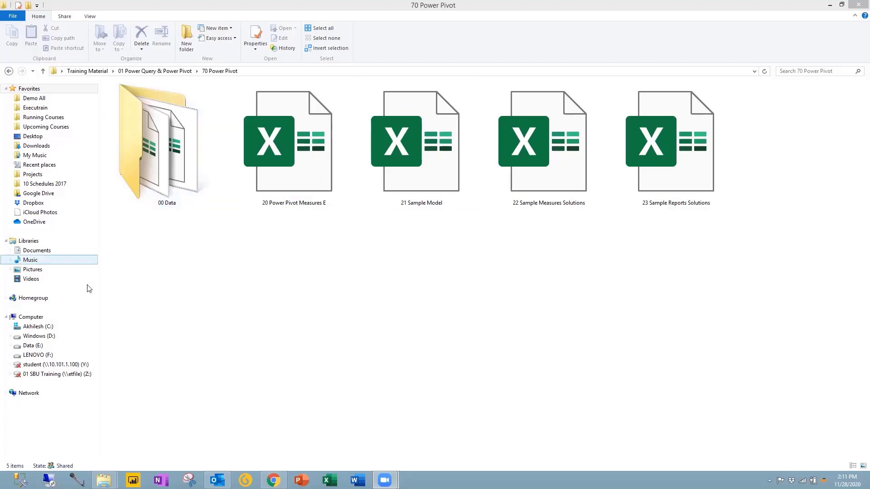
Step: Move from 70 Power Pivot to the 30 Pivot Tables folder and select 11_Sales_Records_Tables
{"action": "left_click", "coordinate": [175, 269]}
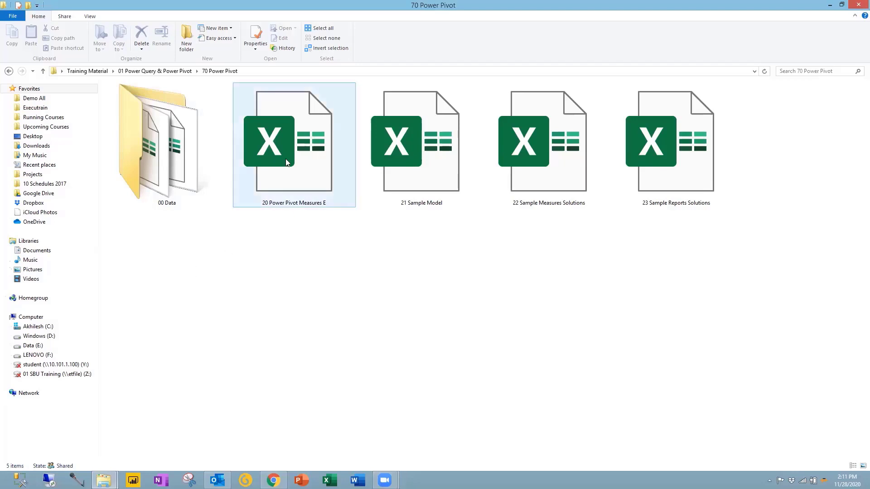
{"action": "left_click", "coordinate": [154, 71]}
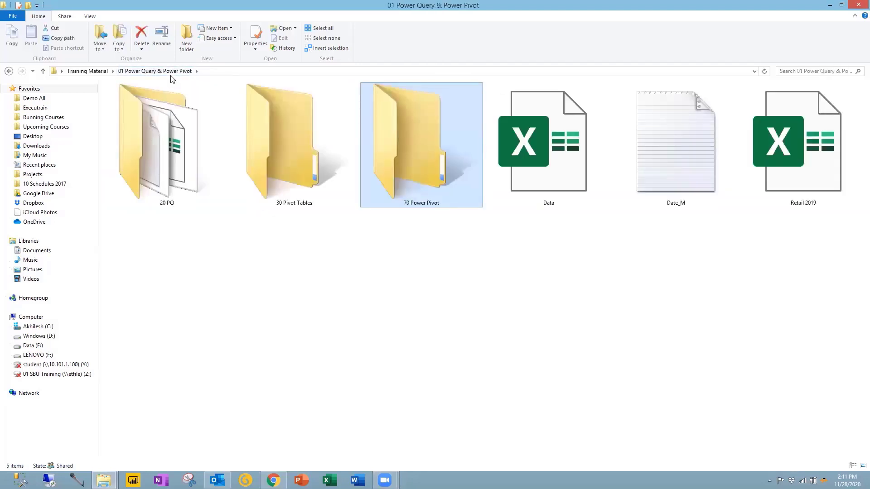
{"action": "left_click", "coordinate": [279, 263]}
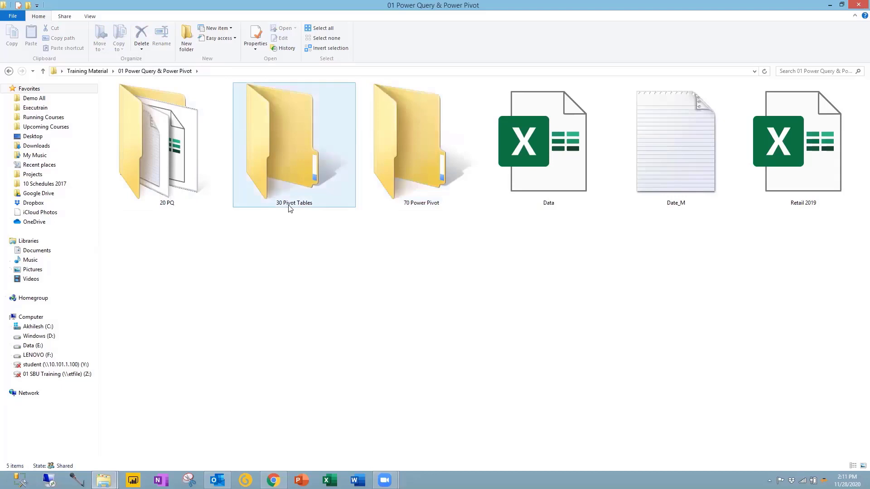
{"action": "double_click", "coordinate": [296, 176]}
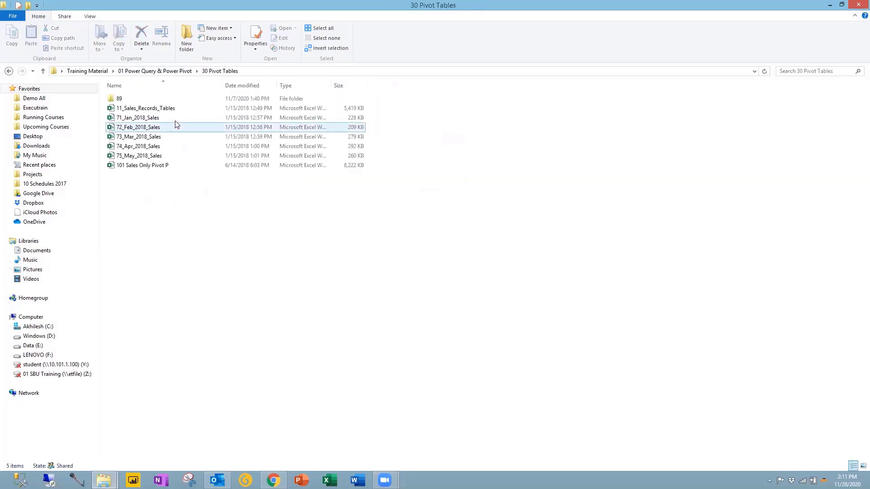
{"action": "left_click", "coordinate": [156, 110]}
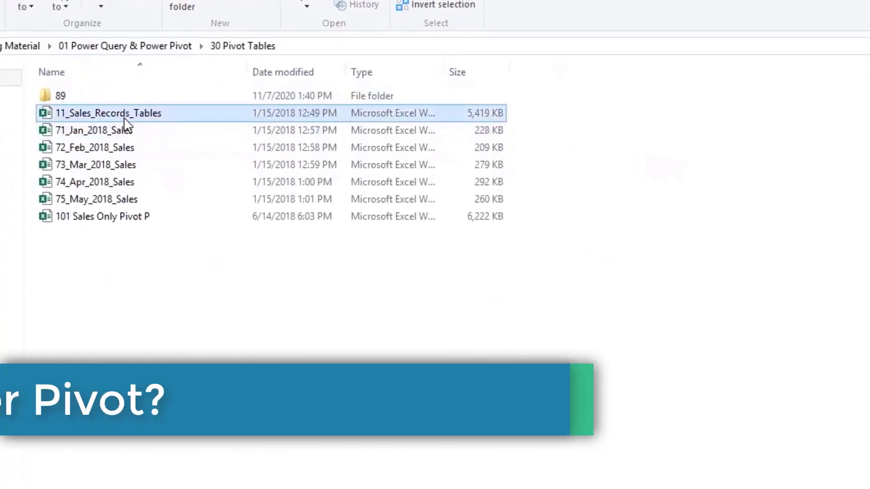
Step: Open 11_Sales_Records_Tables and select the table's header row A1:N1
{"action": "key", "text": "Return"}
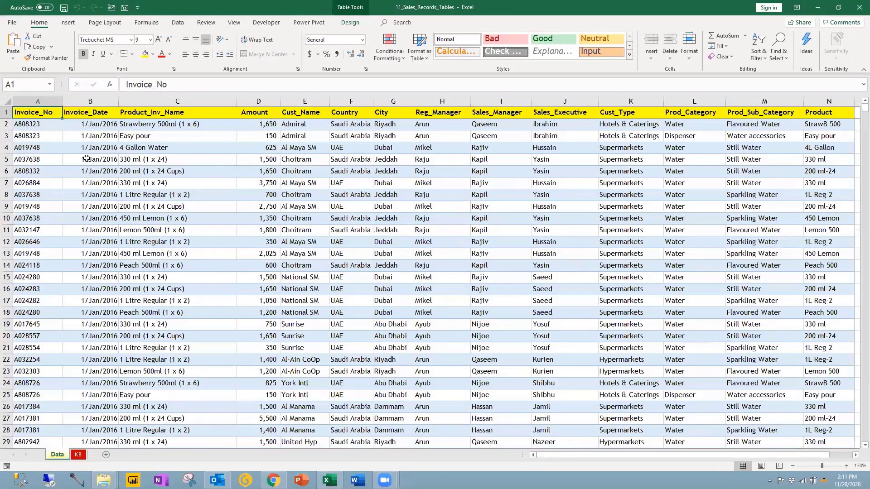
{"action": "scroll", "coordinate": [90, 155], "scroll_direction": "down", "scroll_amount": 1}
{"action": "scroll", "coordinate": [90, 156], "scroll_direction": "down", "scroll_amount": 1, "text": "ctrl"}
{"action": "scroll", "coordinate": [90, 155], "scroll_direction": "up", "scroll_amount": 1}
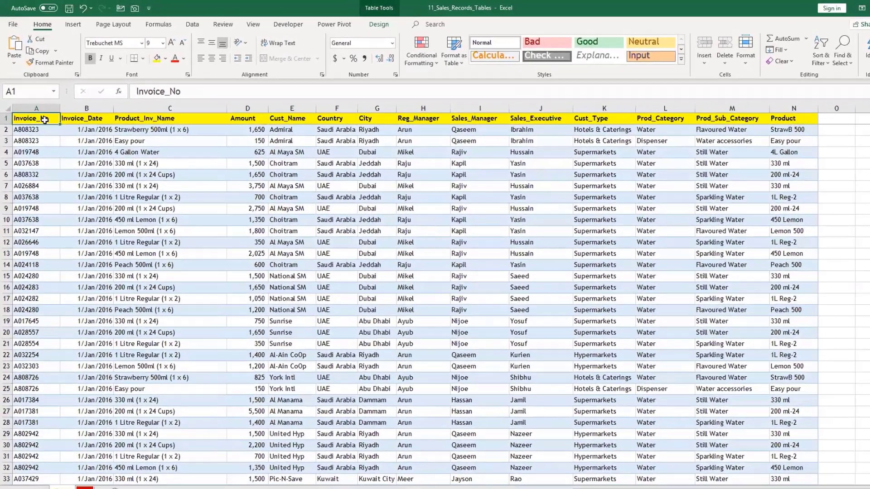
{"action": "left_click_drag", "start_coordinate": [39, 111], "coordinate": [384, 116]}
{"action": "left_click_drag", "start_coordinate": [440, 133], "coordinate": [851, 127]}
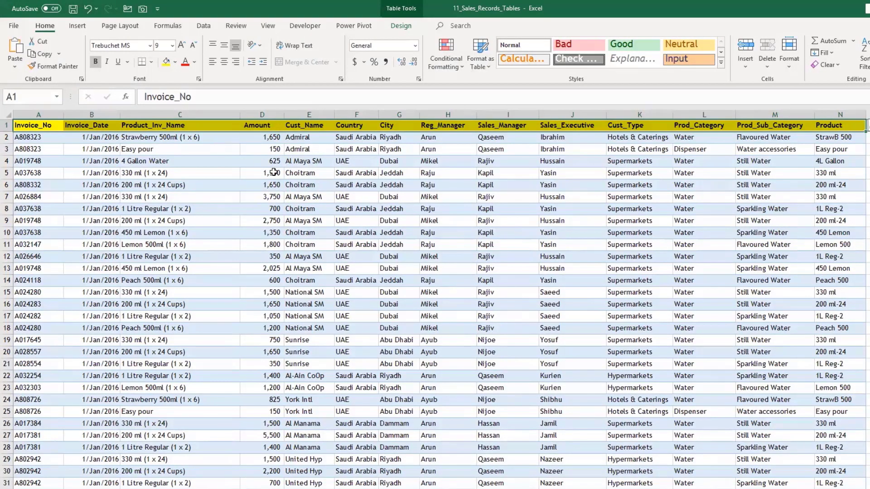
Step: Jump from A8 to the last sales row 79918 and back to the top of the table
{"action": "left_click", "coordinate": [507, 196]}
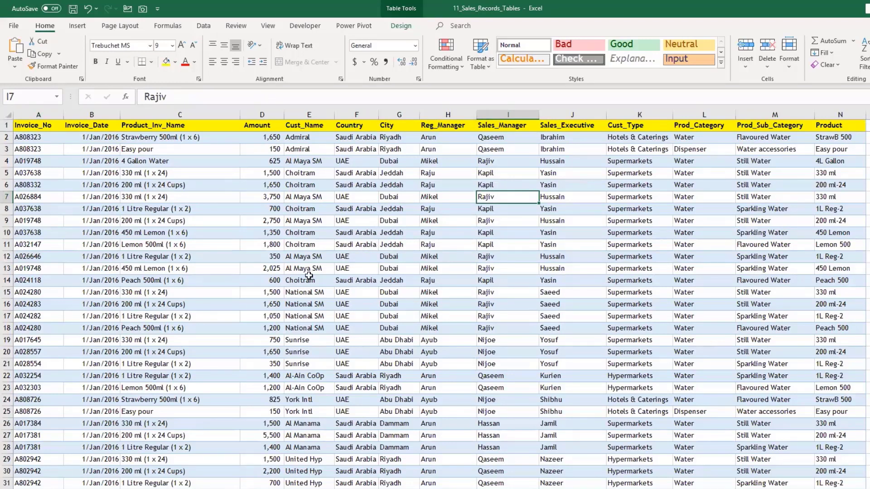
{"action": "left_click", "coordinate": [49, 207]}
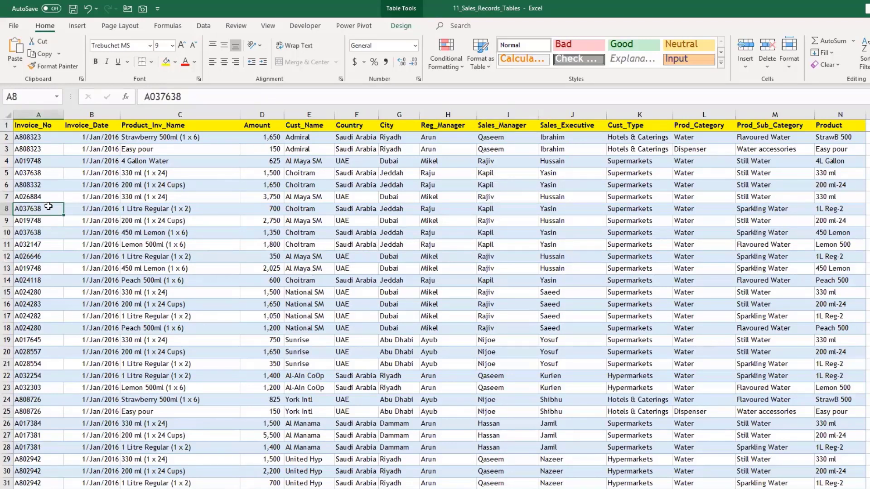
{"action": "key", "text": "ctrl+Down"}
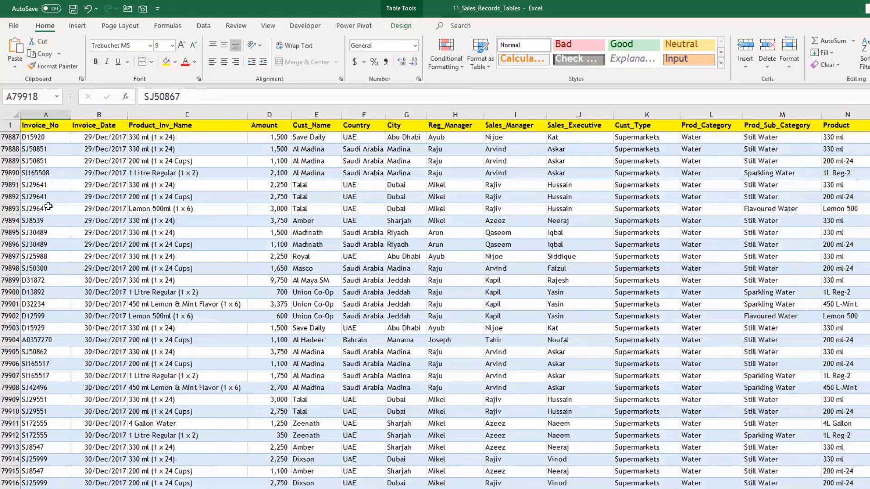
{"action": "key", "text": "ctrl+Up"}
{"action": "scroll", "coordinate": [82, 220], "scroll_direction": "up", "scroll_amount": 12}
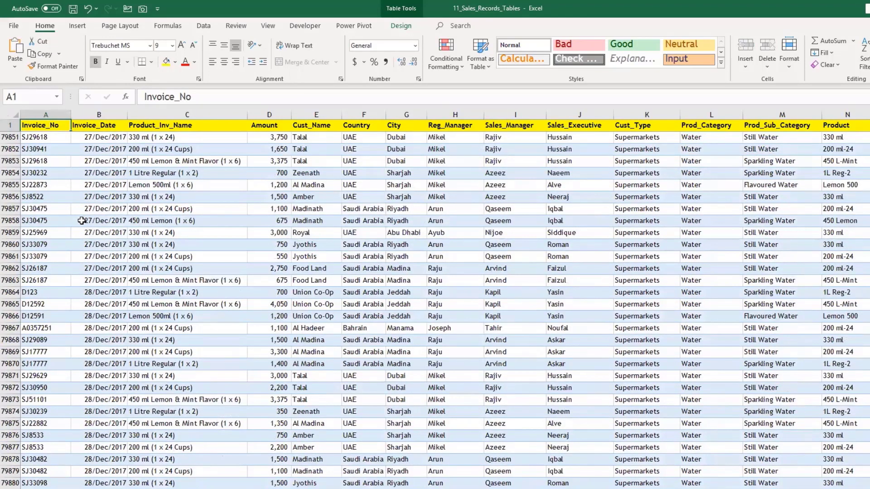
{"action": "key", "text": "ctrl+Home"}
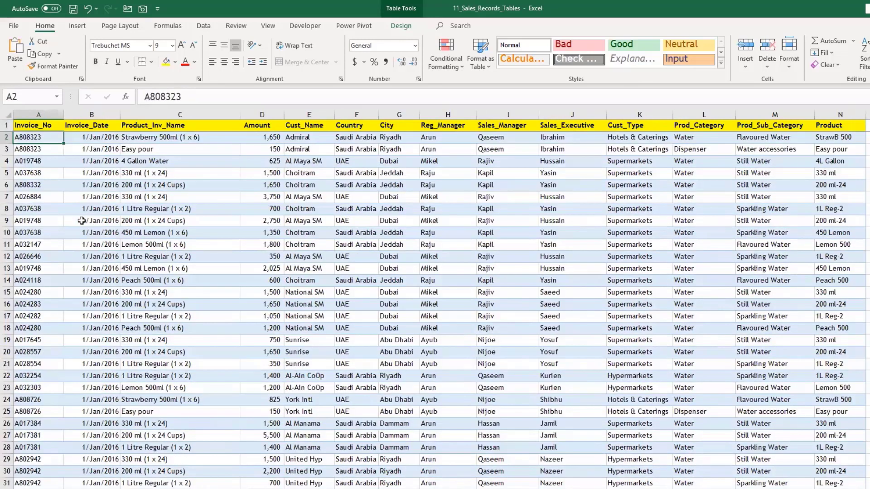
{"action": "key", "text": "Up"}
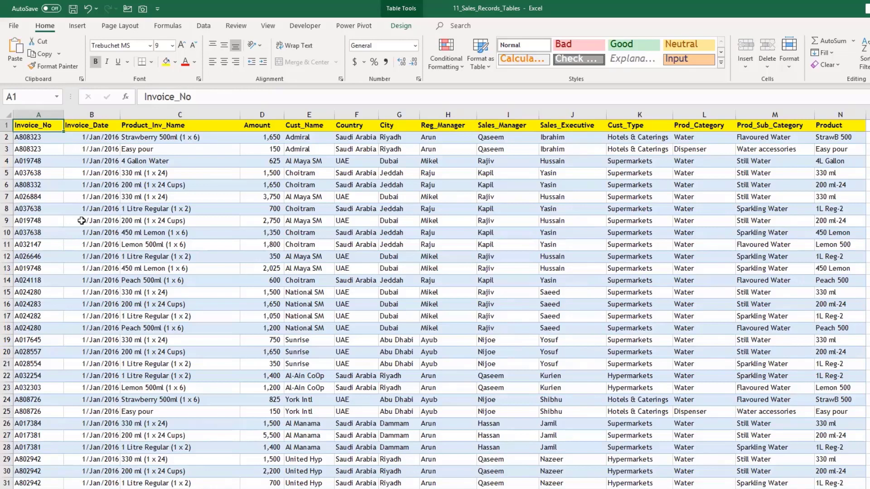
{"action": "key", "text": "ctrl+Down"}
{"action": "key", "text": "ctrl+Down"}
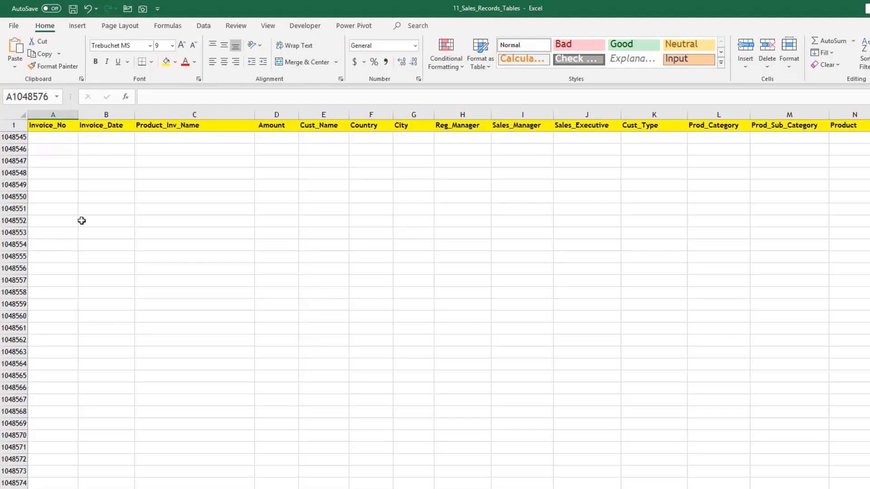
{"action": "key", "text": "ctrl+Up"}
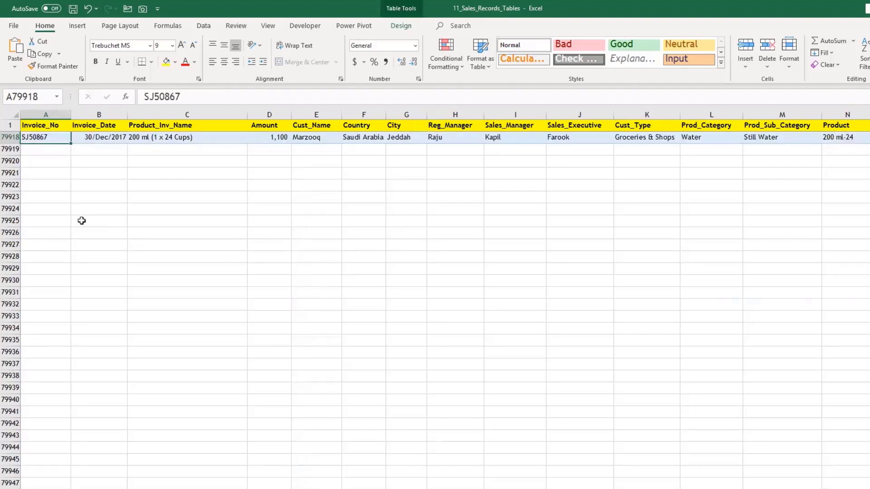
{"action": "key", "text": "ctrl+Up"}
{"action": "key", "text": "Down"}
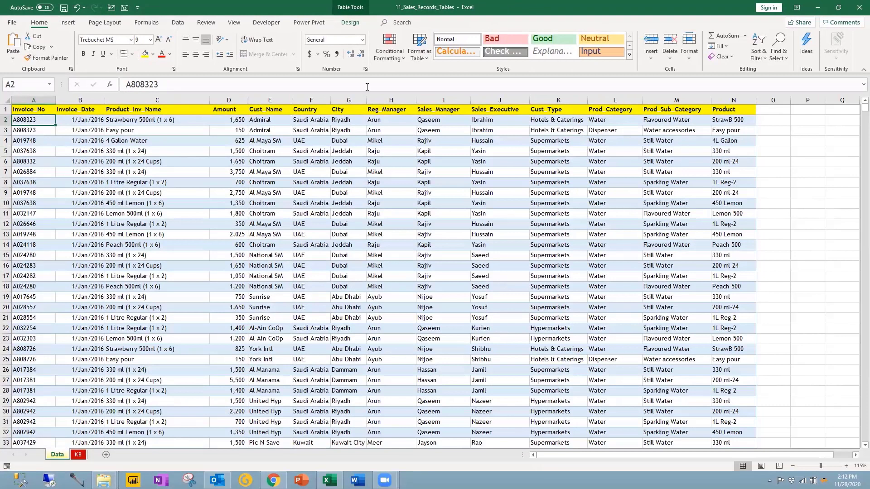
Step: Inspect columns E:H and cells J19 and L5, then close the sales records workbook
{"action": "left_click_drag", "start_coordinate": [270, 100], "coordinate": [732, 110]}
{"action": "left_click", "coordinate": [487, 299]}
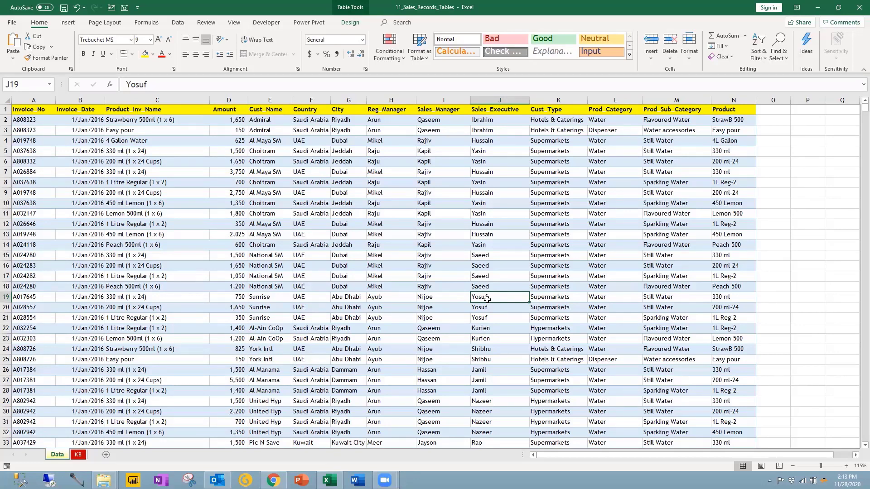
{"action": "left_click", "coordinate": [608, 154]}
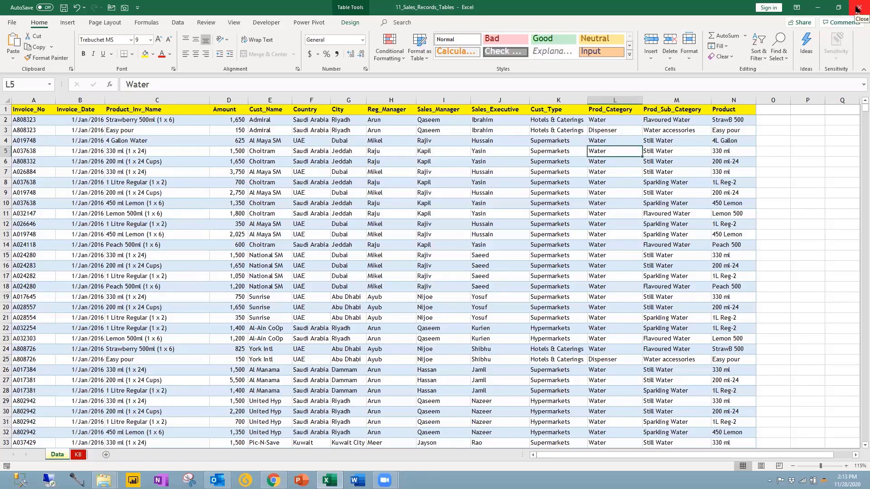
{"action": "left_click", "coordinate": [858, 10]}
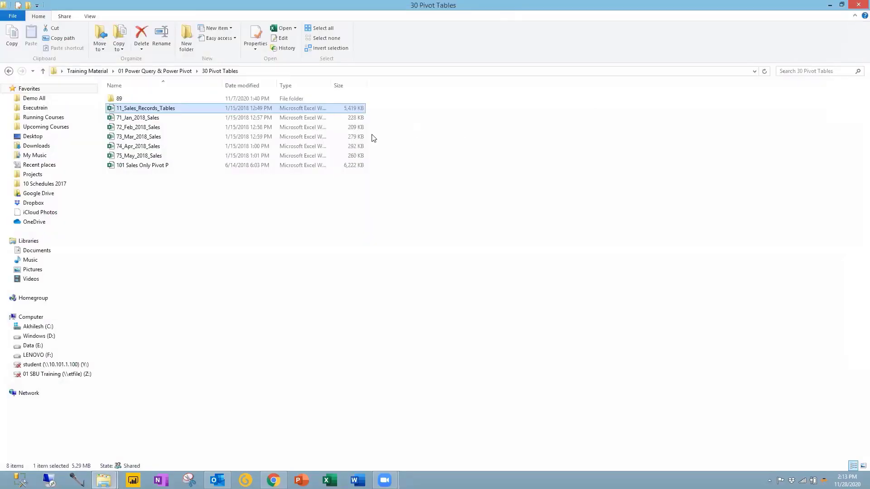
Step: Browse to 70 Power Pivot\00 Data and open the 34 Sales 2017-18 workbook
{"action": "left_click", "coordinate": [157, 72]}
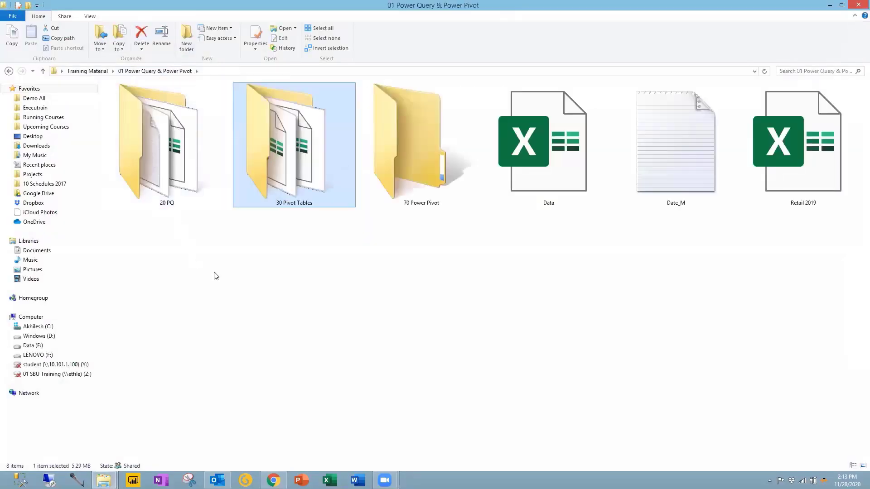
{"action": "double_click", "coordinate": [388, 165]}
{"action": "double_click", "coordinate": [157, 142]}
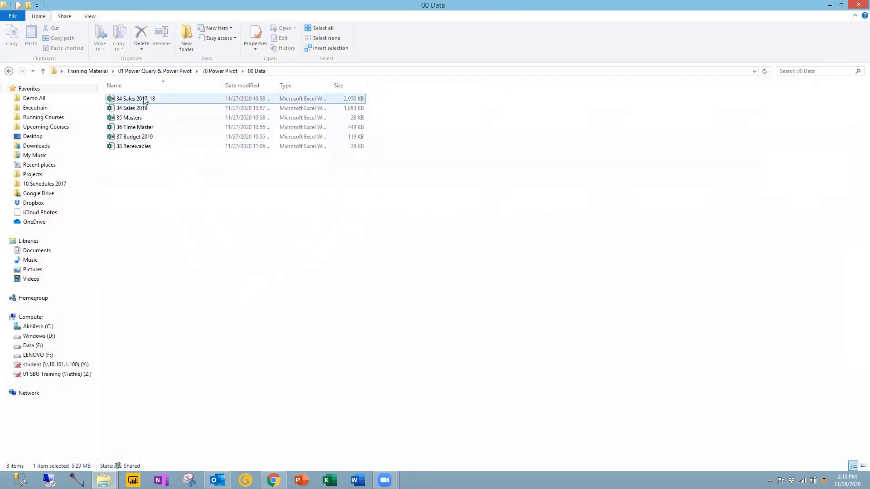
{"action": "left_click_drag", "start_coordinate": [166, 207], "coordinate": [124, 88]}
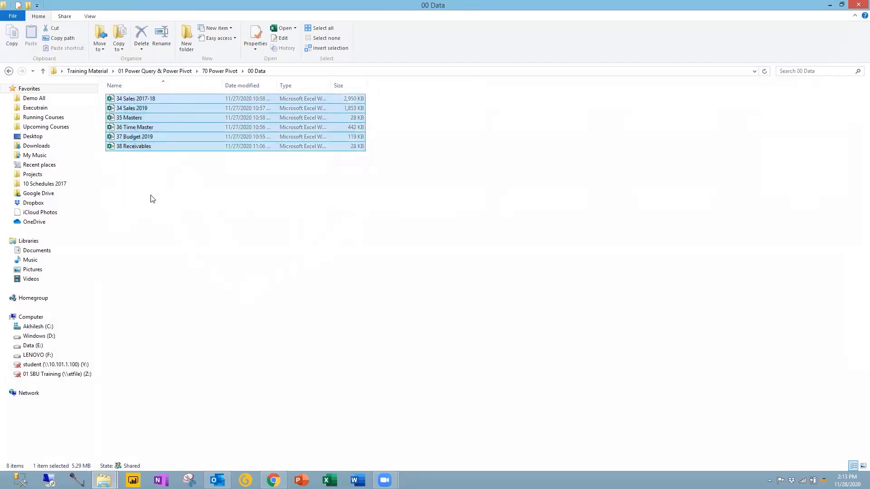
{"action": "left_click", "coordinate": [150, 196]}
{"action": "left_click", "coordinate": [144, 99]}
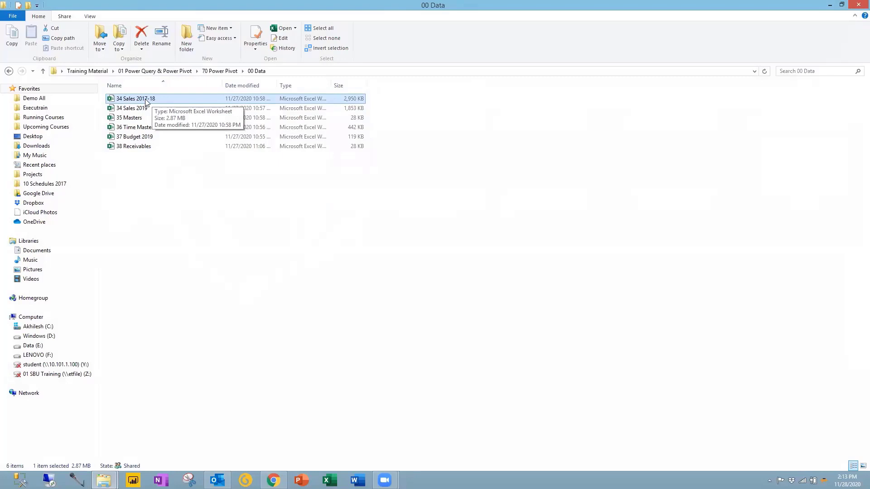
{"action": "double_click", "coordinate": [145, 100]}
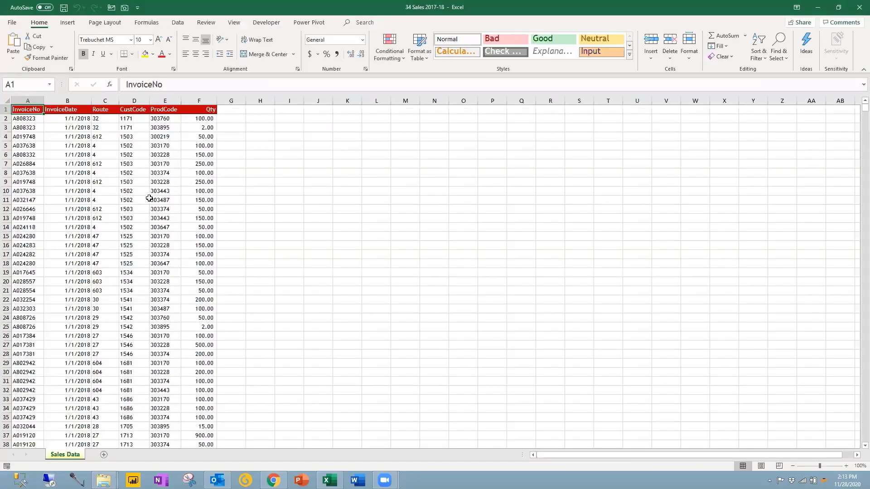
Step: Review the 34 Sales 2017-18 header cells from A1 through the Qty column
{"action": "scroll", "coordinate": [138, 232], "scroll_direction": "up", "scroll_amount": 4, "text": "ctrl"}
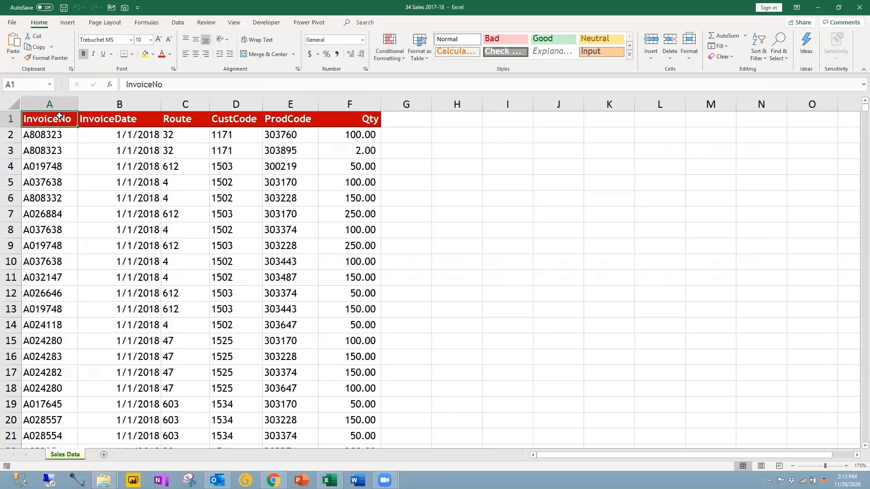
{"action": "left_click_drag", "start_coordinate": [59, 116], "coordinate": [156, 119]}
{"action": "left_click", "coordinate": [186, 118]}
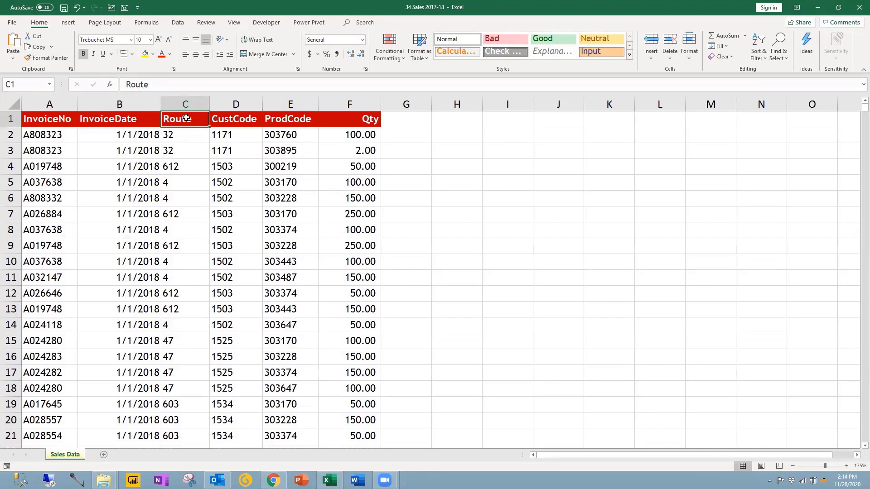
{"action": "left_click", "coordinate": [237, 119]}
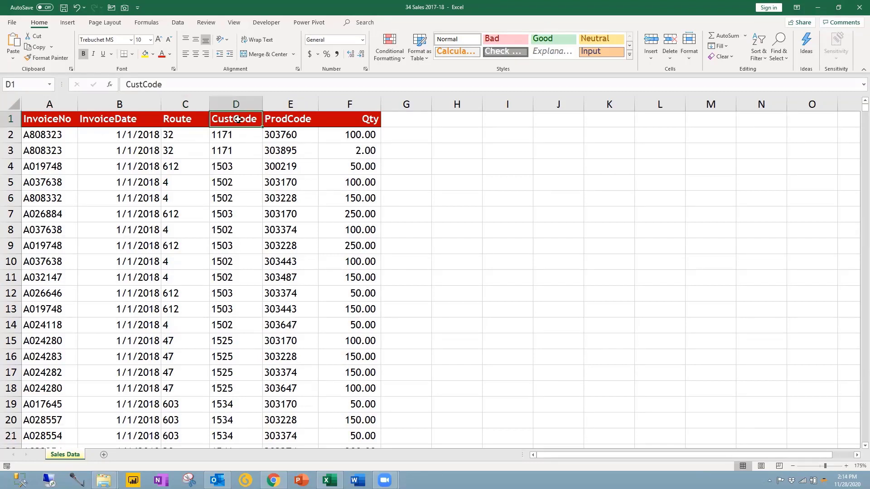
{"action": "left_click", "coordinate": [296, 117]}
{"action": "left_click", "coordinate": [358, 121]}
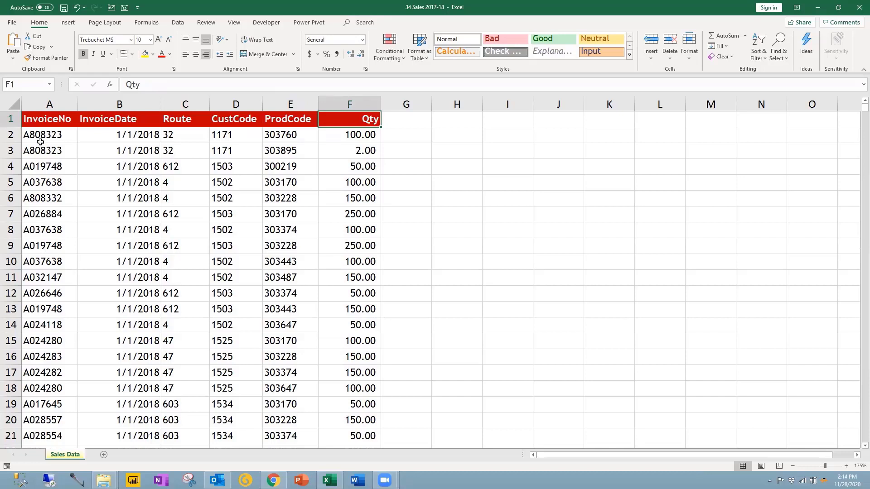
Step: Filter the header row to check the InvoiceDate years, then close and select 34 Sales 2019
{"action": "left_click", "coordinate": [146, 125]}
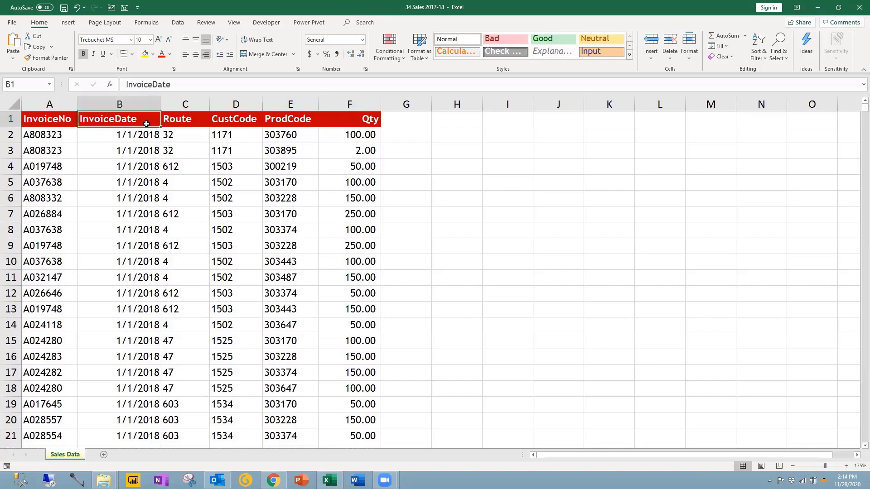
{"action": "key", "text": "ctrl+shift+l"}
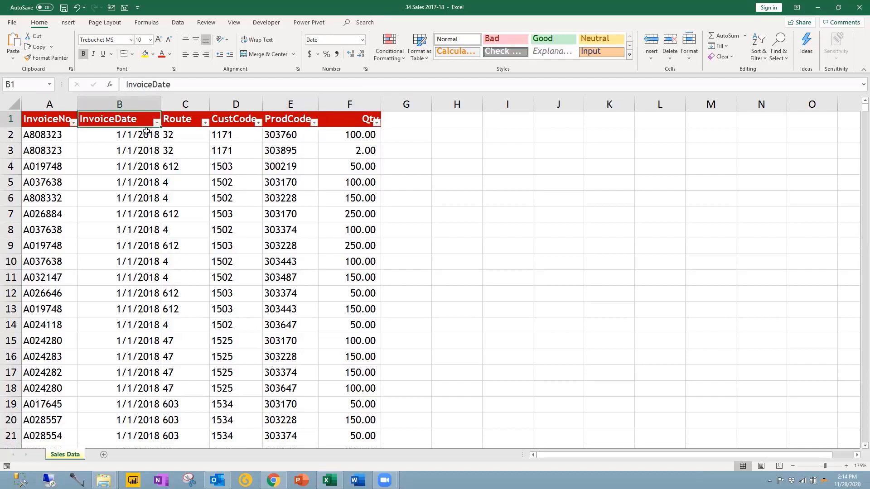
{"action": "left_click", "coordinate": [156, 123]}
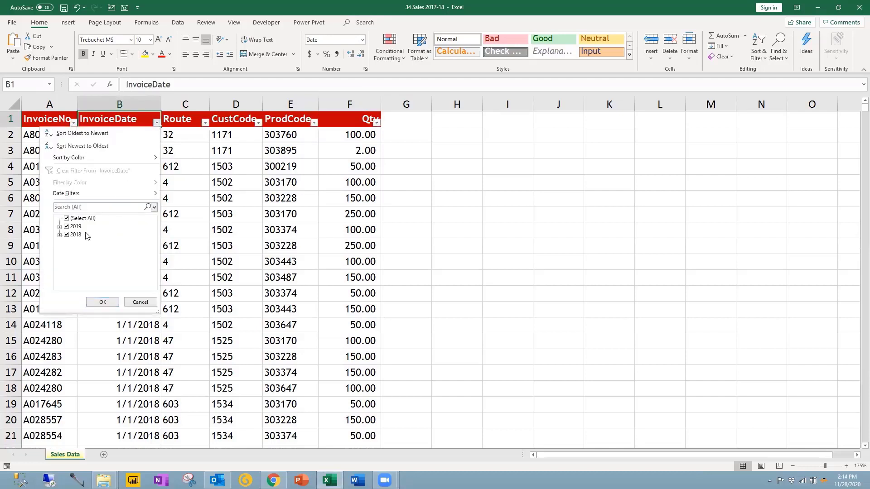
{"action": "left_click", "coordinate": [195, 149]}
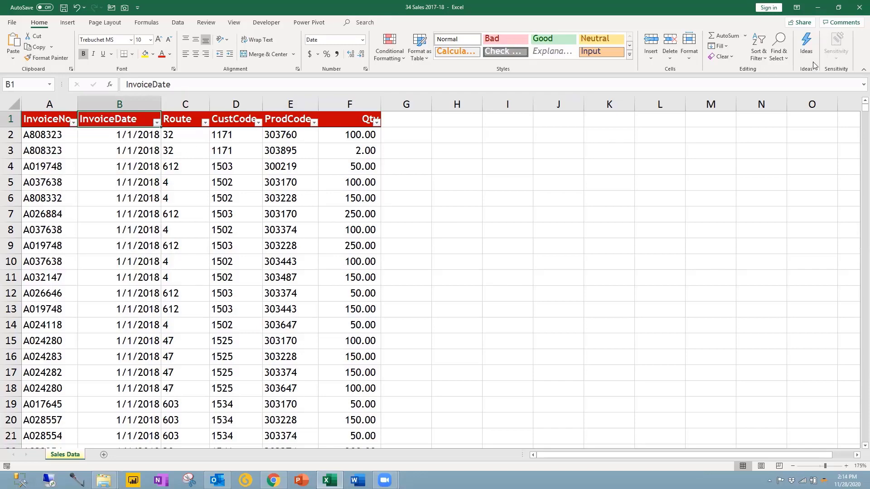
{"action": "left_click", "coordinate": [856, 10]}
{"action": "left_click", "coordinate": [136, 109]}
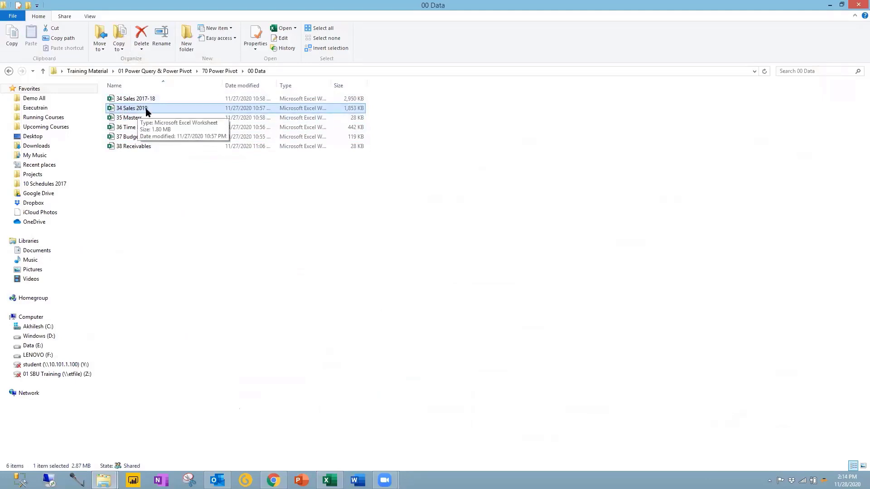
Step: Open 34 Sales 2019 and select its Route, CustCode and ProdCode headers
{"action": "double_click", "coordinate": [146, 111]}
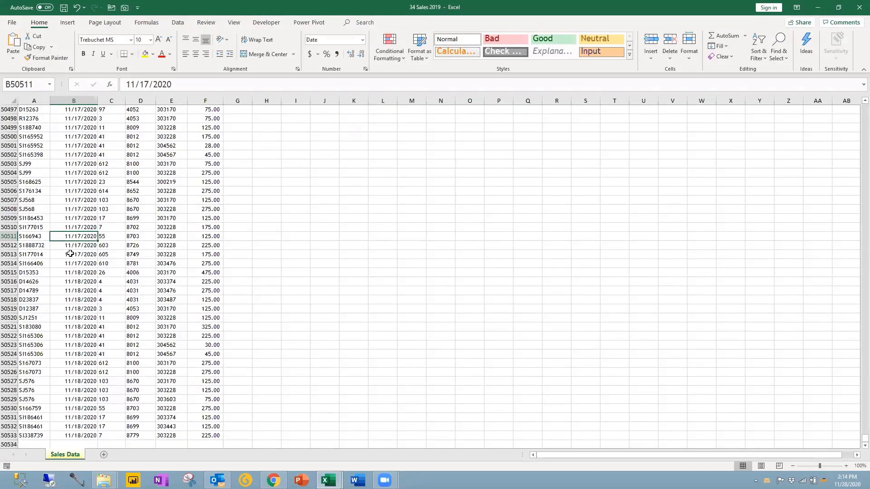
{"action": "key", "text": "ctrl+Home"}
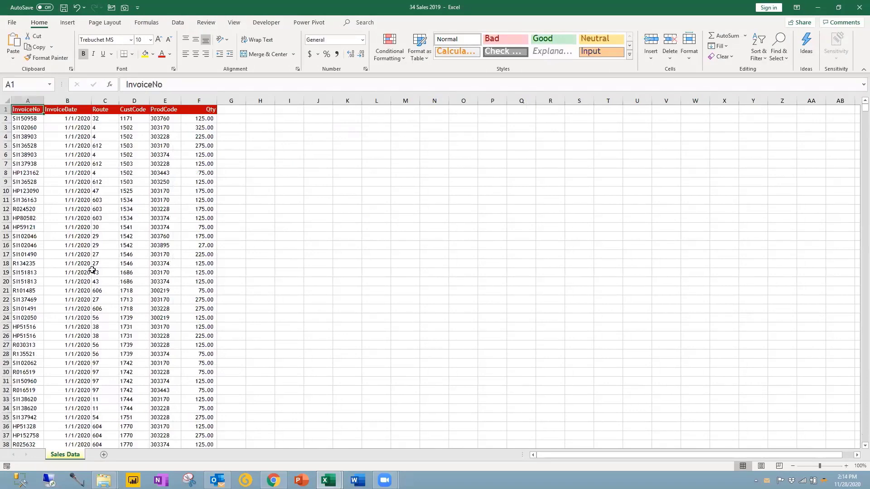
{"action": "scroll", "coordinate": [92, 269], "scroll_direction": "up", "scroll_amount": 5, "text": "ctrl"}
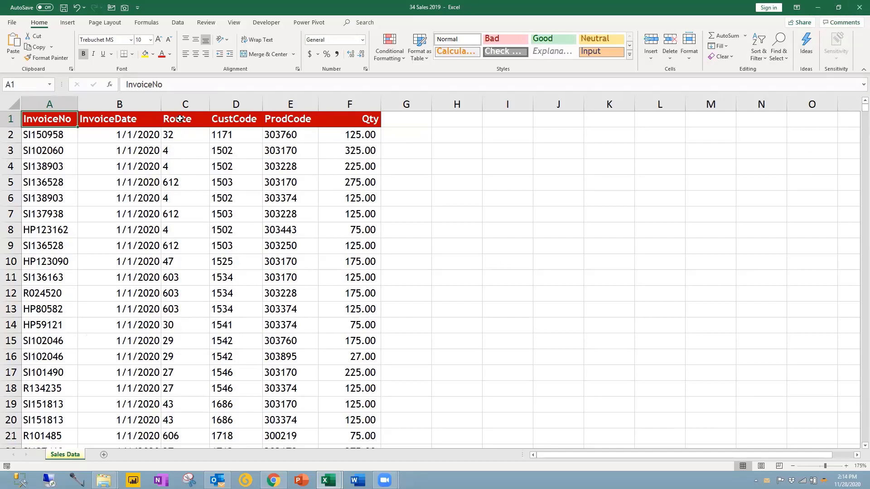
{"action": "left_click_drag", "start_coordinate": [177, 119], "coordinate": [302, 119]}
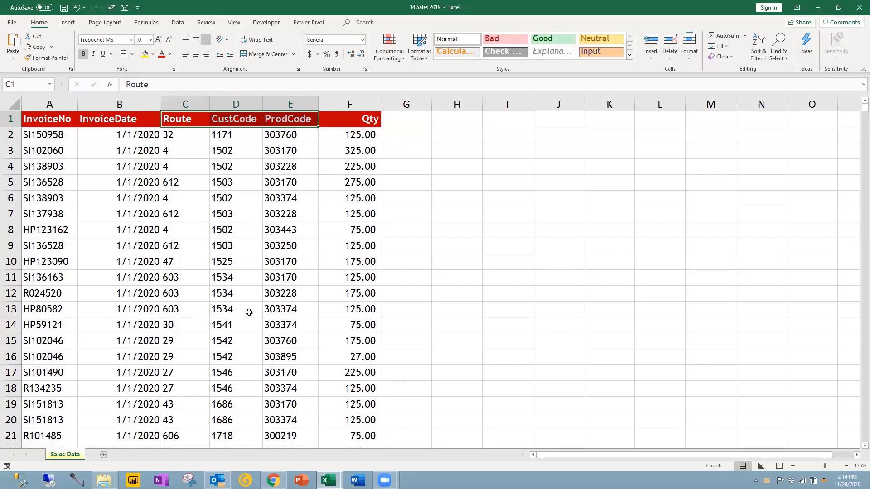
Step: Return to the 00 Data folder window and open the 35 Masters workbook
{"action": "left_click", "coordinate": [104, 480]}
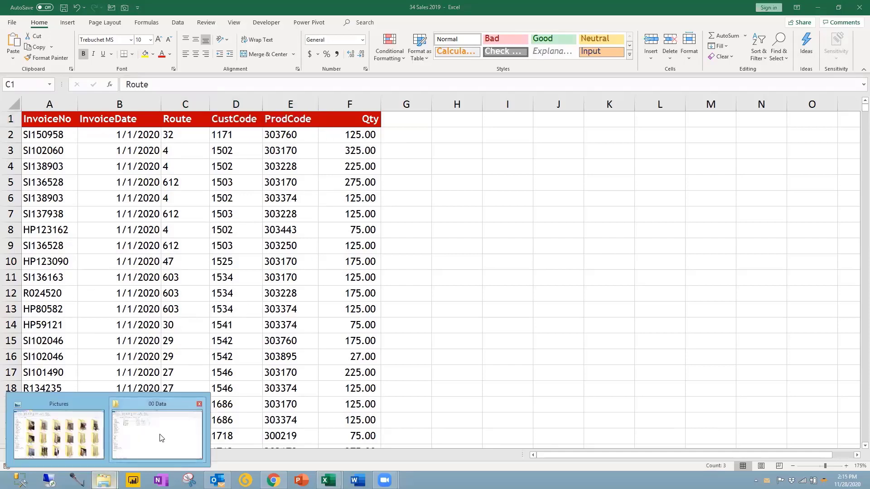
{"action": "left_click", "coordinate": [163, 435]}
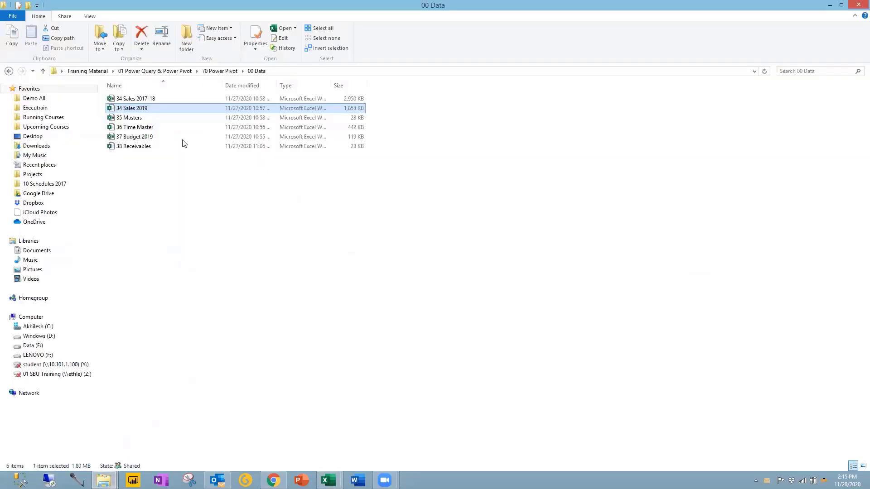
{"action": "double_click", "coordinate": [136, 118]}
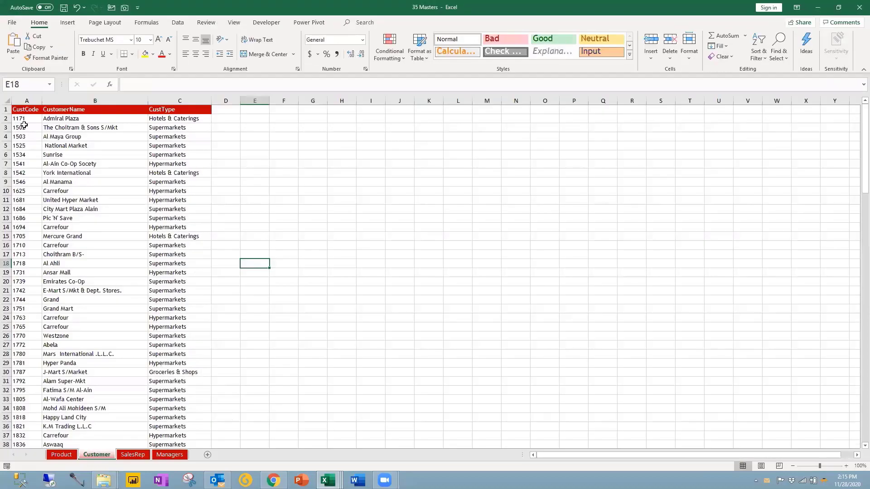
Step: Review the Customer headers, then the Product headers with its Price, Cost and Margin% values
{"action": "left_click", "coordinate": [32, 119]}
{"action": "left_click_drag", "start_coordinate": [79, 109], "coordinate": [180, 117]}
{"action": "scroll", "coordinate": [214, 171], "scroll_direction": "up", "scroll_amount": 5}
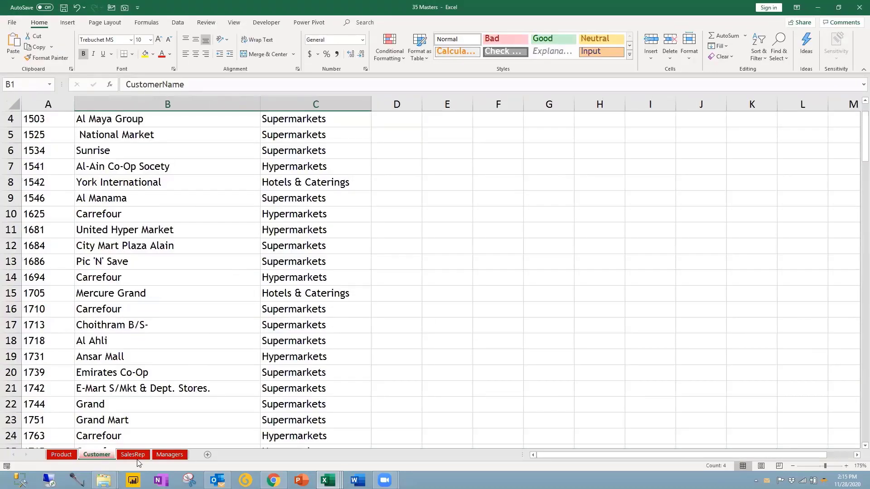
{"action": "left_click", "coordinate": [68, 456]}
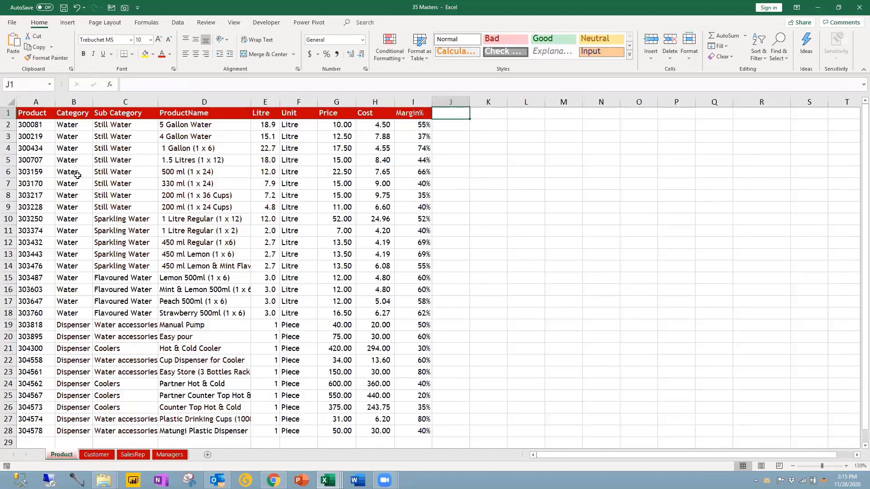
{"action": "left_click_drag", "start_coordinate": [85, 113], "coordinate": [202, 123]}
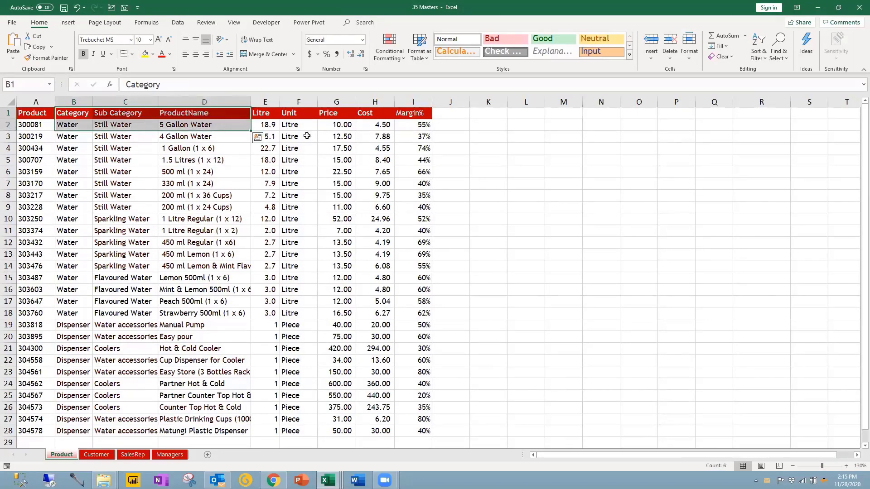
{"action": "left_click", "coordinate": [340, 124]}
{"action": "left_click", "coordinate": [390, 127]}
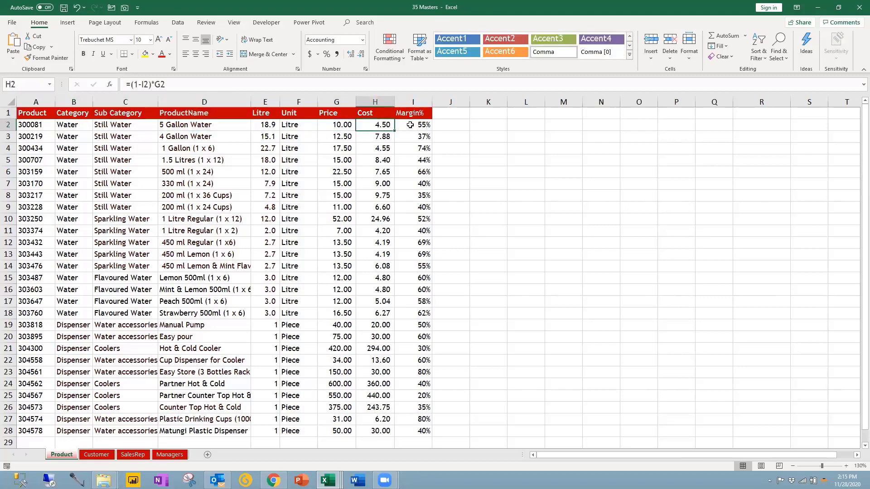
{"action": "left_click", "coordinate": [409, 125]}
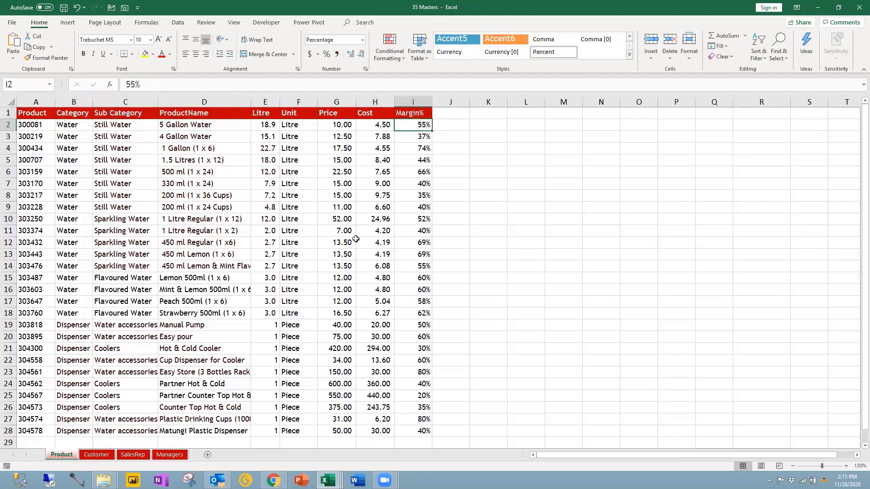
Step: Review the SalesRep and Managers sheet headers, then minimize 35 Masters
{"action": "left_click", "coordinate": [132, 454]}
{"action": "scroll", "coordinate": [111, 244], "scroll_direction": "up", "scroll_amount": 5}
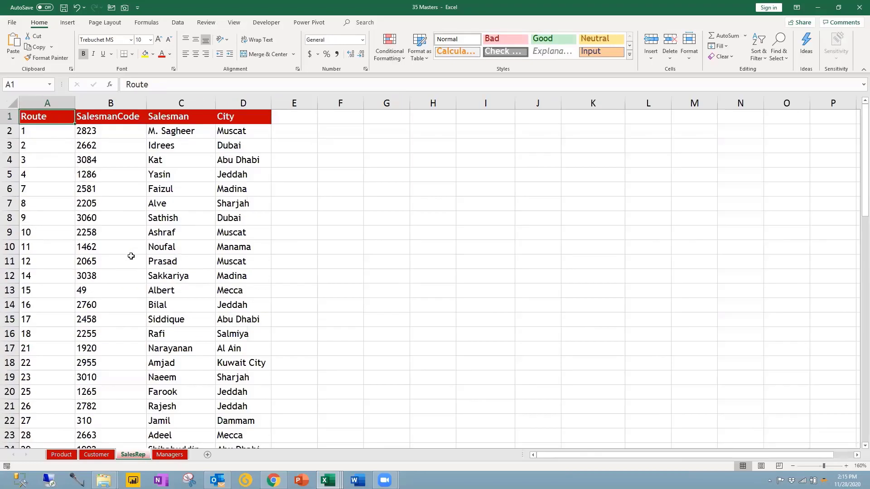
{"action": "left_click_drag", "start_coordinate": [136, 119], "coordinate": [204, 116]}
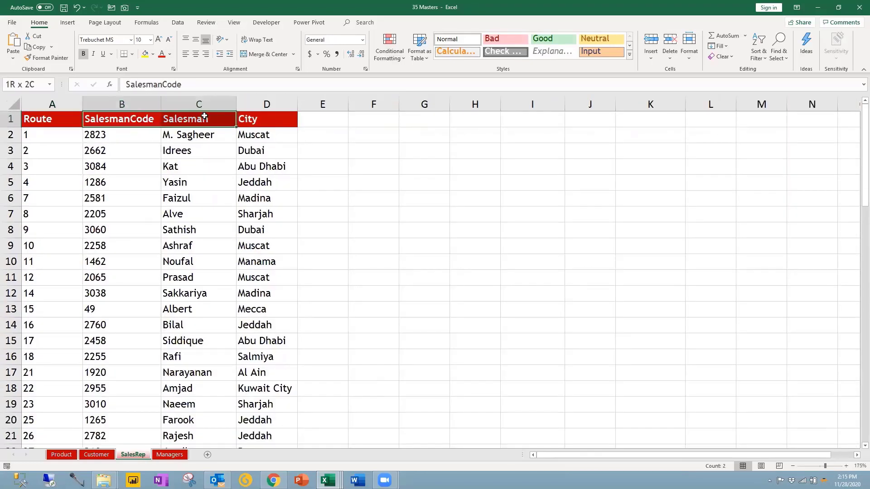
{"action": "left_click", "coordinate": [261, 121]}
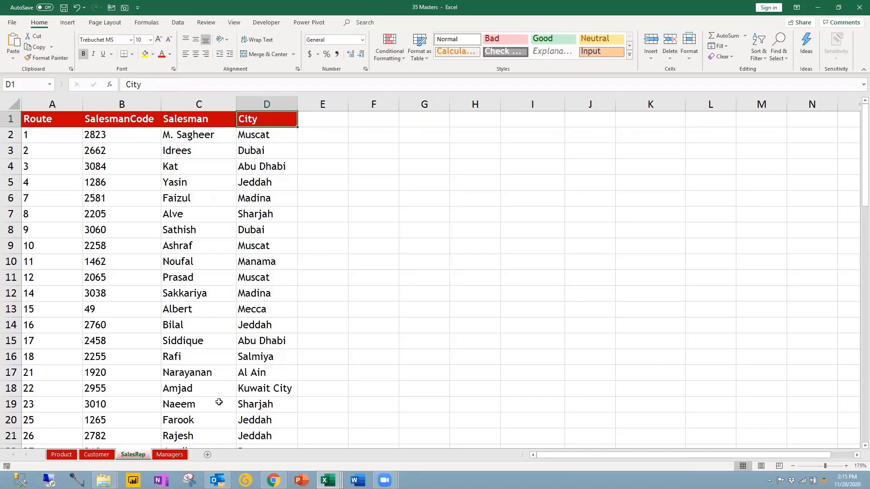
{"action": "left_click", "coordinate": [184, 458]}
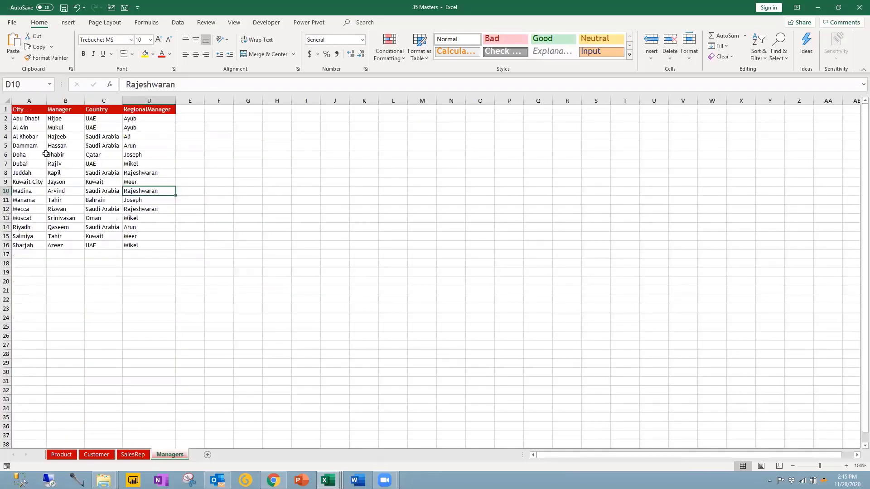
{"action": "scroll", "coordinate": [128, 205], "scroll_direction": "up", "scroll_amount": 2, "text": "ctrl"}
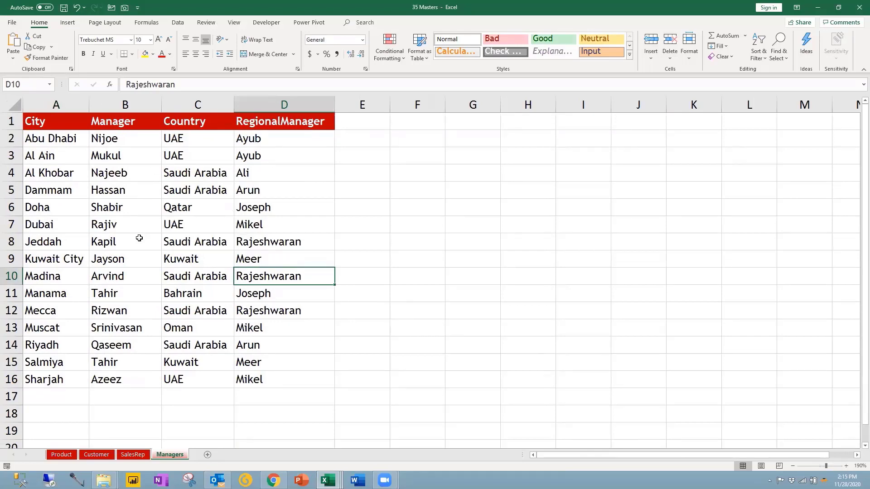
{"action": "left_click", "coordinate": [820, 7]}
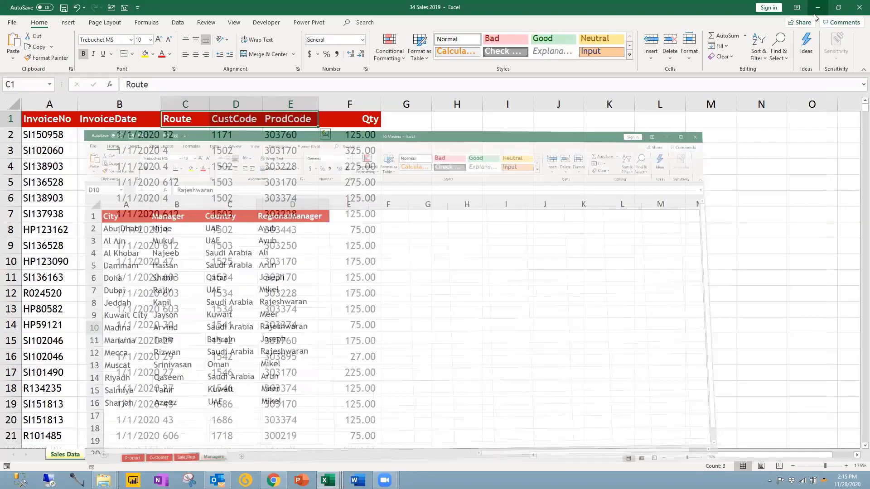
{"action": "left_click", "coordinate": [817, 7]}
{"action": "left_click", "coordinate": [154, 99]}
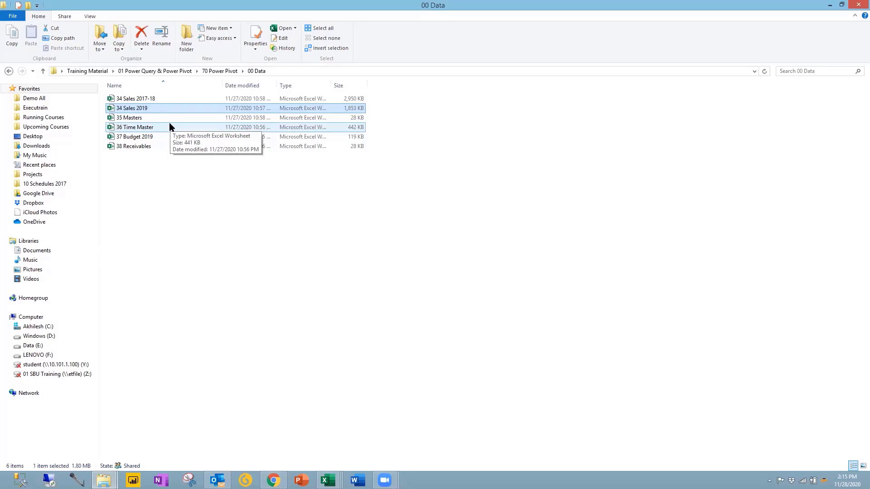
{"action": "left_click", "coordinate": [134, 118]}
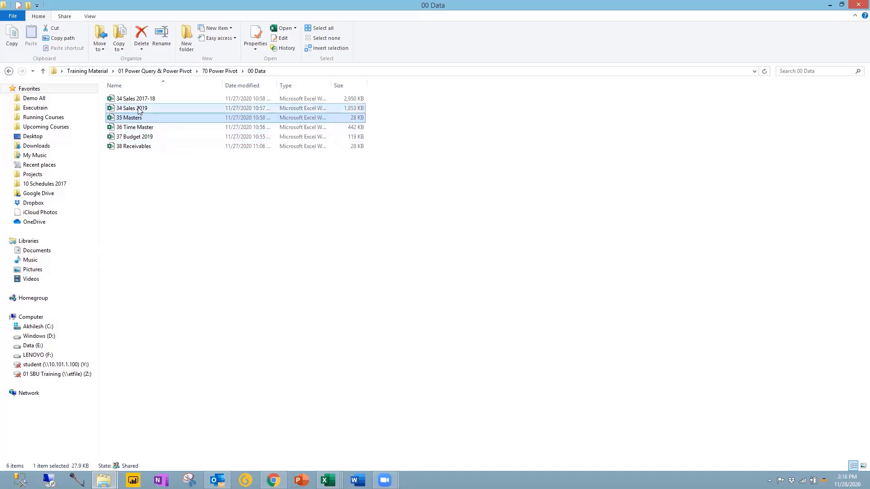
{"action": "double_click", "coordinate": [140, 109]}
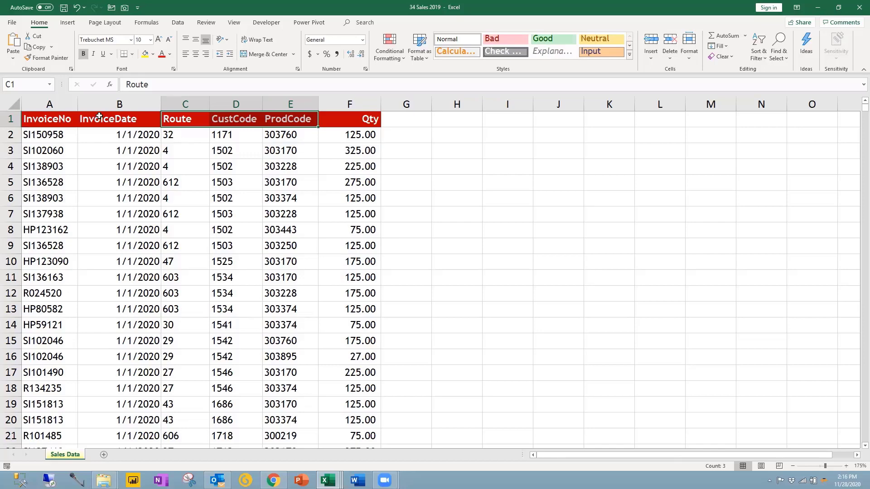
Step: Jump from A2 to the last 2019 sales row 50533 and back, then switch to 00 Data
{"action": "left_click", "coordinate": [46, 132]}
{"action": "key", "text": "ctrl+Down"}
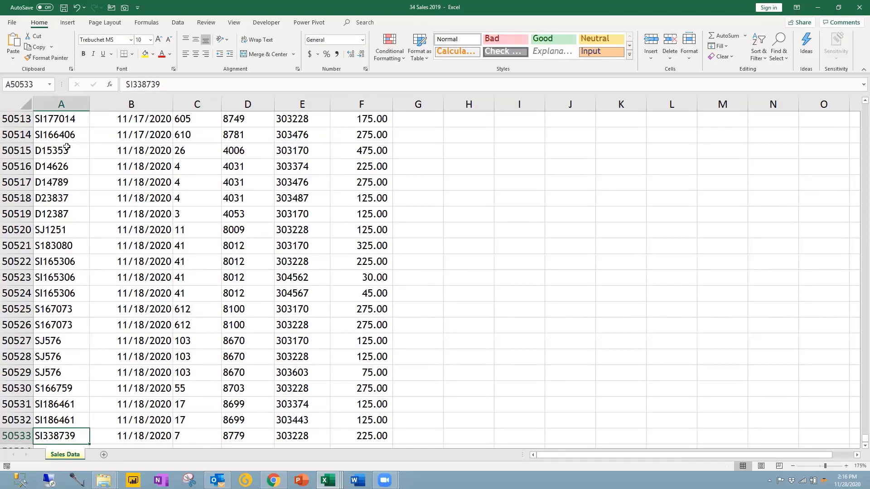
{"action": "key", "text": "ctrl+Up"}
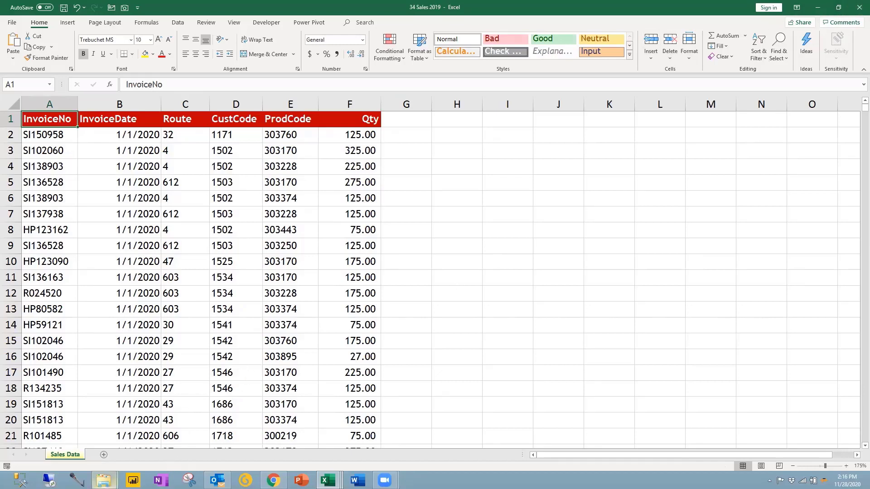
{"action": "mouse_move", "coordinate": [104, 480]}
{"action": "left_click", "coordinate": [145, 434]}
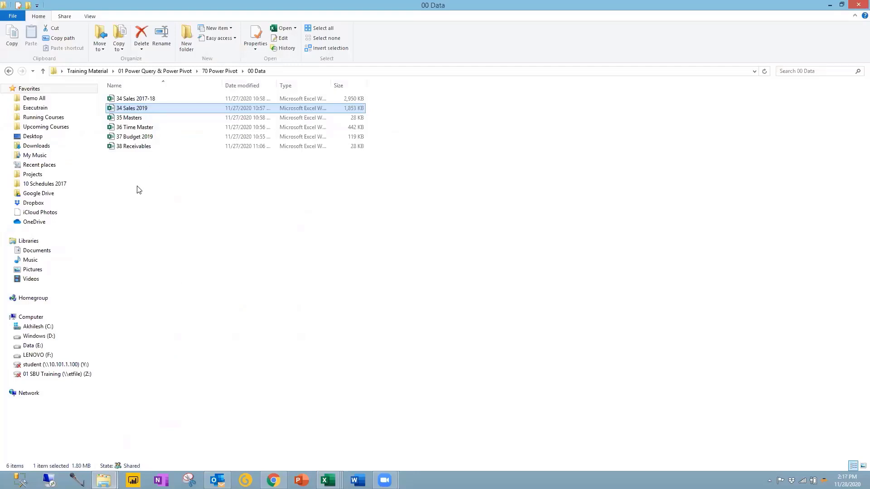
{"action": "key", "text": "alt+Tab"}
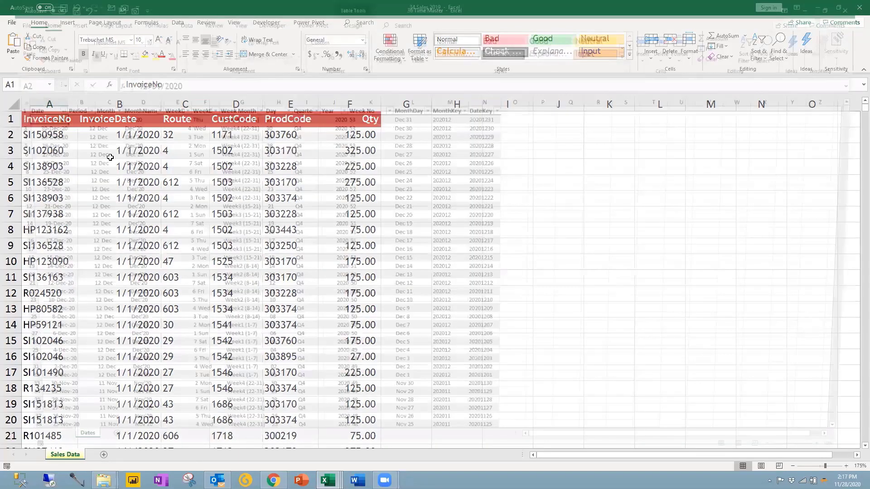
{"action": "scroll", "coordinate": [99, 133], "scroll_direction": "up", "scroll_amount": 4}
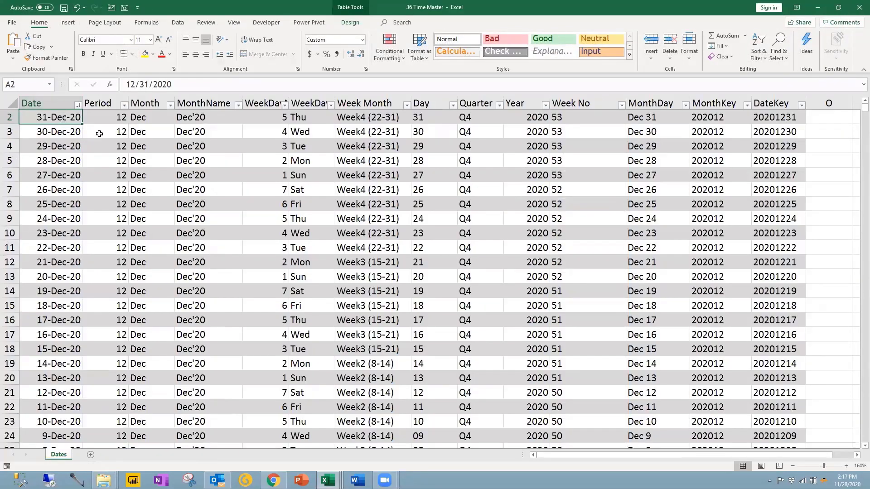
{"action": "scroll", "coordinate": [99, 133], "scroll_direction": "up", "scroll_amount": 1}
{"action": "left_click", "coordinate": [107, 133]}
{"action": "left_click", "coordinate": [154, 137]}
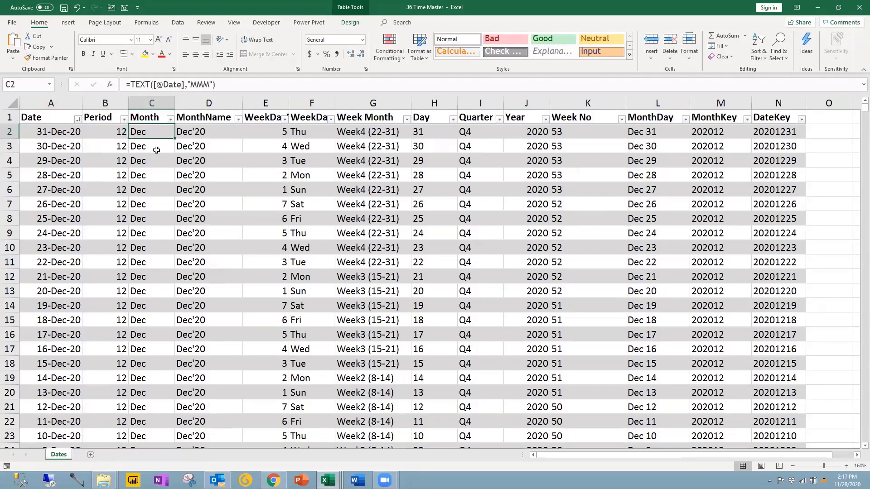
{"action": "left_click", "coordinate": [206, 133]}
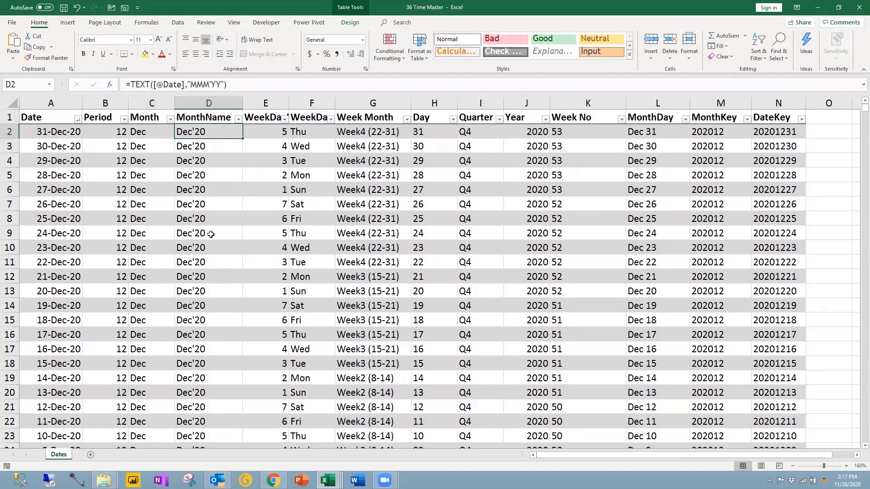
{"action": "left_click", "coordinate": [264, 134]}
{"action": "left_click", "coordinate": [311, 132]}
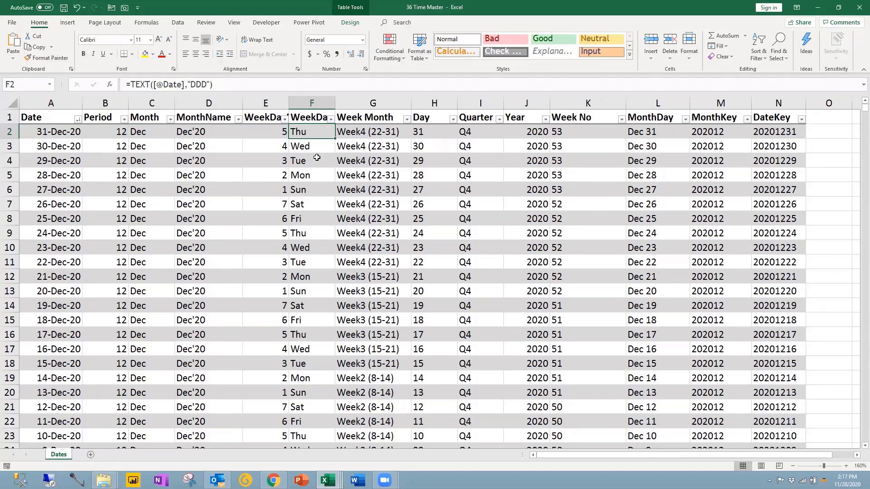
{"action": "left_click", "coordinate": [365, 136]}
{"action": "left_click_drag", "start_coordinate": [434, 132], "coordinate": [775, 132]}
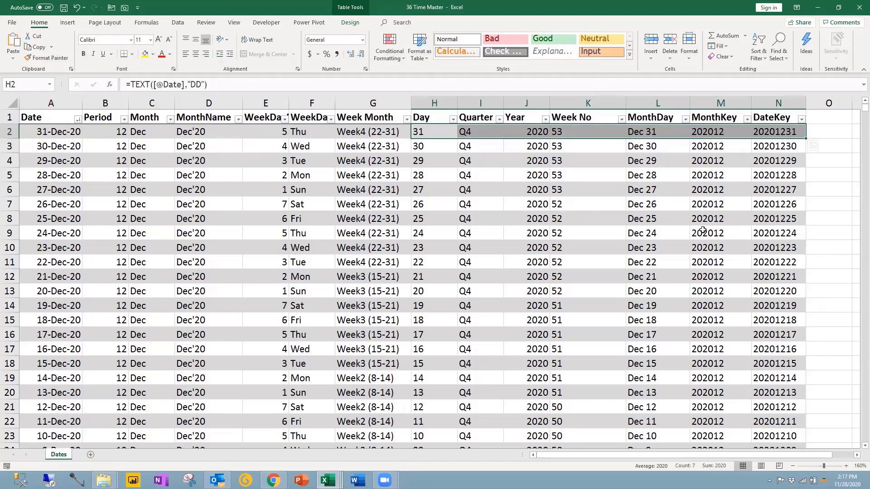
{"action": "left_click", "coordinate": [149, 132]}
{"action": "left_click", "coordinate": [194, 136]}
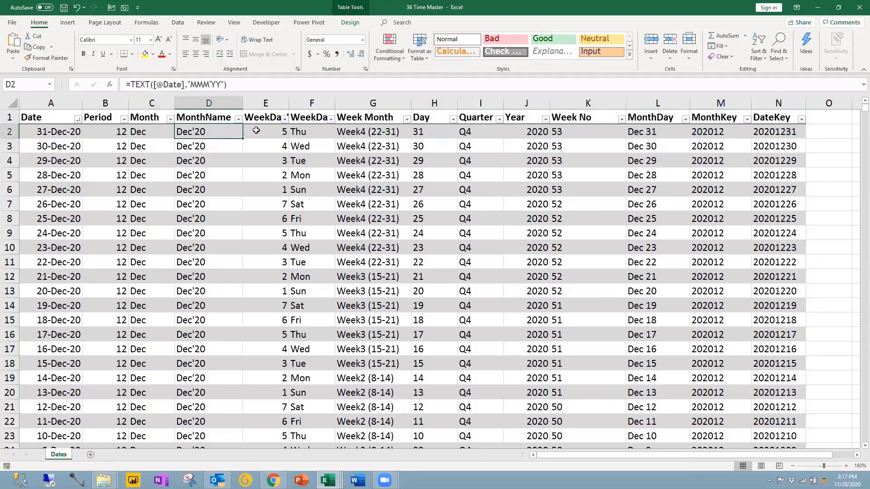
{"action": "left_click", "coordinate": [262, 133]}
{"action": "left_click", "coordinate": [309, 134]}
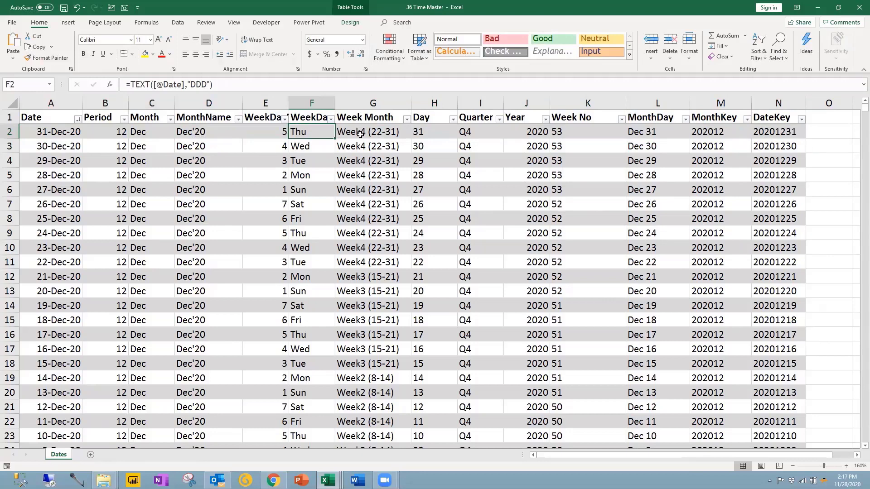
{"action": "left_click", "coordinate": [340, 136]}
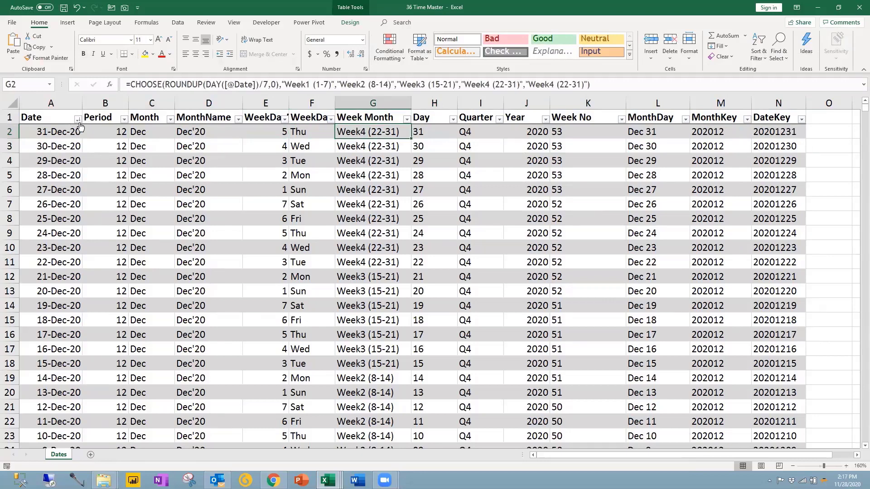
Step: Sort the Date column oldest to newest and confirm it ends at 31-Dec-20 in row 3654
{"action": "left_click", "coordinate": [77, 119]}
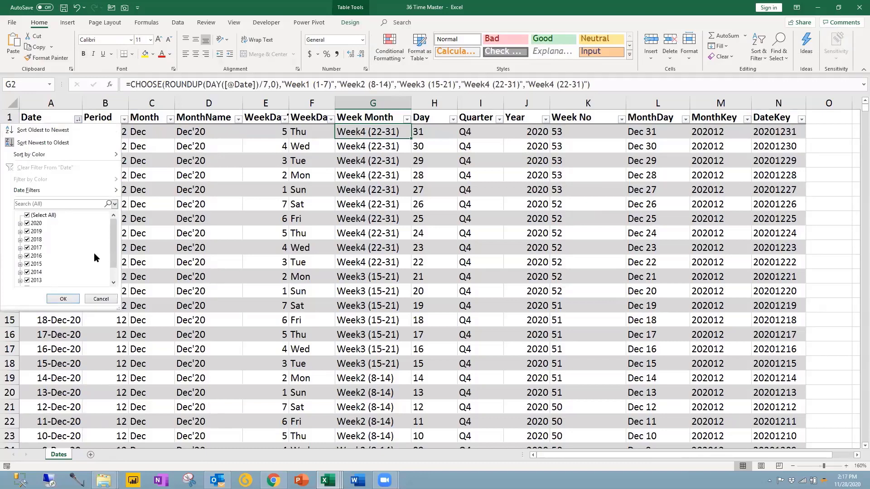
{"action": "left_click", "coordinate": [116, 282]}
{"action": "scroll", "coordinate": [109, 281], "scroll_direction": "up", "scroll_amount": 2}
{"action": "left_click", "coordinate": [63, 298]}
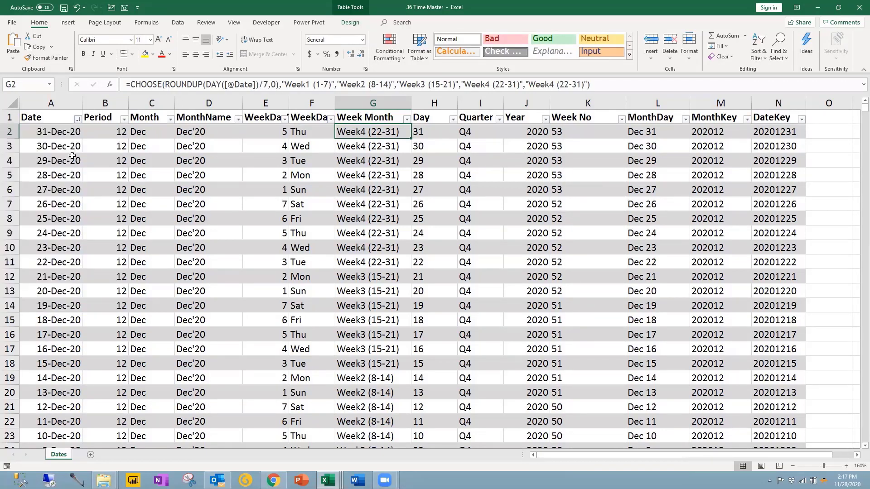
{"action": "left_click", "coordinate": [77, 120]}
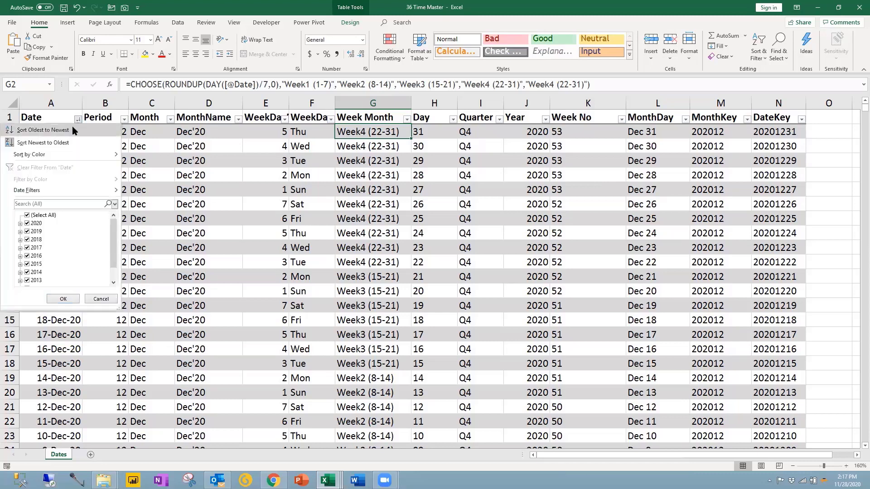
{"action": "left_click", "coordinate": [41, 132]}
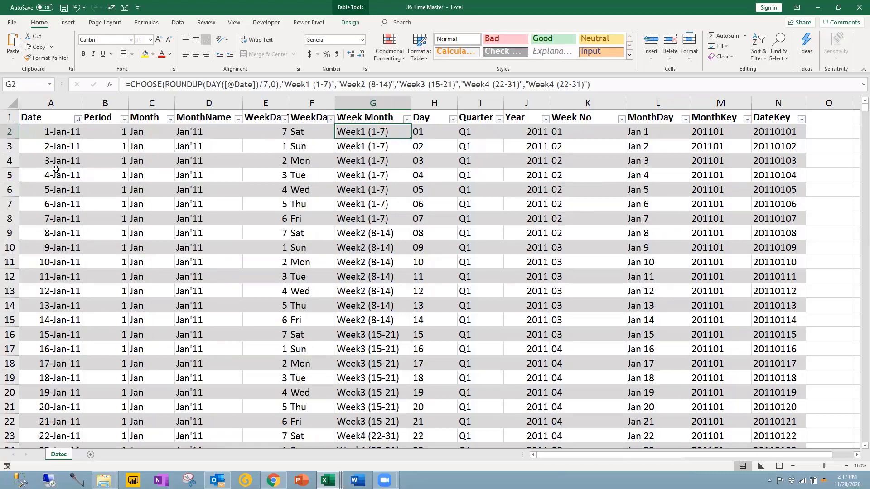
{"action": "left_click", "coordinate": [55, 170]}
{"action": "key", "text": "ctrl+Down"}
{"action": "scroll", "coordinate": [81, 256], "scroll_direction": "down", "scroll_amount": 4}
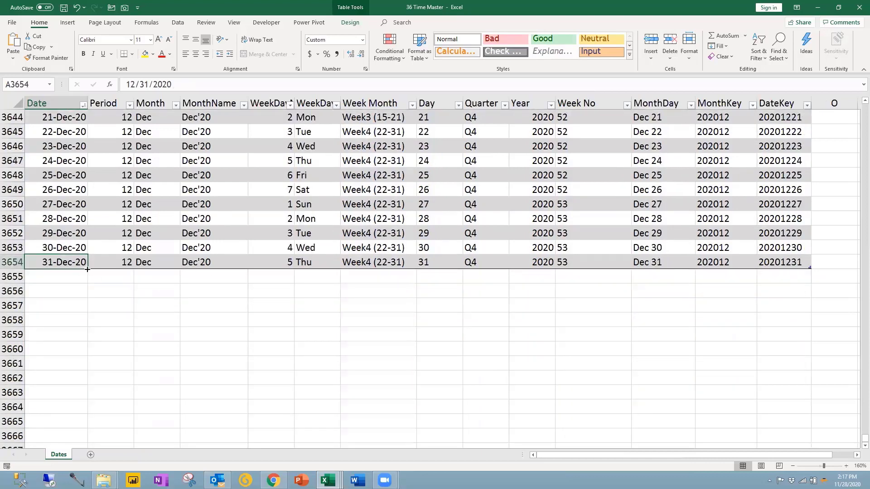
Step: Fill the Dates table down past 31-Dec-20 through 18-Jan-21
{"action": "left_click_drag", "start_coordinate": [87, 269], "coordinate": [89, 429]}
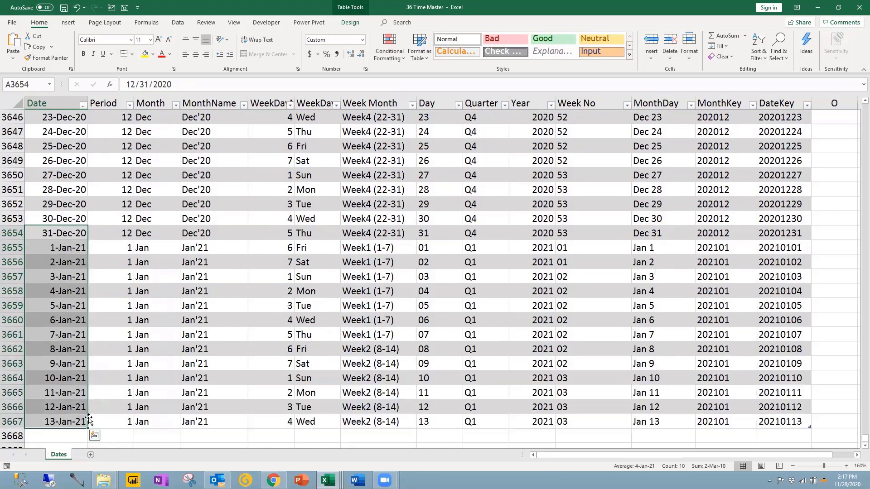
{"action": "scroll", "coordinate": [90, 418], "scroll_direction": "down", "scroll_amount": 3}
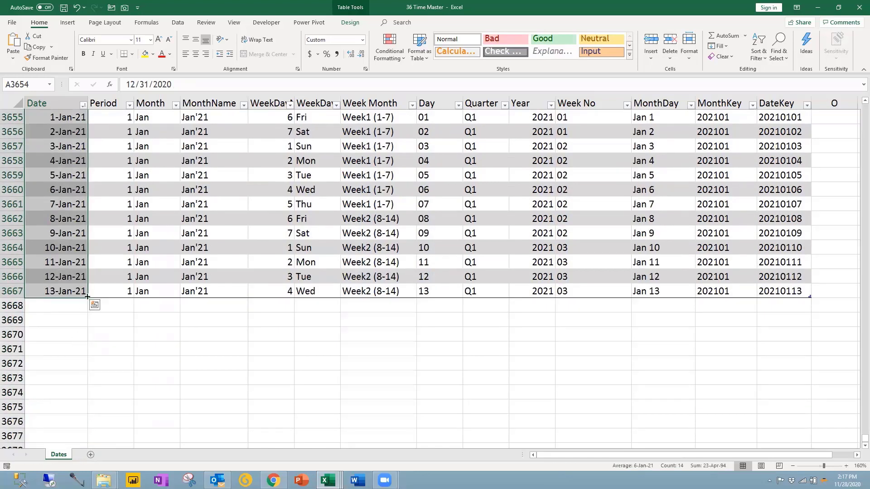
{"action": "left_click_drag", "start_coordinate": [87, 298], "coordinate": [90, 371]}
{"action": "scroll", "coordinate": [88, 371], "scroll_direction": "down", "scroll_amount": 3}
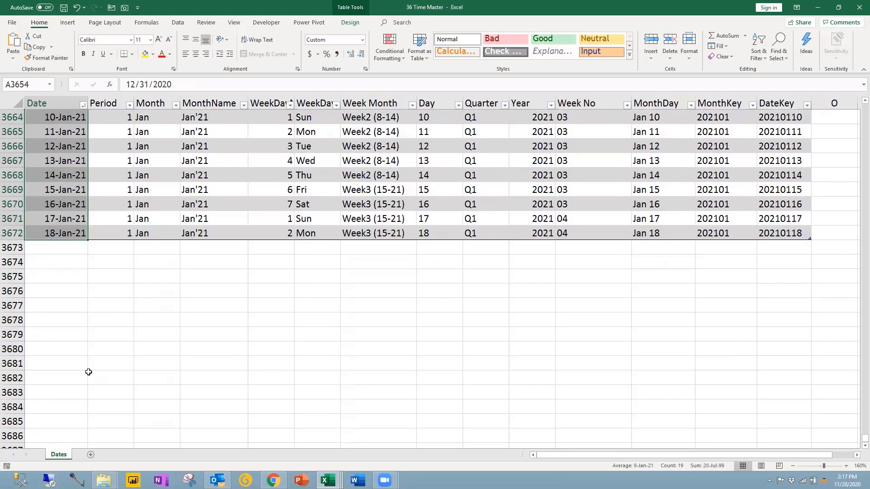
{"action": "scroll", "coordinate": [88, 373], "scroll_direction": "up", "scroll_amount": 6}
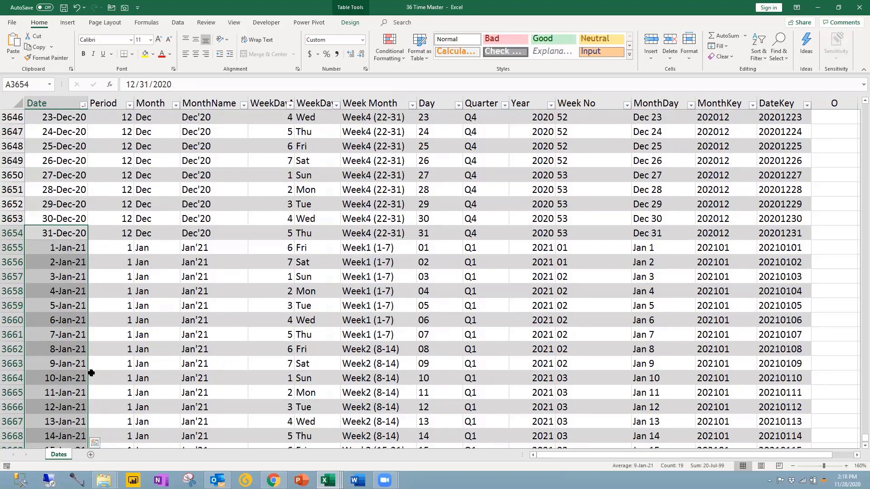
Step: Check the Period, Month, weekday, Quarter, Year, Week No and MonthDay results for 1-Jan-21
{"action": "left_click", "coordinate": [131, 290]}
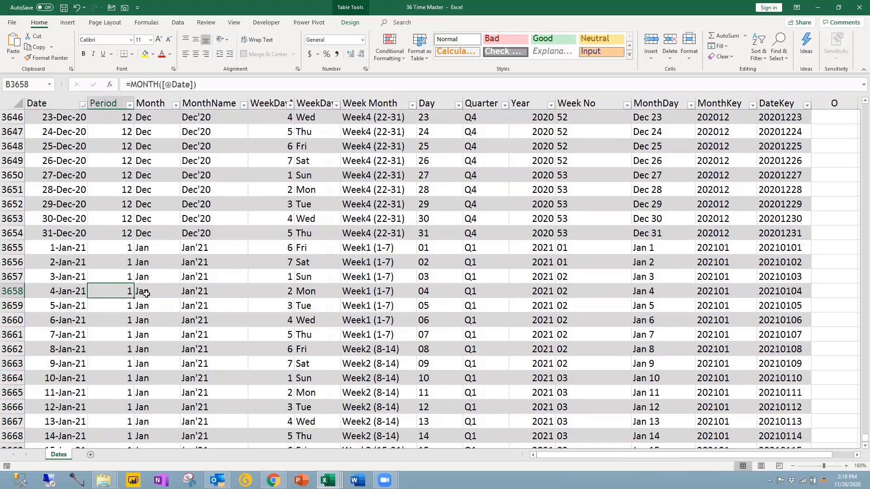
{"action": "left_click", "coordinate": [78, 248]}
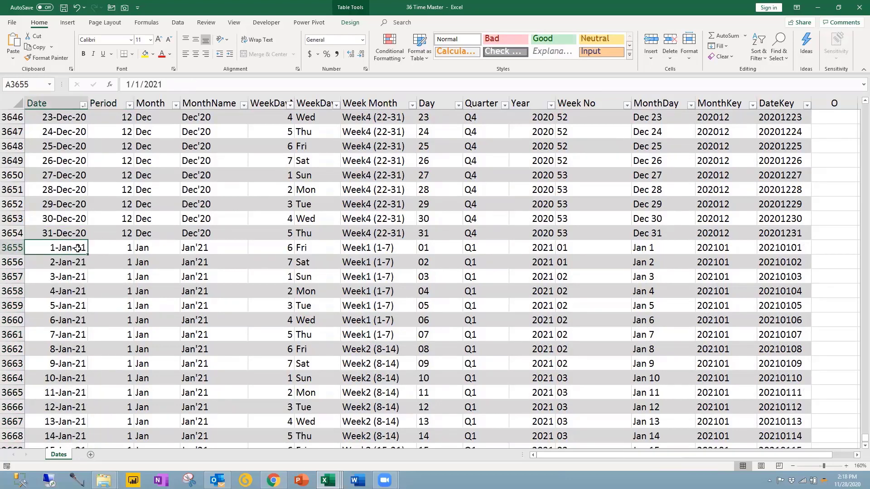
{"action": "left_click_drag", "start_coordinate": [120, 249], "coordinate": [179, 249]}
{"action": "left_click", "coordinate": [193, 249]}
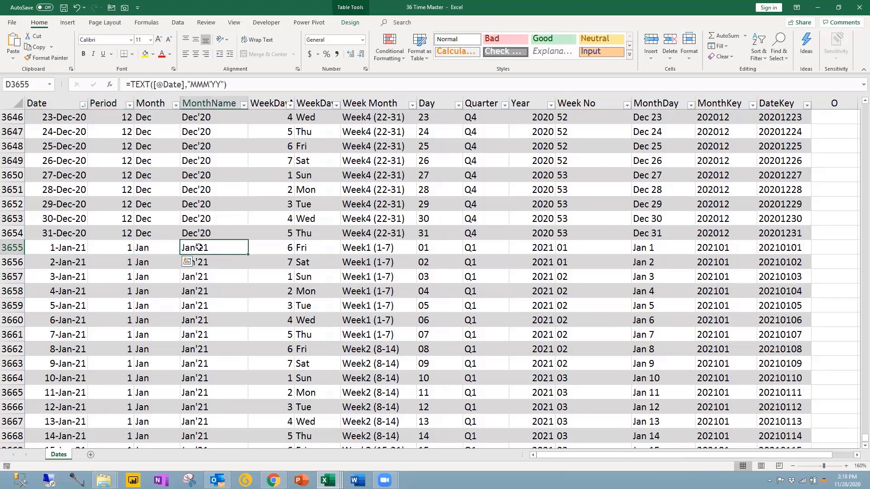
{"action": "left_click", "coordinate": [257, 250]}
{"action": "left_click", "coordinate": [312, 250]}
{"action": "left_click", "coordinate": [364, 249]}
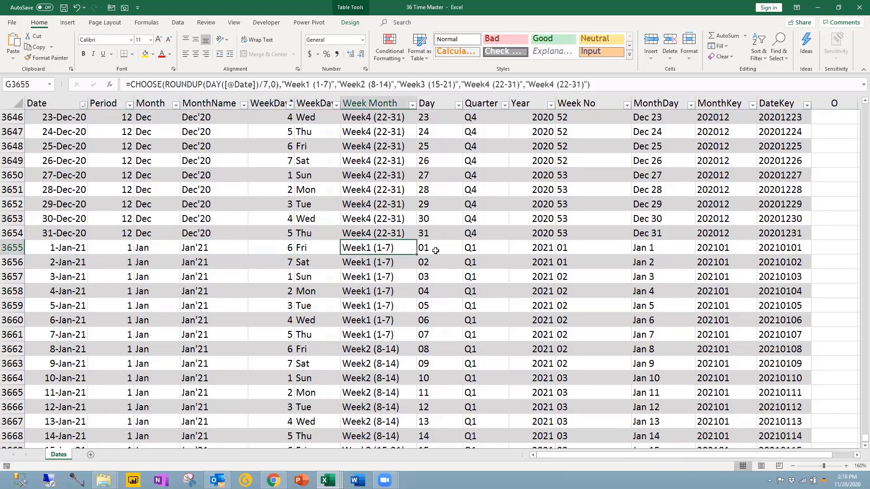
{"action": "left_click", "coordinate": [435, 250]}
{"action": "left_click", "coordinate": [487, 247]}
{"action": "left_click", "coordinate": [527, 252]}
{"action": "left_click", "coordinate": [573, 253]}
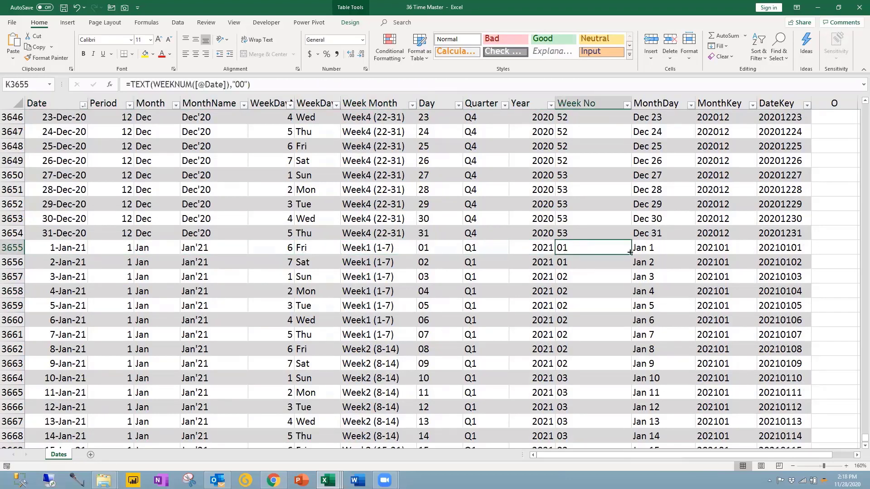
{"action": "left_click", "coordinate": [640, 251]}
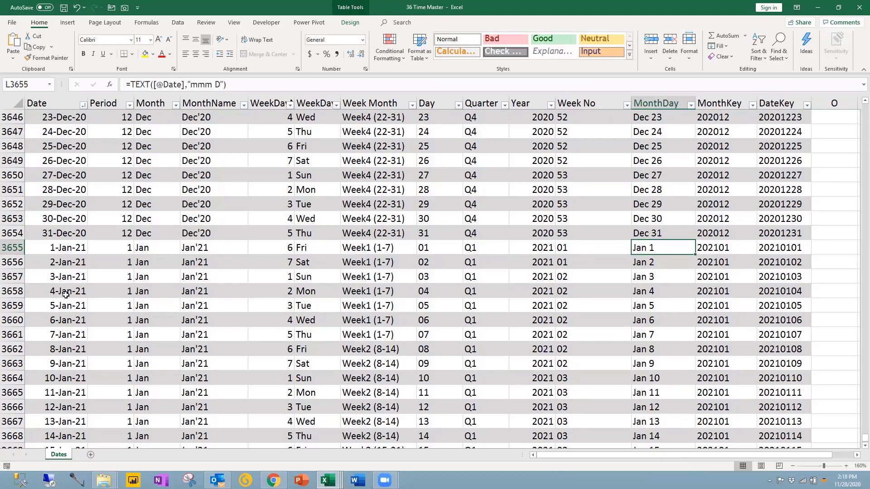
{"action": "left_click", "coordinate": [54, 321]}
Step: Extend the table by one more date to 19-Jan-21
{"action": "scroll", "coordinate": [61, 379], "scroll_direction": "down", "scroll_amount": 4}
{"action": "left_click", "coordinate": [68, 316]}
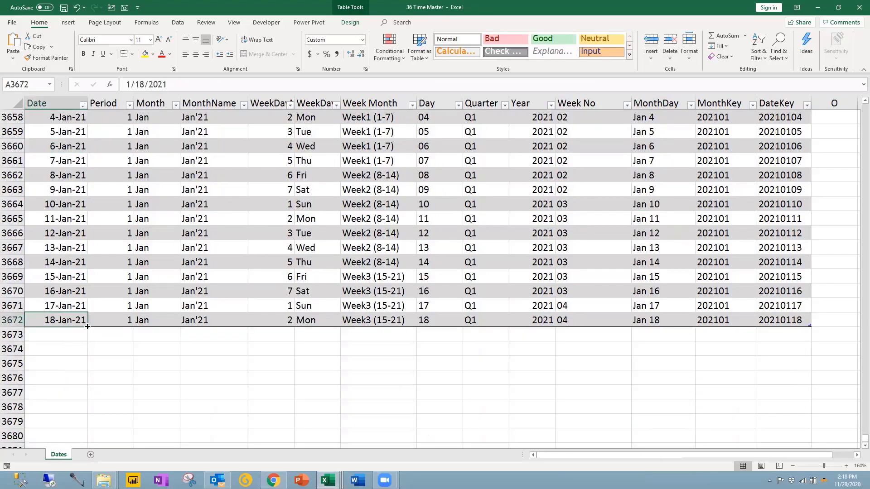
{"action": "left_click_drag", "start_coordinate": [87, 327], "coordinate": [87, 341]}
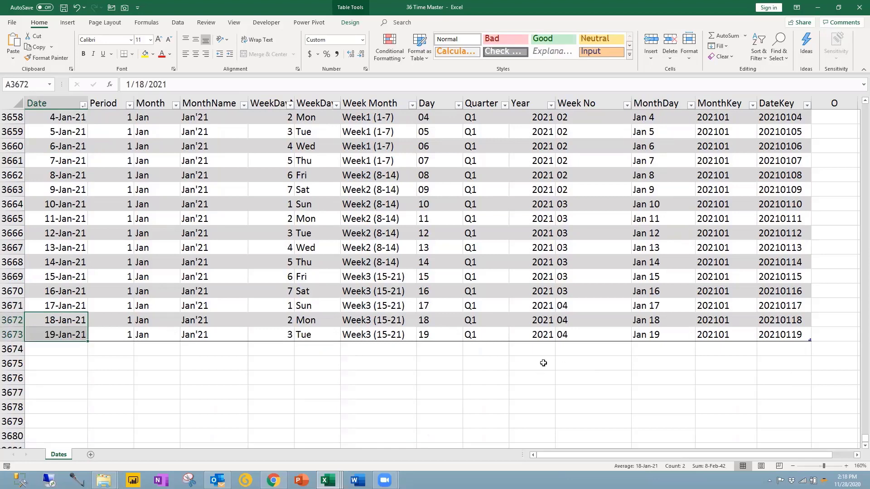
{"action": "scroll", "coordinate": [36, 222], "scroll_direction": "up", "scroll_amount": 2}
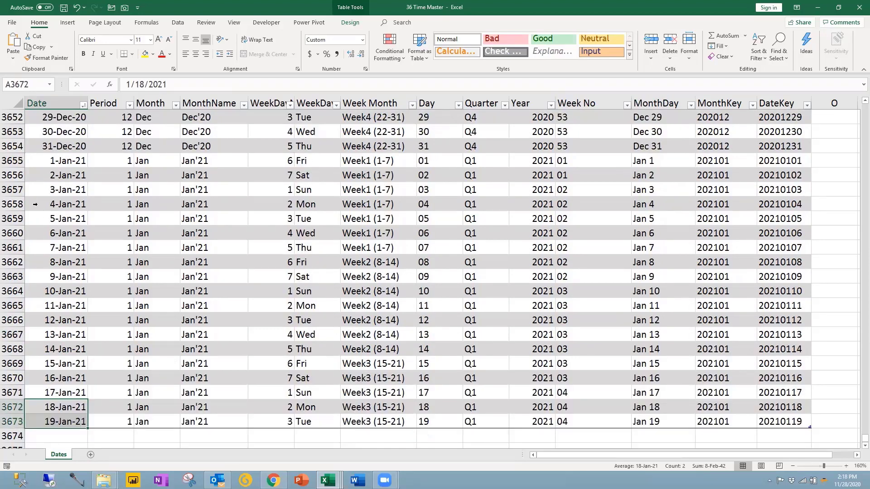
Step: Delete the January 2021 test rows, save 36 Time Master, and close it
{"action": "left_click", "coordinate": [11, 160]}
{"action": "key", "text": "ctrl+shift+Down"}
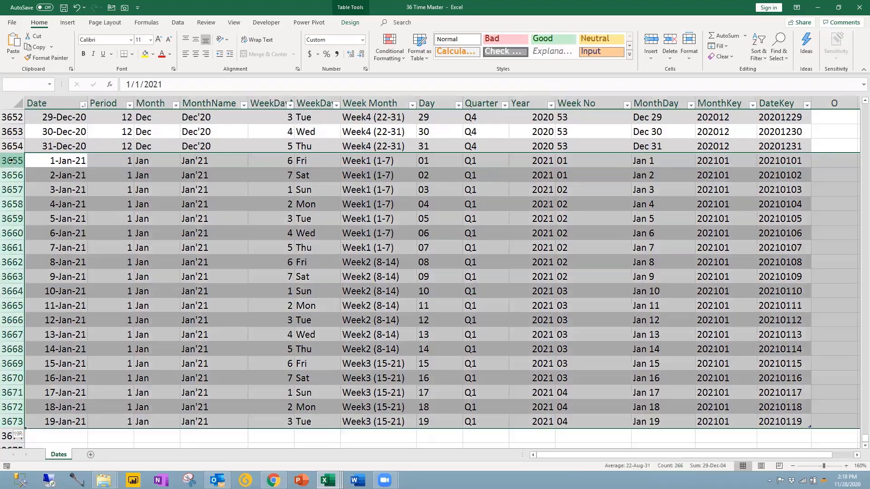
{"action": "key", "text": "Delete"}
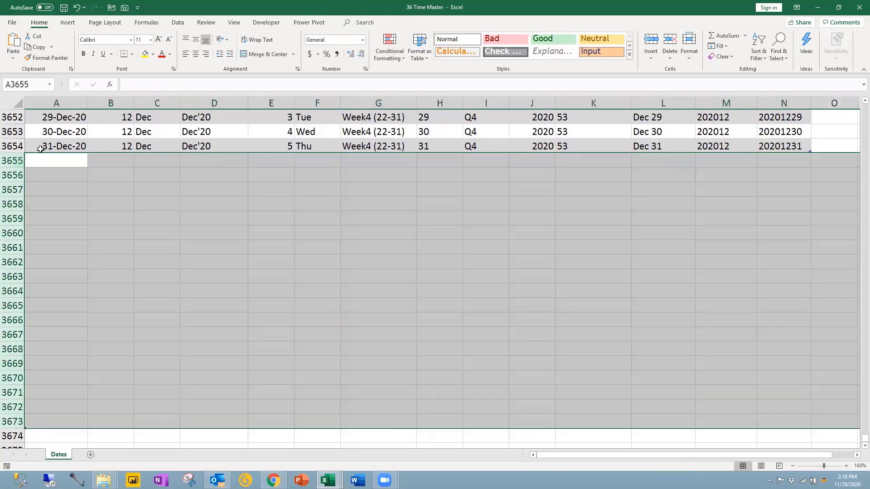
{"action": "left_click", "coordinate": [47, 146]}
{"action": "key", "text": "ctrl+s"}
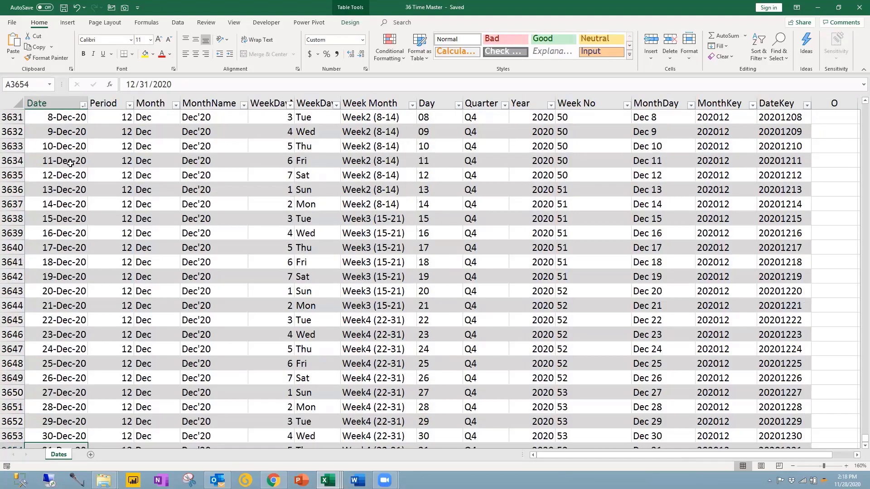
{"action": "scroll", "coordinate": [68, 163], "scroll_direction": "up", "scroll_amount": 13}
{"action": "scroll", "coordinate": [72, 167], "scroll_direction": "up", "scroll_amount": 14}
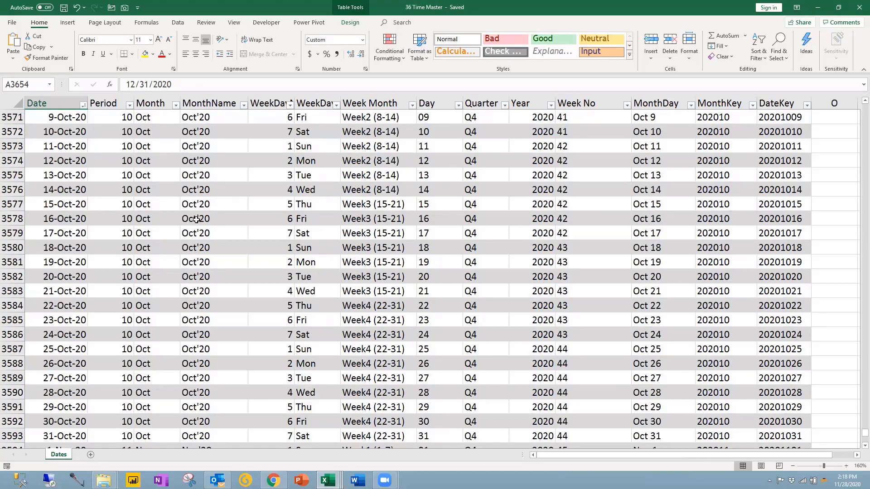
{"action": "left_click", "coordinate": [858, 9]}
{"action": "left_click", "coordinate": [483, 265]}
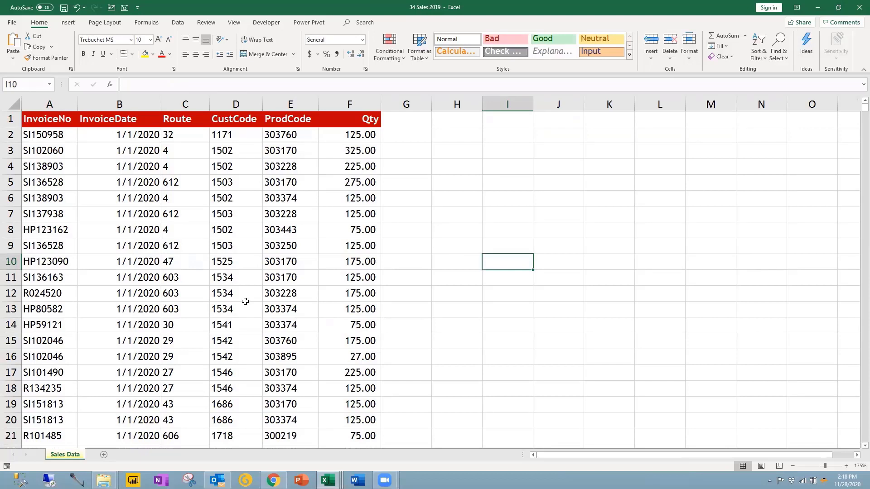
{"action": "mouse_move", "coordinate": [104, 480]}
{"action": "left_click", "coordinate": [104, 480]}
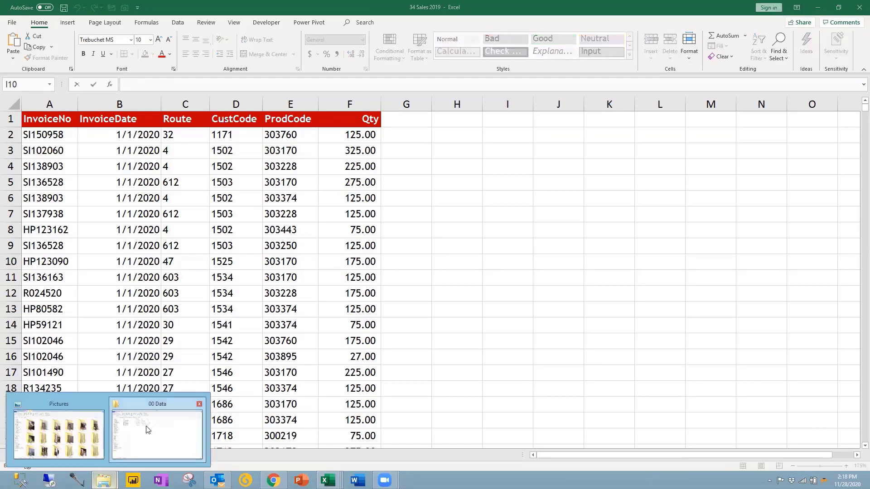
{"action": "left_click", "coordinate": [146, 429]}
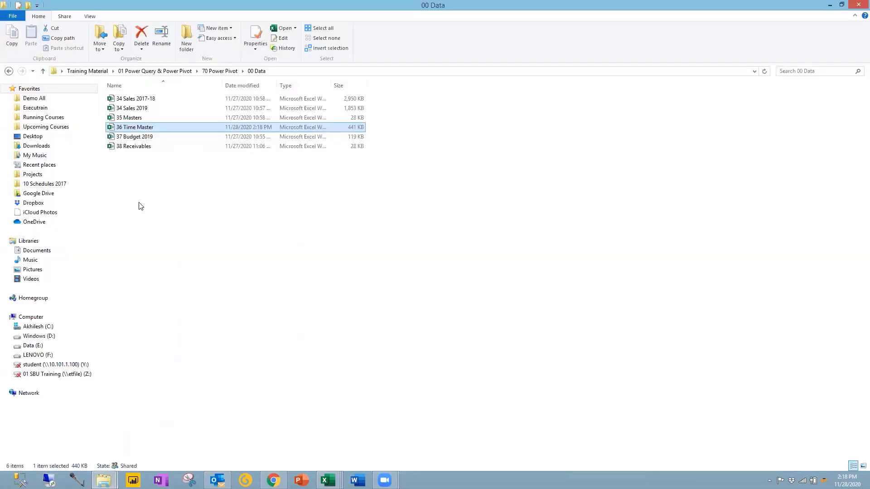
{"action": "left_click", "coordinate": [130, 147]}
{"action": "key", "text": "alt+Tab"}
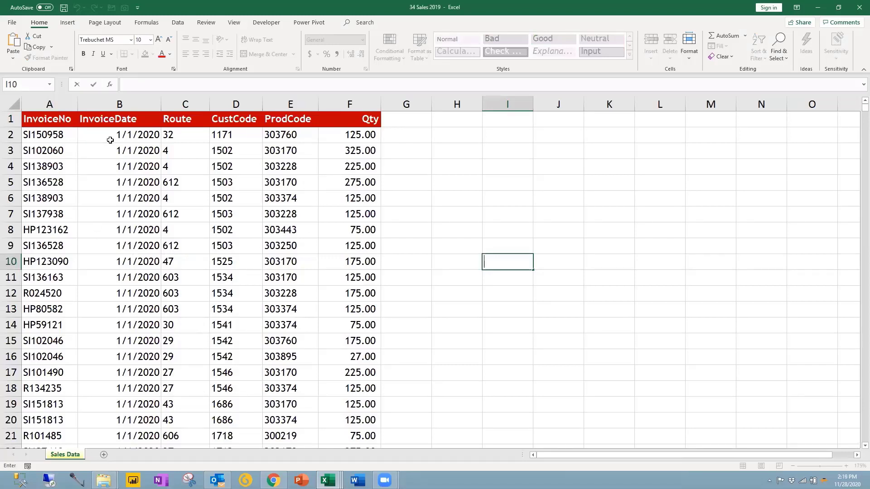
Step: Review the 38 Receivables due dates and amounts from the top of the customer list
{"action": "left_click", "coordinate": [527, 344]}
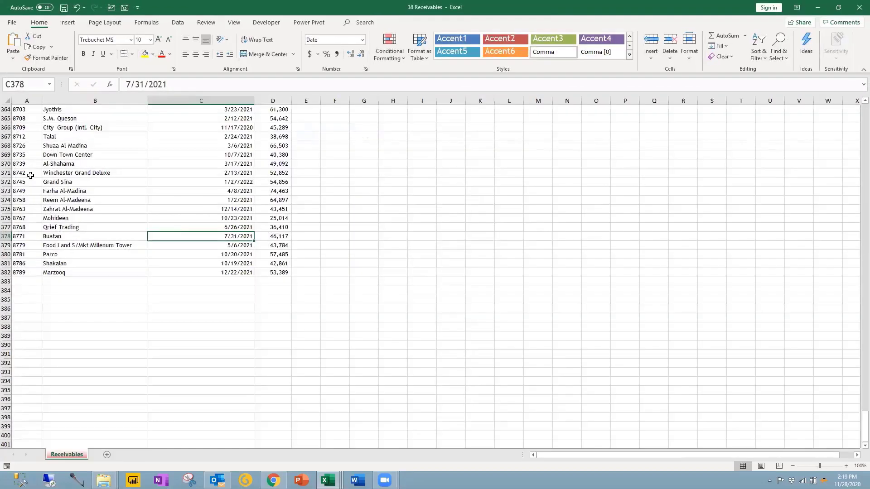
{"action": "left_click", "coordinate": [30, 172]}
{"action": "key", "text": "ctrl+Home"}
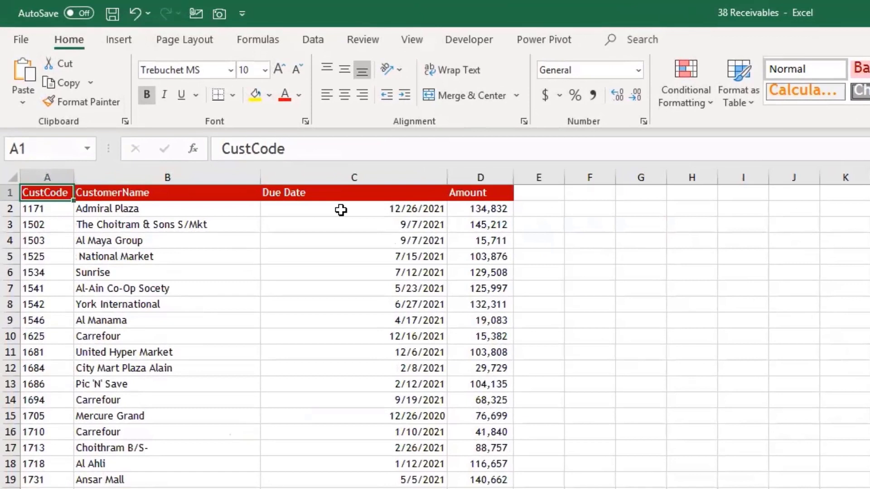
{"action": "left_click", "coordinate": [213, 119]}
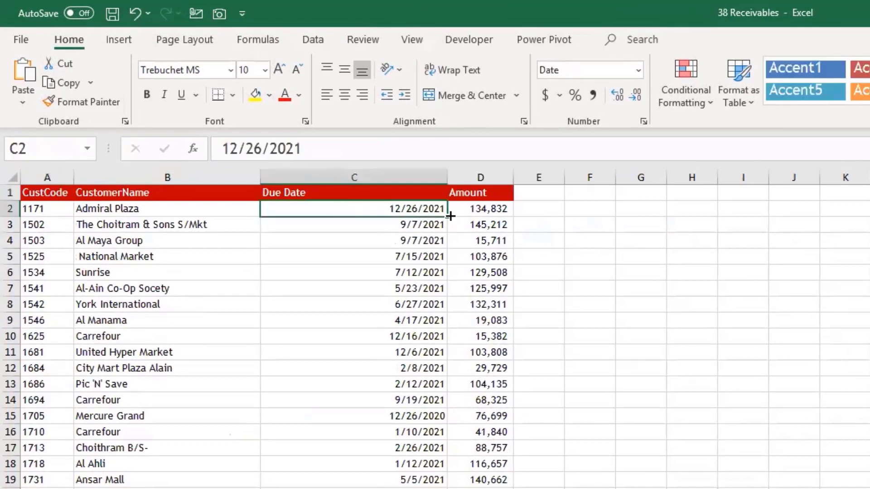
{"action": "left_click", "coordinate": [471, 211]}
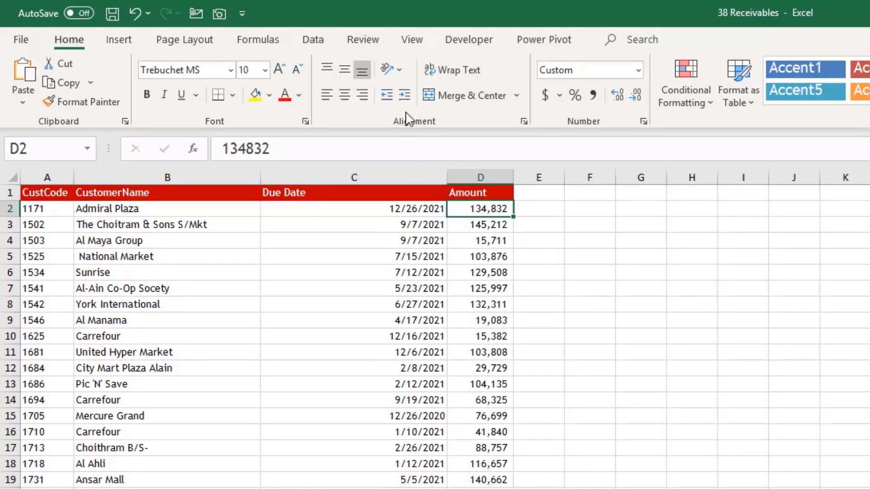
Step: Autofit the Due Date column, then close 38 Receivables without saving
{"action": "double_click", "coordinate": [446, 177]}
{"action": "left_click", "coordinate": [401, 299]}
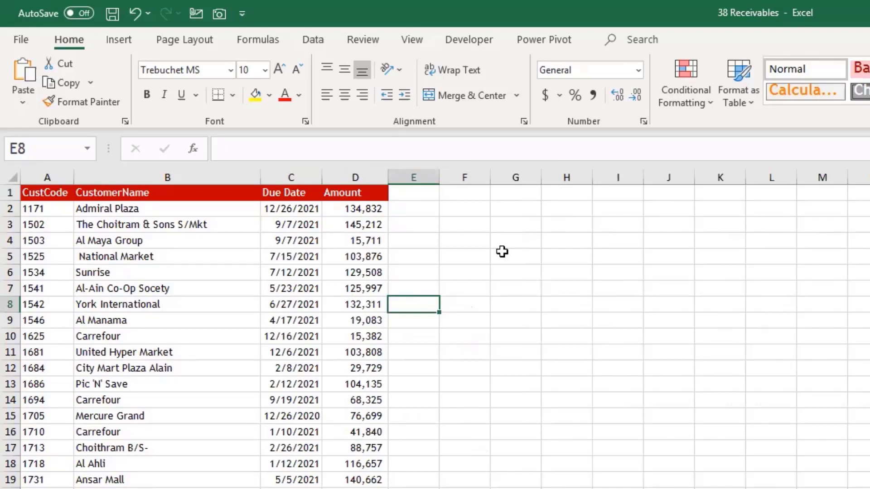
{"action": "key", "text": "ctrl+w"}
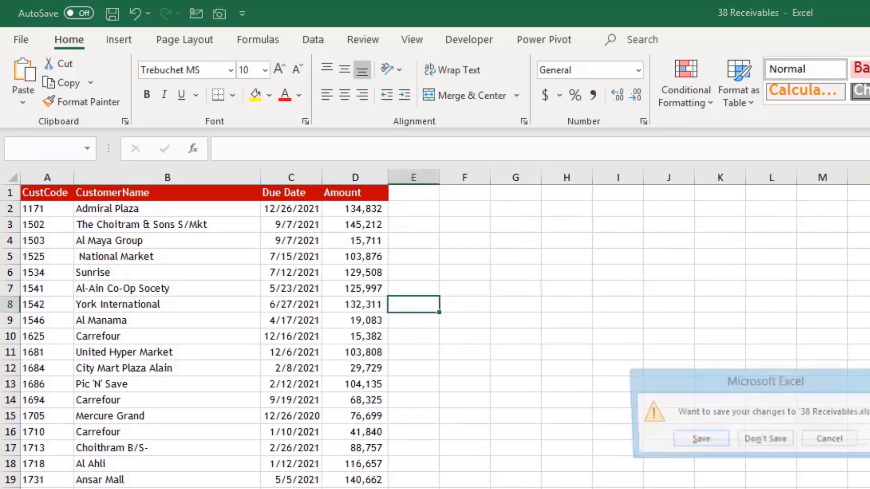
{"action": "left_click", "coordinate": [764, 441]}
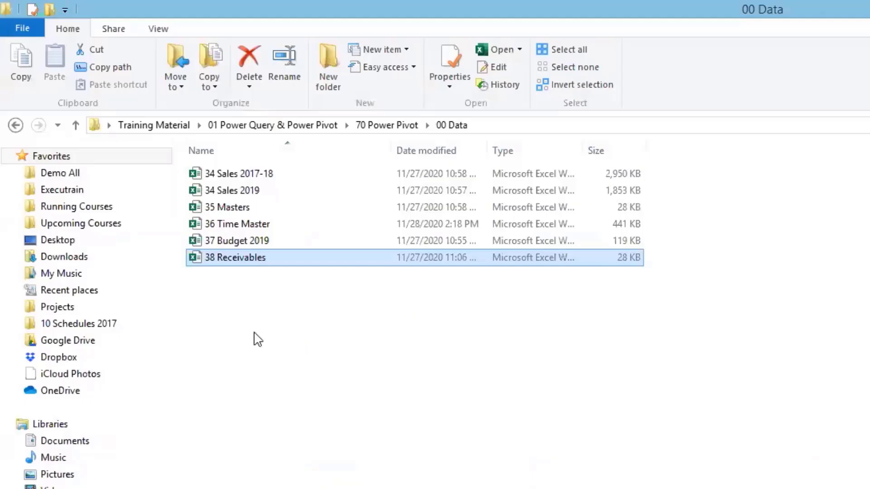
Step: Open 37 Budget 2019, inspect row 2's Month, Route, CustCode, ProdCode and Qty values, then close it
{"action": "left_click", "coordinate": [243, 241], "text": "ctrl"}
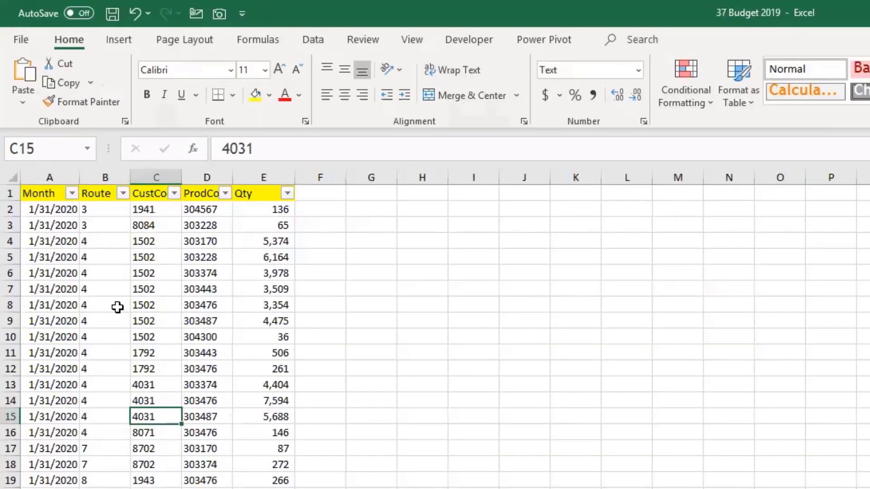
{"action": "left_click", "coordinate": [68, 211]}
{"action": "left_click", "coordinate": [103, 209]}
{"action": "left_click", "coordinate": [165, 210]}
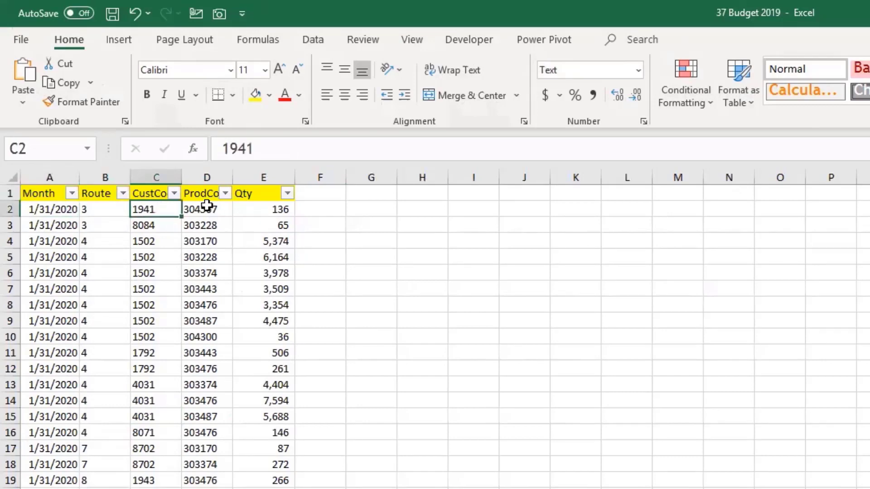
{"action": "left_click", "coordinate": [203, 210]}
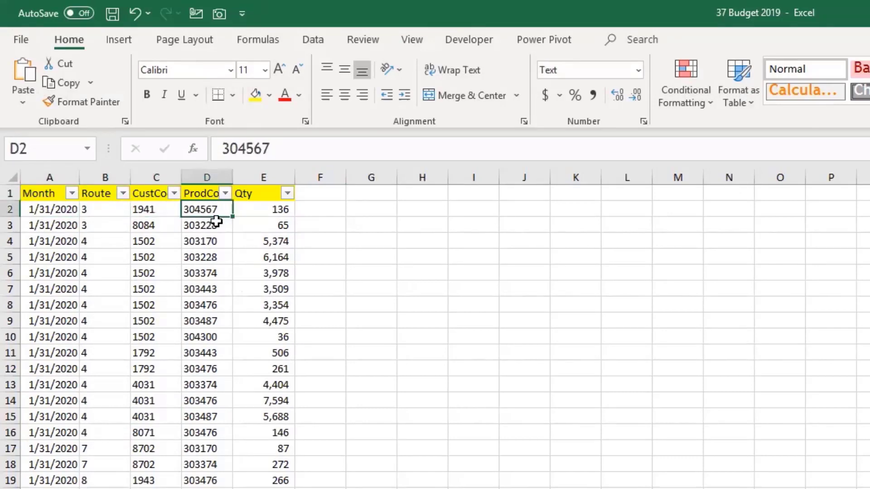
{"action": "scroll", "coordinate": [452, 431], "scroll_direction": "up", "scroll_amount": 3}
{"action": "scroll", "coordinate": [452, 430], "scroll_direction": "down", "scroll_amount": 2}
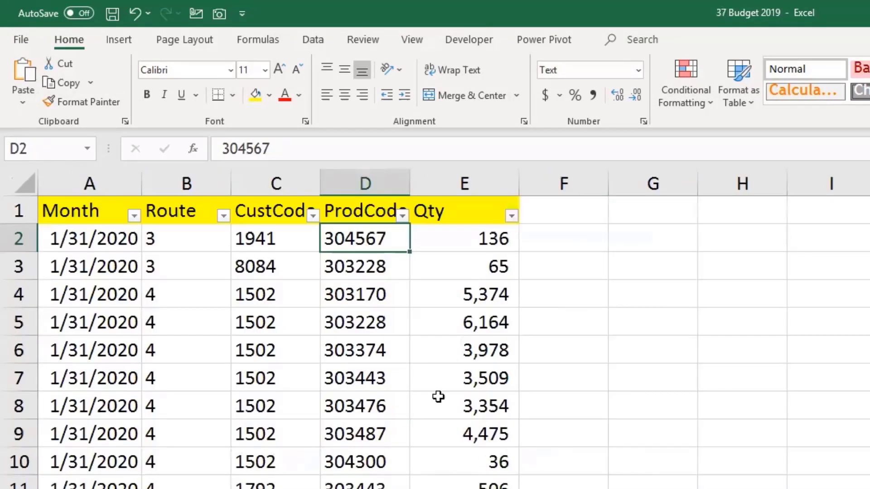
{"action": "left_click", "coordinate": [110, 231]}
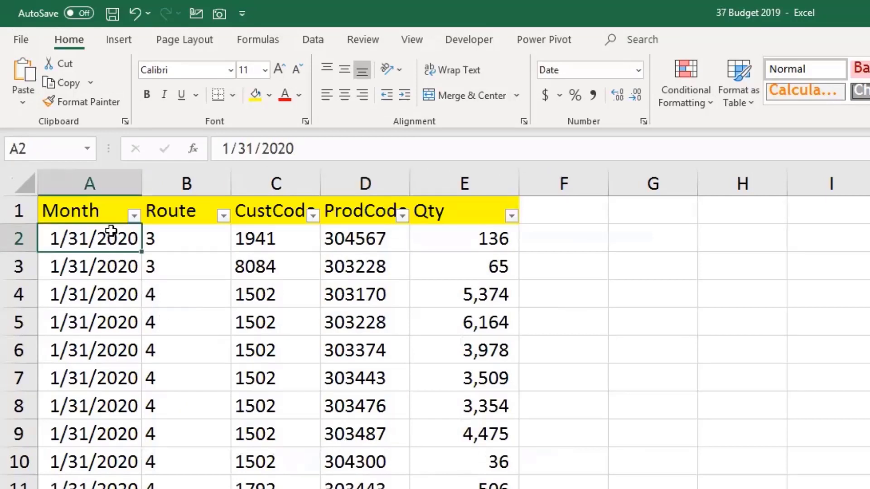
{"action": "left_click_drag", "start_coordinate": [172, 238], "coordinate": [368, 247]}
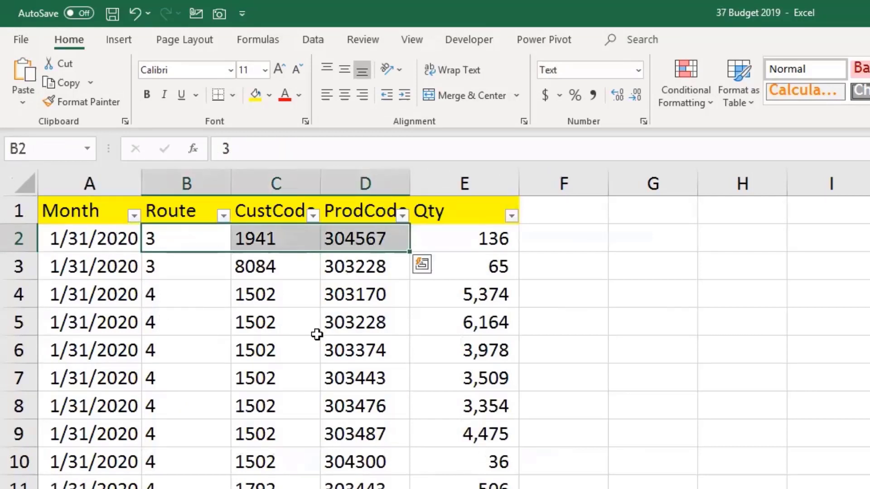
{"action": "left_click", "coordinate": [476, 248]}
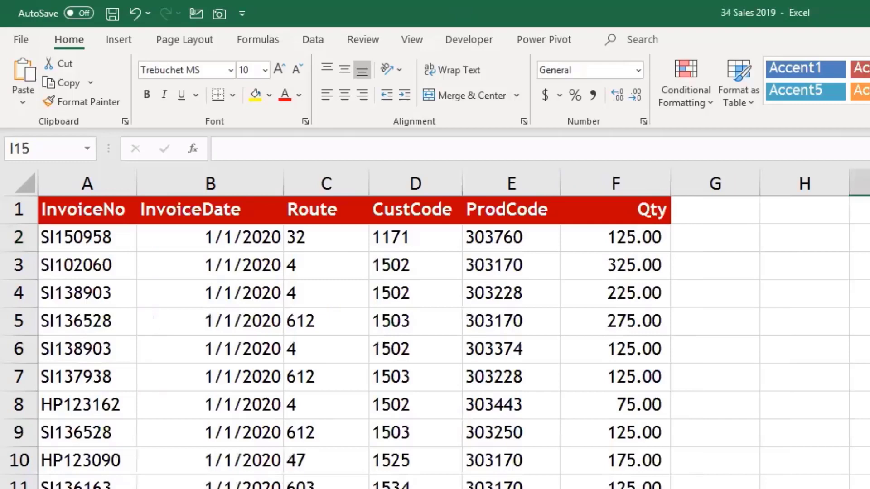
{"action": "key", "text": "ctrl+w"}
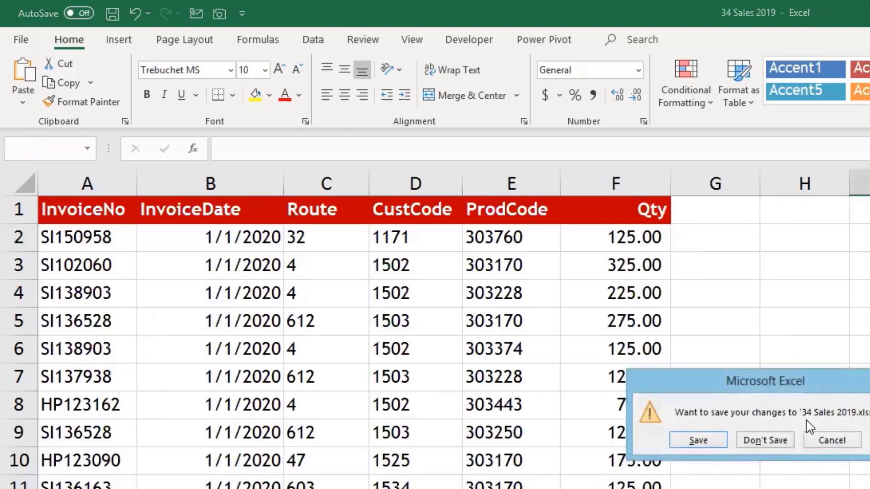
Step: Discard changes to 34 Sales 2019 and 34 Sales 2017-18, then open 20 Power Pivot Measures E
{"action": "left_click", "coordinate": [768, 441]}
{"action": "key", "text": "ctrl+w"}
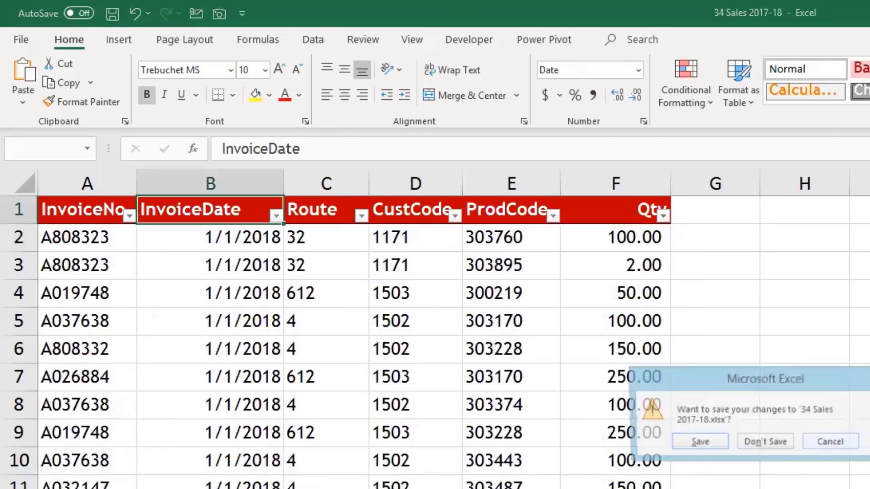
{"action": "left_click", "coordinate": [770, 442]}
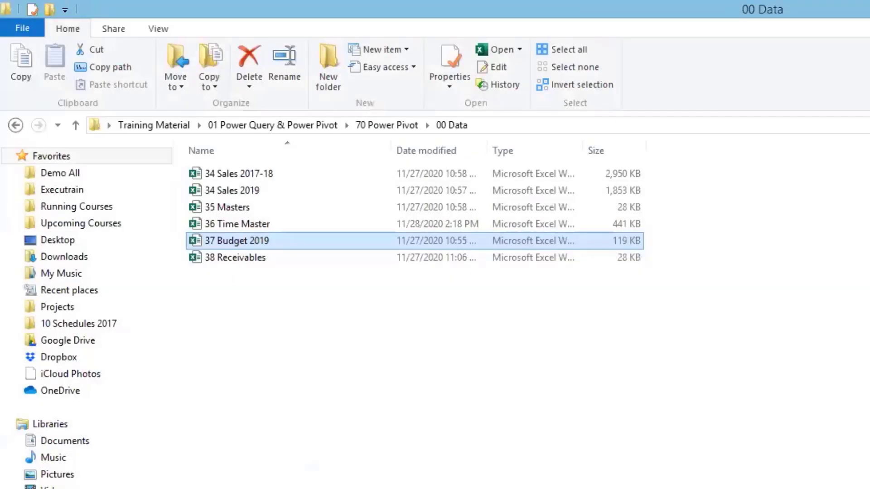
{"action": "left_click", "coordinate": [381, 126]}
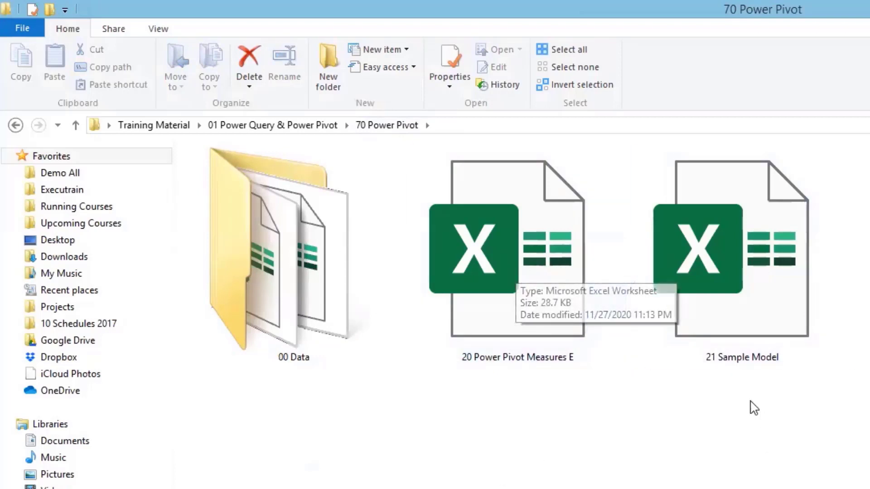
{"action": "left_click", "coordinate": [529, 272]}
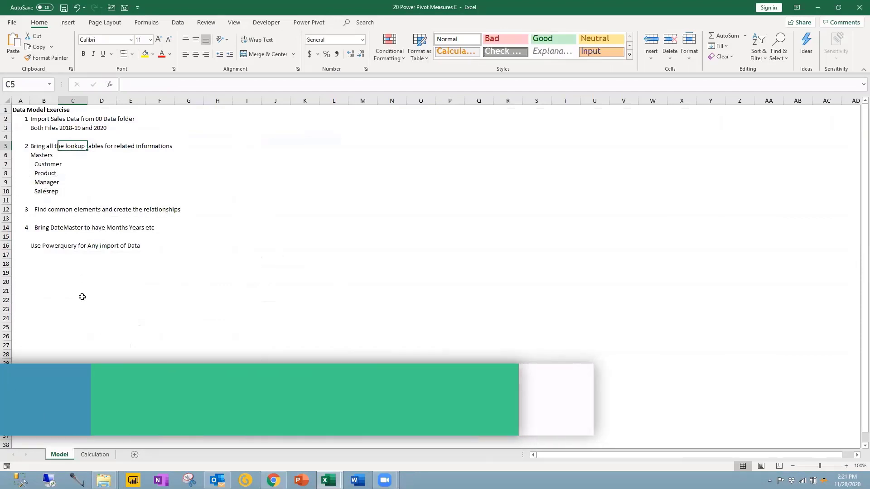
{"action": "left_click", "coordinate": [42, 121]}
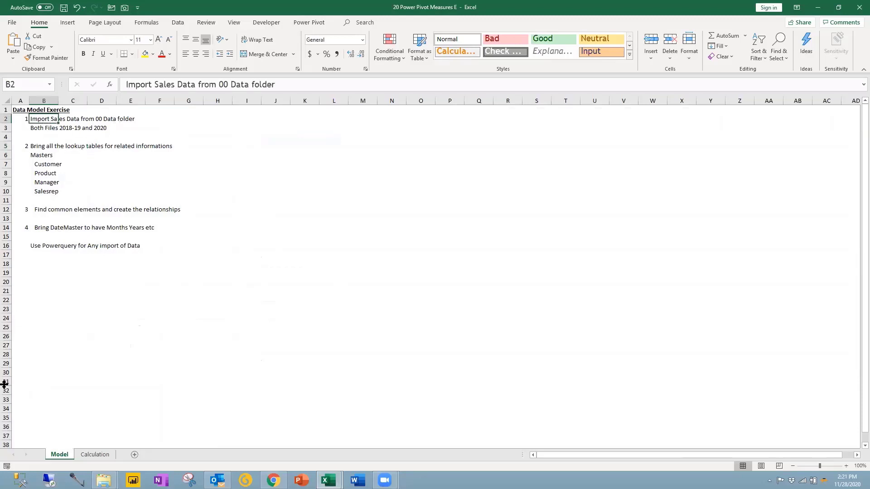
{"action": "left_click", "coordinate": [38, 130]}
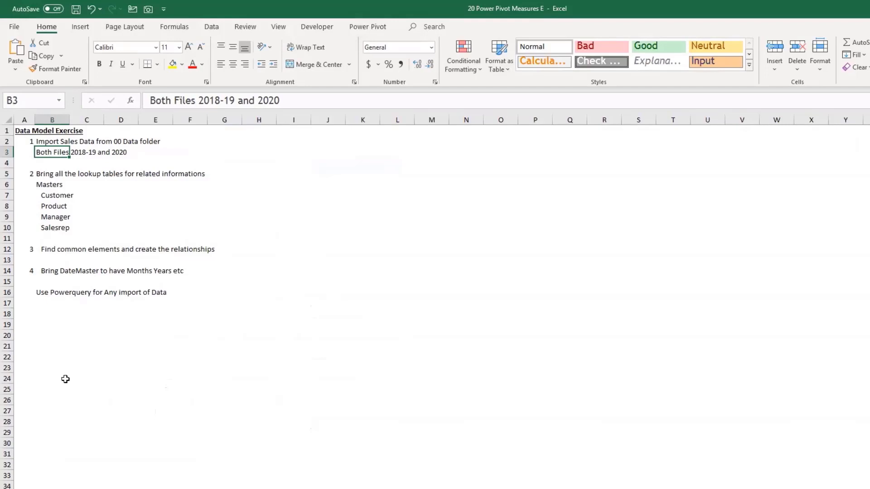
{"action": "scroll", "coordinate": [99, 400], "scroll_direction": "up", "scroll_amount": 5}
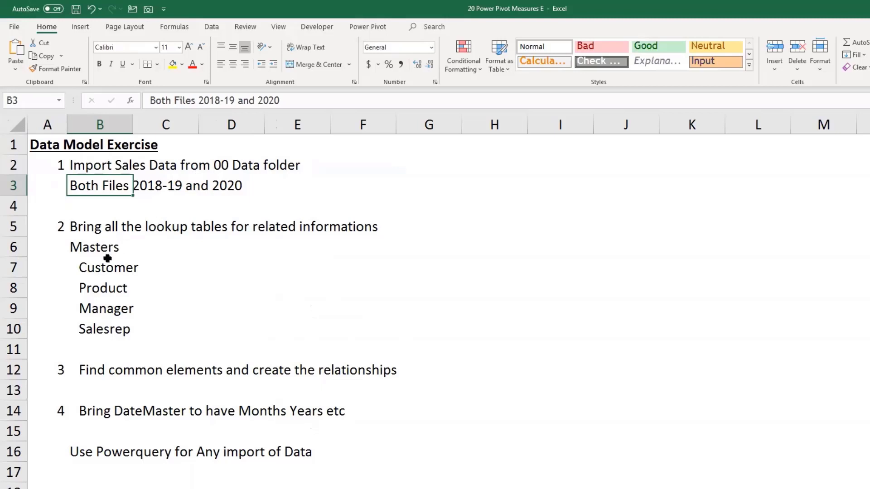
{"action": "left_click_drag", "start_coordinate": [107, 267], "coordinate": [102, 336]}
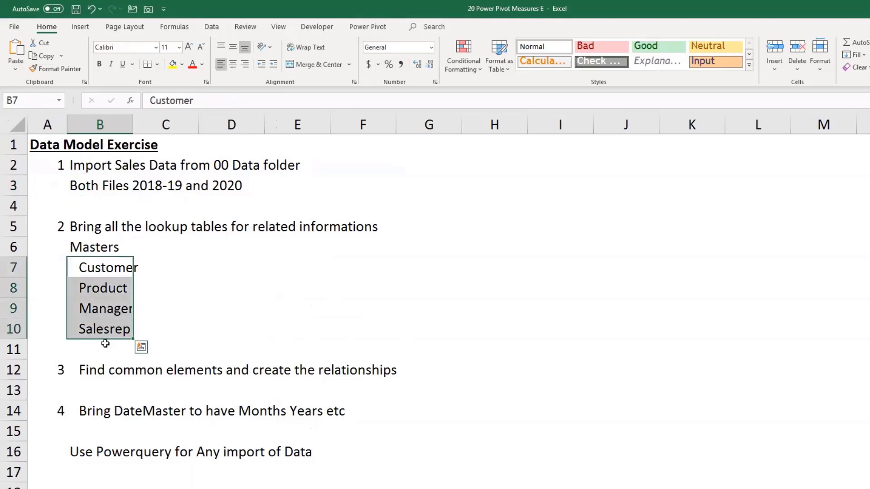
{"action": "left_click", "coordinate": [106, 370]}
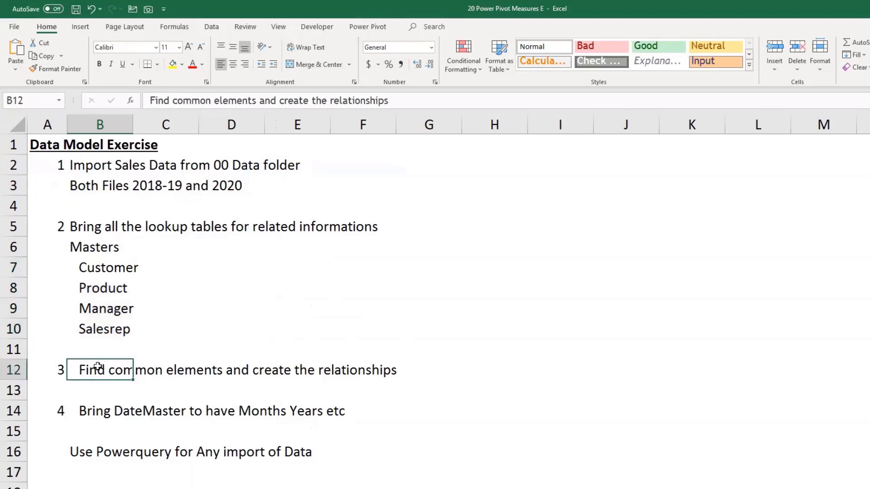
{"action": "left_click", "coordinate": [115, 415]}
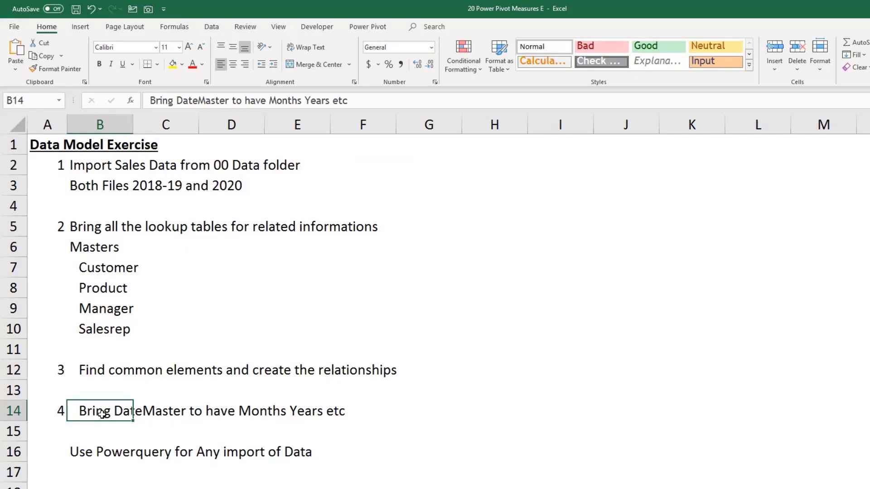
{"action": "left_click_drag", "start_coordinate": [94, 455], "coordinate": [75, 168]}
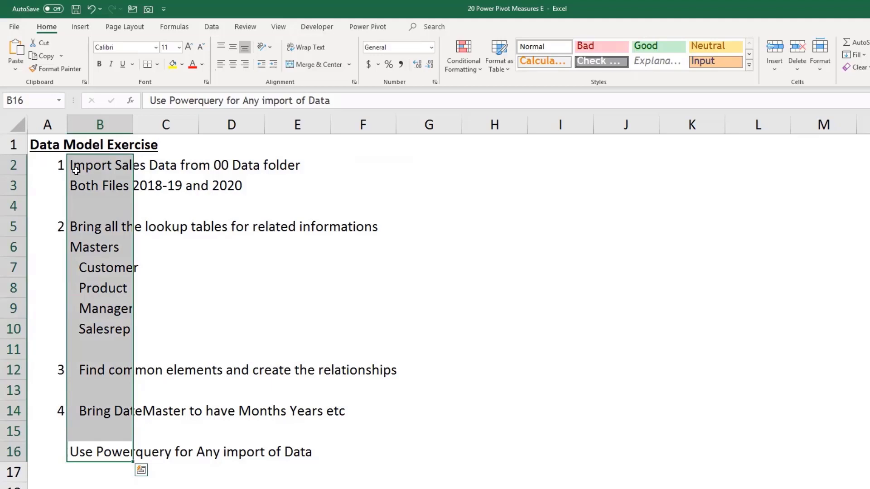
{"action": "left_click", "coordinate": [184, 309]}
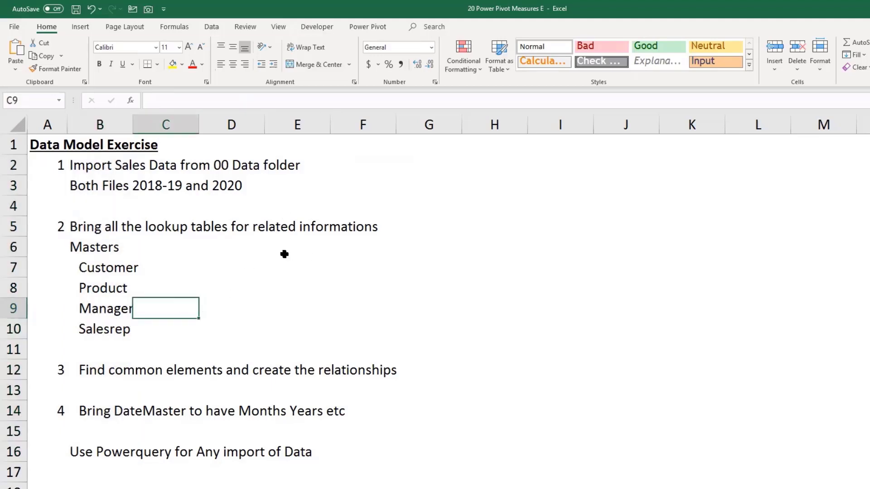
Step: Go to the Add-ins page of Excel Options, dismissing the e-mail password prompt
{"action": "left_click", "coordinate": [362, 26]}
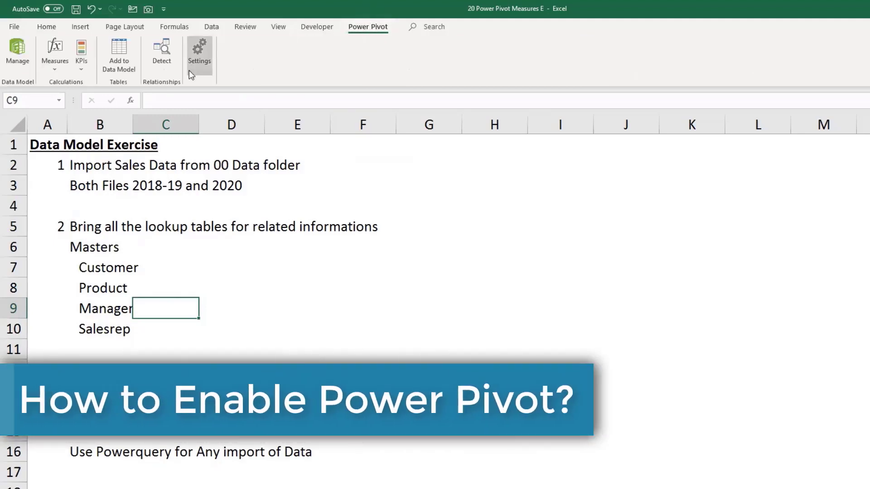
{"action": "left_click", "coordinate": [13, 27]}
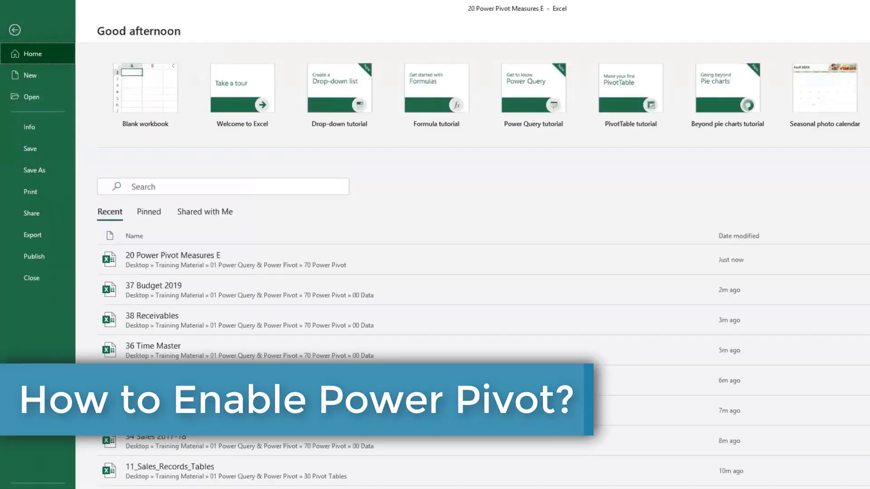
{"action": "left_click", "coordinate": [35, 450]}
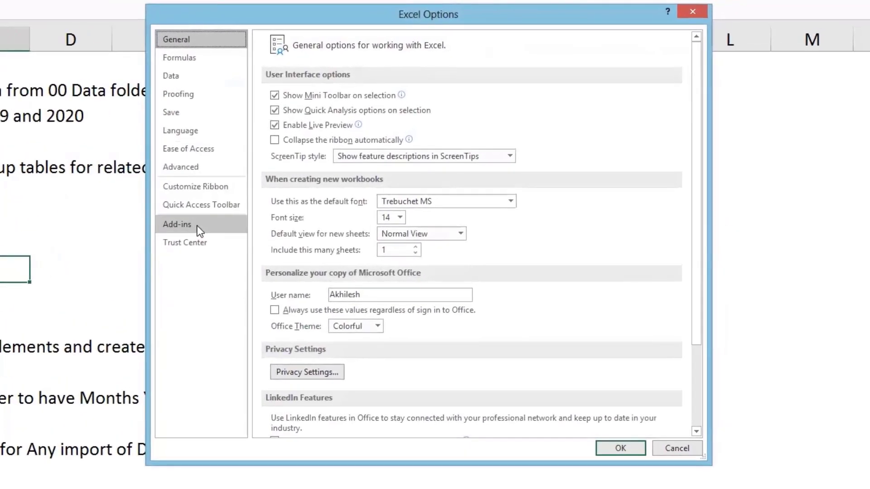
{"action": "left_click", "coordinate": [198, 229]}
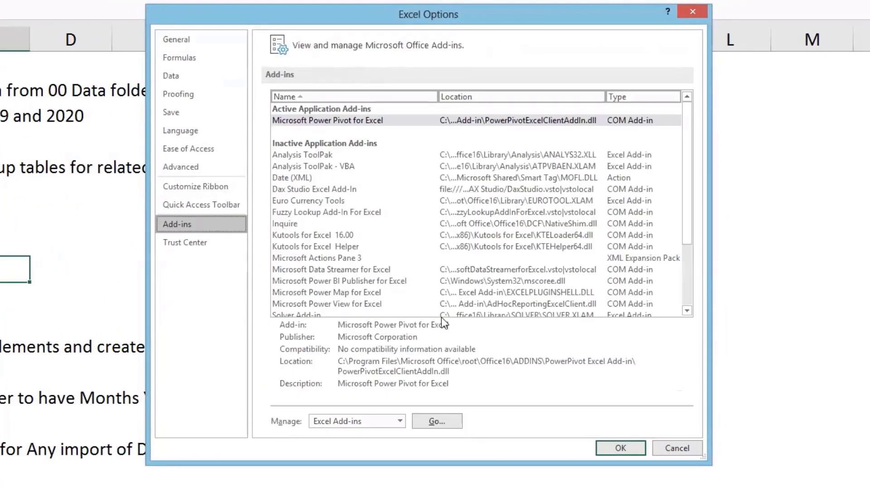
{"action": "left_click", "coordinate": [519, 290]}
Step: Check that Microsoft Power Pivot for Excel is ticked under COM Add-ins, then cancel
{"action": "left_click", "coordinate": [399, 424]}
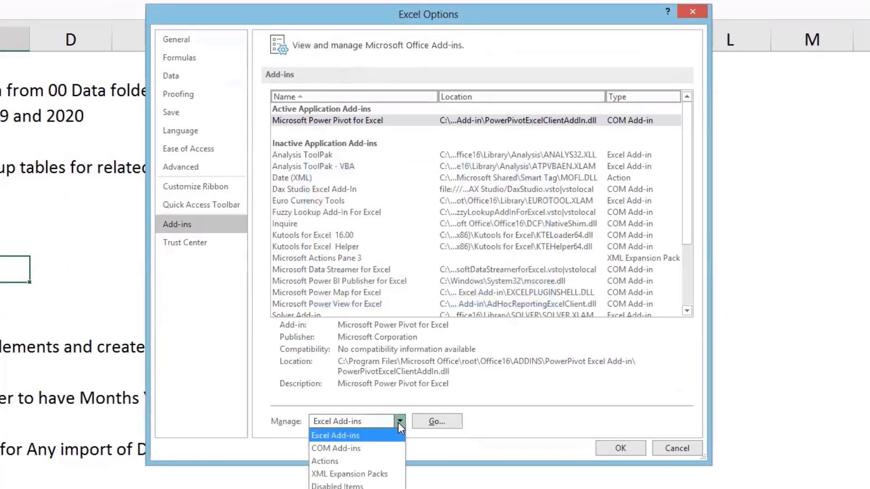
{"action": "left_click", "coordinate": [359, 448]}
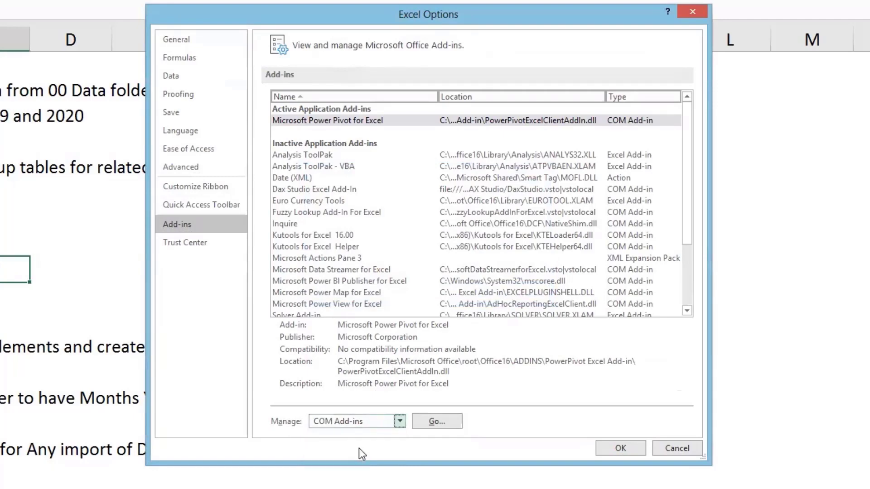
{"action": "left_click", "coordinate": [493, 417]}
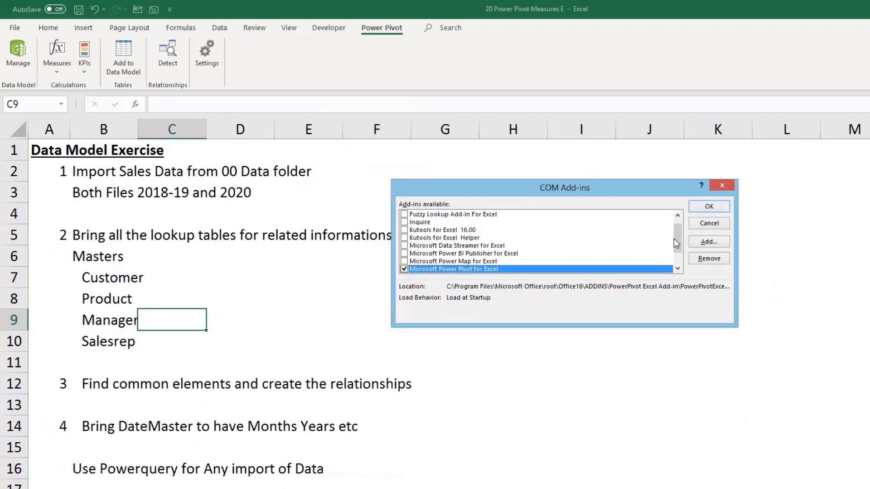
{"action": "left_click_drag", "start_coordinate": [675, 237], "coordinate": [676, 250]}
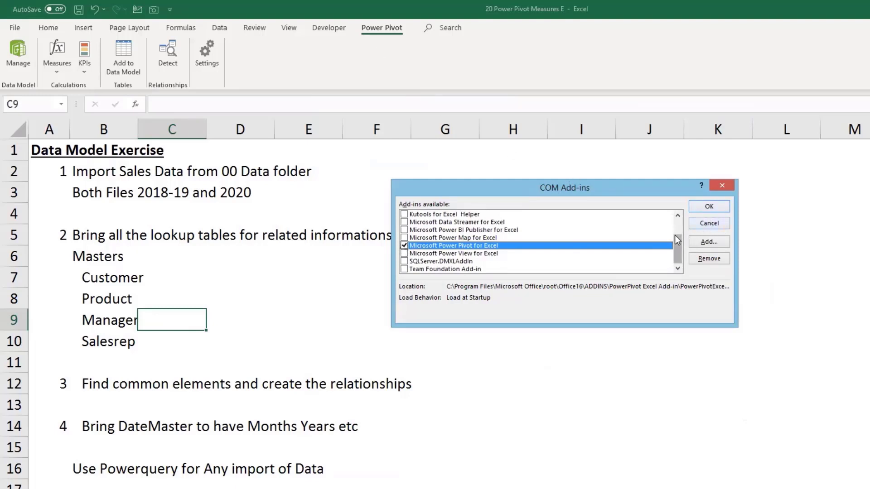
{"action": "left_click_drag", "start_coordinate": [676, 240], "coordinate": [678, 219]}
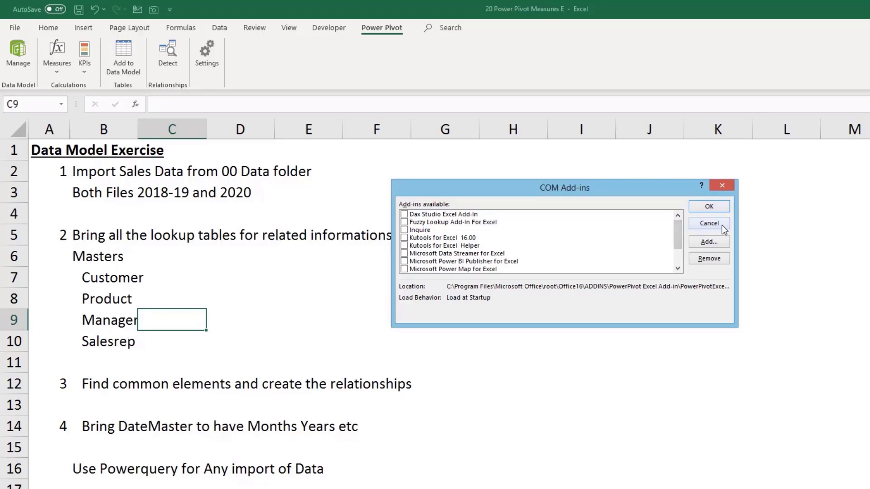
{"action": "left_click", "coordinate": [709, 223]}
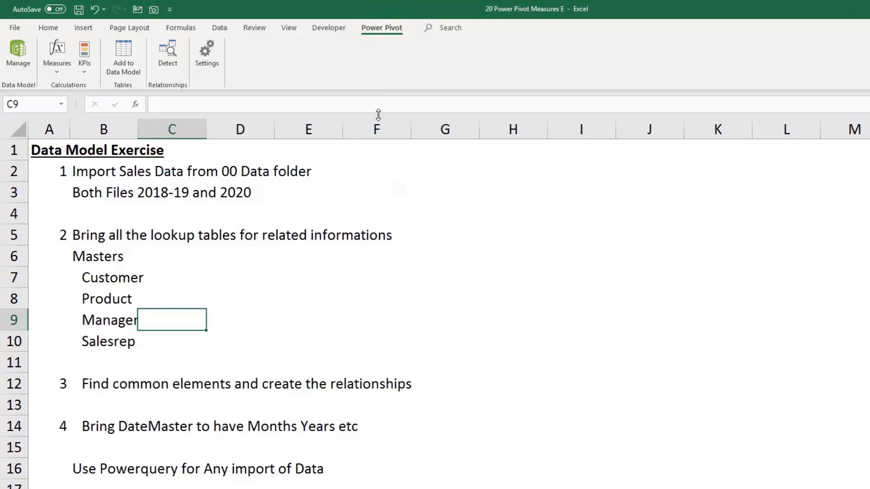
Step: Look at cells D8, D17 and D10 of the exercise sheet
{"action": "left_click", "coordinate": [215, 291]}
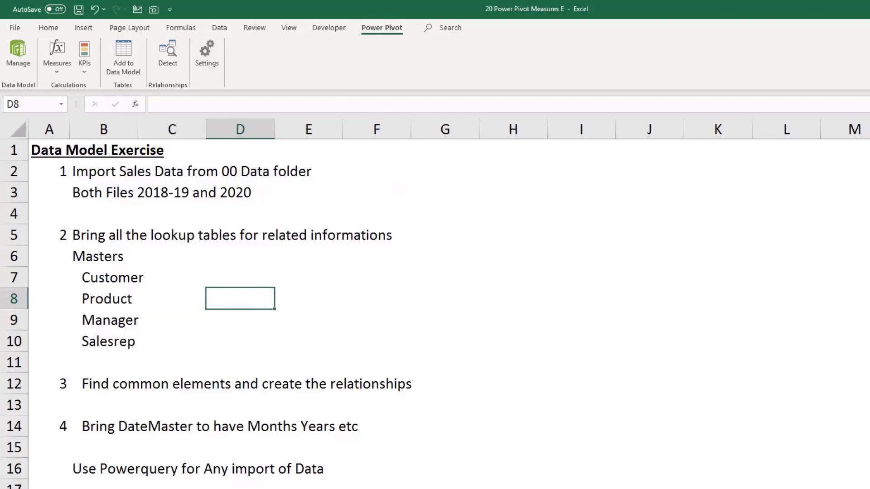
{"action": "left_click", "coordinate": [208, 485]}
{"action": "left_click", "coordinate": [252, 342]}
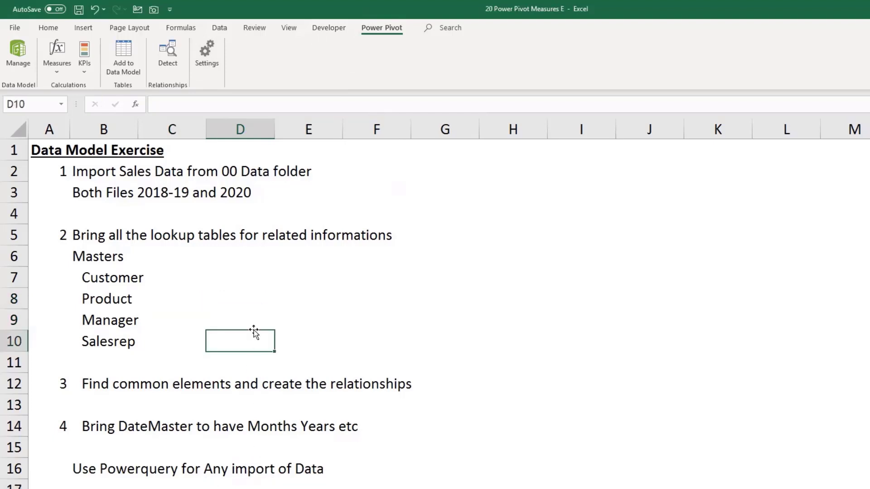
Step: Start an import via Data > Get Data > From File > From Workbook
{"action": "left_click", "coordinate": [219, 28]}
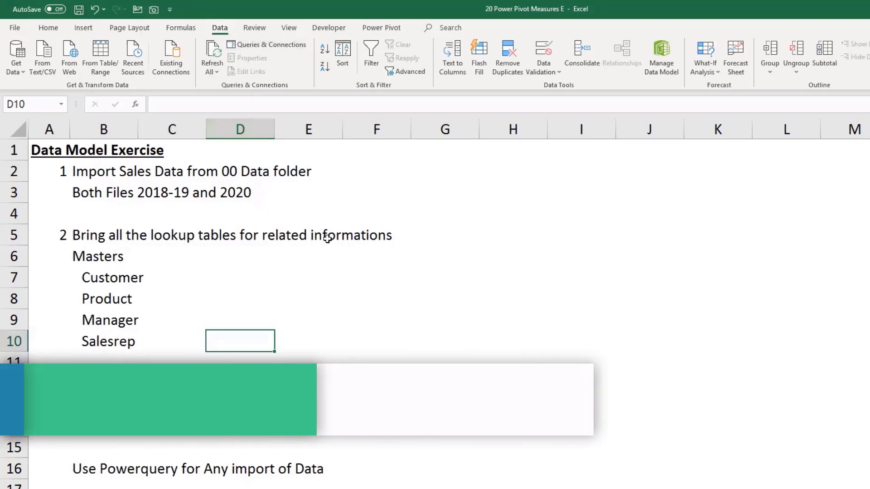
{"action": "left_click", "coordinate": [23, 72]}
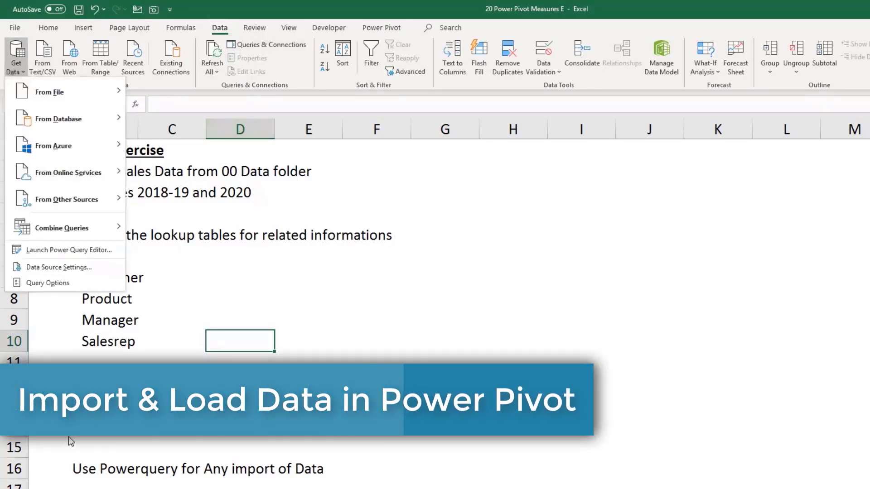
{"action": "mouse_move", "coordinate": [116, 96]}
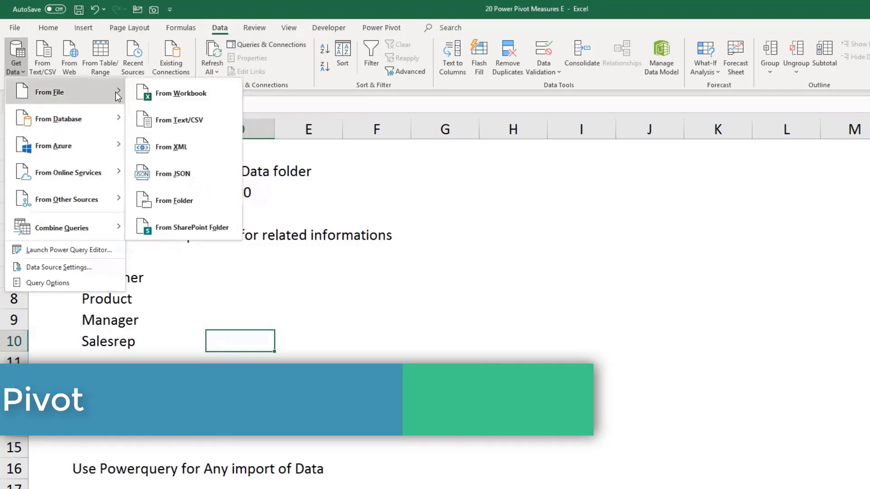
{"action": "left_click", "coordinate": [187, 93]}
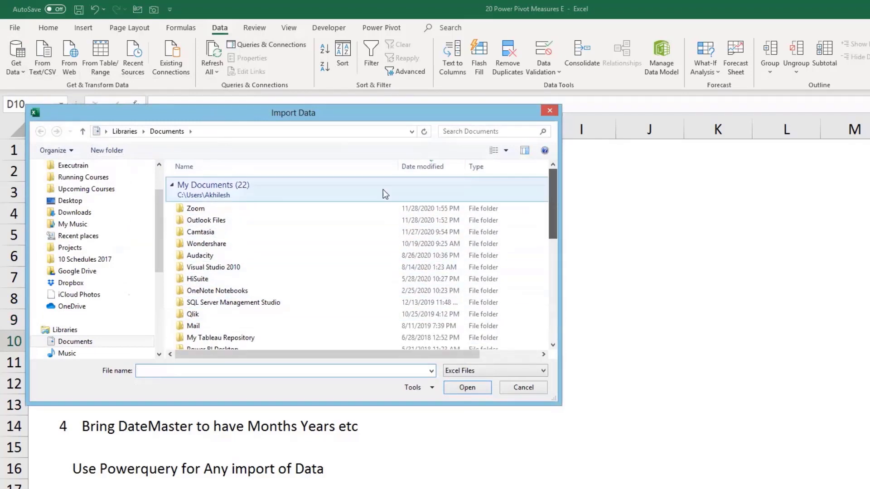
Step: Import 34 Sales 2017-18 from Desktop > Training Material > 01 Power Query & Power Pivot > 70 Power Pivot > 00 Data
{"action": "left_click", "coordinate": [81, 201]}
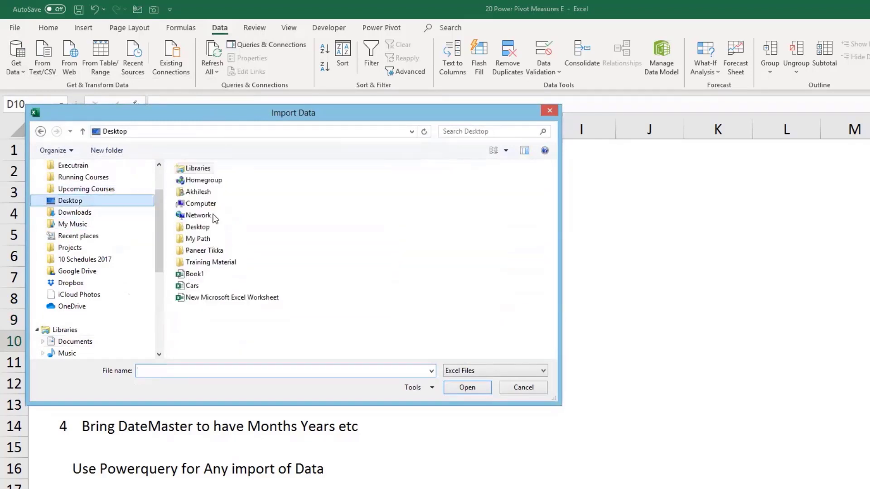
{"action": "double_click", "coordinate": [209, 262]}
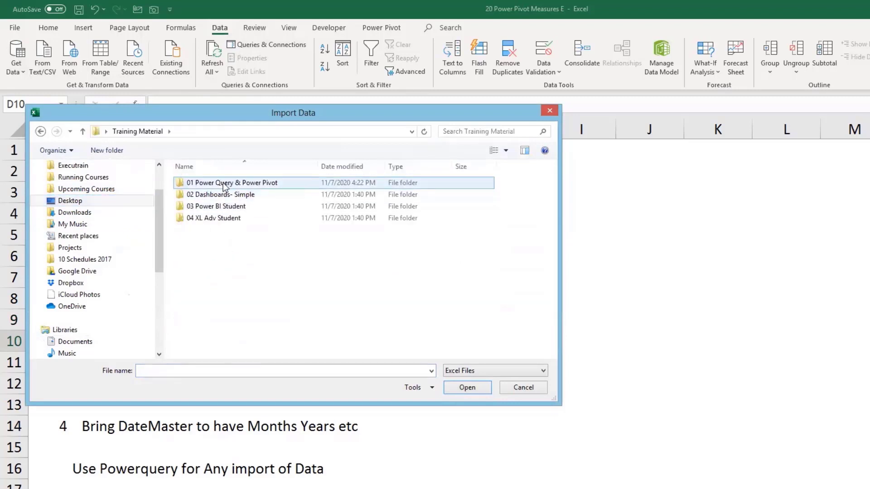
{"action": "double_click", "coordinate": [225, 186]}
{"action": "double_click", "coordinate": [205, 205]}
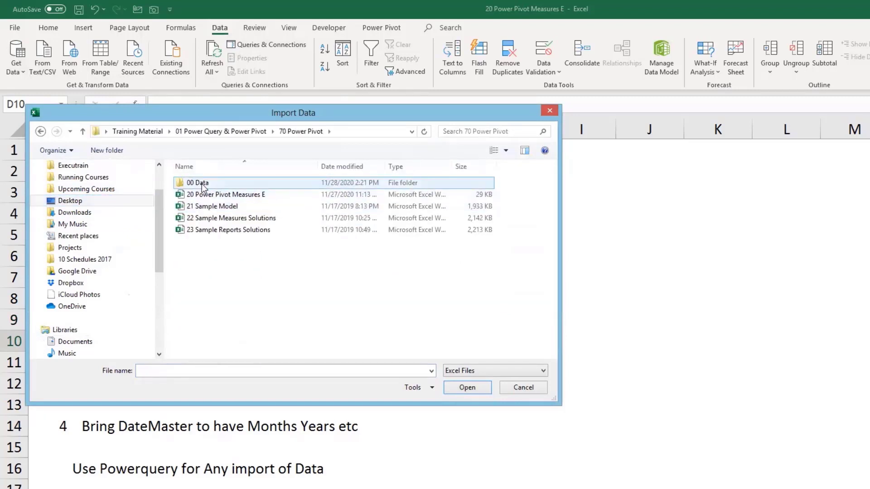
{"action": "double_click", "coordinate": [202, 184]}
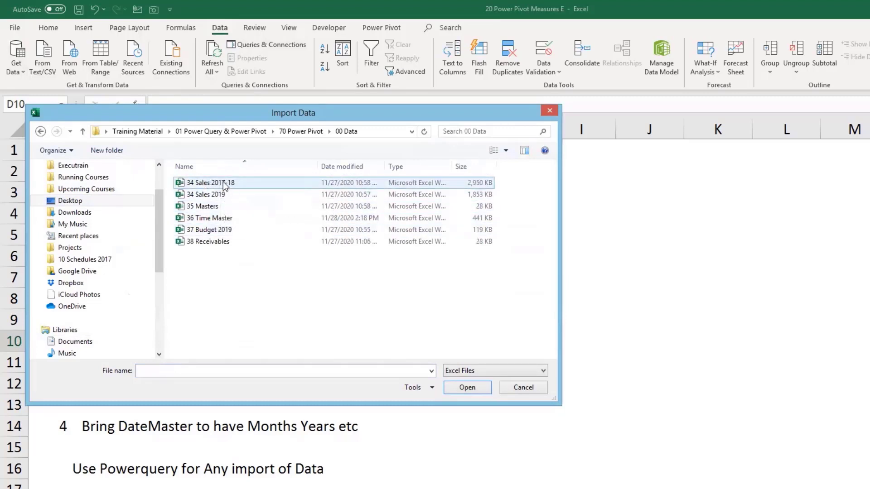
{"action": "left_click", "coordinate": [210, 183]}
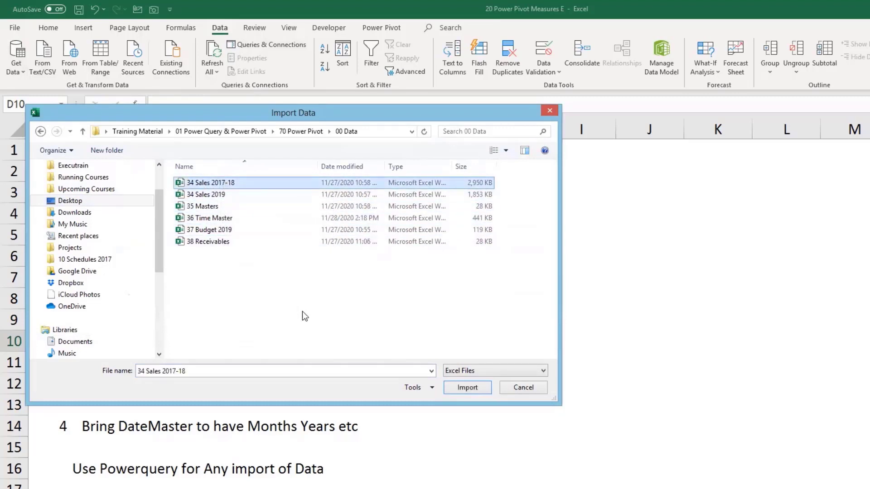
{"action": "left_click", "coordinate": [461, 389]}
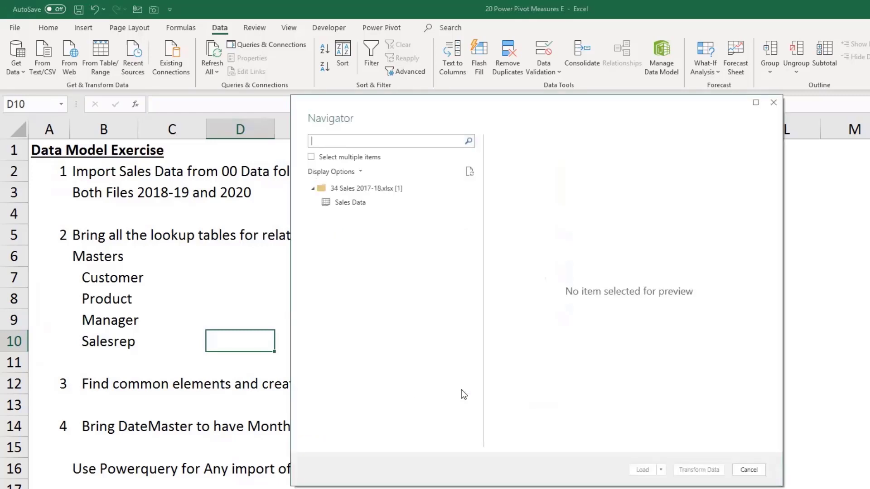
Step: Preview the Sales Data table in Navigator and send it to Transform Data
{"action": "left_click", "coordinate": [361, 203]}
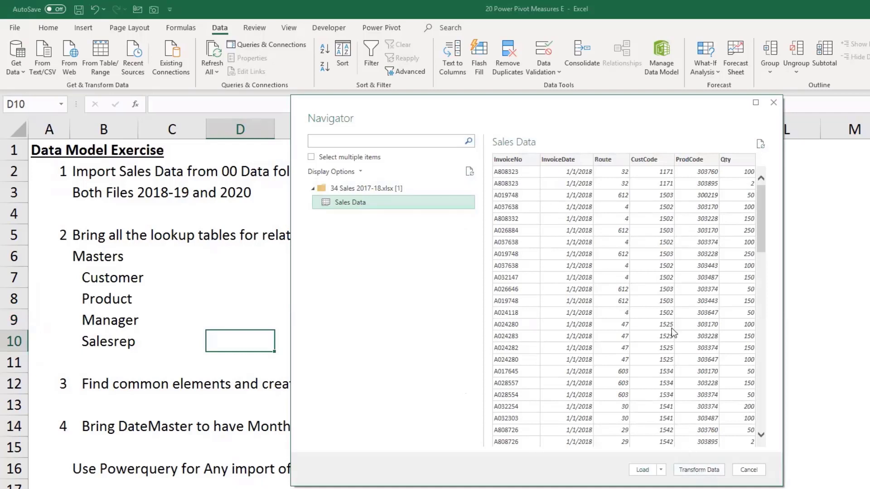
{"action": "left_click", "coordinate": [700, 470]}
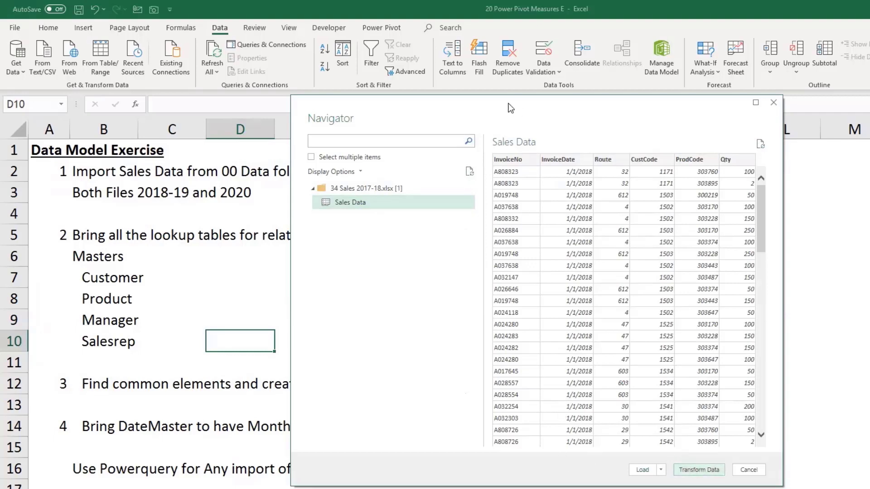
{"action": "left_click_drag", "start_coordinate": [515, 105], "coordinate": [439, 75]}
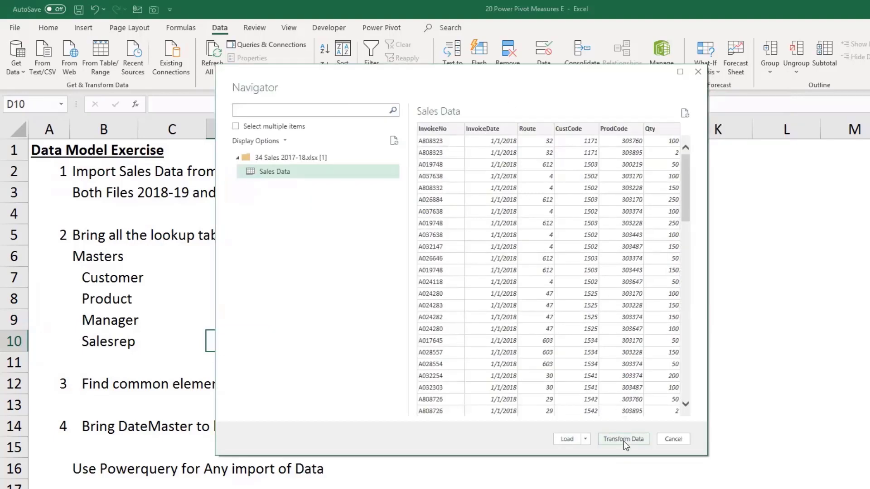
{"action": "left_click_drag", "start_coordinate": [466, 81], "coordinate": [471, 97]}
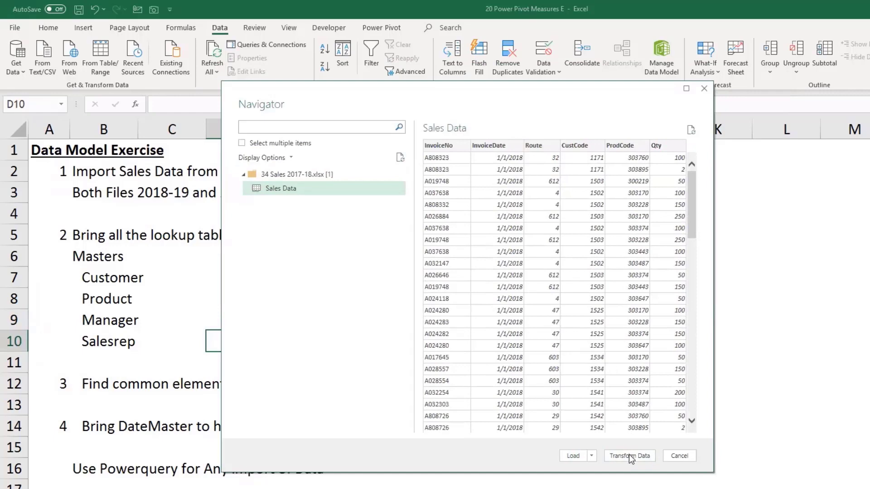
{"action": "left_click_drag", "start_coordinate": [561, 105], "coordinate": [565, 73]}
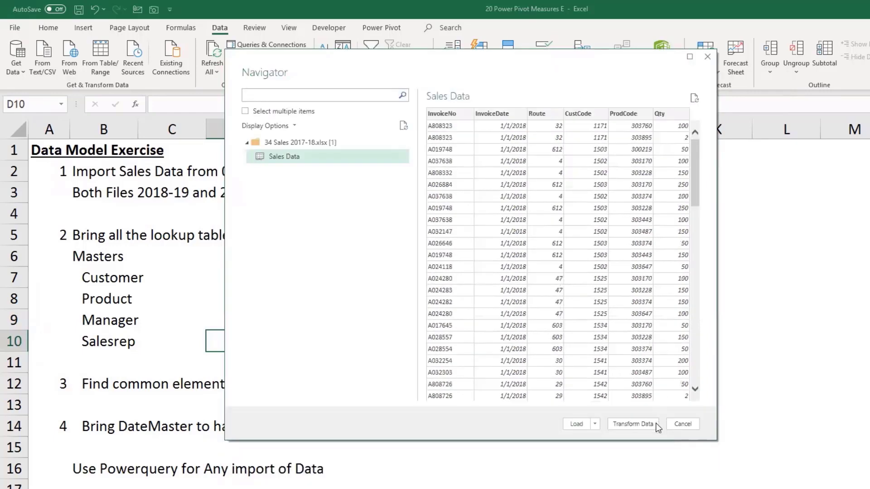
{"action": "left_click", "coordinate": [632, 423]}
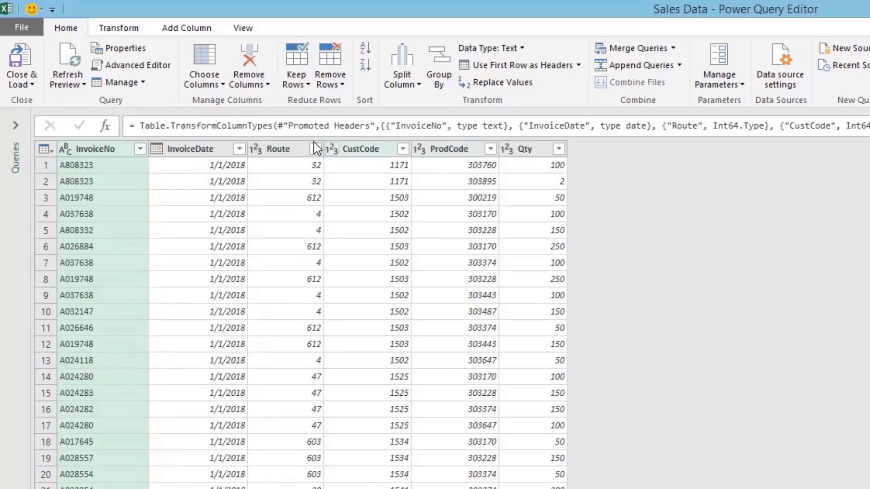
Step: Change Route, CustCode and ProdCode to Text, replacing the current type conversion
{"action": "left_click", "coordinate": [290, 151]}
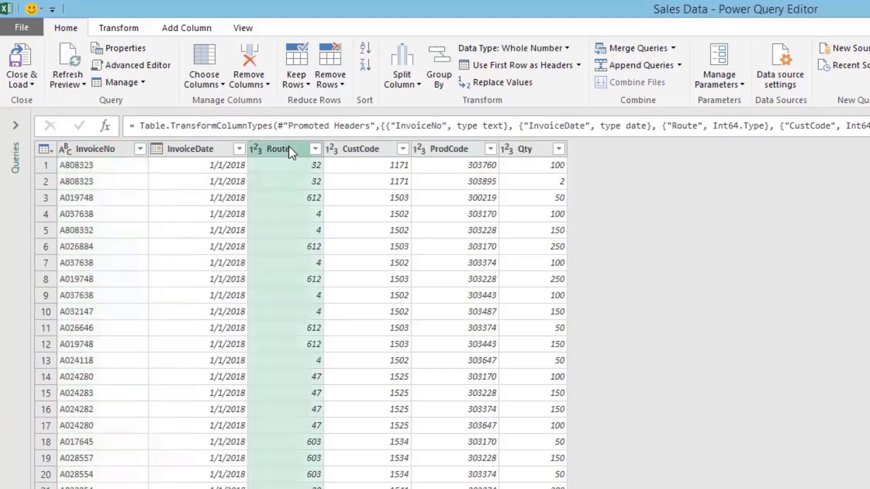
{"action": "key", "text": "shift+Right"}
{"action": "key", "text": "shift+Right"}
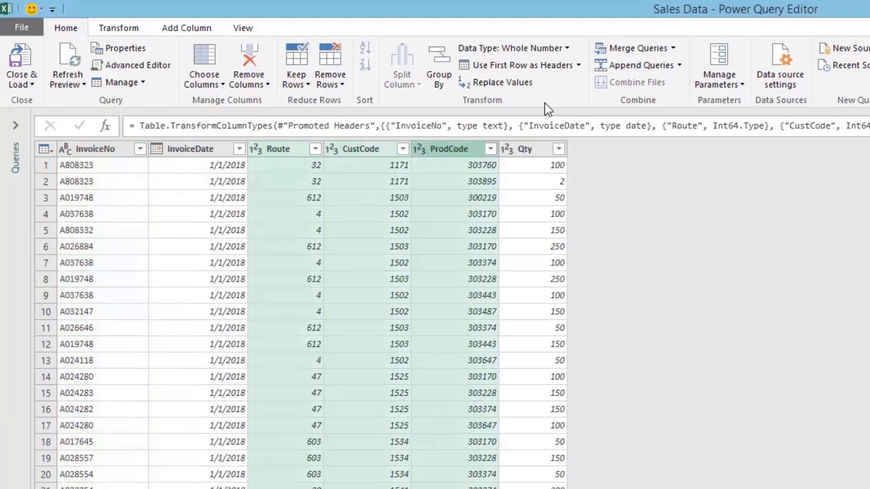
{"action": "left_click", "coordinate": [566, 48]}
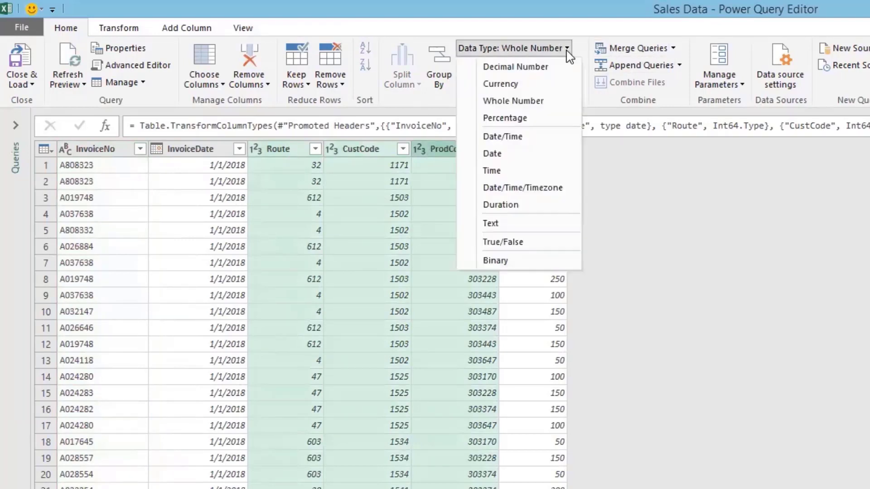
{"action": "left_click", "coordinate": [508, 221]}
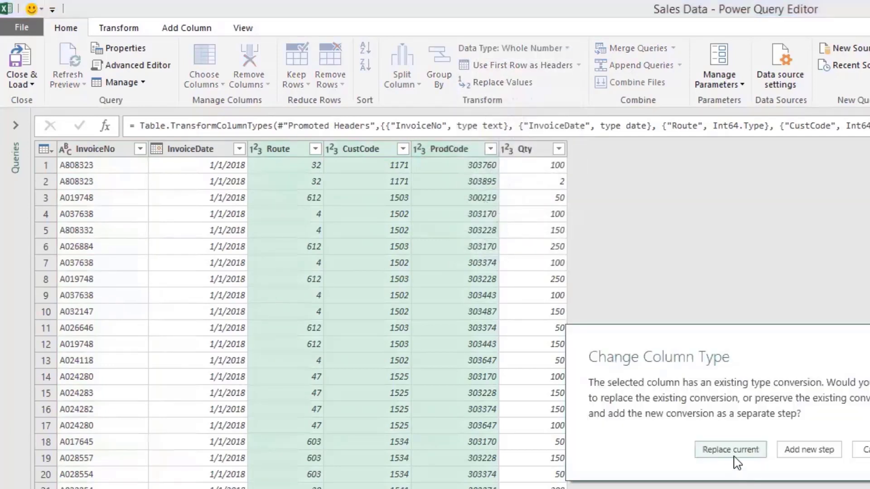
{"action": "left_click", "coordinate": [730, 450]}
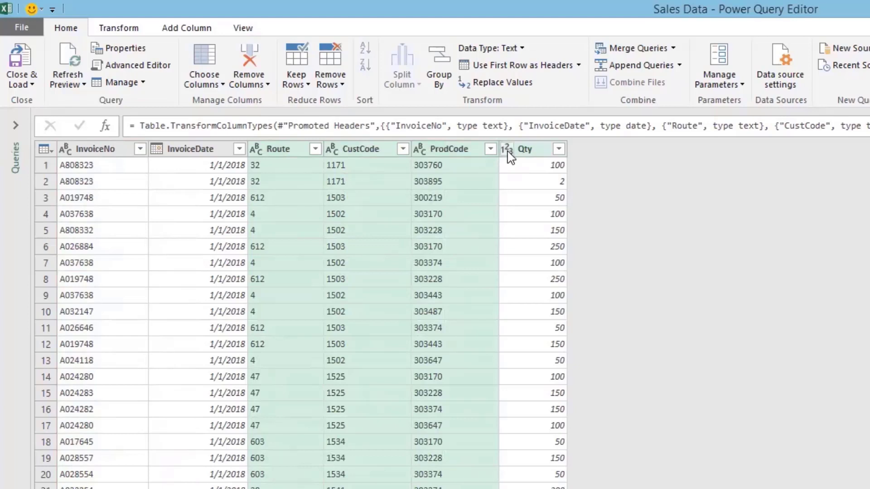
Step: Set Qty to Decimal Number, replacing its current conversion
{"action": "left_click", "coordinate": [507, 150]}
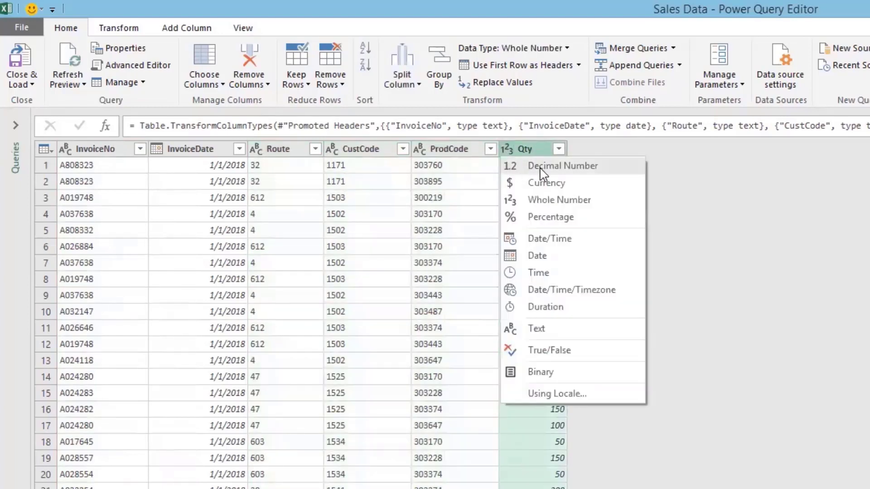
{"action": "left_click", "coordinate": [543, 167]}
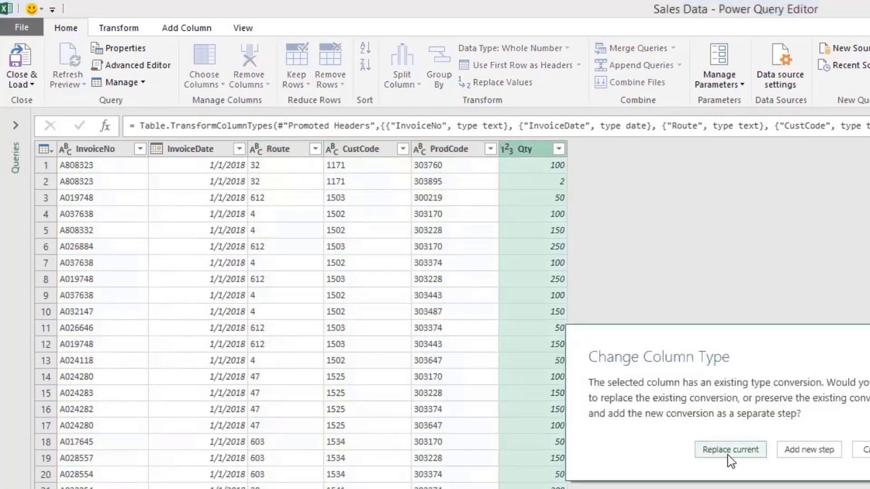
{"action": "left_click", "coordinate": [728, 451]}
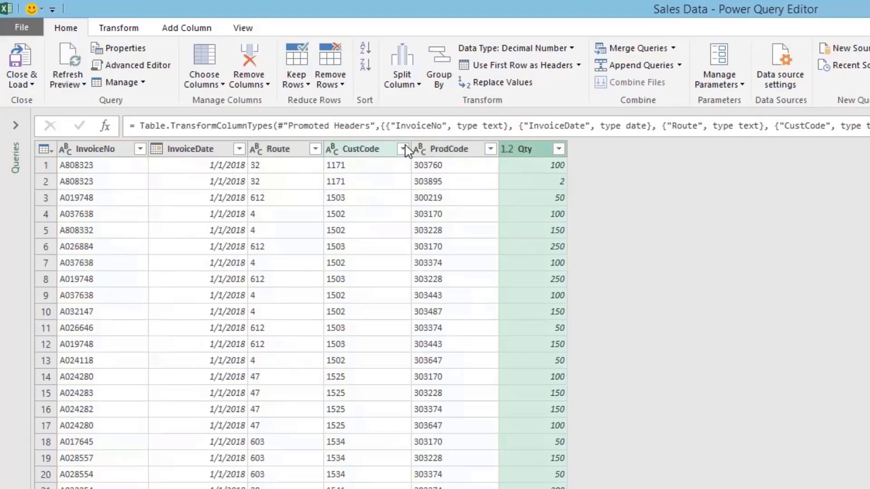
Step: Check the Route column's value list and leave it unchanged
{"action": "left_click", "coordinate": [315, 149]}
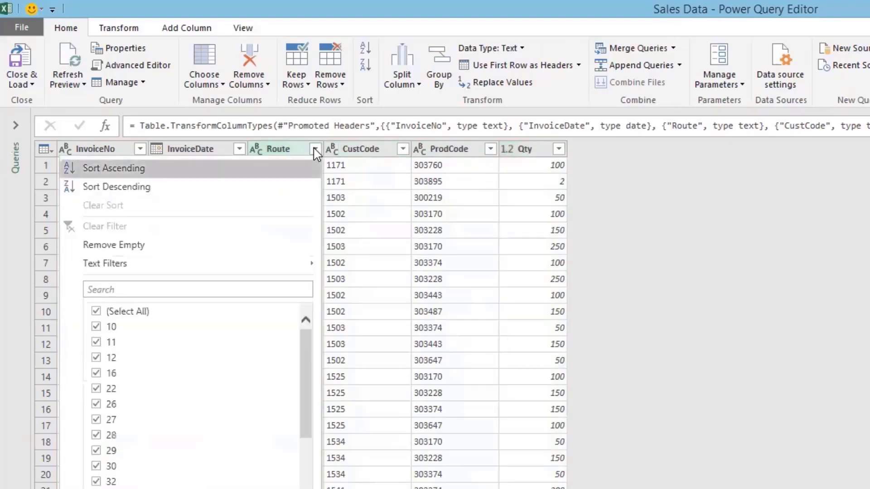
{"action": "left_click", "coordinate": [729, 271]}
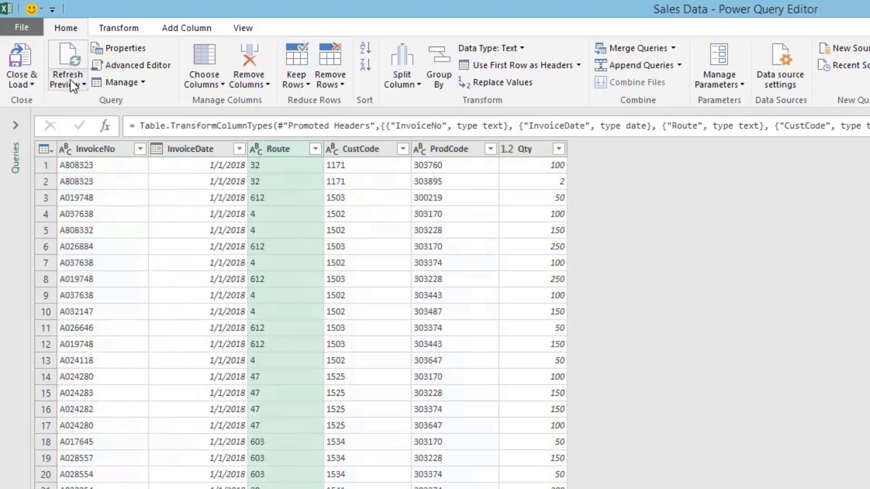
{"action": "left_click", "coordinate": [32, 84]}
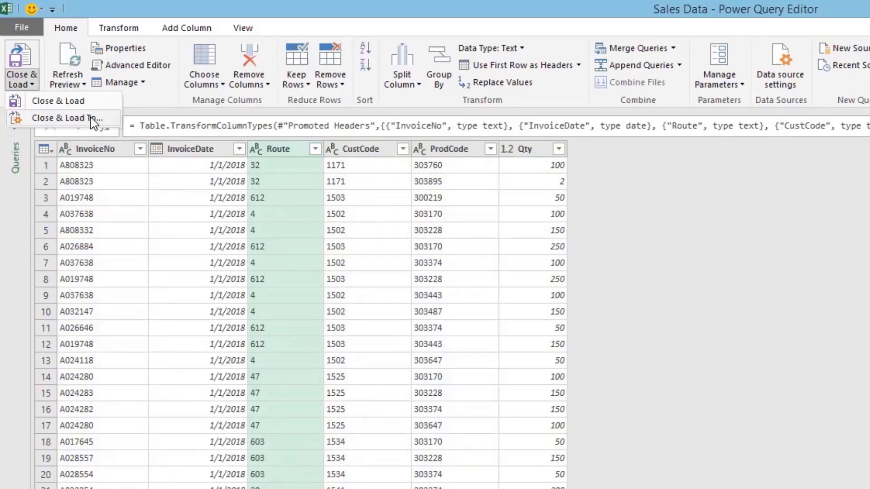
Step: Load Sales Data with Close & Load To as Only Create Connection, then widen the Queries & Connections pane
{"action": "left_click", "coordinate": [91, 119]}
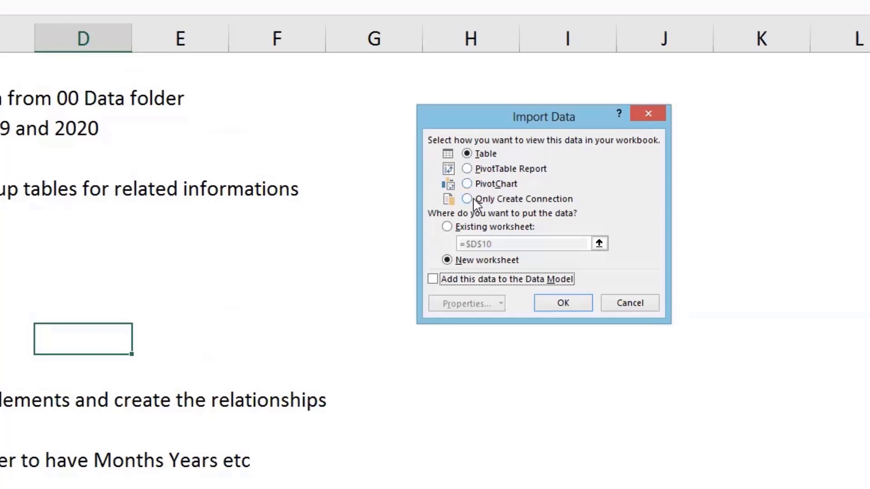
{"action": "left_click", "coordinate": [473, 198]}
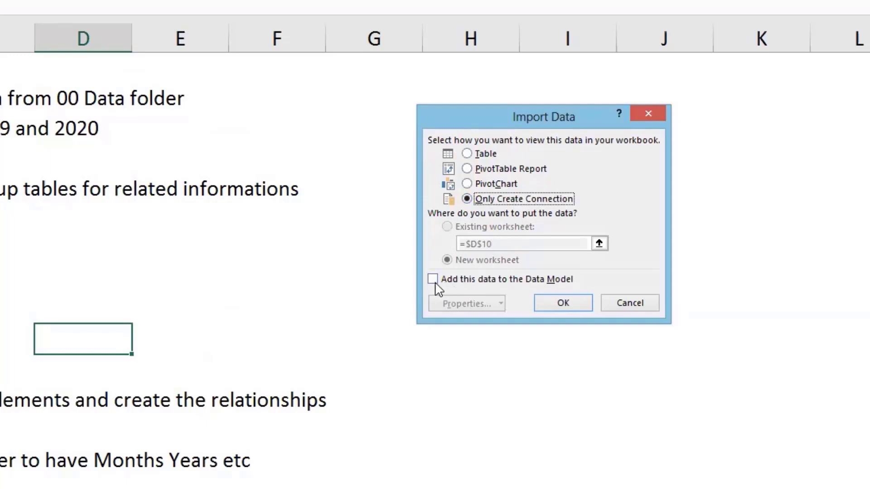
{"action": "left_click", "coordinate": [718, 150]}
{"action": "left_click", "coordinate": [561, 306]}
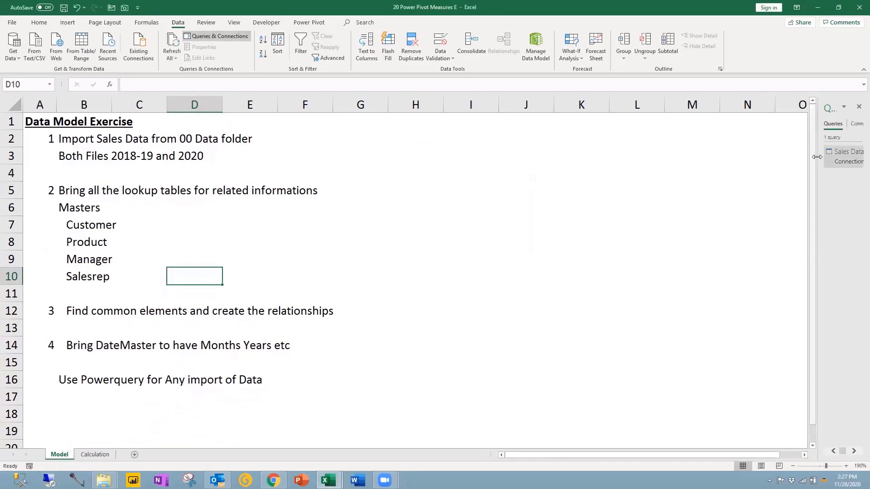
{"action": "left_click_drag", "start_coordinate": [810, 165], "coordinate": [737, 165]}
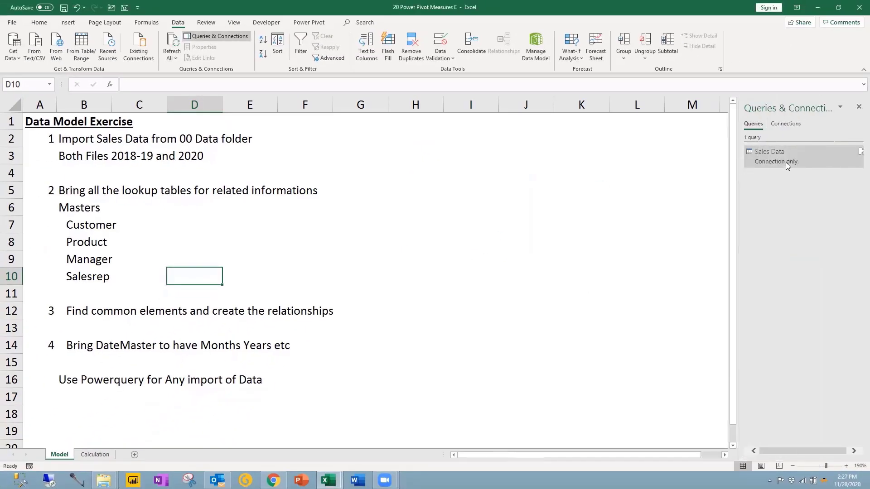
{"action": "mouse_move", "coordinate": [776, 162]}
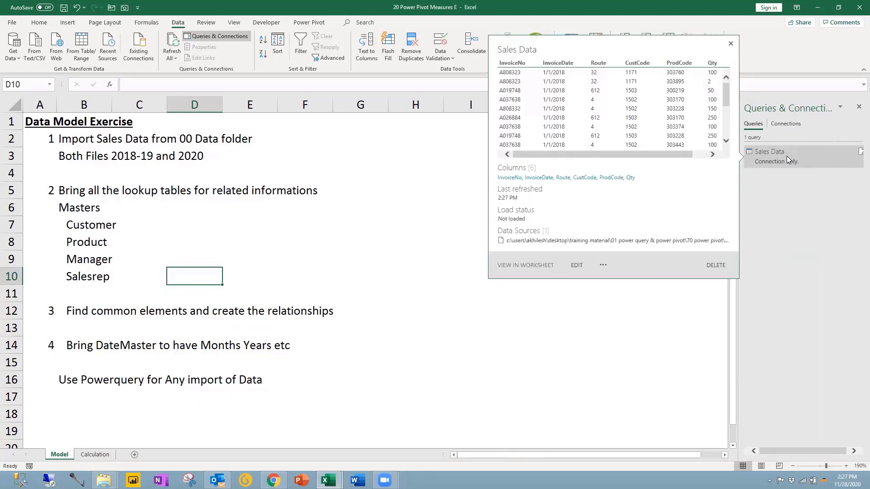
Step: Append ' 18-19' to the Sales Data query name so it reads Sales Data 18-19
{"action": "right_click", "coordinate": [787, 157]}
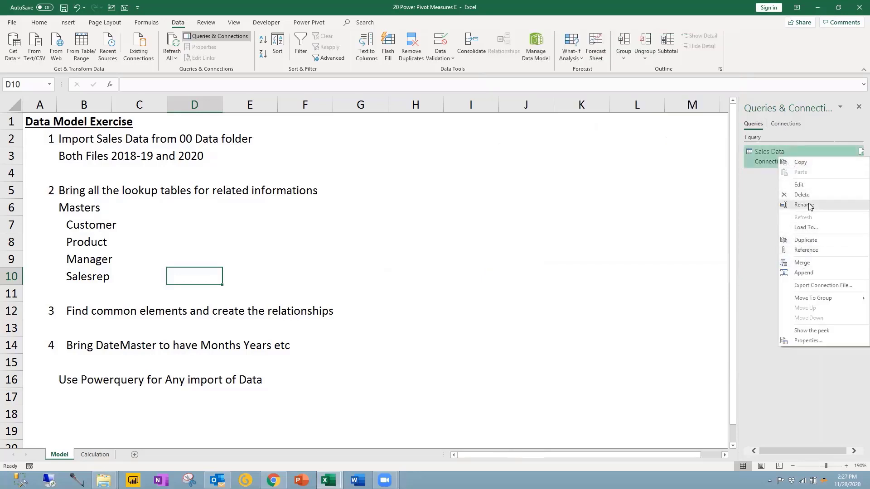
{"action": "left_click", "coordinate": [809, 205]}
{"action": "left_click", "coordinate": [785, 152]}
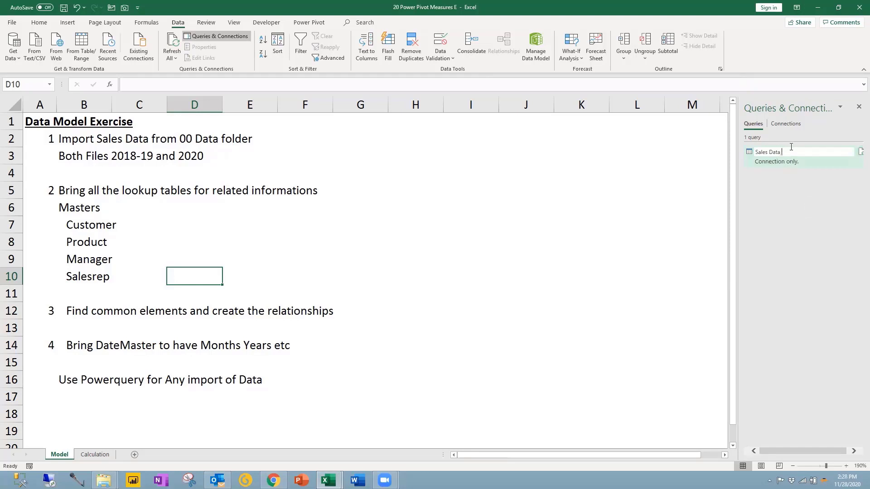
{"action": "type", "text": "18-19"}
{"action": "key", "text": "Return"}
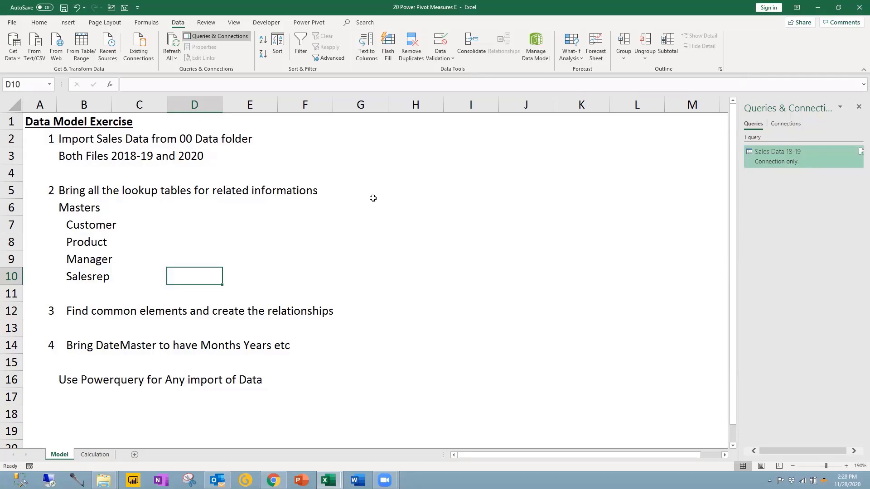
Step: Import the Sales Data table from the 34 Sales 2019 workbook into Power Query Editor
{"action": "left_click", "coordinate": [19, 58]}
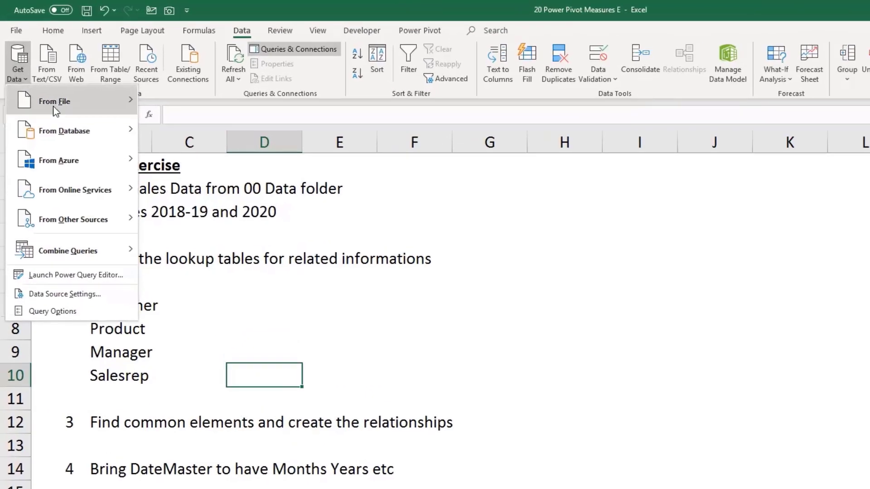
{"action": "mouse_move", "coordinate": [90, 75]}
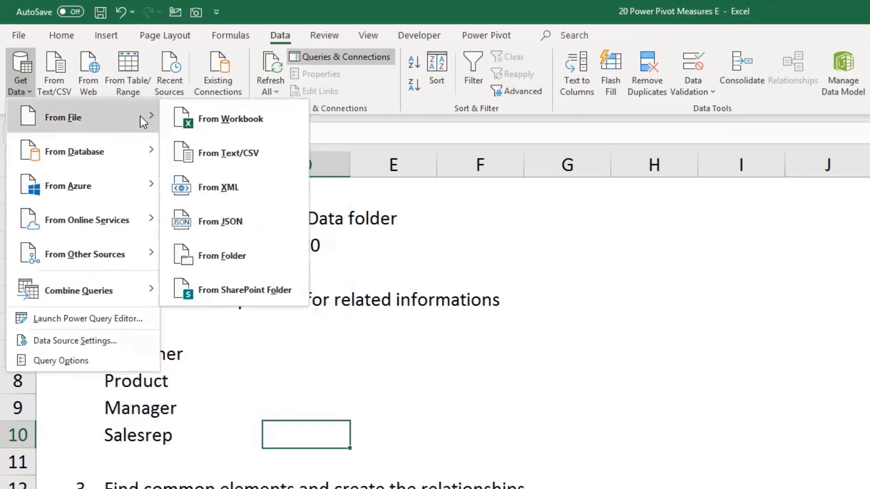
{"action": "left_click", "coordinate": [238, 120]}
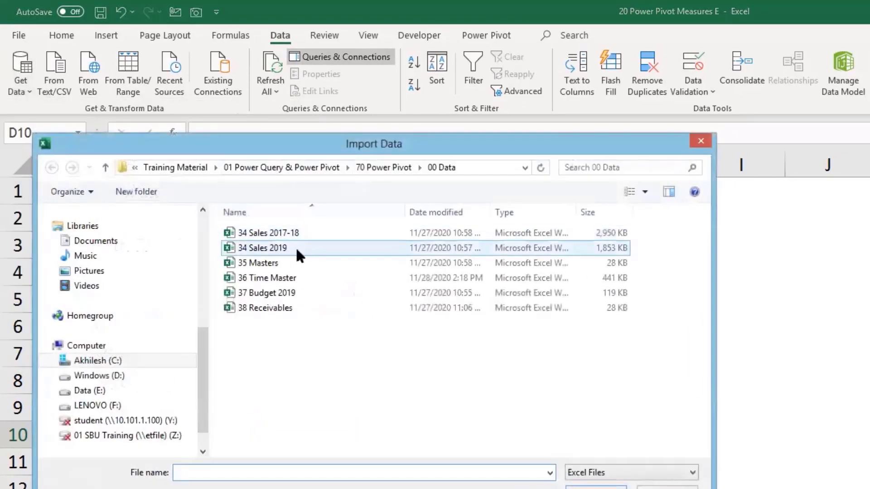
{"action": "left_click", "coordinate": [274, 246]}
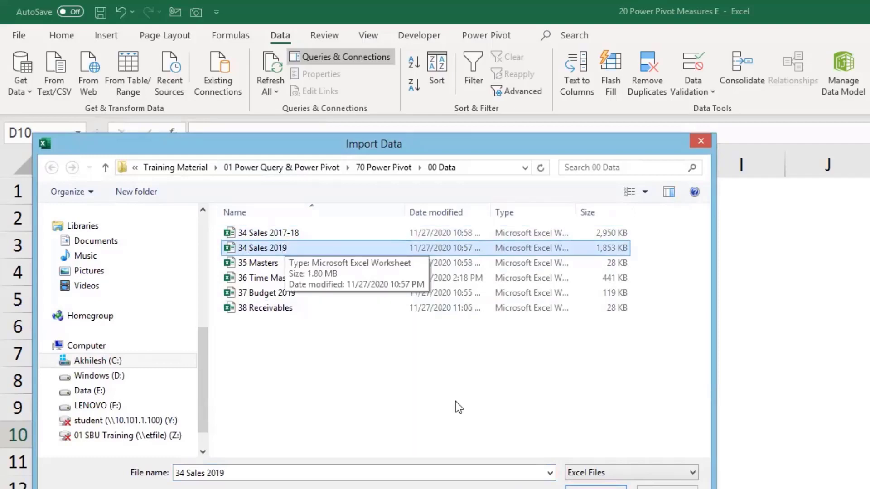
{"action": "left_click", "coordinate": [595, 487]}
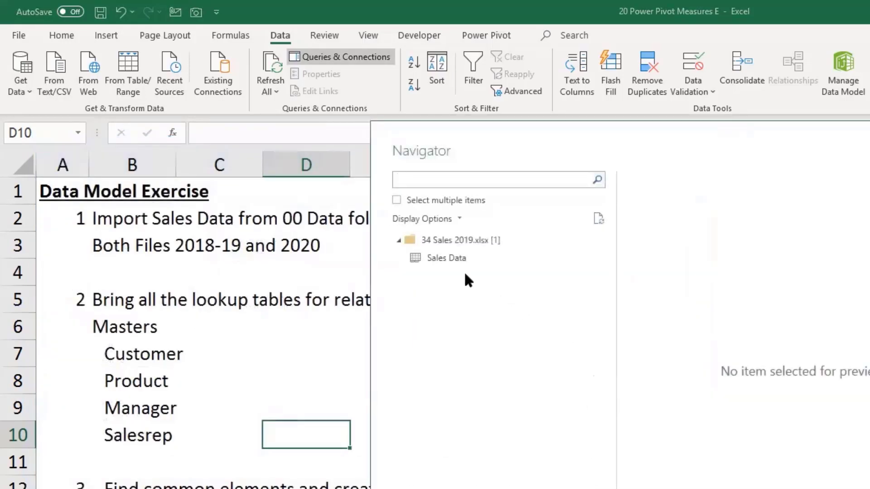
{"action": "left_click", "coordinate": [440, 258]}
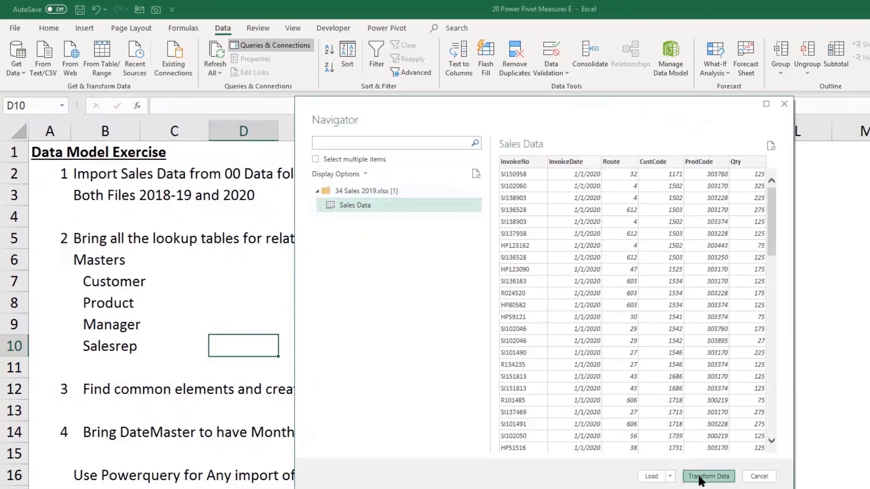
{"action": "left_click", "coordinate": [700, 477]}
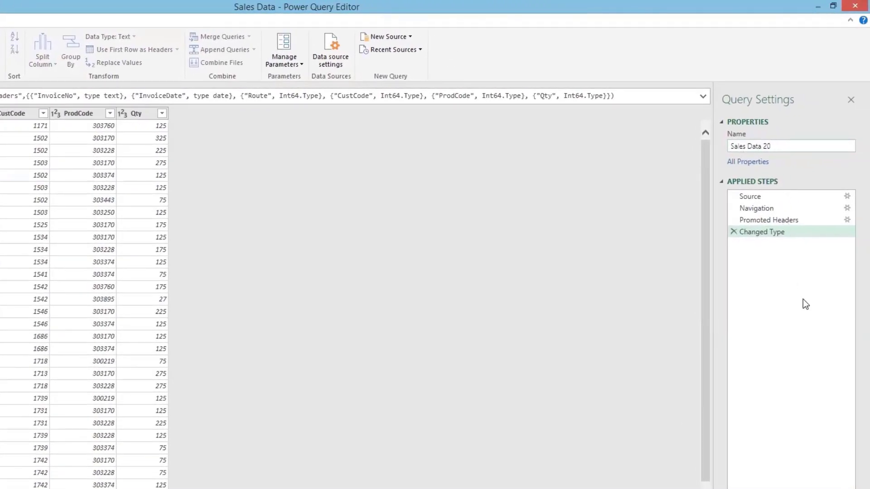
Step: Name the query Sales Data 20 and make Route, CustCode and ProdCode text columns
{"action": "key", "text": "Return"}
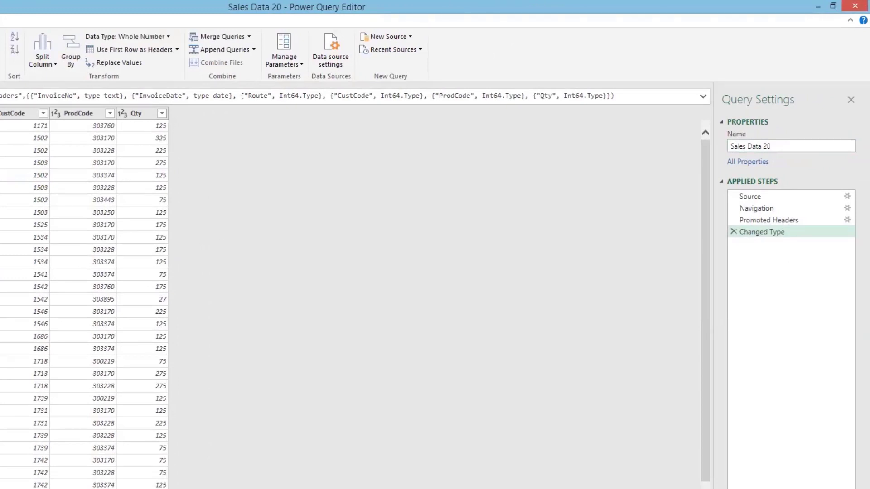
{"action": "left_click", "coordinate": [75, 111], "text": "shift"}
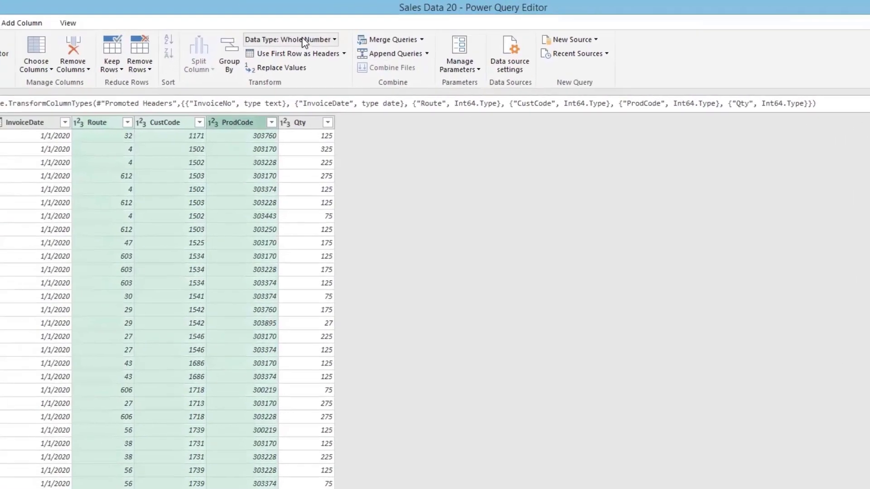
{"action": "left_click", "coordinate": [150, 36]}
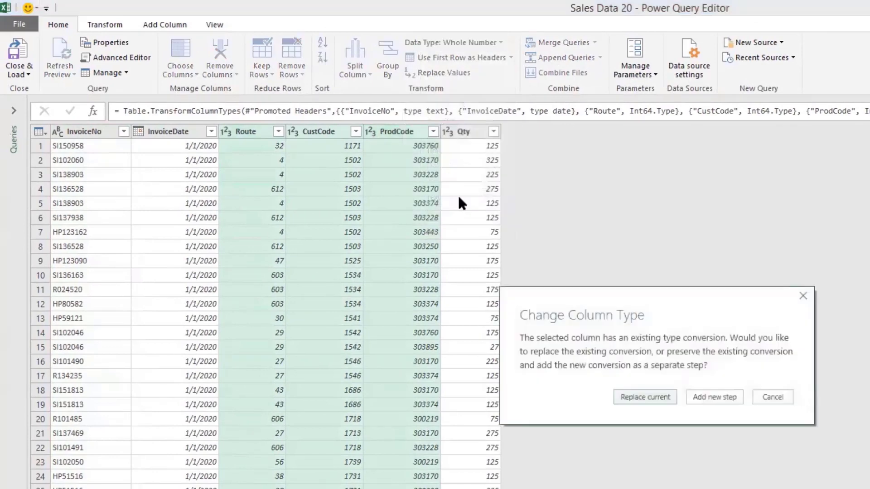
{"action": "left_click", "coordinate": [633, 396]}
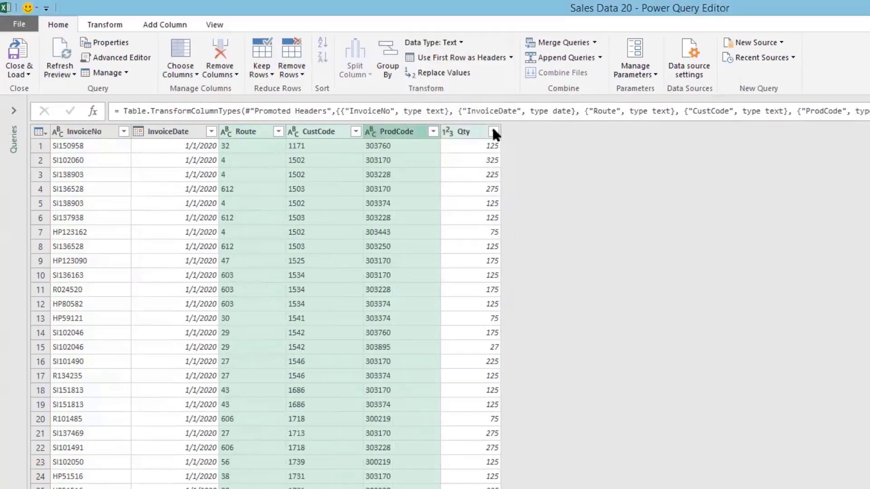
{"action": "left_click", "coordinate": [492, 132]}
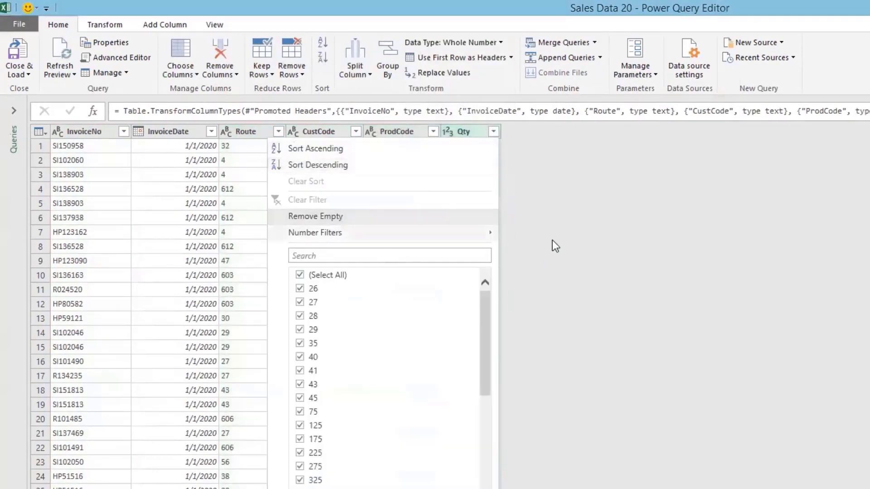
{"action": "left_click", "coordinate": [553, 240]}
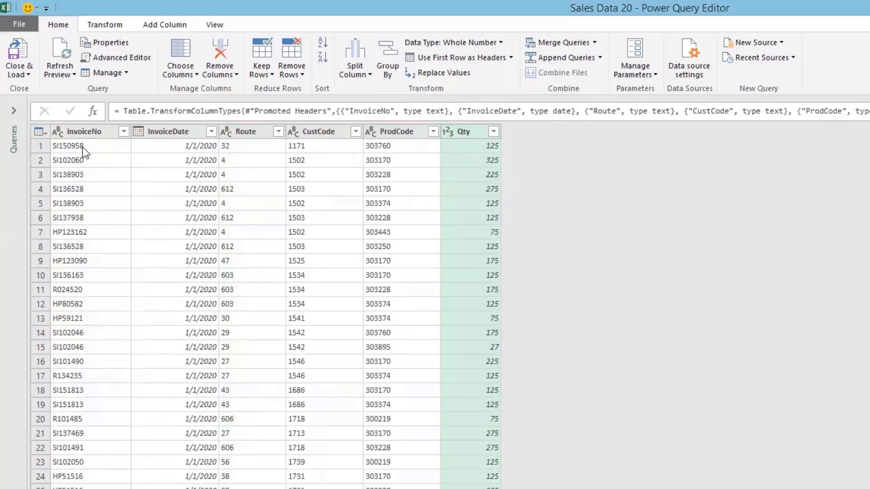
Step: Load Sales Data 20 as a connection-only query
{"action": "left_click", "coordinate": [15, 109]}
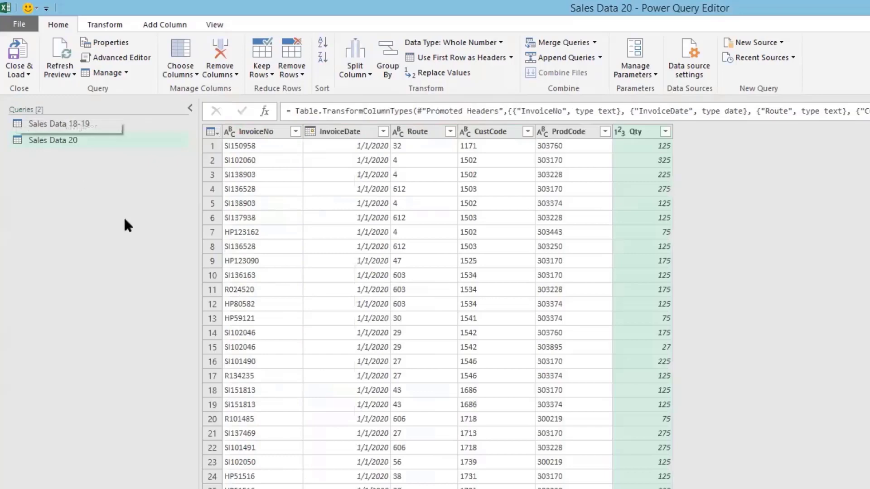
{"action": "left_click", "coordinate": [30, 74]}
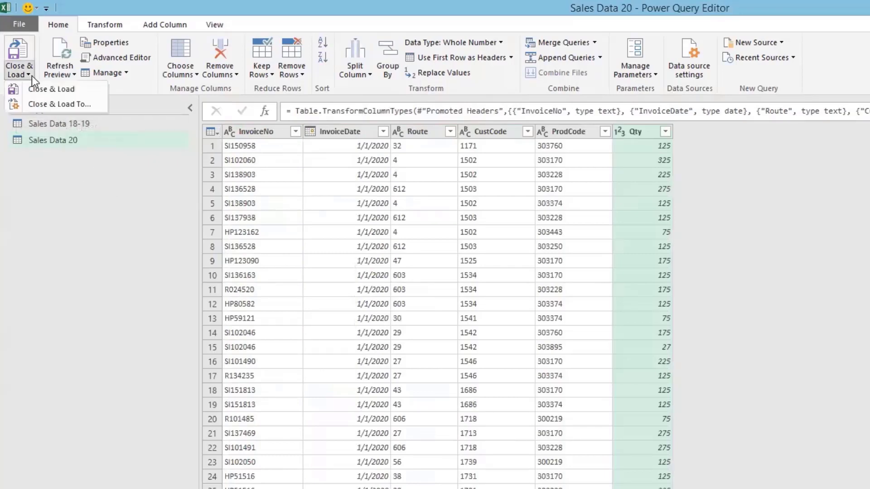
{"action": "left_click", "coordinate": [67, 107]}
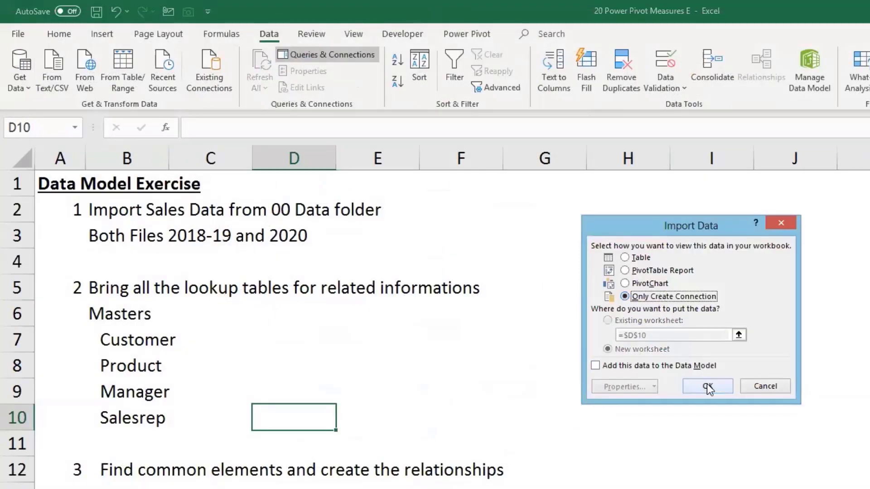
{"action": "left_click", "coordinate": [708, 386]}
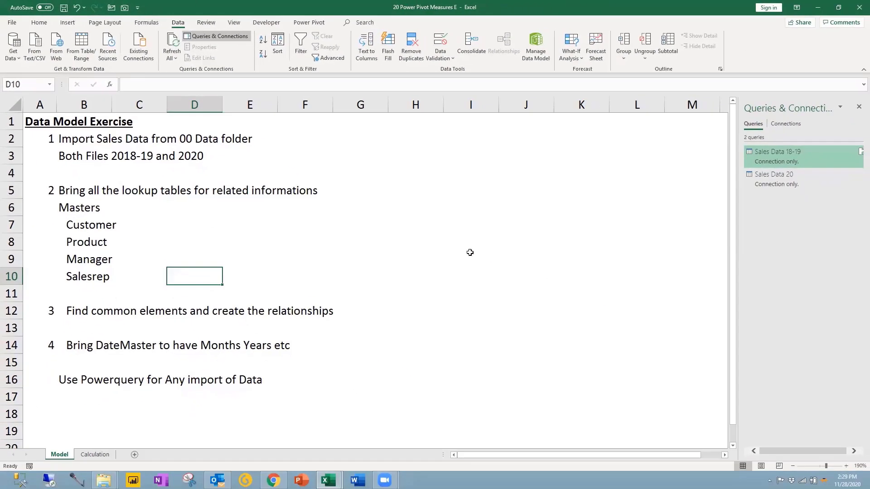
Step: Save the workbook and open the Sales Data 20 query in Power Query Editor
{"action": "key", "text": "ctrl+s"}
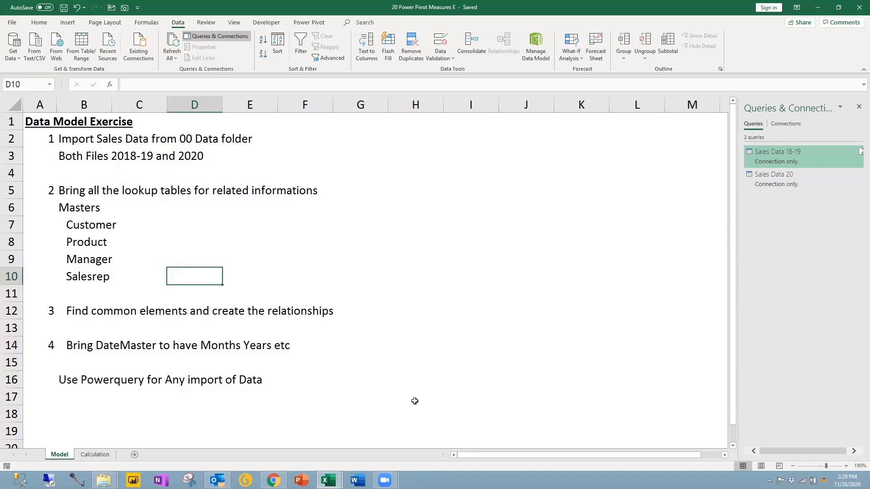
{"action": "left_click", "coordinate": [783, 238]}
{"action": "mouse_move", "coordinate": [779, 154]}
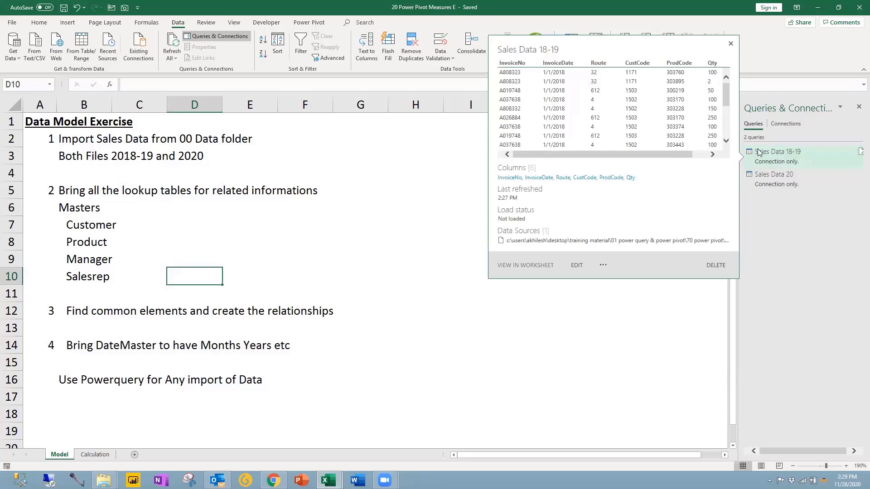
{"action": "double_click", "coordinate": [771, 178]}
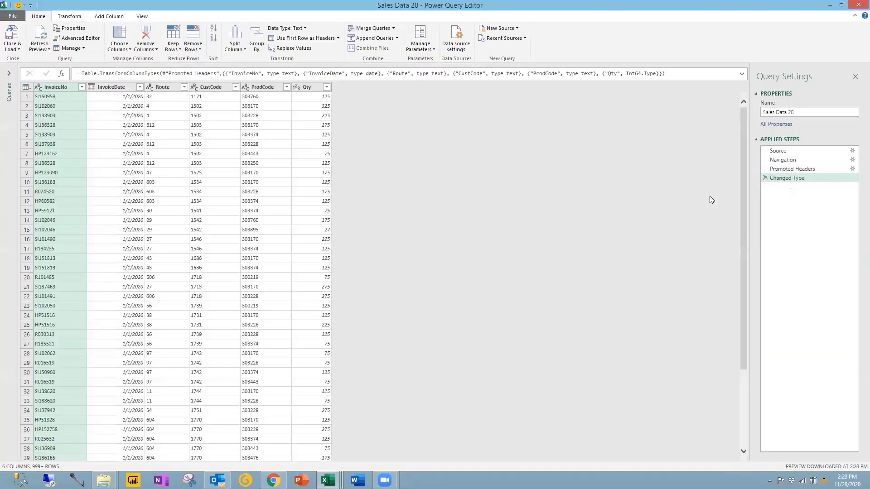
Step: Show the Queries pane and look over the Merge Queries and Append Queries options
{"action": "left_click", "coordinate": [9, 73]}
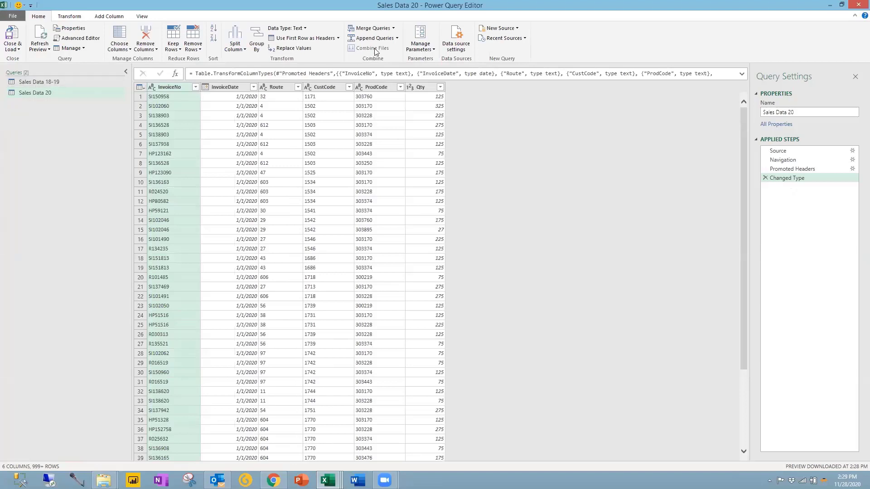
{"action": "left_click", "coordinate": [394, 29]}
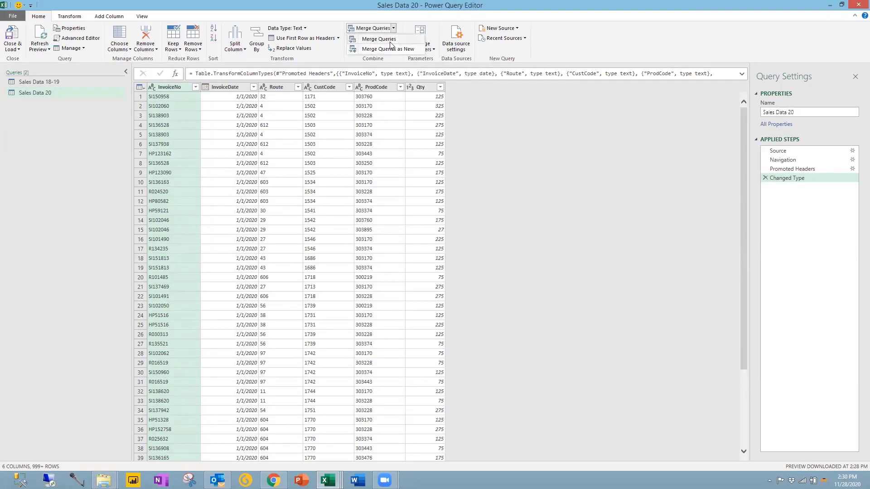
{"action": "left_click", "coordinate": [397, 29]}
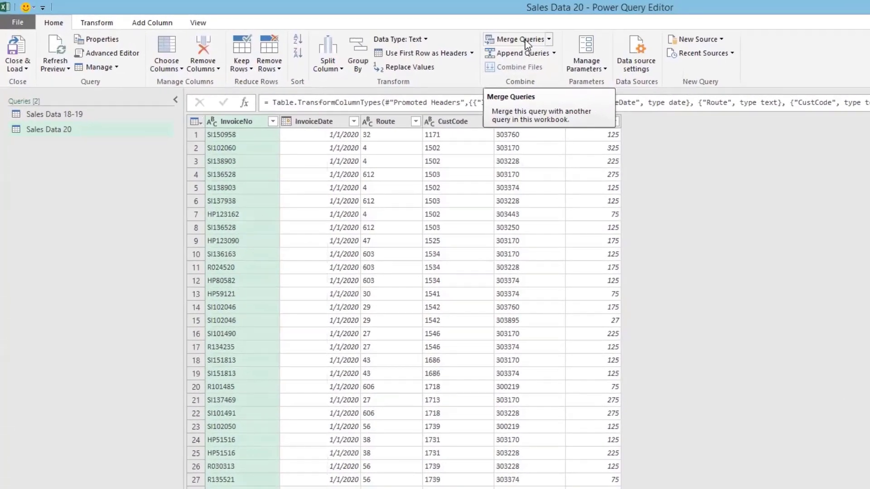
{"action": "left_click", "coordinate": [554, 53]}
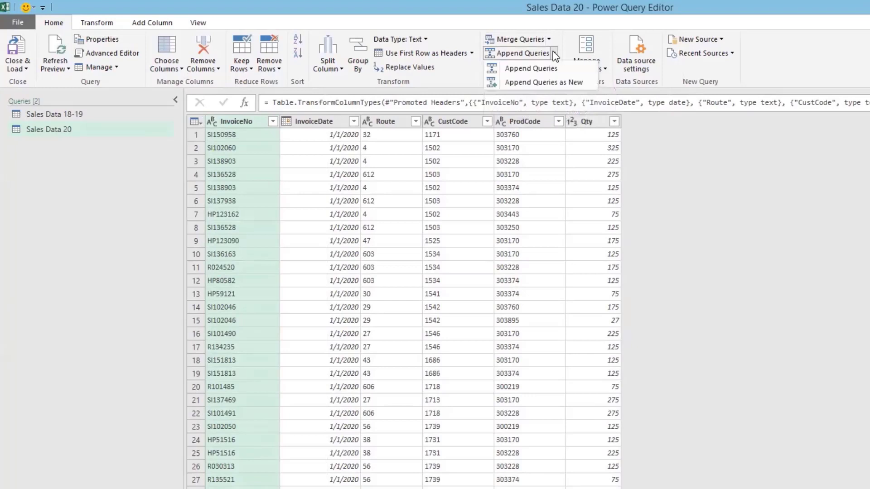
Step: Append Sales Data 18-19 to Sales Data 20 as a new query named SalesData
{"action": "left_click", "coordinate": [543, 83]}
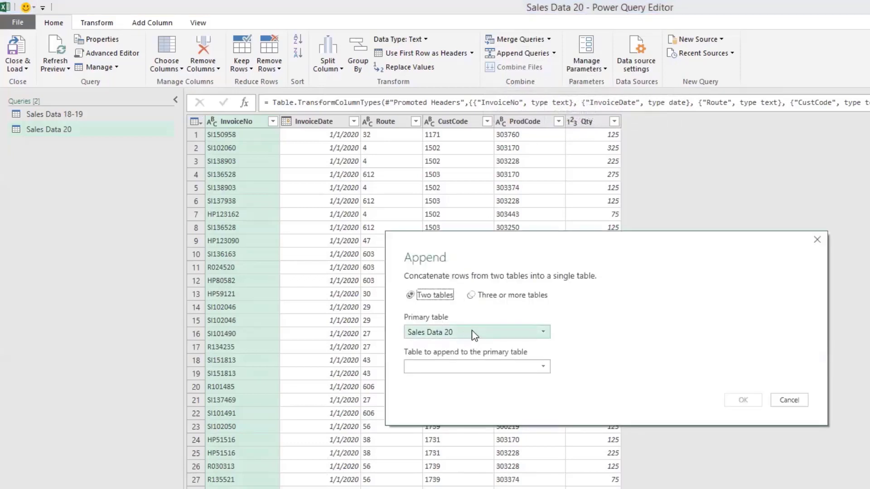
{"action": "left_click", "coordinate": [461, 367]}
{"action": "left_click", "coordinate": [434, 381]}
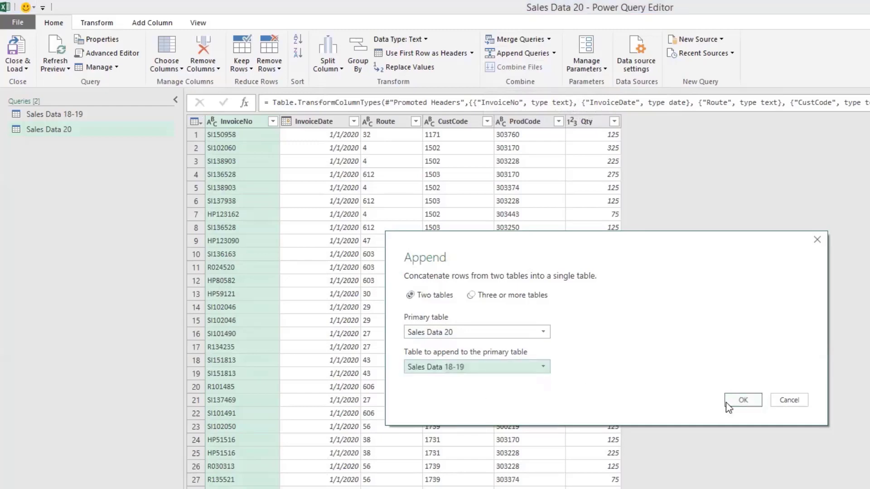
{"action": "left_click", "coordinate": [742, 401]}
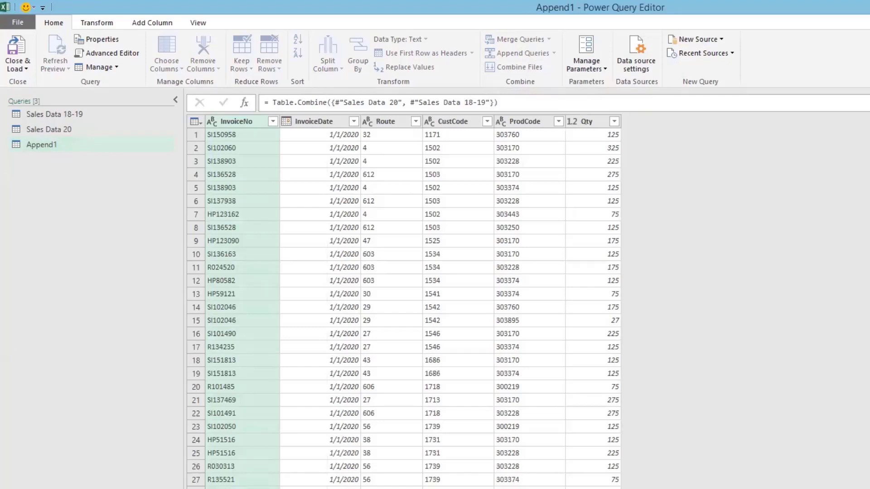
{"action": "key", "text": "Return"}
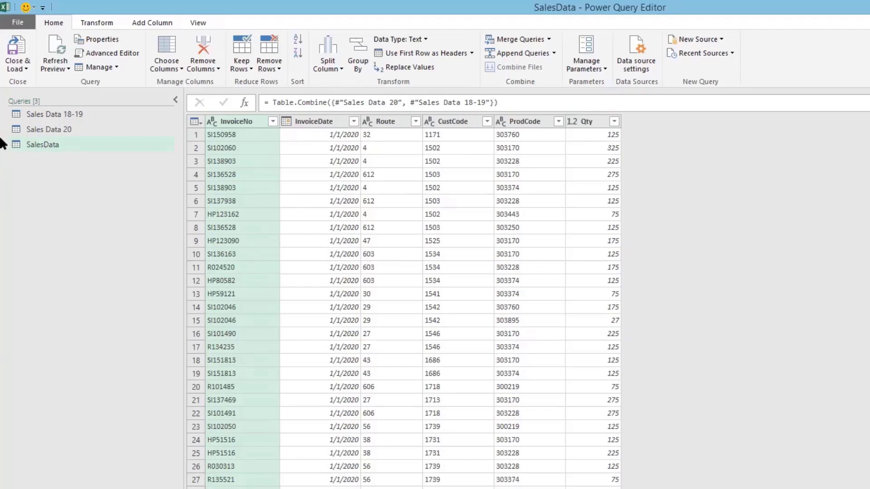
Step: Load SalesData as a connection only added to the Data Model, bringing in 130,449 rows
{"action": "left_click", "coordinate": [26, 71]}
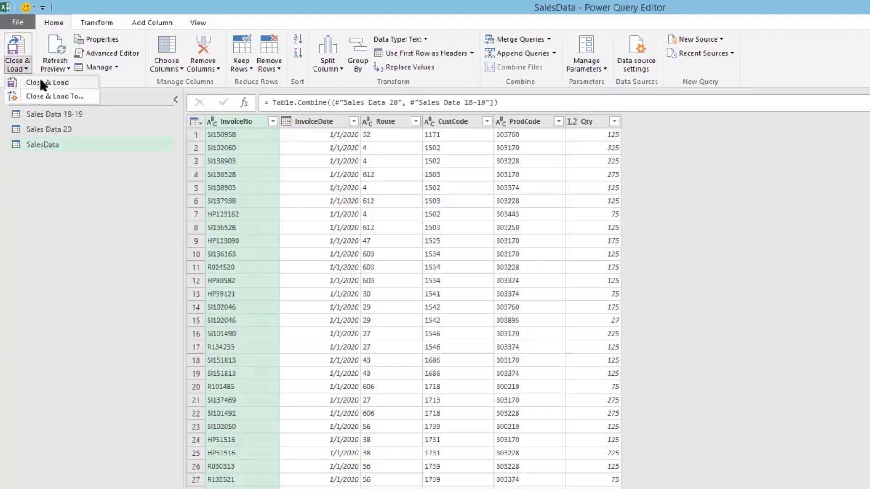
{"action": "left_click", "coordinate": [60, 97]}
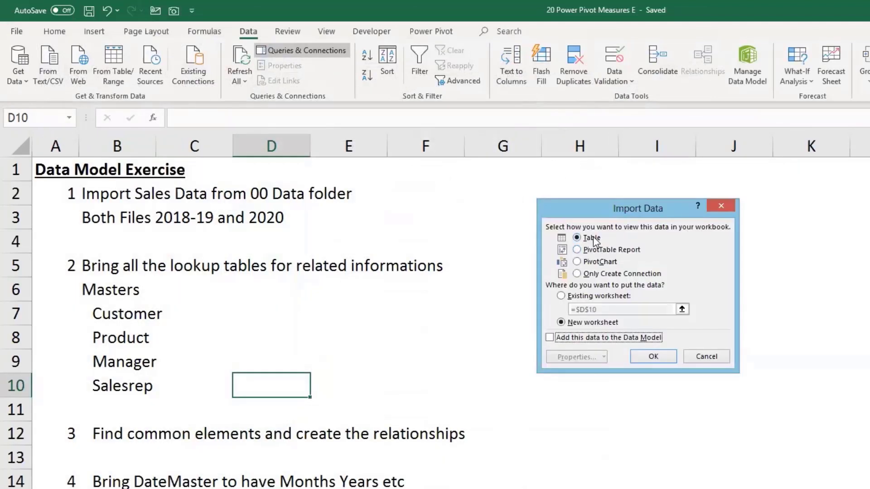
{"action": "left_click", "coordinate": [594, 278]}
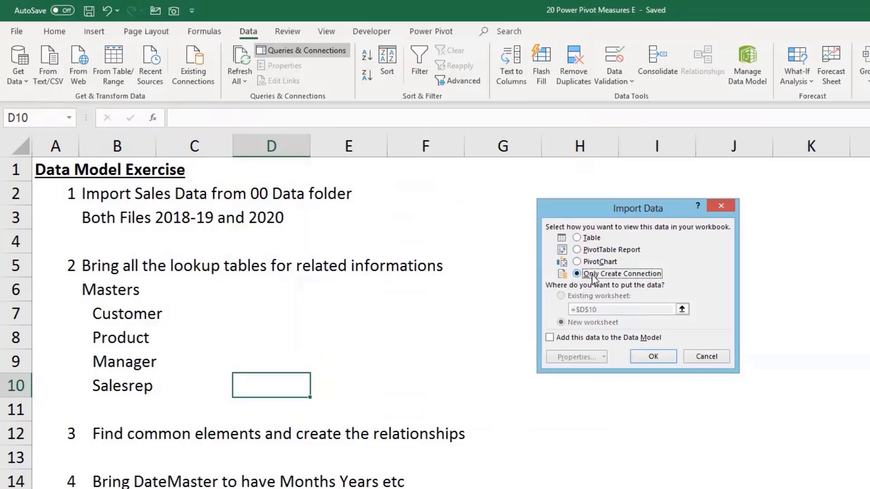
{"action": "left_click", "coordinate": [550, 339]}
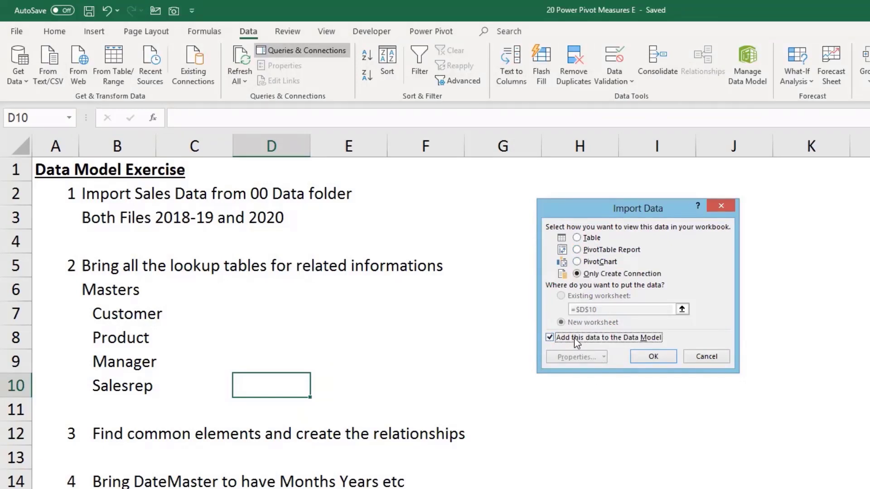
{"action": "left_click", "coordinate": [652, 356]}
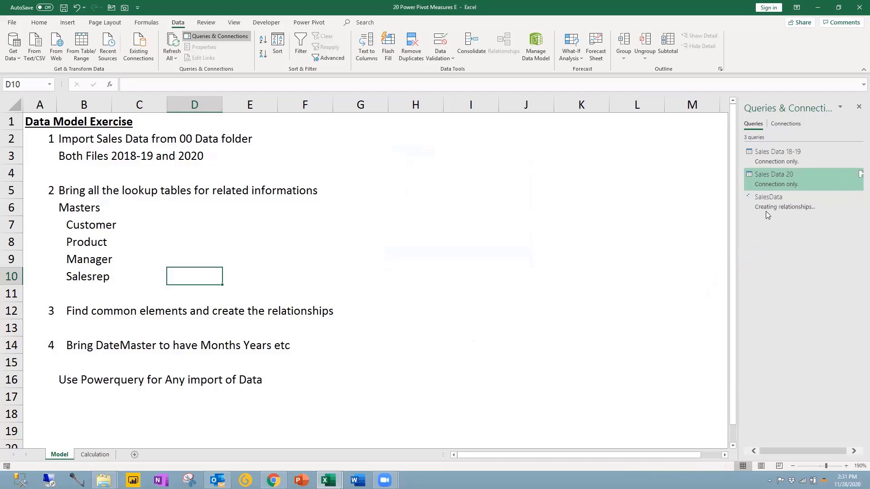
{"action": "mouse_move", "coordinate": [758, 211]}
Step: Switch to the Calculation sheet and show the Power Pivot ribbon tab
{"action": "left_click", "coordinate": [94, 455]}
{"action": "left_click", "coordinate": [58, 455]}
{"action": "left_click", "coordinate": [92, 455]}
{"action": "left_click", "coordinate": [58, 454]}
{"action": "left_click", "coordinate": [93, 454]}
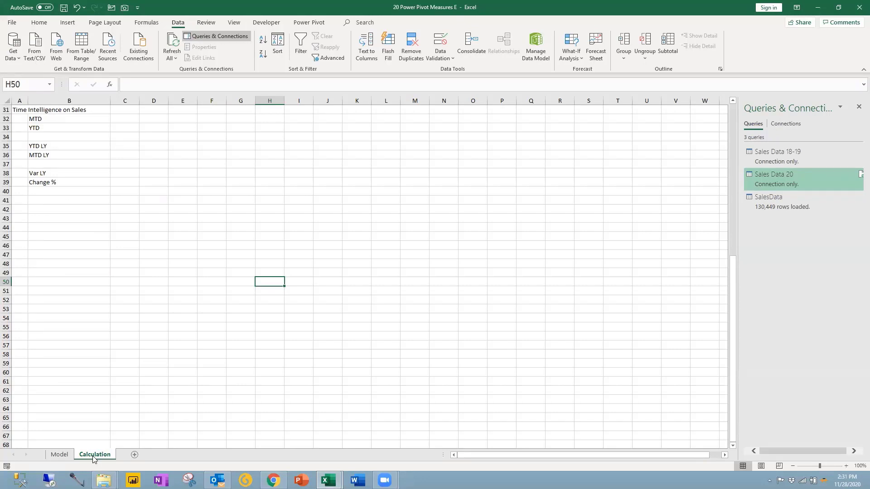
{"action": "left_click", "coordinate": [309, 22]}
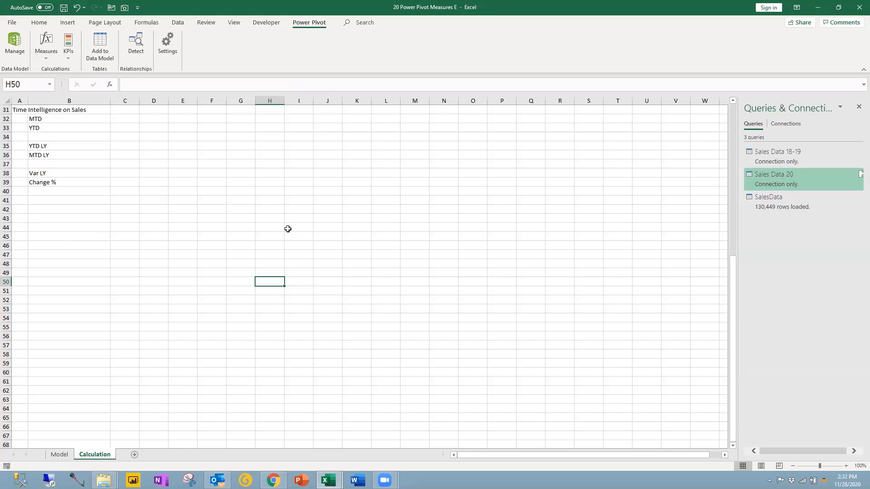
Step: Save the workbook and open the Power Pivot data model on the SalesData table
{"action": "key", "text": "ctrl+s"}
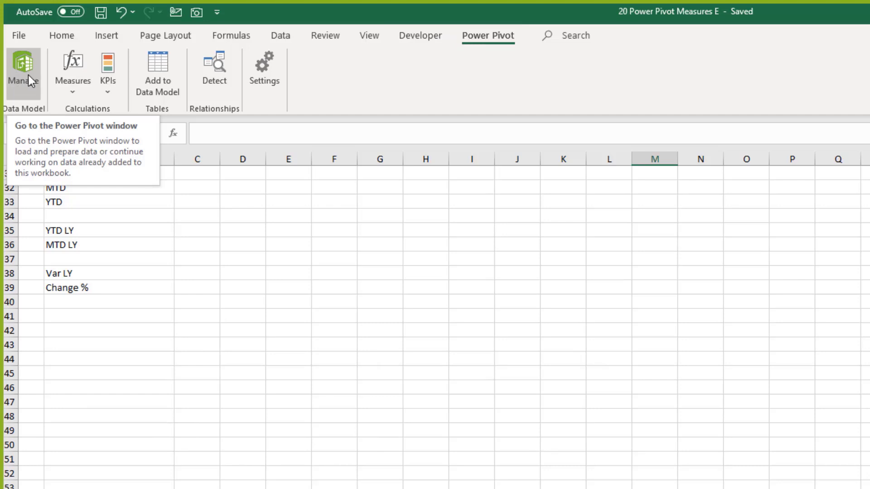
{"action": "left_click", "coordinate": [19, 72]}
{"action": "left_click", "coordinate": [25, 64]}
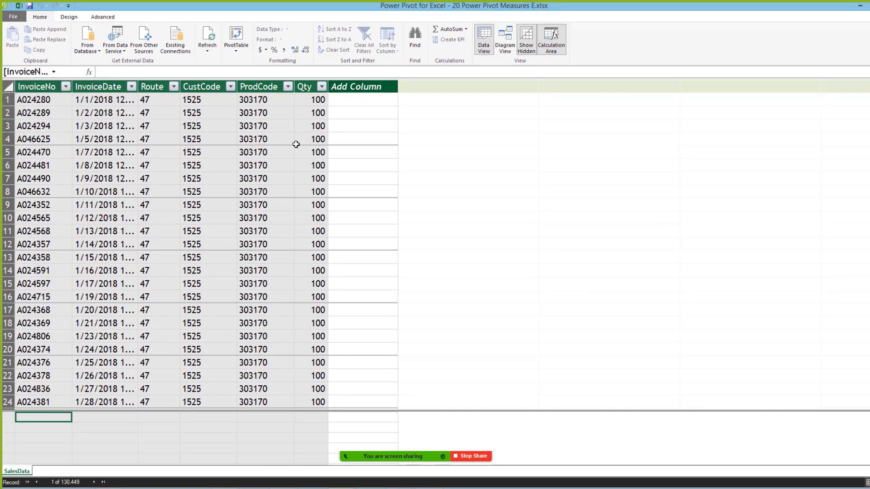
{"action": "left_click", "coordinate": [47, 115]}
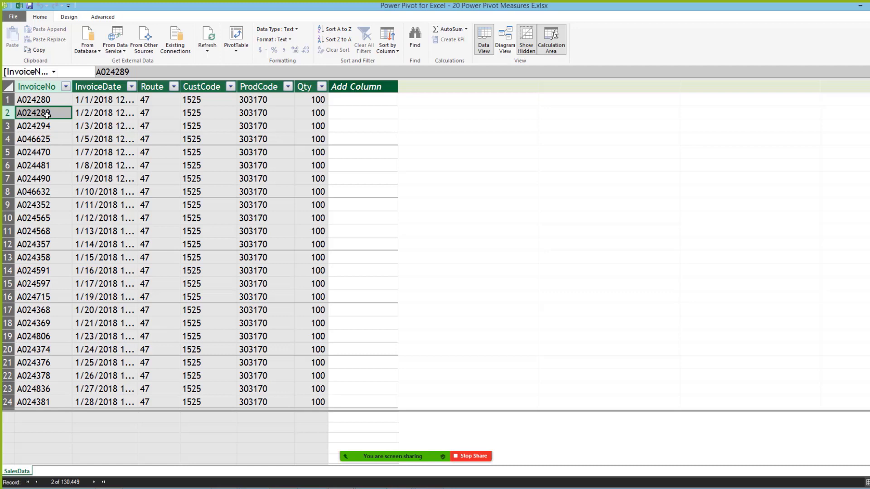
Step: Bring the Power Pivot window back in front of Excel and maximise it
{"action": "double_click", "coordinate": [319, 9]}
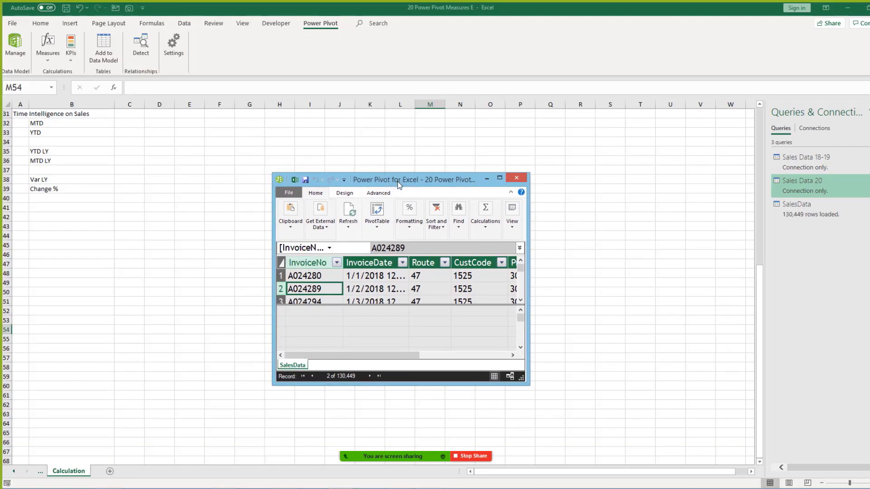
{"action": "left_click", "coordinate": [292, 50]}
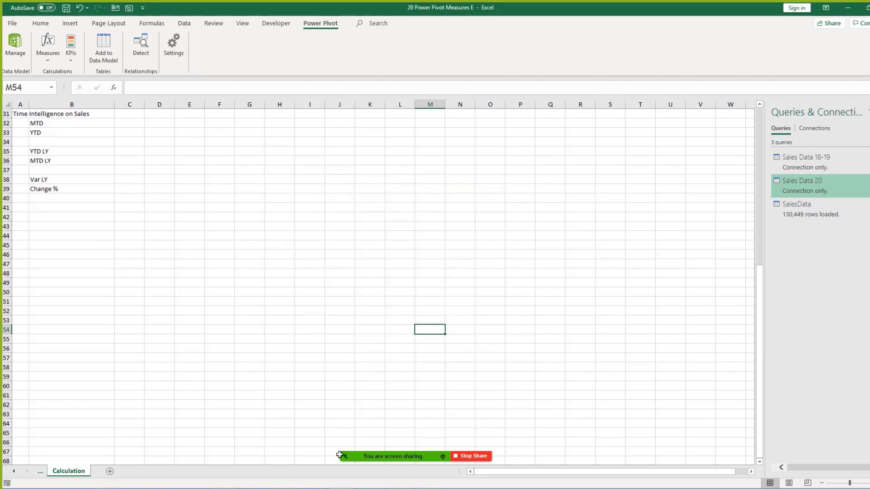
{"action": "mouse_move", "coordinate": [350, 484]}
{"action": "left_click", "coordinate": [379, 417]}
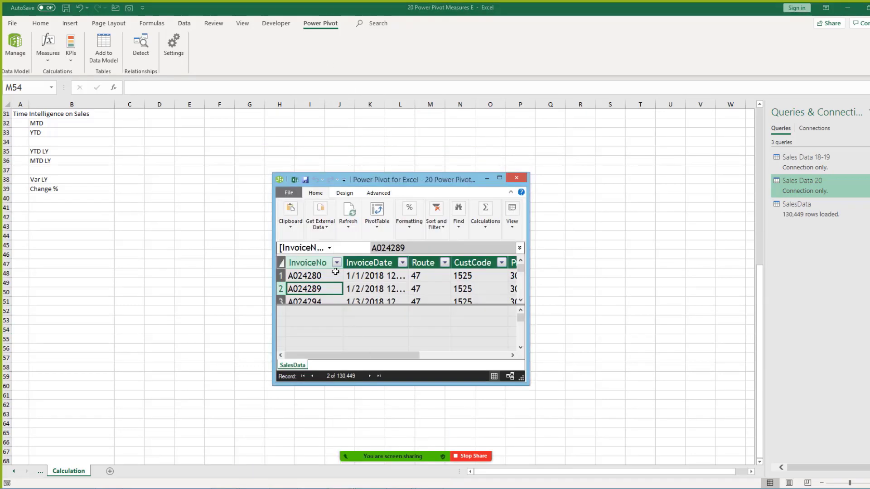
{"action": "left_click", "coordinate": [499, 178]}
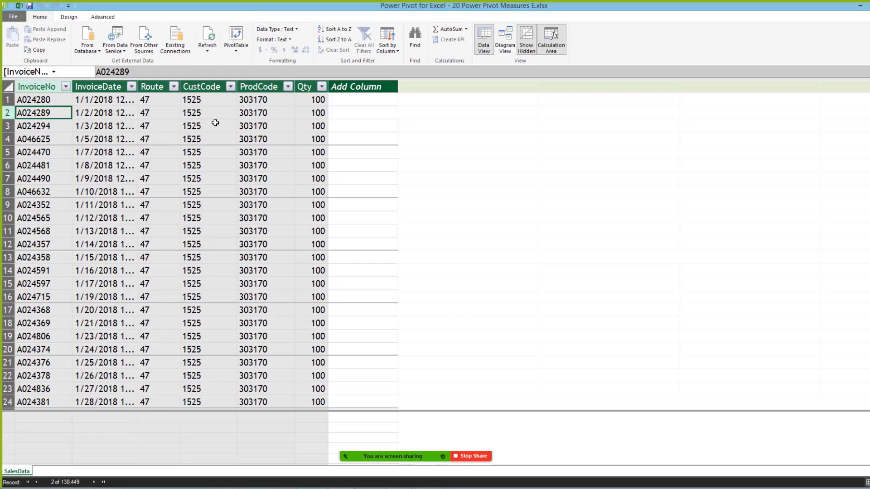
Step: Inspect the SalesData columns and InvoiceDate date range, then minimise Power Pivot
{"action": "left_click", "coordinate": [52, 87]}
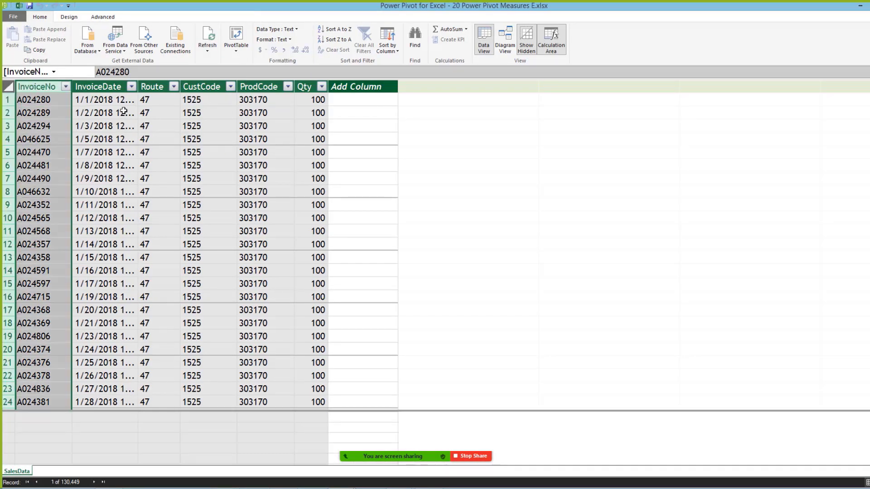
{"action": "left_click", "coordinate": [131, 88]}
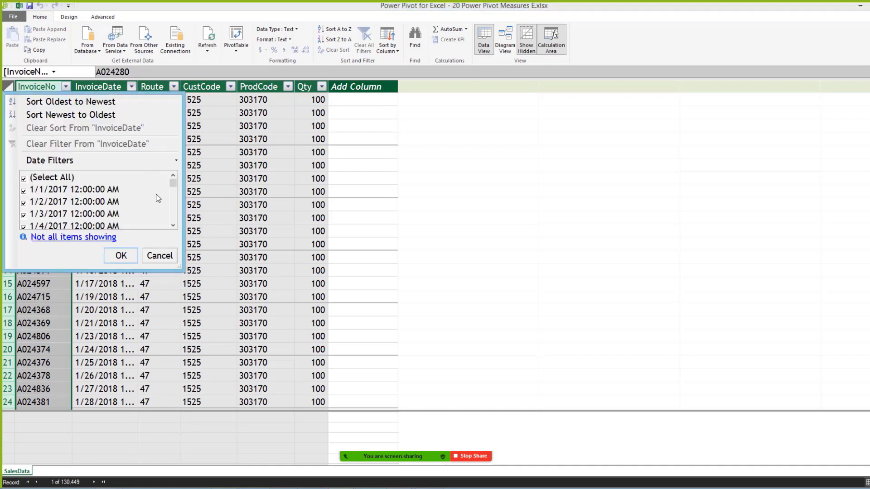
{"action": "mouse_move", "coordinate": [173, 182]}
{"action": "left_mouse_down"}
{"action": "mouse_move", "coordinate": [173, 218]}
{"action": "mouse_move", "coordinate": [180, 178]}
{"action": "left_mouse_up"}
{"action": "left_click", "coordinate": [166, 257]}
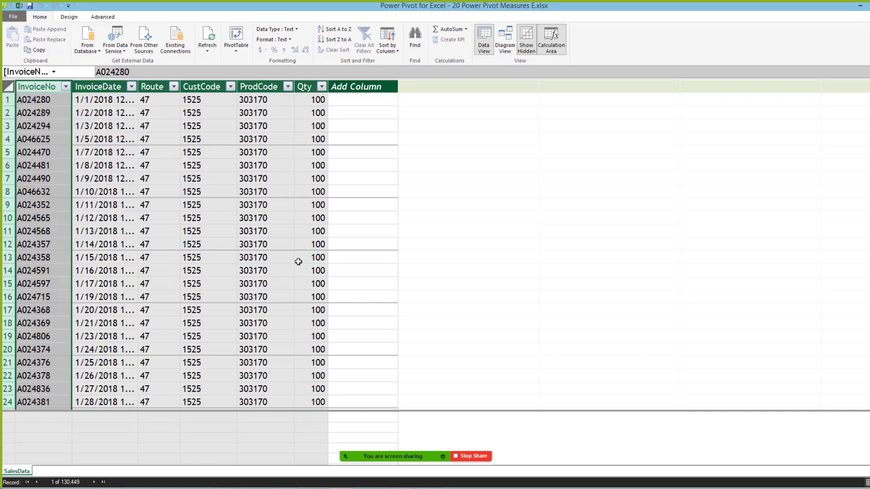
{"action": "left_click", "coordinate": [217, 218]}
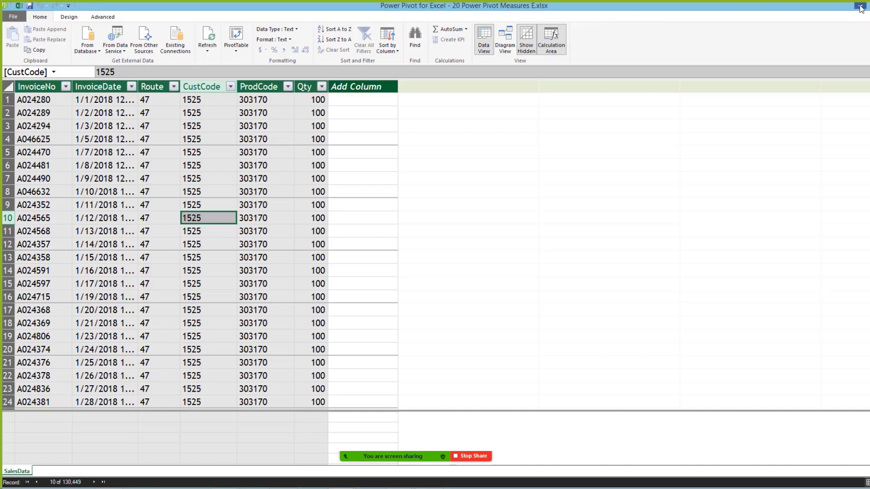
{"action": "left_click", "coordinate": [859, 8]}
Step: Return to the Calculation sheet, then open the 00 Data folder in File Explorer
{"action": "left_click", "coordinate": [472, 283]}
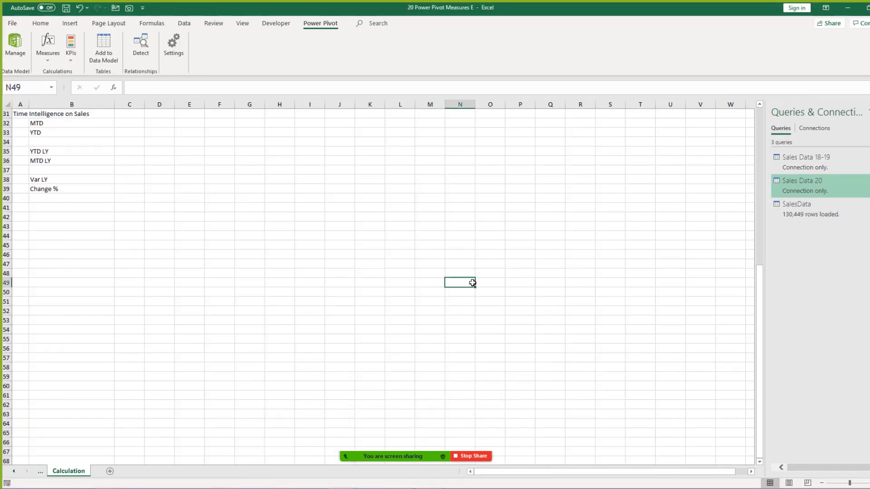
{"action": "left_click_drag", "start_coordinate": [472, 282], "coordinate": [490, 283]}
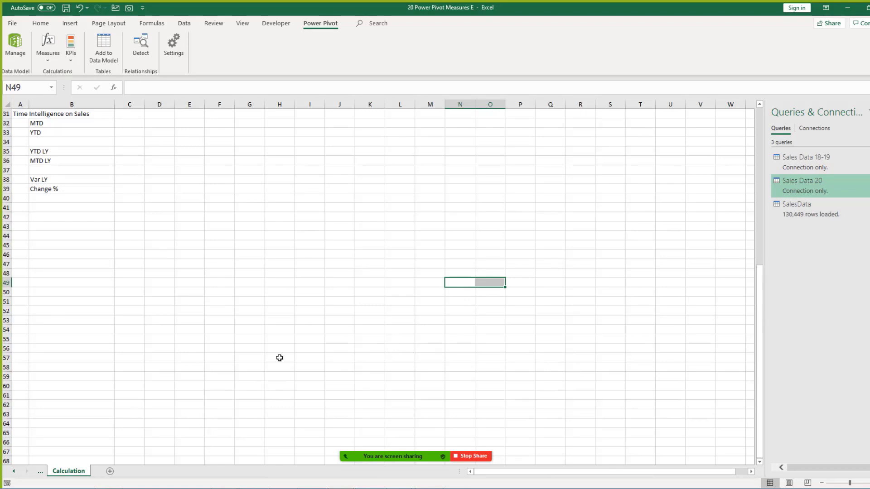
{"action": "left_click", "coordinate": [185, 24]}
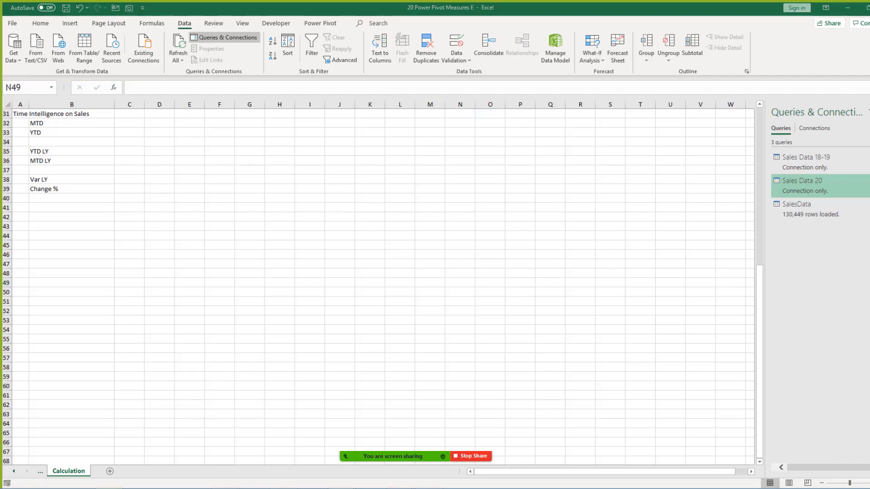
{"action": "key", "text": "alt+Tab"}
{"action": "double_click", "coordinate": [200, 163]}
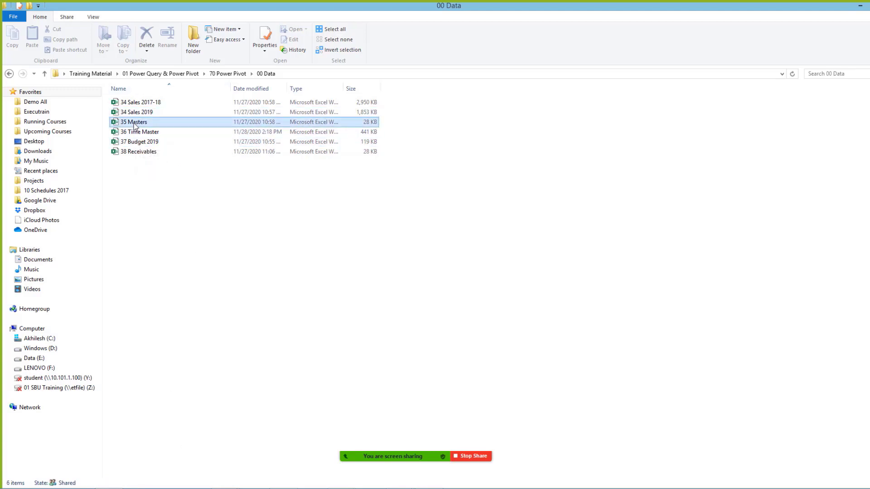
Step: Look over the 34 Sales 2017-18, 34 Sales 2019 and 35 Masters workbooks, then return to Excel
{"action": "left_click", "coordinate": [134, 125]}
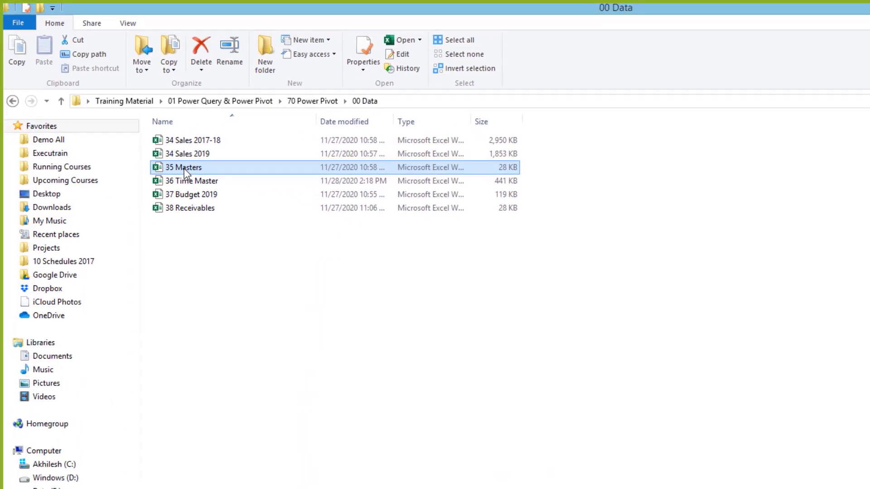
{"action": "scroll", "coordinate": [294, 338], "scroll_direction": "up", "scroll_amount": 3, "text": "ctrl"}
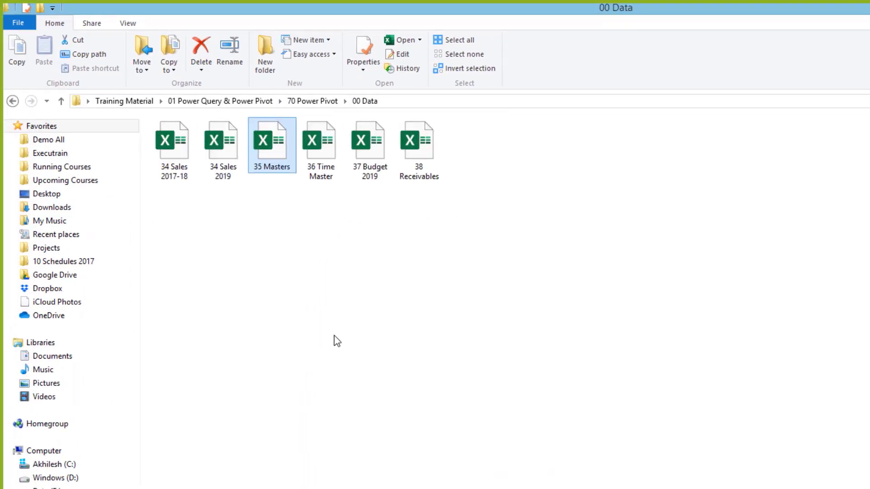
{"action": "scroll", "coordinate": [337, 341], "scroll_direction": "up", "scroll_amount": 4, "text": "ctrl"}
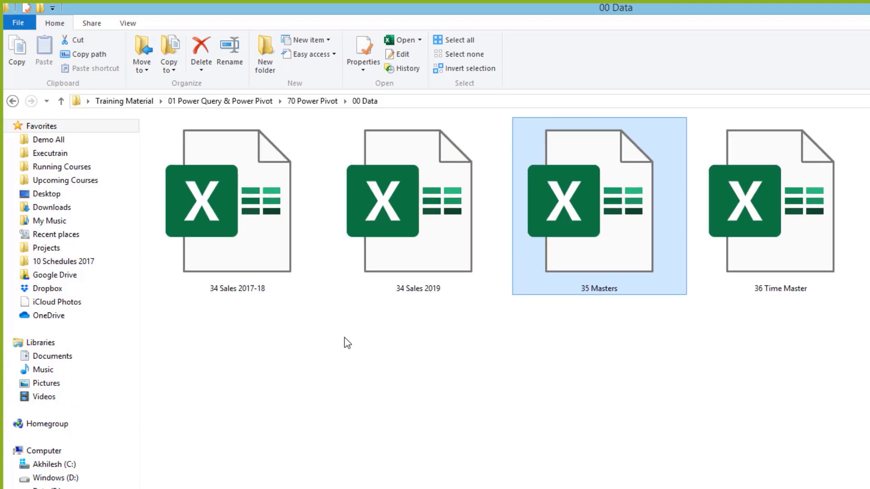
{"action": "left_click", "coordinate": [261, 292]}
{"action": "left_click", "coordinate": [373, 287]}
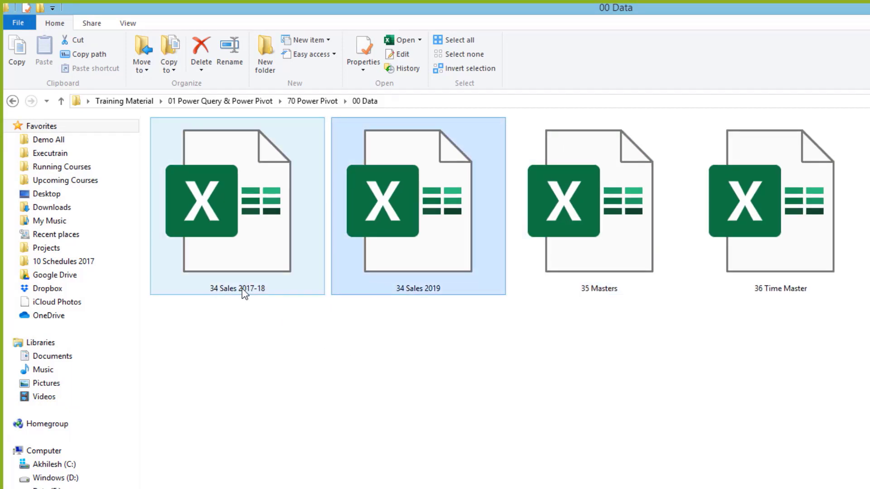
{"action": "left_click", "coordinate": [583, 277]}
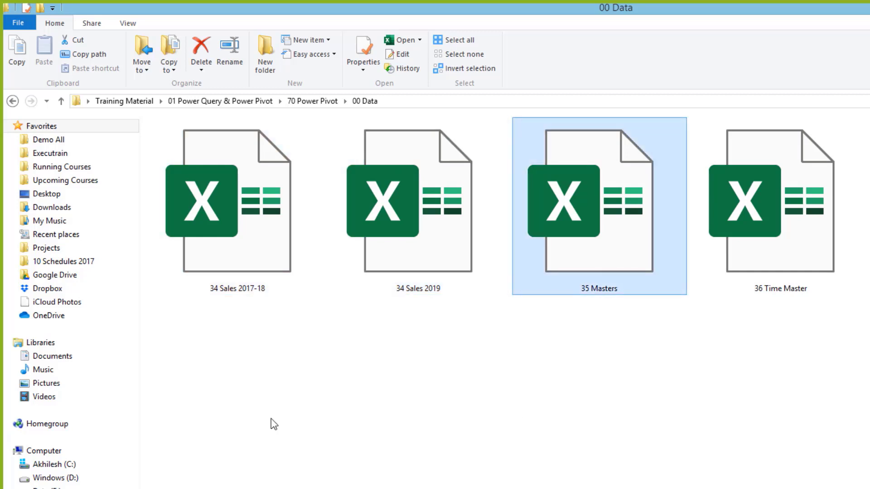
{"action": "key", "text": "alt+Tab"}
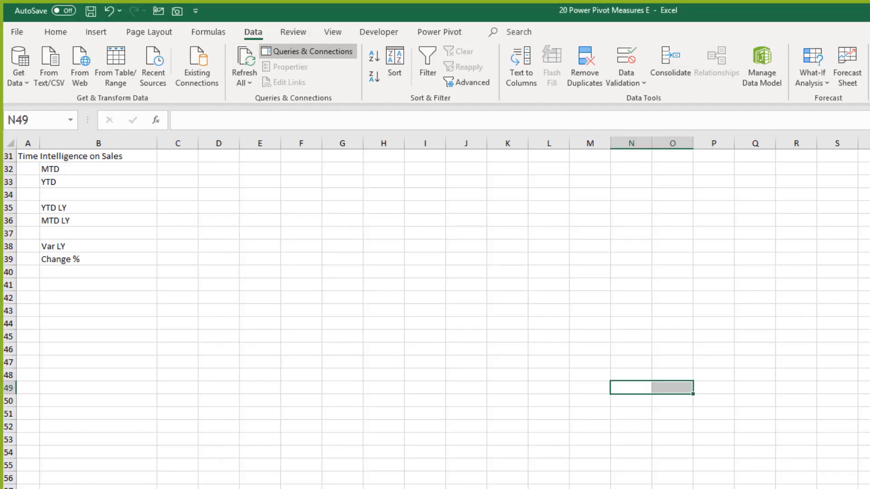
Step: Import the 35 Masters workbook as a new data source from an Excel file
{"action": "left_click", "coordinate": [22, 81]}
{"action": "mouse_move", "coordinate": [130, 113]}
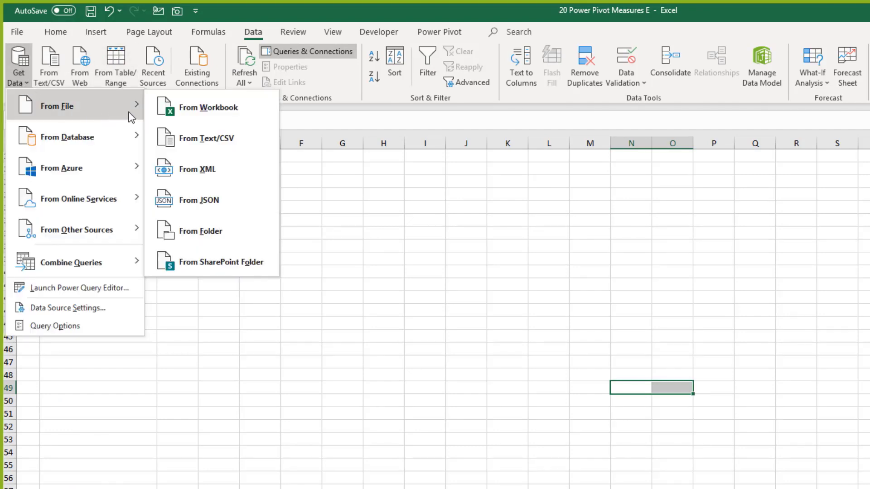
{"action": "left_click", "coordinate": [220, 111]}
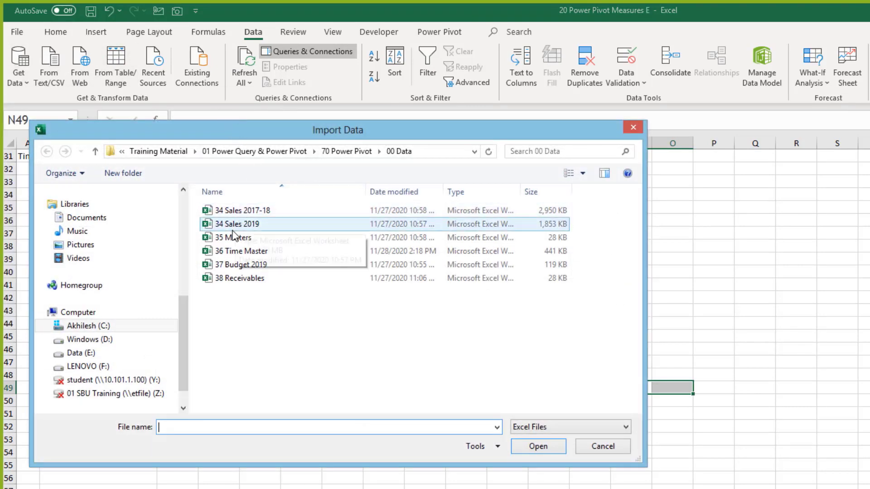
{"action": "left_click", "coordinate": [233, 236]}
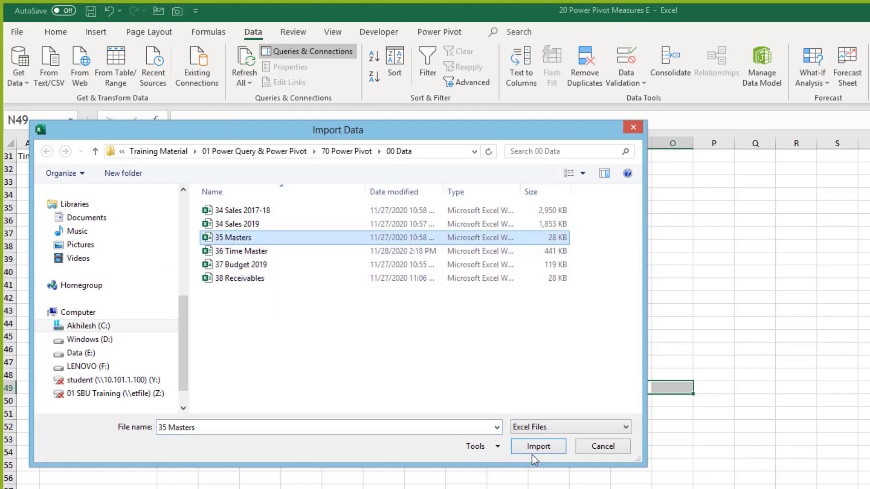
{"action": "left_click", "coordinate": [544, 448]}
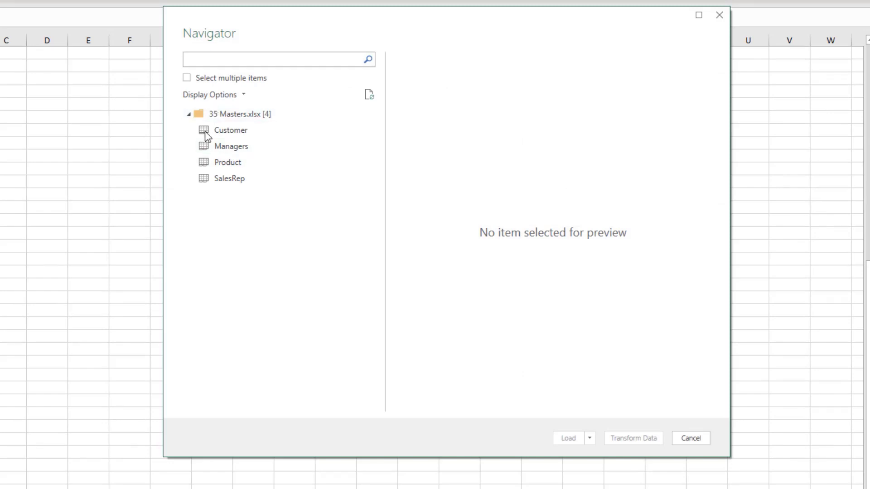
Step: Select the Customer, Managers, Product and SalesRep tables and load them into Power Query Editor
{"action": "left_click", "coordinate": [186, 78]}
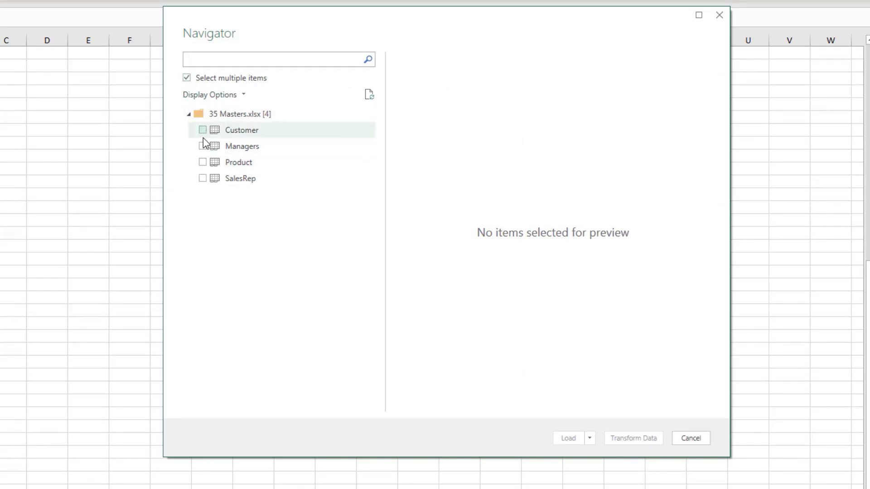
{"action": "left_click", "coordinate": [202, 130]}
{"action": "left_click", "coordinate": [203, 145]}
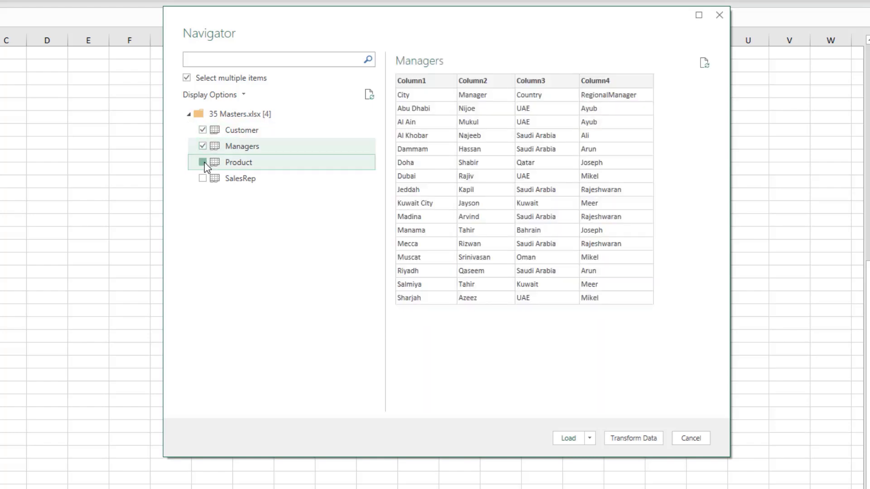
{"action": "left_click", "coordinate": [203, 162]}
{"action": "left_click", "coordinate": [203, 178]}
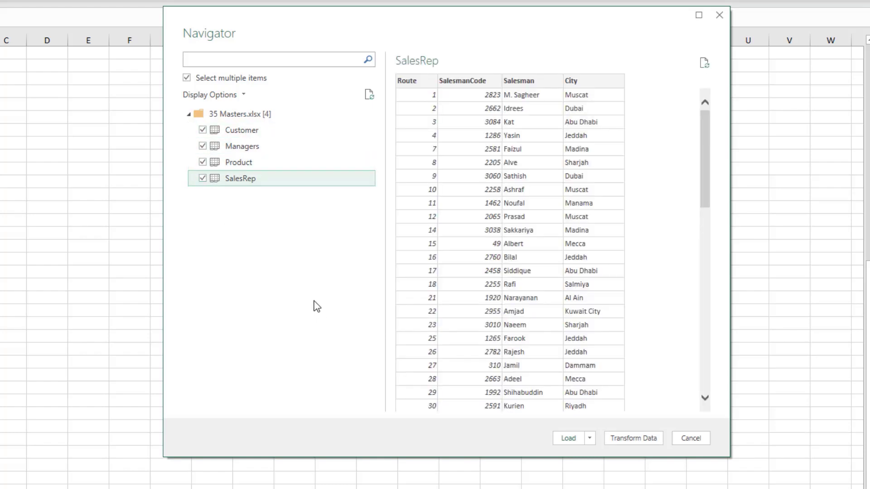
{"action": "left_click", "coordinate": [633, 438]}
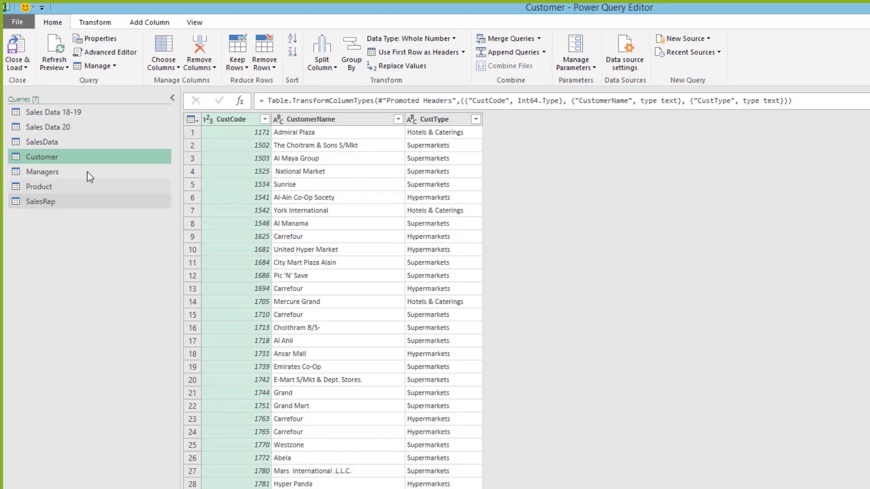
Step: Change the Customer query's CustCode column to Text, replacing the existing type step
{"action": "left_click", "coordinate": [206, 119]}
{"action": "left_click", "coordinate": [241, 263]}
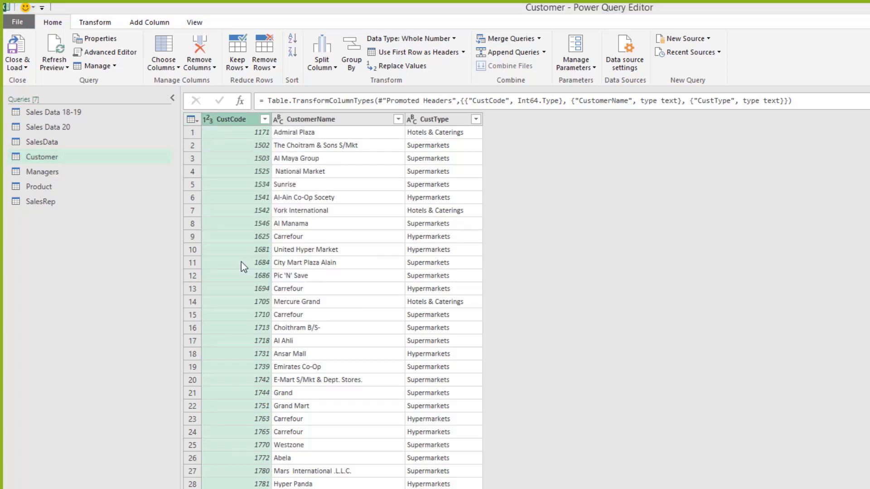
{"action": "left_click", "coordinate": [590, 360]}
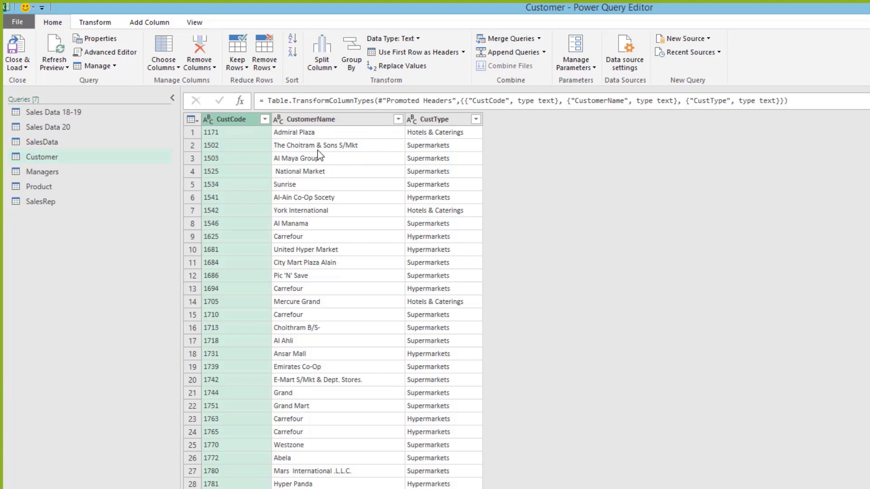
Step: Promote the first row of the Managers query to column headers
{"action": "left_click", "coordinate": [57, 156]}
{"action": "left_click", "coordinate": [51, 171]}
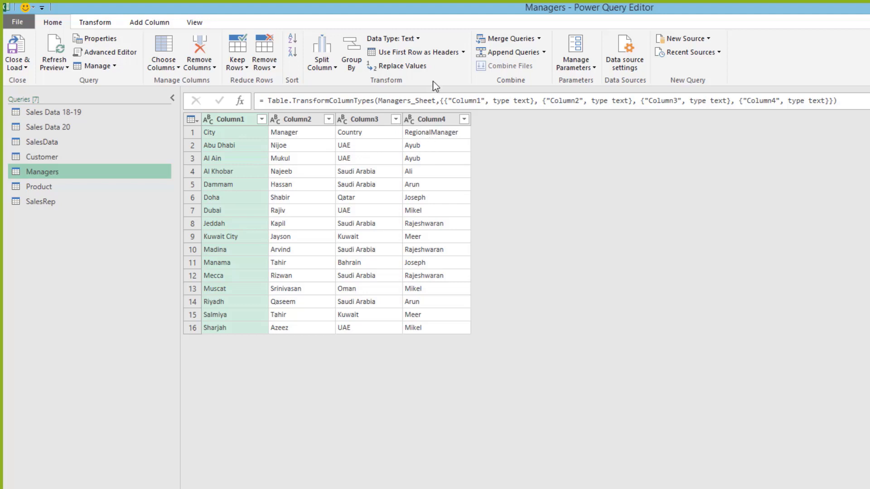
{"action": "left_click", "coordinate": [415, 54]}
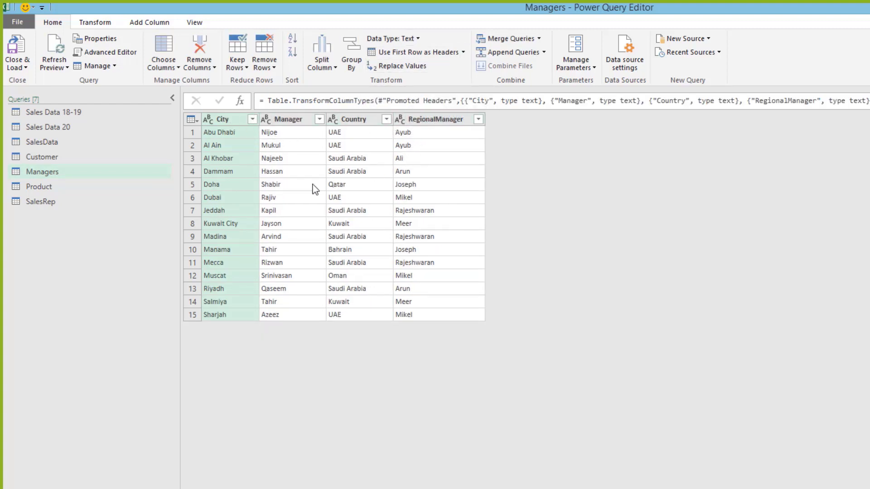
{"action": "left_click", "coordinate": [35, 188]}
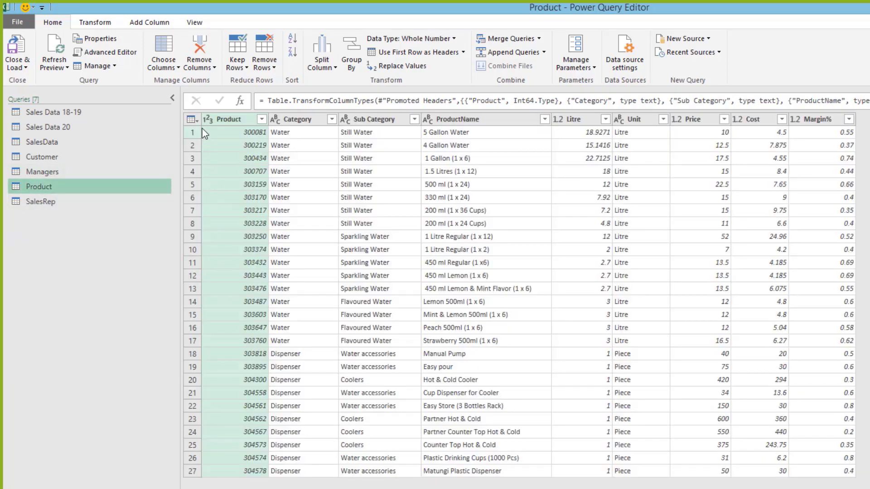
Step: Change the Product query's Product column to Text, replacing the existing type step
{"action": "left_click", "coordinate": [210, 122]}
{"action": "left_click", "coordinate": [226, 264]}
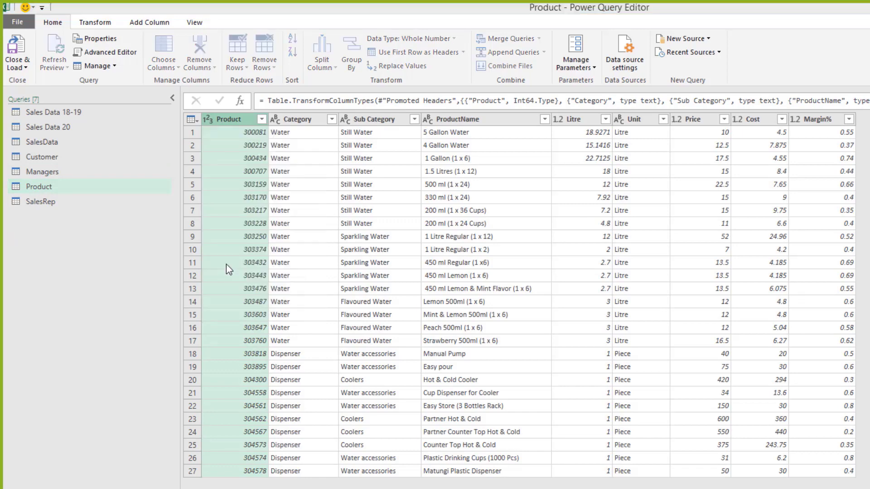
{"action": "left_click", "coordinate": [584, 359]}
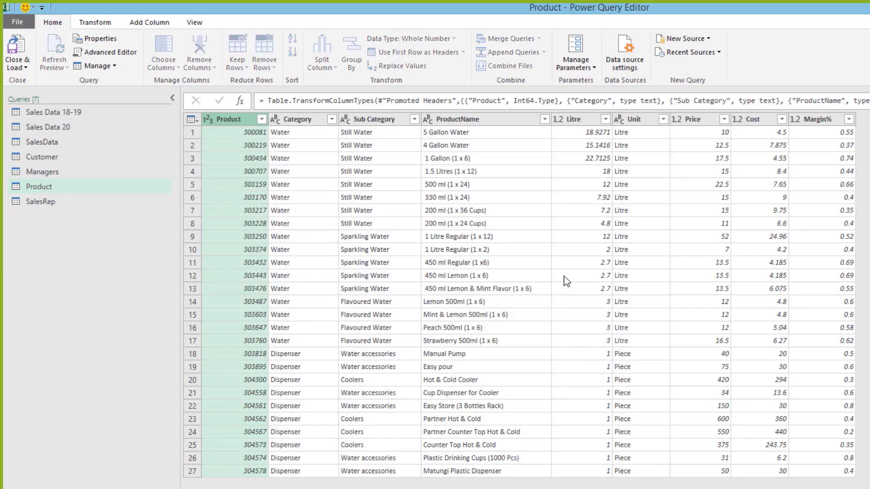
Step: Set the Margin% column's data type to Percentage
{"action": "left_click", "coordinate": [572, 120]}
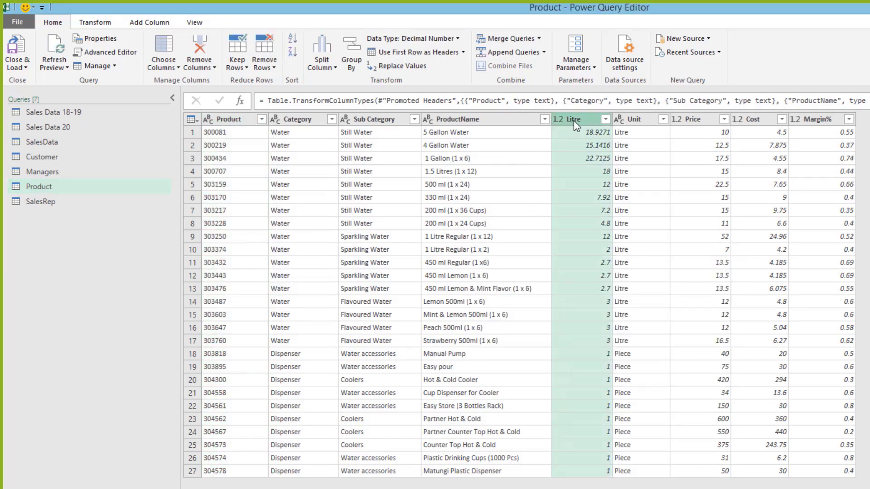
{"action": "left_click", "coordinate": [637, 121]}
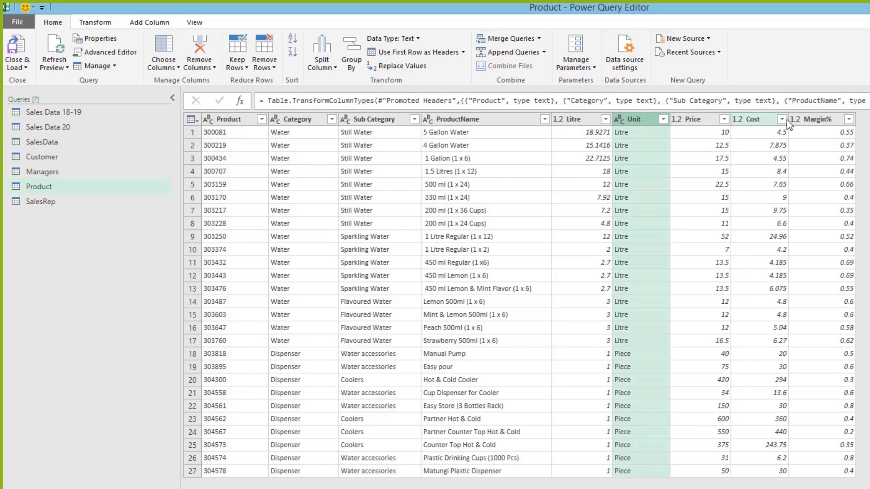
{"action": "left_click", "coordinate": [706, 116]}
{"action": "left_click", "coordinate": [816, 117]}
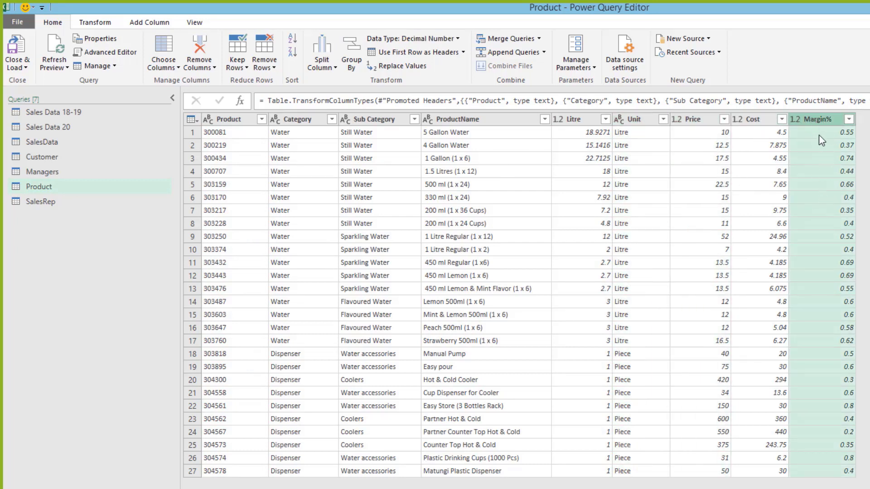
{"action": "left_click", "coordinate": [795, 119]}
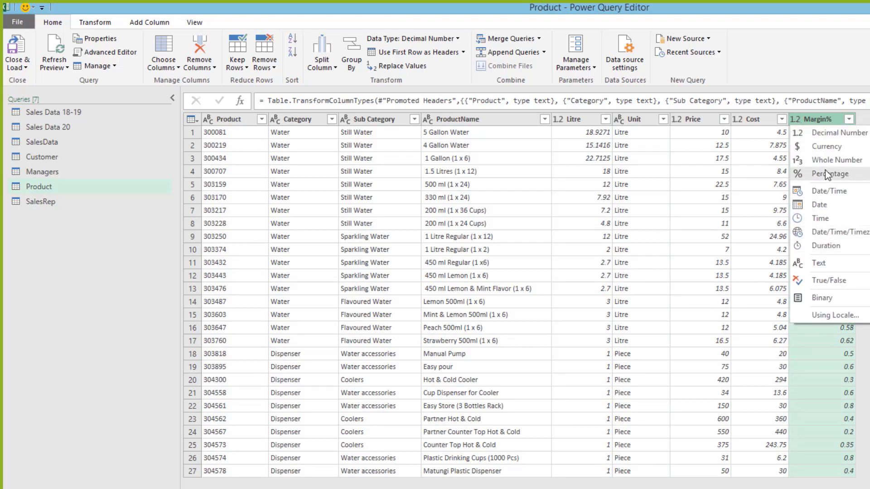
{"action": "left_click", "coordinate": [836, 179]}
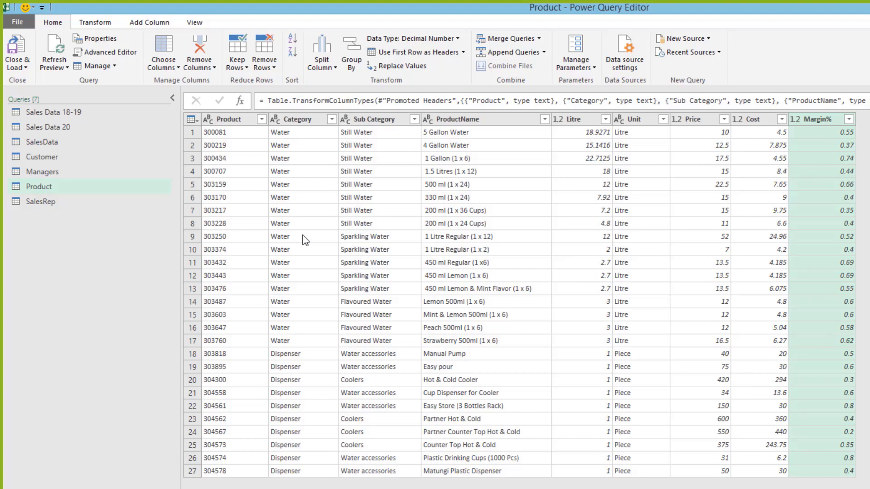
Step: Set SalesRep's Route, SalesmanCode, Salesman and City columns to Text, replacing the current type step
{"action": "left_click", "coordinate": [42, 204]}
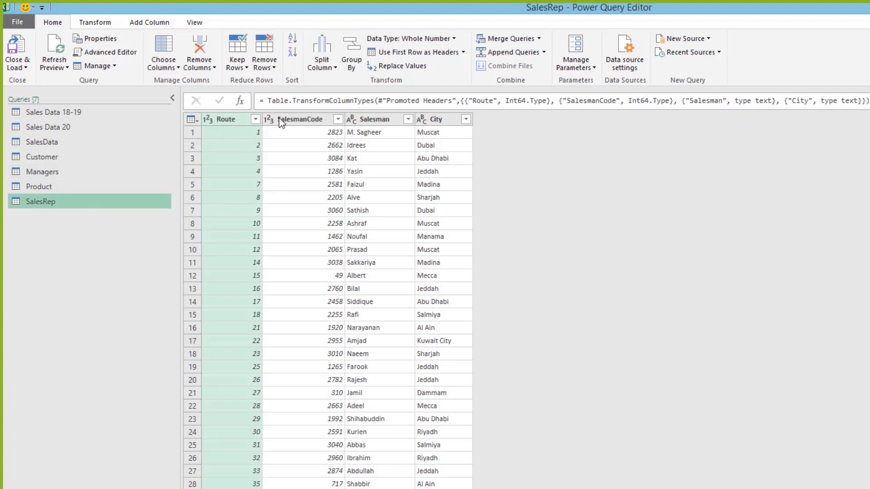
{"action": "left_click", "coordinate": [227, 121]}
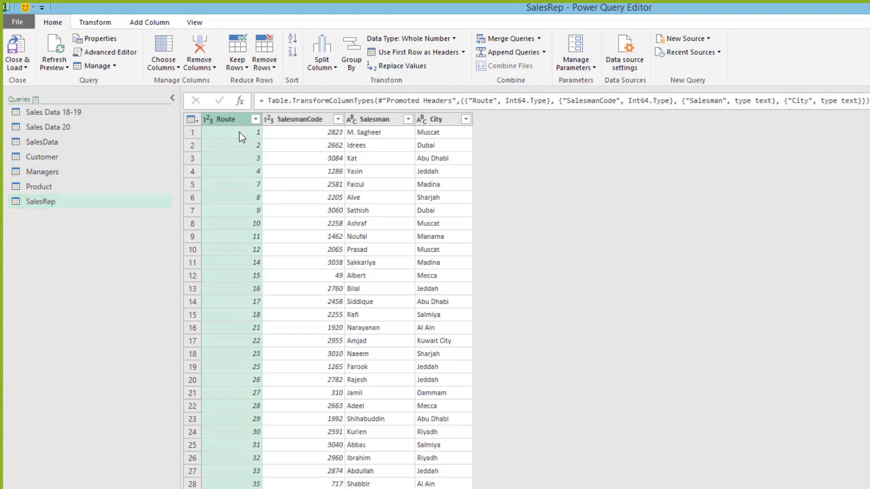
{"action": "left_click", "coordinate": [305, 118], "text": "shift"}
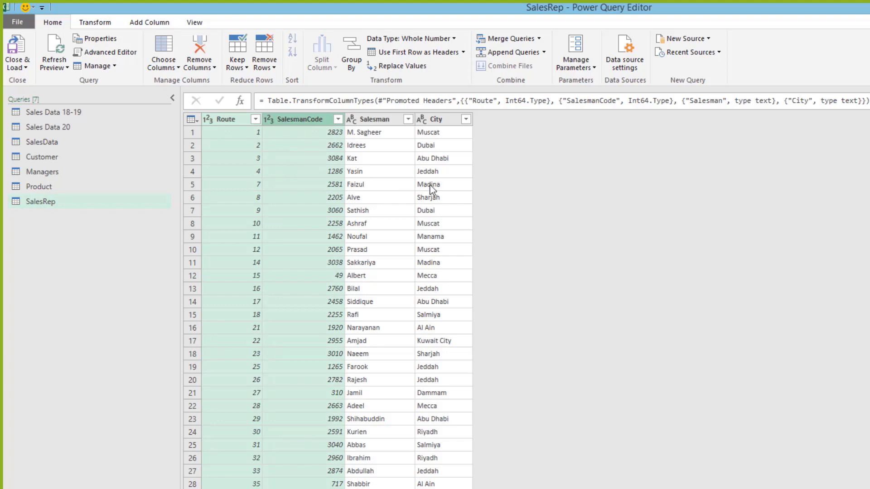
{"action": "left_click", "coordinate": [450, 40]}
{"action": "left_click", "coordinate": [394, 180]}
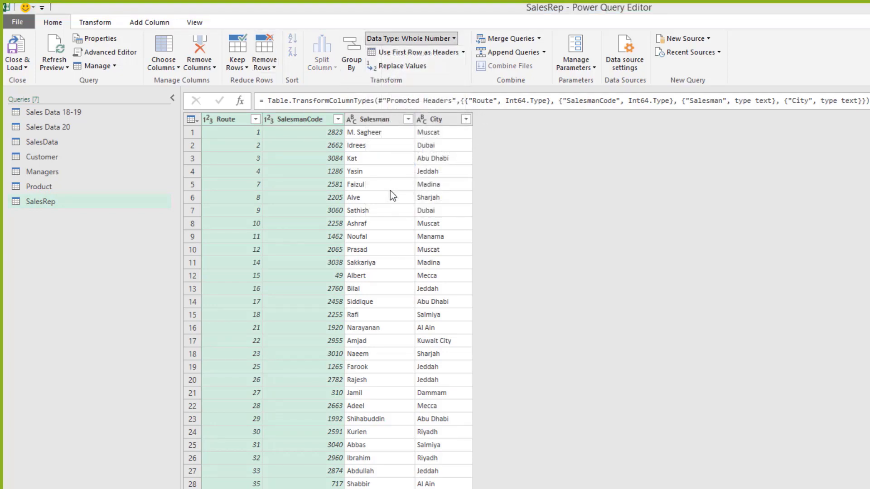
{"action": "left_click", "coordinate": [588, 359]}
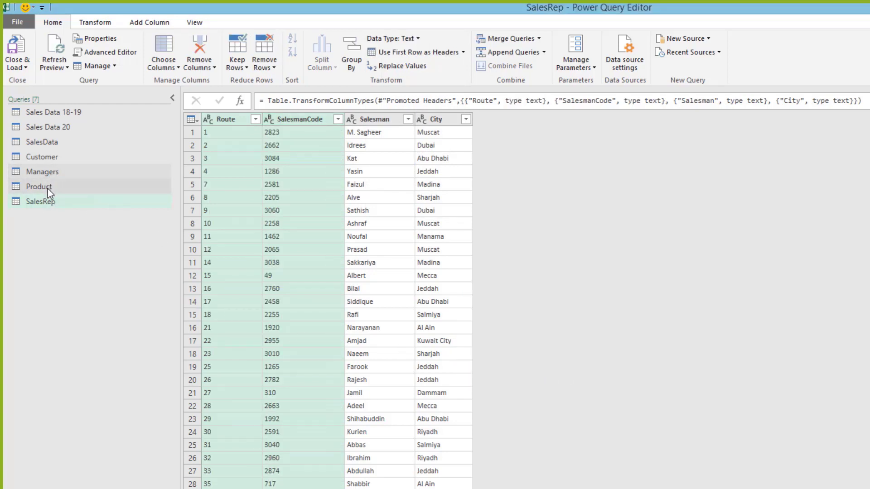
{"action": "left_click", "coordinate": [55, 142]}
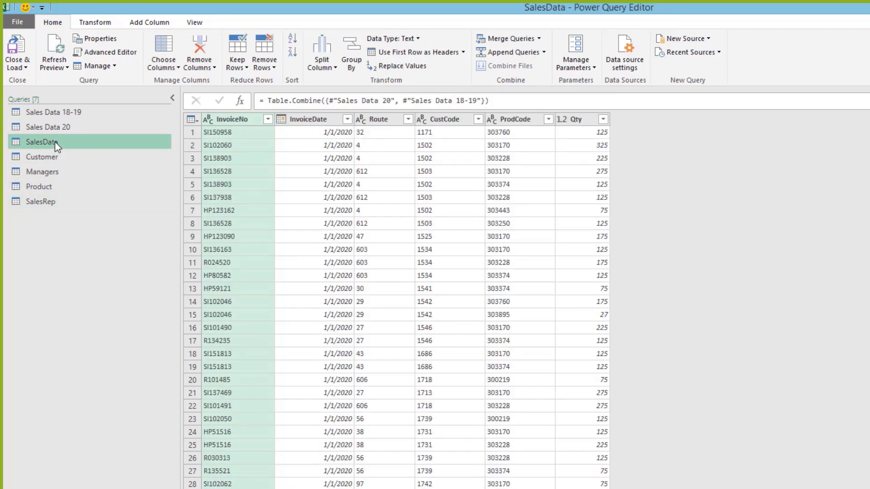
{"action": "left_click", "coordinate": [50, 202]}
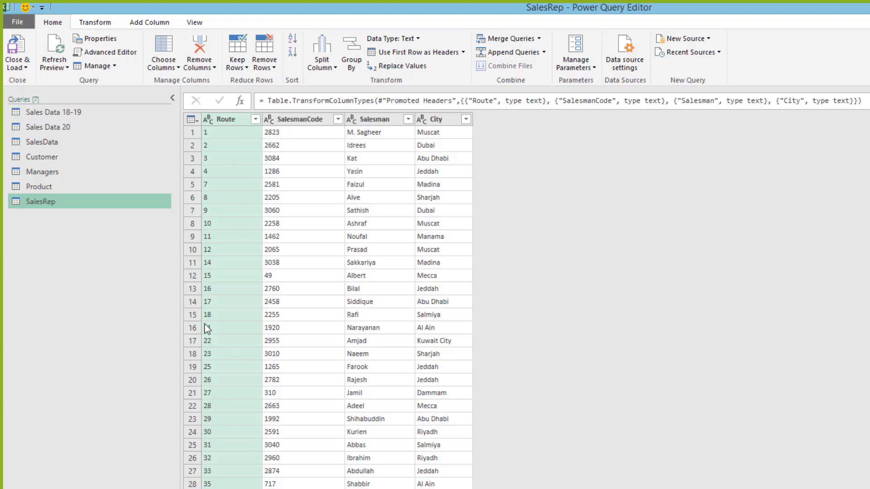
Step: Load the queries via Close & Load To as Only Create Connection, added to the Data Model
{"action": "left_click", "coordinate": [26, 69]}
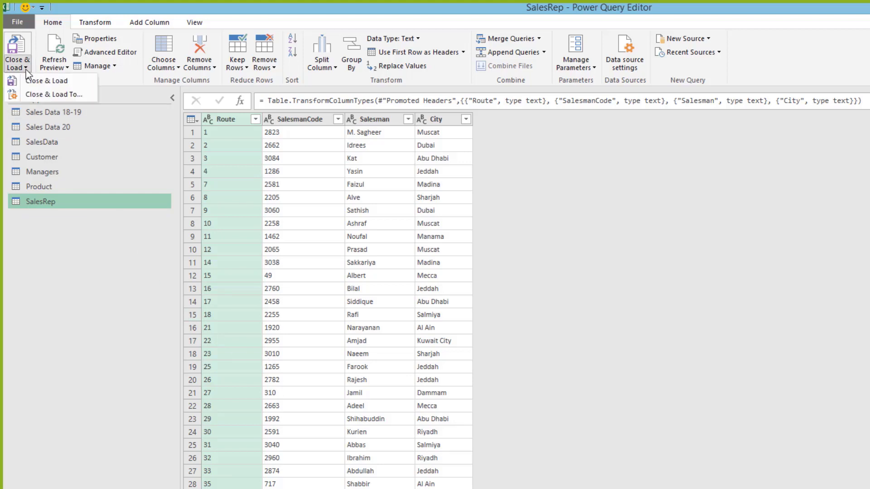
{"action": "left_click", "coordinate": [46, 94]}
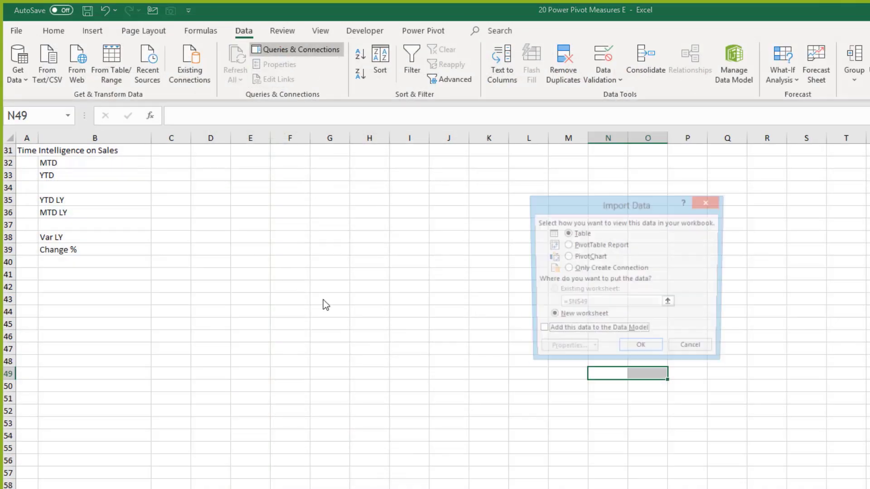
{"action": "left_click", "coordinate": [623, 271]}
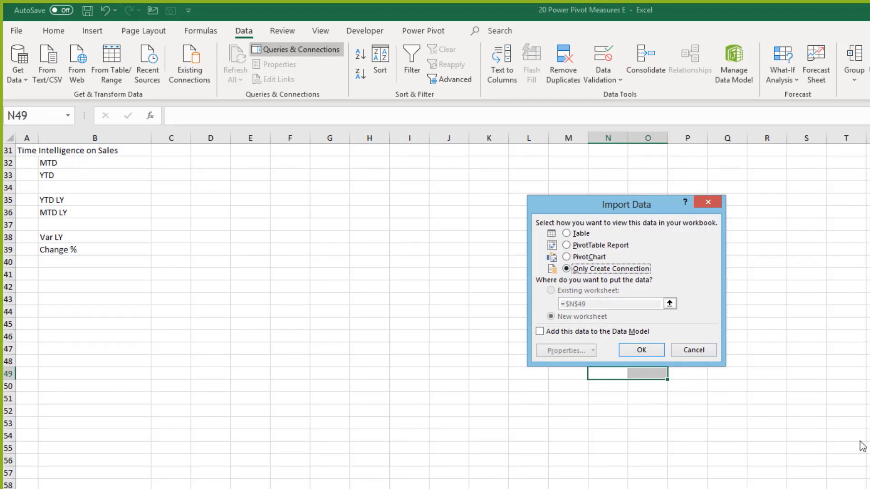
{"action": "left_click", "coordinate": [540, 332]}
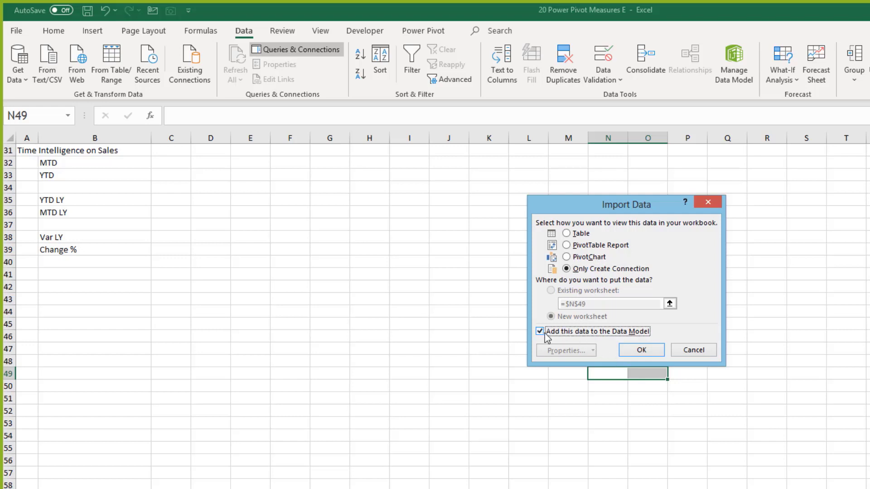
{"action": "left_click", "coordinate": [638, 351]}
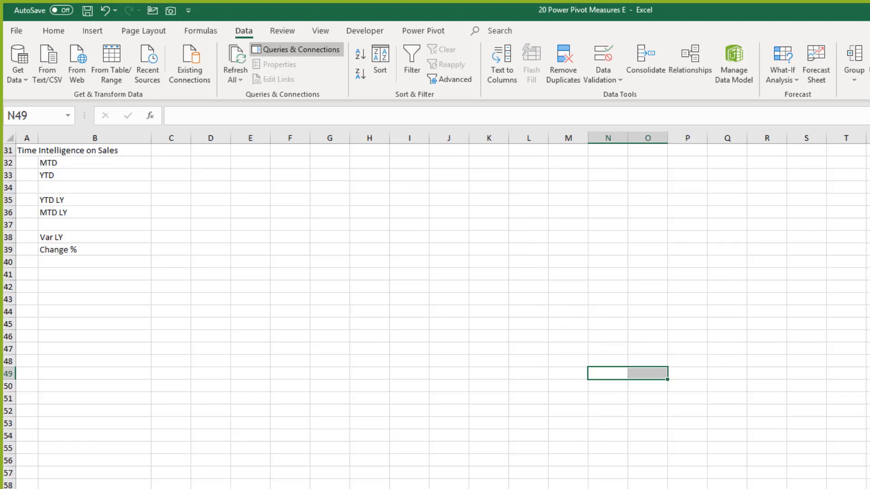
Step: Switch to Power Pivot and browse the Customer, Managers, Product, SalesRep and SalesData tables
{"action": "key", "text": "alt+Tab"}
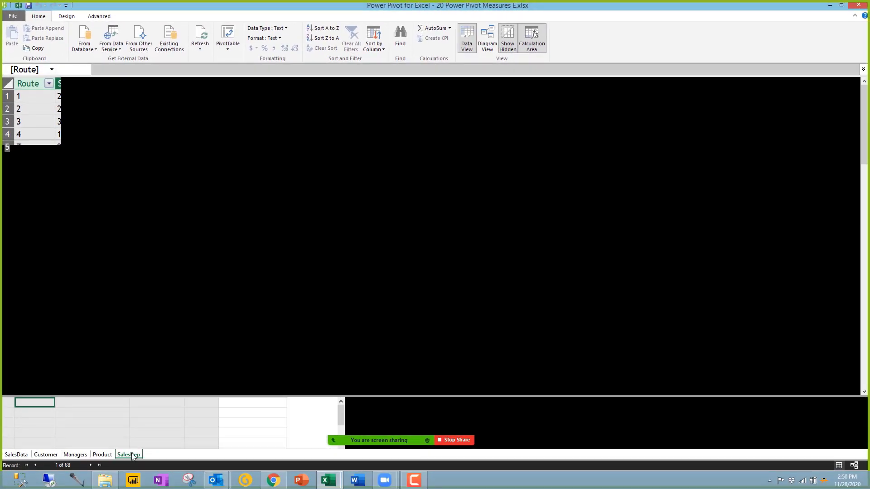
{"action": "left_click", "coordinate": [53, 455]}
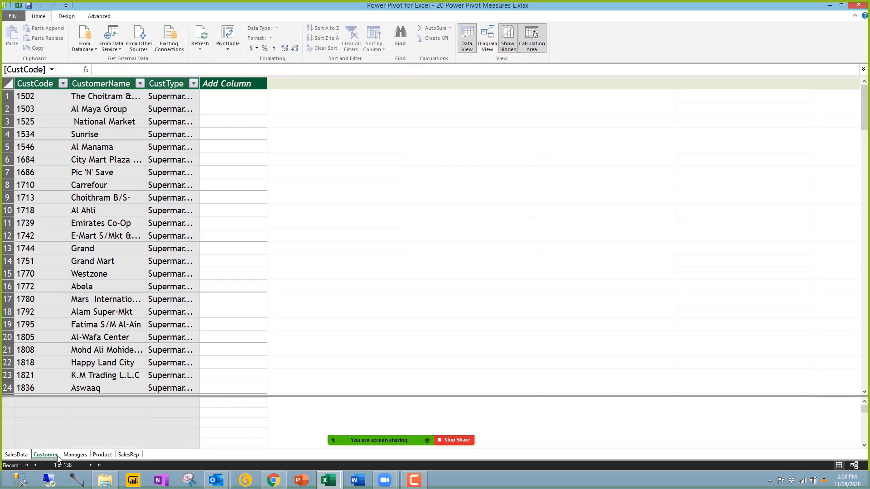
{"action": "left_click", "coordinate": [75, 455]}
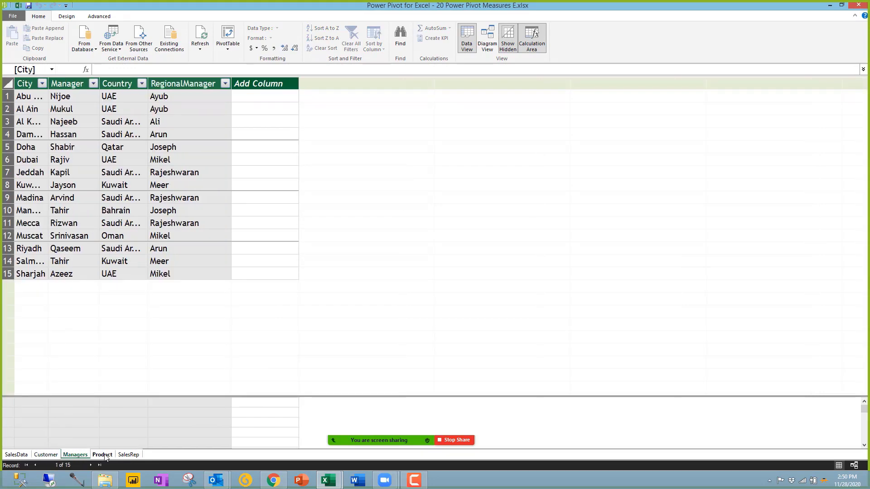
{"action": "left_click", "coordinate": [103, 455]}
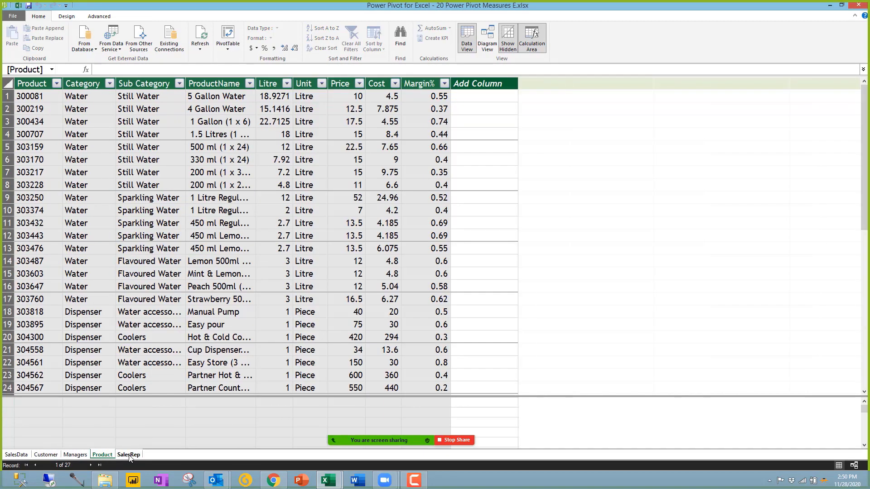
{"action": "left_click", "coordinate": [129, 455]}
{"action": "left_click", "coordinate": [103, 455]}
{"action": "left_click", "coordinate": [75, 455]}
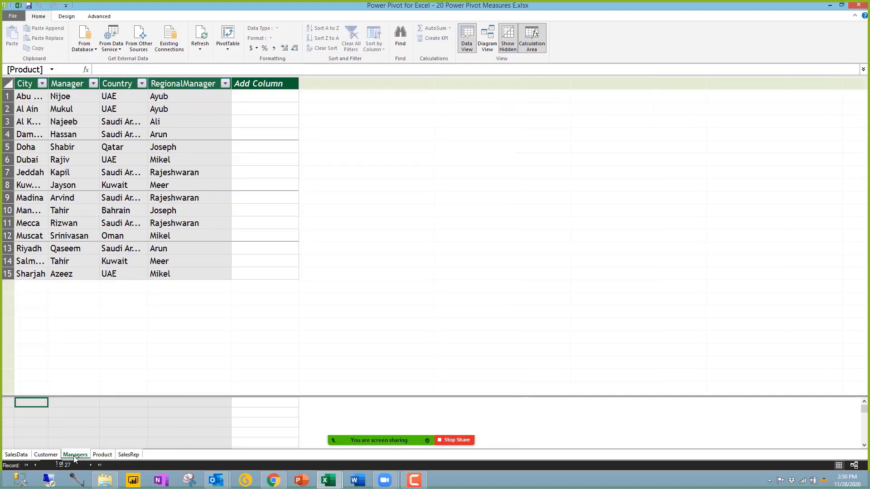
{"action": "left_click", "coordinate": [46, 455]}
{"action": "left_click", "coordinate": [16, 455]}
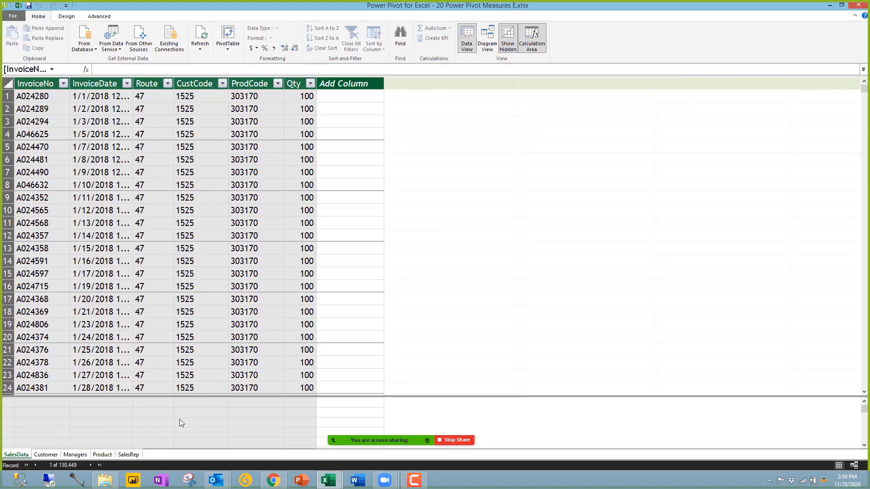
Step: Enlarge the calculation area under SalesData, select cells under InvoiceNo, then save and close Power Pivot
{"action": "left_click_drag", "start_coordinate": [200, 397], "coordinate": [211, 305]}
{"action": "left_click", "coordinate": [141, 188]}
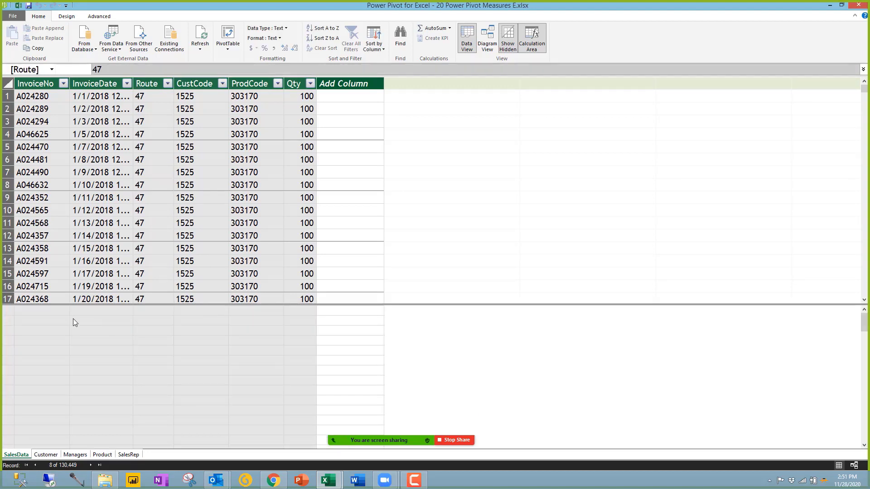
{"action": "left_click", "coordinate": [98, 322]}
{"action": "left_click", "coordinate": [104, 352]}
{"action": "left_click", "coordinate": [131, 393]}
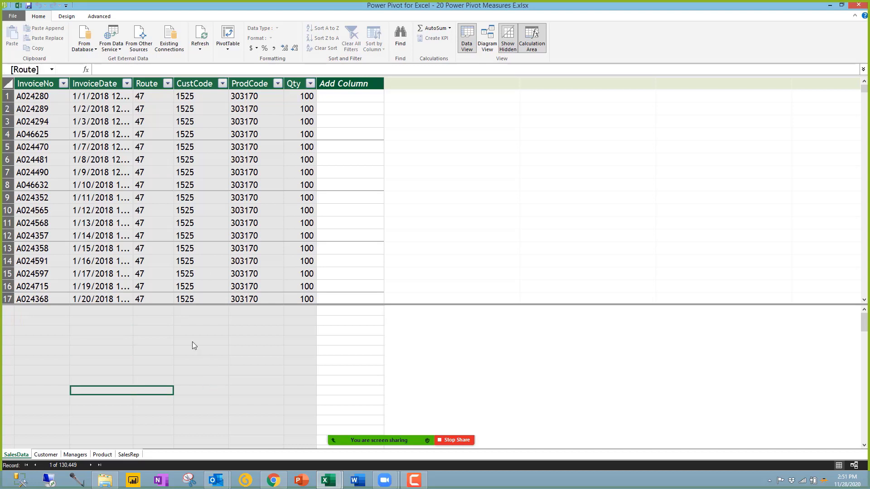
{"action": "left_click", "coordinate": [192, 342]}
{"action": "left_click", "coordinate": [59, 343]}
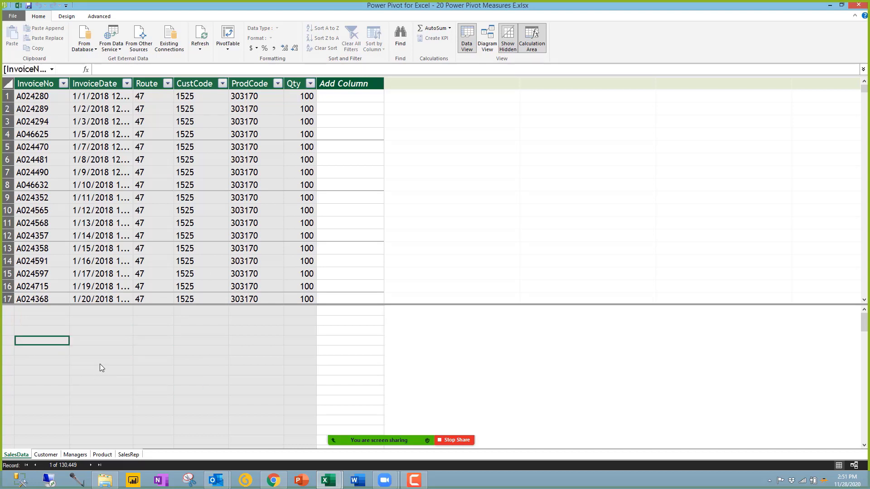
{"action": "left_click", "coordinate": [37, 311]}
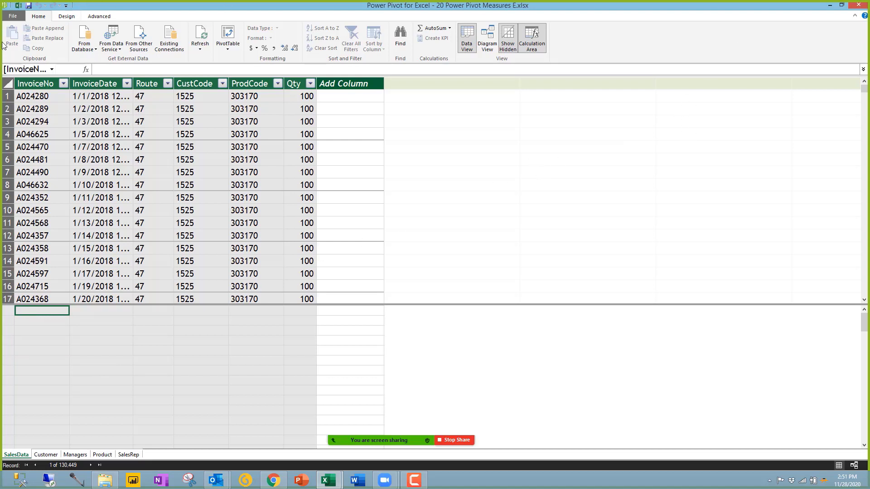
{"action": "left_click", "coordinate": [28, 7]}
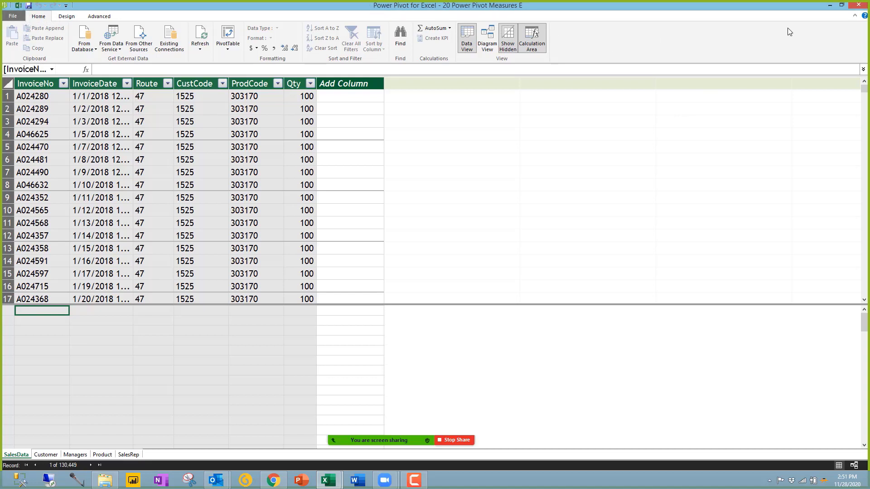
{"action": "left_click", "coordinate": [858, 7]}
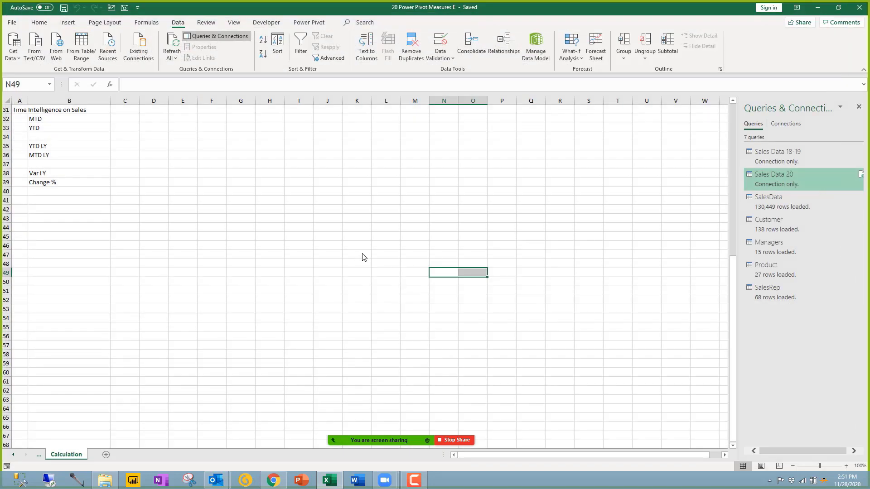
Step: Save the workbook and reopen the data model through Power Pivot > Manage
{"action": "left_click", "coordinate": [63, 9]}
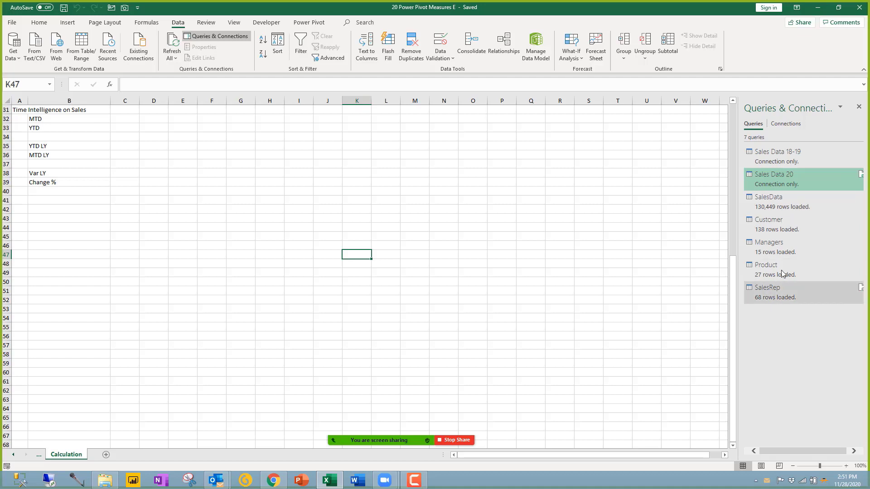
{"action": "mouse_move", "coordinate": [774, 208]}
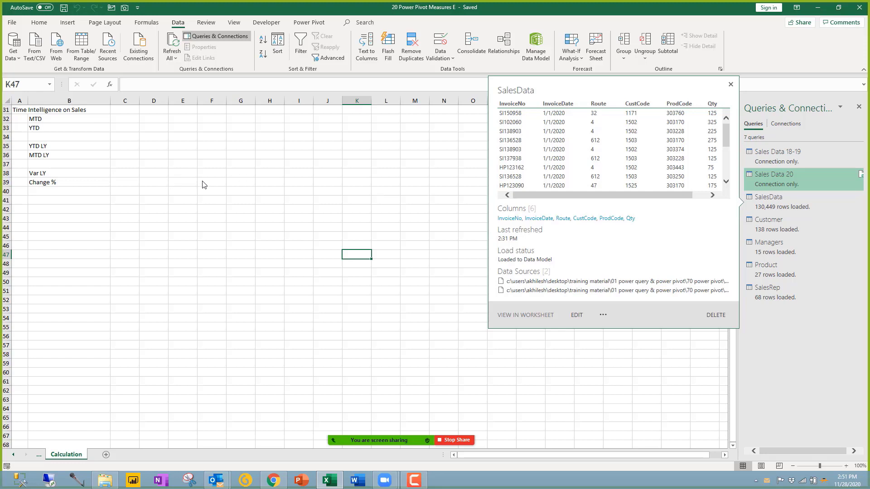
{"action": "left_click", "coordinate": [308, 23]}
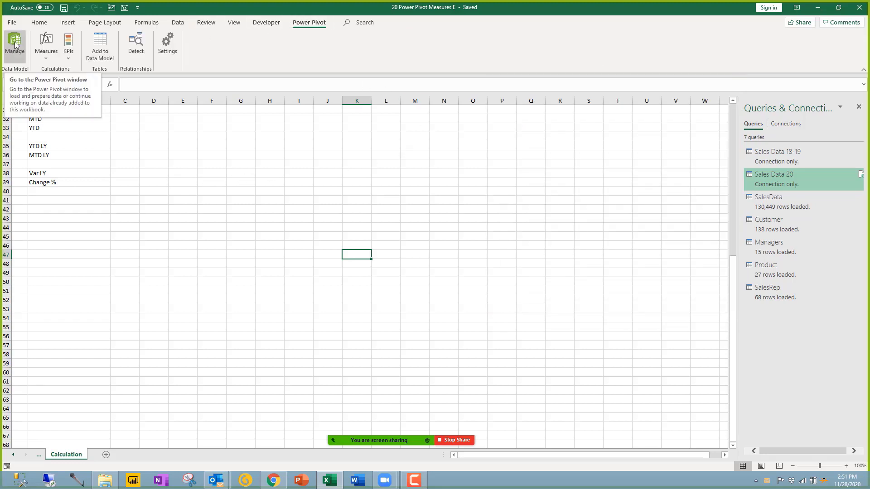
{"action": "left_click", "coordinate": [15, 41]}
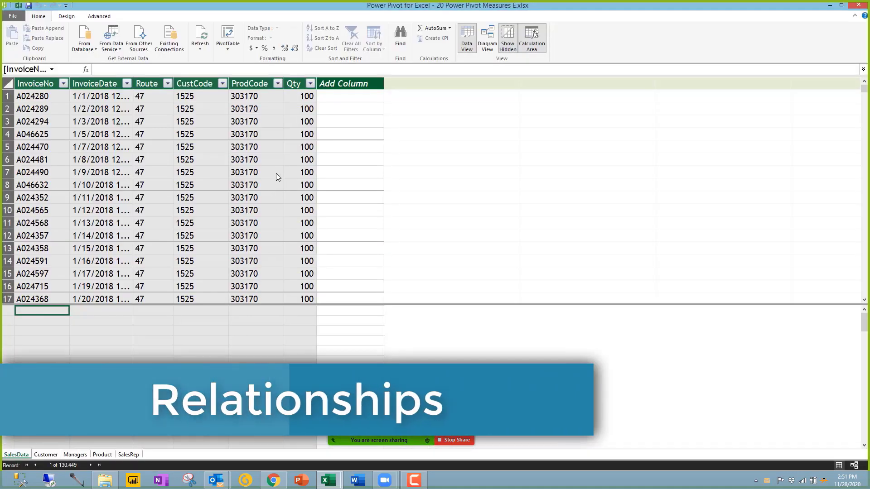
Step: Flip through the Customer, Managers, Product and SalesRep tables, ending on SalesData's 130,449 rows
{"action": "left_click", "coordinate": [44, 455]}
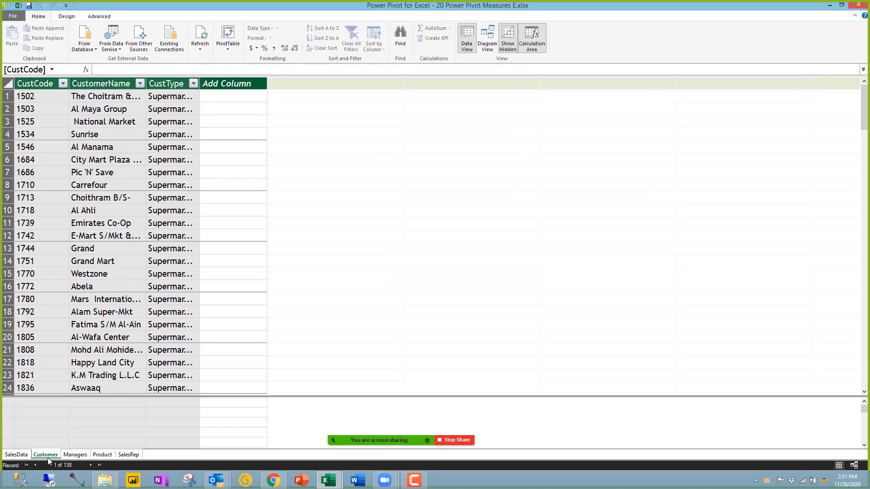
{"action": "left_click", "coordinate": [75, 456]}
{"action": "left_click", "coordinate": [111, 456]}
{"action": "left_click", "coordinate": [129, 455]}
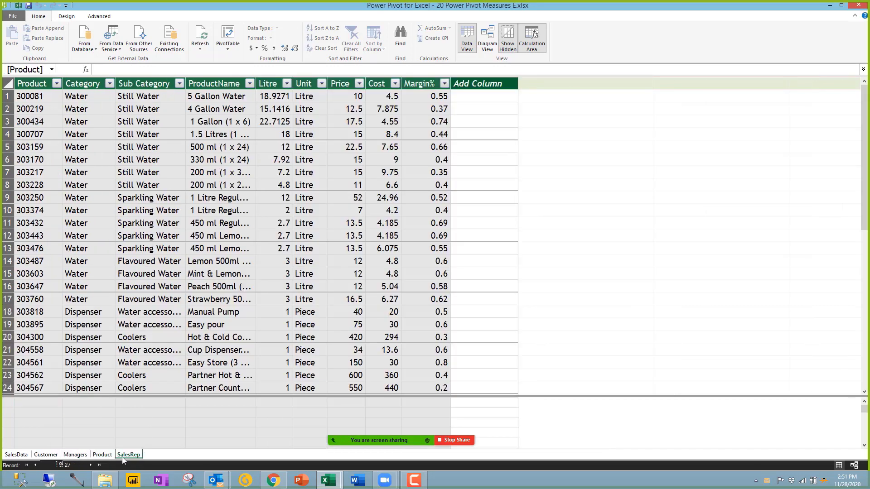
{"action": "left_click", "coordinate": [102, 455]}
{"action": "left_click", "coordinate": [75, 455]}
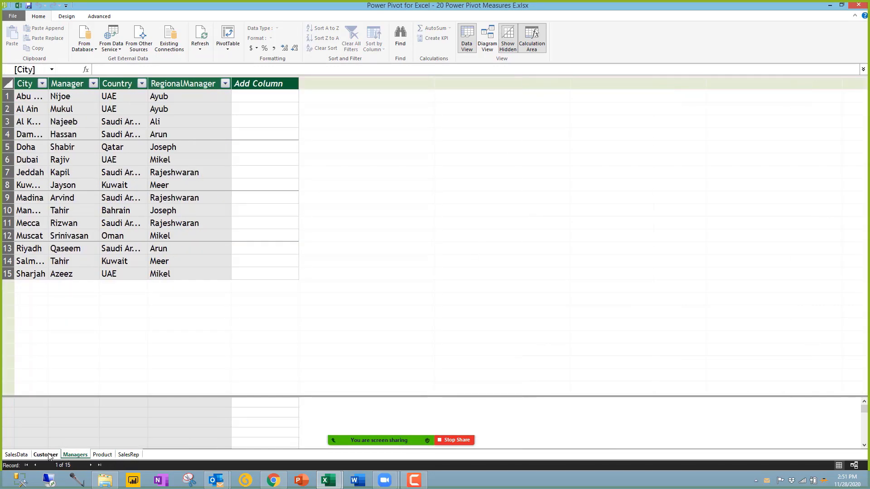
{"action": "left_click", "coordinate": [46, 455]}
{"action": "left_click", "coordinate": [20, 454]}
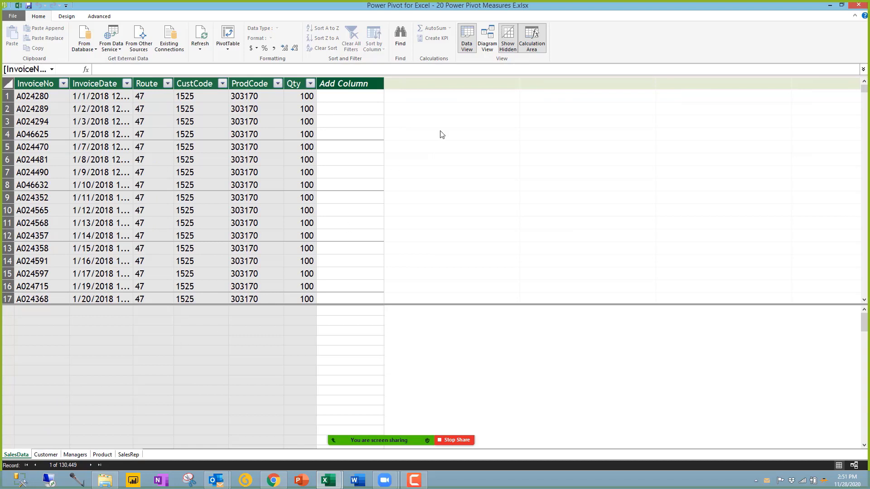
Step: In Diagram View, enlarge the Customer, Managers, Product and SalesRep boxes to show their columns
{"action": "left_click", "coordinate": [487, 38]}
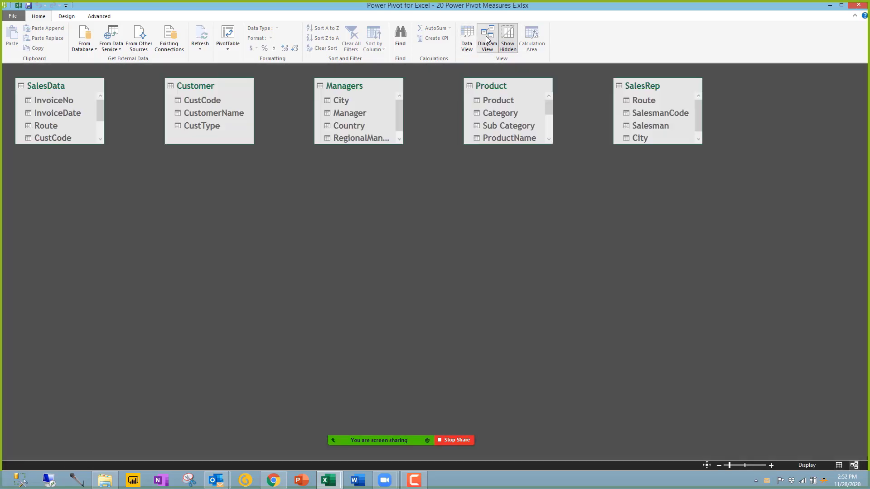
{"action": "scroll", "coordinate": [102, 142], "scroll_direction": "down", "scroll_amount": 1}
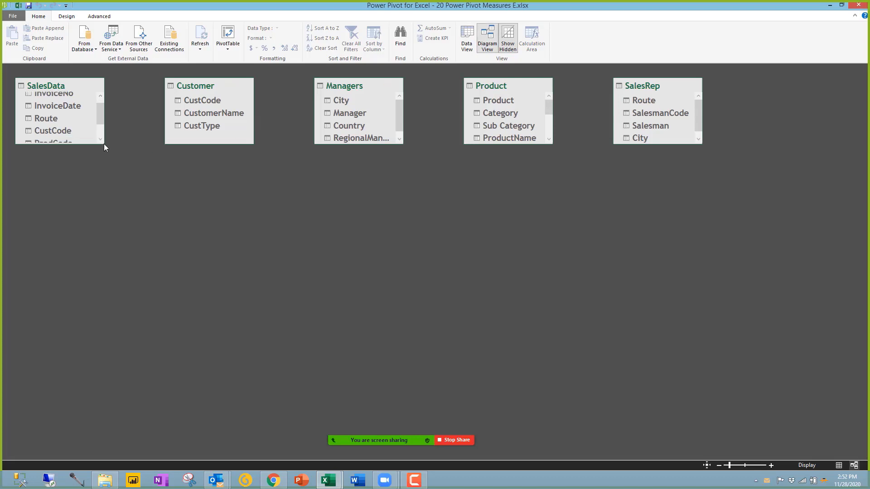
{"action": "left_click_drag", "start_coordinate": [104, 144], "coordinate": [119, 187]}
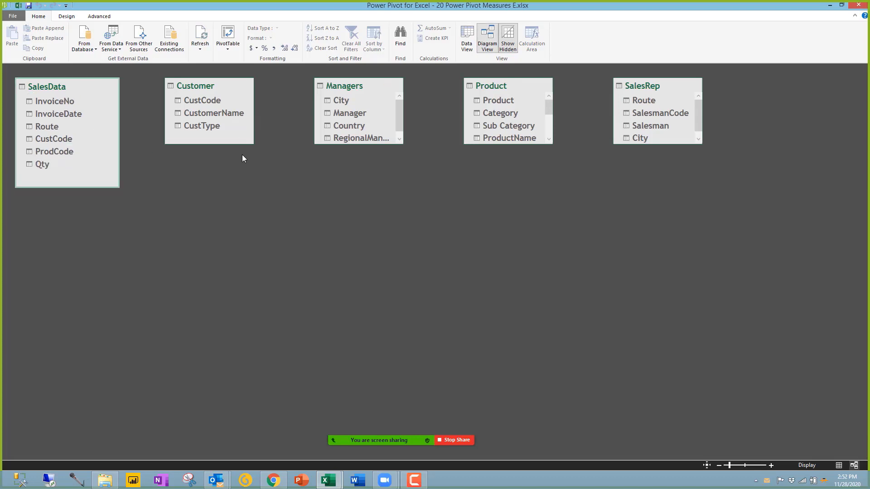
{"action": "mouse_move", "coordinate": [255, 144]}
{"action": "left_mouse_down"}
{"action": "mouse_move", "coordinate": [251, 155]}
{"action": "mouse_move", "coordinate": [258, 150]}
{"action": "left_mouse_up"}
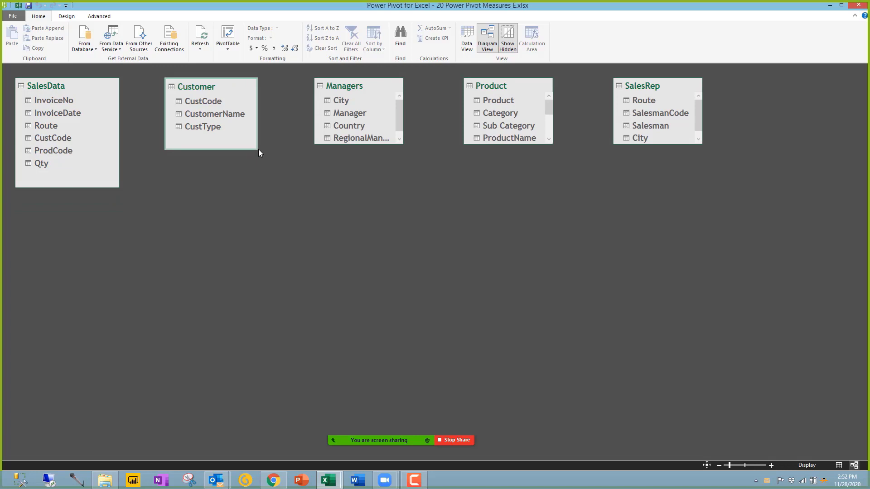
{"action": "left_click_drag", "start_coordinate": [401, 145], "coordinate": [429, 160]}
{"action": "left_click_drag", "start_coordinate": [550, 143], "coordinate": [581, 213]}
{"action": "left_click_drag", "start_coordinate": [699, 143], "coordinate": [723, 178]}
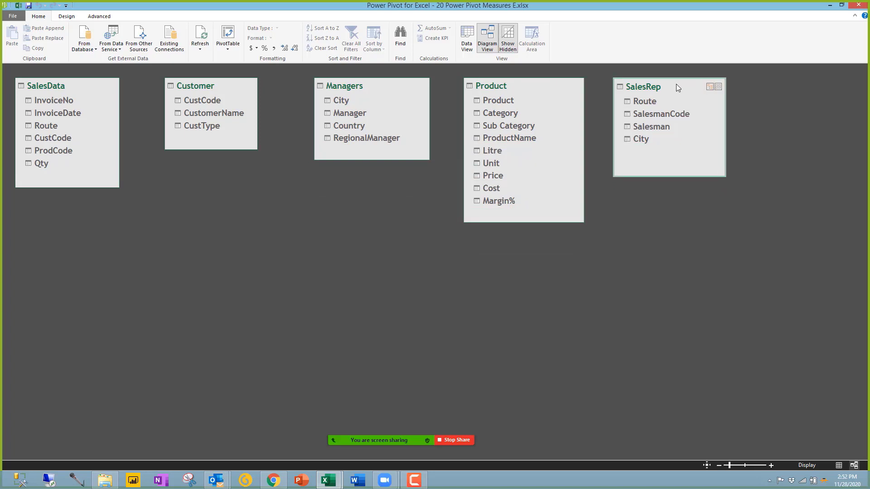
Step: Rearrange the boxes: SalesRep at top right, Managers and Product shifted left, SalesData below Managers
{"action": "mouse_move", "coordinate": [675, 84]}
{"action": "left_mouse_down"}
{"action": "mouse_move", "coordinate": [627, 165]}
{"action": "mouse_move", "coordinate": [250, 181]}
{"action": "mouse_move", "coordinate": [299, 186]}
{"action": "mouse_move", "coordinate": [333, 209]}
{"action": "mouse_move", "coordinate": [329, 227]}
{"action": "mouse_move", "coordinate": [675, 89]}
{"action": "left_mouse_up"}
{"action": "left_click_drag", "start_coordinate": [78, 96], "coordinate": [368, 240]}
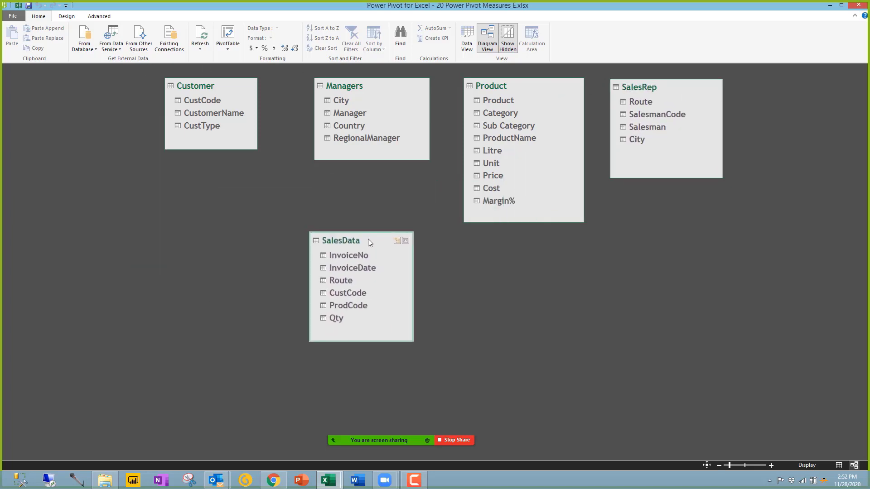
{"action": "left_click_drag", "start_coordinate": [222, 84], "coordinate": [127, 85]}
{"action": "left_click_drag", "start_coordinate": [343, 90], "coordinate": [239, 90]}
{"action": "mouse_move", "coordinate": [493, 82]}
{"action": "left_mouse_down"}
{"action": "mouse_move", "coordinate": [433, 84]}
{"action": "mouse_move", "coordinate": [479, 73]}
{"action": "left_mouse_up"}
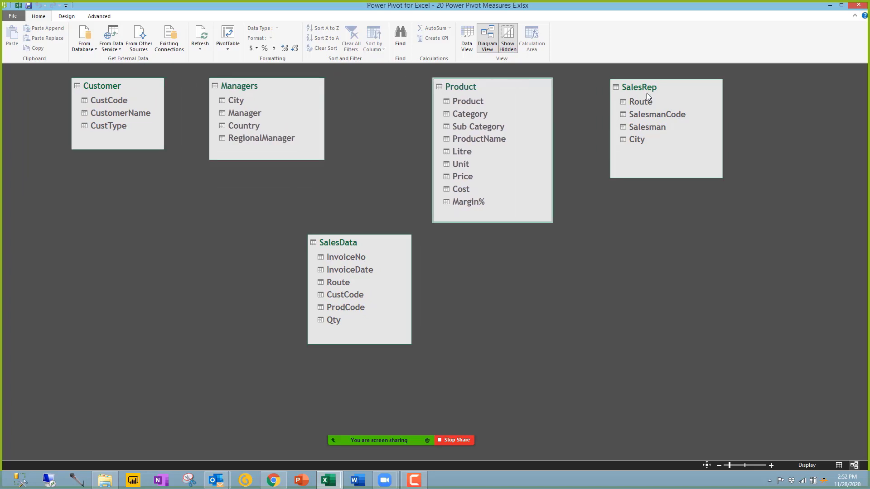
{"action": "left_click_drag", "start_coordinate": [657, 87], "coordinate": [646, 86]}
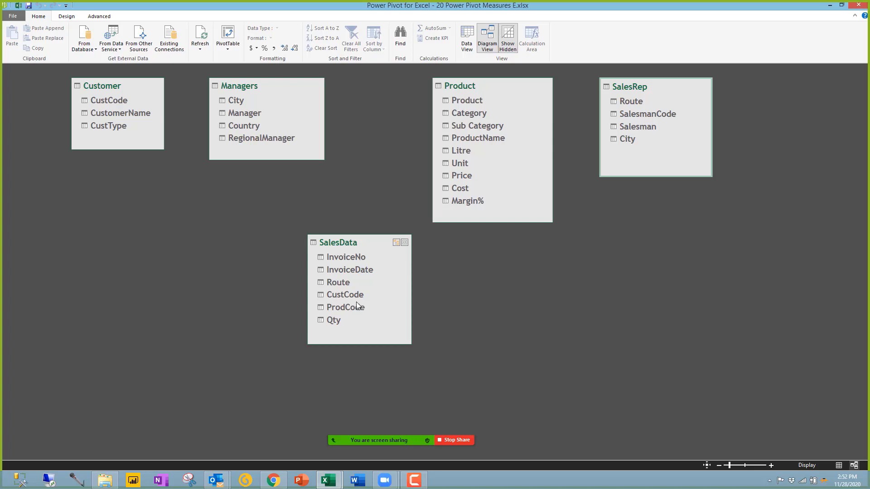
Step: Try linking SalesData Route to SalesRep Route, cancel it, move SalesData lower, and return to Data View
{"action": "left_click", "coordinate": [331, 282]}
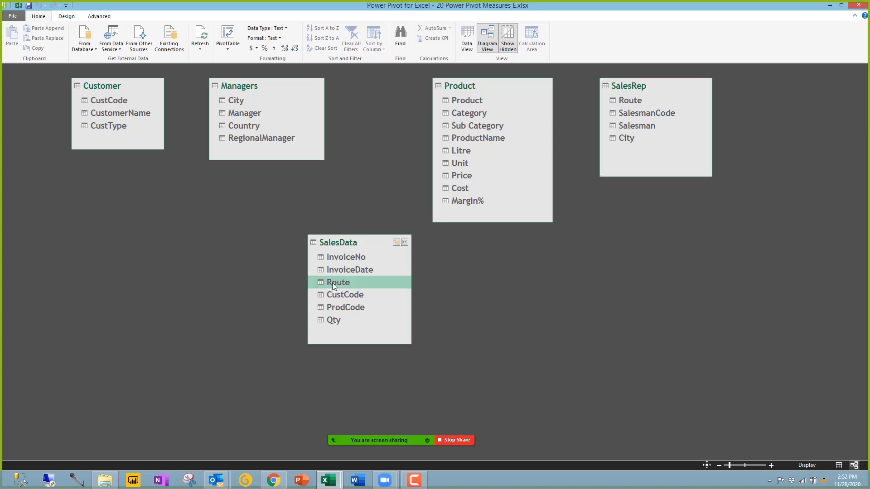
{"action": "left_click_drag", "start_coordinate": [332, 283], "coordinate": [289, 226]}
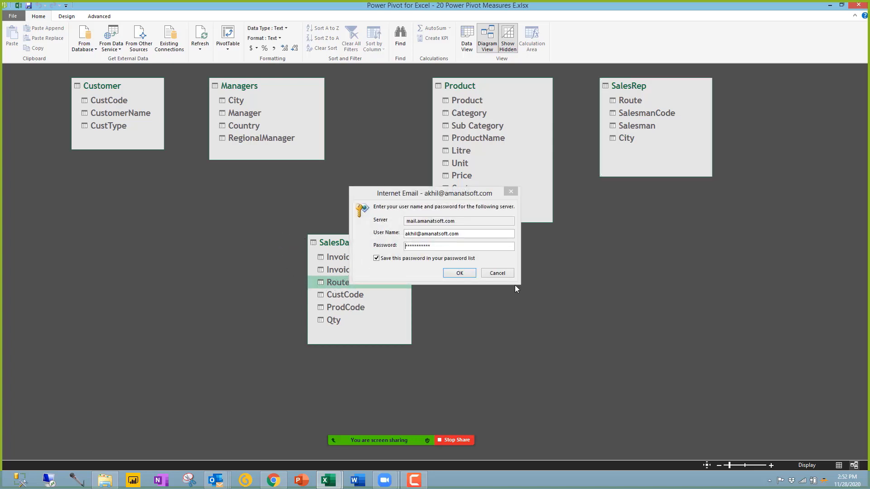
{"action": "left_click", "coordinate": [500, 272]}
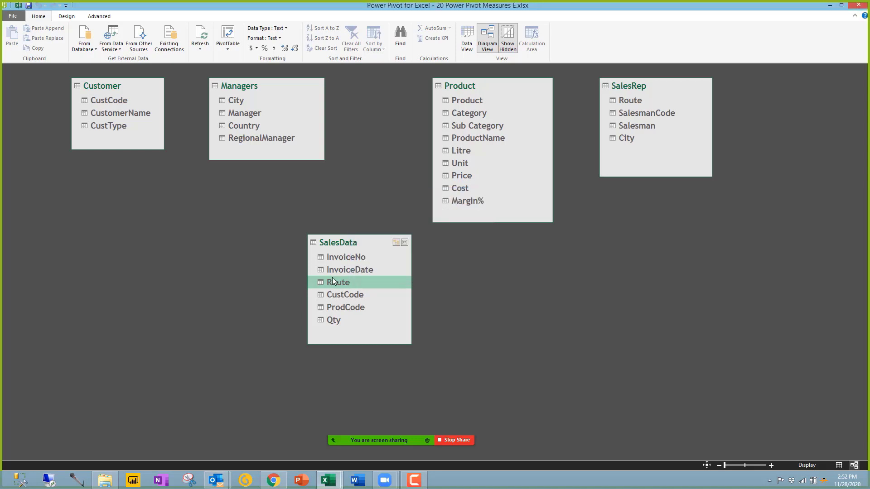
{"action": "left_click_drag", "start_coordinate": [332, 283], "coordinate": [632, 101]}
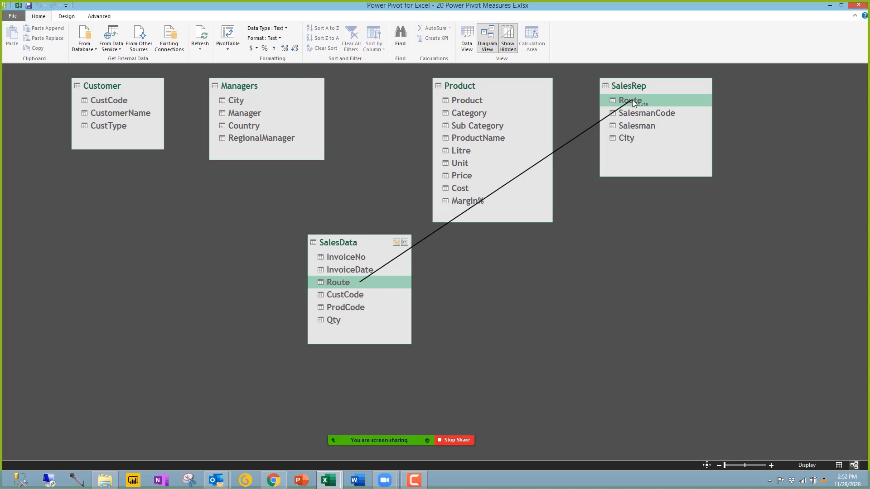
{"action": "left_click_drag", "start_coordinate": [632, 100], "coordinate": [405, 283]}
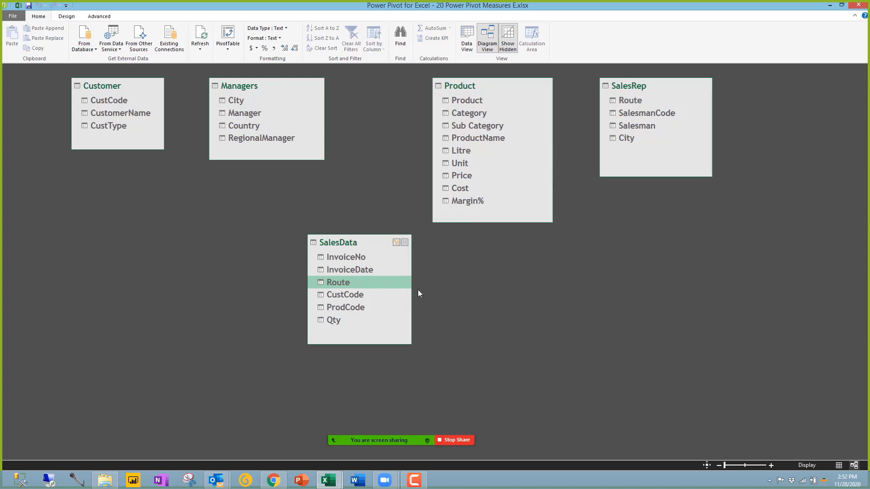
{"action": "left_click_drag", "start_coordinate": [361, 244], "coordinate": [404, 276]}
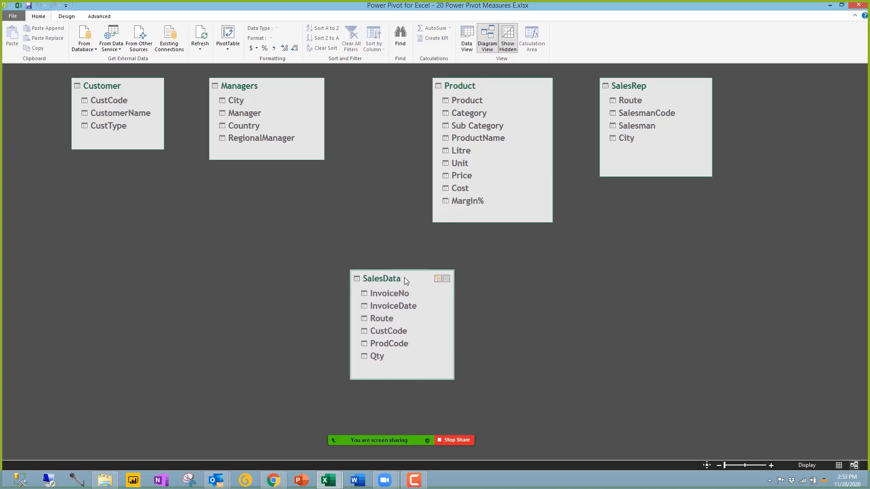
{"action": "left_click_drag", "start_coordinate": [514, 220], "coordinate": [513, 216]}
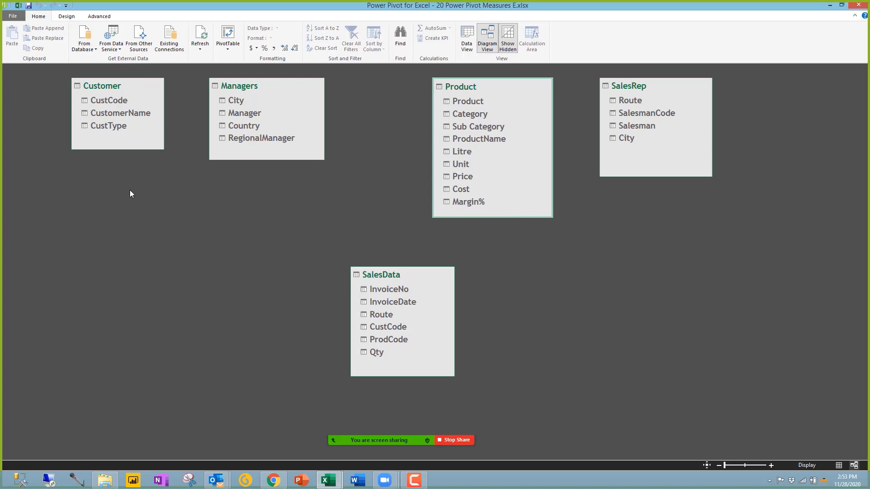
{"action": "left_click", "coordinate": [466, 40]}
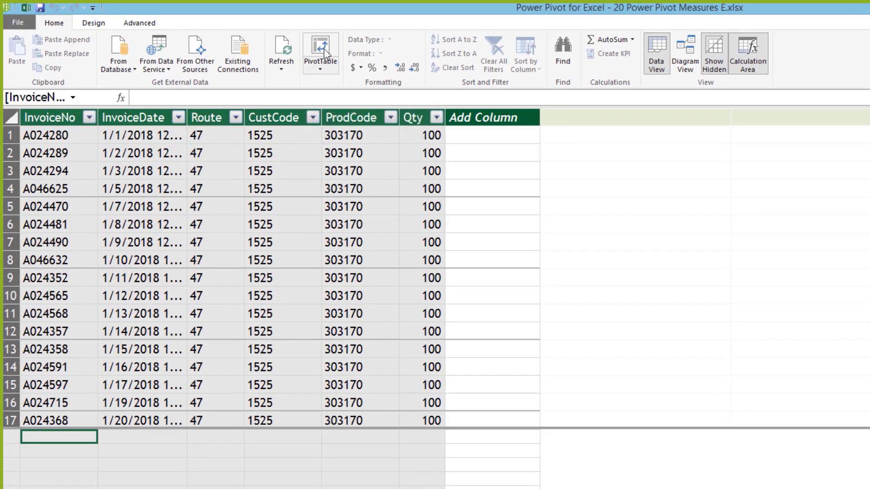
Step: From Power Pivot, insert a PivotTable on a New Worksheet, giving empty PivotTable1 on Sheet1
{"action": "left_click", "coordinate": [322, 51]}
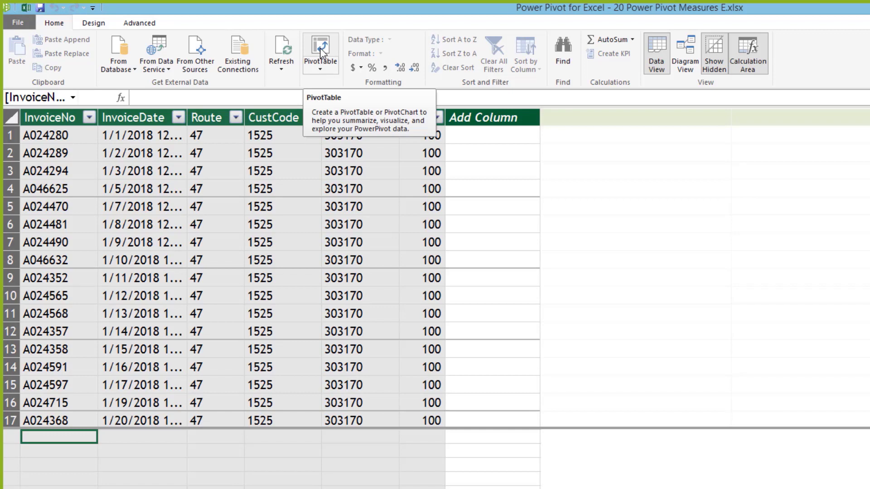
{"action": "left_click", "coordinate": [321, 52]}
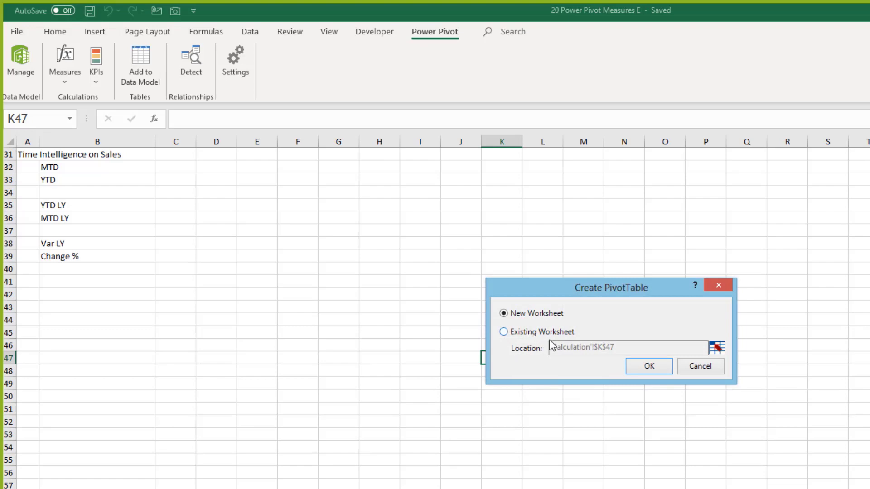
{"action": "left_click", "coordinate": [648, 369]}
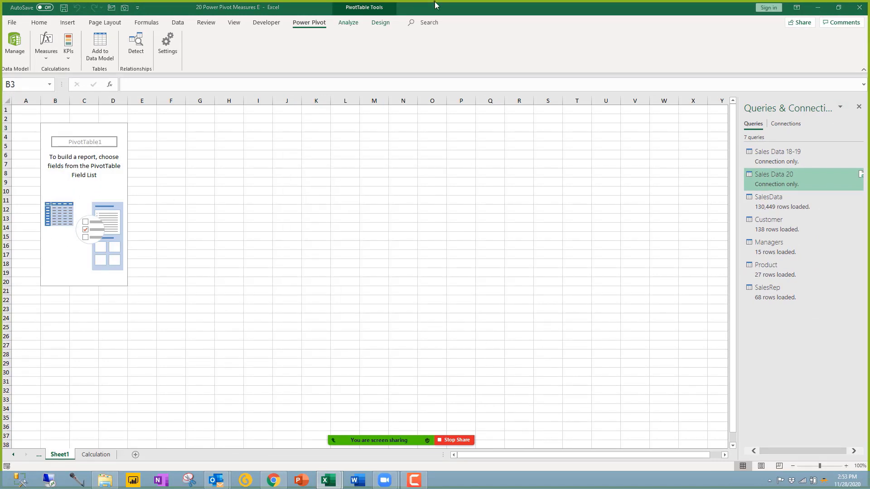
Step: Close the Queries & Connections list, then dock, lengthen and float the PivotTable field list
{"action": "left_click", "coordinate": [858, 107]}
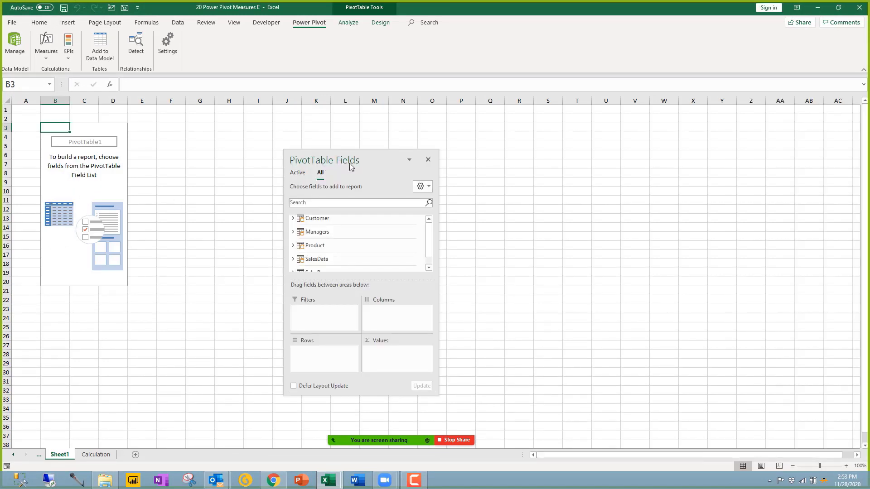
{"action": "left_click_drag", "start_coordinate": [322, 166], "coordinate": [741, 123]}
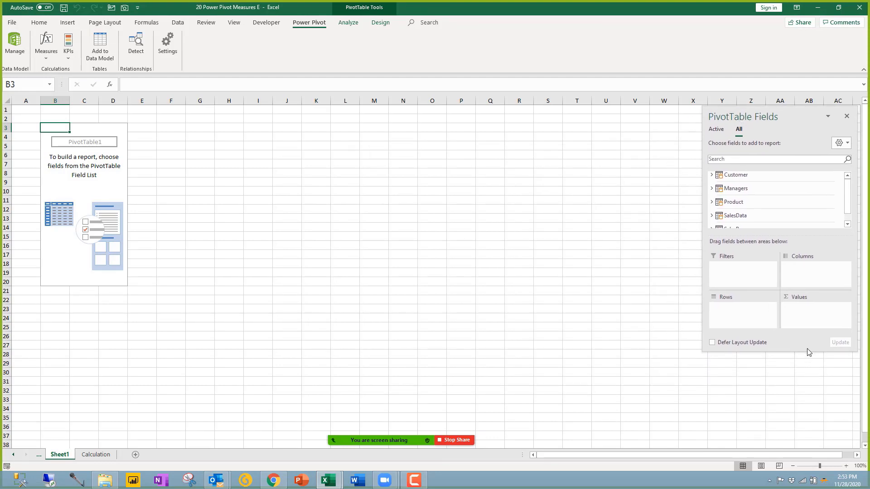
{"action": "left_click_drag", "start_coordinate": [803, 354], "coordinate": [817, 456]}
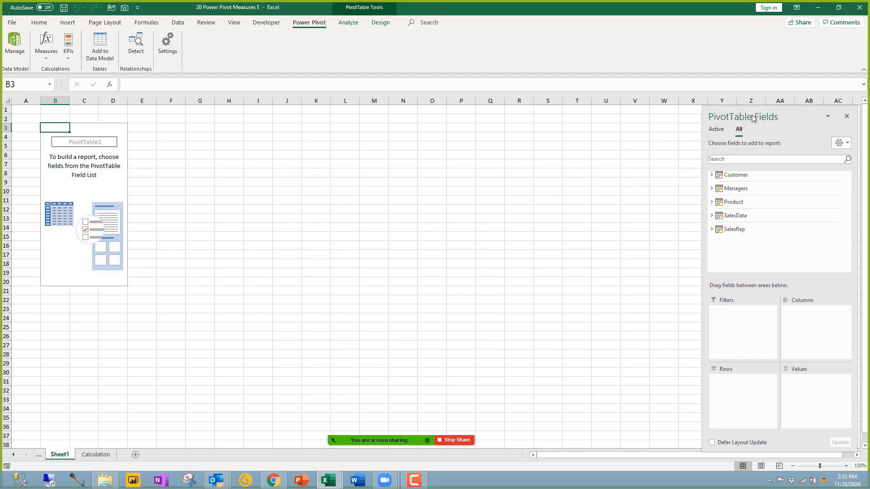
{"action": "left_click_drag", "start_coordinate": [752, 118], "coordinate": [240, 103]}
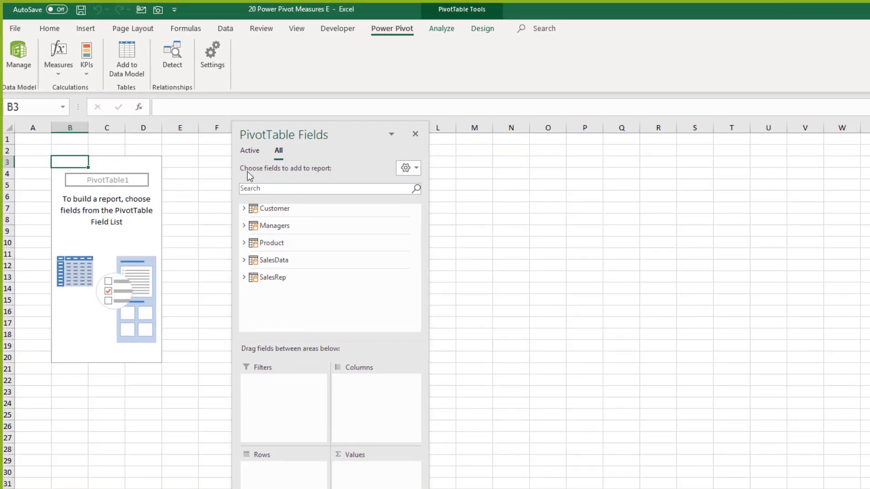
Step: Expand the Customer, Managers, Product, SalesData and SalesRep tables in the field list
{"action": "left_click", "coordinate": [244, 208]}
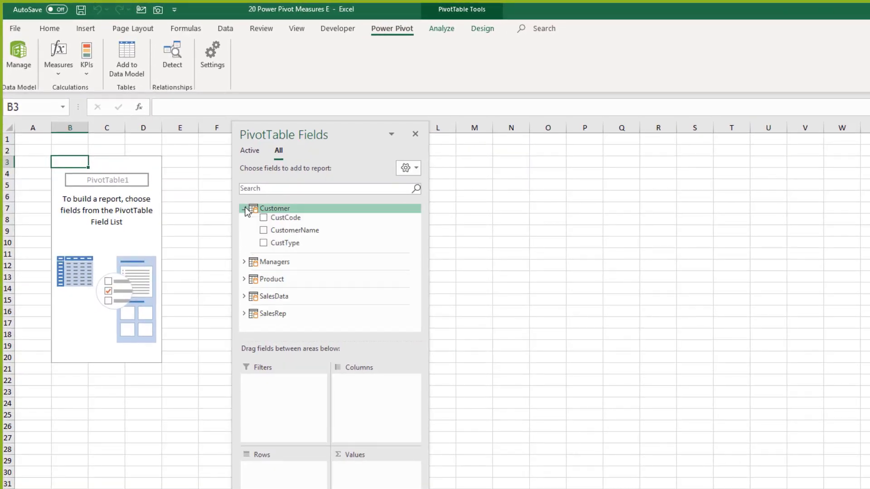
{"action": "left_click", "coordinate": [244, 262]}
{"action": "scroll", "coordinate": [261, 316], "scroll_direction": "down", "scroll_amount": 2}
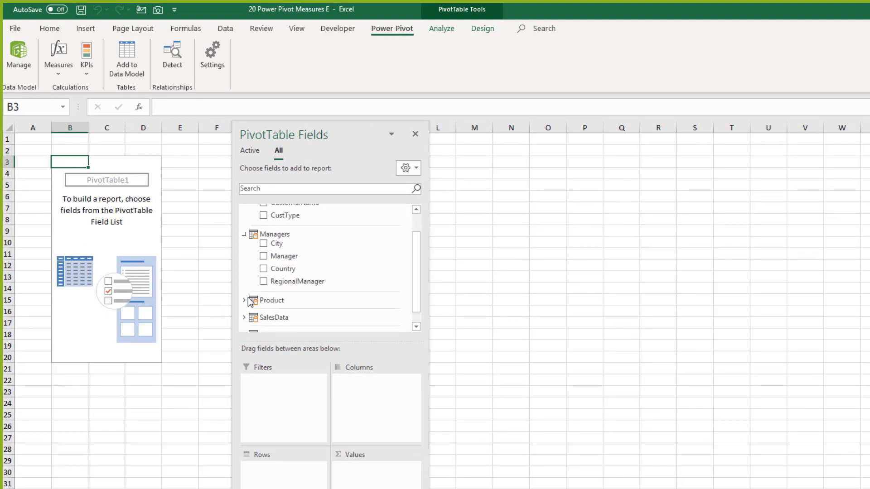
{"action": "left_click", "coordinate": [244, 299]}
{"action": "scroll", "coordinate": [257, 298], "scroll_direction": "down", "scroll_amount": 2}
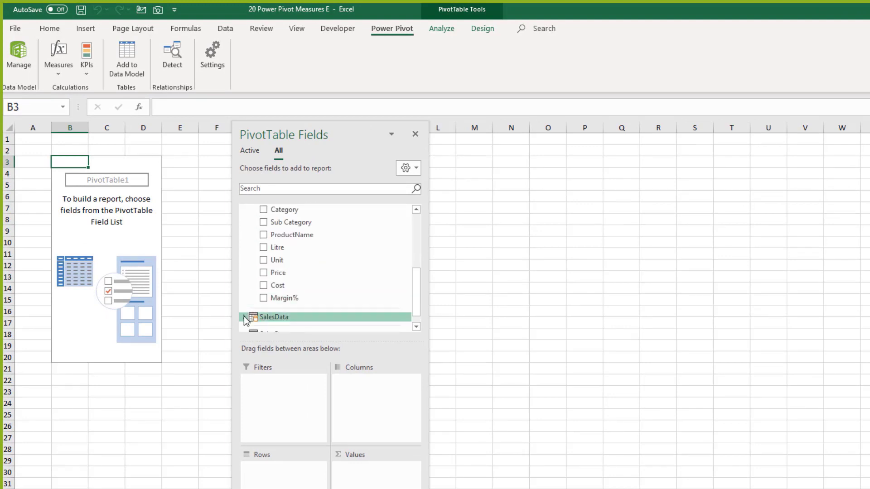
{"action": "left_click", "coordinate": [244, 315]}
{"action": "left_click", "coordinate": [244, 319]}
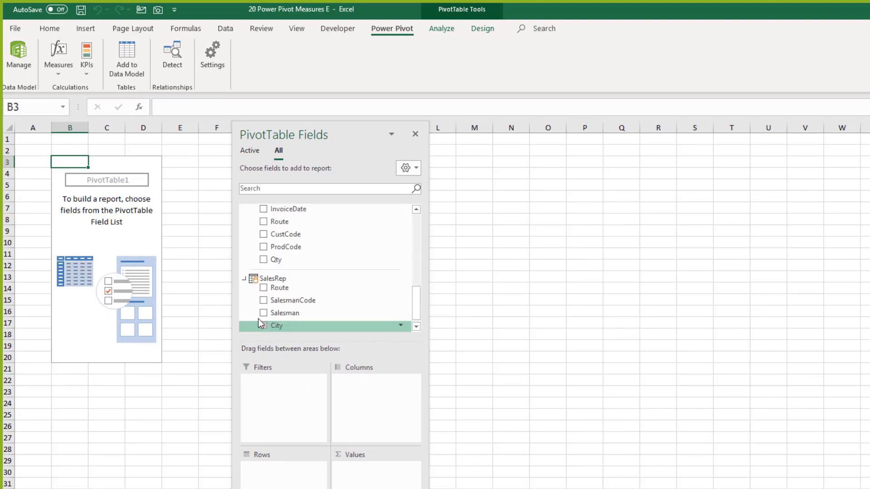
{"action": "scroll", "coordinate": [262, 301], "scroll_direction": "up", "scroll_amount": 2}
{"action": "scroll", "coordinate": [264, 299], "scroll_direction": "up", "scroll_amount": 6}
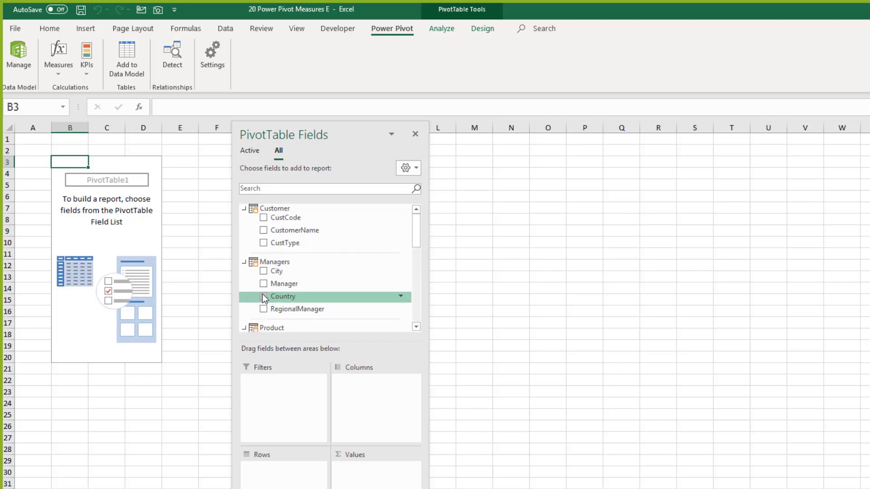
{"action": "scroll", "coordinate": [265, 298], "scroll_direction": "down", "scroll_amount": 2}
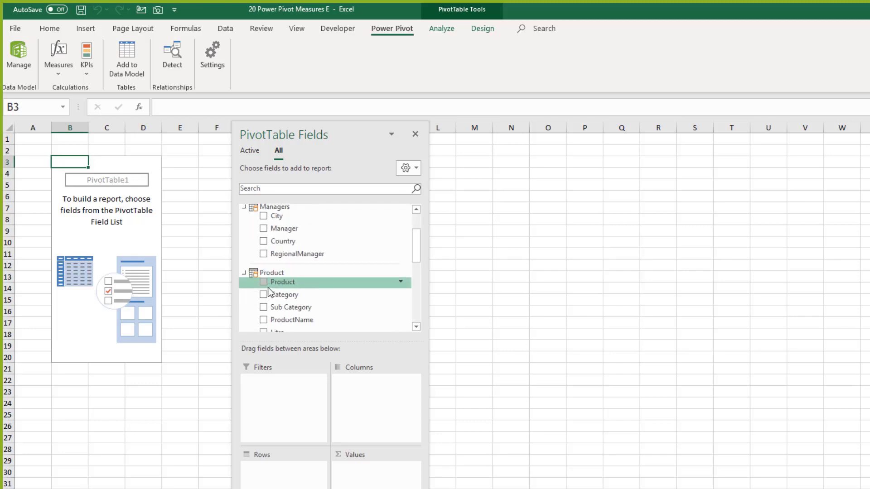
{"action": "scroll", "coordinate": [267, 286], "scroll_direction": "up", "scroll_amount": 2}
{"action": "scroll", "coordinate": [265, 282], "scroll_direction": "down", "scroll_amount": 4}
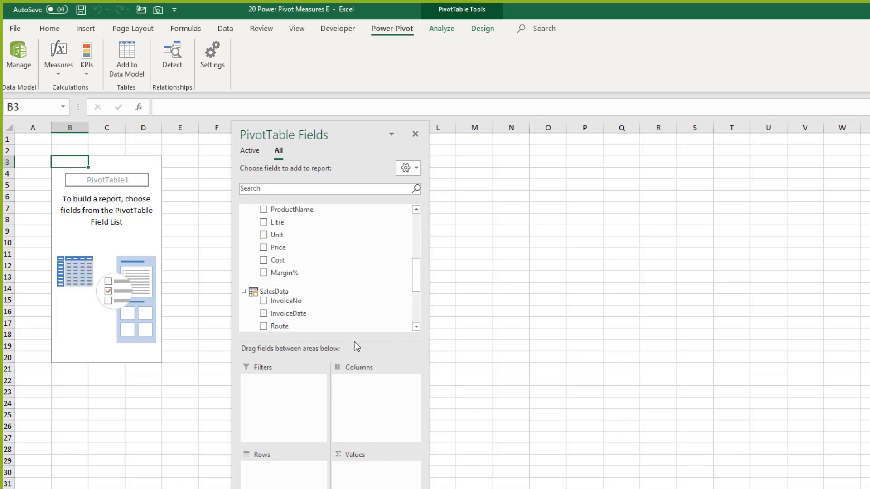
Step: Lengthen the field list to reveal the SalesRep fields and move it to the right side
{"action": "left_click_drag", "start_coordinate": [355, 341], "coordinate": [387, 471]}
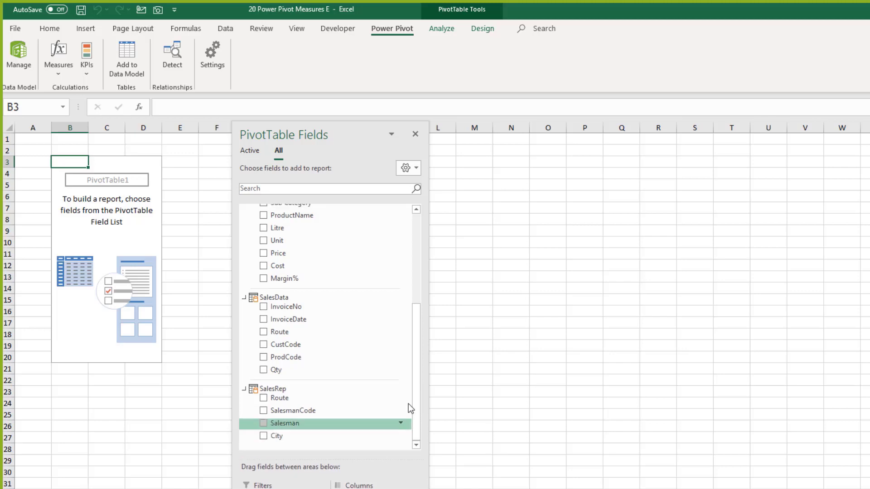
{"action": "scroll", "coordinate": [420, 381], "scroll_direction": "up", "scroll_amount": 5}
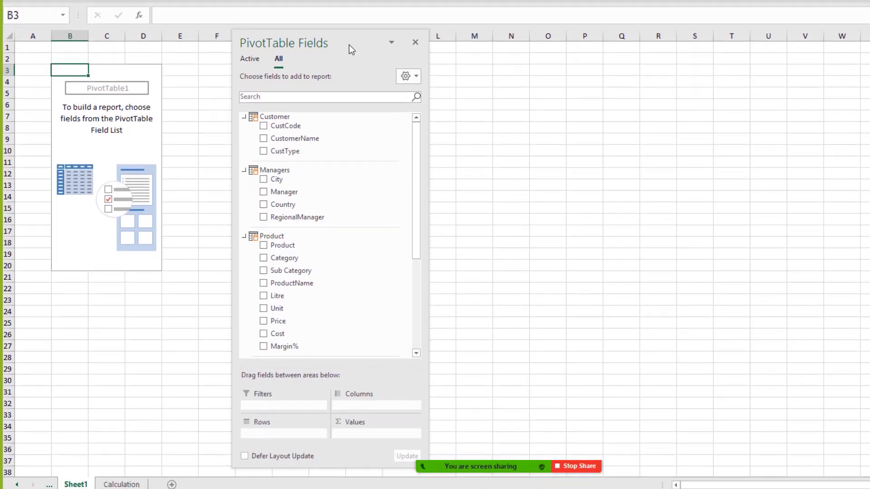
{"action": "left_click_drag", "start_coordinate": [349, 44], "coordinate": [664, 2]}
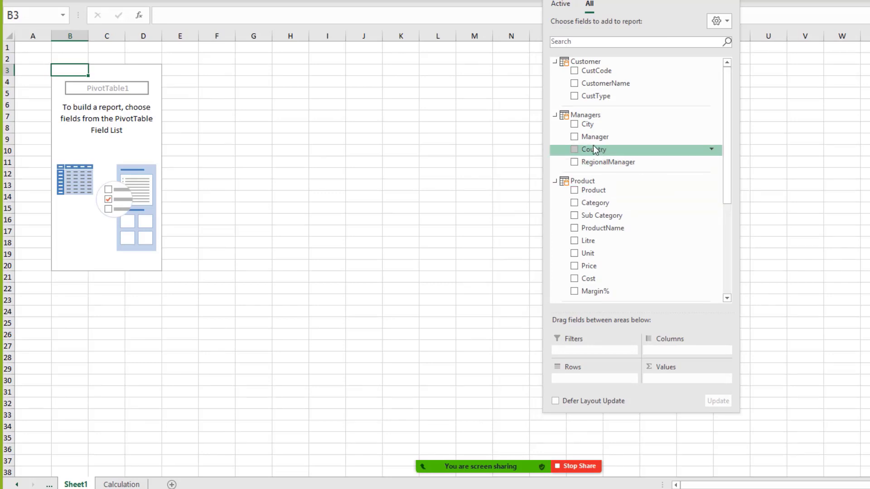
Step: Enlarge the layout areas, collapse Product, Managers and Customer fields, and add Qty to Values
{"action": "left_click_drag", "start_coordinate": [597, 212], "coordinate": [595, 378]}
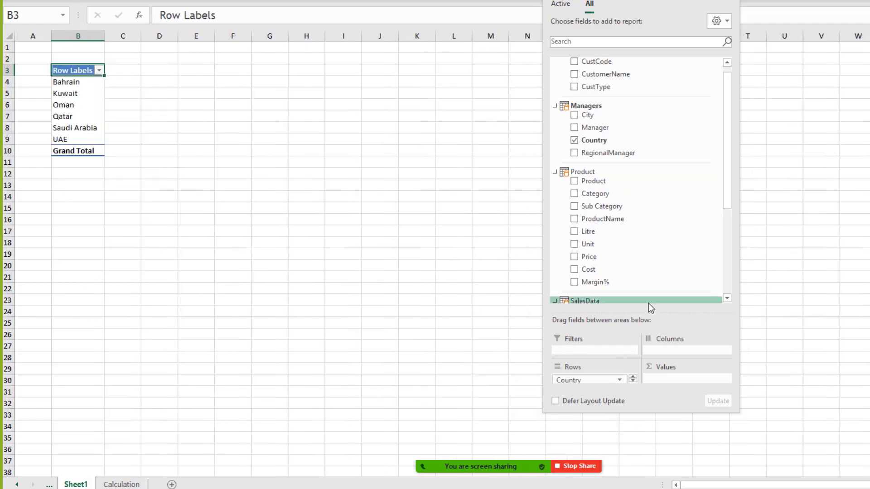
{"action": "left_click_drag", "start_coordinate": [647, 313], "coordinate": [637, 245]}
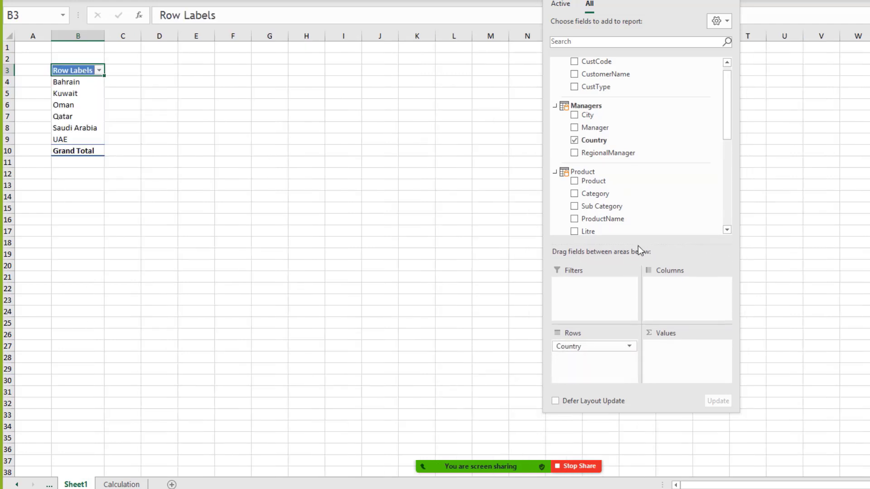
{"action": "left_click", "coordinate": [555, 172]}
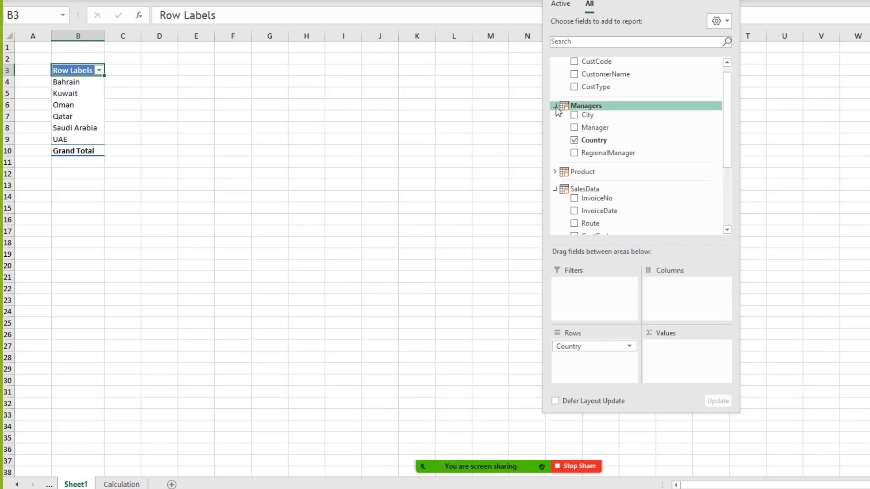
{"action": "left_click", "coordinate": [554, 106]}
{"action": "left_click", "coordinate": [555, 61]}
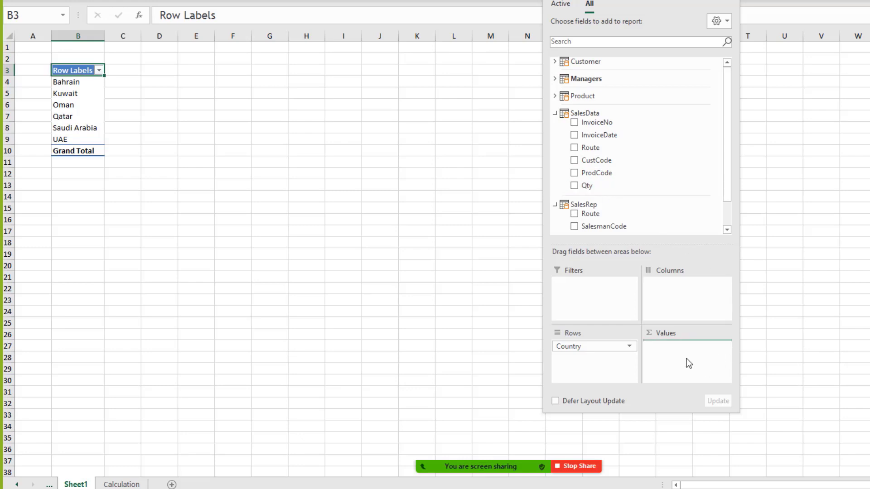
{"action": "left_click_drag", "start_coordinate": [688, 363], "coordinate": [689, 364]}
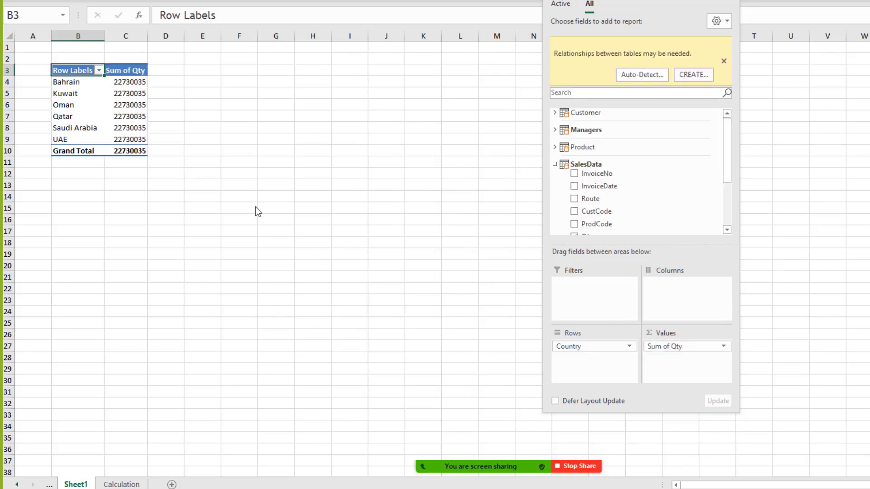
Step: Inspect the countries' identical 22730035 Sum of Qty values, widen column C, and close the field list
{"action": "left_click_drag", "start_coordinate": [126, 86], "coordinate": [135, 154]}
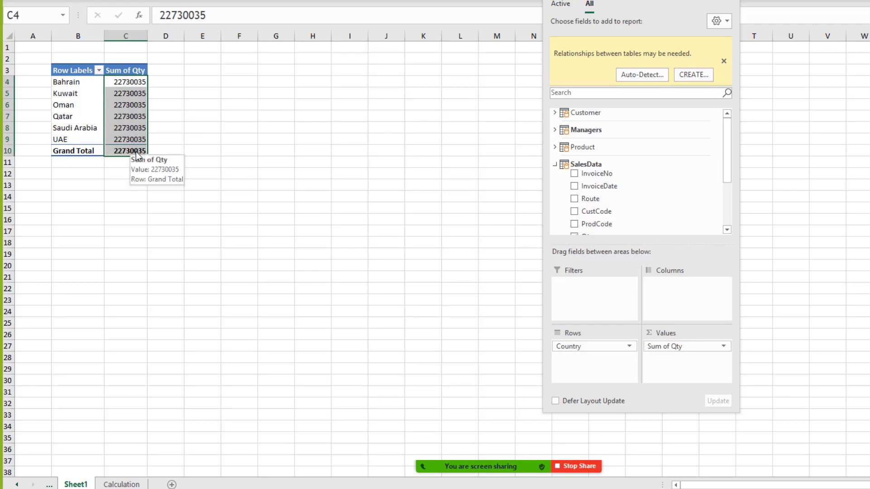
{"action": "right_click", "coordinate": [600, 186]}
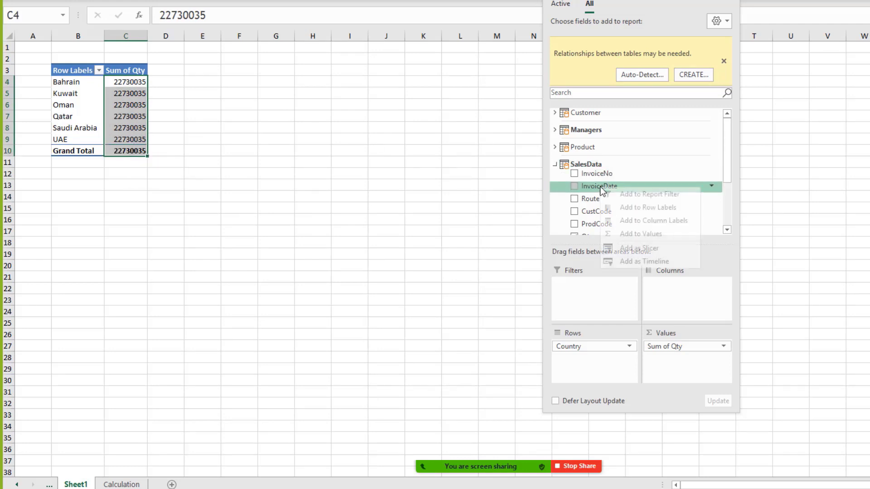
{"action": "left_click", "coordinate": [575, 262]}
{"action": "left_click", "coordinate": [167, 200]}
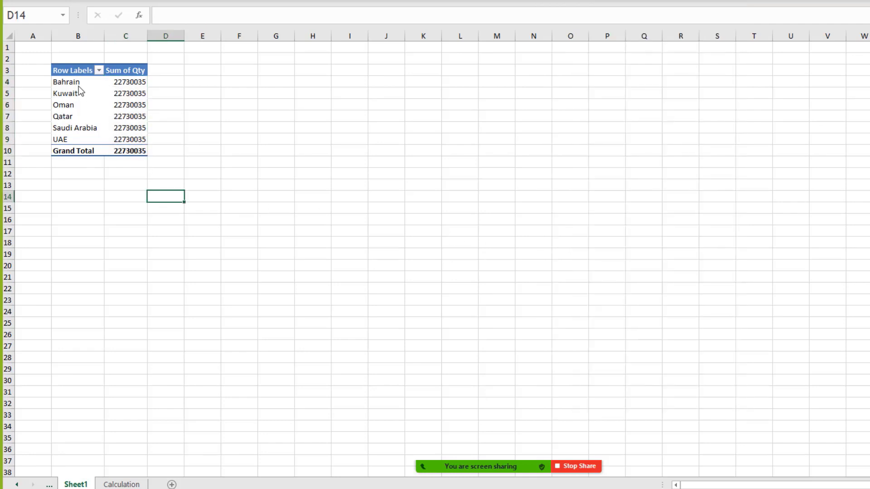
{"action": "left_click_drag", "start_coordinate": [78, 83], "coordinate": [90, 141]}
{"action": "left_click_drag", "start_coordinate": [134, 84], "coordinate": [141, 147]}
{"action": "left_click_drag", "start_coordinate": [151, 37], "coordinate": [164, 45]}
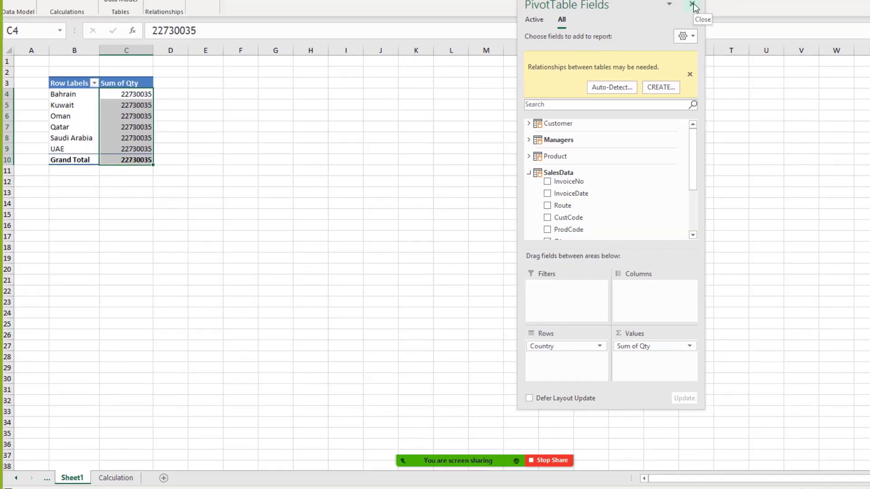
{"action": "left_click", "coordinate": [692, 7]}
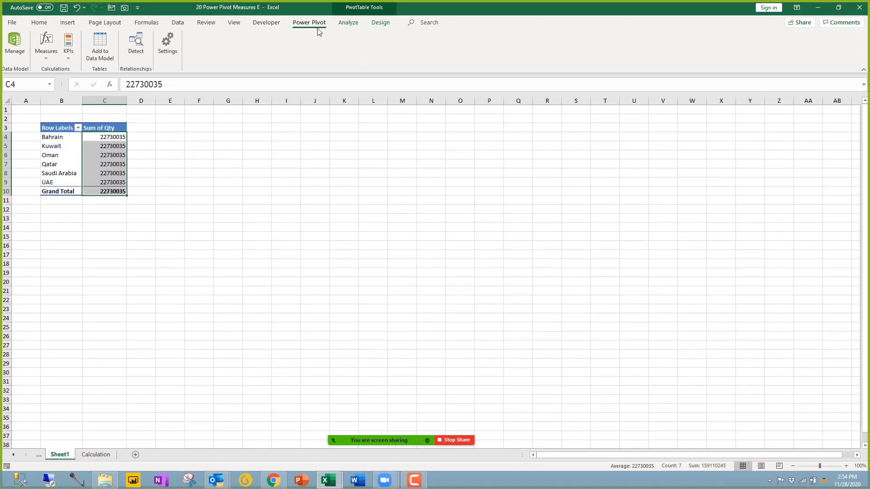
Step: Reopen Power Pivot in Diagram View and drag SalesData's Route onto SalesRep's Route
{"action": "left_click", "coordinate": [26, 47]}
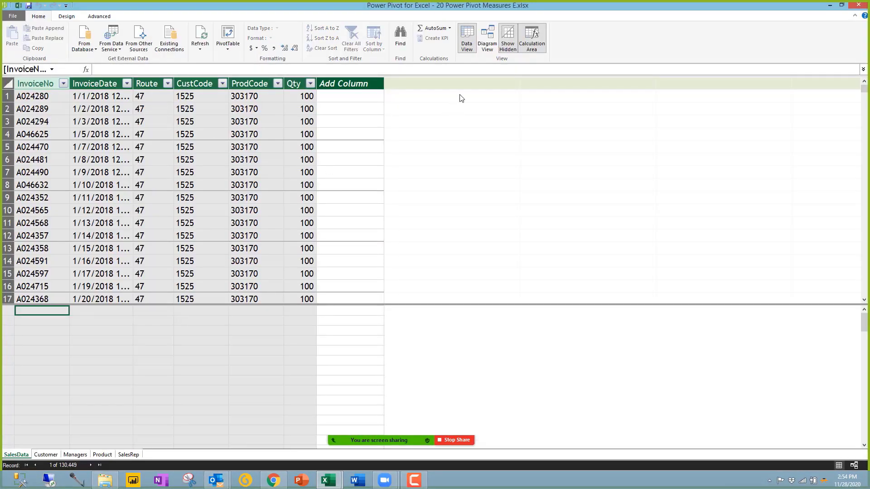
{"action": "left_click", "coordinate": [486, 44]}
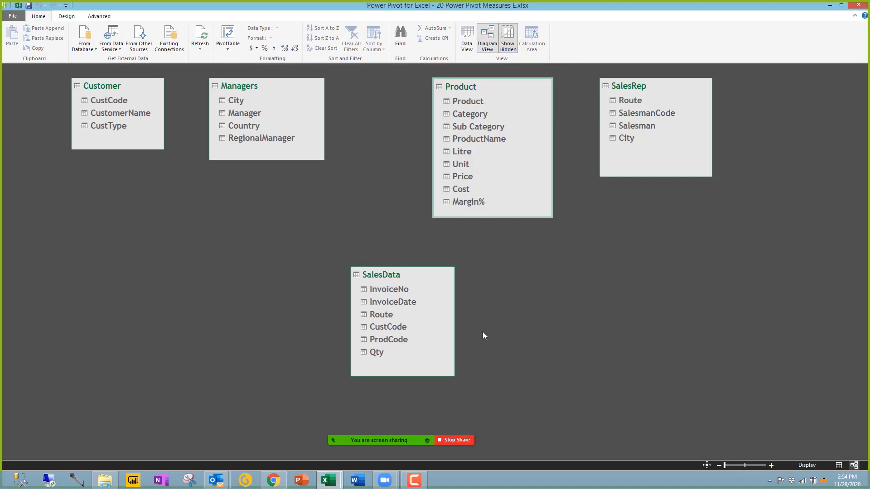
{"action": "left_click", "coordinate": [380, 352]}
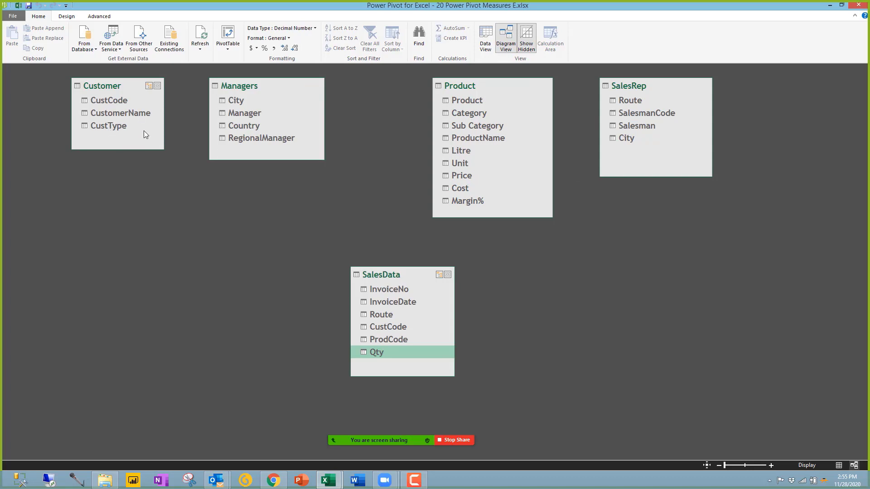
{"action": "left_click", "coordinate": [247, 127]}
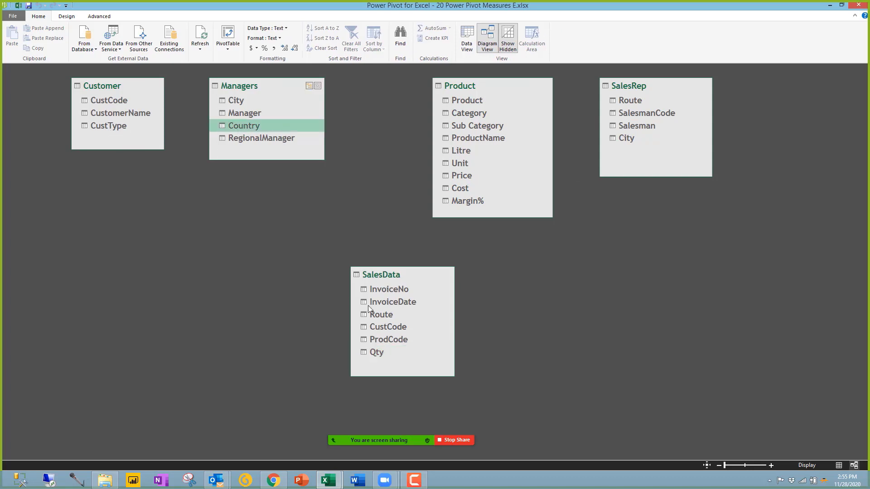
{"action": "left_click", "coordinate": [381, 276]}
{"action": "left_click", "coordinate": [374, 353]}
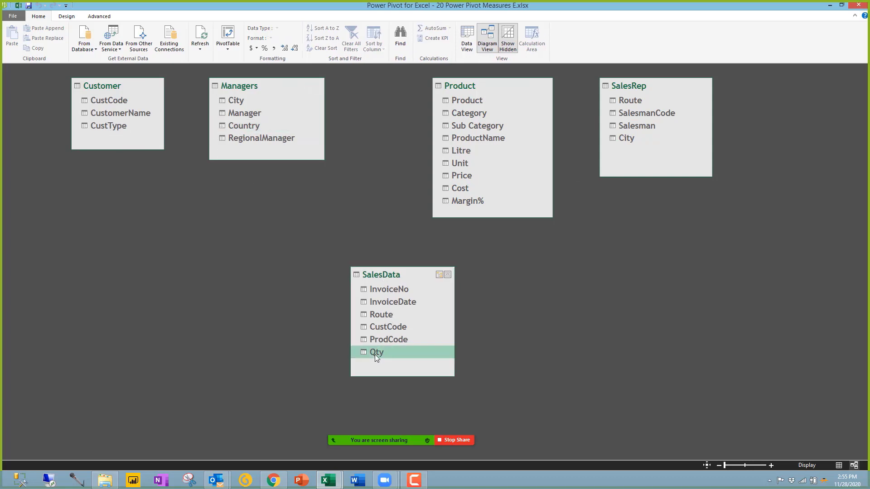
{"action": "left_click", "coordinate": [245, 127]}
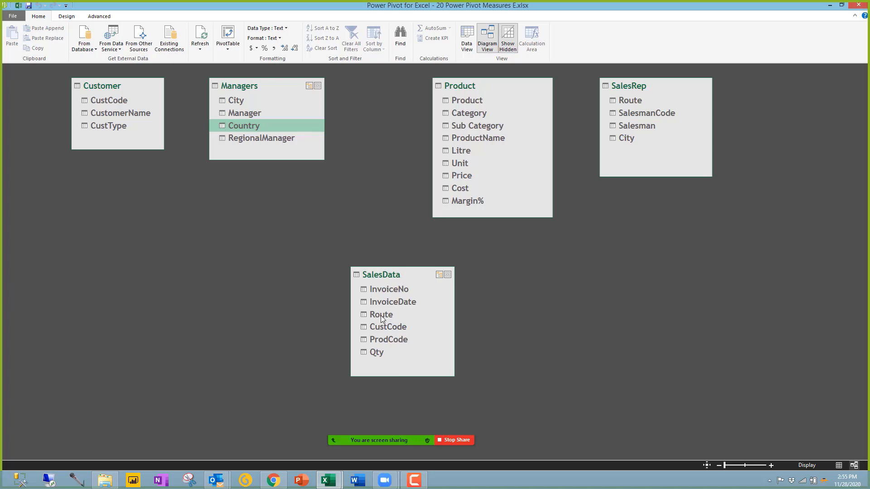
{"action": "left_click_drag", "start_coordinate": [380, 315], "coordinate": [633, 99]}
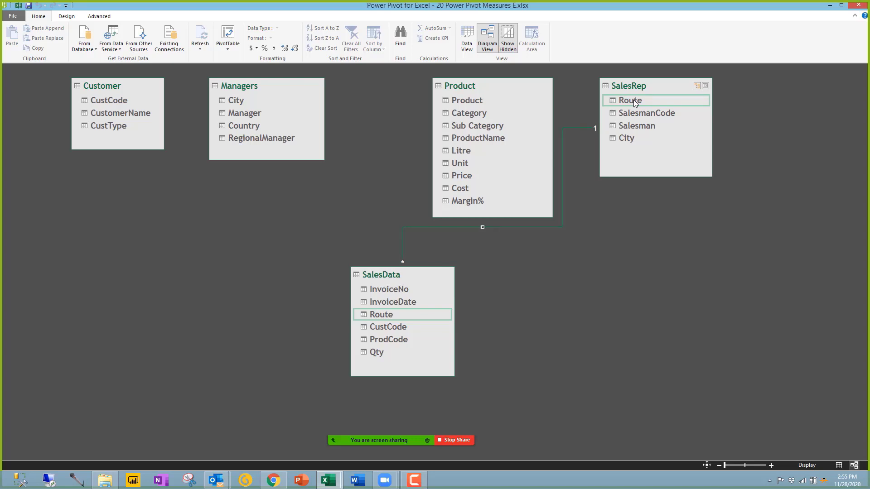
Step: Rearrange the SalesRep, Managers and Product tables, then relate SalesRep City to Managers City
{"action": "left_click_drag", "start_coordinate": [634, 86], "coordinate": [650, 95]}
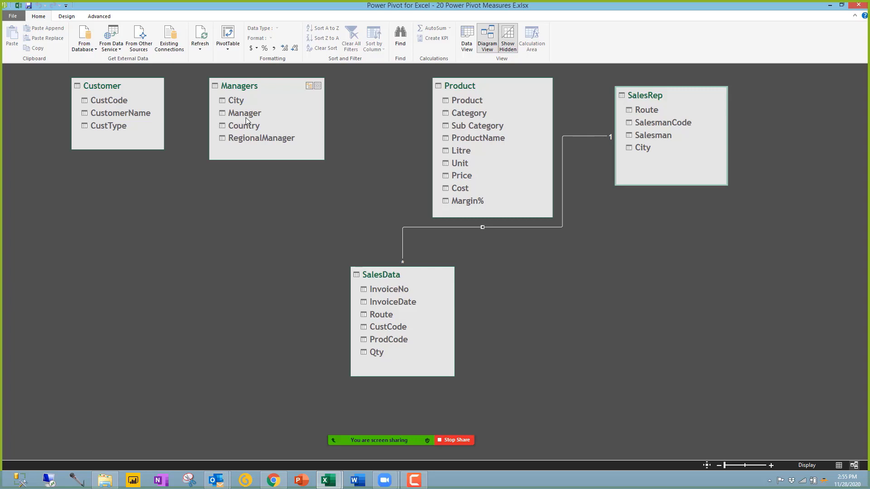
{"action": "left_click", "coordinate": [642, 147]}
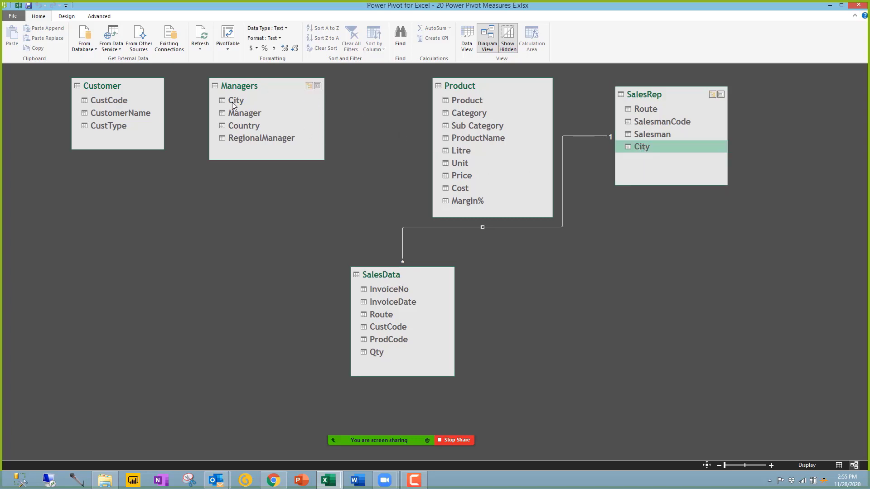
{"action": "left_click_drag", "start_coordinate": [244, 90], "coordinate": [673, 229]}
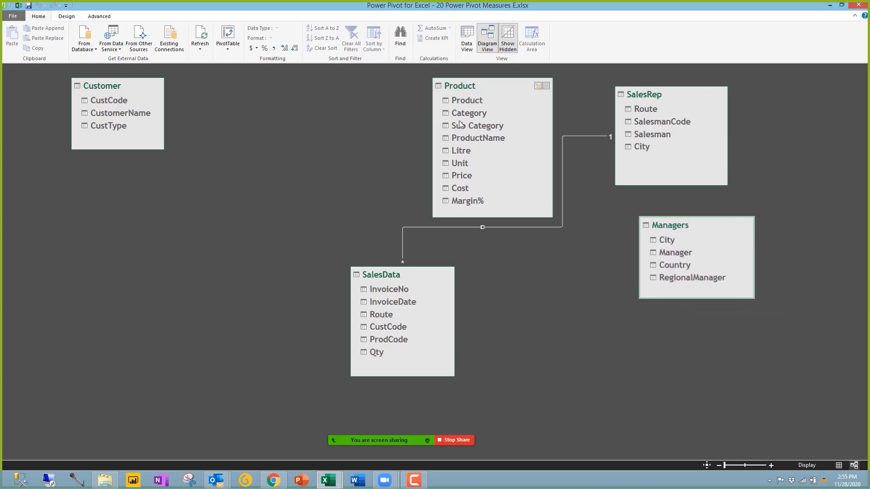
{"action": "left_click_drag", "start_coordinate": [432, 77], "coordinate": [215, 78]}
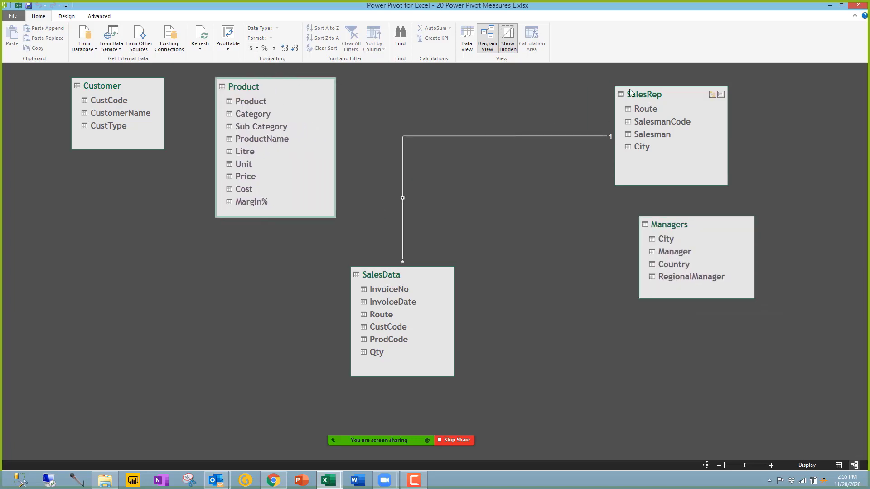
{"action": "left_click_drag", "start_coordinate": [646, 91], "coordinate": [519, 84]}
{"action": "left_click_drag", "start_coordinate": [697, 226], "coordinate": [687, 96]}
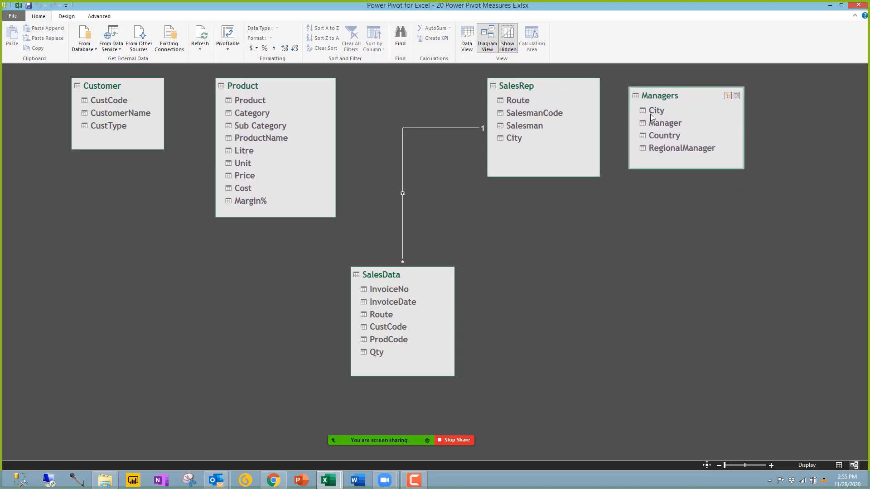
{"action": "left_click", "coordinate": [519, 136]}
{"action": "left_click_drag", "start_coordinate": [633, 116], "coordinate": [654, 115]}
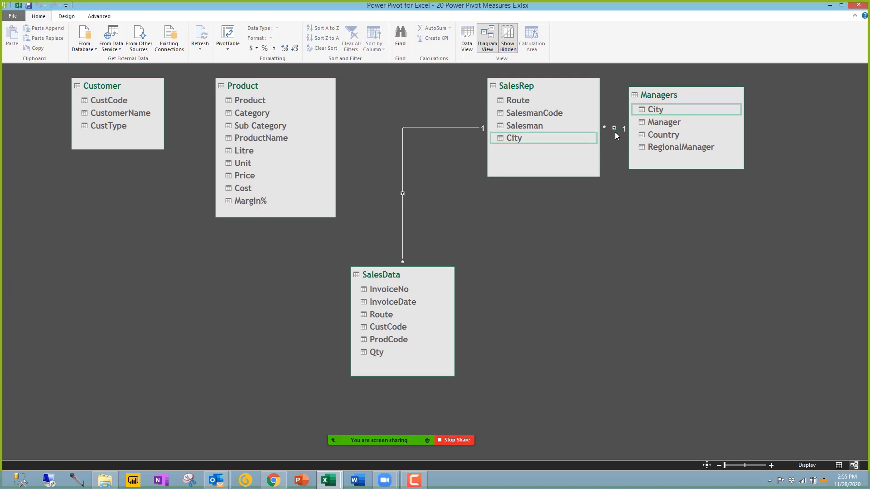
Step: Hide Power Pivot and widen column C to fit the refreshed Sum of Qty values
{"action": "left_click", "coordinate": [831, 8]}
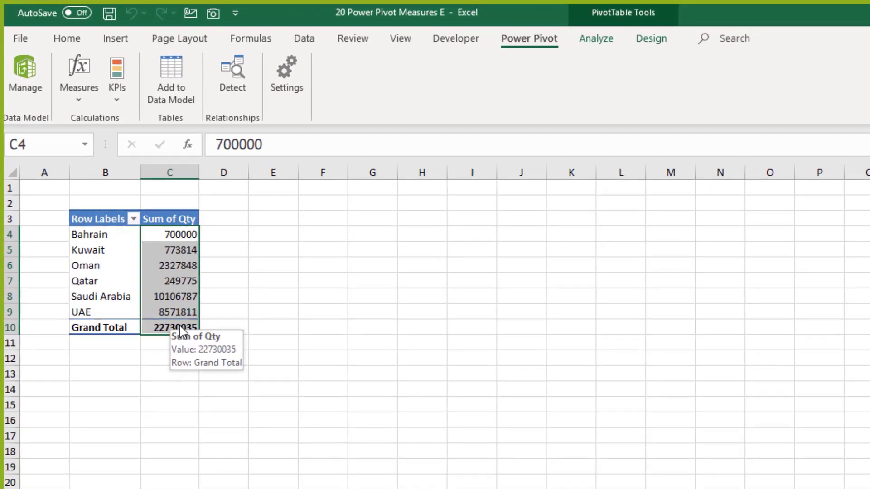
{"action": "left_click_drag", "start_coordinate": [198, 173], "coordinate": [227, 178]}
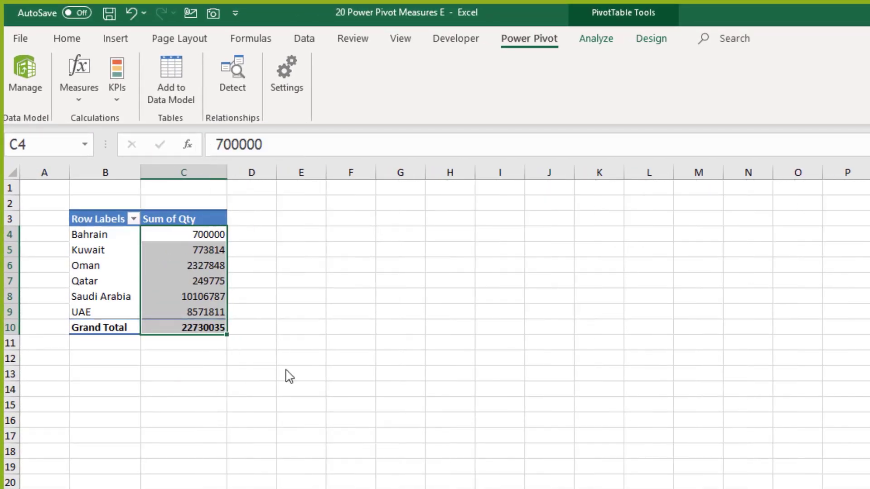
{"action": "scroll", "coordinate": [274, 454], "scroll_direction": "up", "scroll_amount": 6, "text": "ctrl"}
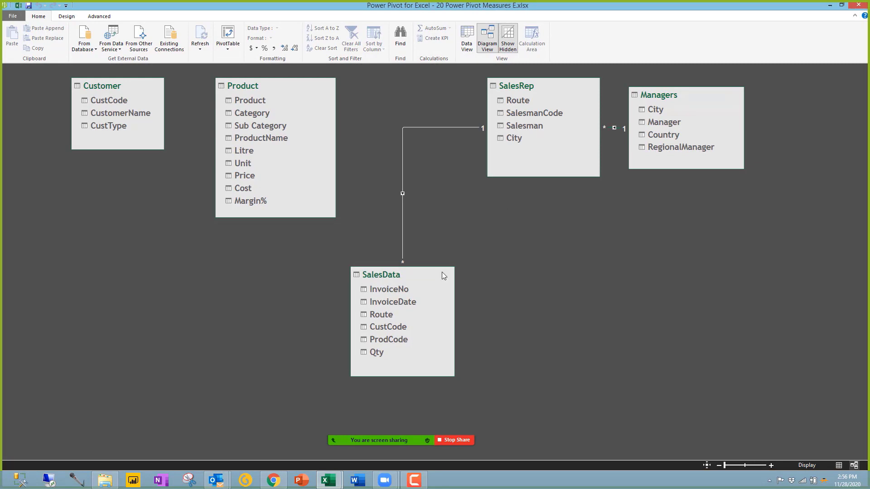
Step: Relate SalesData to Customer on CustCode and Product on ProdCode, then move SalesData lower left
{"action": "left_click", "coordinate": [593, 153]}
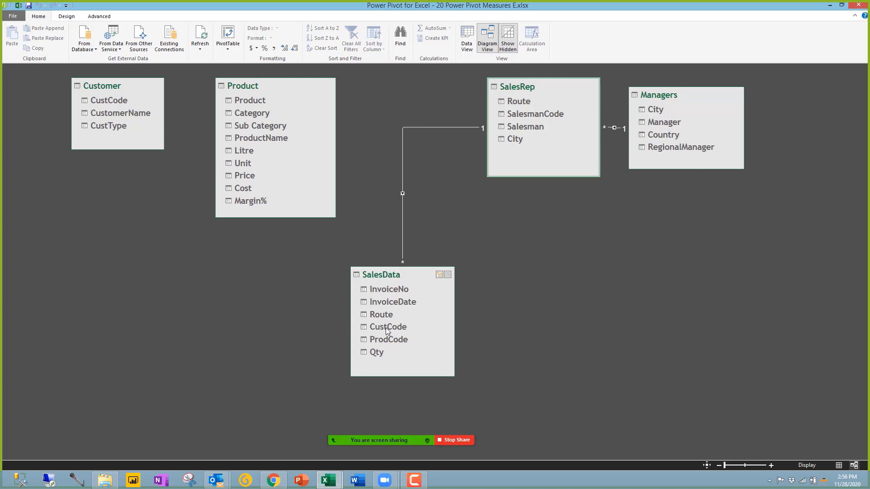
{"action": "left_click_drag", "start_coordinate": [386, 329], "coordinate": [81, 196]}
{"action": "left_click_drag", "start_coordinate": [391, 339], "coordinate": [259, 104]}
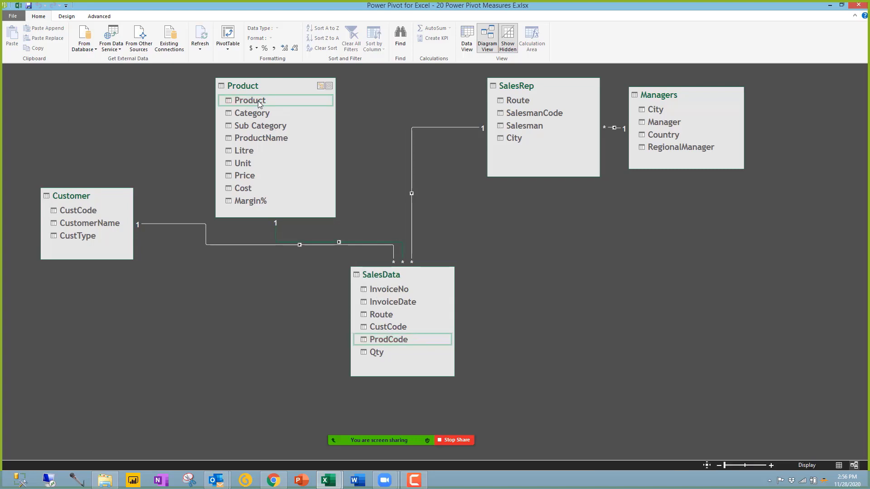
{"action": "left_click_drag", "start_coordinate": [397, 274], "coordinate": [313, 316]}
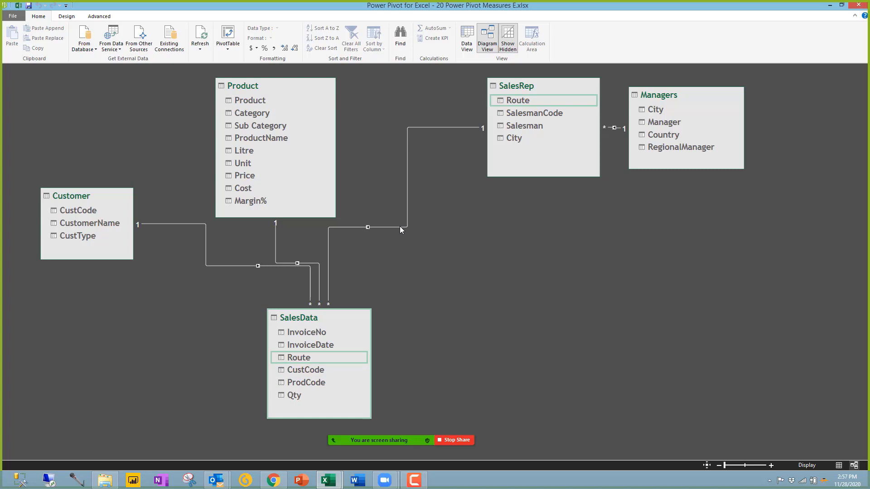
Step: Shift the SalesRep table slightly left and select the SalesData–SalesRep Route relationship
{"action": "right_click", "coordinate": [618, 129]}
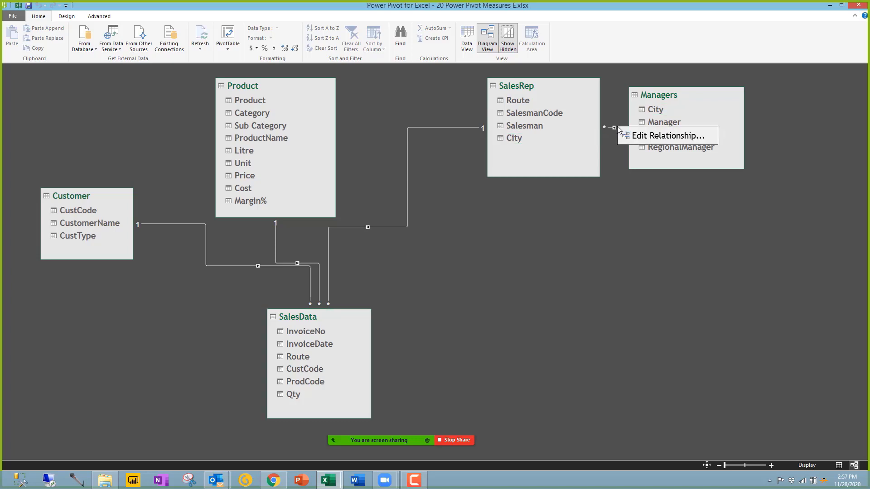
{"action": "left_click", "coordinate": [553, 83]}
{"action": "left_click_drag", "start_coordinate": [549, 84], "coordinate": [528, 88]}
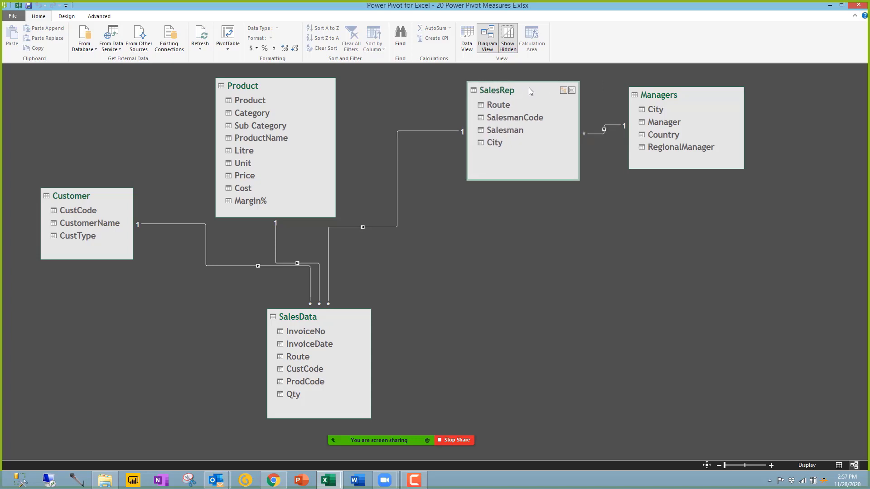
{"action": "left_click", "coordinate": [394, 226]}
Step: In Data View, widen the Product table's Product column to its full heading, then return to Diagram View
{"action": "left_click", "coordinate": [471, 36]}
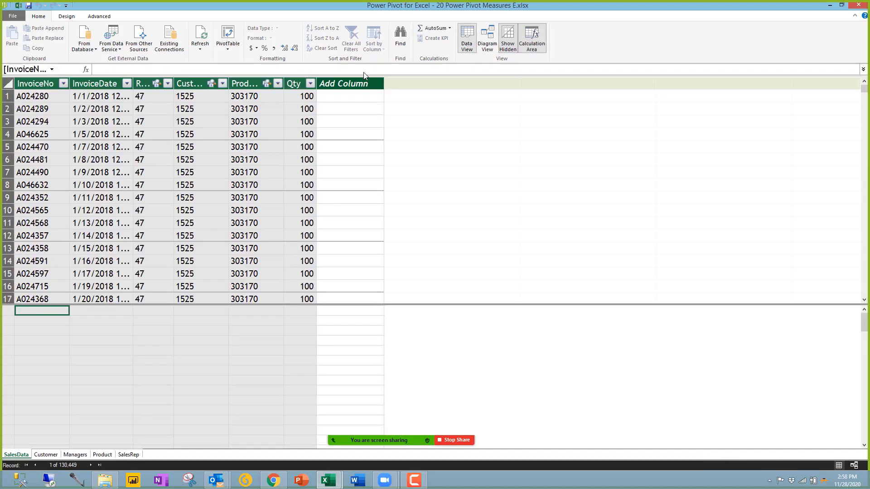
{"action": "left_click", "coordinate": [245, 85]}
{"action": "left_click", "coordinate": [102, 455]}
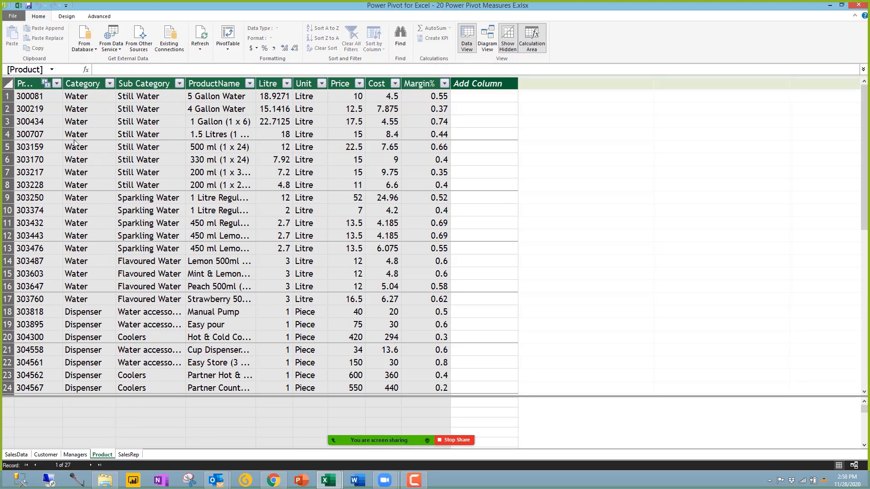
{"action": "left_click_drag", "start_coordinate": [82, 90], "coordinate": [101, 90]}
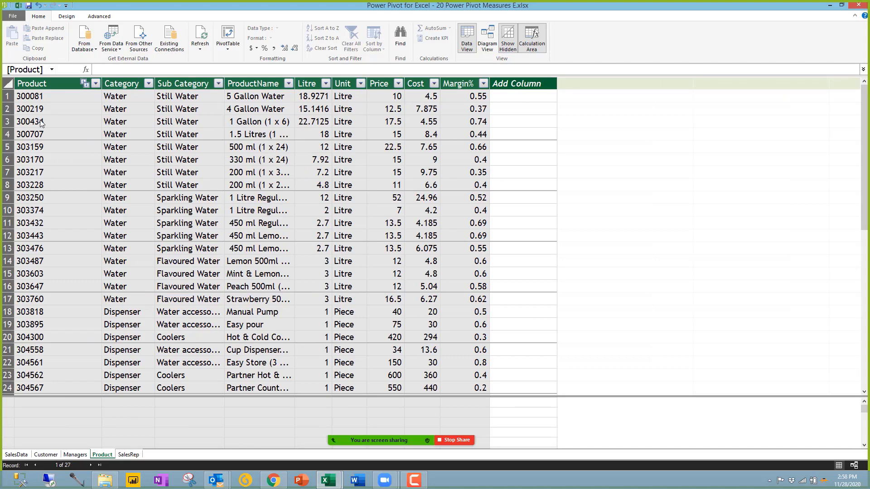
{"action": "left_click", "coordinate": [13, 455]}
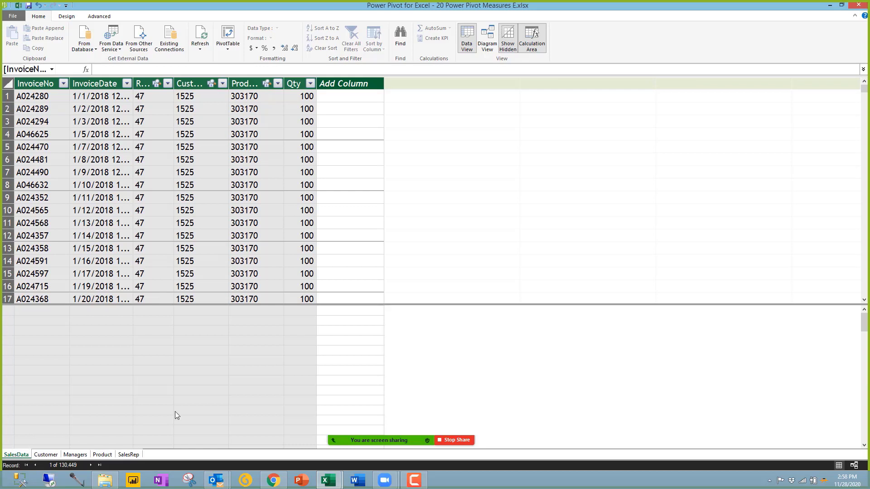
{"action": "left_click", "coordinate": [488, 40]}
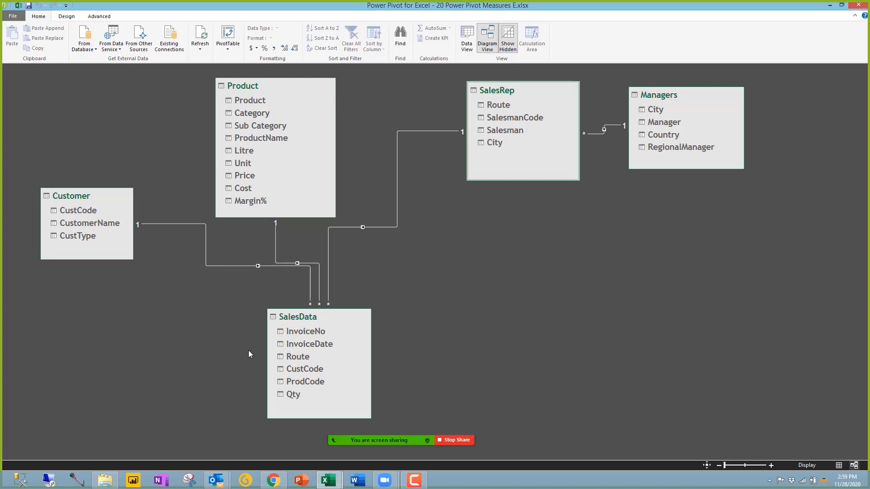
Step: Move the SalesData table up and to the right, beneath SalesRep
{"action": "left_click_drag", "start_coordinate": [77, 210], "coordinate": [76, 209]}
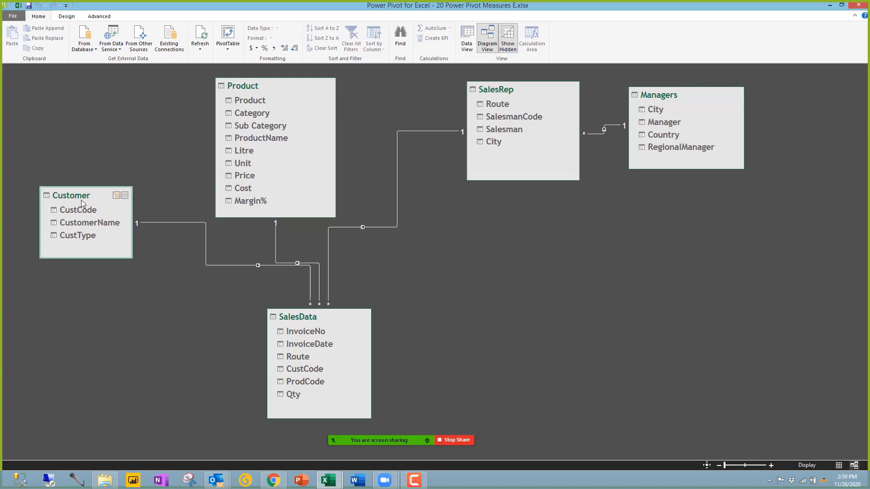
{"action": "left_click_drag", "start_coordinate": [290, 316], "coordinate": [357, 289]}
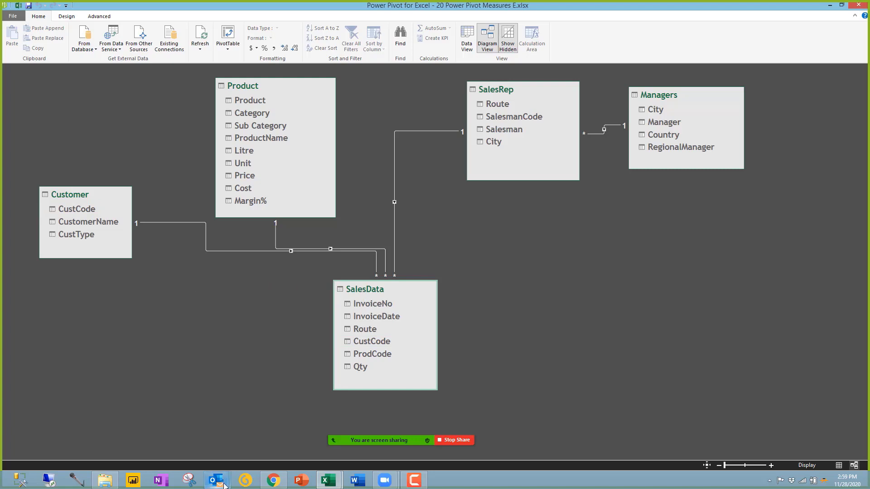
{"action": "left_click", "coordinate": [328, 480]}
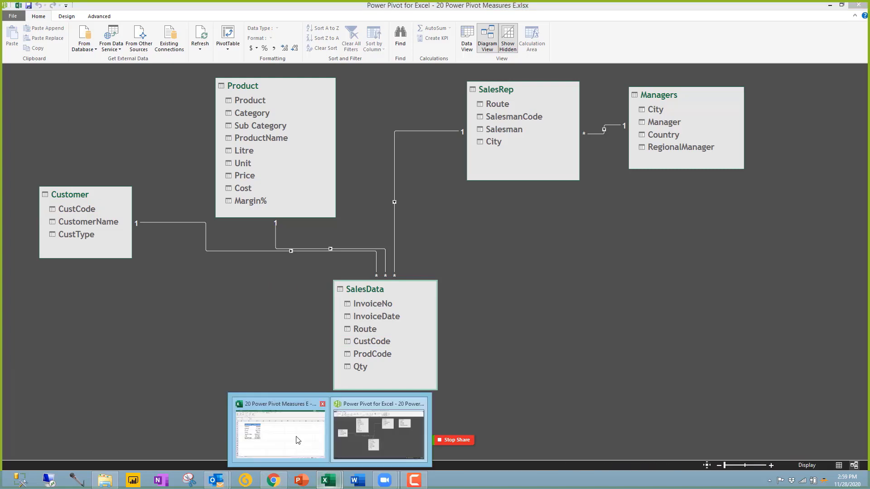
Step: Select 34 Sales 2019 in the 00 Data folder and open it in Excel
{"action": "left_click", "coordinate": [106, 480]}
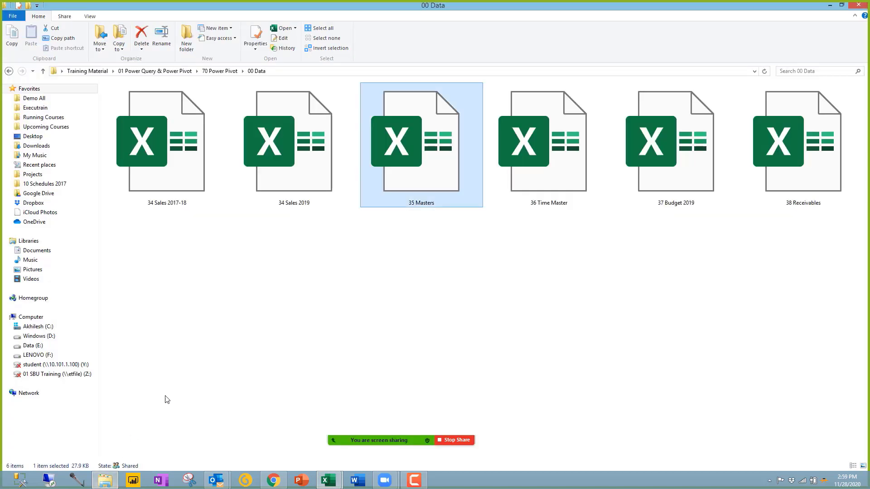
{"action": "left_click", "coordinate": [252, 288]}
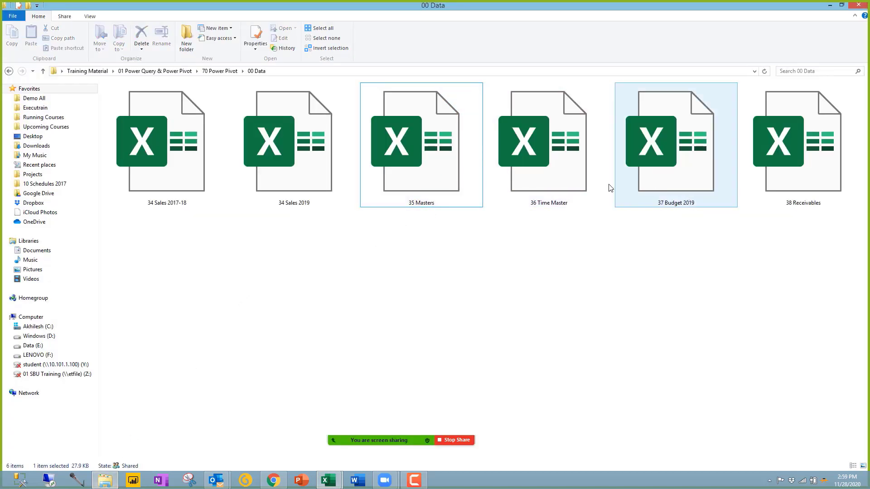
{"action": "left_click", "coordinate": [404, 160]}
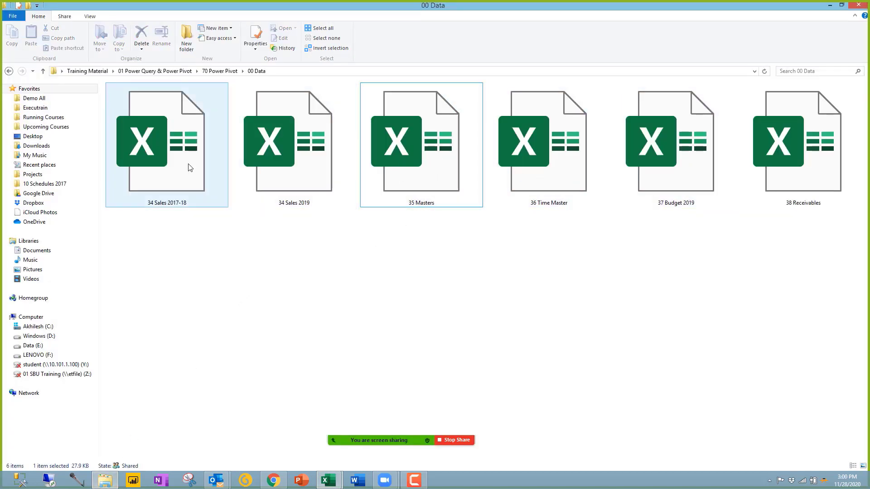
{"action": "left_click", "coordinate": [292, 173]}
{"action": "key", "text": "alt+Tab"}
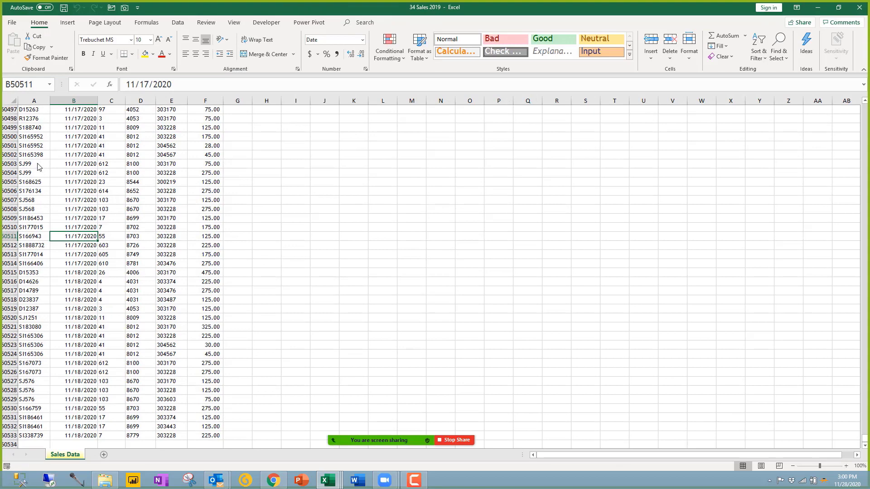
Step: Filter the Sales Data sheet to CustCode 1171 and select the filtered codes, counting 627 records
{"action": "left_click", "coordinate": [39, 167]}
{"action": "key", "text": "ctrl+Home"}
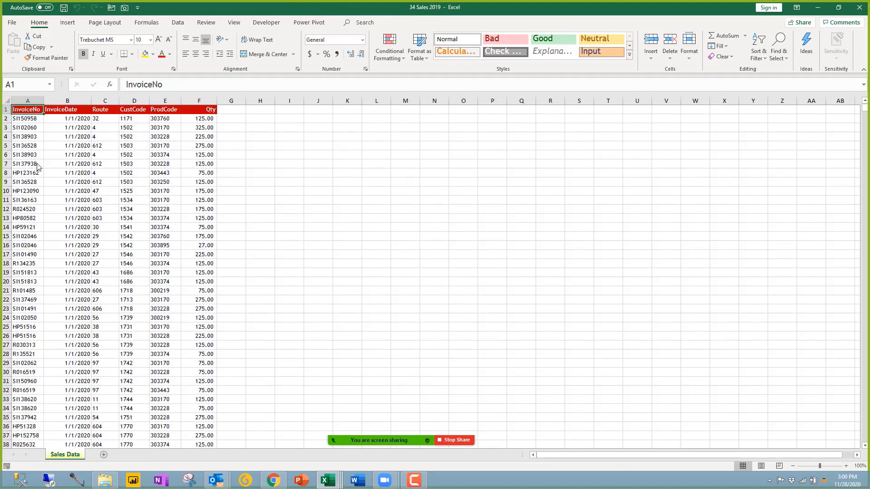
{"action": "key", "text": "ctrl+shift+l"}
{"action": "scroll", "coordinate": [59, 180], "scroll_direction": "up", "scroll_amount": 7}
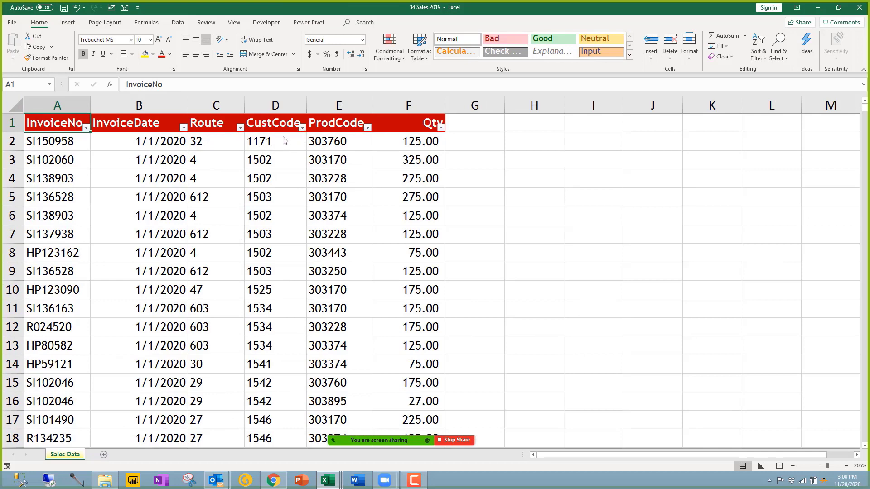
{"action": "left_click", "coordinate": [301, 127]}
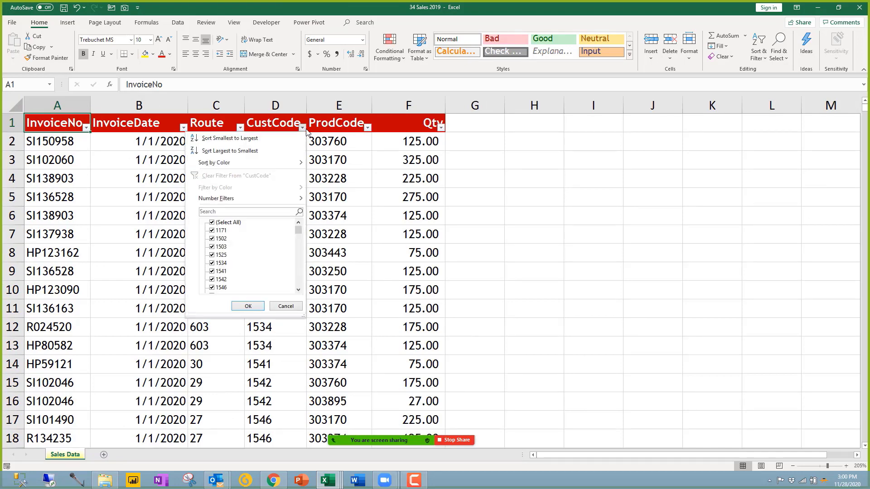
{"action": "left_click", "coordinate": [212, 222]}
{"action": "left_click", "coordinate": [218, 232]}
{"action": "left_click", "coordinate": [247, 306]}
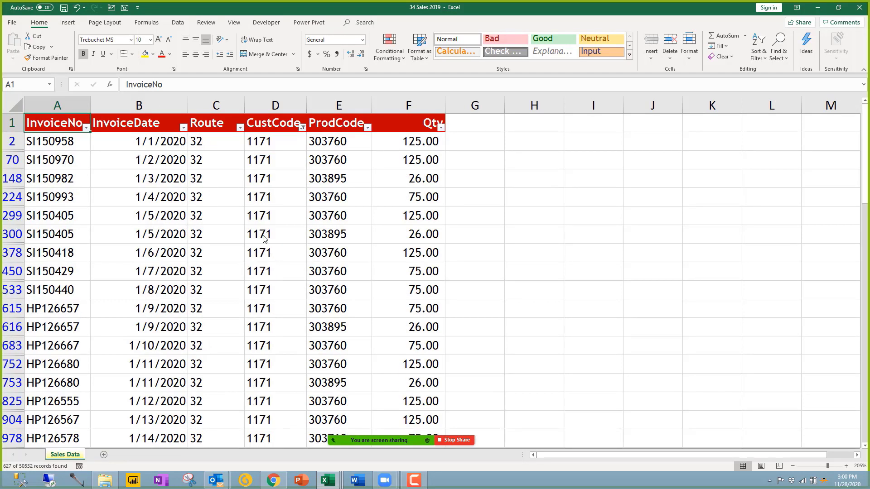
{"action": "left_click", "coordinate": [263, 144]}
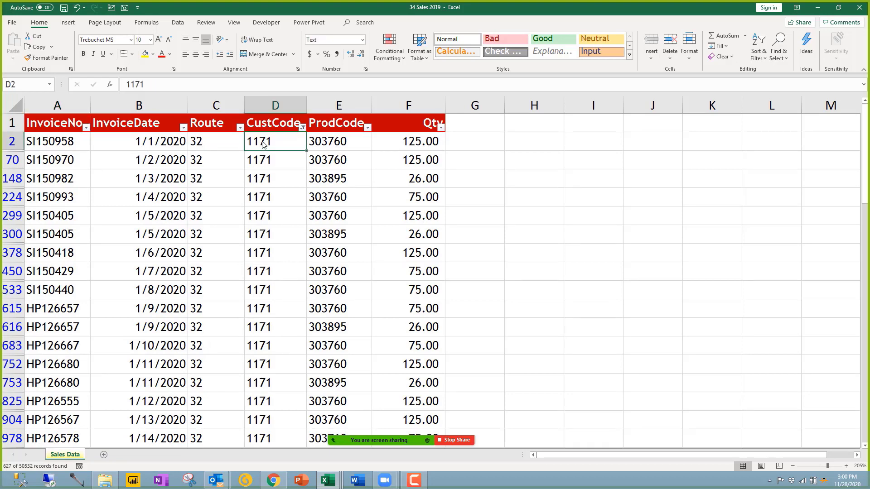
{"action": "key", "text": "ctrl+shift+Down"}
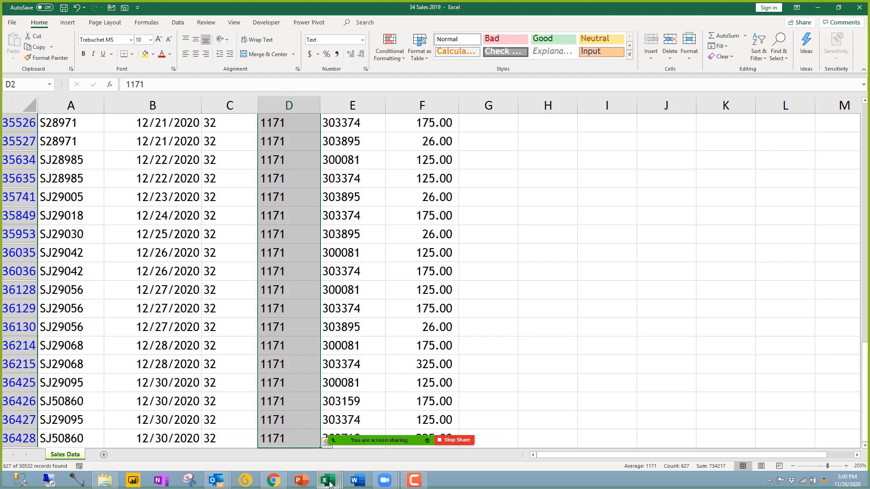
Step: Open 35 Masters, select customer 1171's row A2:C2, then return to the Power Pivot window
{"action": "left_click", "coordinate": [105, 480]}
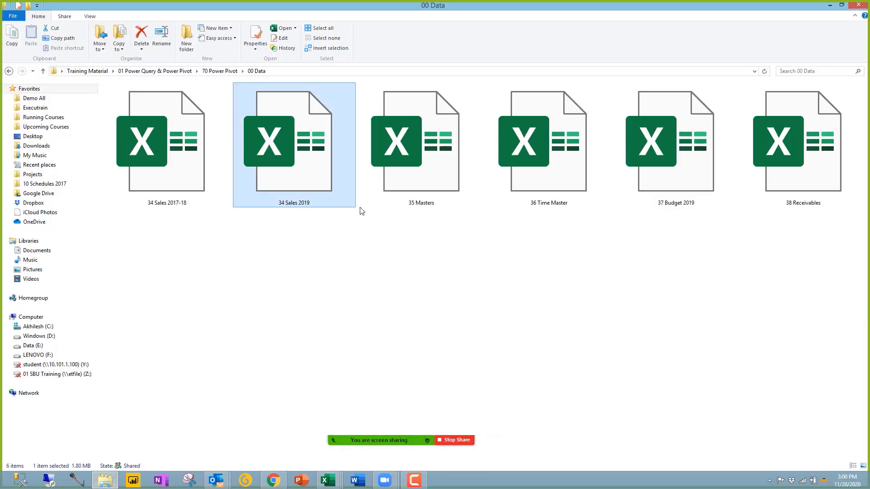
{"action": "double_click", "coordinate": [416, 183]}
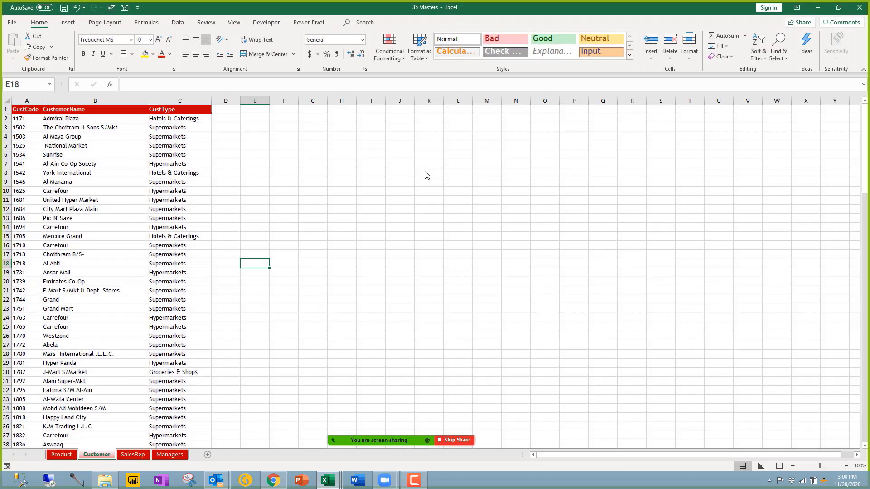
{"action": "scroll", "coordinate": [130, 372], "scroll_direction": "up", "scroll_amount": 11}
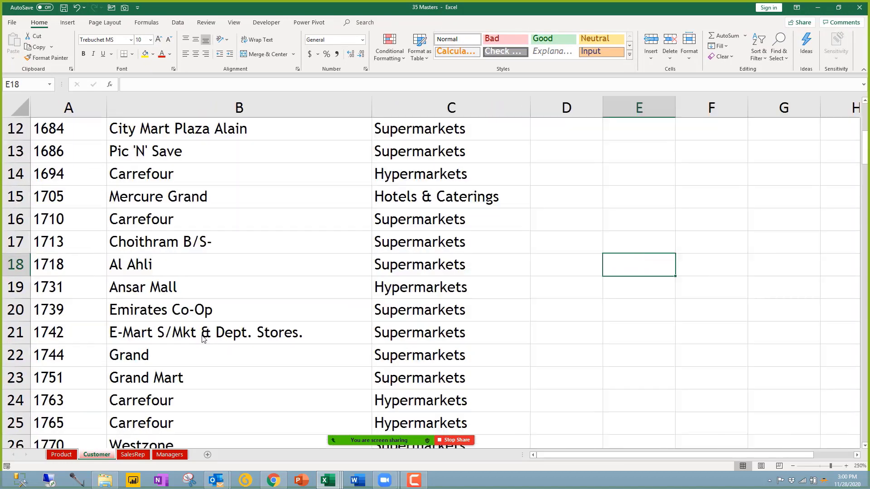
{"action": "left_click_drag", "start_coordinate": [70, 150], "coordinate": [455, 158]}
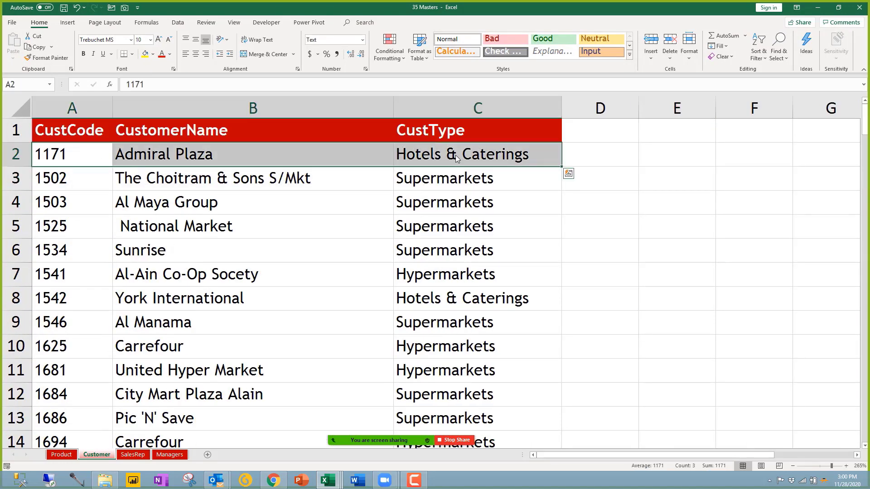
{"action": "left_click", "coordinate": [328, 480]}
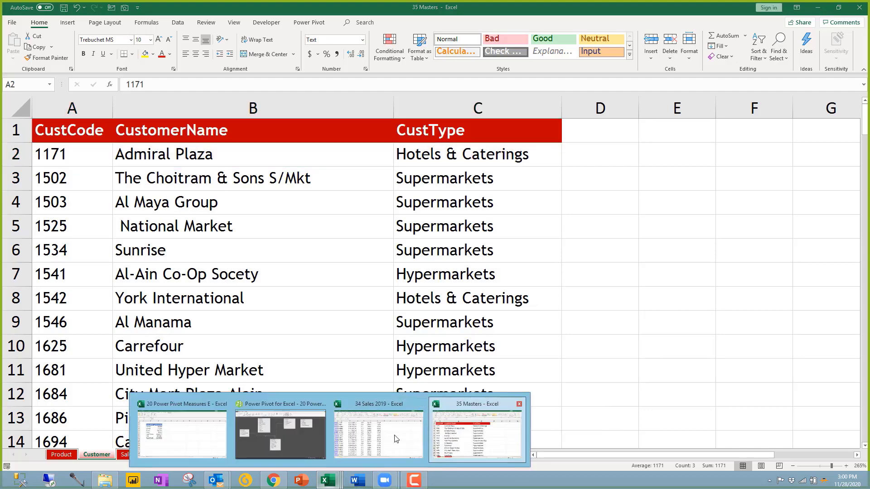
{"action": "left_click", "coordinate": [301, 432]}
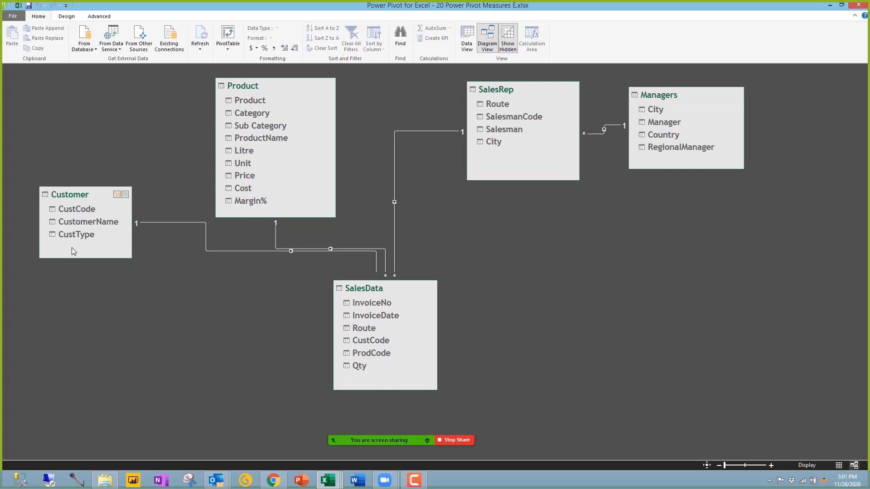
Step: Delete the Customer–SalesData relationship on CustCode and confirm the removal
{"action": "left_click", "coordinate": [246, 251]}
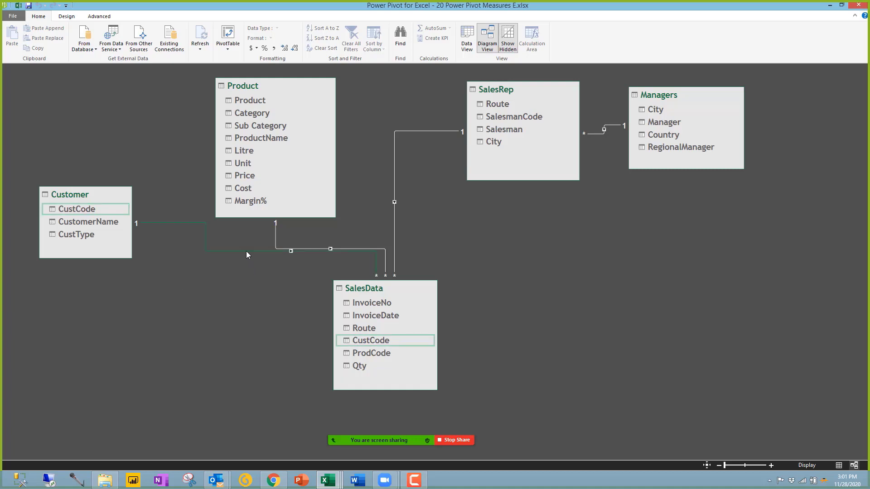
{"action": "key", "text": "Delete"}
{"action": "left_click", "coordinate": [415, 252]}
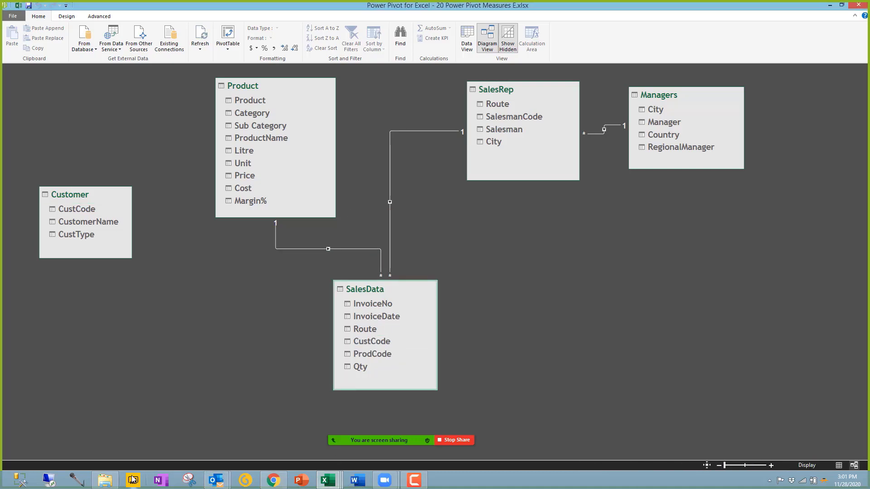
Step: Insert a copy of customer 1171's row as row 3 in 35 Masters
{"action": "mouse_move", "coordinate": [329, 480]}
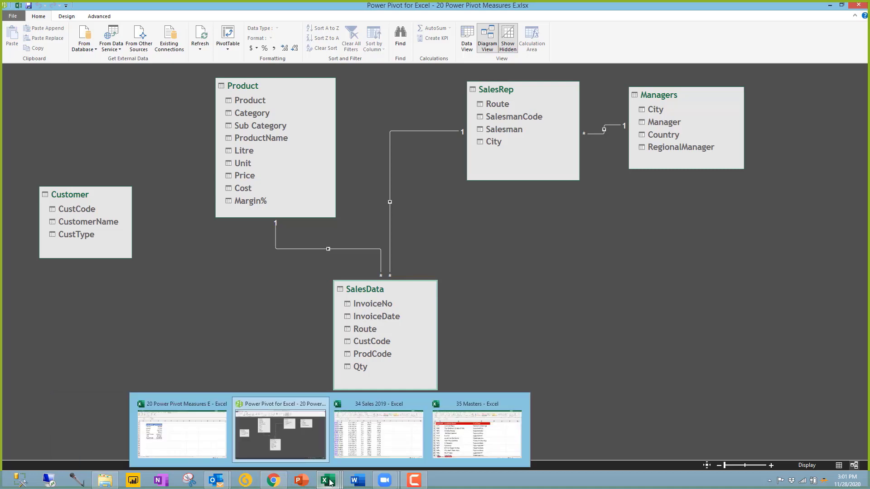
{"action": "left_click", "coordinate": [455, 440]}
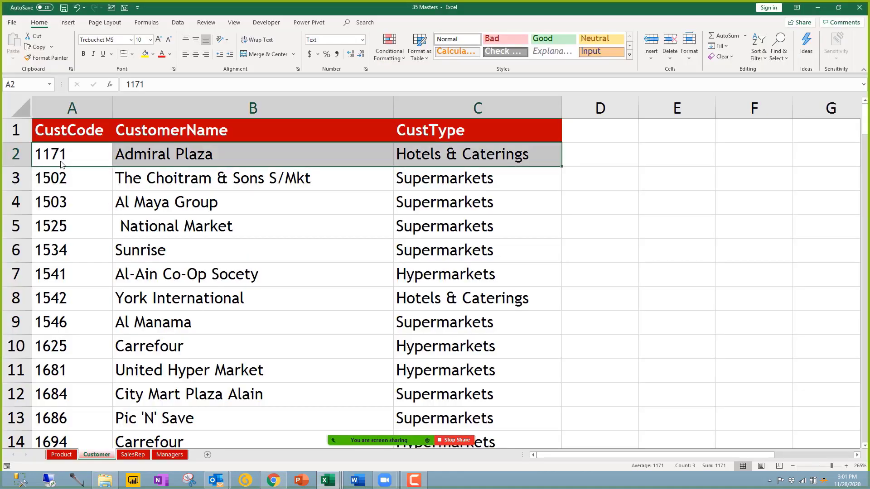
{"action": "left_click", "coordinate": [62, 161]}
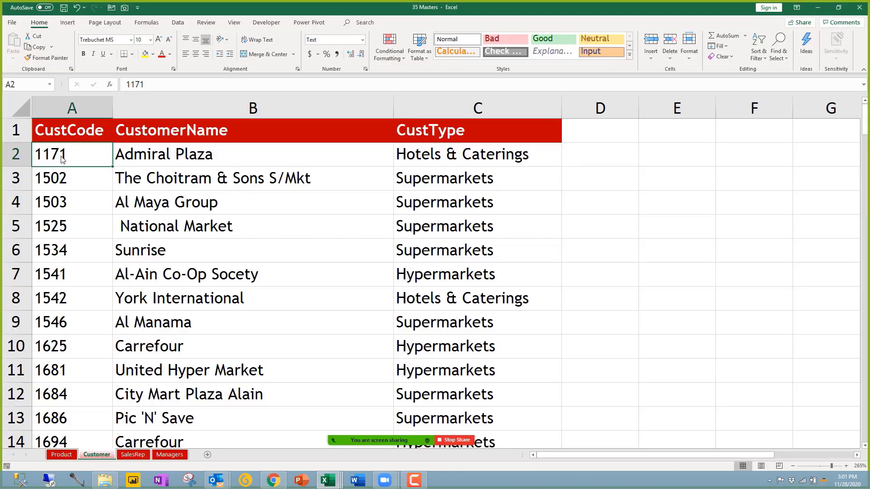
{"action": "left_click", "coordinate": [18, 155]}
{"action": "key", "text": "ctrl+c"}
{"action": "left_click", "coordinate": [15, 180]}
{"action": "right_click", "coordinate": [14, 180]}
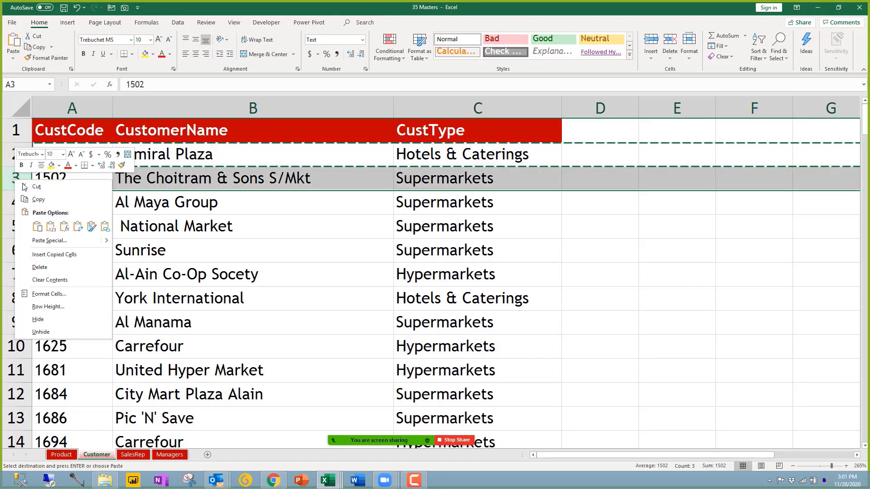
{"action": "left_click", "coordinate": [50, 255]}
Step: Enter a new customer name for the duplicate in B3, save, and close 35 Masters
{"action": "left_click", "coordinate": [188, 181]}
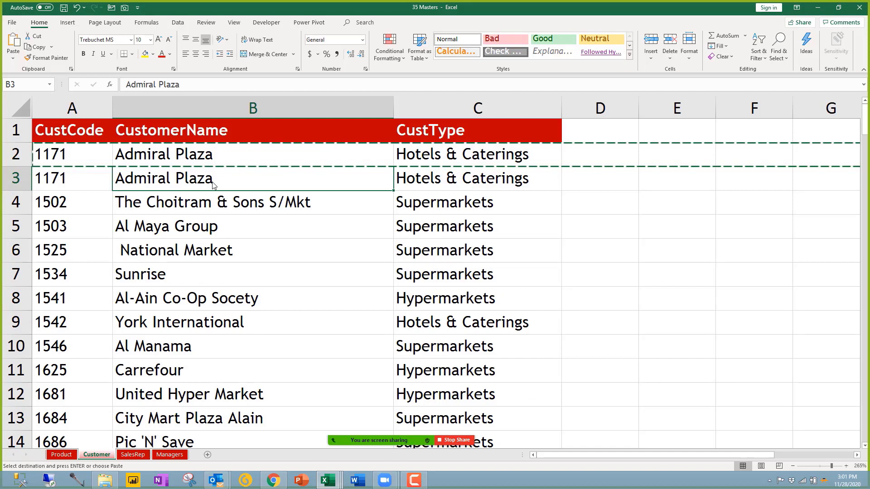
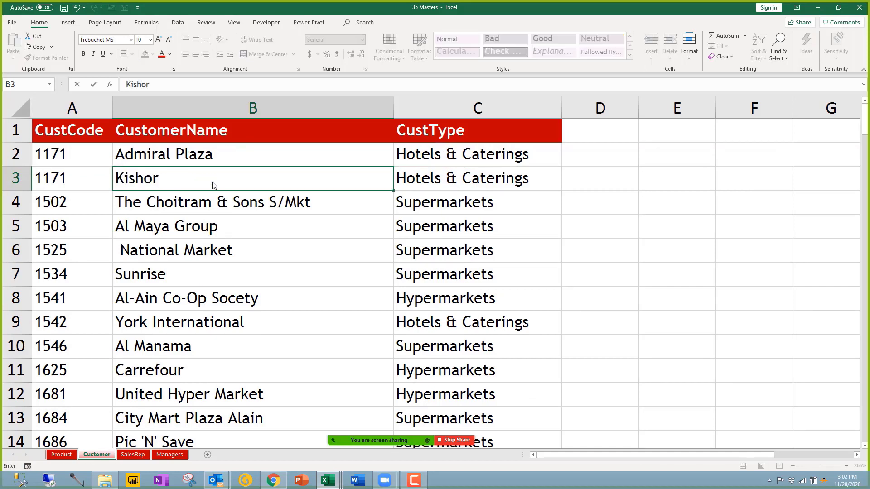
{"action": "key", "text": "Return"}
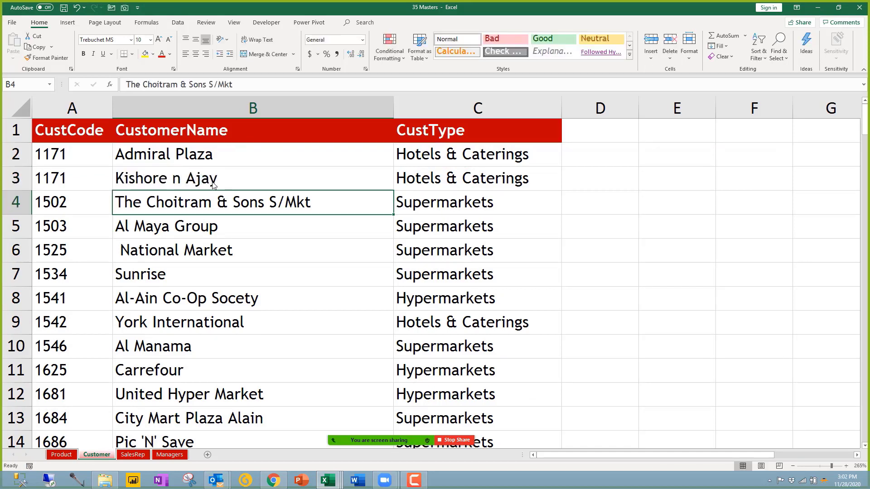
{"action": "key", "text": "ctrl+s"}
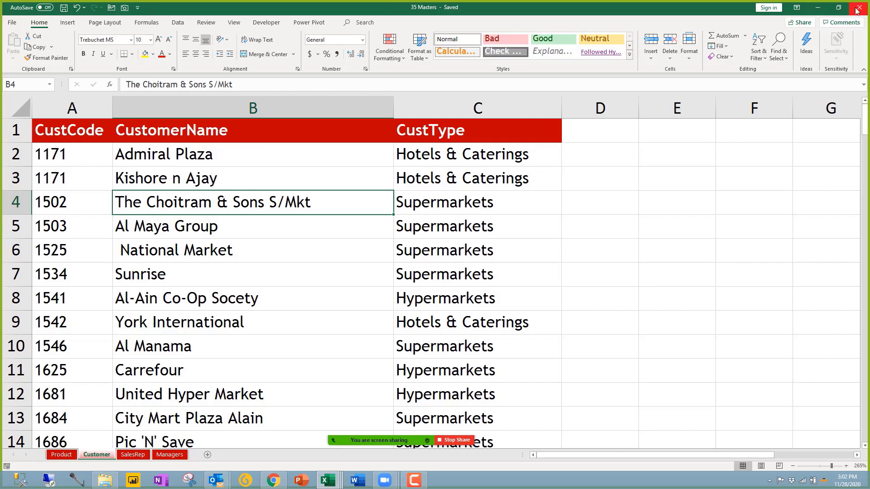
{"action": "left_click", "coordinate": [205, 284]}
{"action": "left_click", "coordinate": [191, 162]}
{"action": "left_click", "coordinate": [181, 182]}
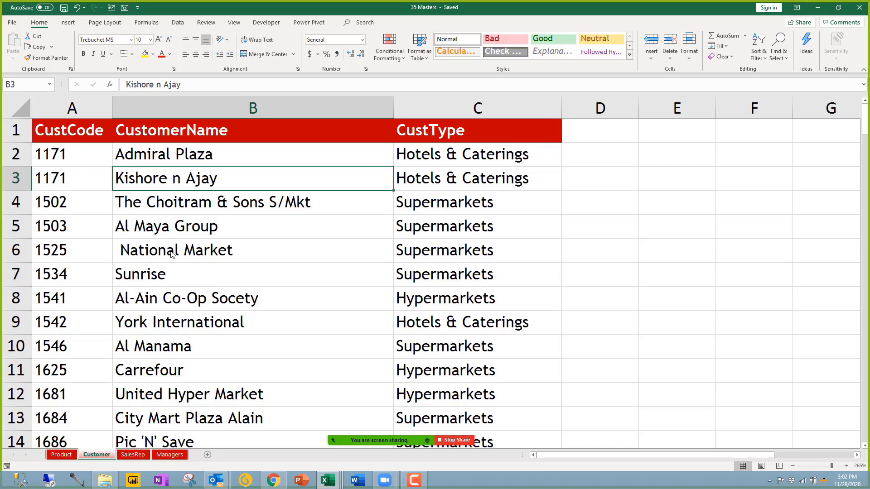
{"action": "left_click", "coordinate": [859, 8]}
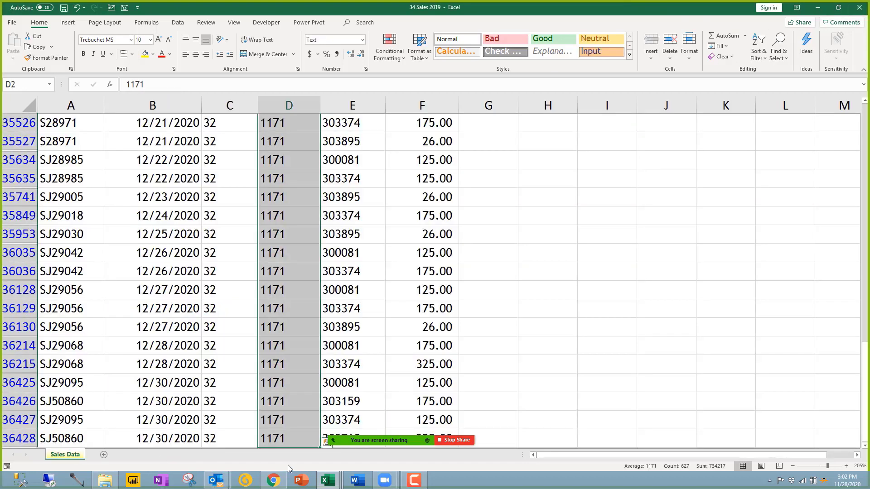
Step: Glance at the Power Pivot window, then switch to the 20 Power Pivot Measures E workbook
{"action": "left_click", "coordinate": [328, 480]}
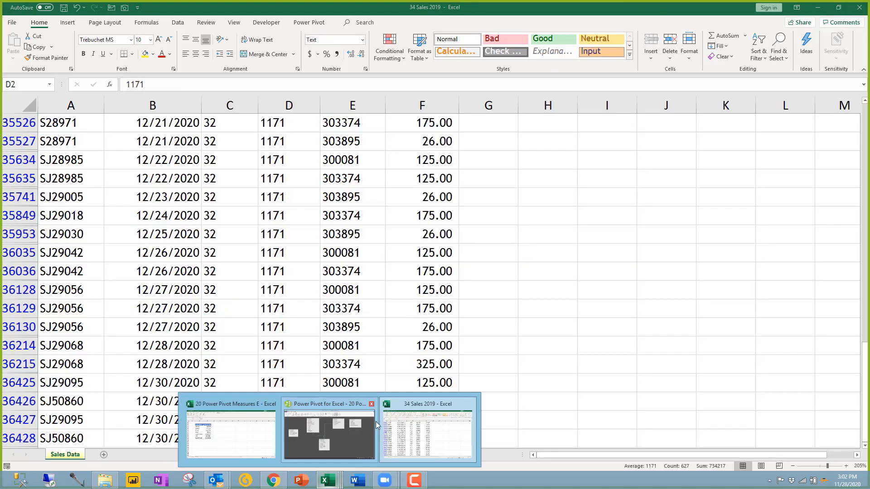
{"action": "left_click", "coordinate": [349, 404]}
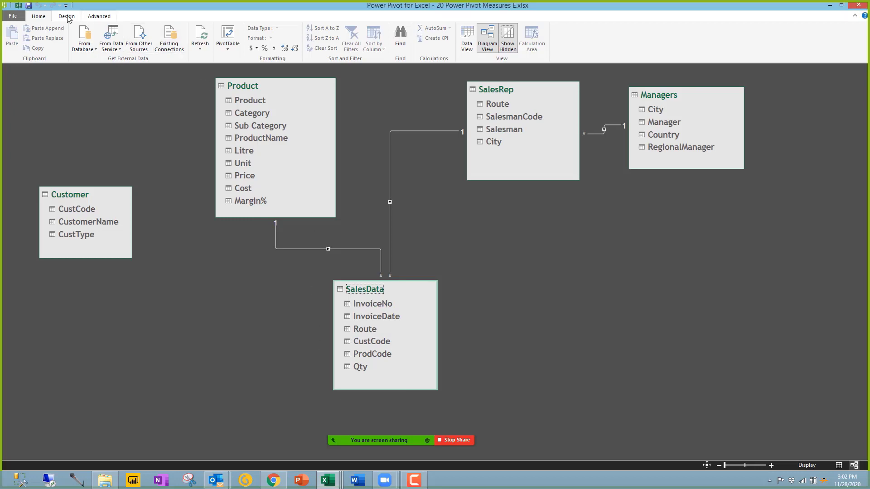
{"action": "left_click", "coordinate": [829, 5]}
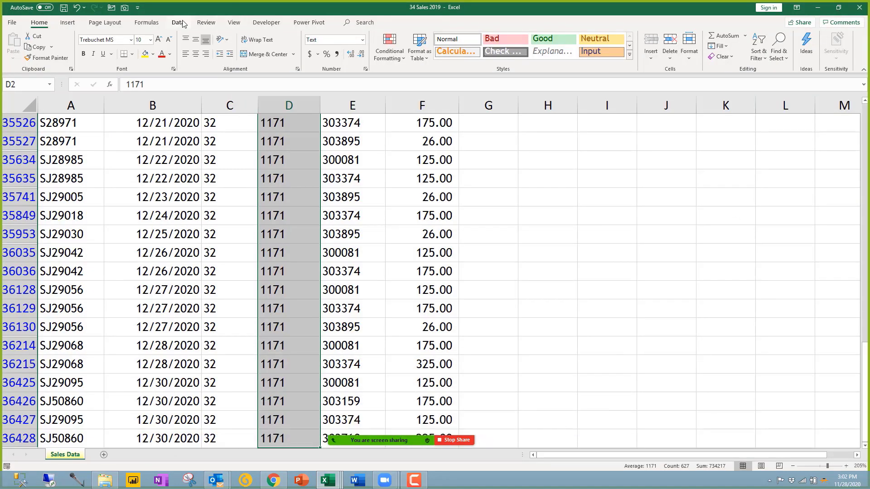
{"action": "left_click", "coordinate": [327, 480]}
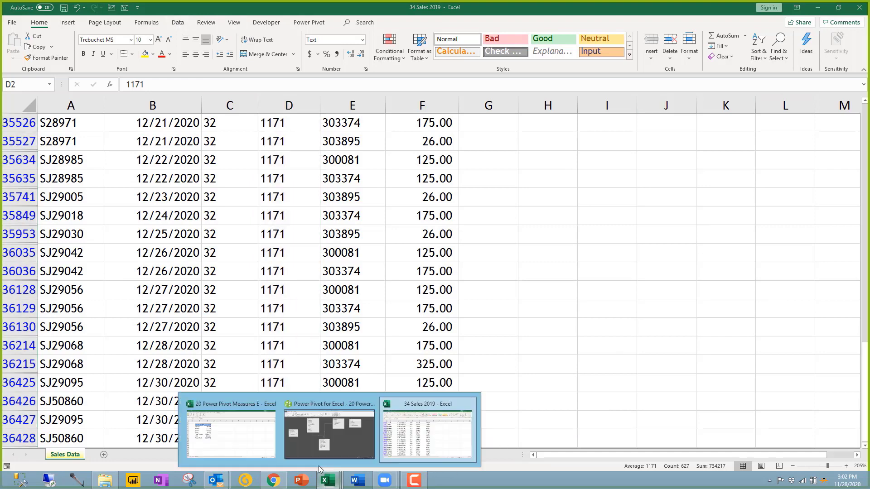
{"action": "left_click", "coordinate": [231, 433]}
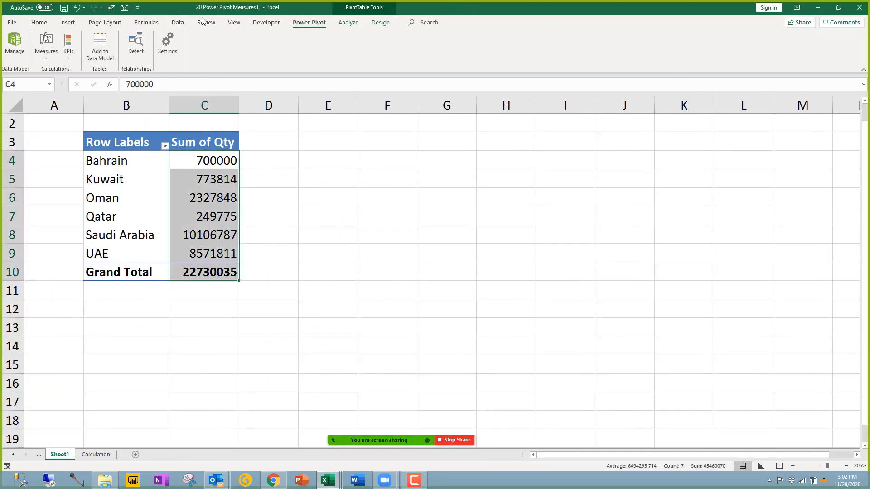
Step: Refresh the Customer query in Queries & Connections to 139 rows, then return to Power Pivot
{"action": "left_click", "coordinate": [177, 23]}
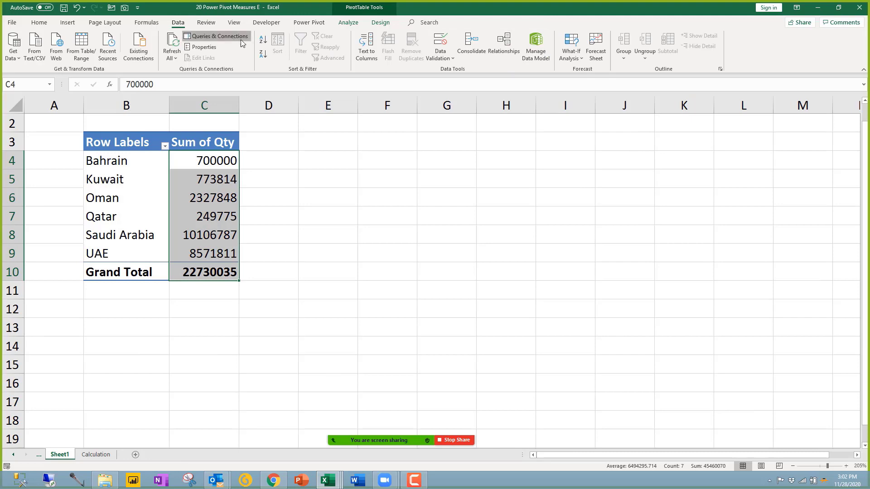
{"action": "left_click", "coordinate": [241, 40]}
{"action": "right_click", "coordinate": [775, 230]}
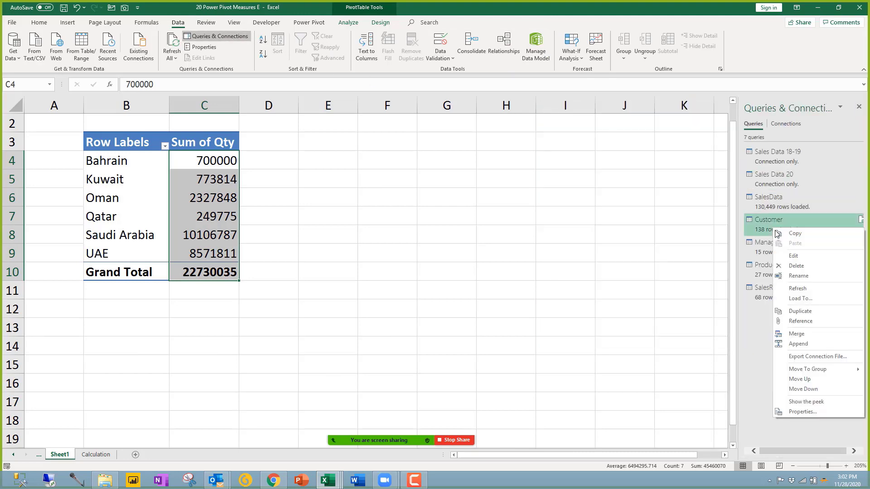
{"action": "left_click", "coordinate": [790, 289]}
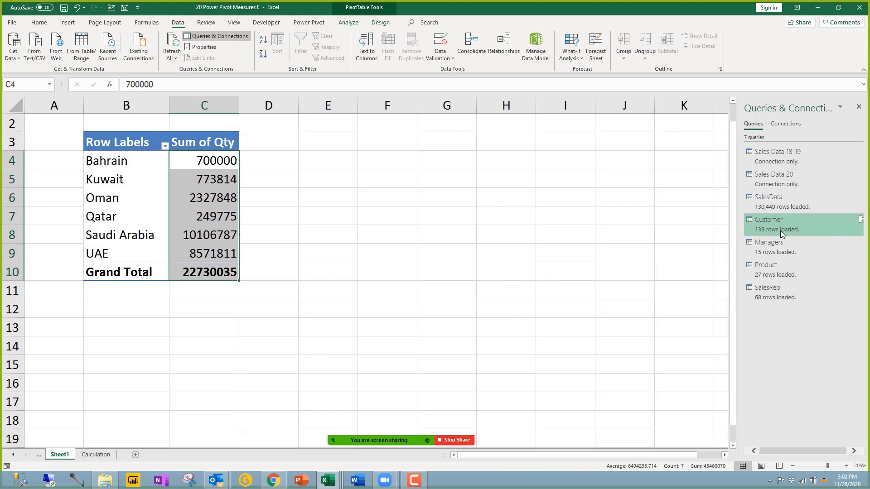
{"action": "mouse_move", "coordinate": [770, 232]}
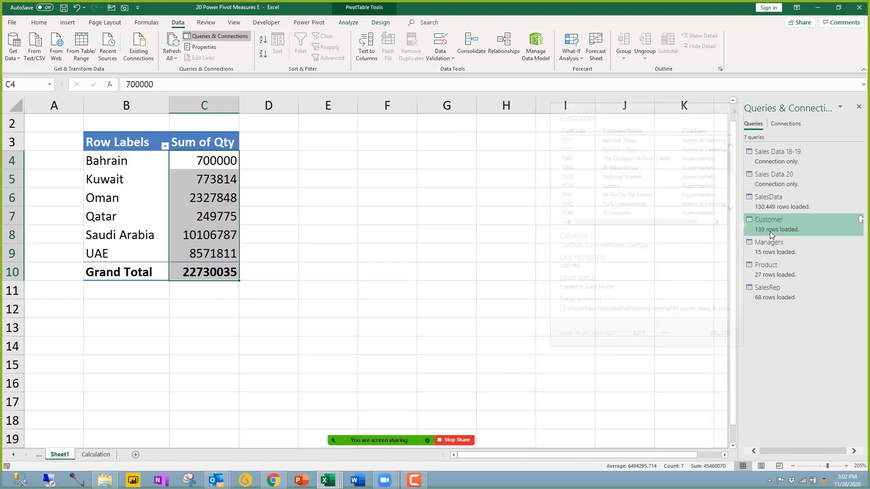
{"action": "left_click", "coordinate": [327, 481]}
{"action": "left_click", "coordinate": [354, 430]}
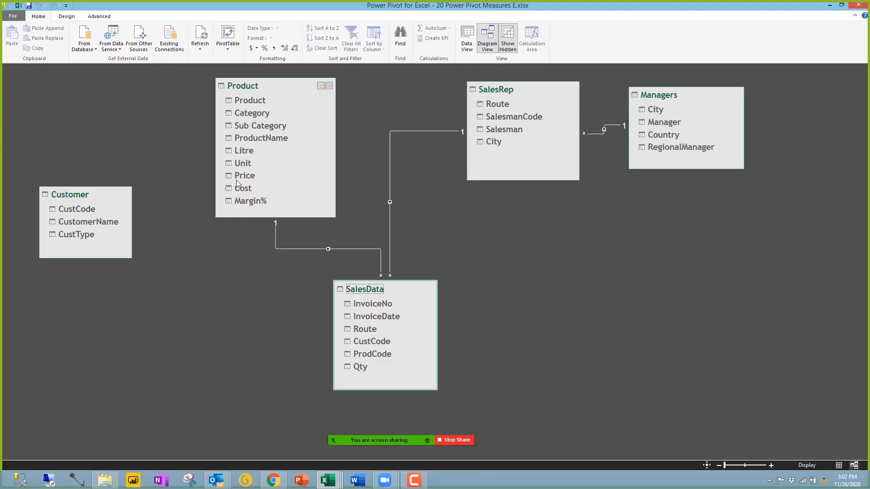
{"action": "left_click", "coordinate": [371, 341]}
{"action": "left_click_drag", "start_coordinate": [372, 342], "coordinate": [87, 210]}
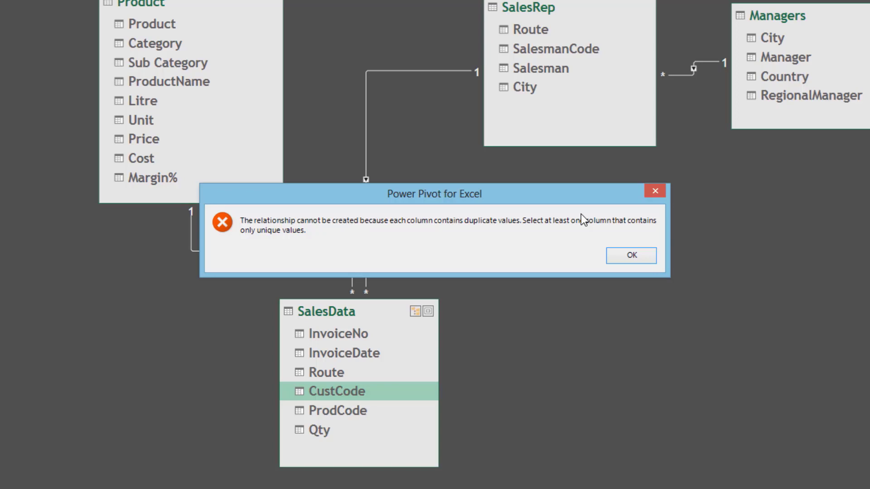
{"action": "left_click", "coordinate": [632, 255]}
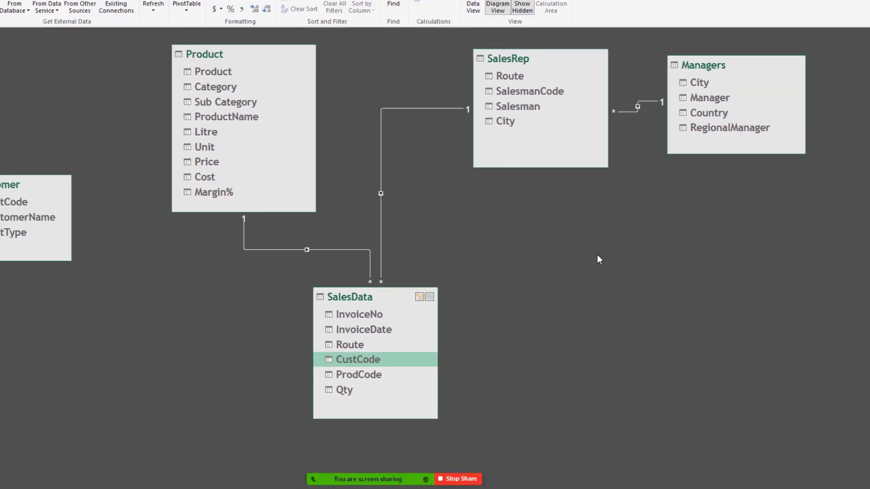
{"action": "mouse_move", "coordinate": [347, 466]}
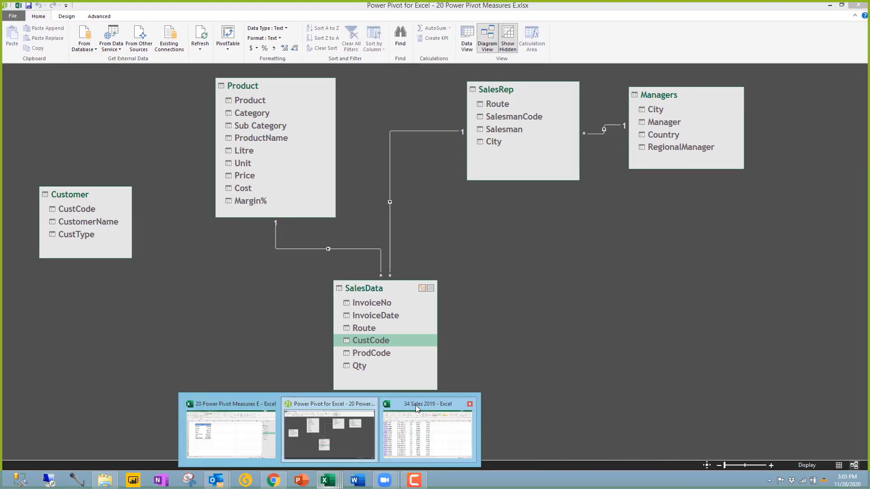
Step: Delete the duplicate customer row 3 from 35 Masters and close the workbook
{"action": "left_click", "coordinate": [105, 480]}
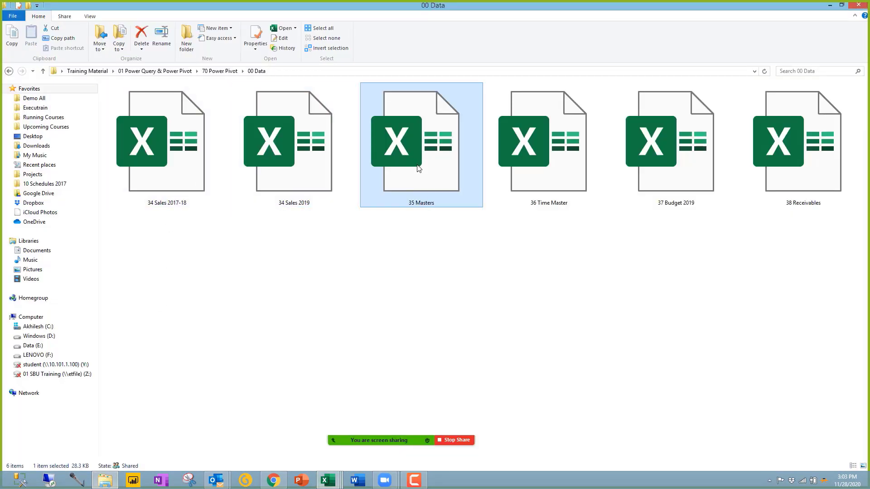
{"action": "key", "text": "alt+Tab"}
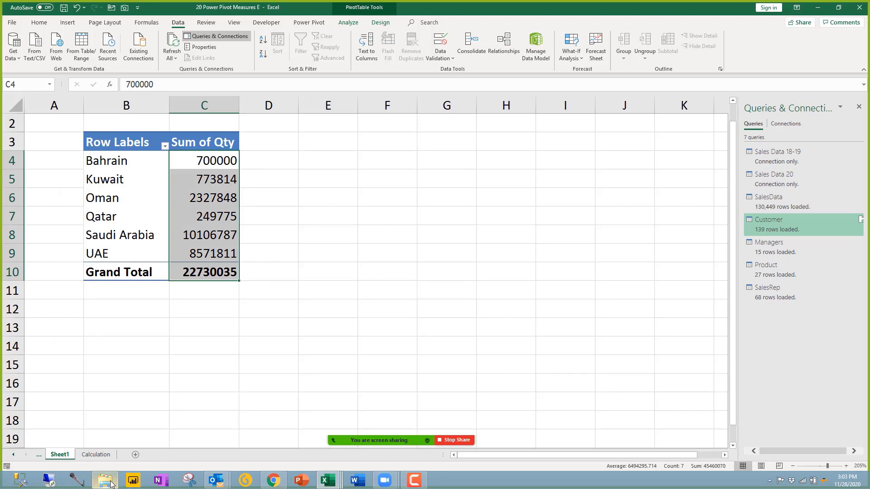
{"action": "left_click", "coordinate": [117, 479]}
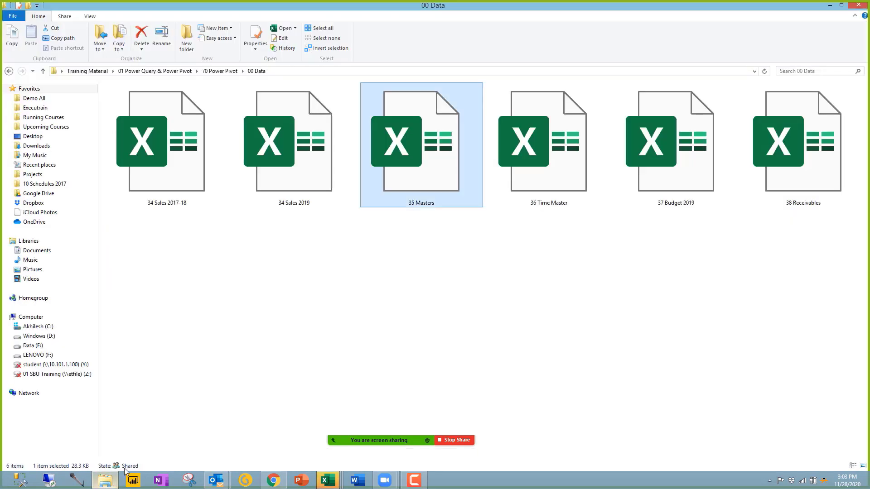
{"action": "double_click", "coordinate": [425, 176]}
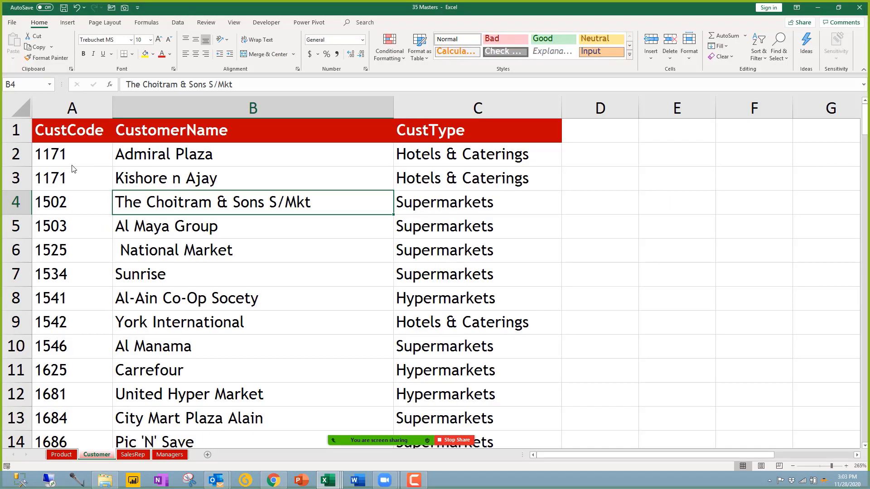
{"action": "left_click", "coordinate": [20, 181]}
{"action": "key", "text": "ctrl+minus"}
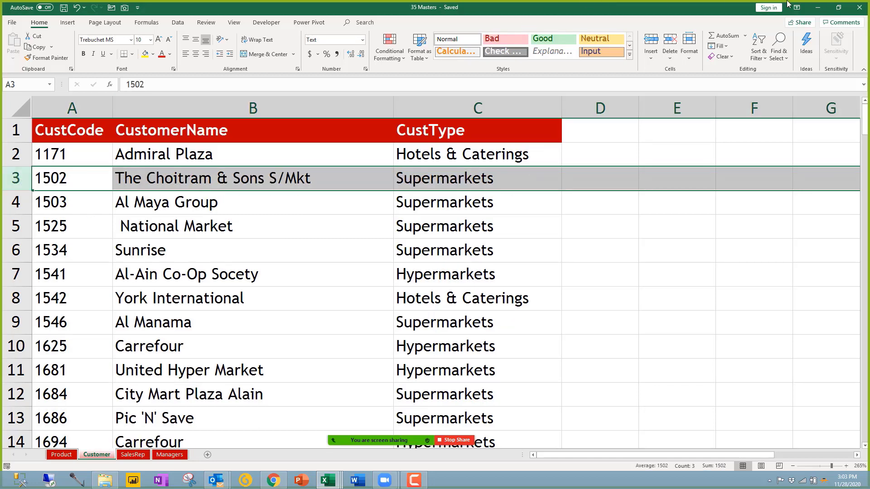
{"action": "left_click", "coordinate": [859, 8]}
Step: Close 34 Sales 2019 without saving and refresh the Customer query to 138 rows
{"action": "left_click", "coordinate": [328, 480]}
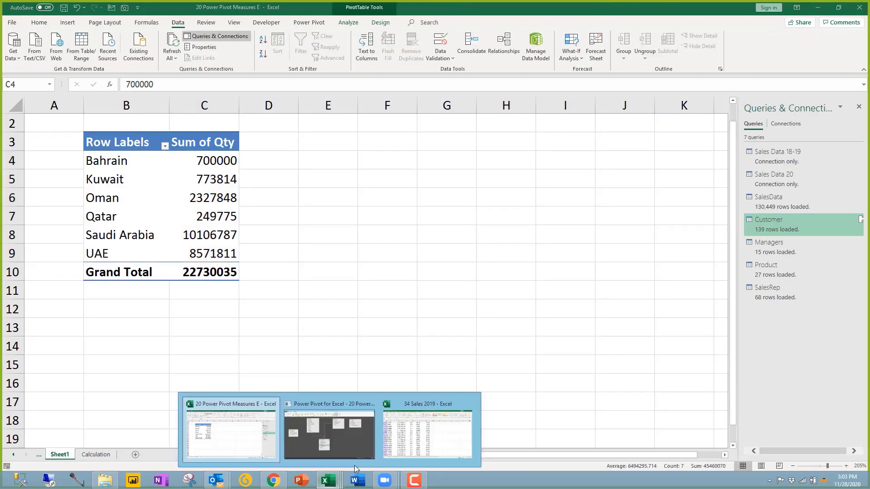
{"action": "left_click", "coordinate": [470, 404]}
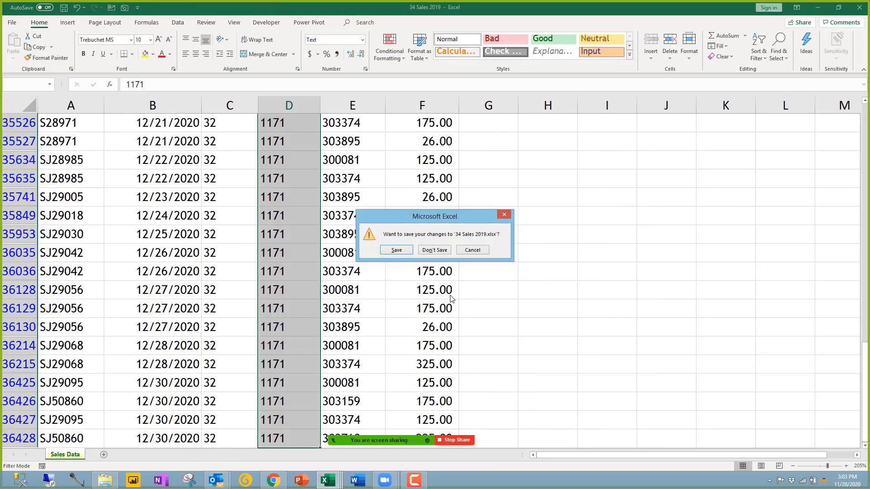
{"action": "left_click", "coordinate": [433, 250]}
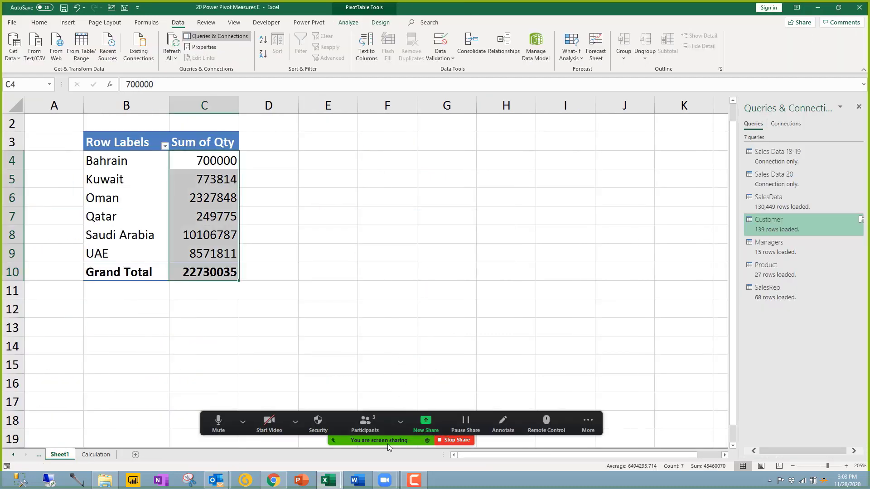
{"action": "right_click", "coordinate": [784, 233]}
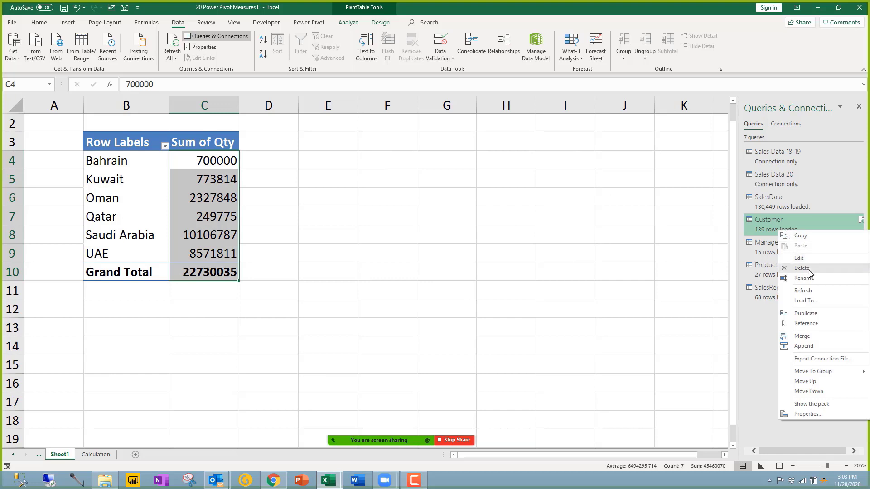
{"action": "left_click", "coordinate": [803, 291]}
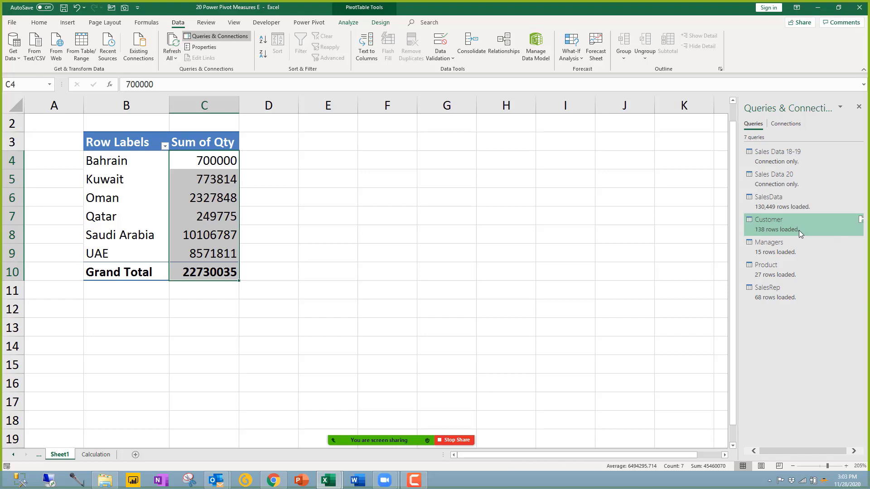
Step: In Diagram View, drag Customer's CustCode onto SalesData's CustCode, then bring up the 00 Data folder
{"action": "mouse_move", "coordinate": [328, 479]}
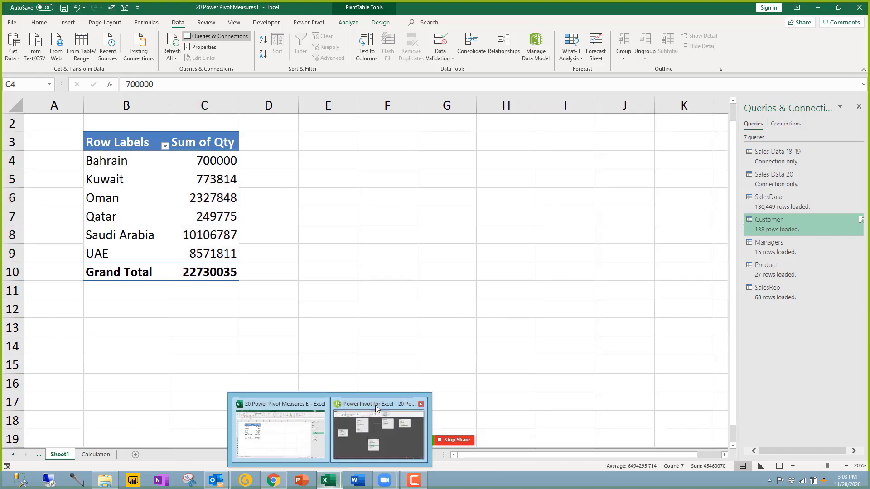
{"action": "left_click", "coordinate": [375, 405]}
{"action": "left_click", "coordinate": [88, 212]}
{"action": "left_click_drag", "start_coordinate": [87, 212], "coordinate": [378, 340]}
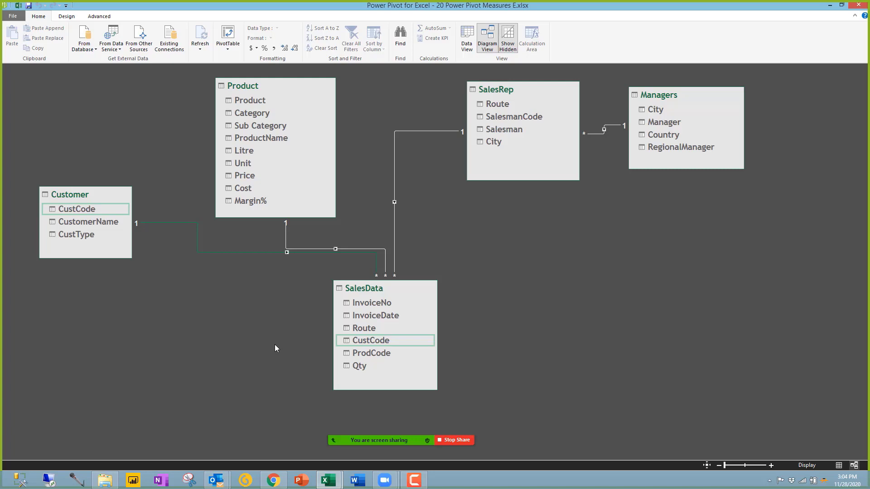
{"action": "left_click", "coordinate": [116, 486]}
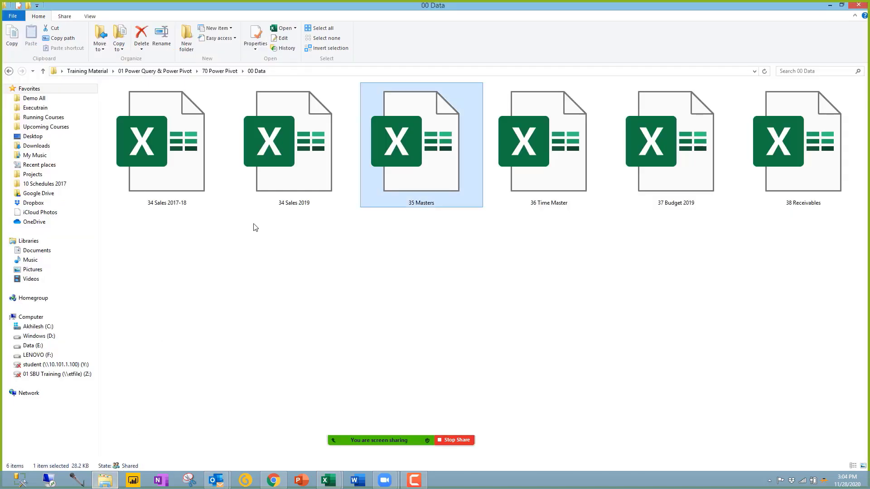
Step: Open 35 Masters and browse its Customer, Product, SalesRep and Managers sheets
{"action": "double_click", "coordinate": [403, 171]}
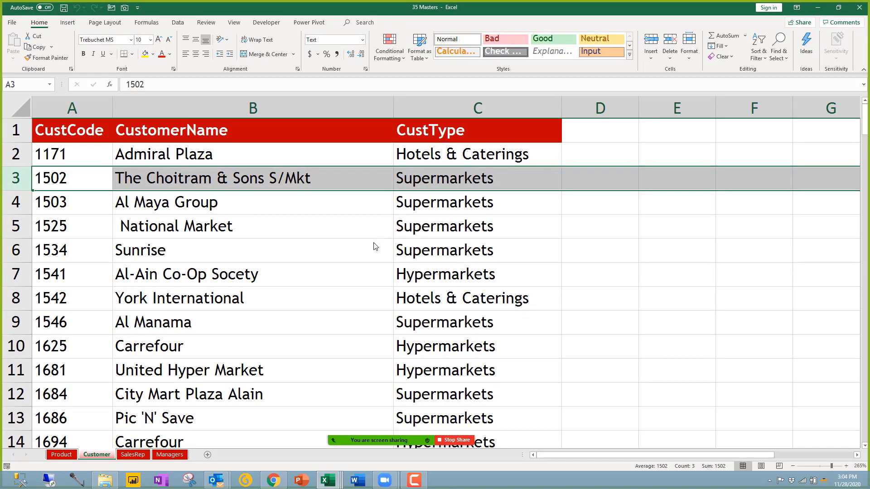
{"action": "scroll", "coordinate": [375, 248], "scroll_direction": "down", "scroll_amount": 3, "text": "ctrl"}
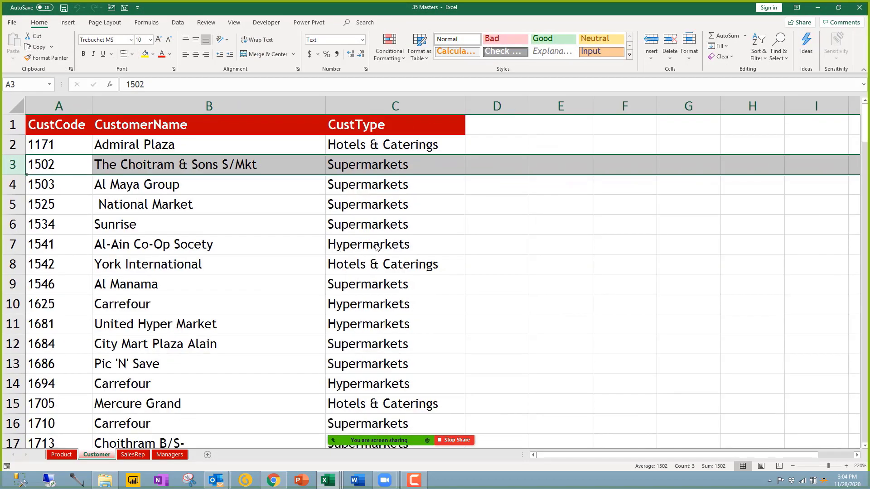
{"action": "left_click", "coordinate": [75, 456]}
{"action": "left_click", "coordinate": [143, 454]}
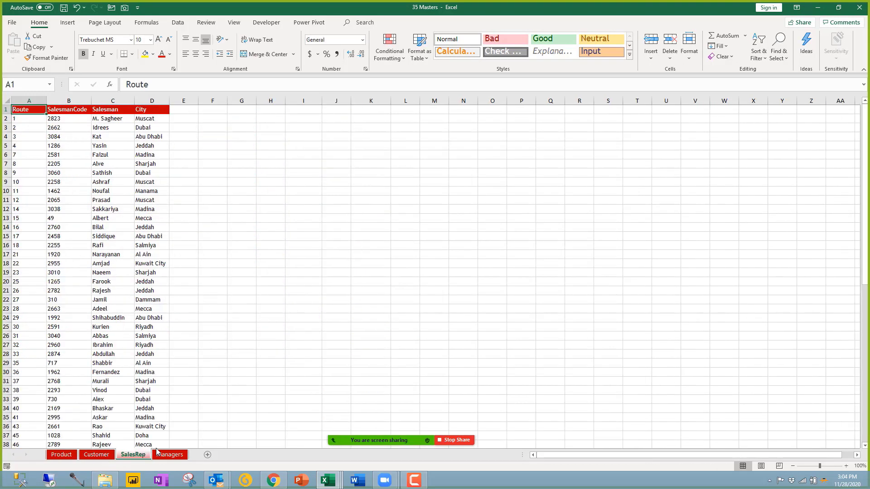
{"action": "left_click", "coordinate": [169, 454]}
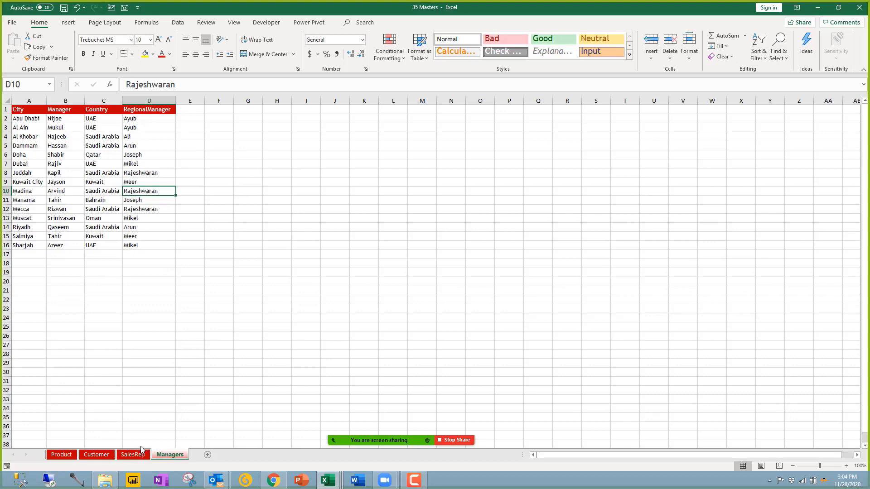
{"action": "scroll", "coordinate": [141, 450], "scroll_direction": "up", "scroll_amount": 5}
{"action": "left_click", "coordinate": [132, 454]}
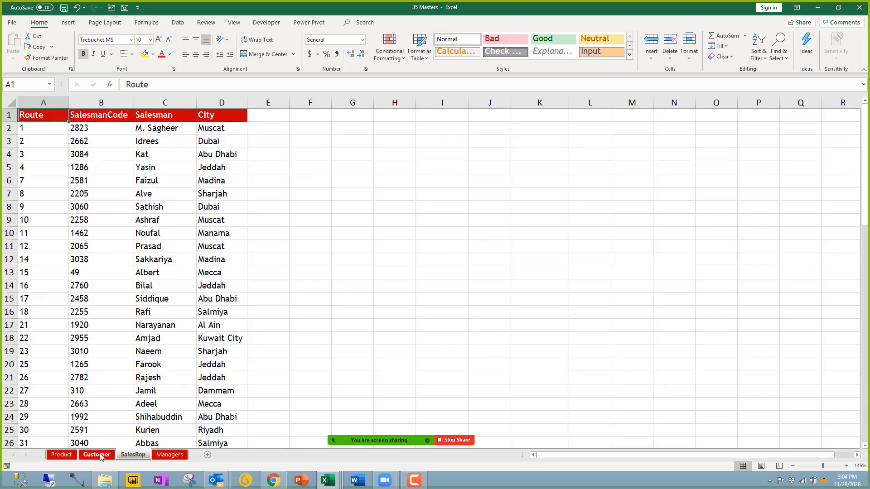
{"action": "left_click", "coordinate": [96, 455]}
{"action": "left_click", "coordinate": [61, 455]}
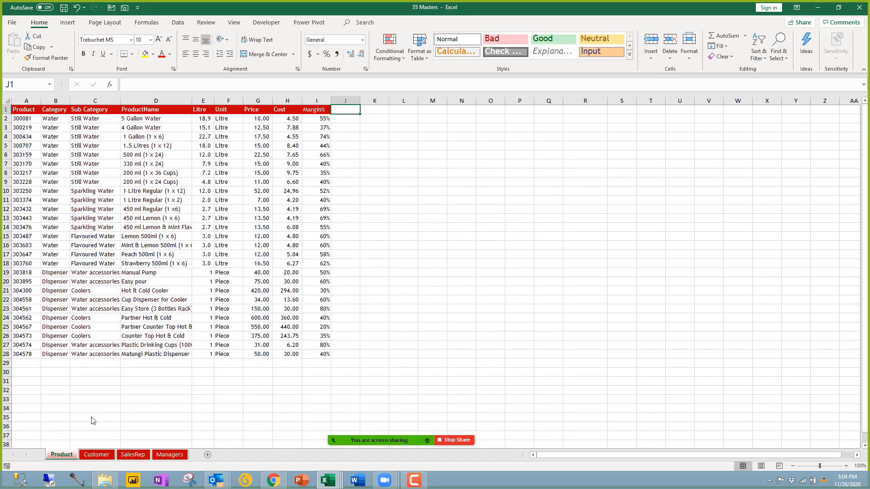
{"action": "scroll", "coordinate": [93, 421], "scroll_direction": "up", "scroll_amount": 3}
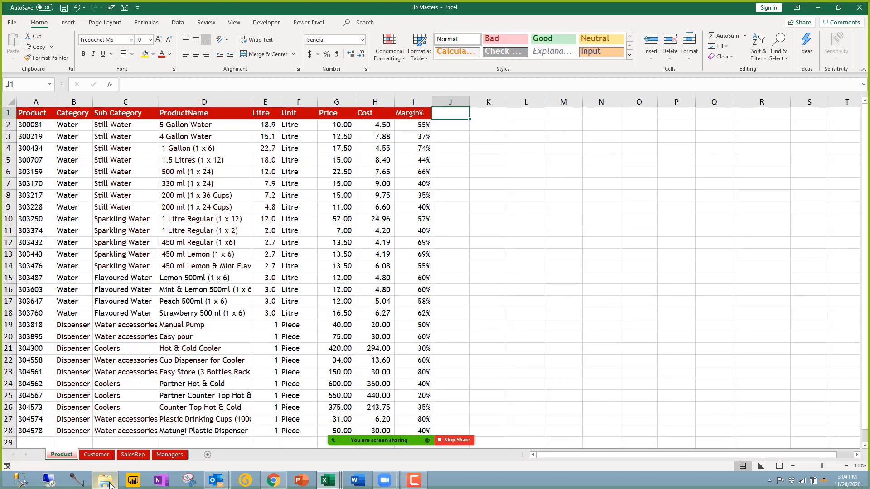
Step: Open the 34 Sales 2019 workbook from the 00 Data folder
{"action": "left_click", "coordinate": [109, 485]}
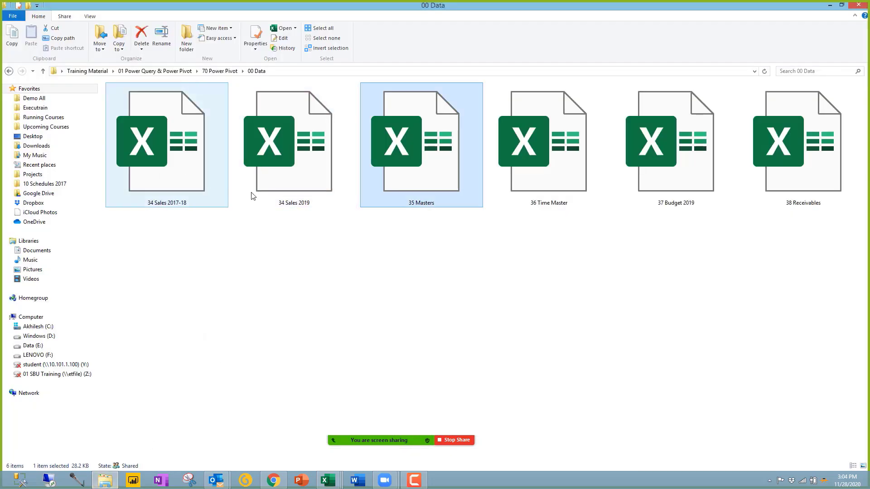
{"action": "key", "text": "alt+Tab"}
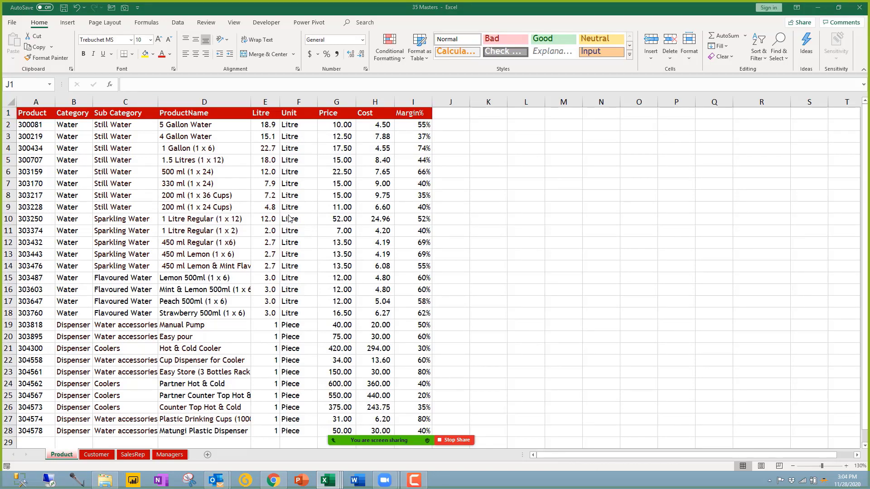
{"action": "scroll", "coordinate": [126, 204], "scroll_direction": "up", "scroll_amount": 19}
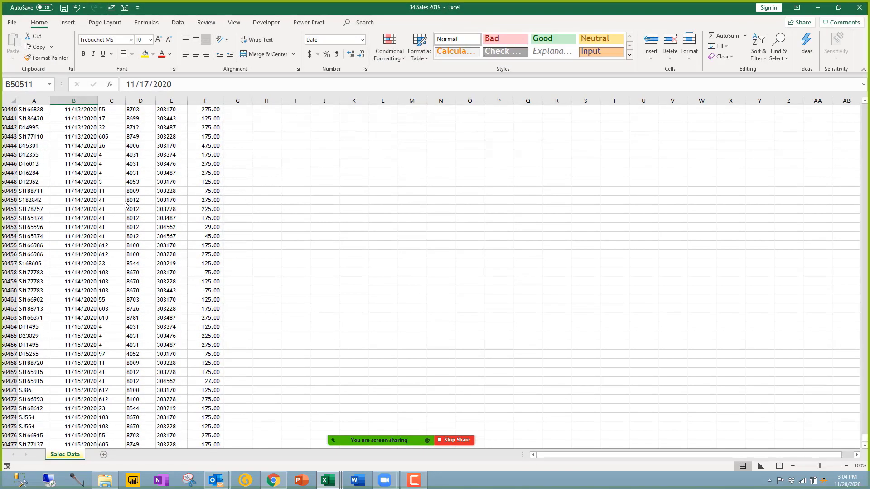
Step: Review 34 Sales 2019's sales data from the header row, including Route values, then close it
{"action": "left_click", "coordinate": [71, 220]}
{"action": "key", "text": "ctrl+Up"}
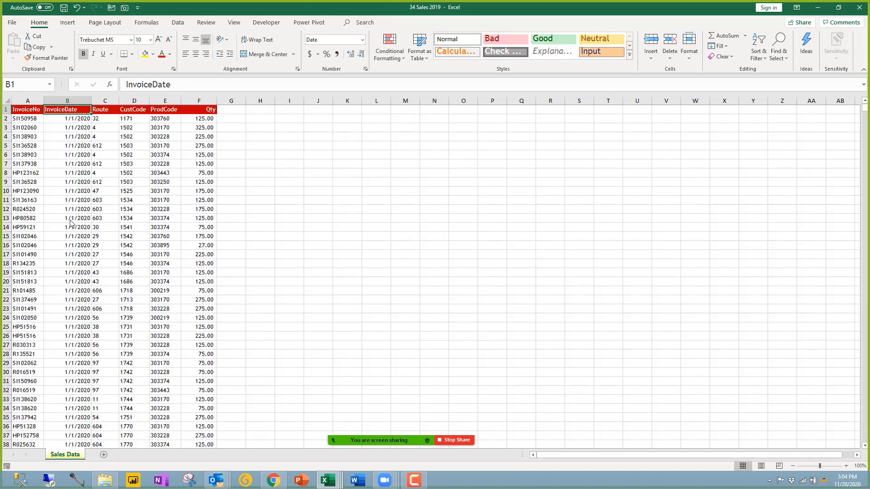
{"action": "scroll", "coordinate": [115, 190], "scroll_direction": "up", "scroll_amount": 3, "text": "ctrl"}
{"action": "scroll", "coordinate": [119, 194], "scroll_direction": "up", "scroll_amount": 2, "text": "ctrl"}
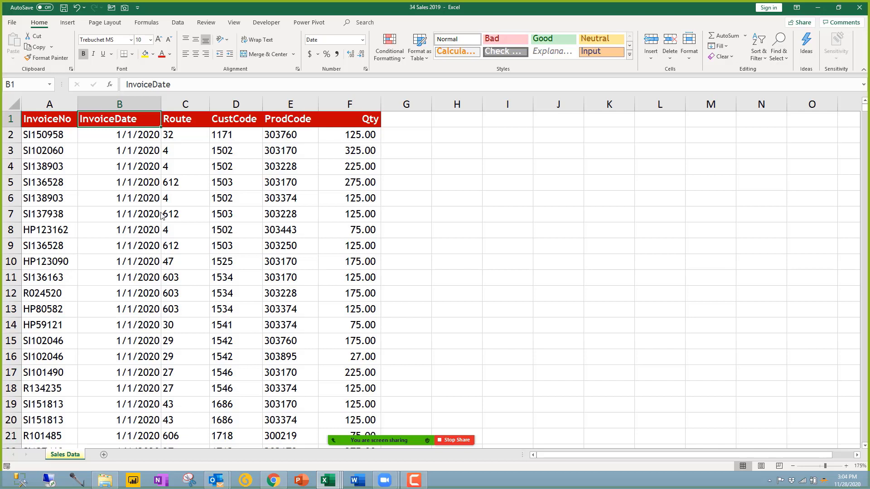
{"action": "left_click", "coordinate": [205, 204]}
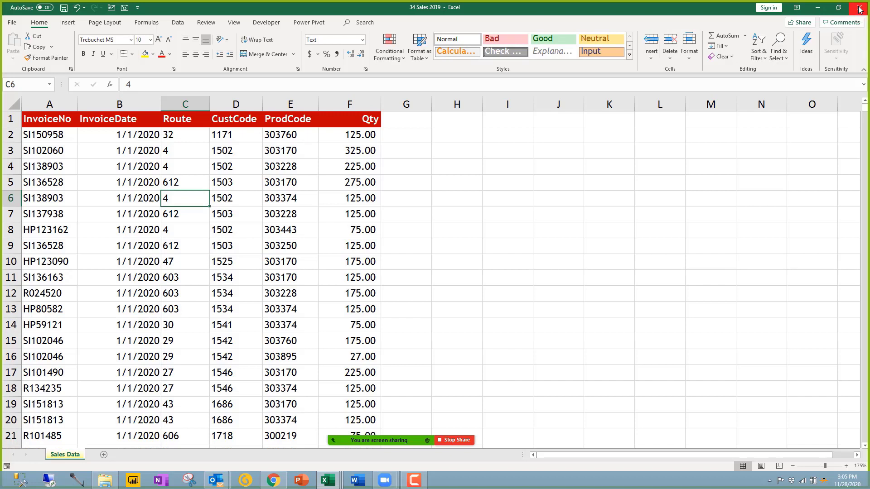
{"action": "left_click", "coordinate": [859, 9]}
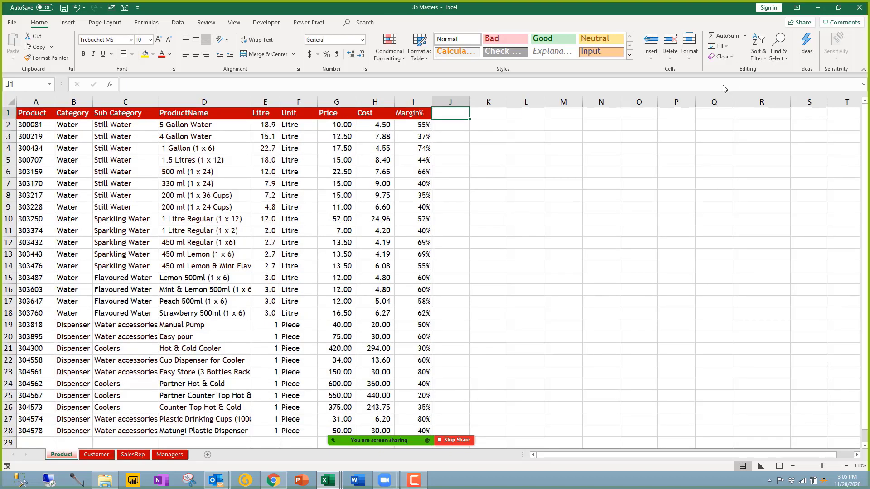
Step: Close 35 Masters and the Queries pane, and show the PivotTable field list beside the pivot
{"action": "left_click", "coordinate": [859, 9]}
{"action": "left_click", "coordinate": [322, 256]}
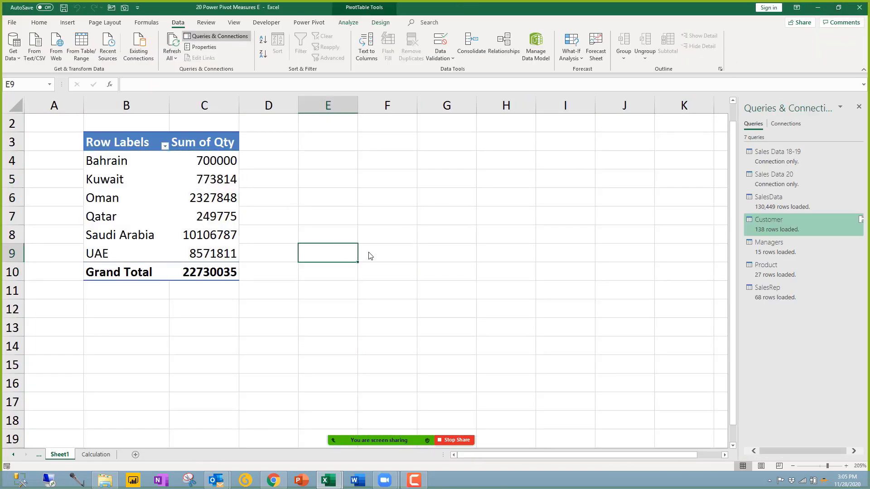
{"action": "left_click", "coordinate": [858, 107]}
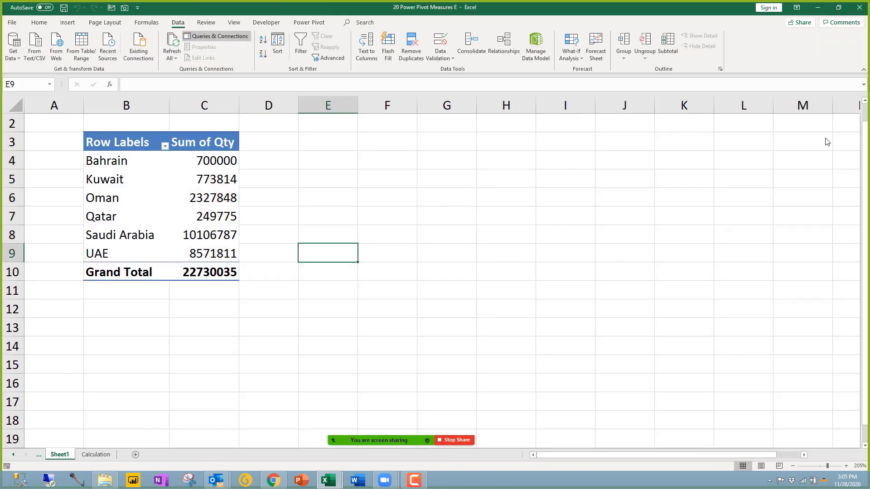
{"action": "left_click", "coordinate": [171, 222]}
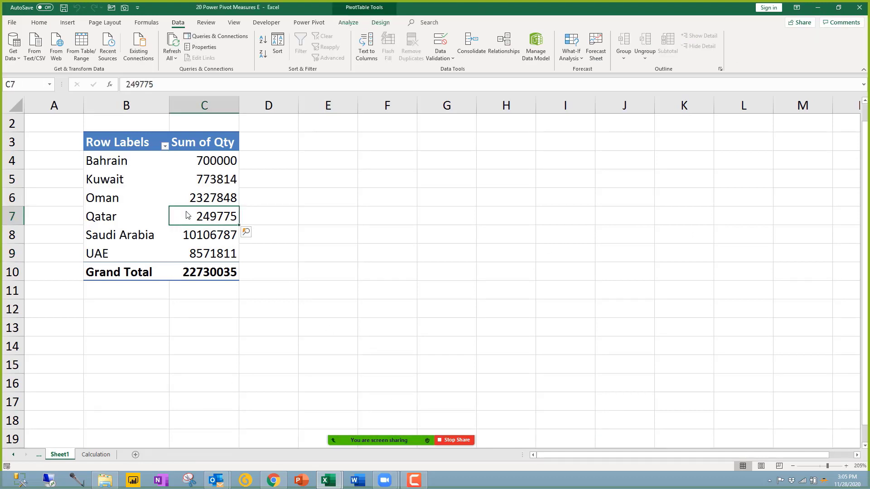
{"action": "left_click", "coordinate": [349, 23]}
{"action": "left_click", "coordinate": [648, 55]}
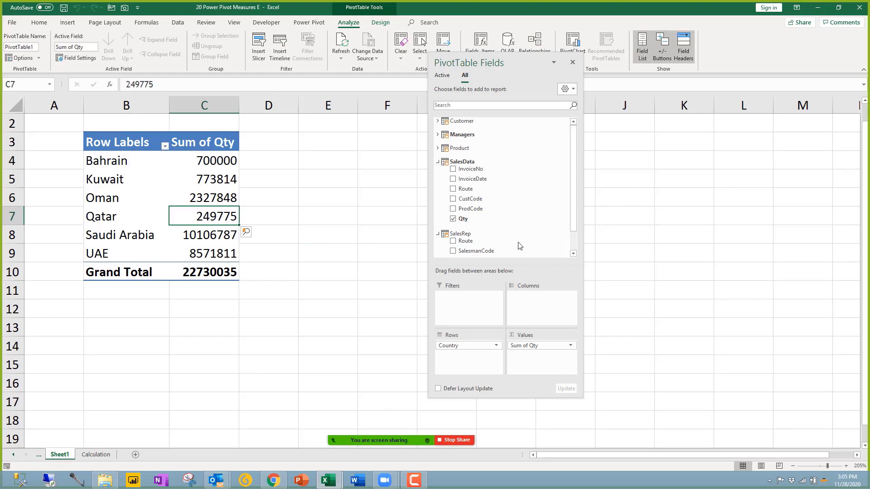
{"action": "left_click_drag", "start_coordinate": [519, 79], "coordinate": [671, 103]}
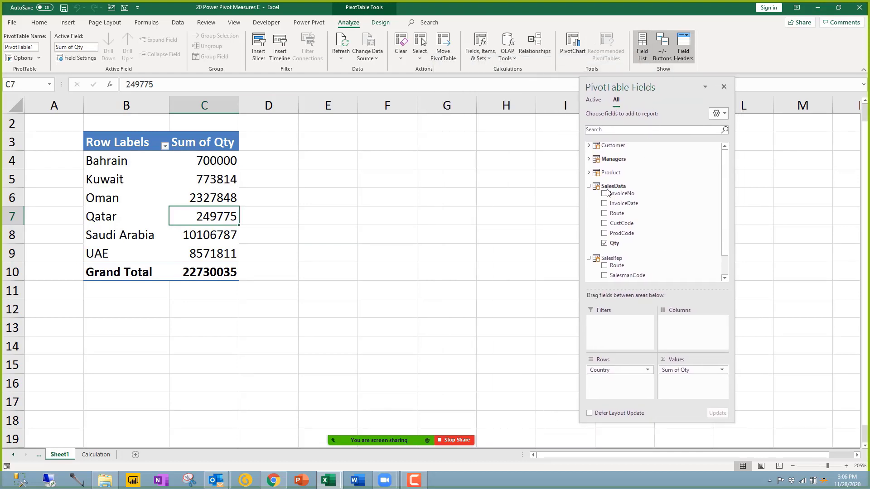
Step: Spread the Sum of Qty pivot across Product Sub Category columns
{"action": "left_click", "coordinate": [588, 186]}
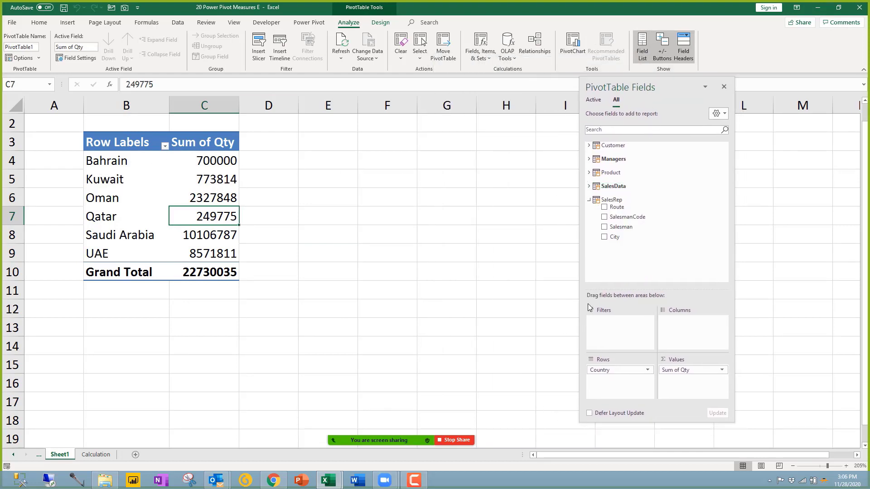
{"action": "left_click", "coordinate": [588, 200]}
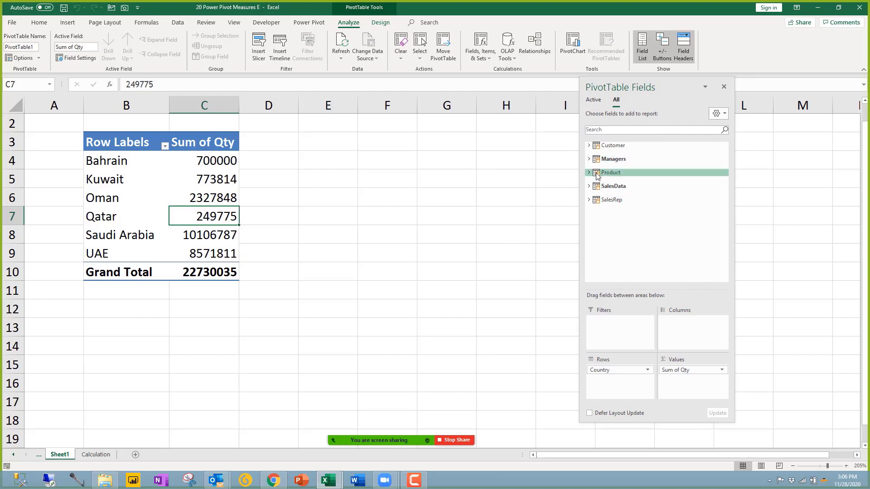
{"action": "left_click", "coordinate": [589, 172]}
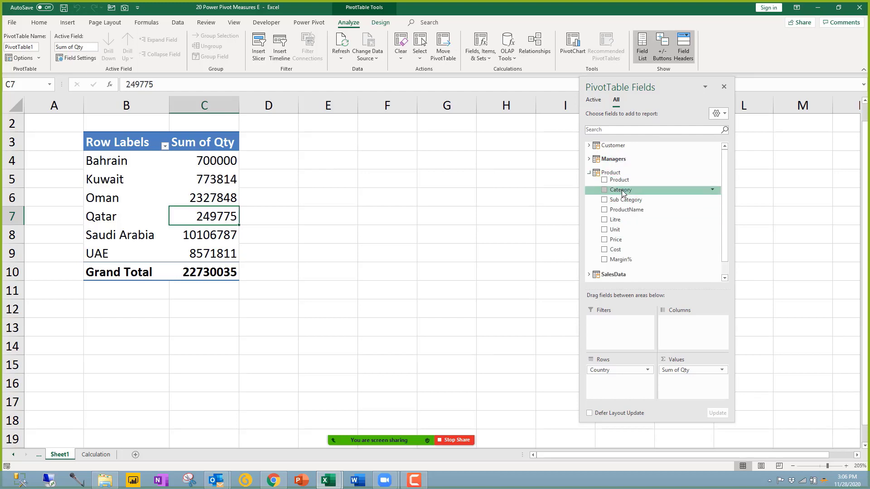
{"action": "left_click_drag", "start_coordinate": [674, 320], "coordinate": [679, 325]}
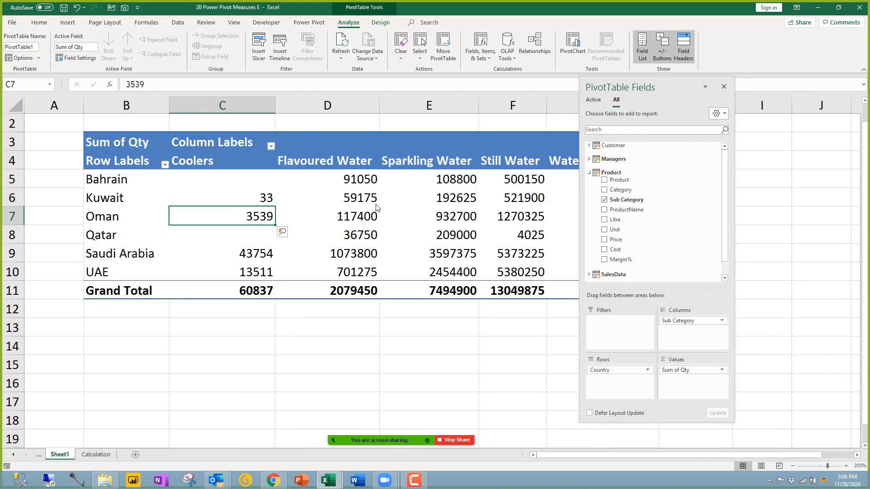
{"action": "left_click", "coordinate": [356, 339]}
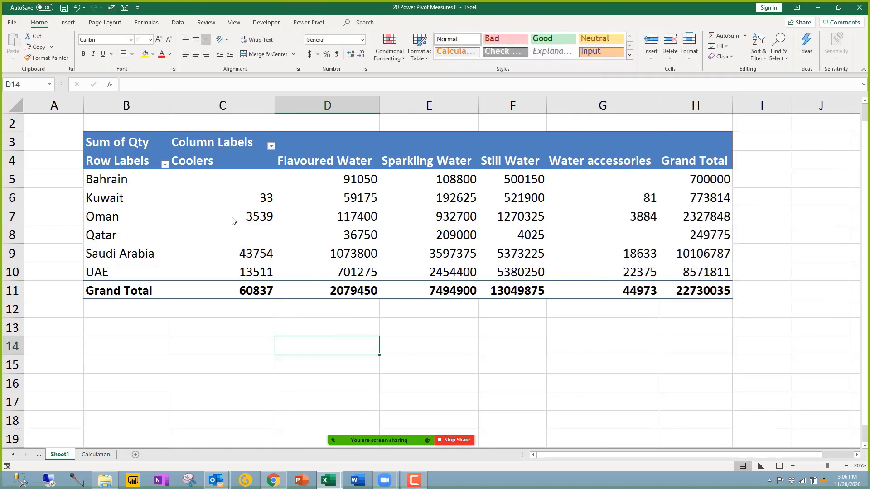
{"action": "mouse_move", "coordinate": [238, 222]}
{"action": "left_click", "coordinate": [367, 238]}
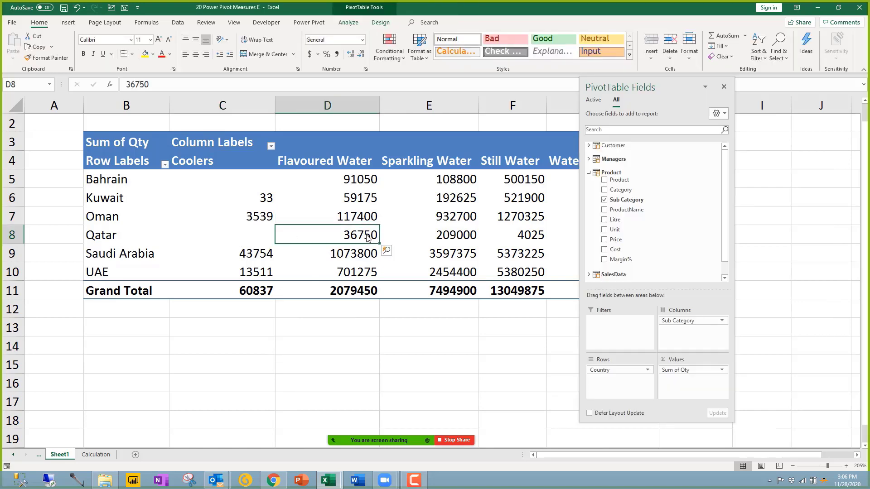
Step: Replace Sub Category with Salesman rows under Country, then view the Calculation sheet
{"action": "left_click", "coordinate": [590, 172]}
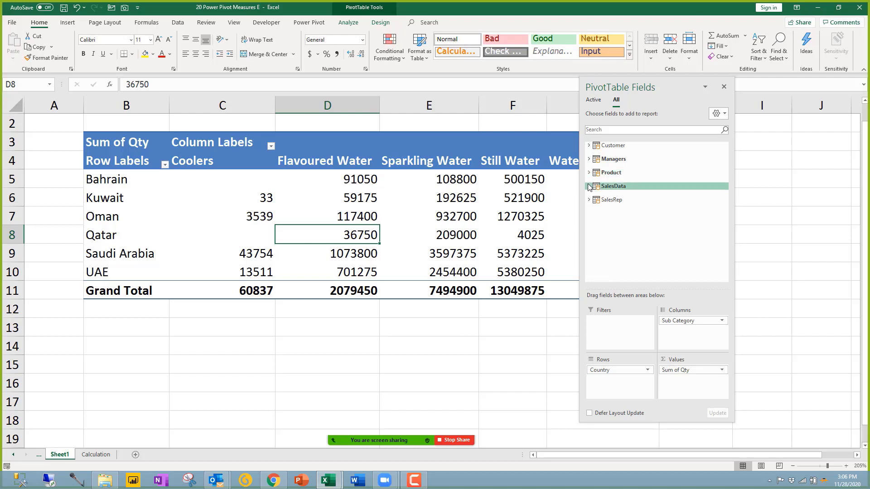
{"action": "left_click", "coordinate": [589, 186]}
{"action": "left_click", "coordinate": [595, 258]}
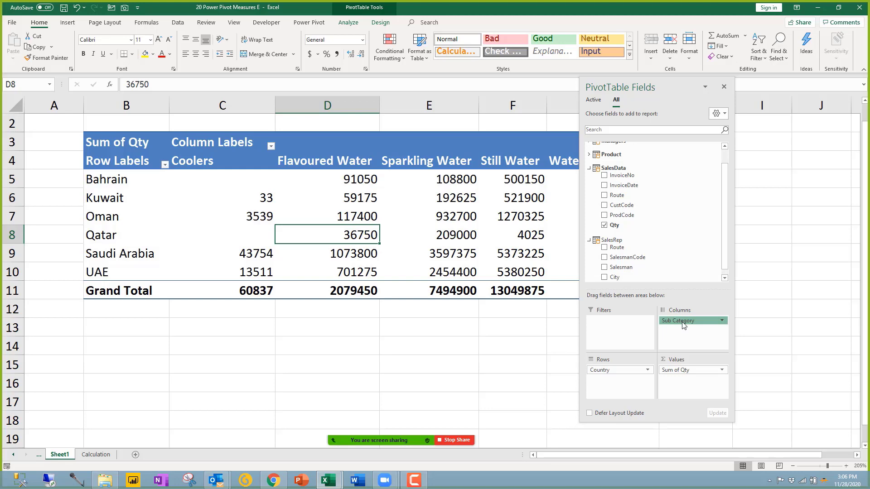
{"action": "left_click_drag", "start_coordinate": [683, 324], "coordinate": [548, 303]}
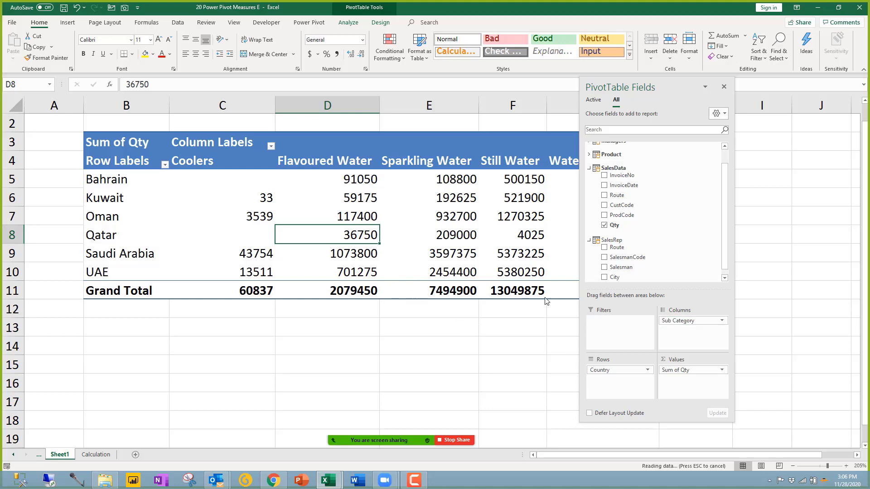
{"action": "left_click_drag", "start_coordinate": [633, 376], "coordinate": [633, 378]}
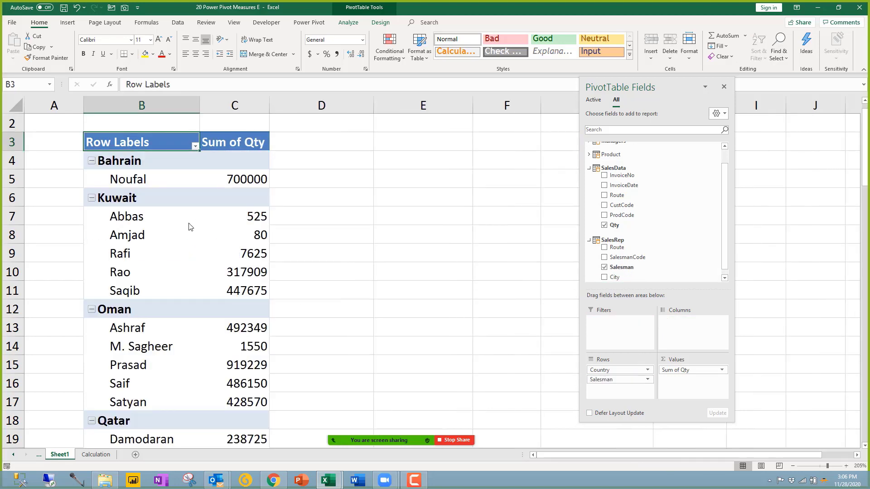
{"action": "left_click", "coordinate": [221, 272]}
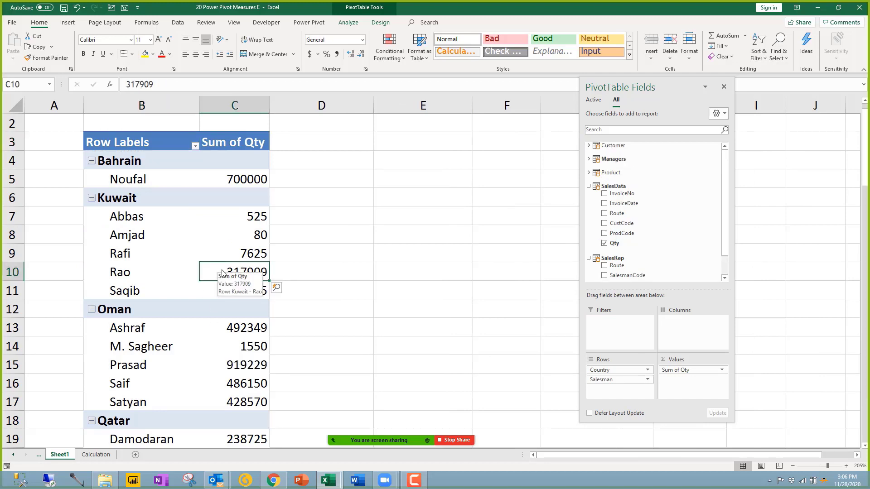
{"action": "left_click", "coordinate": [97, 454]}
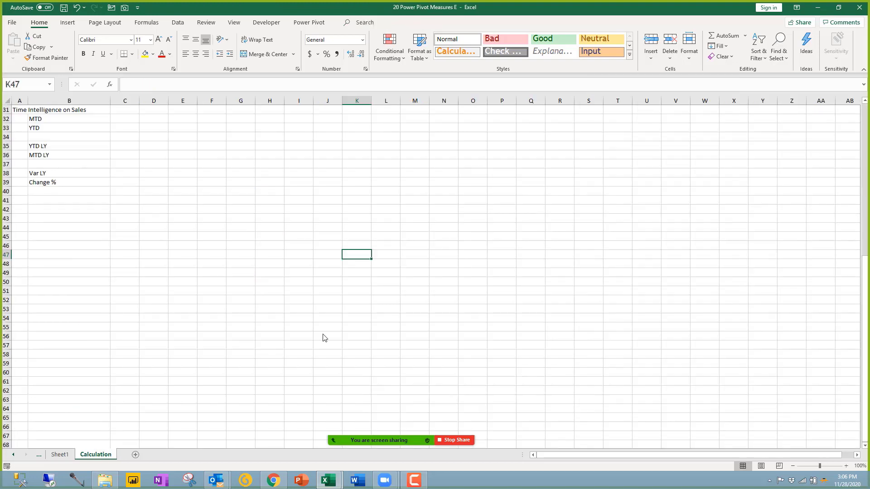
Step: View the Power Pivot diagram, minimize it, and select the Kuwait heading in Sheet1's B6
{"action": "mouse_move", "coordinate": [328, 480]}
{"action": "left_click", "coordinate": [368, 436]}
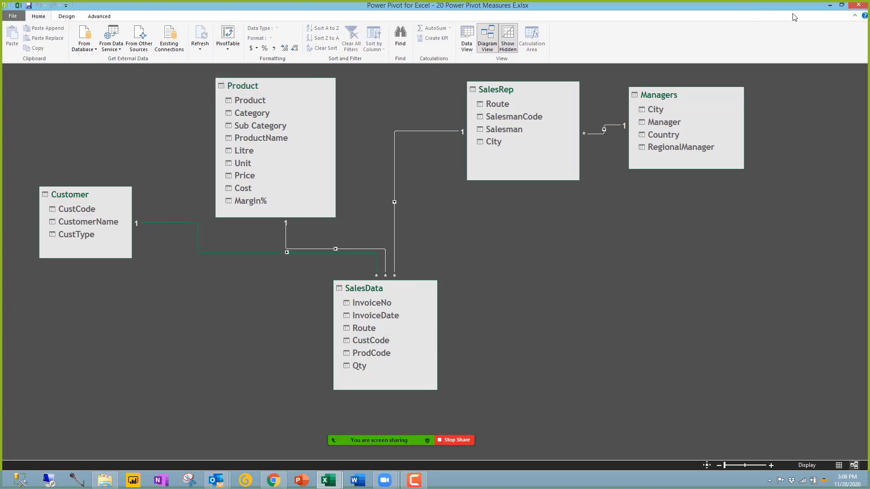
{"action": "left_click", "coordinate": [831, 6]}
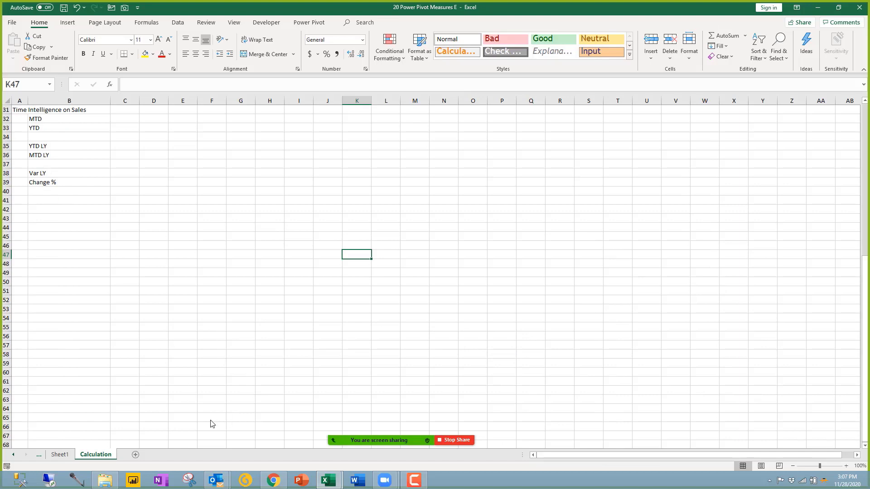
{"action": "left_click", "coordinate": [59, 454]}
{"action": "left_click", "coordinate": [162, 209]}
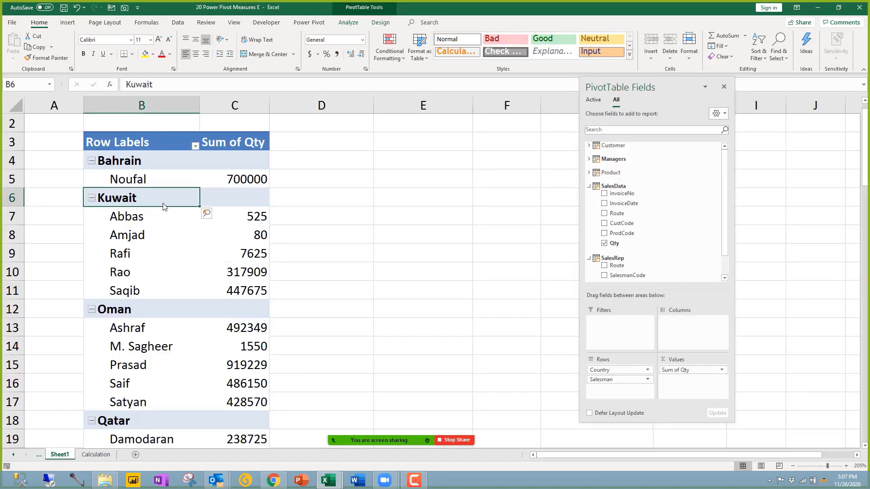
Step: Expand and collapse SalesRep in PivotTable Fields, checking C9's quantity, then switch to File Explorer
{"action": "left_click", "coordinate": [588, 186]}
{"action": "left_click", "coordinate": [589, 199]}
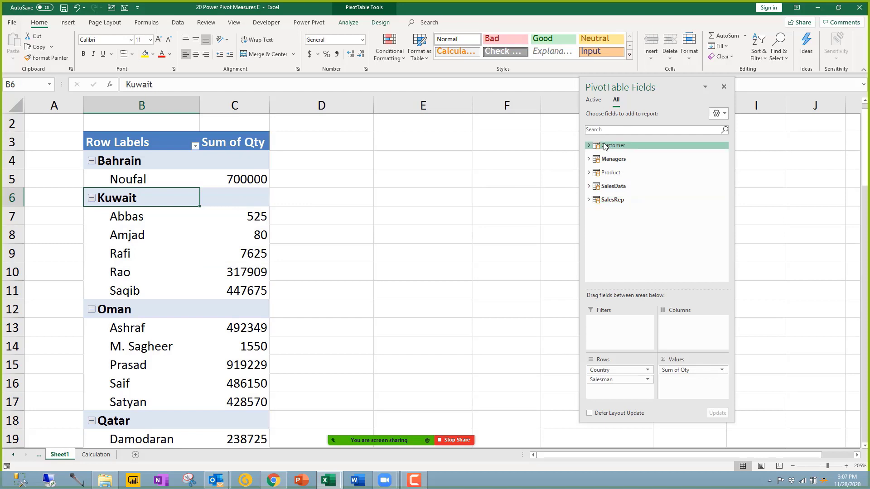
{"action": "left_click", "coordinate": [589, 200]}
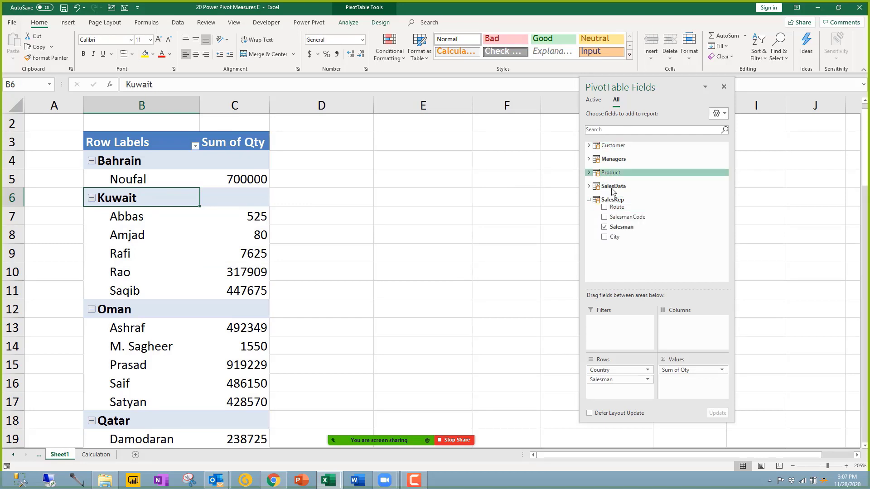
{"action": "left_click", "coordinate": [259, 248]}
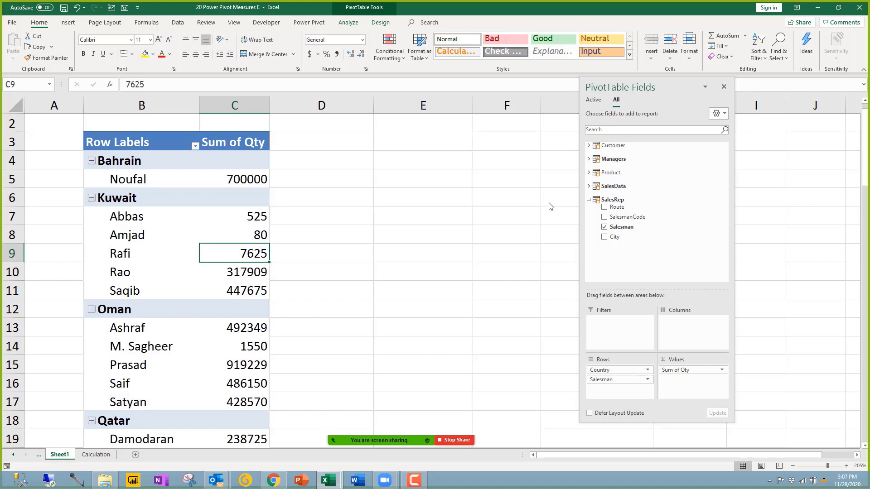
{"action": "left_click", "coordinate": [588, 200]}
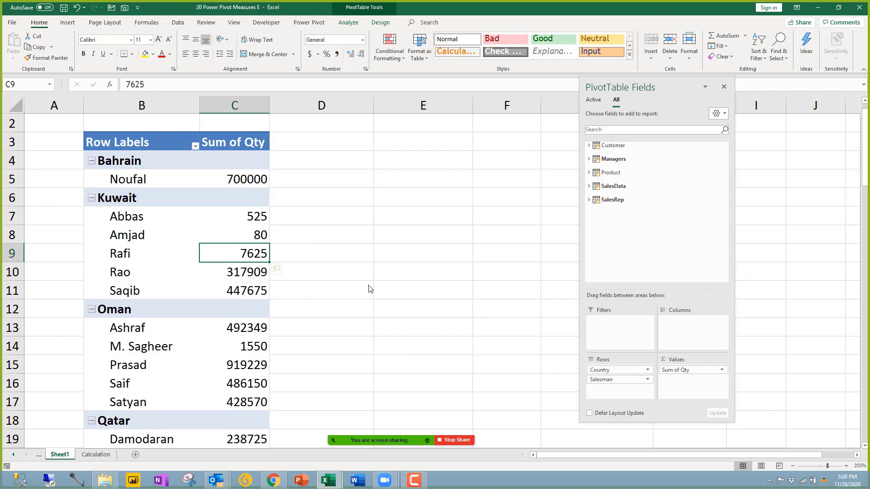
{"action": "left_click", "coordinate": [118, 478]}
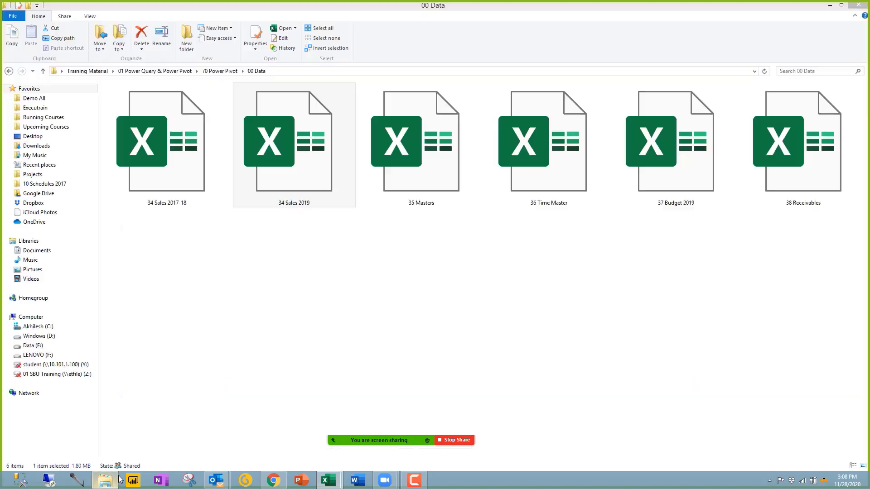
Step: Open 00 Data under 70 Power Pivot, select its first three files, then go back up
{"action": "left_click", "coordinate": [303, 221]}
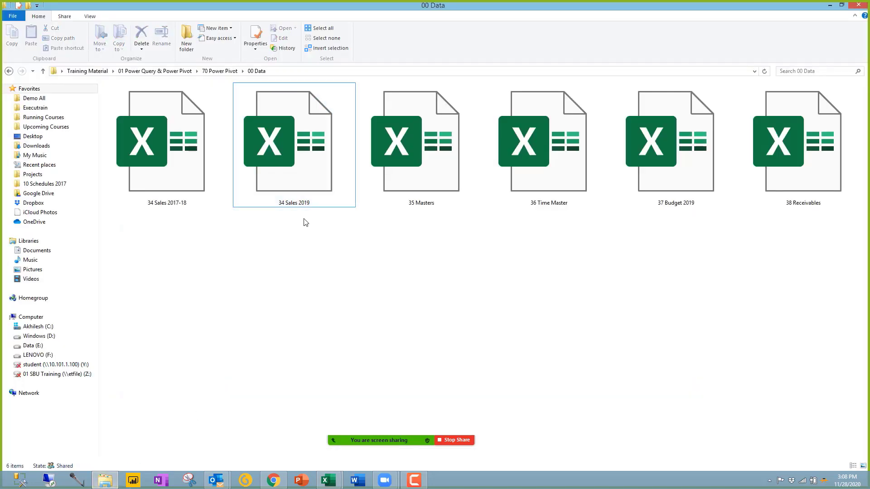
{"action": "left_click", "coordinate": [222, 71]}
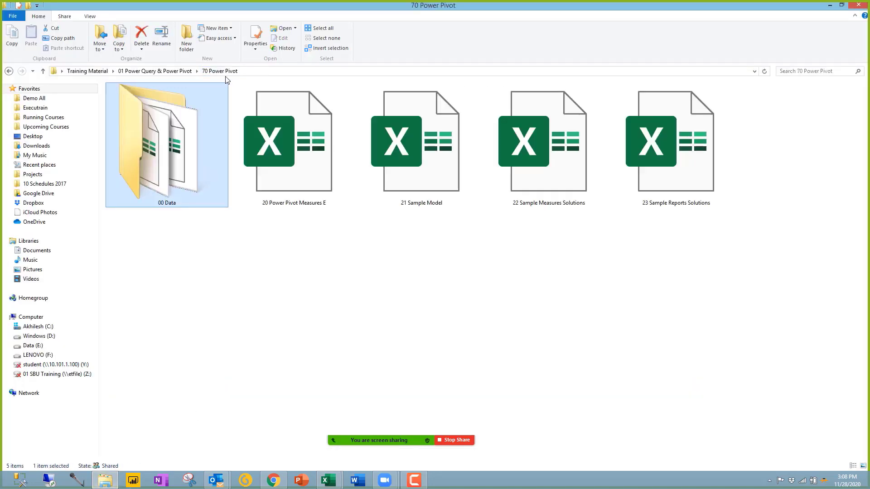
{"action": "double_click", "coordinate": [192, 151]}
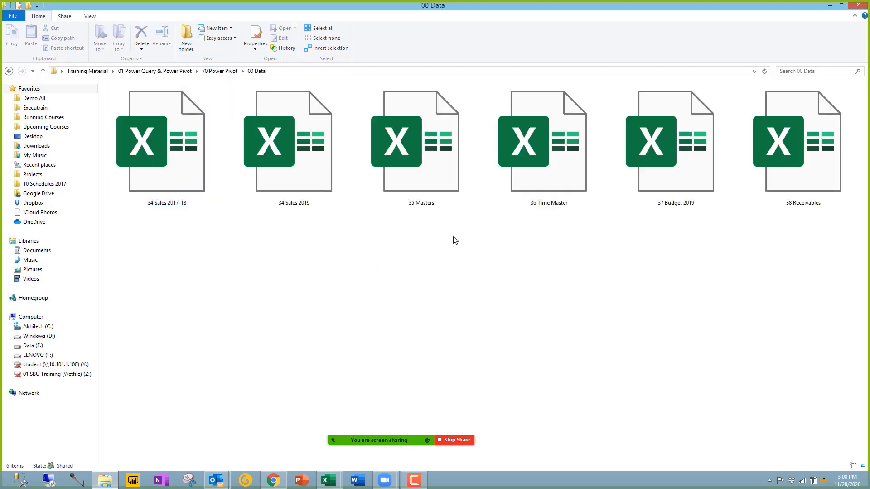
{"action": "left_click_drag", "start_coordinate": [454, 236], "coordinate": [157, 131]}
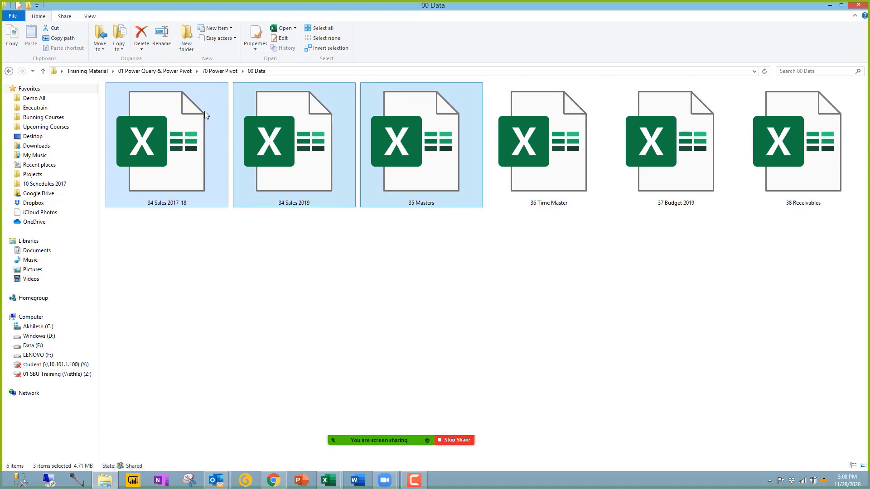
{"action": "left_click", "coordinate": [213, 71]}
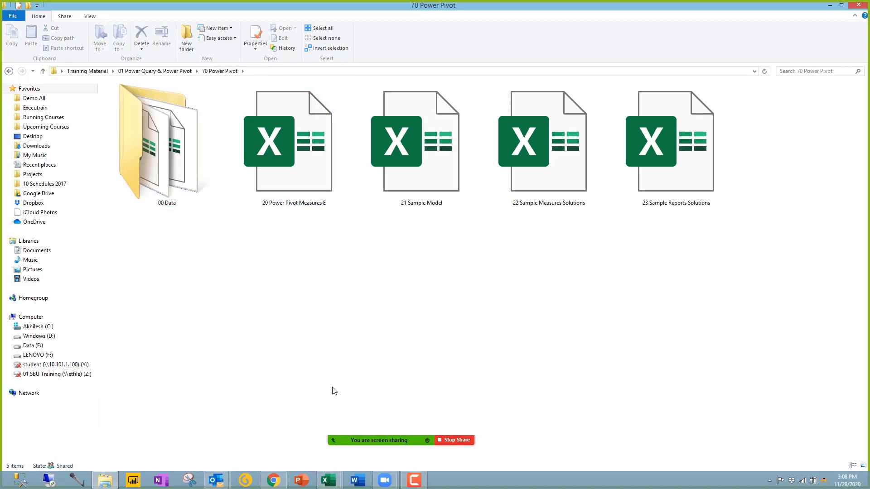
{"action": "left_click", "coordinate": [304, 190]}
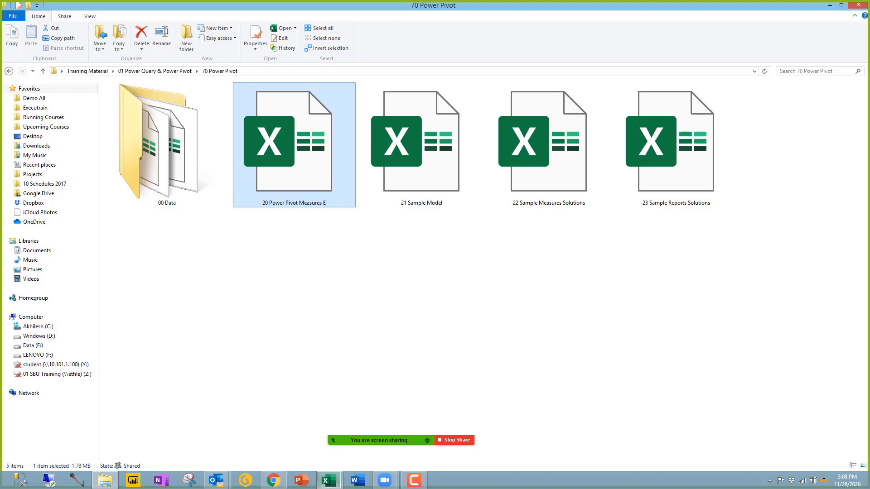
Step: Return to the 20 Power Pivot Measures E workbook's salesman-by-country pivot
{"action": "left_click", "coordinate": [329, 480]}
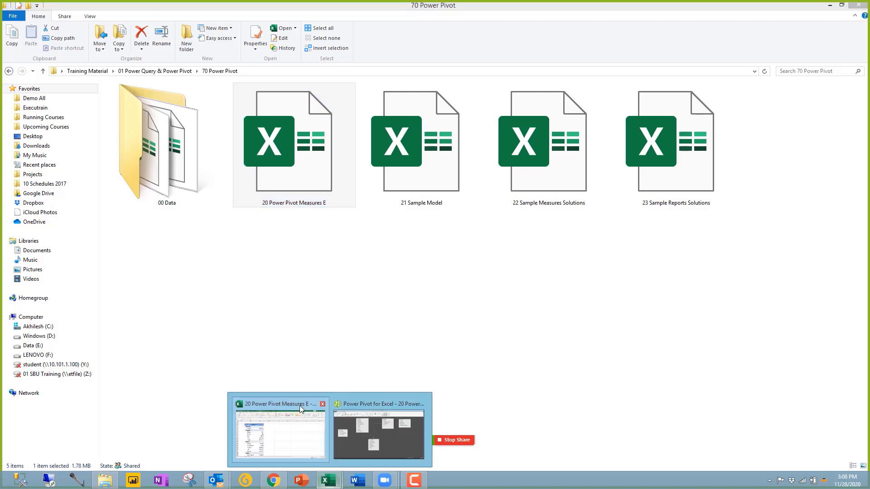
{"action": "left_click", "coordinate": [304, 404]}
{"action": "left_click", "coordinate": [235, 234]}
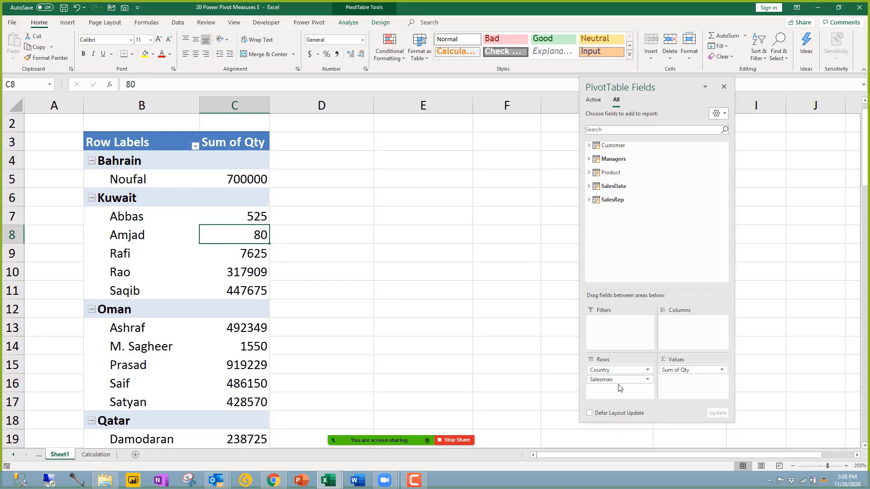
Step: Remove Salesman from Rows and Sum of Qty from Values, leaving only the Country rows
{"action": "left_click_drag", "start_coordinate": [608, 380], "coordinate": [501, 341]}
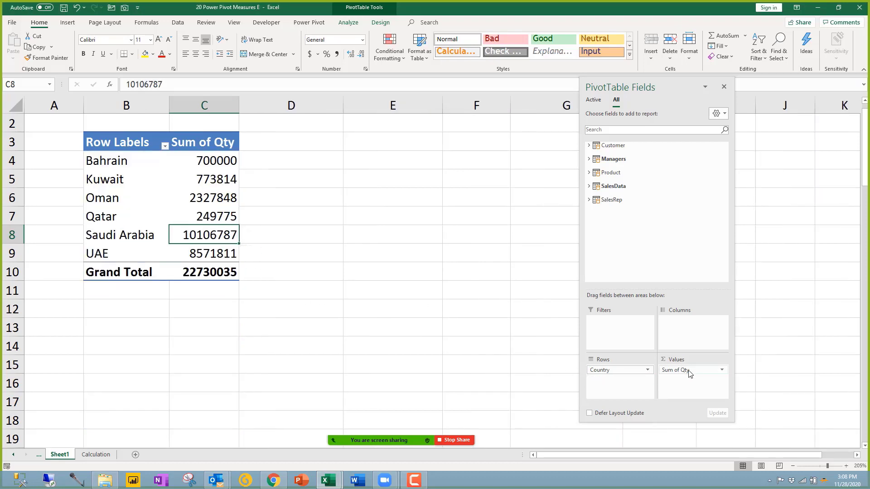
{"action": "left_click", "coordinate": [151, 212]}
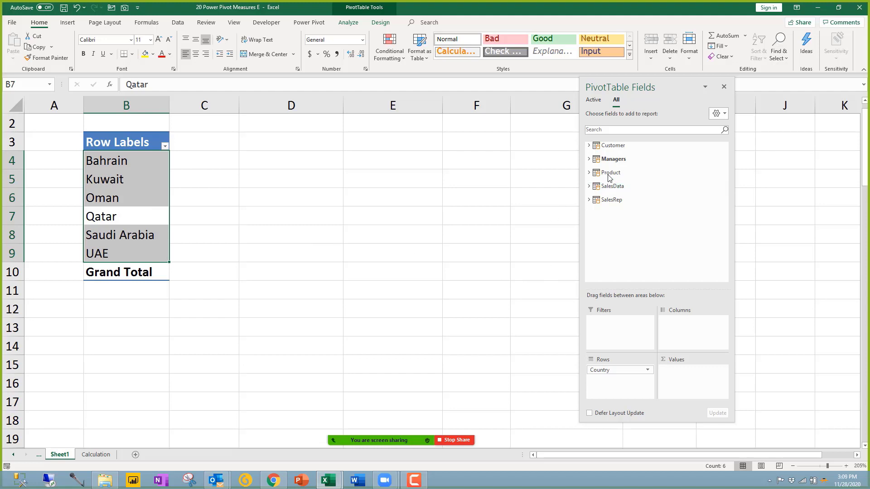
Step: Add SalesRep's SalesmanCode as a per-country count and review its summarize-by settings without changing them
{"action": "left_click", "coordinate": [611, 199]}
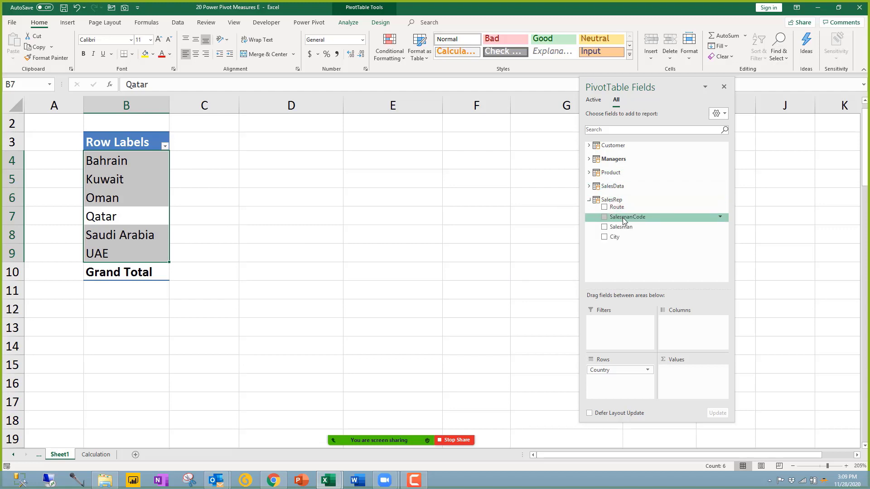
{"action": "left_click_drag", "start_coordinate": [666, 271], "coordinate": [688, 380]}
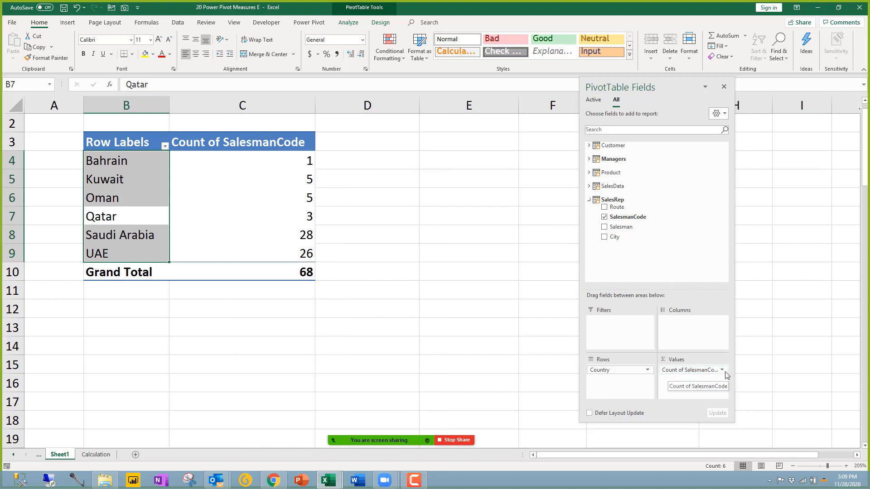
{"action": "left_click", "coordinate": [722, 370]}
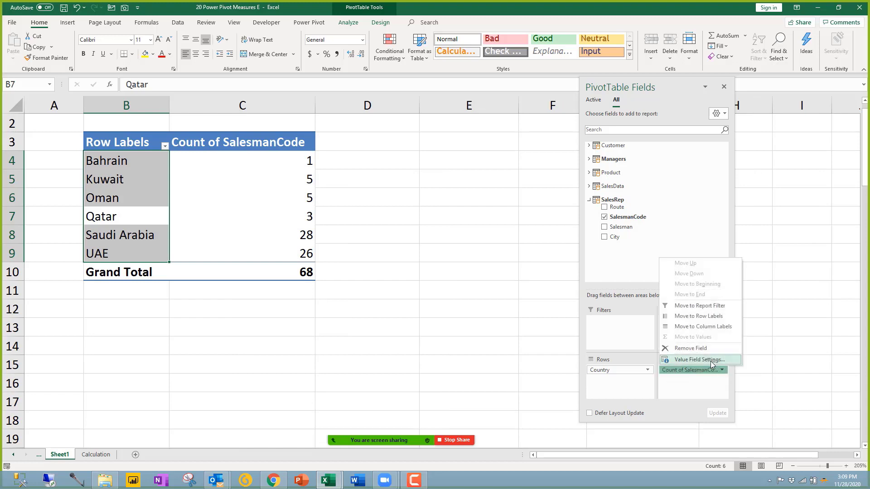
{"action": "left_click", "coordinate": [700, 360]}
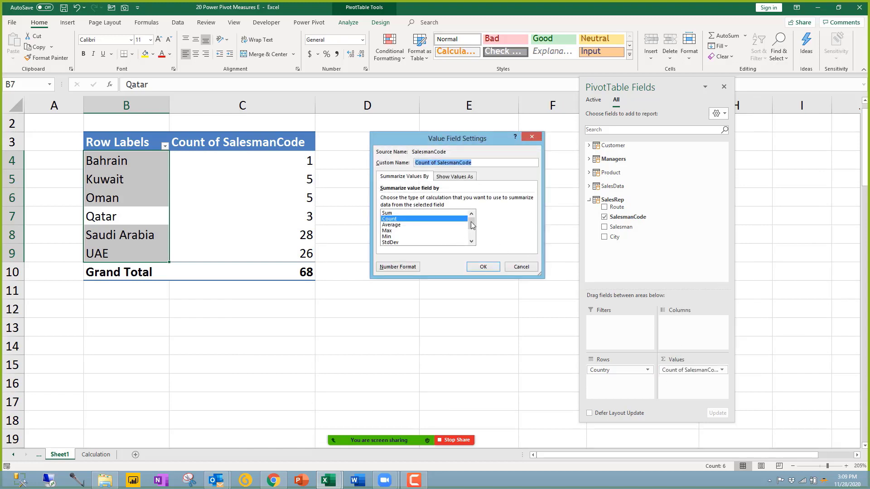
{"action": "left_click_drag", "start_coordinate": [472, 223], "coordinate": [475, 240]}
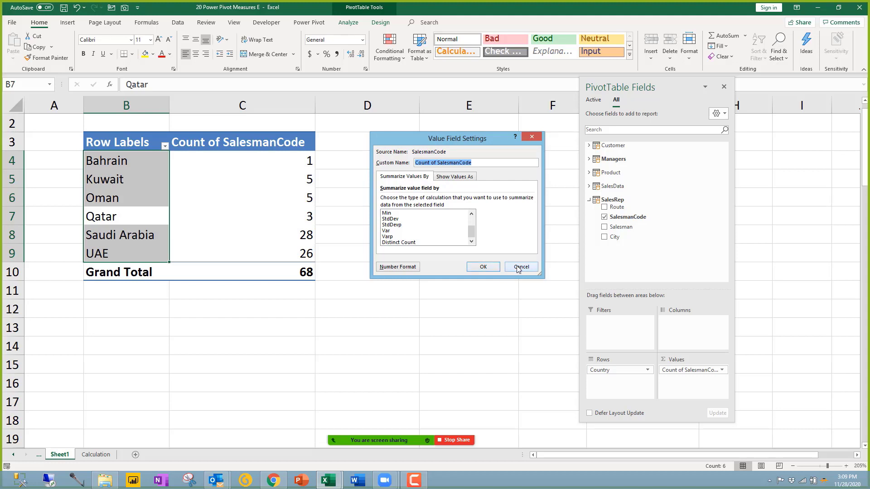
{"action": "scroll", "coordinate": [468, 233], "scroll_direction": "up", "scroll_amount": 2}
{"action": "scroll", "coordinate": [467, 233], "scroll_direction": "down", "scroll_amount": 2}
{"action": "left_click", "coordinate": [526, 269]}
Step: Check the country labels and Qatar's salesman count, then remove Count of SalesmanCode from the PivotTable
{"action": "left_click", "coordinate": [313, 332]}
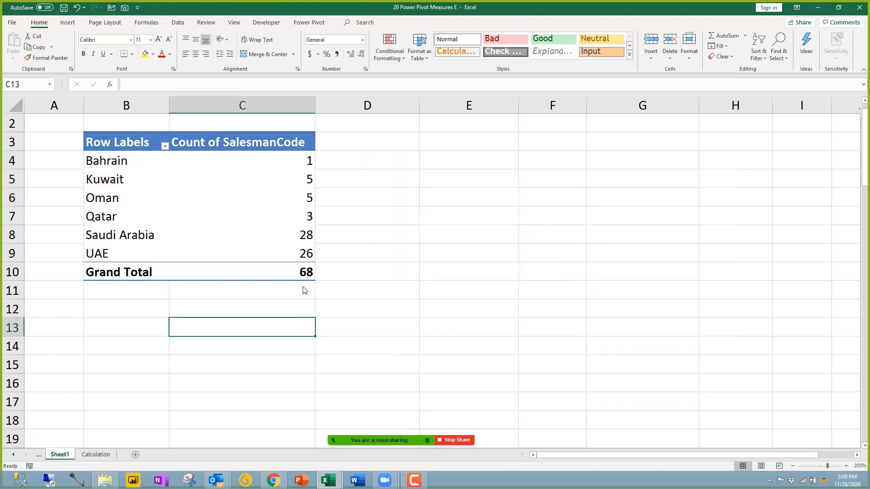
{"action": "left_click_drag", "start_coordinate": [136, 164], "coordinate": [130, 248]}
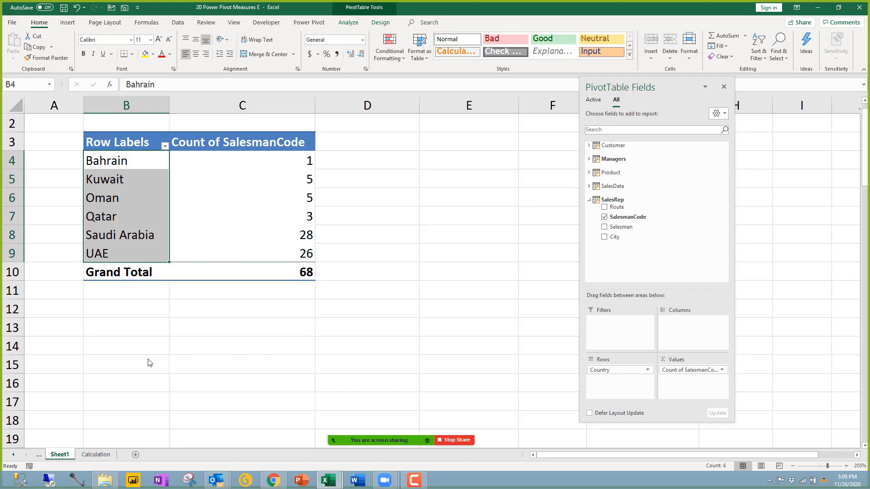
{"action": "left_click", "coordinate": [272, 216]}
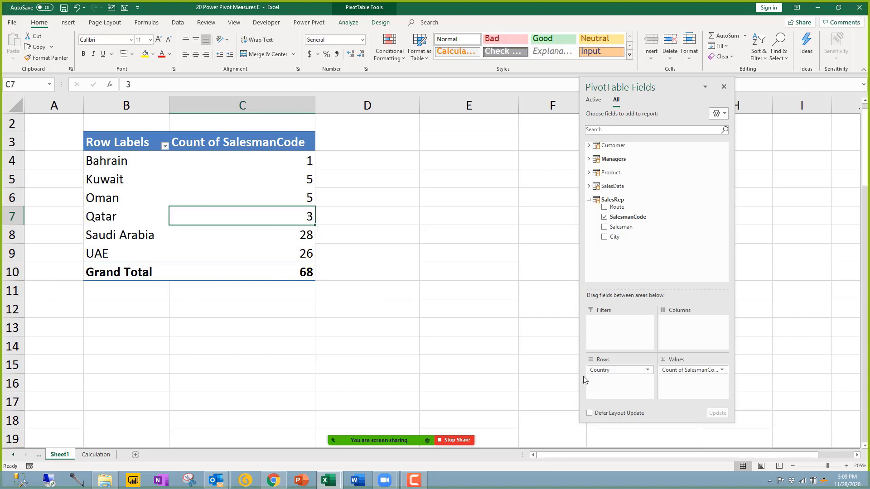
{"action": "left_click", "coordinate": [667, 369]}
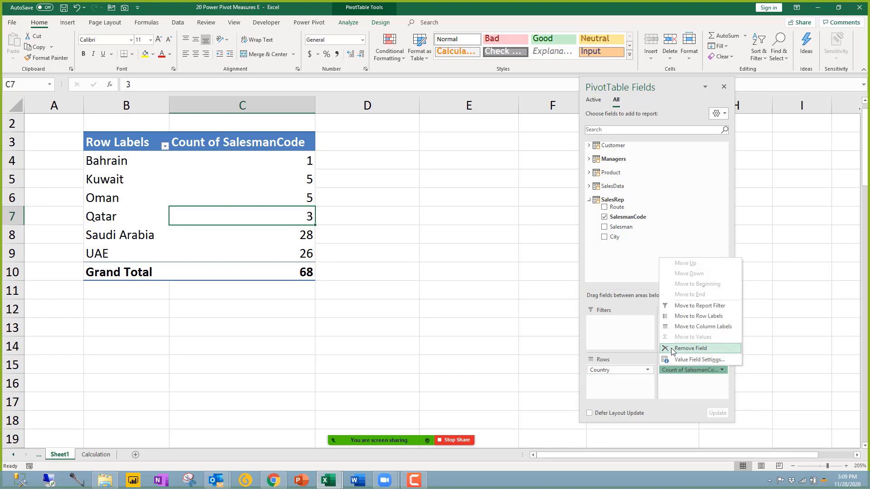
{"action": "left_click", "coordinate": [671, 348]}
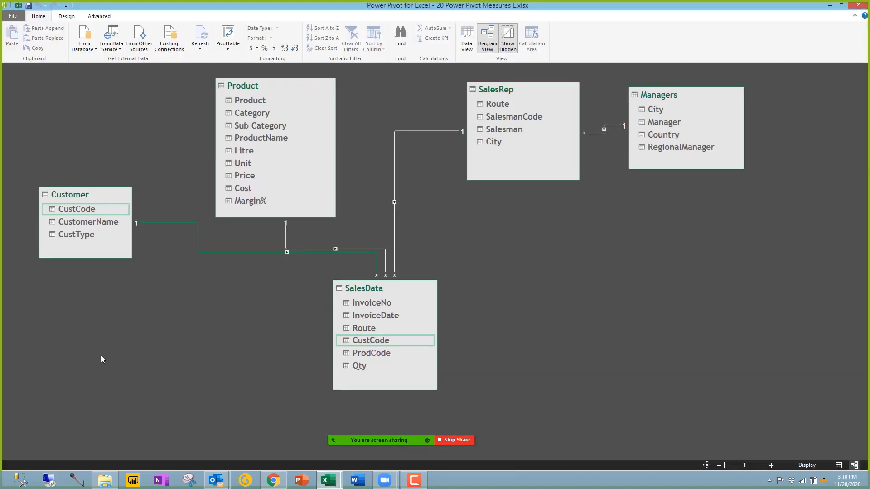
Step: In Data View, review SalesData's invoice dates and distinct CustCode values, then return to the Excel PivotTable
{"action": "left_click", "coordinate": [473, 41]}
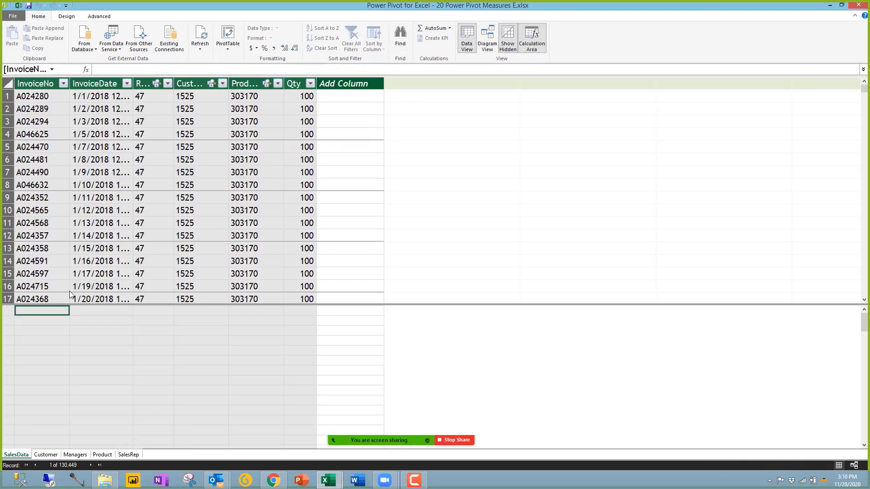
{"action": "left_click", "coordinate": [117, 225]}
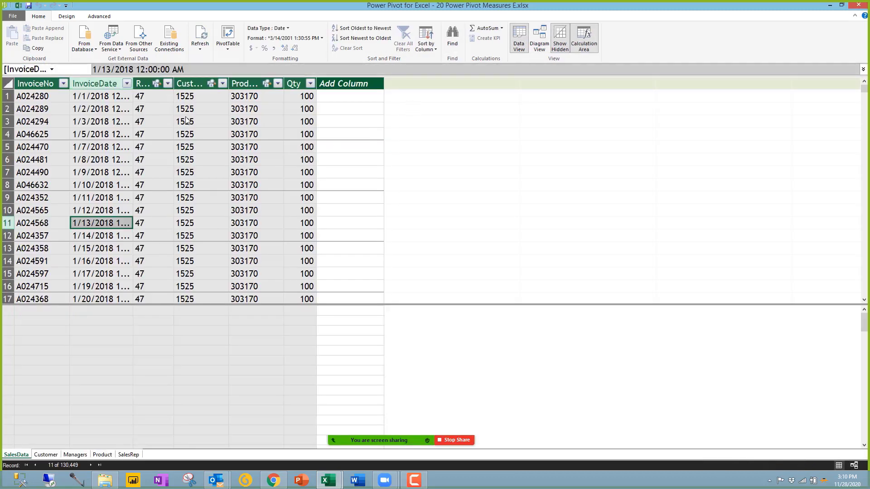
{"action": "left_click", "coordinate": [222, 84]}
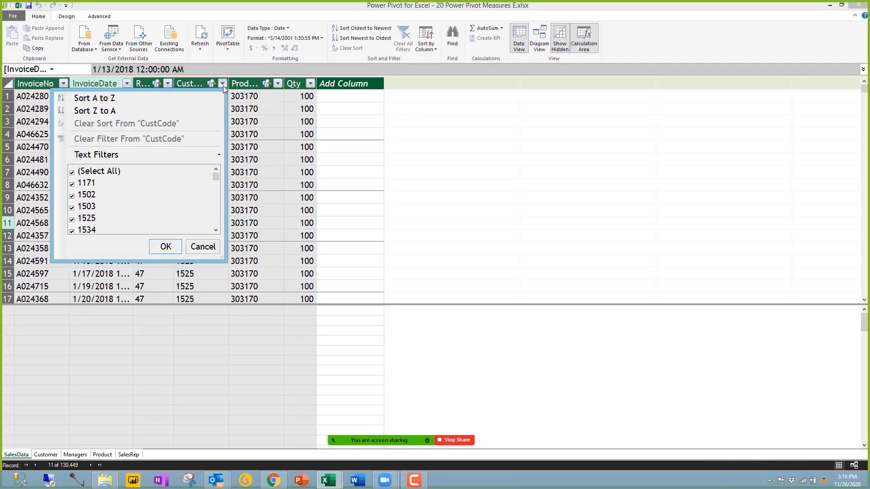
{"action": "left_click", "coordinate": [274, 187]}
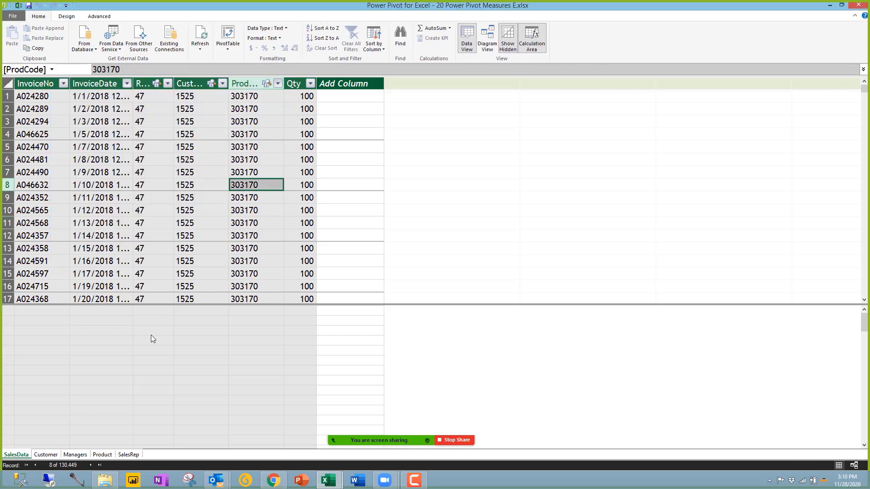
{"action": "left_click", "coordinate": [333, 484]}
{"action": "left_click", "coordinate": [278, 426]}
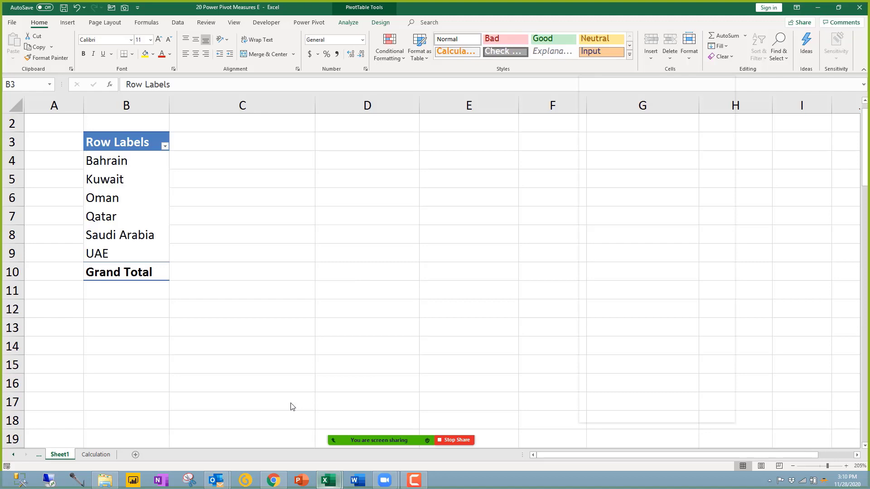
Step: Remove Country from Rows and add SalesData's CustCode as a Count value
{"action": "left_click", "coordinate": [137, 196]}
{"action": "left_click_drag", "start_coordinate": [607, 375], "coordinate": [413, 297]}
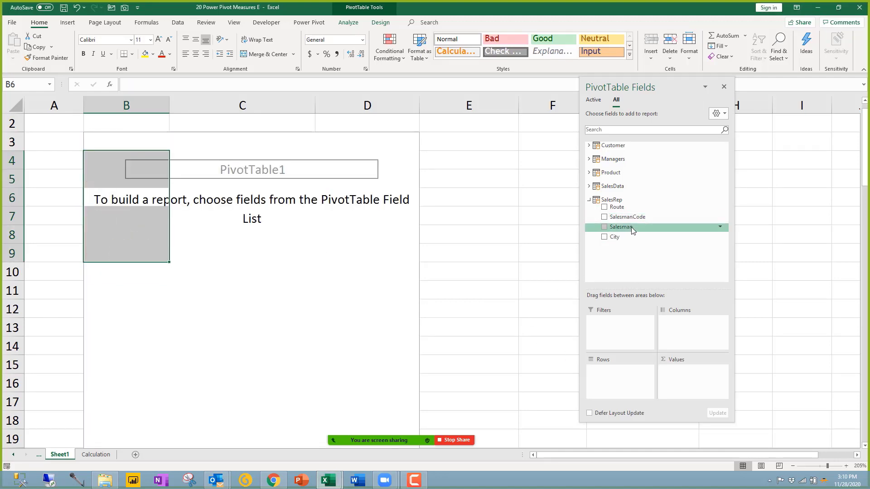
{"action": "left_click", "coordinate": [589, 199]}
{"action": "left_click", "coordinate": [590, 187]}
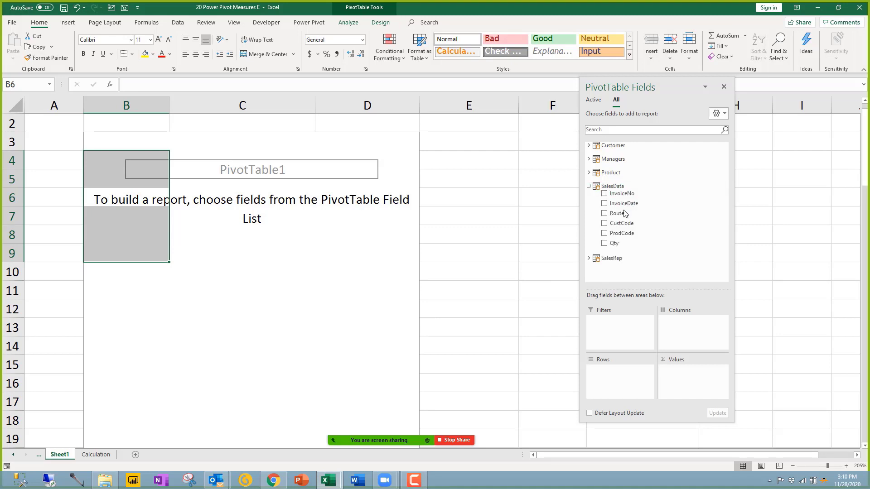
{"action": "left_click_drag", "start_coordinate": [624, 223], "coordinate": [664, 384]}
{"action": "left_click", "coordinate": [172, 165]}
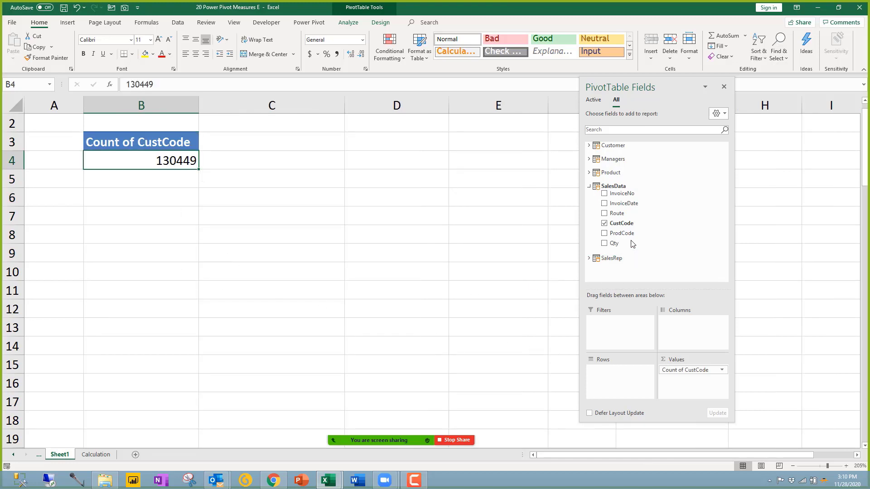
Step: Add CustCode again as a Distinct Count and compare totals: 130449 records versus 138 customers
{"action": "left_click_drag", "start_coordinate": [662, 293], "coordinate": [691, 379]}
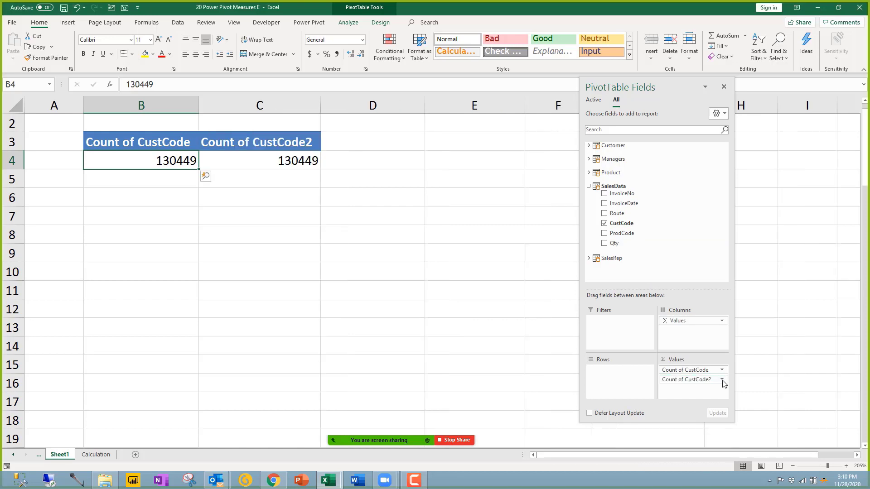
{"action": "left_click", "coordinate": [688, 379]}
{"action": "left_click", "coordinate": [687, 369]}
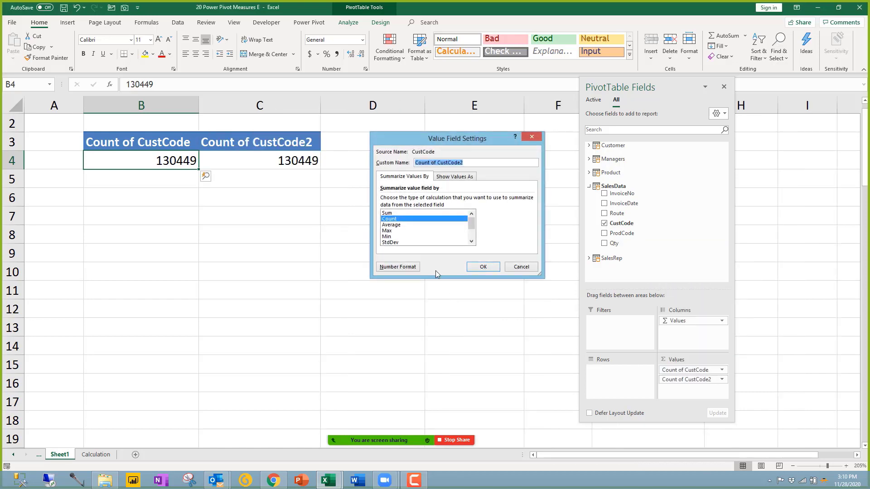
{"action": "left_click_drag", "start_coordinate": [469, 223], "coordinate": [469, 231]}
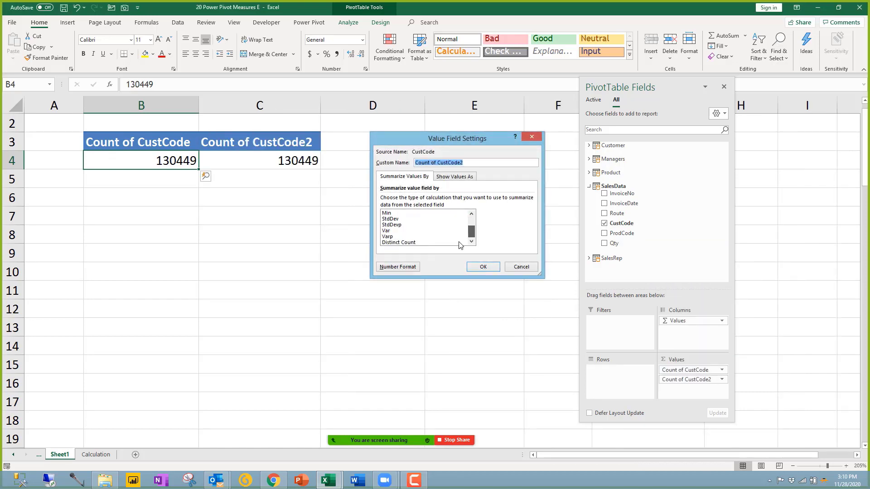
{"action": "left_click", "coordinate": [415, 242]}
{"action": "left_click", "coordinate": [483, 267]}
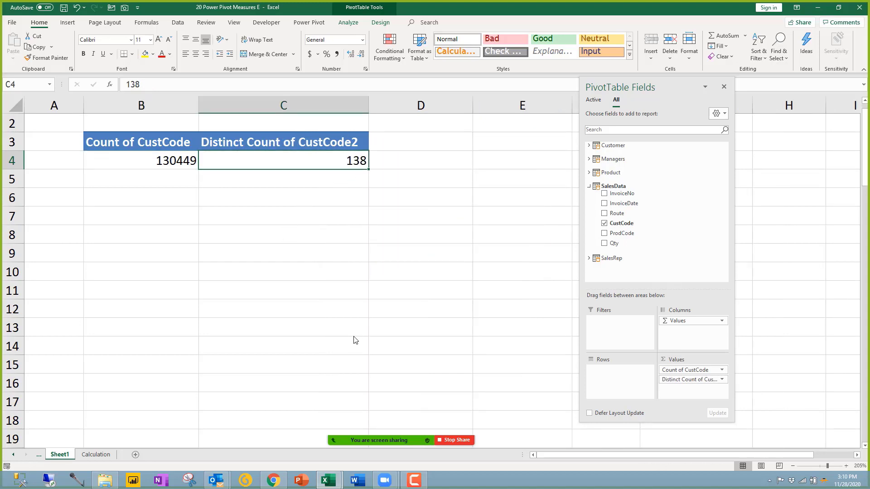
{"action": "left_click", "coordinate": [183, 162]}
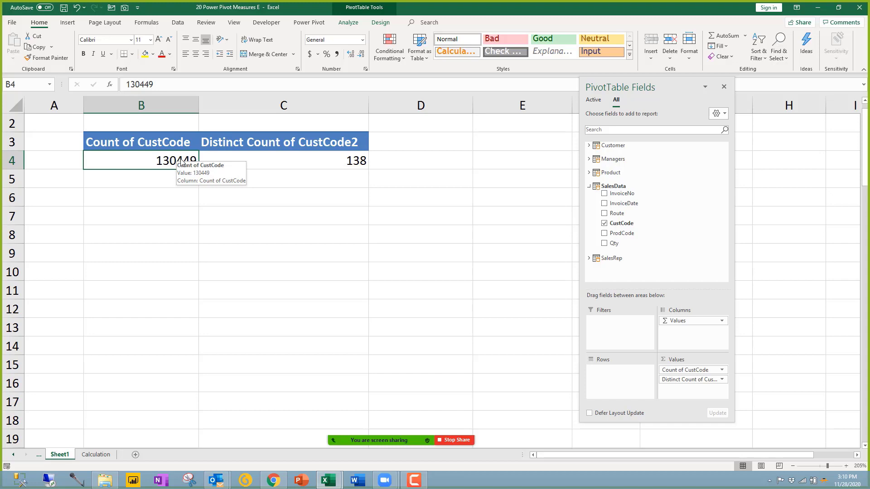
{"action": "left_click", "coordinate": [284, 167]}
Step: Dismiss the meeting time-limit popup and drag the CustCode count values out of the PivotTable
{"action": "left_click", "coordinate": [543, 176]}
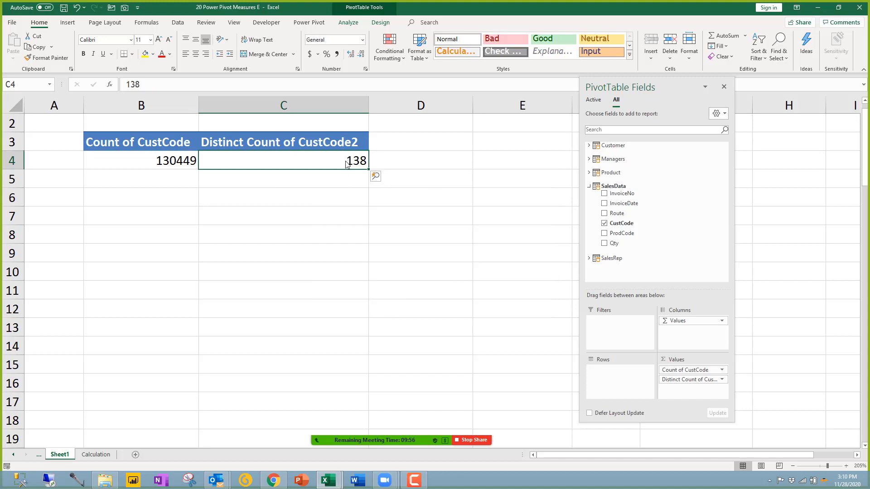
{"action": "mouse_move", "coordinate": [347, 163]}
{"action": "left_click_drag", "start_coordinate": [561, 361], "coordinate": [562, 361]}
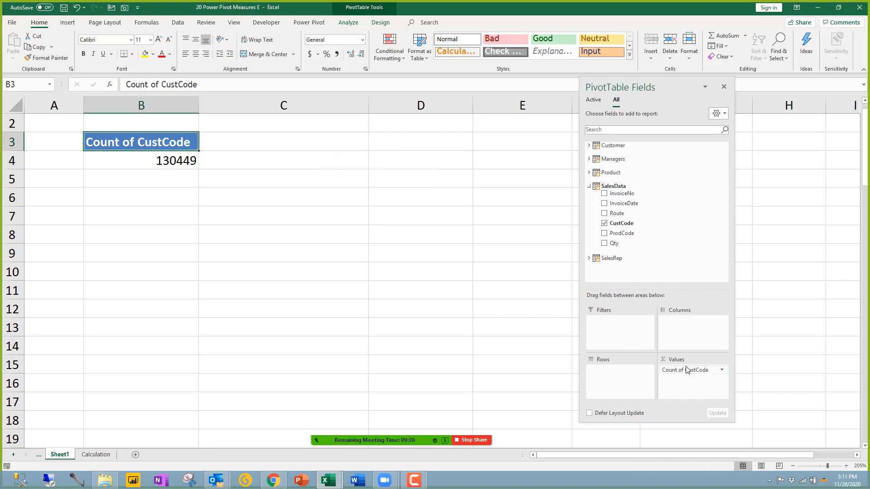
{"action": "left_click_drag", "start_coordinate": [684, 370], "coordinate": [454, 357]}
Step: Check the Power Pivot window, then return to the Excel workbook
{"action": "left_click", "coordinate": [341, 484]}
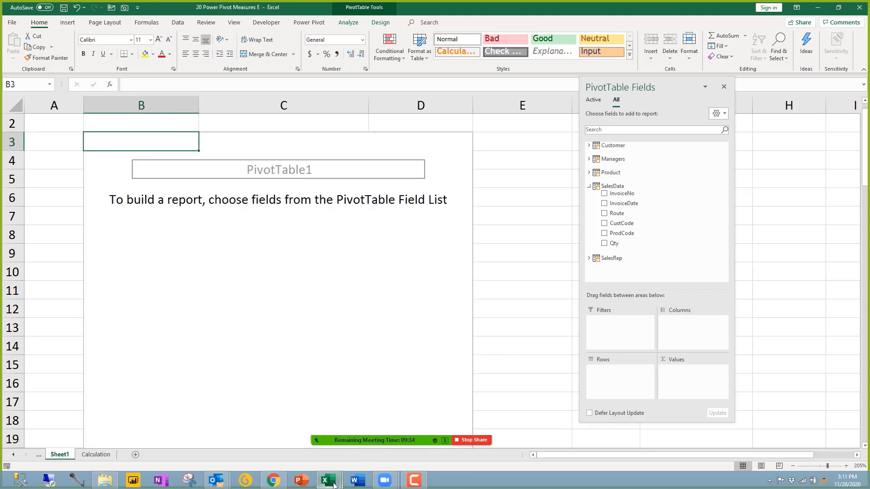
{"action": "left_click", "coordinate": [357, 401]}
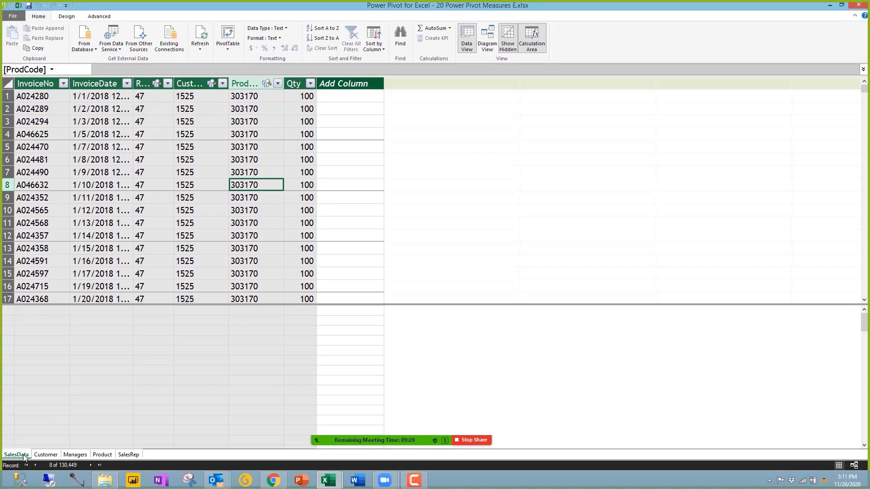
{"action": "left_click", "coordinate": [328, 480]}
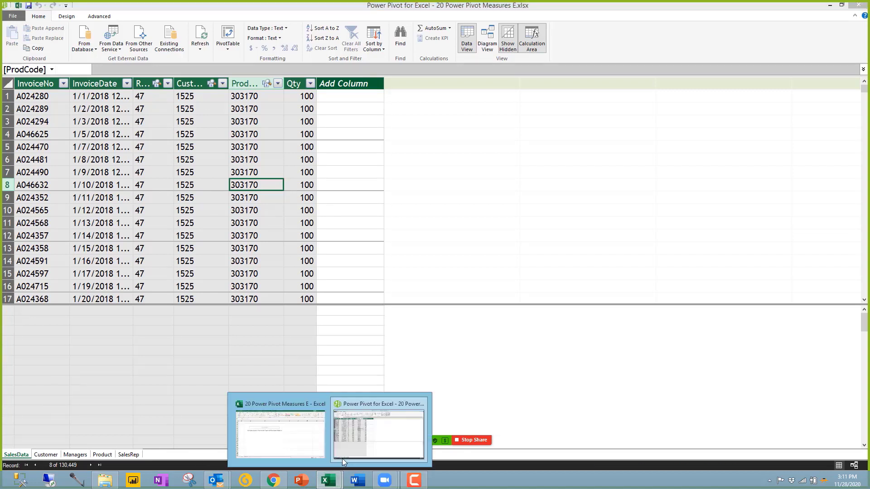
{"action": "left_click", "coordinate": [303, 404]}
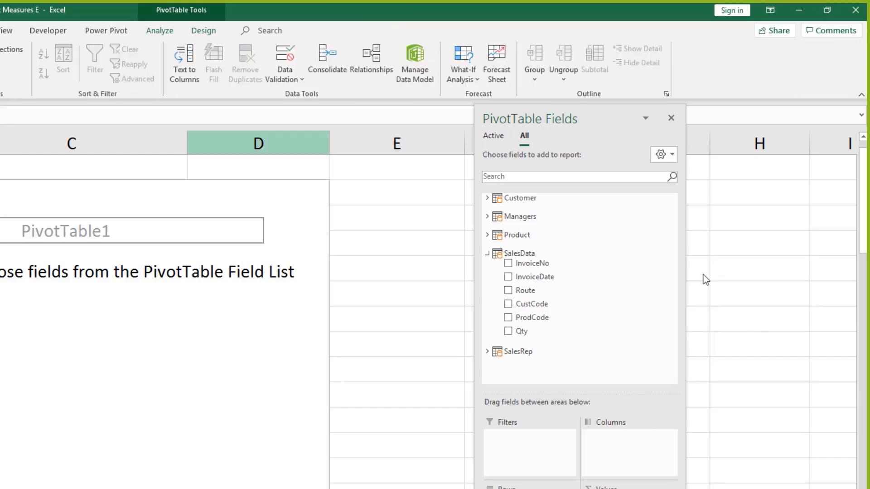
Step: Close the PivotTable Field List, show Queries & Connections with row counts, and go to Power Pivot's SalesData grid
{"action": "left_click", "coordinate": [646, 119]}
{"action": "left_click", "coordinate": [671, 118]}
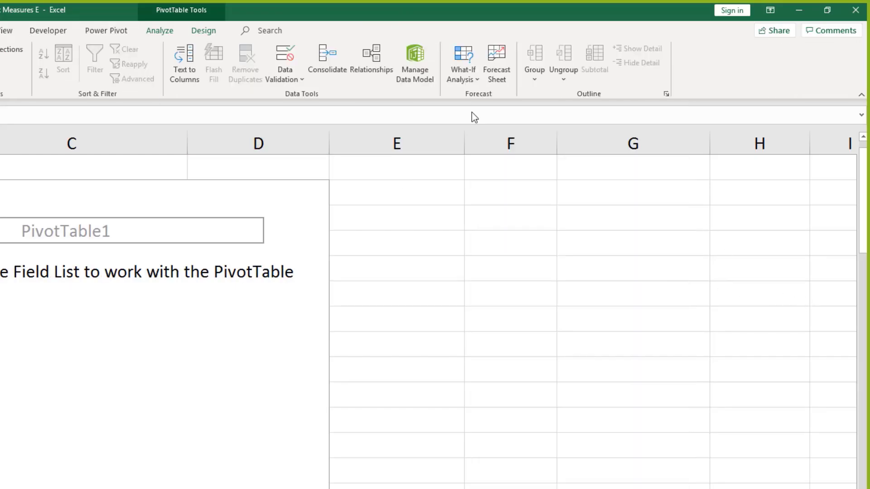
{"action": "left_click", "coordinate": [11, 49]}
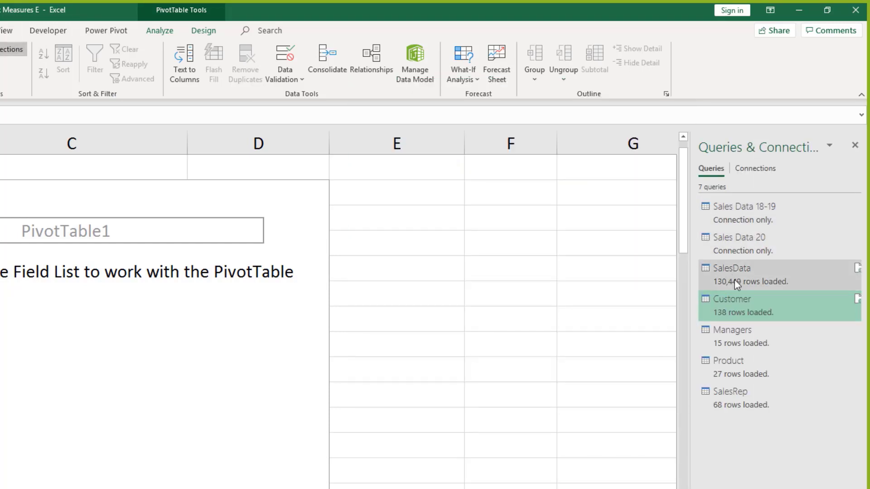
{"action": "mouse_move", "coordinate": [745, 282]}
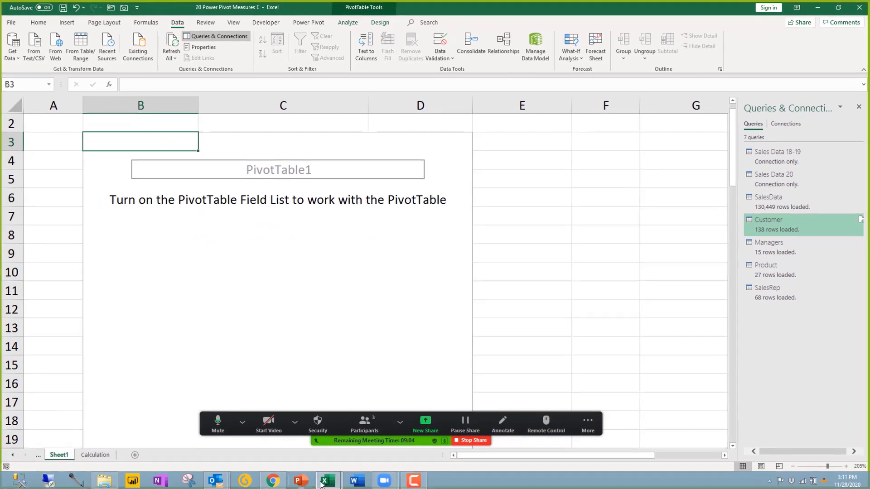
{"action": "mouse_move", "coordinate": [336, 468]}
{"action": "left_click", "coordinate": [355, 439]}
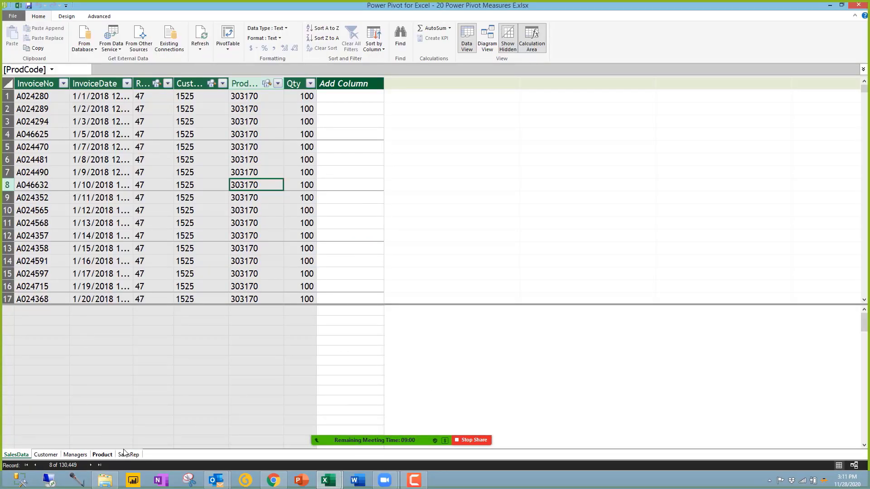
Step: Switch to Diagram View and deselect the CustCode relationship to see all five linked tables
{"action": "left_click", "coordinate": [488, 41]}
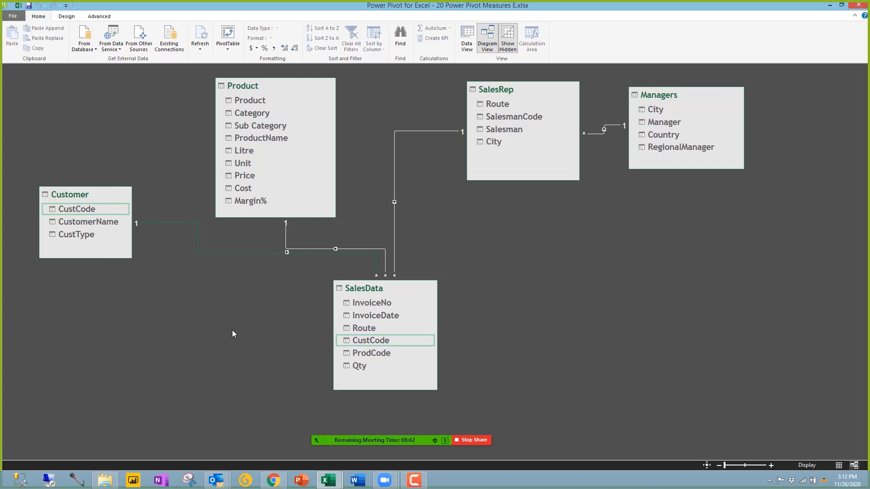
{"action": "left_click", "coordinate": [482, 308]}
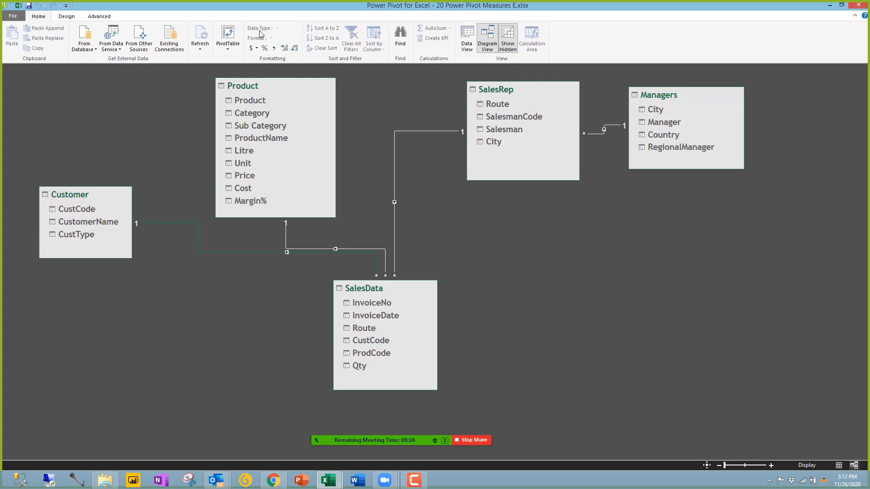
Step: Insert a new Data Model PivotTable on a new worksheet (Sheet2) and display its field list
{"action": "left_click", "coordinate": [229, 32]}
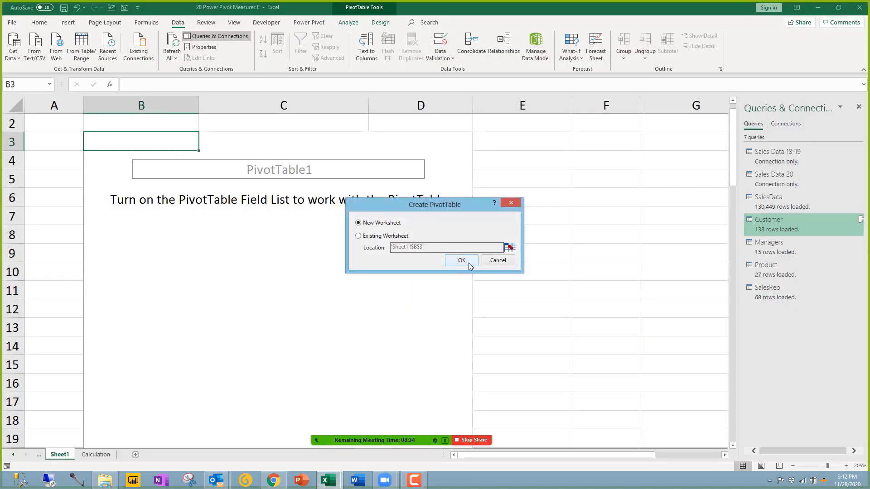
{"action": "left_click", "coordinate": [468, 261]}
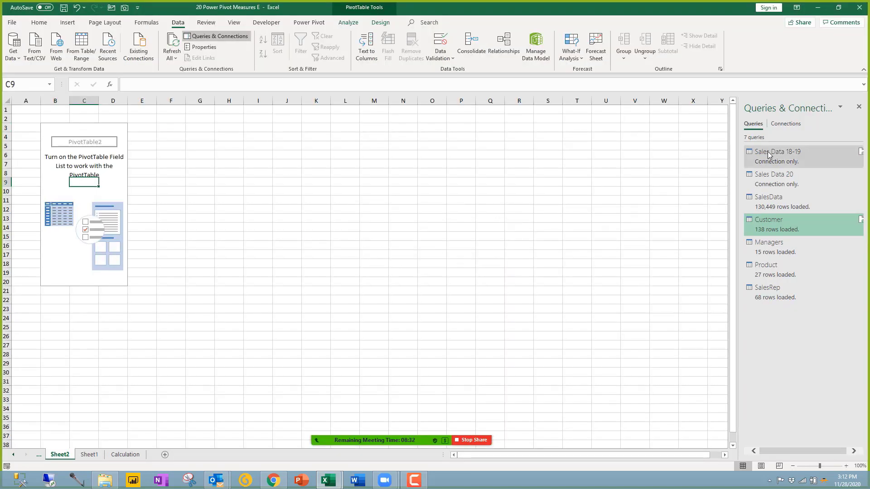
{"action": "left_click", "coordinate": [356, 23]}
{"action": "left_click", "coordinate": [642, 48]}
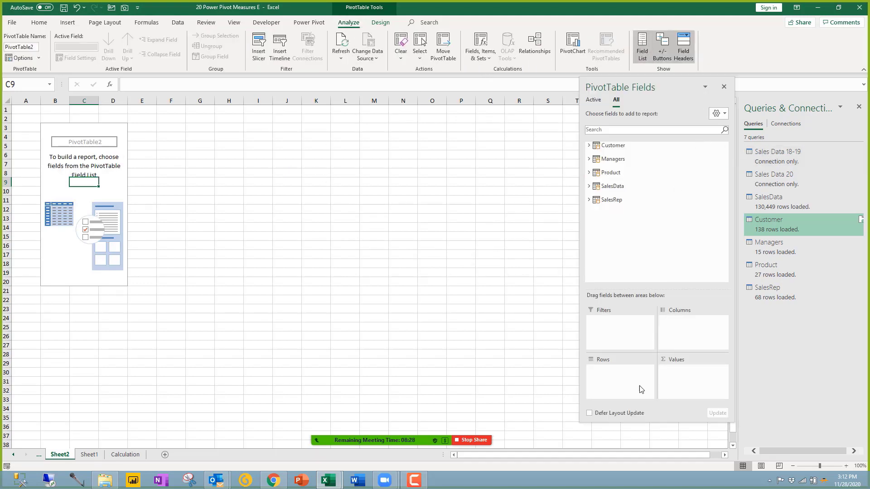
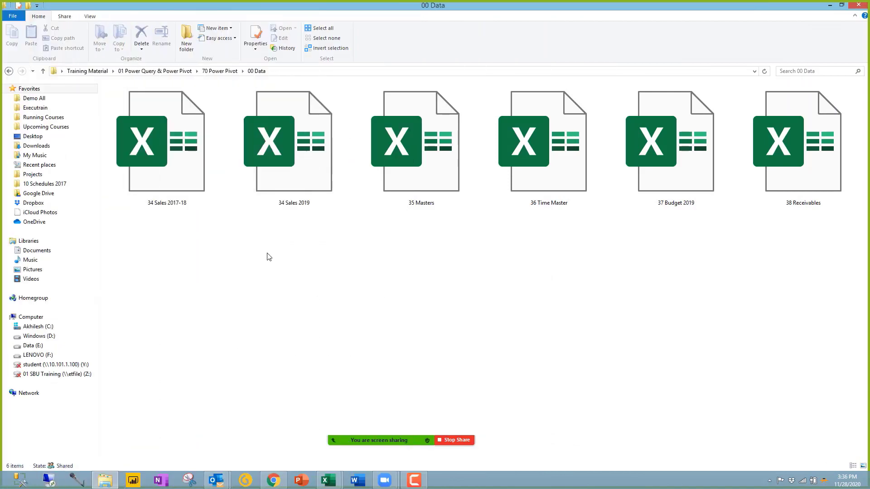
Step: Select the 36 Time Master file, minimize the Power Pivot window and return to the Excel workbook
{"action": "left_click", "coordinate": [560, 159]}
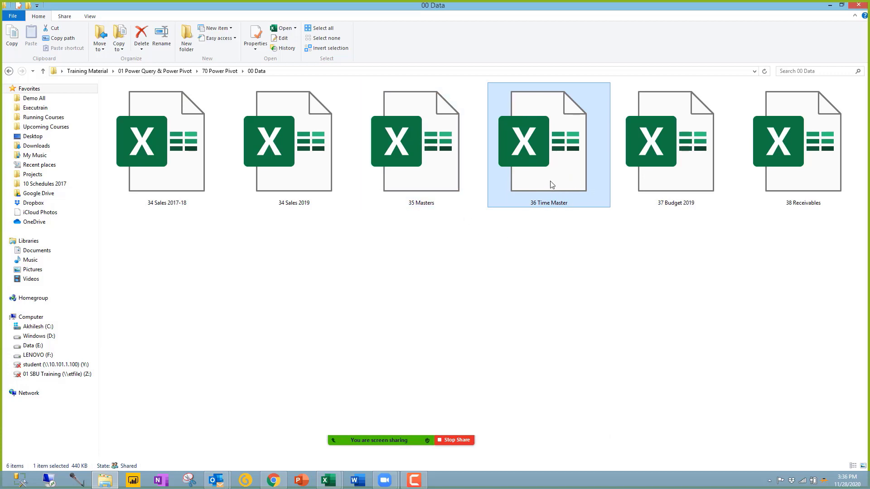
{"action": "left_click", "coordinate": [328, 480]}
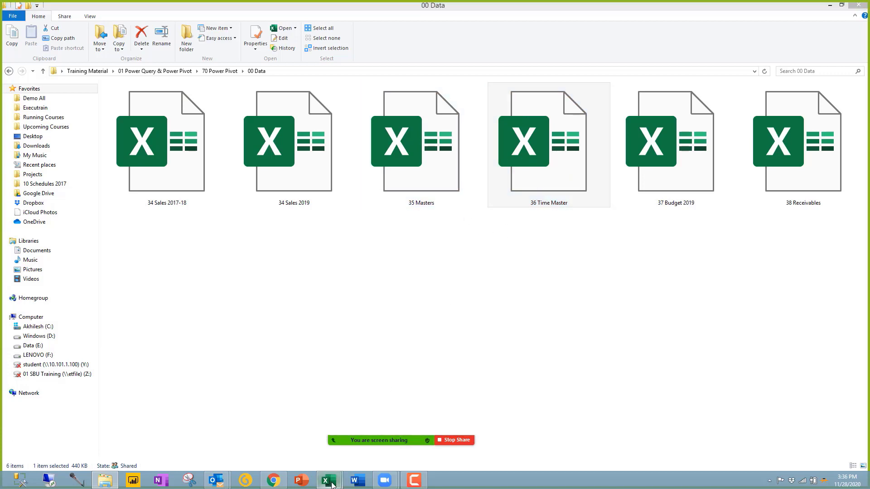
{"action": "left_click", "coordinate": [388, 417]}
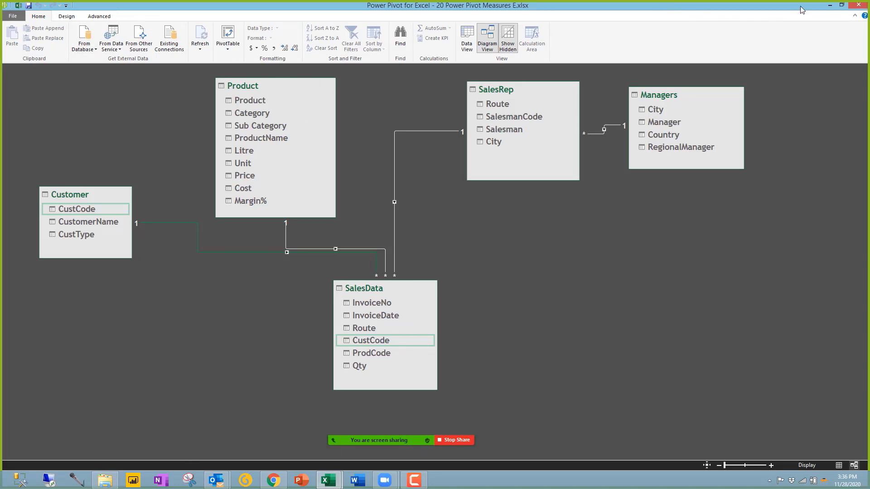
{"action": "left_click", "coordinate": [829, 5]}
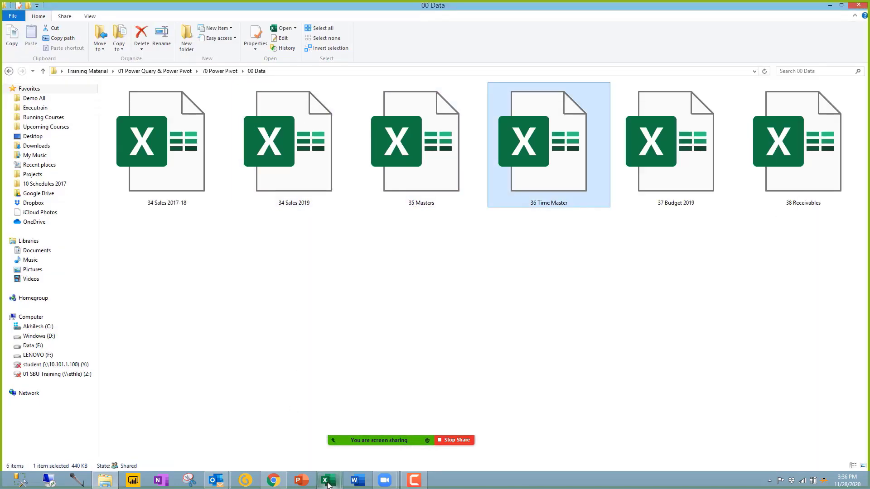
{"action": "key", "text": "alt+Tab"}
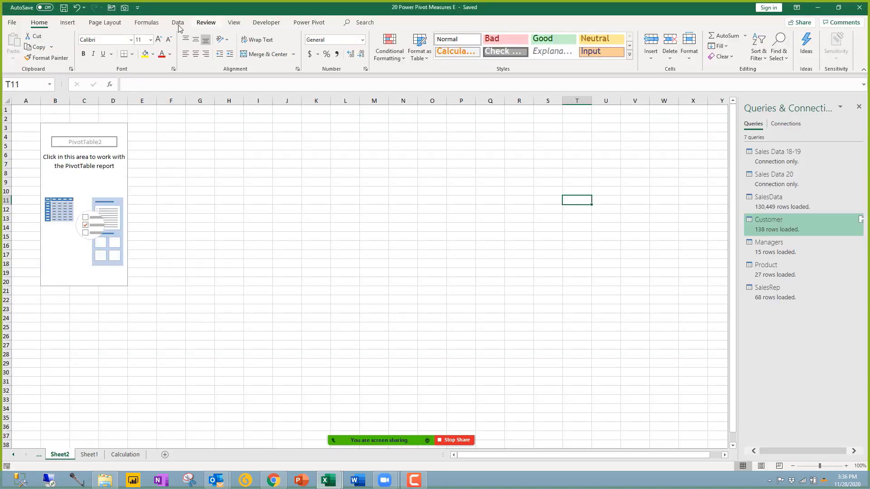
Step: Import the workbook 36 Time Master.xlsx and preview its Dates table in the Navigator
{"action": "left_click", "coordinate": [178, 22]}
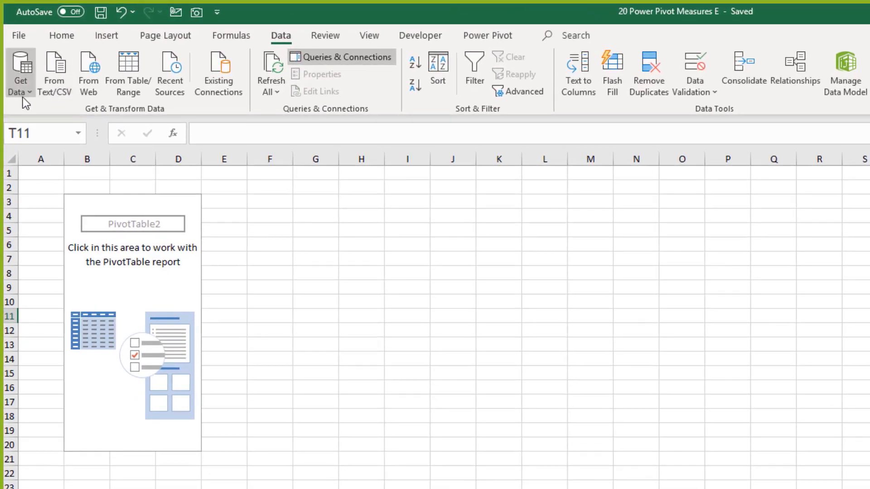
{"action": "left_click", "coordinate": [18, 72]}
{"action": "mouse_move", "coordinate": [101, 124]}
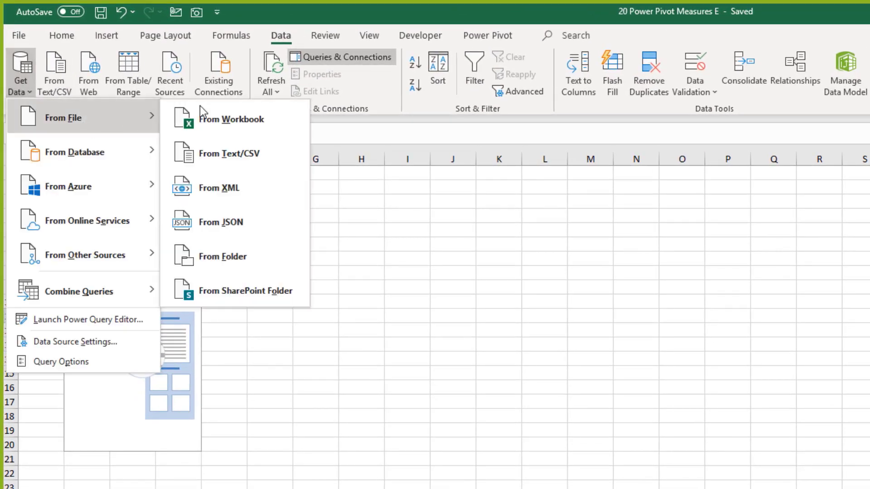
{"action": "left_click", "coordinate": [271, 121]}
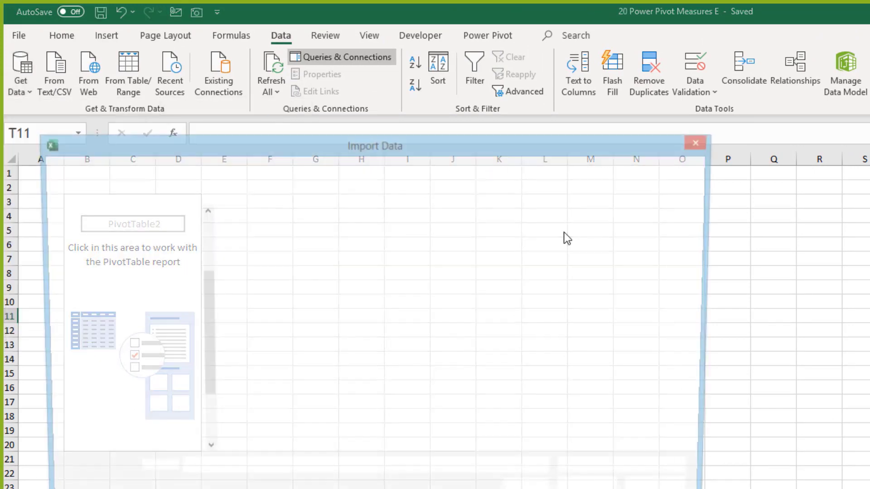
{"action": "left_click", "coordinate": [286, 281]}
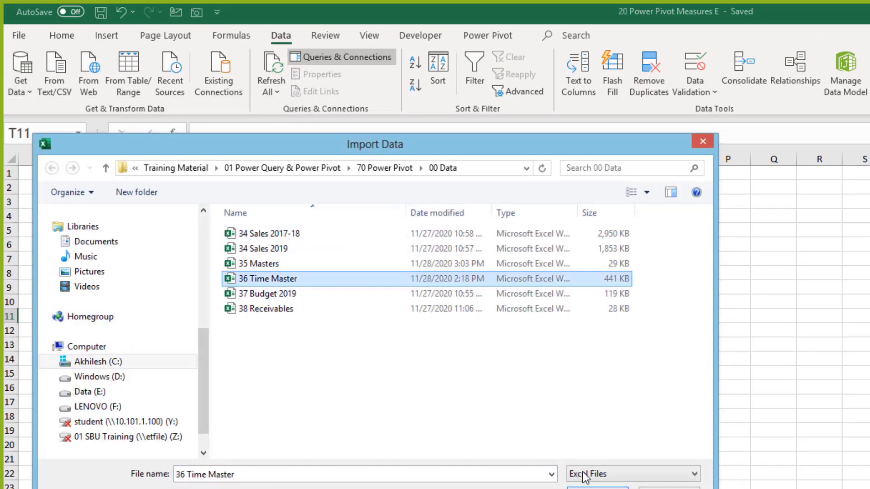
{"action": "left_click", "coordinate": [598, 486]}
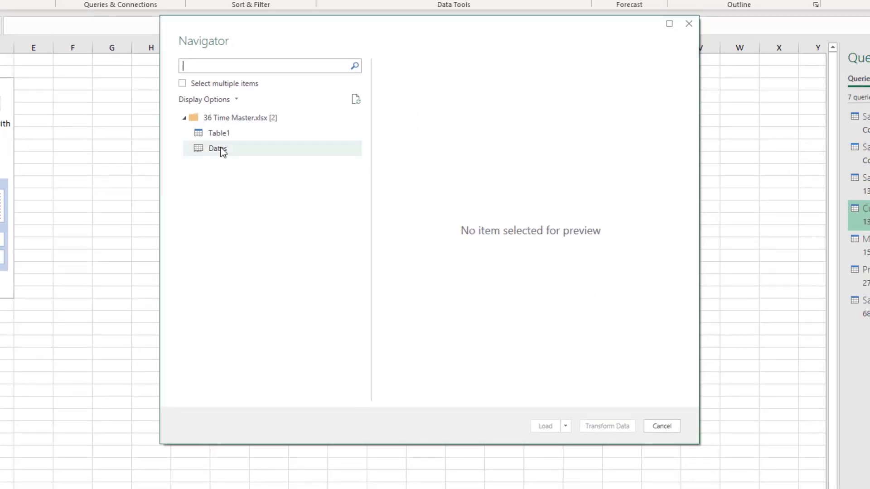
{"action": "left_click", "coordinate": [223, 153]}
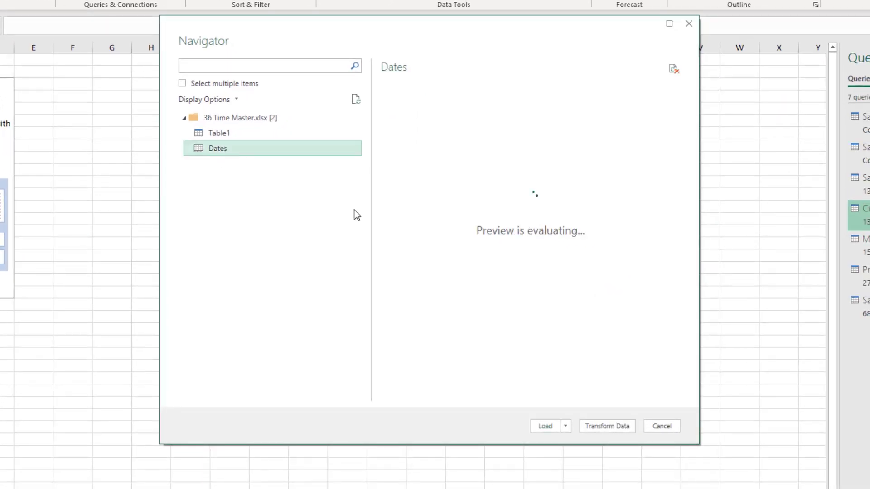
Step: Send the Dates table from the Navigator into the Power Query Editor with Transform Data
{"action": "left_click", "coordinate": [609, 424]}
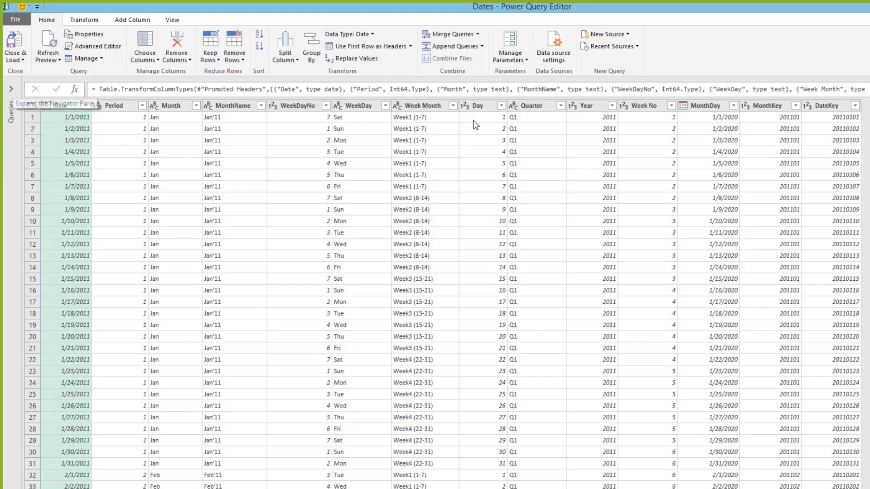
Step: Delete the WeekDayNo, WeekDay, Week Month, Day, Quarter and Week No columns from Dates
{"action": "left_click", "coordinate": [265, 214]}
{"action": "left_click", "coordinate": [108, 106]}
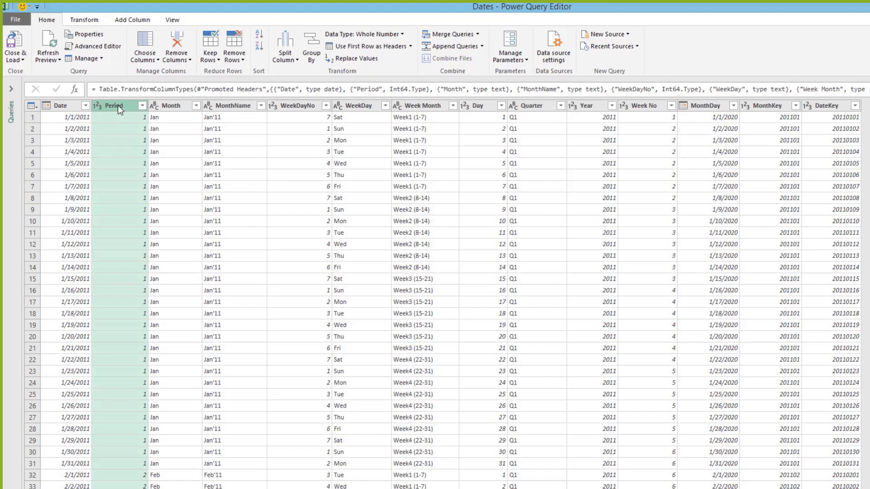
{"action": "left_click", "coordinate": [294, 105]}
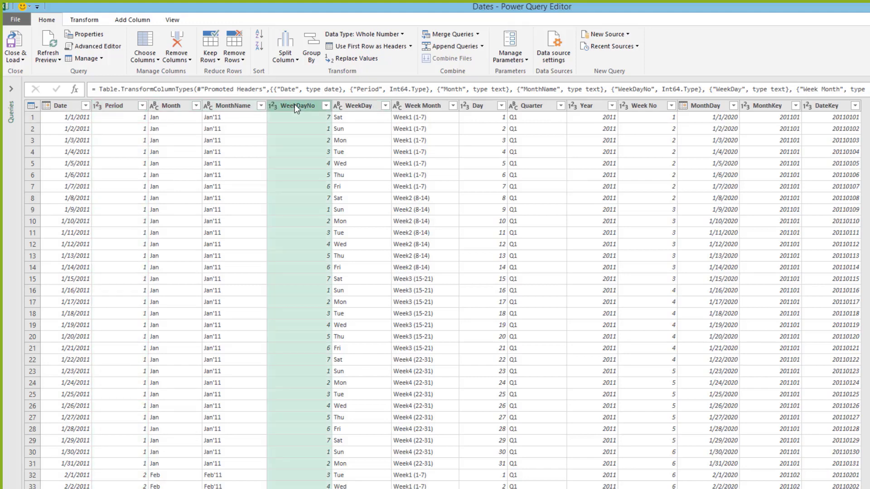
{"action": "left_click", "coordinate": [358, 106], "text": "ctrl"}
{"action": "left_click", "coordinate": [424, 105], "text": "ctrl"}
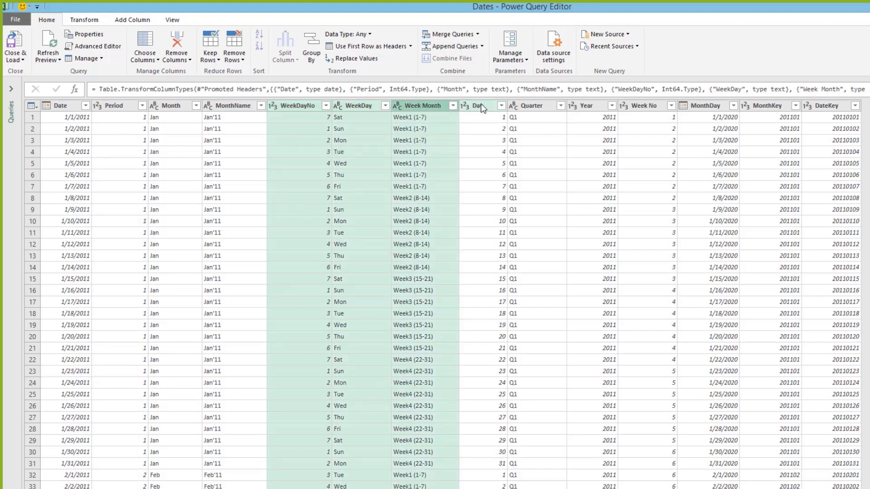
{"action": "left_click", "coordinate": [480, 103], "text": "ctrl"}
{"action": "left_click", "coordinate": [537, 105], "text": "ctrl"}
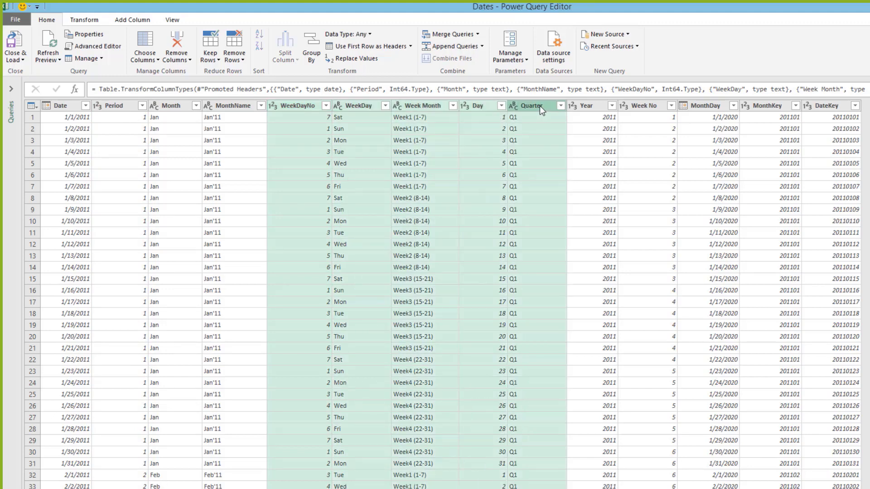
{"action": "left_click", "coordinate": [539, 105], "text": "ctrl"}
{"action": "left_click", "coordinate": [555, 107], "text": "ctrl"}
{"action": "left_click", "coordinate": [665, 109], "text": "ctrl"}
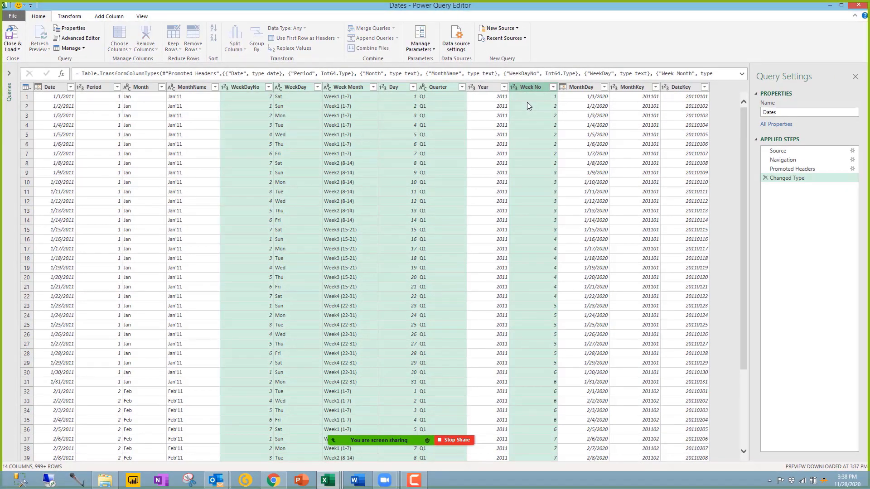
{"action": "key", "text": "Delete"}
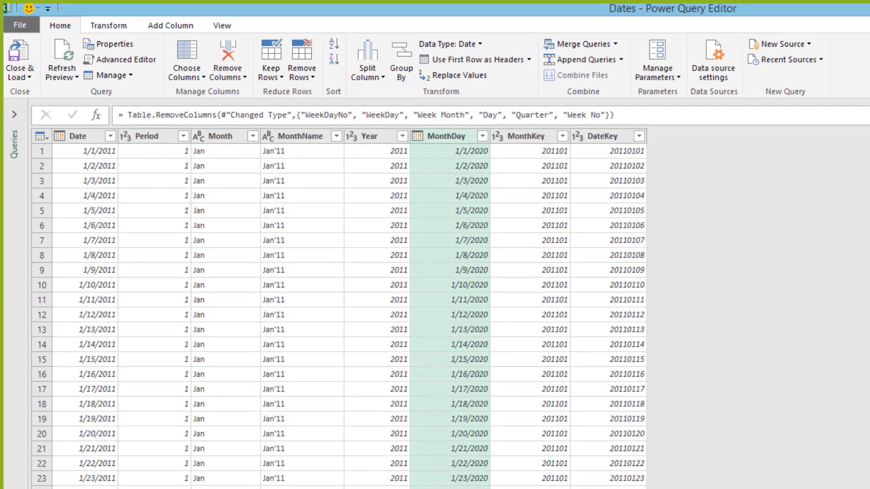
Step: Change the Year column's data type to Text
{"action": "left_click", "coordinate": [356, 138]}
{"action": "left_click", "coordinate": [386, 300]}
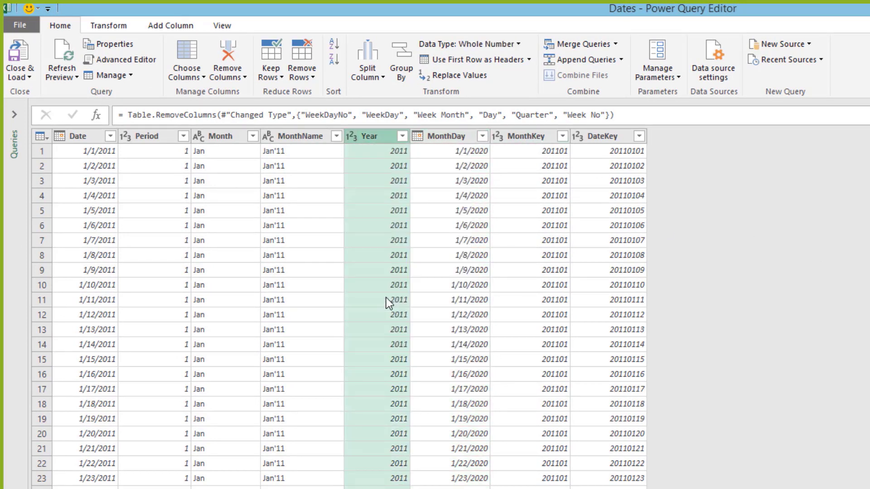
{"action": "left_click", "coordinate": [79, 137]}
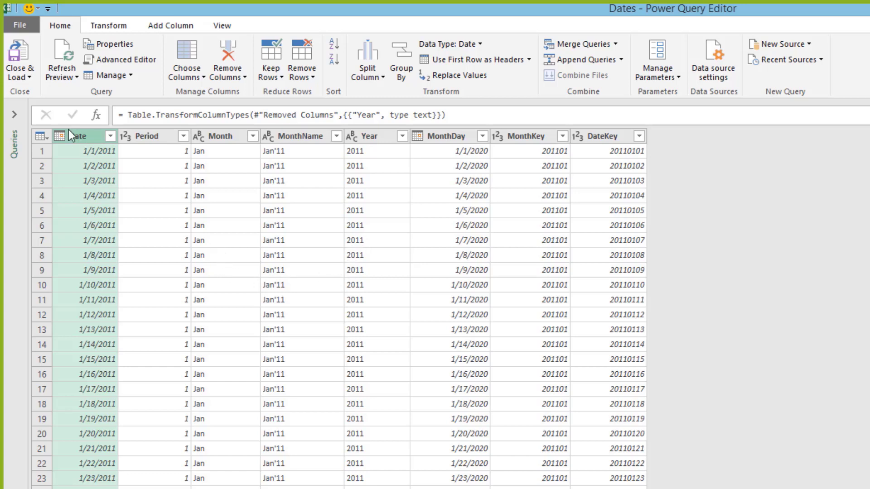
{"action": "left_click", "coordinate": [30, 78]}
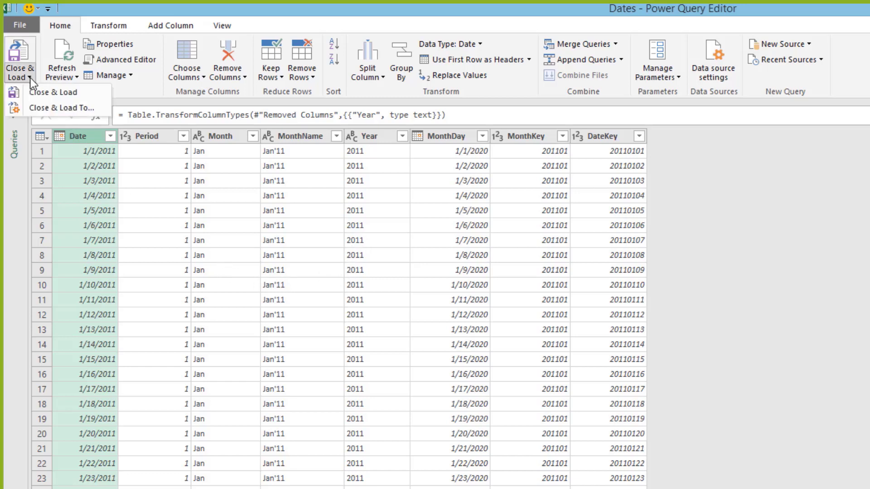
Step: Load Dates as connection only, added to the Data Model, and show the Queries & Connections list
{"action": "left_click", "coordinate": [62, 109]}
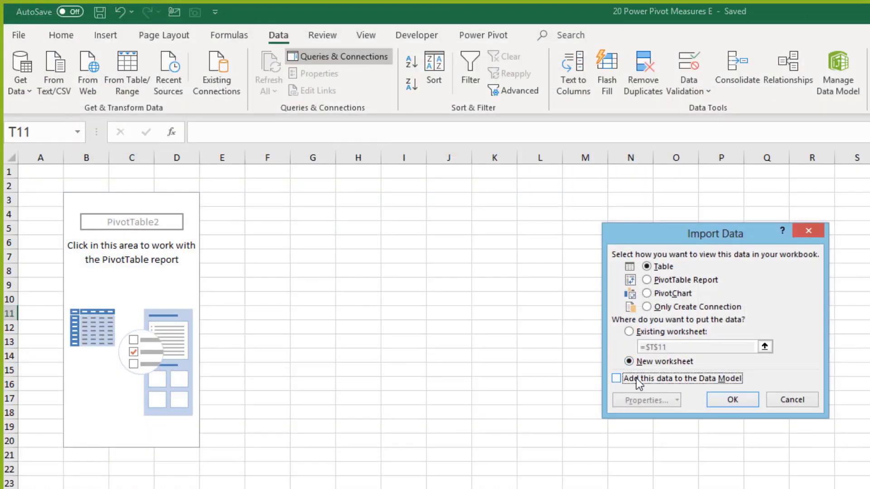
{"action": "left_click", "coordinate": [677, 307]}
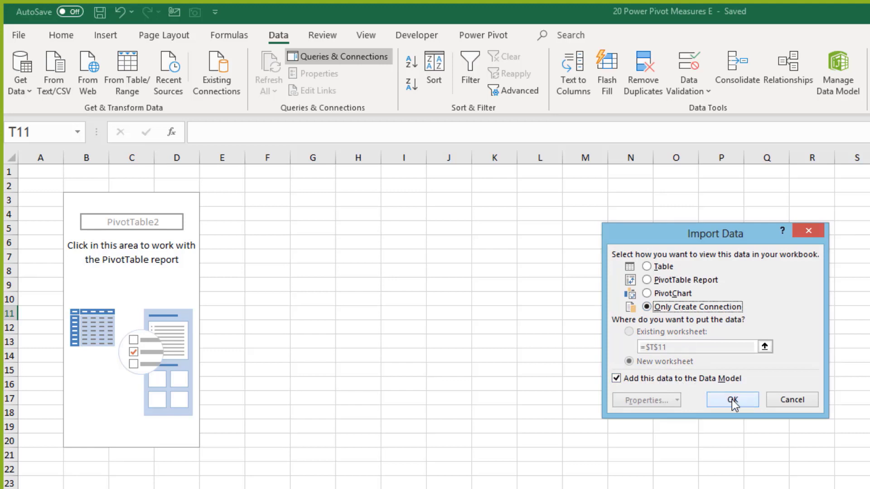
{"action": "left_click", "coordinate": [796, 401]}
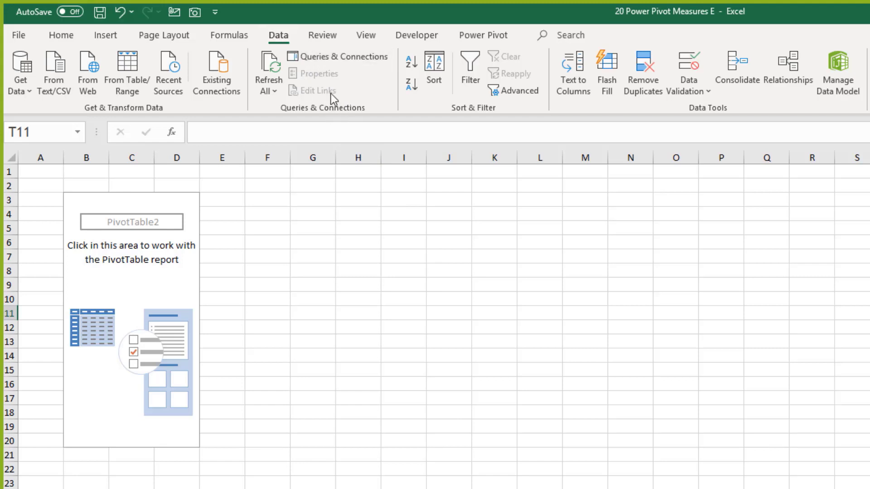
{"action": "left_click", "coordinate": [308, 59]}
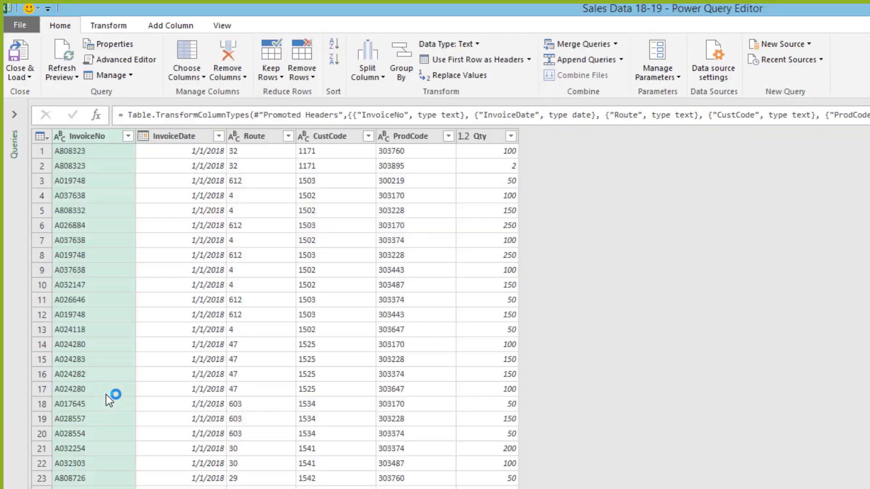
Step: Add 36 Time Master.xlsx as a new file source and choose its Dates table
{"action": "left_click", "coordinate": [15, 119]}
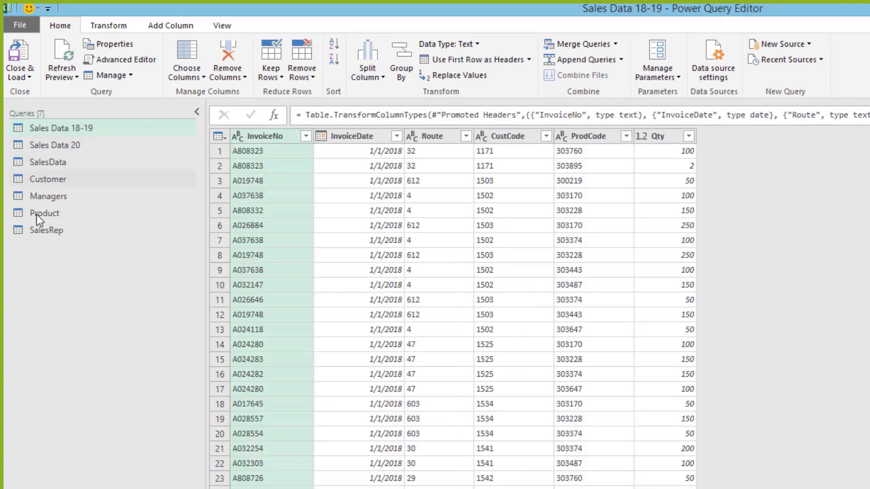
{"action": "left_click", "coordinate": [811, 45]}
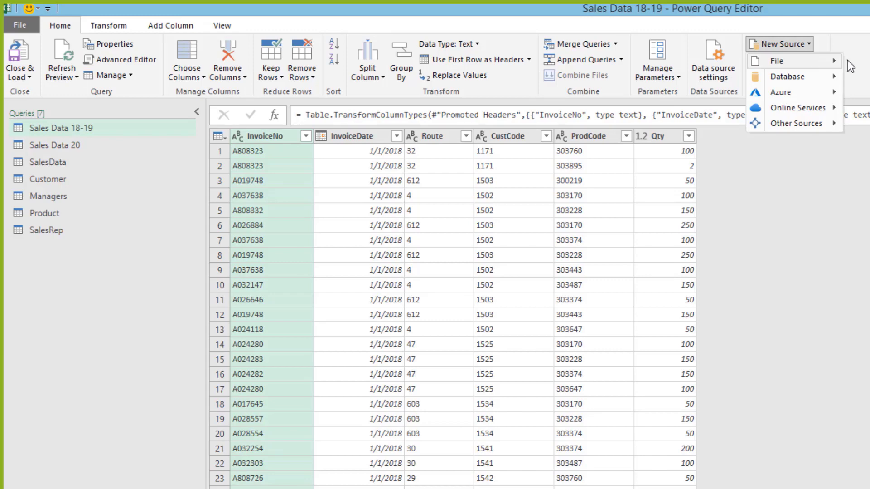
{"action": "left_click", "coordinate": [708, 191]}
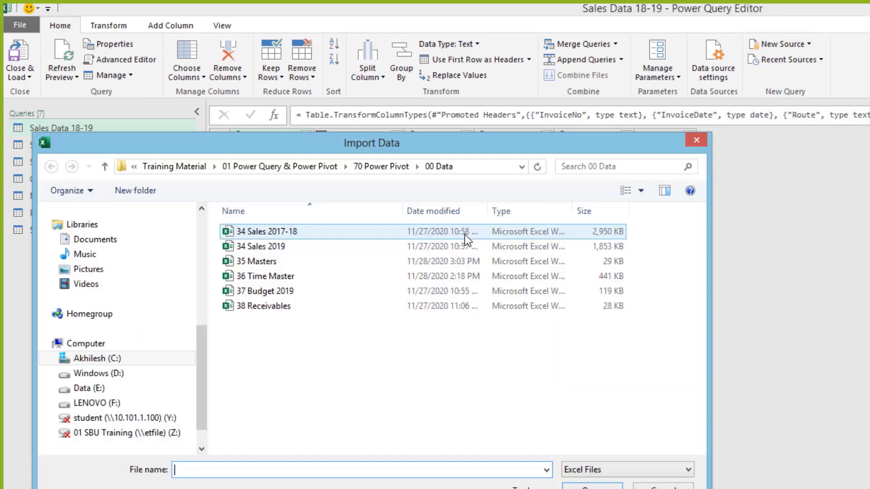
{"action": "left_click", "coordinate": [265, 275]}
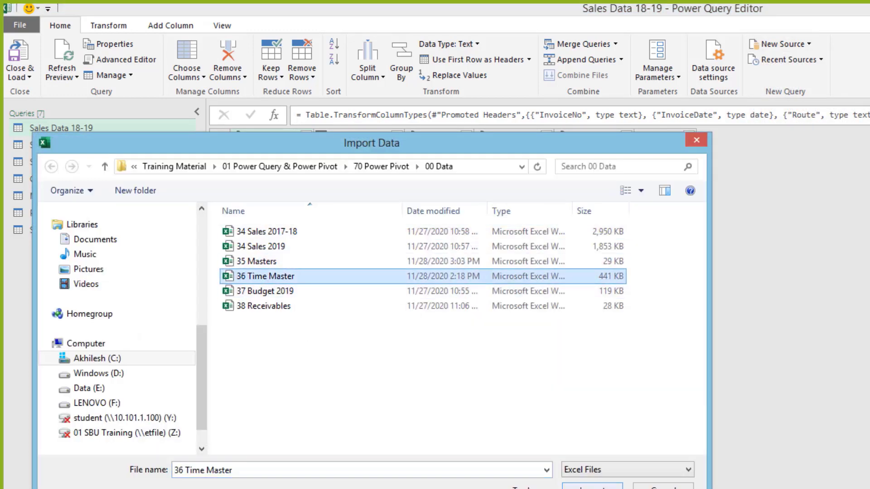
{"action": "key", "text": "Return"}
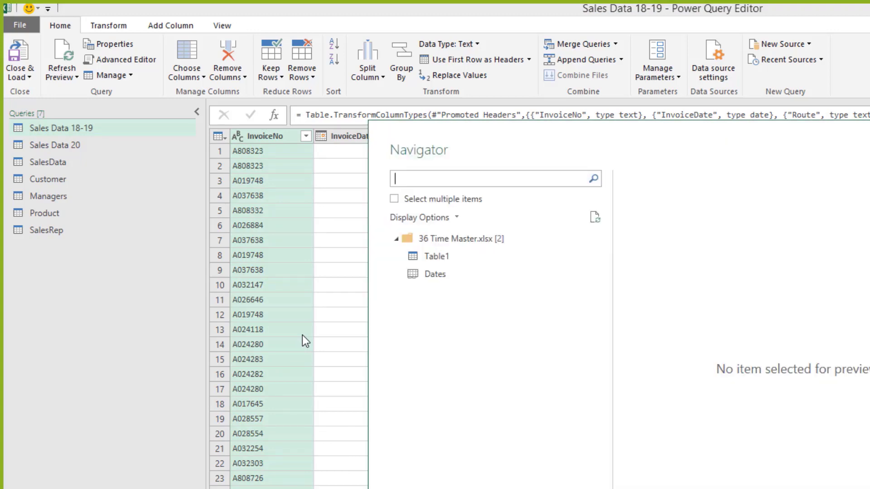
{"action": "left_click", "coordinate": [423, 274]}
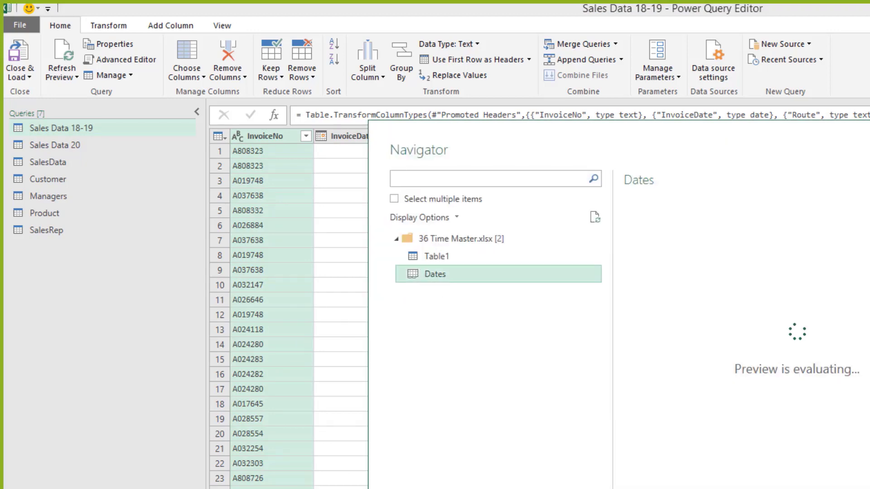
{"action": "key", "text": "Escape"}
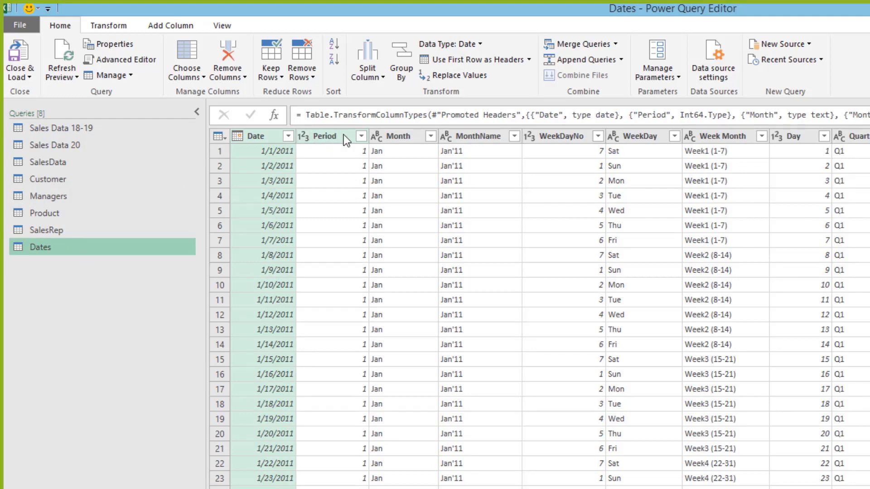
Step: Delete WeekDayNo through Quarter plus MonthDay, and set Year to Text
{"action": "left_click", "coordinate": [491, 134]}
{"action": "left_click", "coordinate": [561, 135]}
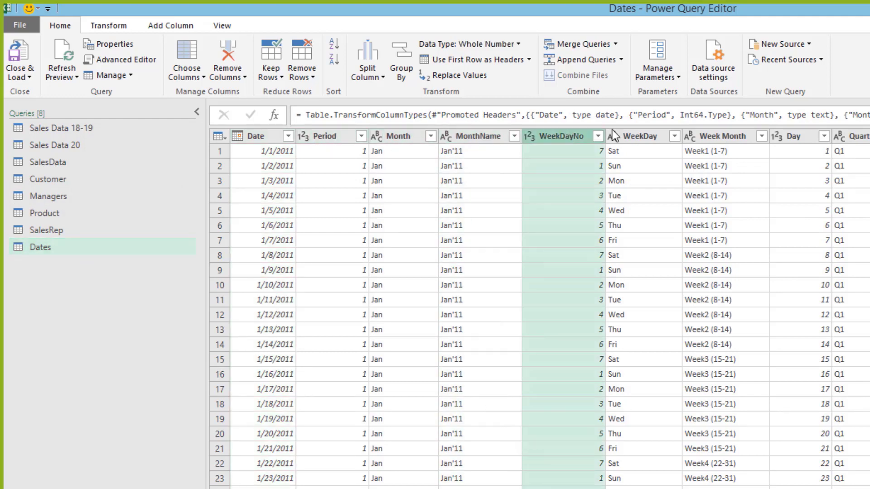
{"action": "left_click", "coordinate": [640, 135], "text": "ctrl"}
{"action": "left_click", "coordinate": [724, 136], "text": "ctrl"}
{"action": "left_click", "coordinate": [789, 136], "text": "ctrl"}
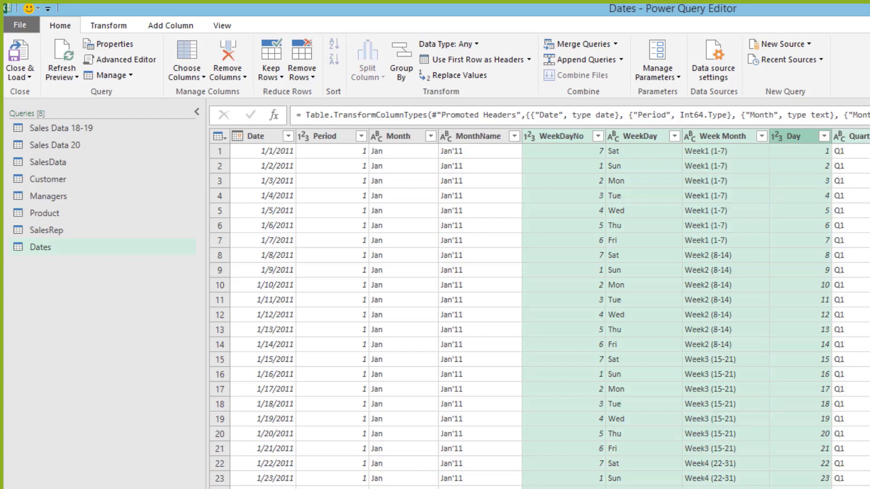
{"action": "left_click", "coordinate": [852, 136], "text": "ctrl"}
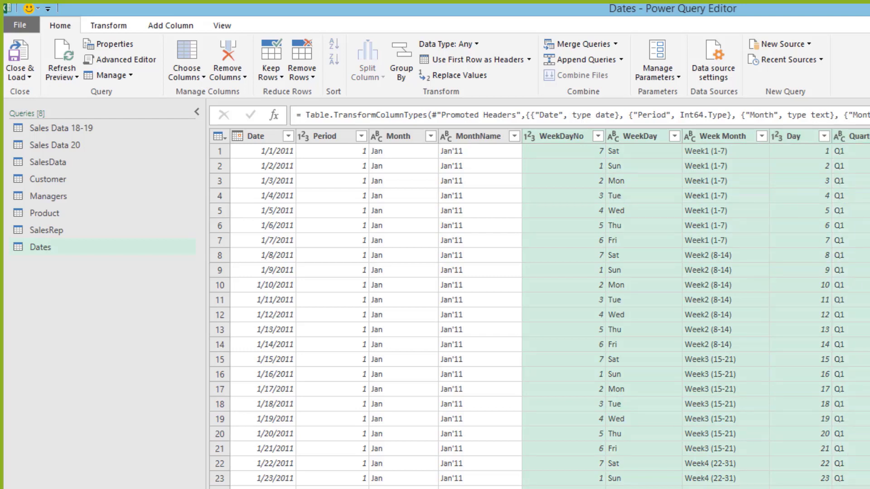
{"action": "key", "text": "Delete"}
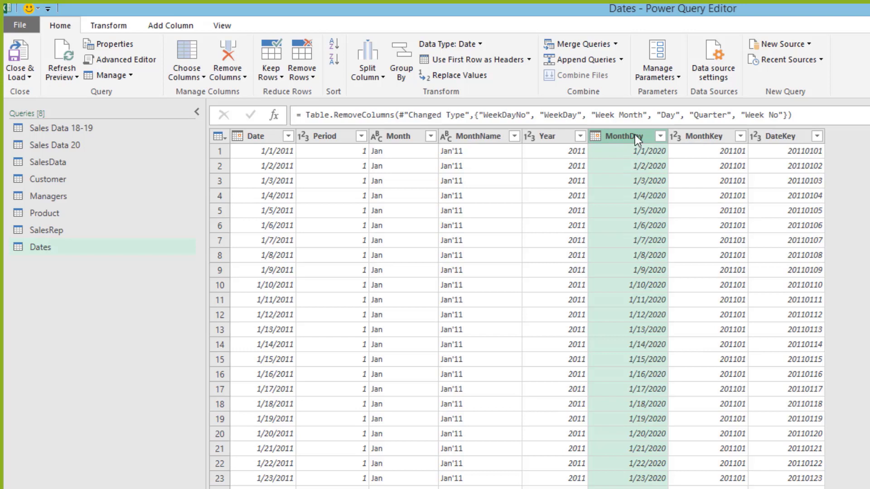
{"action": "key", "text": "Delete"}
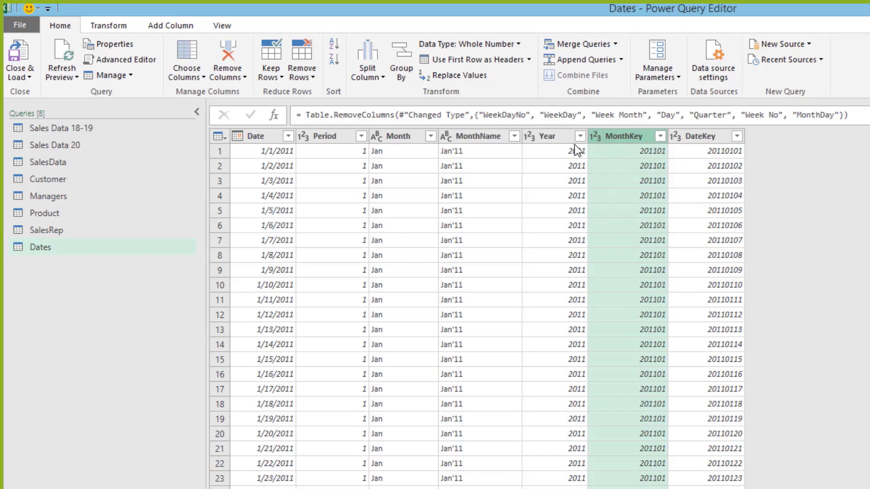
{"action": "left_click", "coordinate": [530, 137]}
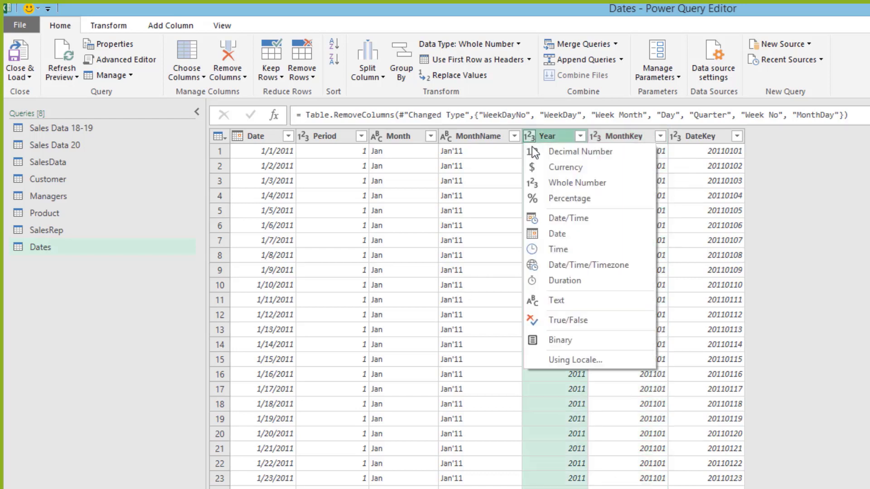
{"action": "left_click", "coordinate": [563, 300]}
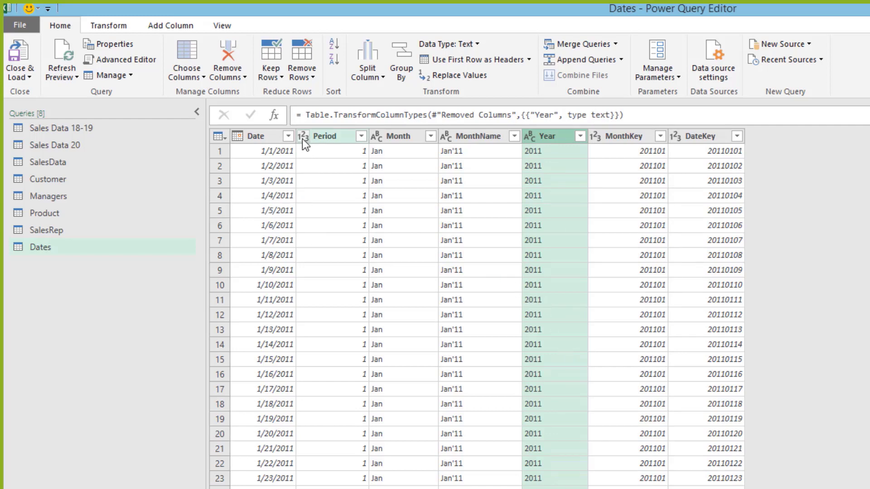
Step: Select the Period column and delete the last two applied steps to backtrack
{"action": "left_click", "coordinate": [328, 151]}
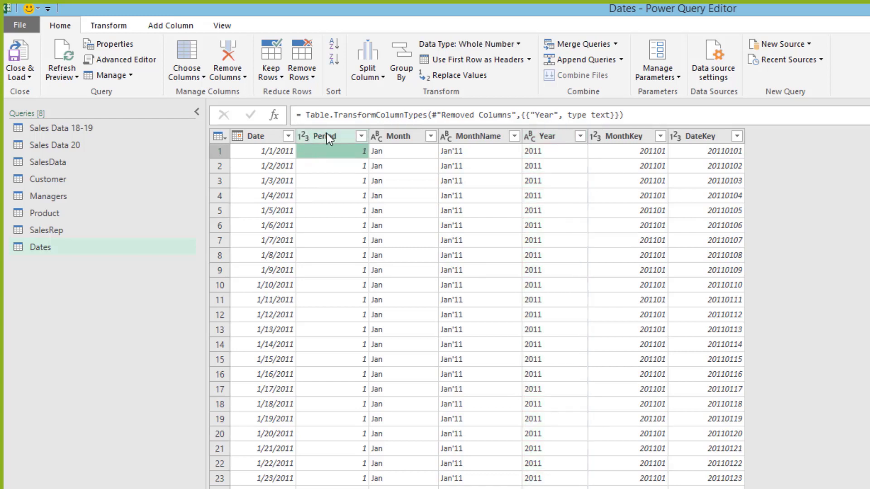
{"action": "left_click", "coordinate": [327, 136]}
{"action": "key", "text": "Delete"}
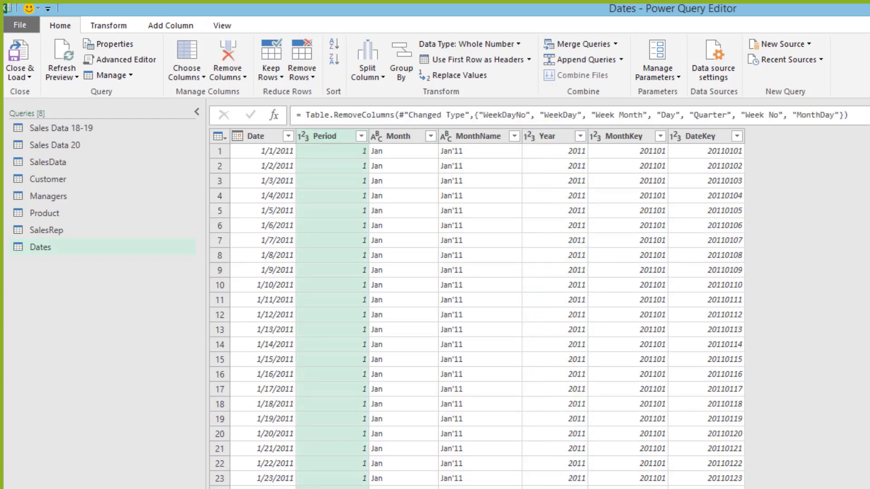
{"action": "key", "text": "Delete"}
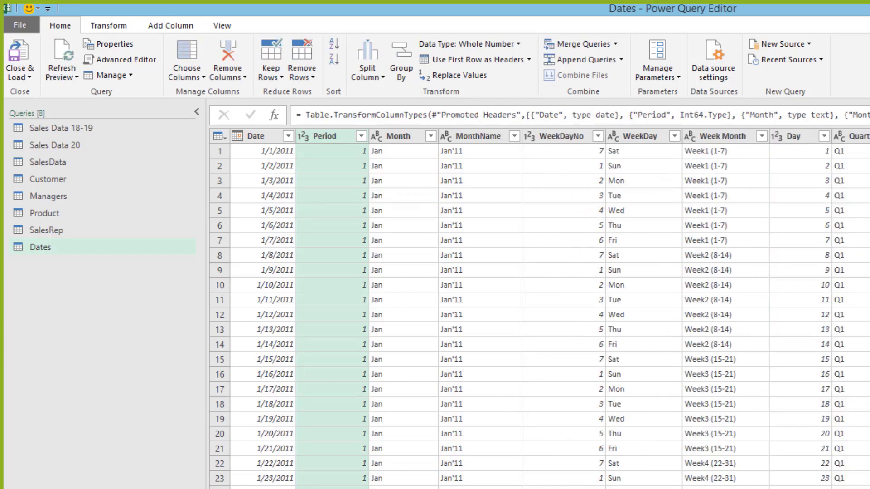
Step: Remove the promoted-headers applied step and choose Close & Load To for the Dates query
{"action": "key", "text": "Delete"}
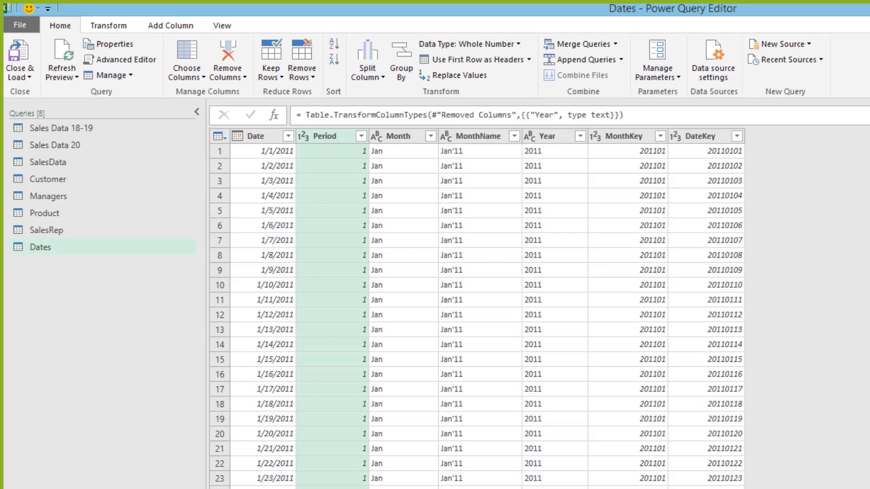
{"action": "scroll", "coordinate": [348, 156], "scroll_direction": "down", "scroll_amount": 2}
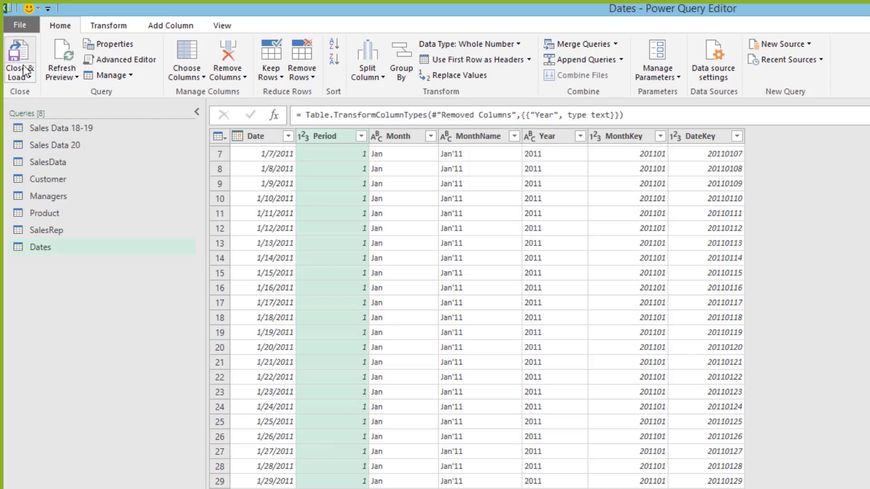
{"action": "left_click", "coordinate": [28, 79]}
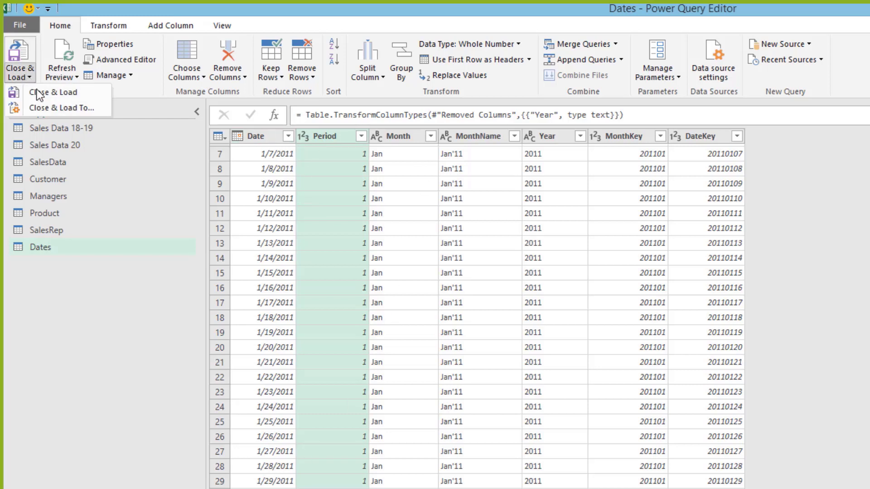
{"action": "left_click", "coordinate": [59, 111]}
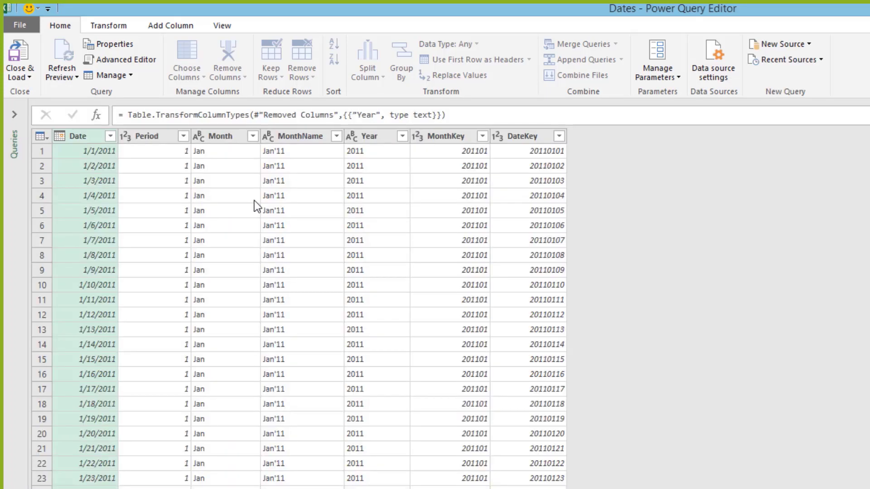
Step: Filter Year to 2017, 2018, 2019 and 2020, then load the Dates query into the workbook
{"action": "left_click", "coordinate": [402, 136]}
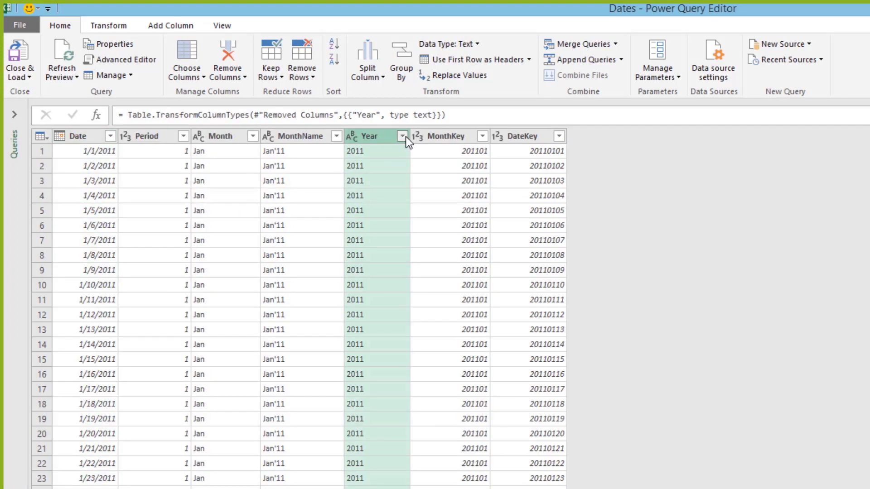
{"action": "left_click", "coordinate": [220, 285]}
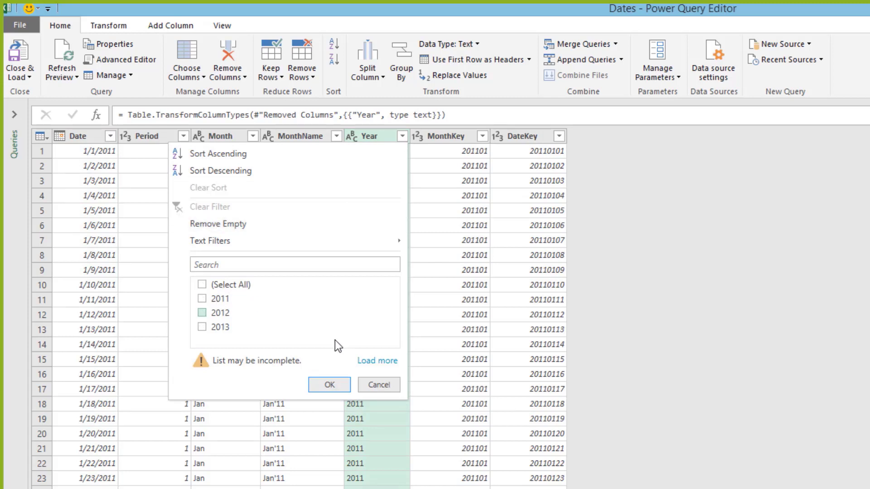
{"action": "left_click", "coordinate": [382, 359]}
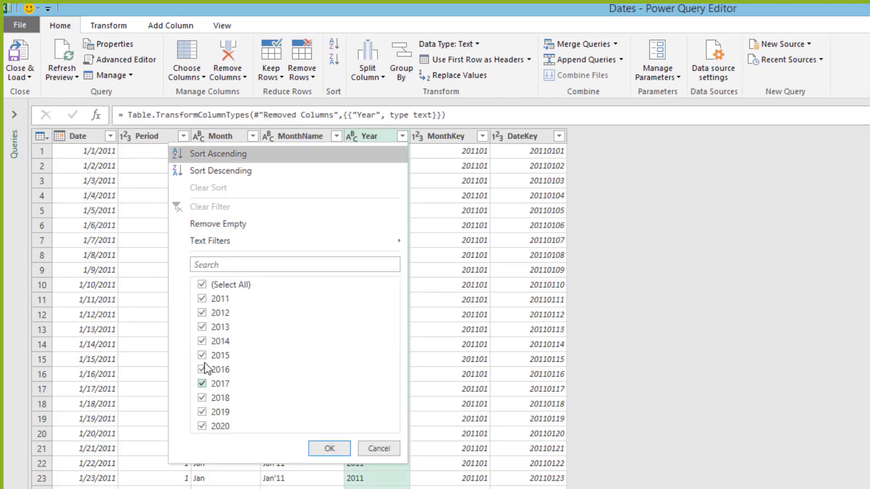
{"action": "left_click", "coordinate": [201, 285]}
{"action": "left_click", "coordinate": [202, 426]}
{"action": "left_click", "coordinate": [202, 411]}
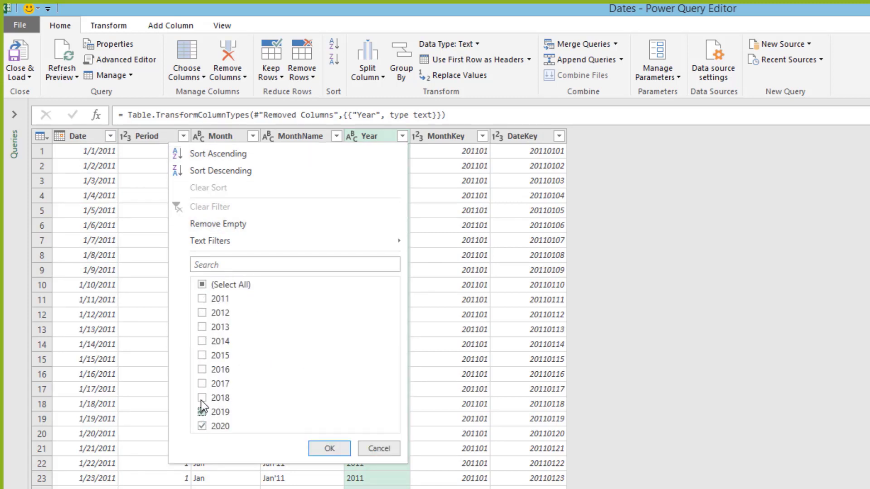
{"action": "left_click", "coordinate": [202, 384]}
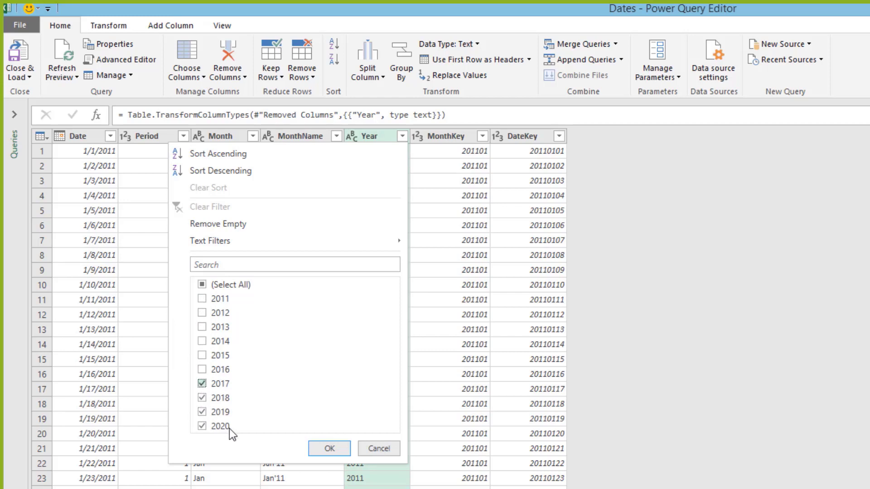
{"action": "left_click", "coordinate": [327, 446]}
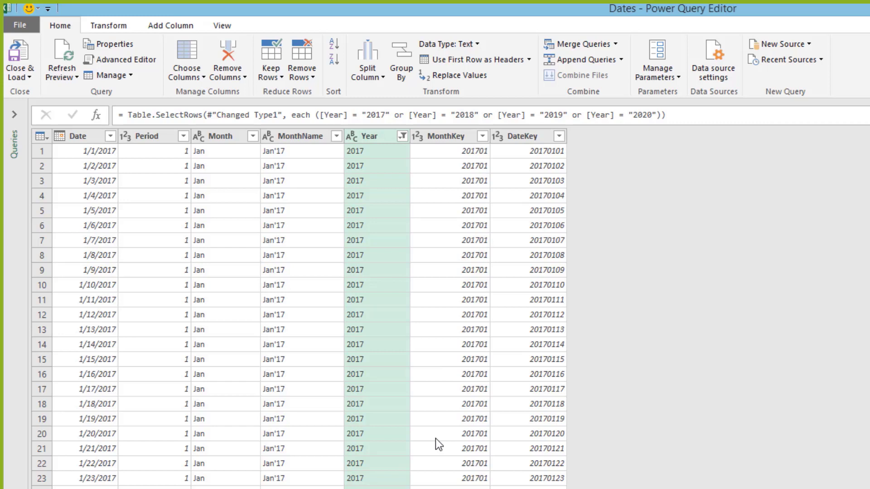
{"action": "left_click", "coordinate": [28, 77]}
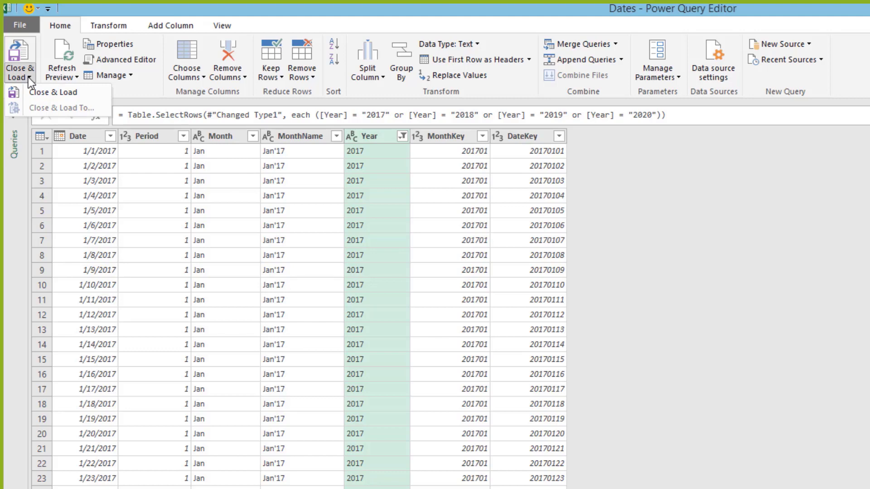
{"action": "left_click", "coordinate": [39, 90]}
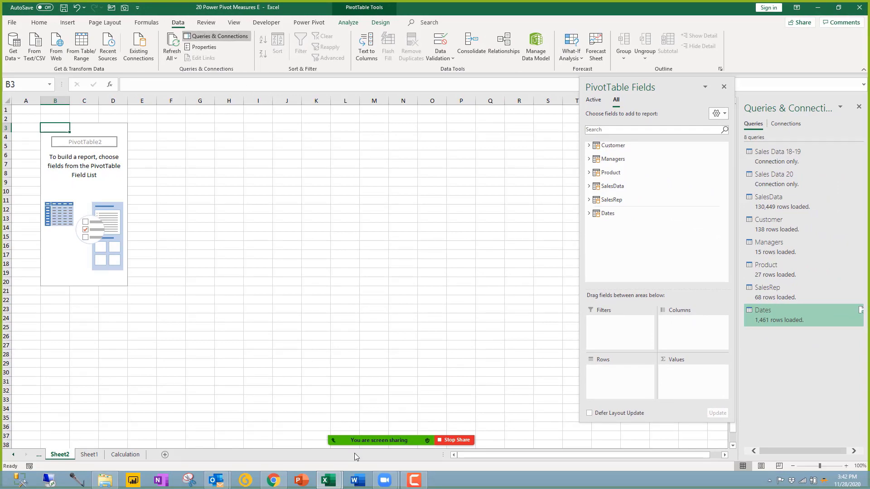
Step: In the Power Pivot diagram, reposition SalesData and enlarge and move Dates beside it
{"action": "mouse_move", "coordinate": [327, 480]}
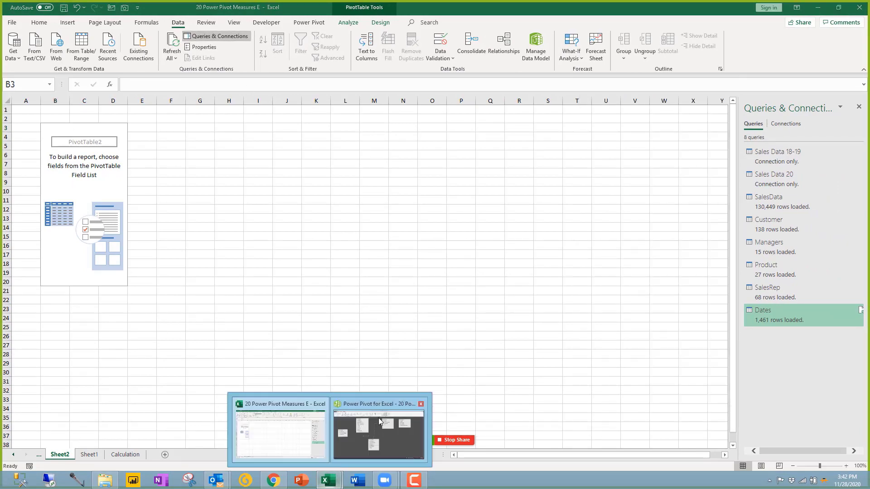
{"action": "left_click", "coordinate": [378, 417]}
{"action": "mouse_move", "coordinate": [400, 298]}
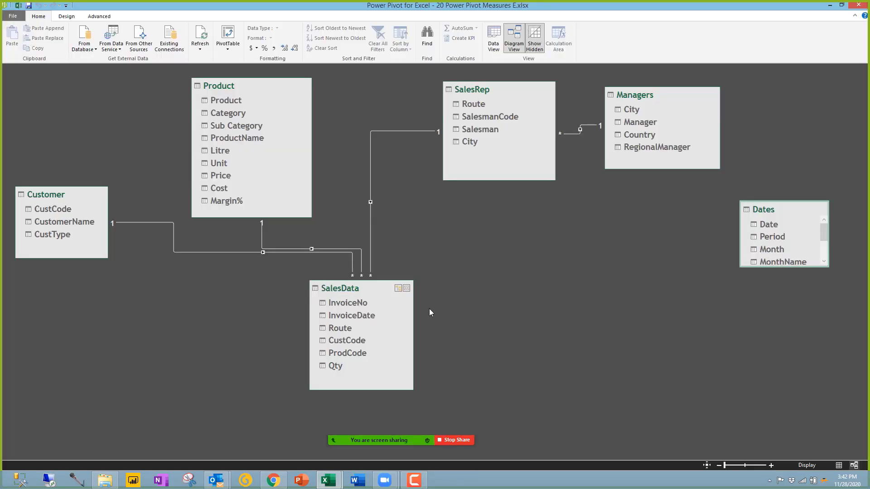
{"action": "left_click_drag", "start_coordinate": [379, 290], "coordinate": [361, 249]}
{"action": "mouse_move", "coordinate": [787, 262]}
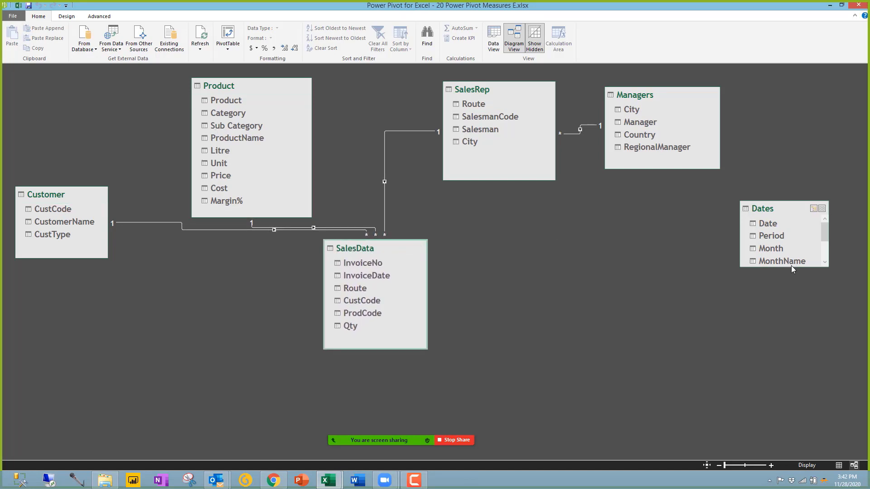
{"action": "left_click_drag", "start_coordinate": [792, 267], "coordinate": [802, 338]}
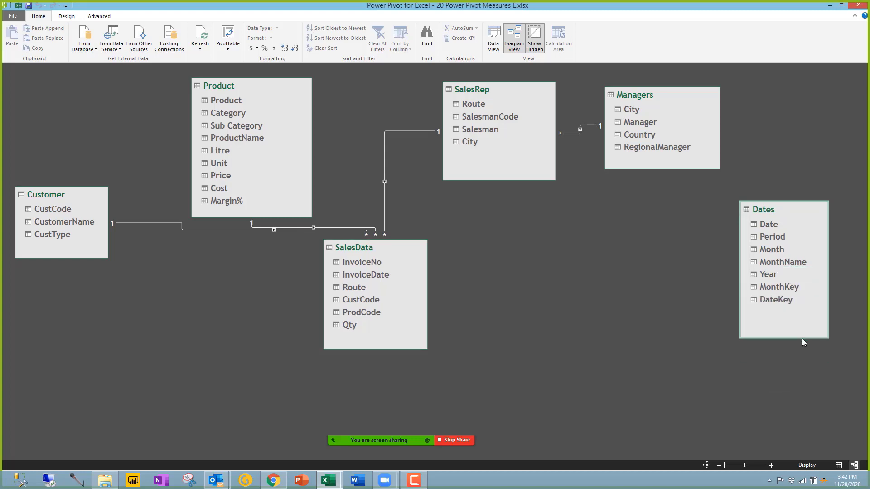
{"action": "left_click_drag", "start_coordinate": [784, 211], "coordinate": [562, 239]}
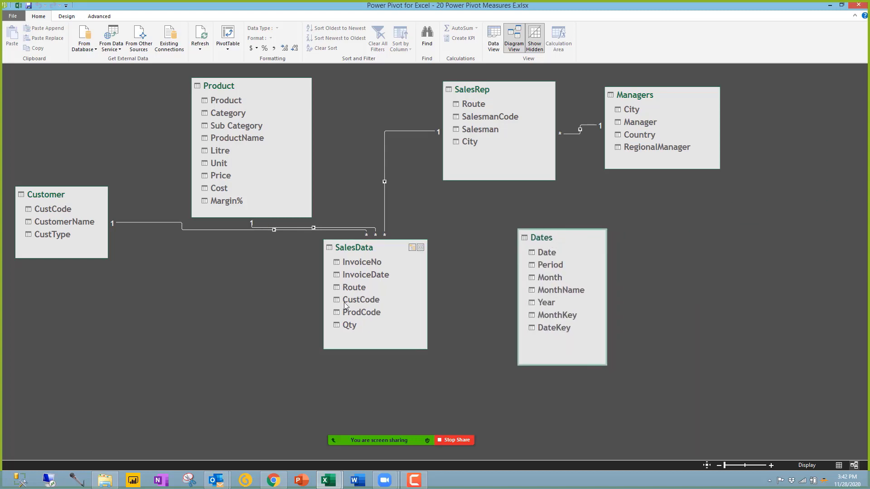
Step: Link SalesData's InvoiceDate to Date in the Dates table and nudge SalesData into place
{"action": "left_click_drag", "start_coordinate": [365, 274], "coordinate": [555, 251]}
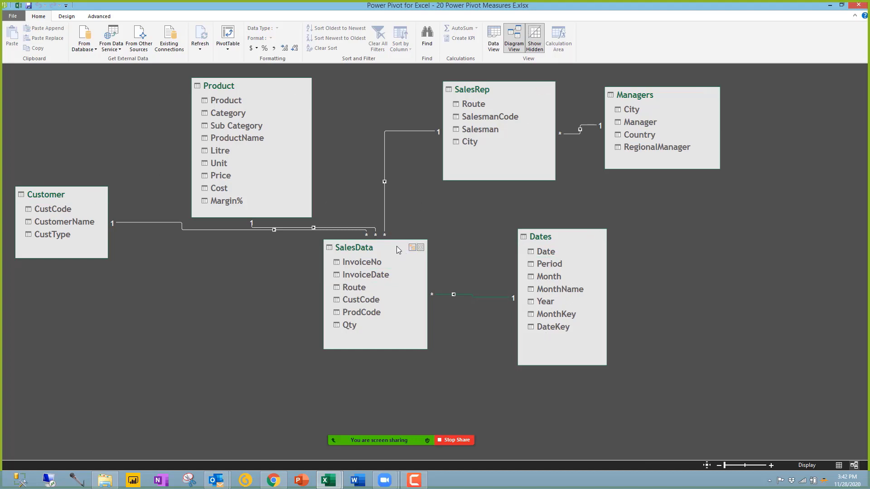
{"action": "mouse_move", "coordinate": [396, 246]}
{"action": "left_mouse_down"}
{"action": "mouse_move", "coordinate": [442, 235]}
{"action": "mouse_move", "coordinate": [404, 250]}
{"action": "left_mouse_up"}
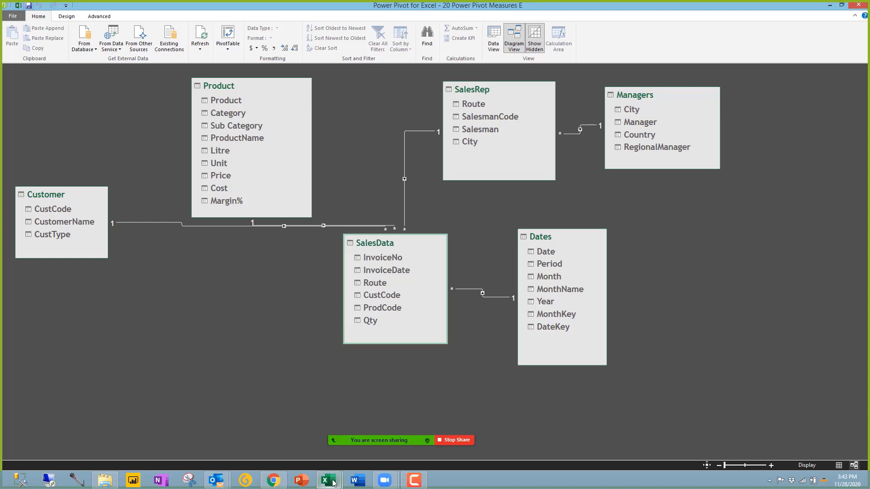
{"action": "mouse_move", "coordinate": [337, 478]}
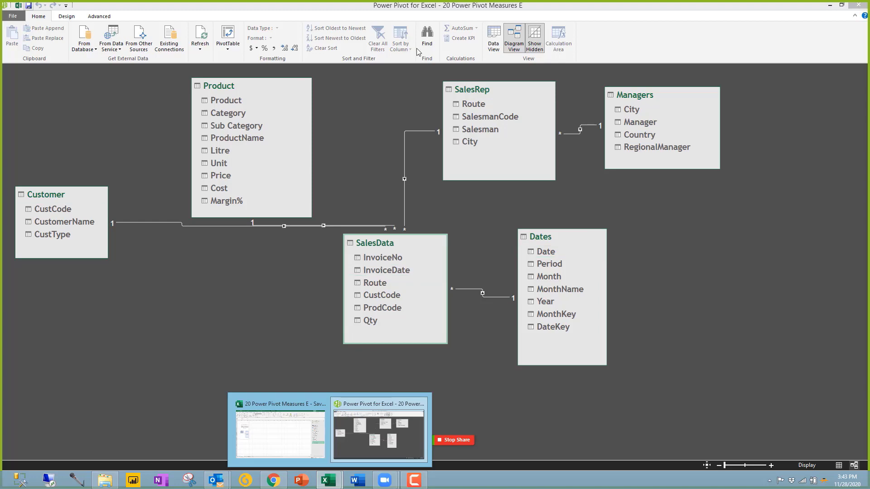
Step: Browse the SalesData and Dates tables in Data View, widening the Date column to show full dates
{"action": "left_click", "coordinate": [494, 41]}
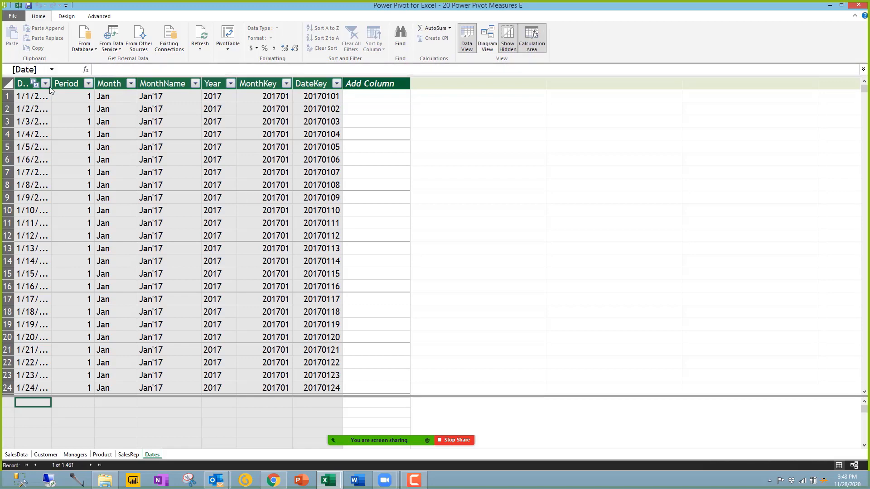
{"action": "left_click_drag", "start_coordinate": [52, 84], "coordinate": [84, 83]}
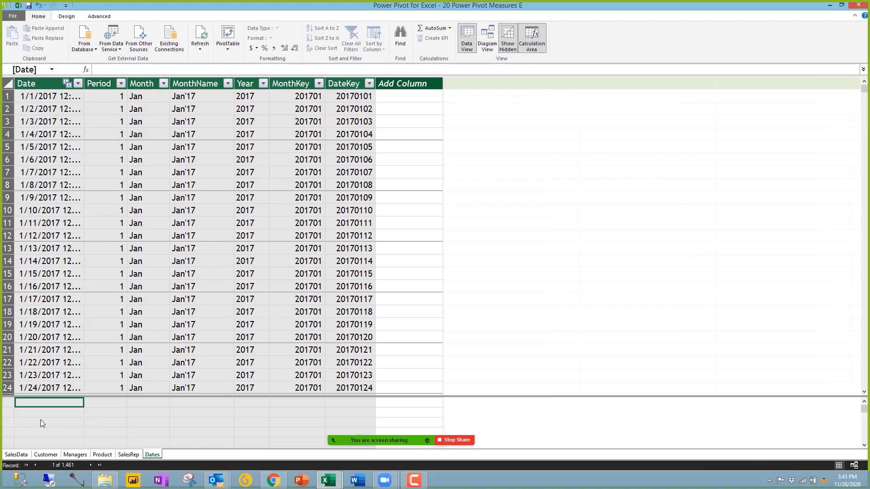
{"action": "left_click", "coordinate": [16, 454]}
{"action": "left_click", "coordinate": [112, 97]}
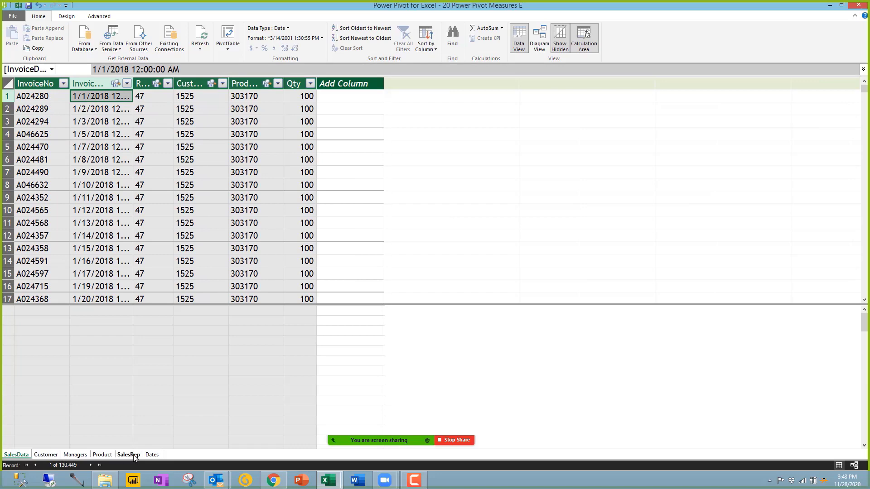
{"action": "left_click", "coordinate": [152, 454]}
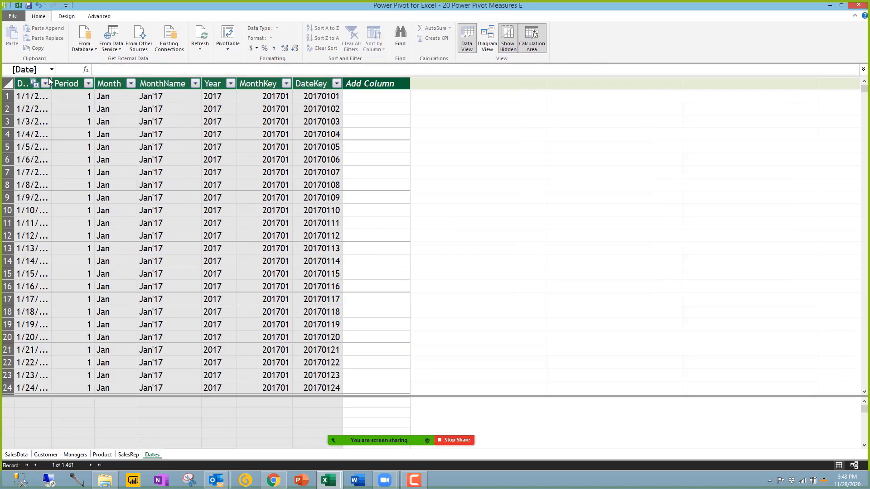
{"action": "left_click_drag", "start_coordinate": [52, 84], "coordinate": [91, 83]}
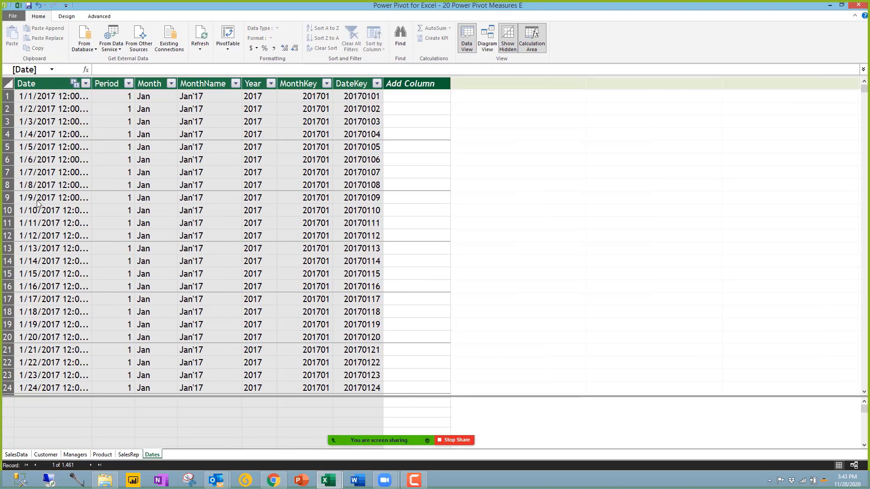
{"action": "left_click", "coordinate": [327, 109]}
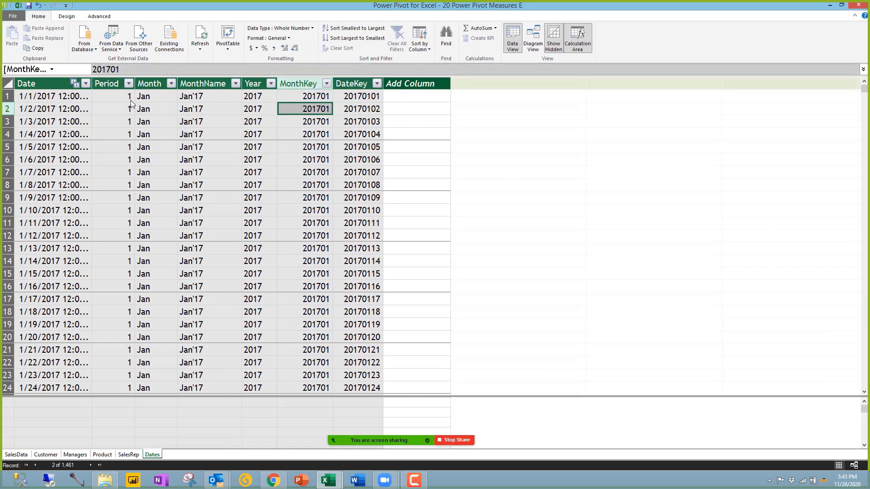
{"action": "left_click_drag", "start_coordinate": [141, 96], "coordinate": [357, 108]}
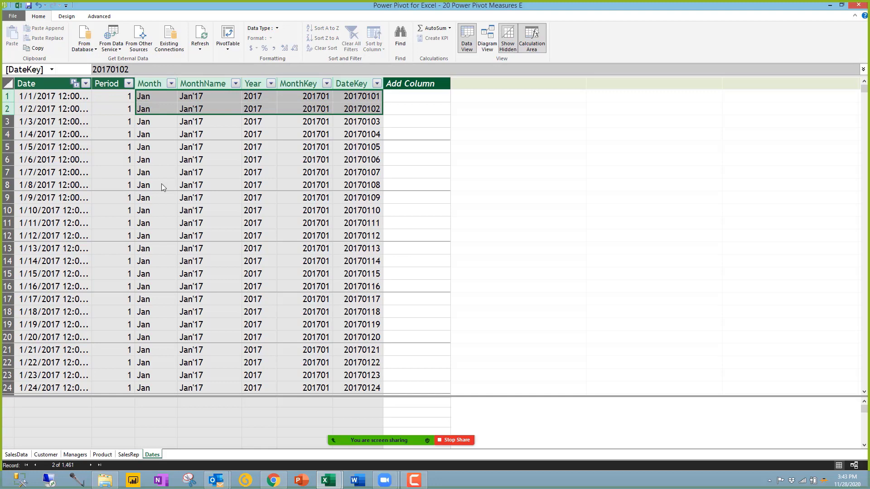
{"action": "left_click", "coordinate": [100, 96]}
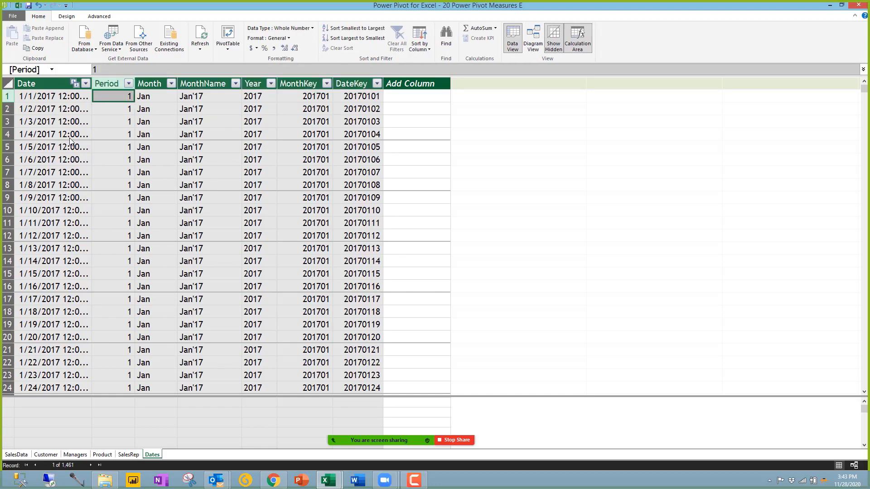
{"action": "left_click", "coordinate": [18, 454]}
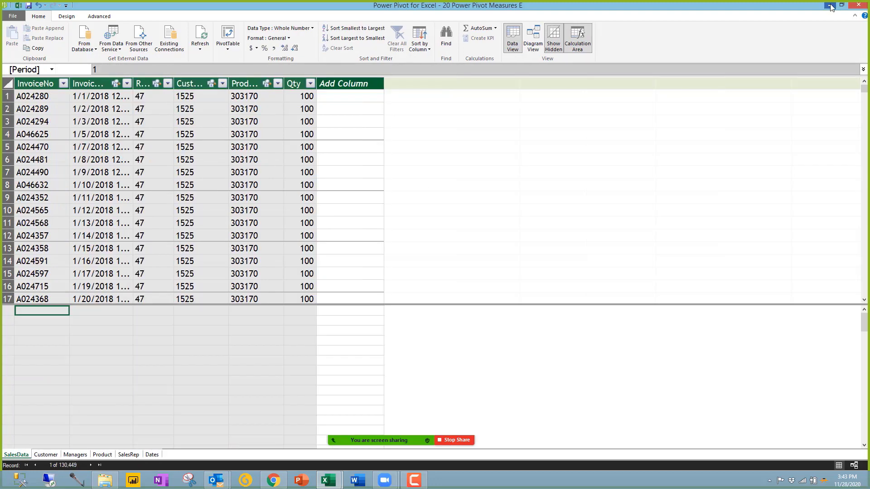
Step: Minimize Power Pivot and return to the empty PivotTable2 on Sheet2
{"action": "left_click", "coordinate": [829, 6]}
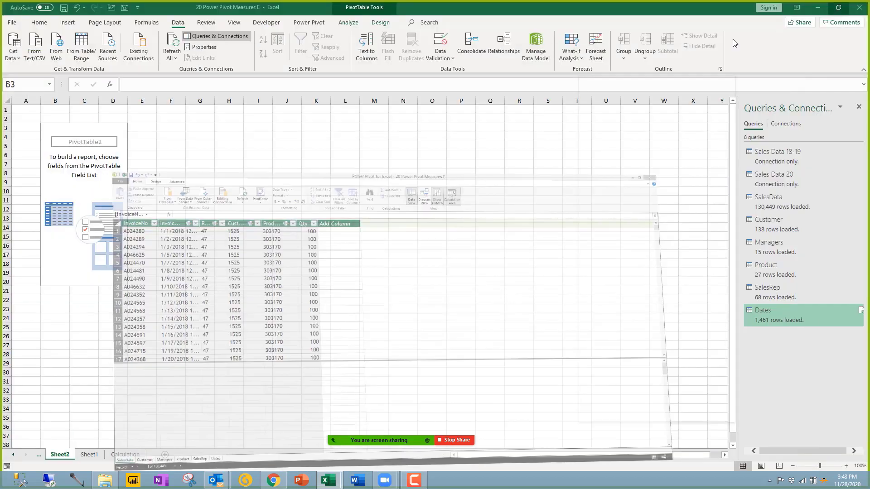
{"action": "left_click", "coordinate": [86, 183]}
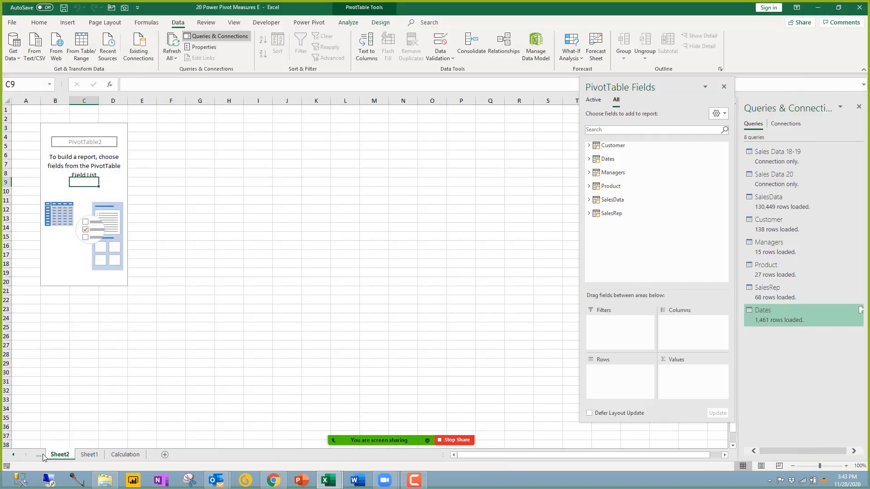
{"action": "left_click", "coordinate": [39, 454]}
{"action": "left_click", "coordinate": [86, 454]}
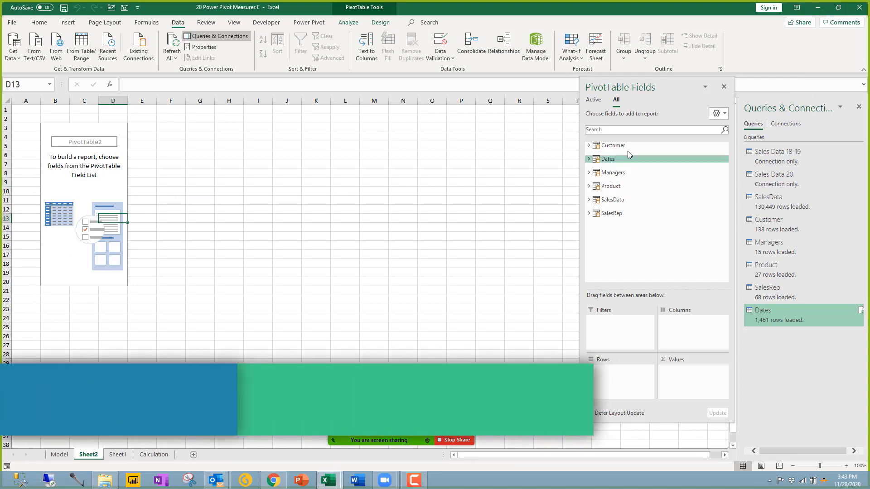
Step: Add Year and then Month from the Dates table as PivotTable row fields
{"action": "left_click", "coordinate": [859, 108]}
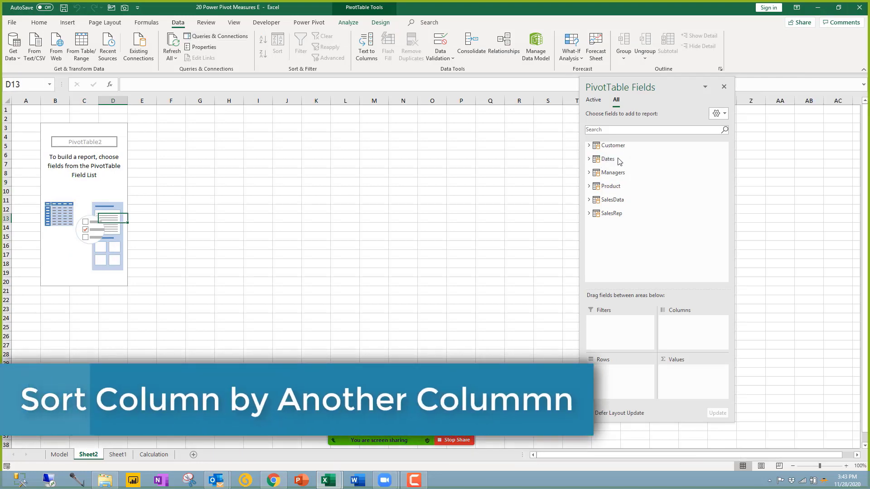
{"action": "left_click", "coordinate": [588, 159]}
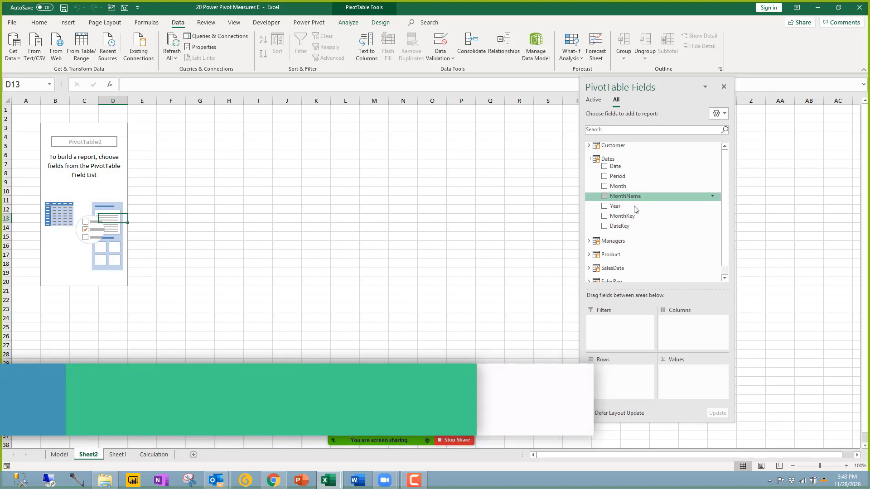
{"action": "left_click_drag", "start_coordinate": [621, 373], "coordinate": [624, 372]}
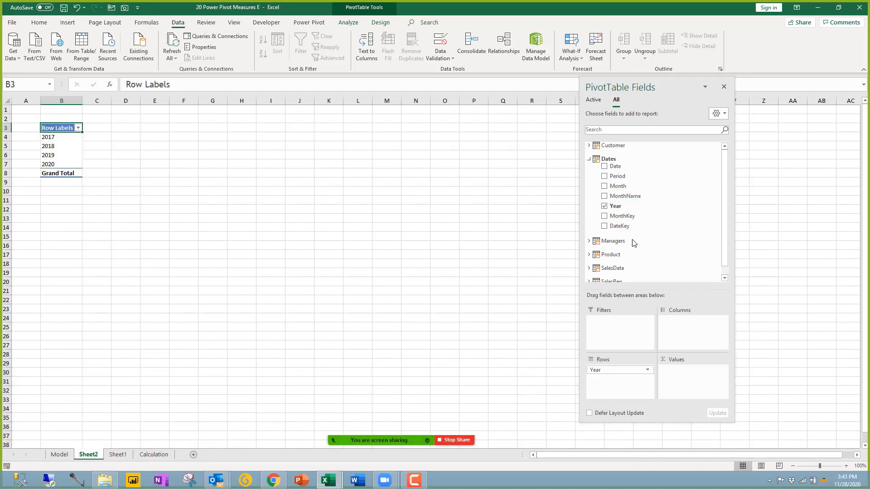
{"action": "left_click_drag", "start_coordinate": [621, 190], "coordinate": [633, 381]}
Step: Select the 2017 months Apr through Sep and check their sort options without sorting
{"action": "left_click_drag", "start_coordinate": [64, 149], "coordinate": [57, 248]}
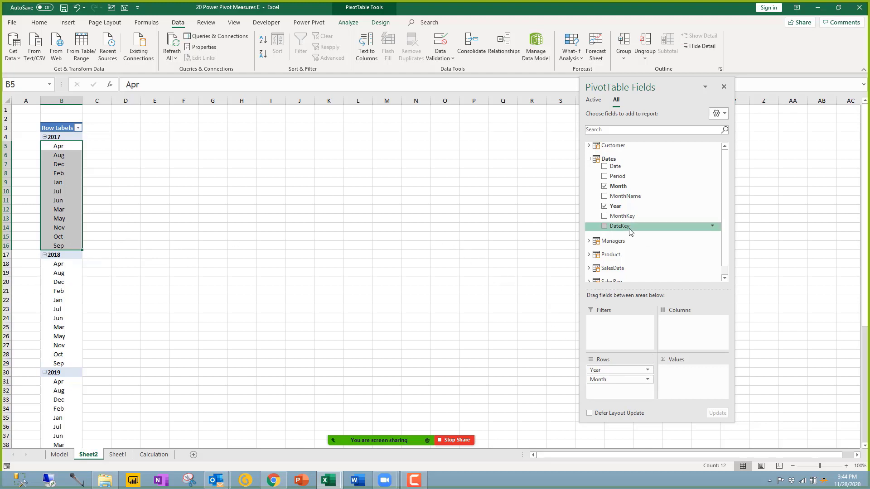
{"action": "right_click", "coordinate": [69, 148]}
{"action": "mouse_move", "coordinate": [158, 196]}
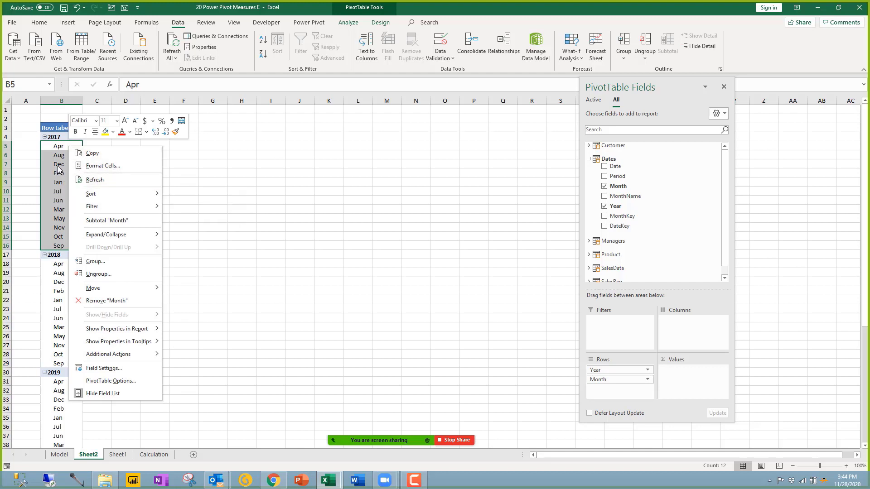
{"action": "key", "text": "Escape"}
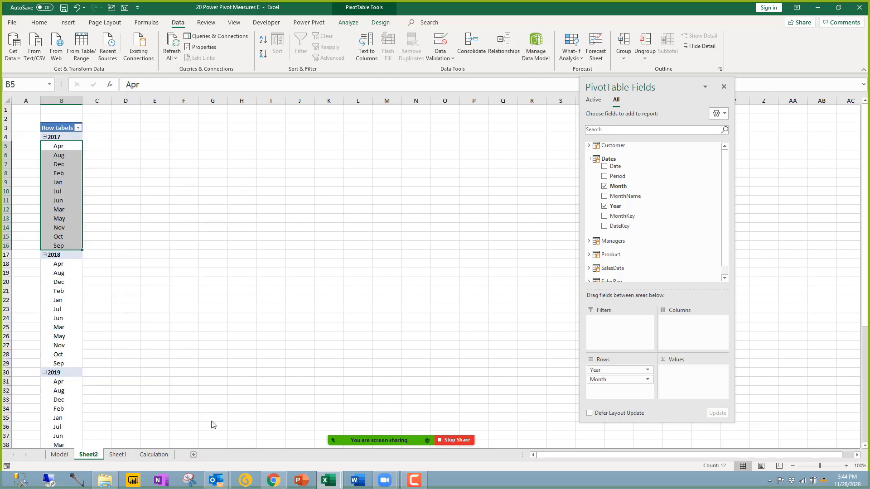
Step: Switch back to the Power Pivot window on the SalesData grid
{"action": "left_click", "coordinate": [328, 480]}
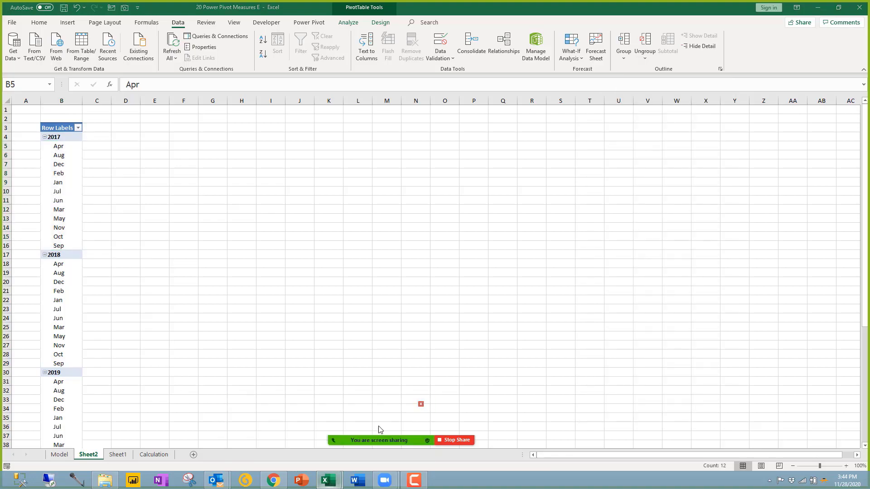
{"action": "key", "text": "alt+Tab"}
{"action": "left_click", "coordinate": [216, 181]}
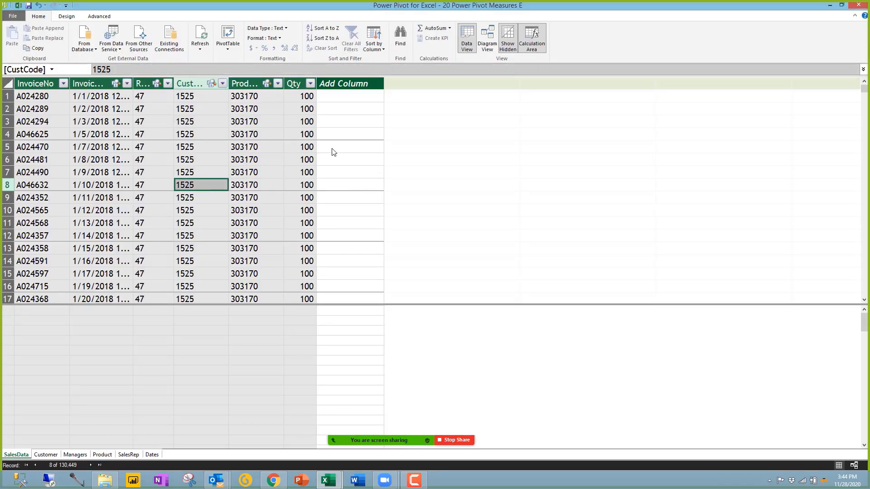
Step: Show the Dates table in Power Pivot and select its Month column
{"action": "left_click", "coordinate": [150, 455]}
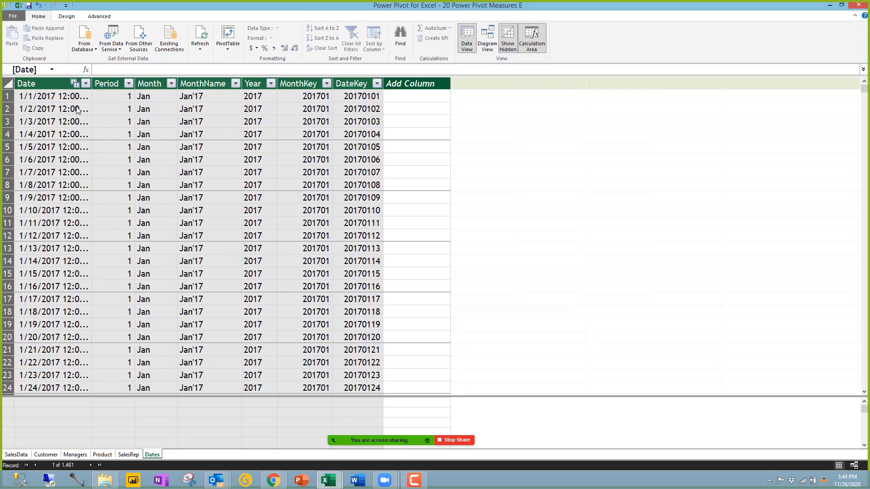
{"action": "left_click", "coordinate": [154, 84]}
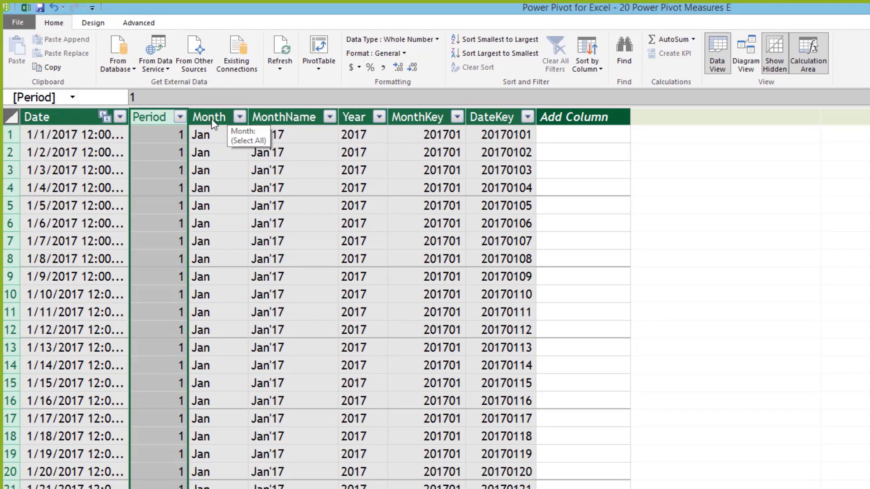
{"action": "left_click", "coordinate": [211, 118]}
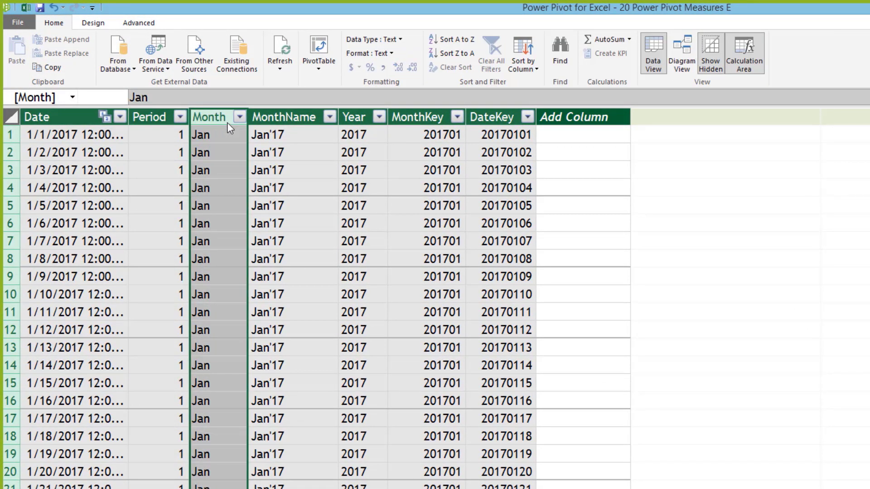
Step: Set the Month column to sort by Period, then return to the Excel PivotTable
{"action": "left_click", "coordinate": [537, 71]}
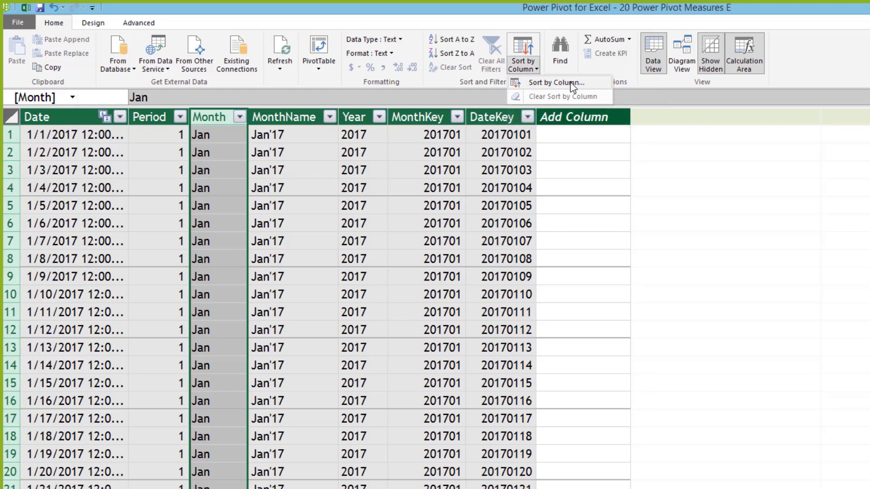
{"action": "left_click", "coordinate": [556, 83]}
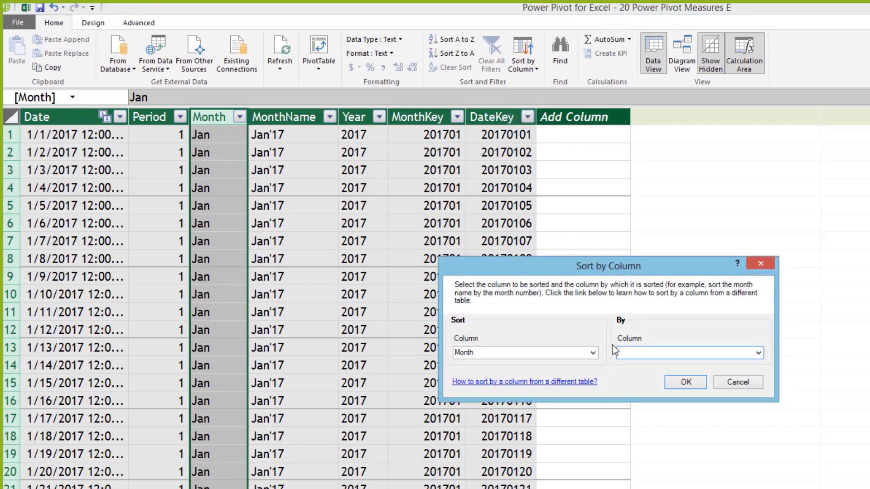
{"action": "left_click_drag", "start_coordinate": [584, 277], "coordinate": [477, 211]}
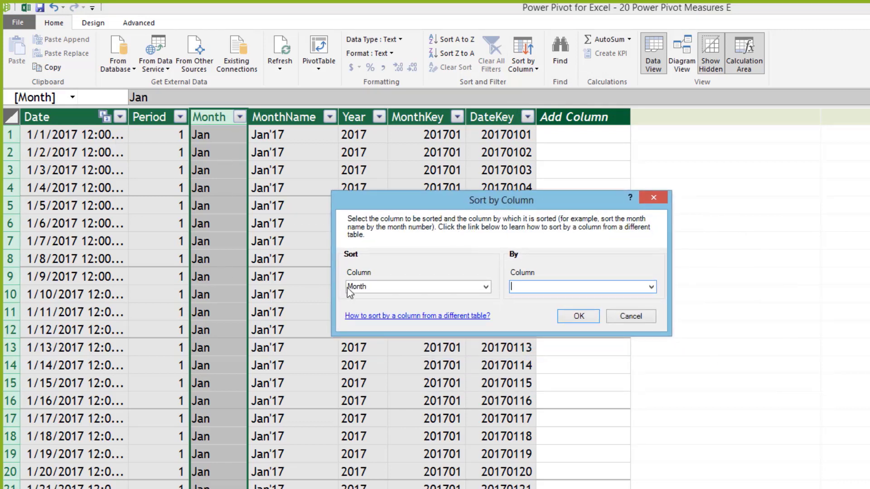
{"action": "left_click", "coordinate": [651, 287]}
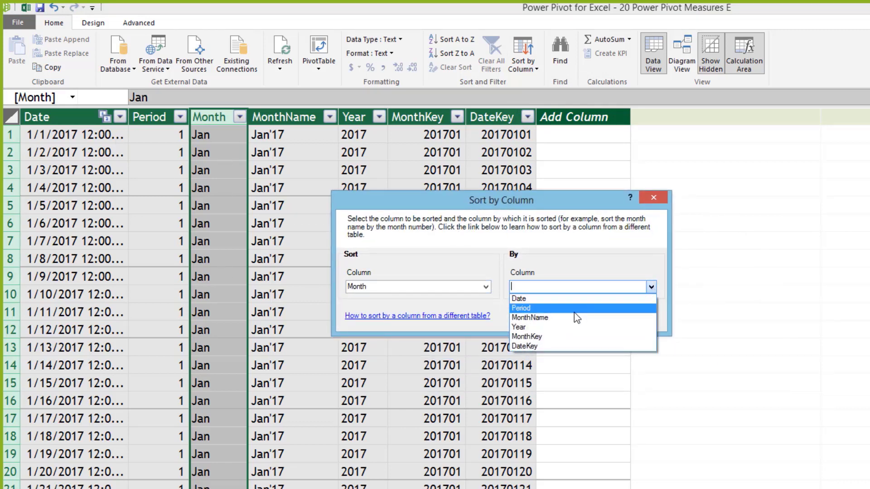
{"action": "left_click", "coordinate": [521, 308]}
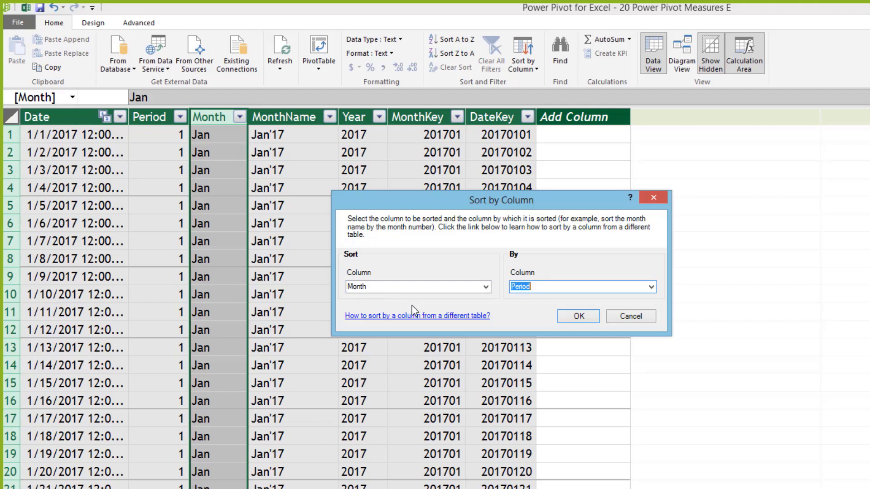
{"action": "left_click", "coordinate": [579, 318]}
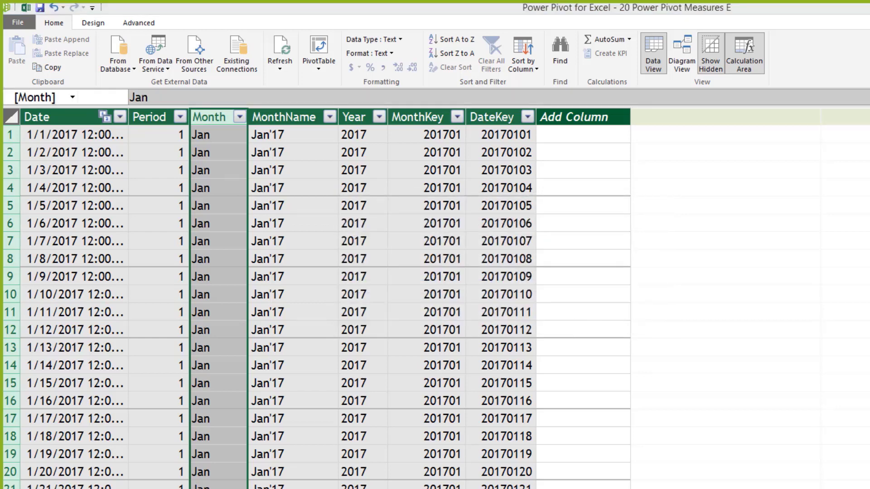
{"action": "key", "text": "alt+Tab"}
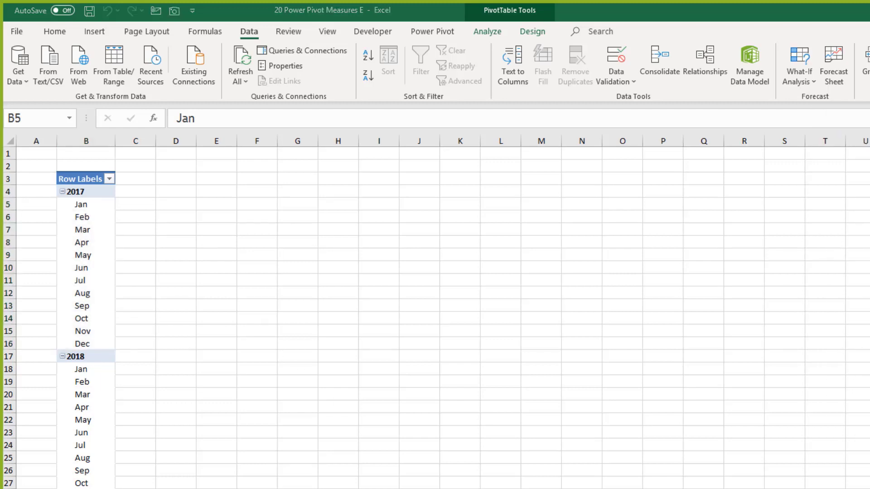
Step: Review the Dates table's MonthName values and select that column, checking January's MonthKey
{"action": "key", "text": "alt+Tab"}
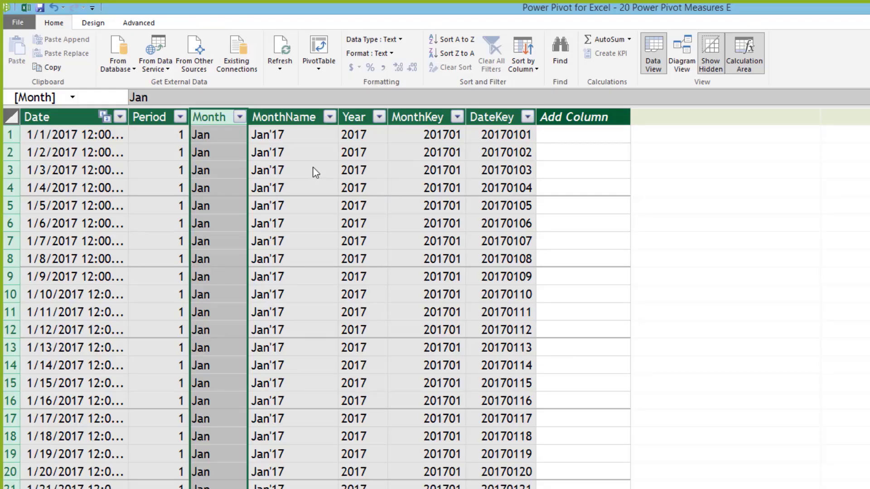
{"action": "left_click", "coordinate": [301, 158]}
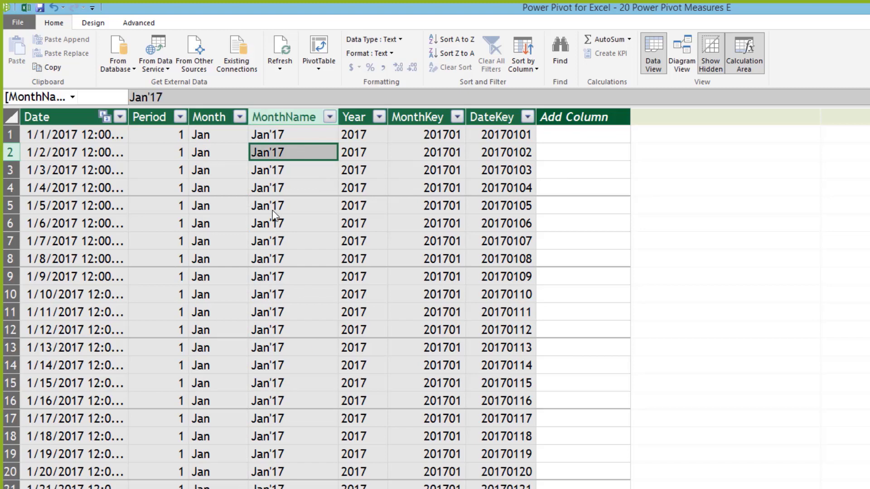
{"action": "left_click", "coordinate": [277, 134]}
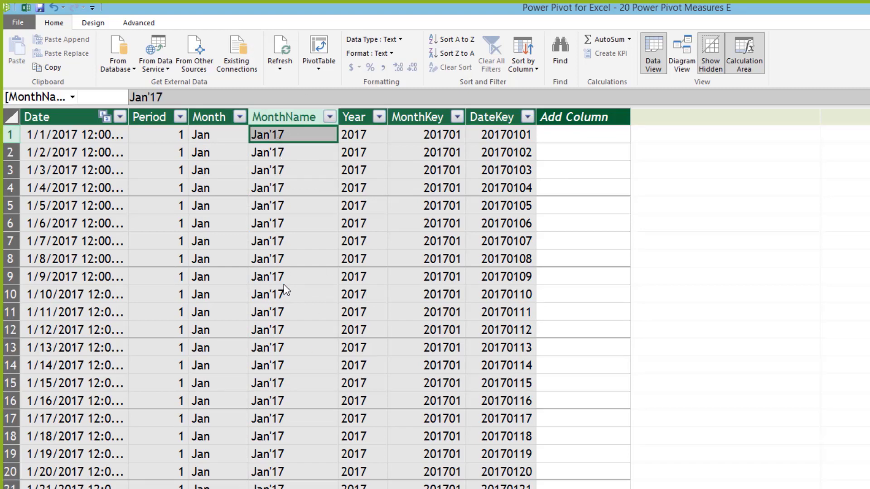
{"action": "scroll", "coordinate": [284, 284], "scroll_direction": "down", "scroll_amount": 10}
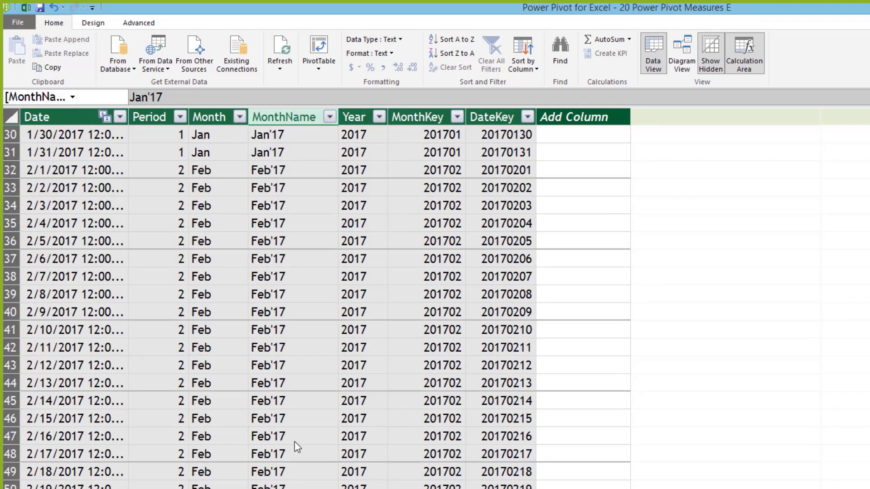
{"action": "scroll", "coordinate": [294, 442], "scroll_direction": "down", "scroll_amount": 8}
{"action": "scroll", "coordinate": [292, 441], "scroll_direction": "up", "scroll_amount": 9}
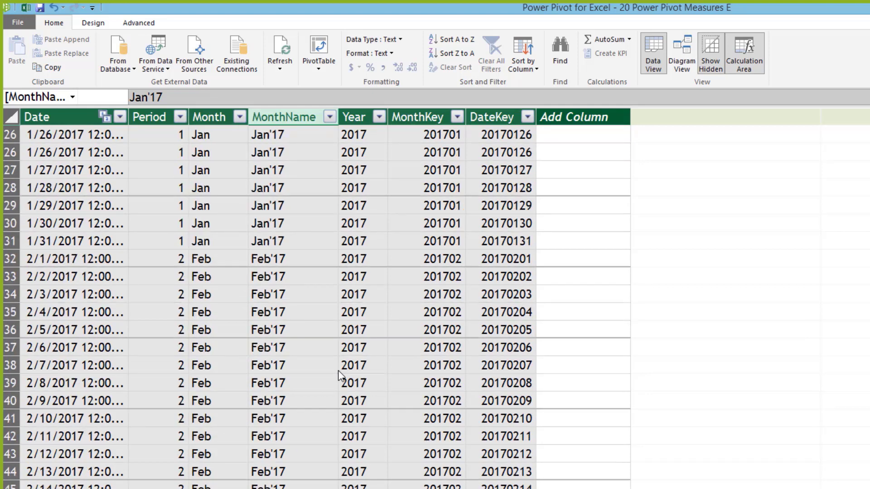
{"action": "scroll", "coordinate": [338, 371], "scroll_direction": "up", "scroll_amount": 8}
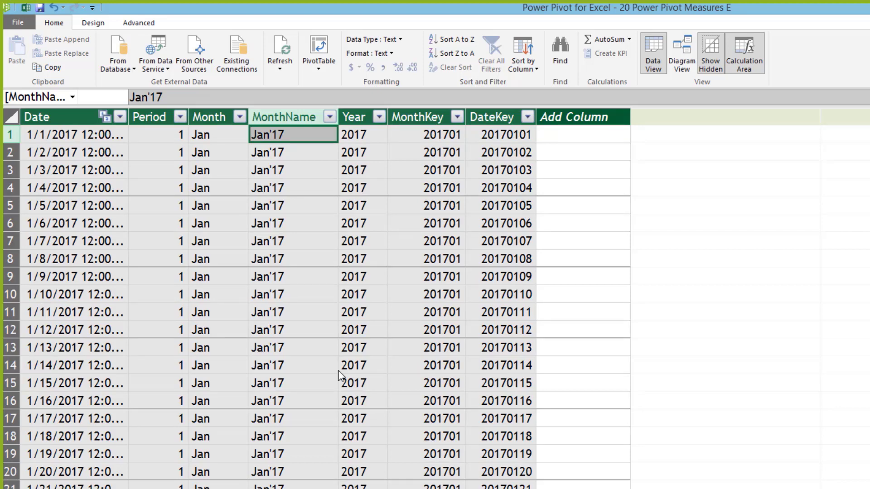
{"action": "left_click", "coordinate": [290, 117]}
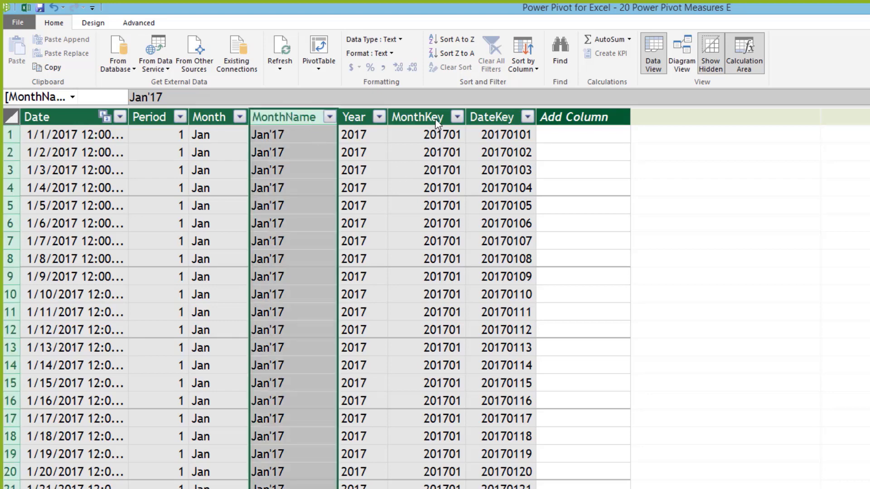
{"action": "left_click", "coordinate": [443, 134]}
Step: Set MonthName to sort by MonthKey, then return to the Excel PivotTable
{"action": "left_click", "coordinate": [537, 69]}
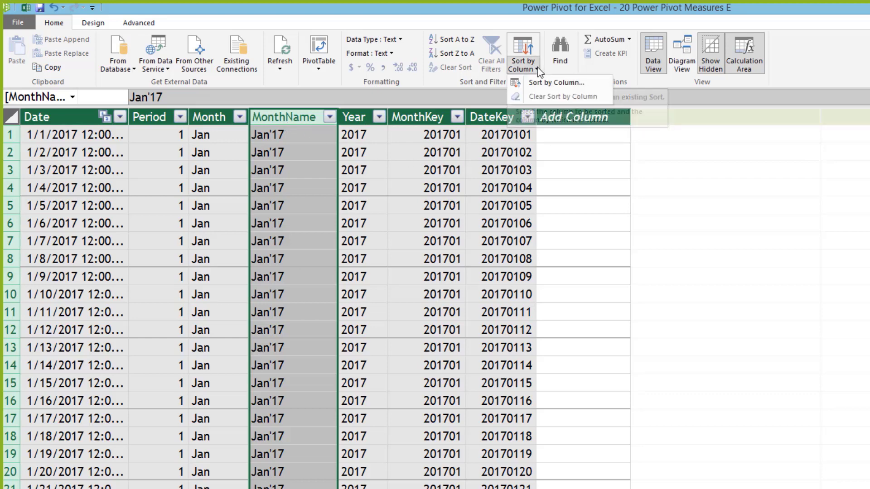
{"action": "left_click", "coordinate": [542, 83]}
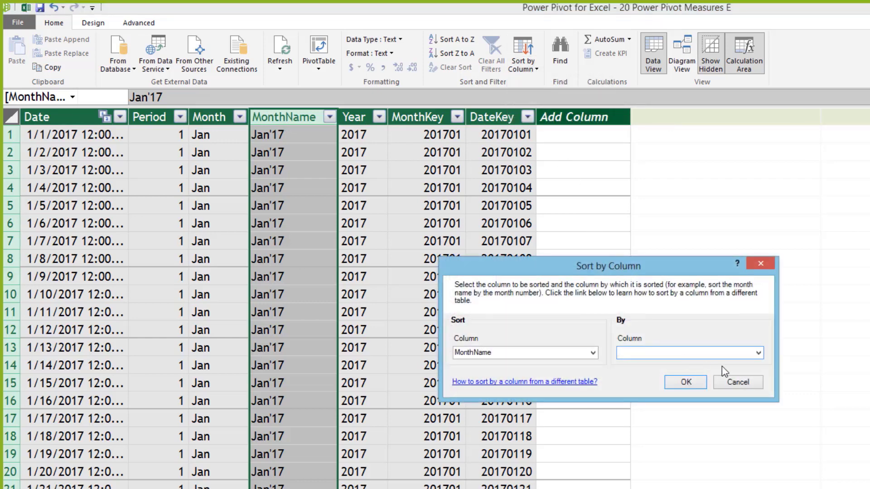
{"action": "left_click", "coordinate": [761, 354]}
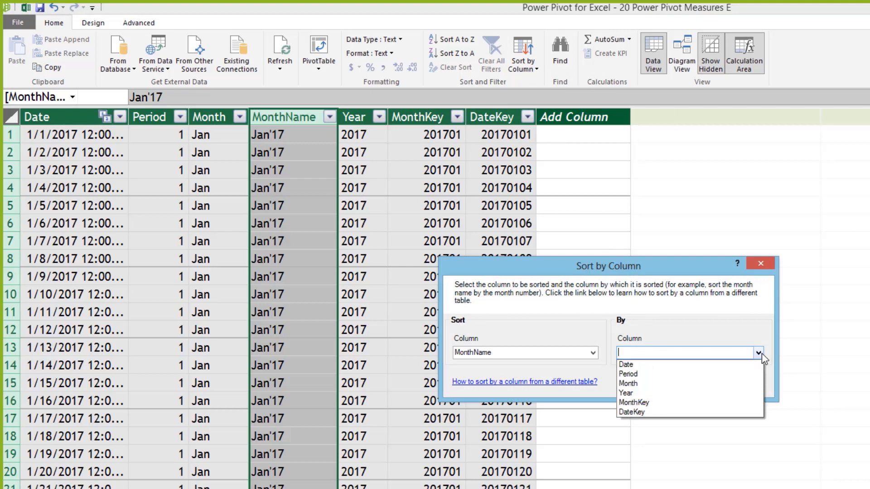
{"action": "left_click", "coordinate": [689, 410]}
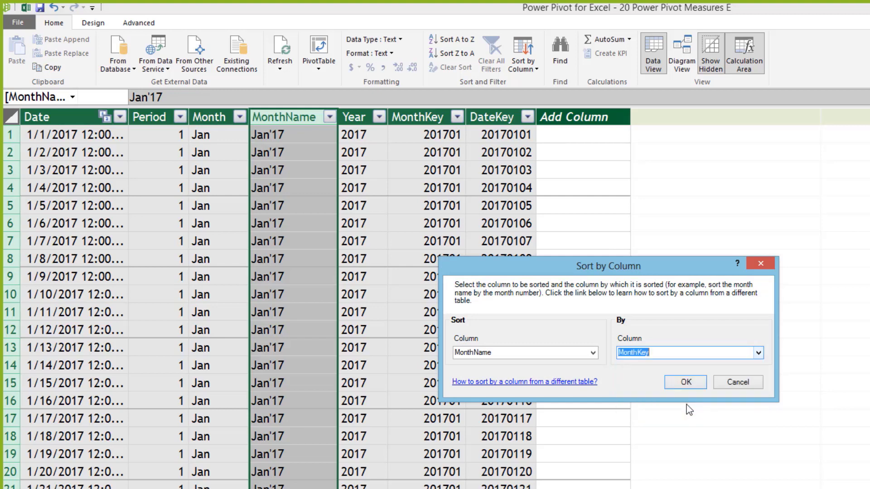
{"action": "left_click", "coordinate": [686, 382]}
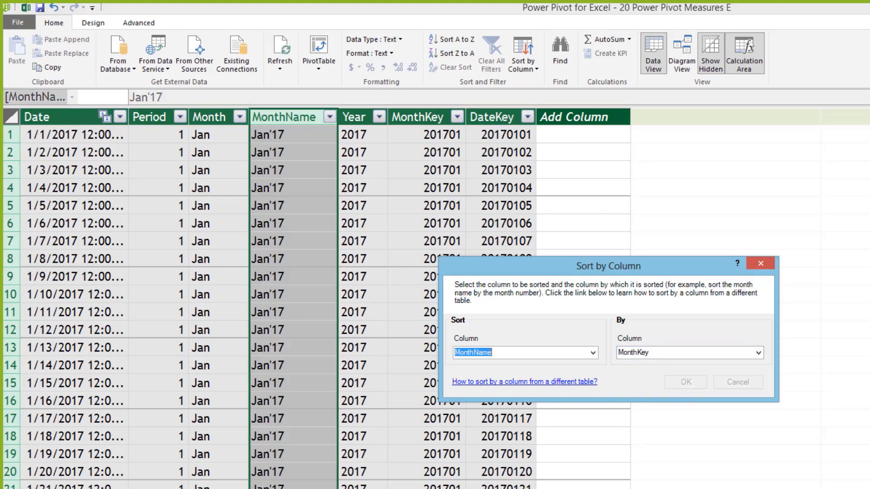
{"action": "key", "text": "alt+Tab"}
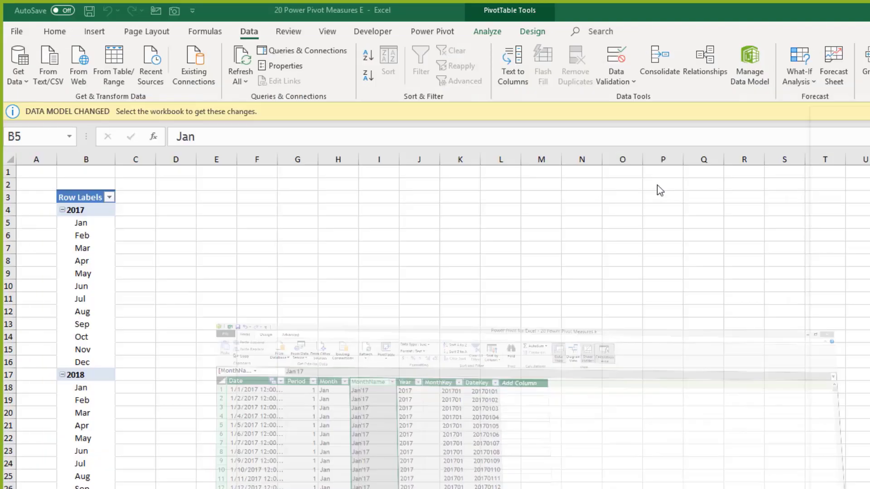
Step: Remove Month and Year from the PivotTable rows, leaving MonthName listing Jan'17 onward
{"action": "left_click", "coordinate": [83, 293]}
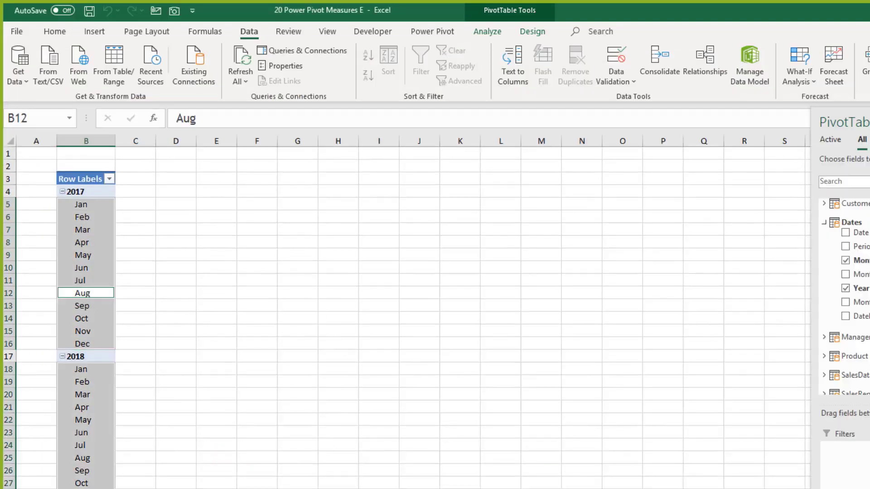
{"action": "left_click", "coordinate": [845, 260]}
{"action": "left_click", "coordinate": [845, 288]}
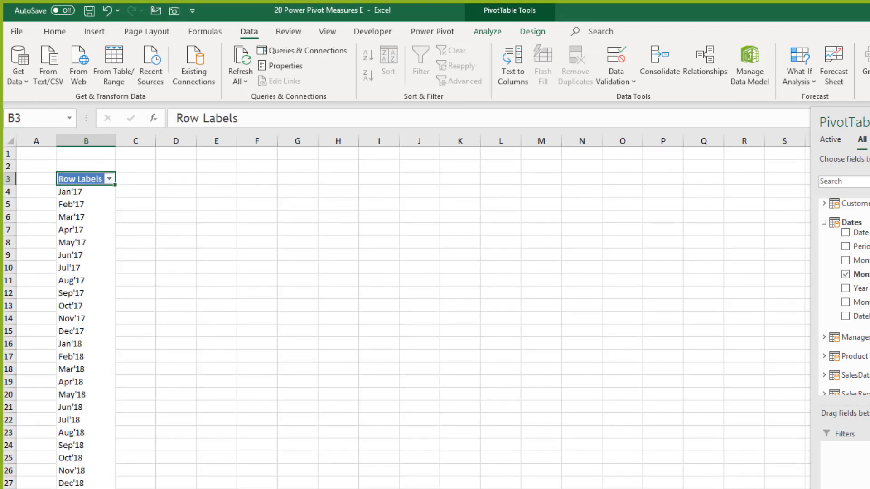
{"action": "scroll", "coordinate": [408, 317], "scroll_direction": "down", "scroll_amount": 7}
{"action": "scroll", "coordinate": [103, 301], "scroll_direction": "up", "scroll_amount": 7}
Step: Select the month row labels, then choose the 35 Masters workbook to open
{"action": "left_click", "coordinate": [80, 233]}
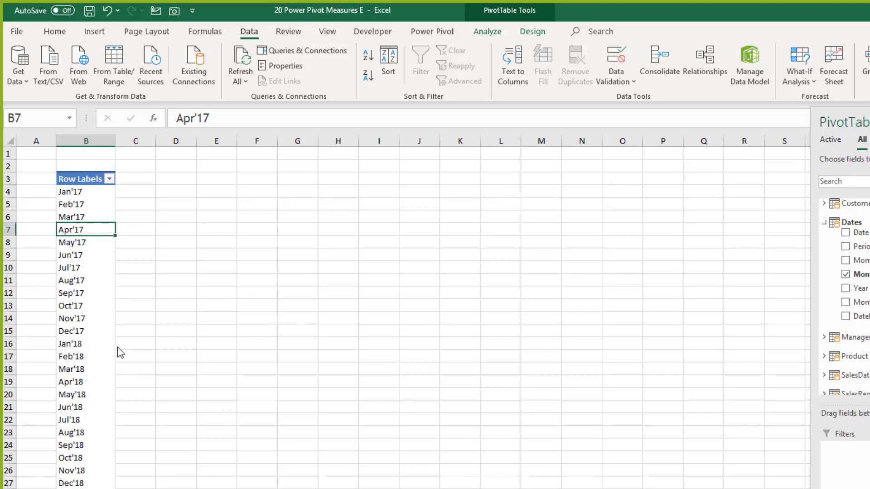
{"action": "left_click", "coordinate": [102, 341]}
{"action": "key", "text": "ctrl+space"}
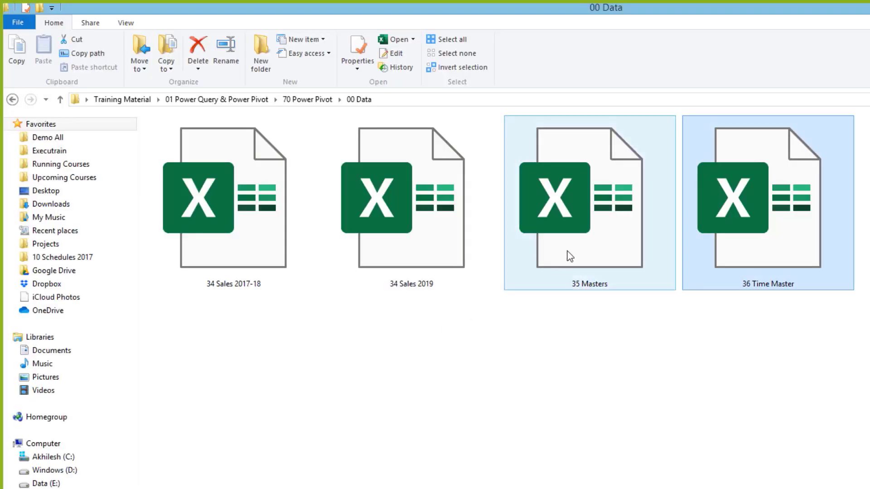
{"action": "left_click", "coordinate": [588, 241]}
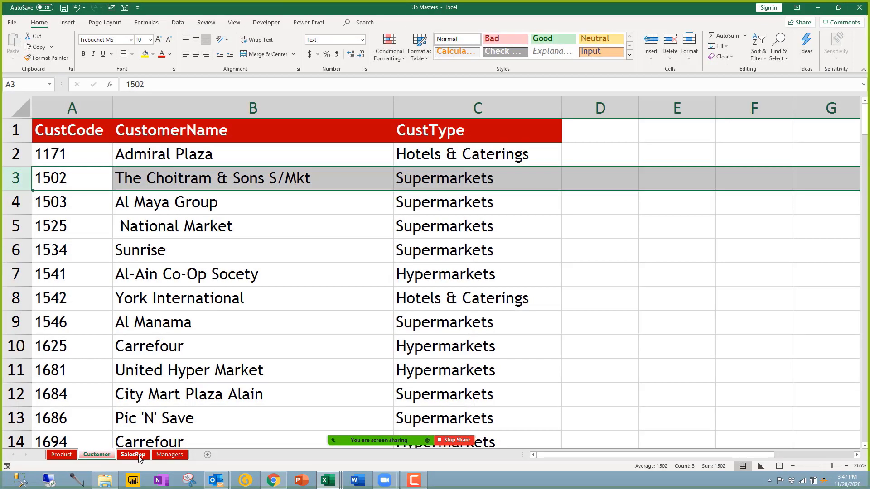
Step: Browse the SalesRep, Customer and Managers sheets and select the Country values in column C
{"action": "left_click", "coordinate": [133, 454]}
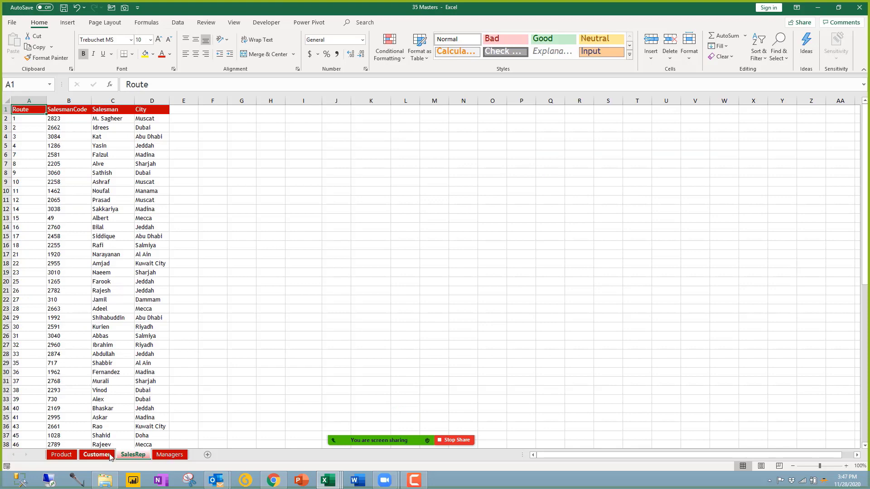
{"action": "left_click", "coordinate": [97, 455]}
{"action": "left_click", "coordinate": [133, 455]}
{"action": "left_click", "coordinate": [170, 454]}
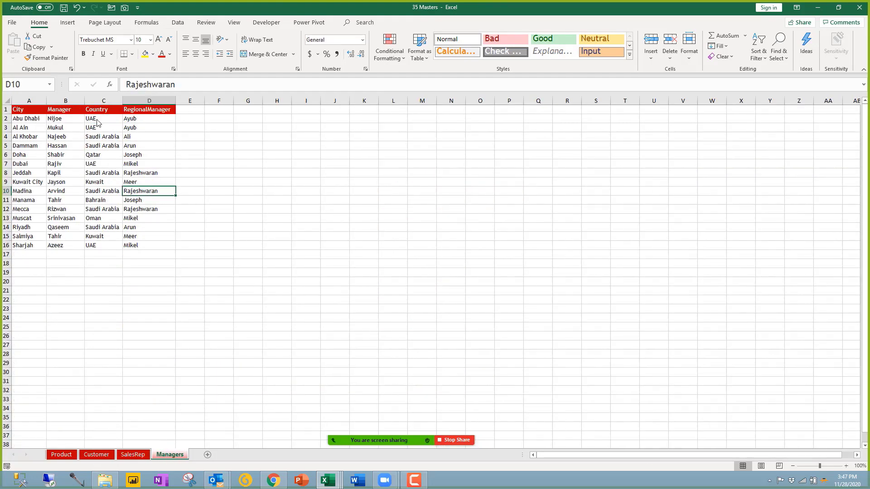
{"action": "left_click_drag", "start_coordinate": [97, 119], "coordinate": [104, 247]}
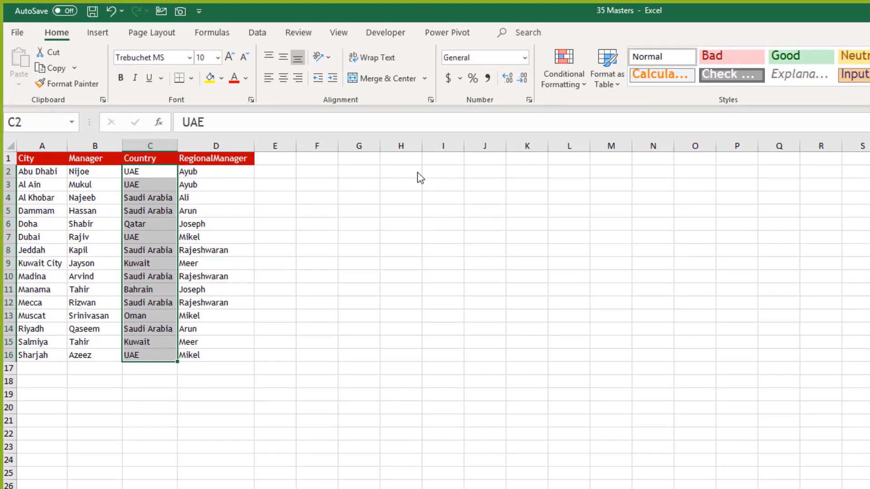
Step: Enter the letters U, S and K into cells H2:H4
{"action": "left_click", "coordinate": [418, 173]}
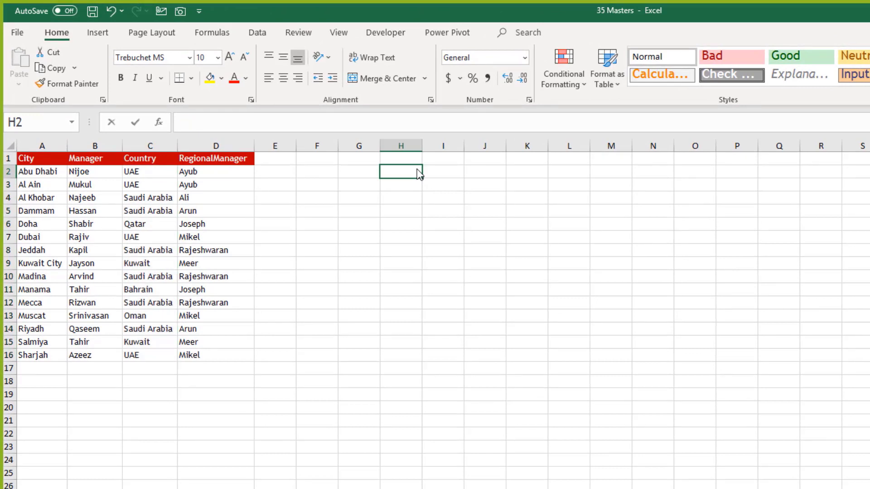
{"action": "type", "text": "U"}
{"action": "key", "text": "Return"}
{"action": "type", "text": "S"}
{"action": "key", "text": "Return"}
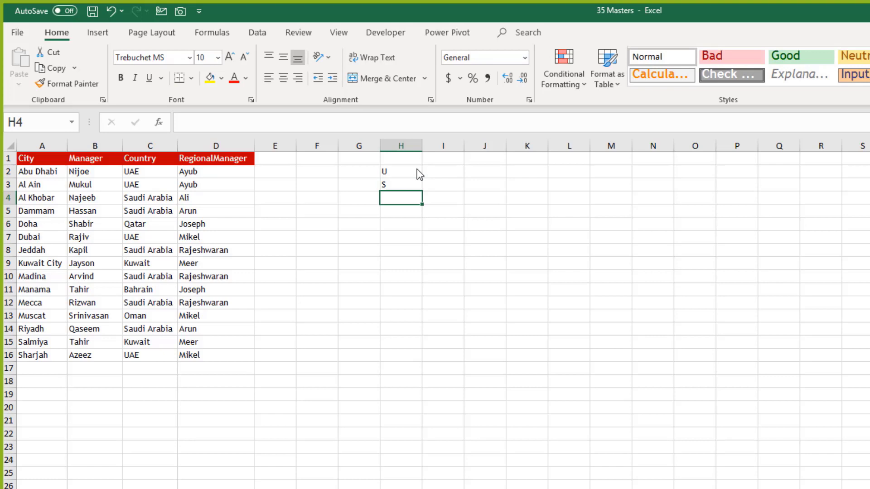
{"action": "type", "text": "K"}
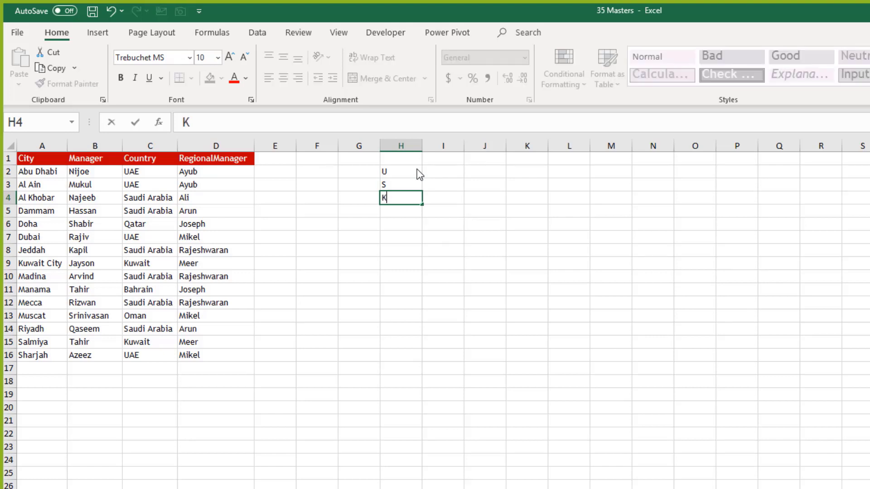
{"action": "key", "text": "Return"}
{"action": "left_click_drag", "start_coordinate": [417, 174], "coordinate": [407, 200]}
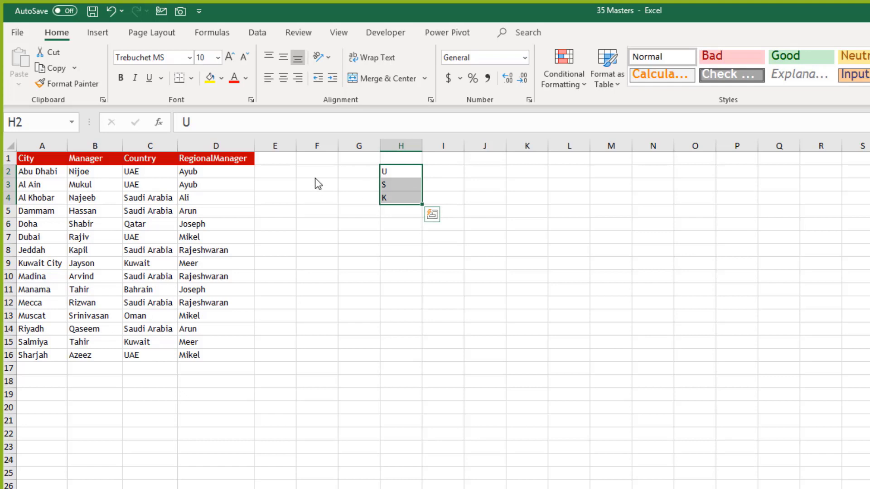
Step: Clear all of column H, then bring up the folder of data files
{"action": "left_click", "coordinate": [286, 171]}
{"action": "key", "text": "Down"}
{"action": "key", "text": "Down"}
{"action": "key", "text": "Down"}
{"action": "key", "text": "Down"}
{"action": "key", "text": "Down"}
{"action": "key", "text": "Down"}
{"action": "key", "text": "Down"}
{"action": "key", "text": "Down"}
{"action": "key", "text": "Down"}
{"action": "key", "text": "Down"}
{"action": "key", "text": "Down"}
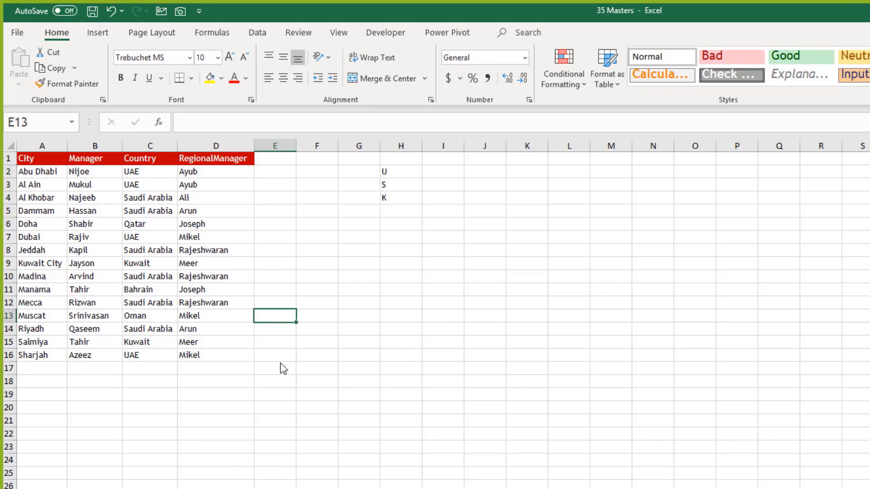
{"action": "left_click", "coordinate": [288, 365]}
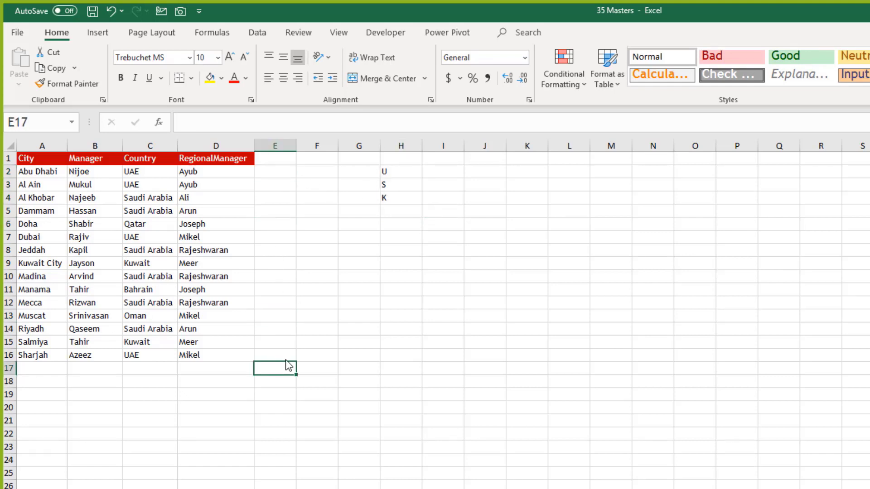
{"action": "left_click", "coordinate": [399, 157]}
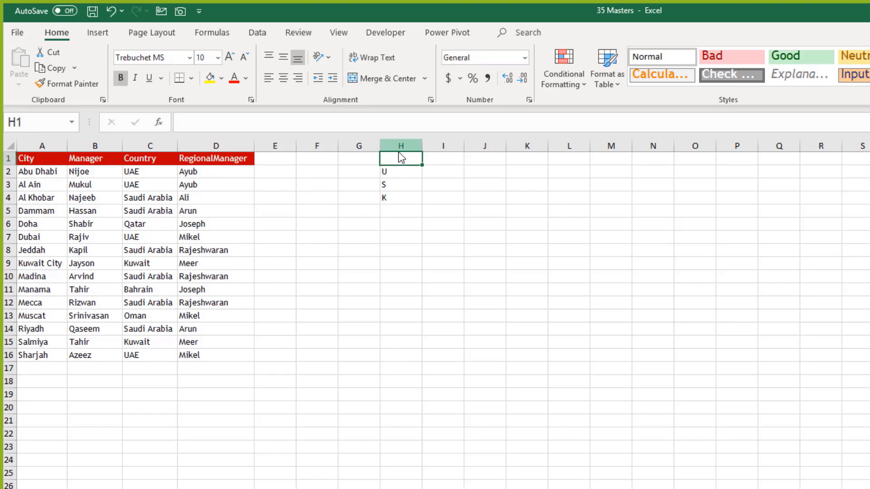
{"action": "key", "text": "ctrl+space"}
{"action": "key", "text": "Delete"}
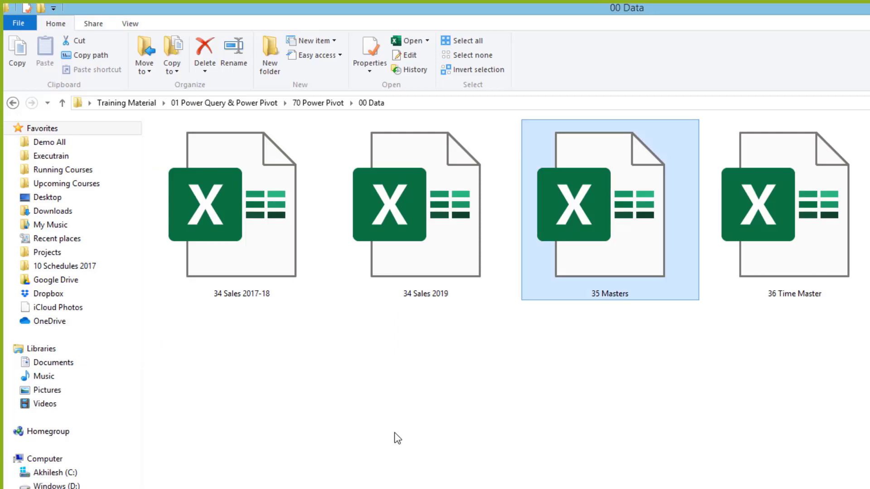
{"action": "left_click", "coordinate": [806, 390]}
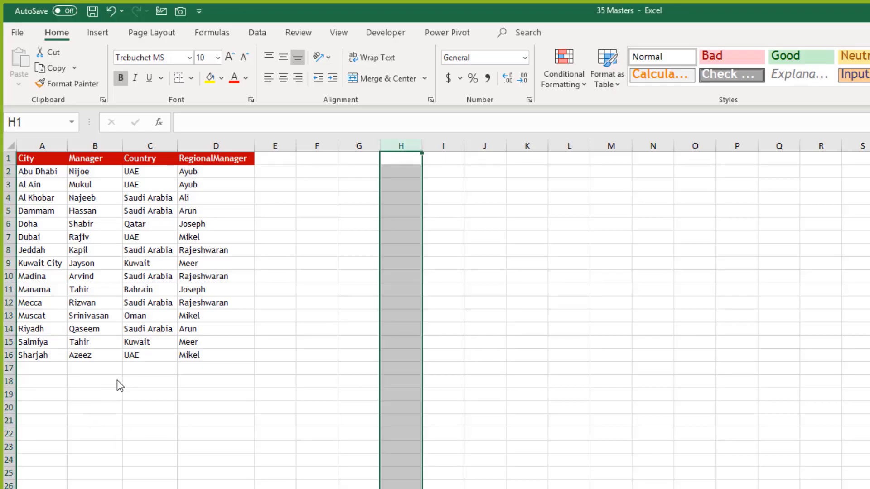
Step: Inspect the 37 Budget 2019 Month, Route, CustCode, ProdCode and Qty values
{"action": "key", "text": "ctrl+Tab"}
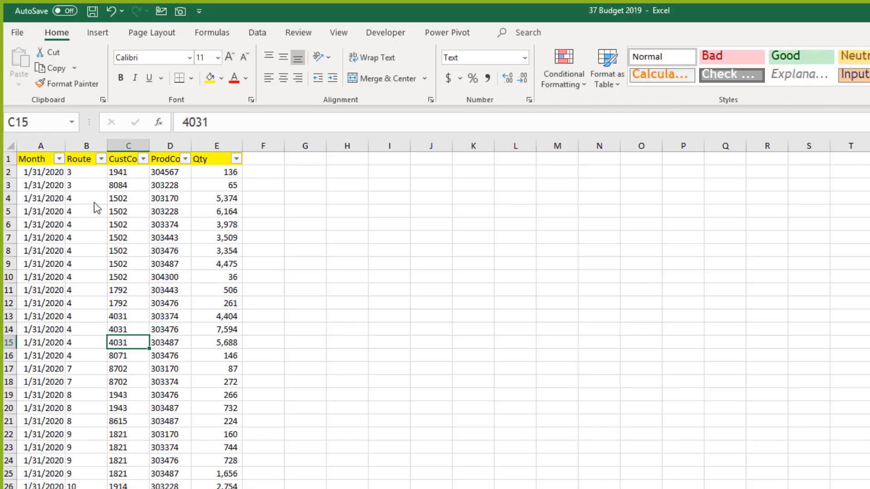
{"action": "left_click", "coordinate": [95, 202]}
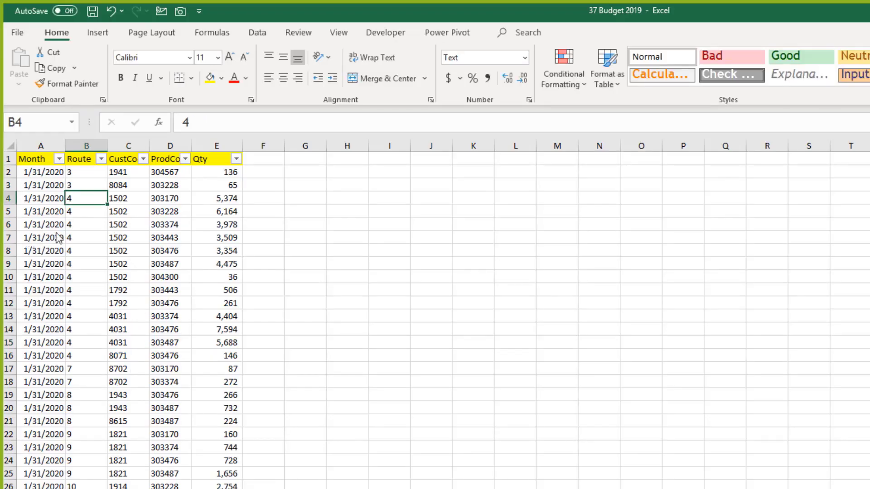
{"action": "left_click", "coordinate": [51, 176]}
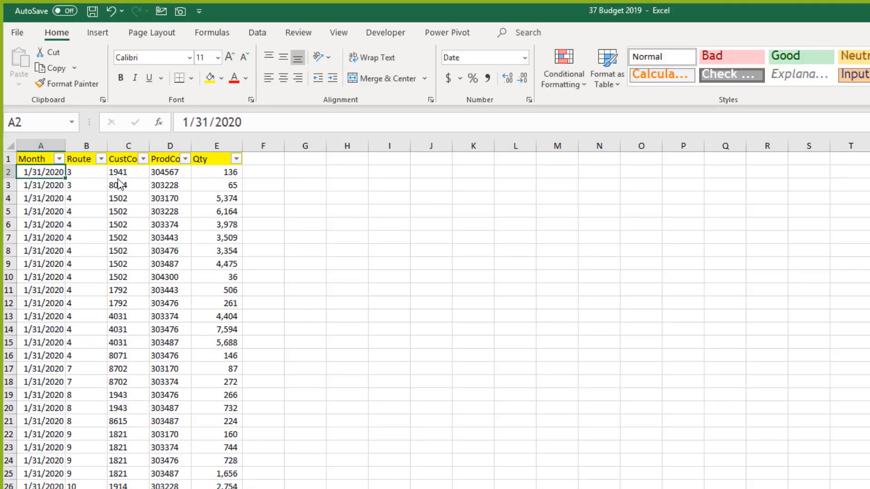
{"action": "left_click", "coordinate": [75, 162]}
{"action": "left_click", "coordinate": [135, 162]}
{"action": "left_click", "coordinate": [168, 170]}
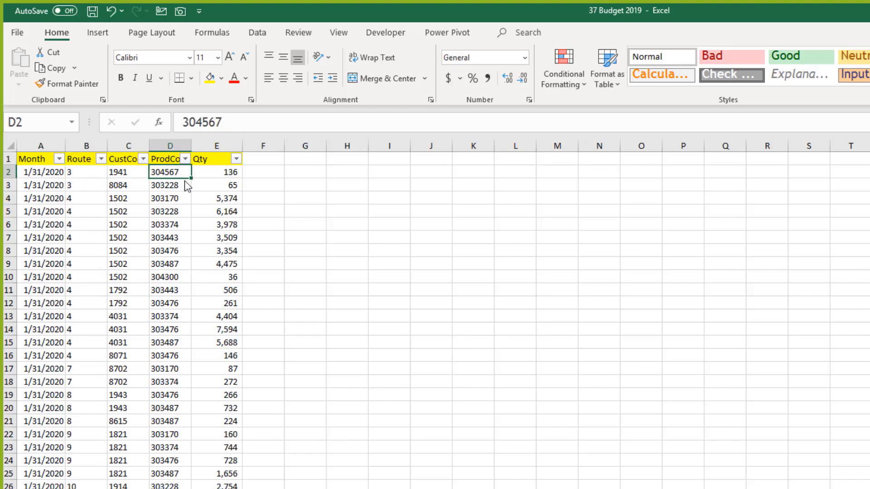
{"action": "left_click", "coordinate": [229, 174]}
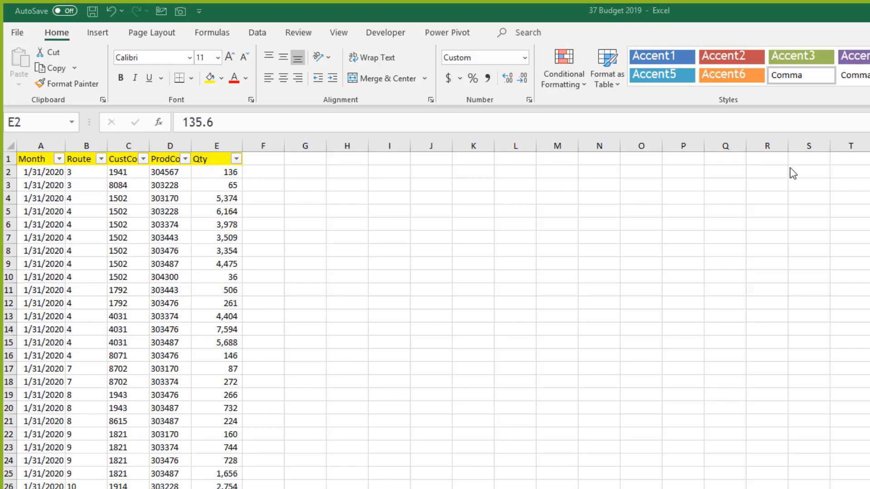
Step: Close the 35 Masters workbook without saving
{"action": "key", "text": "alt+Tab"}
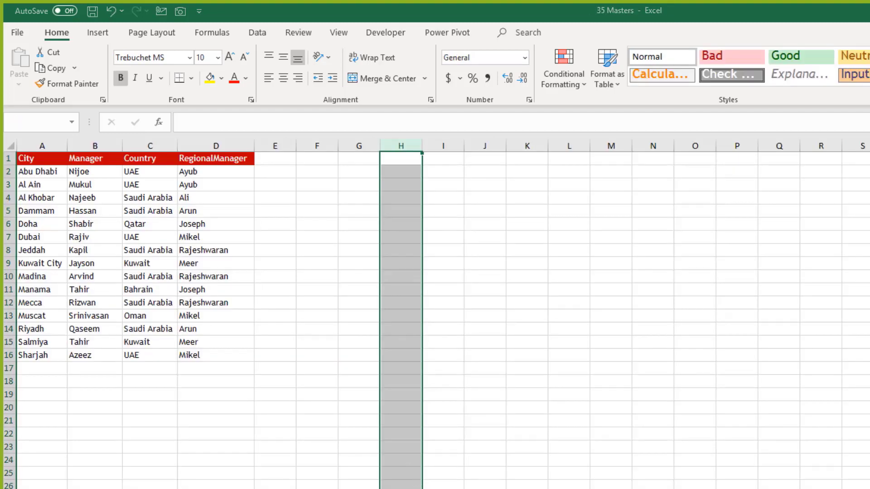
{"action": "key", "text": "ctrl+w"}
{"action": "left_click", "coordinate": [629, 362]}
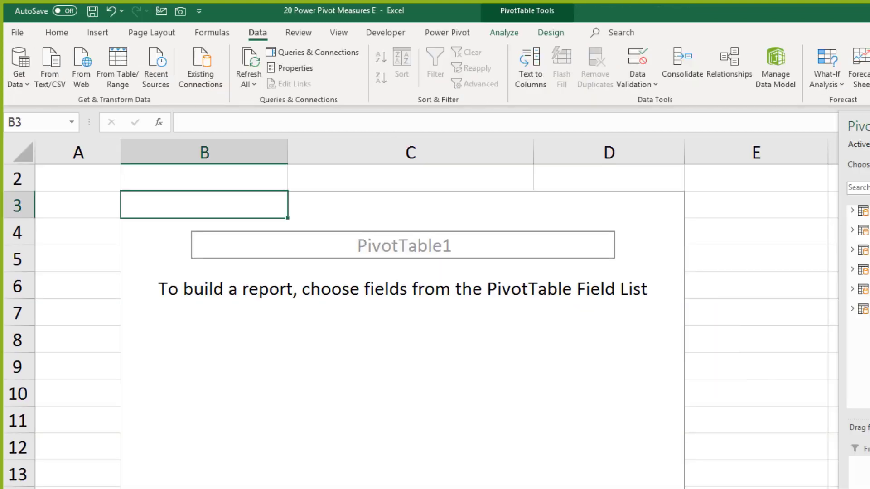
Step: Import the 37 Budget 2019 workbook through Get Data > From File > From Workbook
{"action": "left_click", "coordinate": [583, 390]}
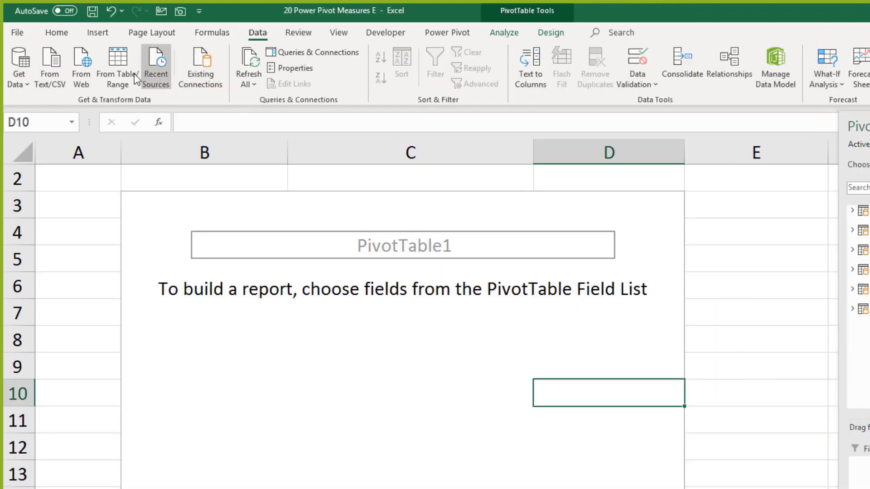
{"action": "left_click", "coordinate": [20, 83]}
{"action": "mouse_move", "coordinate": [40, 96]}
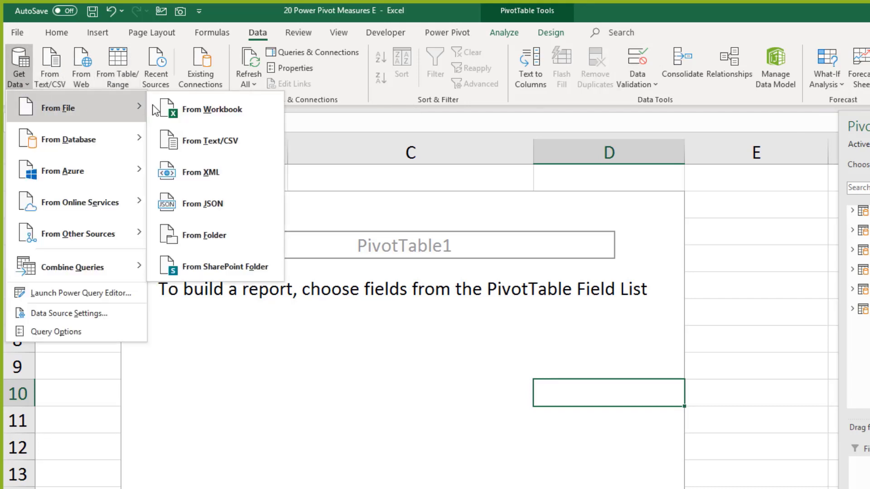
{"action": "left_click", "coordinate": [190, 109]}
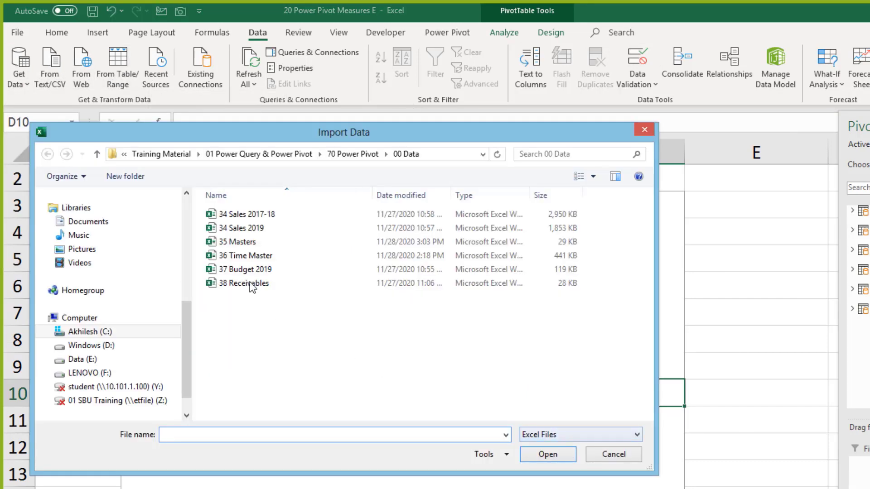
{"action": "left_click", "coordinate": [254, 271]}
{"action": "left_click", "coordinate": [553, 452]}
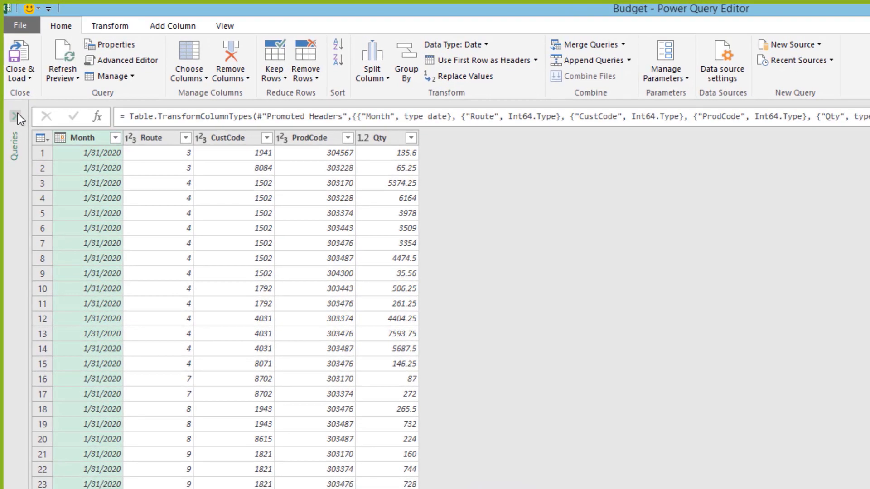
Step: Retype Budget's Route, CustCode and ProdCode columns as Text, replacing the current step, then choose Close & Load To
{"action": "left_click", "coordinate": [10, 76]}
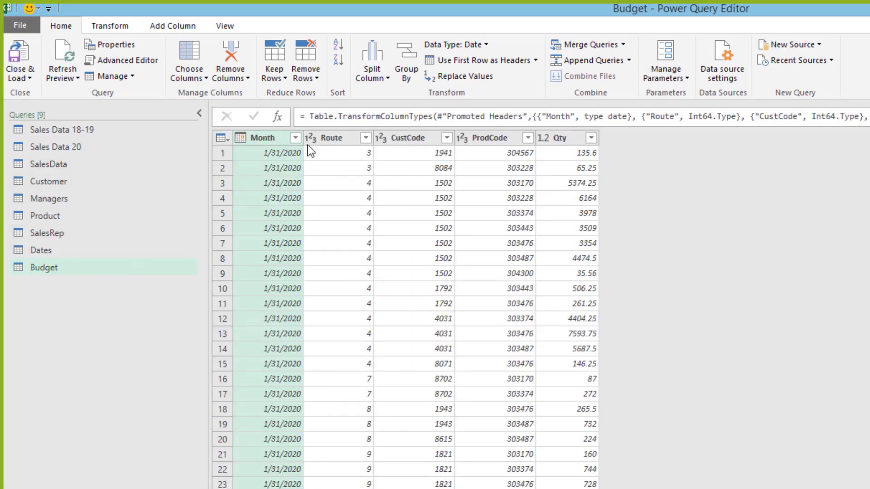
{"action": "left_click", "coordinate": [325, 136]}
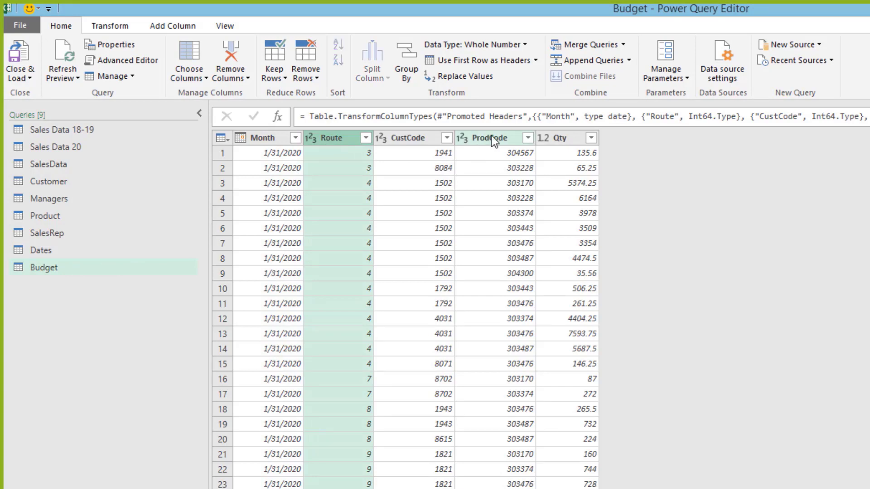
{"action": "left_click", "coordinate": [490, 136], "text": "shift"}
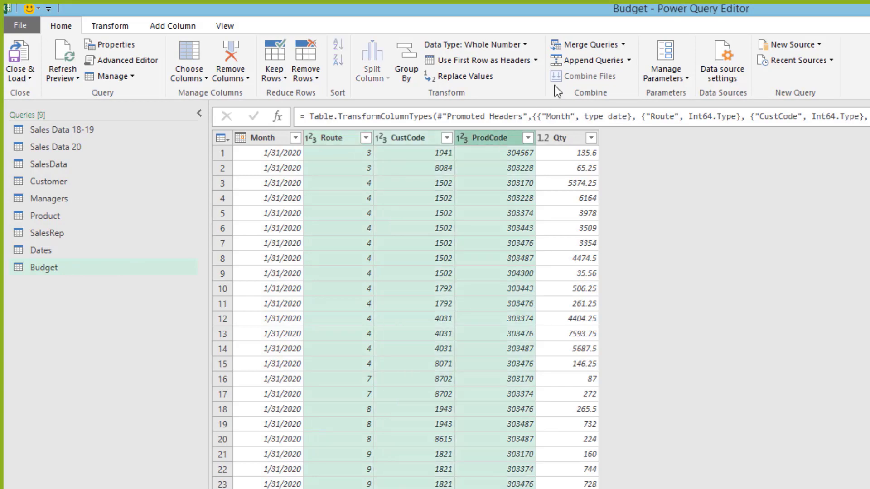
{"action": "left_click", "coordinate": [526, 44]}
{"action": "left_click", "coordinate": [488, 207]}
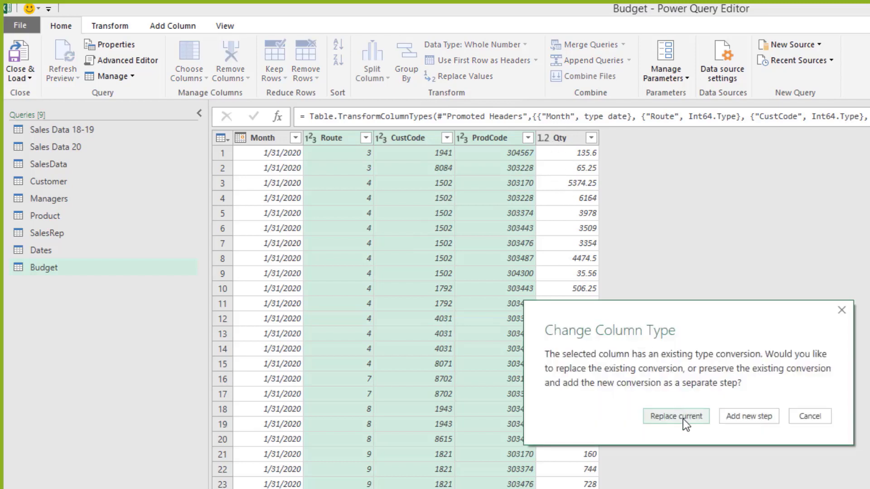
{"action": "left_click", "coordinate": [683, 418]}
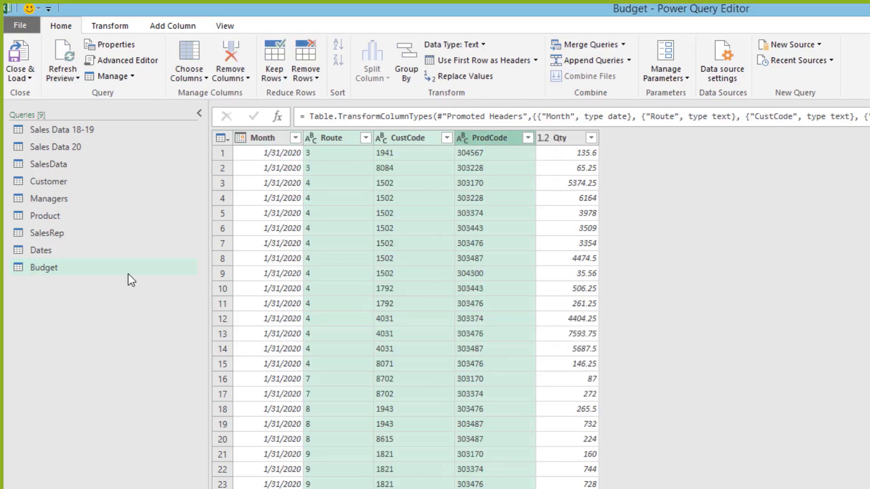
{"action": "left_click", "coordinate": [30, 78]}
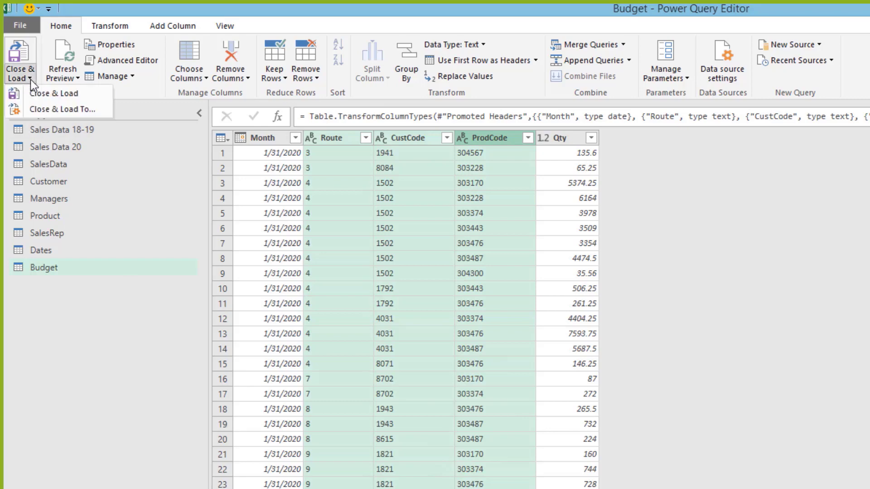
{"action": "left_click", "coordinate": [59, 108]}
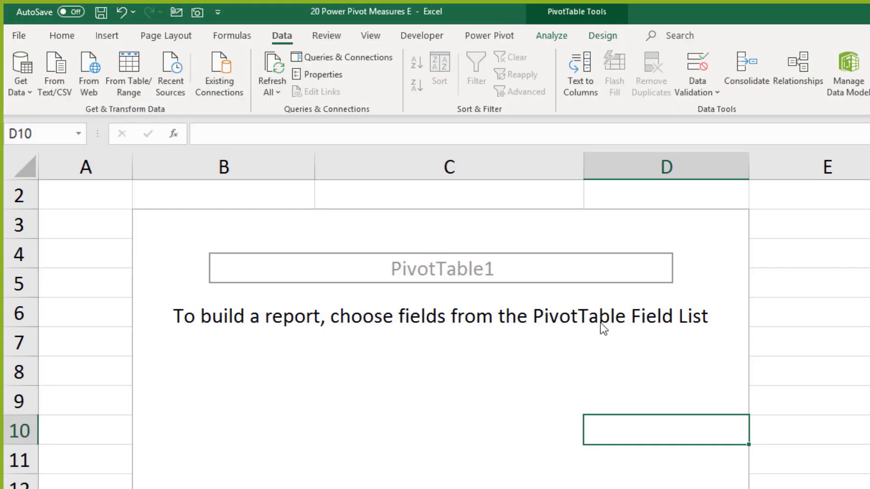
Step: Import Budget as Only Create Connection, with Add this data to the Data Model ticked
{"action": "left_click", "coordinate": [654, 310]}
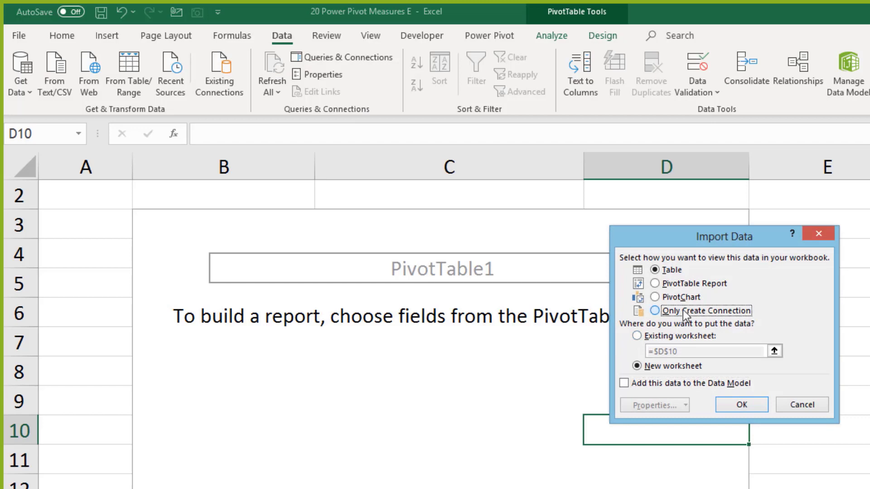
{"action": "left_click", "coordinate": [653, 384]}
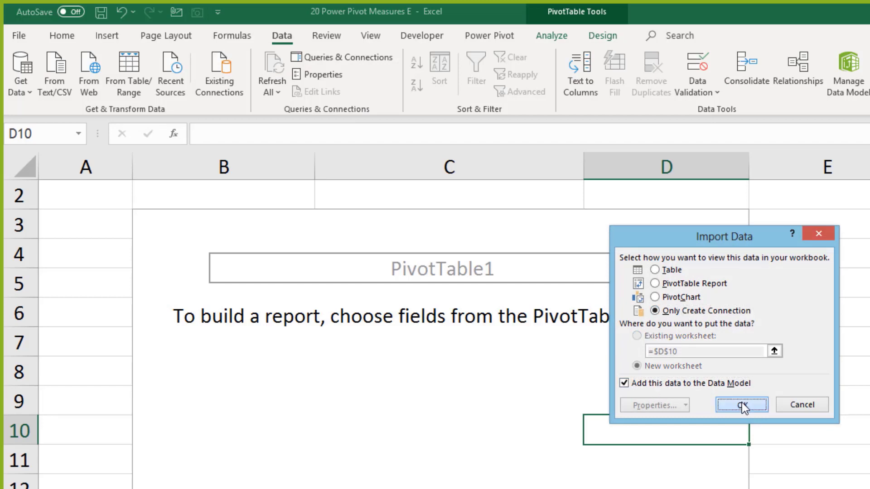
{"action": "left_click", "coordinate": [741, 403]}
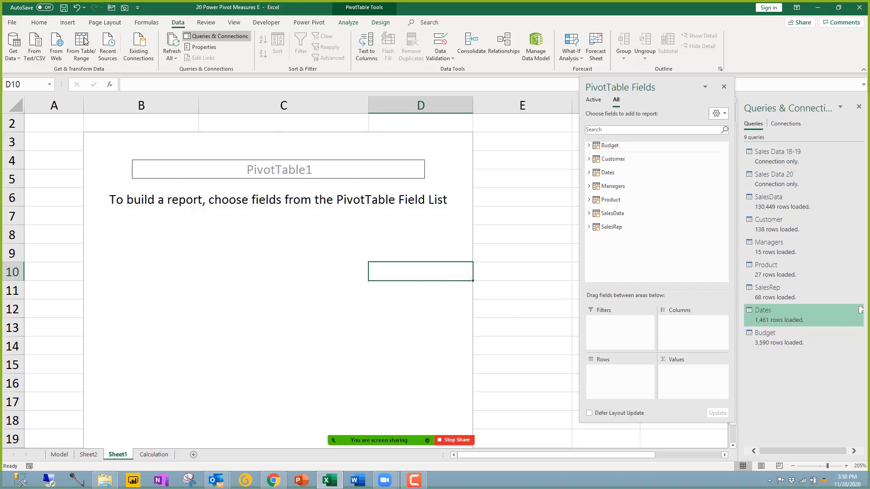
Step: Open Power Pivot's Manage window and switch to Diagram View to see the new Budget table
{"action": "left_click", "coordinate": [316, 27]}
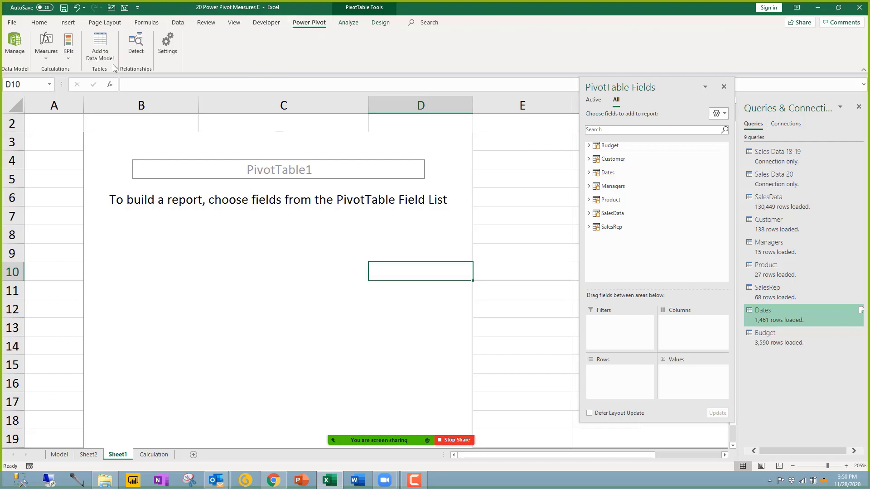
{"action": "left_click", "coordinate": [15, 45]}
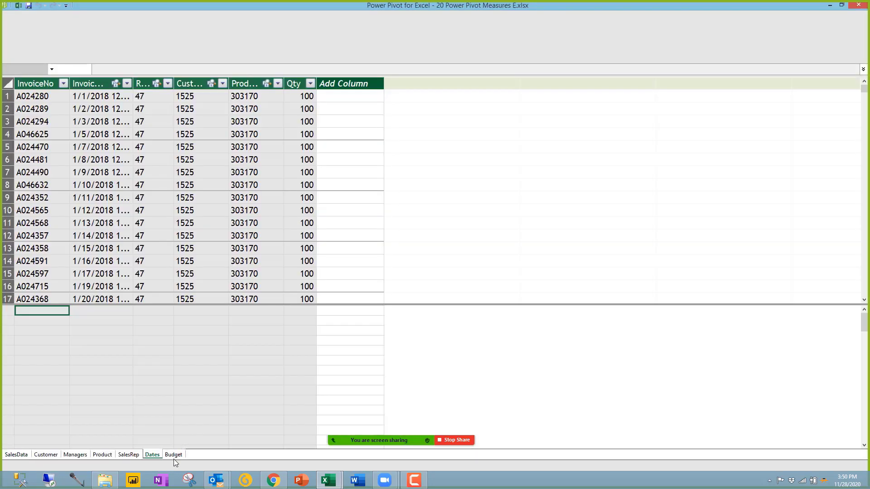
{"action": "left_click", "coordinate": [153, 455]}
{"action": "left_click", "coordinate": [486, 37]}
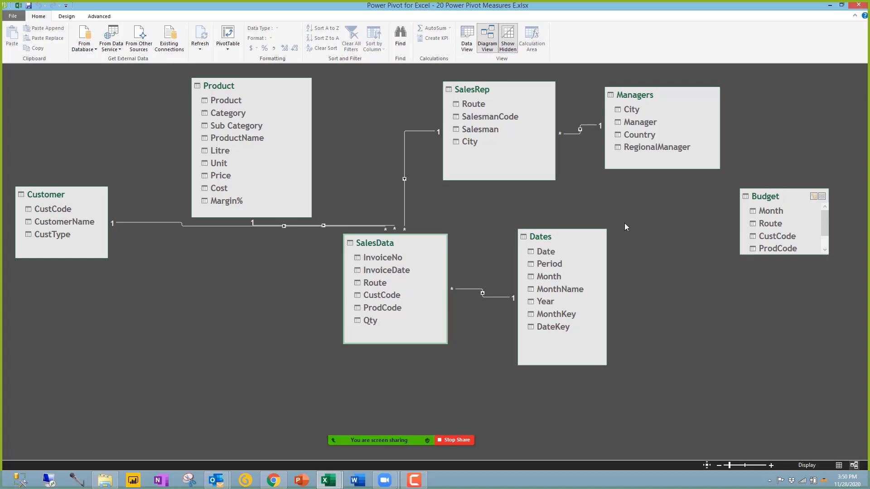
Step: Reposition the tables: SalesData lower left, Customer and Product centred, SalesRep and Managers below, Budget right
{"action": "left_click_drag", "start_coordinate": [784, 202], "coordinate": [242, 315]}
{"action": "left_click_drag", "start_coordinate": [398, 236], "coordinate": [575, 238]}
{"action": "left_click_drag", "start_coordinate": [665, 198], "coordinate": [123, 263]}
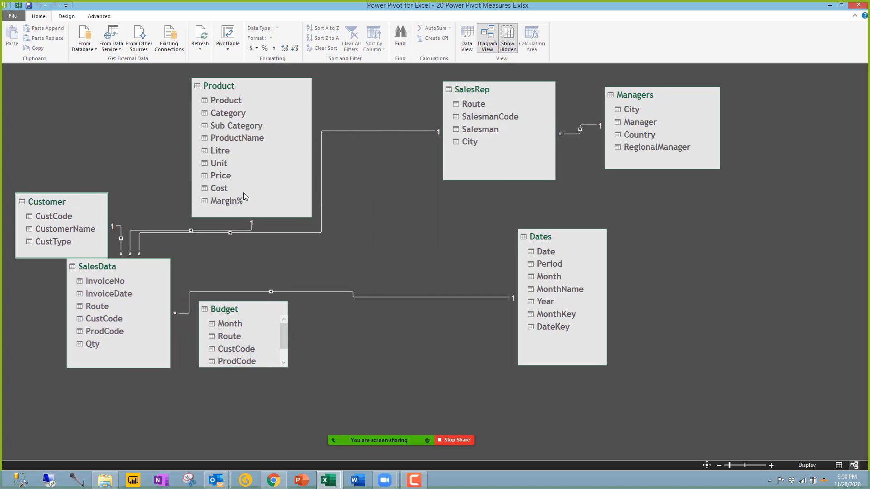
{"action": "left_click_drag", "start_coordinate": [44, 197], "coordinate": [405, 227]}
{"action": "left_click_drag", "start_coordinate": [249, 86], "coordinate": [384, 71]}
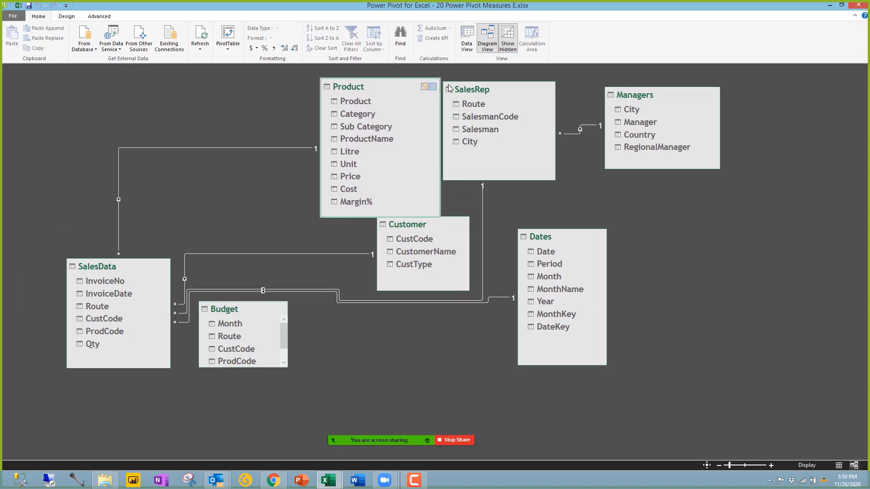
{"action": "left_click_drag", "start_coordinate": [494, 103], "coordinate": [381, 291]}
{"action": "left_click_drag", "start_coordinate": [337, 313], "coordinate": [296, 364]}
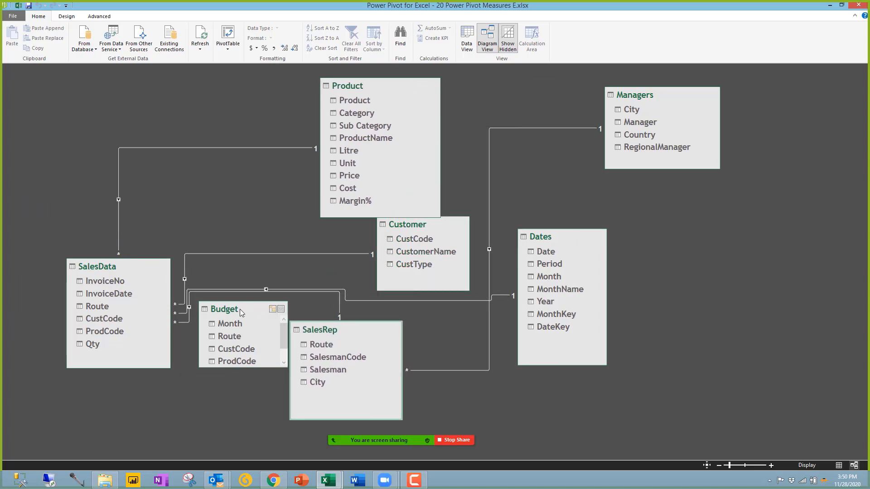
{"action": "left_click_drag", "start_coordinate": [240, 309], "coordinate": [615, 298]}
{"action": "left_click_drag", "start_coordinate": [727, 267], "coordinate": [713, 226]}
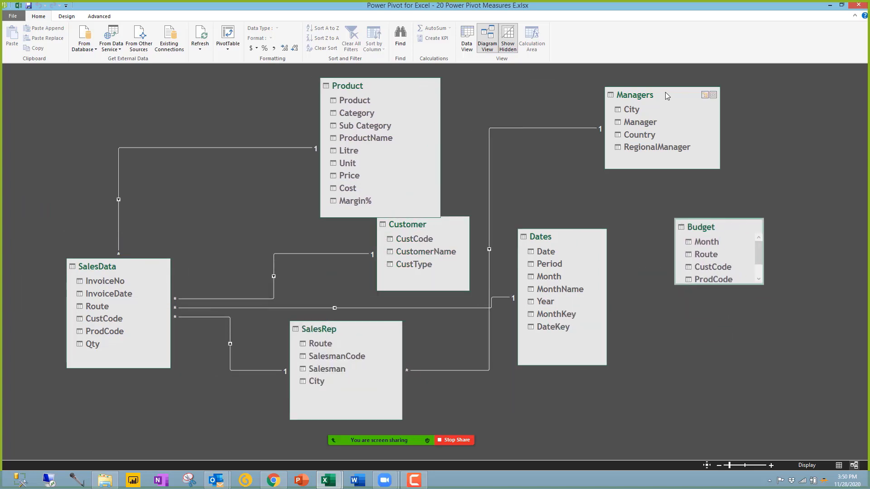
{"action": "left_click_drag", "start_coordinate": [667, 96], "coordinate": [472, 406]}
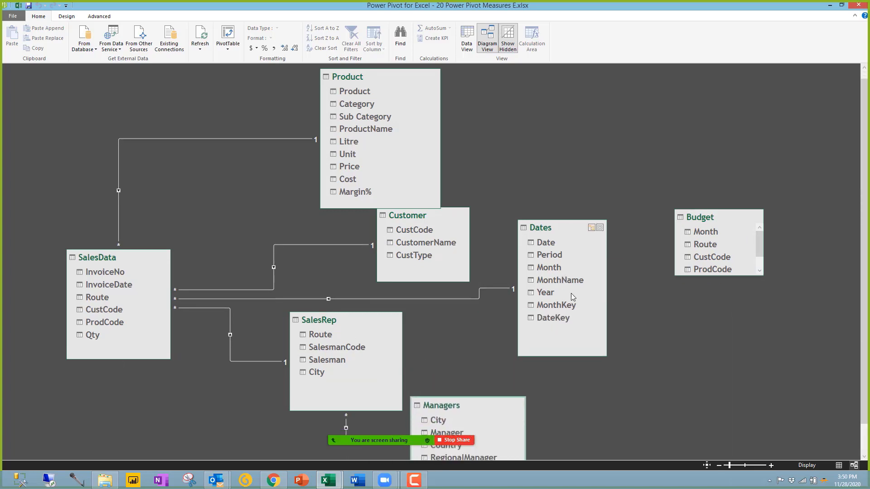
Step: Zoom out two steps, tighten Dates, Product, SalesRep and Managers, and enlarge Budget to show Qty
{"action": "left_click", "coordinate": [718, 466]}
{"action": "left_click", "coordinate": [718, 466]}
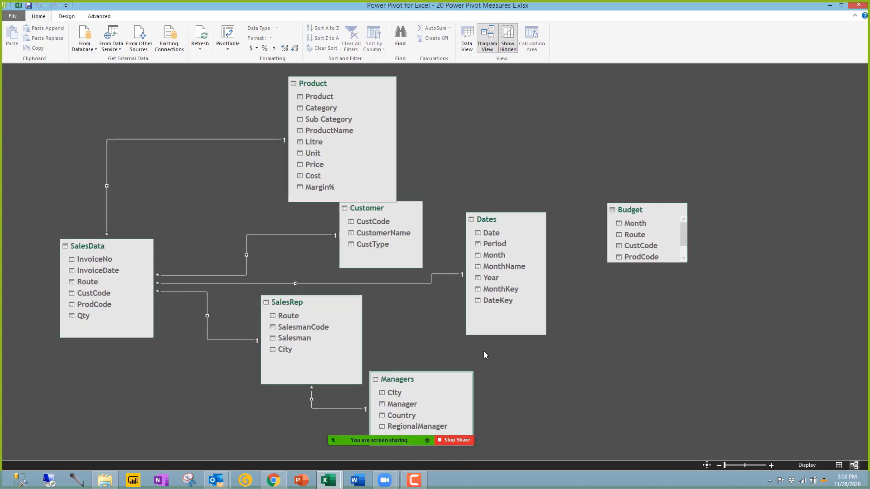
{"action": "left_click_drag", "start_coordinate": [362, 221], "coordinate": [298, 244]}
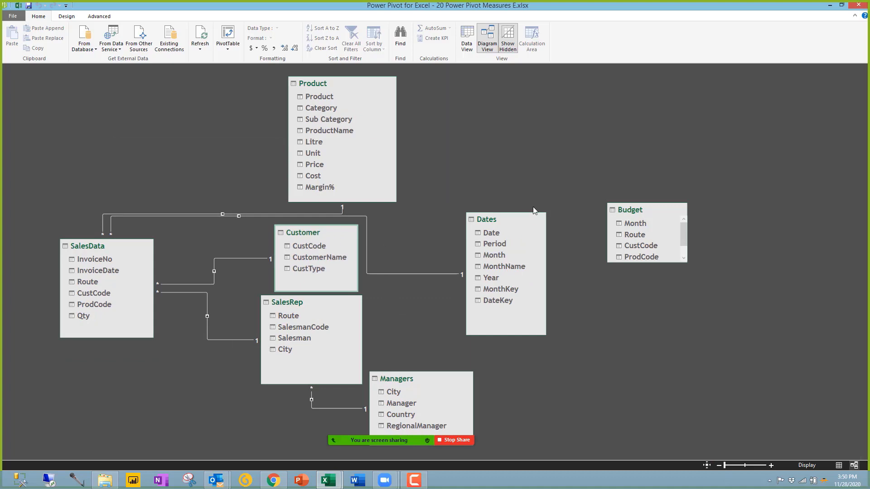
{"action": "left_click_drag", "start_coordinate": [501, 220], "coordinate": [447, 222]}
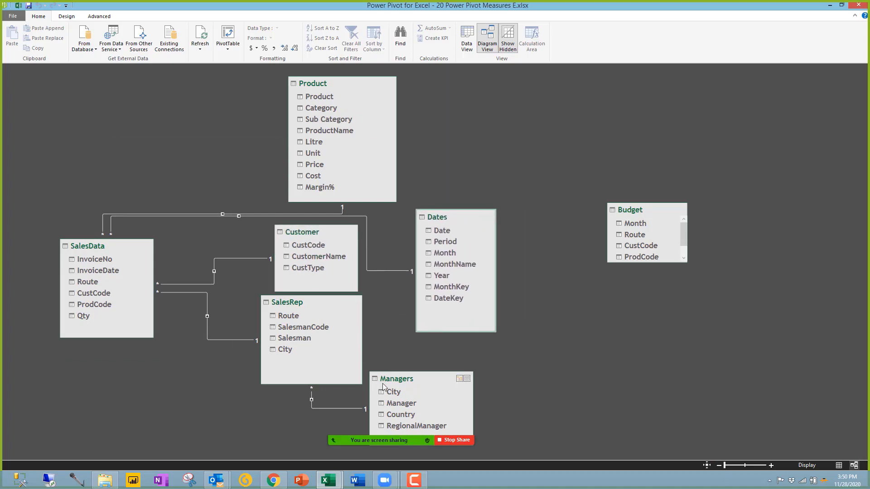
{"action": "left_click_drag", "start_coordinate": [391, 383], "coordinate": [333, 336]}
{"action": "left_click_drag", "start_coordinate": [317, 397], "coordinate": [307, 365]}
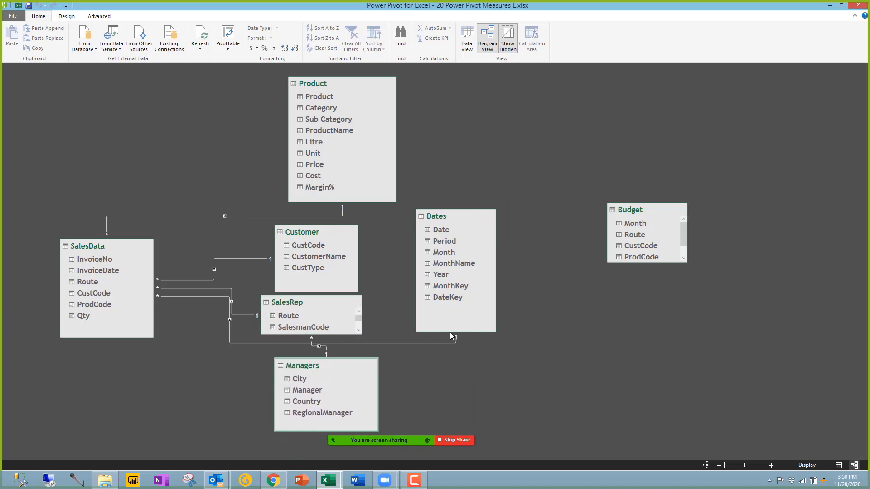
{"action": "left_click_drag", "start_coordinate": [450, 332], "coordinate": [463, 269]}
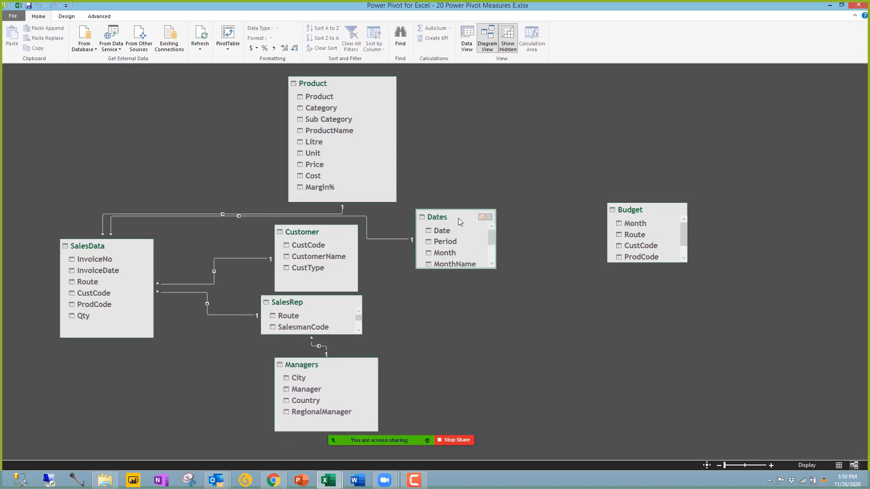
{"action": "left_click_drag", "start_coordinate": [458, 218], "coordinate": [244, 103]}
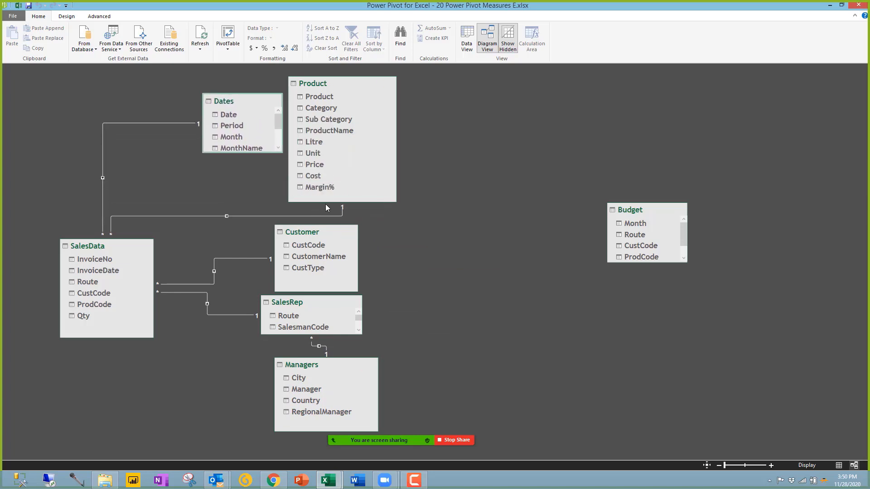
{"action": "left_click_drag", "start_coordinate": [325, 202], "coordinate": [305, 189]}
{"action": "left_click_drag", "start_coordinate": [214, 105], "coordinate": [307, 95]}
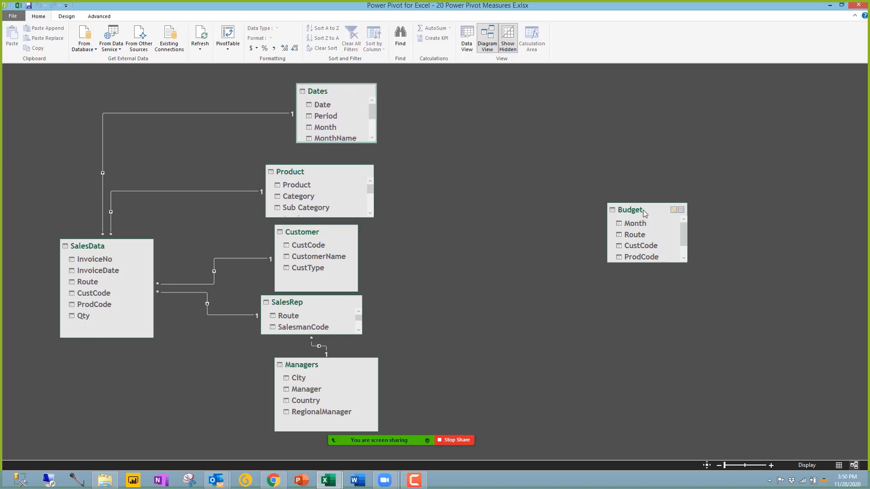
{"action": "left_click_drag", "start_coordinate": [645, 211], "coordinate": [580, 197]}
{"action": "left_click_drag", "start_coordinate": [595, 246], "coordinate": [593, 284]}
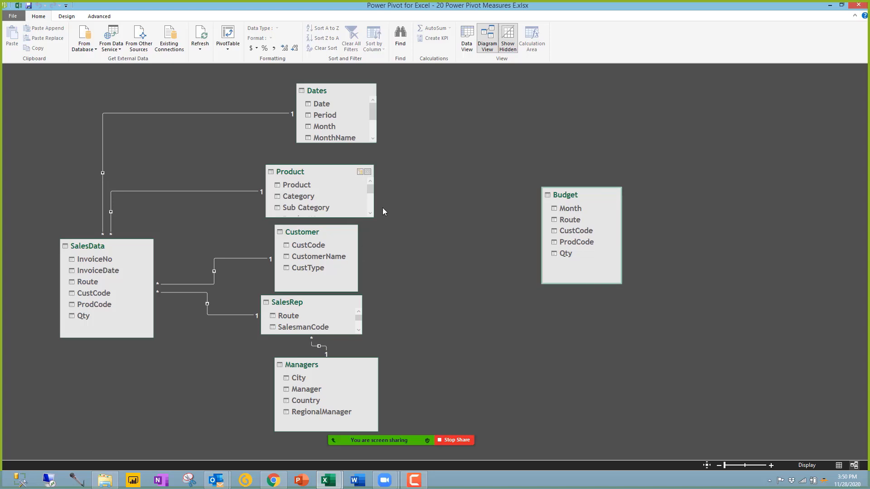
{"action": "left_click", "coordinate": [569, 208]}
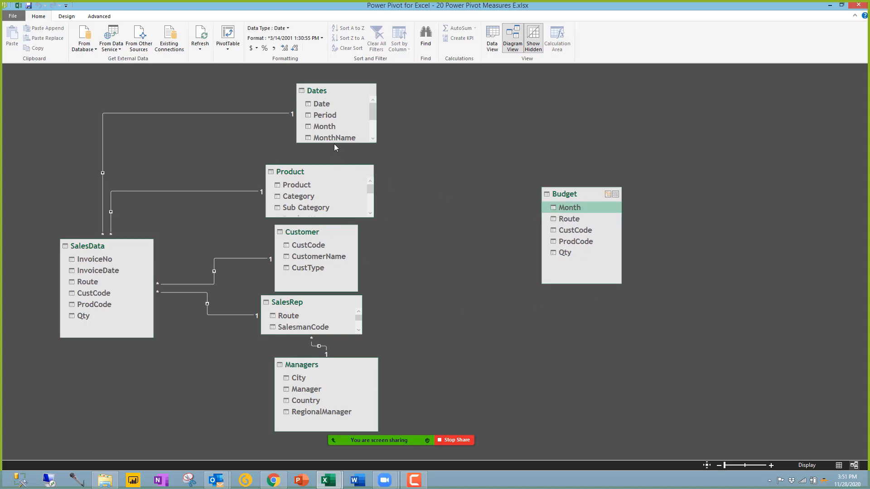
Step: Compare Budget's Month with the Dates table, then view Budget's data and widen its Month column
{"action": "left_click_drag", "start_coordinate": [333, 143], "coordinate": [328, 159]}
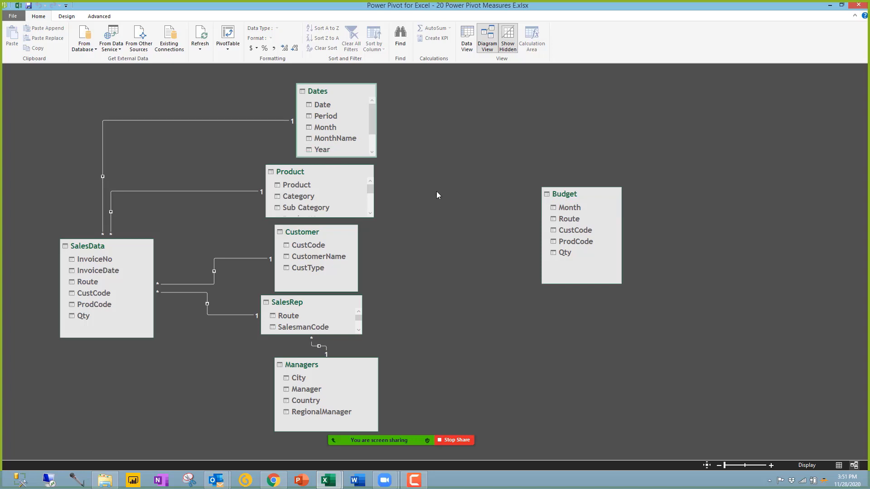
{"action": "left_click", "coordinate": [570, 208]}
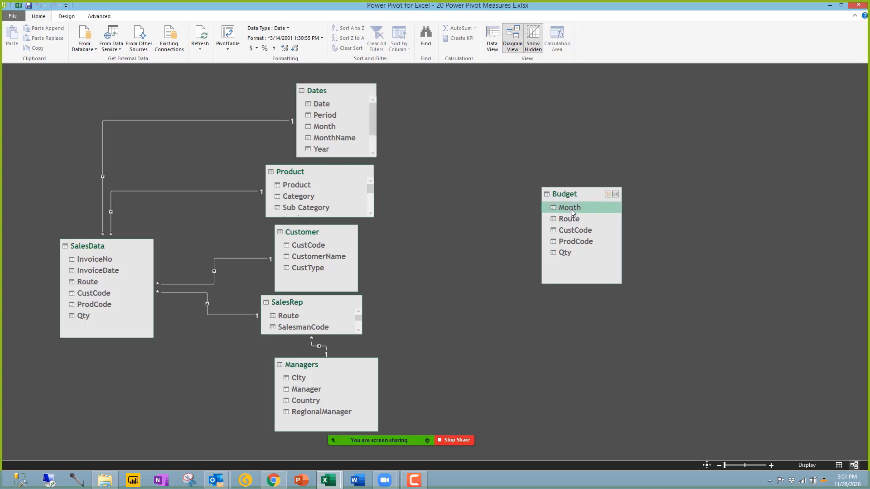
{"action": "left_click", "coordinate": [328, 128]}
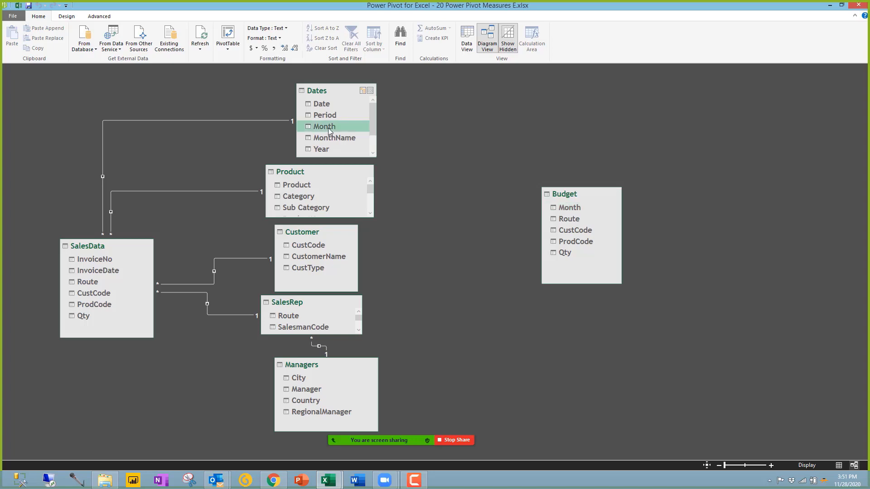
{"action": "left_click", "coordinate": [565, 208]}
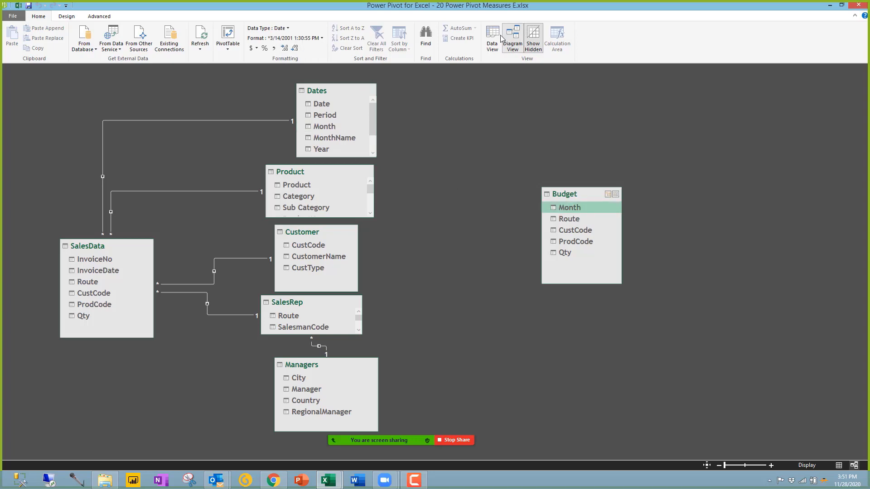
{"action": "left_click", "coordinate": [493, 37]}
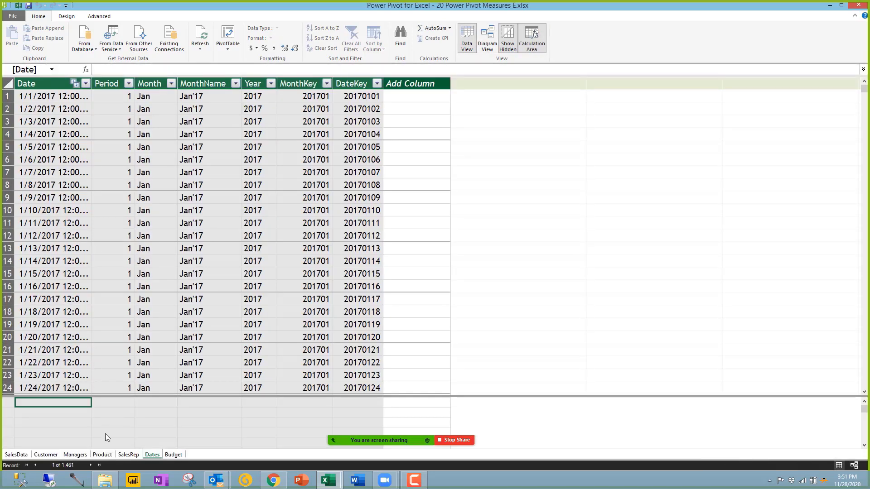
{"action": "left_click", "coordinate": [167, 453]}
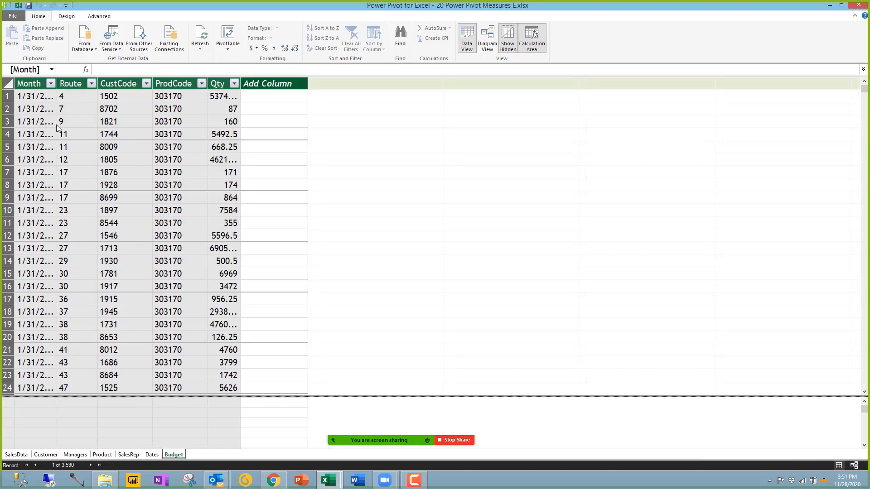
{"action": "left_click", "coordinate": [34, 97]}
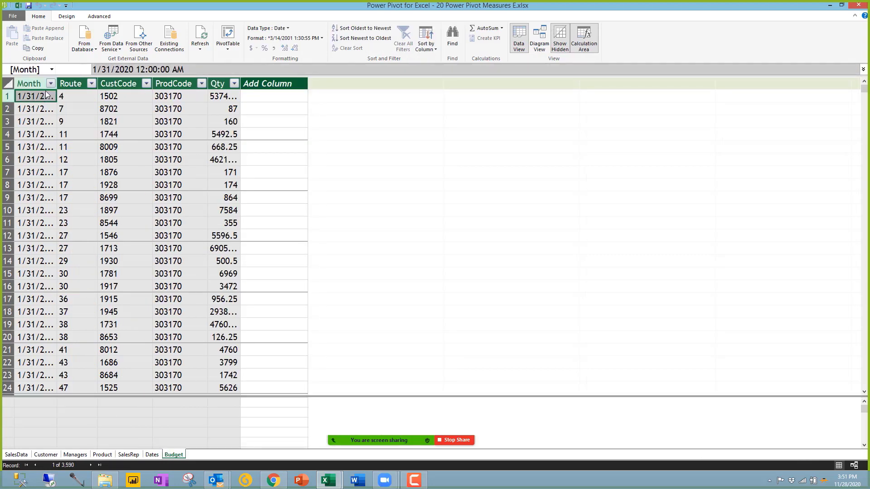
{"action": "left_click_drag", "start_coordinate": [60, 85], "coordinate": [69, 87]}
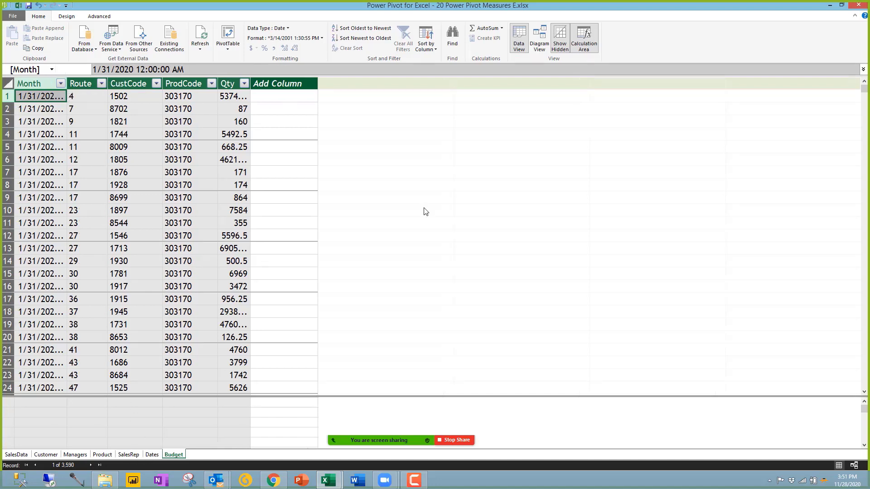
Step: Relate Budget[Month] to Dates[Date], then check Dates and Budget data, widening Month to show full dates
{"action": "left_click", "coordinate": [540, 38]}
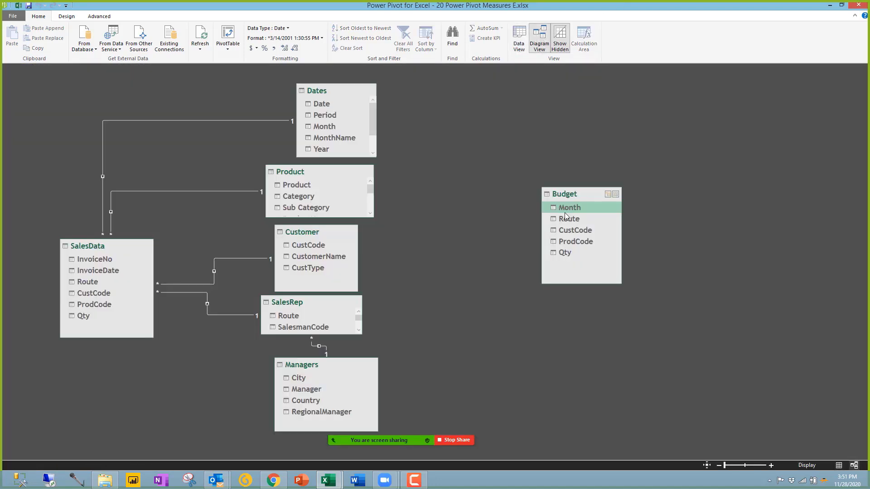
{"action": "left_click_drag", "start_coordinate": [580, 208], "coordinate": [327, 105]}
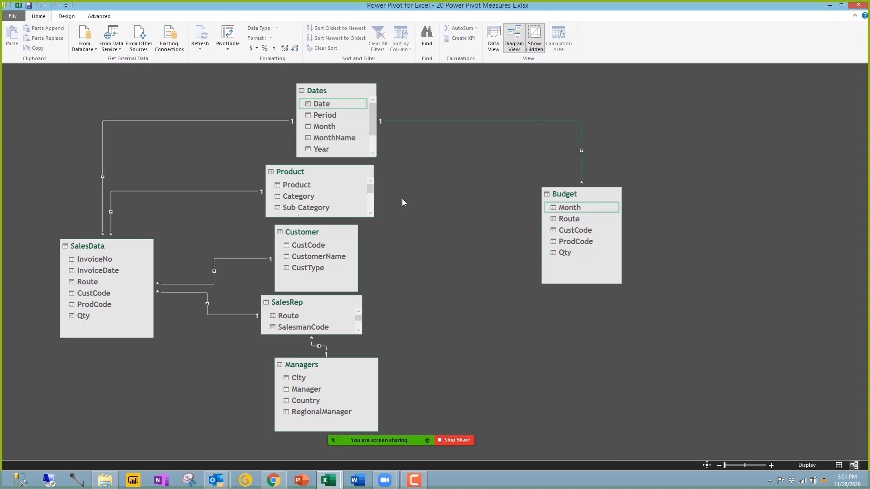
{"action": "left_click", "coordinate": [302, 186]}
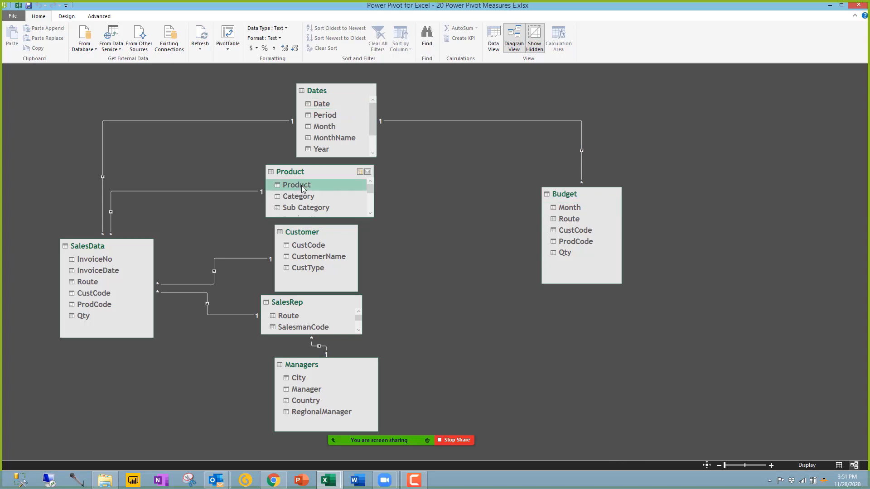
{"action": "left_click", "coordinate": [486, 49]}
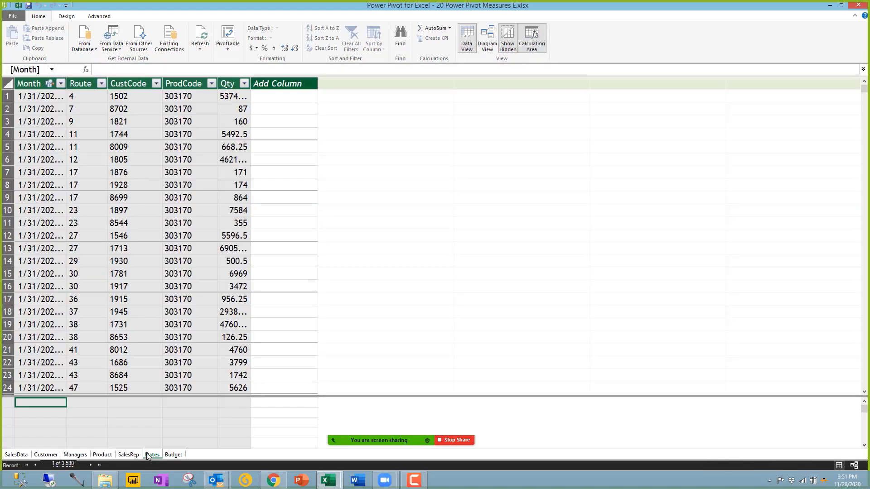
{"action": "left_click", "coordinate": [147, 454]}
{"action": "left_click_drag", "start_coordinate": [20, 96], "coordinate": [20, 288]}
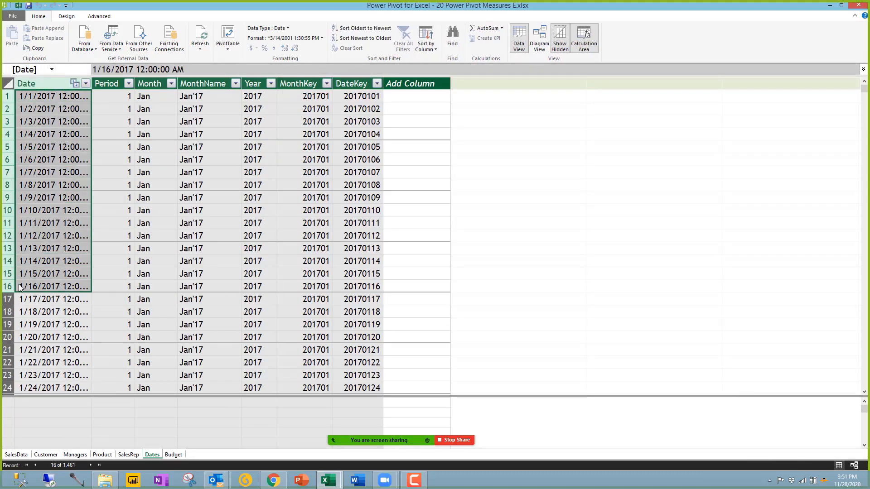
{"action": "left_click", "coordinate": [171, 455]}
{"action": "left_click", "coordinate": [36, 96]}
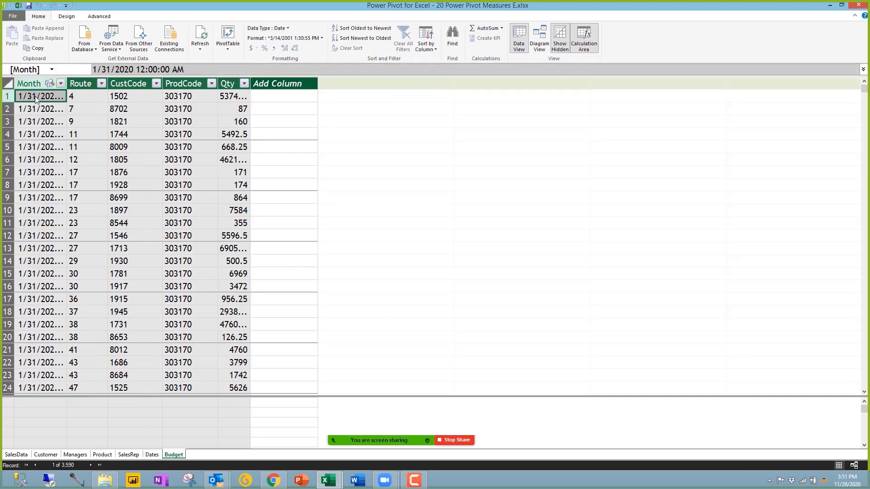
{"action": "left_click_drag", "start_coordinate": [66, 84], "coordinate": [93, 84]}
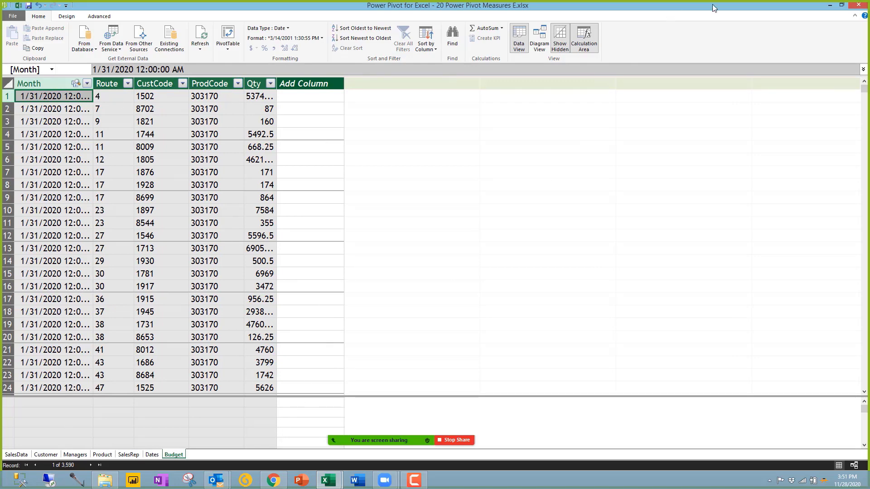
Step: Relate Budget's ProdCode, CustCode and Route to the Product, Customer and SalesRep tables
{"action": "left_click", "coordinate": [829, 7]}
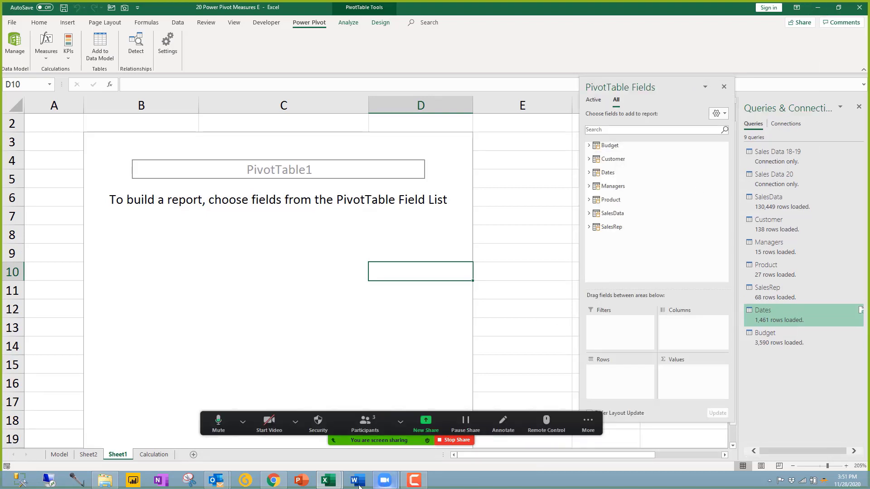
{"action": "left_click", "coordinate": [329, 480]}
{"action": "left_click", "coordinate": [358, 433]}
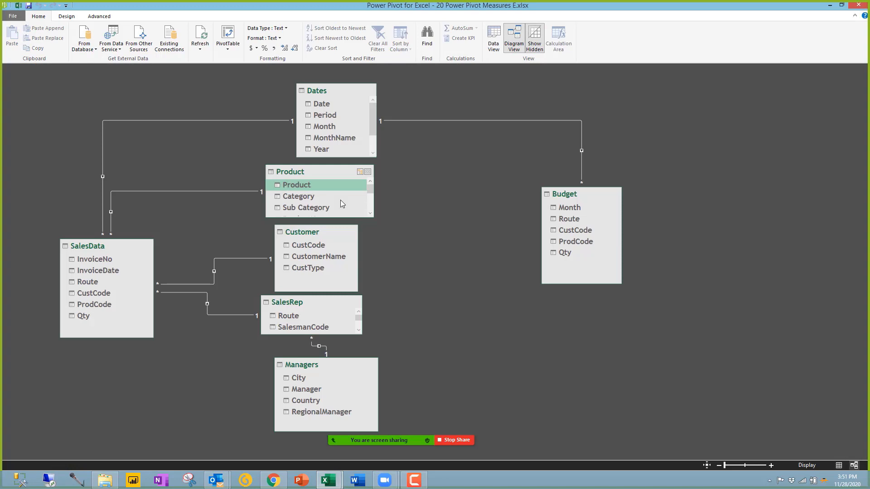
{"action": "mouse_move", "coordinate": [569, 239]}
{"action": "left_mouse_down"}
{"action": "mouse_move", "coordinate": [335, 185]}
{"action": "mouse_move", "coordinate": [303, 187]}
{"action": "left_mouse_up"}
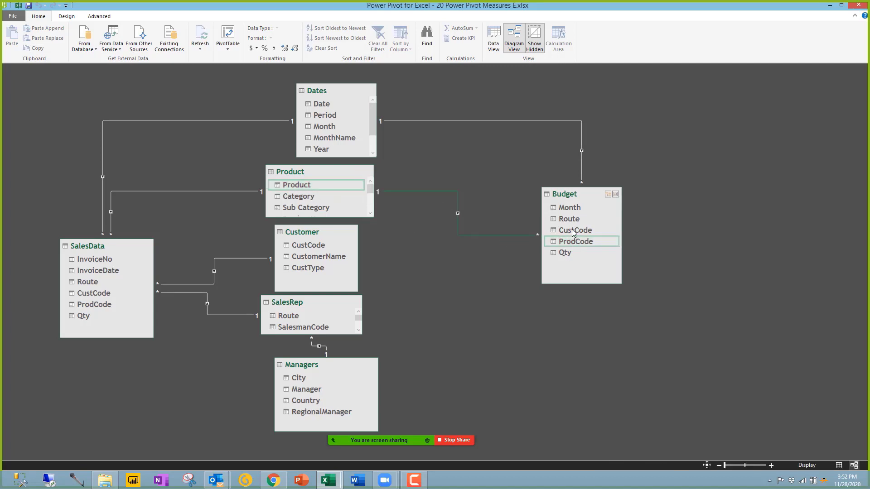
{"action": "left_click_drag", "start_coordinate": [572, 230], "coordinate": [306, 246]}
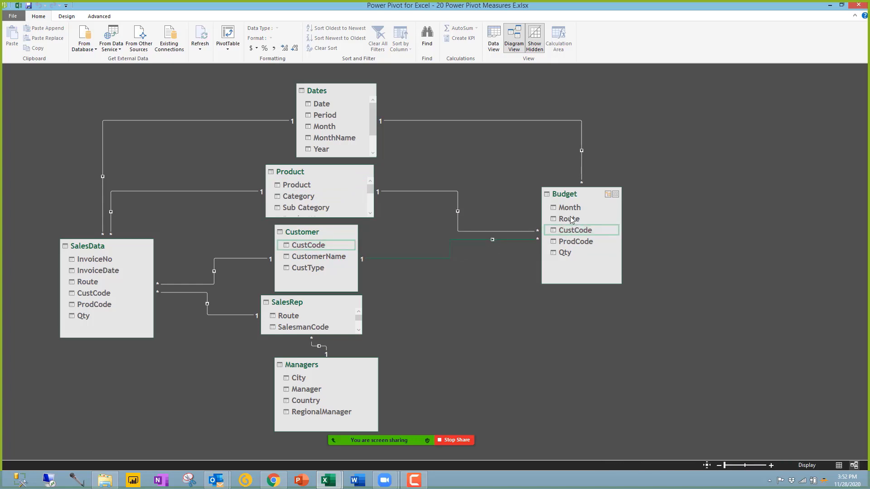
{"action": "left_click_drag", "start_coordinate": [570, 219], "coordinate": [290, 316]}
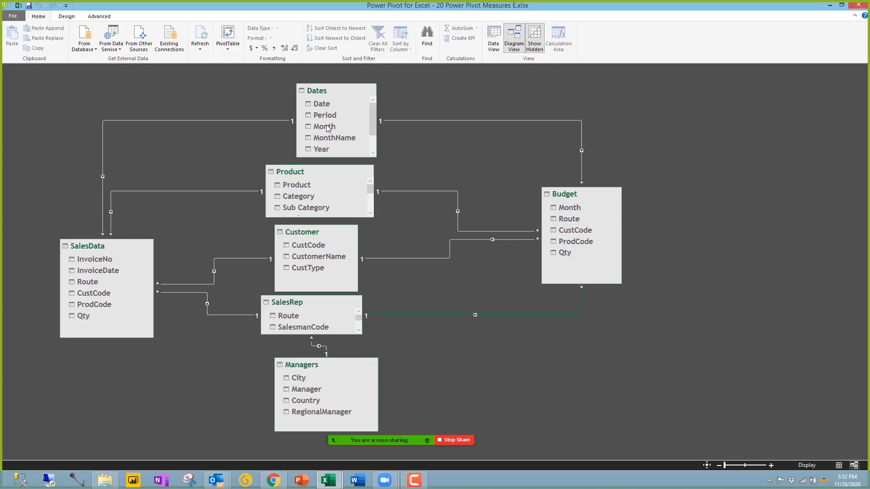
Step: Nudge the Managers table, review SalesData and Budget, then minimize Power Pivot back to Excel
{"action": "left_click", "coordinate": [585, 211]}
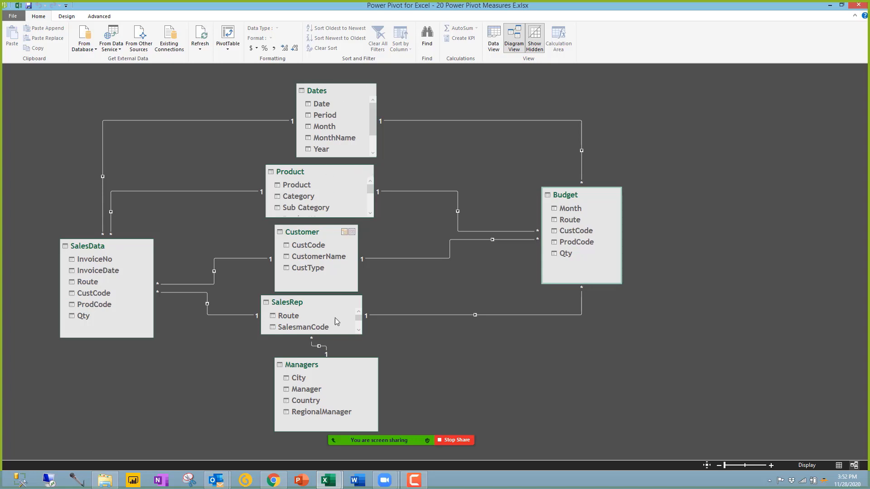
{"action": "left_click_drag", "start_coordinate": [339, 363], "coordinate": [326, 359]}
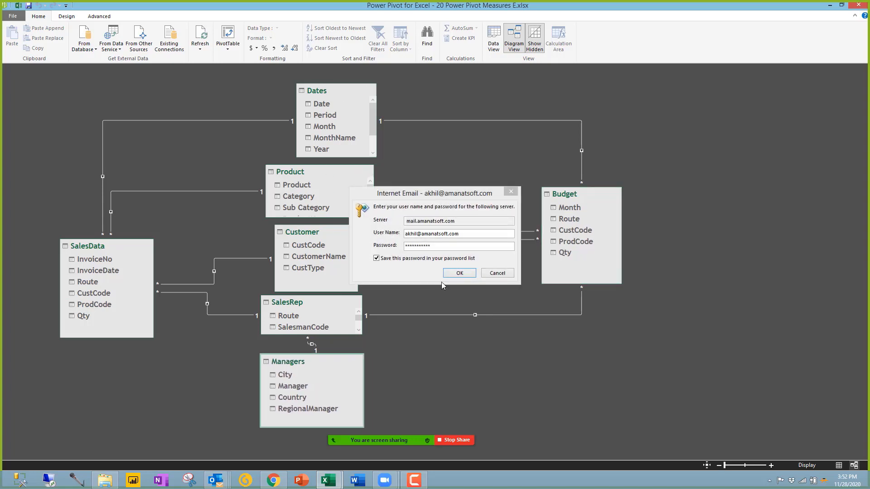
{"action": "left_click", "coordinate": [498, 273]}
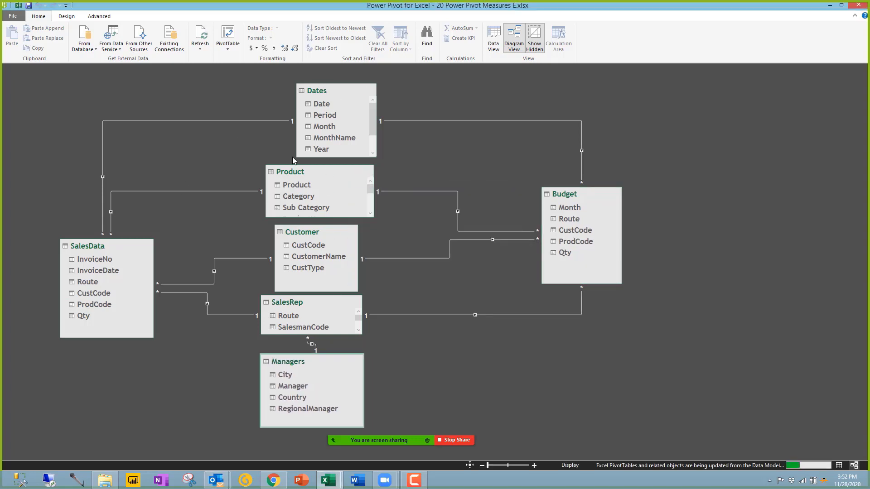
{"action": "left_click", "coordinate": [107, 250]}
{"action": "left_click", "coordinate": [562, 194]}
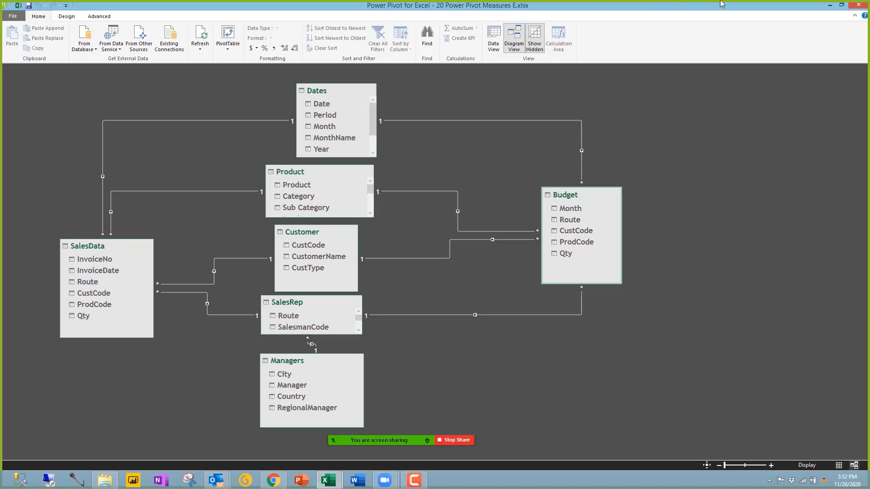
{"action": "left_click", "coordinate": [834, 6]}
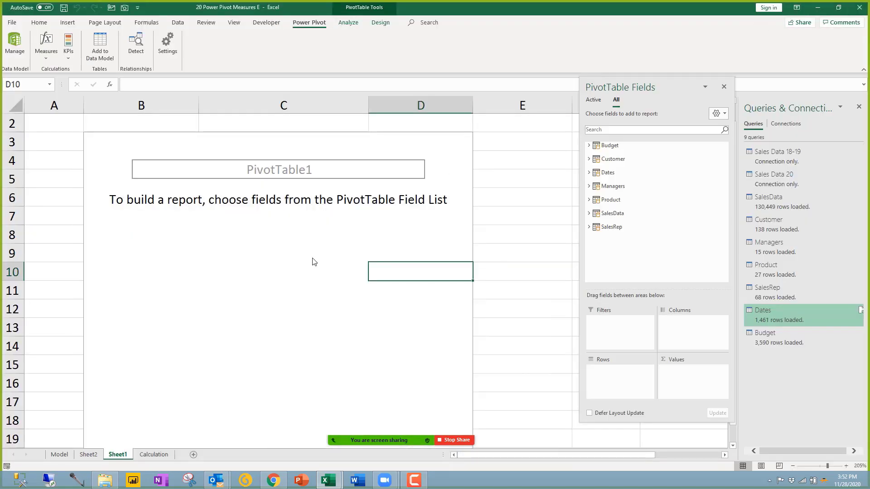
{"action": "left_click", "coordinate": [290, 273]}
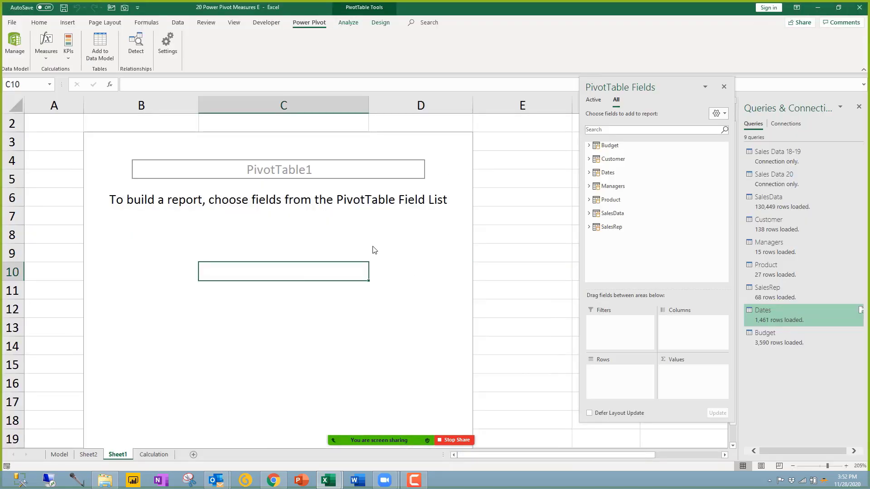
Step: Build the pivot with Managers Country in rows and SalesData Qty and Budget Qty as values
{"action": "scroll", "coordinate": [374, 248], "scroll_direction": "down", "scroll_amount": 5}
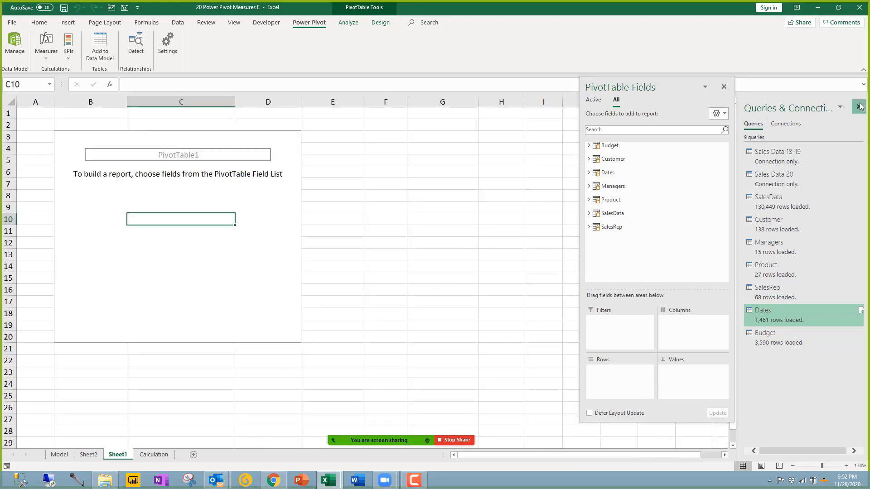
{"action": "left_click", "coordinate": [860, 106]}
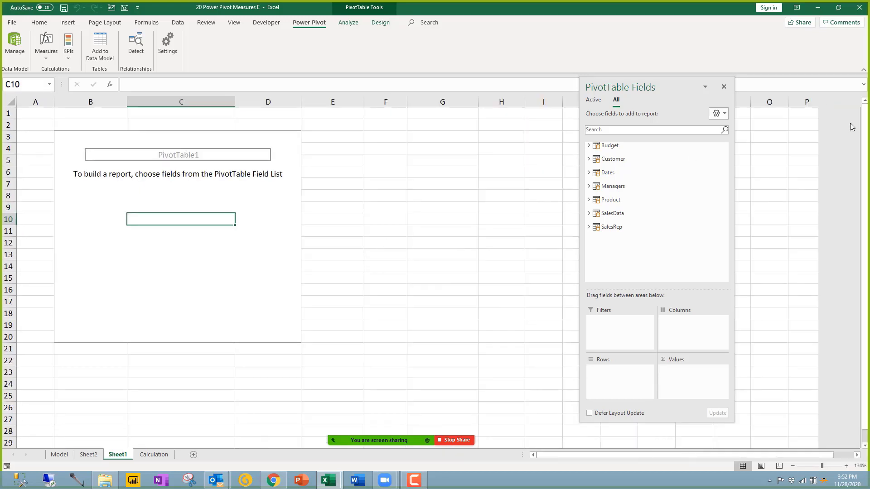
{"action": "left_click", "coordinate": [604, 190]}
{"action": "left_click", "coordinate": [604, 214]}
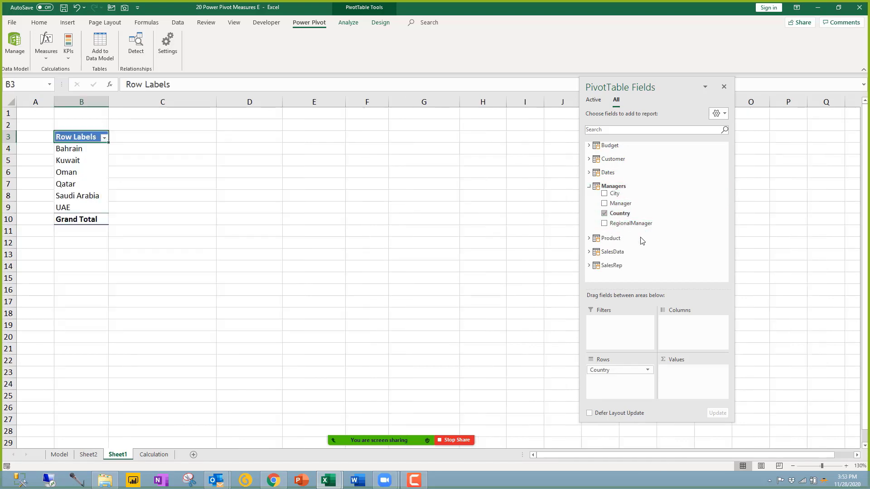
{"action": "left_click", "coordinate": [589, 252]}
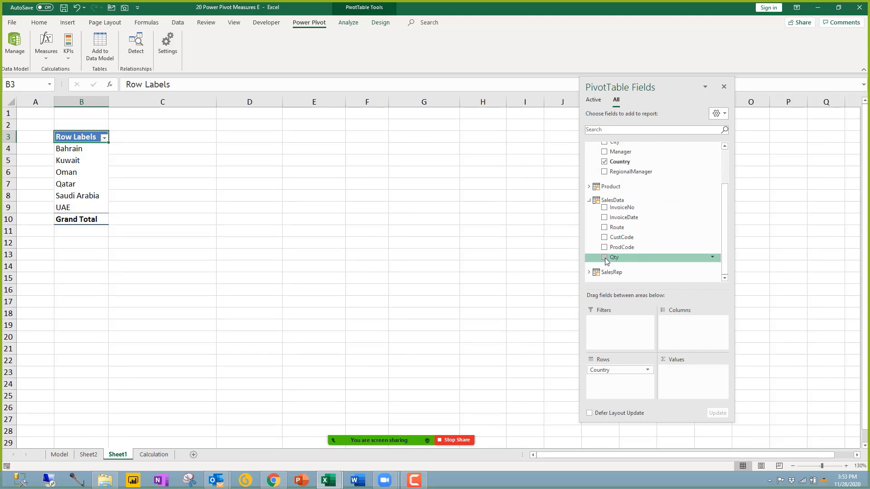
{"action": "left_click", "coordinate": [604, 257]}
{"action": "scroll", "coordinate": [607, 181], "scroll_direction": "up", "scroll_amount": 2}
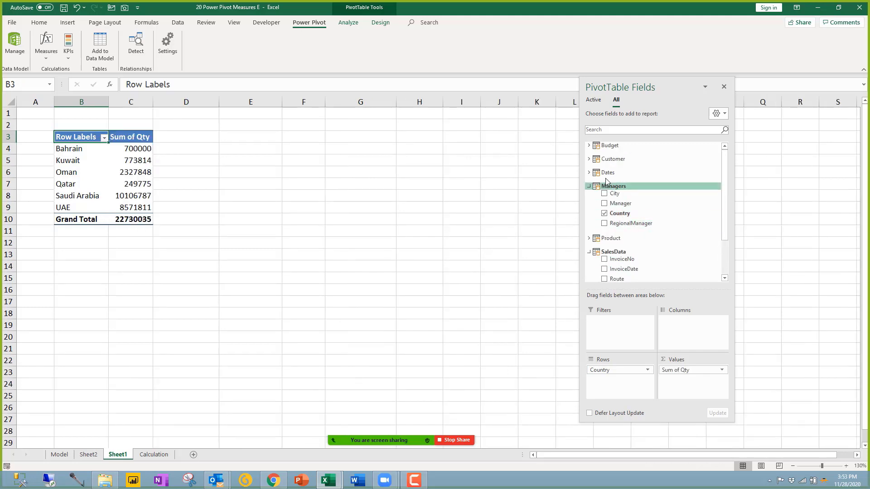
{"action": "left_click", "coordinate": [589, 145]}
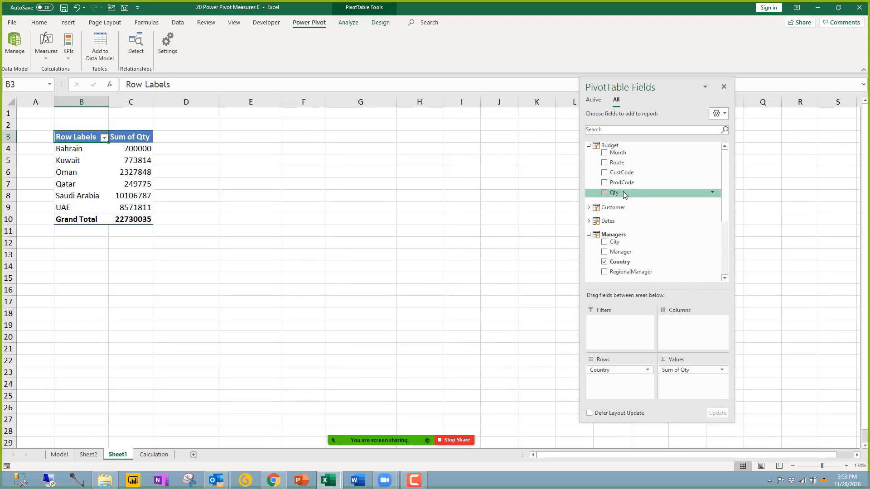
{"action": "left_click_drag", "start_coordinate": [624, 192], "coordinate": [692, 375]}
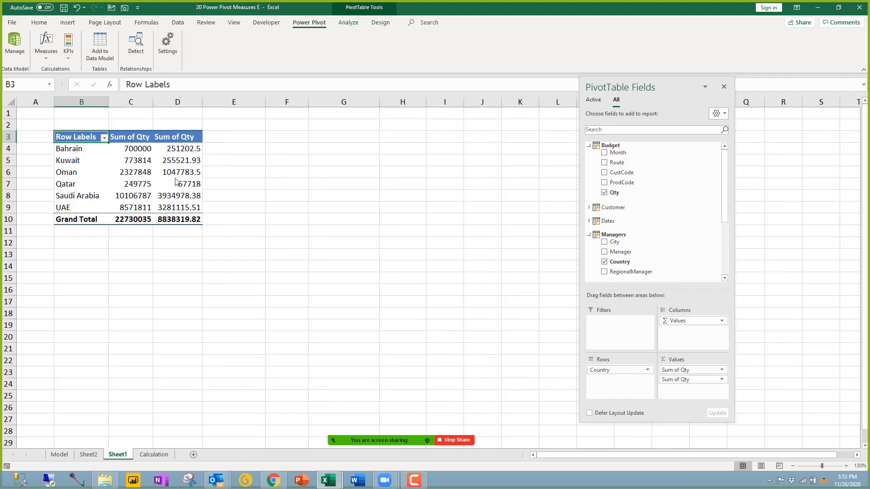
Step: Format the Qty values in C4:D10 with Comma Style and zero decimal places
{"action": "left_click_drag", "start_coordinate": [131, 148], "coordinate": [188, 219]}
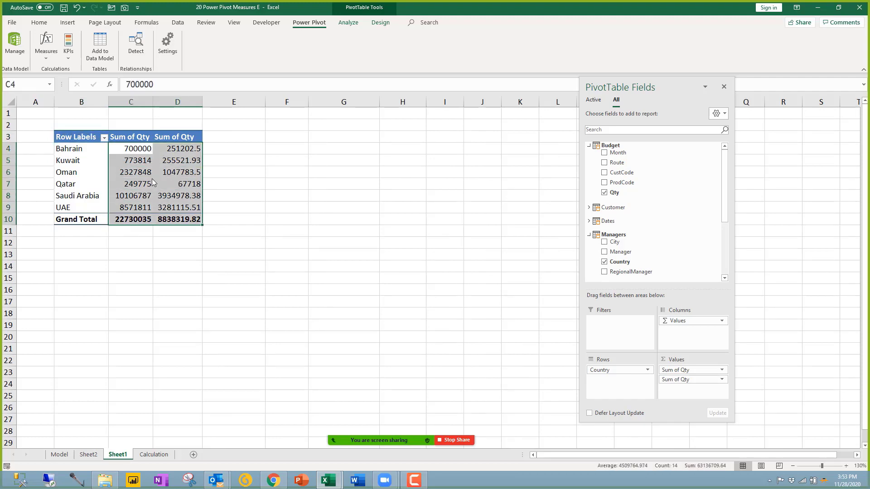
{"action": "left_click", "coordinate": [39, 22]}
{"action": "left_click", "coordinate": [336, 53]}
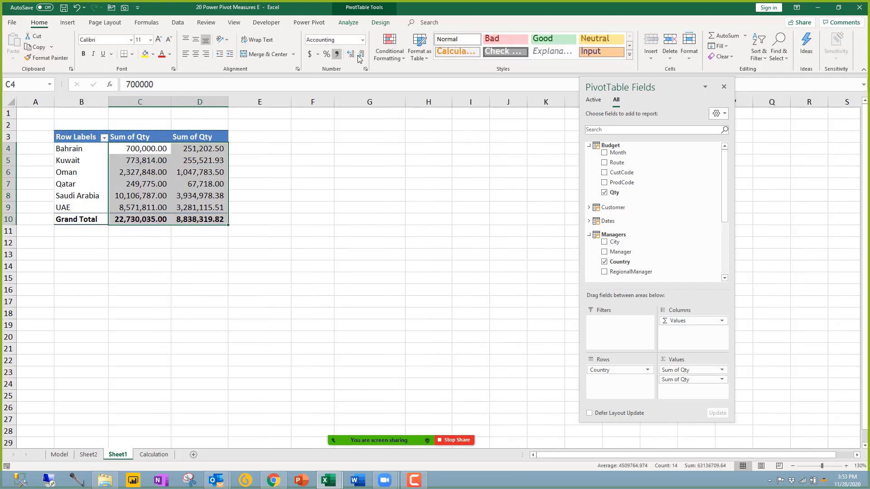
{"action": "double_click", "coordinate": [361, 55]}
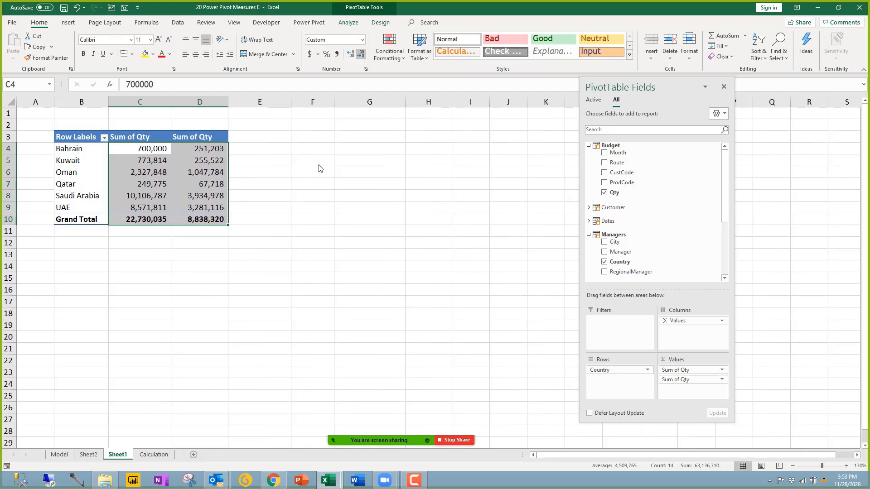
{"action": "left_click", "coordinate": [221, 195]}
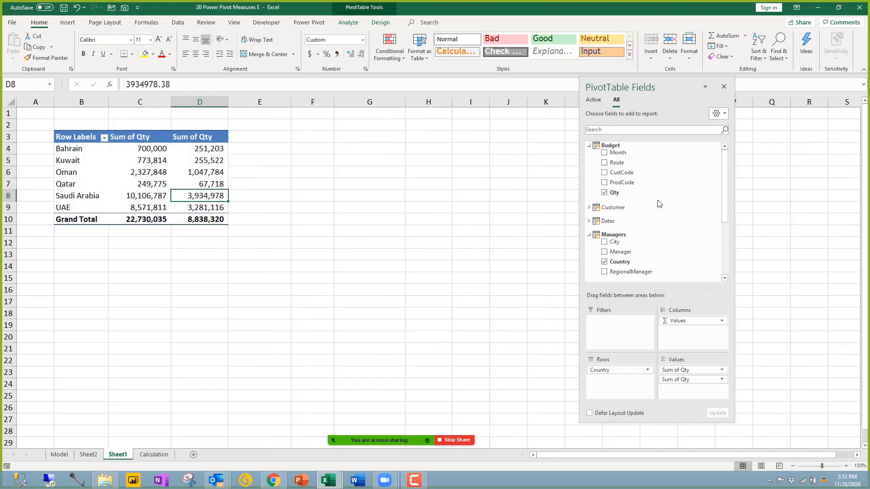
{"action": "left_click", "coordinate": [606, 220]}
{"action": "scroll", "coordinate": [654, 240], "scroll_direction": "down", "scroll_amount": 3}
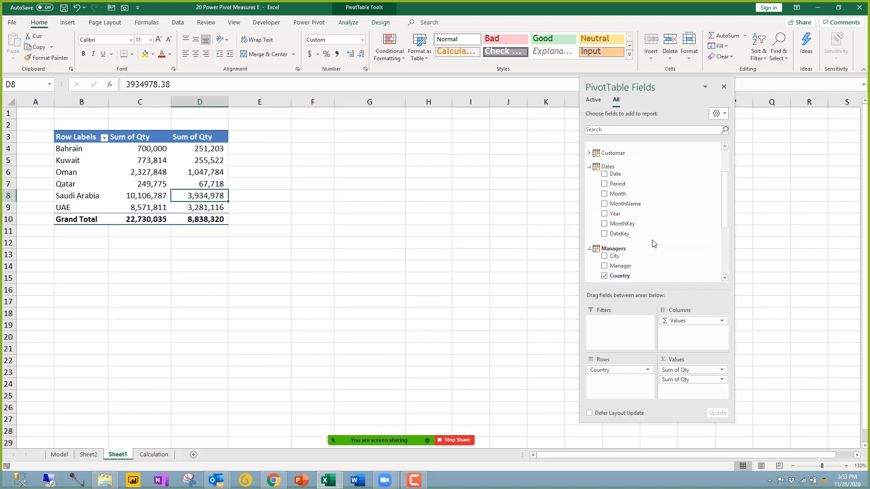
Step: Add a Year slicer, filter the pivot to 2020, and check both Qty grand totals
{"action": "right_click", "coordinate": [623, 219]}
{"action": "left_click", "coordinate": [658, 267]}
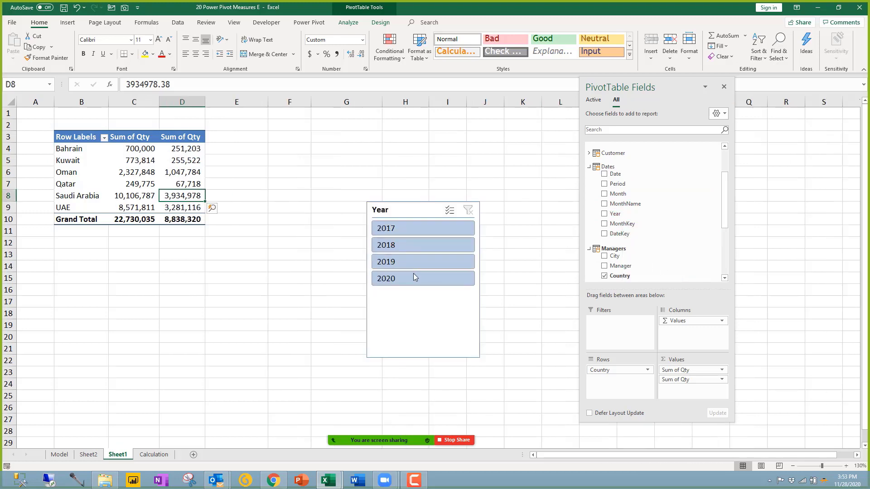
{"action": "left_click", "coordinate": [415, 283]}
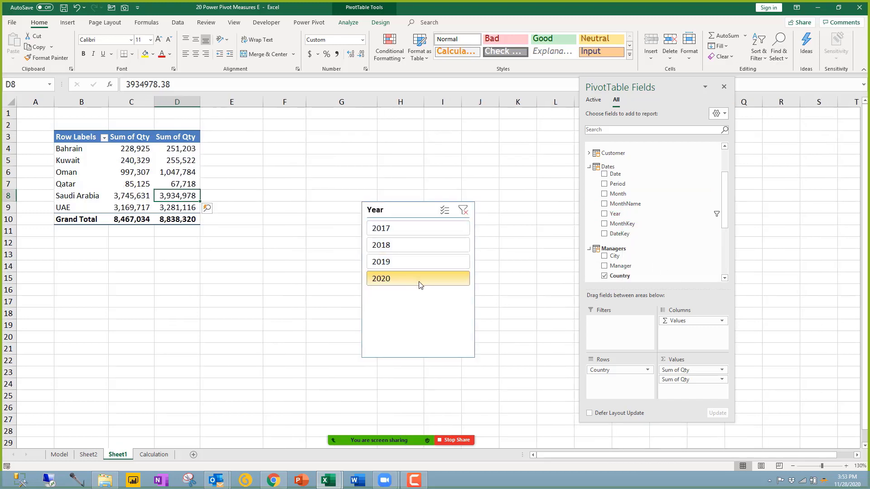
{"action": "left_click", "coordinate": [132, 223]}
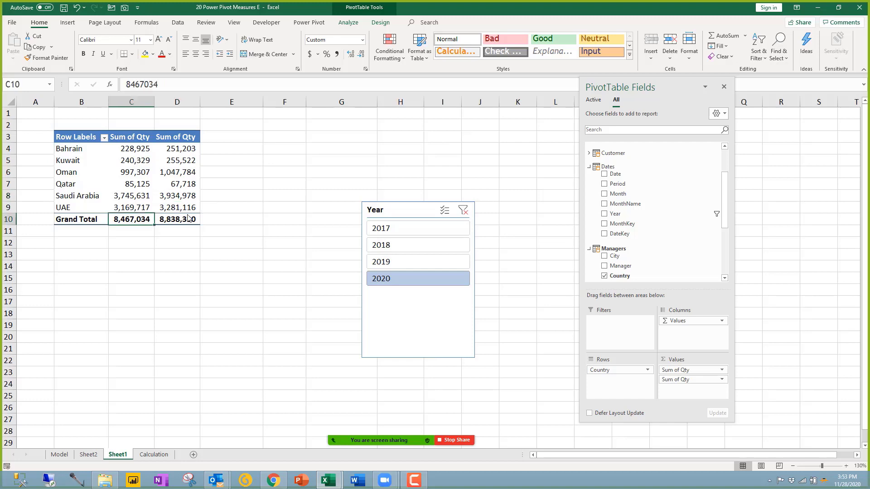
{"action": "left_click", "coordinate": [184, 222]}
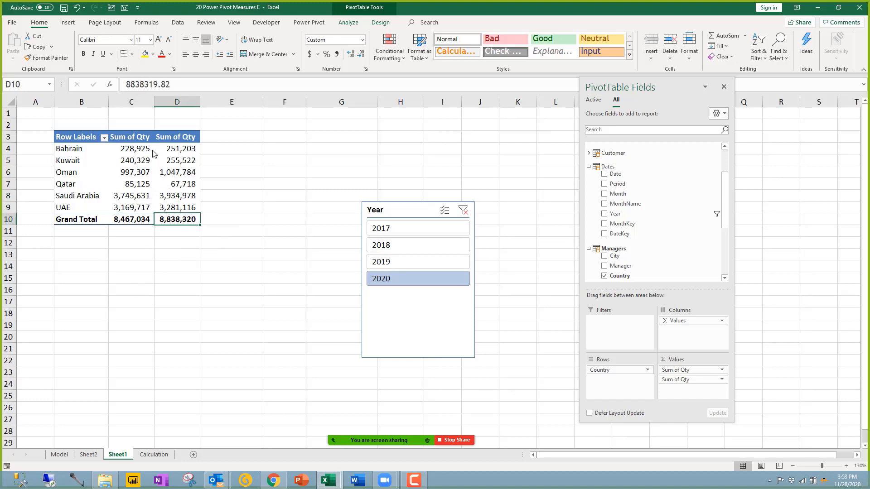
Step: Clear the Year filter to restore all-year totals, then list the open Excel windows
{"action": "left_click", "coordinate": [462, 210]}
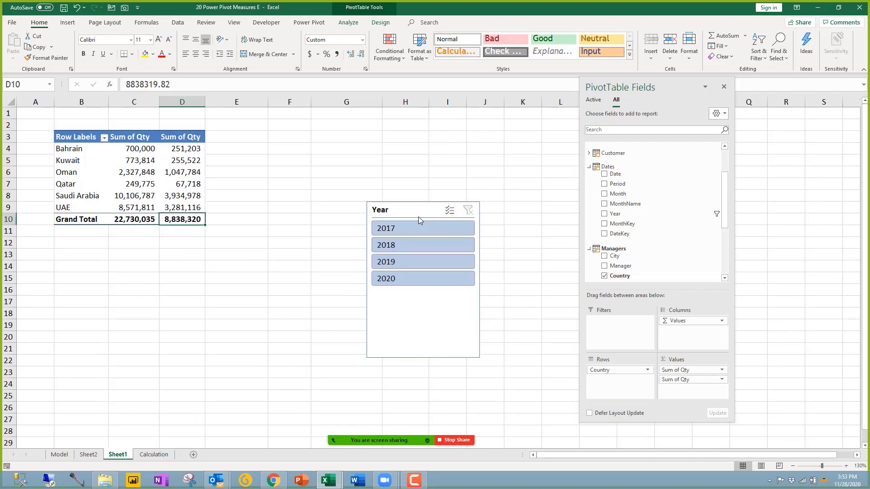
{"action": "left_click", "coordinate": [418, 214]}
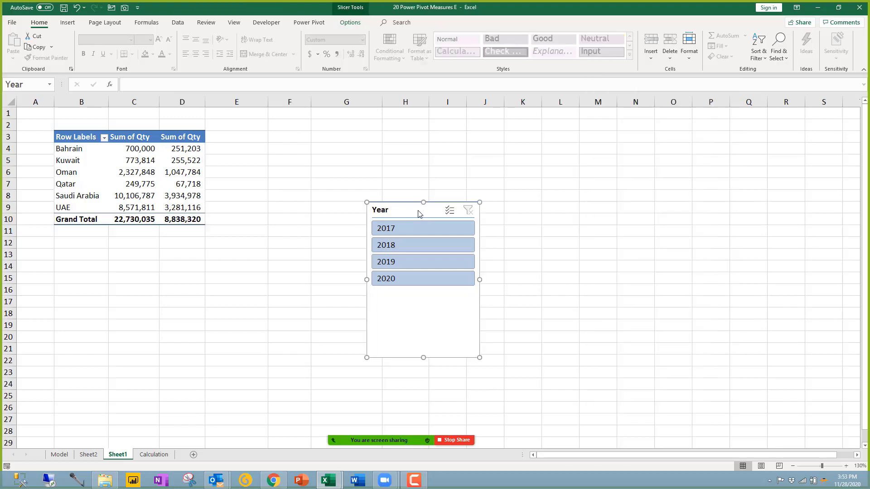
{"action": "left_click", "coordinate": [182, 219]}
{"action": "left_click", "coordinate": [182, 172]}
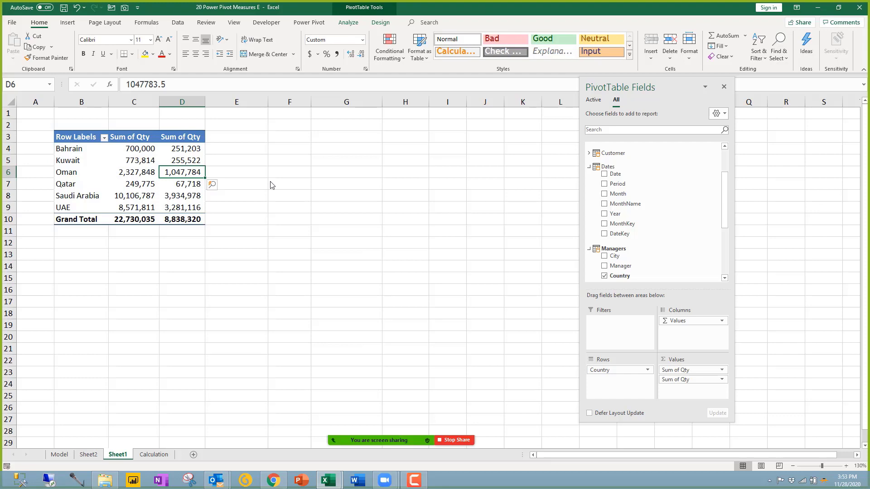
{"action": "left_click", "coordinate": [328, 480]}
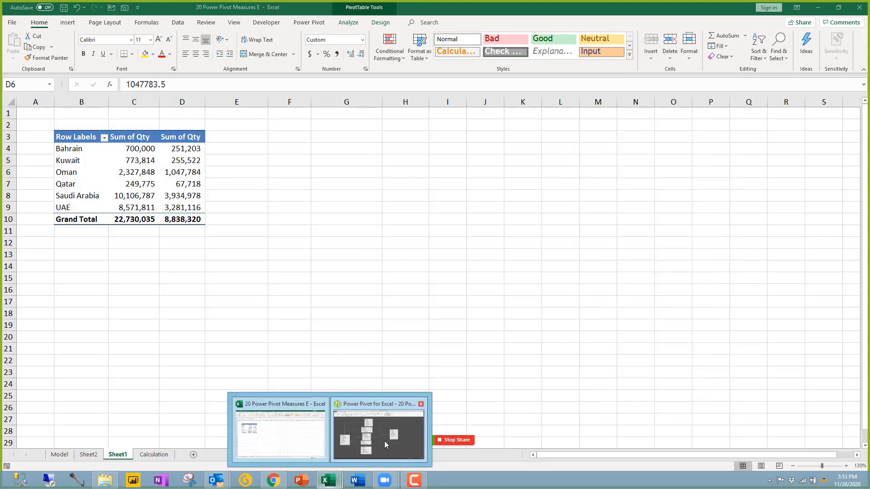
Step: In Power Pivot's diagram, review the SalesData, Budget, Dates and Product tables, nudging Budget slightly
{"action": "left_click", "coordinate": [384, 441]}
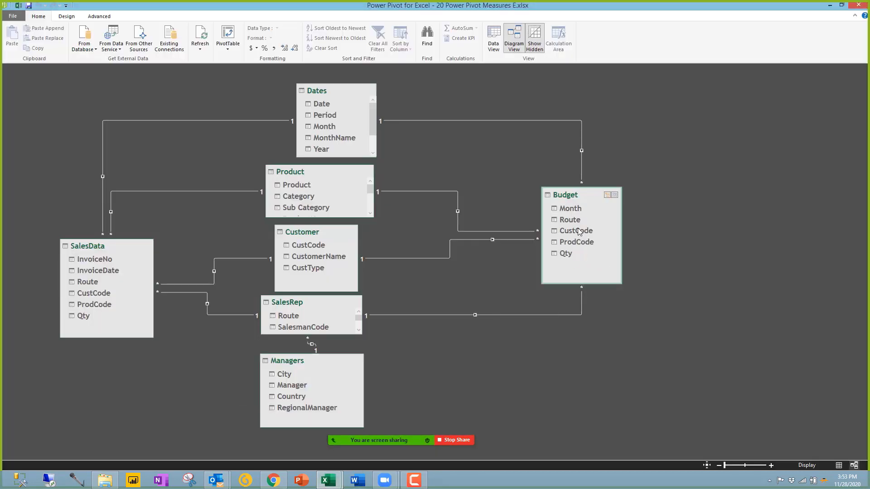
{"action": "left_click", "coordinate": [107, 254]}
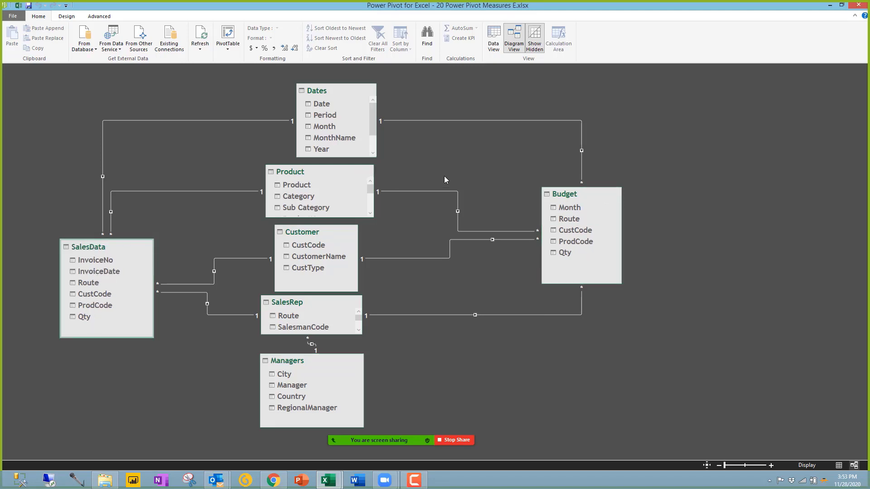
{"action": "left_click", "coordinate": [572, 195]}
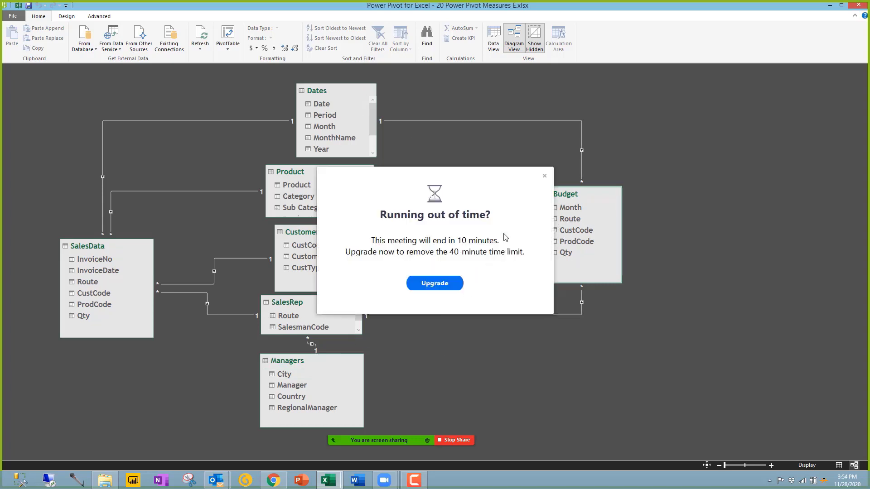
{"action": "left_click", "coordinate": [544, 175]}
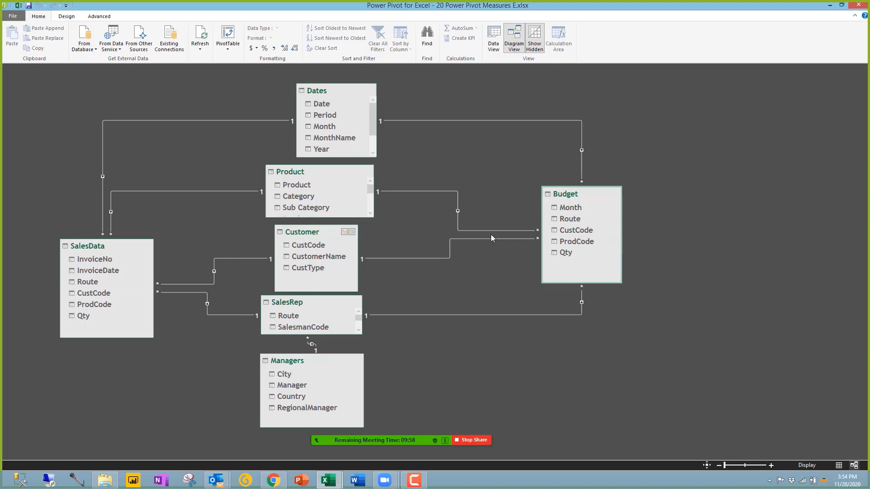
{"action": "left_click_drag", "start_coordinate": [576, 199], "coordinate": [572, 196]}
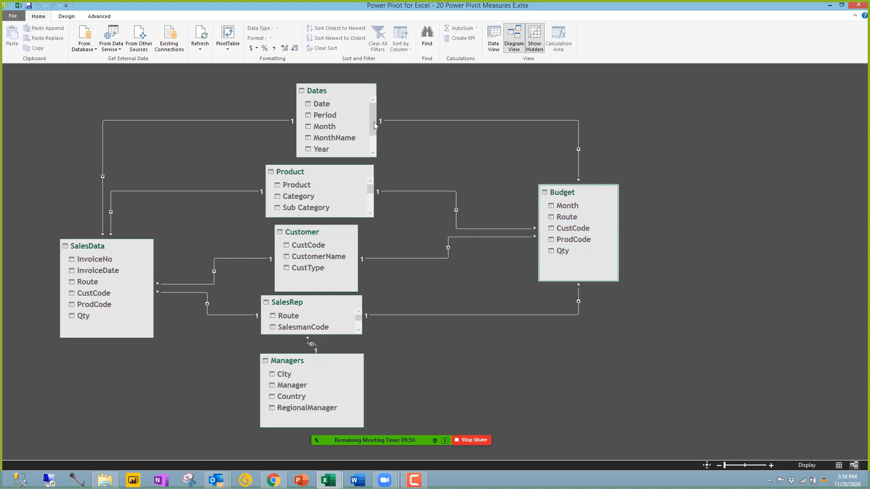
{"action": "left_click", "coordinate": [343, 116]}
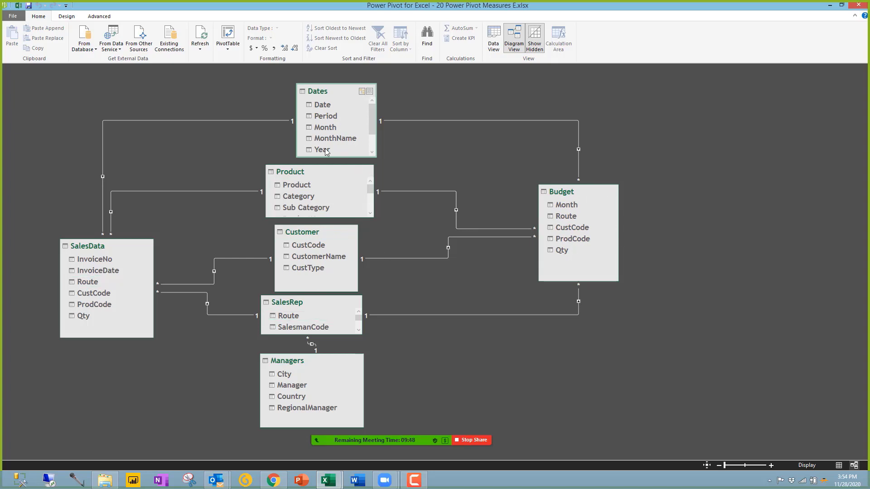
{"action": "left_click", "coordinate": [320, 182]}
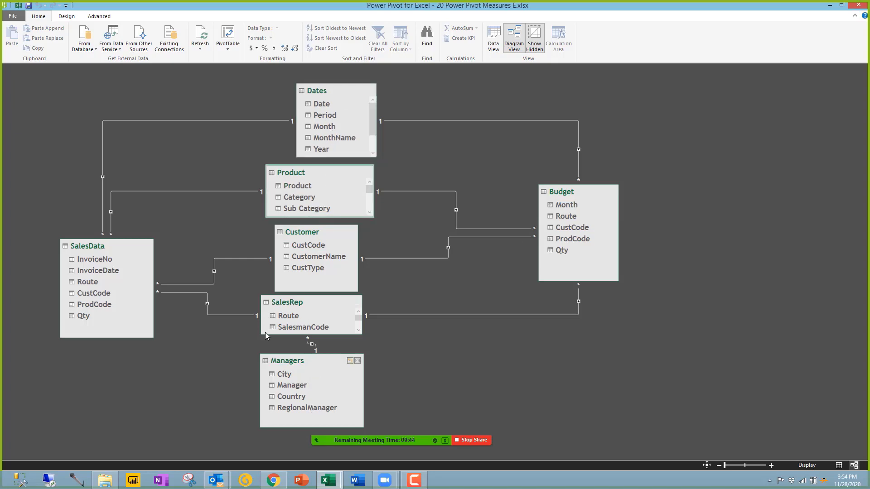
{"action": "left_click", "coordinate": [135, 292]}
{"action": "left_click", "coordinate": [596, 249]}
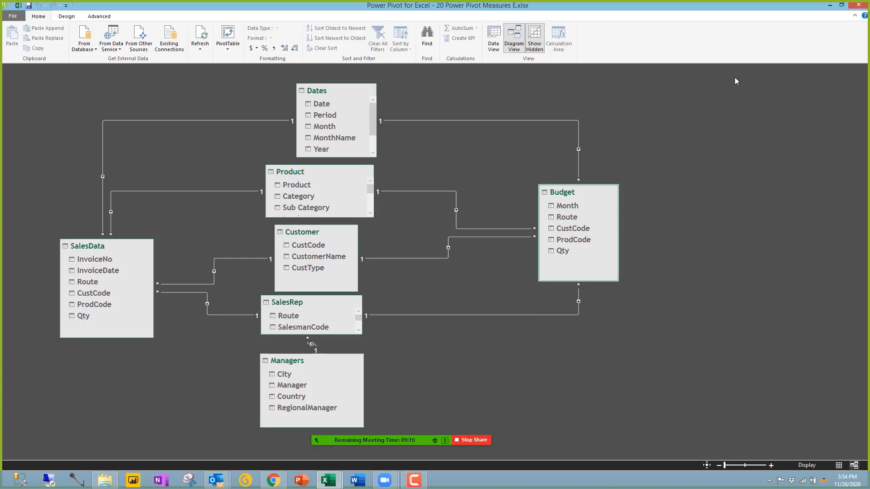
Step: Minimize Power Pivot, move the PivotTable field list, then bring Power Pivot back
{"action": "left_click", "coordinate": [830, 5]}
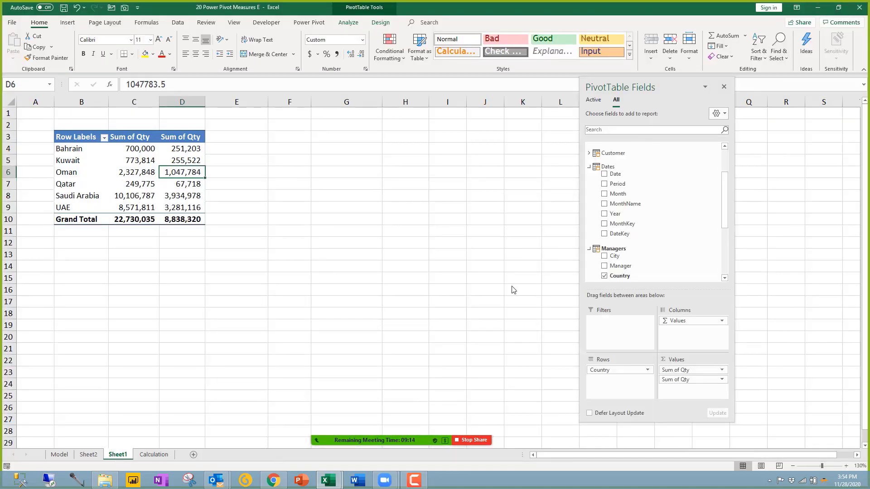
{"action": "left_click_drag", "start_coordinate": [670, 86], "coordinate": [716, 124]}
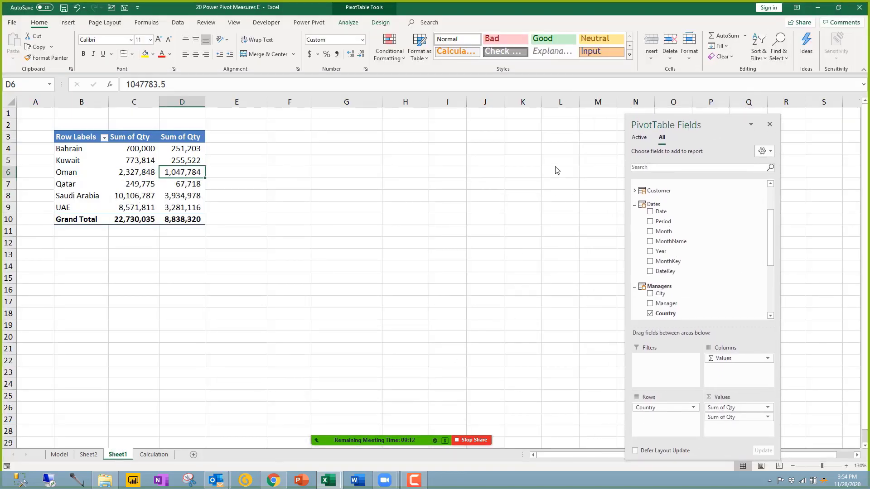
{"action": "left_click", "coordinate": [141, 184]}
{"action": "left_click", "coordinate": [328, 480]}
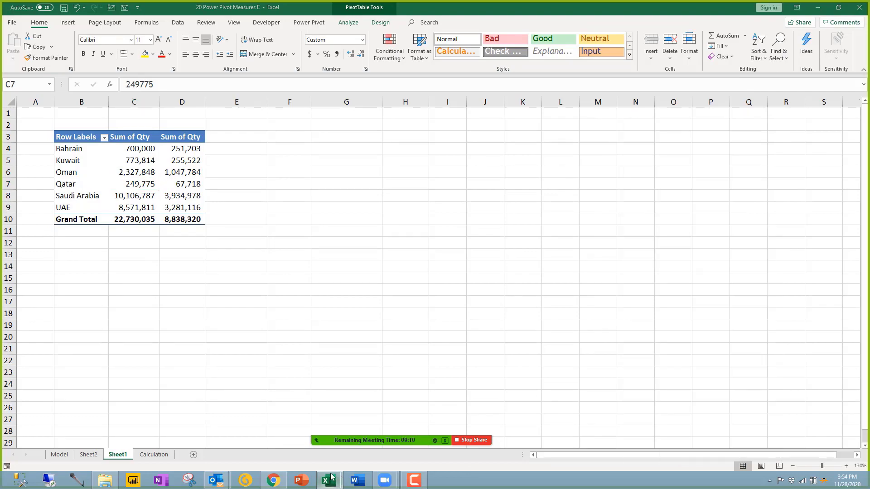
{"action": "left_click", "coordinate": [352, 404]}
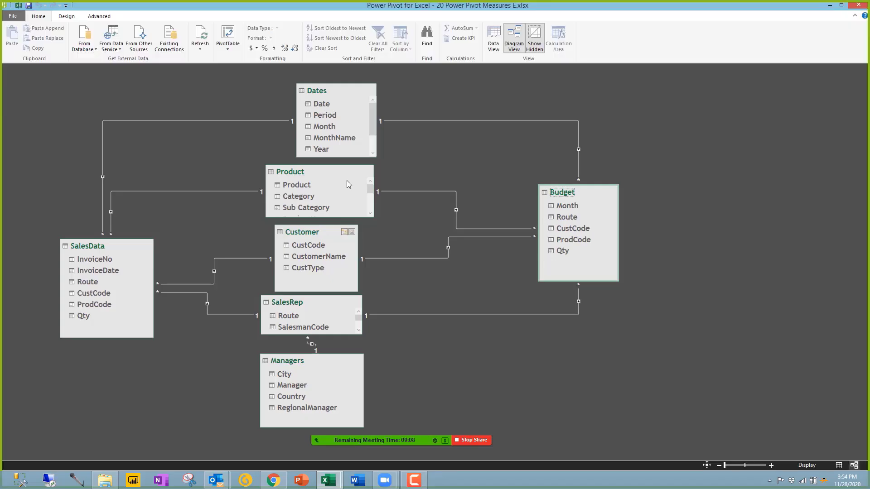
Step: Switch to Data View and inspect the Product table's Price, Cost and Margin% values
{"action": "left_click", "coordinate": [493, 41]}
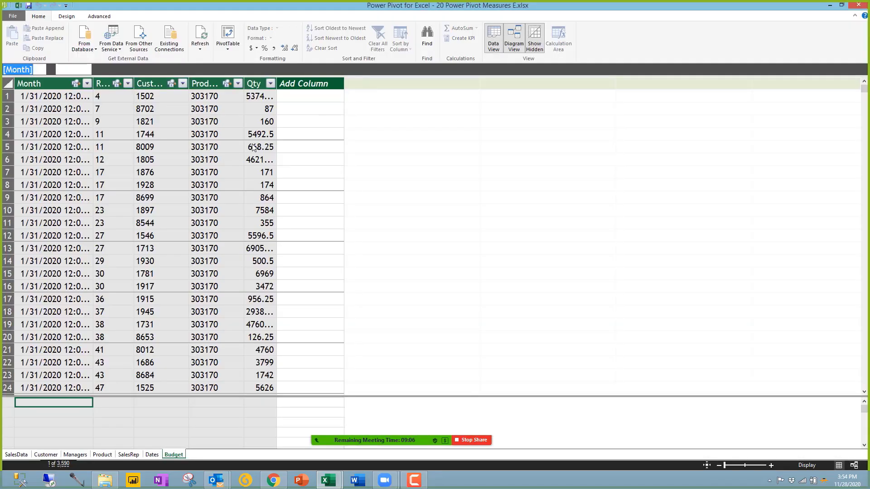
{"action": "left_click", "coordinate": [16, 454]}
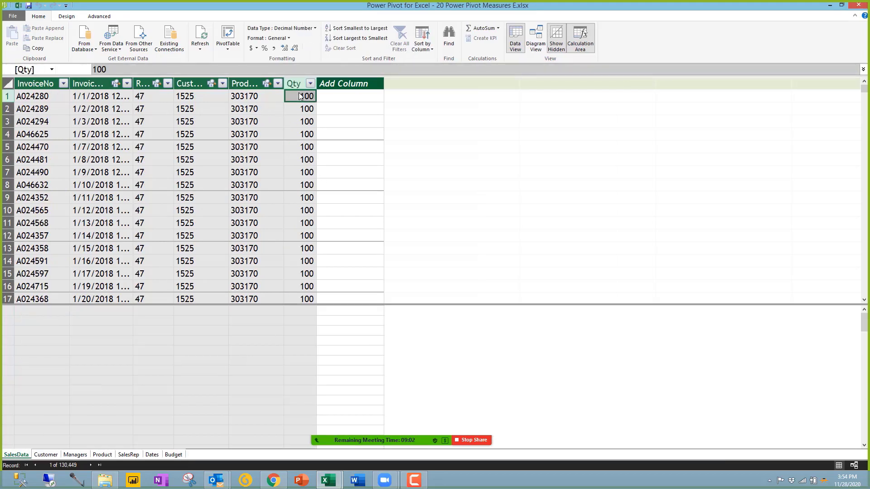
{"action": "left_click", "coordinate": [103, 455]}
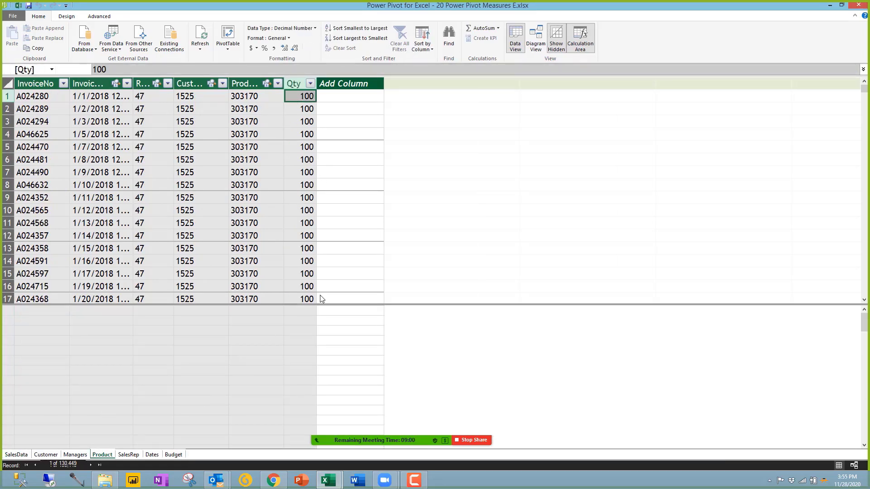
{"action": "left_click_drag", "start_coordinate": [384, 96], "coordinate": [384, 324]}
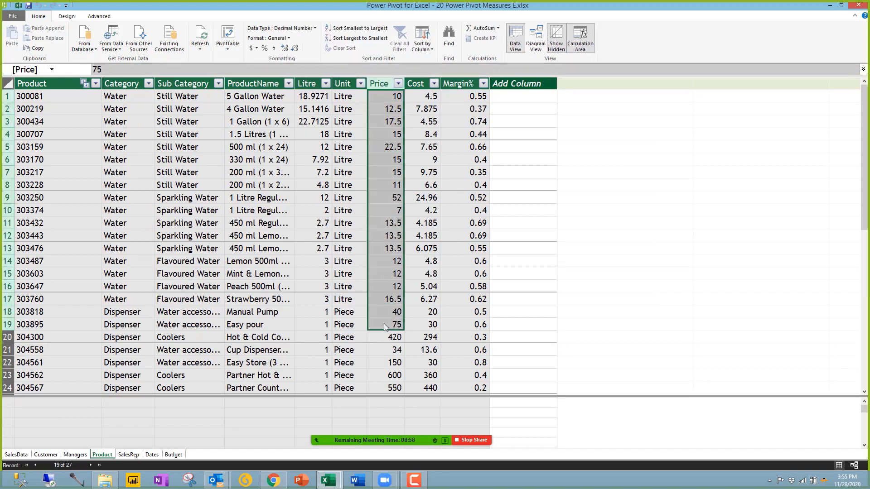
{"action": "left_click_drag", "start_coordinate": [420, 109], "coordinate": [420, 211]}
{"action": "left_click", "coordinate": [475, 128]}
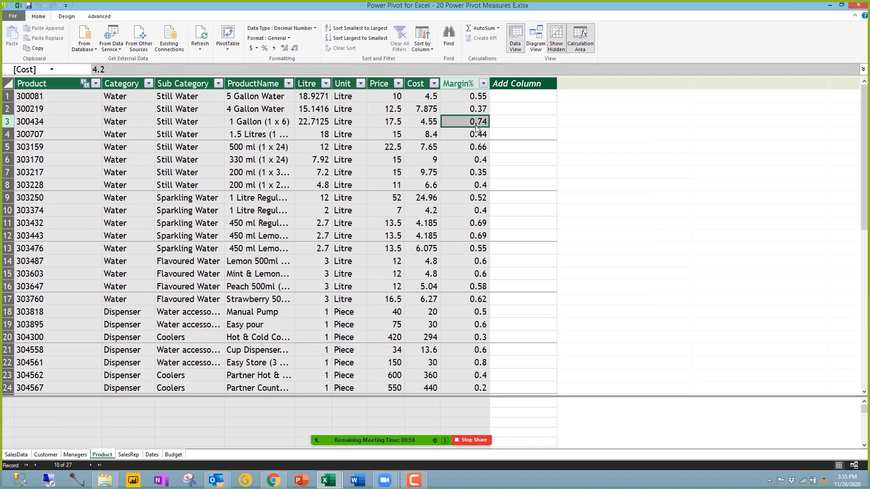
{"action": "left_click", "coordinate": [385, 97]}
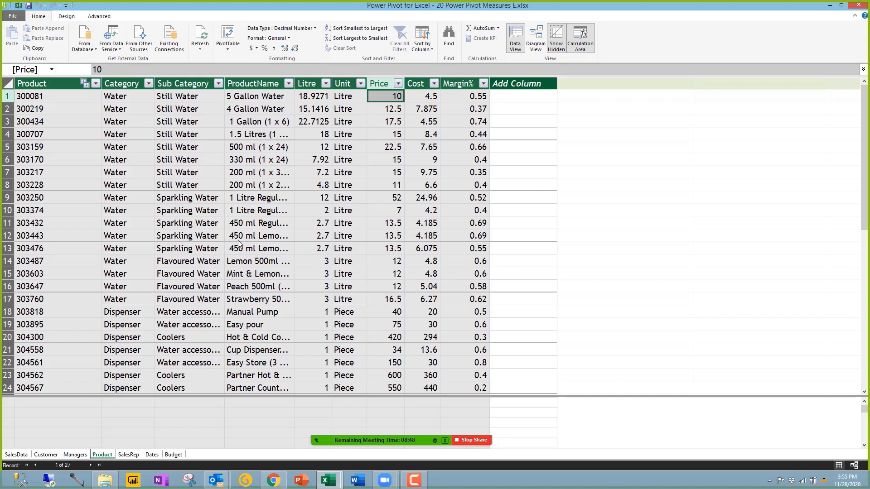
Step: Return to the SalesData rows and check the Qty value beside the blank new column
{"action": "left_click", "coordinate": [17, 455]}
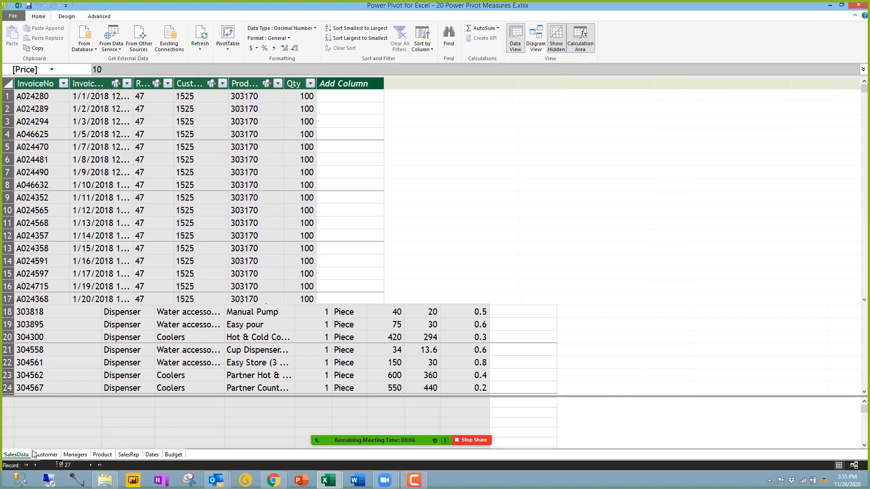
{"action": "left_click", "coordinate": [327, 97]}
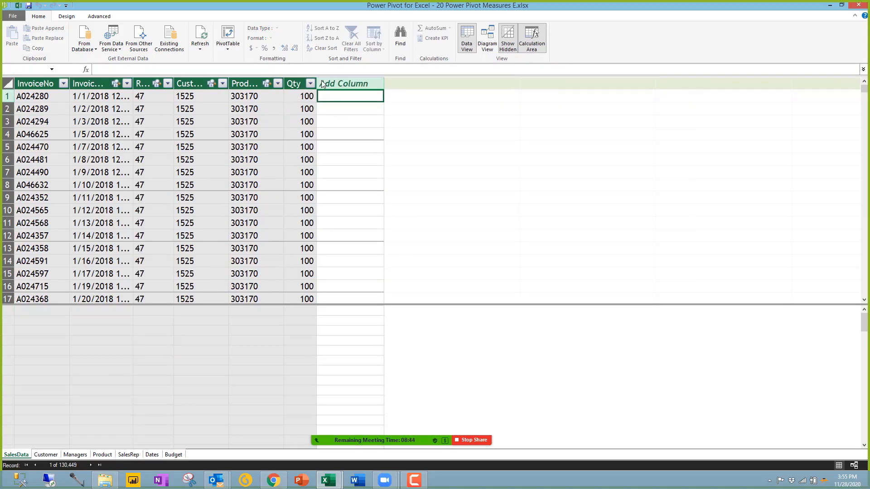
{"action": "left_click", "coordinate": [301, 97]}
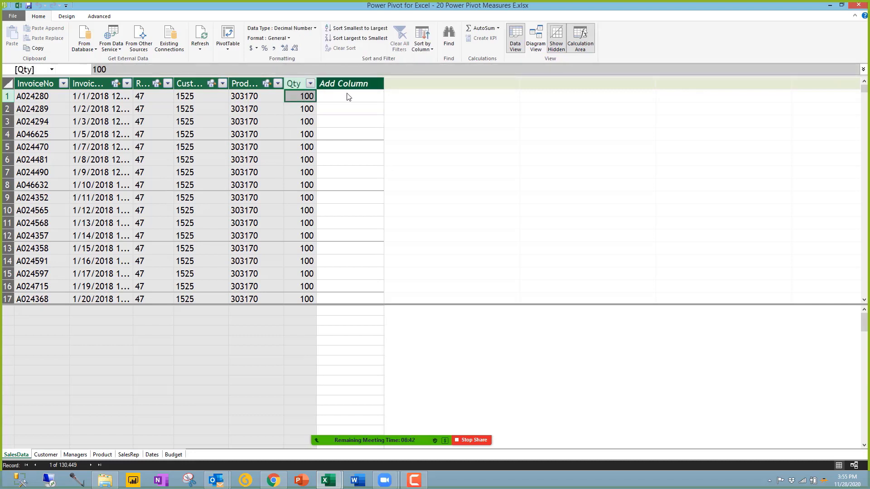
{"action": "left_click", "coordinate": [347, 95]}
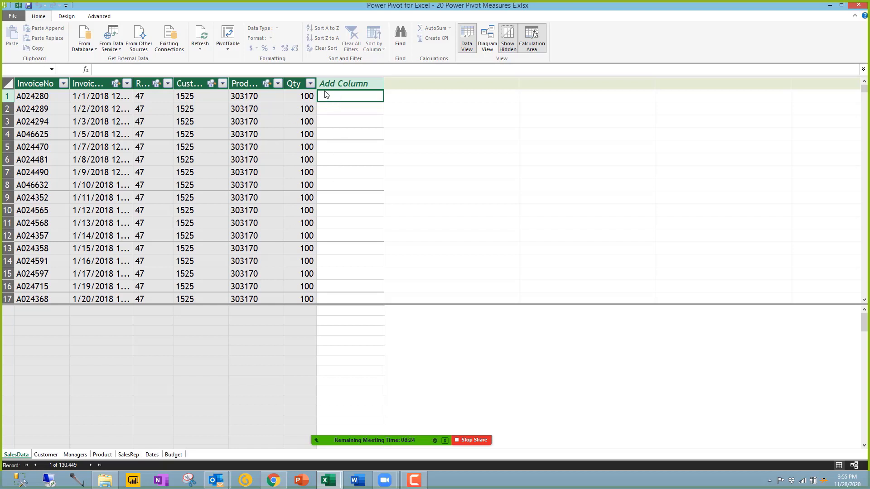
Step: Inspect the SalesData Qty values and the Product table's Price values
{"action": "left_click", "coordinate": [304, 97]}
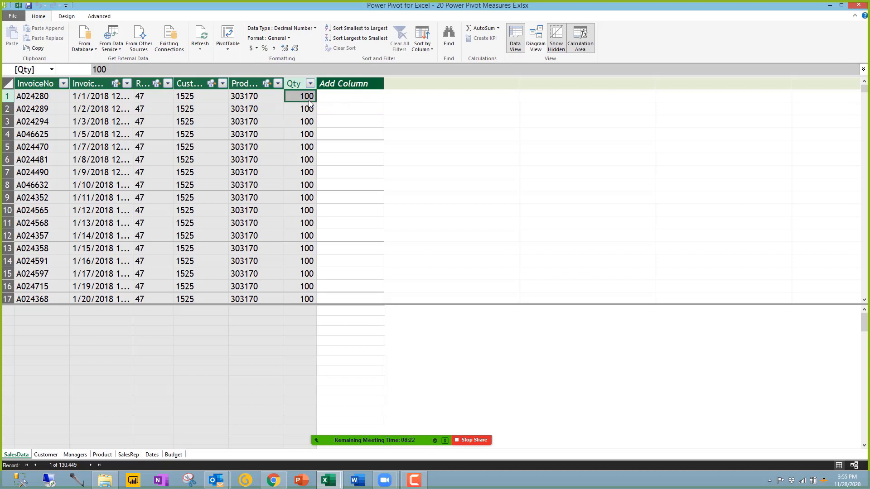
{"action": "left_click", "coordinate": [337, 100]}
{"action": "left_click", "coordinate": [309, 109]}
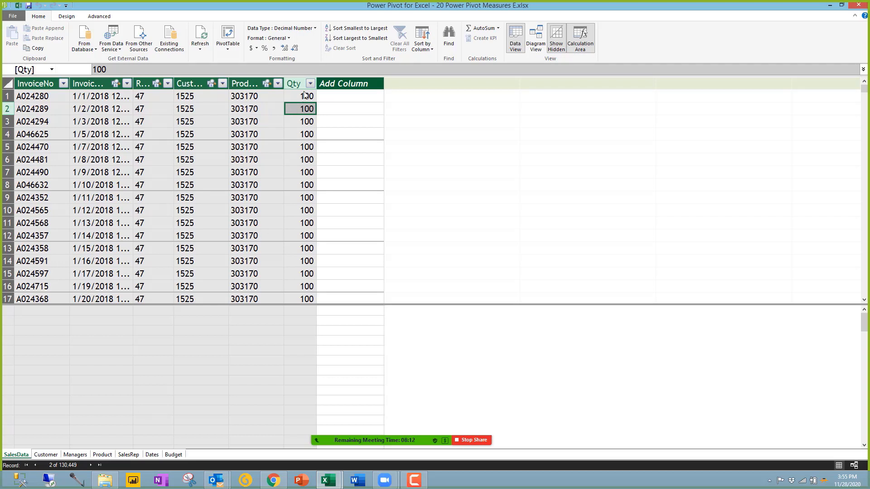
{"action": "left_click_drag", "start_coordinate": [304, 96], "coordinate": [299, 258]}
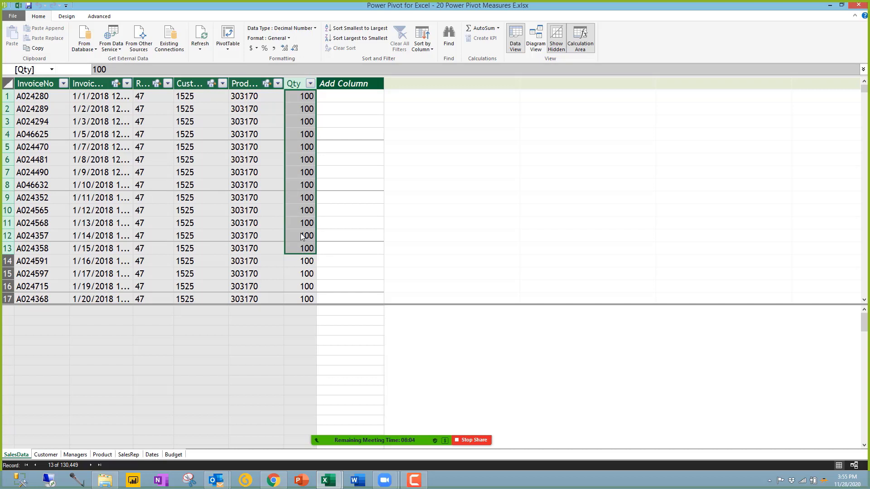
{"action": "left_click", "coordinate": [307, 186]}
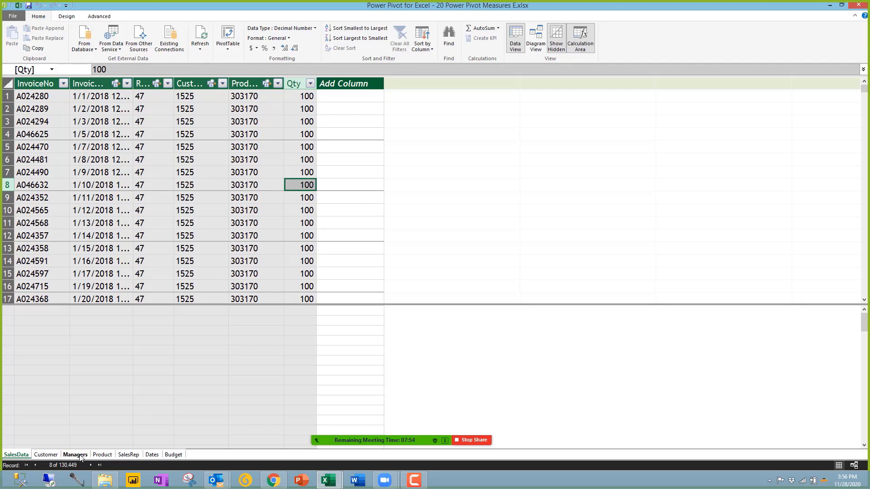
{"action": "left_click", "coordinate": [100, 455]}
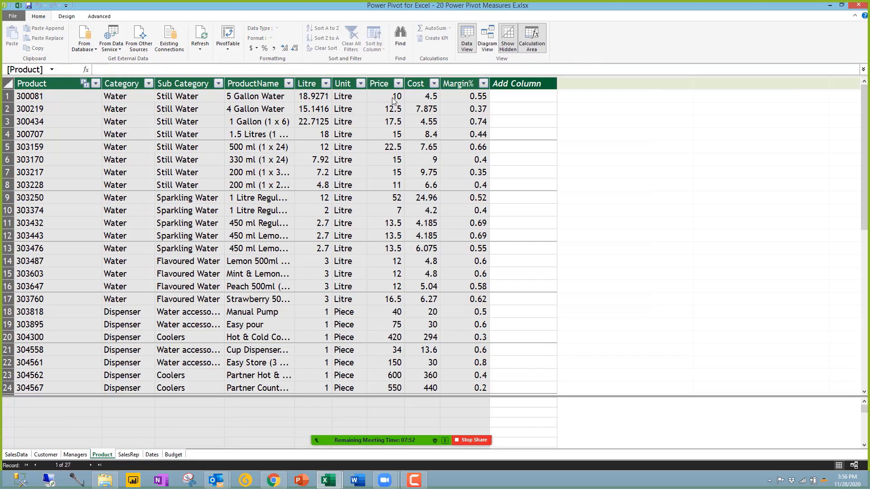
{"action": "left_click_drag", "start_coordinate": [392, 97], "coordinate": [388, 375]}
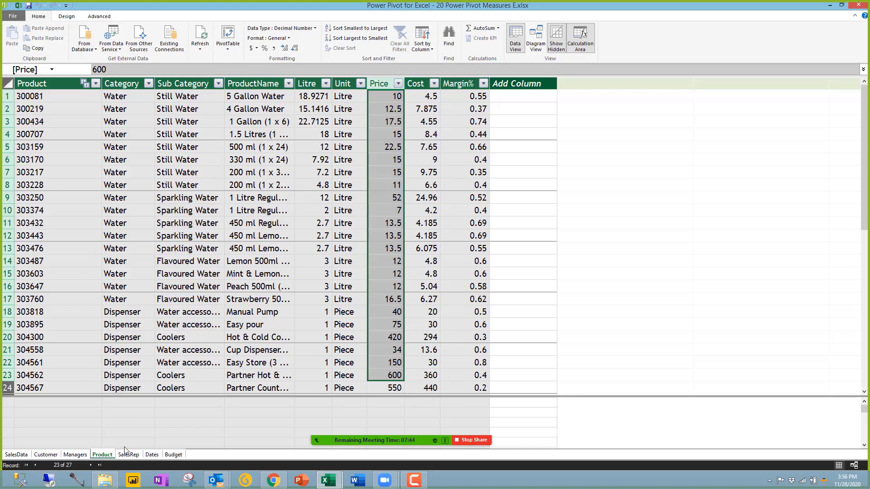
{"action": "left_click", "coordinate": [18, 455]}
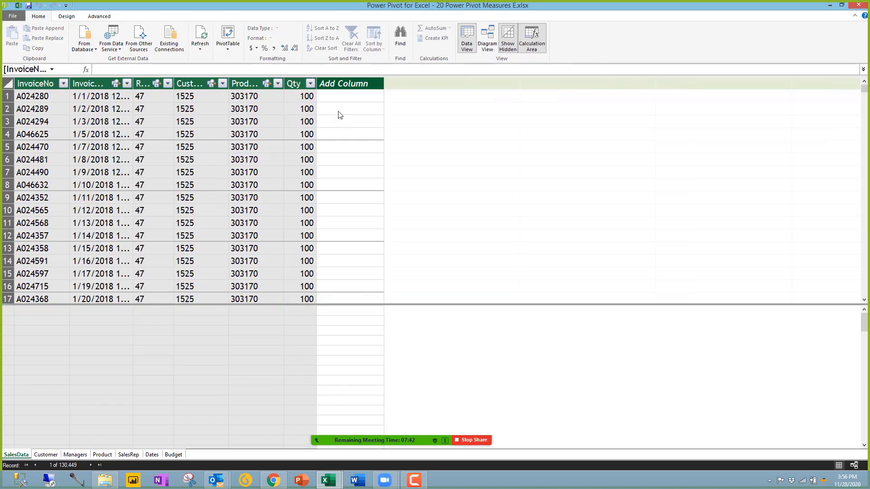
{"action": "left_click", "coordinate": [341, 97]}
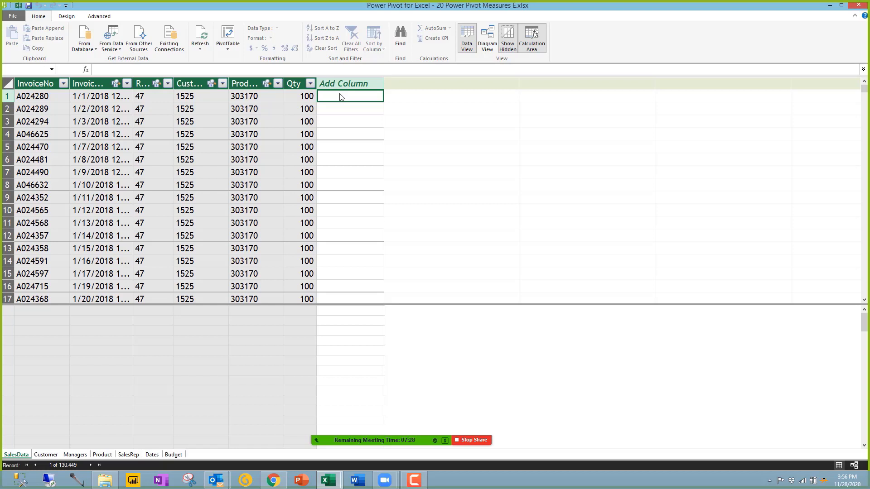
{"action": "left_click", "coordinate": [292, 120]}
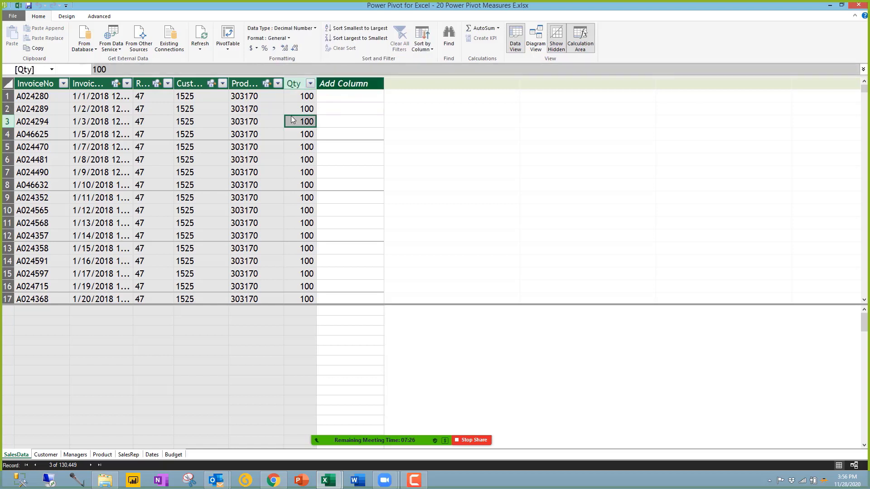
{"action": "left_click", "coordinate": [351, 85]}
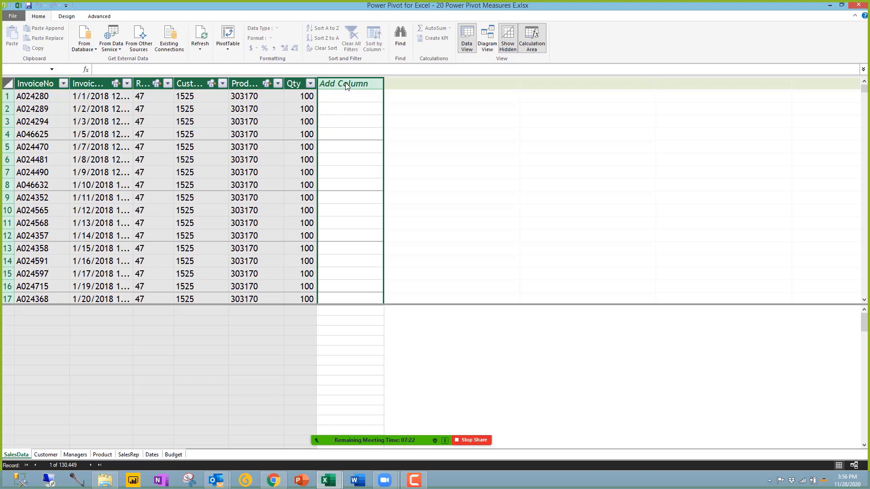
Step: Name the new empty SalesData column SP
{"action": "double_click", "coordinate": [346, 83]}
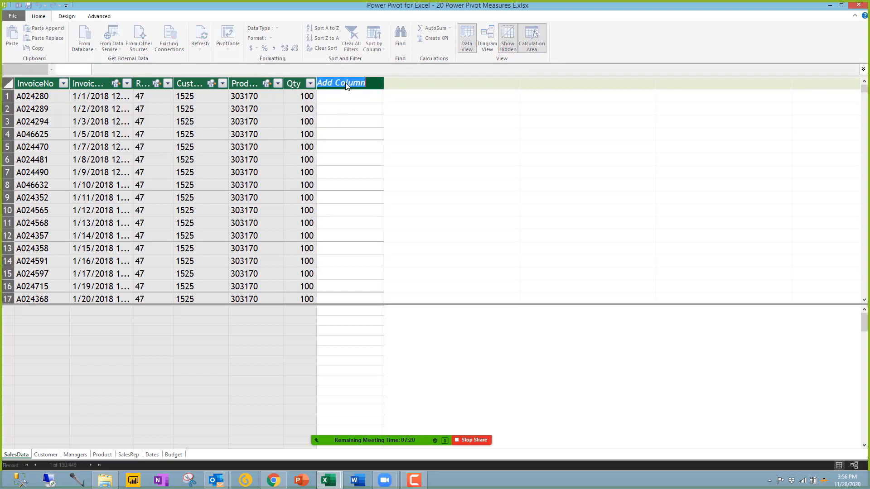
{"action": "type", "text": "P"}
{"action": "key", "text": "BackSpace"}
{"action": "type", "text": "SP"}
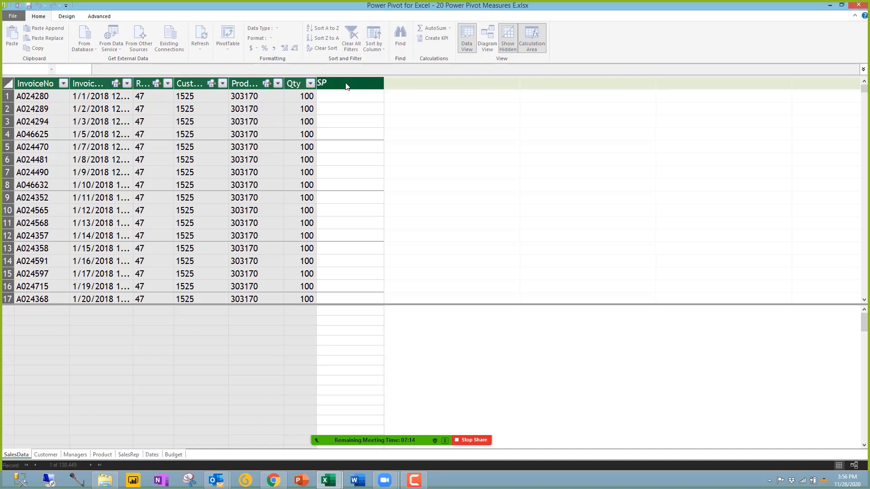
{"action": "key", "text": "Return"}
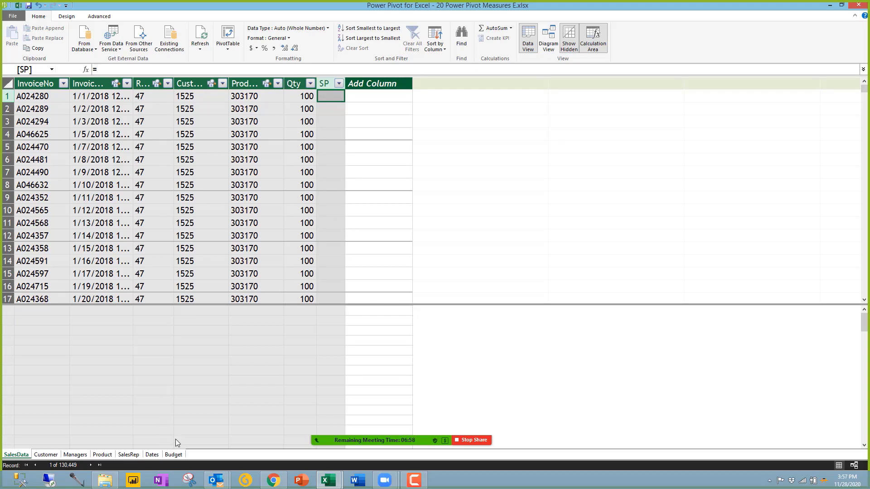
Step: Check the Product table's fields in Diagram View, then start a formula in SP's first cell
{"action": "left_click", "coordinate": [548, 39]}
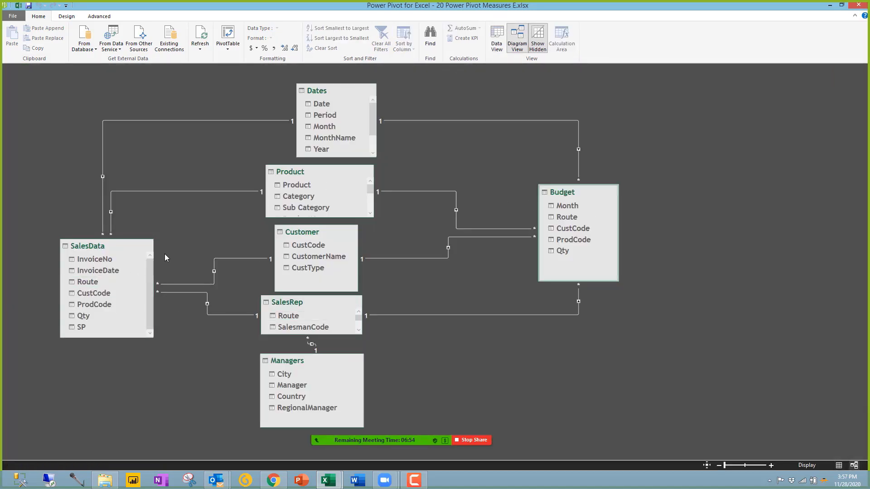
{"action": "left_click", "coordinate": [86, 249]}
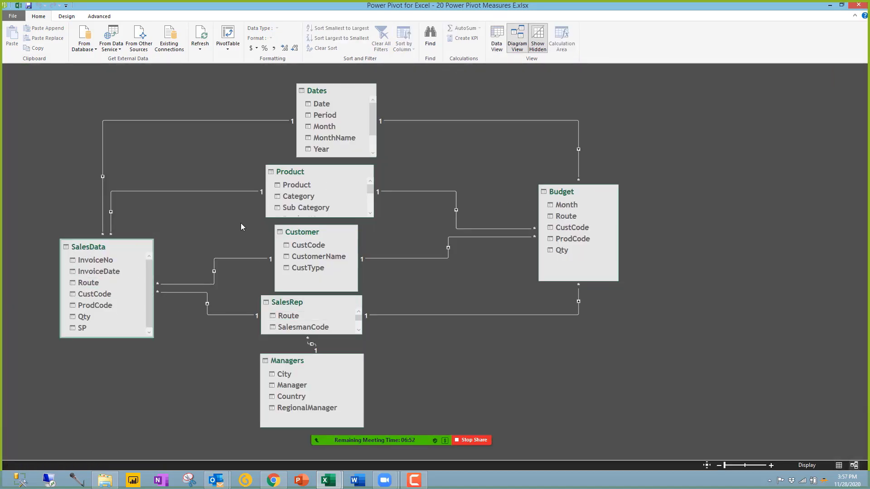
{"action": "left_click", "coordinate": [306, 173]}
{"action": "scroll", "coordinate": [355, 206], "scroll_direction": "down", "scroll_amount": 2}
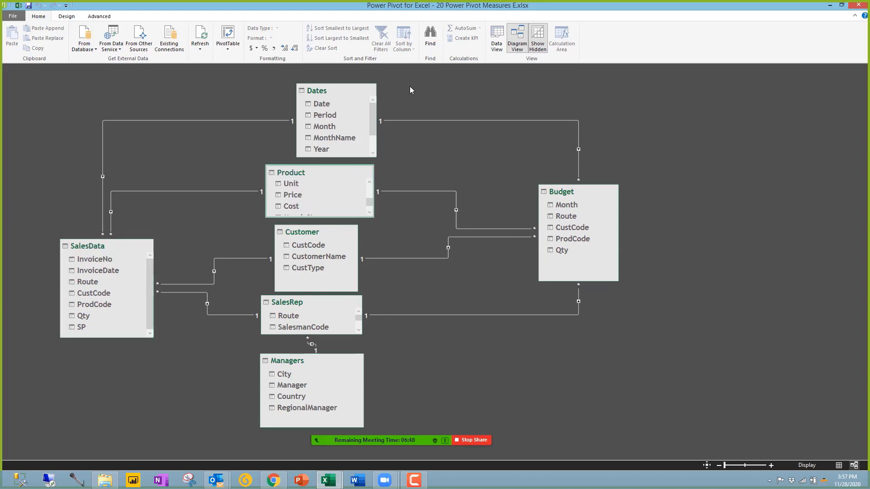
{"action": "left_click", "coordinate": [496, 38]}
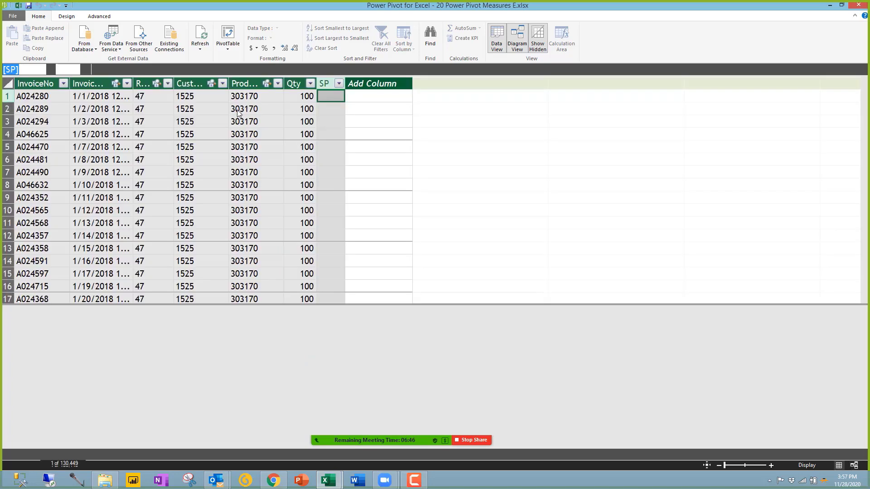
{"action": "left_click", "coordinate": [335, 97]}
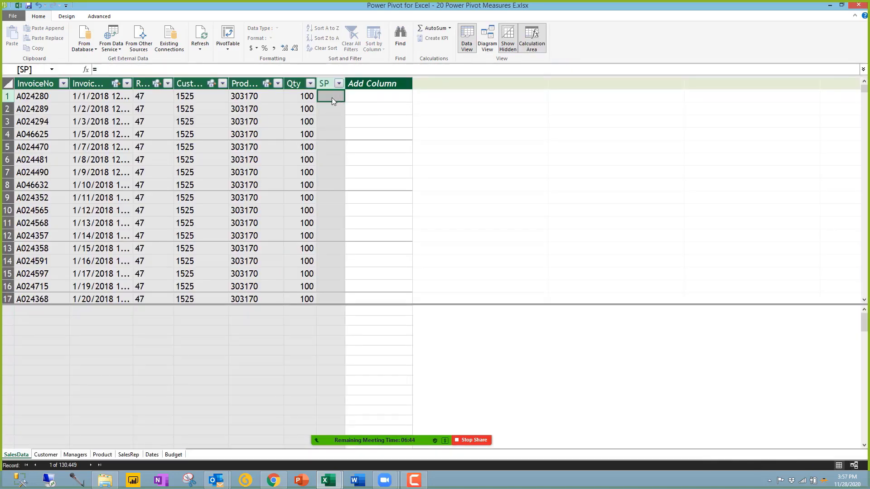
{"action": "left_click", "coordinate": [136, 72]}
Step: Fill SP with =RELATED('Product'[Price]) so every row shows the price 15
{"action": "type", "text": "rel"}
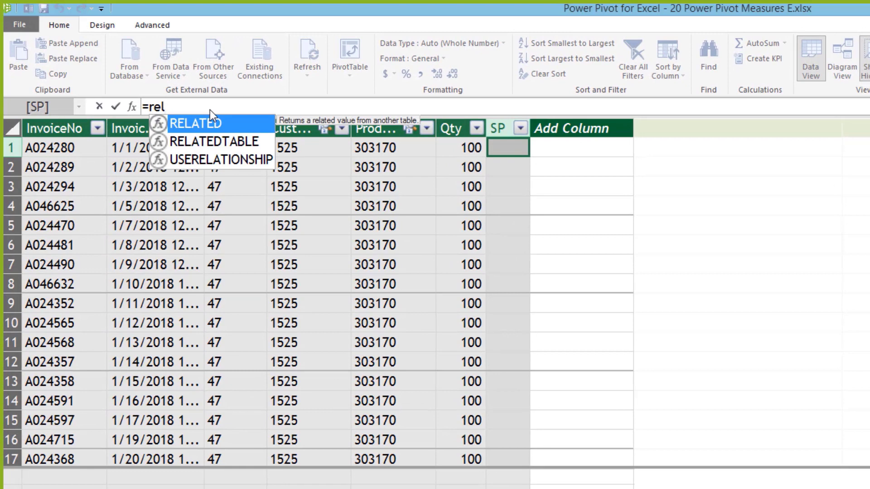
{"action": "key", "text": "Tab"}
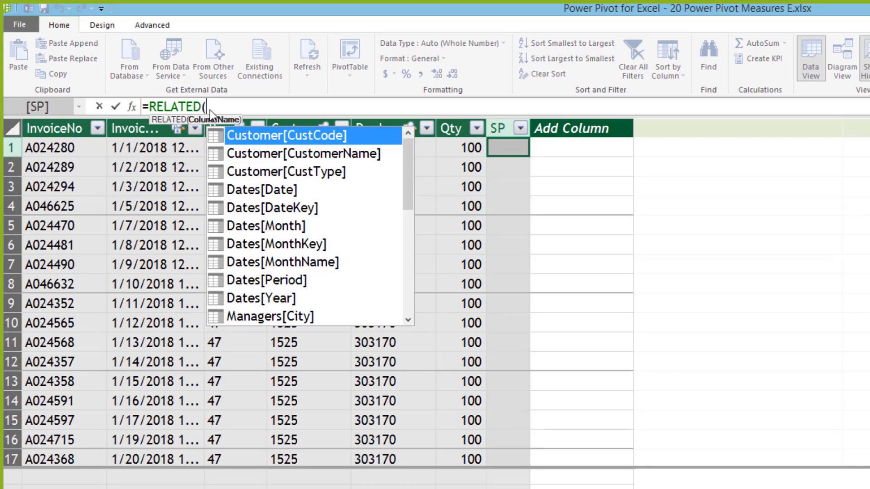
{"action": "left_click_drag", "start_coordinate": [408, 204], "coordinate": [422, 256]}
{"action": "left_click", "coordinate": [307, 280]}
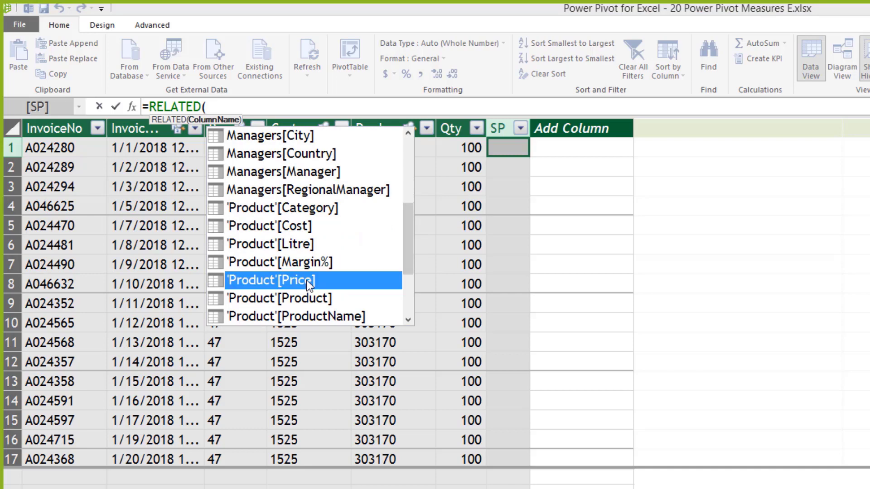
{"action": "double_click", "coordinate": [306, 280]}
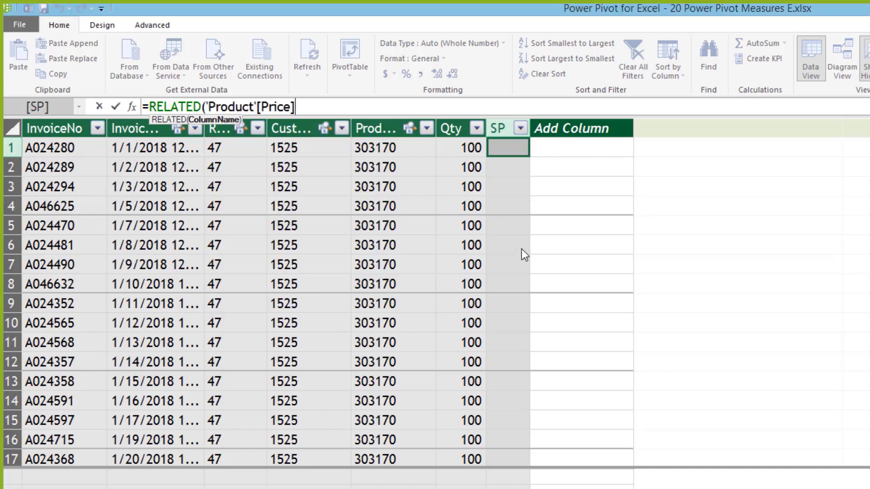
{"action": "type", "text": ")"}
{"action": "key", "text": "Return"}
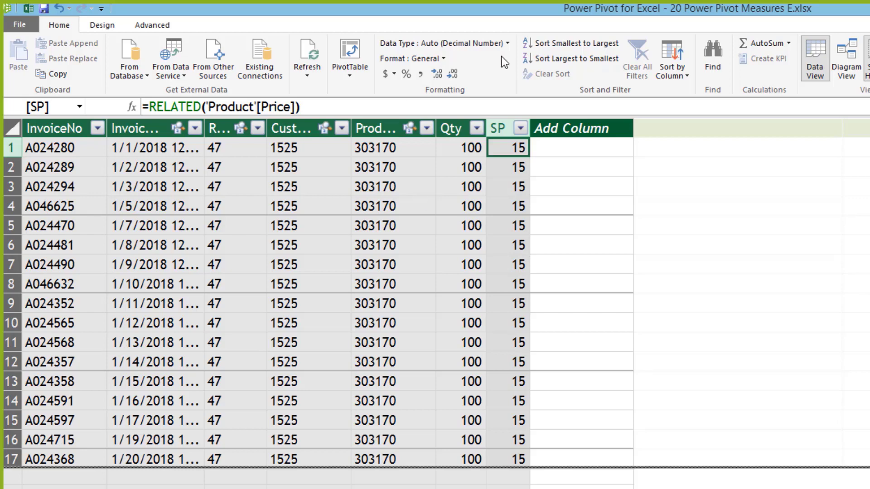
Step: Add a calculated column =SalesData[Qty]*SalesData[SP], giving 1500 on every row
{"action": "left_click", "coordinate": [564, 146]}
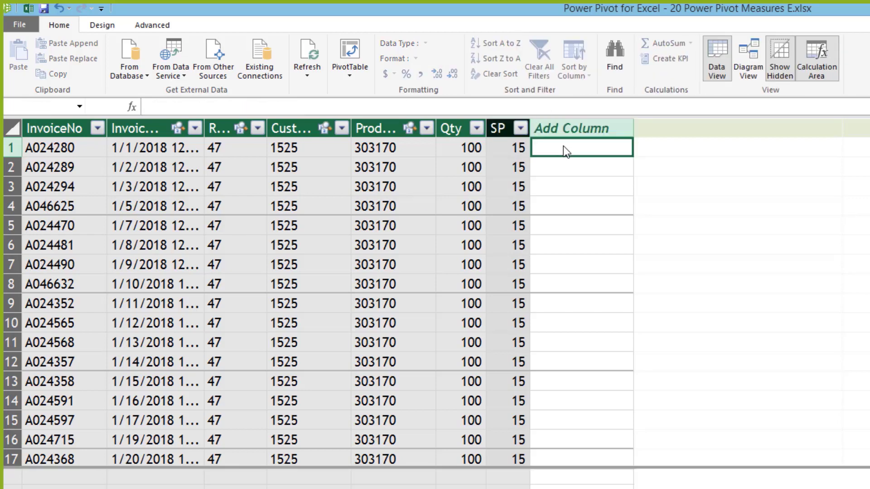
{"action": "type", "text": "="}
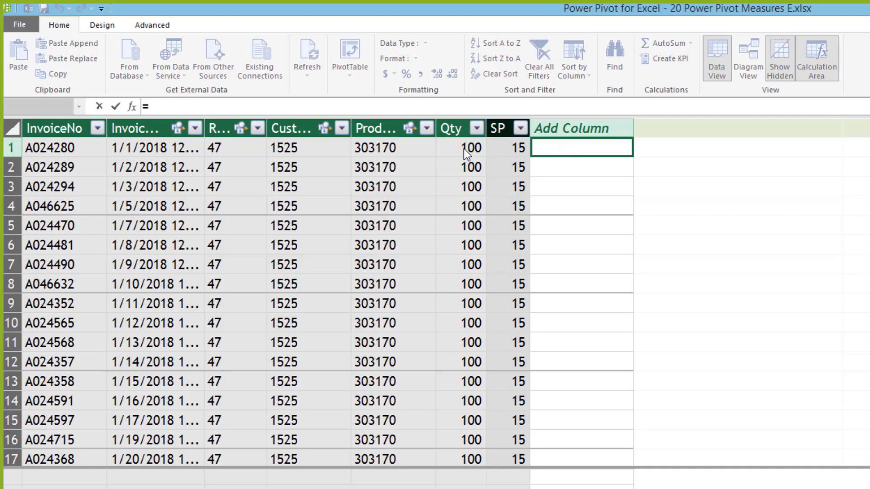
{"action": "left_click", "coordinate": [463, 149]}
{"action": "type", "text": "*"}
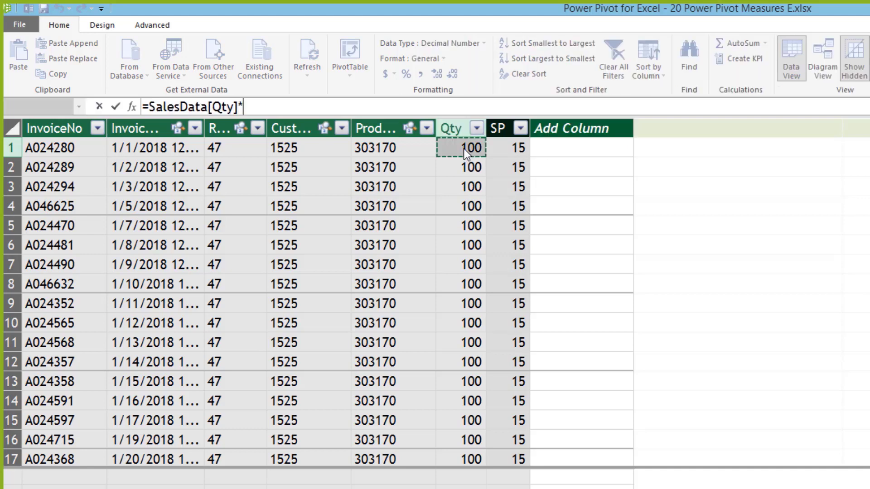
{"action": "left_click", "coordinate": [508, 148]}
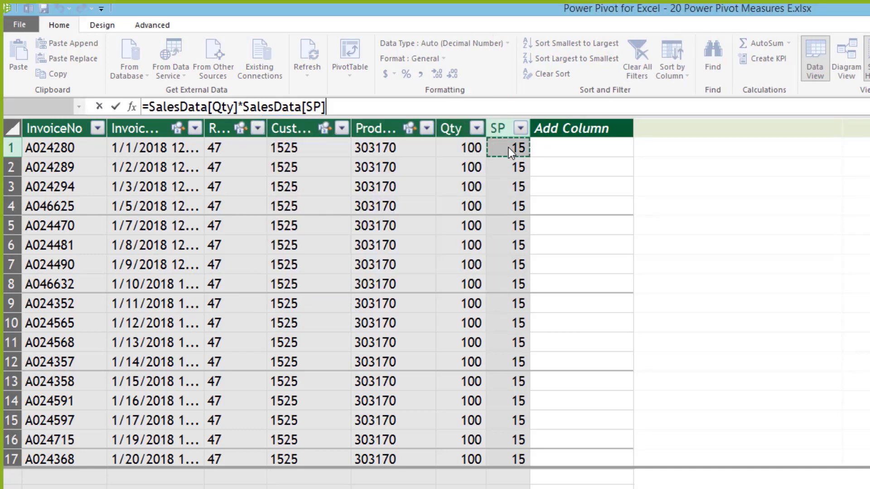
{"action": "key", "text": "Return"}
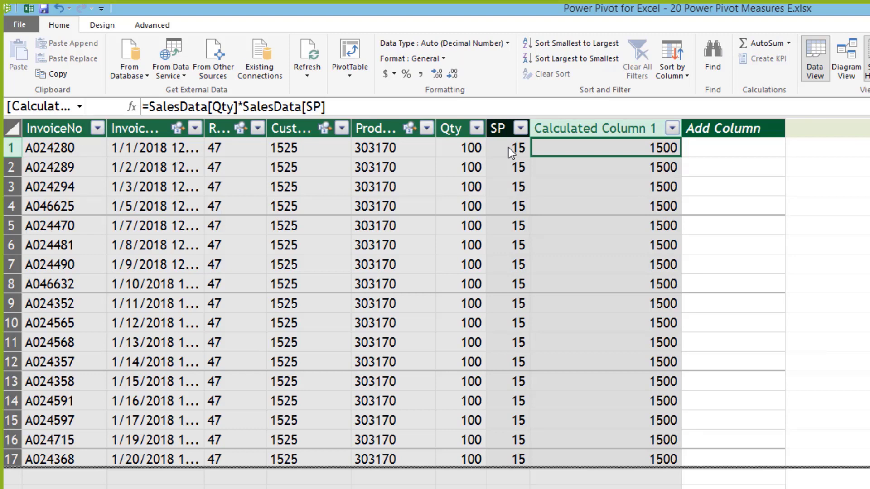
Step: Select Calculated Column 1 to review its formula in the formula bar
{"action": "left_click", "coordinate": [621, 129]}
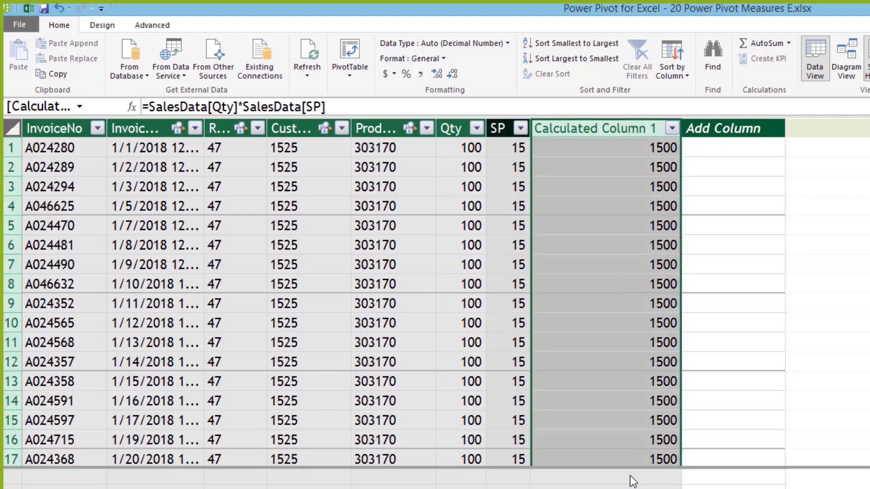
{"action": "left_click", "coordinate": [583, 268]}
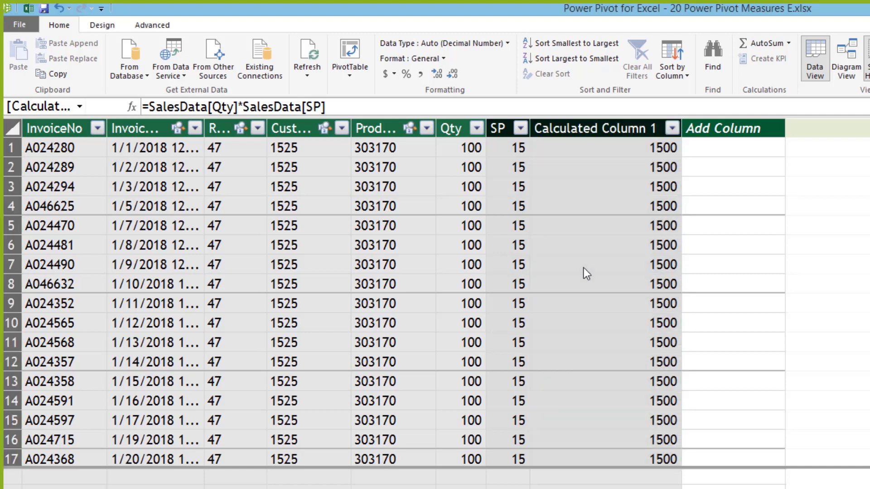
{"action": "left_click", "coordinate": [608, 476]}
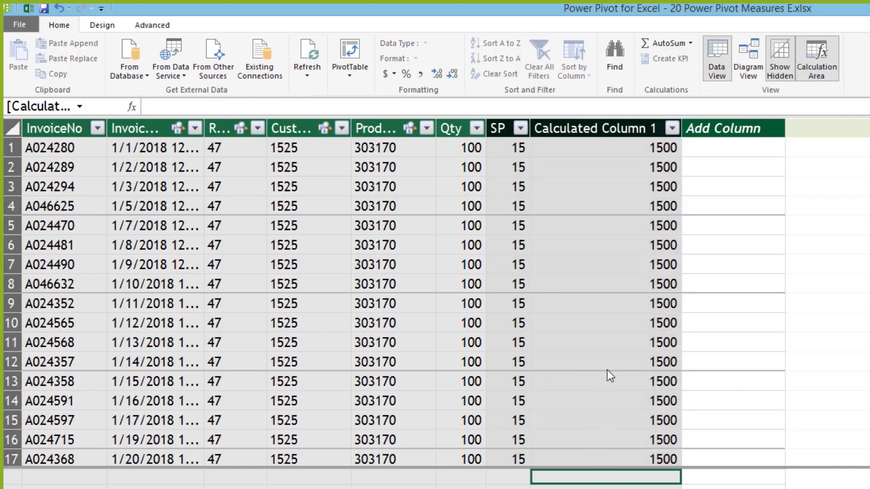
{"action": "left_click", "coordinate": [583, 129]}
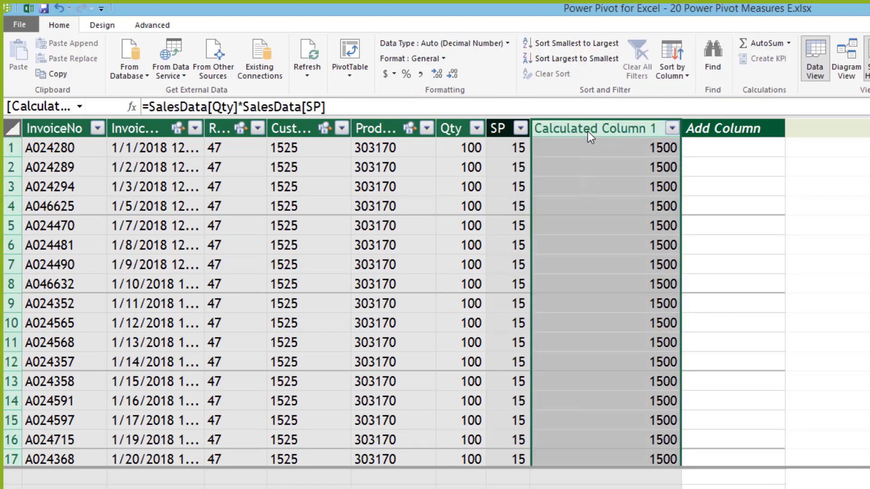
Step: Rename Calculated Column 1 to Val
{"action": "double_click", "coordinate": [588, 131]}
{"action": "type", "text": "Val"}
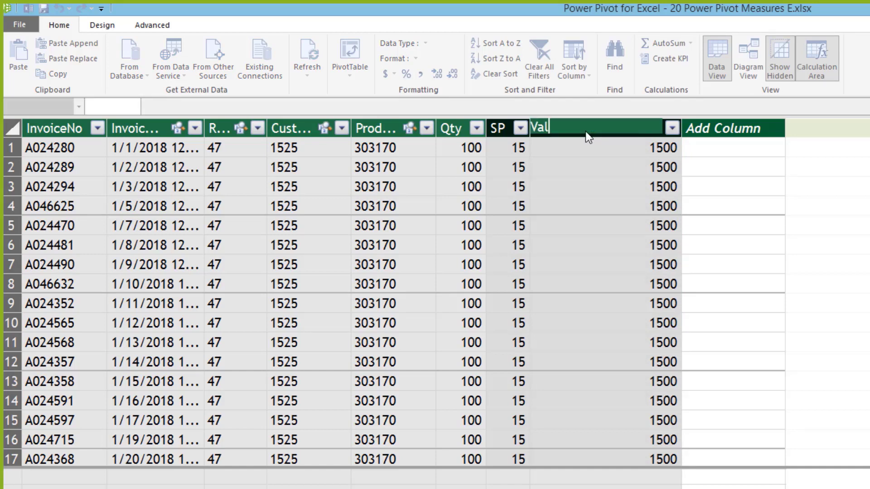
{"action": "left_click", "coordinate": [92, 414]}
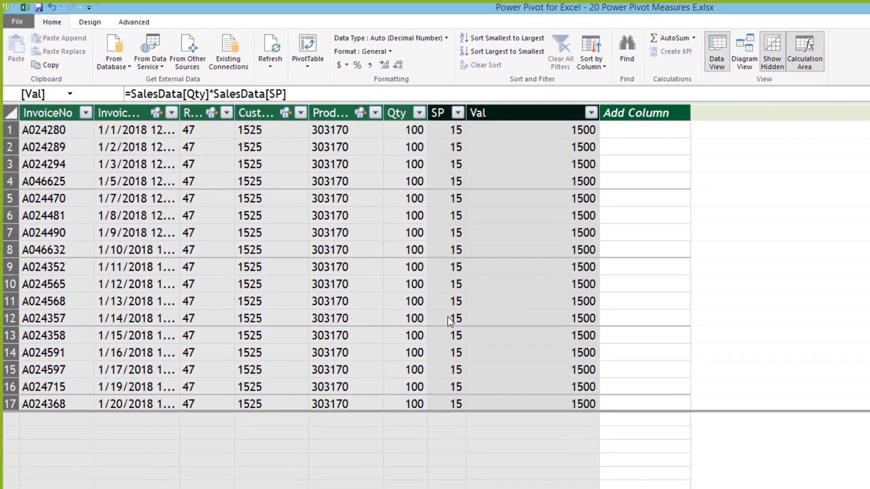
Step: Browse the SalesData rows and check the formulas behind SP and Val
{"action": "left_click", "coordinate": [513, 363]}
{"action": "scroll", "coordinate": [508, 363], "scroll_direction": "down", "scroll_amount": 3}
{"action": "scroll", "coordinate": [441, 328], "scroll_direction": "down", "scroll_amount": 10}
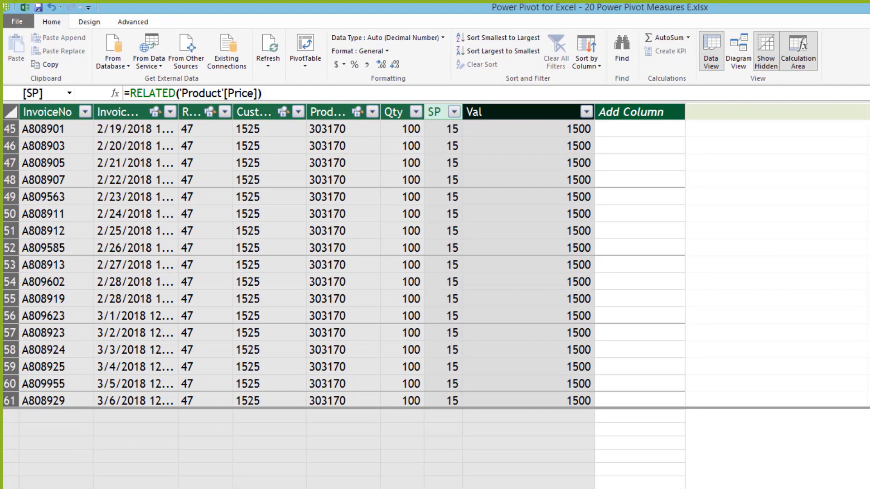
{"action": "key", "text": "ctrl+Down"}
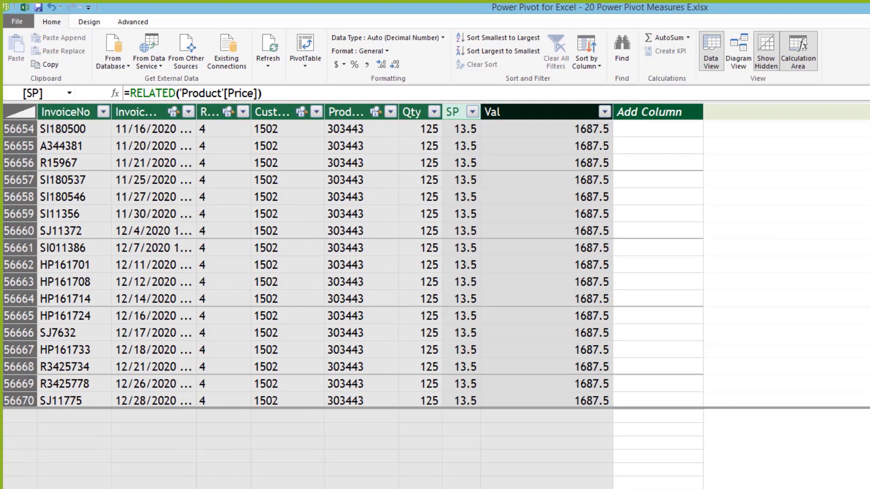
{"action": "key", "text": "ctrl+Up"}
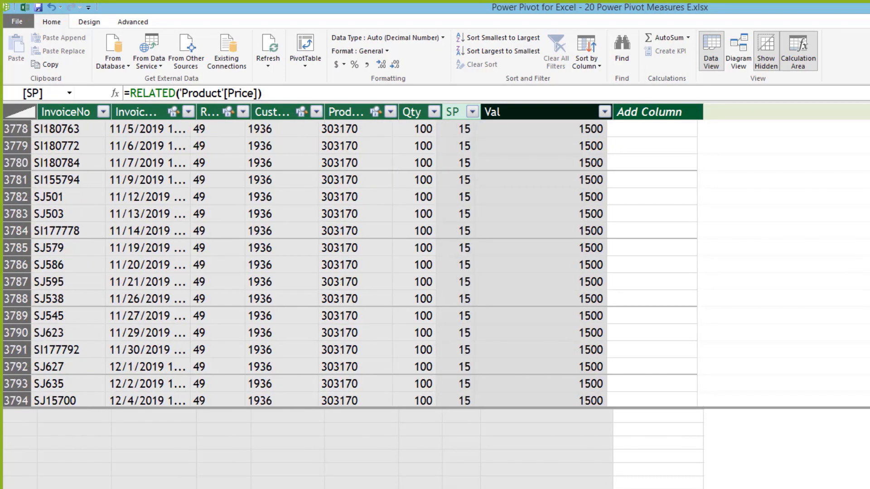
{"action": "left_click", "coordinate": [491, 140]}
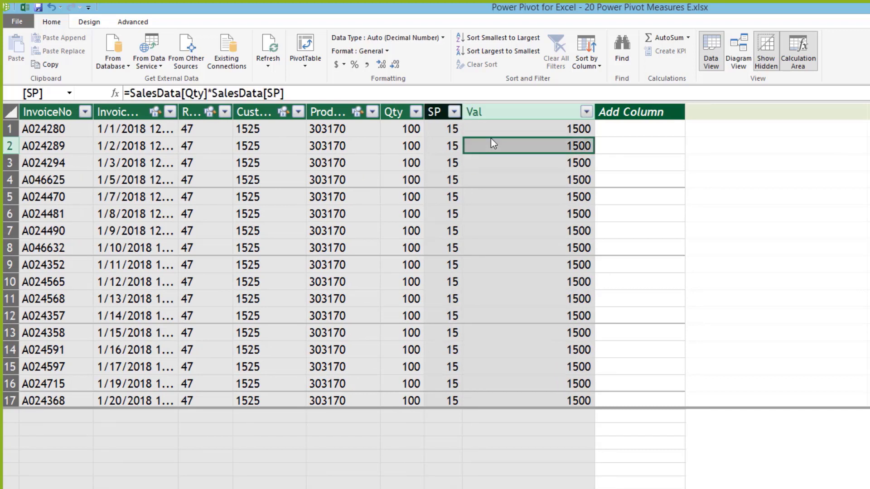
{"action": "left_click", "coordinate": [504, 132]}
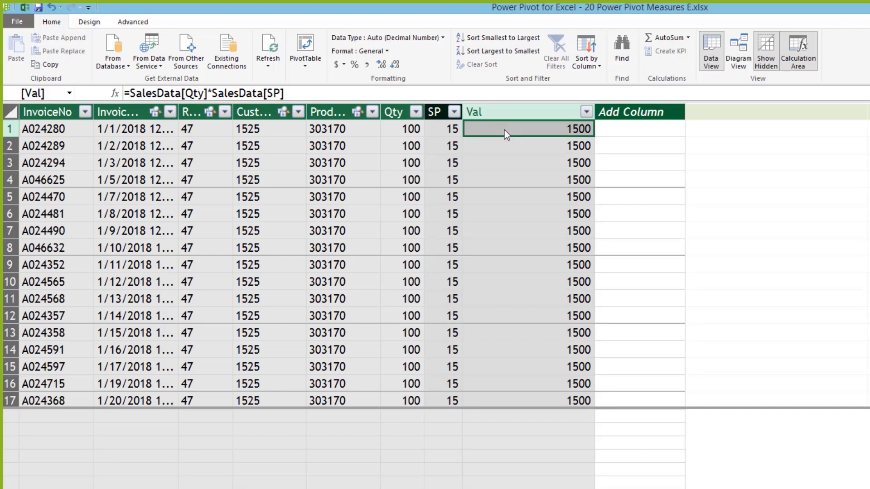
{"action": "left_click", "coordinate": [528, 413]}
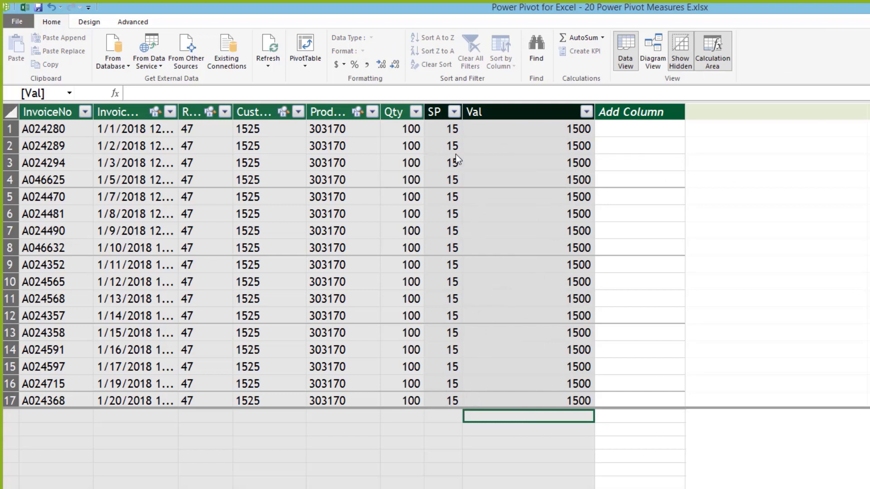
Step: Remove Sum of Qty from the Excel country pivot, then select the calculation cell under Qty
{"action": "left_click", "coordinate": [405, 415]}
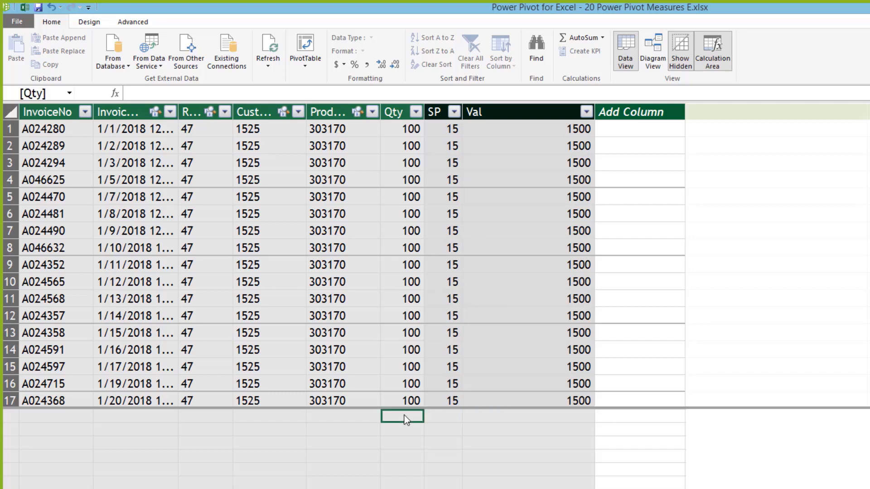
{"action": "left_click", "coordinate": [402, 299]}
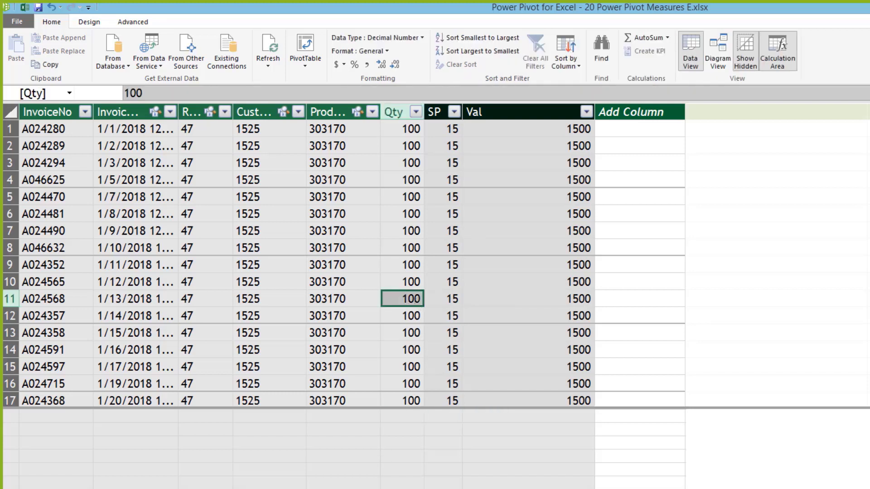
{"action": "key", "text": "alt+Tab"}
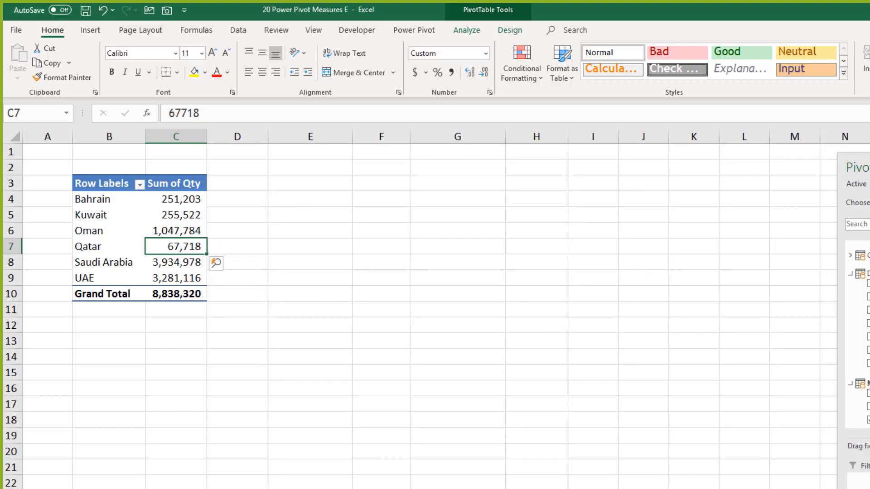
{"action": "left_click", "coordinate": [131, 253]}
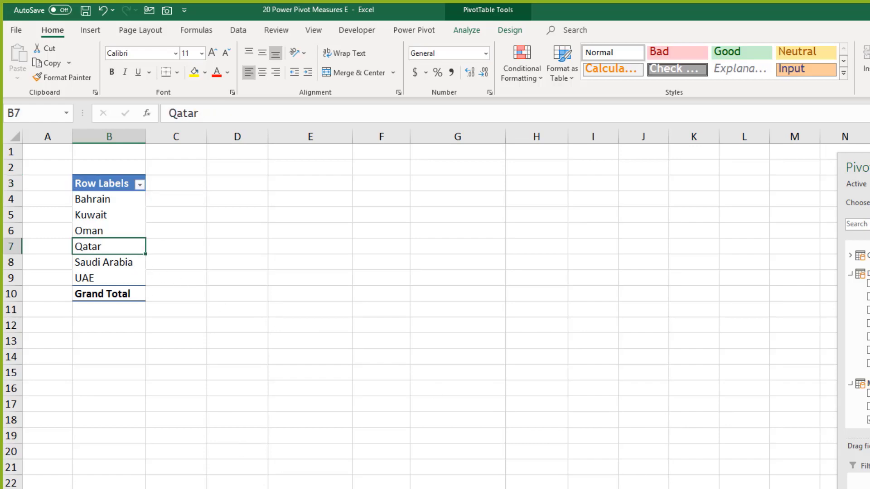
{"action": "key", "text": "alt+Tab"}
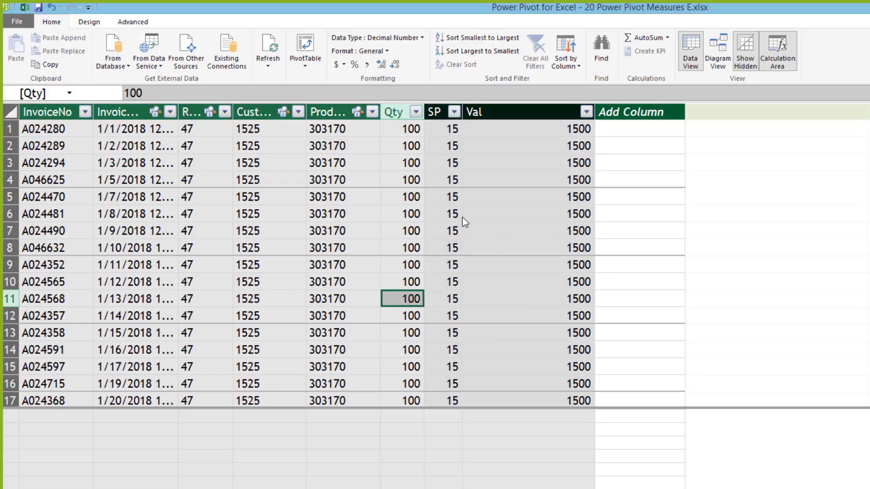
{"action": "left_click", "coordinate": [406, 416]}
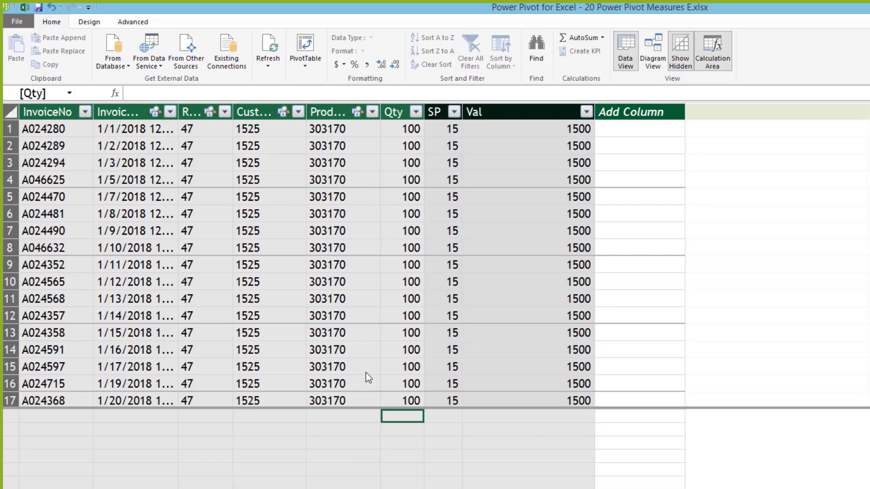
Step: Create the Vol measure =SUM(SalesData[Qty]) and widen Qty to show 22730035
{"action": "type", "text": "Vol"}
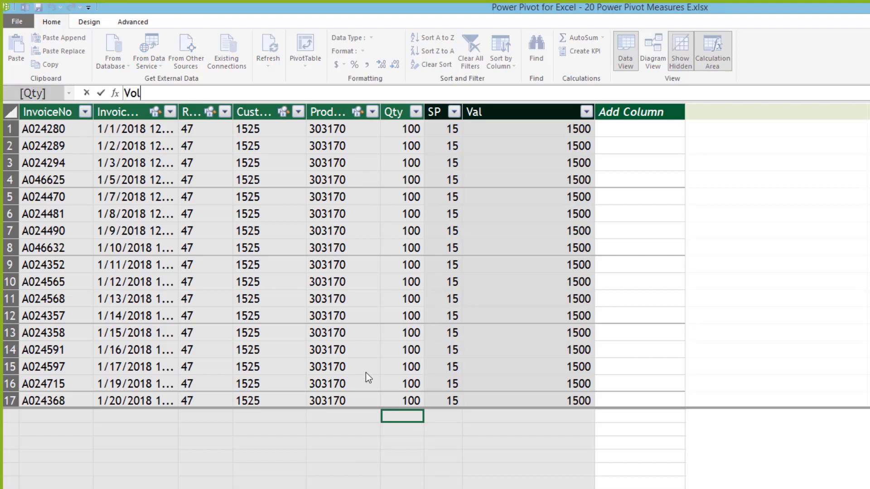
{"action": "type", "text": ":="}
{"action": "key", "text": "Left"}
{"action": "key", "text": "Left"}
{"action": "key", "text": "Left"}
{"action": "key", "text": "Left"}
{"action": "key", "text": "Left"}
{"action": "type", "text": "sum("}
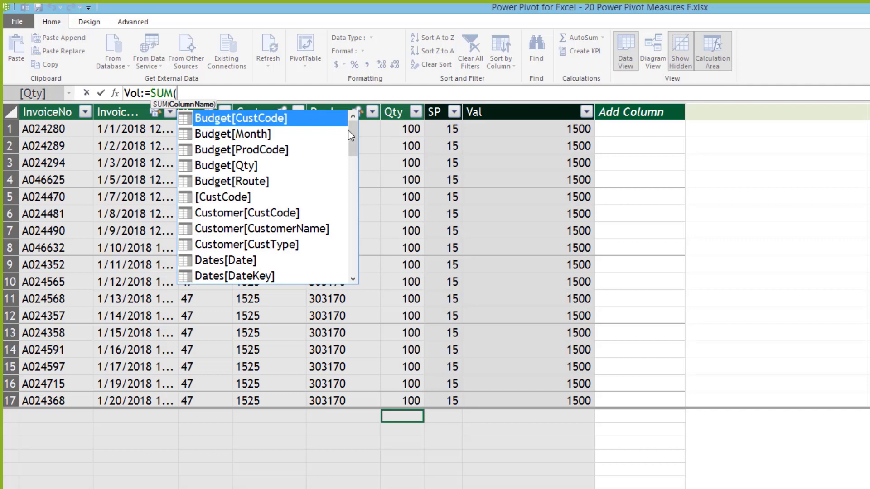
{"action": "scroll", "coordinate": [353, 169], "scroll_direction": "down", "scroll_amount": 3}
{"action": "left_click_drag", "start_coordinate": [352, 169], "coordinate": [346, 251]}
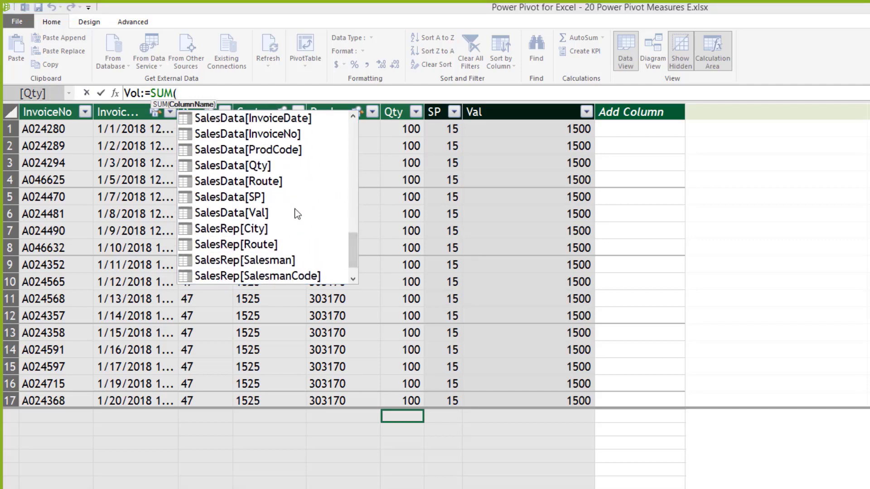
{"action": "double_click", "coordinate": [244, 168]}
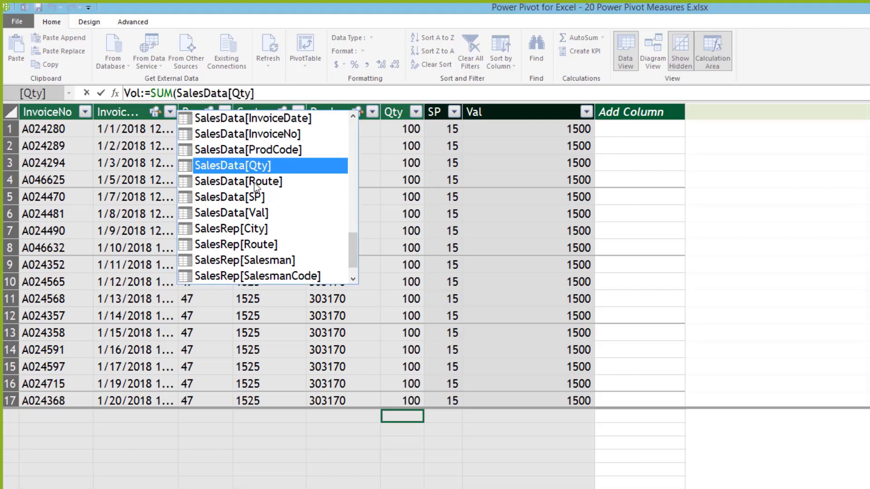
{"action": "type", "text": ")"}
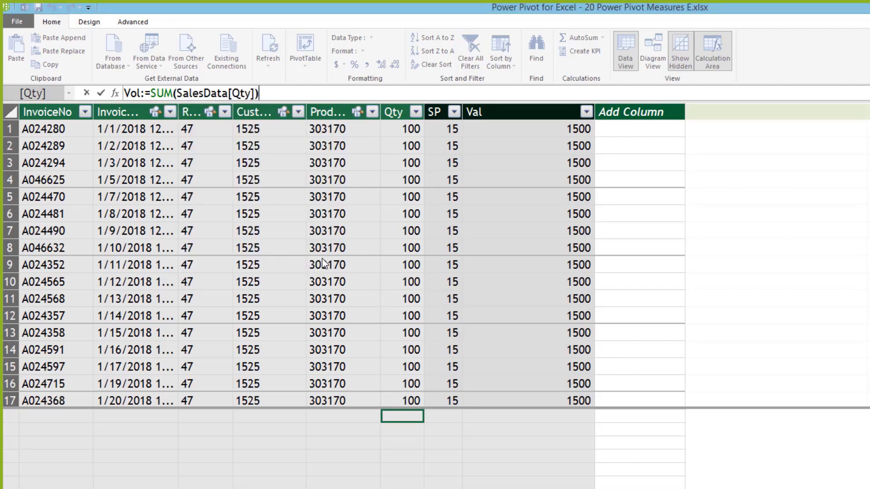
{"action": "key", "text": "Return"}
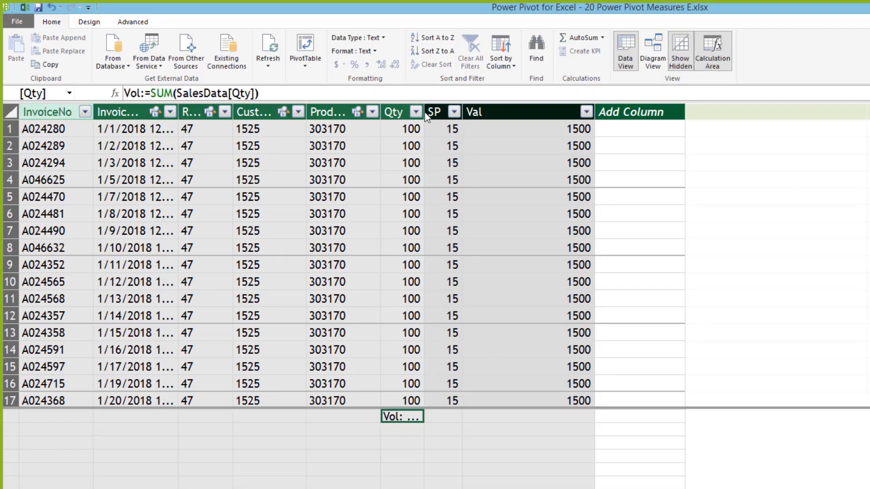
{"action": "left_click_drag", "start_coordinate": [424, 113], "coordinate": [498, 113]}
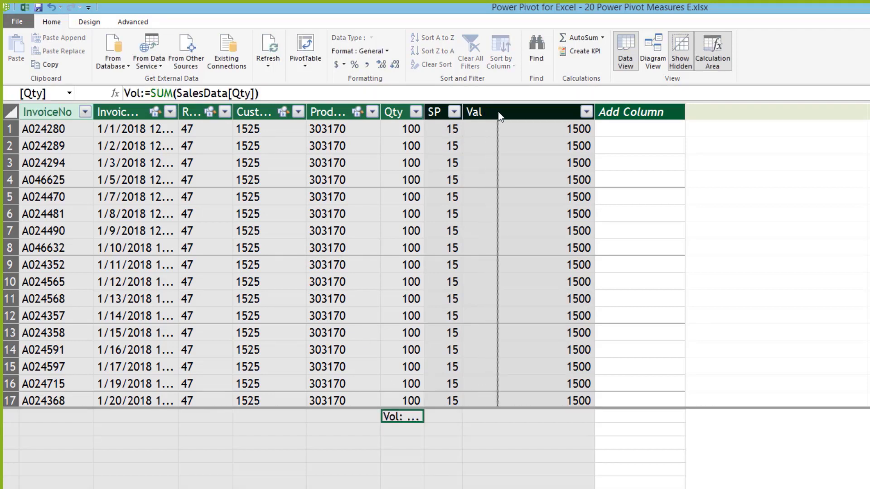
{"action": "left_click", "coordinate": [466, 248]}
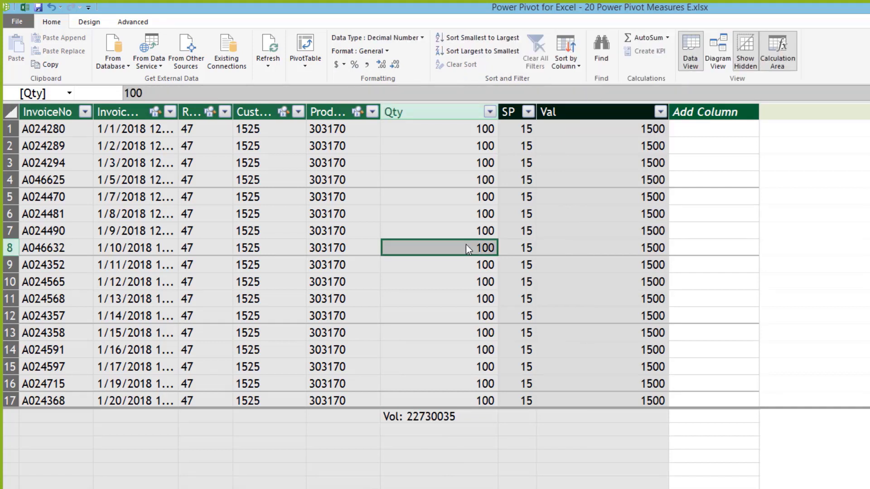
Step: Review the Vol and Val formulas, then delete the Vol measure from the model
{"action": "left_click", "coordinate": [425, 417]}
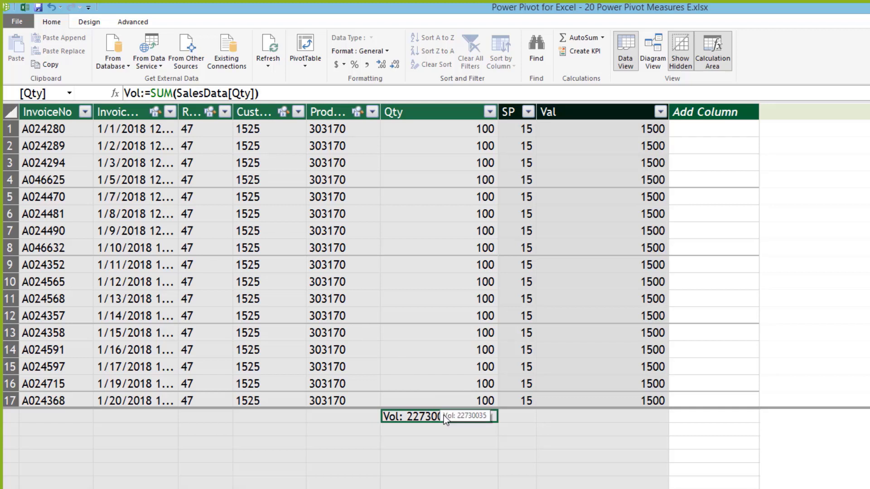
{"action": "left_click", "coordinate": [596, 109]}
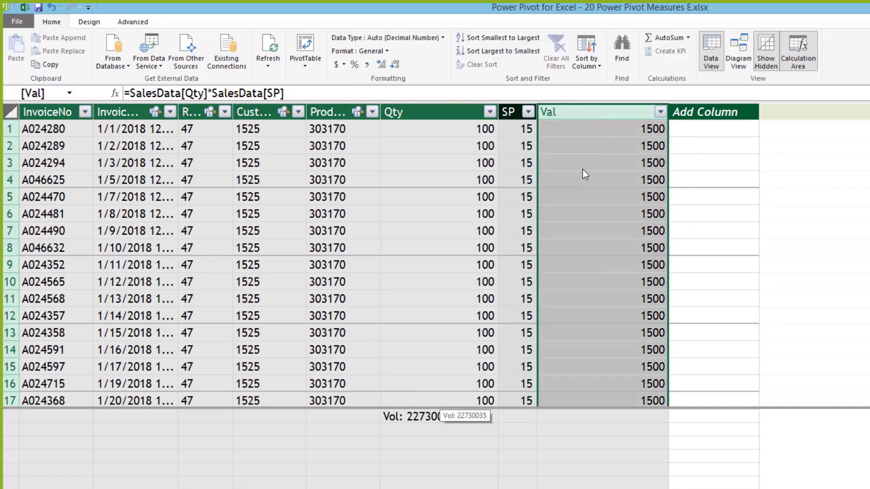
{"action": "left_click", "coordinate": [586, 167]}
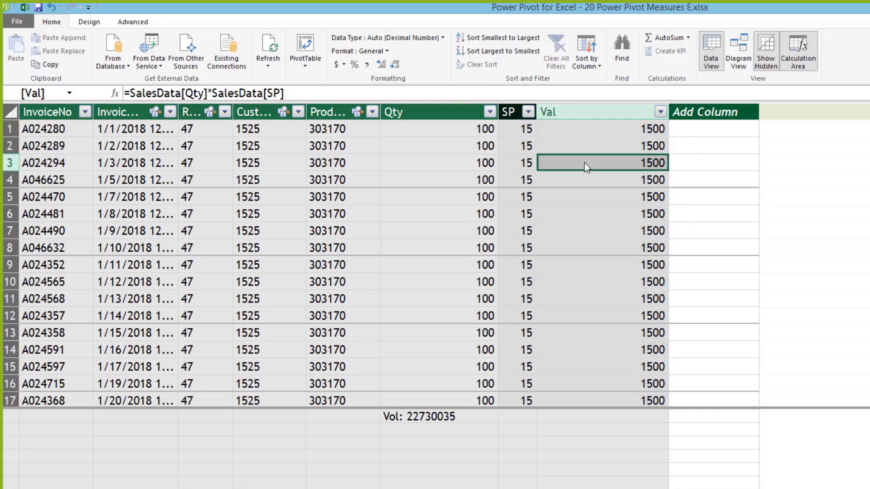
{"action": "left_click", "coordinate": [454, 416]}
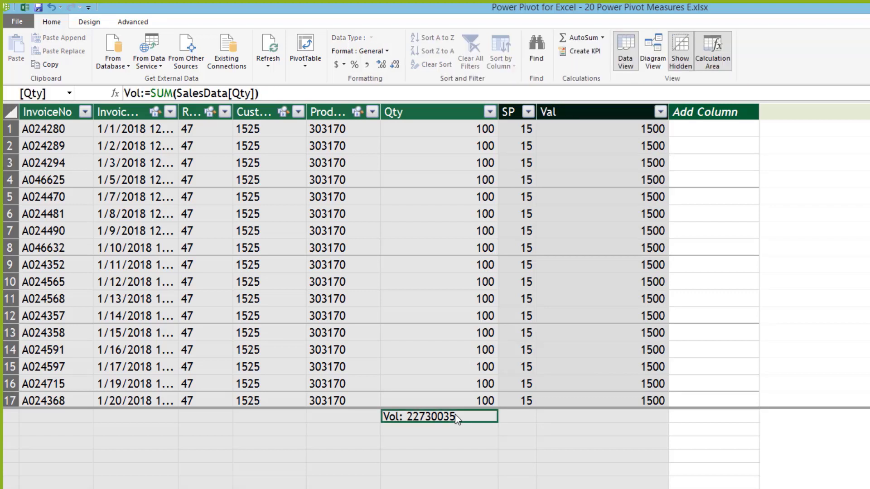
{"action": "key", "text": "Delete"}
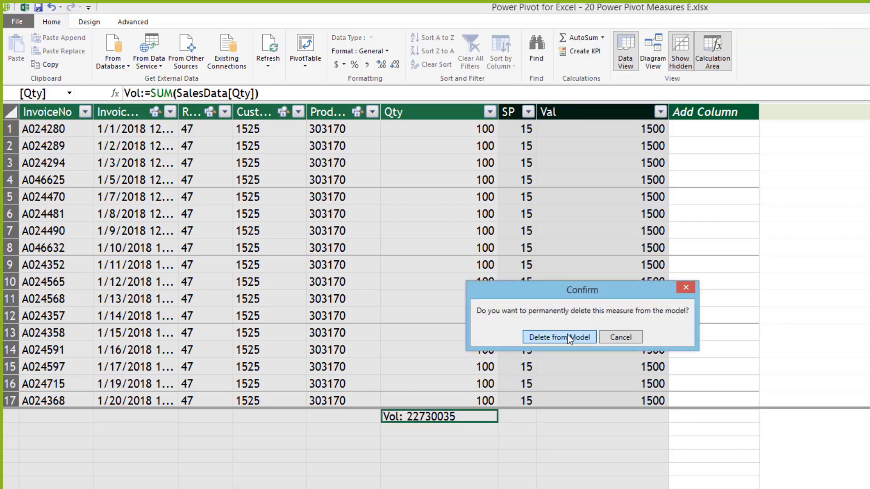
{"action": "left_click", "coordinate": [569, 338]}
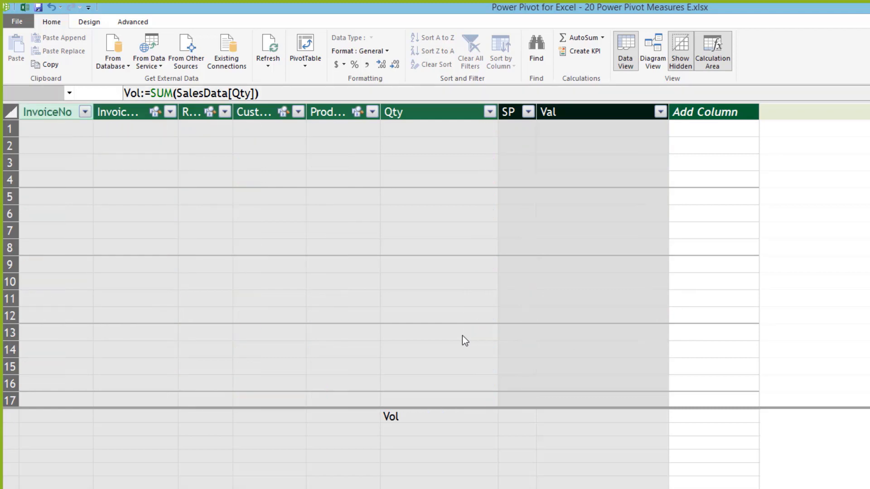
{"action": "left_click", "coordinate": [446, 355]}
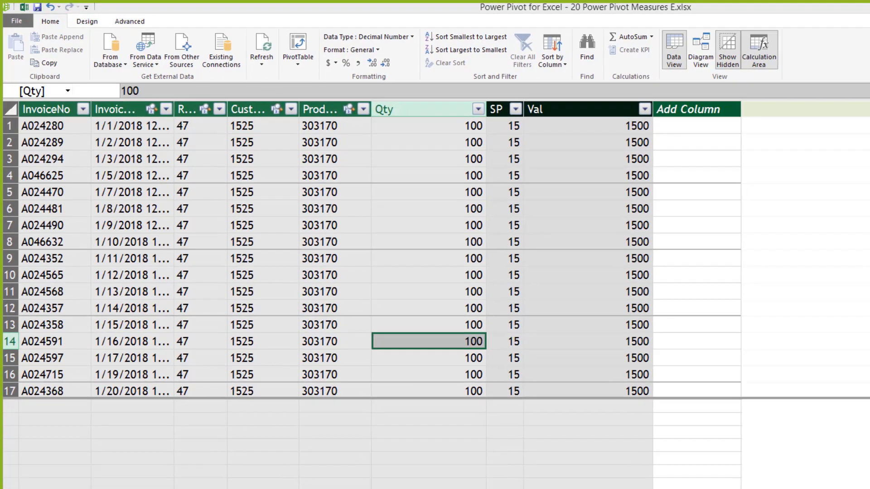
Step: Add Qty to the country pivot values, review its field settings, then remove Sum of Qty again
{"action": "key", "text": "alt+Tab"}
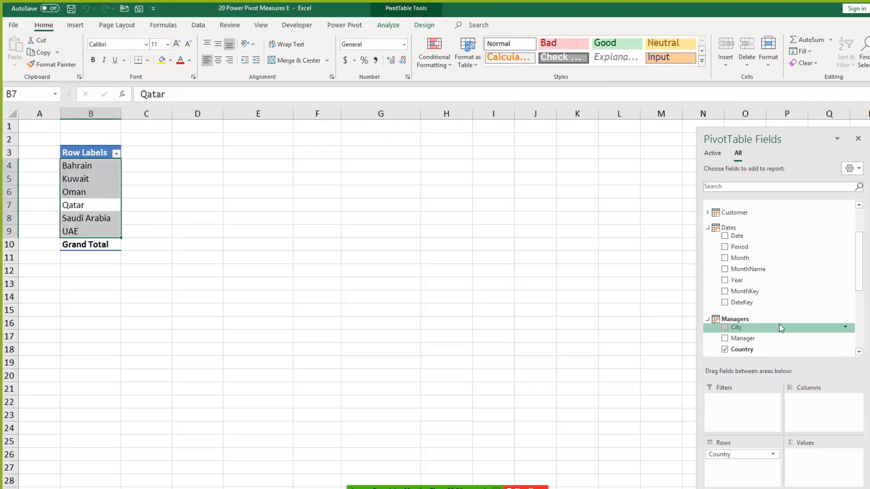
{"action": "left_click_drag", "start_coordinate": [859, 258], "coordinate": [861, 316]}
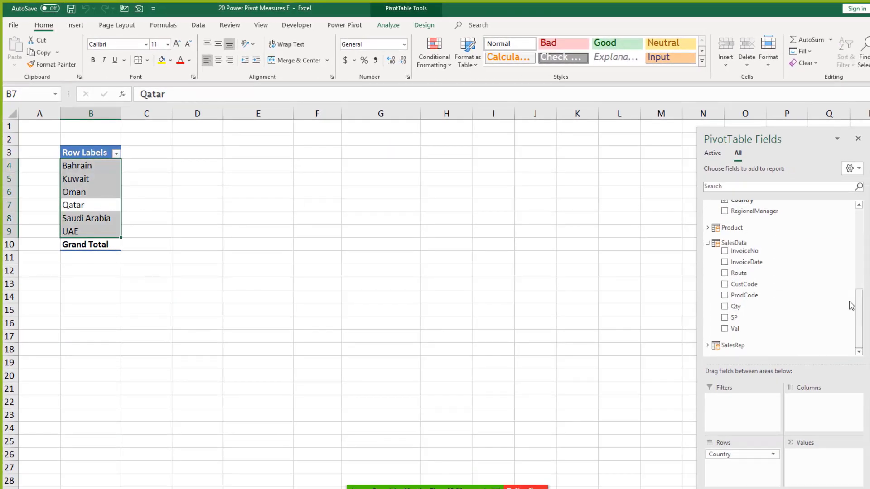
{"action": "left_click_drag", "start_coordinate": [734, 317], "coordinate": [829, 458]}
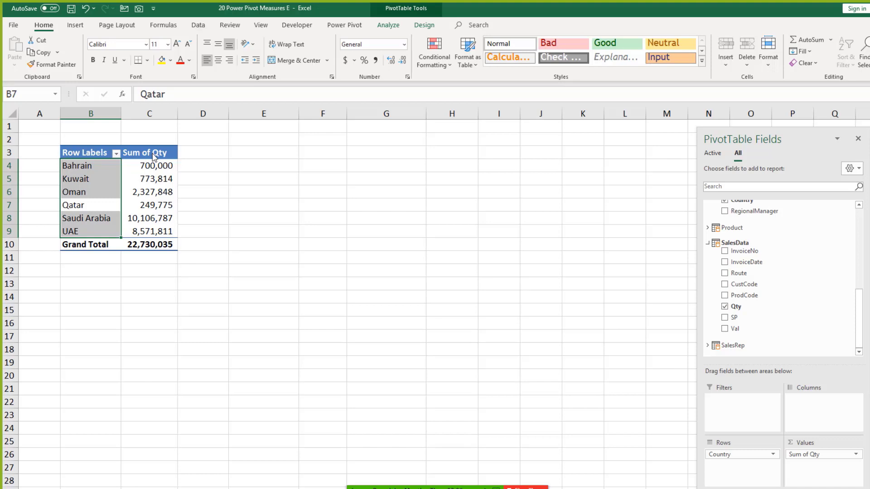
{"action": "left_click", "coordinate": [857, 454]}
{"action": "left_click", "coordinate": [830, 443]}
{"action": "mouse_move", "coordinate": [525, 246]}
{"action": "left_mouse_down"}
{"action": "mouse_move", "coordinate": [522, 270]}
{"action": "mouse_move", "coordinate": [520, 240]}
{"action": "mouse_move", "coordinate": [527, 272]}
{"action": "mouse_move", "coordinate": [532, 257]}
{"action": "left_mouse_up"}
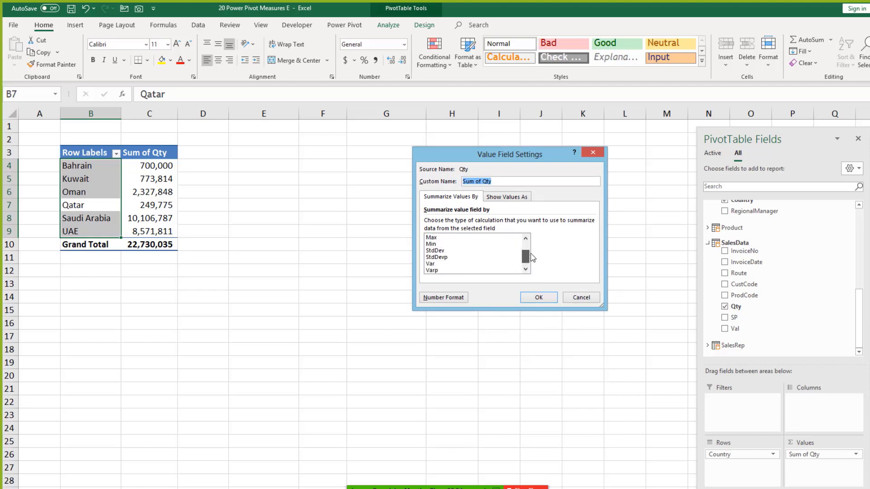
{"action": "left_click", "coordinate": [580, 297]}
{"action": "left_click_drag", "start_coordinate": [808, 459], "coordinate": [631, 362]}
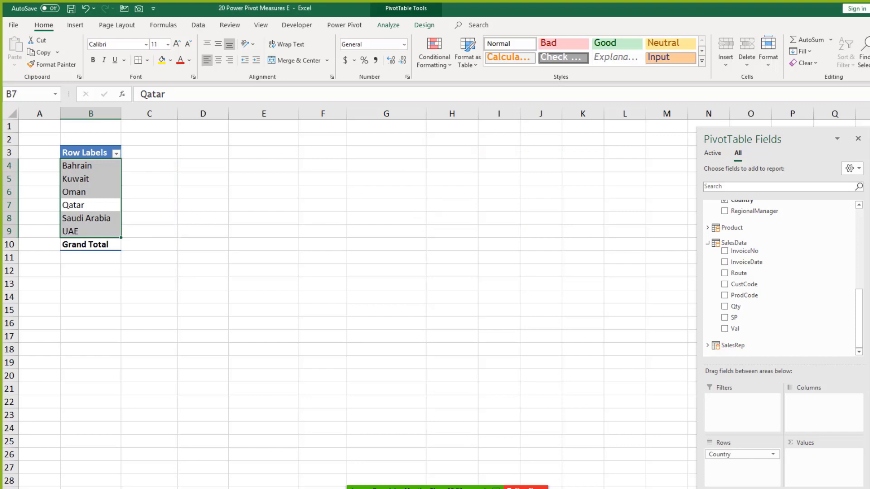
{"action": "left_click", "coordinate": [392, 449]}
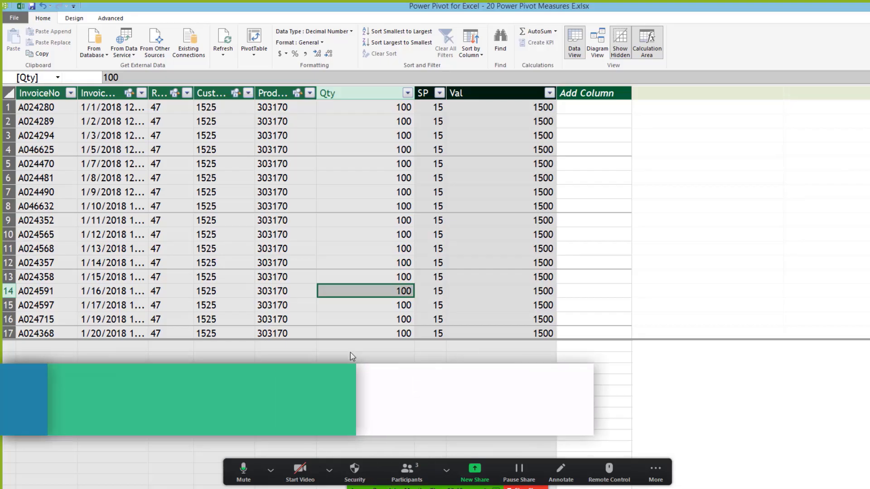
Step: Create the measure vol:=SUM([Qty]) under Qty, totalling 22730035, and return to Excel
{"action": "left_click", "coordinate": [354, 348]}
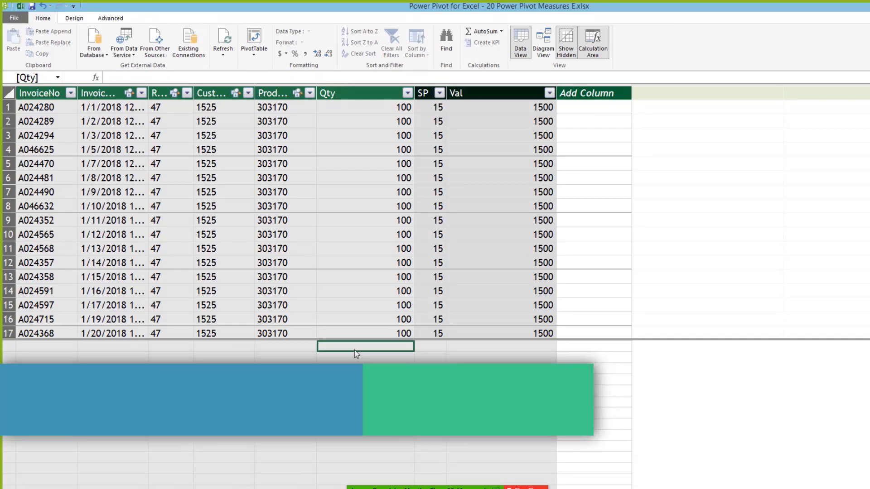
{"action": "left_click", "coordinate": [153, 78]}
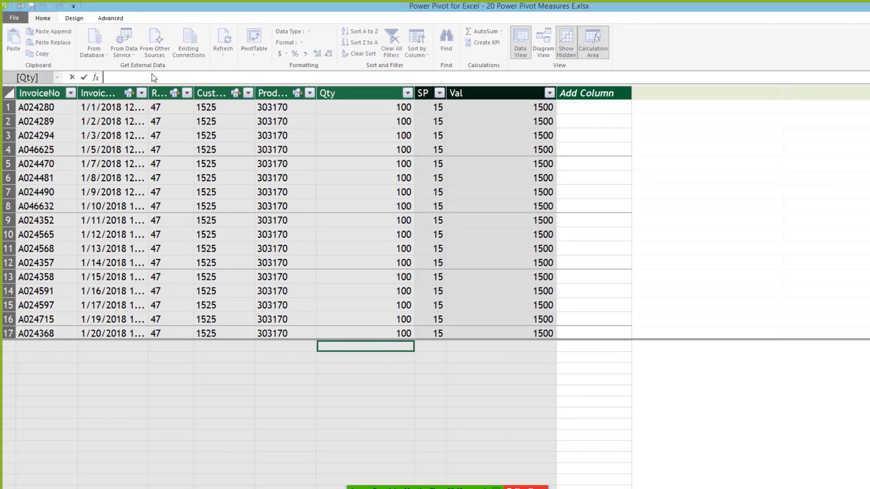
{"action": "type", "text": "vol="}
{"action": "type", "text": "s"}
{"action": "type", "text": "m"}
{"action": "key", "text": "BackSpace"}
{"action": "key", "text": "BackSpace"}
{"action": "key", "text": "BackSpace"}
{"action": "key", "text": "BackSpace"}
{"action": "type", "text": ":=sum"}
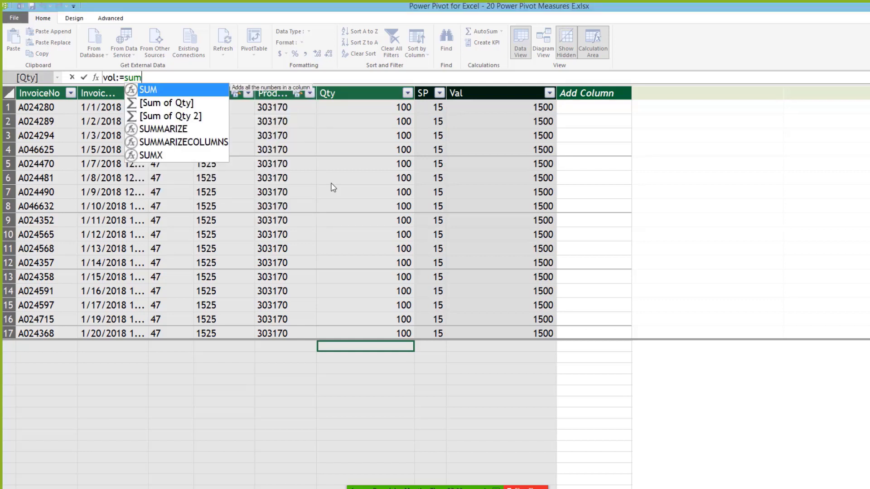
{"action": "key", "text": "Tab"}
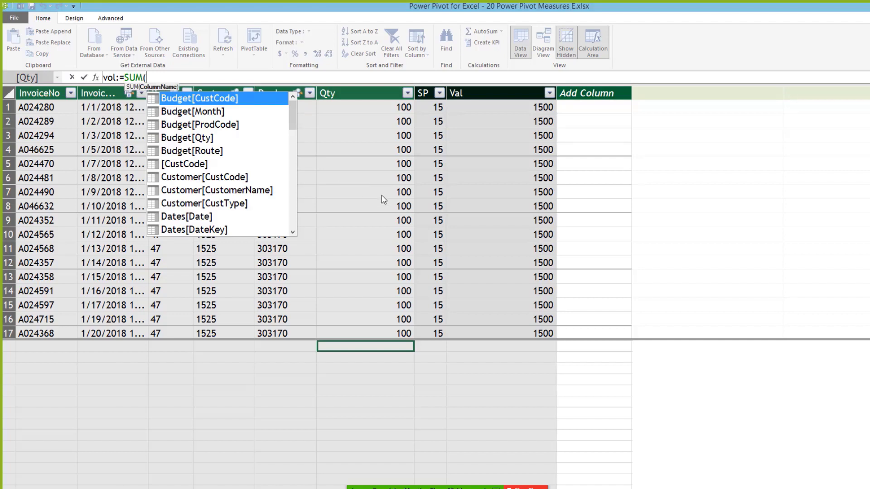
{"action": "type", "text": "qty"}
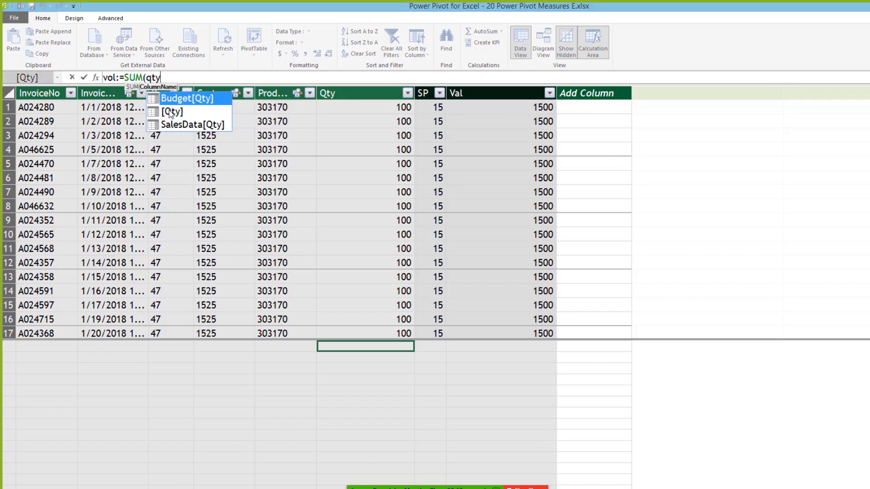
{"action": "double_click", "coordinate": [172, 111]}
{"action": "type", "text": ")"}
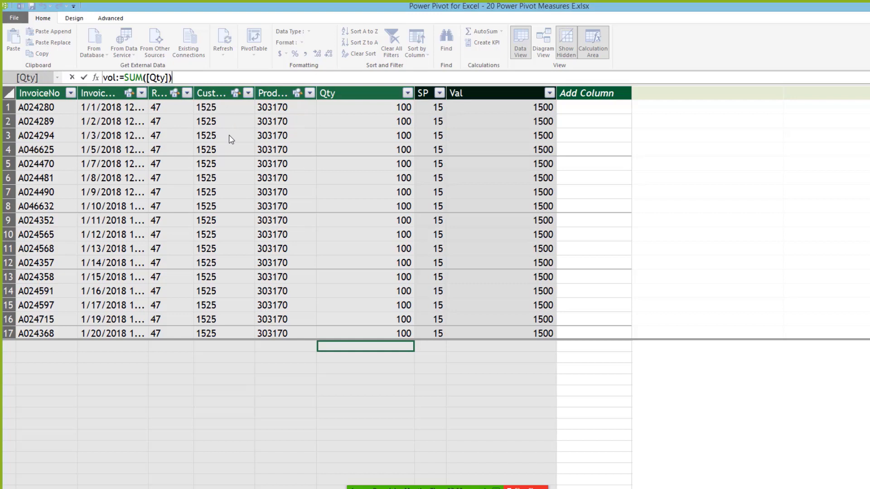
{"action": "key", "text": "Return"}
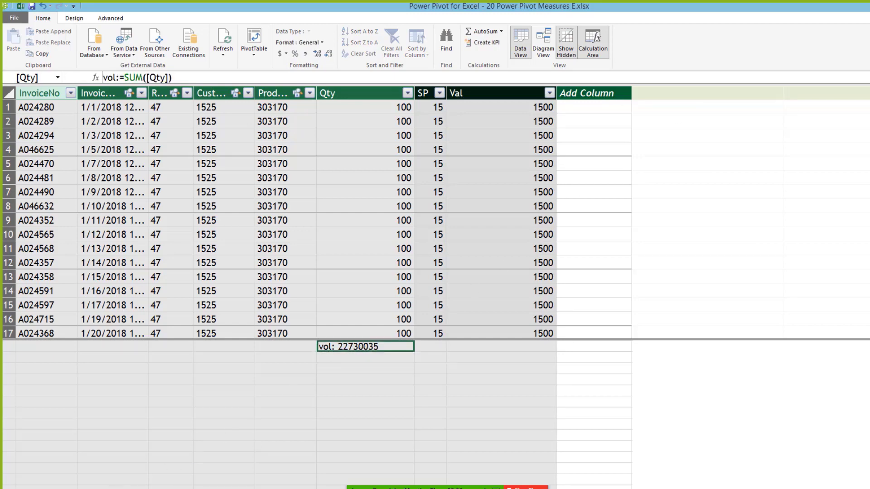
{"action": "key", "text": "alt+Tab"}
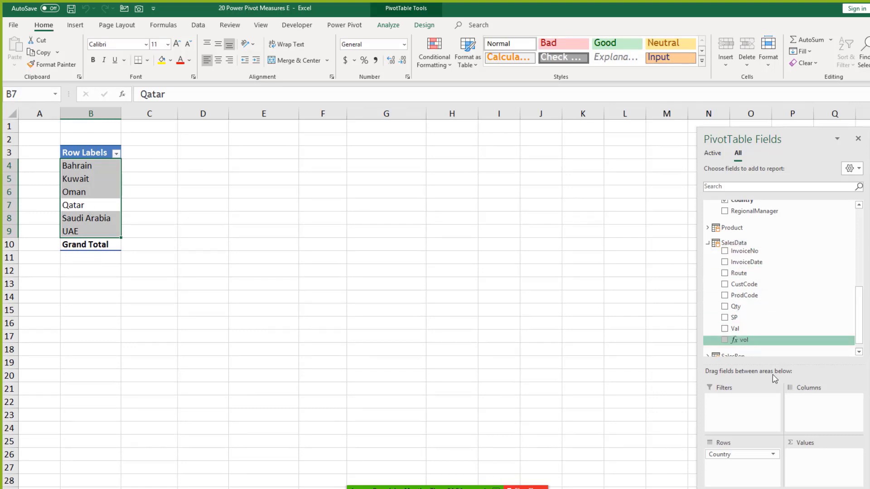
Step: Add vol to the pivot values, showing each country's quantity and a 22,730,035 Grand Total
{"action": "left_click_drag", "start_coordinate": [774, 378], "coordinate": [820, 466]}
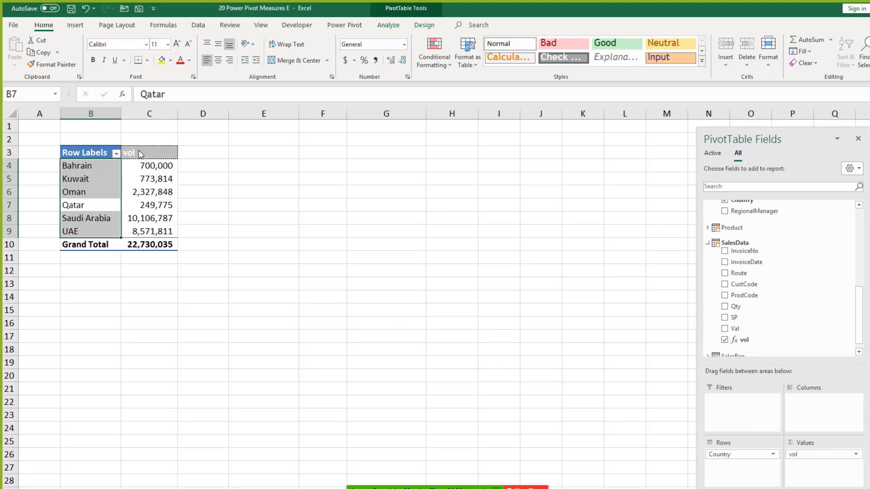
{"action": "left_click", "coordinate": [140, 154]}
{"action": "left_click_drag", "start_coordinate": [149, 166], "coordinate": [156, 233]}
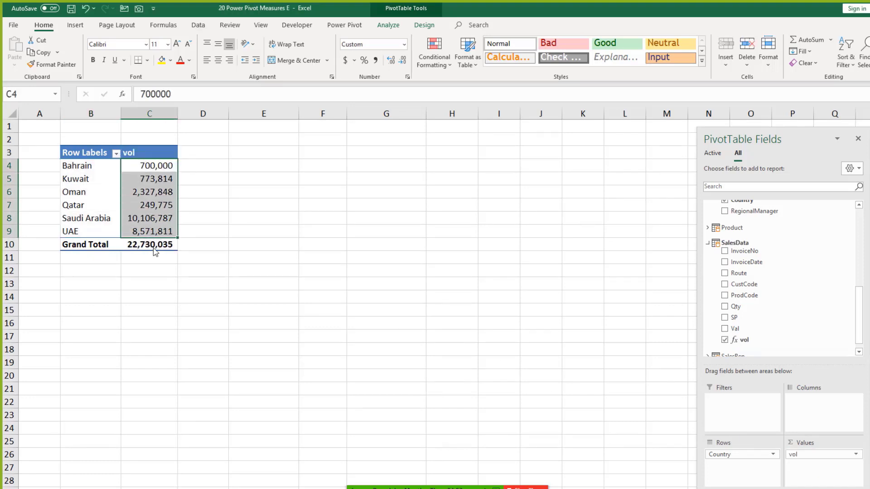
{"action": "mouse_move", "coordinate": [362, 487]}
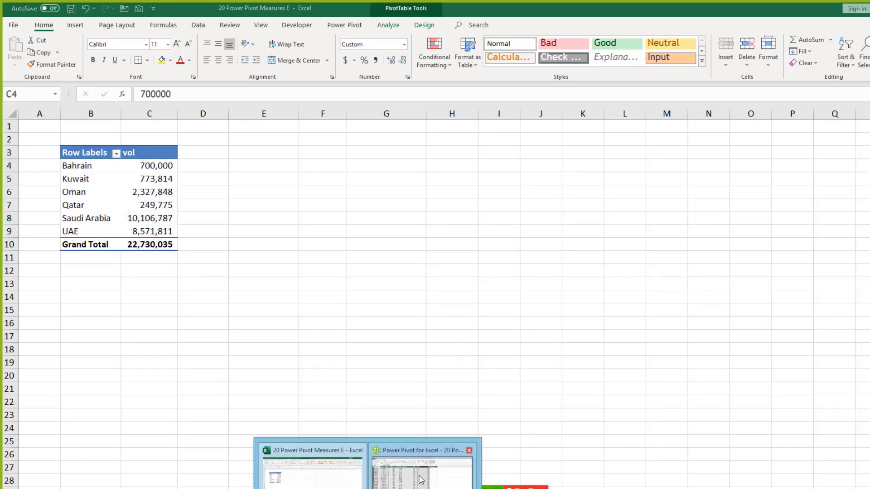
{"action": "left_click", "coordinate": [421, 471]}
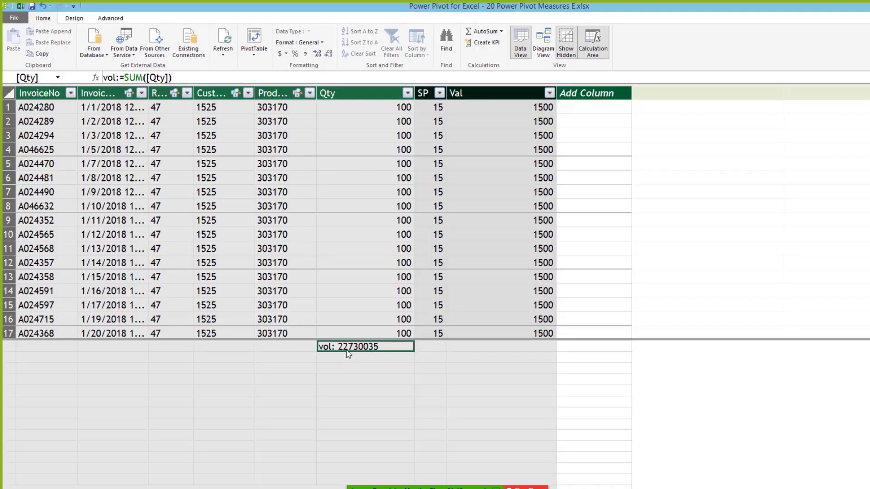
Step: Format the vol measure with thousands separators and no decimals so it reads 22,730,035
{"action": "left_click", "coordinate": [306, 54]}
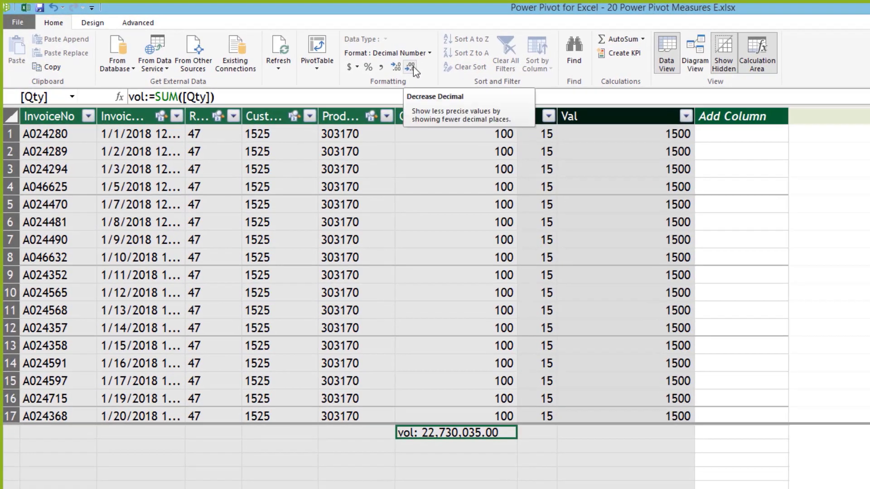
{"action": "left_click", "coordinate": [413, 66]}
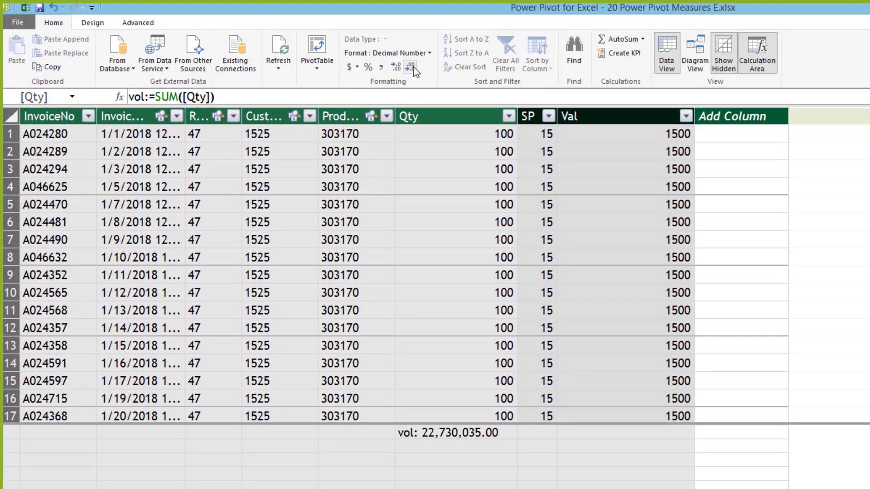
{"action": "left_click", "coordinate": [413, 66]}
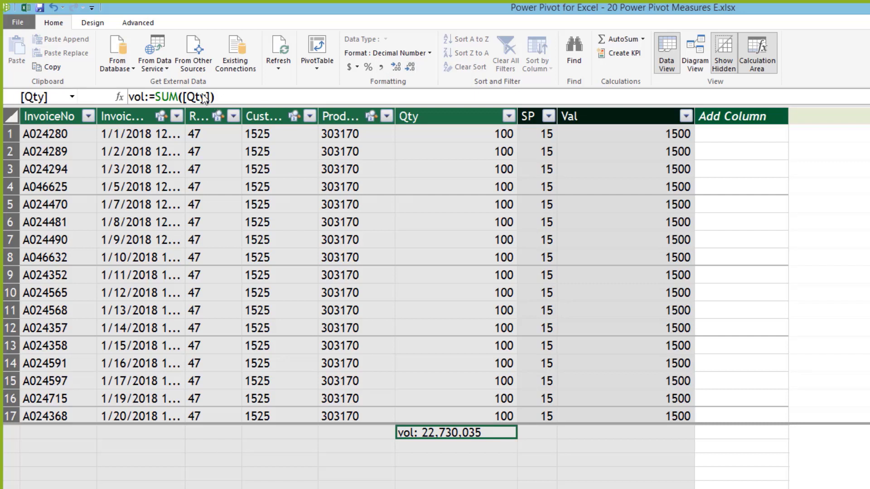
Step: Compare SalesData's Qty values with the country pivot's vol figures, such as UAE 8,571,811
{"action": "left_click_drag", "start_coordinate": [469, 132], "coordinate": [464, 412]}
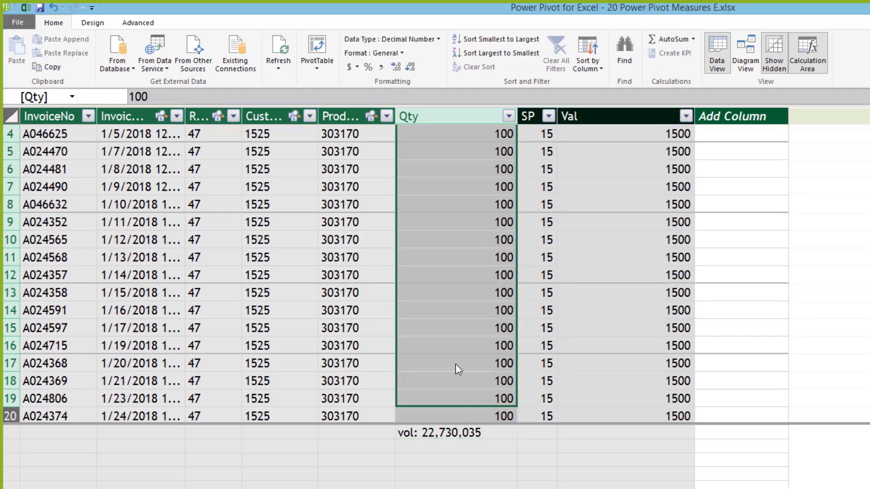
{"action": "left_click", "coordinate": [455, 364]}
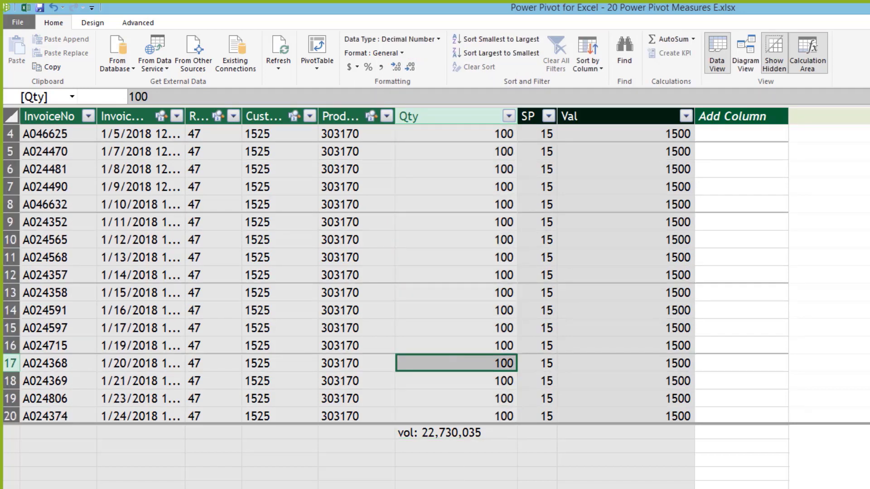
{"action": "key", "text": "alt+Tab"}
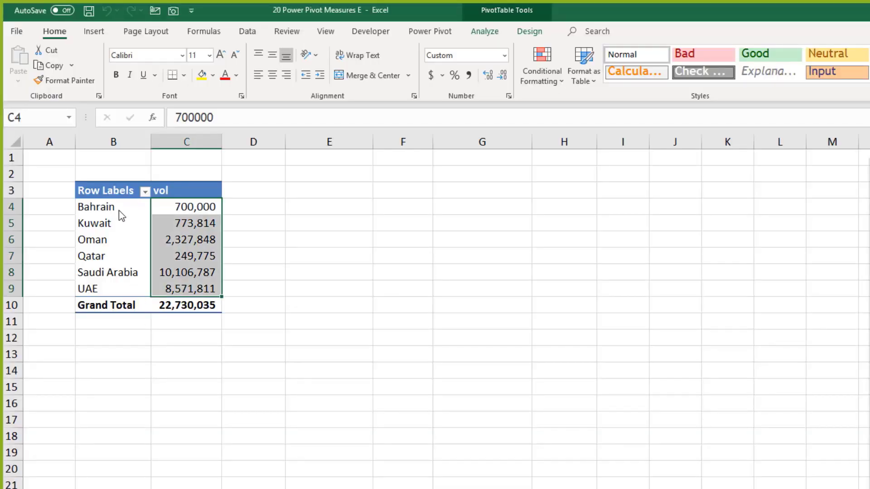
{"action": "left_click", "coordinate": [119, 210]}
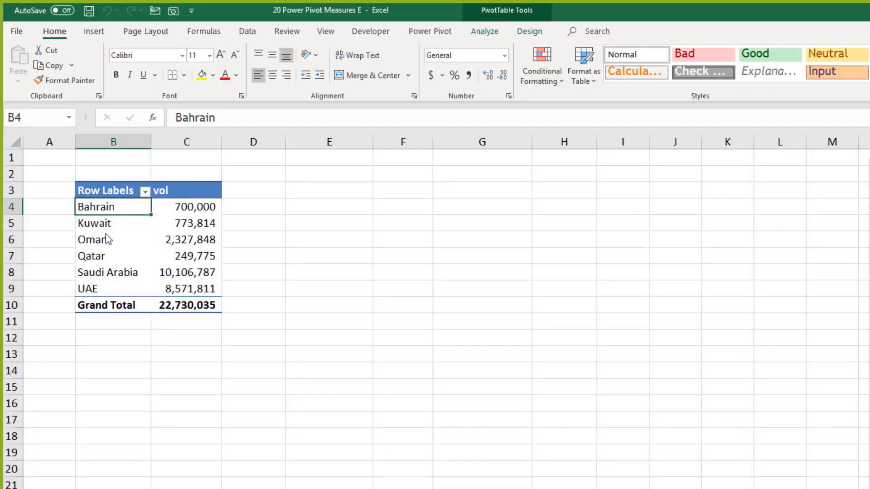
{"action": "left_click_drag", "start_coordinate": [105, 224], "coordinate": [110, 263]}
{"action": "left_click", "coordinate": [212, 290]}
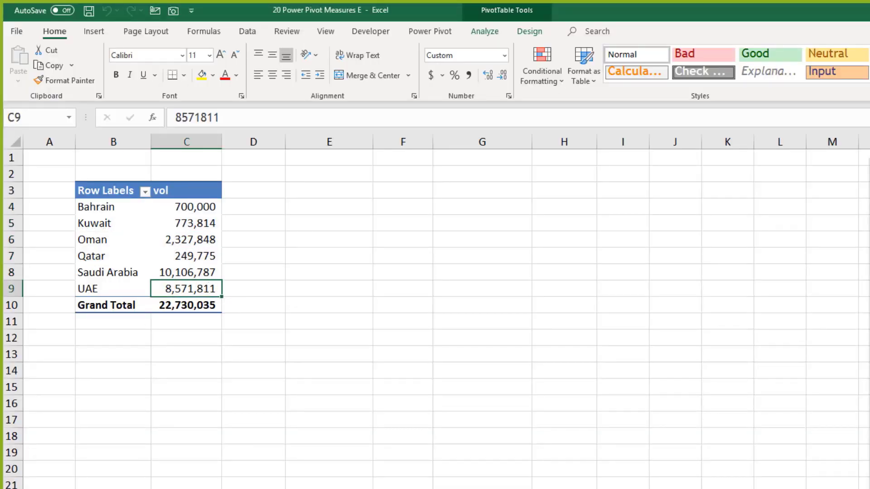
{"action": "key", "text": "alt+Tab"}
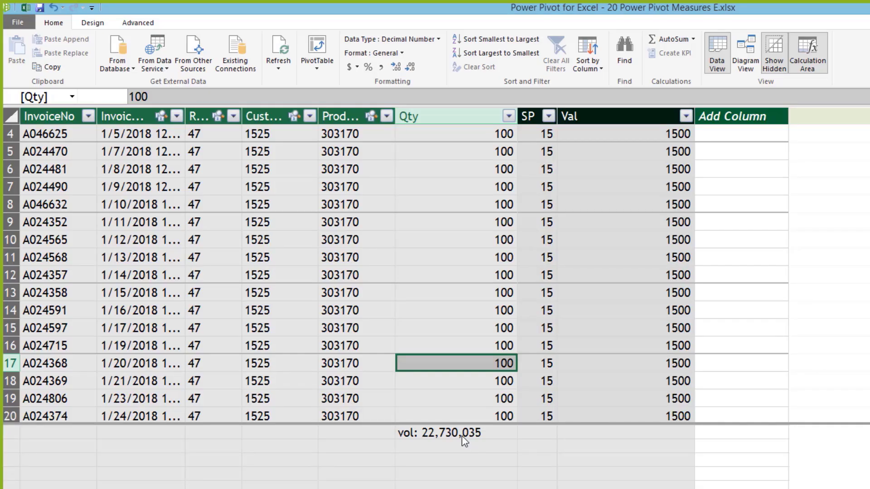
{"action": "left_click", "coordinate": [462, 436]}
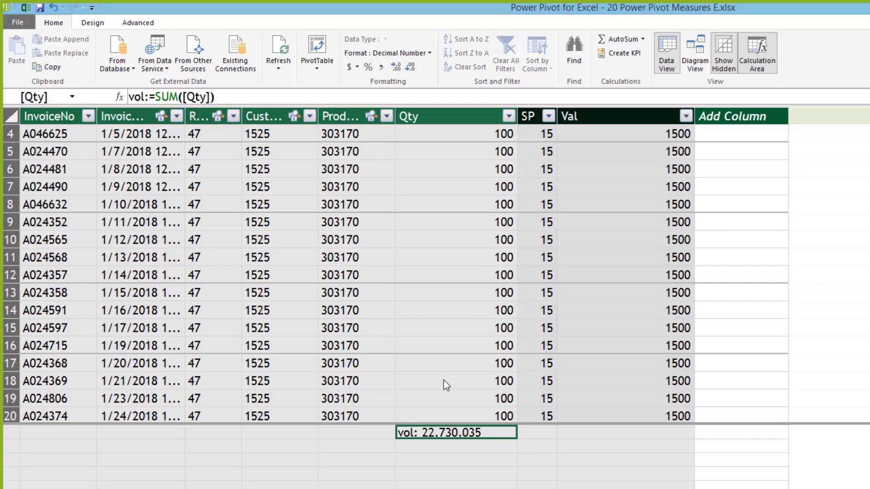
Step: Enter the measure SalesVal:=SUM(SalesData[Val]) in the calculation area under Val
{"action": "left_click", "coordinate": [629, 432]}
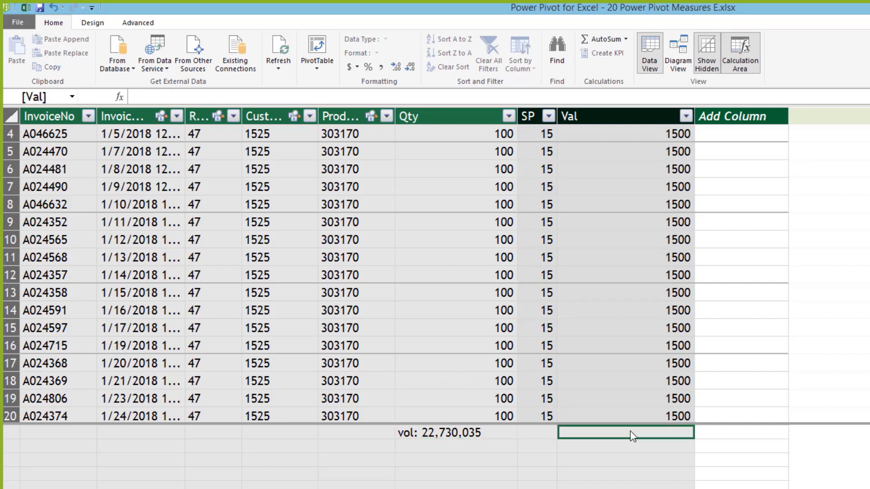
{"action": "type", "text": "Sales"}
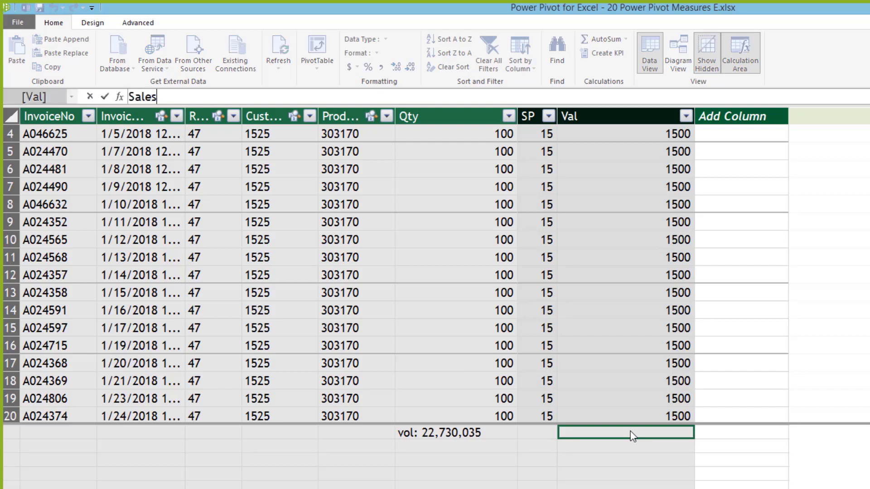
{"action": "type", "text": "Val:=sum("}
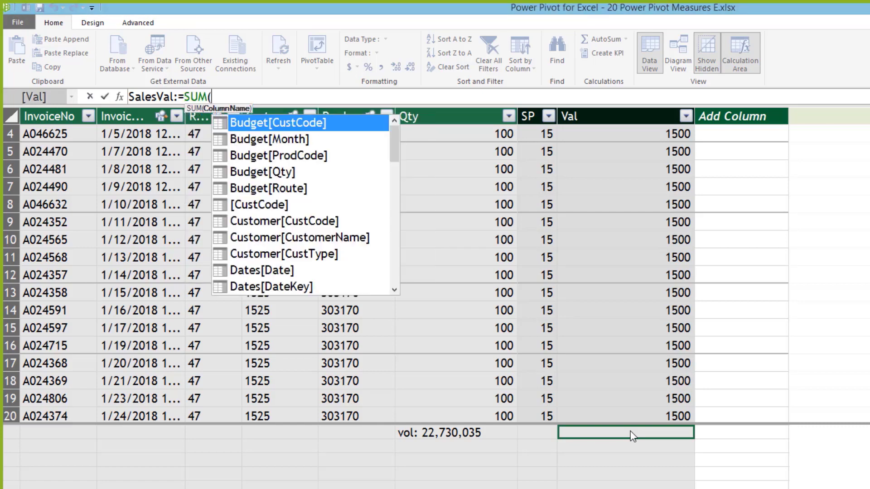
{"action": "left_click", "coordinate": [627, 245]}
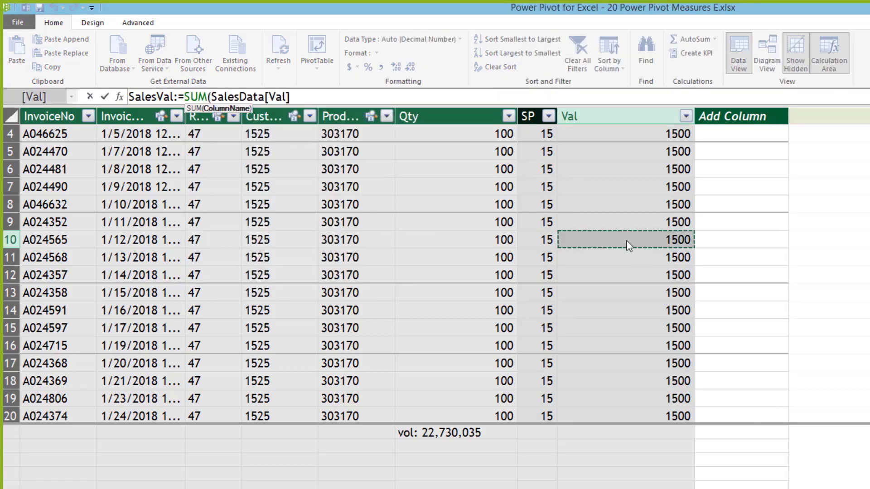
{"action": "type", "text": ")"}
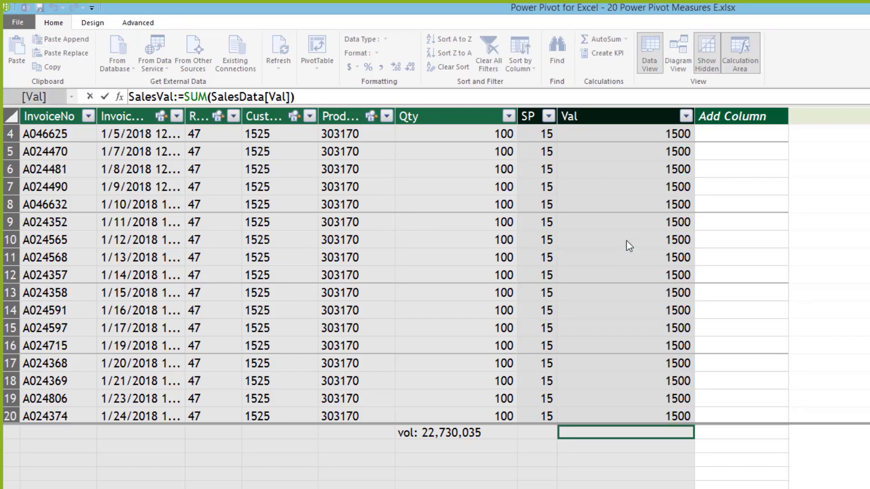
{"action": "key", "text": "Return"}
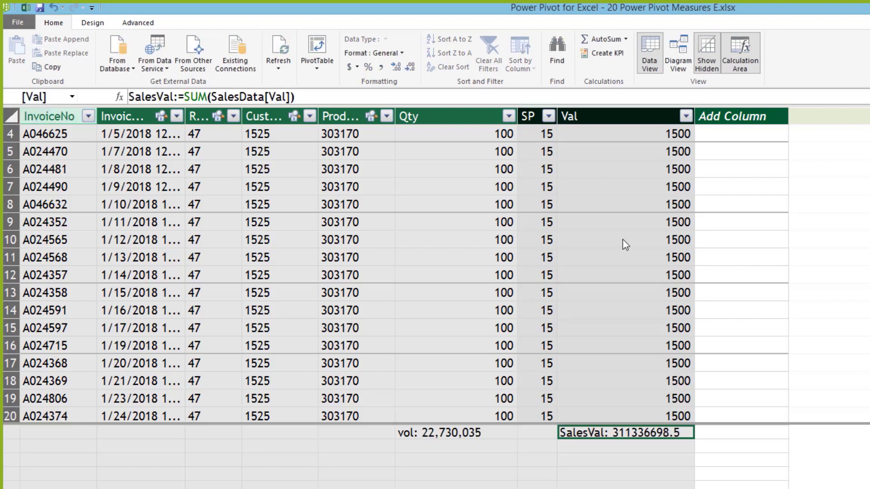
Step: Show SalesVal with thousands separators and no decimals, dismissing both error messages
{"action": "left_click", "coordinate": [381, 67]}
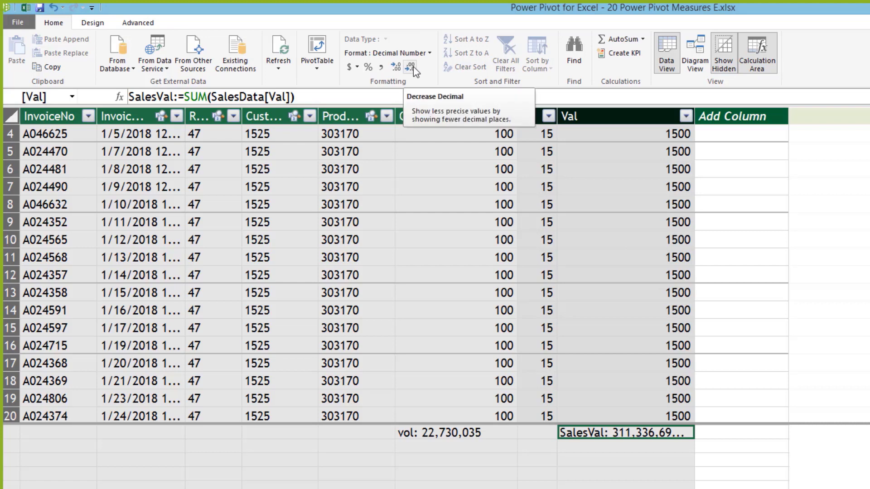
{"action": "left_click", "coordinate": [413, 67]}
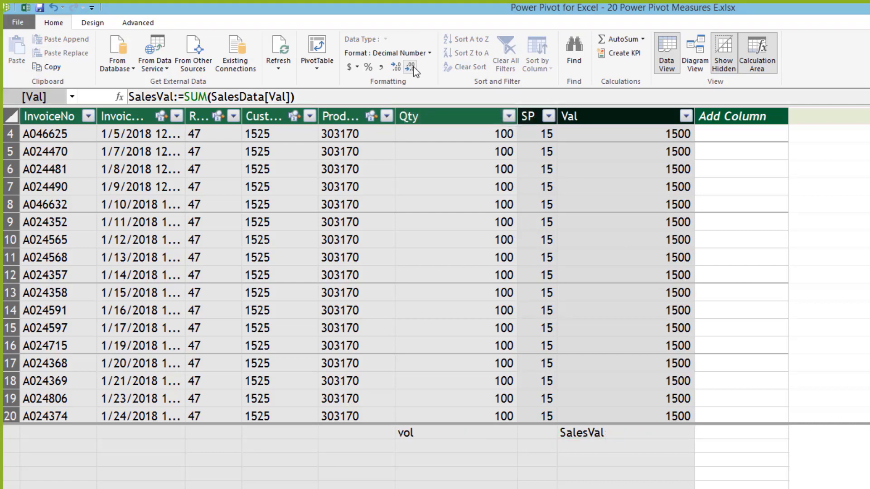
{"action": "left_click", "coordinate": [413, 66]}
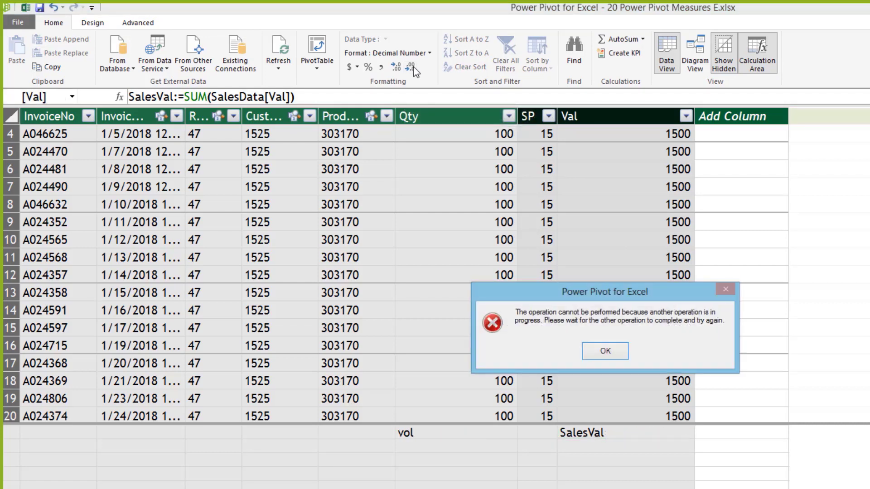
{"action": "left_click", "coordinate": [613, 351]}
{"action": "left_click", "coordinate": [716, 351]}
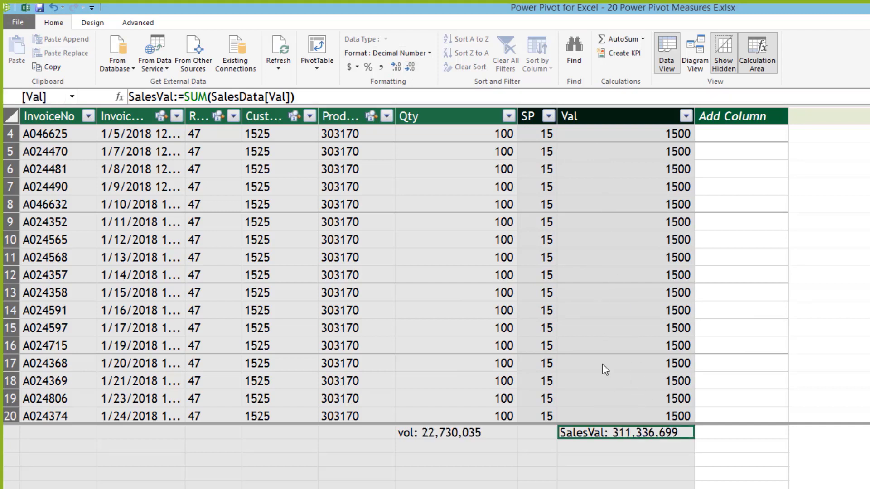
{"action": "left_click", "coordinate": [410, 257]}
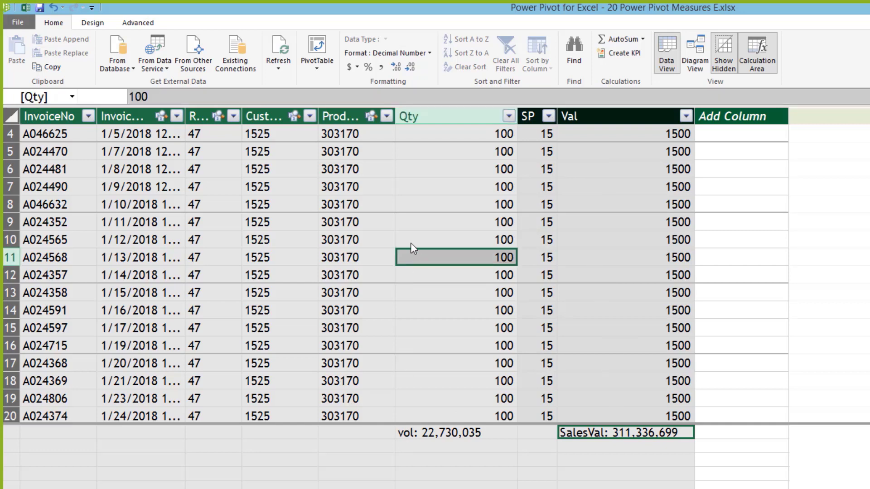
{"action": "left_click", "coordinate": [422, 433]}
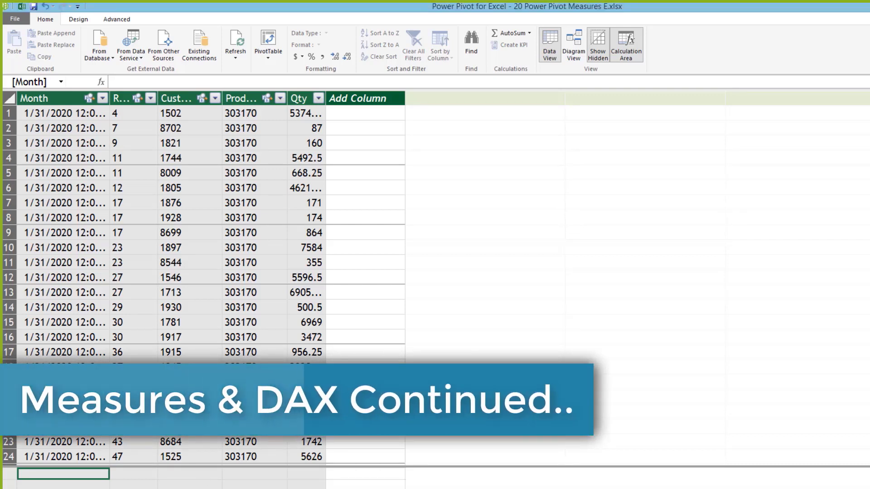
Step: Widen SalesData's Qty column and check the SP and Val formulas in row 1
{"action": "type", "text": "SalesVal:=SUM(SalesData[Val])"}
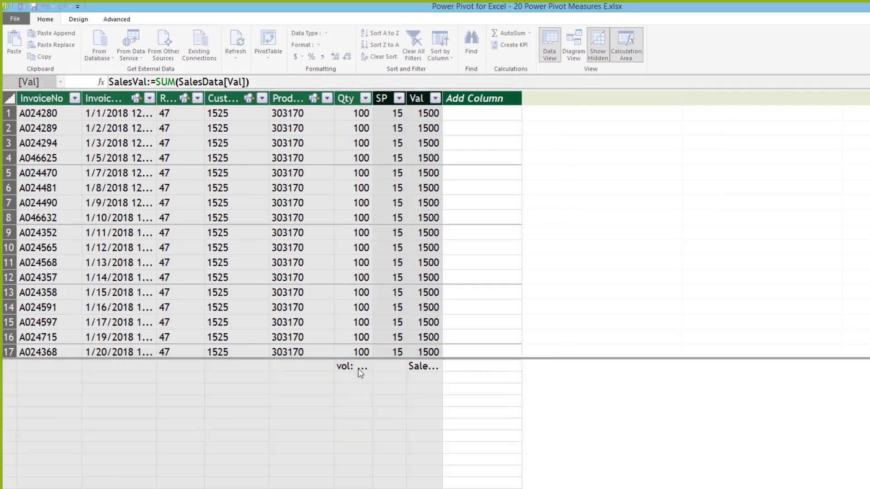
{"action": "left_click", "coordinate": [358, 368]}
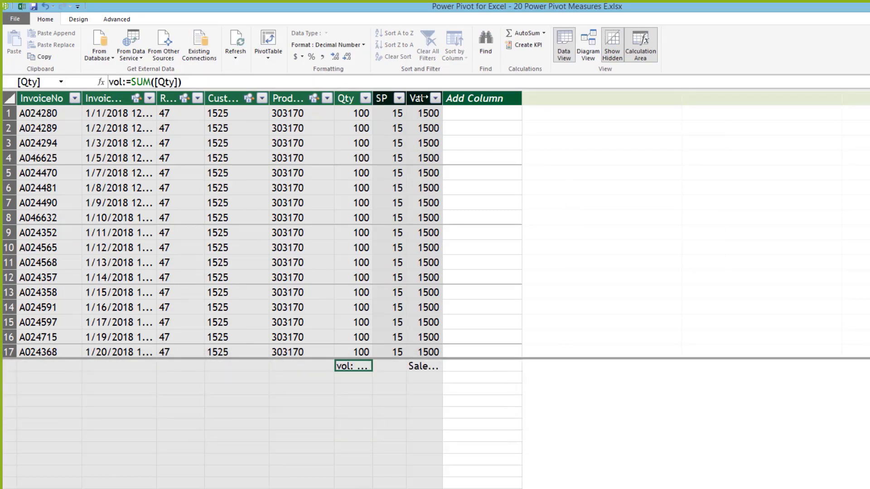
{"action": "left_click_drag", "start_coordinate": [476, 99], "coordinate": [494, 108]}
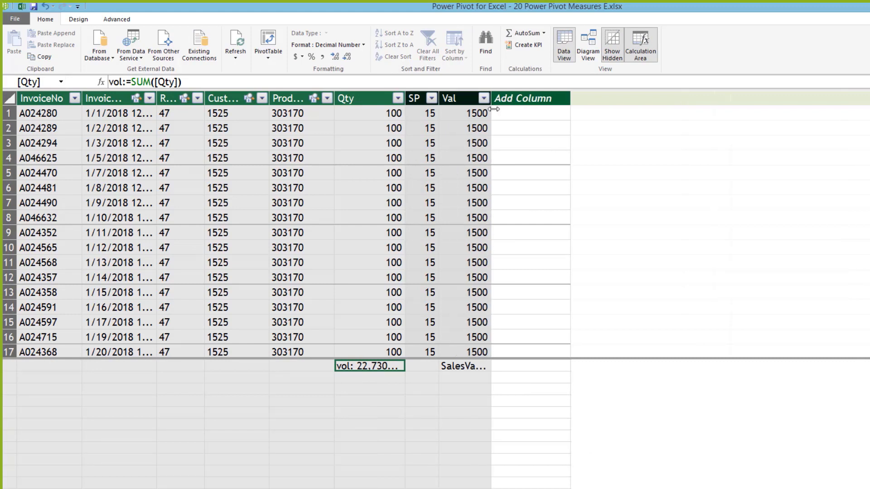
{"action": "left_click", "coordinate": [422, 115]}
{"action": "left_click", "coordinate": [460, 115]}
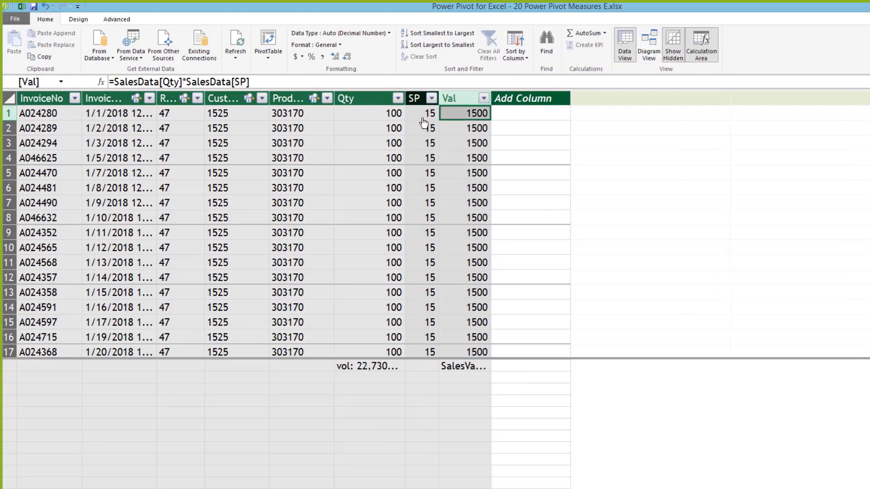
{"action": "left_click", "coordinate": [428, 114]}
{"action": "left_click", "coordinate": [462, 114]}
Step: Enlarge the Month table's calculation area and widen its Qty column
{"action": "left_click", "coordinate": [259, 481]}
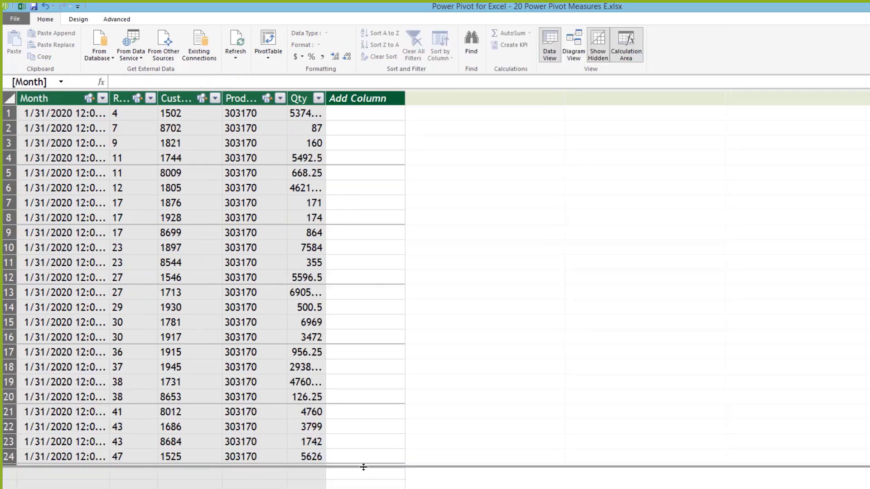
{"action": "left_click_drag", "start_coordinate": [365, 466], "coordinate": [377, 345]}
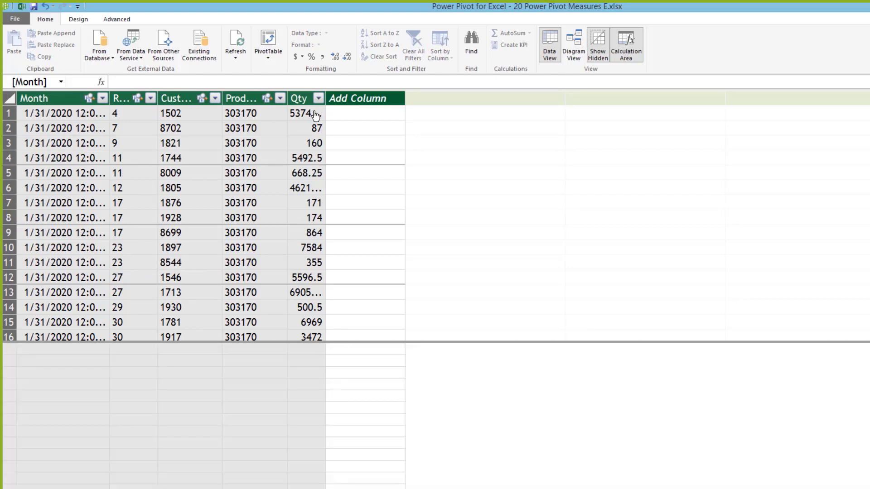
{"action": "left_click_drag", "start_coordinate": [357, 96], "coordinate": [365, 98]}
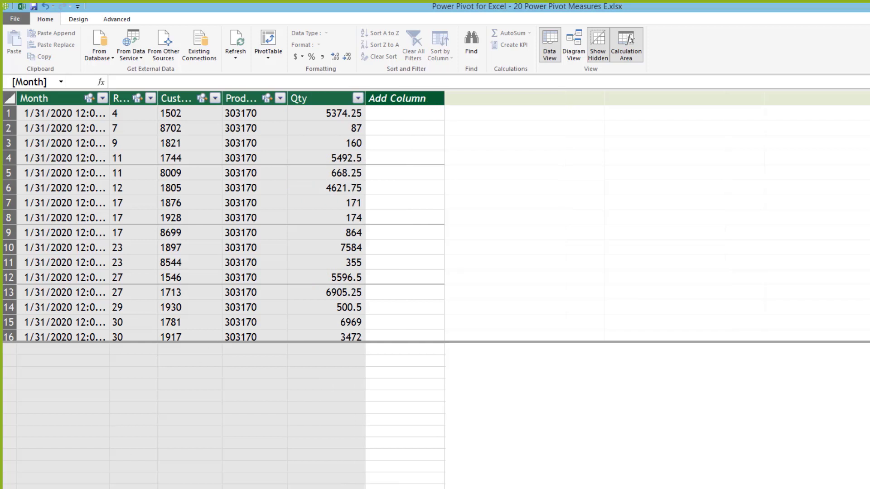
Step: Review SalesData's SP RELATED formula and Val multiplication formula across the rows
{"action": "key", "text": "ctrl+Page_Down"}
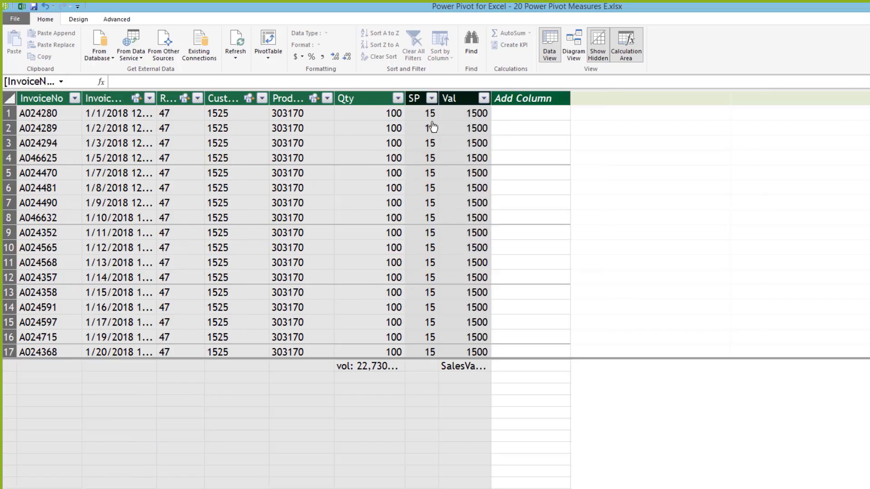
{"action": "left_click", "coordinate": [431, 114]}
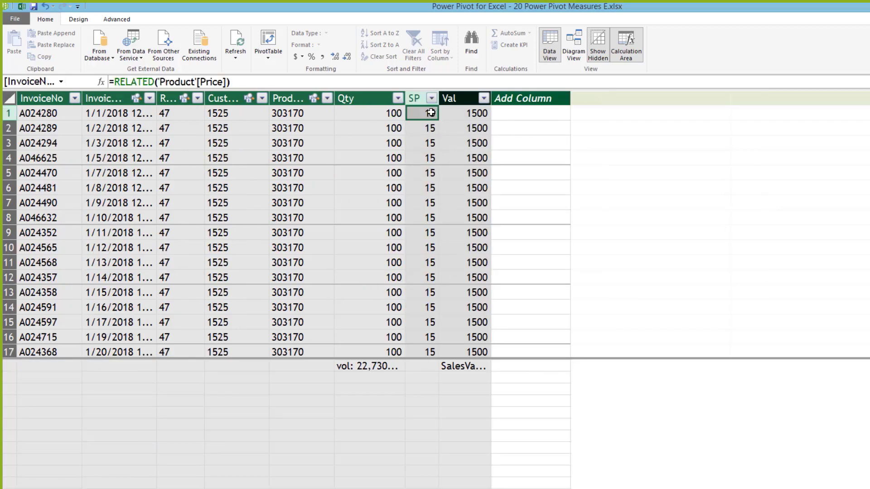
{"action": "left_click", "coordinate": [458, 115]}
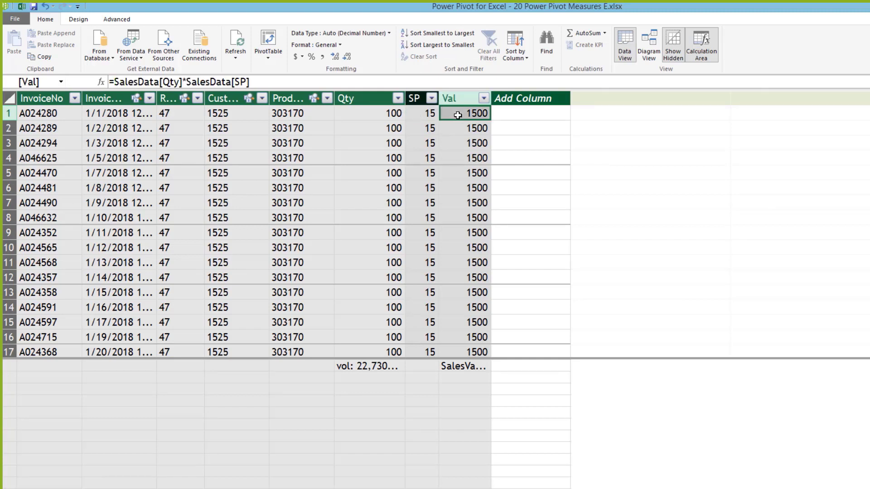
{"action": "left_click", "coordinate": [423, 114]}
{"action": "left_click_drag", "start_coordinate": [424, 114], "coordinate": [444, 315]}
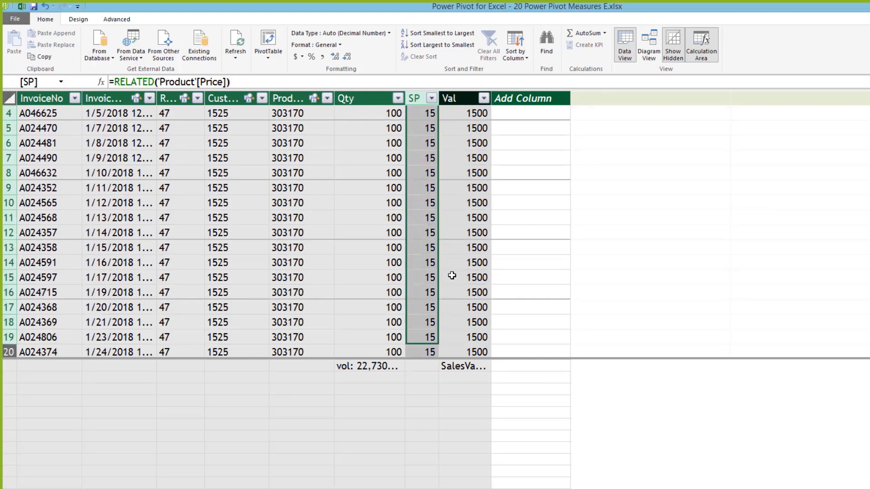
{"action": "left_click", "coordinate": [466, 280]}
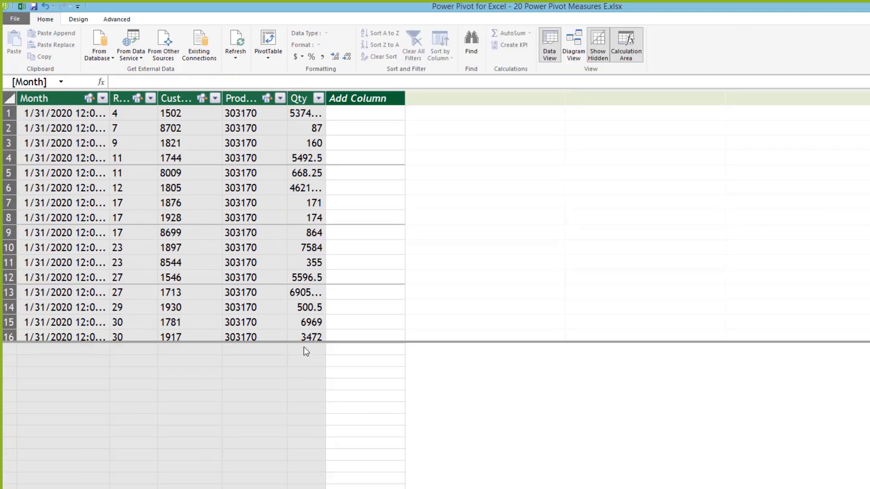
Step: Pick calculation cells in the Month table, then recheck the SP and SalesVal formulas
{"action": "left_click", "coordinate": [304, 348]}
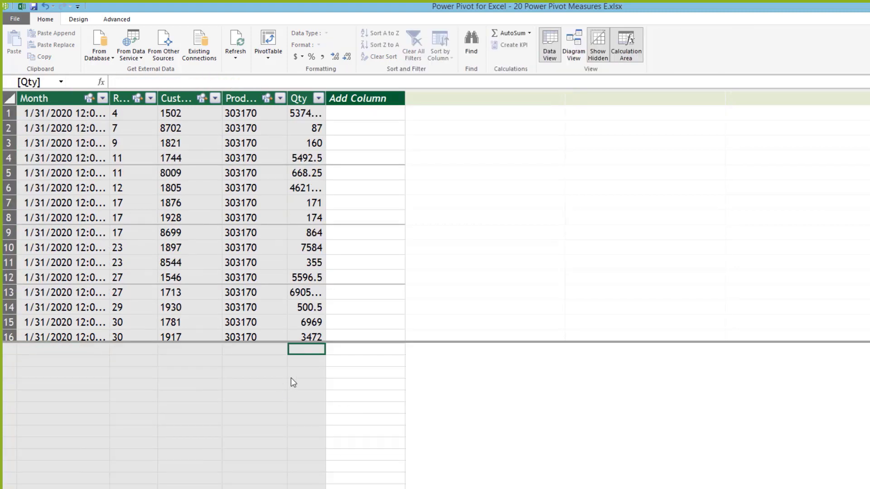
{"action": "left_click", "coordinate": [194, 355]}
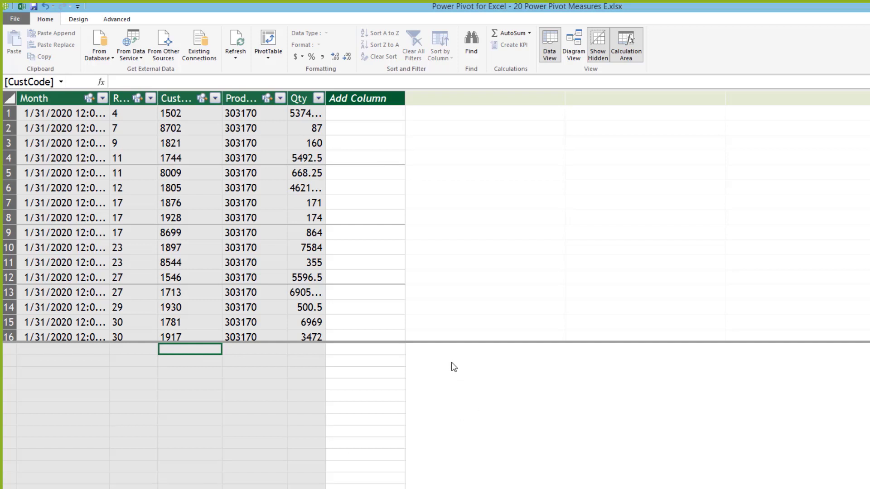
{"action": "key", "text": "ctrl+Page_Up"}
{"action": "left_click", "coordinate": [426, 111]}
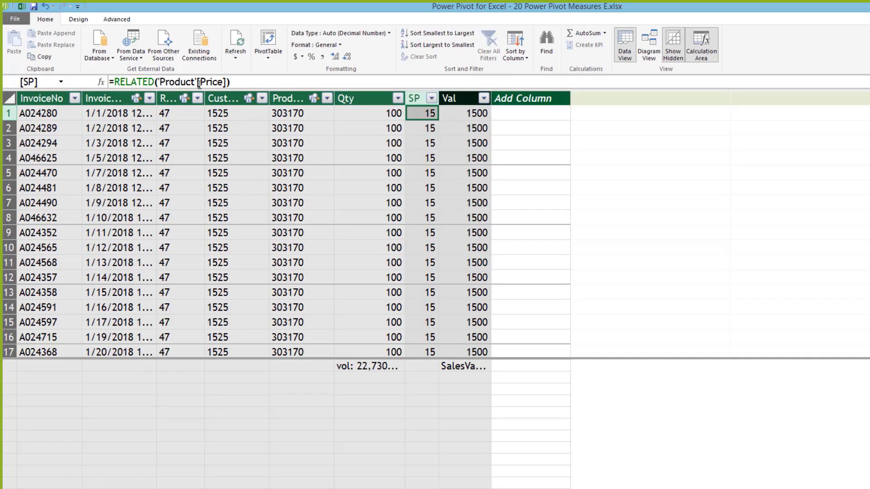
{"action": "left_click", "coordinate": [384, 112]}
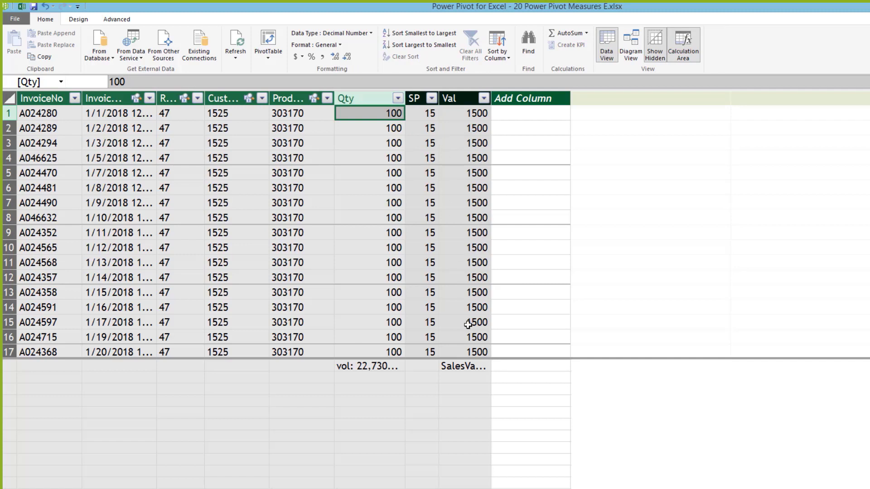
{"action": "left_click", "coordinate": [471, 367]}
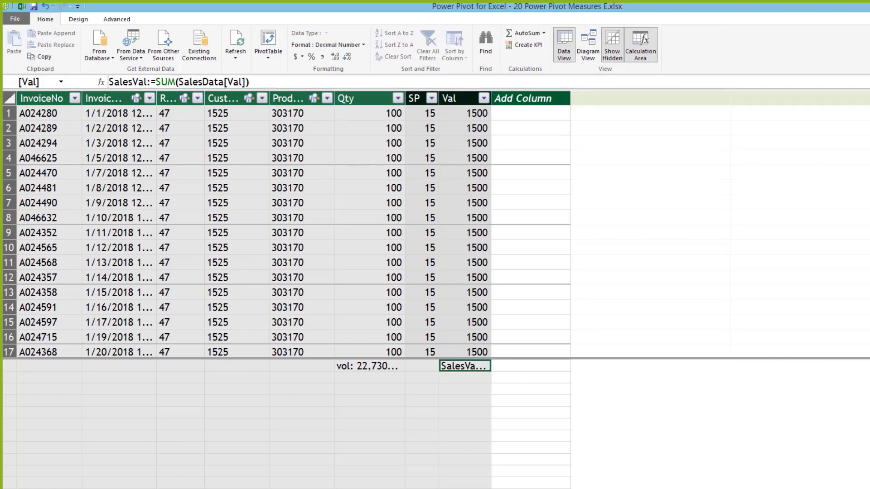
{"action": "key", "text": "ctrl+Page_Down"}
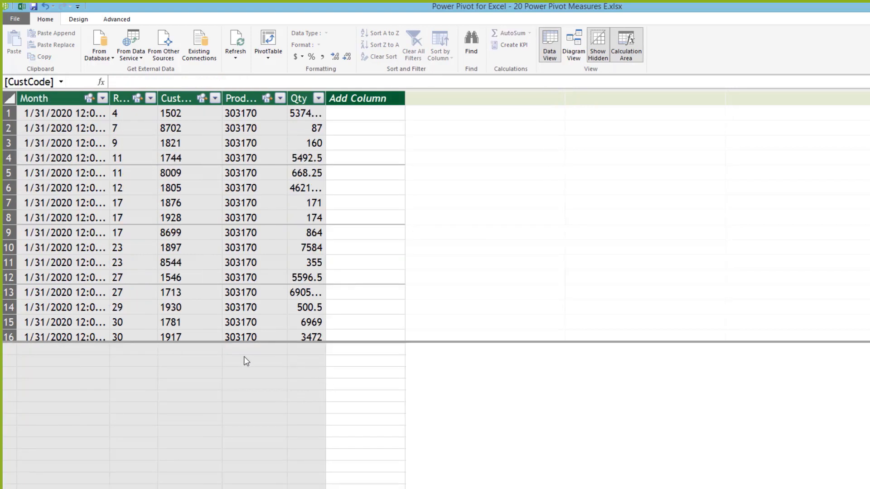
Step: Start a BudgetVal measure in the calculation cell under ProdCode
{"action": "left_click", "coordinate": [253, 351]}
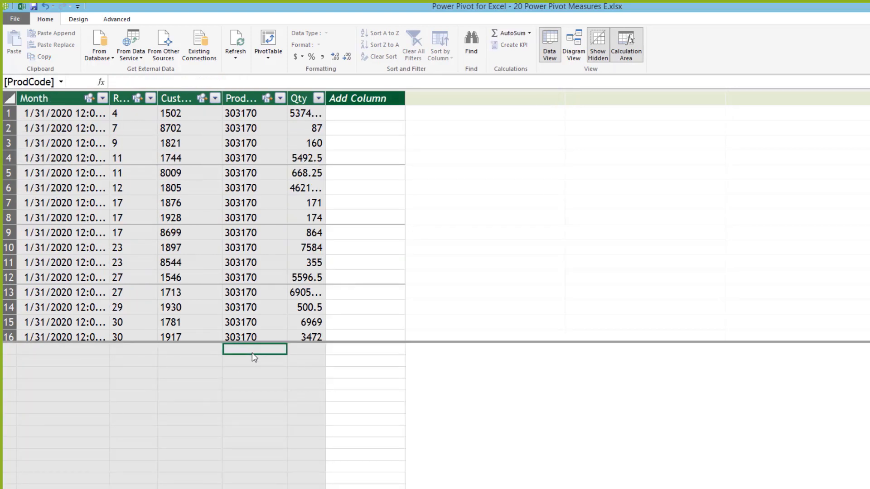
{"action": "type", "text": "="}
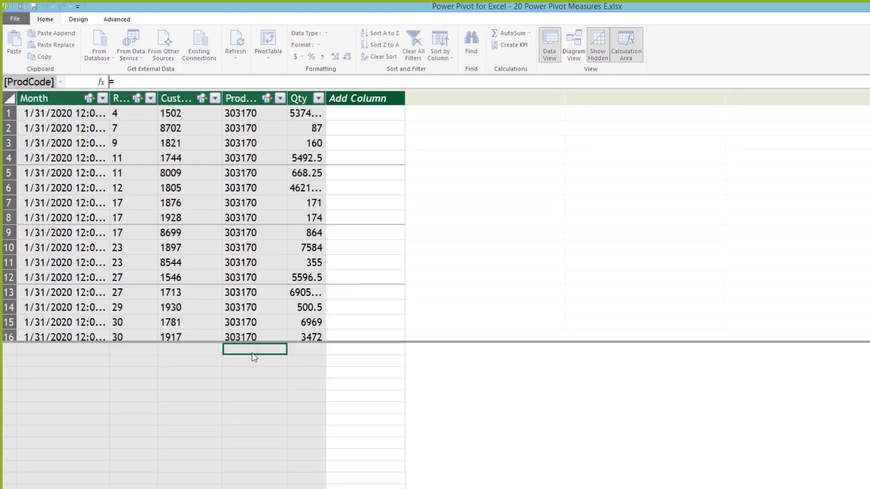
{"action": "key", "text": "BackSpace"}
{"action": "type", "text": "Bugde"}
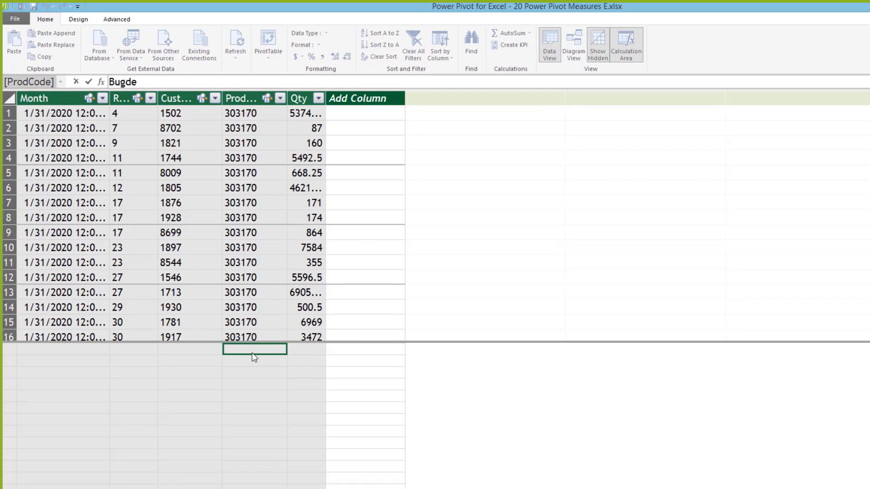
{"action": "key", "text": "BackSpace"}
{"action": "key", "text": "BackSpace"}
{"action": "key", "text": "BackSpace"}
{"action": "type", "text": "dgetVA"}
{"action": "key", "text": "BackSpace"}
{"action": "type", "text": "al: ="}
Step: Define BudgetVal as SUMX(Budget, Budget[Qty]*RELATED('Product'[Price]))
{"action": "type", "text": "su"}
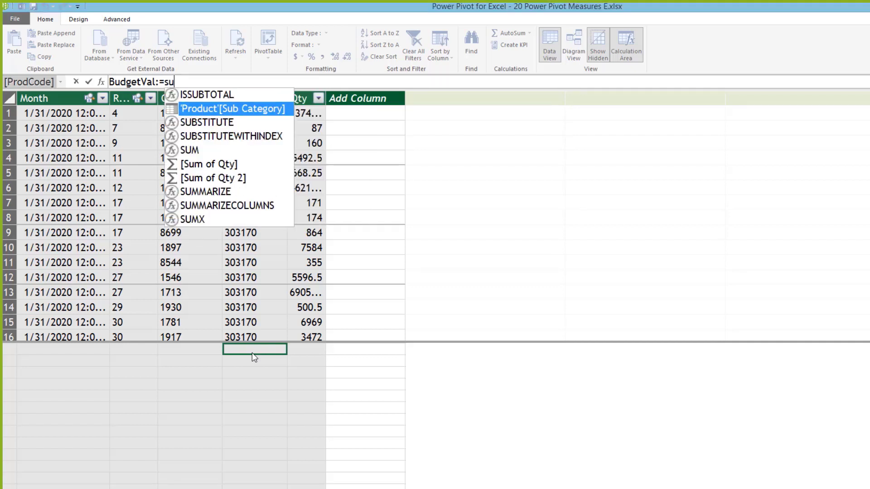
{"action": "type", "text": "mx"}
{"action": "key", "text": "Tab"}
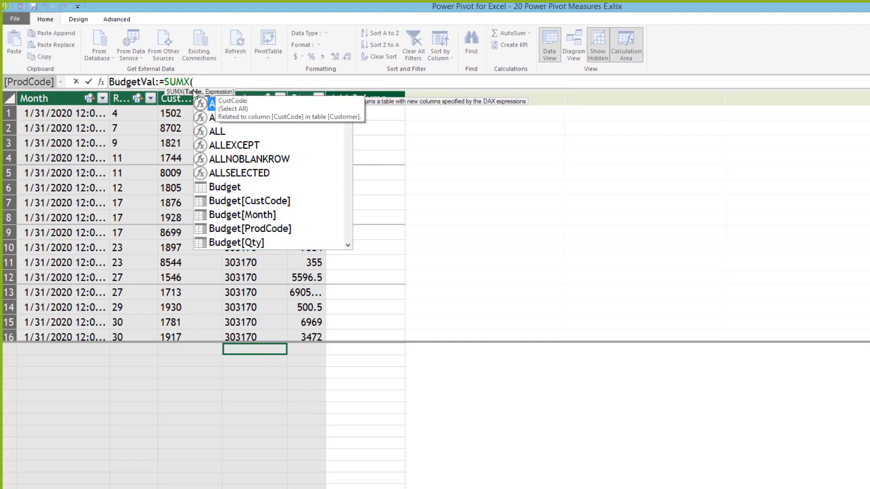
{"action": "type", "text": "bu"}
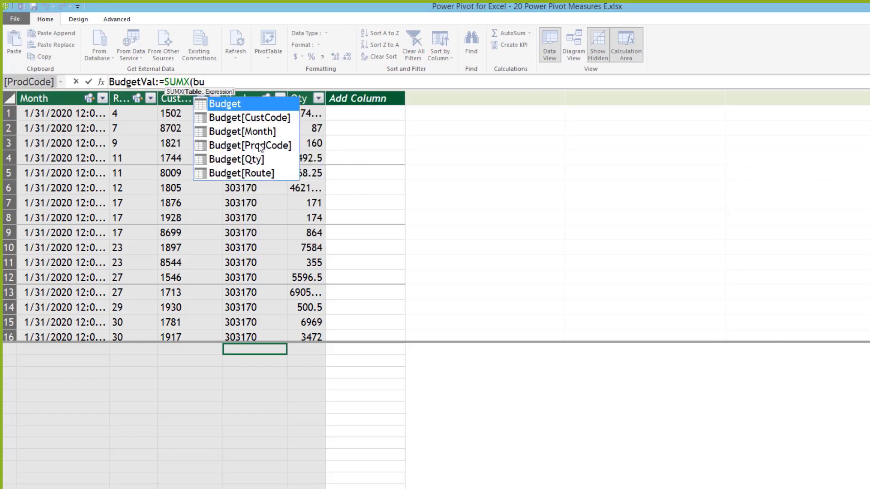
{"action": "key", "text": "Tab"}
{"action": "type", "text": ","}
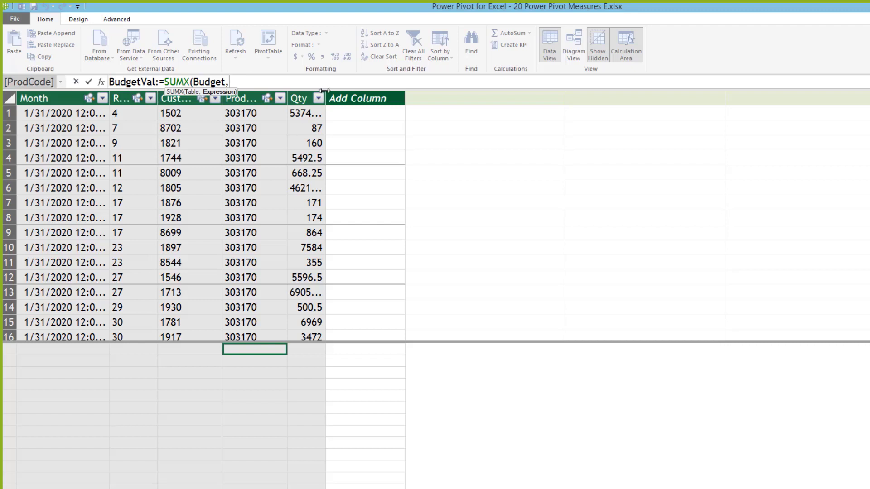
{"action": "type", "text": "Budget[Qty]*"}
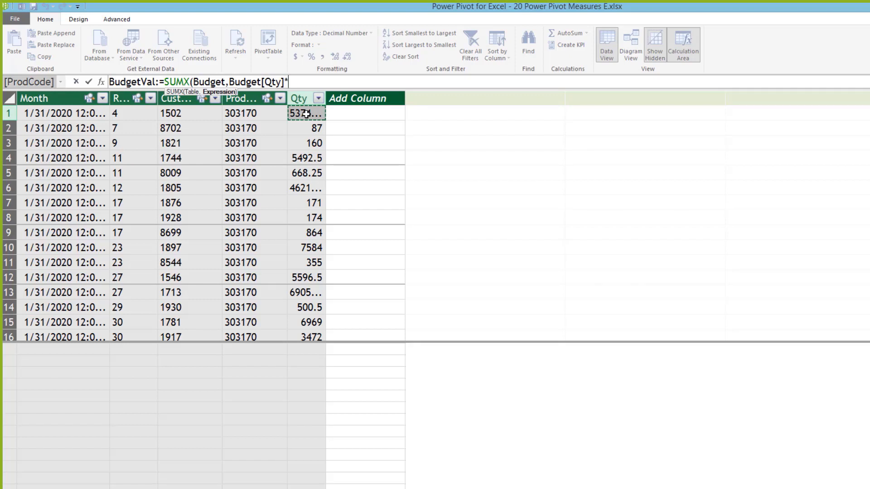
{"action": "type", "text": " rel"}
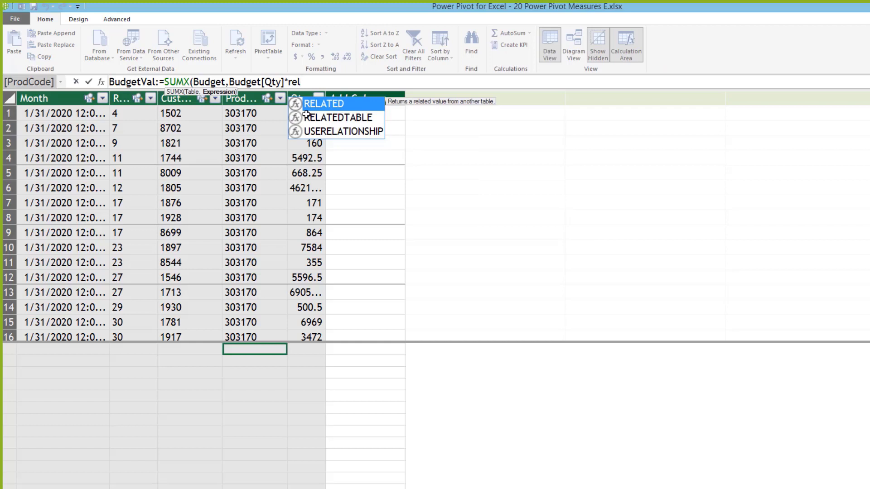
{"action": "key", "text": "Tab"}
{"action": "type", "text": "pri"}
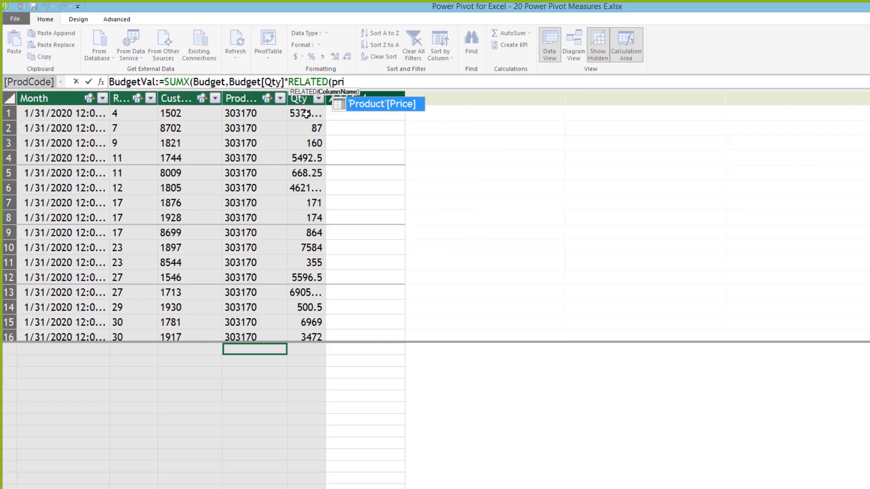
{"action": "key", "text": "Tab"}
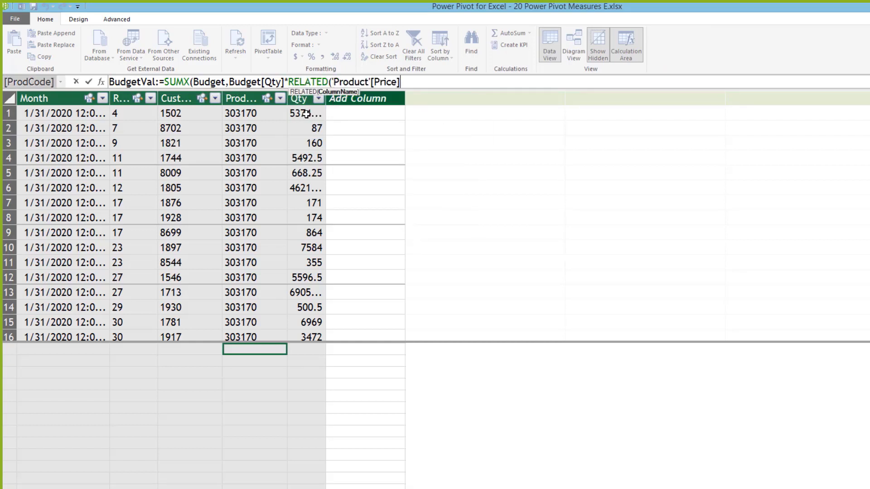
{"action": "type", "text": "))"}
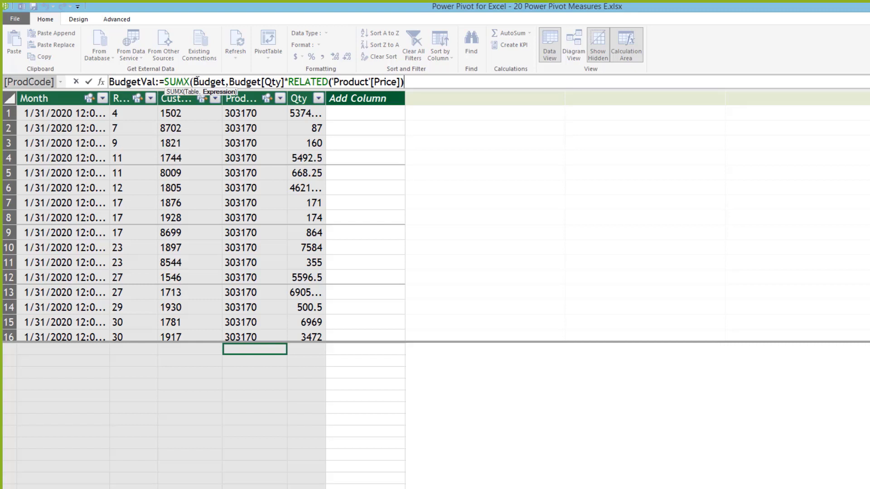
{"action": "type", "text": ")"}
{"action": "key", "text": "Return"}
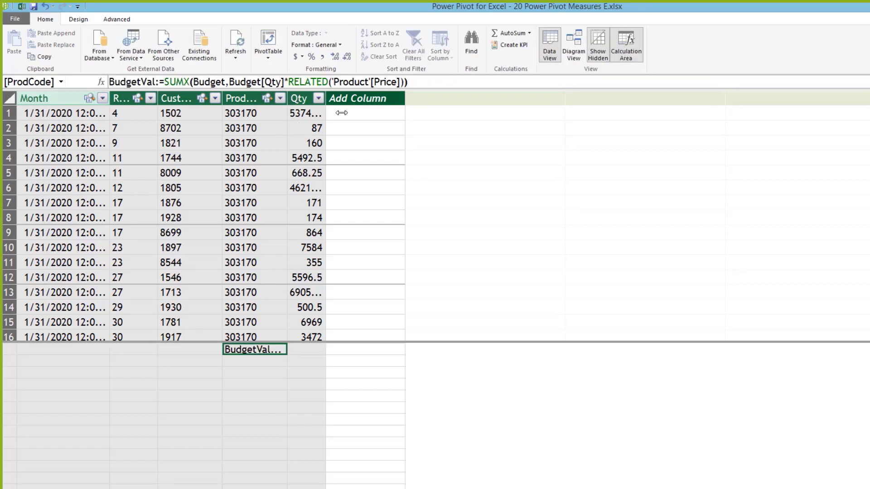
Step: Widen the ProdCode column and give BudgetVal thousands separators with fewer decimals
{"action": "left_click_drag", "start_coordinate": [405, 121], "coordinate": [404, 121]}
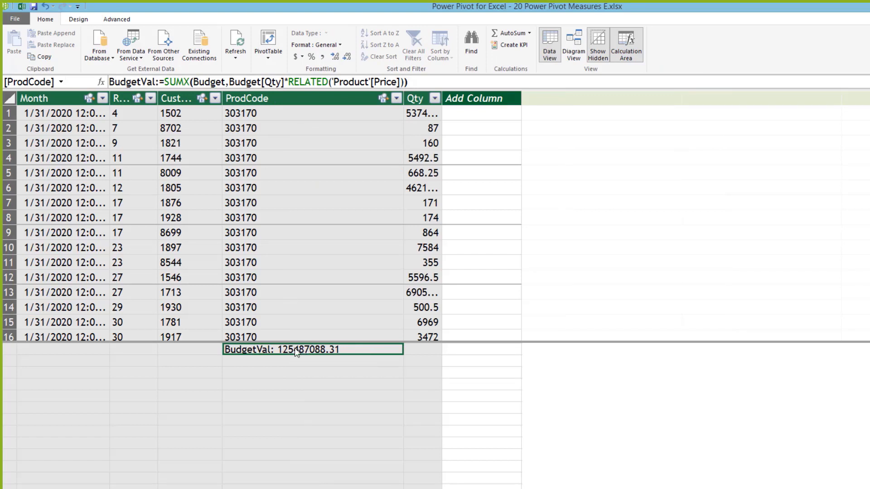
{"action": "left_click", "coordinate": [322, 58]}
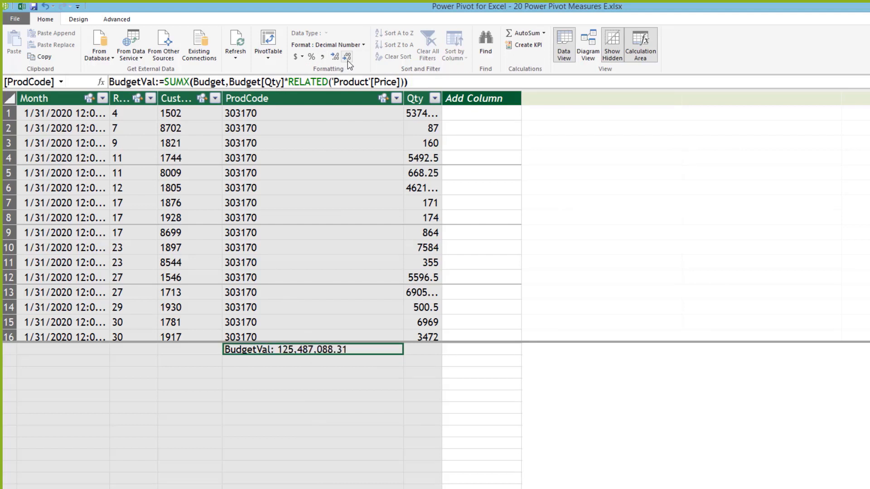
{"action": "left_click", "coordinate": [347, 59]}
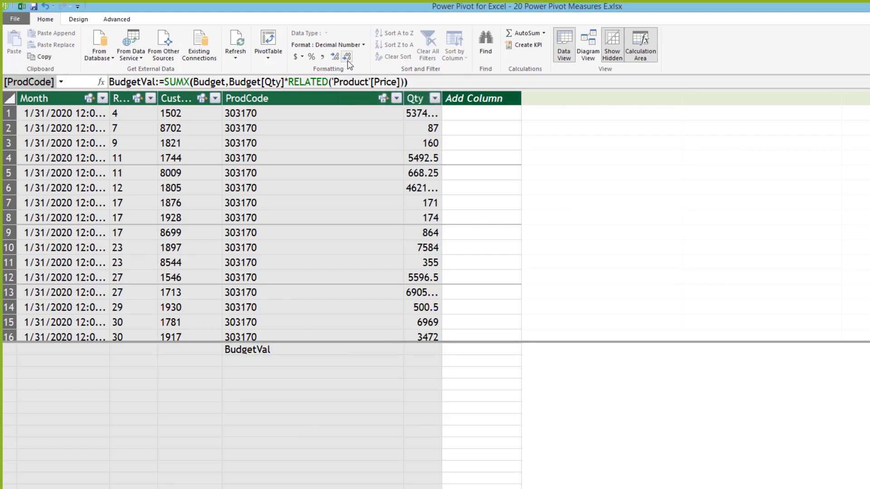
{"action": "left_click", "coordinate": [346, 58]}
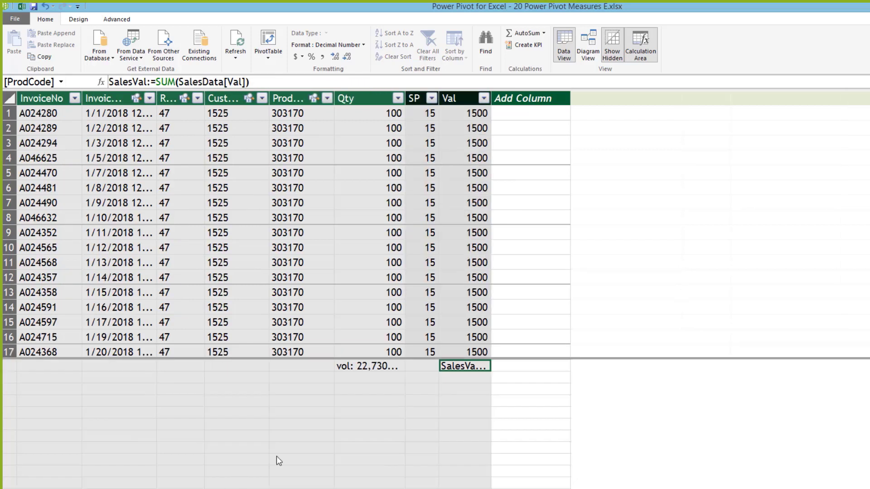
Step: Widen the Val column and pick the empty calculation cell below SalesVal
{"action": "left_click", "coordinate": [478, 378]}
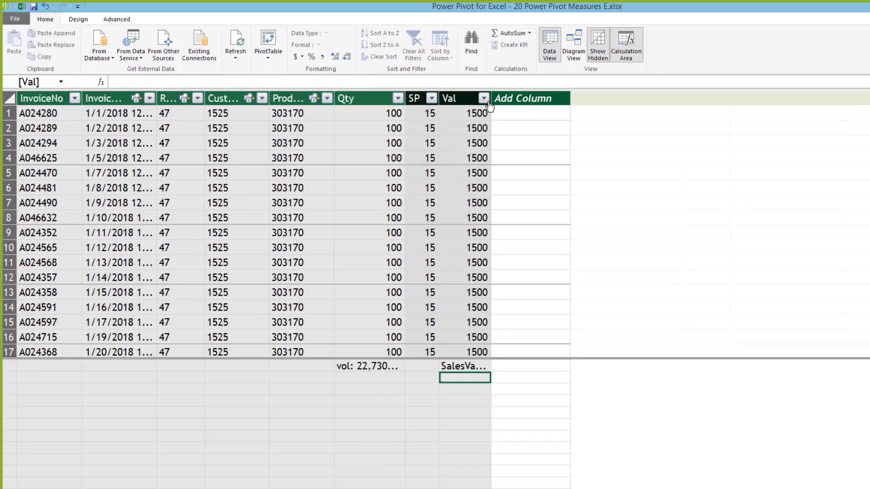
{"action": "left_click", "coordinate": [529, 95]}
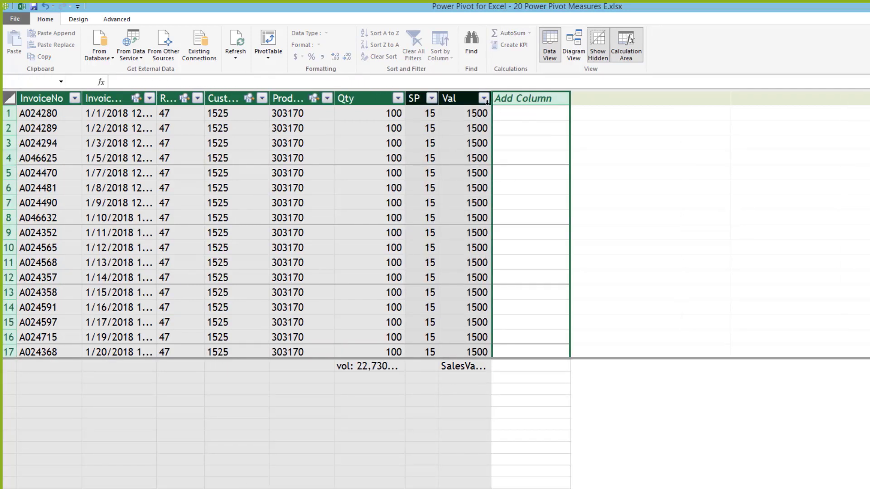
{"action": "left_click_drag", "start_coordinate": [493, 99], "coordinate": [538, 104]}
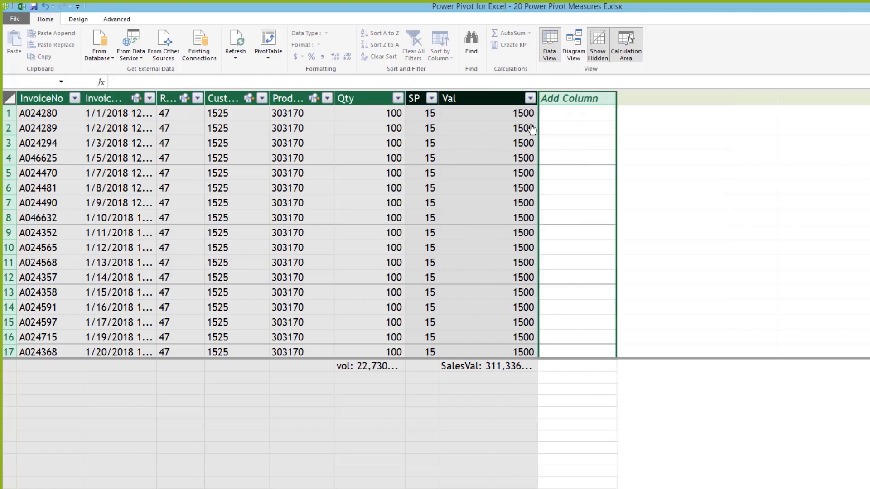
{"action": "left_click", "coordinate": [482, 380]}
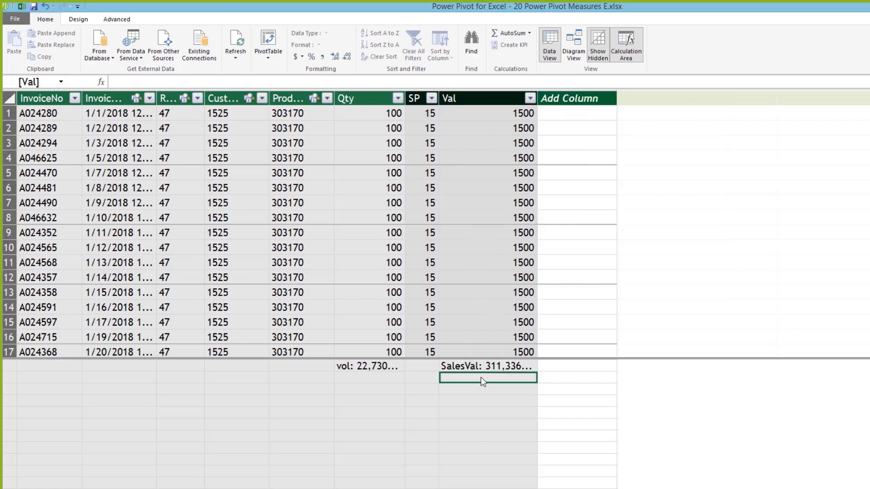
Step: Enter Sales:=SUMX(SalesData,SalesData[Qty]*RELATED('Product'[Price]))
{"action": "type", "text": "Sales"}
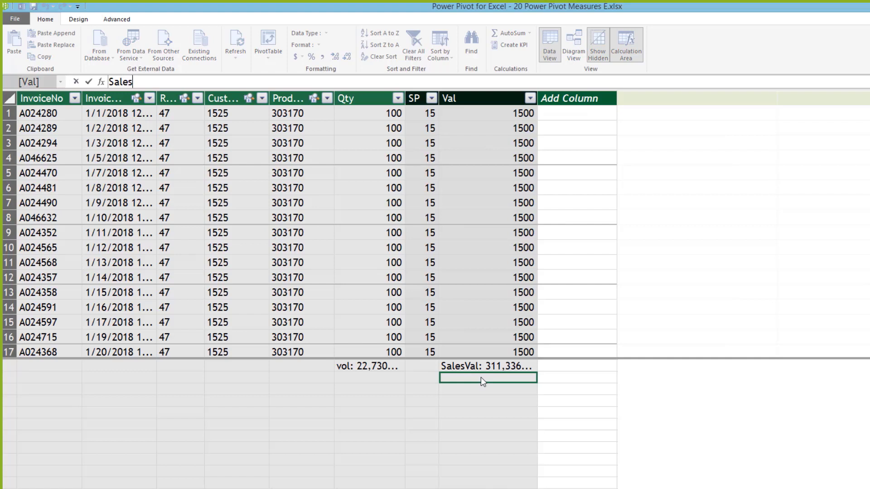
{"action": "type", "text": ":=sumx("}
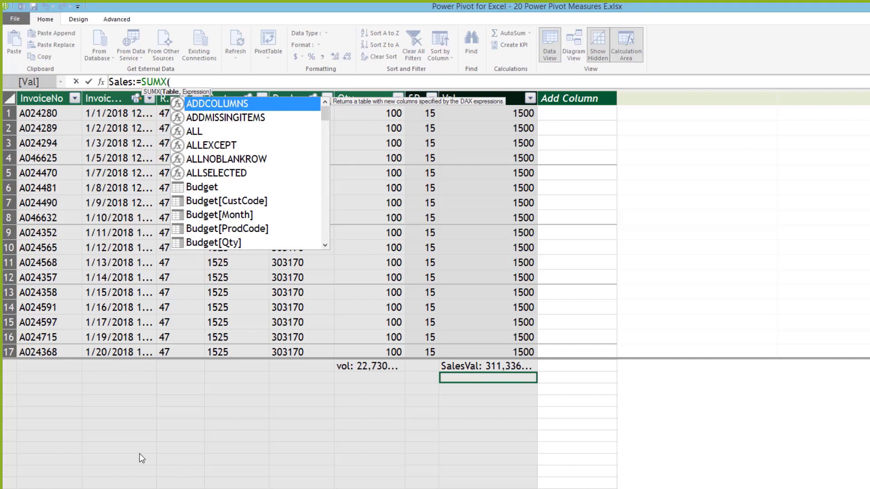
{"action": "type", "text": "SalesData"}
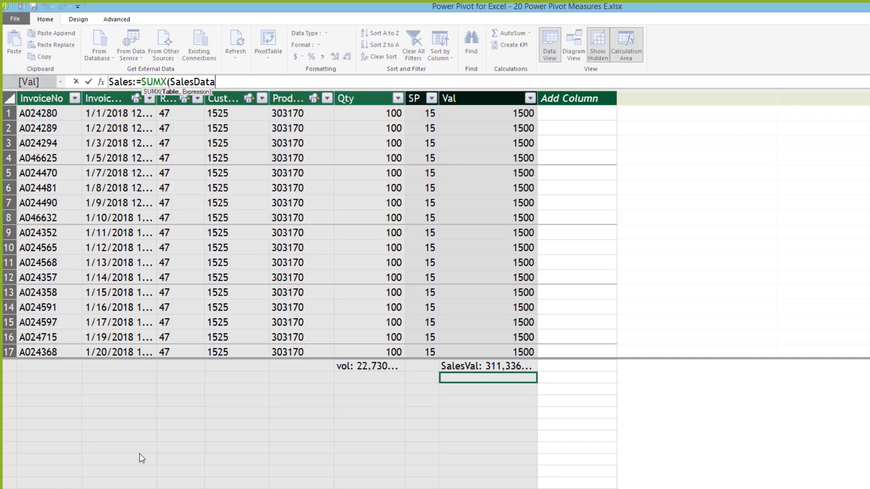
{"action": "type", "text": ","}
{"action": "left_click", "coordinate": [367, 115]}
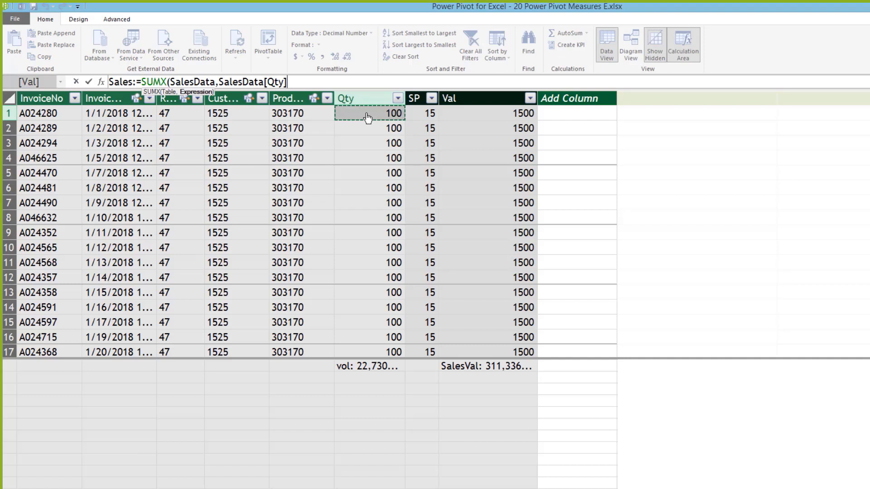
{"action": "type", "text": "*r"}
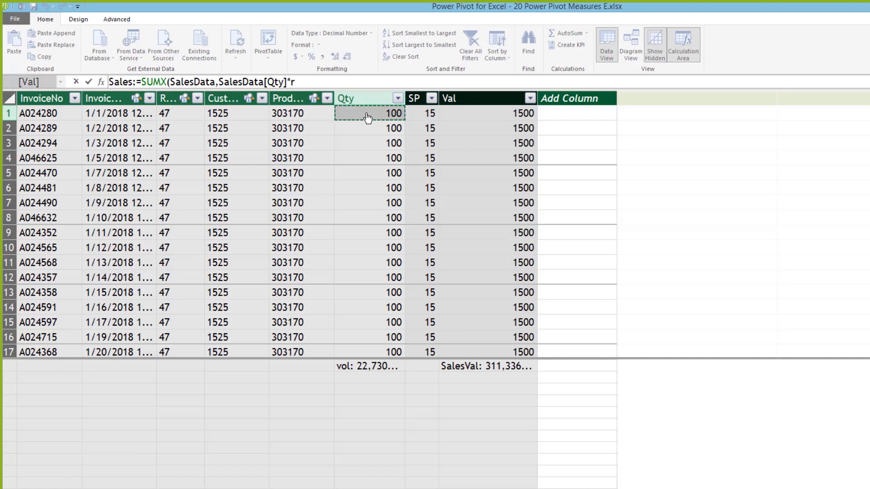
{"action": "type", "text": "el"}
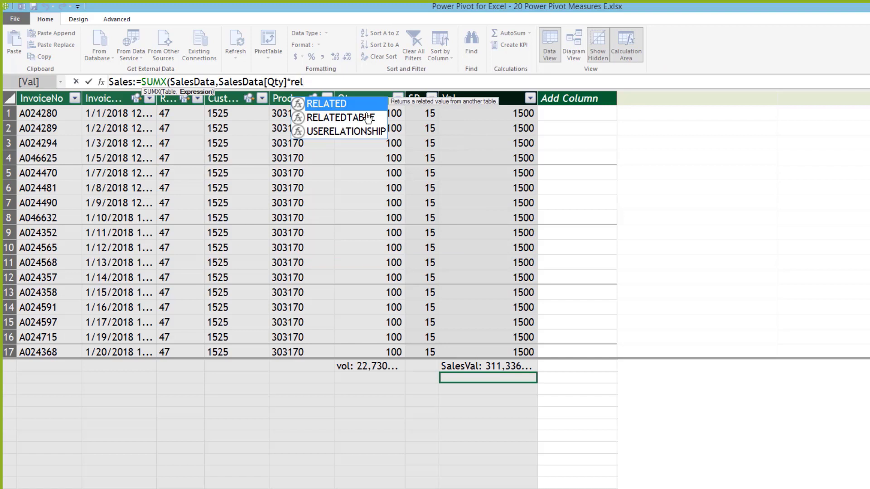
{"action": "key", "text": "Tab"}
{"action": "type", "text": "p"}
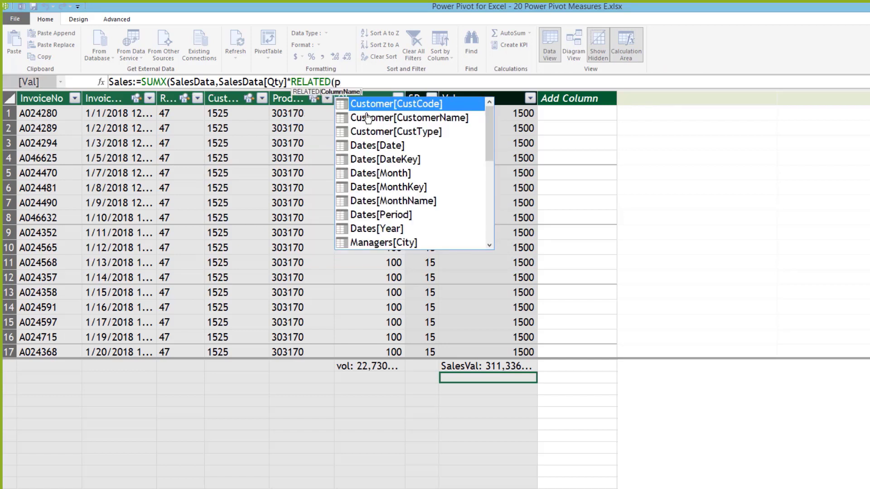
{"action": "type", "text": "rice)"}
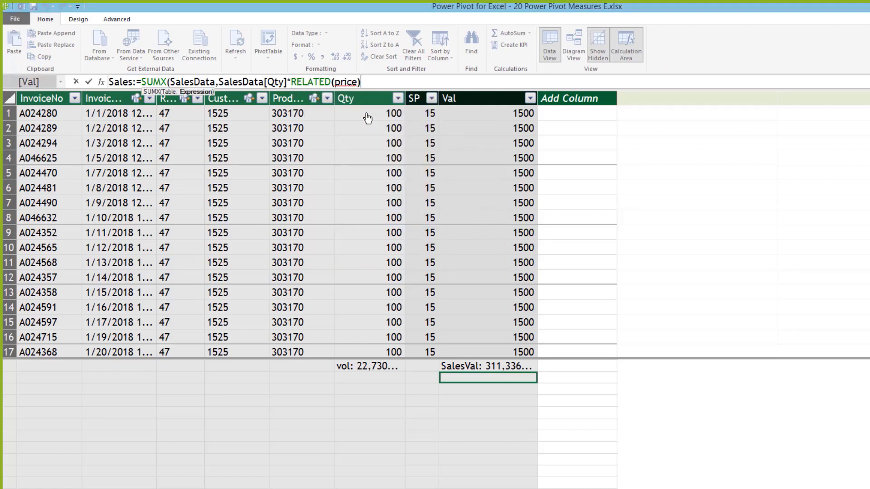
{"action": "key", "text": "BackSpace"}
{"action": "key", "text": "BackSpace"}
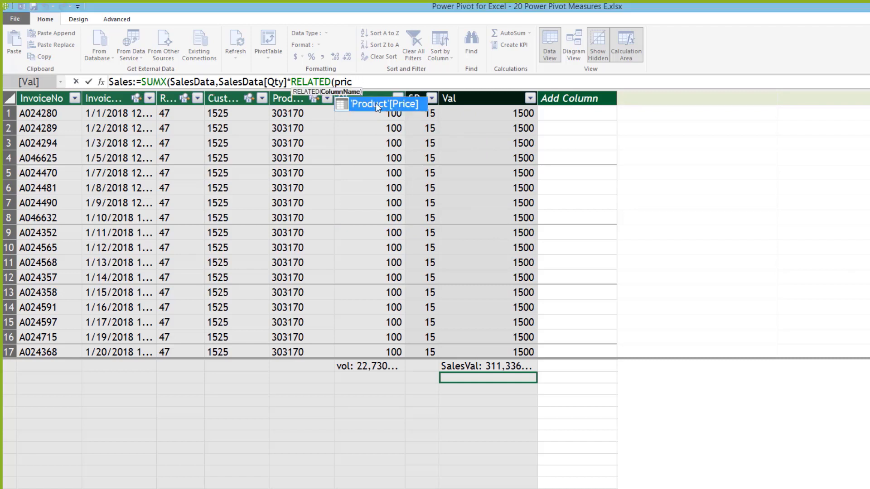
{"action": "double_click", "coordinate": [376, 103]}
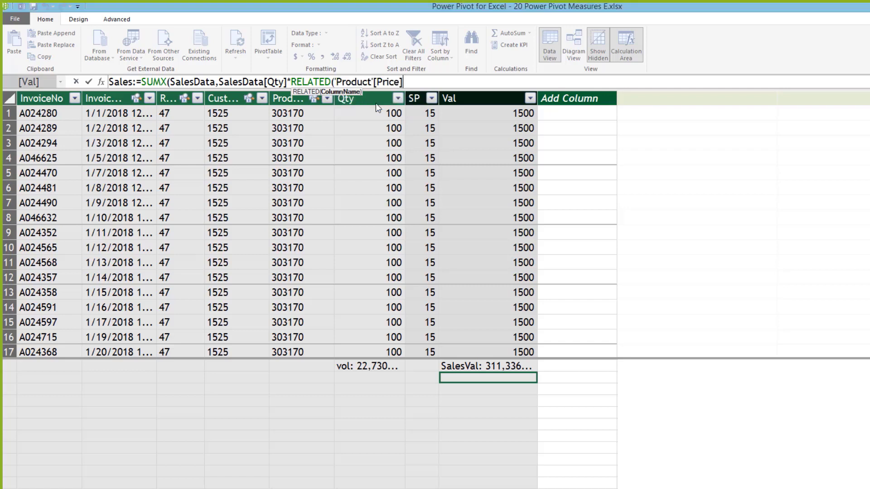
{"action": "type", "text": ")"}
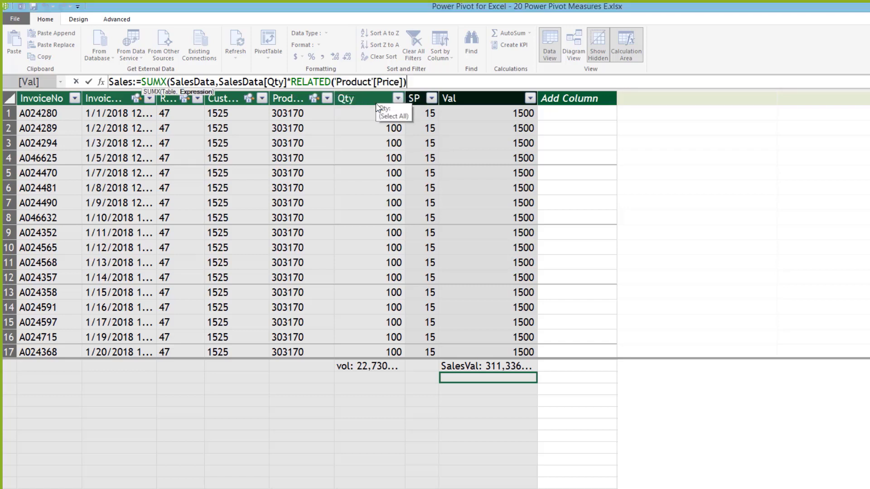
{"action": "type", "text": ")"}
{"action": "key", "text": "Return"}
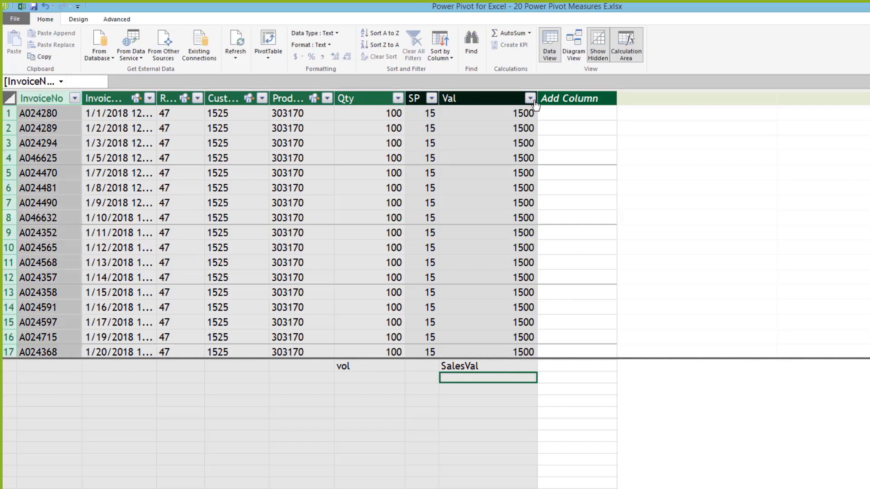
Step: Show the Sales measure with thousands separators and no decimals, reading 311,336,699
{"action": "left_click_drag", "start_coordinate": [534, 98], "coordinate": [620, 119]}
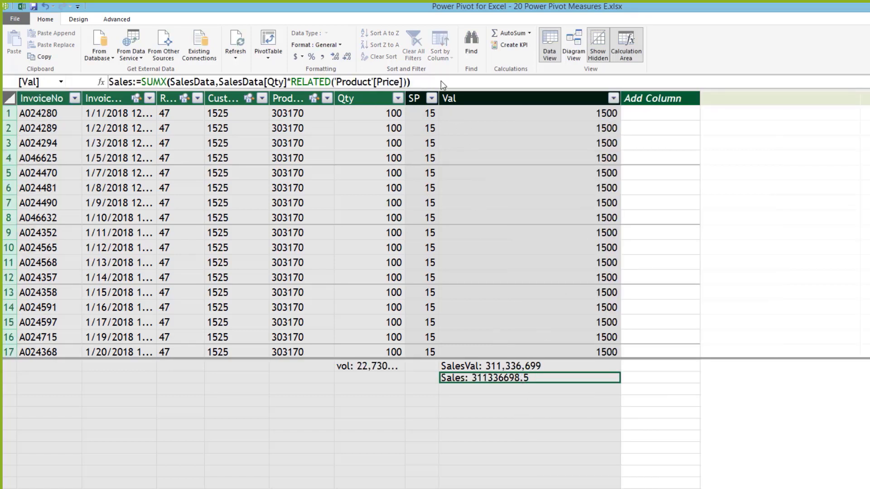
{"action": "left_click", "coordinate": [322, 57]}
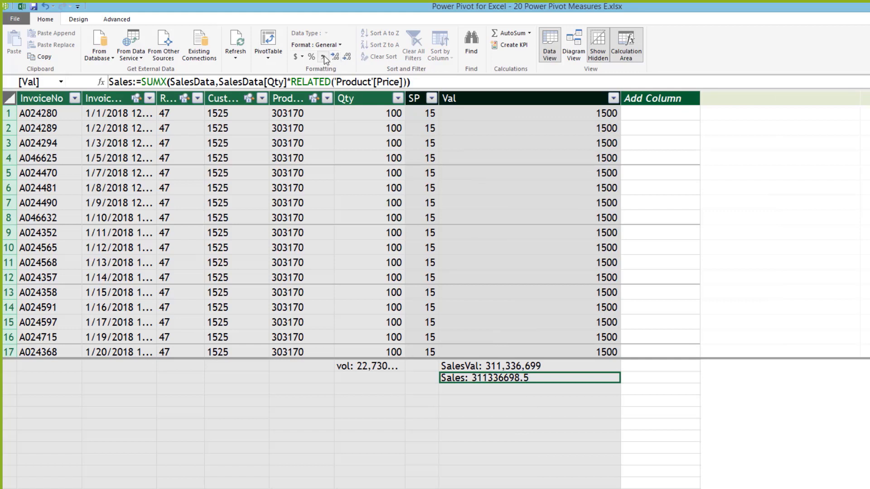
{"action": "left_click", "coordinate": [347, 57]}
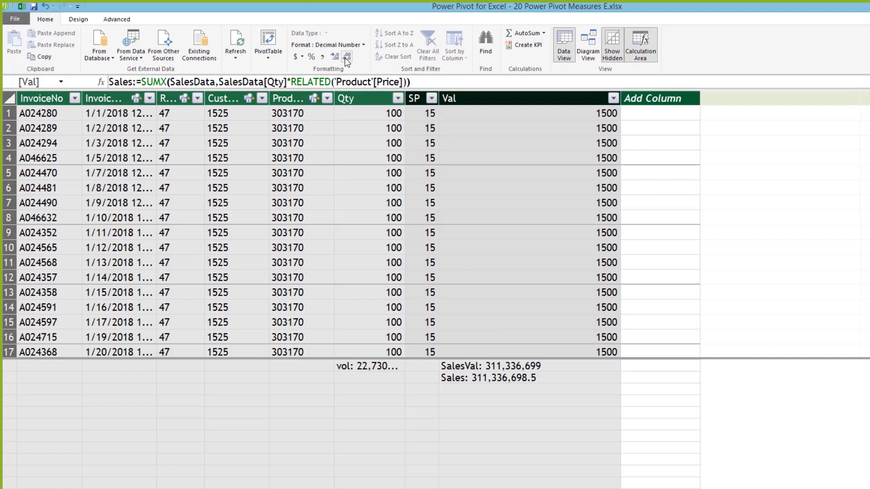
{"action": "left_click", "coordinate": [345, 58]}
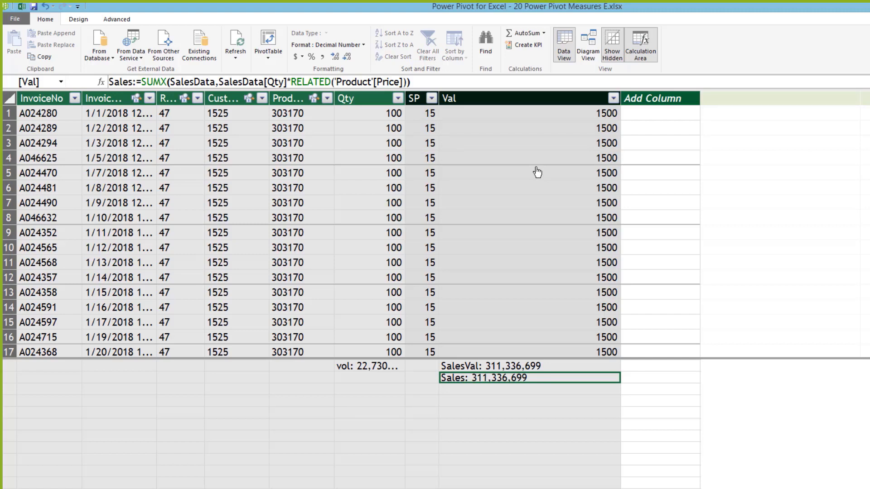
Step: Compare the SalesVal and vol measure formulas in the calculation area
{"action": "left_click", "coordinate": [505, 366]}
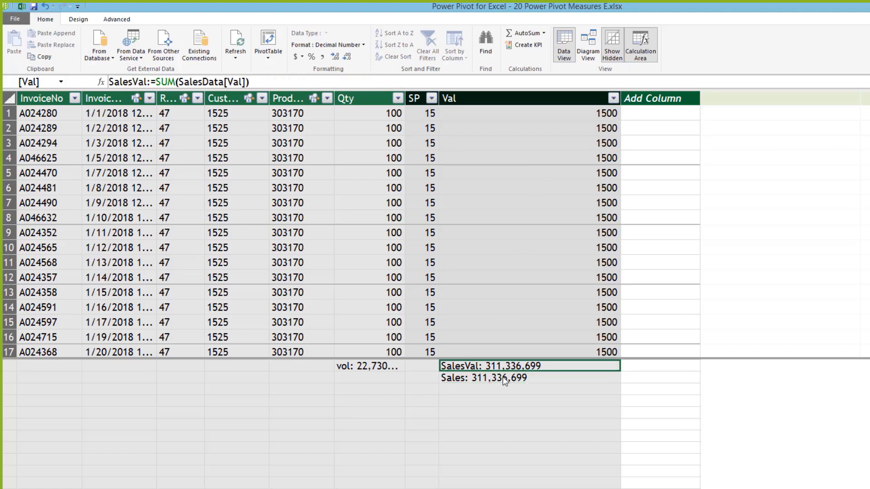
{"action": "left_click", "coordinate": [477, 379]}
{"action": "left_click", "coordinate": [367, 366]}
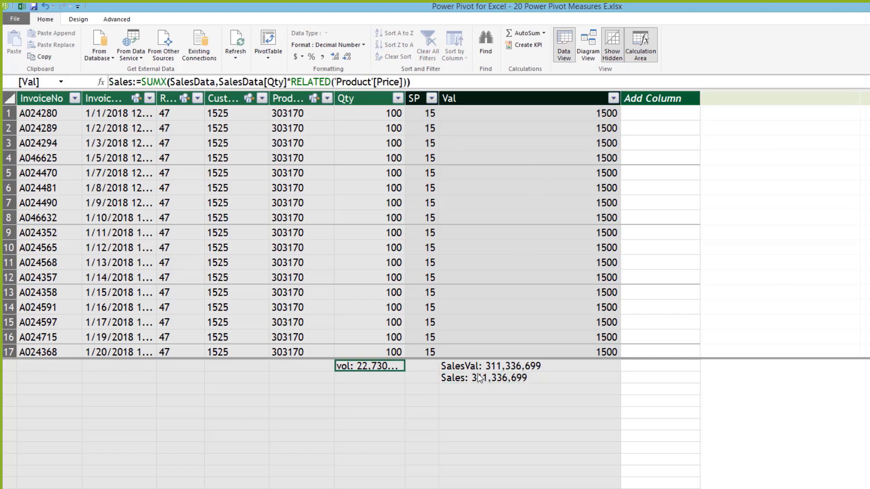
{"action": "left_click", "coordinate": [481, 368]}
{"action": "left_click", "coordinate": [477, 378]}
{"action": "left_click", "coordinate": [367, 366]}
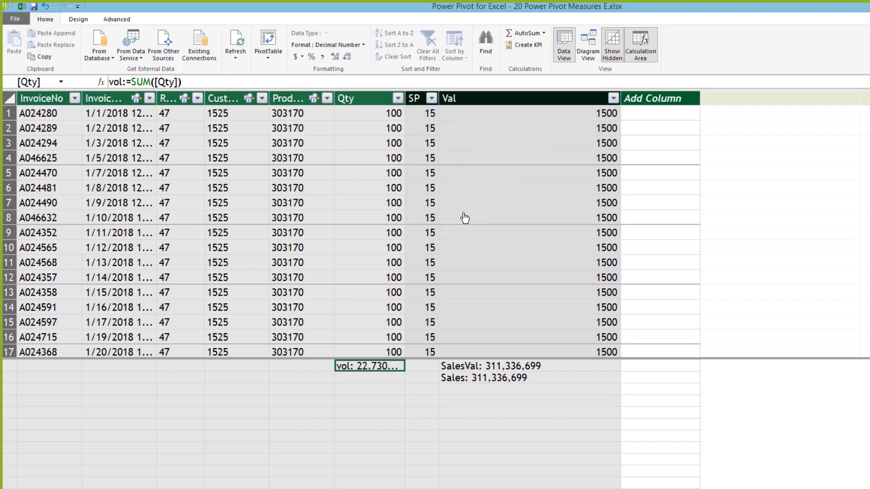
{"action": "left_click", "coordinate": [495, 380]}
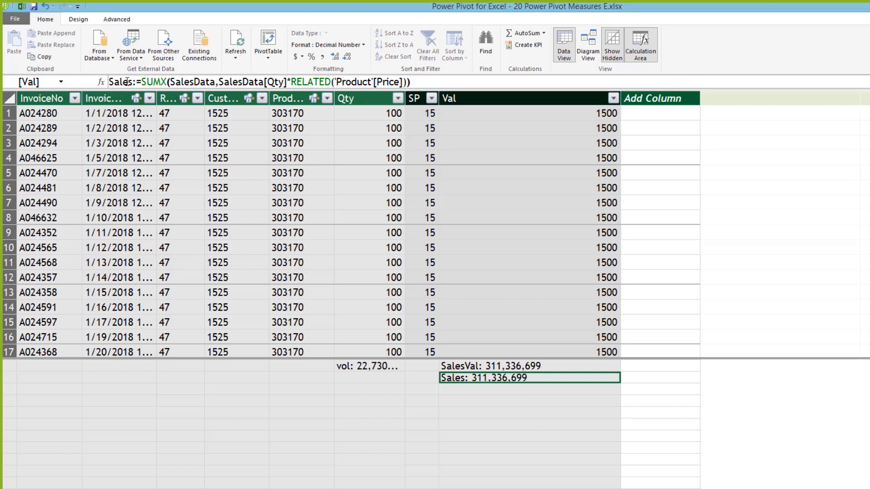
{"action": "left_click", "coordinate": [136, 82]}
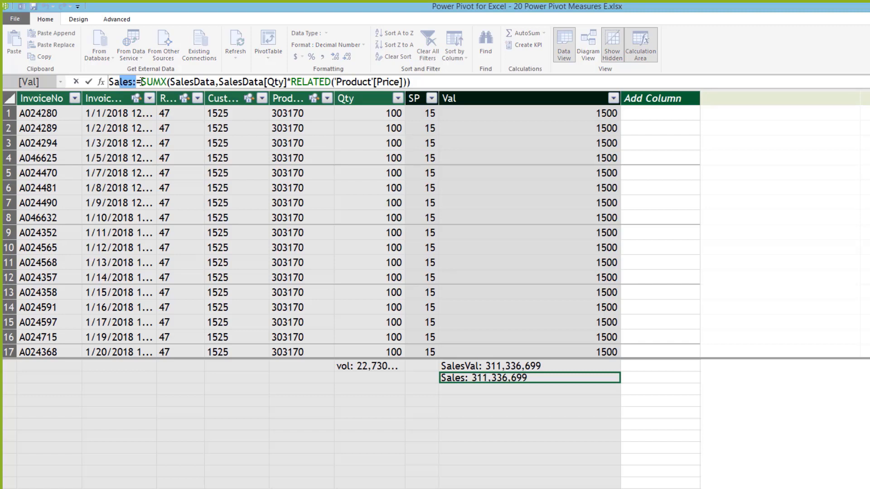
{"action": "left_click_drag", "start_coordinate": [142, 82], "coordinate": [166, 85]}
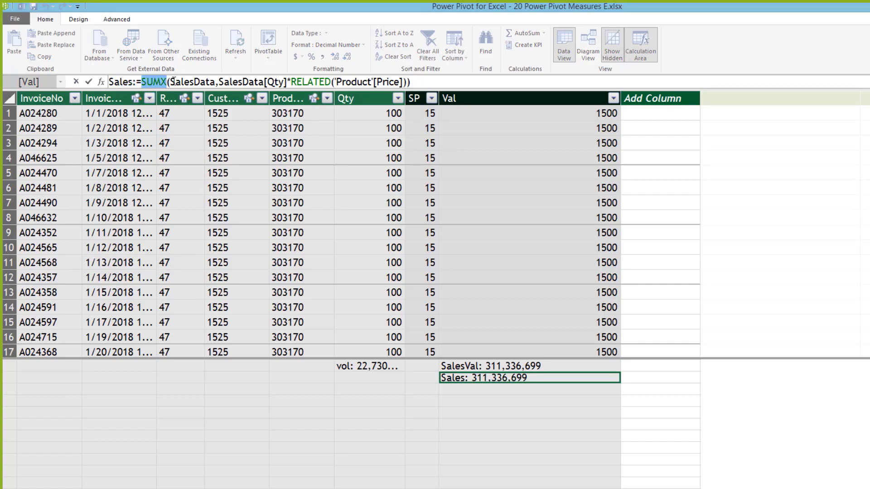
{"action": "left_click_drag", "start_coordinate": [171, 83], "coordinate": [403, 76]}
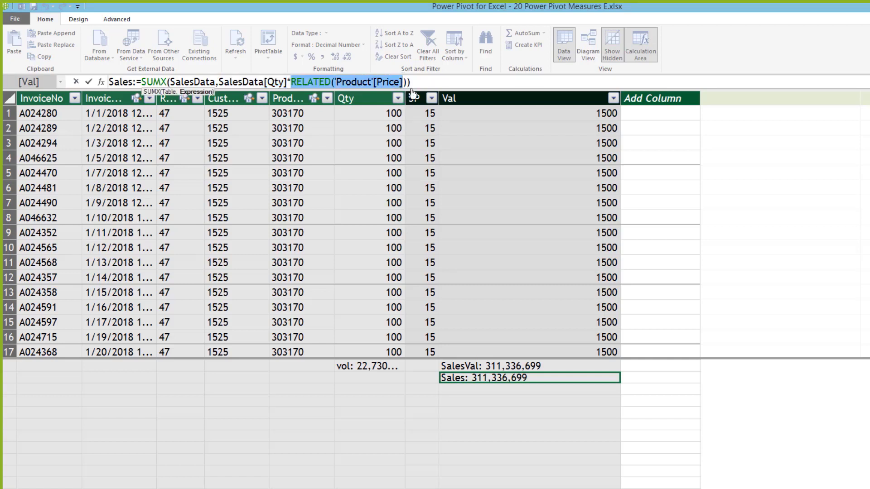
{"action": "left_click", "coordinate": [420, 79]}
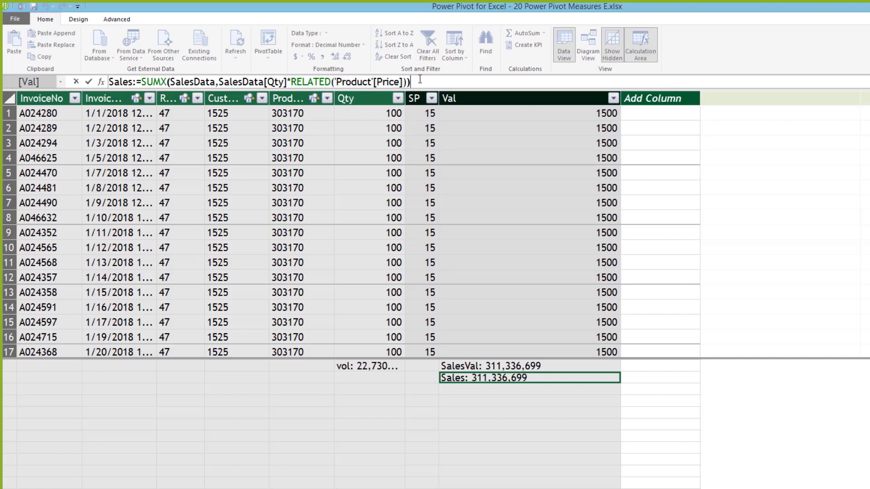
{"action": "key", "text": "Return"}
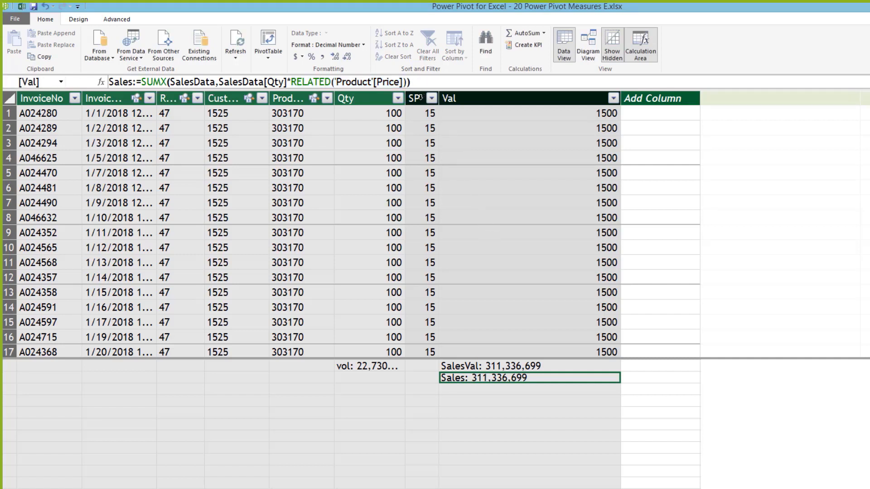
{"action": "left_click", "coordinate": [421, 97]}
{"action": "left_click", "coordinate": [495, 98]}
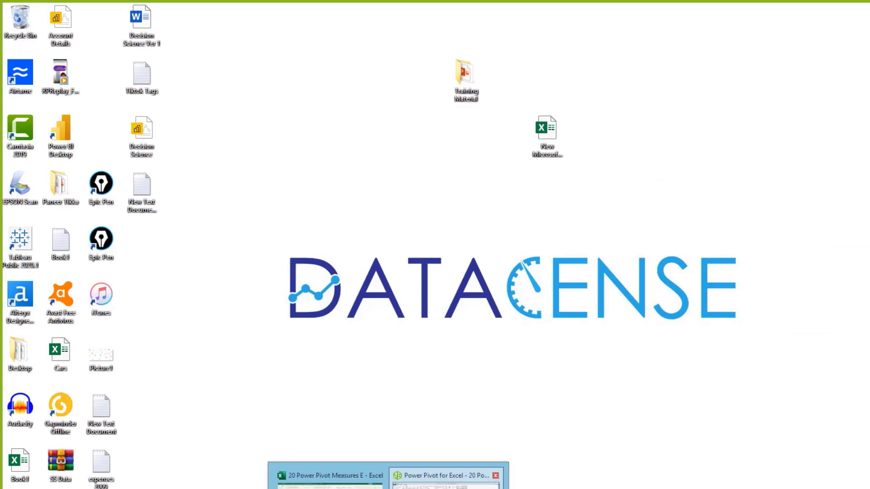
{"action": "left_click", "coordinate": [492, 475]}
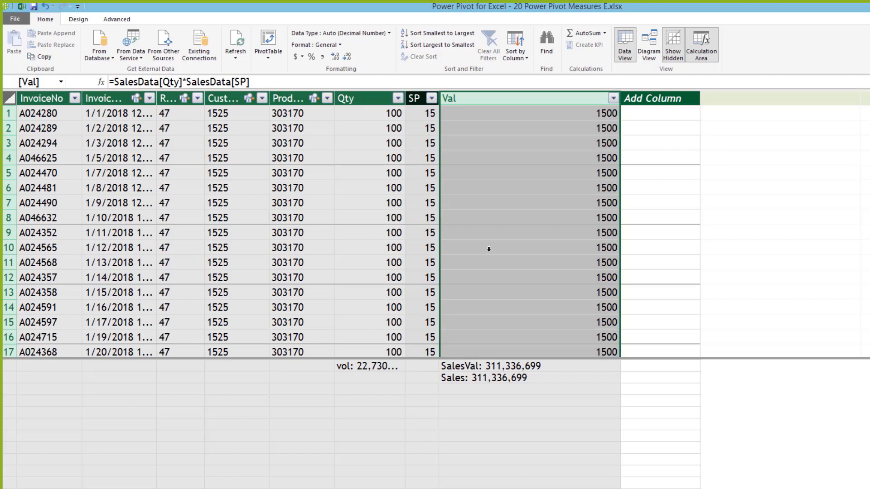
{"action": "left_click", "coordinate": [510, 377]}
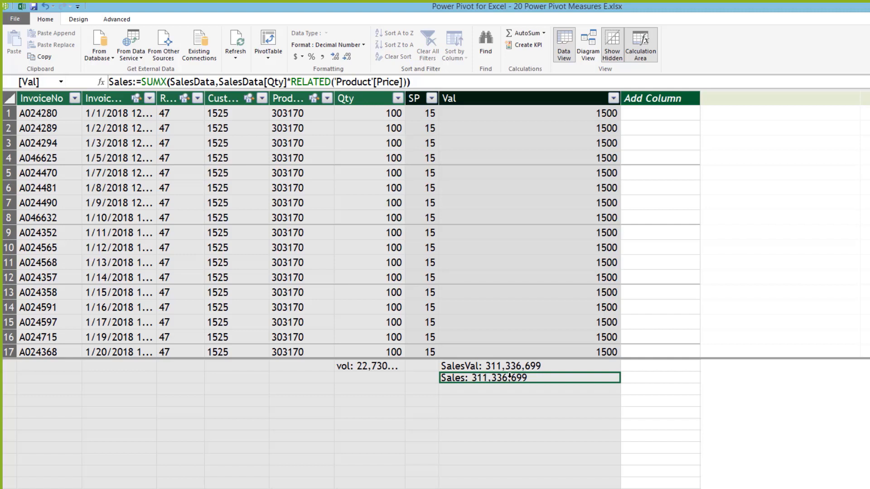
{"action": "left_click", "coordinate": [419, 98]}
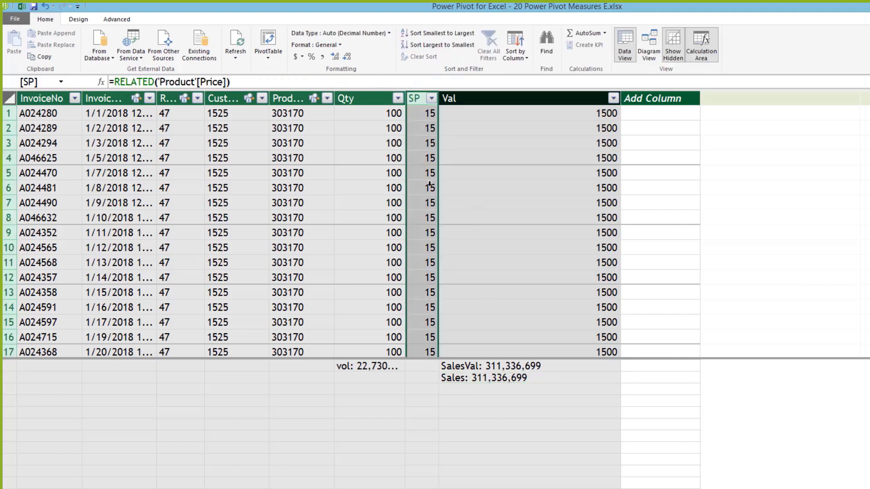
{"action": "left_click", "coordinate": [486, 97]}
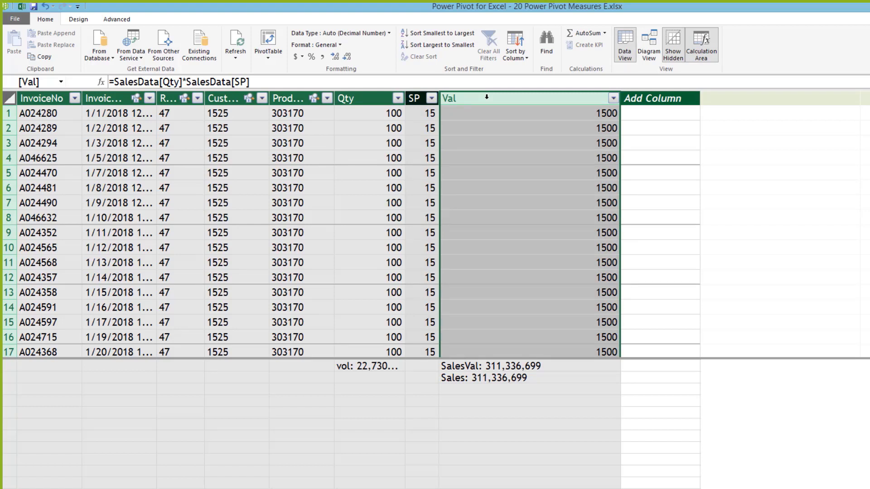
{"action": "left_click", "coordinate": [494, 377]}
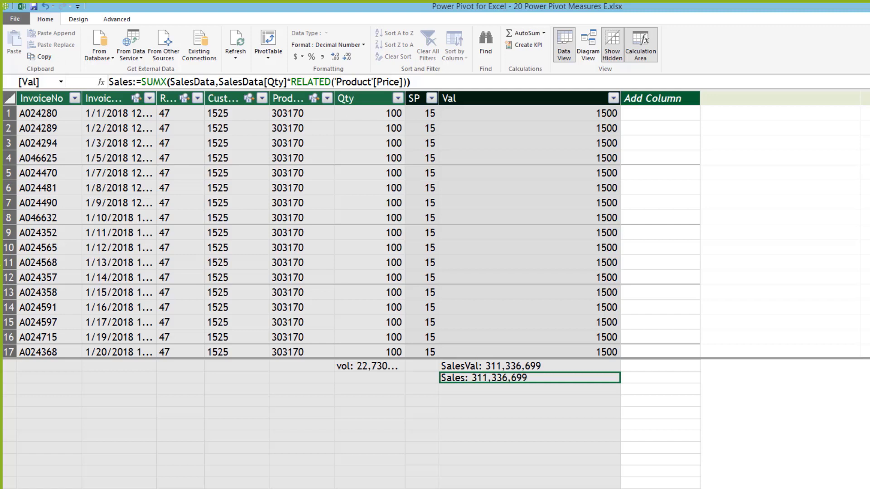
{"action": "left_click", "coordinate": [366, 366]}
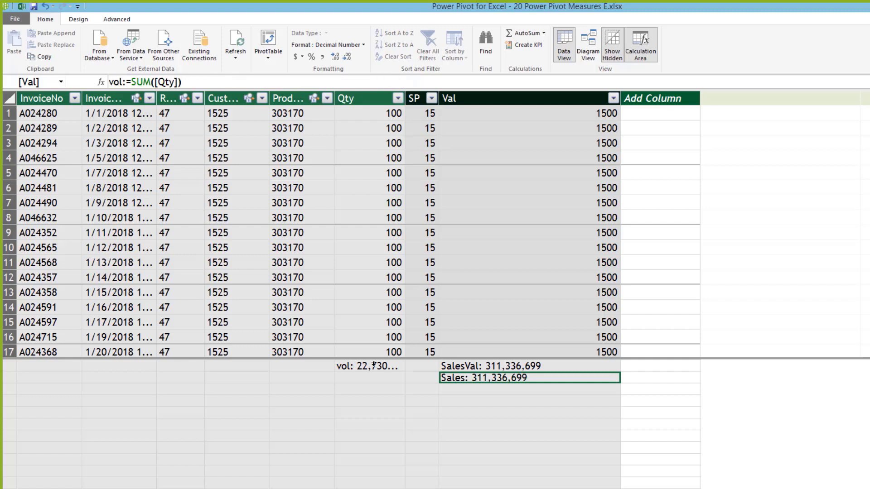
Step: Step through the Sales, vol and SalesVal measures and the Val column
{"action": "left_click", "coordinate": [469, 362]}
{"action": "left_click", "coordinate": [467, 378]}
{"action": "left_click", "coordinate": [367, 365]}
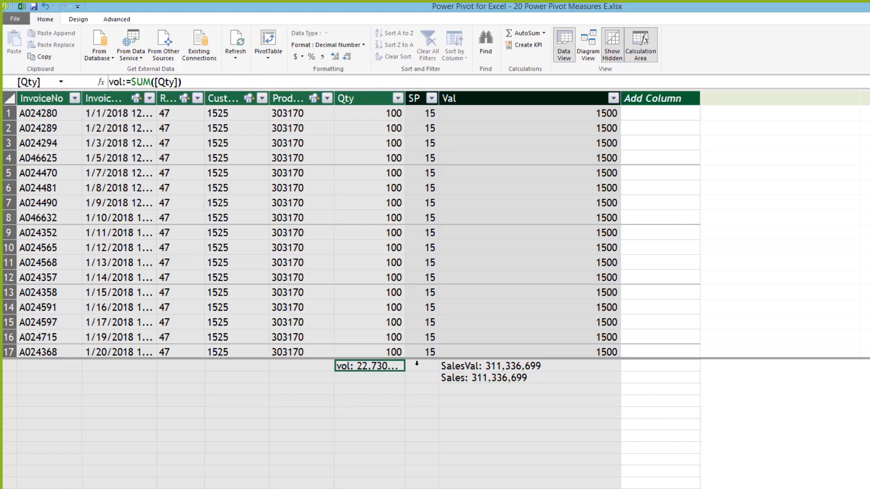
{"action": "left_click", "coordinate": [462, 366]}
{"action": "left_click", "coordinate": [467, 378]}
{"action": "left_click", "coordinate": [539, 109]}
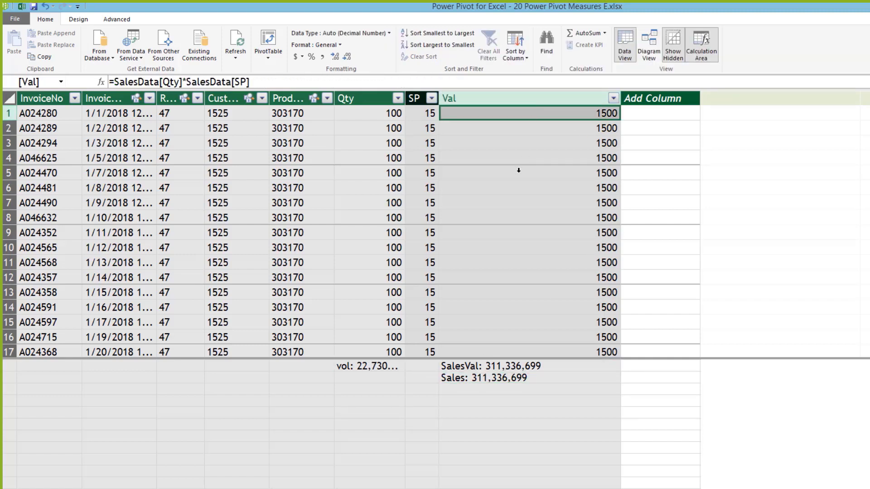
{"action": "key", "text": "Down"}
{"action": "key", "text": "Down"}
{"action": "key", "text": "Down"}
{"action": "key", "text": "Down"}
{"action": "key", "text": "Down"}
{"action": "key", "text": "Down"}
{"action": "key", "text": "Down"}
{"action": "left_click", "coordinate": [507, 97]}
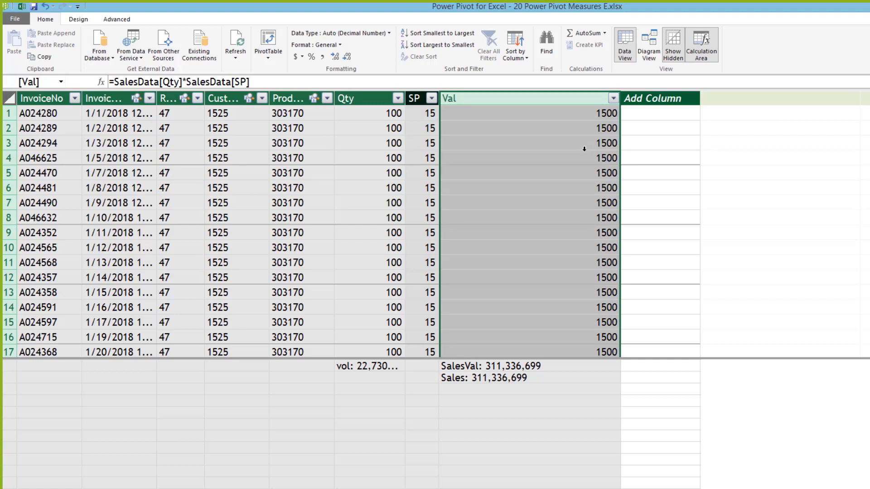
Step: Check the vol measure's formula, then return to the workbook with the PivotTable
{"action": "left_click", "coordinate": [373, 366]}
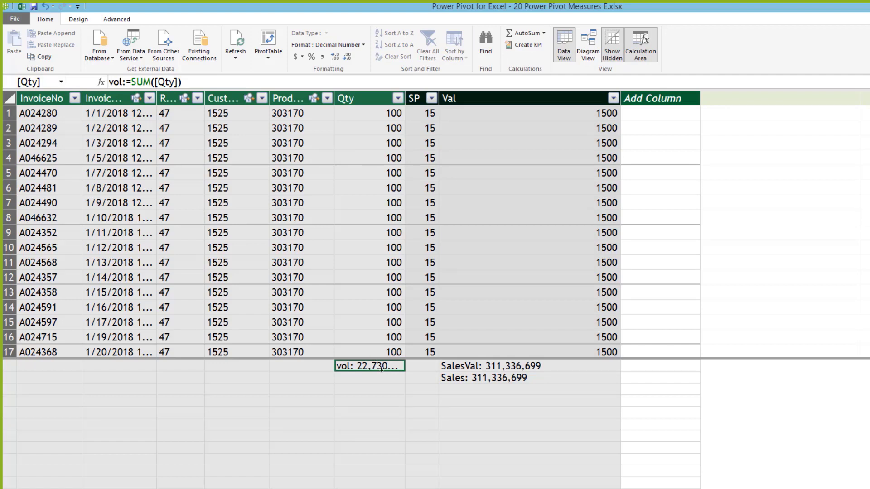
{"action": "left_click", "coordinate": [369, 378]}
{"action": "left_click", "coordinate": [362, 365]}
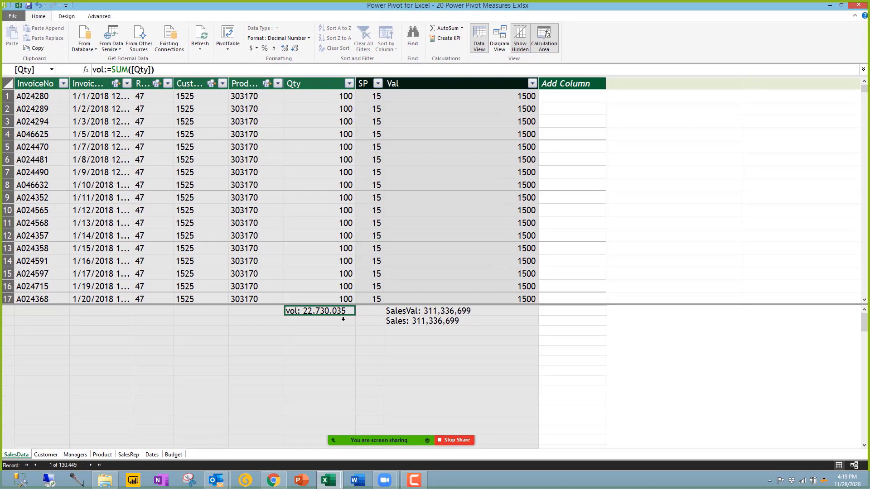
{"action": "left_click", "coordinate": [328, 479]}
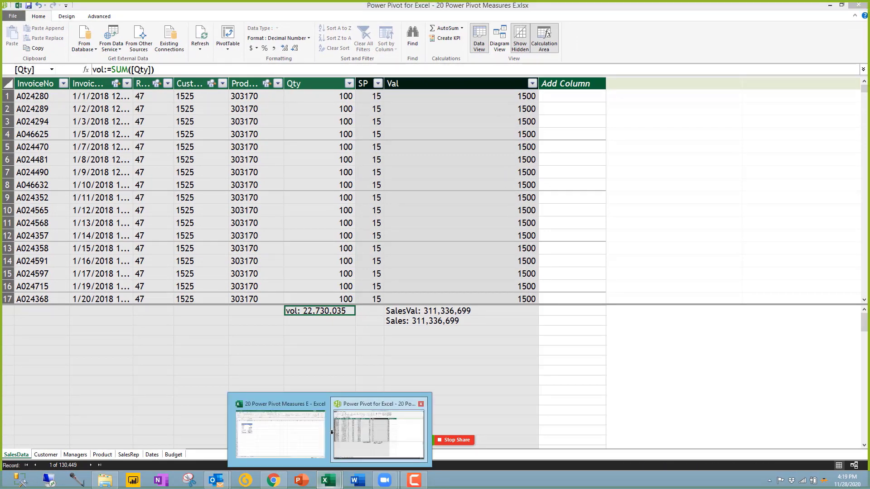
{"action": "left_click", "coordinate": [294, 430]}
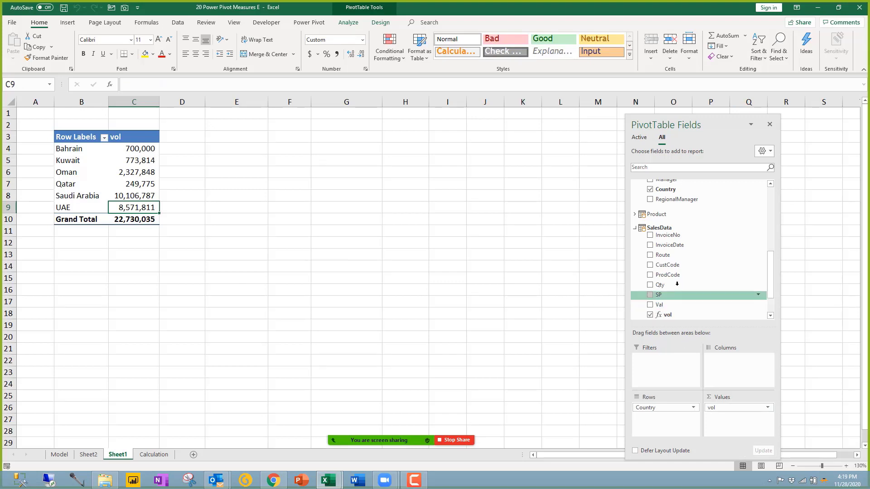
Step: Add Qty to the pivot Values as Sum of Qty, leaving its field settings unchanged
{"action": "left_click_drag", "start_coordinate": [679, 284], "coordinate": [743, 417]}
{"action": "left_click", "coordinate": [767, 417]}
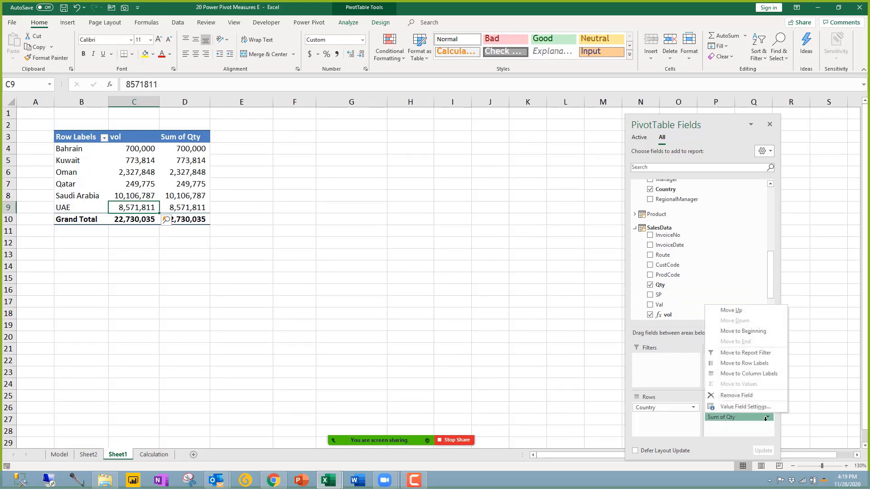
{"action": "left_click", "coordinate": [745, 407]}
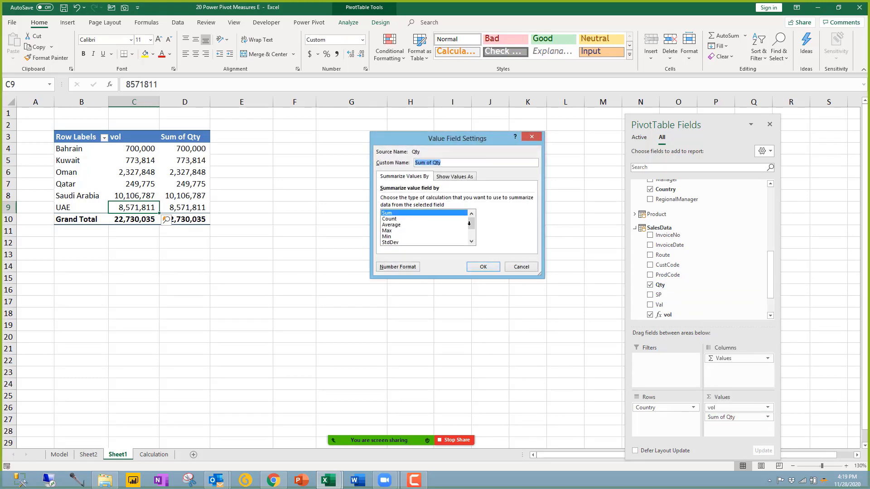
{"action": "mouse_move", "coordinate": [469, 223]}
{"action": "left_mouse_down"}
{"action": "mouse_move", "coordinate": [471, 240]}
{"action": "mouse_move", "coordinate": [471, 218]}
{"action": "left_mouse_up"}
{"action": "left_click", "coordinate": [520, 267]}
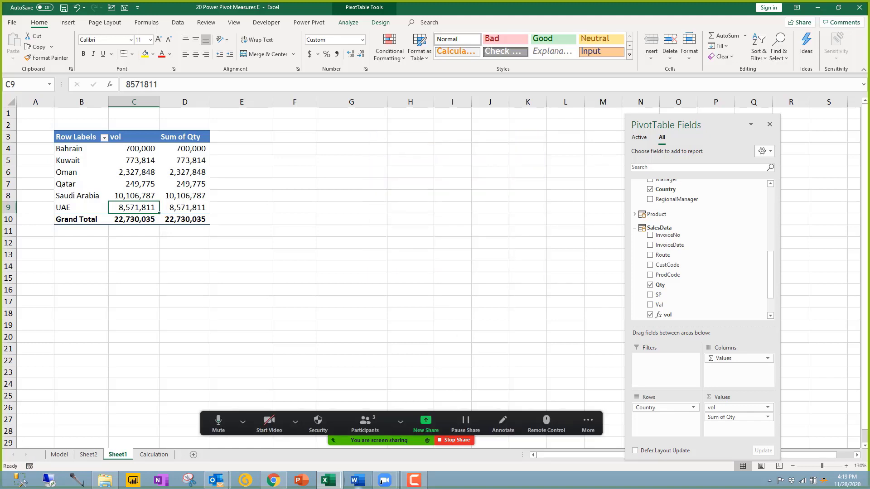
Step: Check Oman's Sum of Qty value against vol in the pivot
{"action": "left_click", "coordinate": [384, 480]}
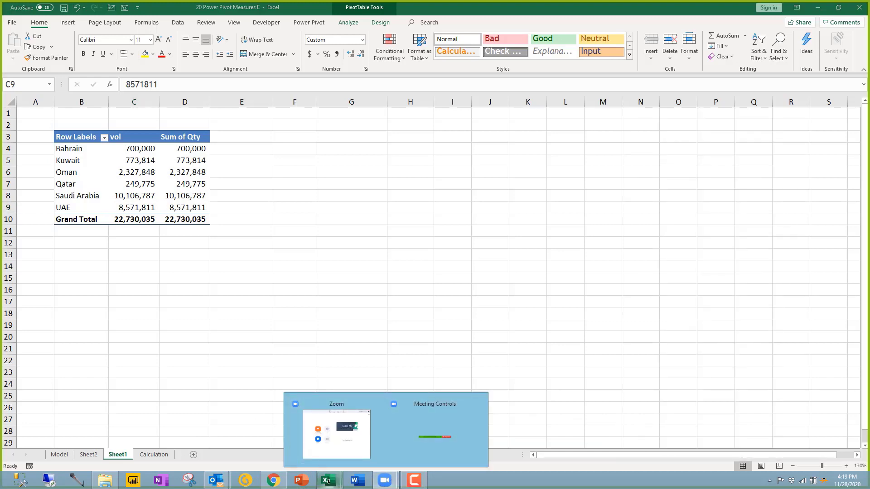
{"action": "left_click", "coordinate": [180, 172]}
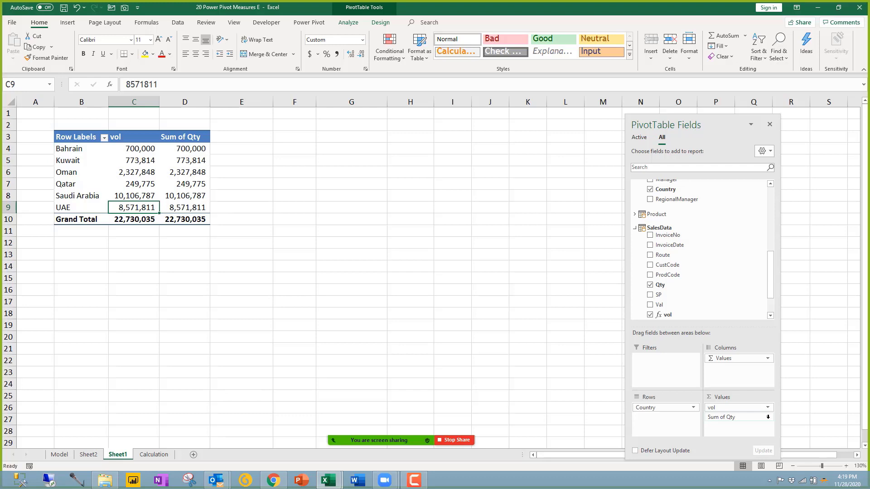
{"action": "left_click", "coordinate": [192, 172]}
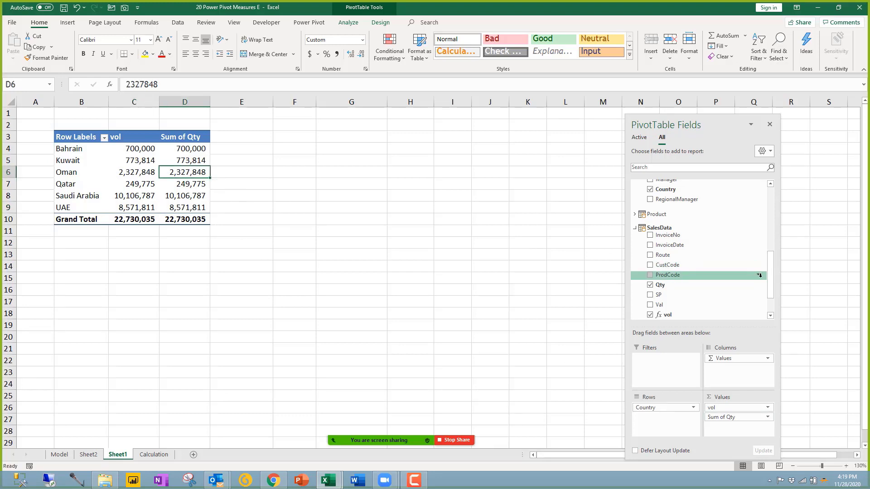
{"action": "scroll", "coordinate": [720, 272], "scroll_direction": "down", "scroll_amount": 2}
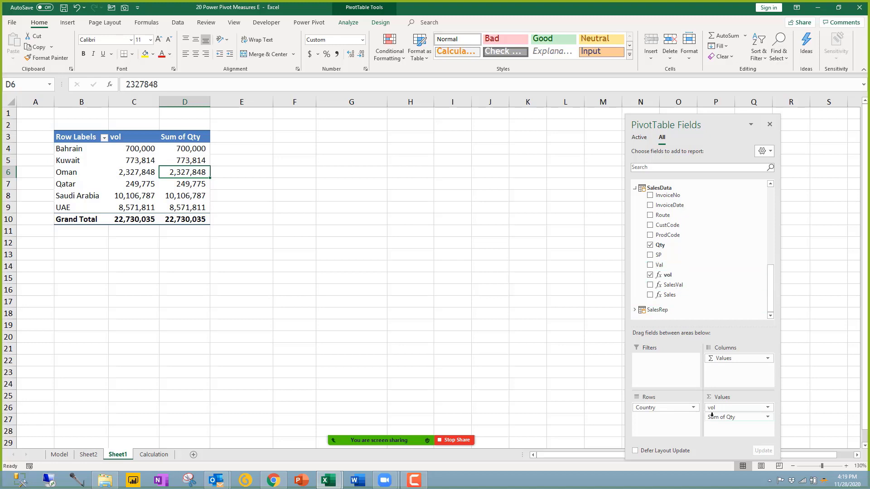
Step: Replace Sum of Qty with SalesVal and Sales, then compare their grand totals with vol
{"action": "left_click_drag", "start_coordinate": [586, 374], "coordinate": [587, 374]}
{"action": "left_click", "coordinate": [650, 284]}
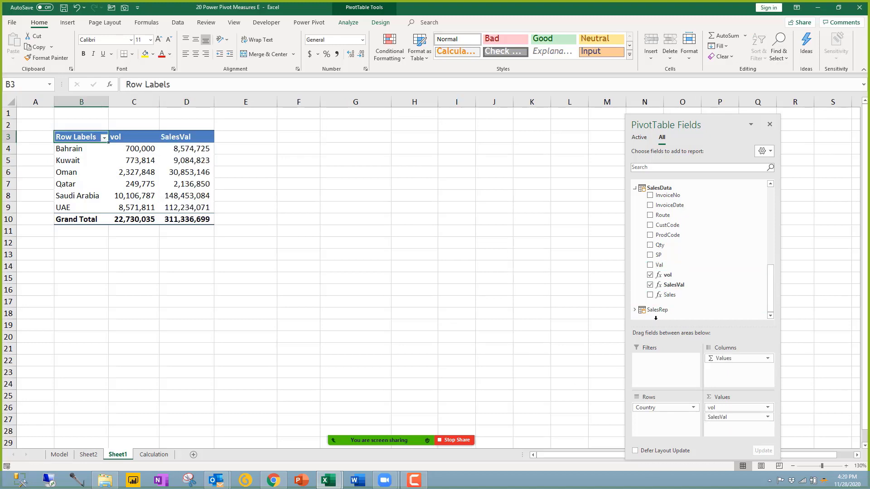
{"action": "left_click", "coordinate": [649, 295]}
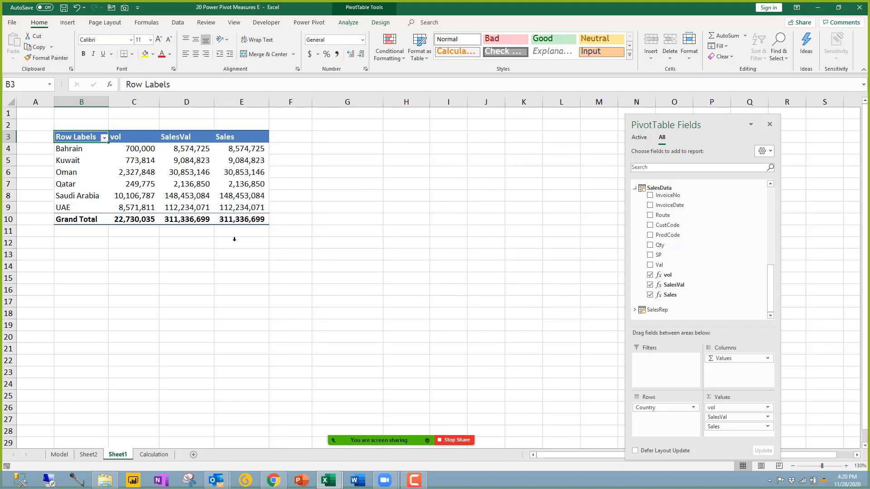
{"action": "key", "text": "ctrl+End"}
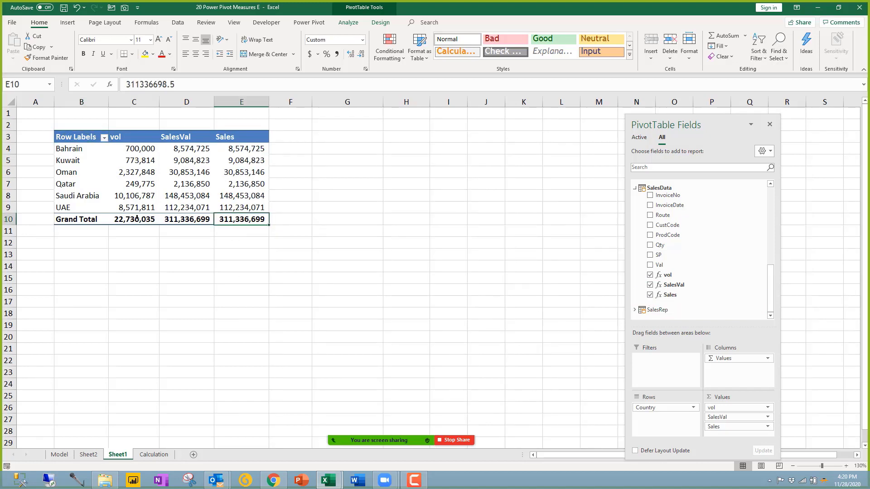
{"action": "left_click", "coordinate": [137, 217]}
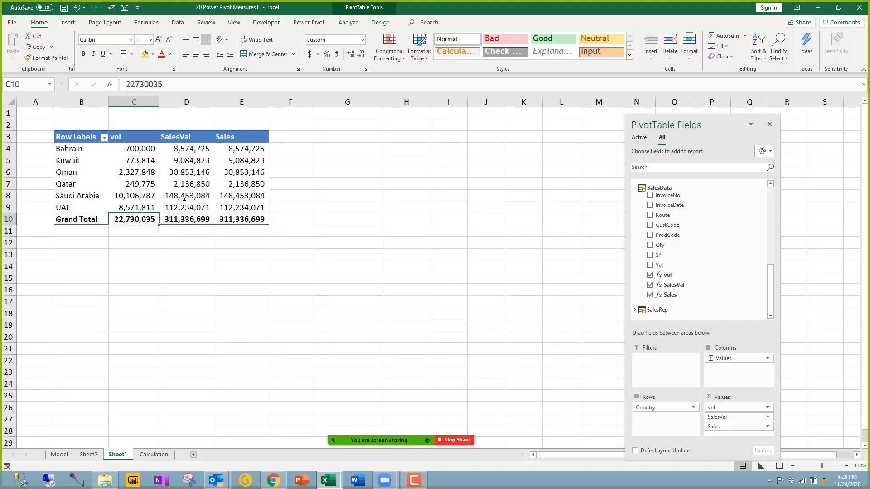
{"action": "left_click", "coordinate": [188, 219]}
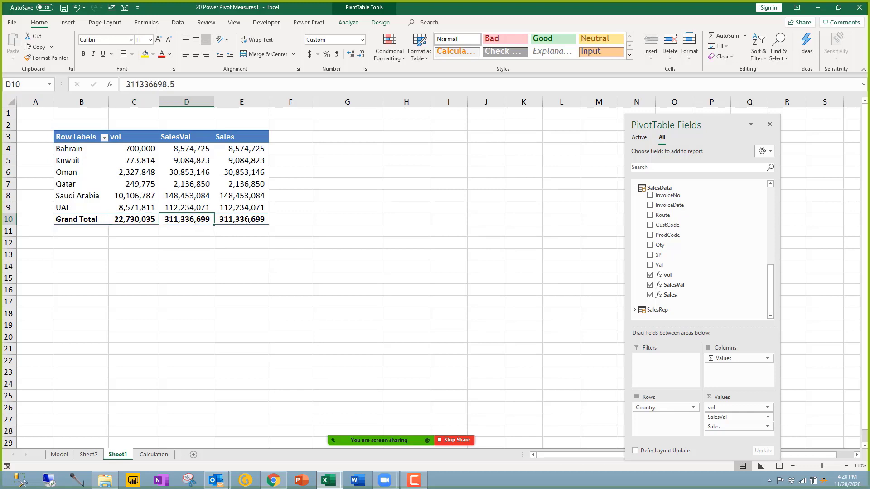
{"action": "left_click", "coordinate": [248, 219]}
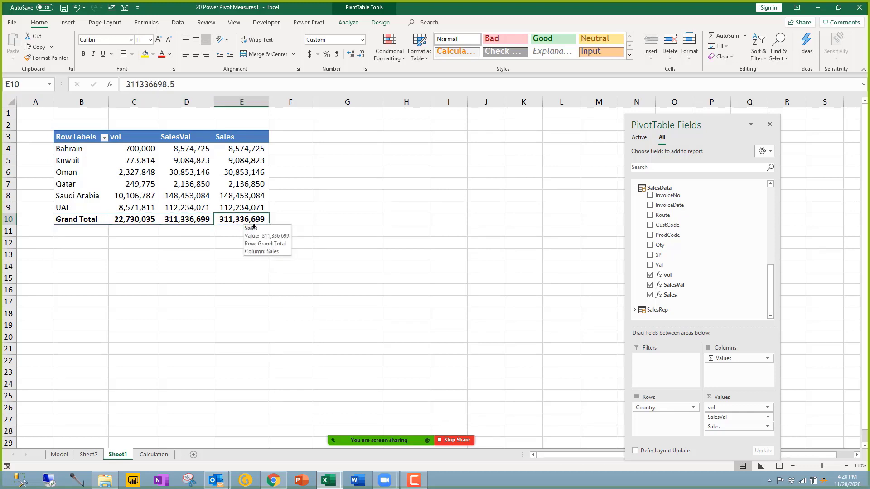
Step: Inspect the UAE and Bahrain Sales values and totals, then return to Power Pivot
{"action": "left_click", "coordinate": [193, 133]}
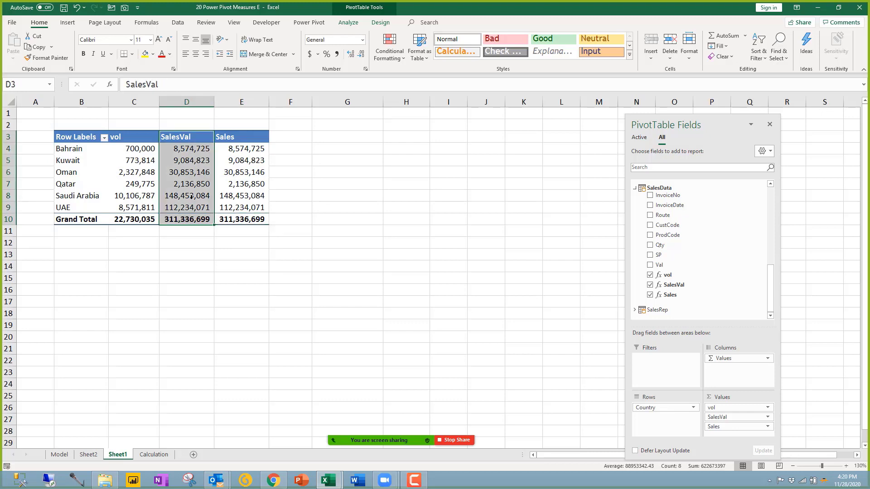
{"action": "left_click", "coordinate": [241, 208]}
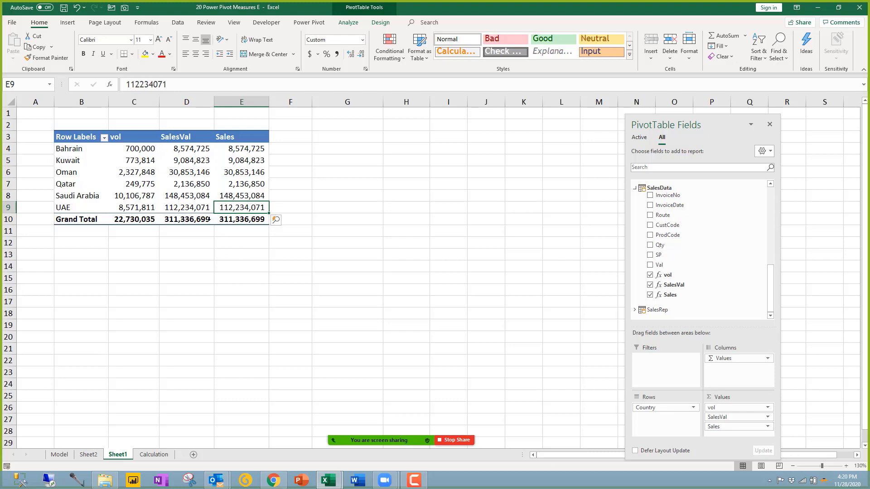
{"action": "left_click", "coordinate": [210, 219]}
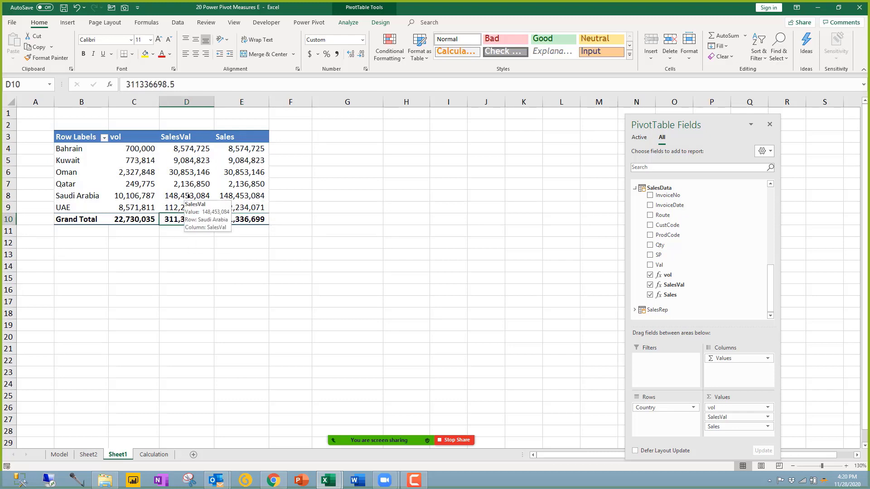
{"action": "left_click", "coordinate": [231, 208]}
{"action": "left_click", "coordinate": [245, 219]}
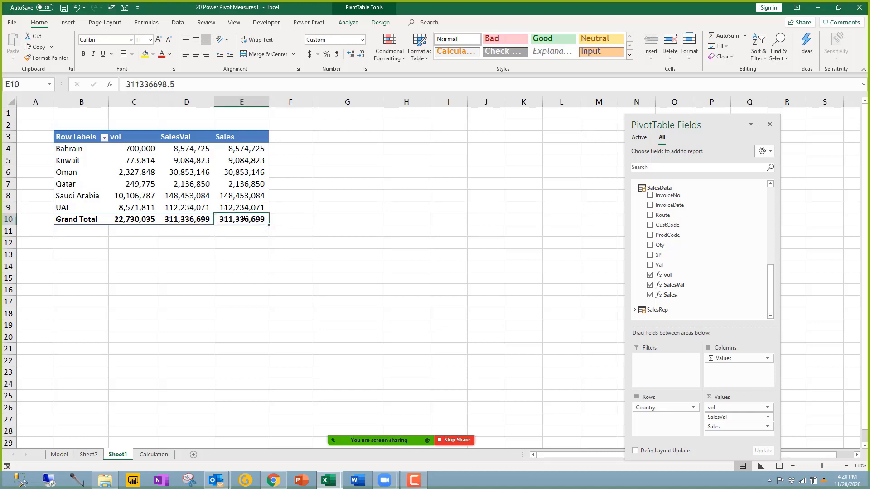
{"action": "left_click", "coordinate": [248, 144]}
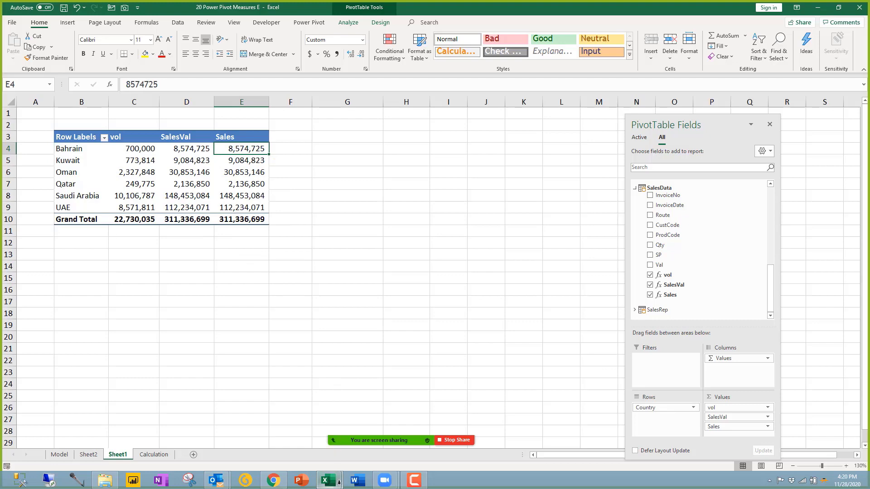
{"action": "left_click", "coordinate": [329, 480]}
{"action": "left_click", "coordinate": [368, 430]}
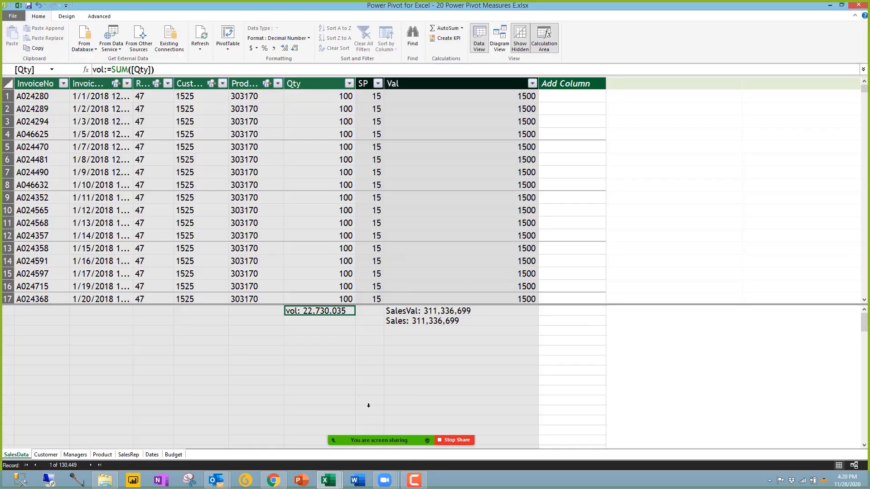
{"action": "left_click", "coordinate": [427, 320]}
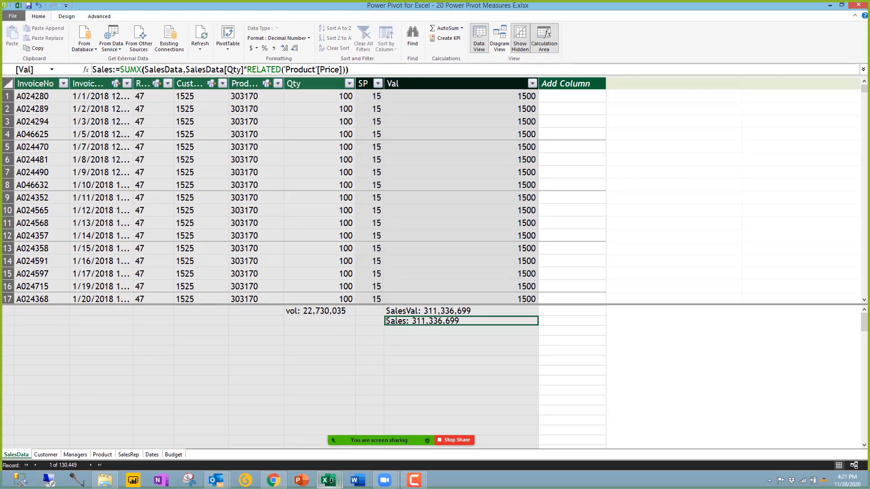
{"action": "left_click", "coordinate": [349, 340]}
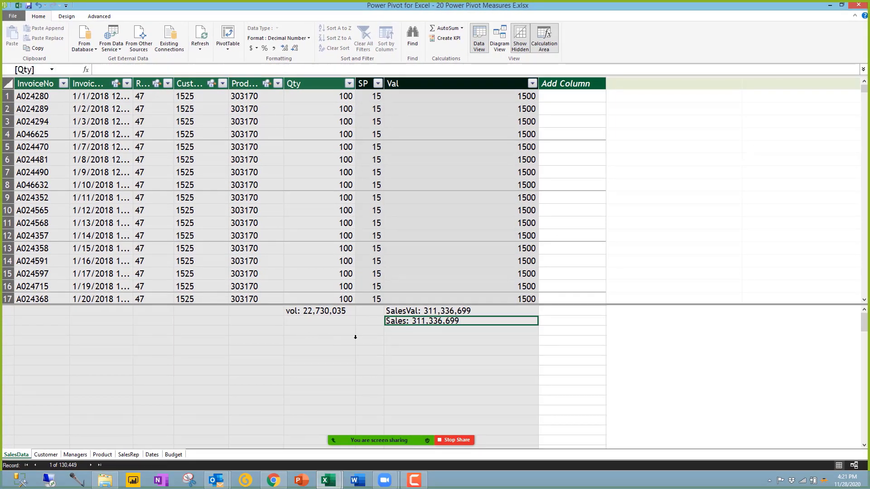
{"action": "left_click", "coordinate": [399, 319]}
Step: Back in Excel, drag BudgetVal into Values below Sales so each country shows both measures
{"action": "left_click", "coordinate": [307, 407]}
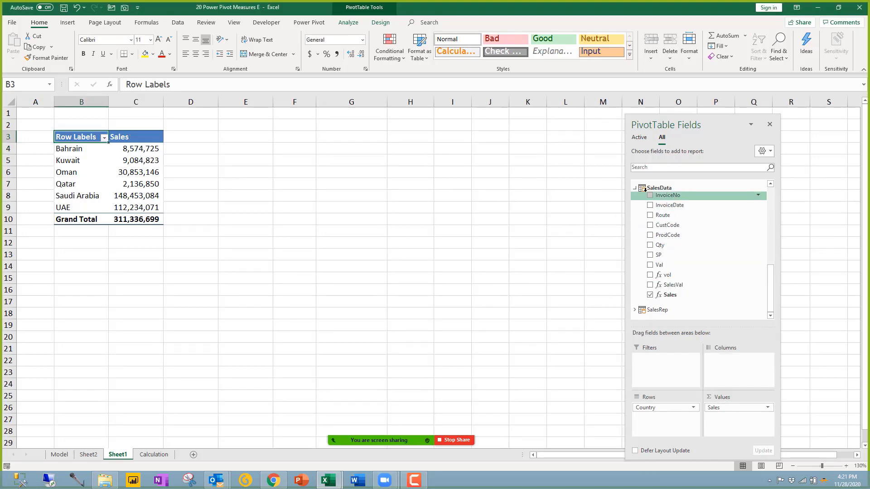
{"action": "left_click", "coordinate": [662, 188]}
{"action": "scroll", "coordinate": [668, 207], "scroll_direction": "up", "scroll_amount": 3}
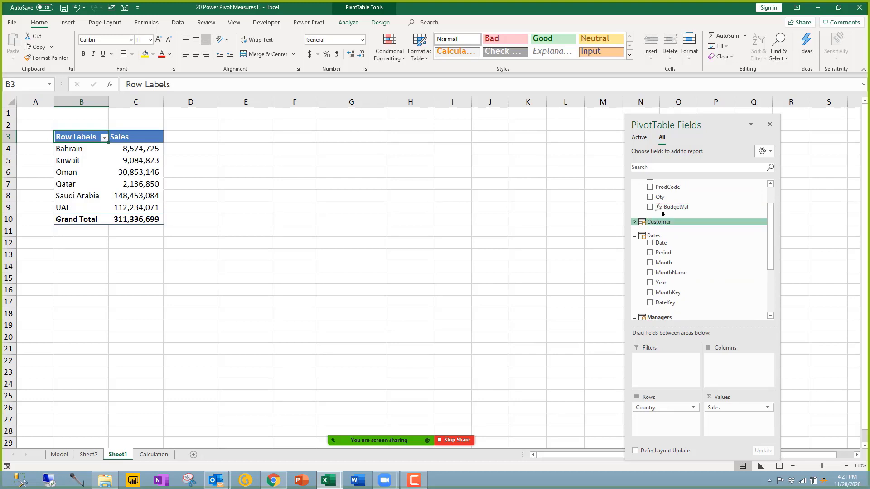
{"action": "left_click_drag", "start_coordinate": [668, 207], "coordinate": [747, 420]}
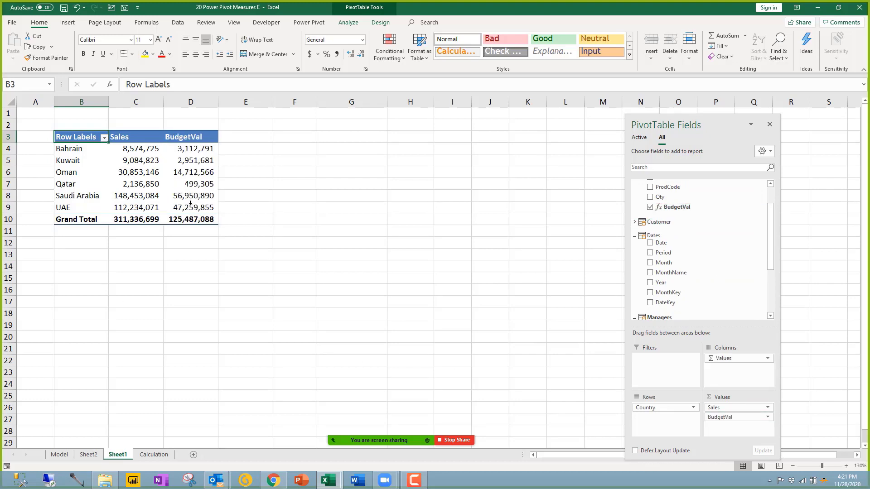
{"action": "left_click", "coordinate": [136, 196]}
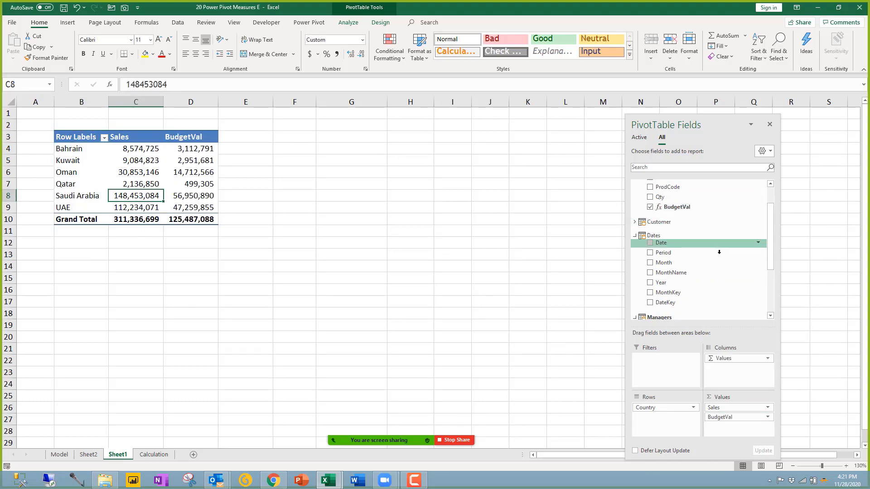
Step: Add Year as a slicer, filter it to 2020, then delete the slicer
{"action": "right_click", "coordinate": [662, 282]}
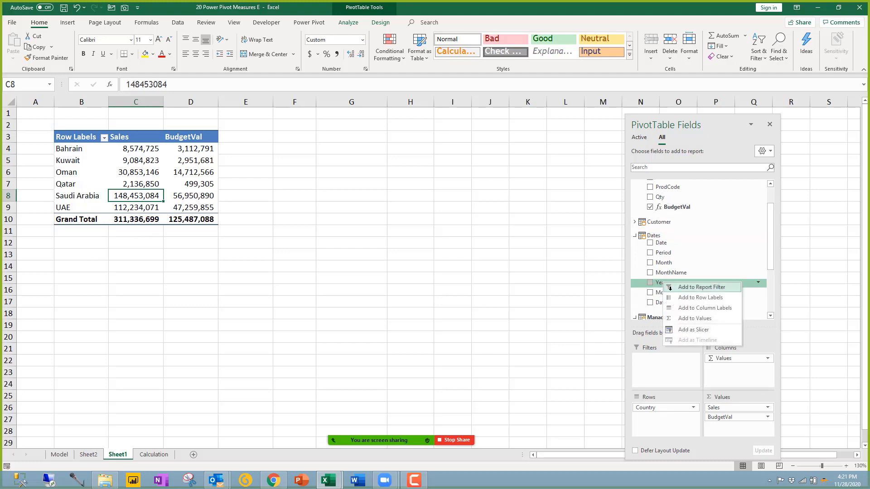
{"action": "left_click", "coordinate": [697, 330]}
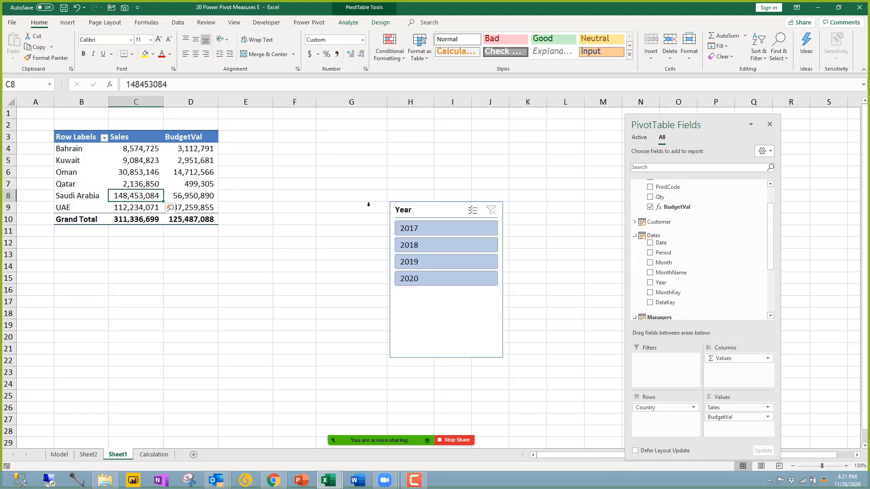
{"action": "left_click_drag", "start_coordinate": [431, 257], "coordinate": [398, 215]}
{"action": "left_click", "coordinate": [395, 231]}
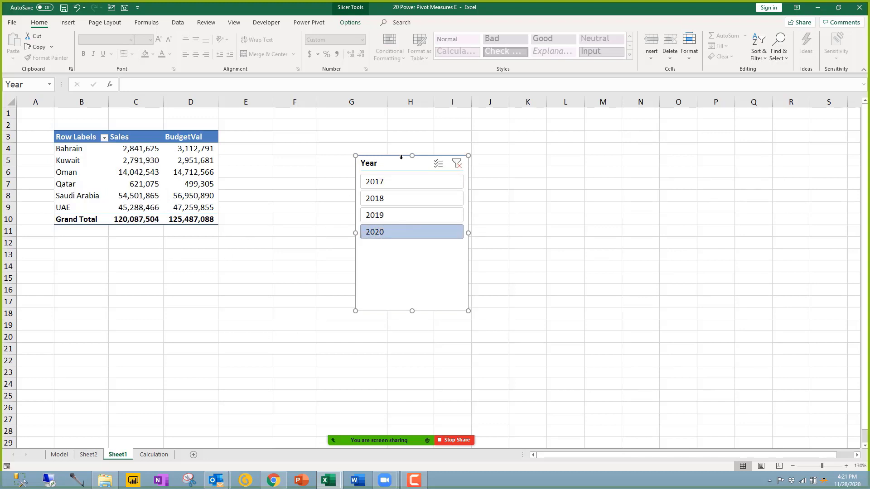
{"action": "key", "text": "Delete"}
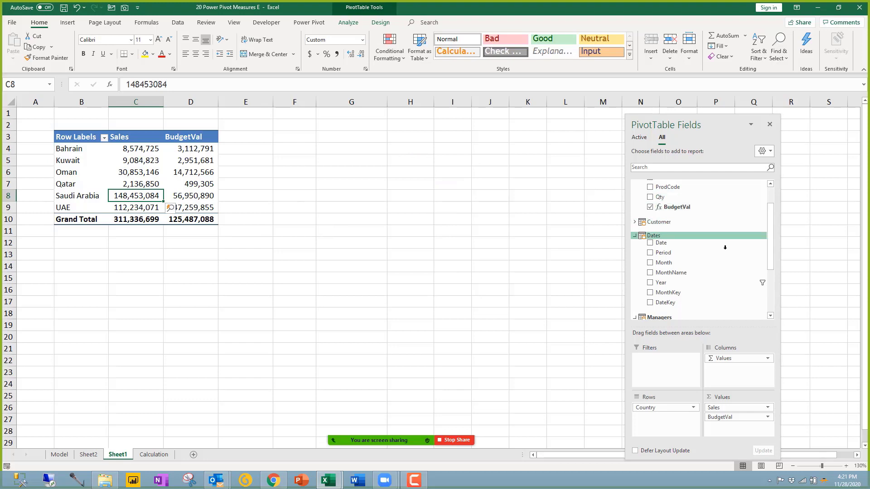
Step: Re-add the Year slicer, clear its filter, remove it, and return to a BudgetVal cell
{"action": "scroll", "coordinate": [707, 244], "scroll_direction": "down", "scroll_amount": 1}
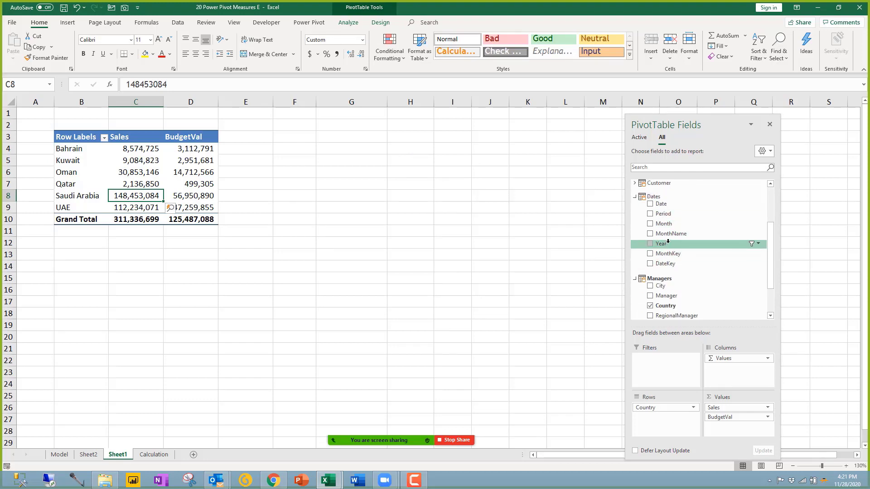
{"action": "right_click", "coordinate": [667, 242]}
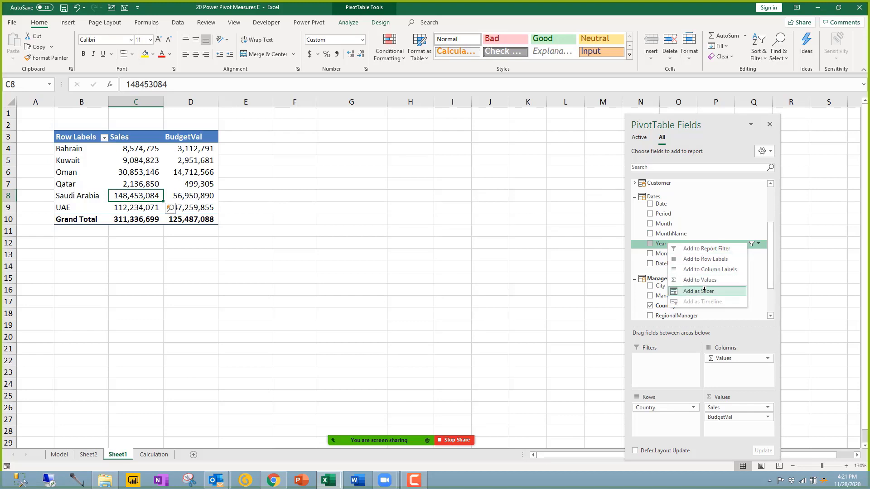
{"action": "left_click", "coordinate": [704, 291]}
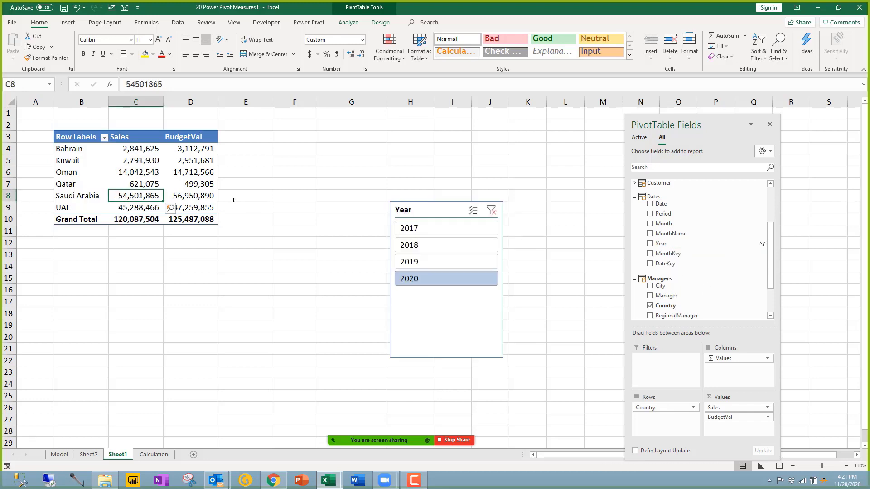
{"action": "left_click", "coordinate": [418, 215]}
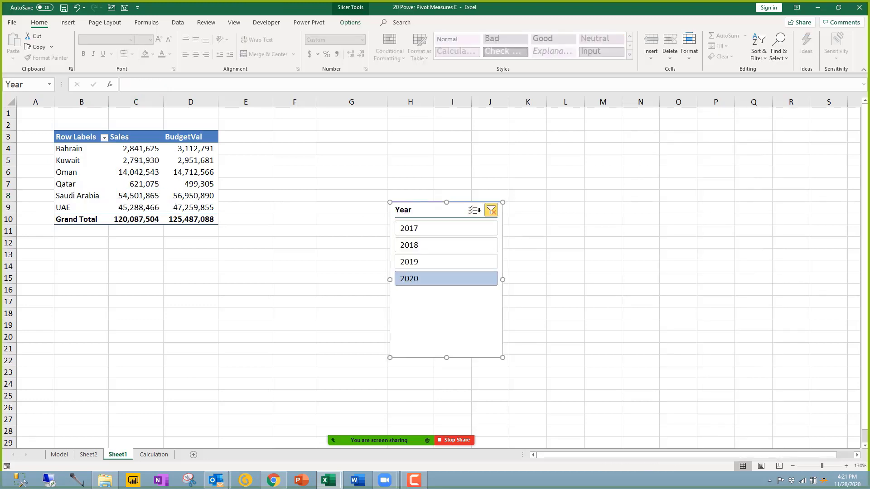
{"action": "left_click", "coordinate": [491, 210]}
{"action": "key", "text": "Escape"}
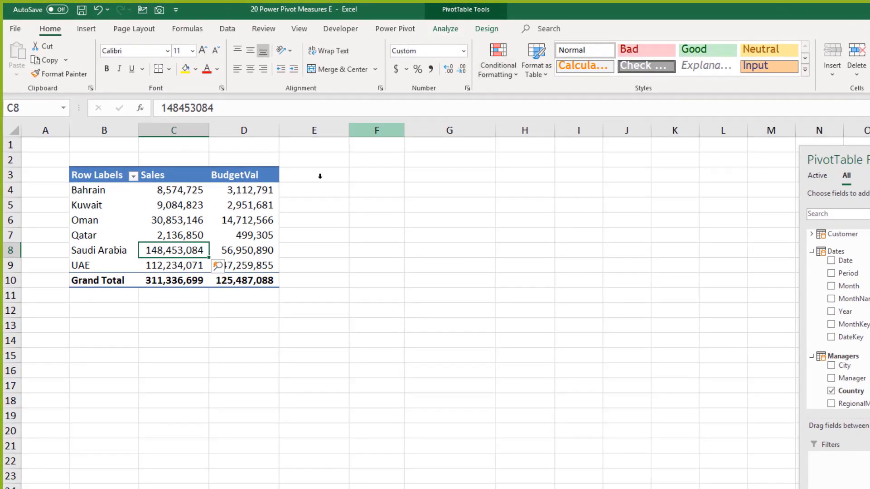
{"action": "key", "text": "Up"}
{"action": "key", "text": "Up"}
{"action": "key", "text": "Right"}
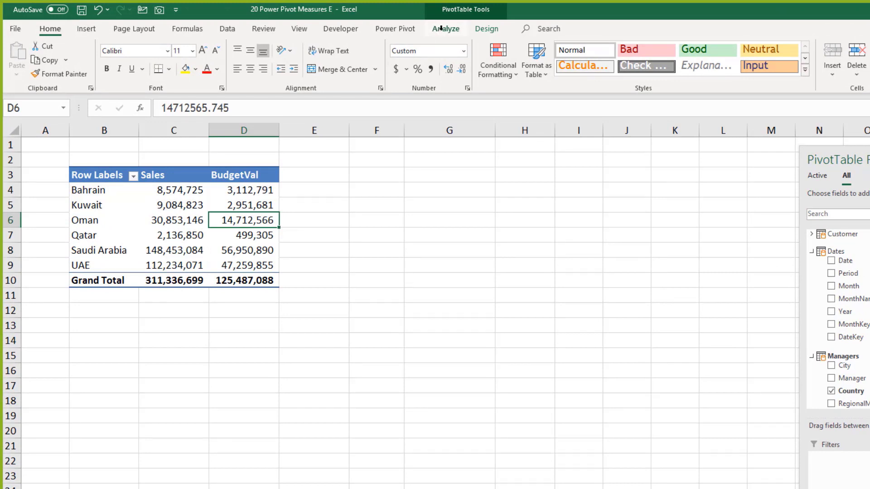
Step: From PivotTable Analyze, insert Year, RegionalManager, Sub Category and Country slicers together
{"action": "left_click", "coordinate": [440, 28]}
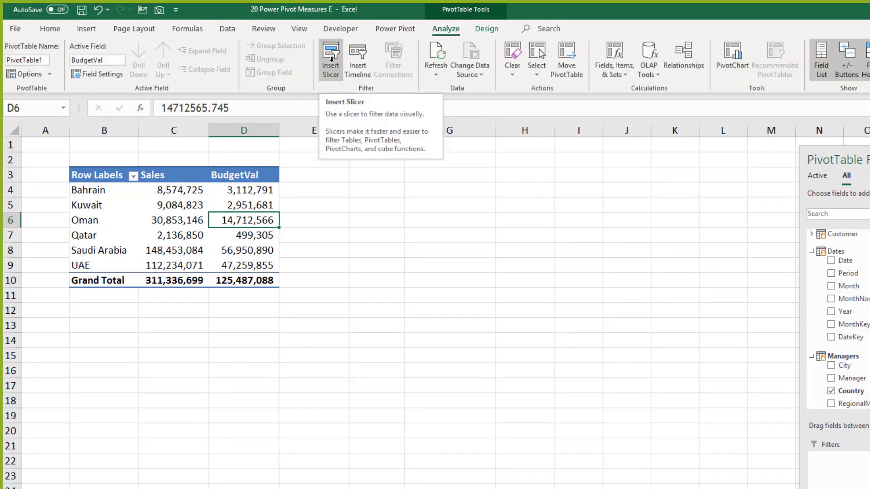
{"action": "left_click", "coordinate": [331, 58]}
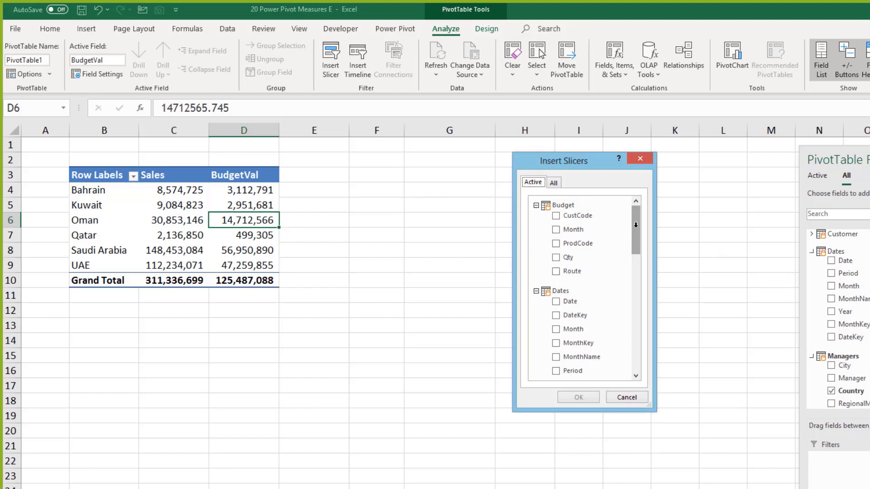
{"action": "left_click_drag", "start_coordinate": [635, 229], "coordinate": [639, 313]}
{"action": "left_click", "coordinate": [556, 263]}
{"action": "left_click", "coordinate": [578, 250]}
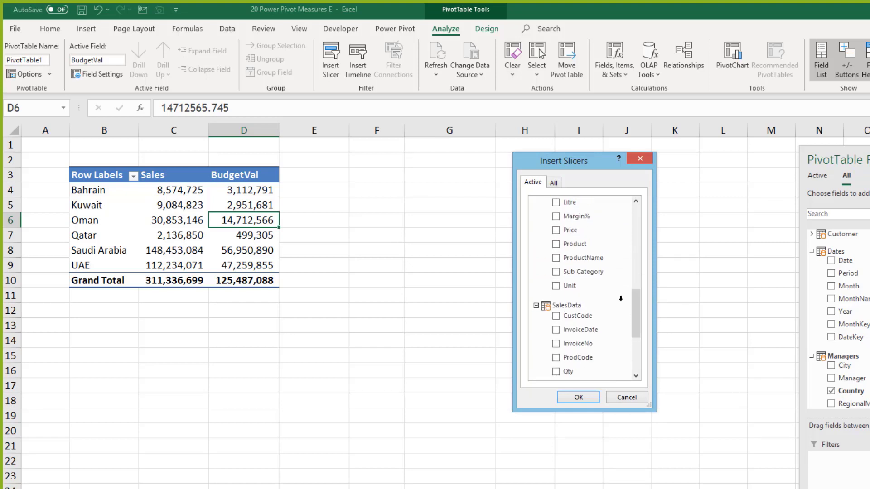
{"action": "left_click", "coordinate": [555, 272]}
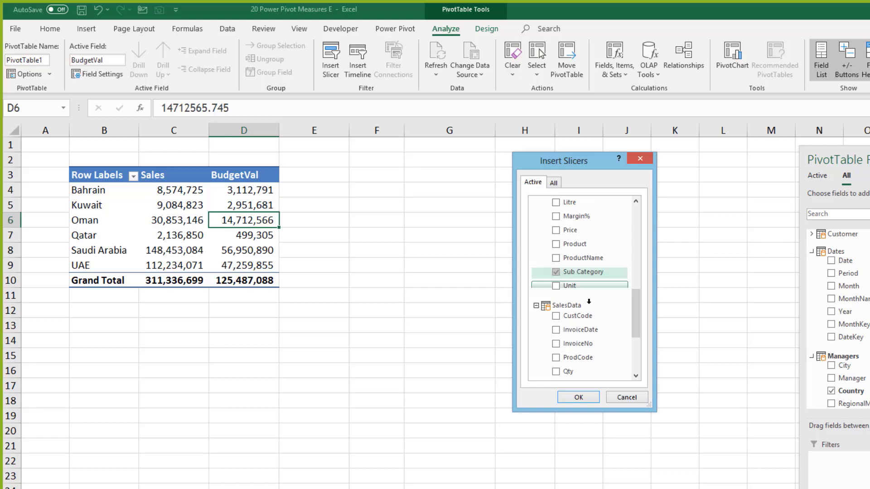
{"action": "left_click_drag", "start_coordinate": [635, 302], "coordinate": [639, 273]}
{"action": "left_click", "coordinate": [556, 262]}
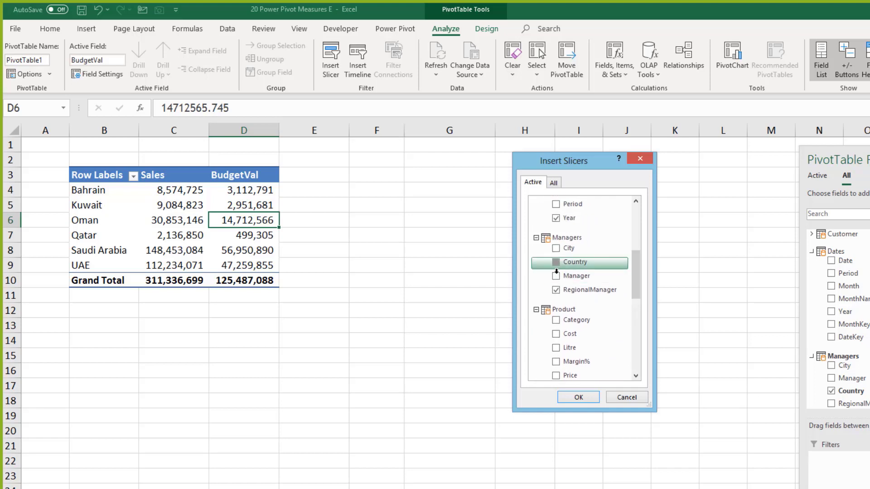
{"action": "scroll", "coordinate": [625, 298], "scroll_direction": "down", "scroll_amount": 3}
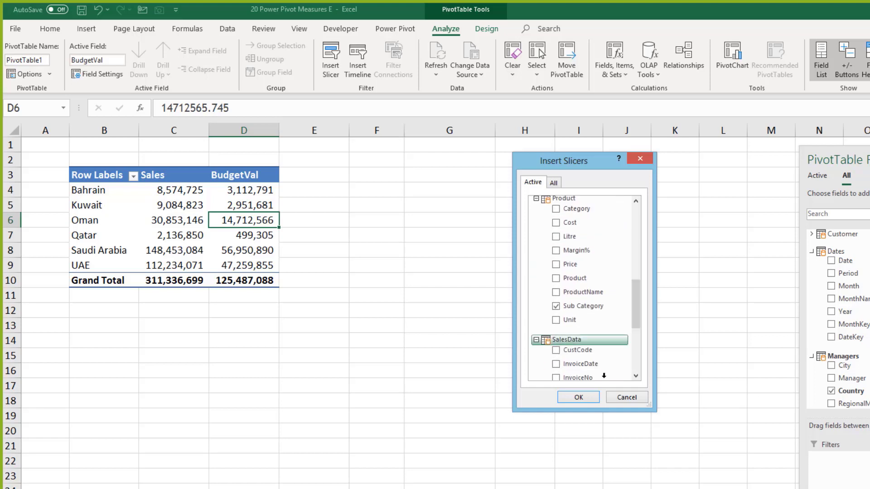
{"action": "left_click", "coordinate": [578, 397]}
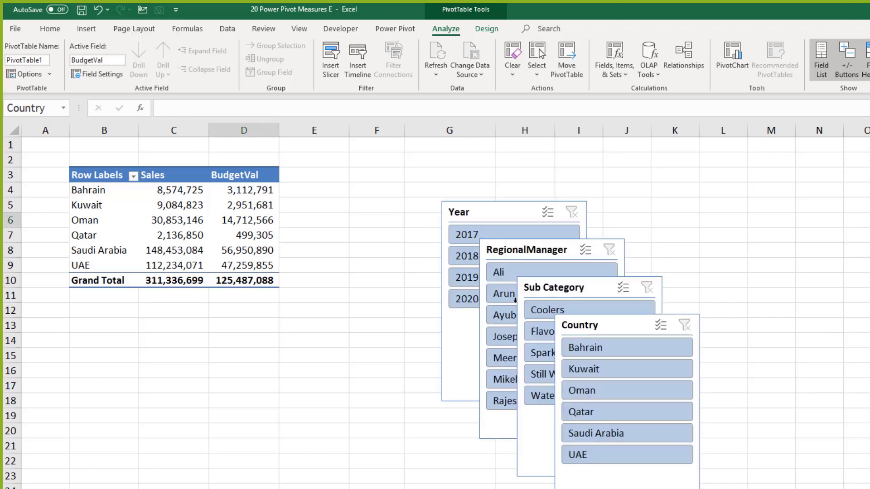
Step: Spread the RegionalManager, Sub Category and Country slicers apart and filter Country to UAE
{"action": "left_click_drag", "start_coordinate": [556, 253], "coordinate": [689, 197]}
{"action": "left_click", "coordinate": [553, 287]}
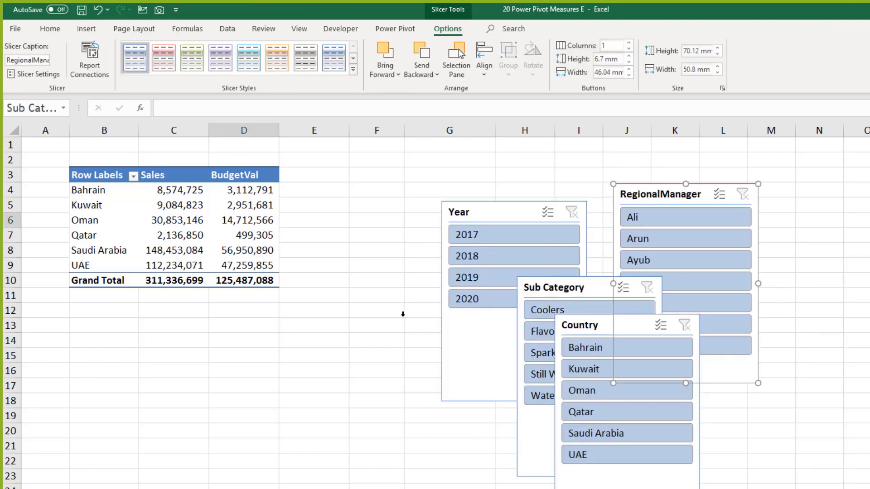
{"action": "left_click_drag", "start_coordinate": [554, 287], "coordinate": [304, 367]}
{"action": "left_click_drag", "start_coordinate": [571, 329], "coordinate": [856, 233]}
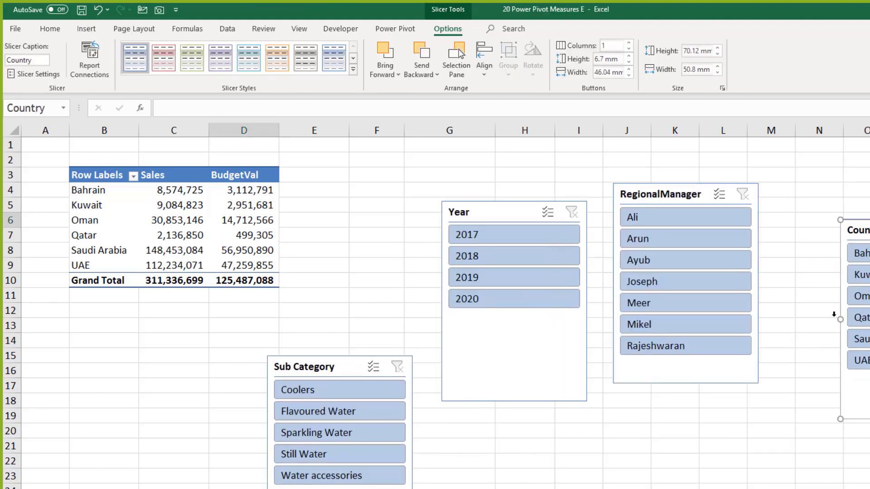
{"action": "left_click", "coordinate": [858, 360]}
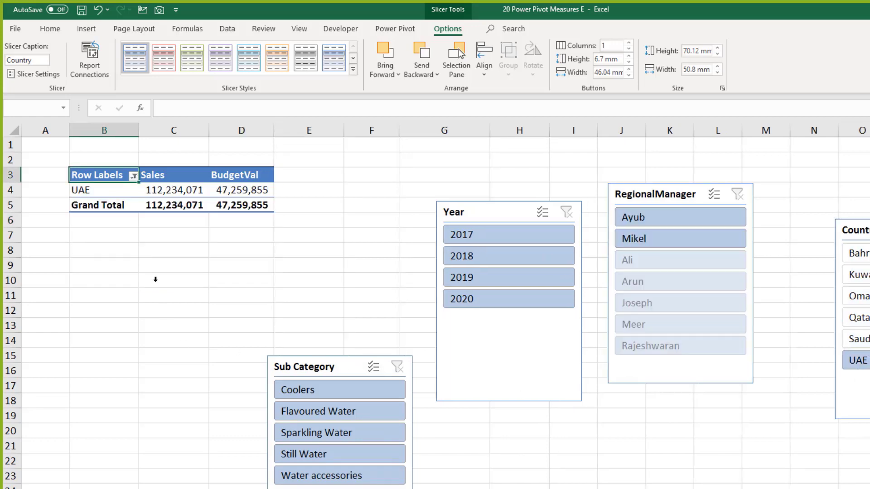
{"action": "key", "text": "Escape"}
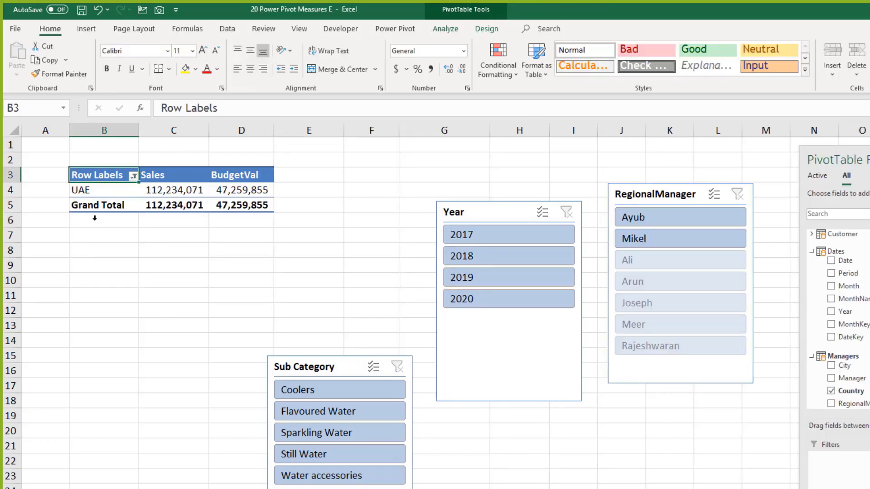
Step: Remove Country from the pivot rows, expand the Product table, and dismiss the email password prompt
{"action": "left_click", "coordinate": [127, 195]}
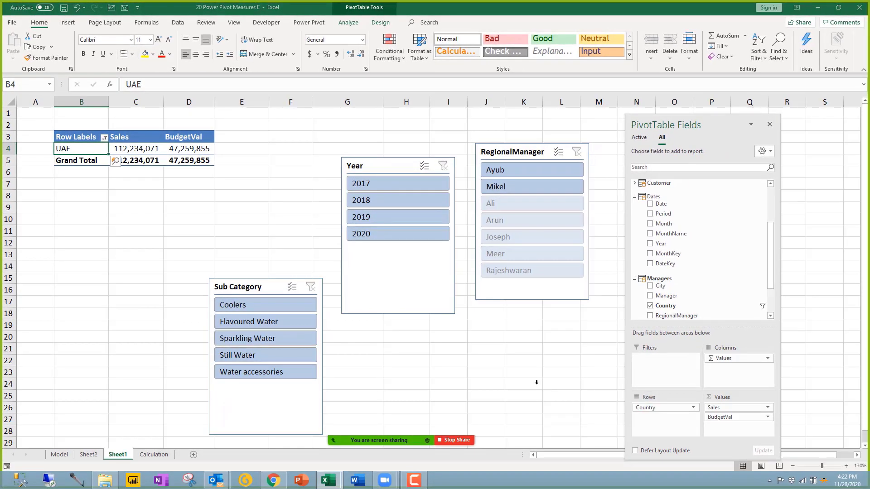
{"action": "left_click", "coordinate": [729, 343]}
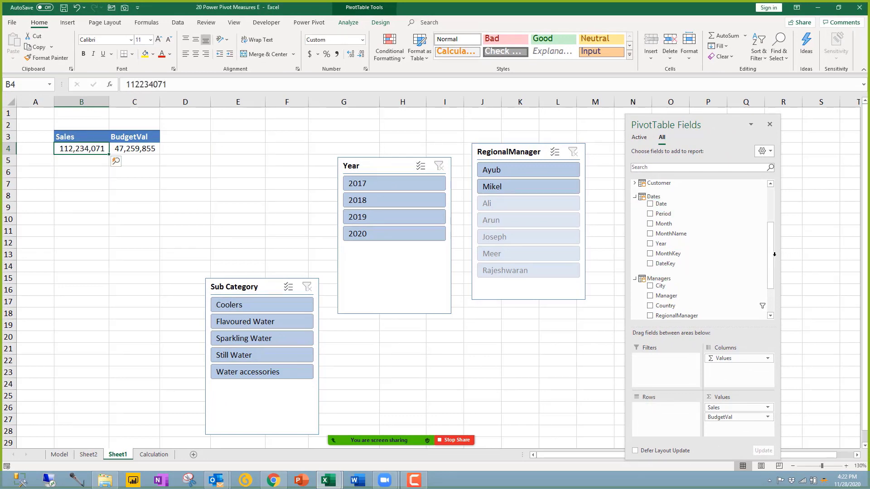
{"action": "left_click_drag", "start_coordinate": [769, 240], "coordinate": [770, 265]}
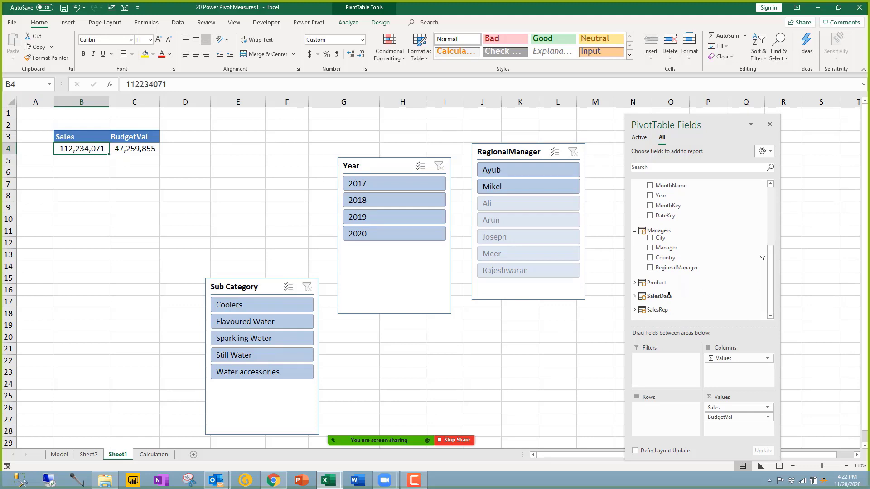
{"action": "left_click", "coordinate": [740, 285]}
{"action": "scroll", "coordinate": [734, 276], "scroll_direction": "down", "scroll_amount": 1}
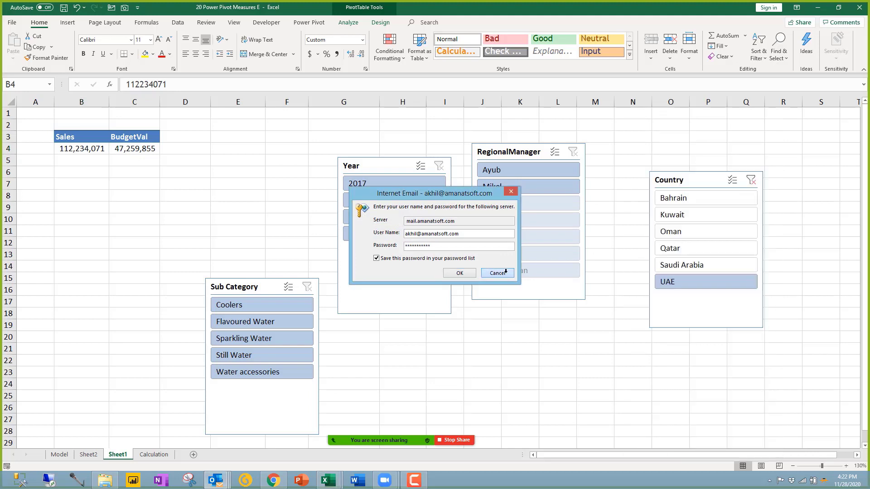
{"action": "left_click", "coordinate": [497, 272]}
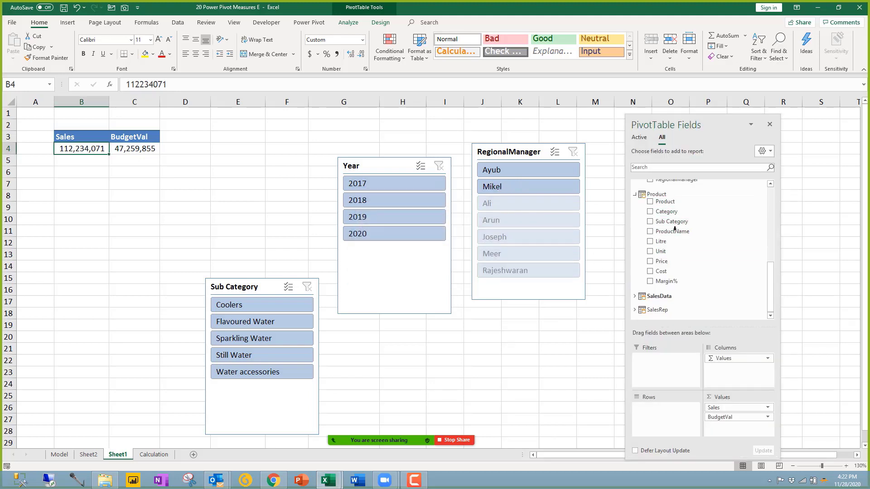
Step: Add ProductName to the pivot rows and hide the PivotTable field list
{"action": "left_click_drag", "start_coordinate": [132, 252], "coordinate": [136, 240]}
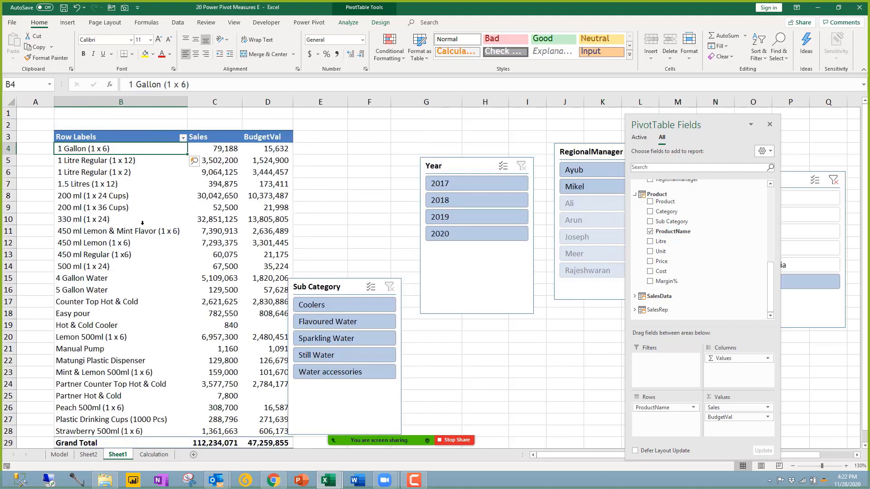
{"action": "left_click", "coordinate": [137, 186]}
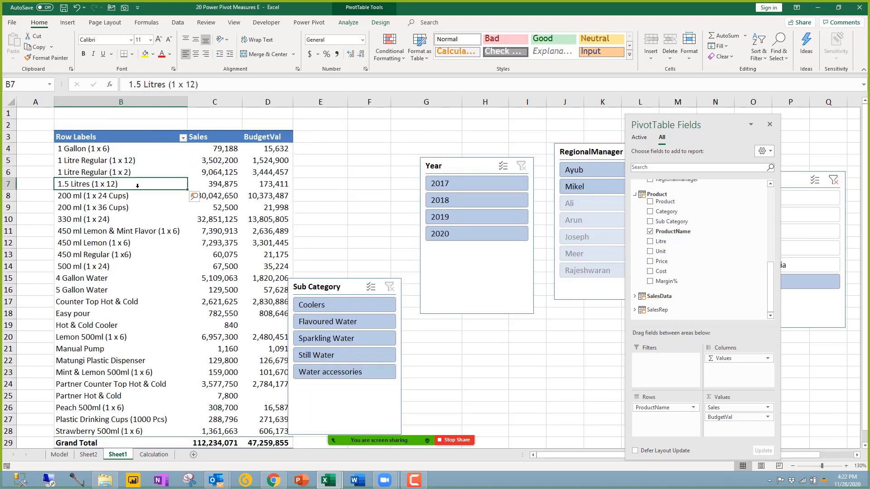
{"action": "left_click", "coordinate": [219, 149]}
{"action": "left_click", "coordinate": [267, 184]}
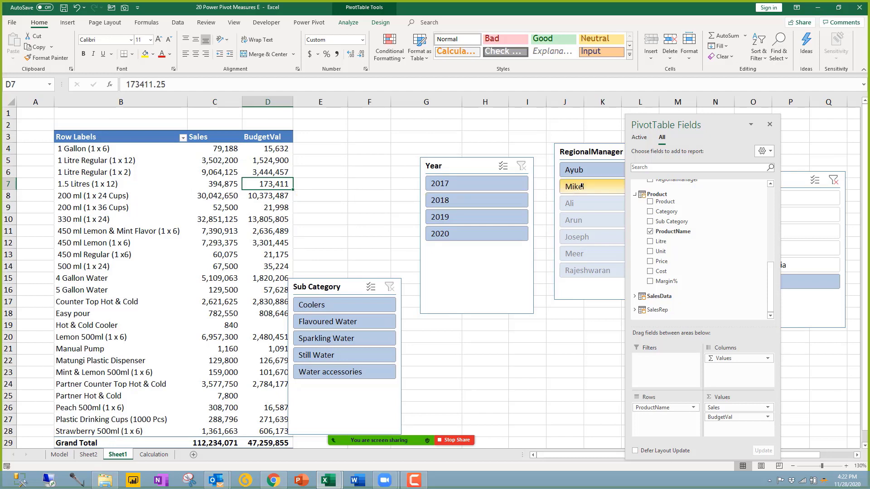
{"action": "left_click", "coordinate": [769, 124]}
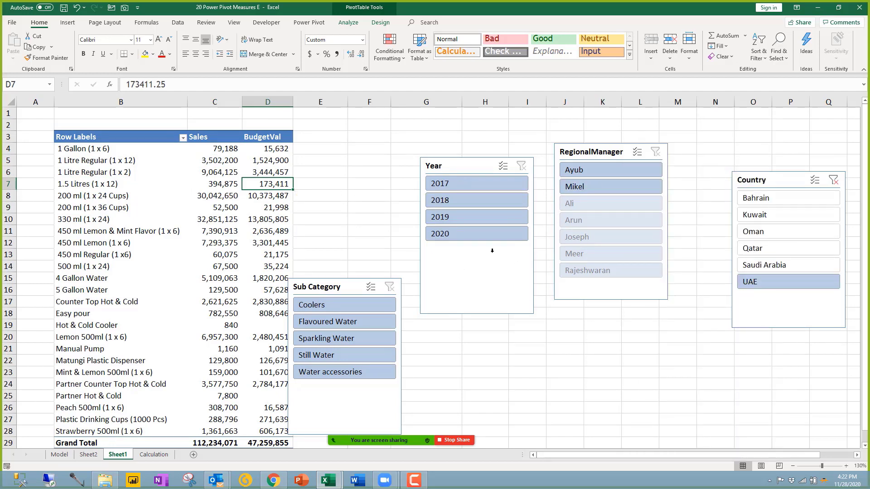
Step: Filter the slicers to 2020 and Flavoured Water, then switch to the 00 Data folder
{"action": "left_click", "coordinate": [439, 233]}
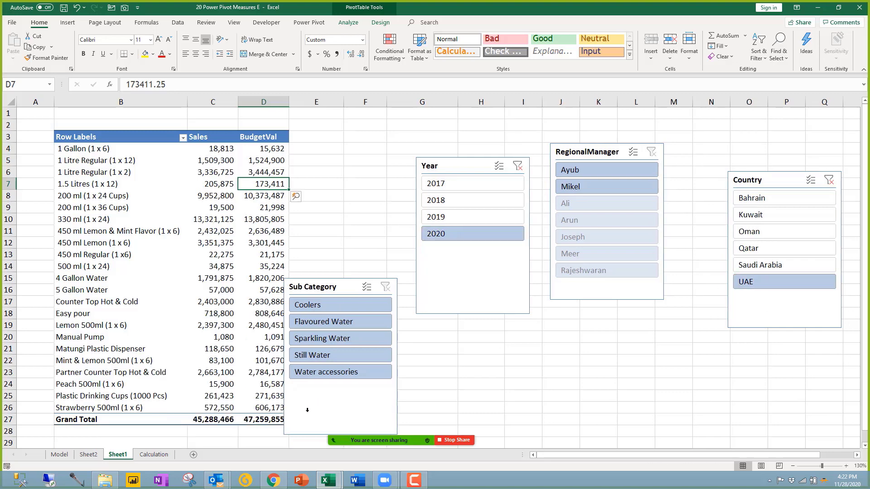
{"action": "left_click", "coordinate": [323, 321]}
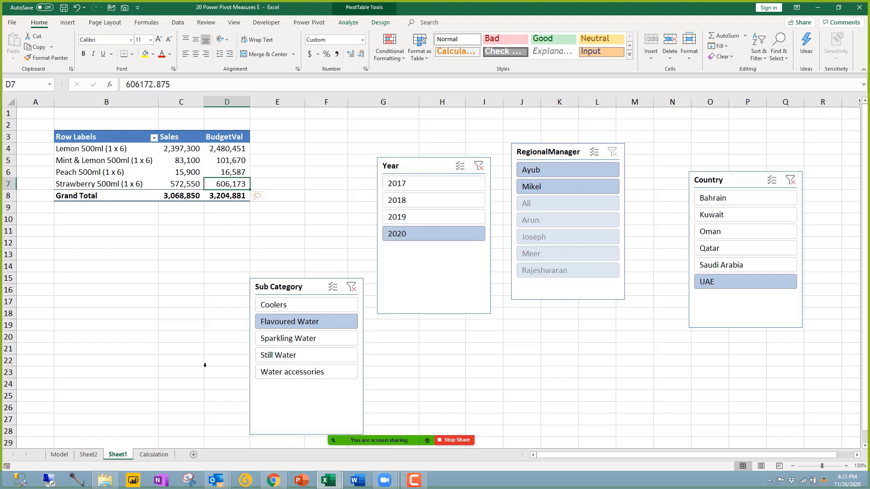
{"action": "key", "text": "alt+Tab"}
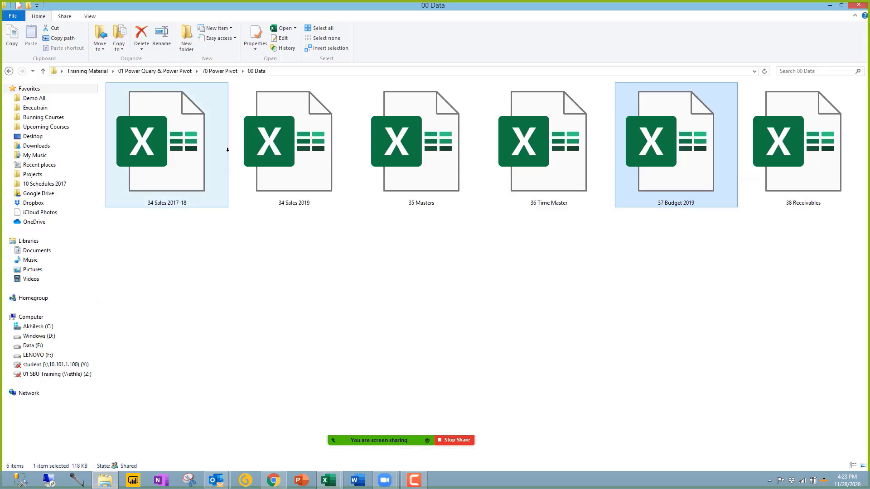
Step: Select 34 Sales 2017-18 in the 00 Data folder and open it in Excel
{"action": "left_click", "coordinate": [186, 164]}
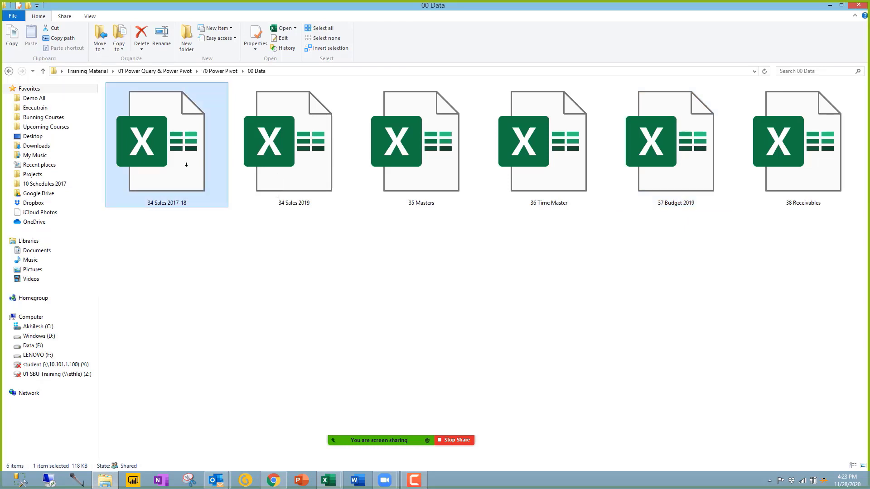
{"action": "key", "text": "alt+Tab"}
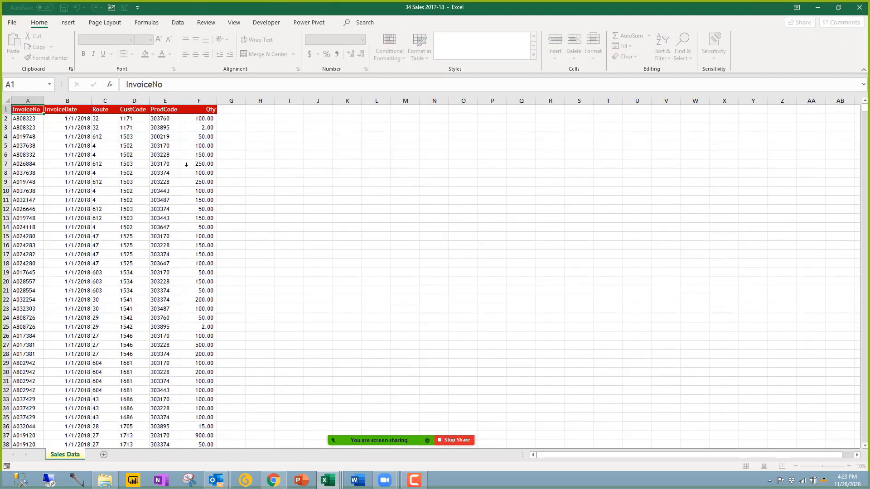
Step: Select column A to confirm 79918 invoices, then return to the Power Pivot SalesData window
{"action": "left_click", "coordinate": [34, 118]}
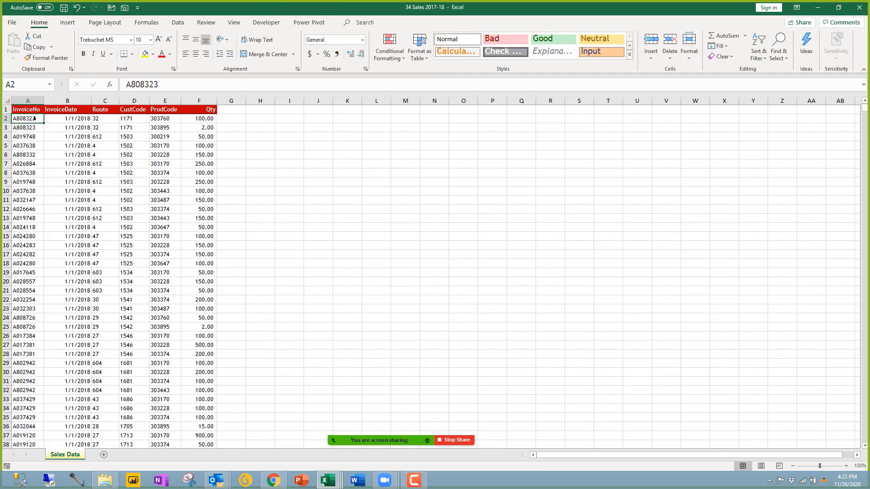
{"action": "left_click", "coordinate": [31, 100]}
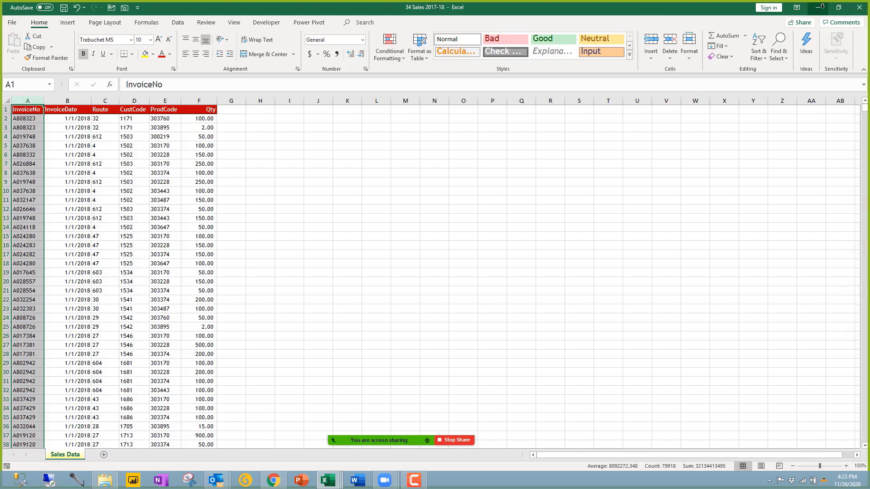
{"action": "left_click", "coordinate": [809, 14]}
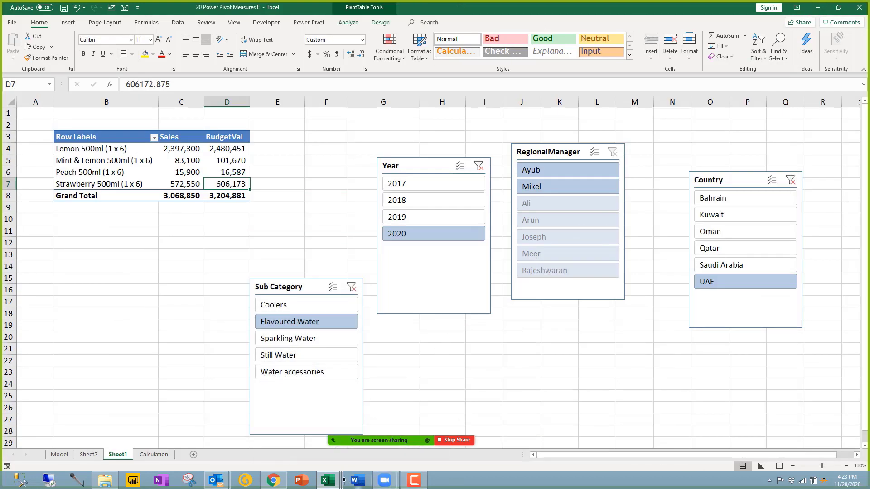
{"action": "mouse_move", "coordinate": [334, 481]}
{"action": "left_click", "coordinate": [330, 430]}
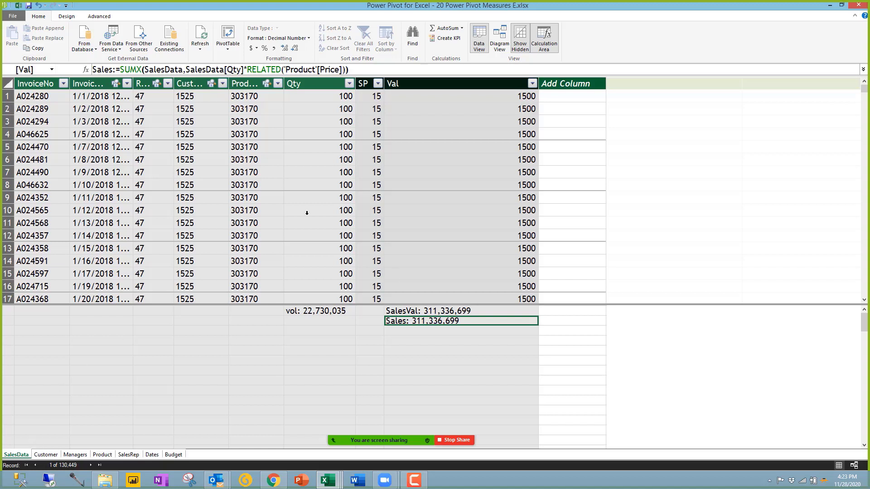
{"action": "left_click", "coordinate": [202, 390]}
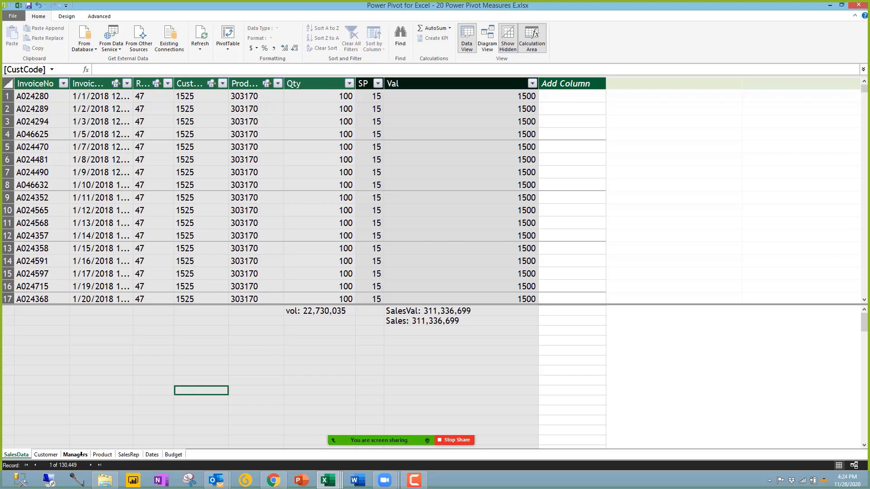
Step: Browse the Managers, Product and SalesRep tables, then minimize the Power Pivot window
{"action": "left_click", "coordinate": [77, 454]}
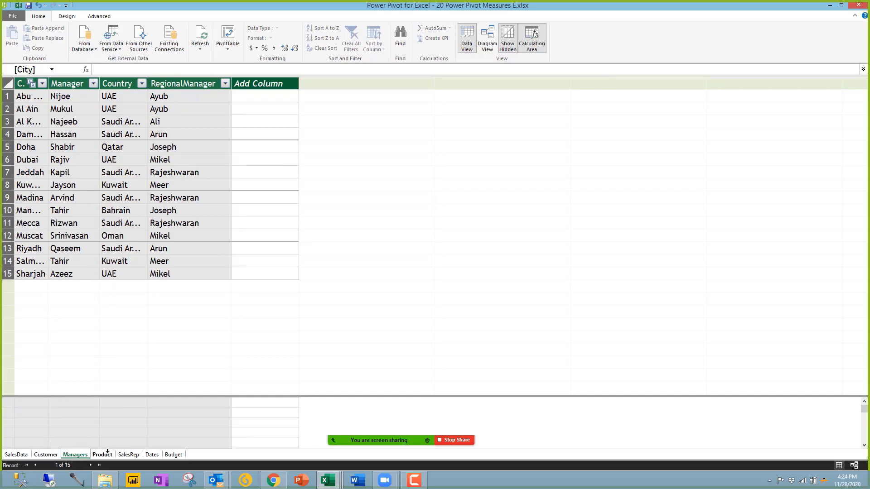
{"action": "left_click", "coordinate": [102, 454]}
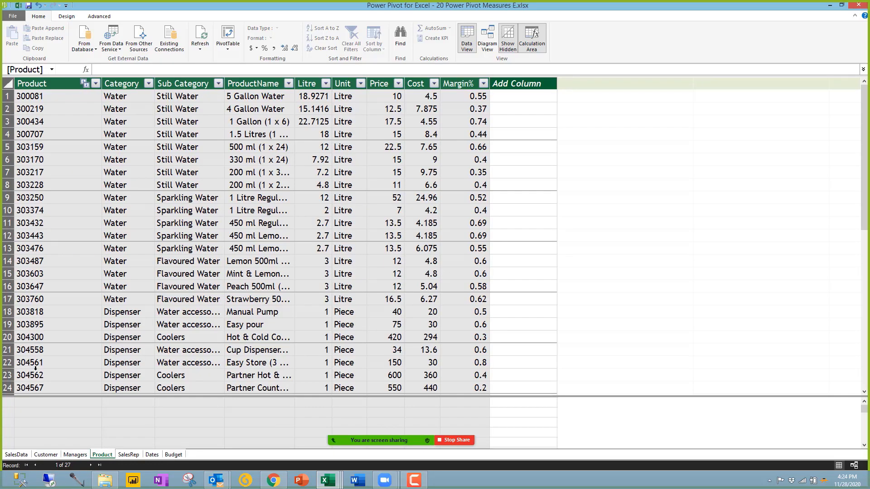
{"action": "left_click", "coordinate": [129, 454]}
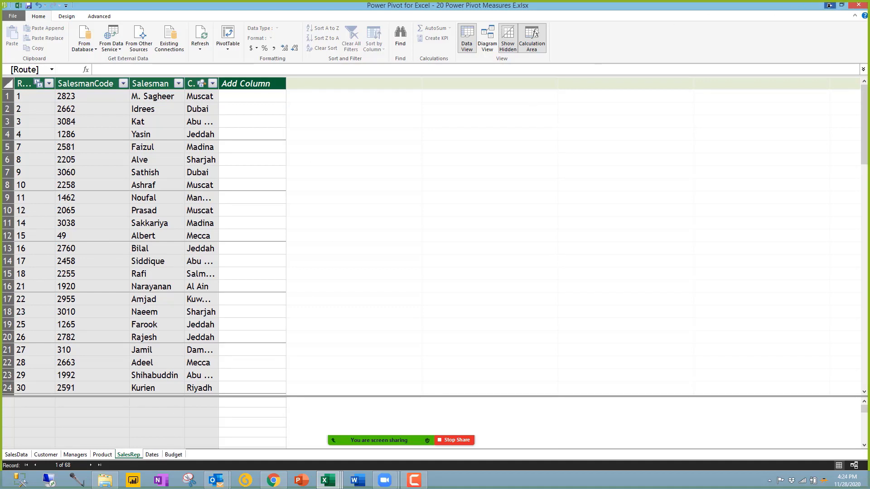
{"action": "left_click", "coordinate": [829, 5]}
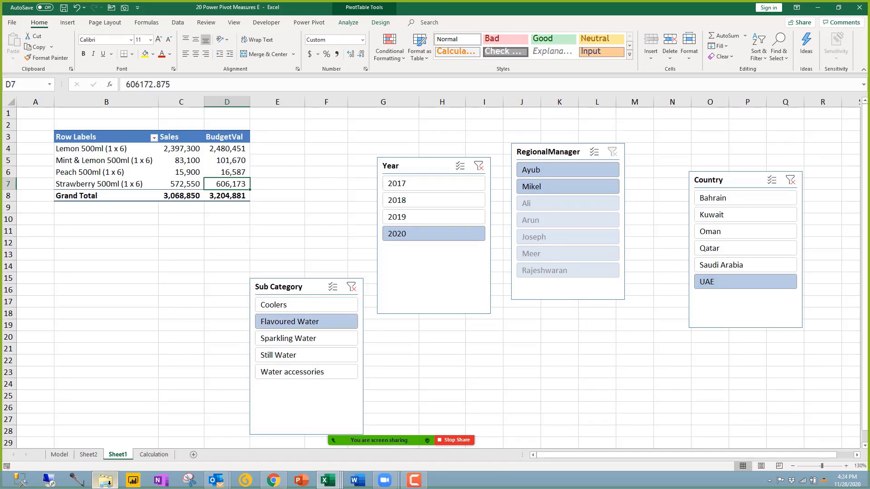
Step: Bring up File Explorer on the 00 Data folder and preview the open Excel windows
{"action": "left_click", "coordinate": [105, 479]}
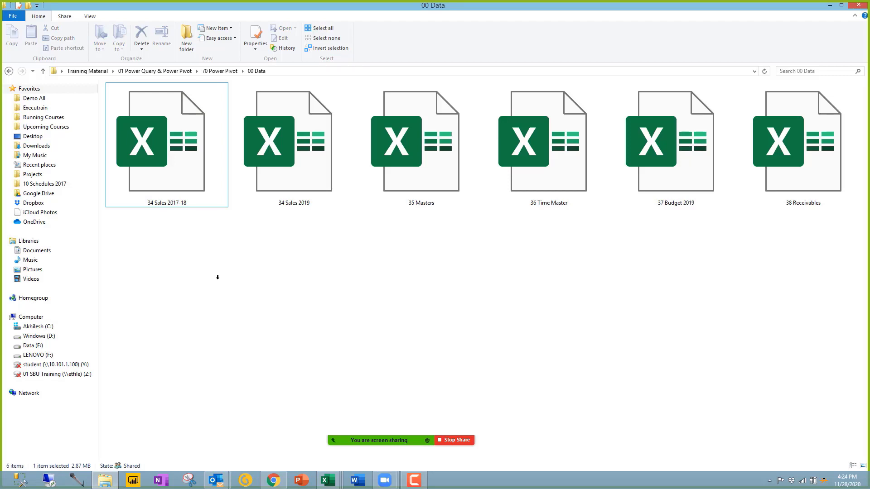
{"action": "left_click", "coordinate": [328, 480]}
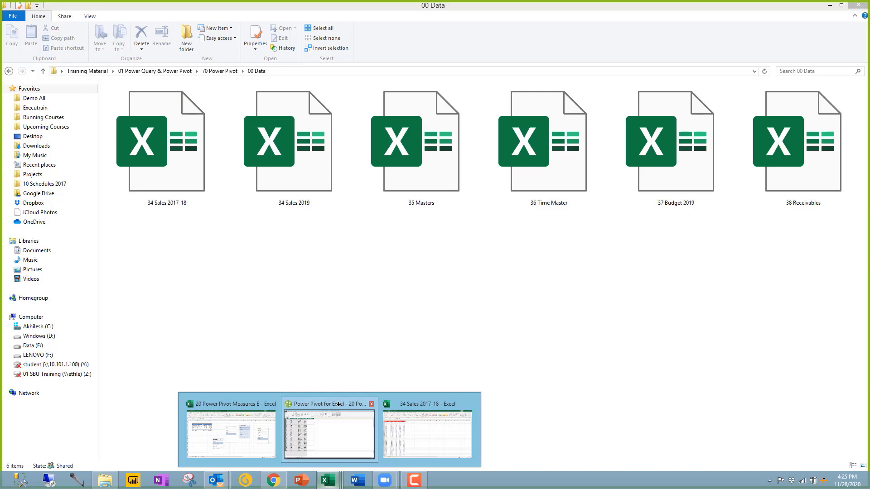
Step: Close the 34 Sales 2017-18 workbook
{"action": "left_click", "coordinate": [427, 428]}
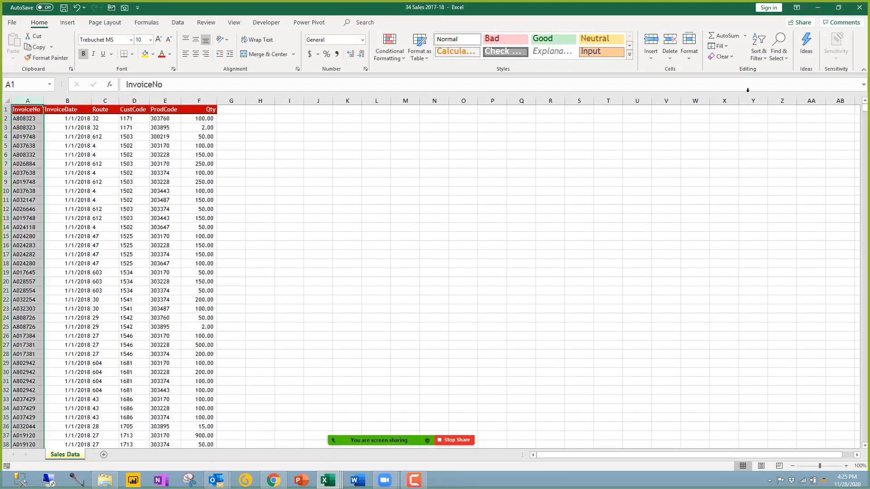
{"action": "left_click", "coordinate": [856, 8]}
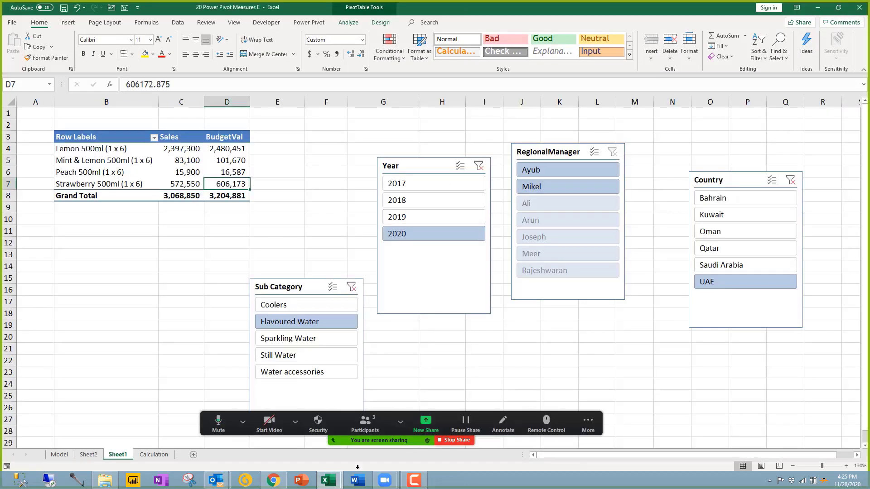
{"action": "left_click", "coordinate": [221, 265]}
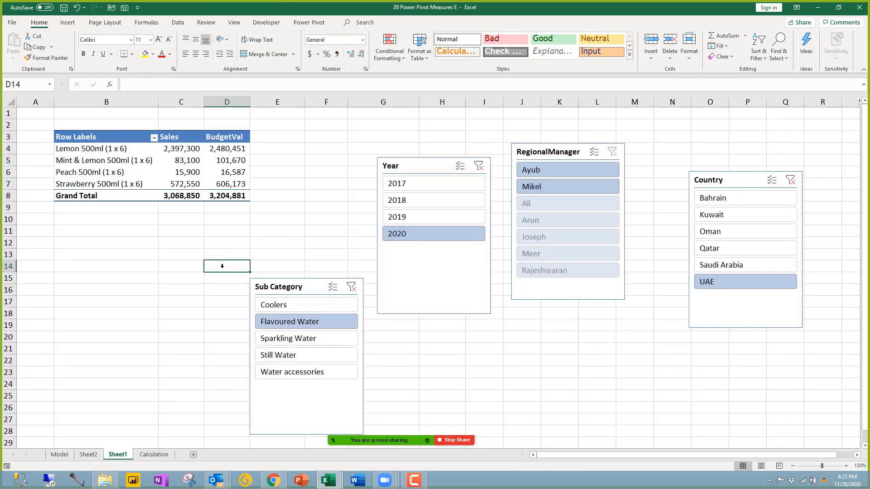
Step: Compare the Sales (C8) and BudgetVal (D8) grand totals, then return to Power Pivot
{"action": "left_click", "coordinate": [188, 194]}
{"action": "key", "text": "Right"}
{"action": "key", "text": "Left"}
{"action": "key", "text": "Right"}
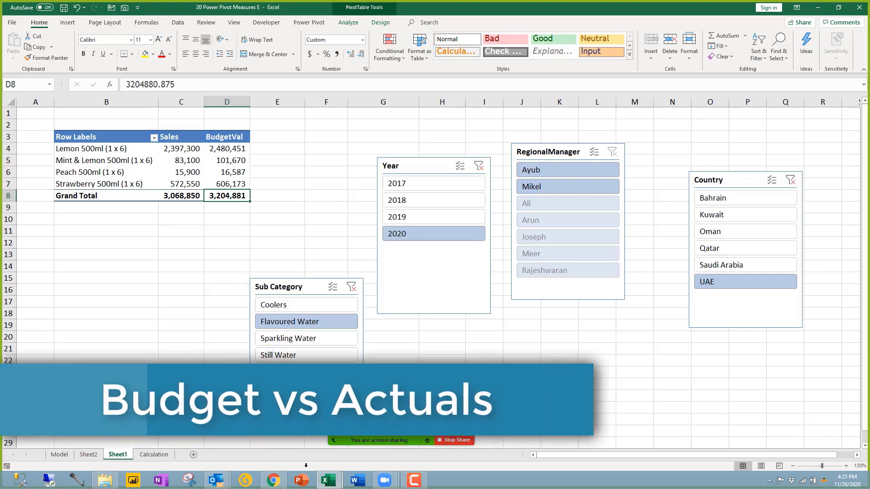
{"action": "left_click", "coordinate": [328, 480]}
{"action": "left_click", "coordinate": [378, 449]}
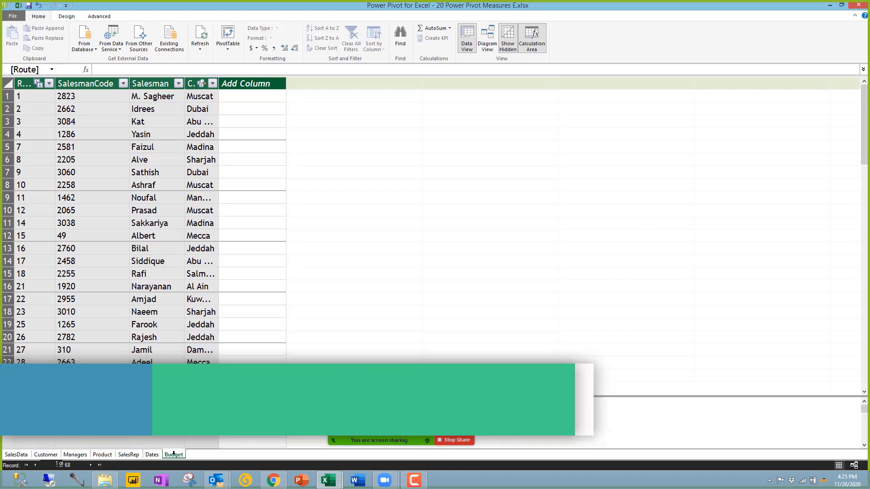
Step: In the Budget table, create the measure Var:=[Sales]-Budget[BudgetVal]
{"action": "left_click", "coordinate": [174, 454]}
{"action": "left_click", "coordinate": [216, 307]}
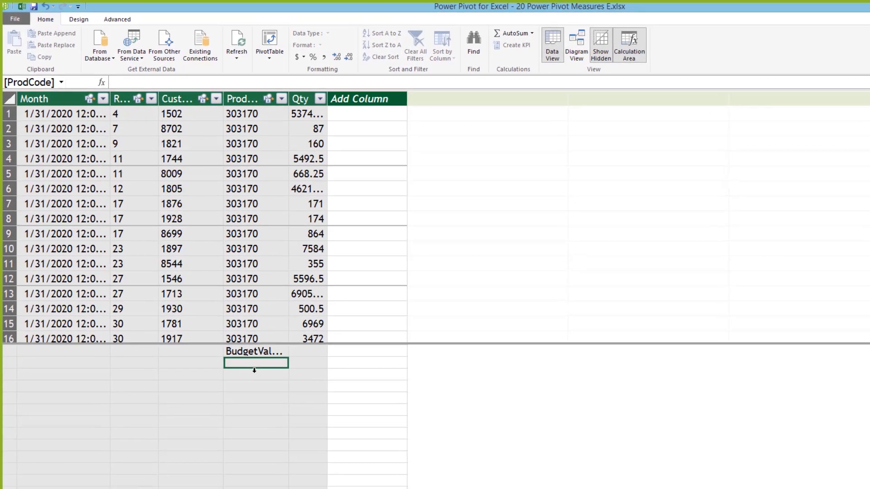
{"action": "type", "text": "Var"}
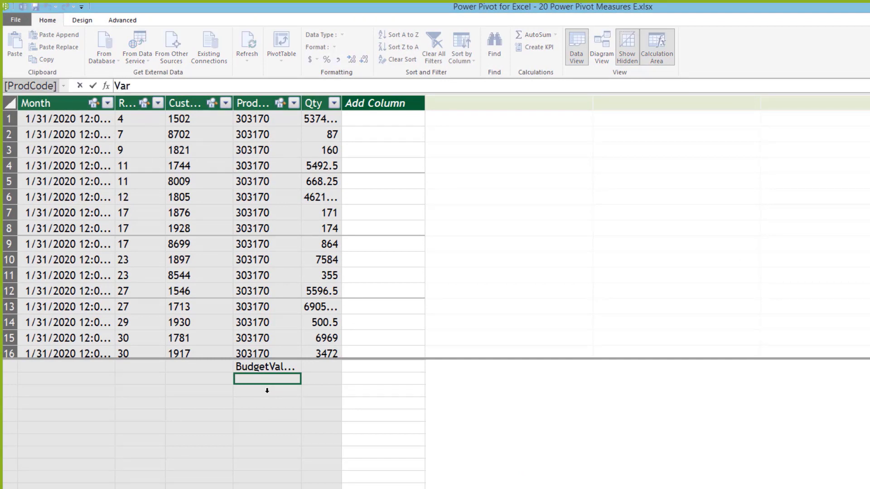
{"action": "type", "text": ":=sa"}
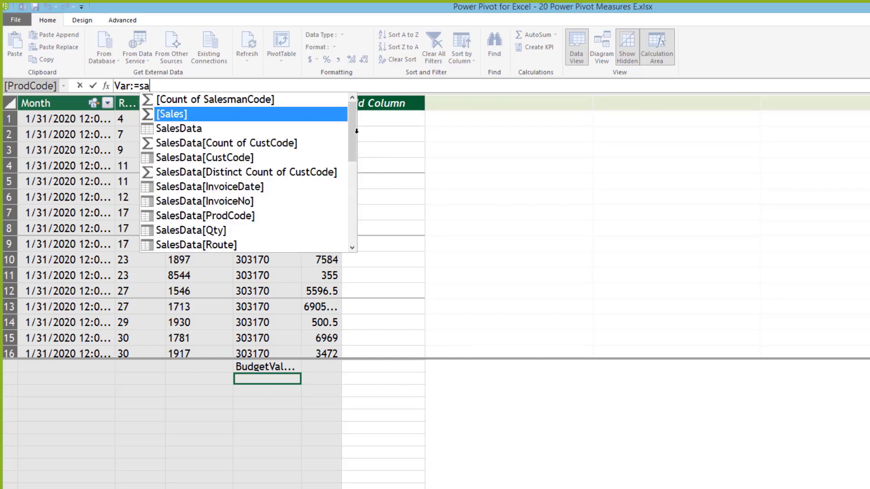
{"action": "left_click_drag", "start_coordinate": [356, 132], "coordinate": [336, 229]}
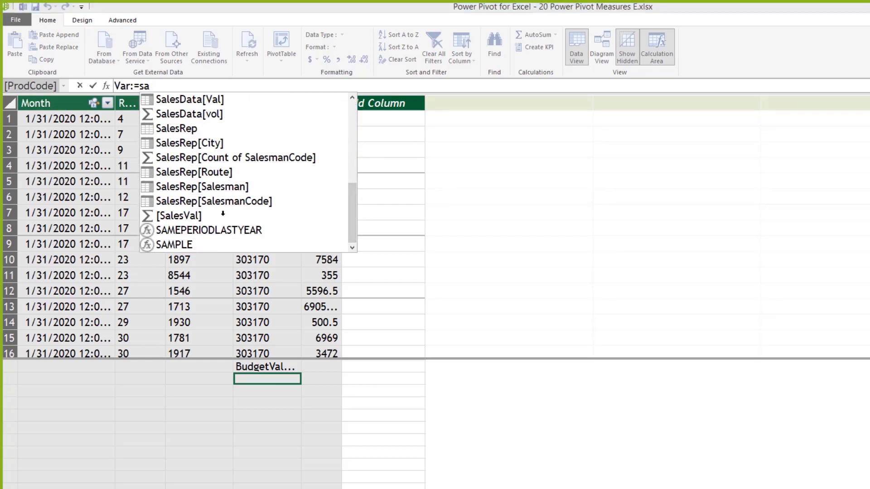
{"action": "left_click_drag", "start_coordinate": [347, 216], "coordinate": [349, 127]}
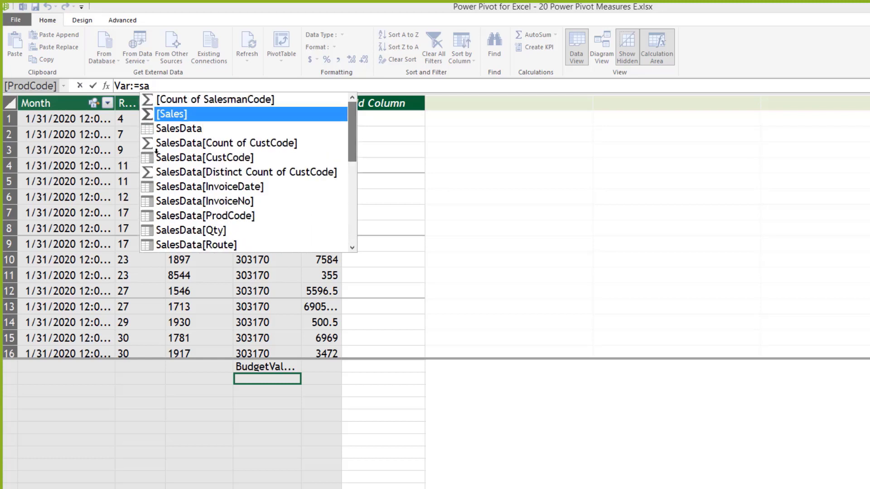
{"action": "double_click", "coordinate": [181, 114]}
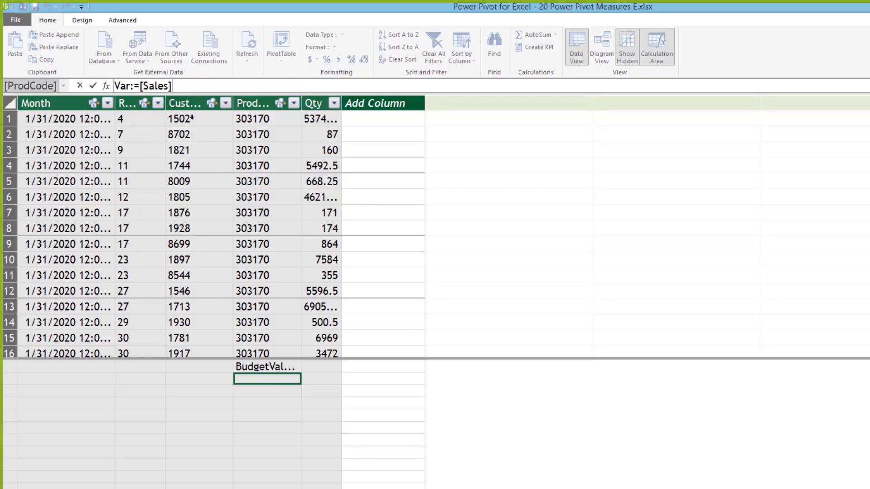
{"action": "type", "text": "-bu"}
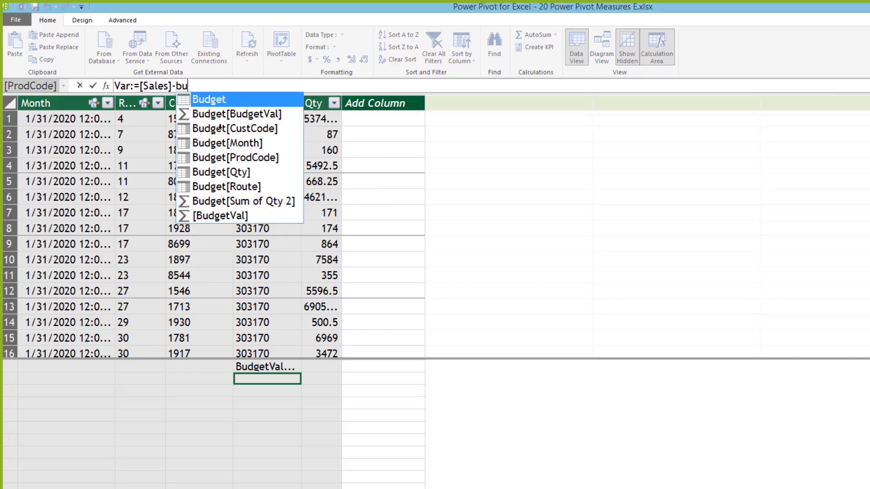
{"action": "double_click", "coordinate": [185, 114]}
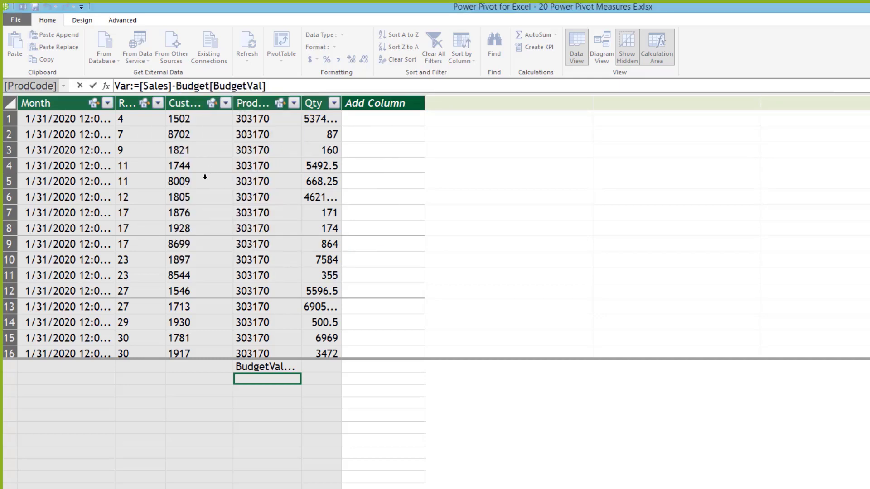
{"action": "key", "text": "Return"}
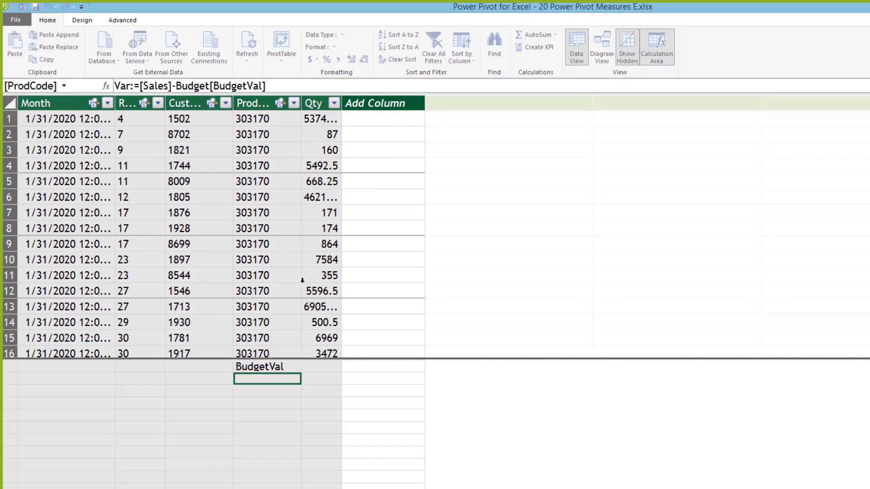
Step: Widen the ProdCode column, give Var comma style with no decimals, and begin a Var% measure
{"action": "left_click_drag", "start_coordinate": [303, 100], "coordinate": [347, 102]}
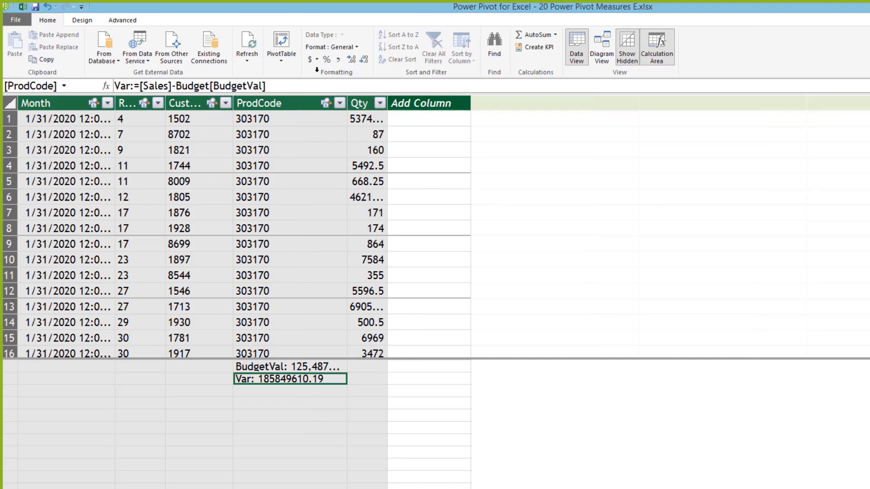
{"action": "left_click", "coordinate": [337, 59]}
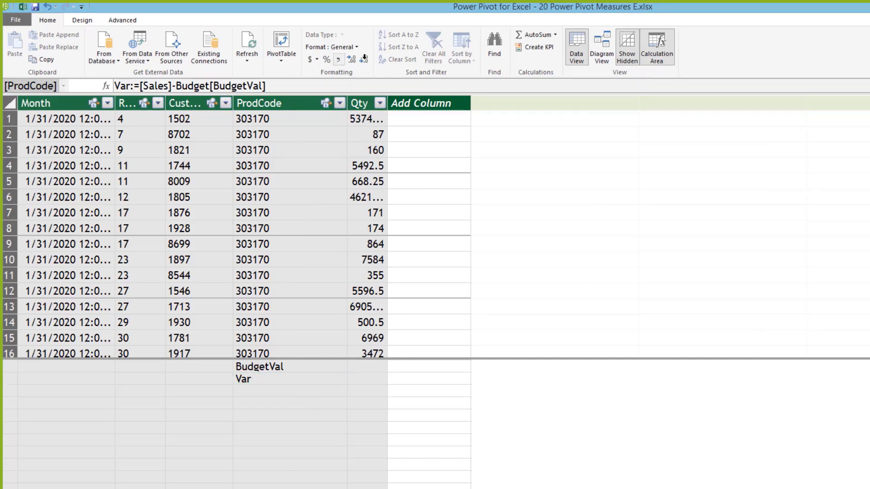
{"action": "left_click", "coordinate": [364, 58]}
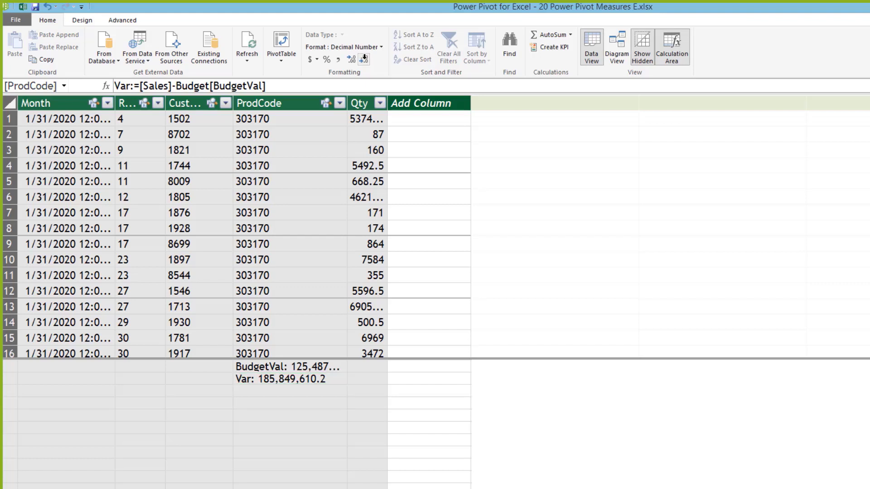
{"action": "left_click", "coordinate": [363, 59]}
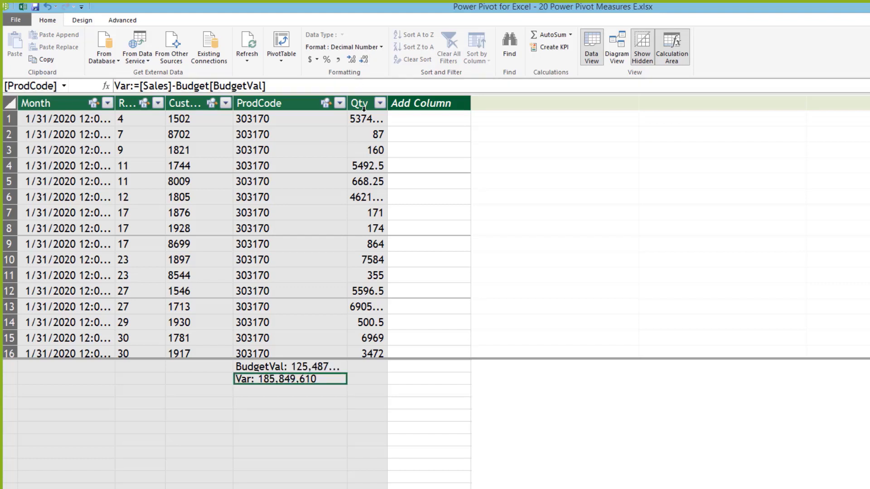
{"action": "left_click", "coordinate": [301, 388]}
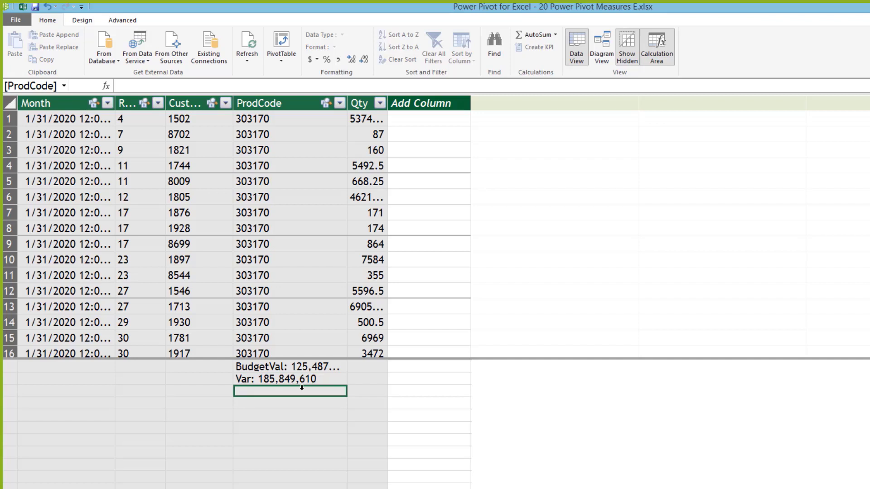
{"action": "type", "text": "Var"}
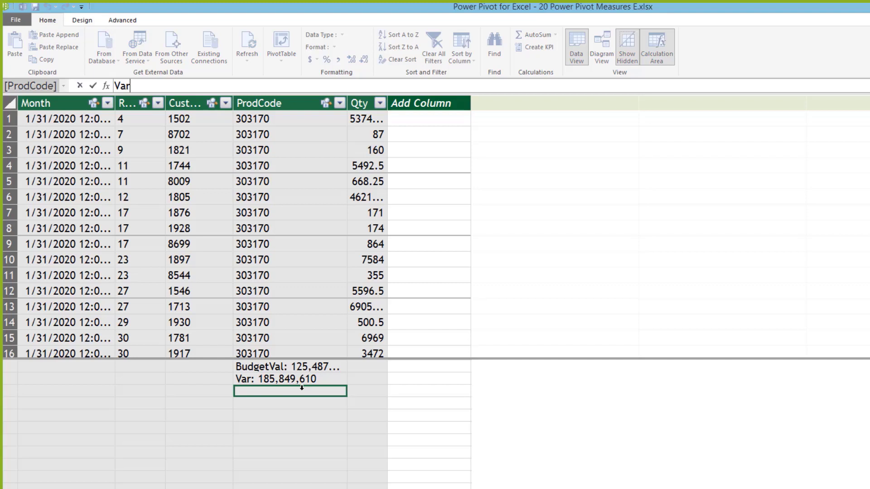
{"action": "type", "text": "%:="}
Step: Complete the measure Var%:=[Var]/Budget[BudgetVal]
{"action": "left_click", "coordinate": [309, 377]}
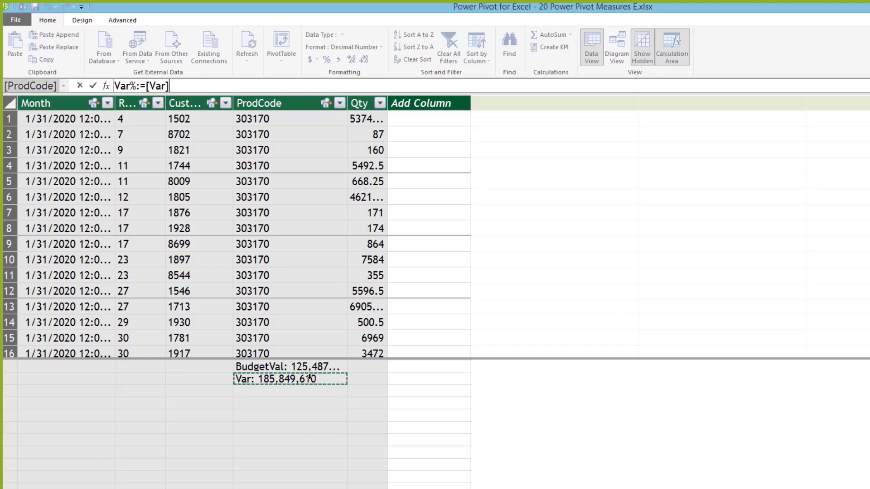
{"action": "type", "text": "/bu"}
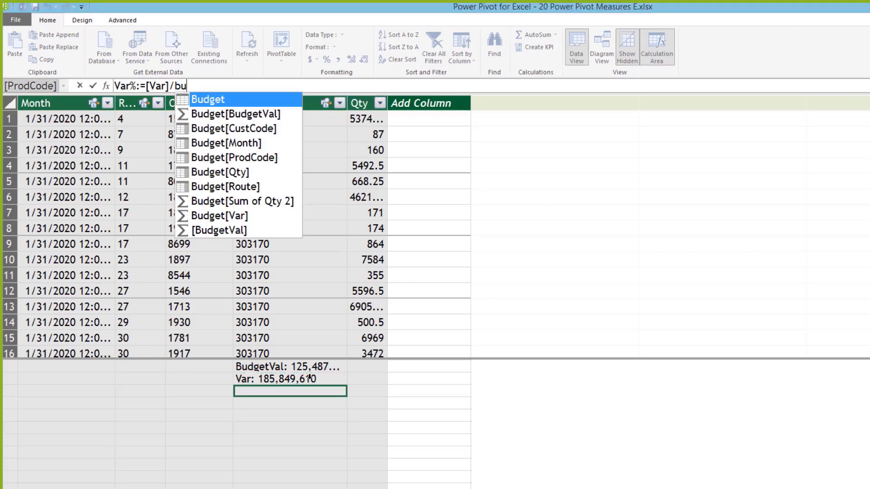
{"action": "key", "text": "Down"}
{"action": "key", "text": "Tab"}
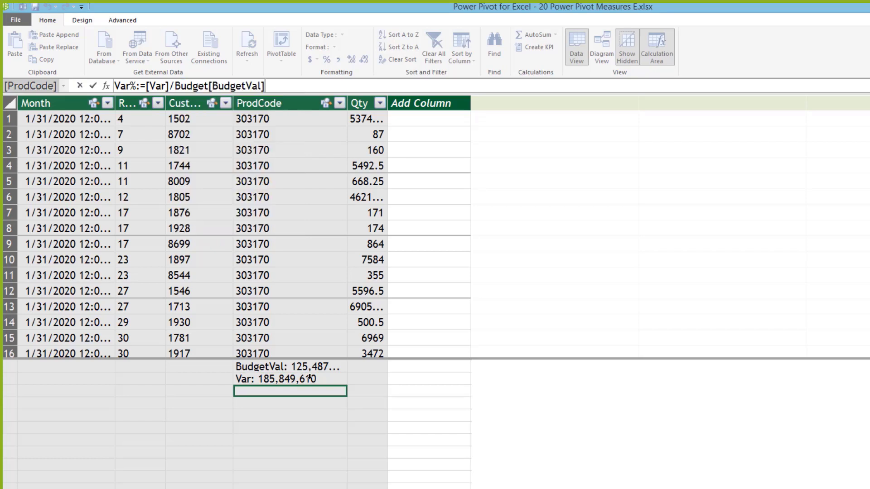
{"action": "key", "text": "Return"}
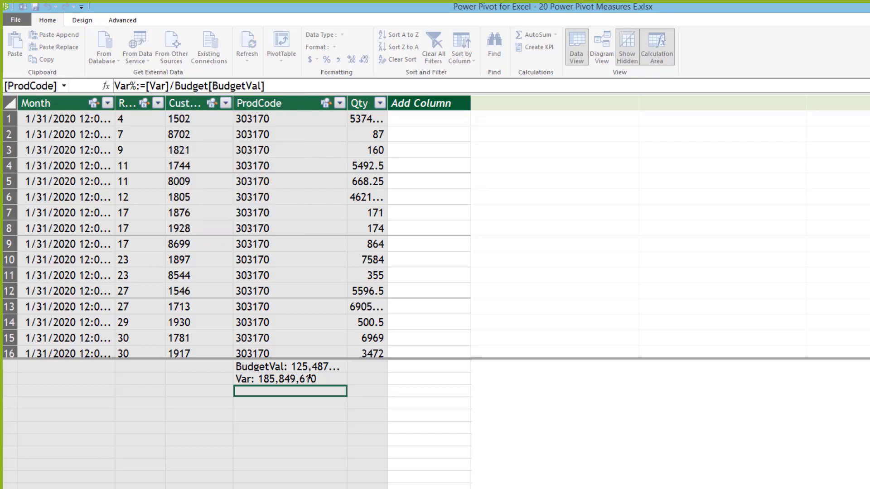
Step: Review the Var measure's formula, including its [Sales] reference, without changing it
{"action": "left_click", "coordinate": [254, 376]}
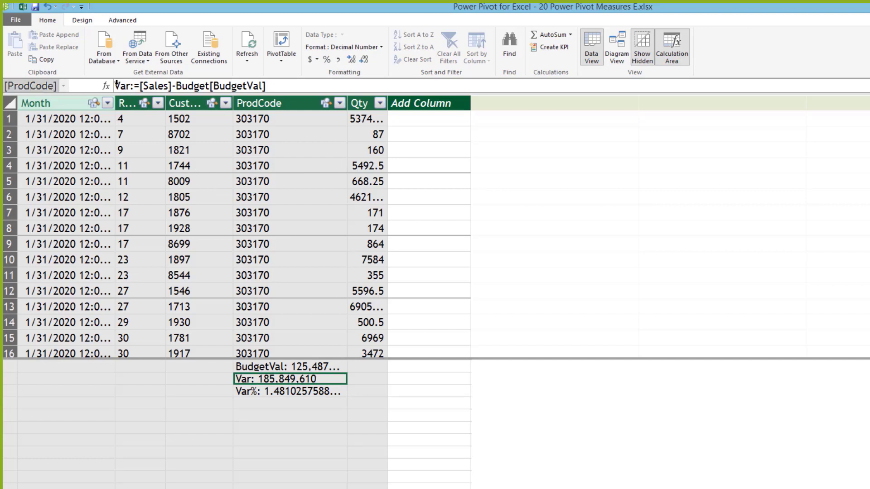
{"action": "left_click_drag", "start_coordinate": [117, 85], "coordinate": [137, 85]}
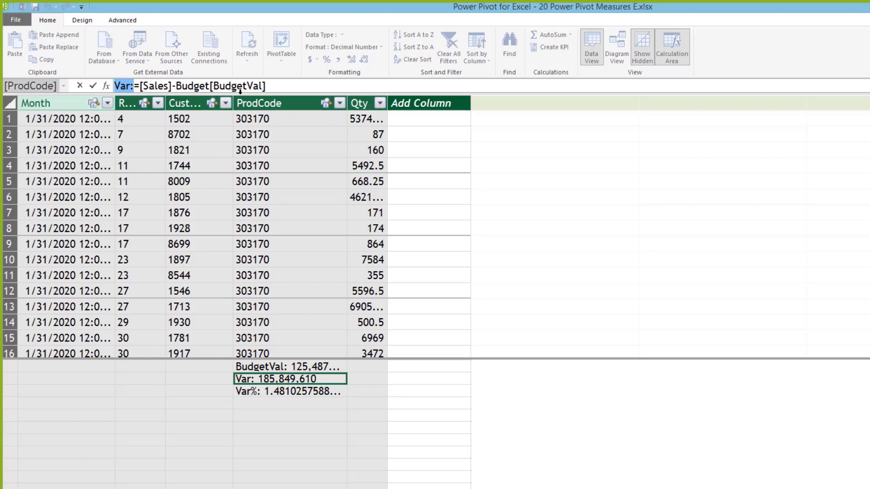
{"action": "left_click", "coordinate": [289, 82]}
{"action": "left_click_drag", "start_coordinate": [133, 85], "coordinate": [176, 86]}
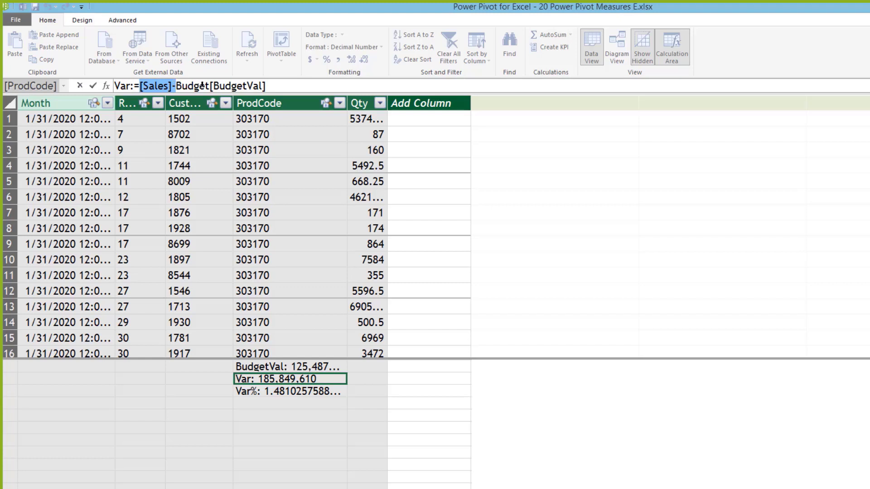
{"action": "left_click", "coordinate": [274, 85]}
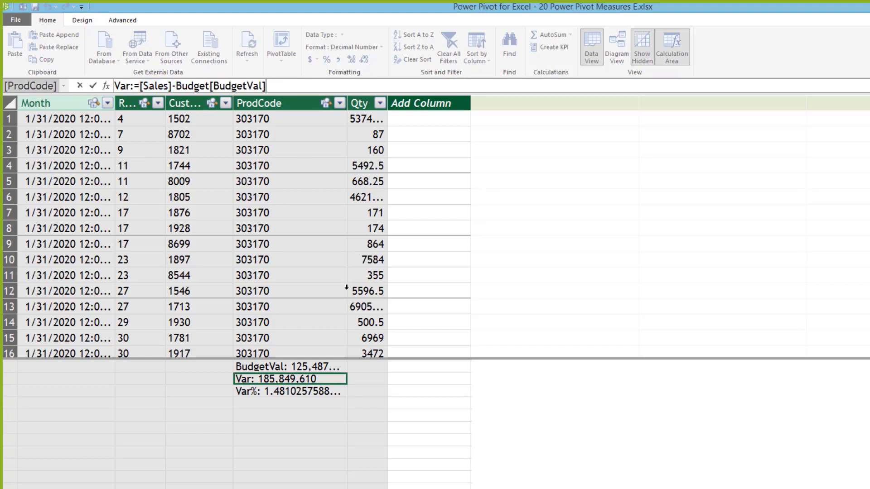
{"action": "key", "text": "Return"}
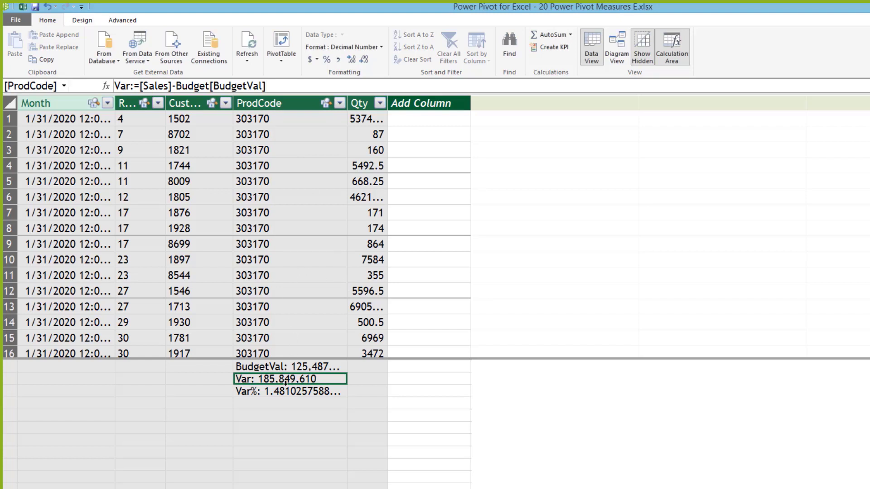
{"action": "left_click", "coordinate": [297, 389]}
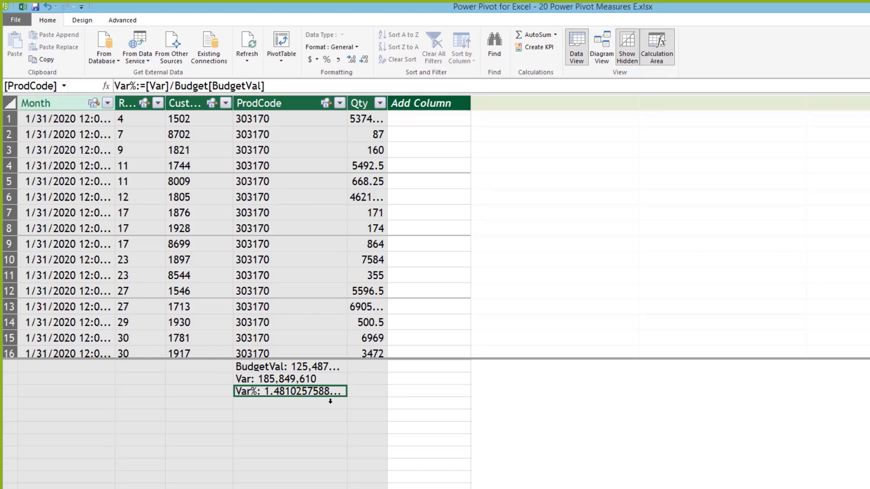
{"action": "key", "text": "Down"}
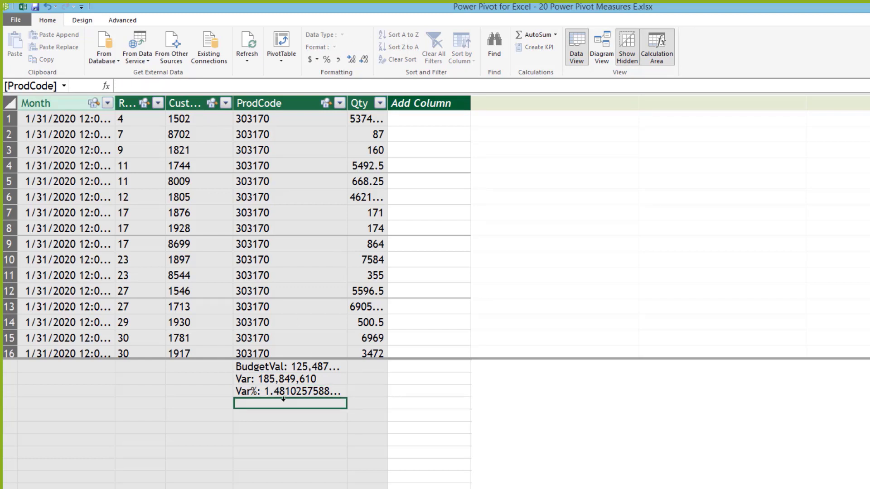
Step: Format the Var% measure as a percentage (148.10 %) and switch back to Excel
{"action": "key", "text": "Up"}
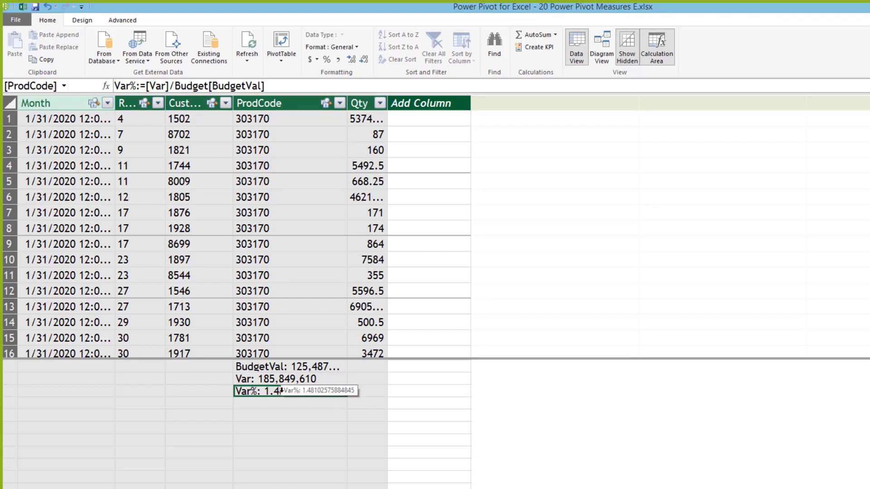
{"action": "left_click", "coordinate": [326, 60]}
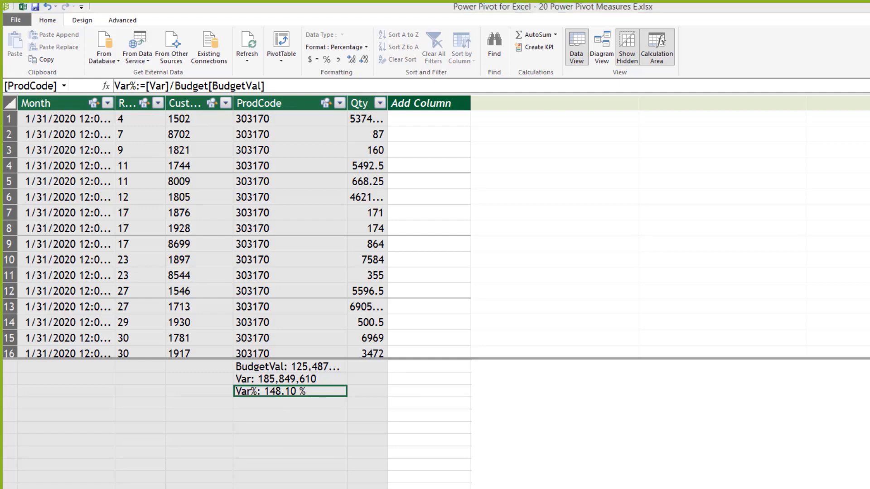
{"action": "key", "text": "alt+Tab"}
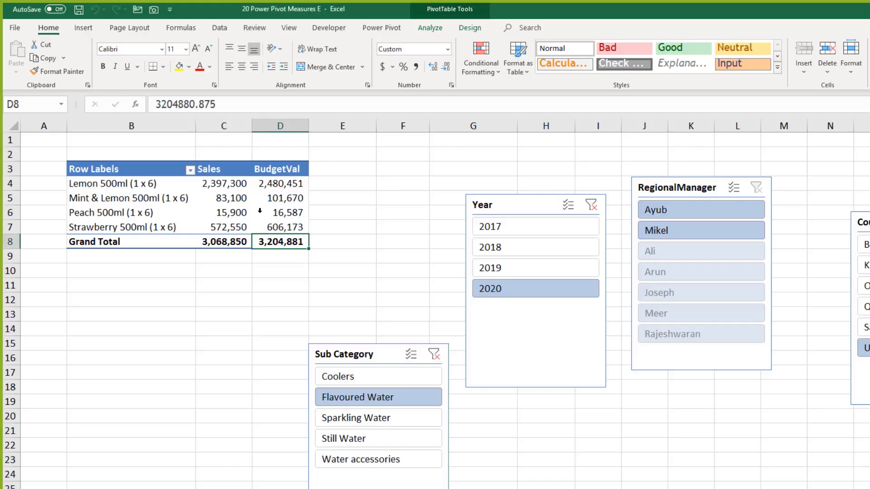
Step: Add the Var and Var% measures to the pivot from the Field List and widen column F
{"action": "left_click", "coordinate": [268, 212]}
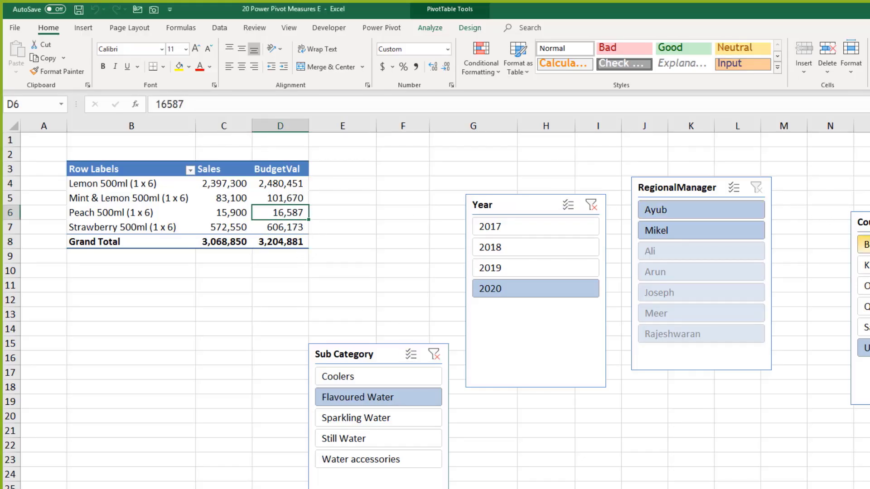
{"action": "left_click", "coordinate": [429, 27]}
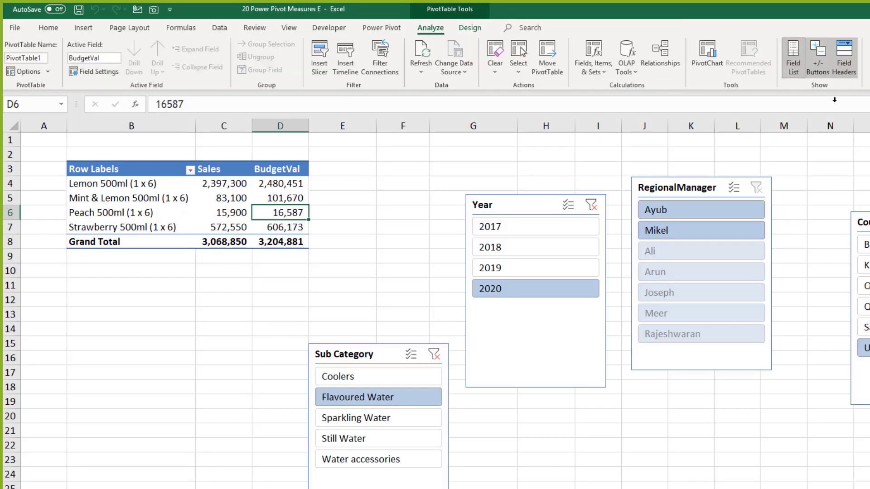
{"action": "left_click", "coordinate": [793, 55]}
{"action": "scroll", "coordinate": [822, 347], "scroll_direction": "down", "scroll_amount": 2}
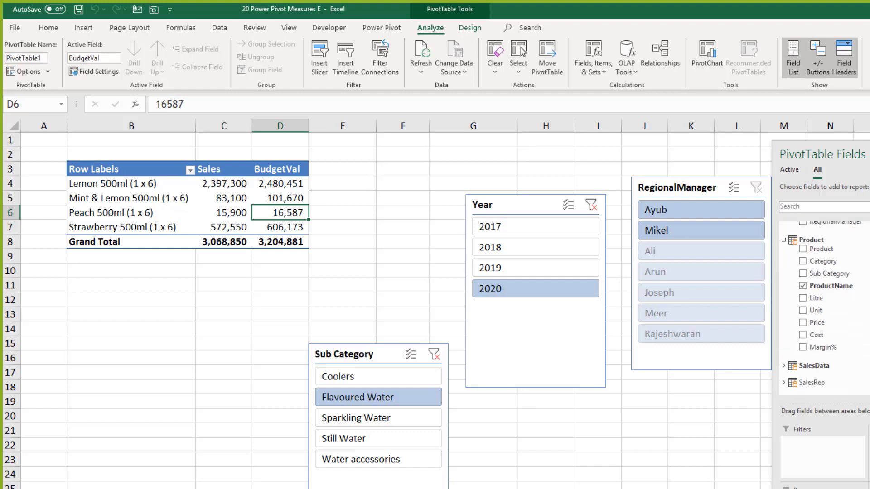
{"action": "scroll", "coordinate": [822, 317], "scroll_direction": "up", "scroll_amount": 6}
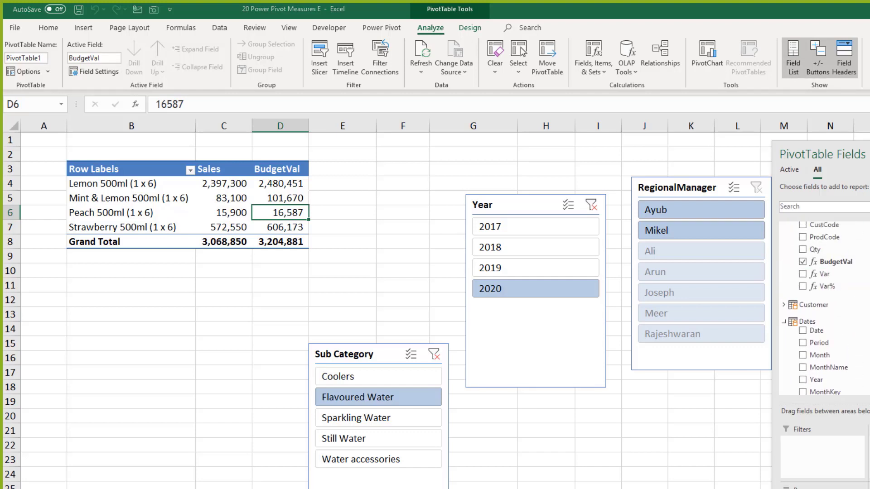
{"action": "left_click", "coordinate": [802, 274]}
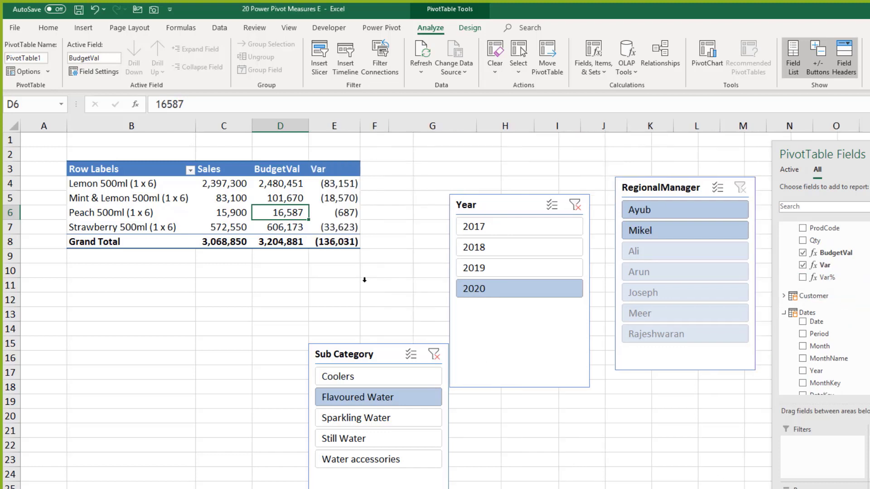
{"action": "left_click", "coordinate": [380, 183]}
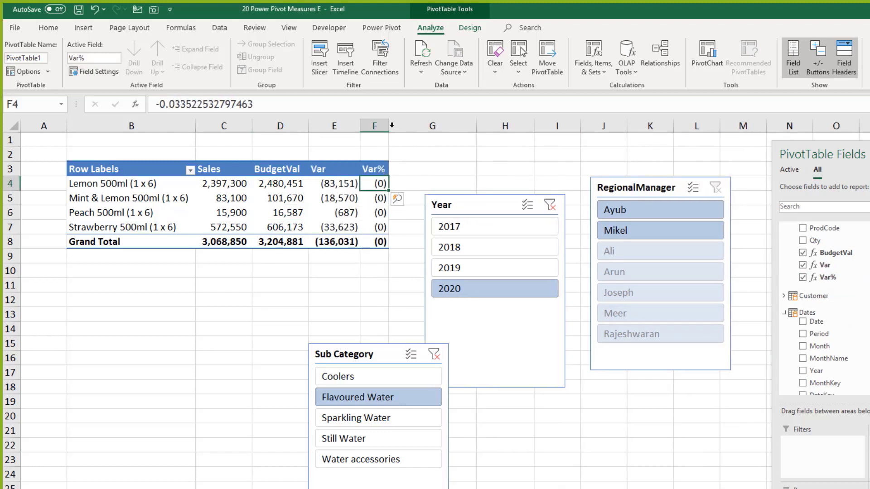
{"action": "left_click_drag", "start_coordinate": [388, 126], "coordinate": [404, 126]}
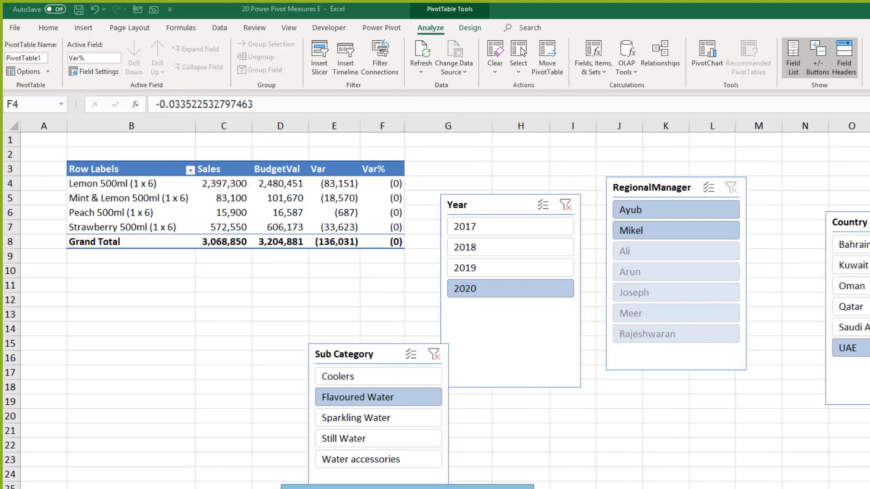
{"action": "key", "text": "alt+Tab"}
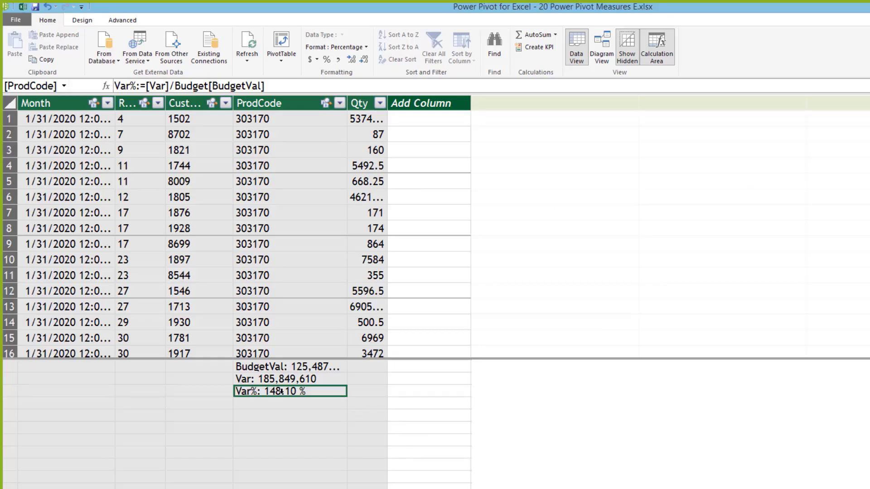
{"action": "key", "text": "alt+Tab"}
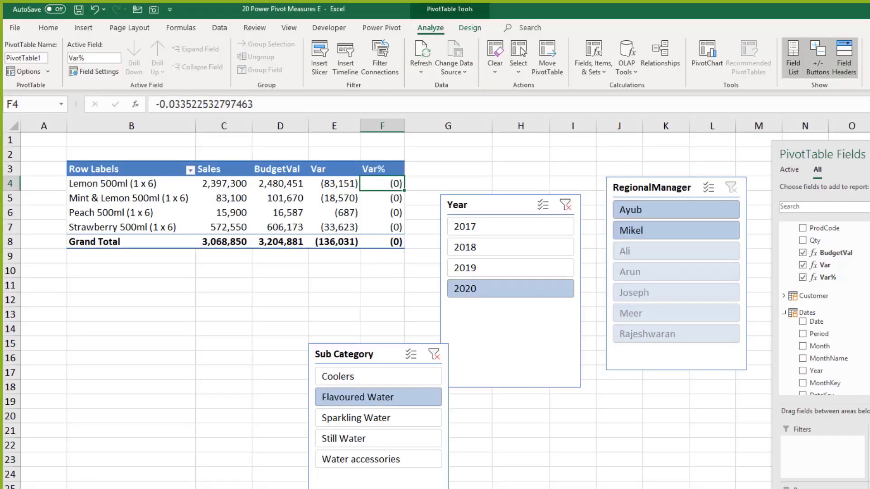
Step: Format the pivot's Var% values as Percentage with 0 decimal places
{"action": "right_click", "coordinate": [384, 183]}
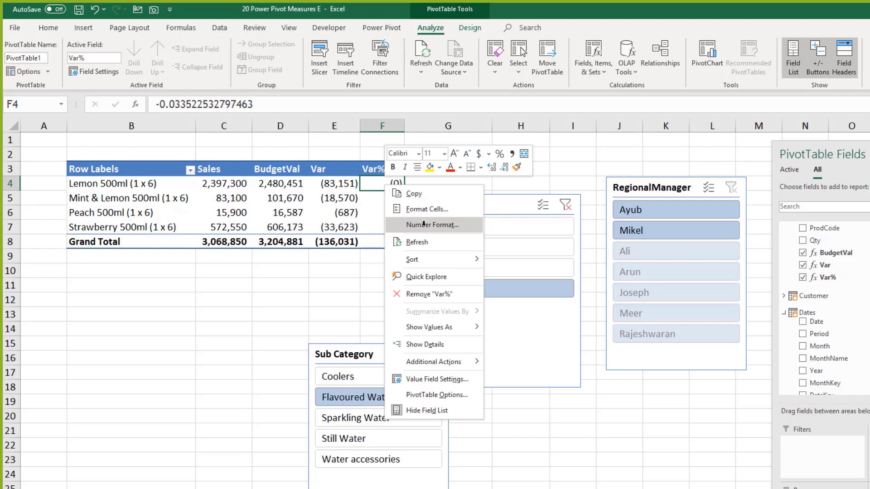
{"action": "left_click", "coordinate": [368, 240]}
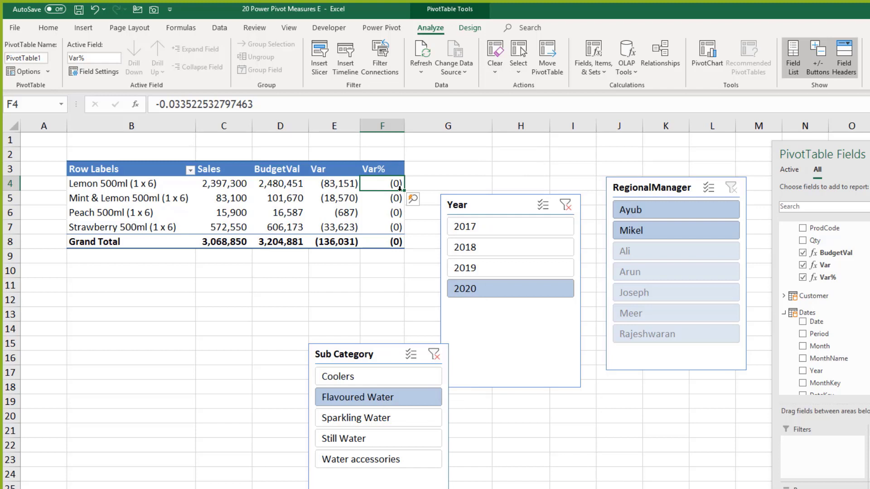
{"action": "left_click_drag", "start_coordinate": [399, 188], "coordinate": [387, 243]}
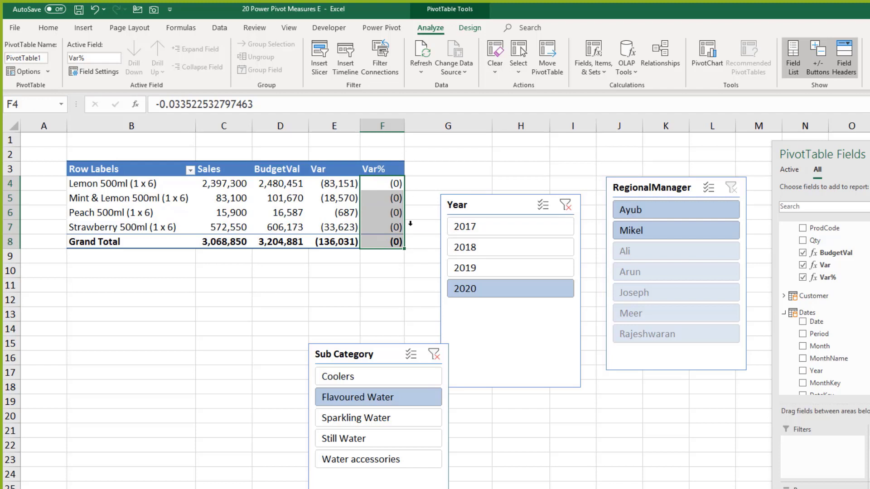
{"action": "left_click", "coordinate": [389, 183]}
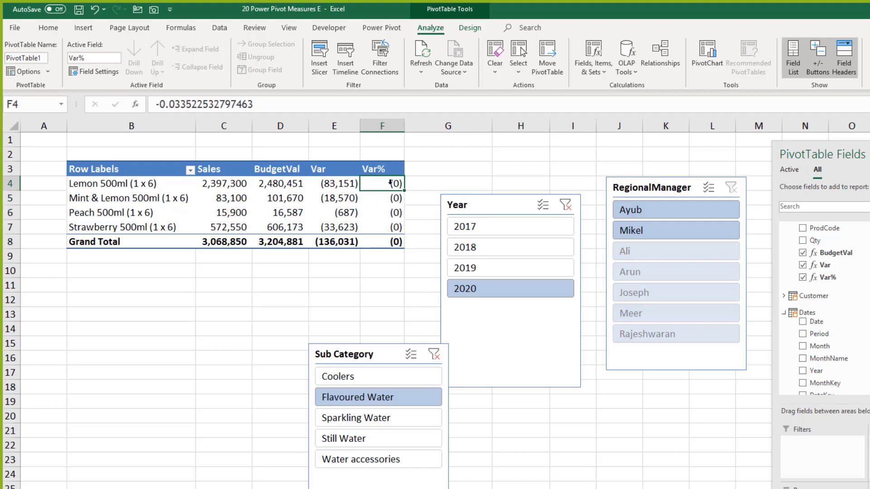
{"action": "right_click", "coordinate": [390, 183]}
{"action": "left_click", "coordinate": [434, 221]}
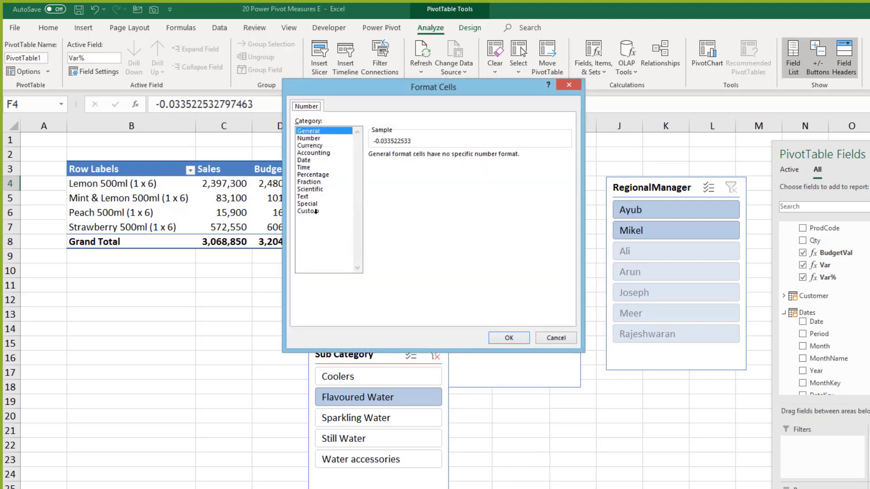
{"action": "left_click", "coordinate": [308, 167]}
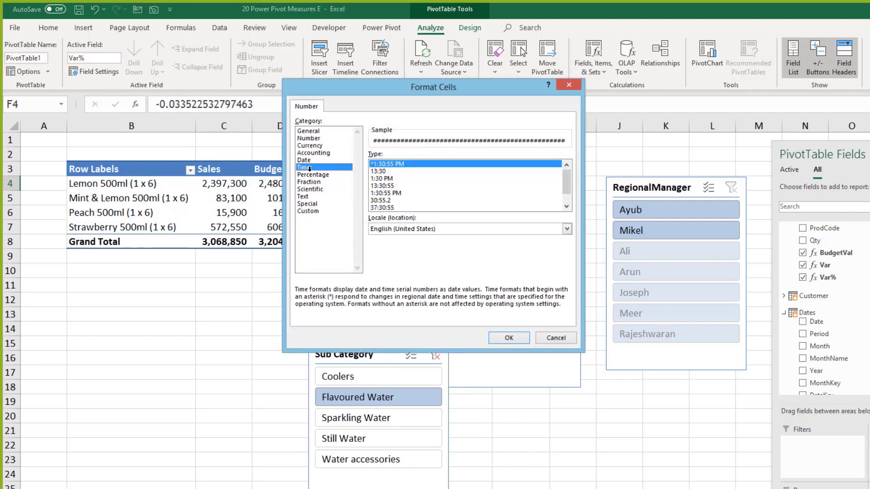
{"action": "left_click", "coordinate": [312, 174]}
{"action": "left_click", "coordinate": [444, 158]}
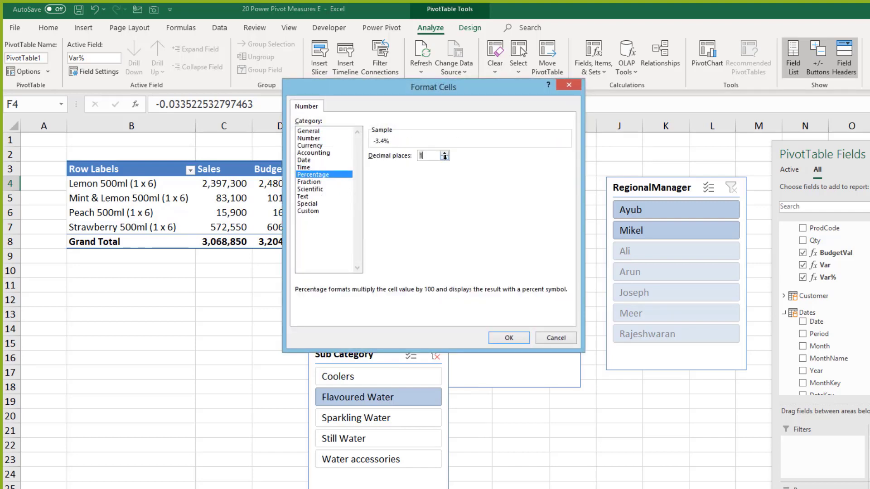
{"action": "left_click", "coordinate": [444, 158]}
{"action": "left_click", "coordinate": [508, 338]}
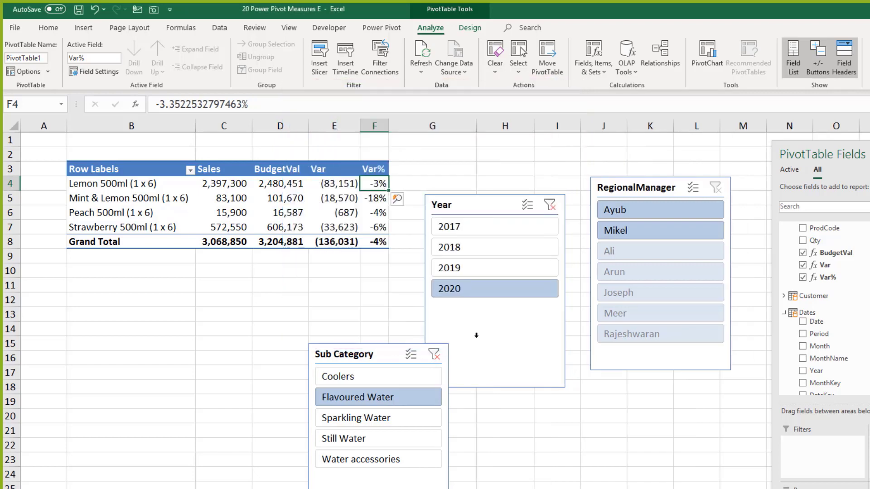
{"action": "left_click", "coordinate": [374, 271]}
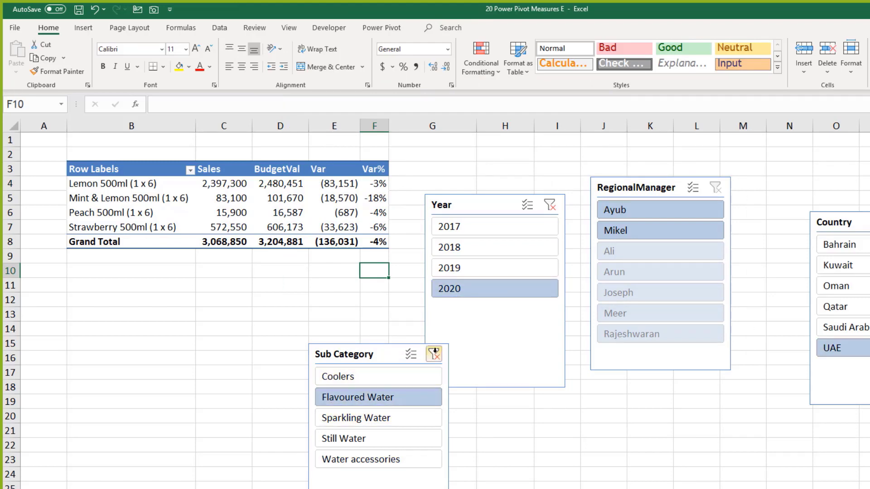
Step: Clear the Sub Category slicer filter, move the slicer aside, and save the workbook
{"action": "left_click", "coordinate": [433, 355]}
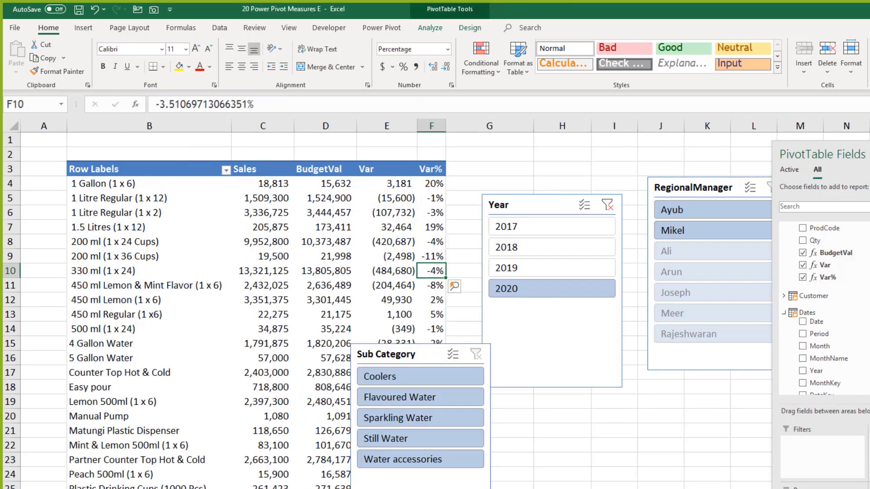
{"action": "left_click_drag", "start_coordinate": [397, 355], "coordinate": [632, 401]}
{"action": "left_click", "coordinate": [441, 375]}
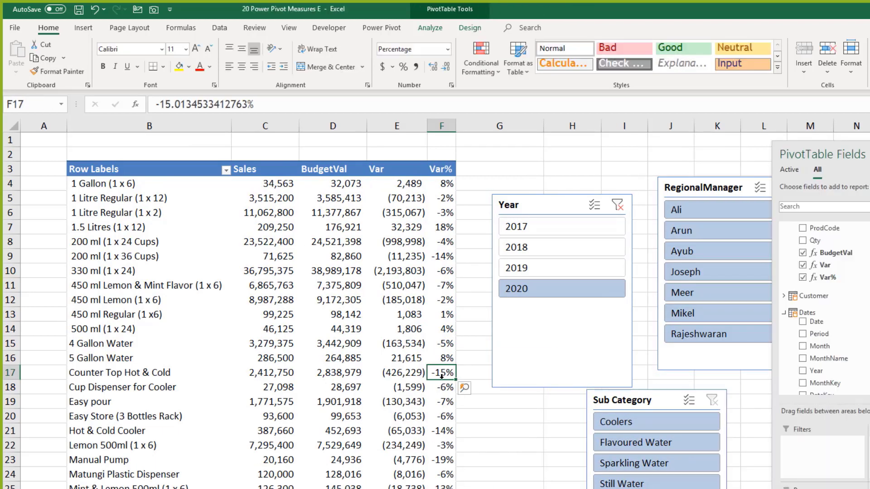
{"action": "key", "text": "ctrl+s"}
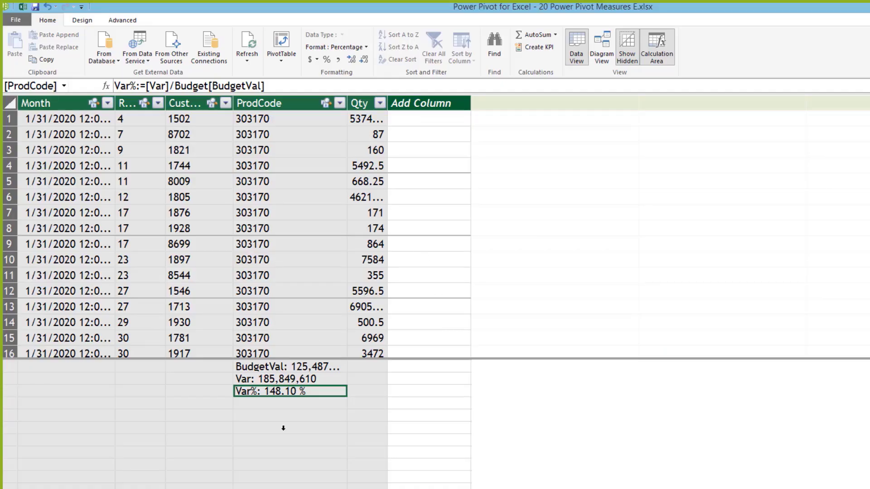
{"action": "left_click", "coordinate": [283, 428]}
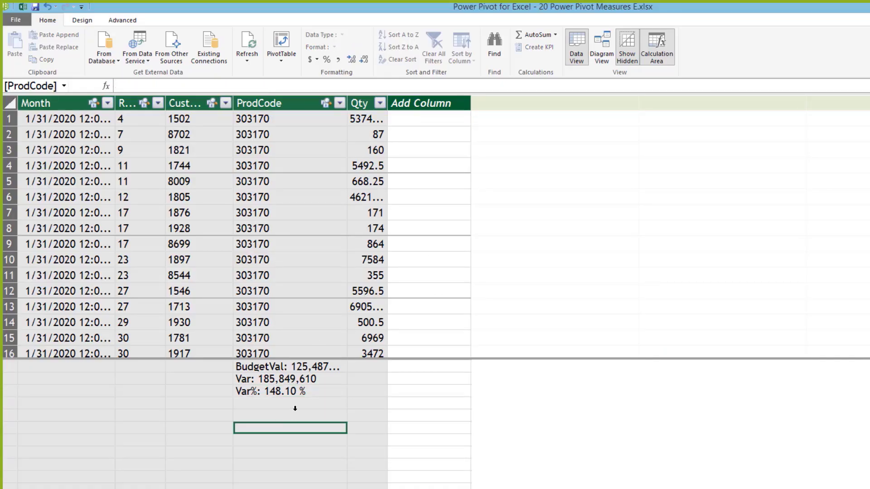
Step: Widen ProdCode so BudgetVal reads 125,487,088, check the Var and BudgetVal formulas, then return to Excel
{"action": "left_click", "coordinate": [315, 378]}
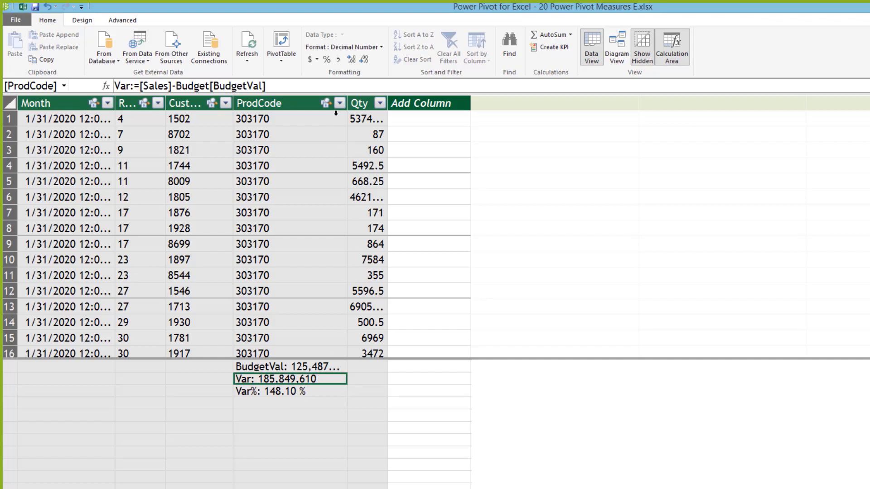
{"action": "left_click_drag", "start_coordinate": [356, 95], "coordinate": [381, 97]}
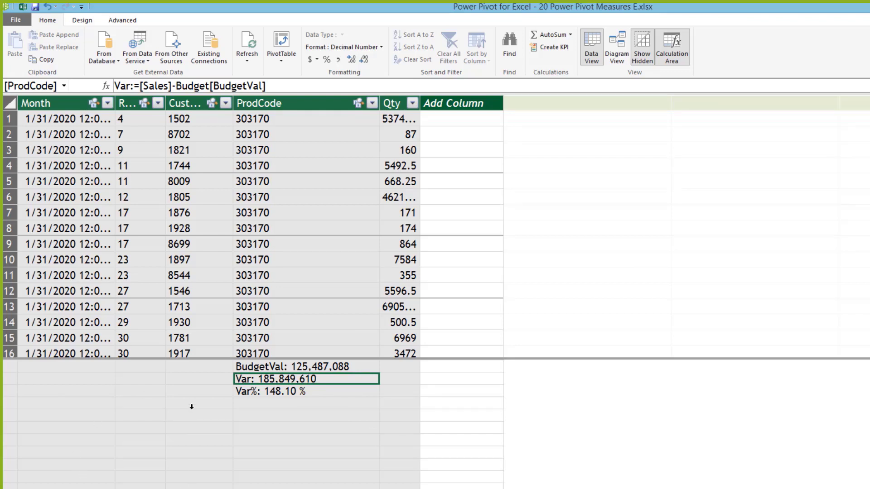
{"action": "left_click_drag", "start_coordinate": [154, 357], "coordinate": [154, 357]}
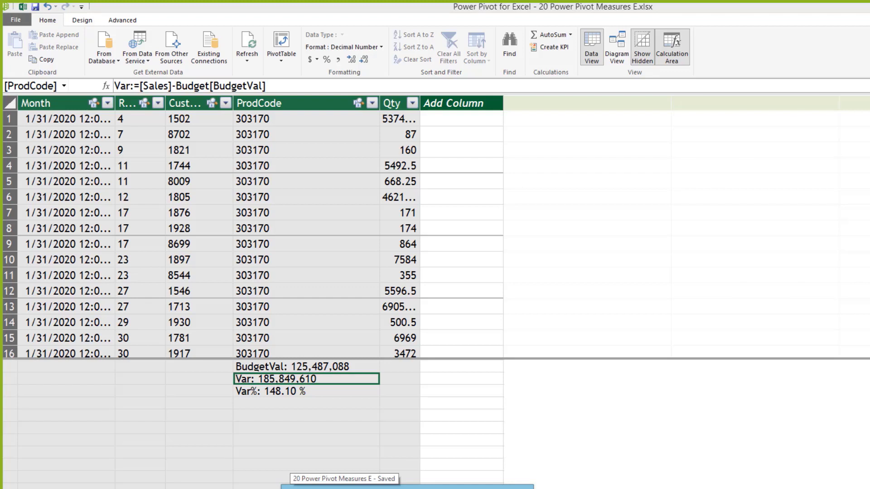
{"action": "left_click", "coordinate": [272, 415]}
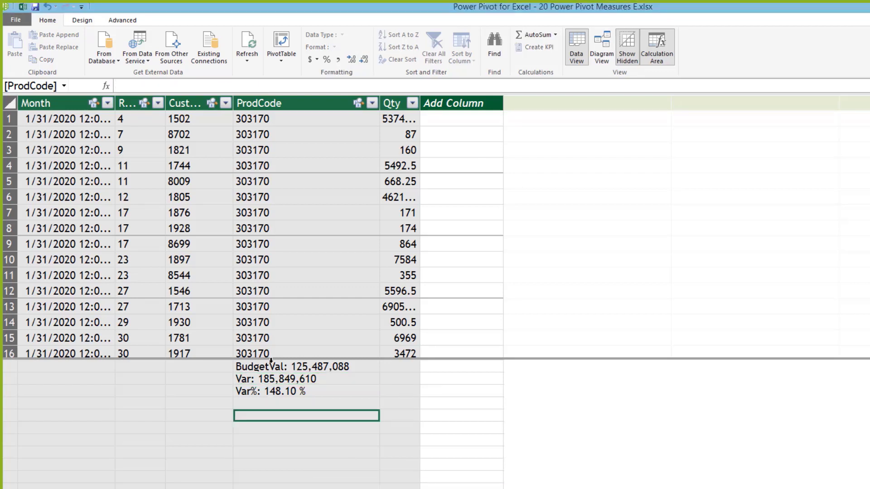
{"action": "left_click", "coordinate": [271, 365]}
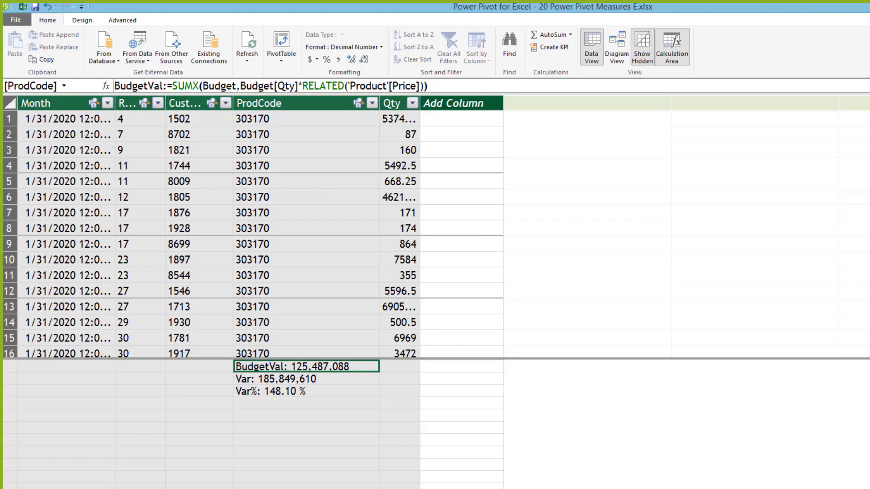
{"action": "key", "text": "alt+Tab"}
{"action": "left_click", "coordinate": [327, 307]}
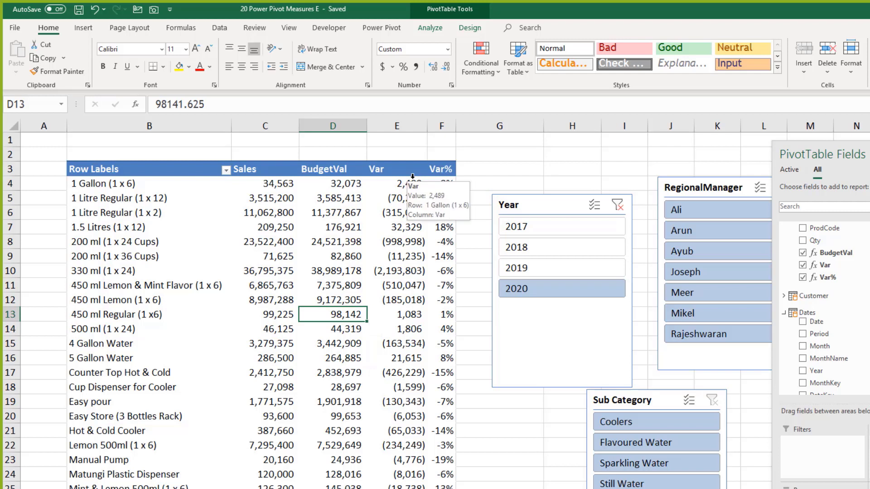
Step: Inspect the Sales and Var values for the 1 Gallon (1 x 6) and 1 Litre Regular rows
{"action": "left_click", "coordinate": [335, 183]}
{"action": "left_click", "coordinate": [278, 184]}
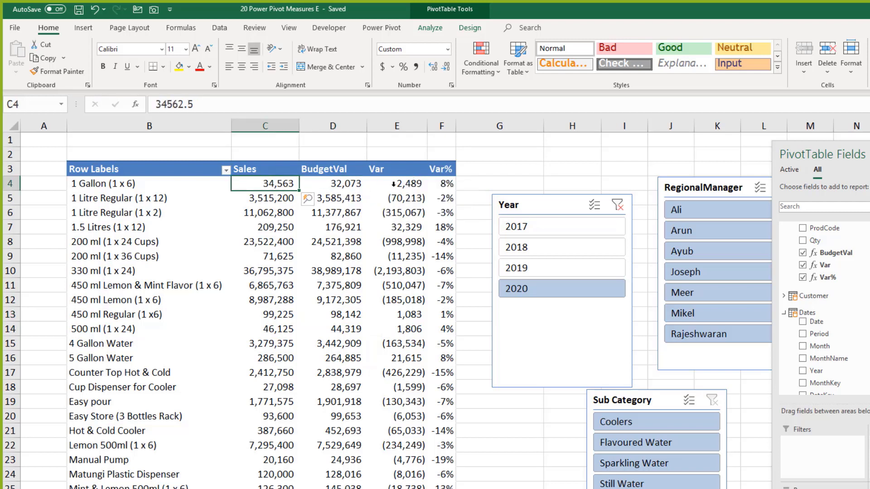
{"action": "left_click", "coordinate": [394, 183]}
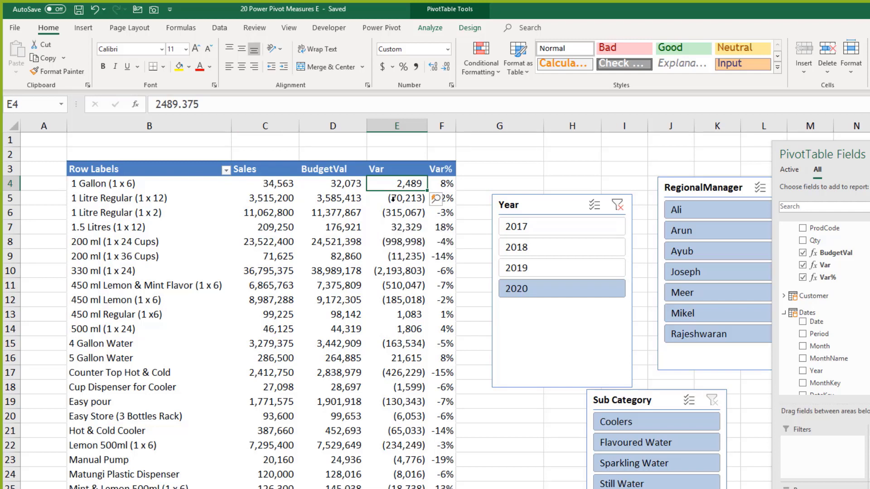
{"action": "left_click", "coordinate": [394, 198]}
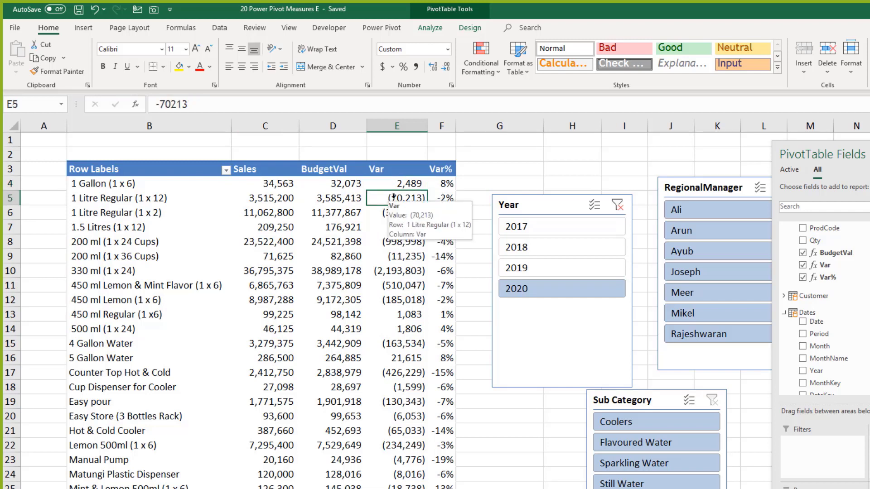
Step: Remove the product row labels so the pivot shows only Easy pour totals
{"action": "left_click_drag", "start_coordinate": [163, 184], "coordinate": [161, 472]}
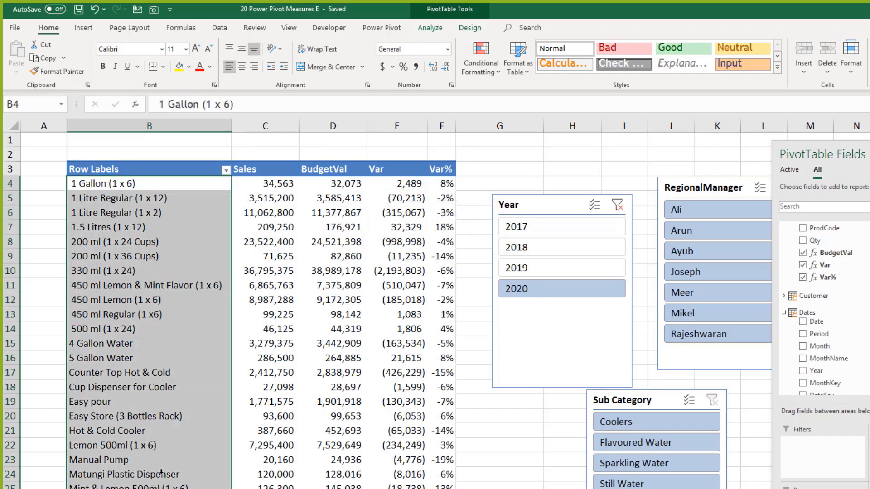
{"action": "left_click", "coordinate": [170, 398], "text": "ctrl"}
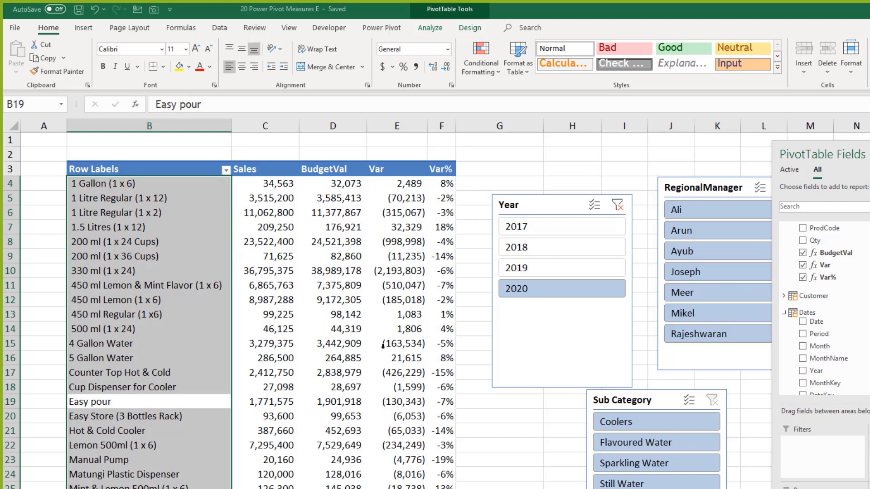
{"action": "key", "text": "ctrl+z"}
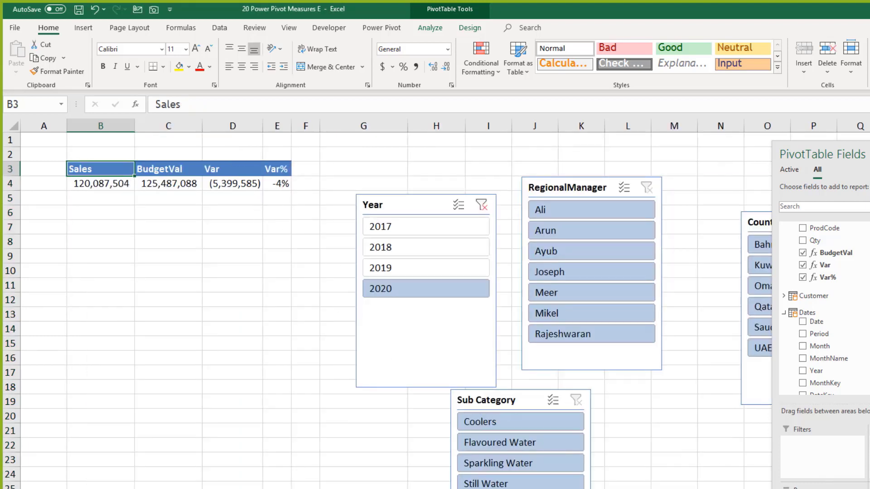
Step: Check the pivot's overall total and exact BudgetVal total values
{"action": "left_click", "coordinate": [97, 182]}
{"action": "left_click", "coordinate": [167, 185]}
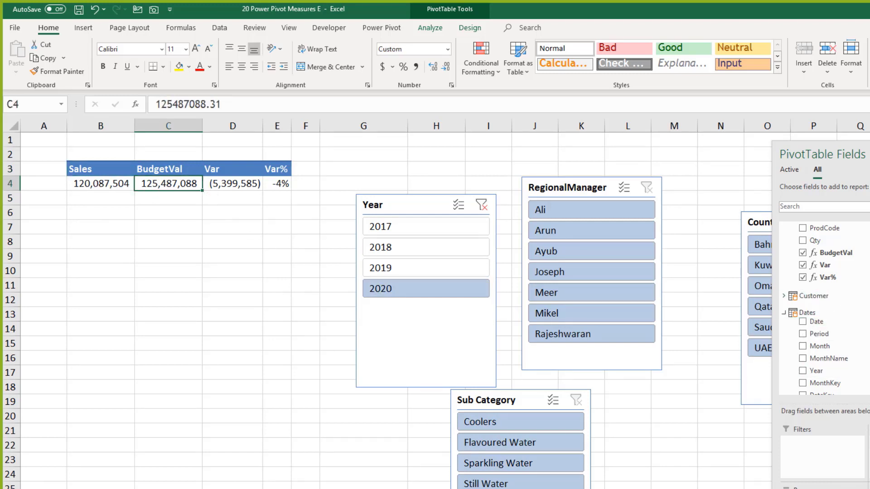
{"action": "scroll", "coordinate": [825, 248], "scroll_direction": "up", "scroll_amount": 2}
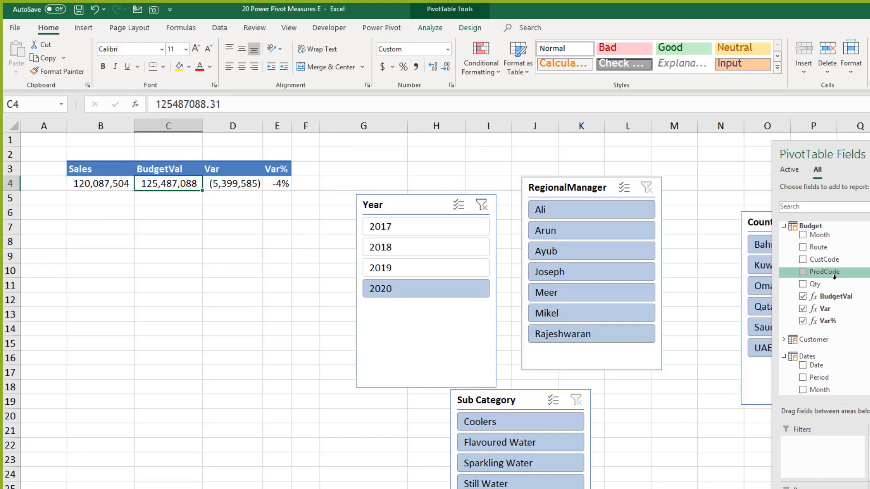
Step: Collapse Budget and expand Dates for MonthName, then go to the Data Model Exercise sheet
{"action": "left_click", "coordinate": [784, 226]}
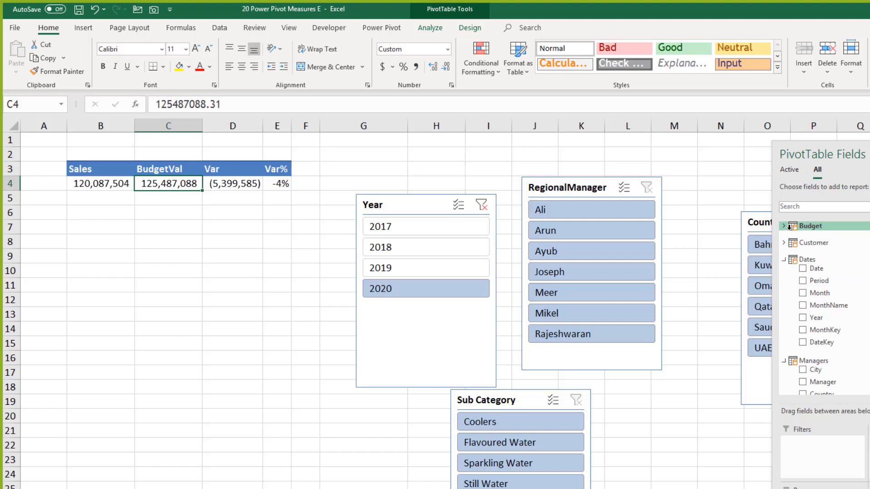
{"action": "left_click", "coordinate": [790, 259]}
{"action": "left_click", "coordinate": [790, 259]}
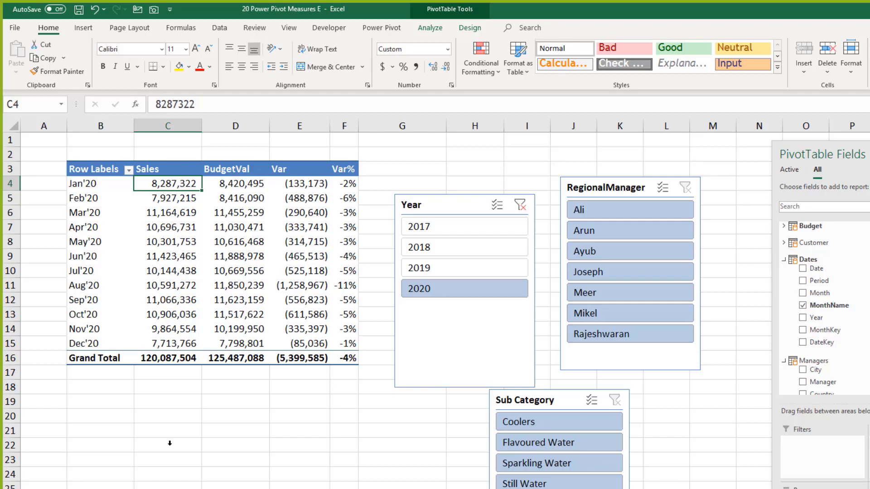
{"action": "key", "text": "ctrl+Page_Up"}
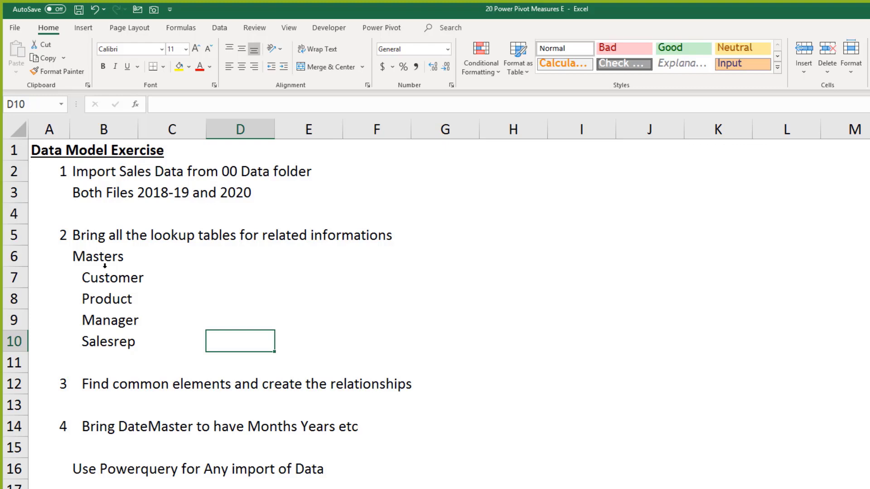
Step: Review the Customer-to-Salesrep, MTD/YTD and No of Invoices tasks, then bring up the Sales table
{"action": "left_click_drag", "start_coordinate": [105, 277], "coordinate": [109, 345]}
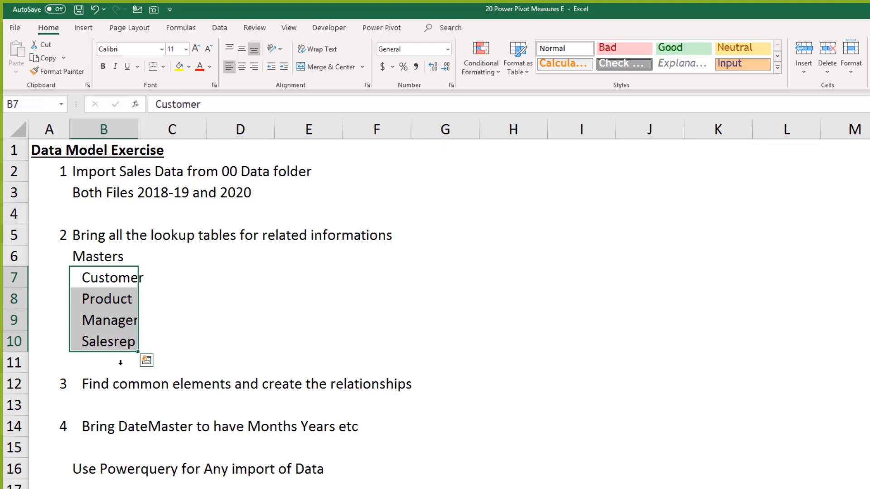
{"action": "left_click", "coordinate": [113, 423]}
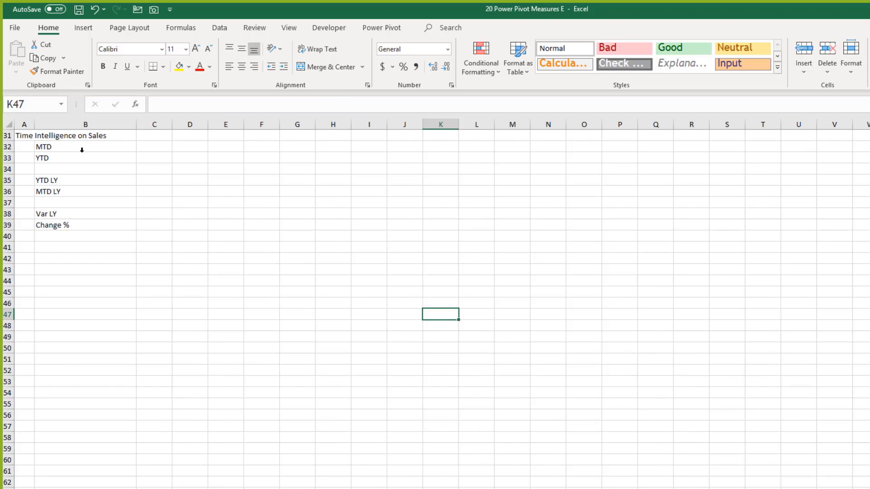
{"action": "left_click_drag", "start_coordinate": [86, 147], "coordinate": [95, 167]}
{"action": "scroll", "coordinate": [82, 213], "scroll_direction": "up", "scroll_amount": 4}
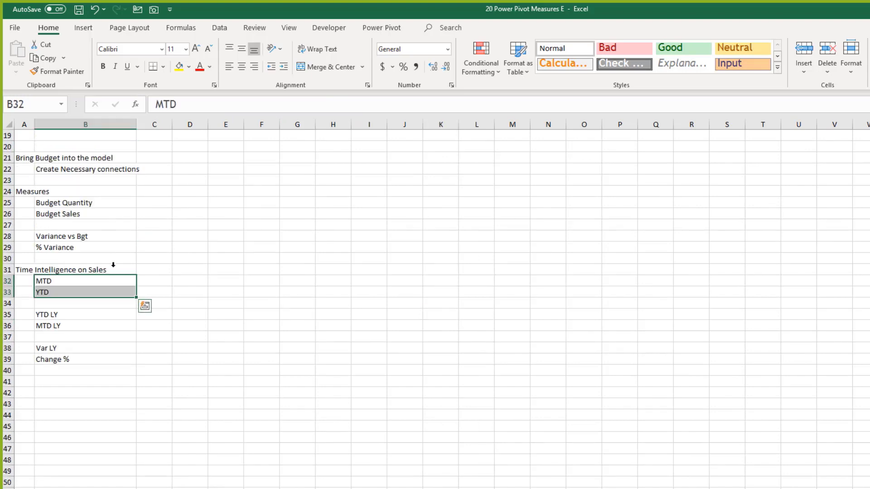
{"action": "scroll", "coordinate": [97, 253], "scroll_direction": "up", "scroll_amount": 3}
{"action": "scroll", "coordinate": [100, 244], "scroll_direction": "up", "scroll_amount": 3}
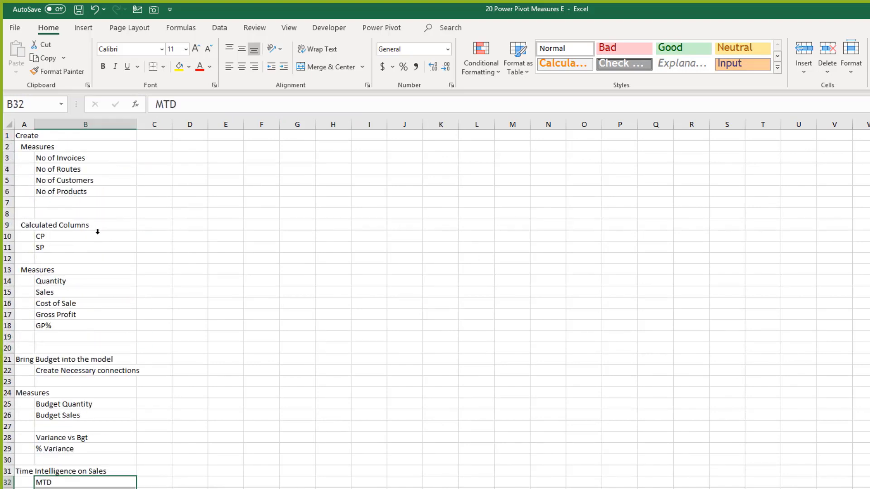
{"action": "left_click", "coordinate": [92, 157]}
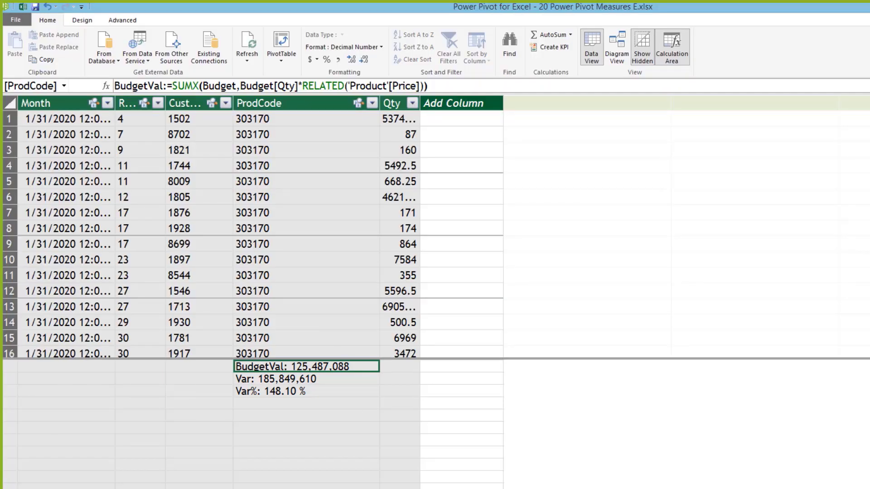
{"action": "key", "text": "ctrl+Page_Up"}
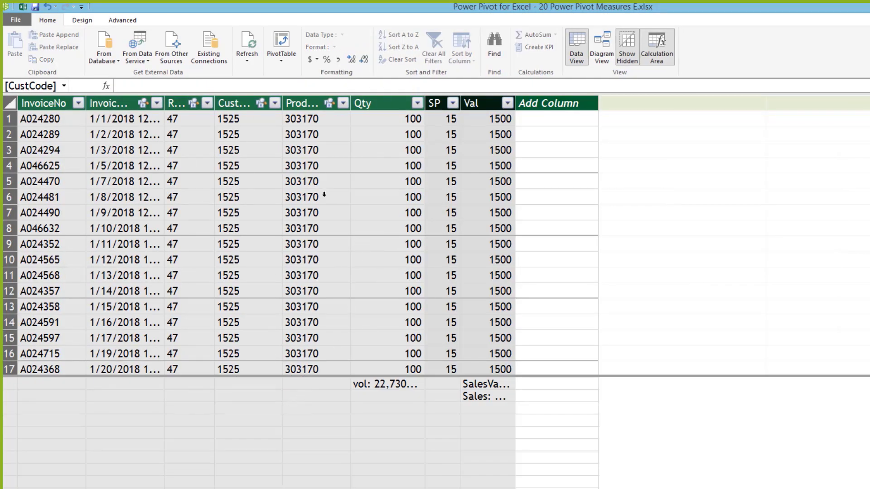
Step: Widen the InvoiceNo column and pick a calculation-area cell beneath it
{"action": "left_click", "coordinate": [40, 118]}
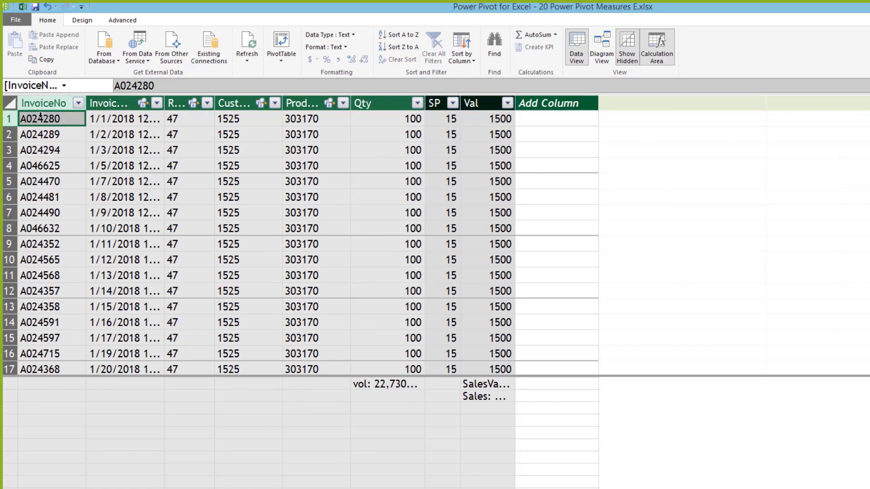
{"action": "left_click", "coordinate": [40, 177]}
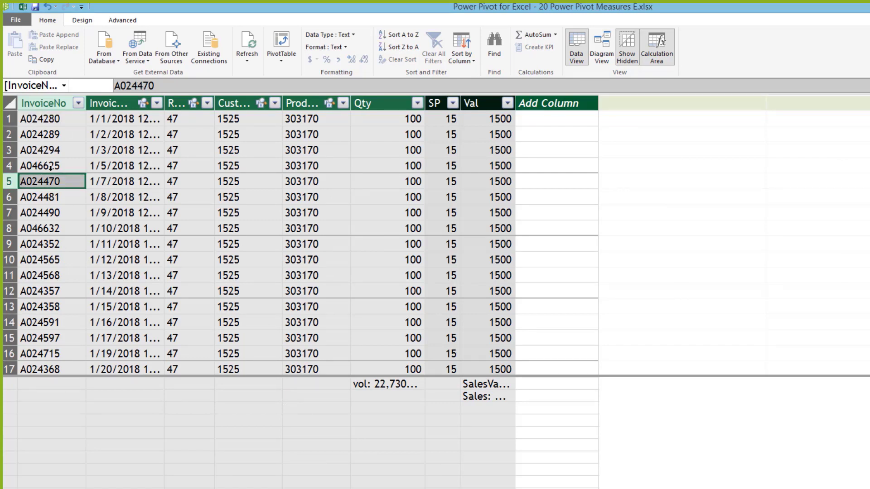
{"action": "left_click_drag", "start_coordinate": [87, 103], "coordinate": [103, 103]}
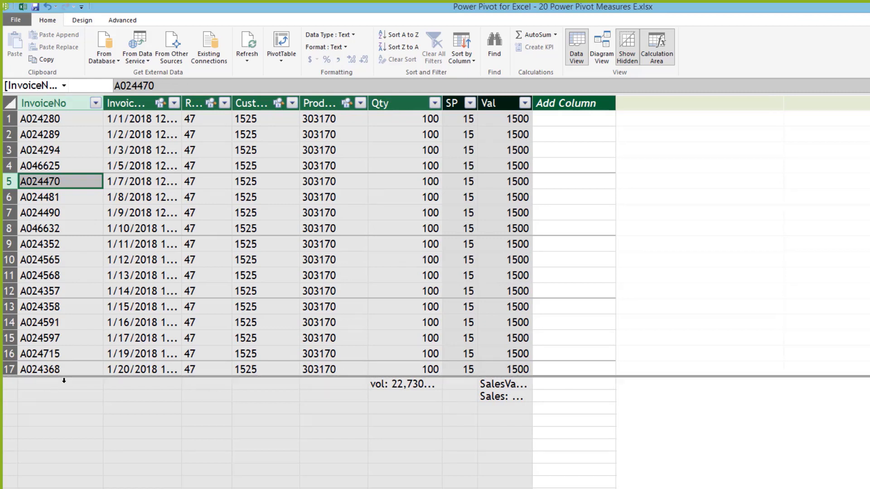
{"action": "left_click", "coordinate": [63, 381]}
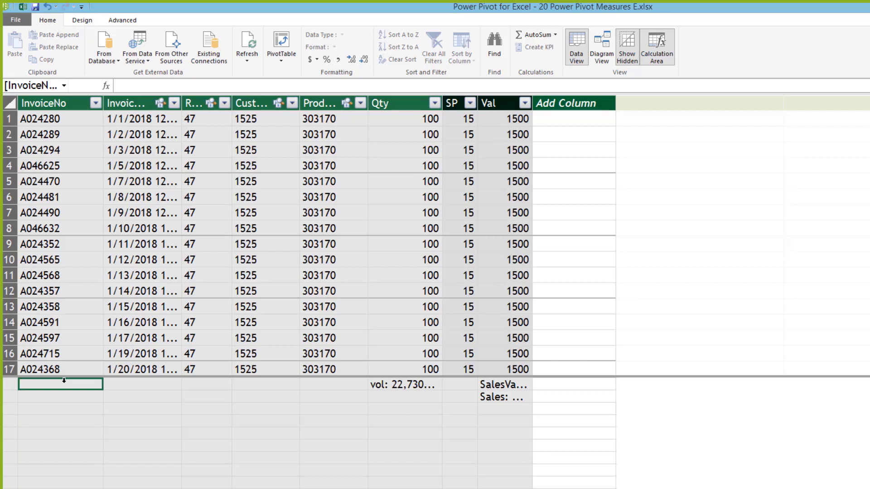
Step: Enter the measure No of Inv:=DISTINCTCOUNT([InvoiceNo]), which returns 55661
{"action": "type", "text": "No of "}
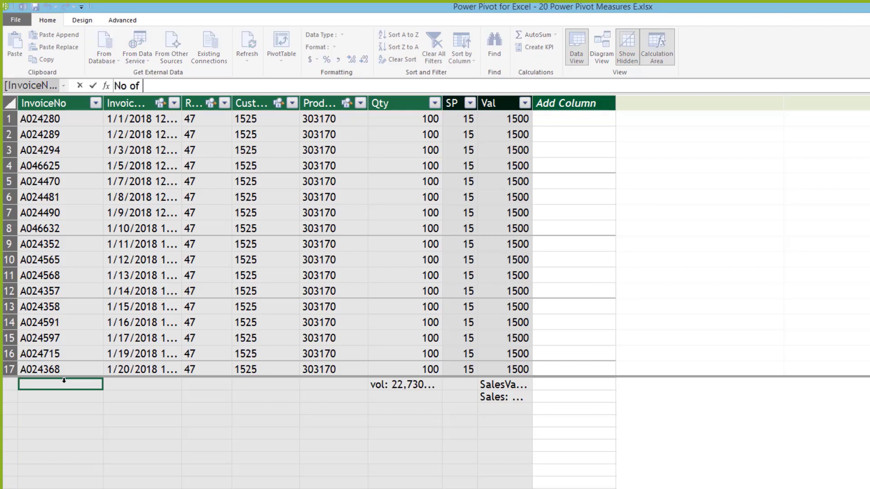
{"action": "type", "text": "Inv:="}
{"action": "type", "text": "dis"}
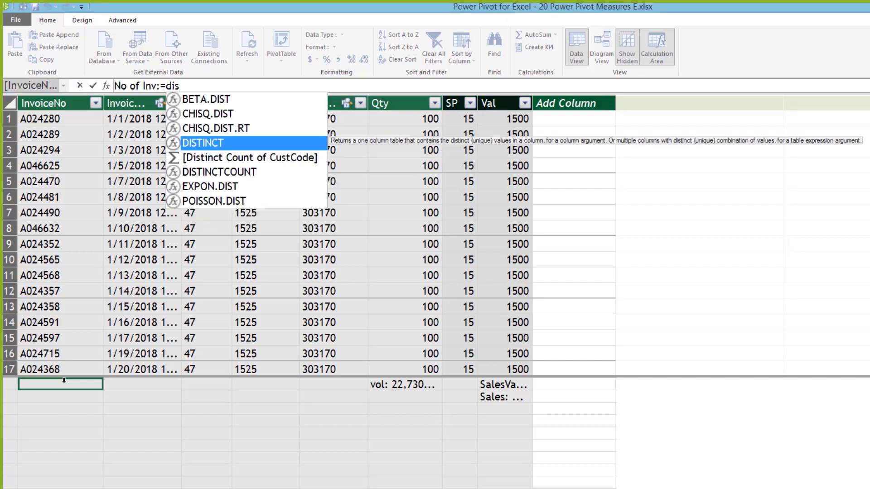
{"action": "key", "text": "Down"}
{"action": "key", "text": "Down"}
{"action": "key", "text": "Tab"}
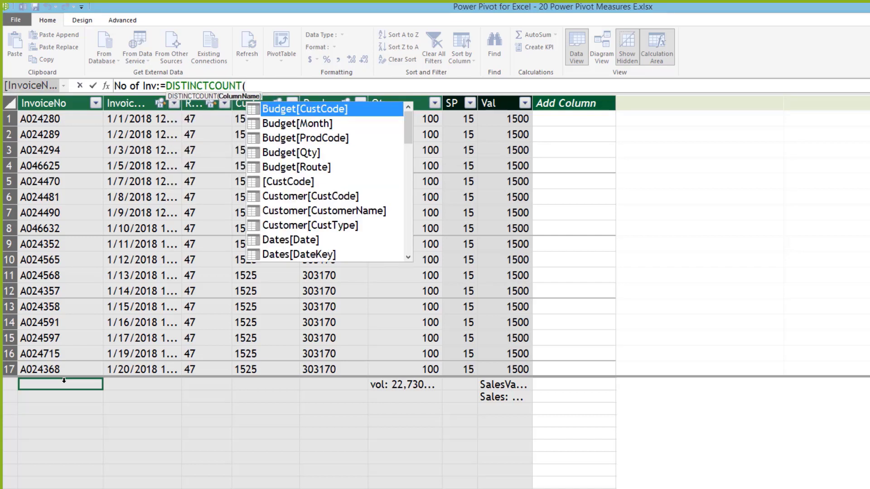
{"action": "type", "text": "invo"}
{"action": "key", "text": "Down"}
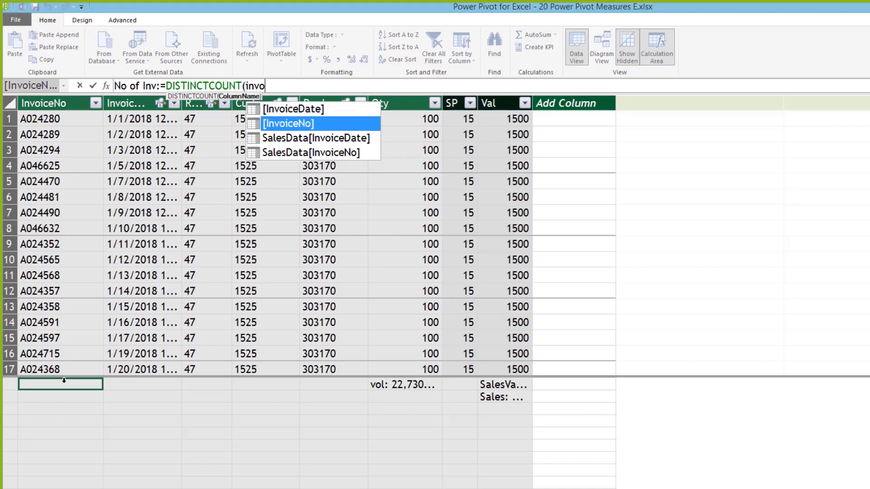
{"action": "key", "text": "Tab"}
{"action": "type", "text": ")"}
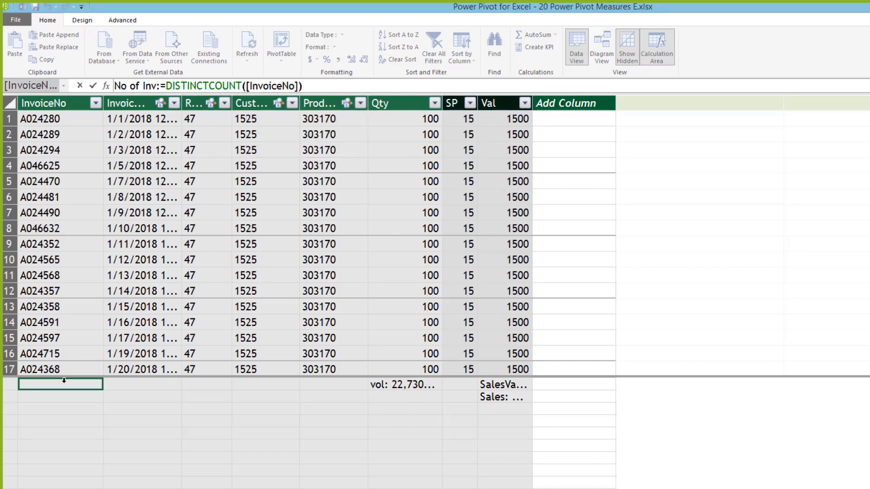
{"action": "key", "text": "Return"}
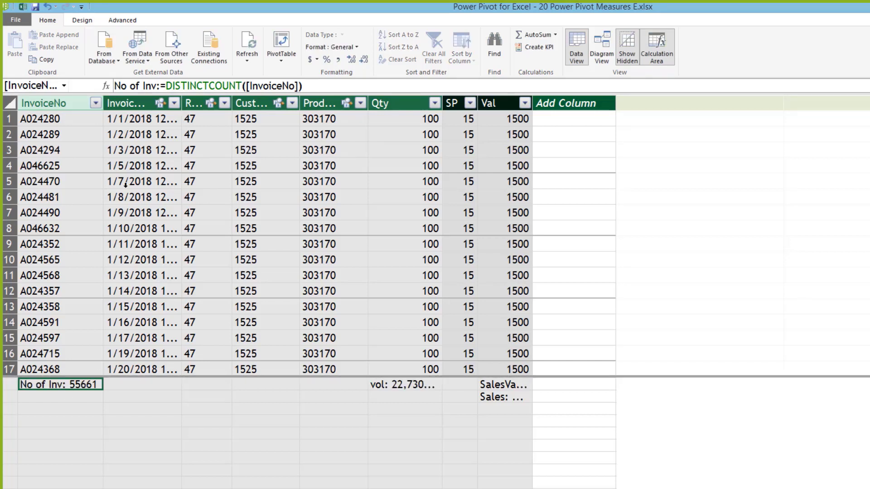
{"action": "left_click_drag", "start_coordinate": [103, 103], "coordinate": [142, 103]}
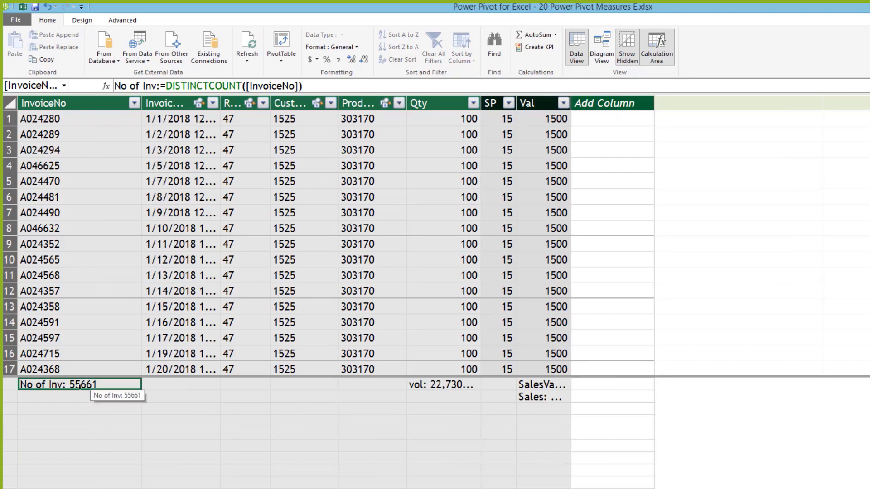
Step: Format No of Inv as Decimal Number with no decimals so it reads 55,661
{"action": "left_click", "coordinate": [340, 59]}
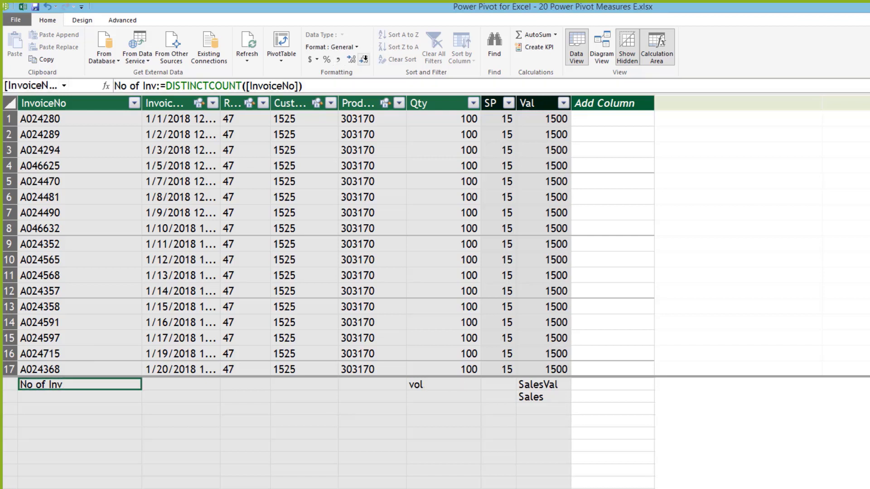
{"action": "left_click", "coordinate": [363, 60]}
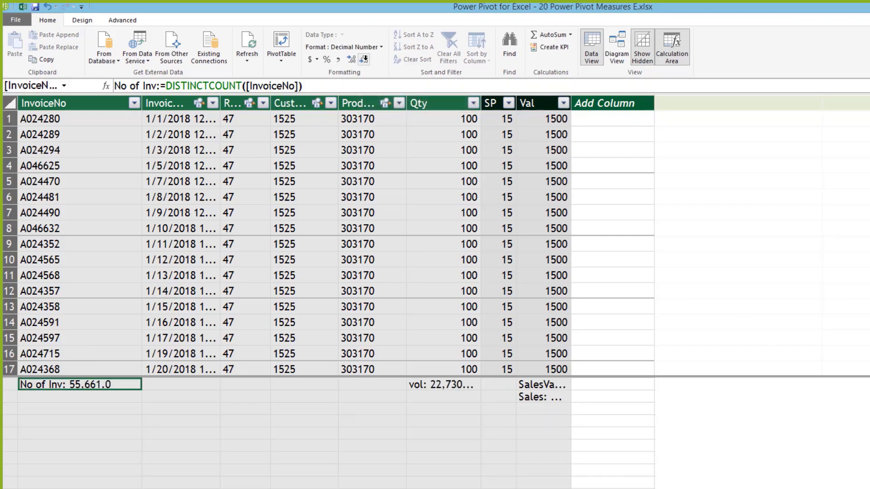
{"action": "left_click", "coordinate": [363, 59]}
{"action": "left_click", "coordinate": [246, 383]}
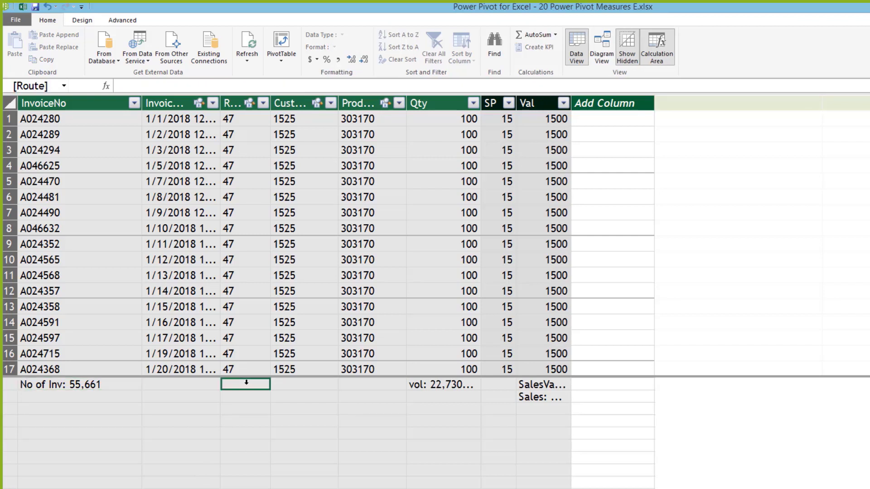
{"action": "left_click", "coordinate": [68, 384]}
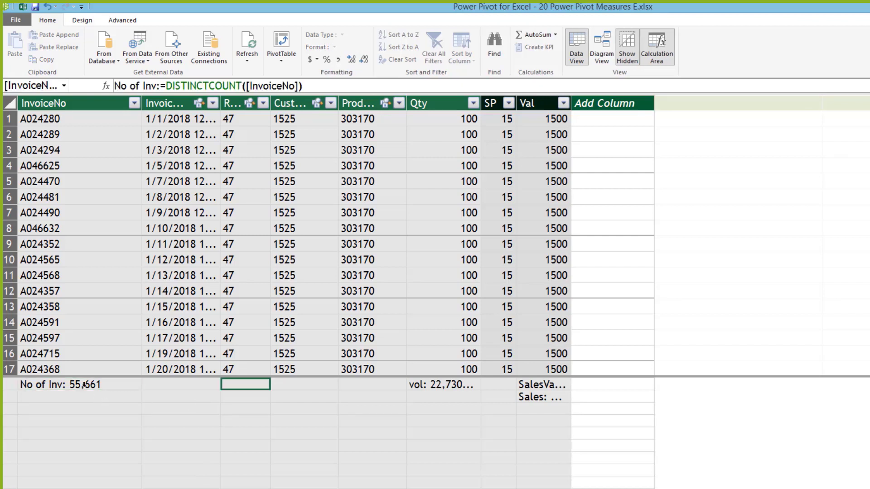
{"action": "left_click", "coordinate": [233, 383]}
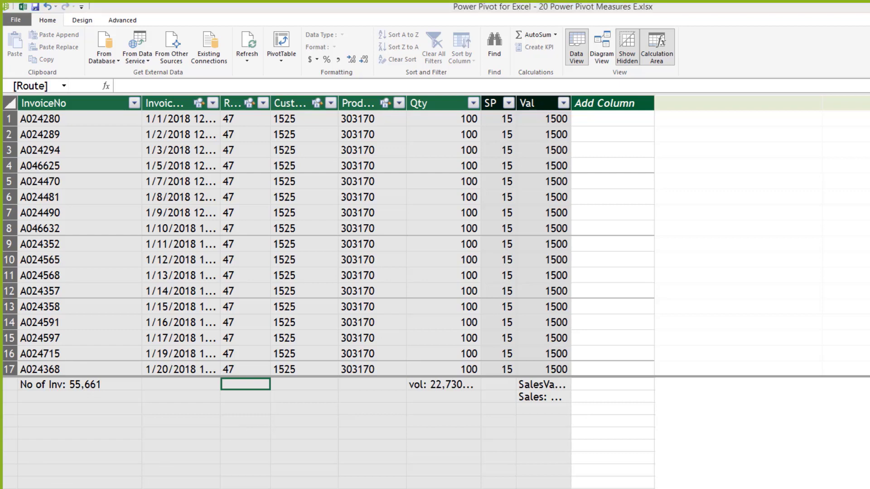
{"action": "key", "text": "alt+Tab"}
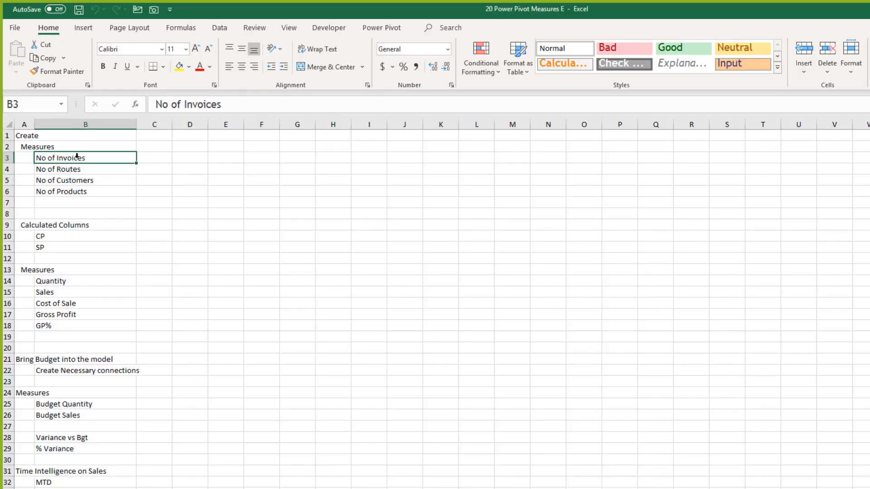
{"action": "left_click_drag", "start_coordinate": [76, 156], "coordinate": [94, 192]}
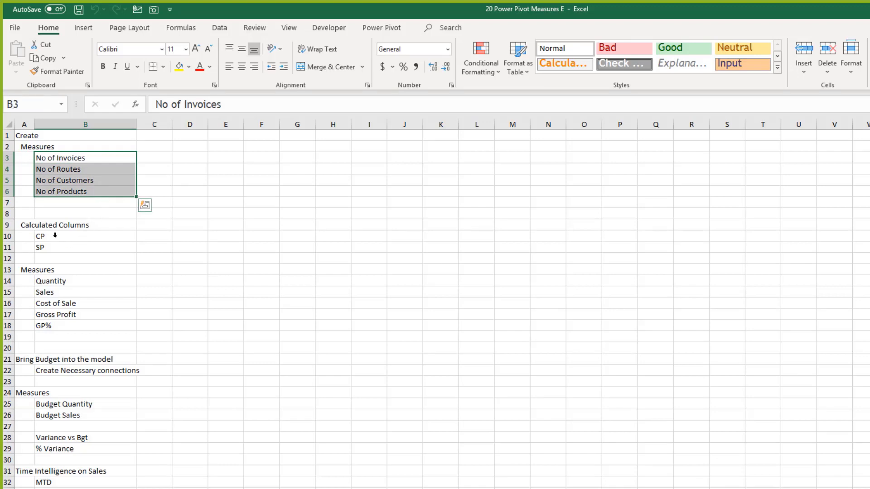
{"action": "left_click_drag", "start_coordinate": [54, 235], "coordinate": [59, 241]}
{"action": "left_click", "coordinate": [48, 246]}
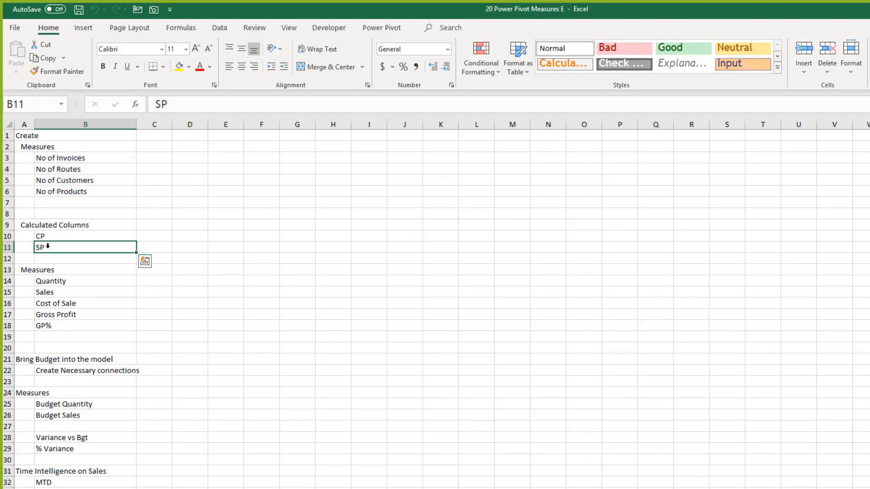
{"action": "left_click", "coordinate": [73, 236]}
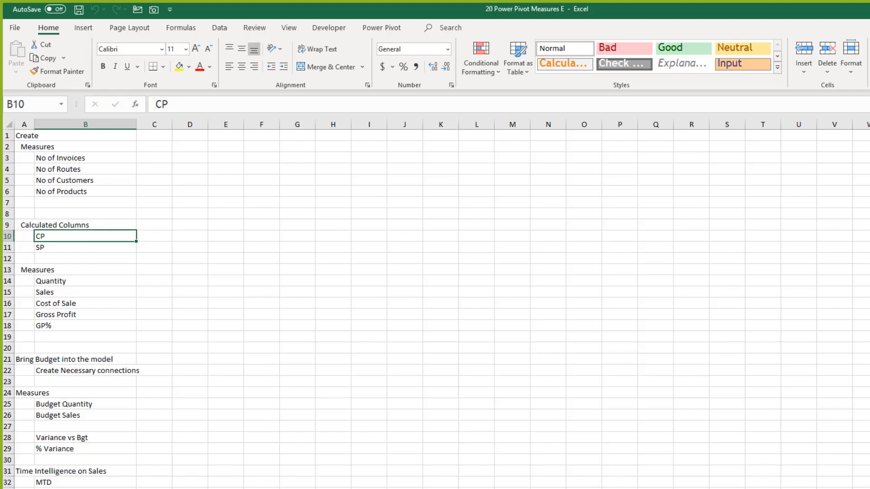
{"action": "scroll", "coordinate": [321, 442], "scroll_direction": "up", "scroll_amount": 3, "text": "ctrl"}
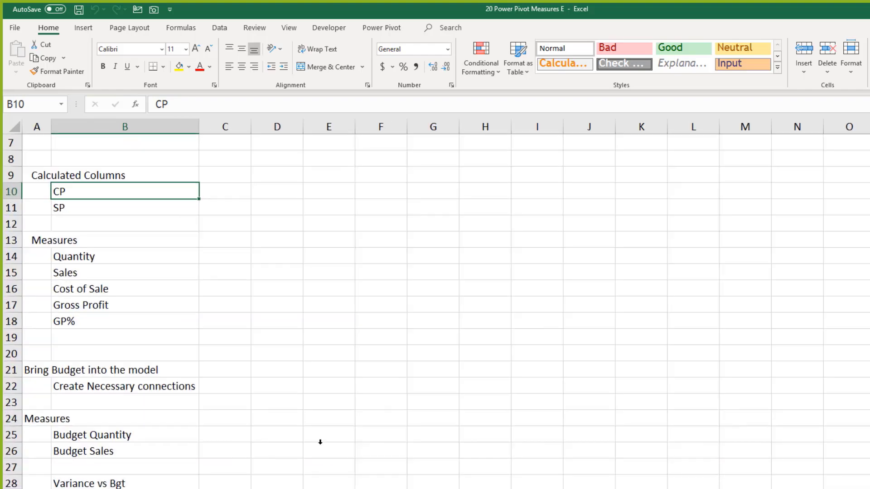
{"action": "scroll", "coordinate": [321, 442], "scroll_direction": "up", "scroll_amount": 2, "text": "ctrl"}
{"action": "scroll", "coordinate": [335, 421], "scroll_direction": "up", "scroll_amount": 3}
{"action": "scroll", "coordinate": [337, 394], "scroll_direction": "down", "scroll_amount": 3}
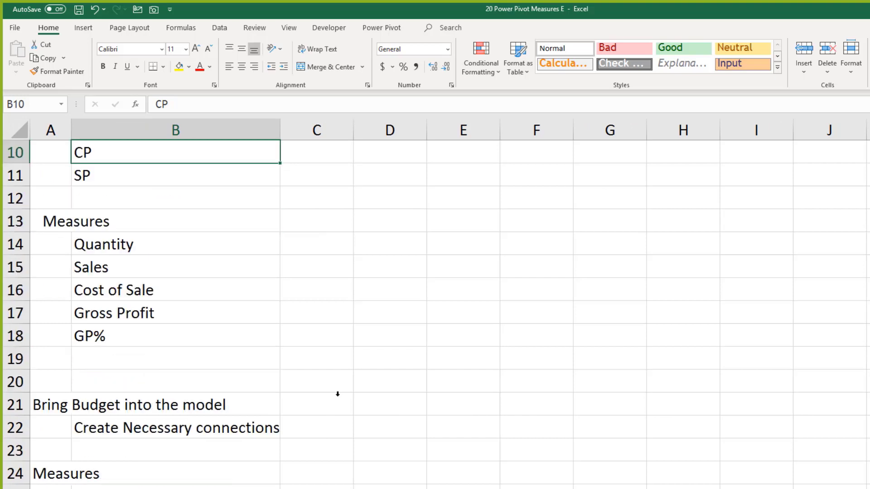
{"action": "scroll", "coordinate": [338, 394], "scroll_direction": "down", "scroll_amount": 1}
{"action": "scroll", "coordinate": [339, 394], "scroll_direction": "up", "scroll_amount": 1}
{"action": "scroll", "coordinate": [166, 284], "scroll_direction": "up", "scroll_amount": 1}
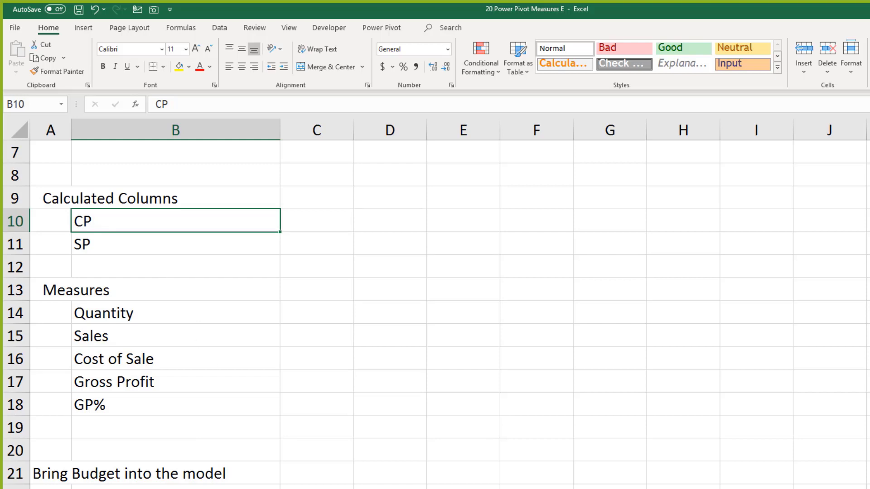
{"action": "left_click", "coordinate": [401, 482]}
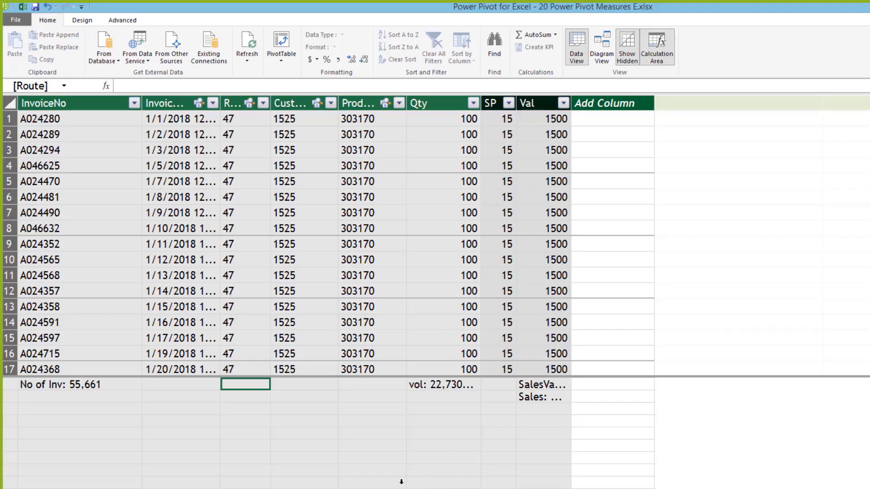
Step: Check the Product table's Cost column, then pick a calculation cell under Val
{"action": "left_click", "coordinate": [181, 487]}
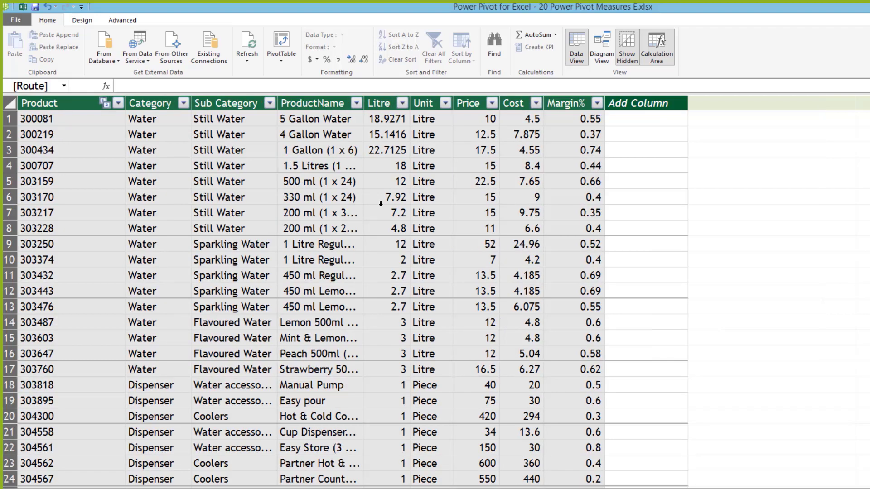
{"action": "left_click", "coordinate": [518, 101]}
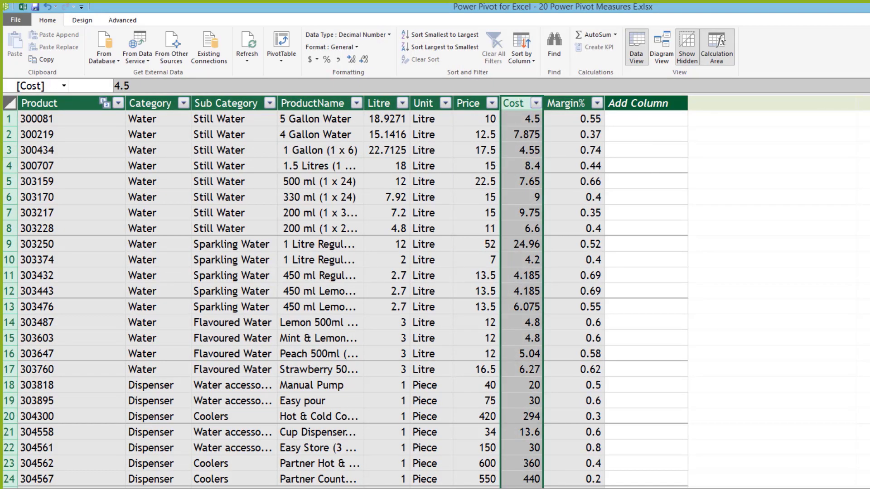
{"action": "left_click", "coordinate": [68, 487]}
{"action": "left_click", "coordinate": [487, 409]}
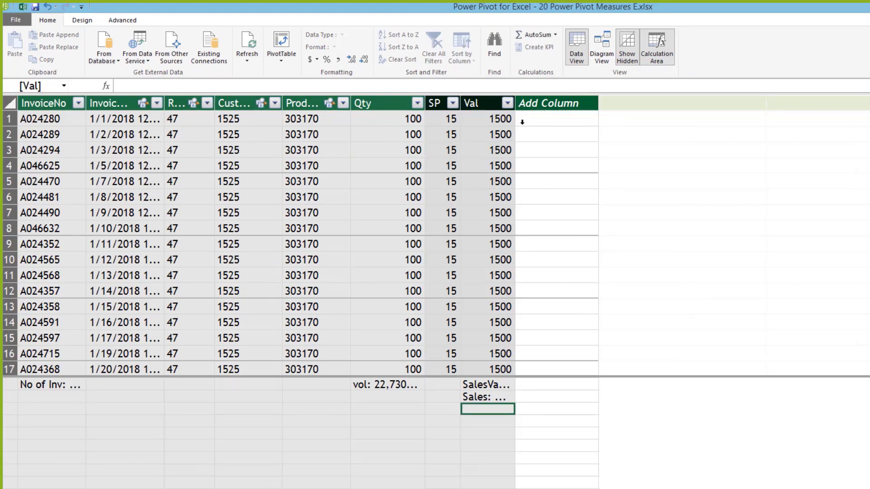
{"action": "left_click_drag", "start_coordinate": [515, 100], "coordinate": [556, 105]}
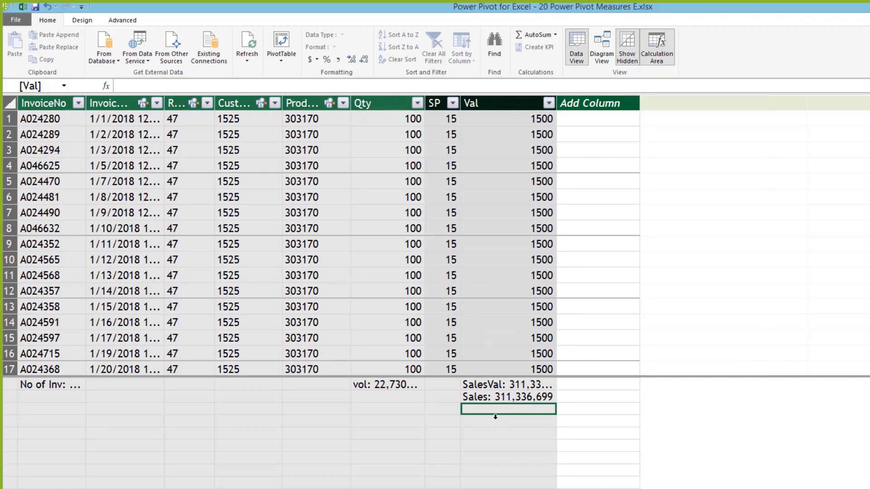
Step: Enter Cost:=SUMX(SalesData,SalesData[Qty]*RELATED('Product'[Cost])) as a new measure
{"action": "type", "text": "Cost"}
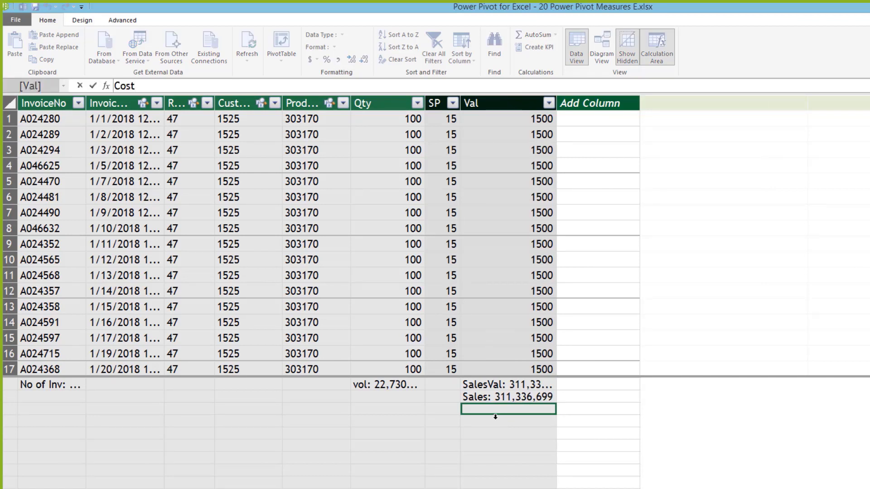
{"action": "type", "text": ":=sumx("}
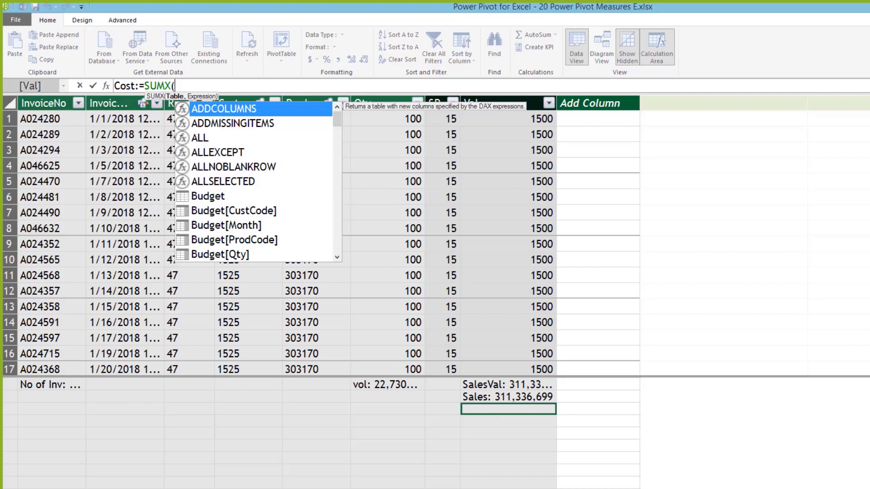
{"action": "type", "text": "sal"}
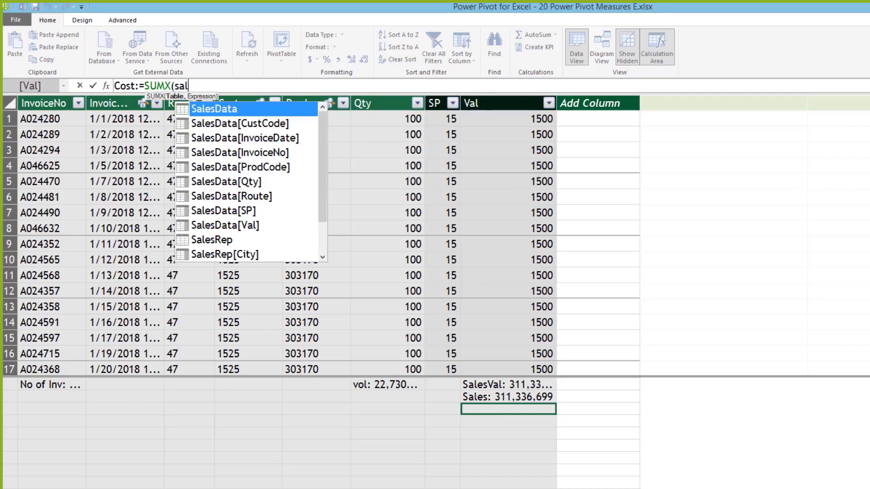
{"action": "key", "text": "Tab"}
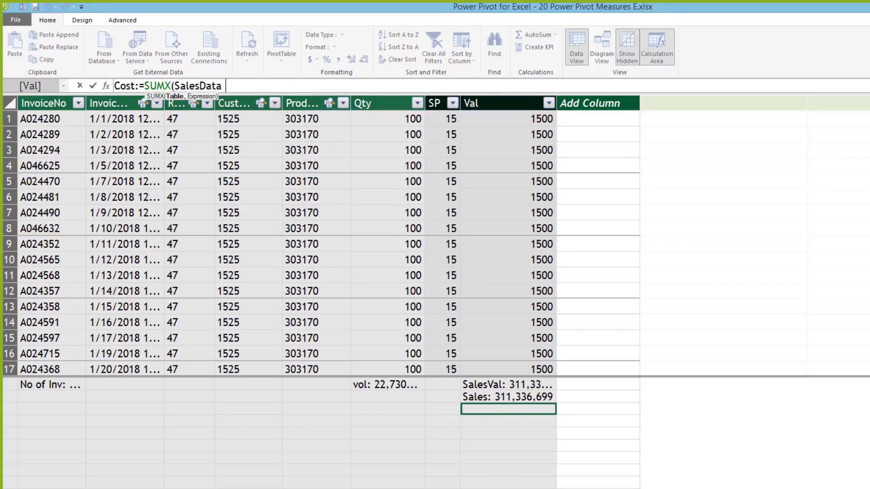
{"action": "type", "text": ",SalesData"}
{"action": "left_click", "coordinate": [402, 117]}
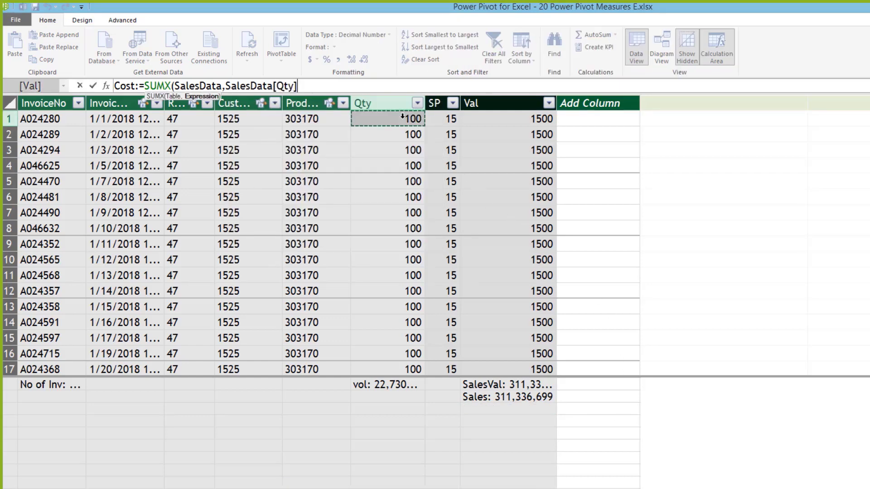
{"action": "type", "text": "*"}
{"action": "type", "text": "rel"}
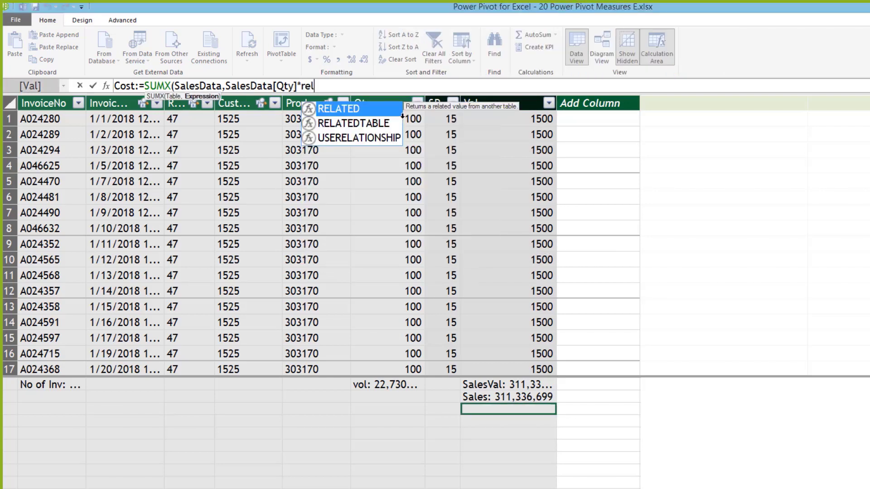
{"action": "key", "text": "Tab"}
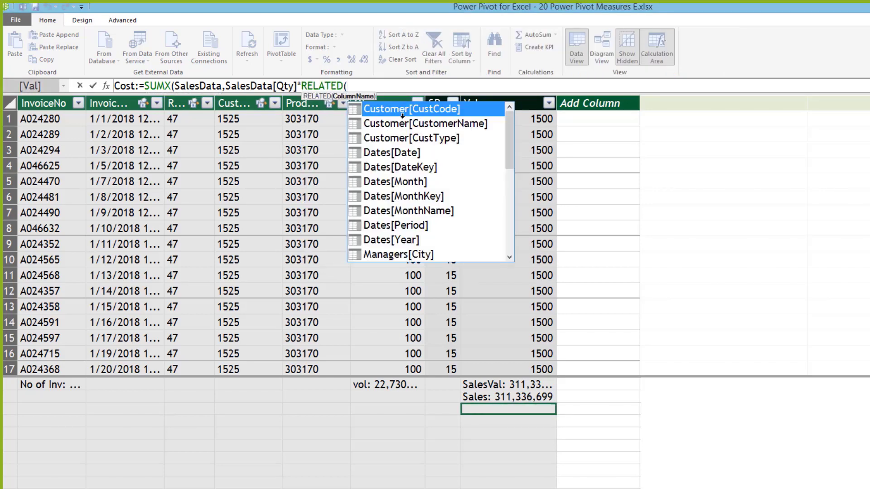
{"action": "scroll", "coordinate": [501, 227], "scroll_direction": "down", "scroll_amount": 5}
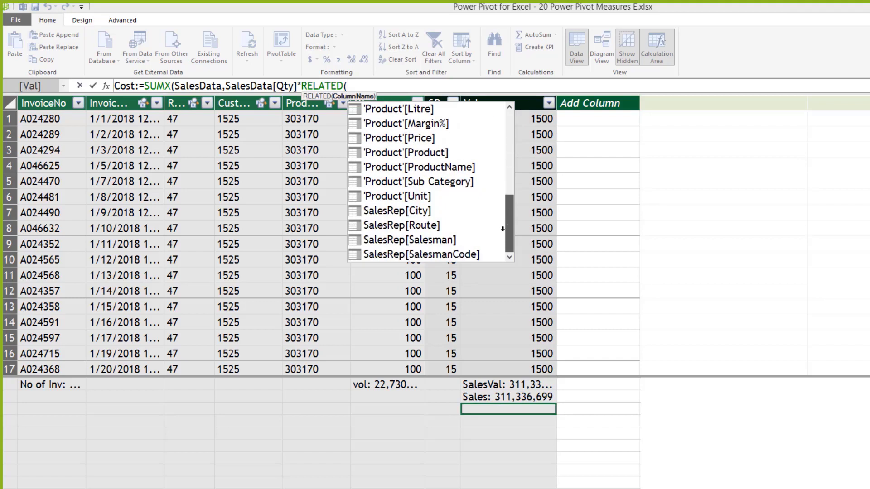
{"action": "scroll", "coordinate": [499, 222], "scroll_direction": "up", "scroll_amount": 1}
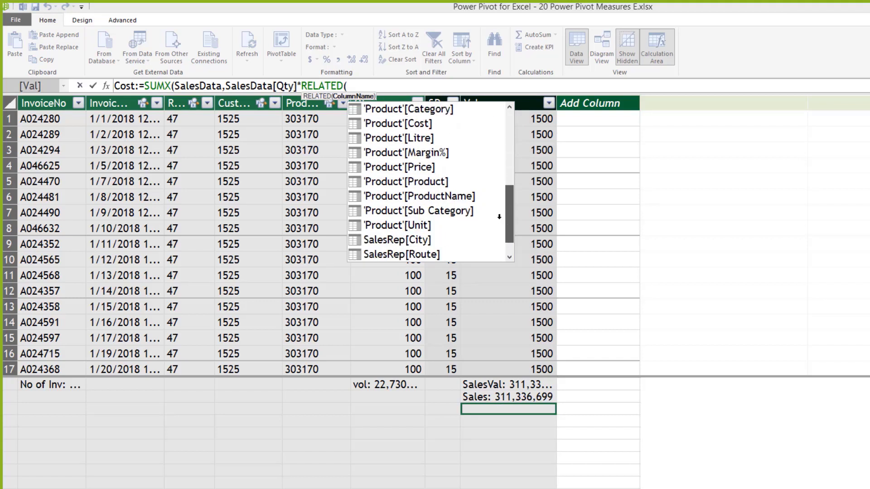
{"action": "double_click", "coordinate": [423, 124]}
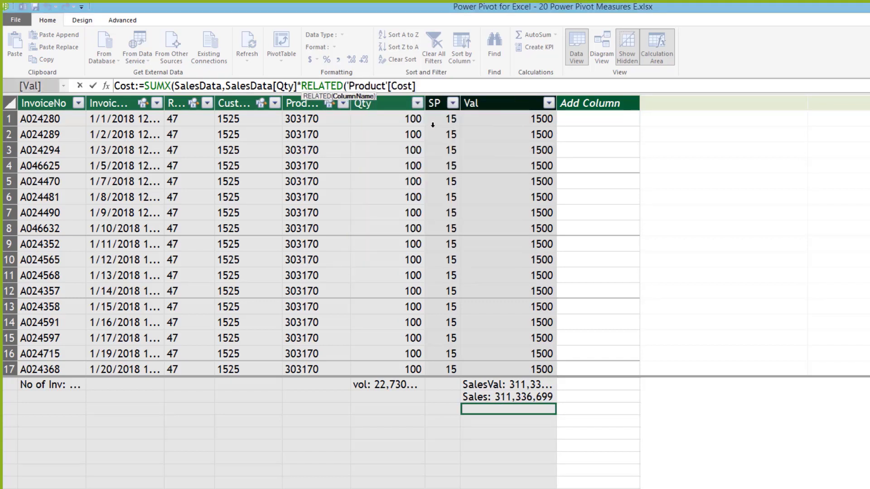
{"action": "type", "text": "))"}
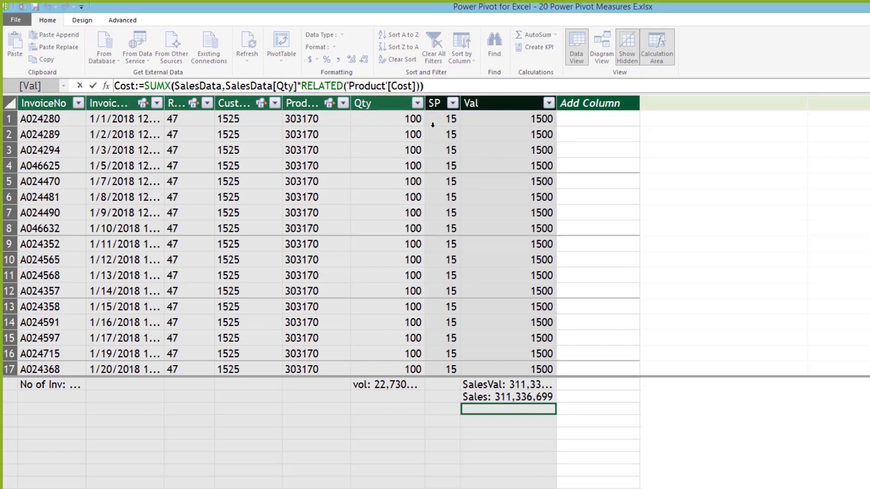
{"action": "key", "text": "Return"}
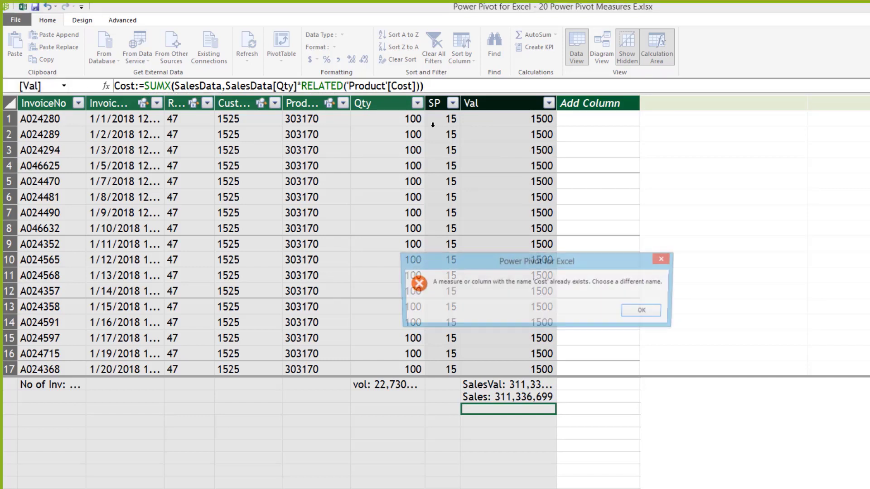
Step: After the duplicate-name error, rename the measure from Cost to Cogs
{"action": "left_click", "coordinate": [646, 311]}
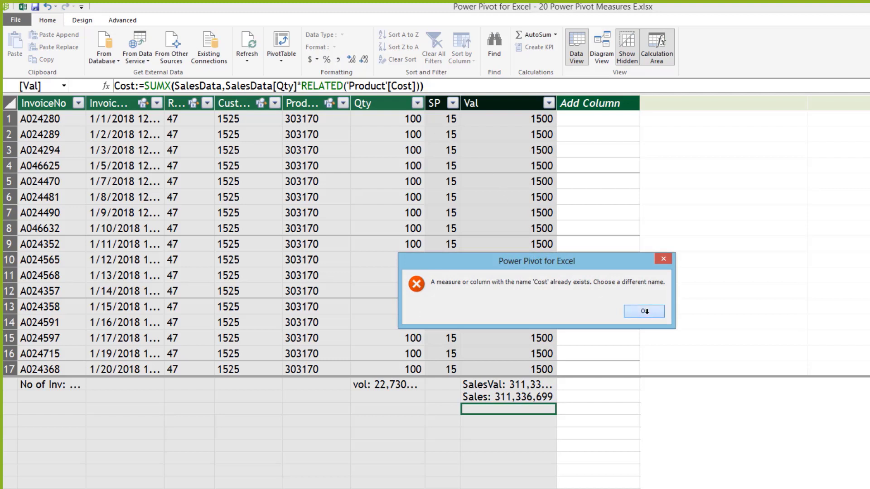
{"action": "left_click", "coordinate": [132, 86]}
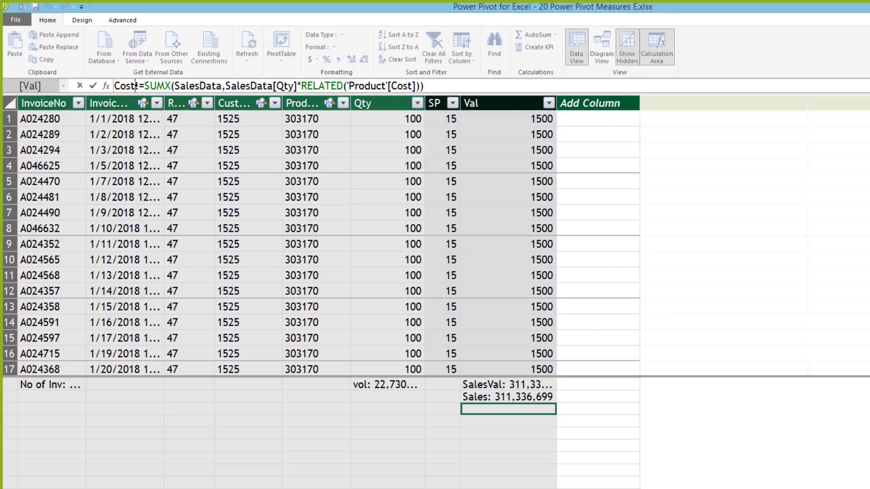
{"action": "key", "text": "BackSpace"}
{"action": "key", "text": "BackSpace"}
{"action": "key", "text": "BackSpace"}
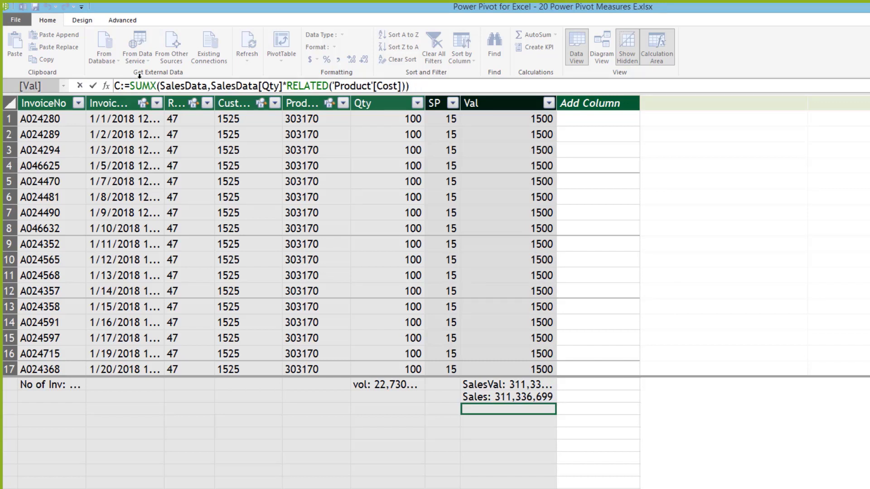
{"action": "type", "text": "ogs"}
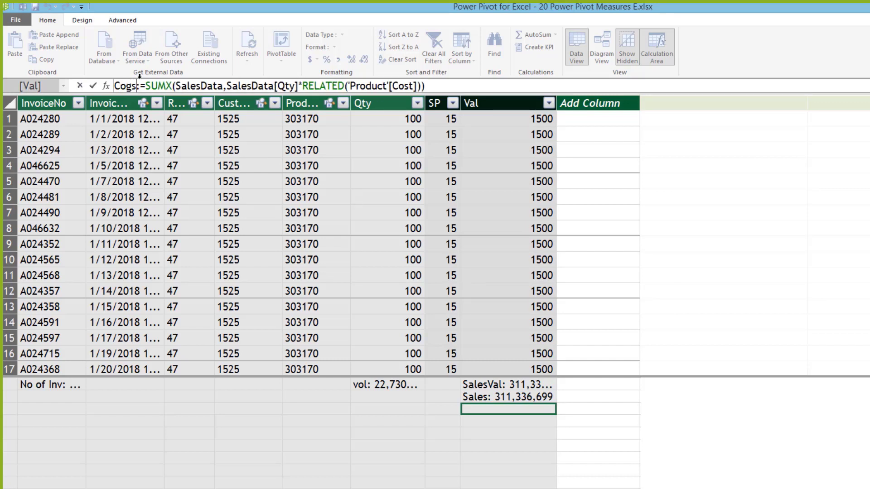
{"action": "key", "text": "Return"}
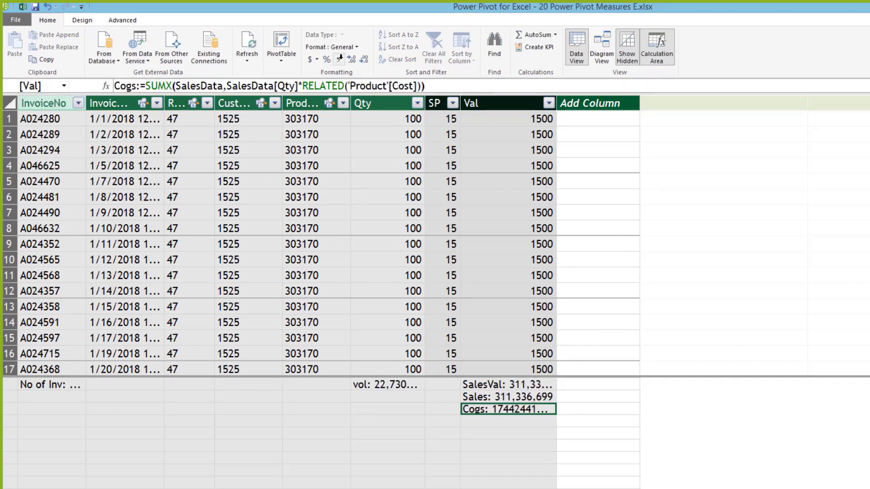
Step: Format Cogs with thousands separators and no decimals, reading 174,424,417
{"action": "left_click", "coordinate": [338, 59]}
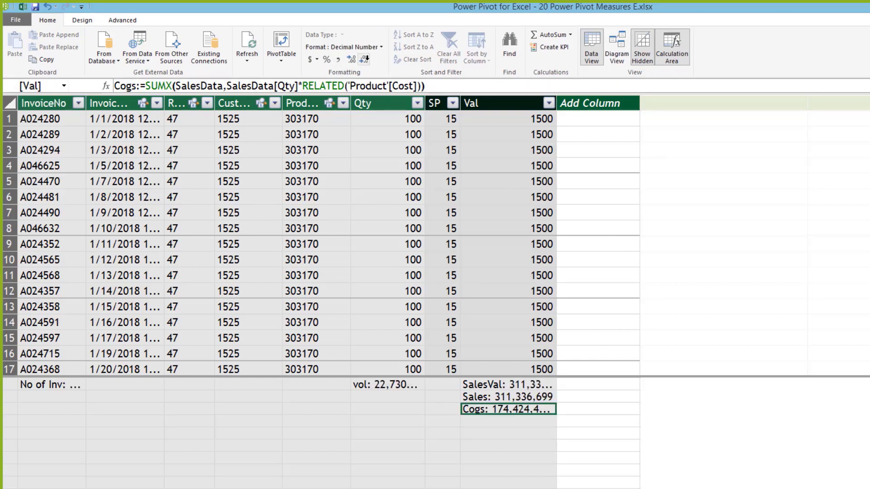
{"action": "left_click", "coordinate": [365, 60]}
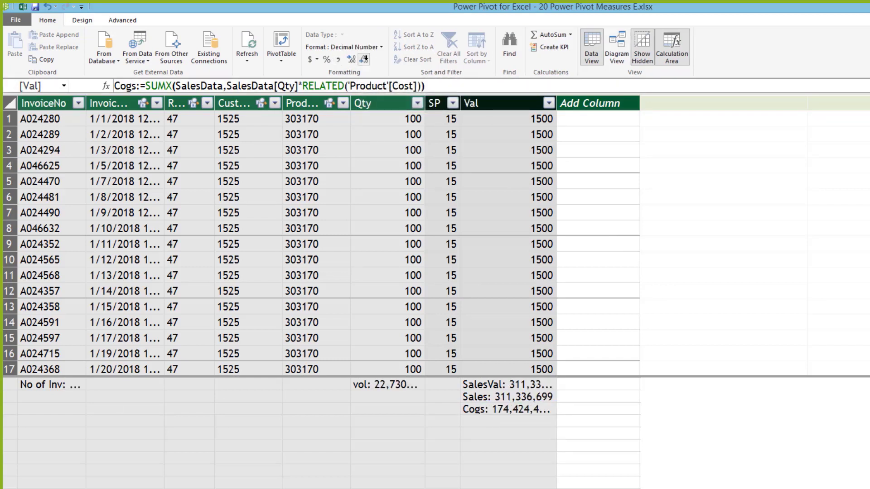
{"action": "left_click", "coordinate": [364, 59]}
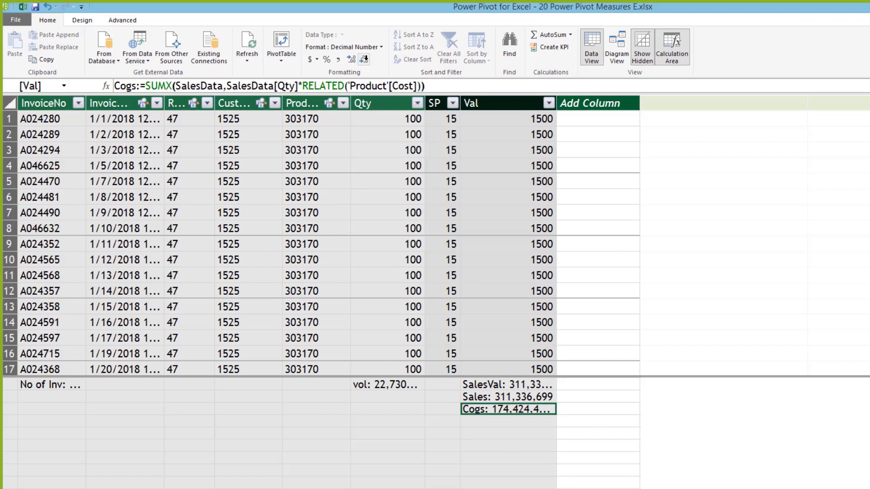
{"action": "left_click", "coordinate": [365, 59]}
{"action": "left_click", "coordinate": [485, 420]}
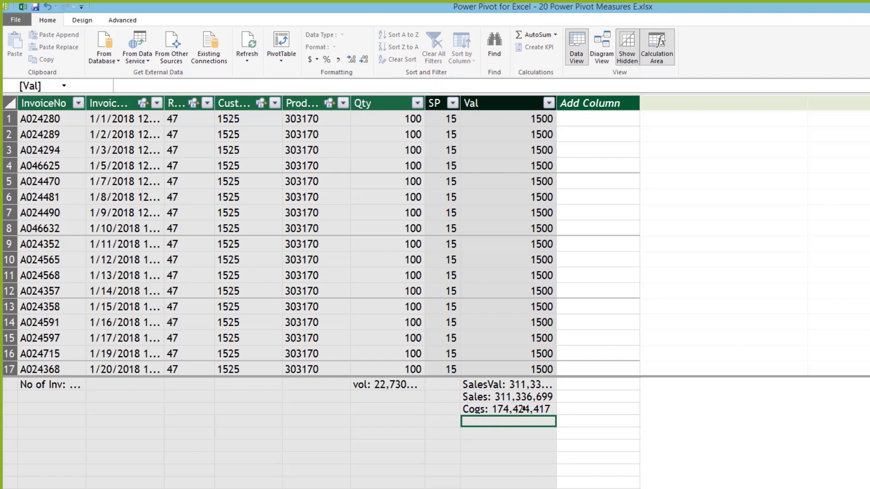
{"action": "left_click", "coordinate": [524, 409]}
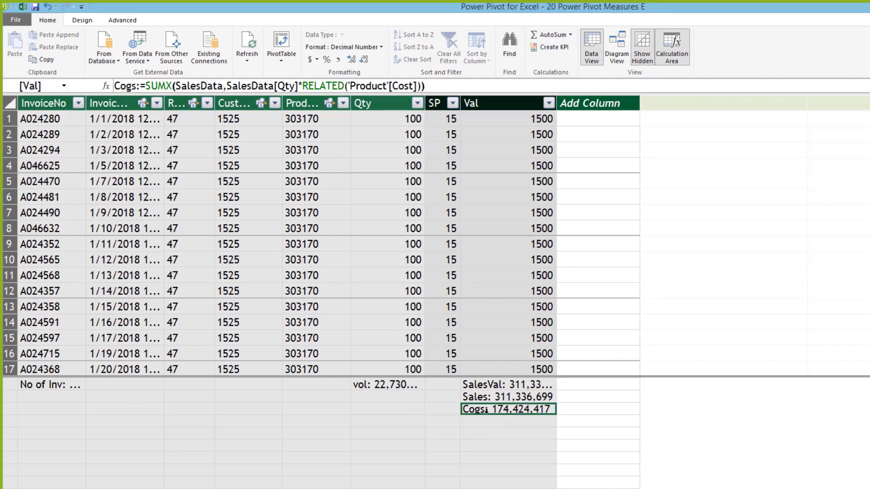
{"action": "left_click", "coordinate": [484, 421]}
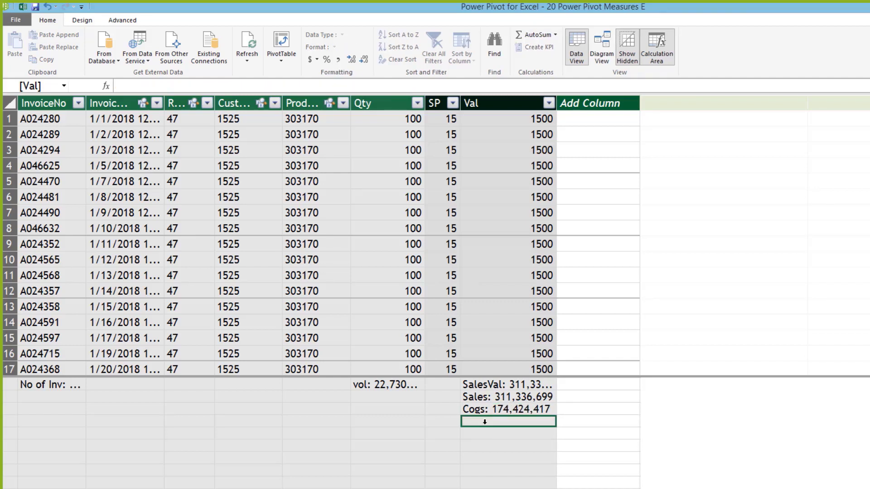
Step: Create the measure Profit:=[Sales]-[Cogs] below Cogs, giving an unformatted 13691228…
{"action": "type", "text": "Profit"}
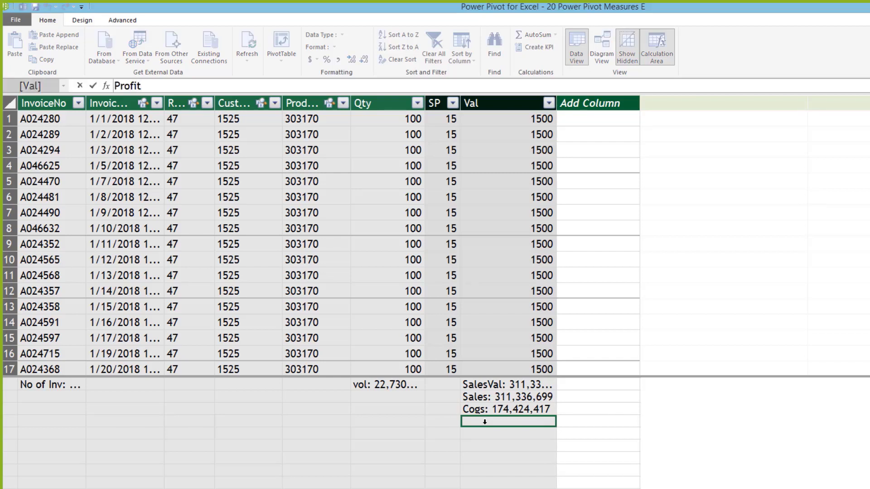
{"action": "type", "text": ":="}
{"action": "left_click", "coordinate": [505, 396]}
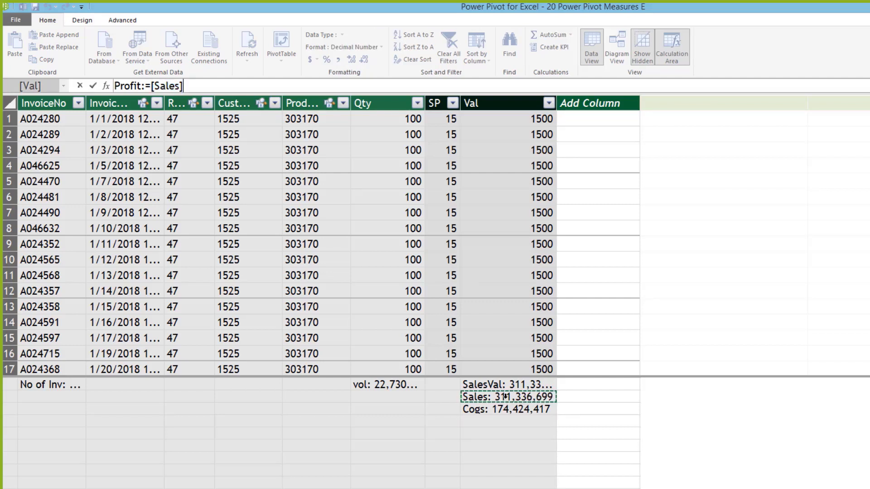
{"action": "type", "text": "-"}
{"action": "left_click", "coordinate": [510, 407]}
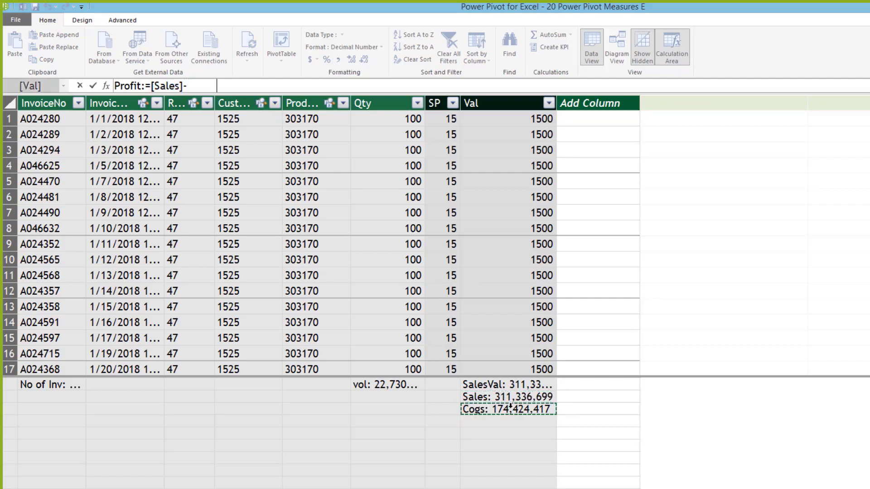
{"action": "key", "text": "Return"}
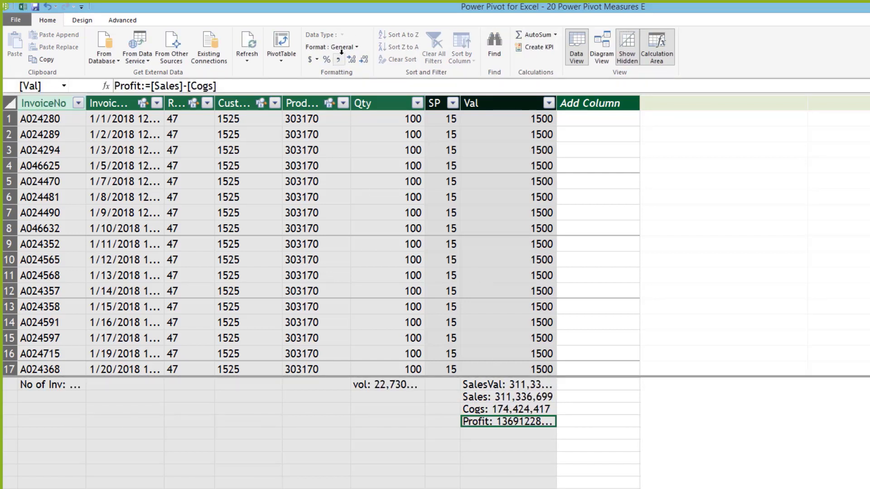
{"action": "left_click", "coordinate": [474, 434]}
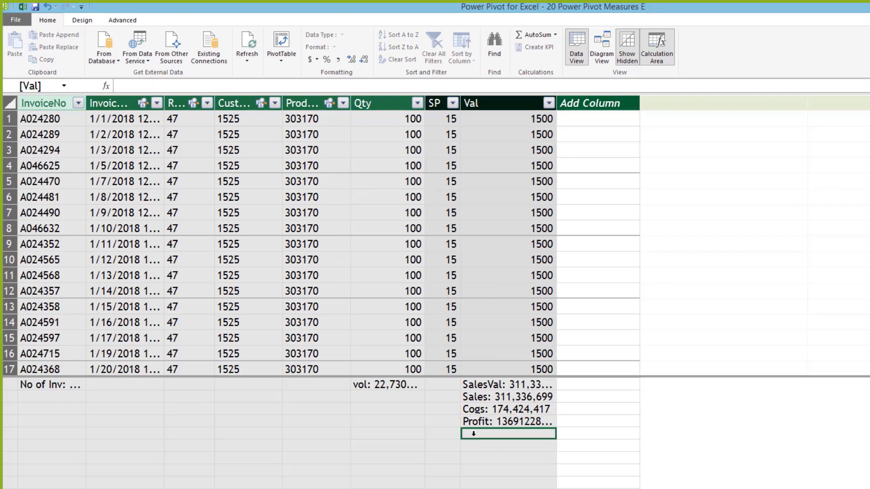
Step: Start a Margin% measure as Profit divided by Sales, then clear that expression
{"action": "type", "text": "Margin"}
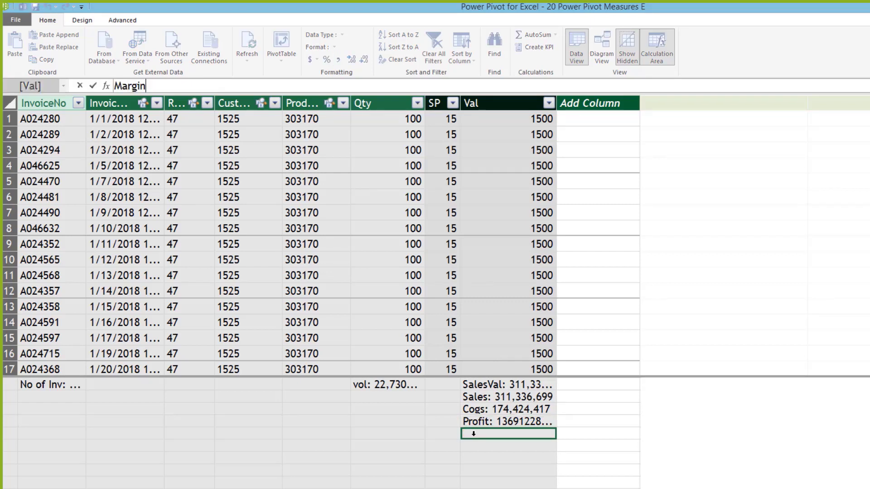
{"action": "type", "text": "%:="}
{"action": "left_click", "coordinate": [518, 418]}
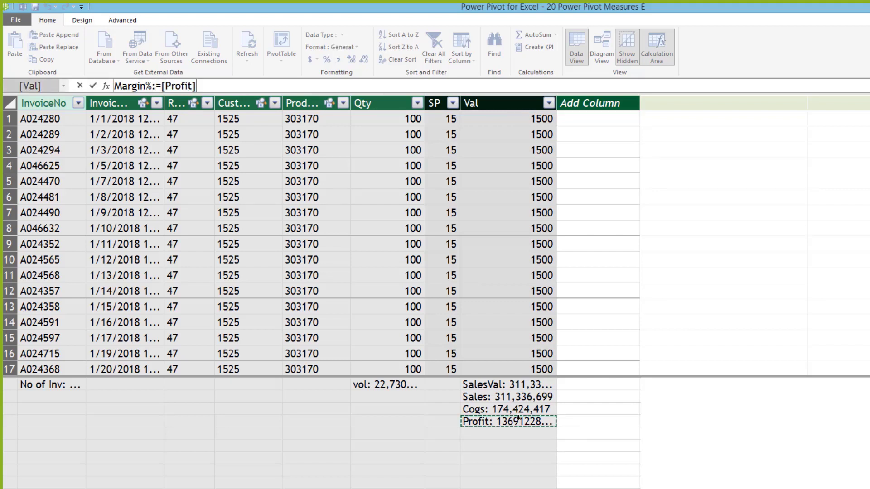
{"action": "type", "text": "/"}
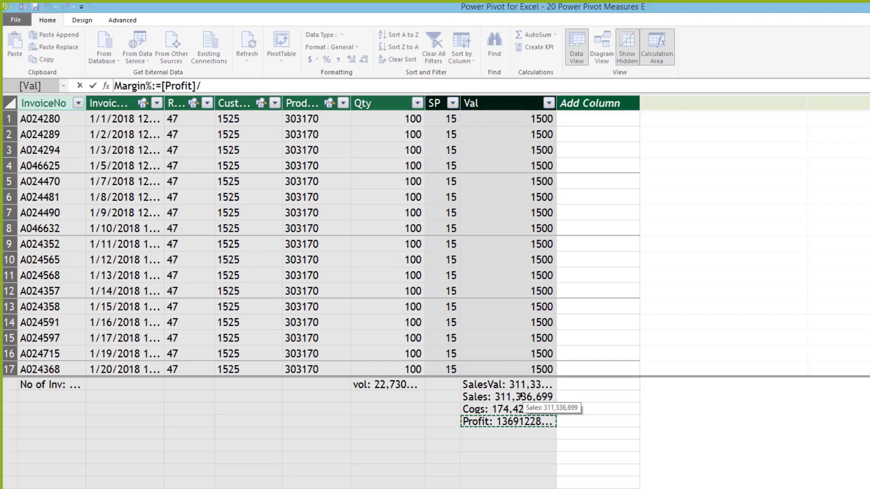
{"action": "left_click", "coordinate": [520, 396]}
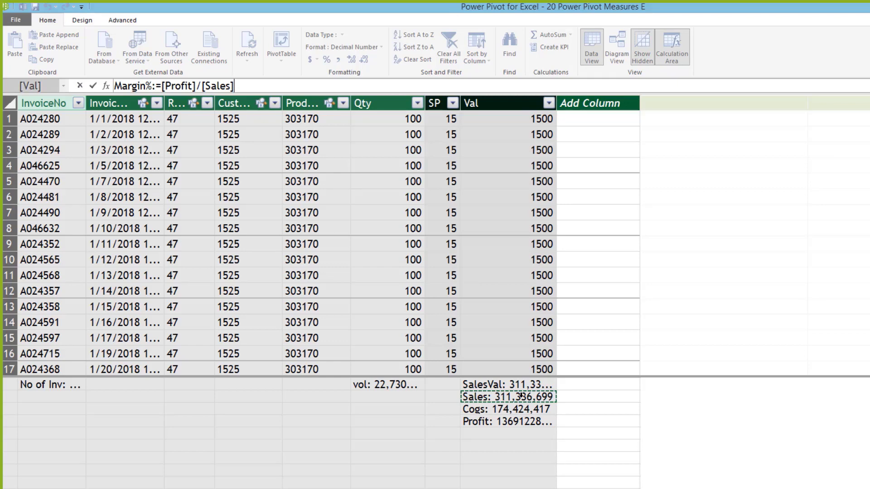
{"action": "key", "text": "BackSpace"}
{"action": "key", "text": "BackSpace"}
{"action": "key", "text": "BackSpace"}
{"action": "key", "text": "BackSpace"}
{"action": "key", "text": "BackSpace"}
{"action": "key", "text": "BackSpace"}
{"action": "key", "text": "BackSpace"}
{"action": "key", "text": "BackSpace"}
{"action": "key", "text": "BackSpace"}
{"action": "key", "text": "BackSpace"}
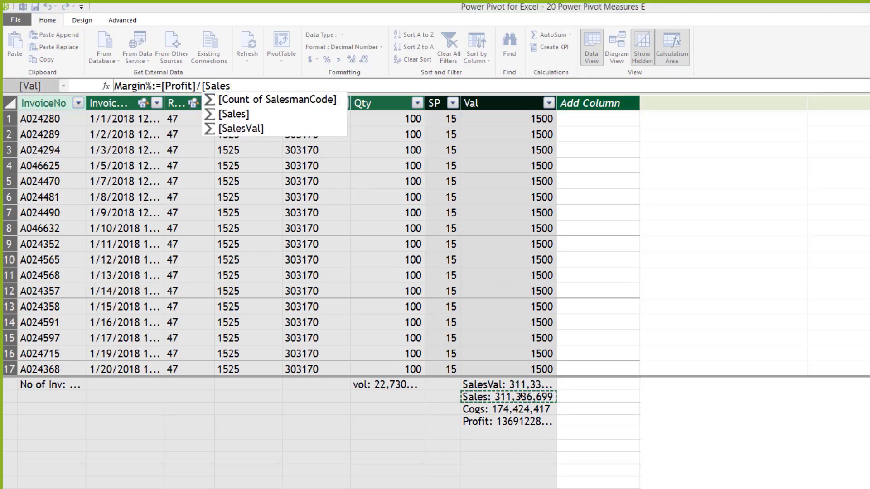
{"action": "key", "text": "BackSpace"}
{"action": "key", "text": "BackSpace"}
{"action": "key", "text": "BackSpace"}
{"action": "key", "text": "BackSpace"}
{"action": "key", "text": "BackSpace"}
{"action": "key", "text": "BackSpace"}
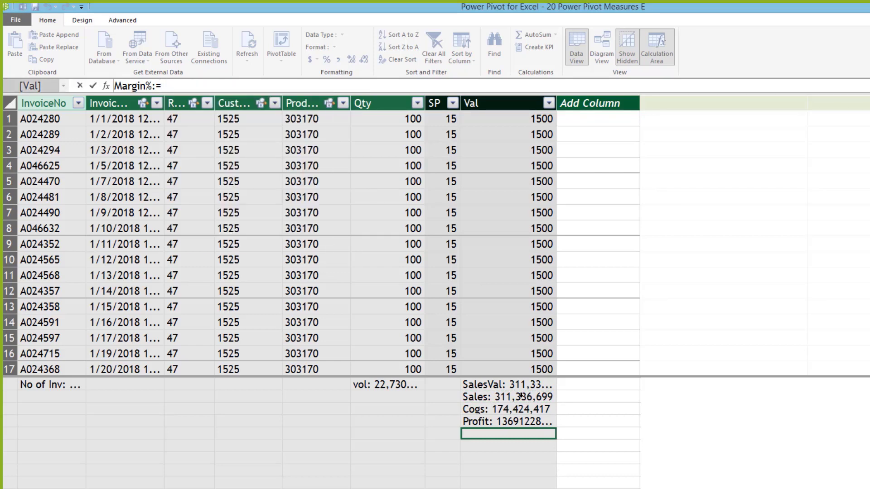
Step: Rewrite the formula as Margin%:=DIVIDE([Profit],[Sales]) and commit it
{"action": "type", "text": "divid"}
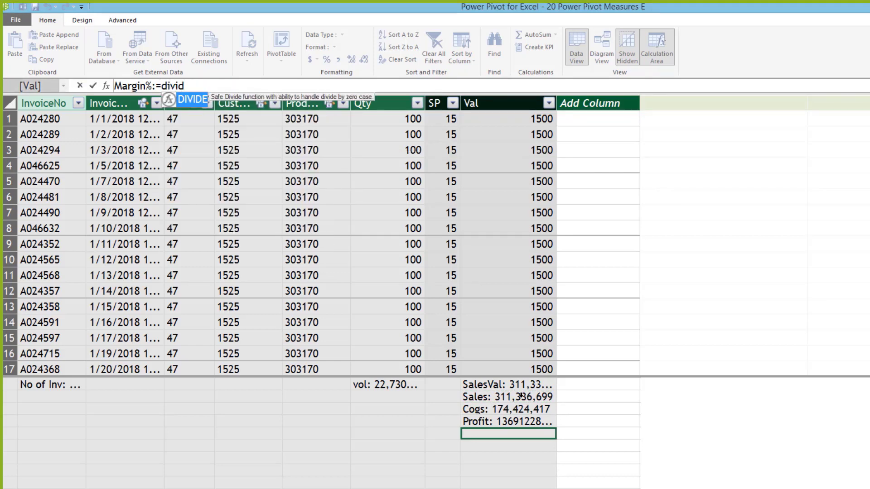
{"action": "key", "text": "Tab"}
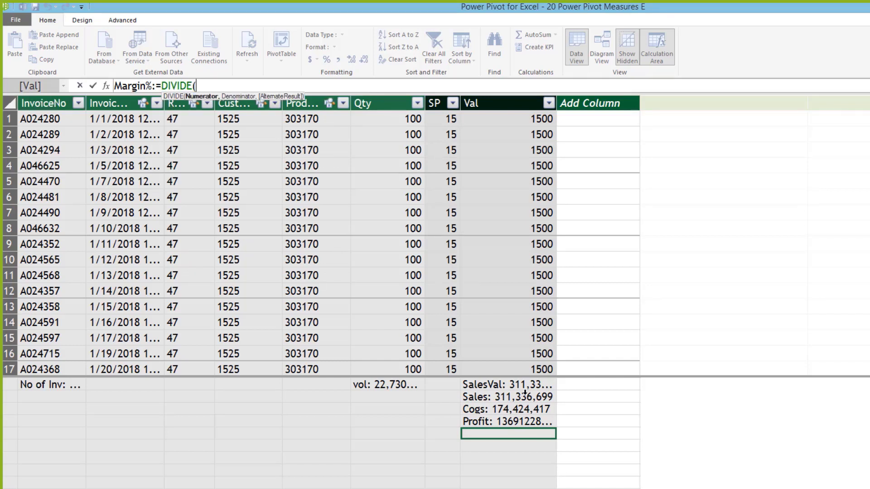
{"action": "left_click", "coordinate": [506, 420]}
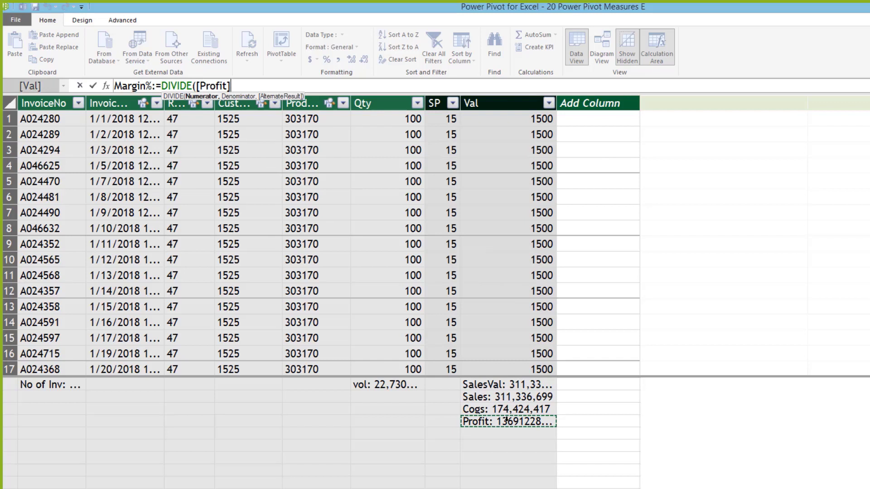
{"action": "type", "text": ","}
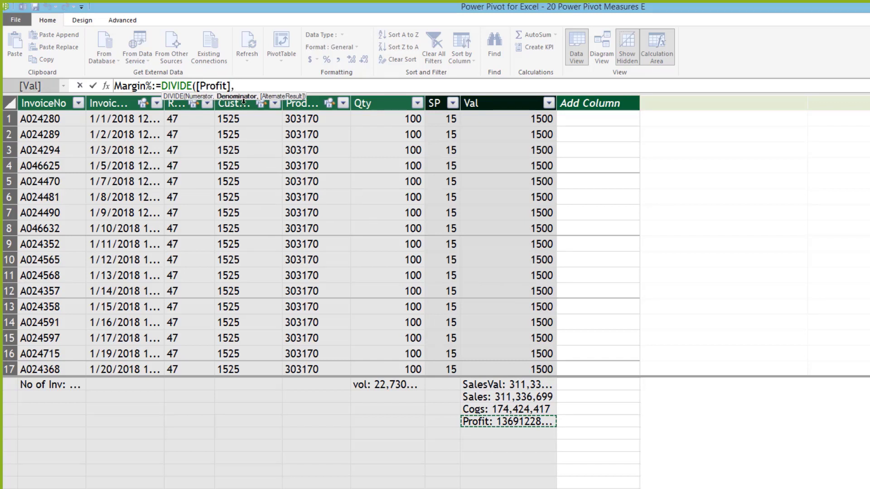
{"action": "left_click", "coordinate": [522, 396]}
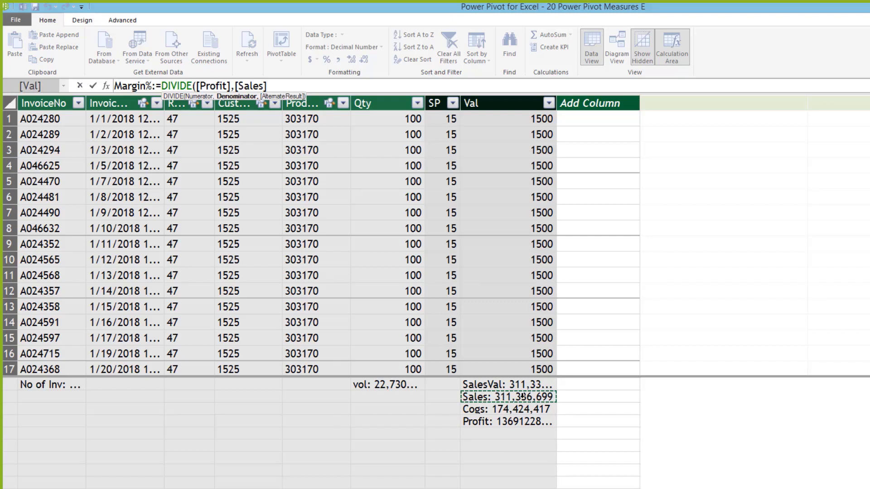
{"action": "type", "text": ","}
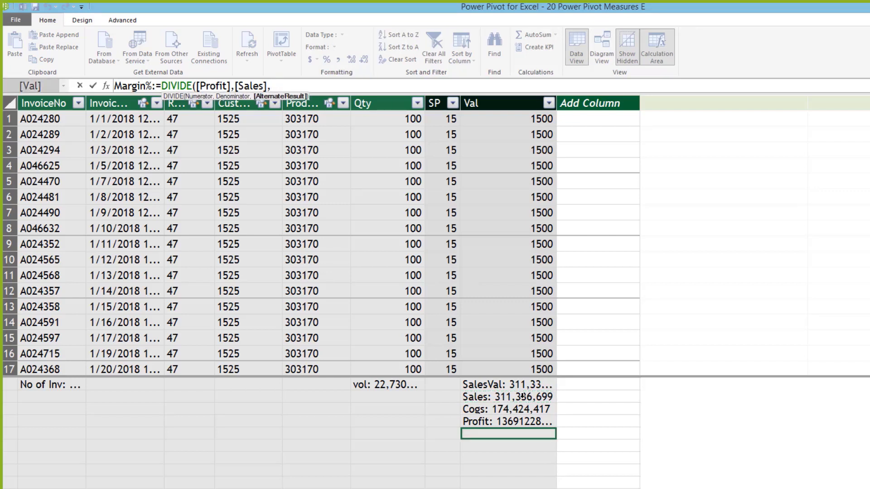
{"action": "key", "text": "BackSpace"}
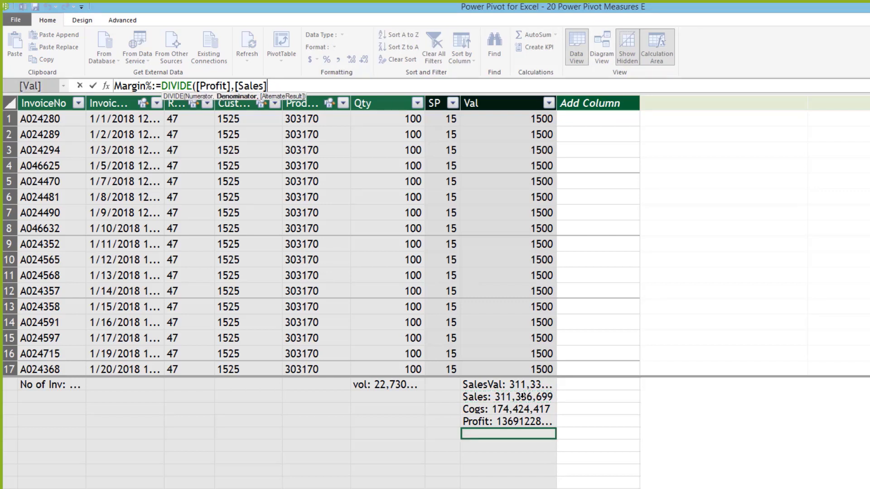
{"action": "type", "text": ")"}
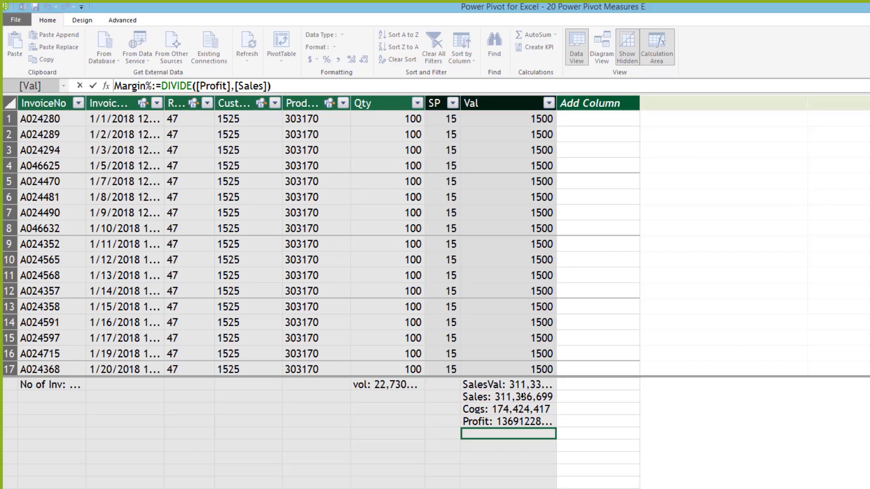
{"action": "key", "text": "Return"}
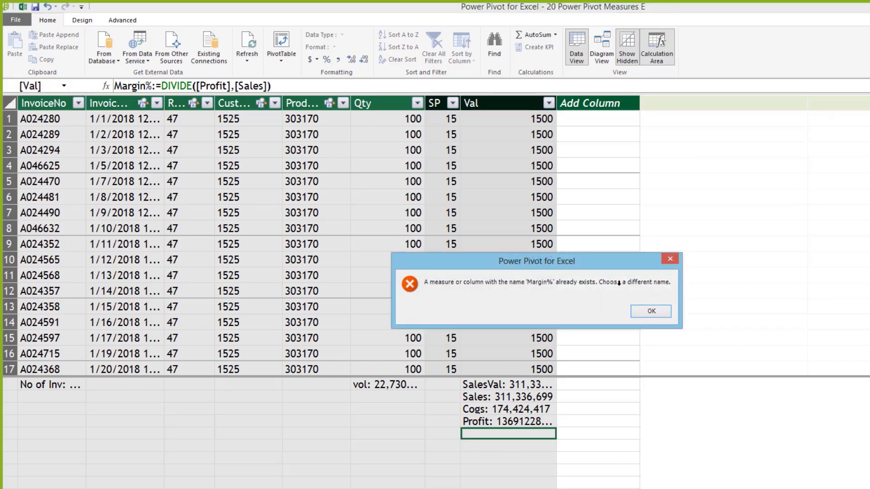
Step: Rename the measure to Margin, format it as a percentage (43.98 %), and return to Excel
{"action": "left_click", "coordinate": [650, 311]}
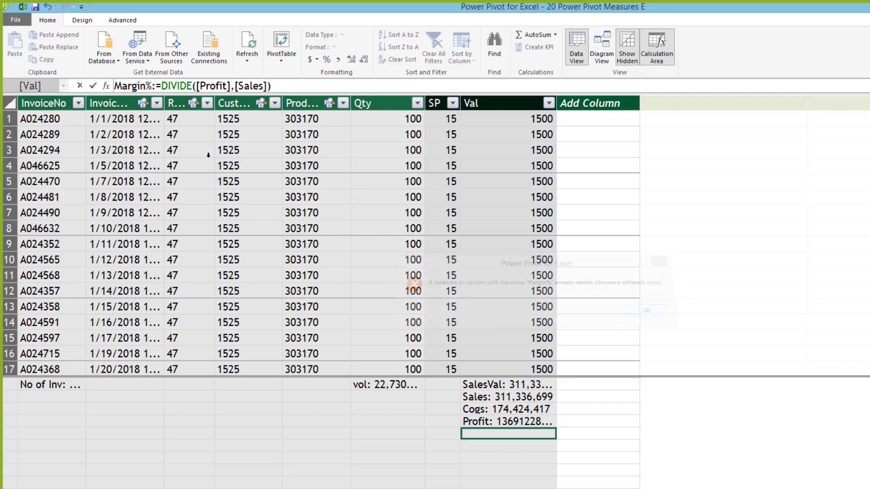
{"action": "left_click", "coordinate": [147, 86]}
{"action": "key", "text": "Delete"}
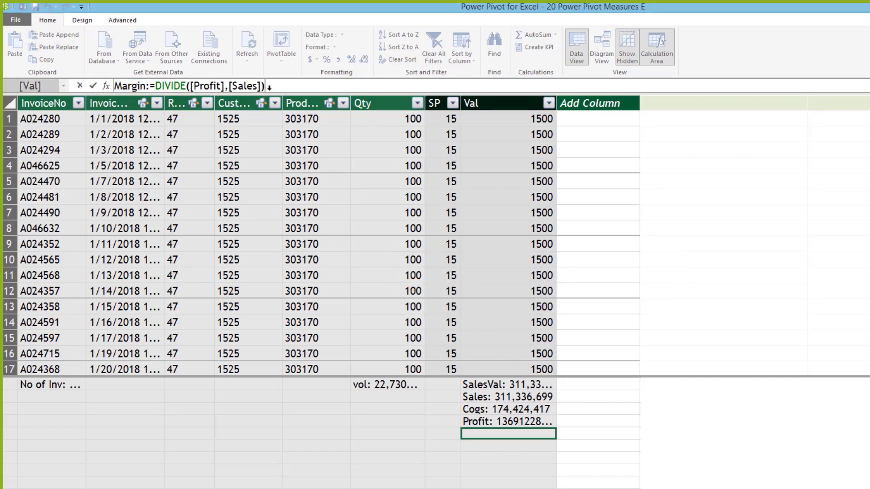
{"action": "key", "text": "Return"}
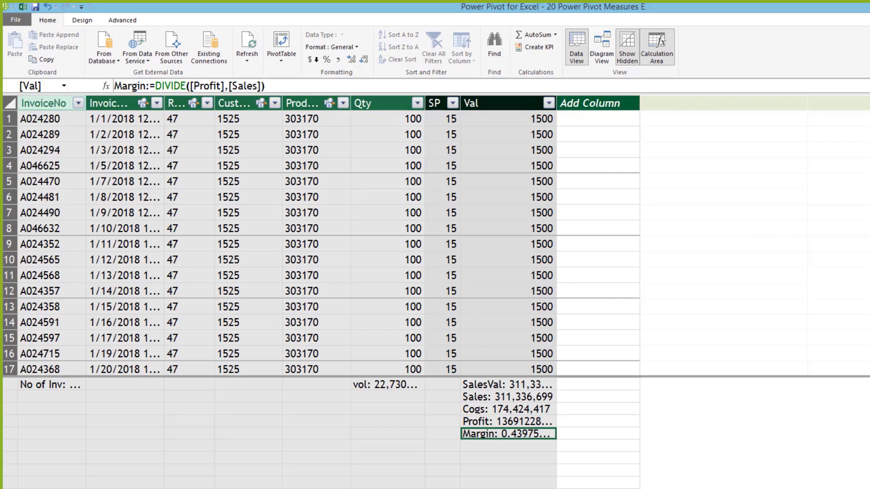
{"action": "left_click", "coordinate": [326, 60]}
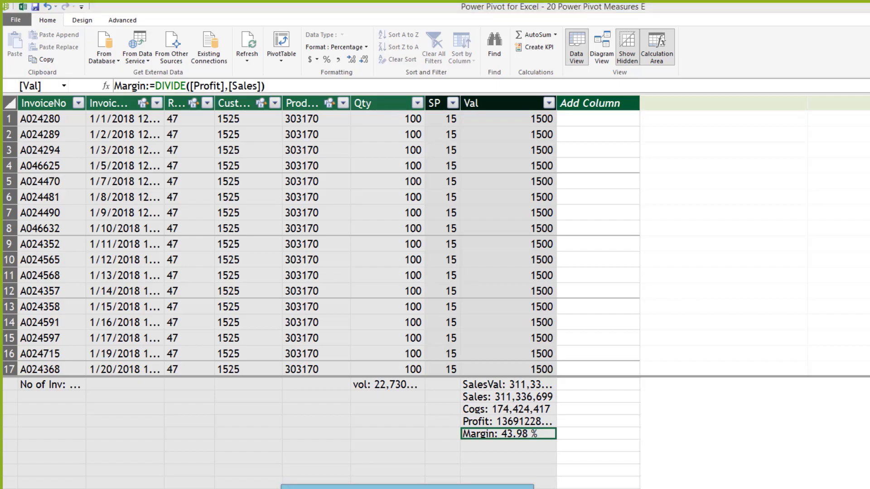
{"action": "key", "text": "alt+Tab"}
{"action": "key", "text": "ctrl+Page_Down"}
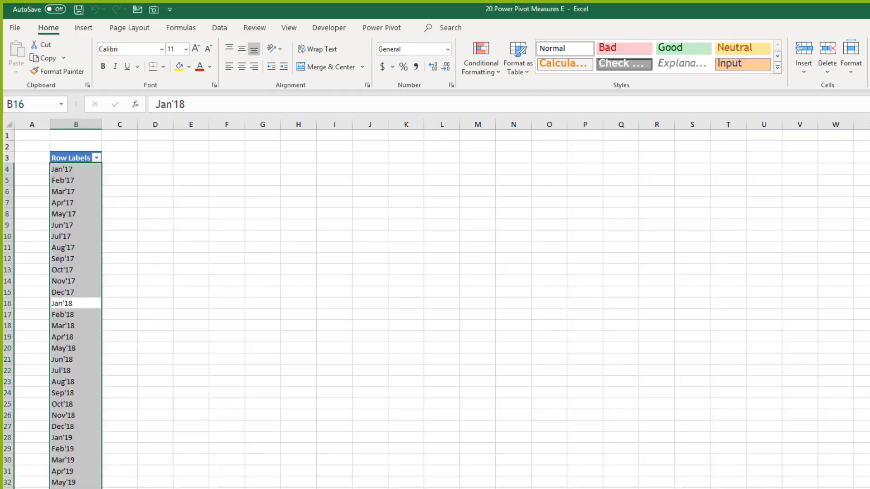
Step: On the 2020 budget pivot sheet, move the Year slicer below the pivot table
{"action": "key", "text": "ctrl+Page_Down"}
{"action": "left_click", "coordinate": [222, 245]}
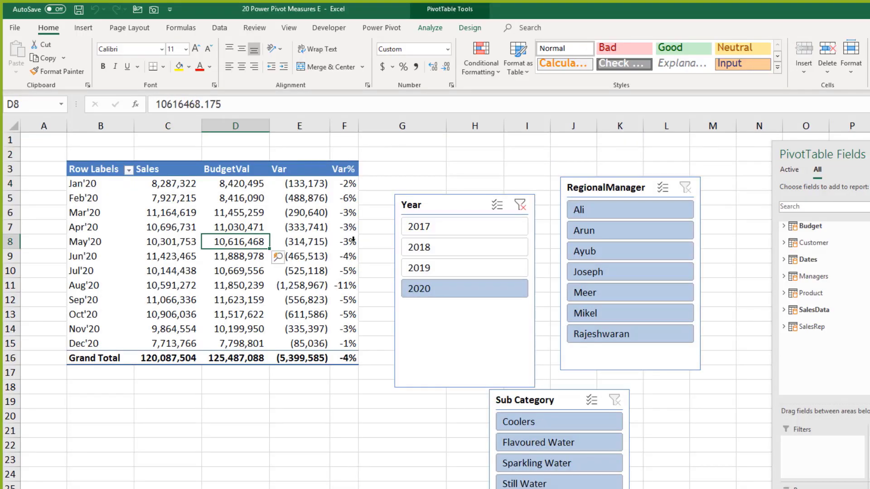
{"action": "left_click_drag", "start_coordinate": [439, 202], "coordinate": [162, 412]}
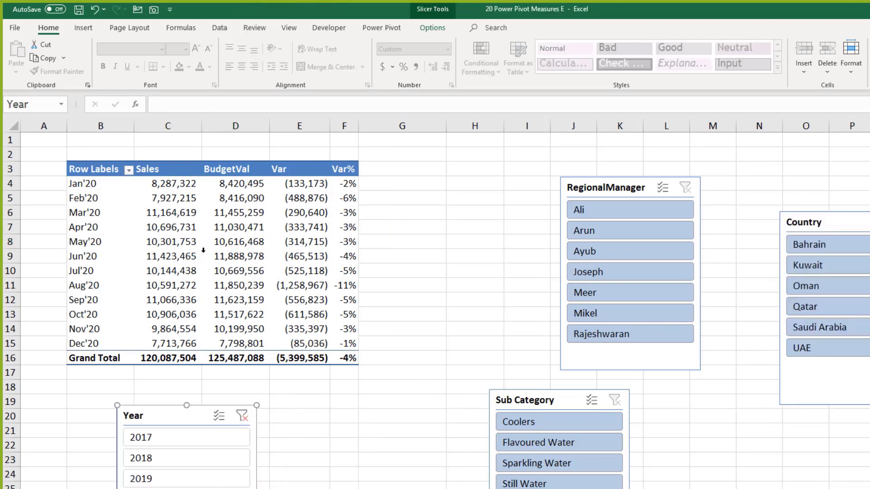
Step: Add the Cogs, Profit and Margin measures to the pivot's values
{"action": "left_click", "coordinate": [199, 254]}
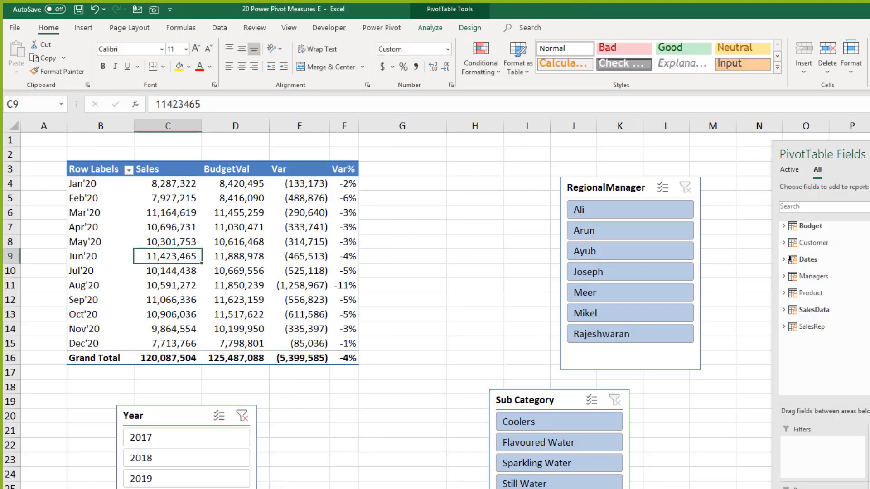
{"action": "left_click", "coordinate": [792, 309]}
{"action": "scroll", "coordinate": [819, 347], "scroll_direction": "down", "scroll_amount": 3}
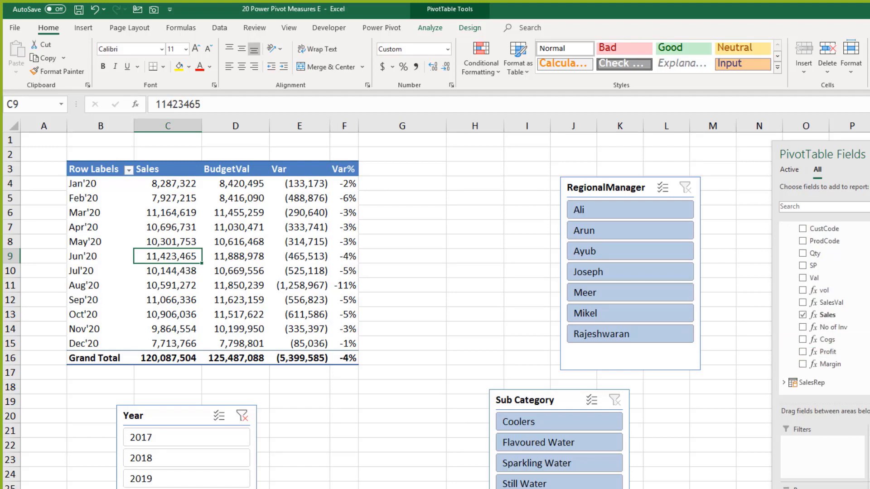
{"action": "left_click", "coordinate": [802, 340]}
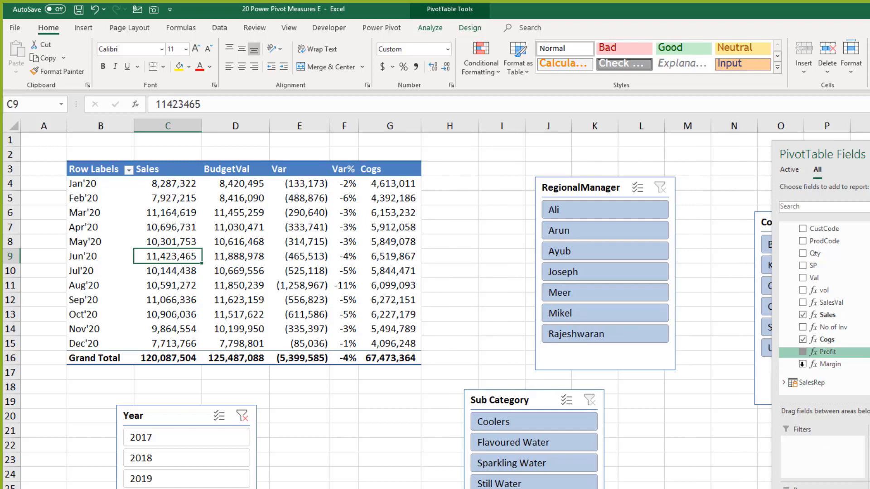
{"action": "left_click", "coordinate": [802, 351]}
{"action": "left_click", "coordinate": [803, 363]}
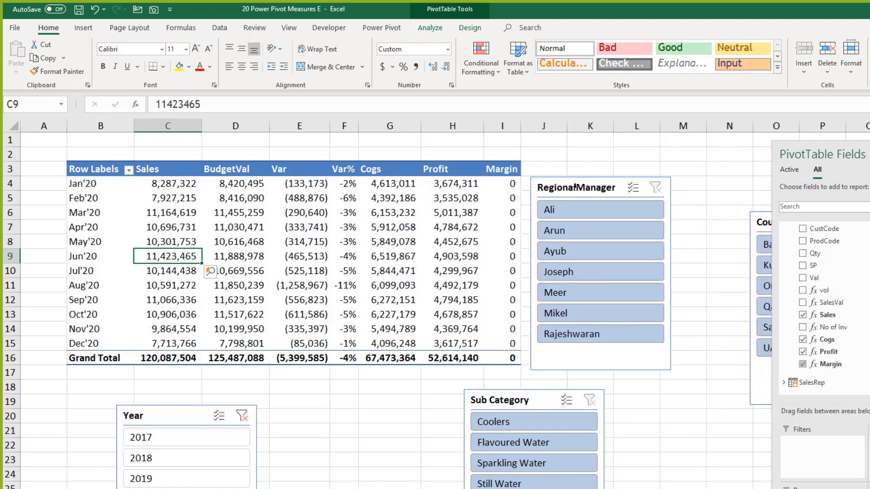
Step: Set the Margin values' number format to Percentage, totalling 43.81%
{"action": "right_click", "coordinate": [511, 183]}
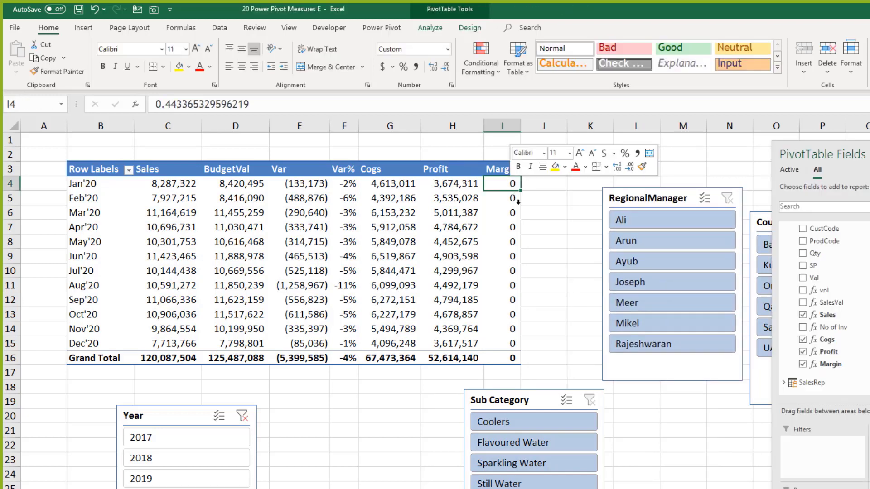
{"action": "left_click", "coordinate": [538, 225]}
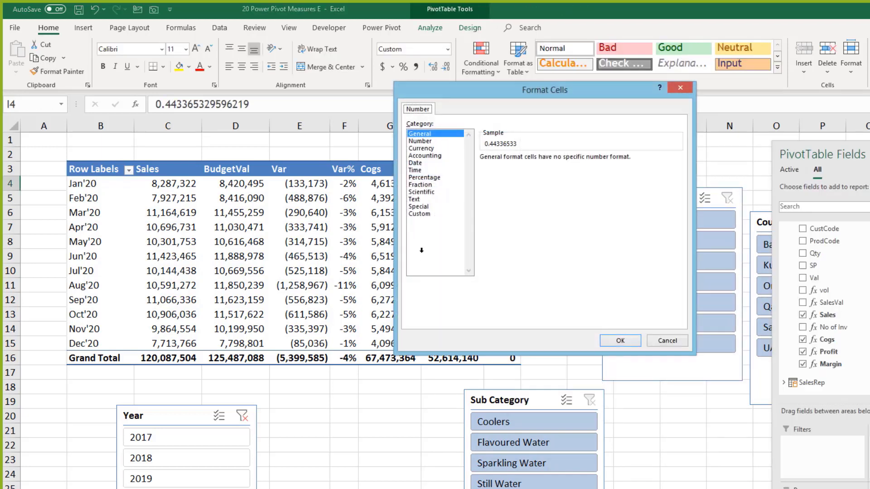
{"action": "left_click", "coordinate": [413, 177]}
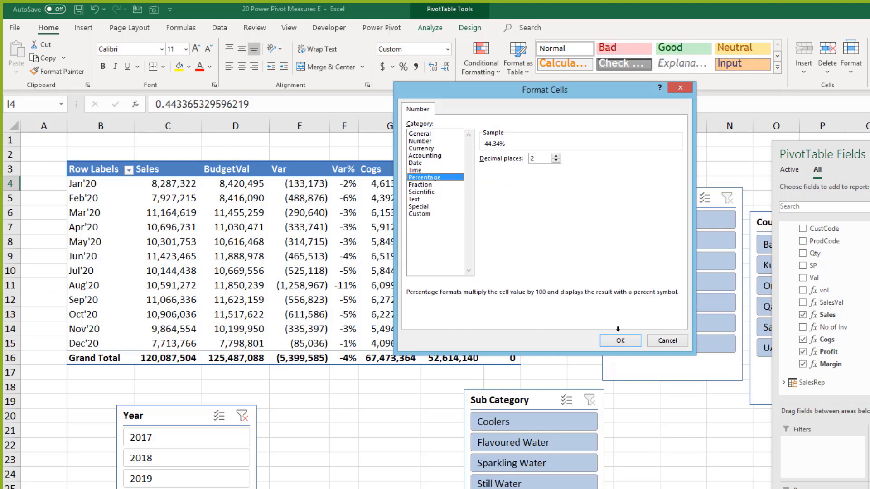
{"action": "left_click", "coordinate": [619, 340]}
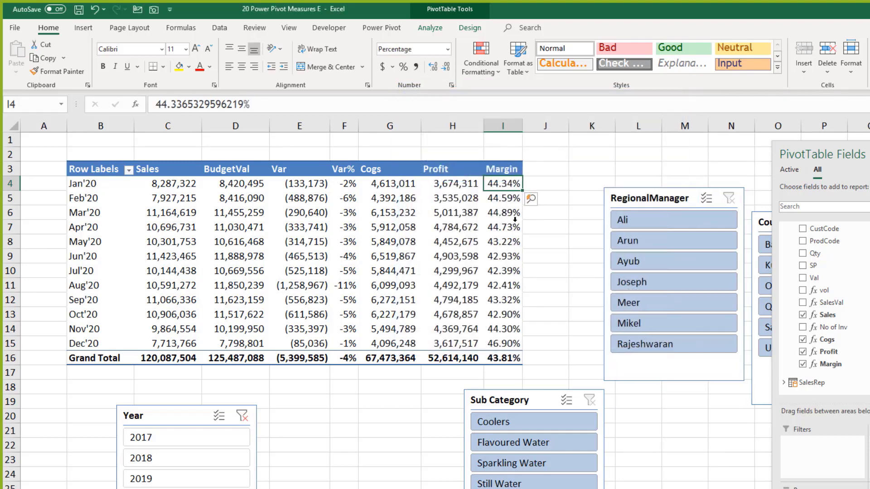
{"action": "mouse_move", "coordinate": [515, 221]}
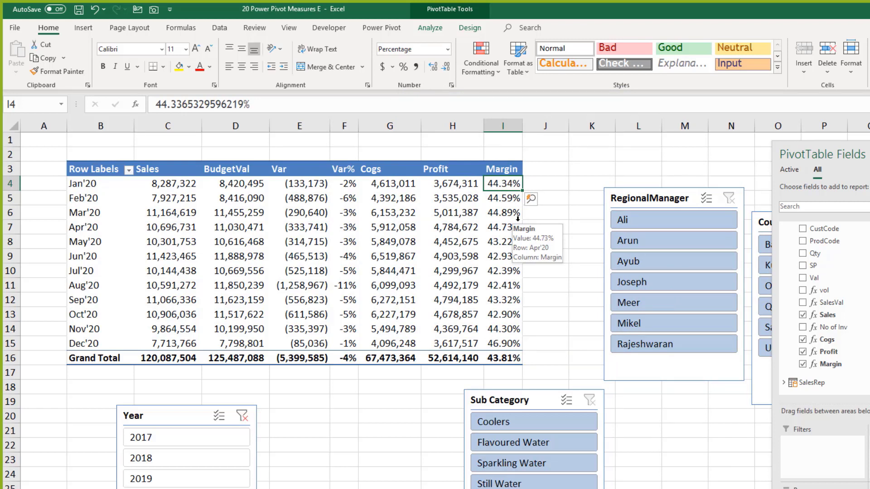
{"action": "left_click", "coordinate": [506, 222]}
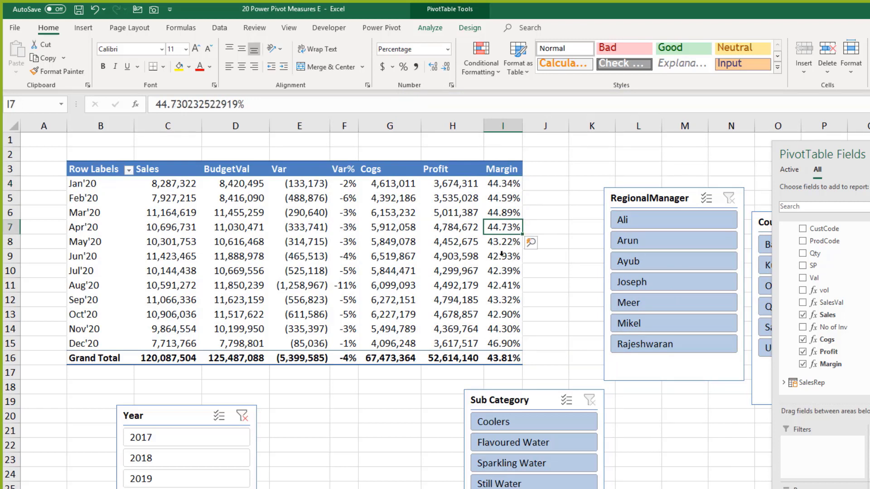
{"action": "mouse_move", "coordinate": [501, 253]}
{"action": "mouse_move", "coordinate": [481, 231]}
{"action": "mouse_move", "coordinate": [495, 209]}
{"action": "left_click", "coordinate": [458, 198]}
{"action": "left_click", "coordinate": [161, 187]}
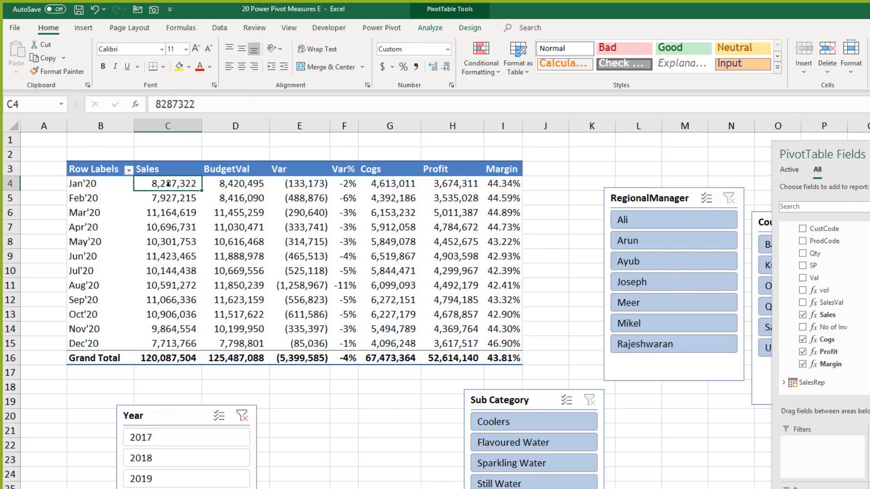
Step: Try a custom #,##0,k thousands format on Sales, undo it, and switch to Power Pivot
{"action": "right_click", "coordinate": [168, 184]}
{"action": "left_click", "coordinate": [217, 225]}
{"action": "left_click", "coordinate": [95, 215]}
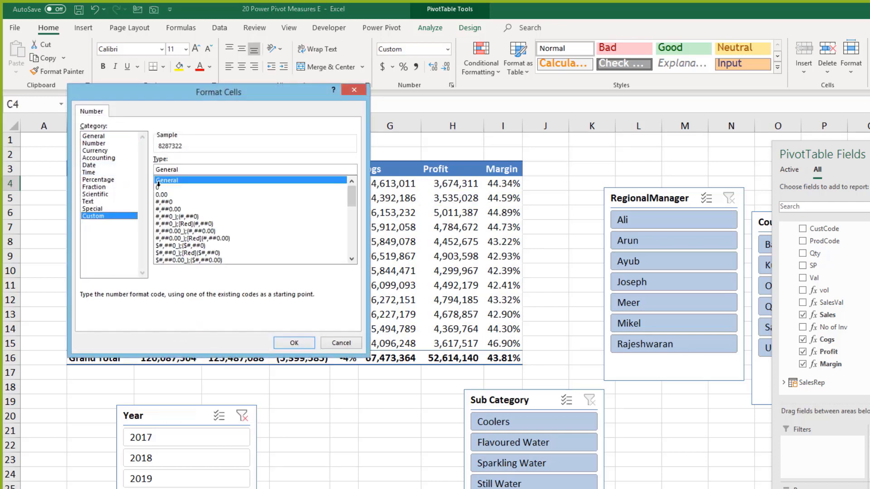
{"action": "left_click", "coordinate": [167, 201]}
{"action": "left_click_drag", "start_coordinate": [214, 95], "coordinate": [517, 126]}
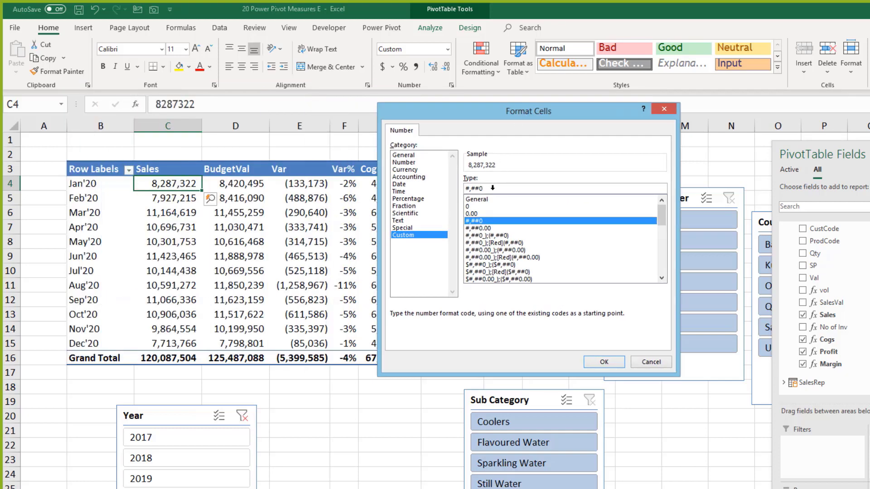
{"action": "type", "text": ","}
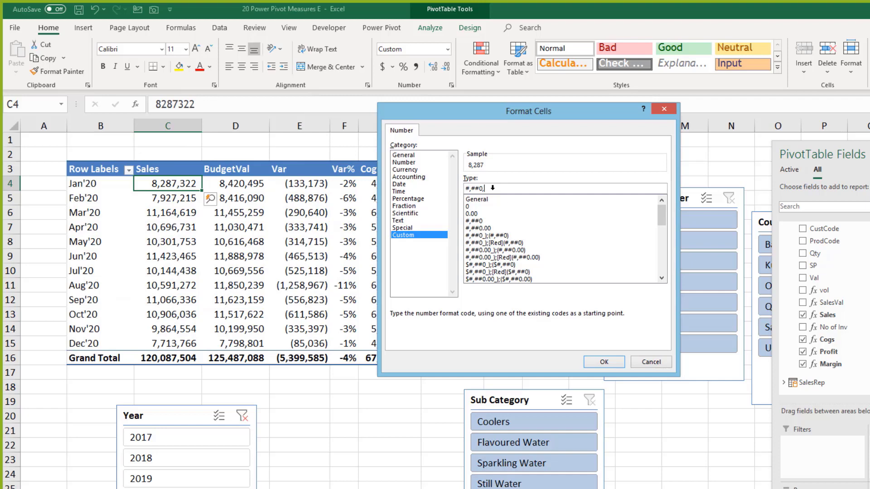
{"action": "type", "text": "k"}
{"action": "left_click", "coordinate": [603, 361]}
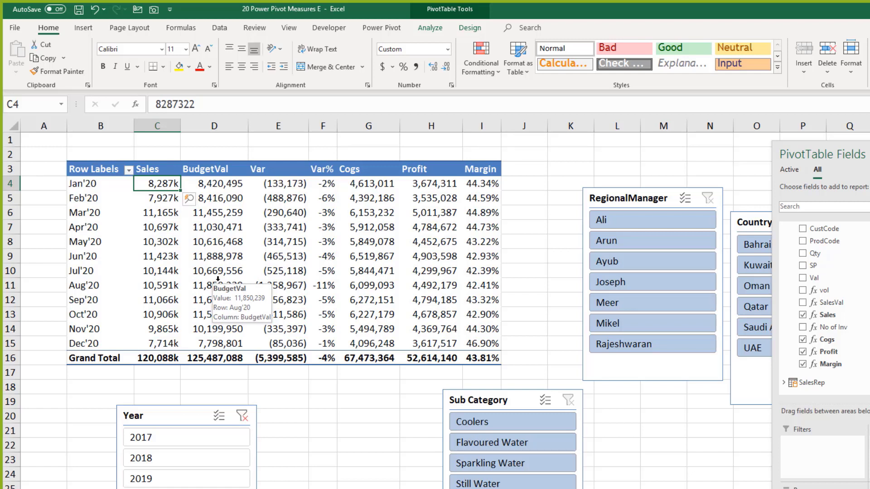
{"action": "key", "text": "ctrl+z"}
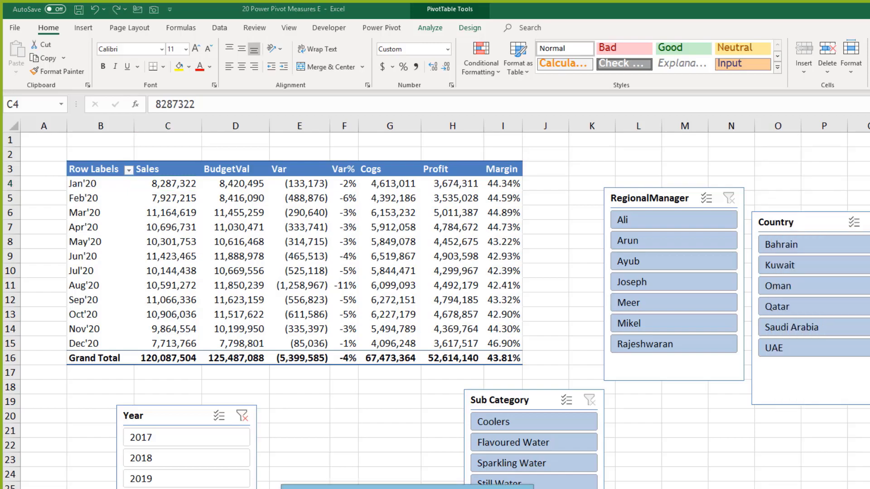
{"action": "key", "text": "alt+Tab"}
Step: View the model's relationship diagram in Diagram View, then go back to the Excel pivot
{"action": "left_click", "coordinate": [602, 49]}
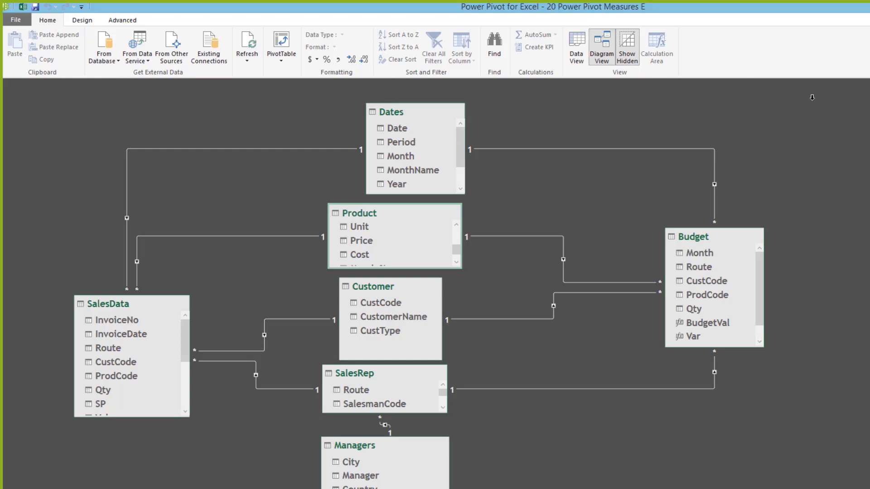
{"action": "key", "text": "alt+Tab"}
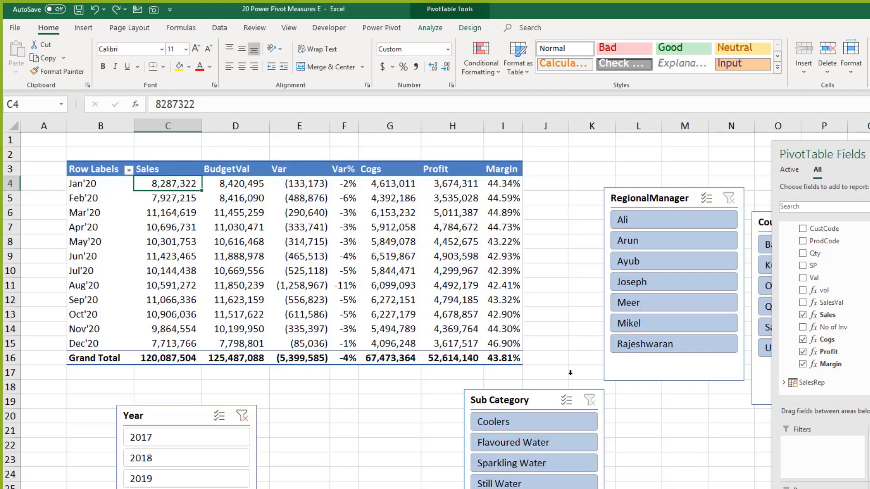
Step: Check the Apr'20, Aug'20 and Nov'20 Cogs values, save the workbook, then inspect Aug'20 Profit
{"action": "left_click", "coordinate": [545, 358]}
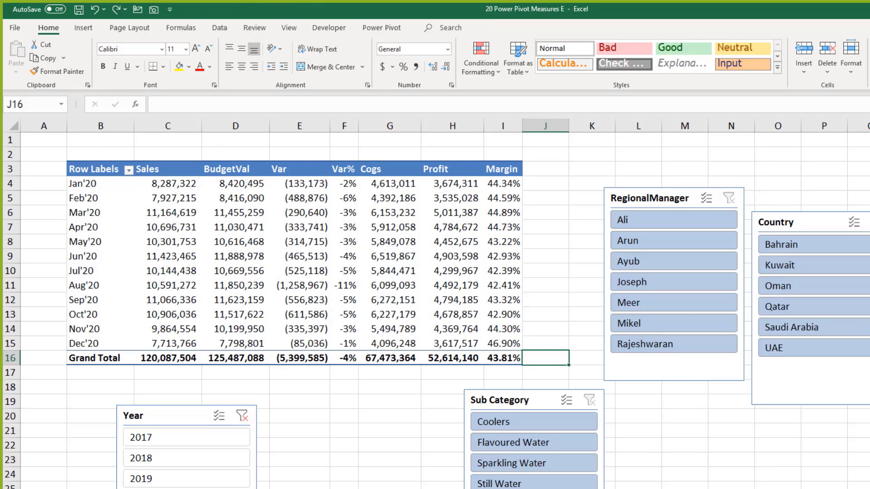
{"action": "left_click", "coordinate": [368, 232]}
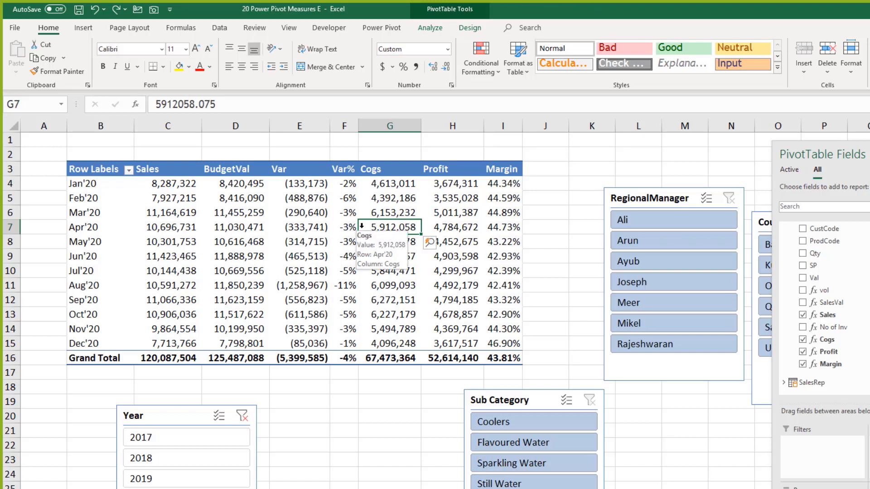
{"action": "left_click", "coordinate": [388, 288]}
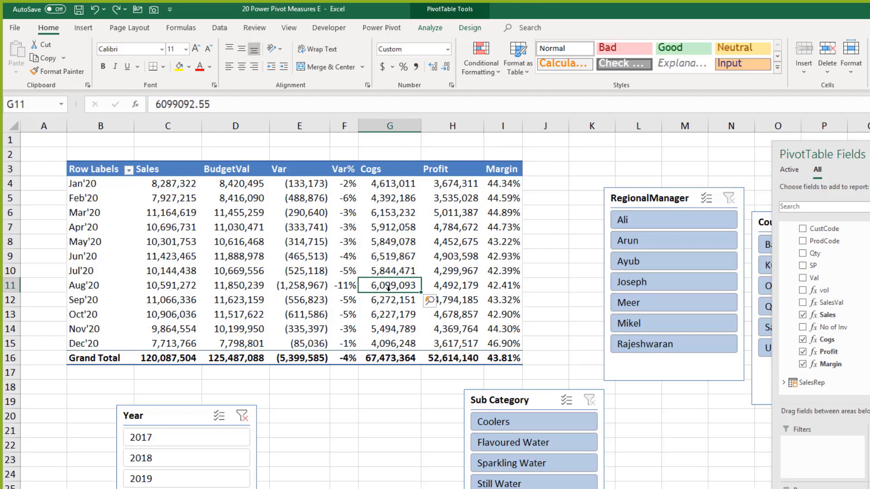
{"action": "left_click", "coordinate": [390, 324]}
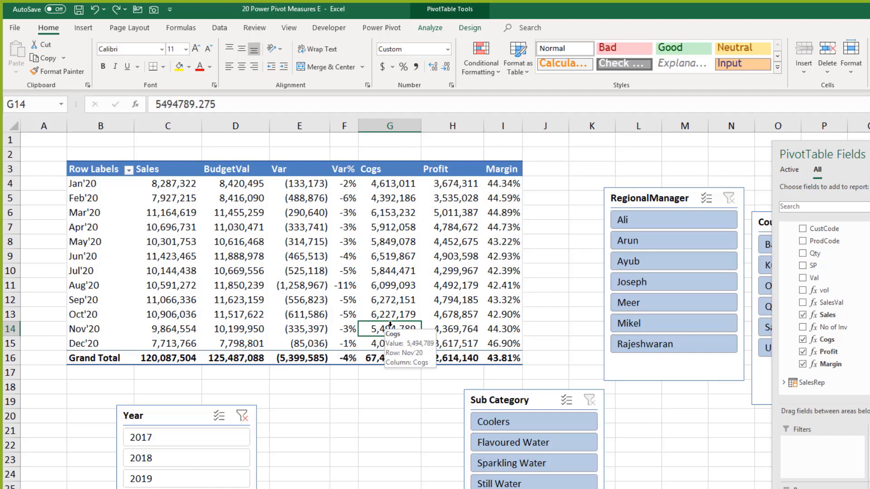
{"action": "key", "text": "ctrl+s"}
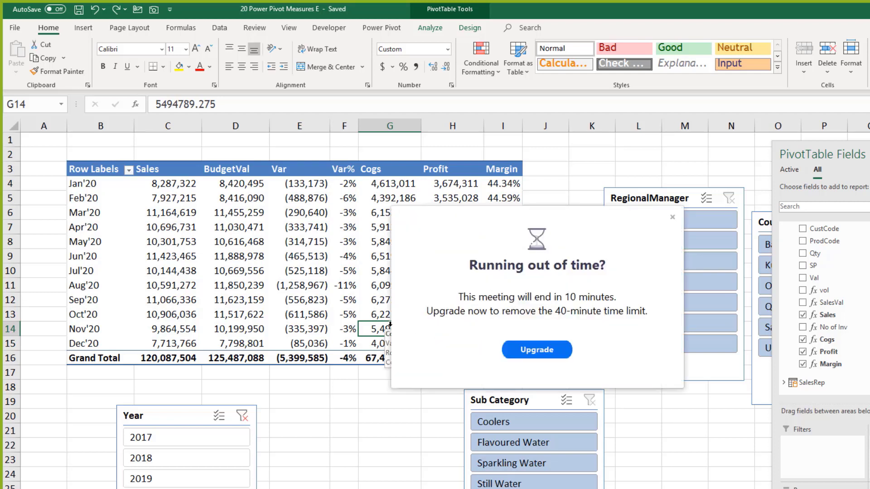
{"action": "left_click", "coordinate": [672, 217]}
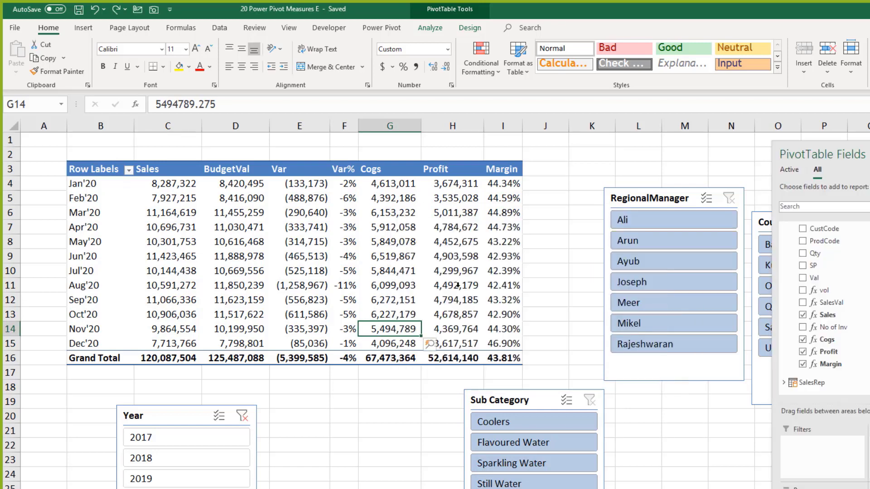
{"action": "left_click", "coordinate": [437, 288]}
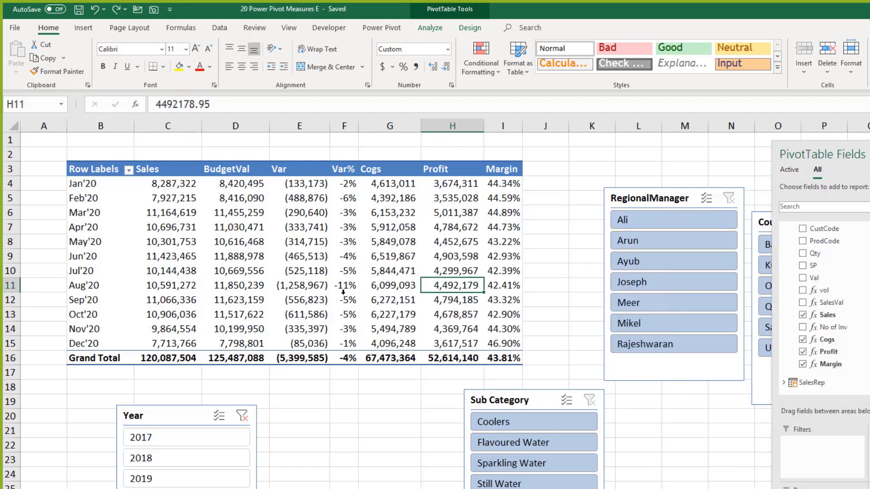
{"action": "mouse_move", "coordinate": [330, 291]}
{"action": "left_click", "coordinate": [315, 389]}
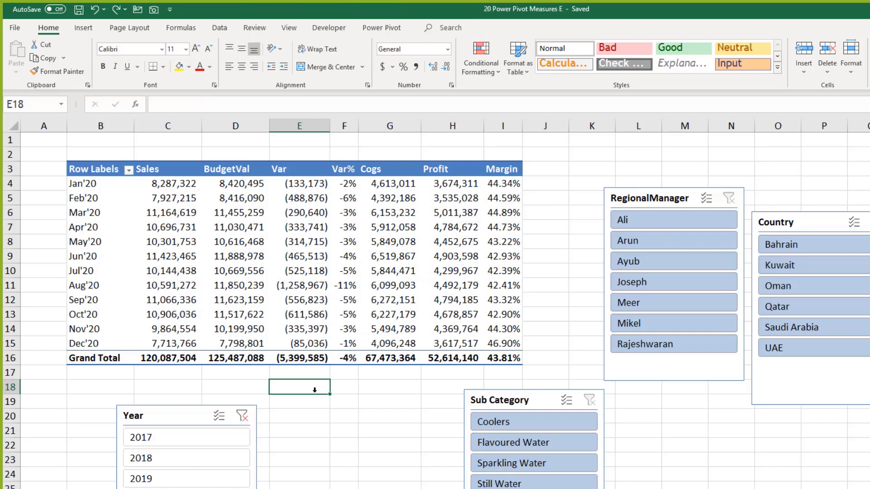
{"action": "key", "text": "ctrl+s"}
{"action": "left_click", "coordinate": [275, 246]}
{"action": "left_click", "coordinate": [257, 241]}
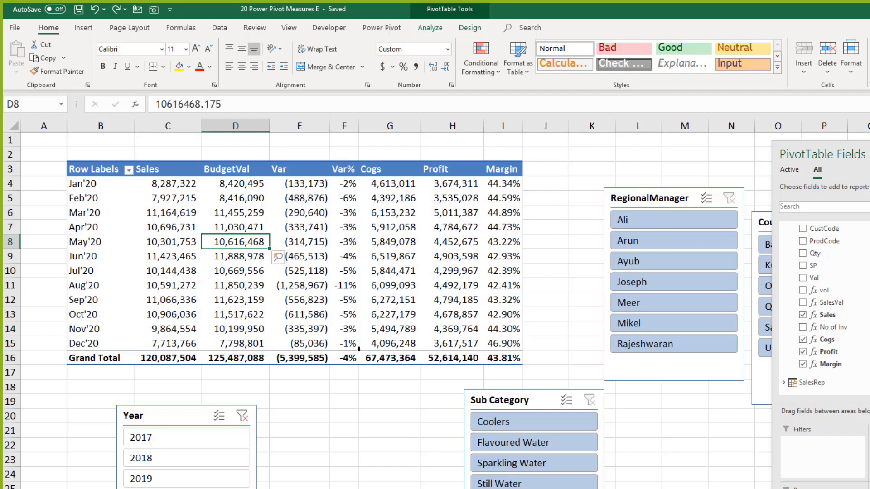
{"action": "left_click", "coordinate": [375, 403]}
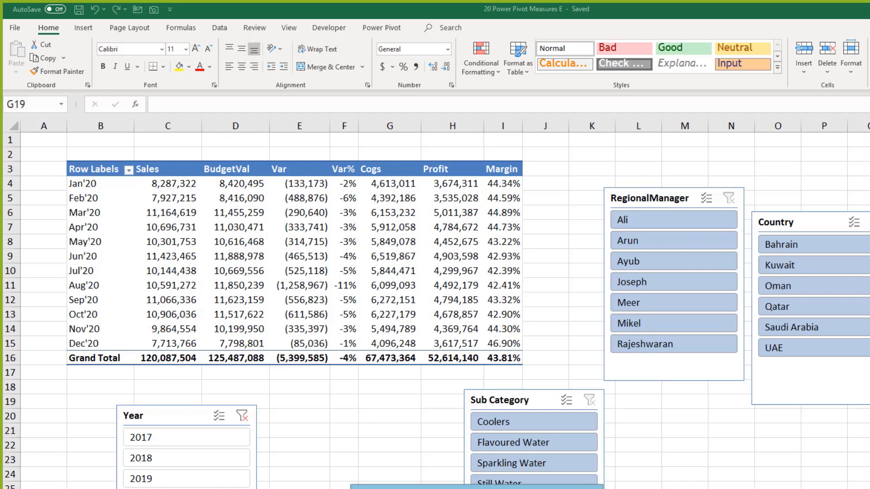
{"action": "left_click", "coordinate": [539, 272]}
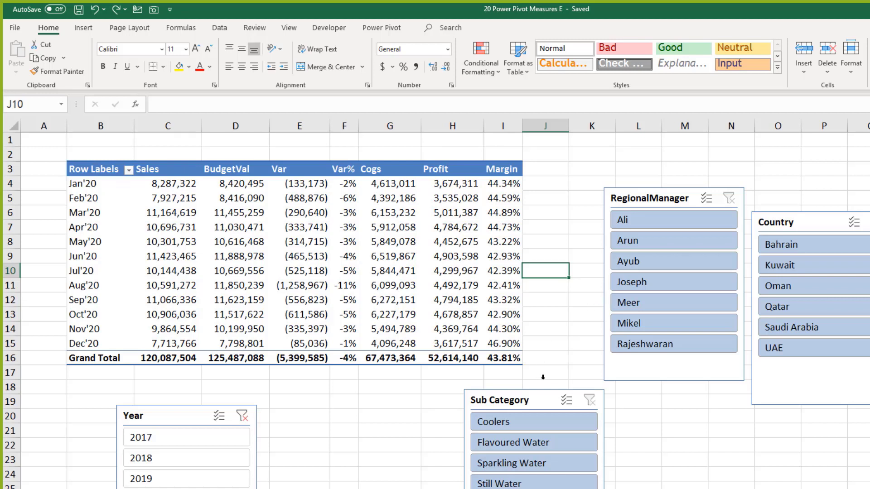
{"action": "left_click", "coordinate": [549, 327]}
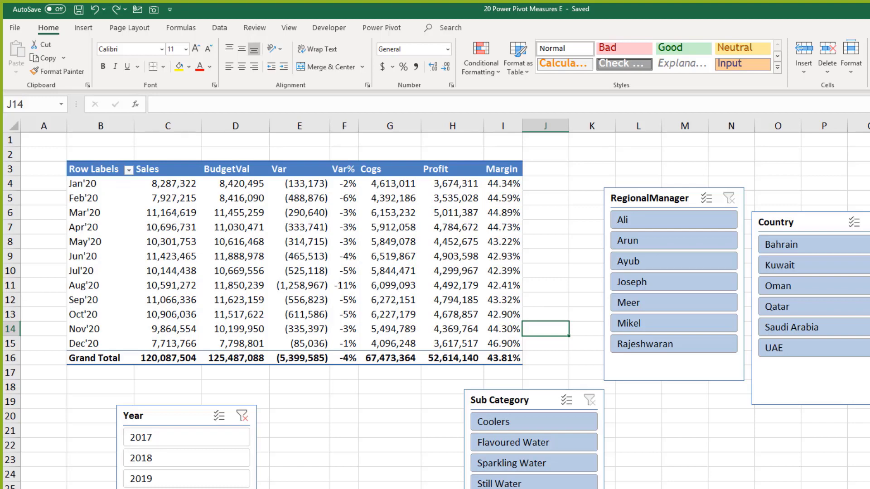
Step: Import the 38 Receivables workbook and preview its Receivables table in the Navigator
{"action": "left_click", "coordinate": [220, 28]}
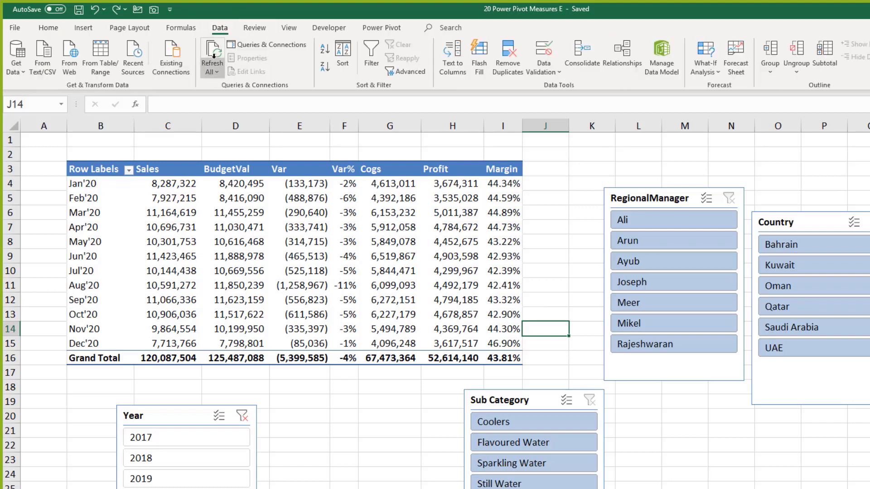
{"action": "left_click", "coordinate": [16, 58]}
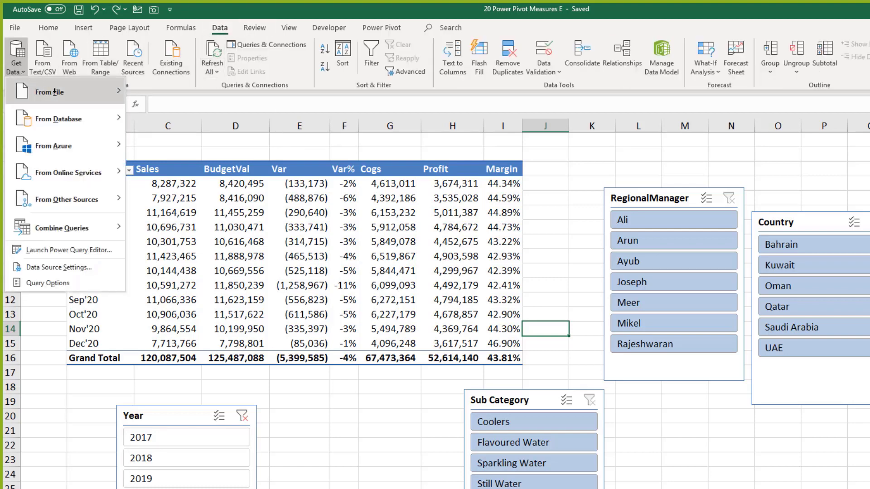
{"action": "mouse_move", "coordinate": [54, 91]}
{"action": "left_click", "coordinate": [181, 91]}
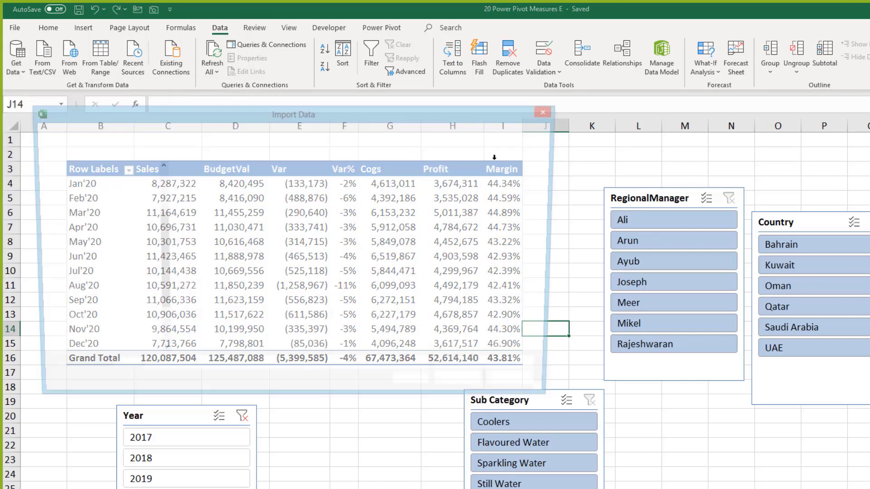
{"action": "left_click", "coordinate": [221, 242]}
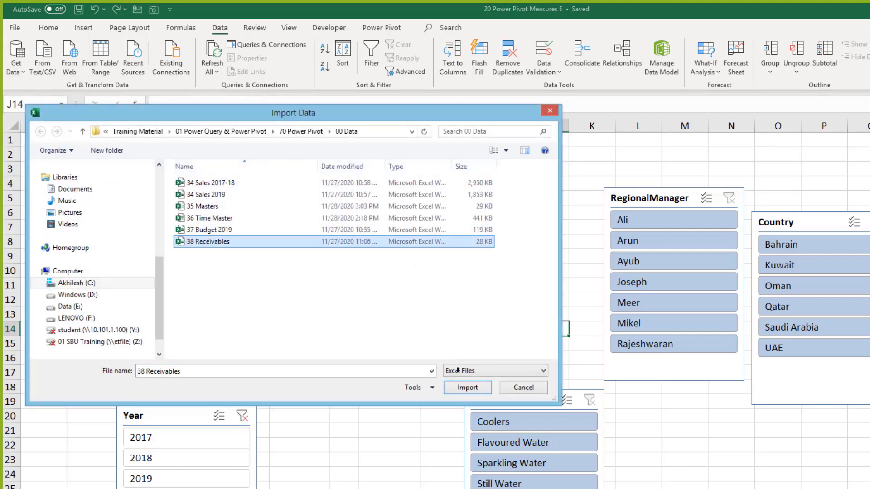
{"action": "left_click", "coordinate": [467, 387]}
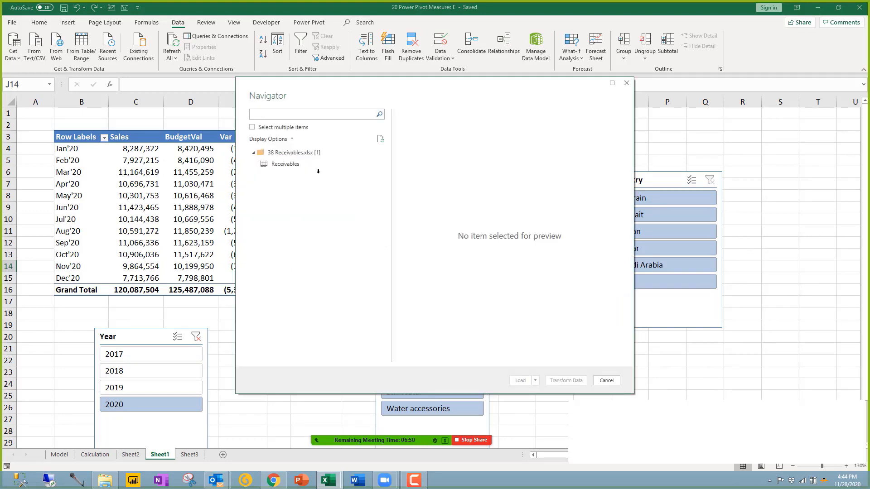
{"action": "left_click", "coordinate": [286, 164]}
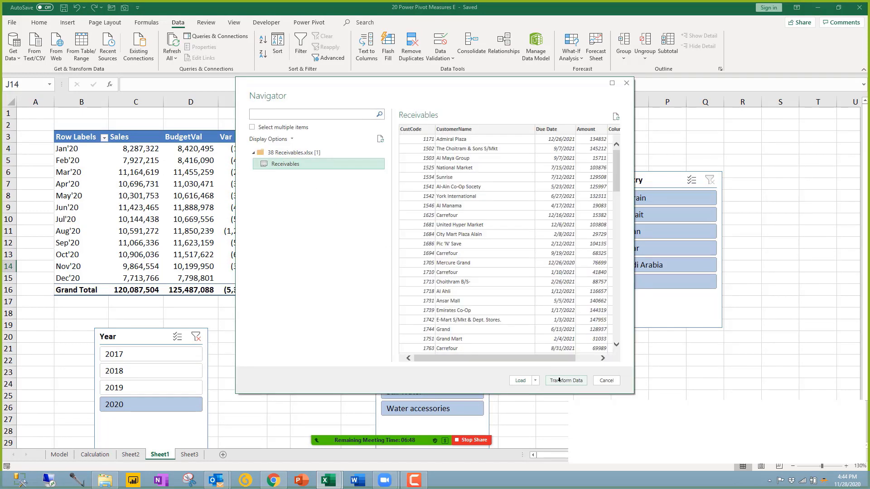
Step: In Power Query, change CustCode to the text type and delete the empty Column5
{"action": "left_click", "coordinate": [565, 381]}
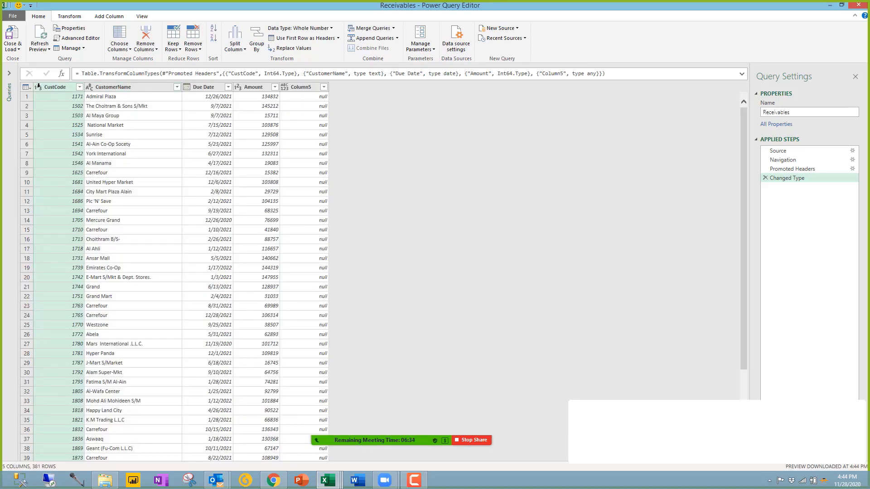
{"action": "left_click", "coordinate": [39, 86]}
{"action": "key", "text": "Escape"}
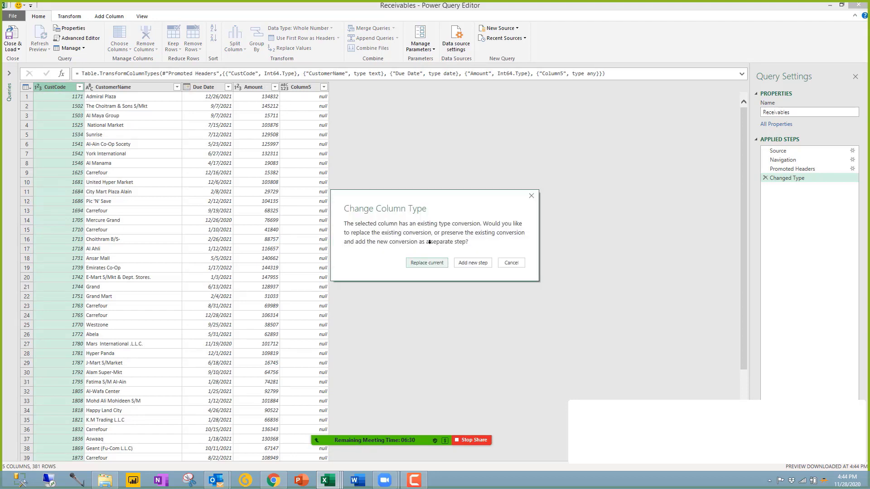
{"action": "left_click", "coordinate": [427, 262]}
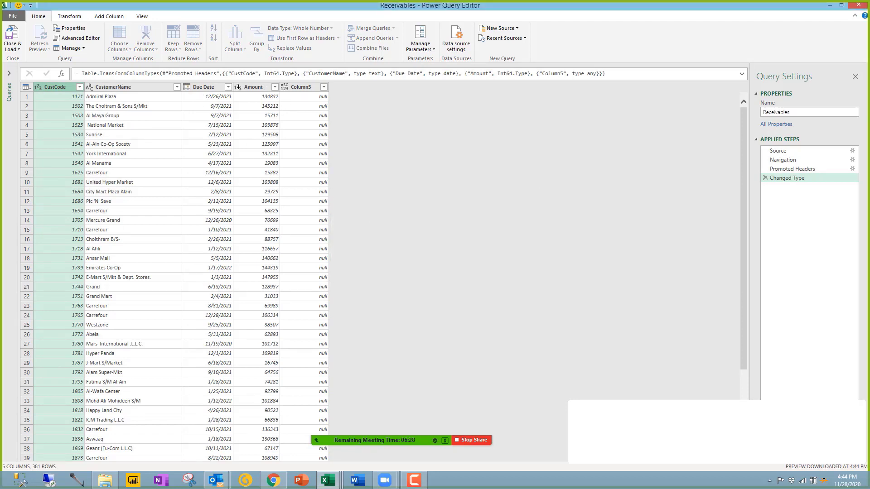
{"action": "left_click", "coordinate": [303, 87]}
{"action": "key", "text": "Delete"}
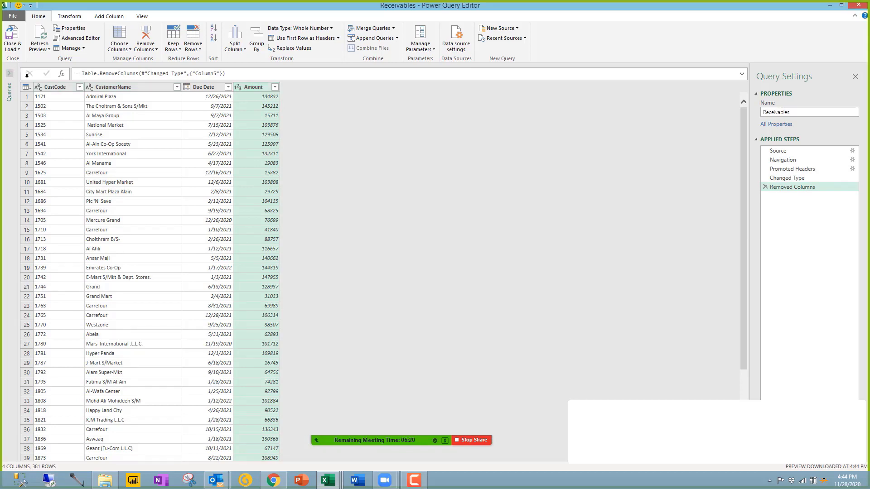
Step: Choose Close & Load To for the Receivables query
{"action": "left_click", "coordinate": [10, 92]}
{"action": "left_click", "coordinate": [13, 47]}
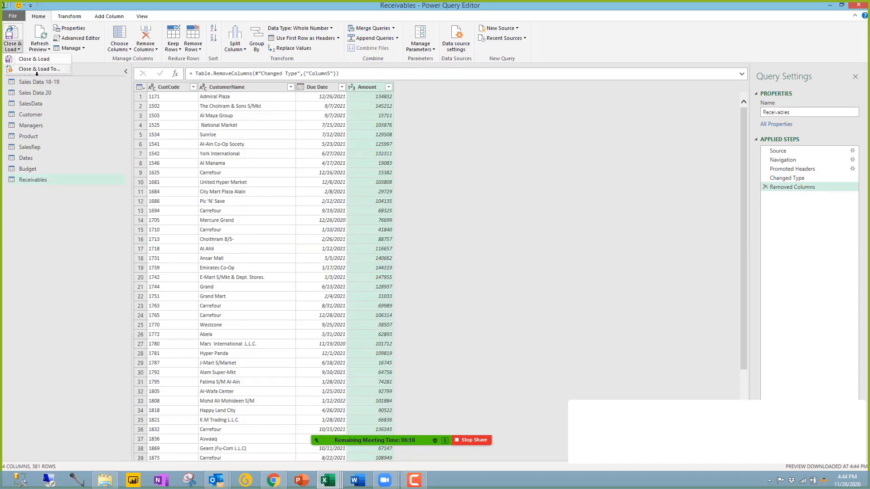
{"action": "left_click", "coordinate": [38, 69]}
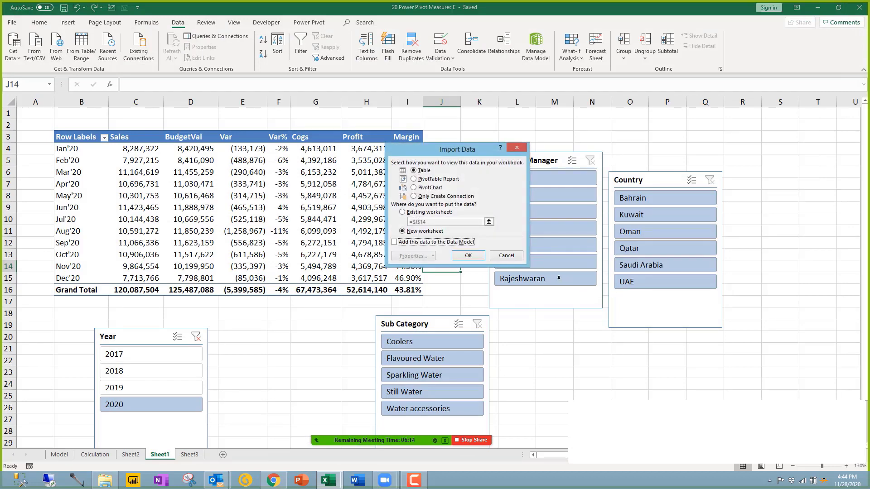
Step: Load Receivables into the Data Model as connection only, then switch to Power Pivot
{"action": "left_click", "coordinate": [430, 242]}
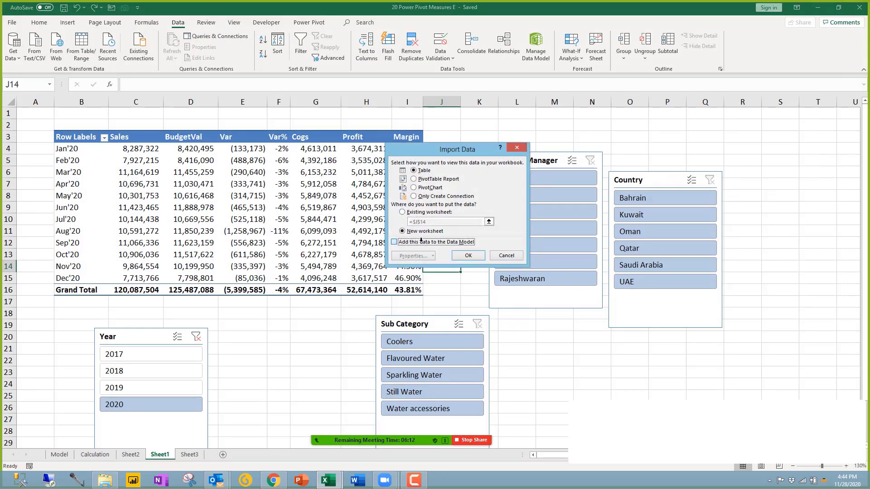
{"action": "left_click", "coordinate": [441, 196]}
{"action": "left_click", "coordinate": [469, 254]}
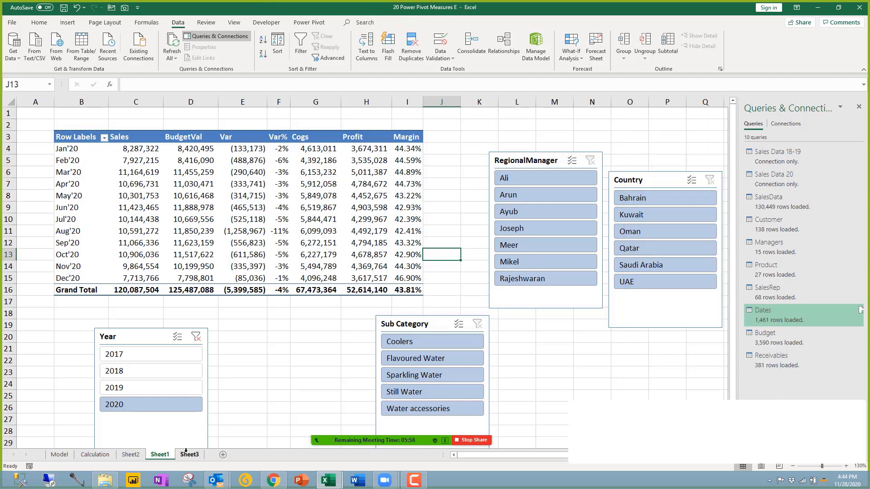
{"action": "left_click", "coordinate": [189, 454]}
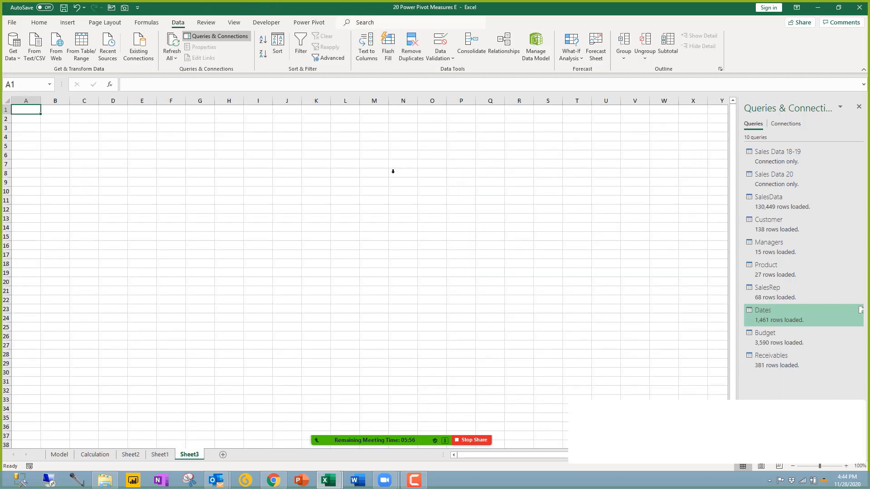
{"action": "mouse_move", "coordinate": [329, 481]}
{"action": "left_click", "coordinate": [378, 423]}
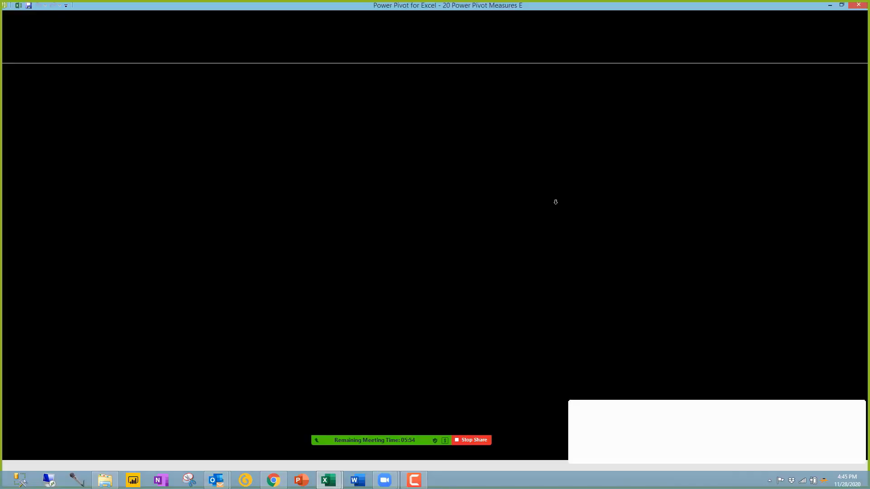
Step: Create a relationship from Receivables CustCode to Customer CustCode
{"action": "left_click_drag", "start_coordinate": [620, 209], "coordinate": [682, 127]}
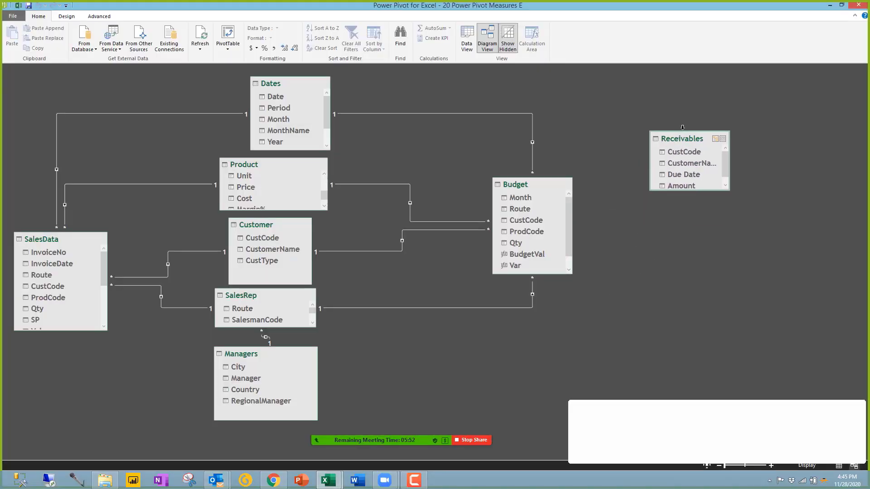
{"action": "left_click", "coordinate": [718, 132]}
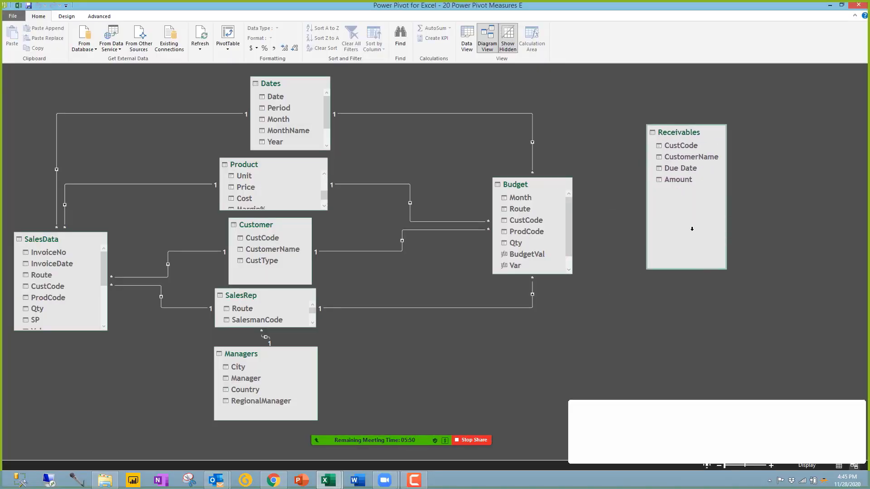
{"action": "left_click", "coordinate": [673, 145]}
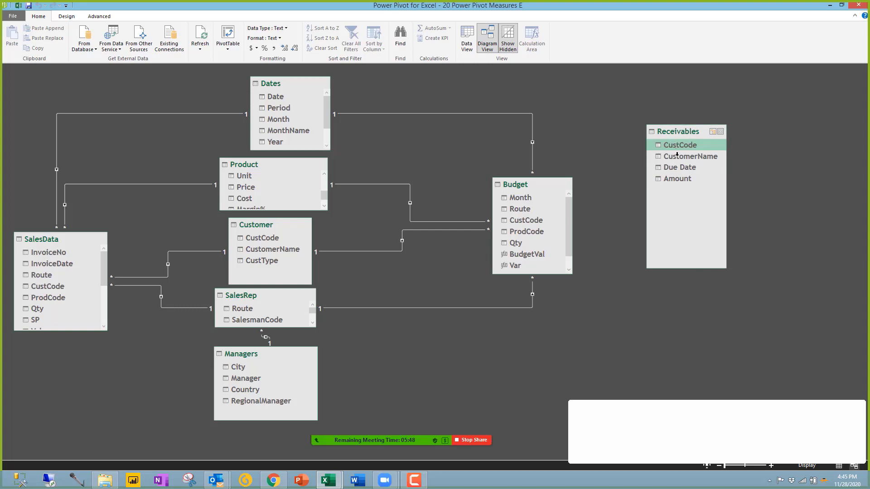
{"action": "left_click", "coordinate": [677, 156]}
{"action": "left_click_drag", "start_coordinate": [675, 144], "coordinate": [271, 236]}
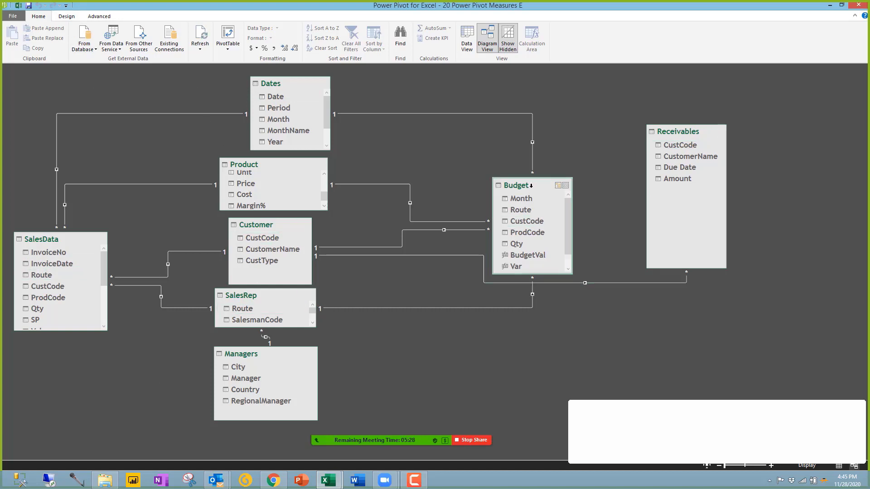
Step: Rearrange the diagram: Budget up-left, Receivables bottom-left, SalesData top-left
{"action": "left_click_drag", "start_coordinate": [530, 182], "coordinate": [502, 118]}
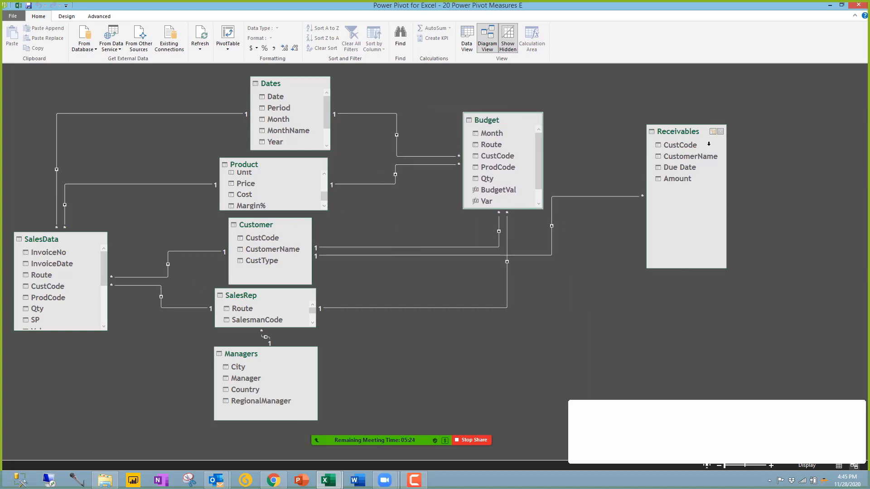
{"action": "left_click_drag", "start_coordinate": [676, 169], "coordinate": [530, 327]}
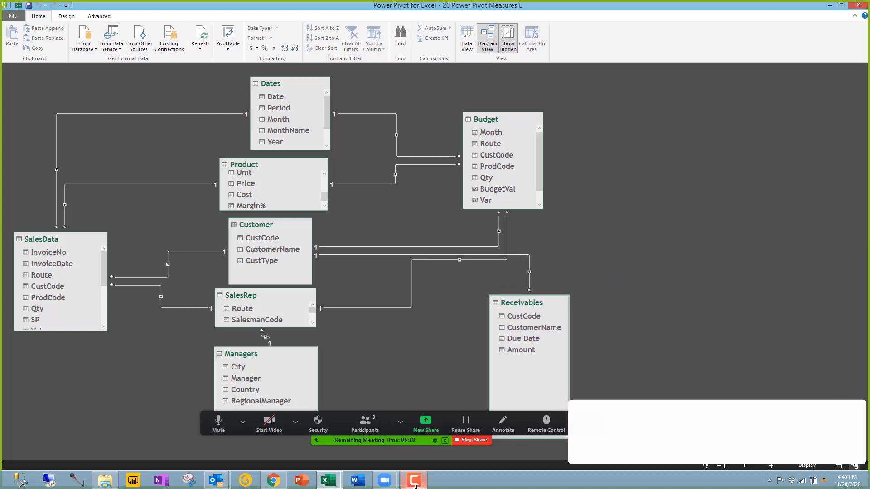
{"action": "mouse_move", "coordinate": [416, 486]}
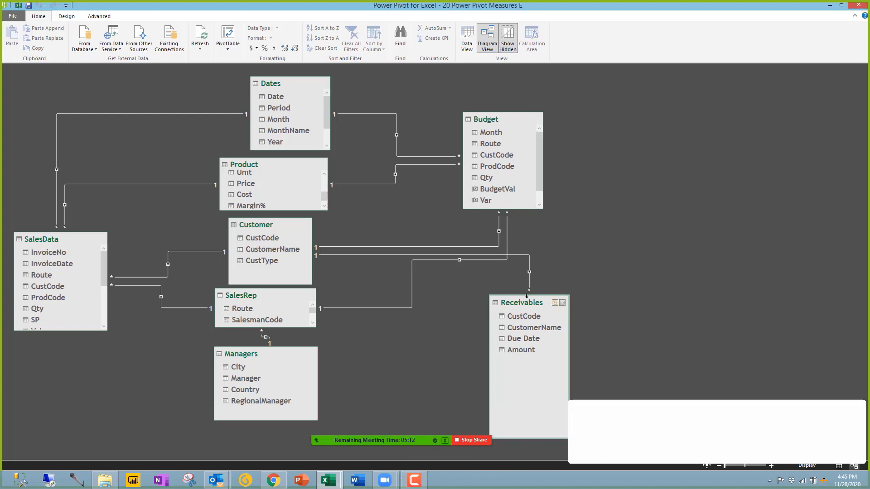
{"action": "left_click_drag", "start_coordinate": [527, 297], "coordinate": [130, 366]}
{"action": "left_click_drag", "start_coordinate": [61, 227], "coordinate": [62, 102]}
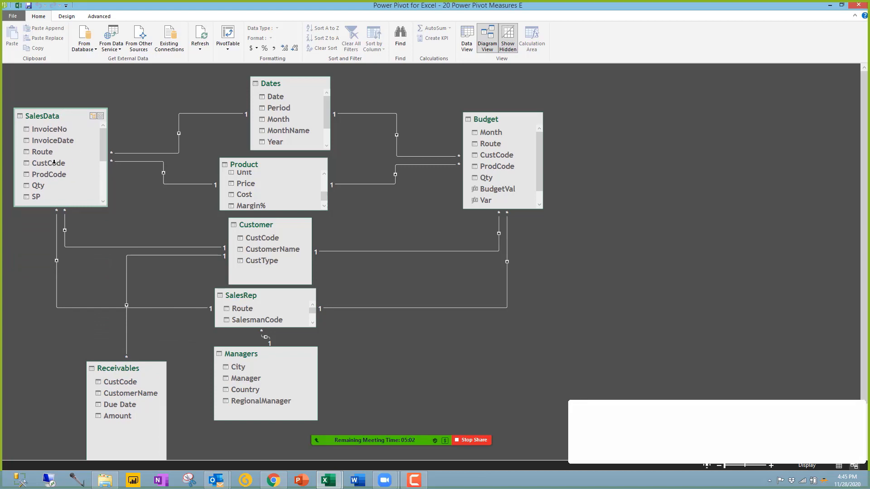
Step: Compare CustCode in SalesData and Receivables, try linking them, then return to Excel
{"action": "left_click", "coordinate": [48, 163]}
{"action": "left_click", "coordinate": [120, 381]}
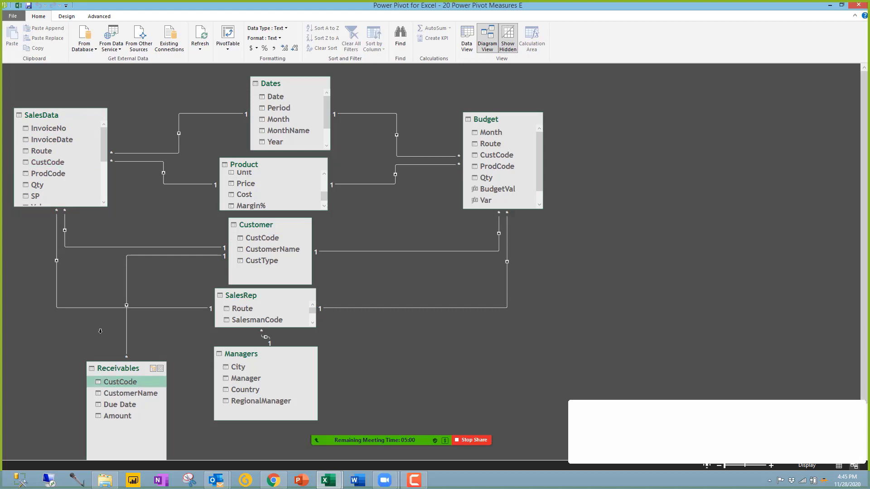
{"action": "left_click", "coordinate": [52, 162]}
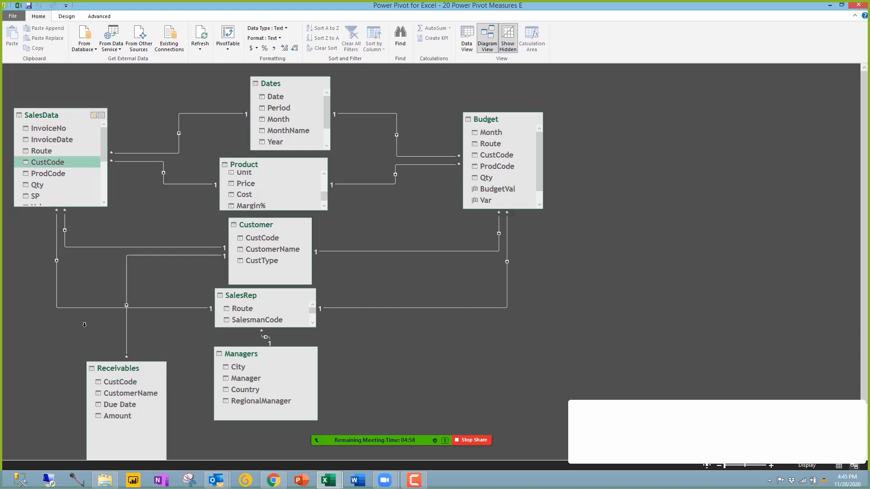
{"action": "left_click", "coordinate": [119, 381]}
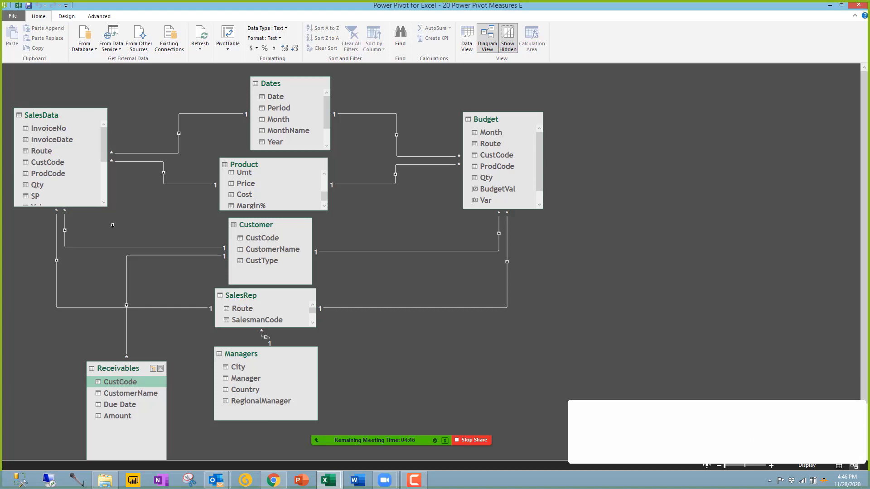
{"action": "left_click_drag", "start_coordinate": [112, 225], "coordinate": [44, 161]}
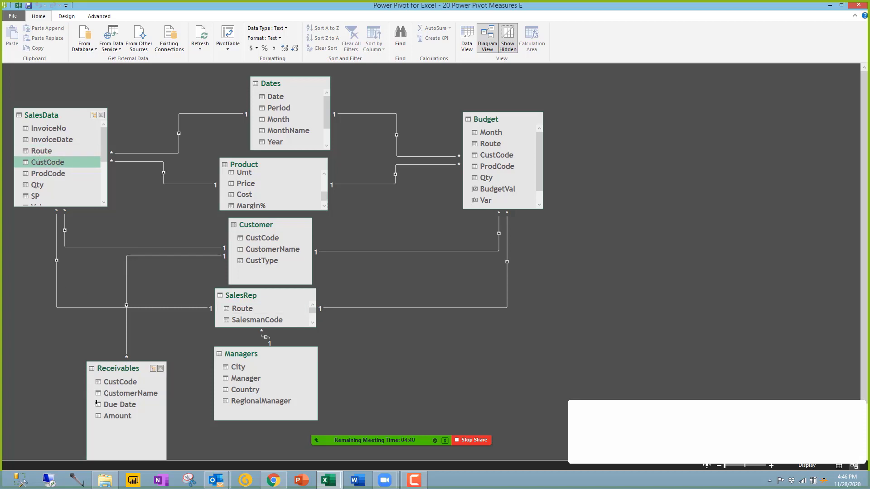
{"action": "left_click", "coordinate": [268, 222]}
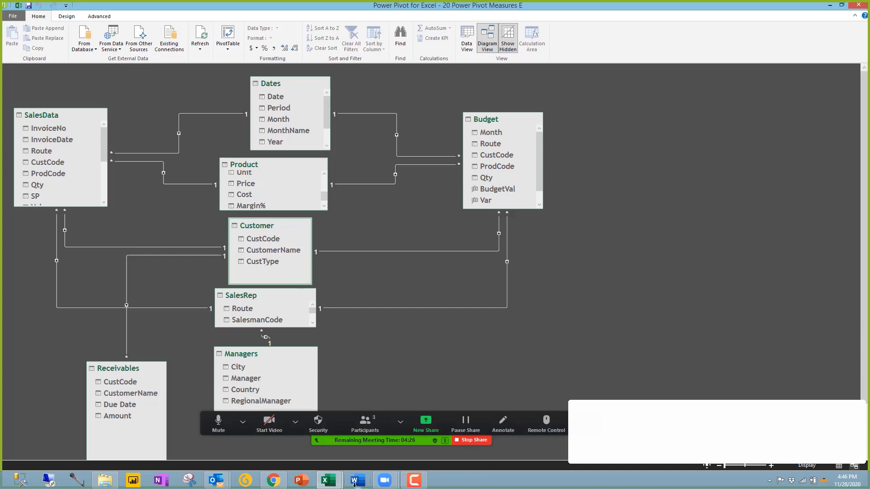
{"action": "left_click", "coordinate": [328, 480]}
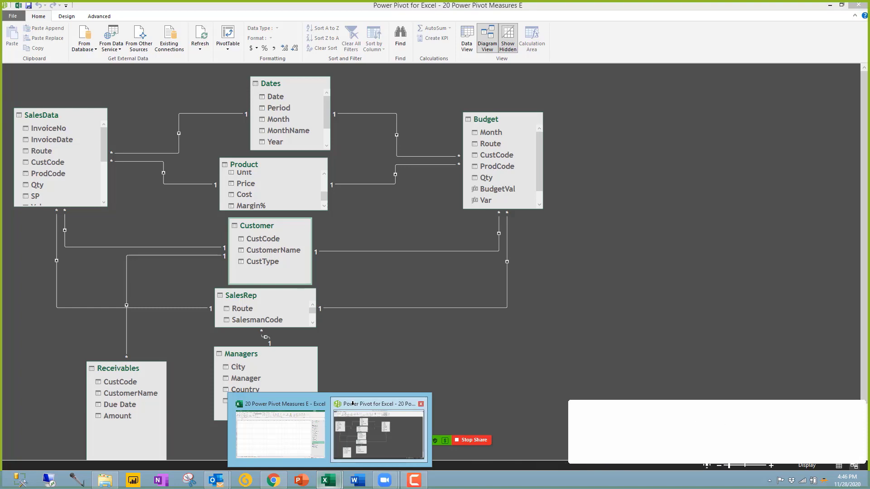
{"action": "left_click", "coordinate": [281, 421]}
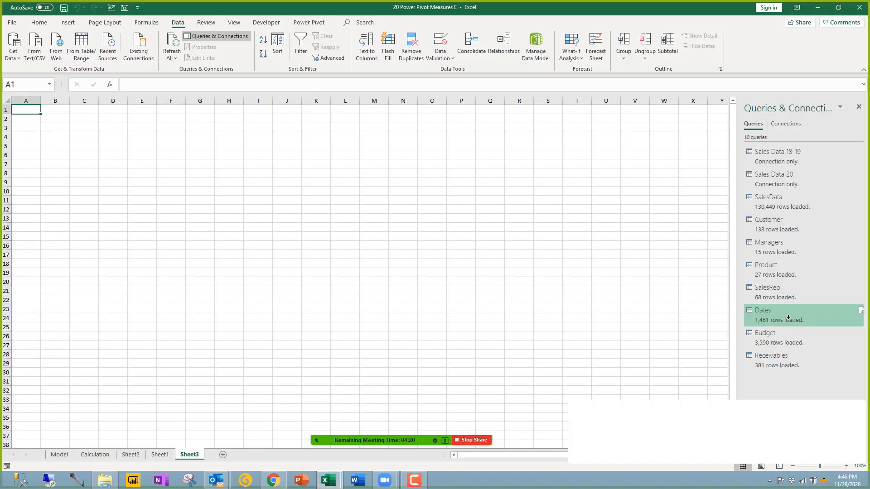
Step: On Sheet2, float the PivotTable field list and remove MonthName from the rows
{"action": "mouse_move", "coordinate": [771, 310]}
{"action": "left_click", "coordinate": [161, 453]}
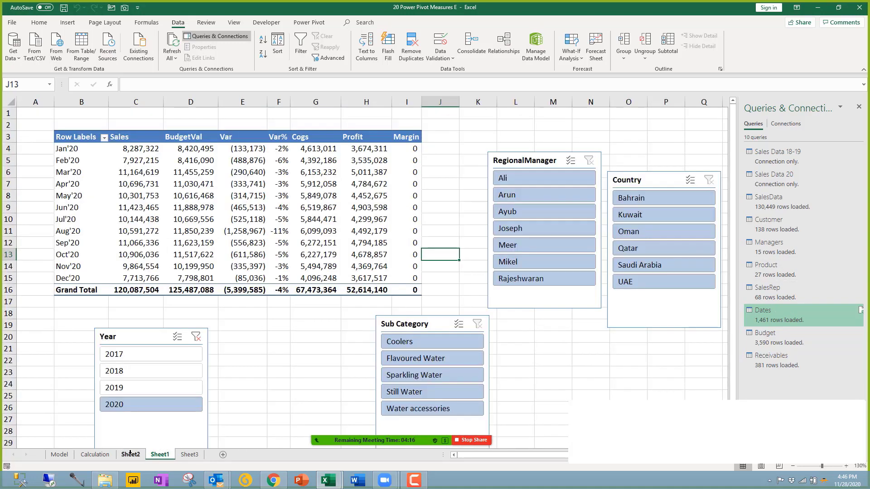
{"action": "key", "text": "ctrl+Page_Up"}
{"action": "left_click", "coordinate": [61, 182]}
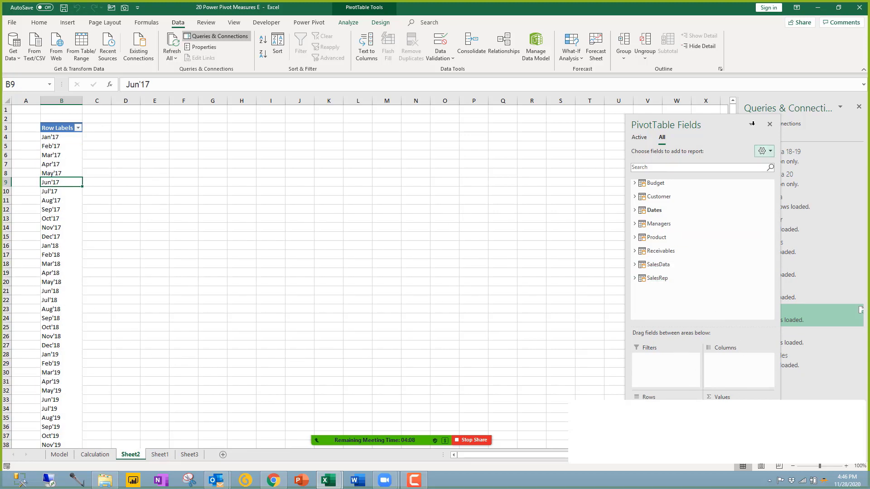
{"action": "left_click_drag", "start_coordinate": [688, 125], "coordinate": [353, 114]}
{"action": "left_click_drag", "start_coordinate": [340, 403], "coordinate": [266, 252]}
Step: Put Customer CustomerName in the pivot rows and the SalesData Sales measure in values
{"action": "left_click", "coordinate": [324, 186]}
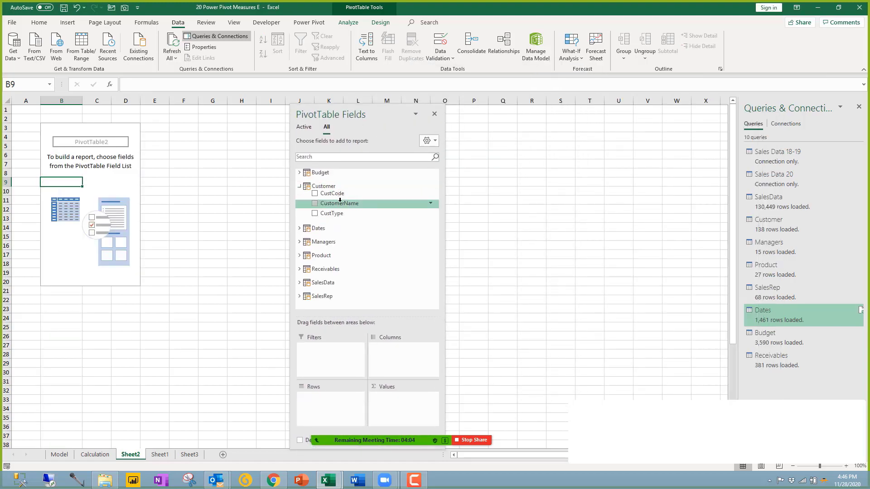
{"action": "left_click_drag", "start_coordinate": [339, 202], "coordinate": [340, 397]}
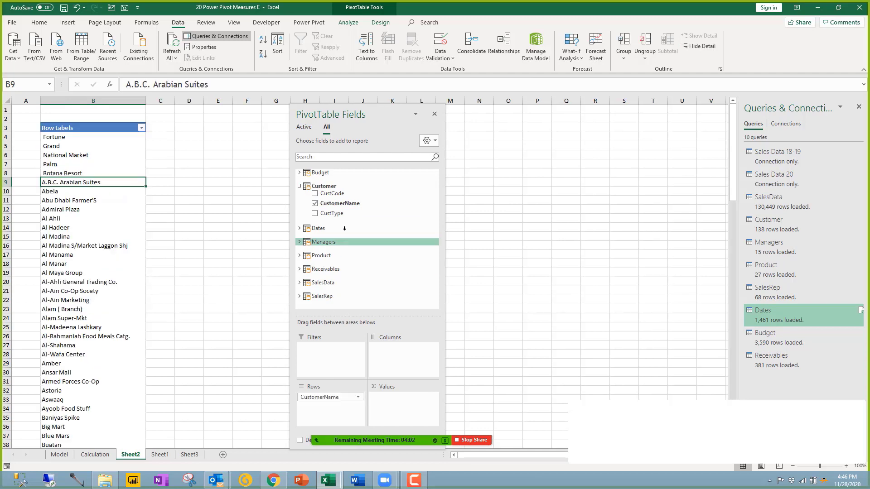
{"action": "left_click", "coordinate": [298, 187]}
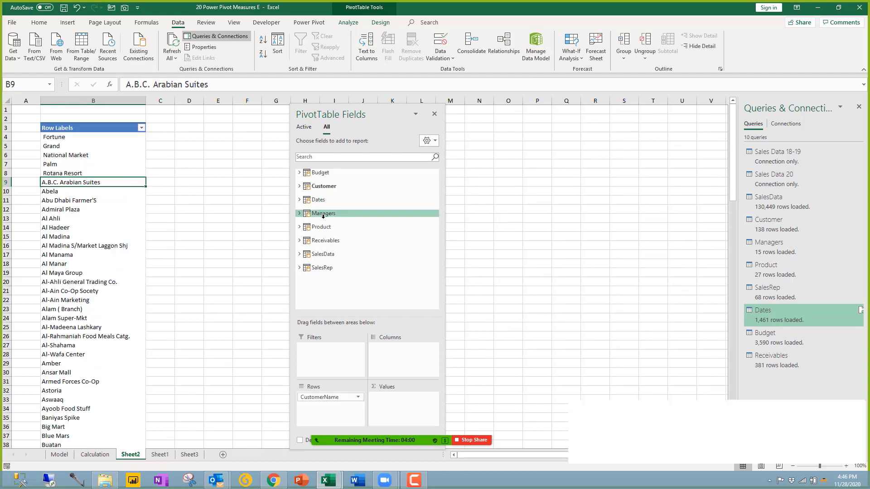
{"action": "left_click", "coordinate": [322, 254]}
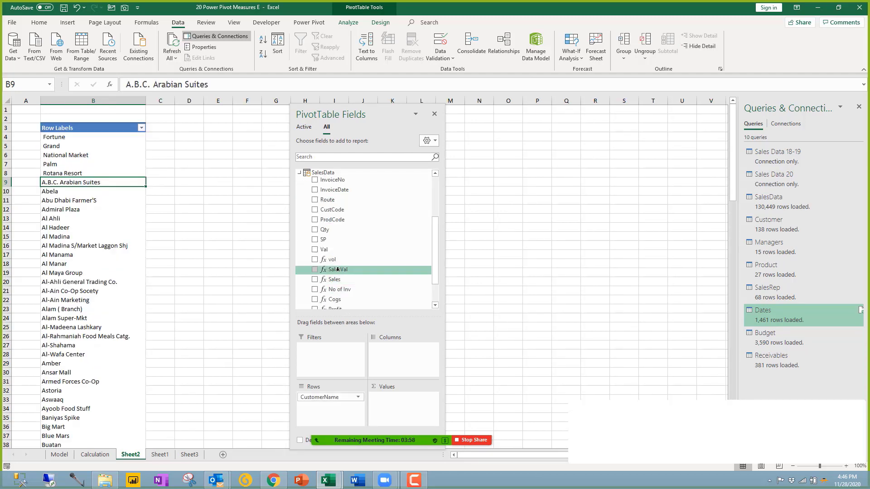
{"action": "left_click", "coordinate": [334, 279]}
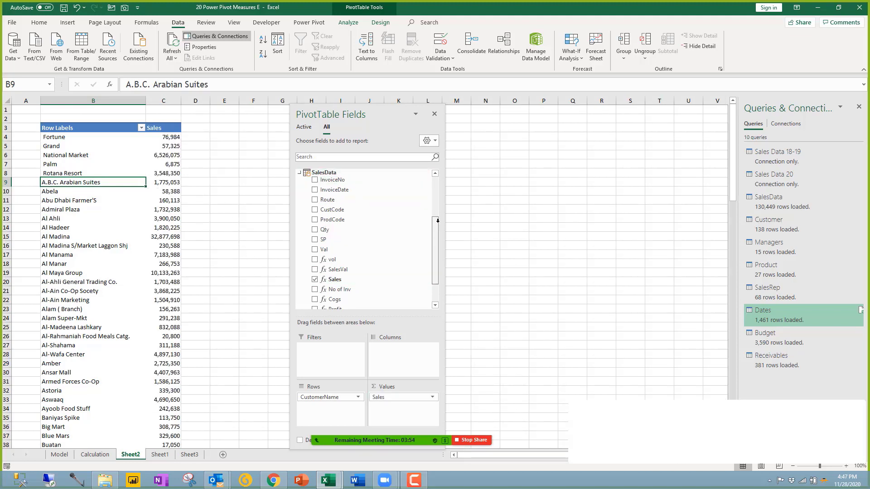
{"action": "scroll", "coordinate": [411, 197], "scroll_direction": "up", "scroll_amount": 3}
{"action": "left_click", "coordinate": [299, 254]}
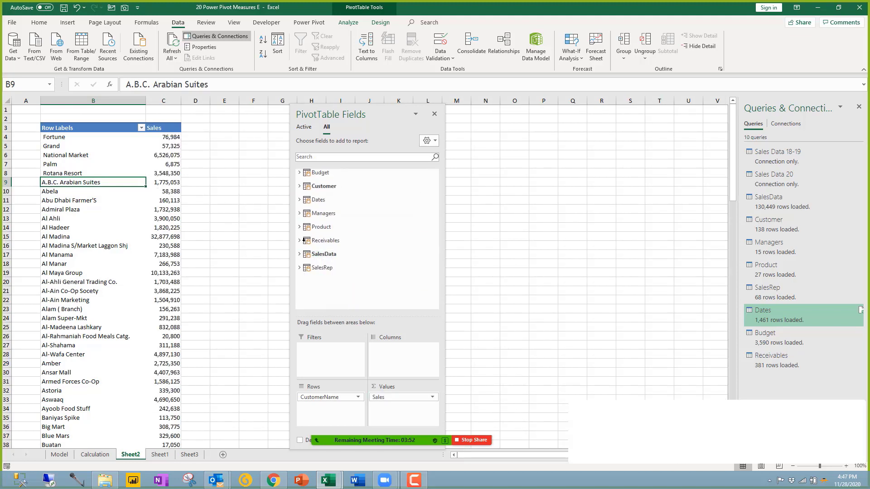
Step: Add Receivables Amount to the values as Sum of Amount and check the Al Ahli figure
{"action": "left_click", "coordinate": [300, 241]}
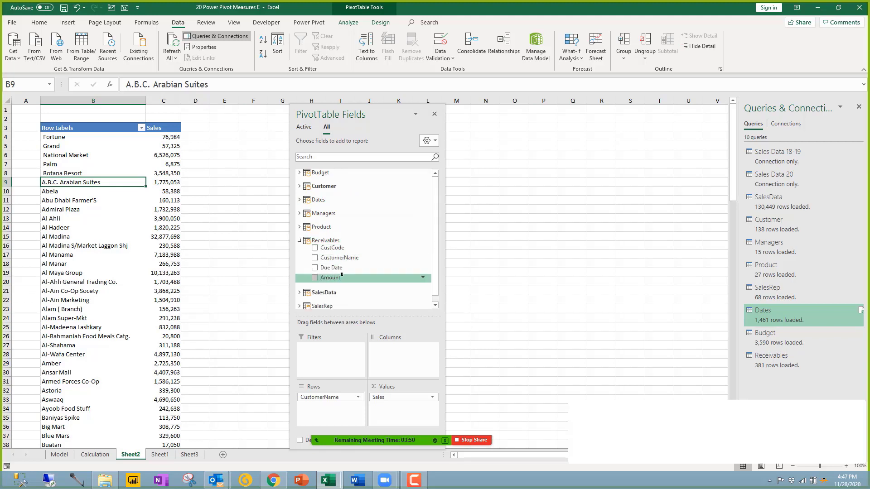
{"action": "left_click_drag", "start_coordinate": [339, 277], "coordinate": [401, 402]}
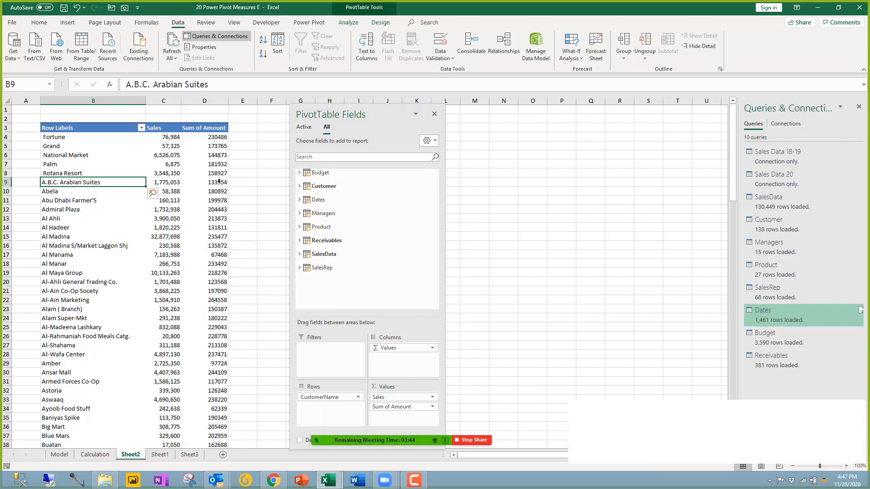
{"action": "left_click", "coordinate": [202, 128]}
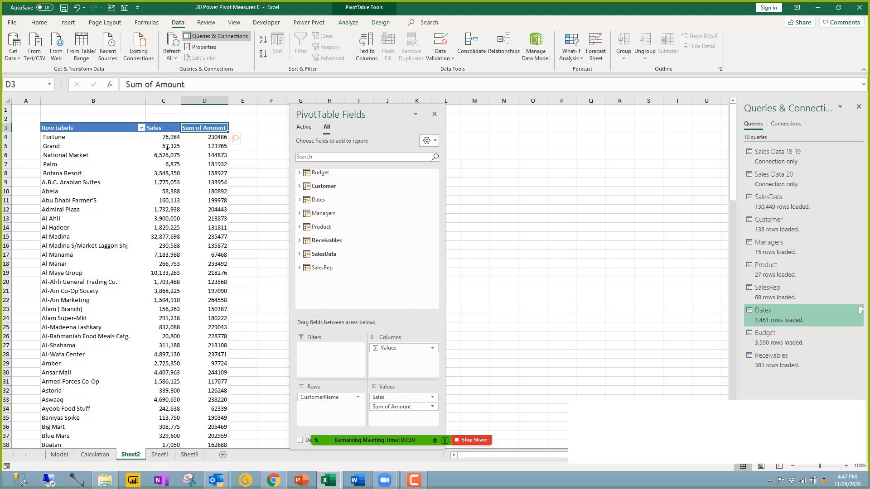
{"action": "left_click", "coordinate": [223, 218]}
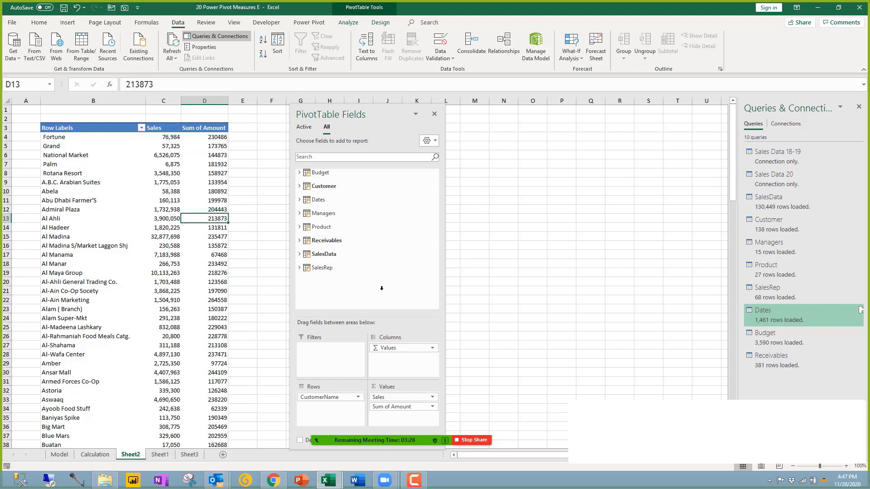
{"action": "left_click", "coordinate": [319, 200]}
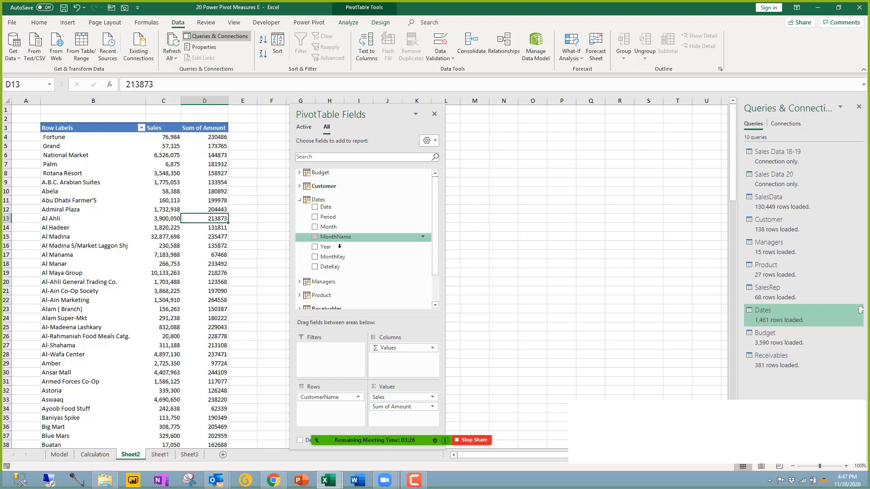
Step: Add a Dates Year slicer to the pivot and filter it to 2020
{"action": "right_click", "coordinate": [336, 246]}
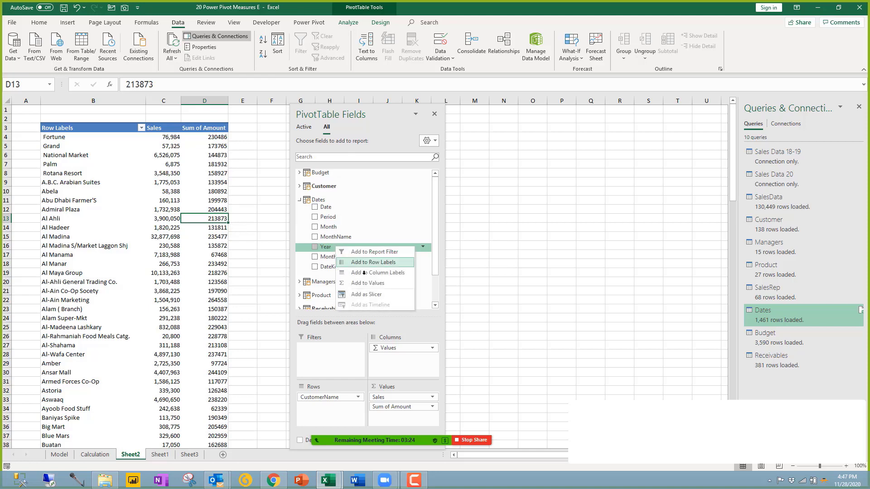
{"action": "left_click", "coordinate": [362, 295]}
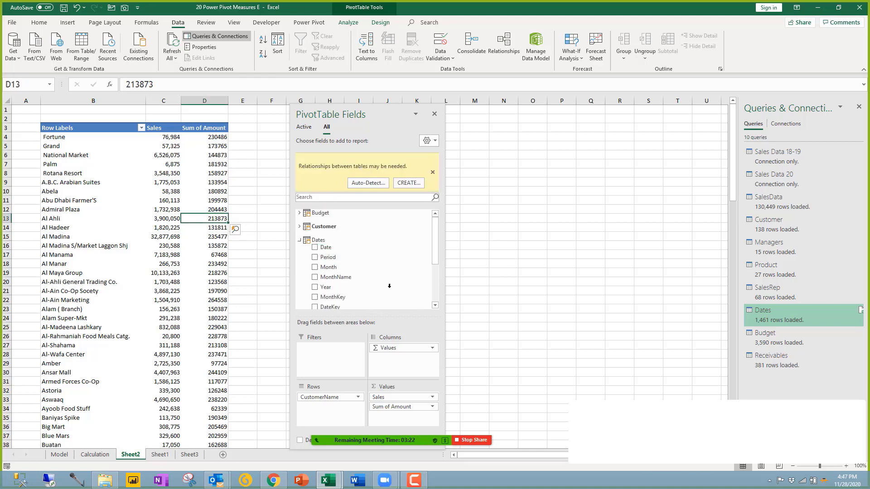
{"action": "left_click_drag", "start_coordinate": [426, 118], "coordinate": [635, 125]}
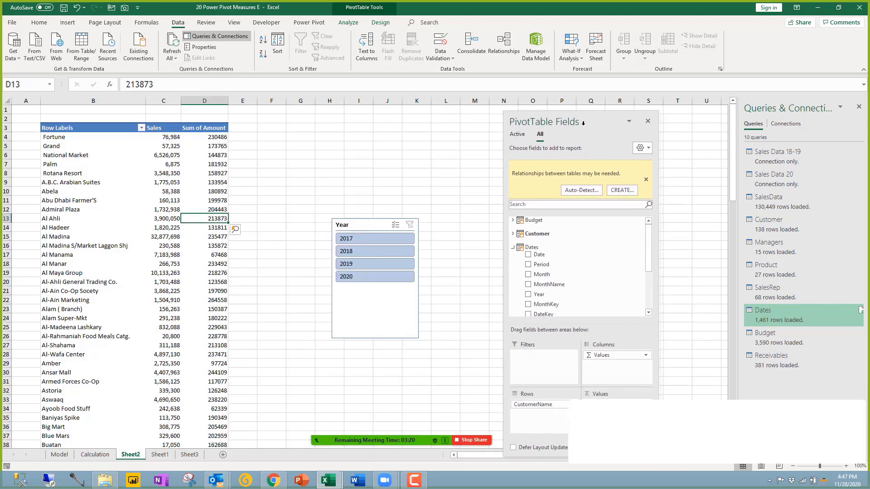
{"action": "left_click", "coordinate": [375, 276]}
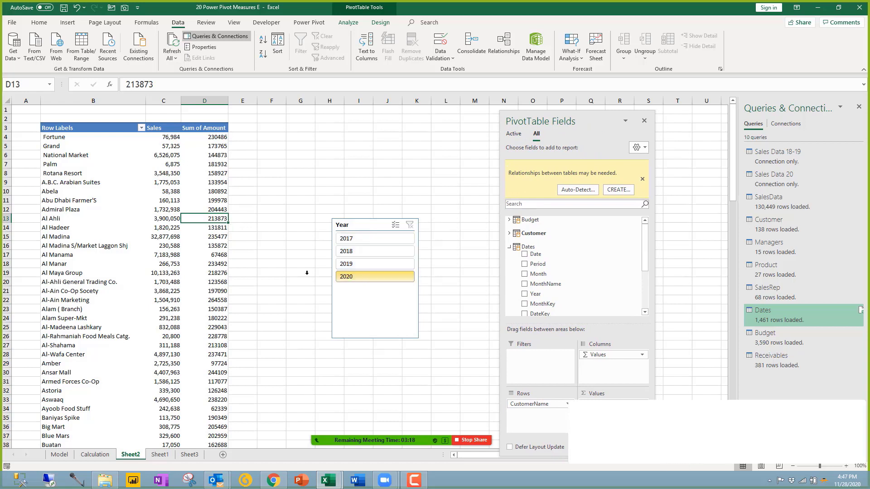
Step: Review the 2020 Sales and Sum of Amount values for Grand, Al Ahli and Al-Wafa Center
{"action": "left_click", "coordinate": [170, 147]}
{"action": "left_click_drag", "start_coordinate": [213, 155], "coordinate": [215, 148]}
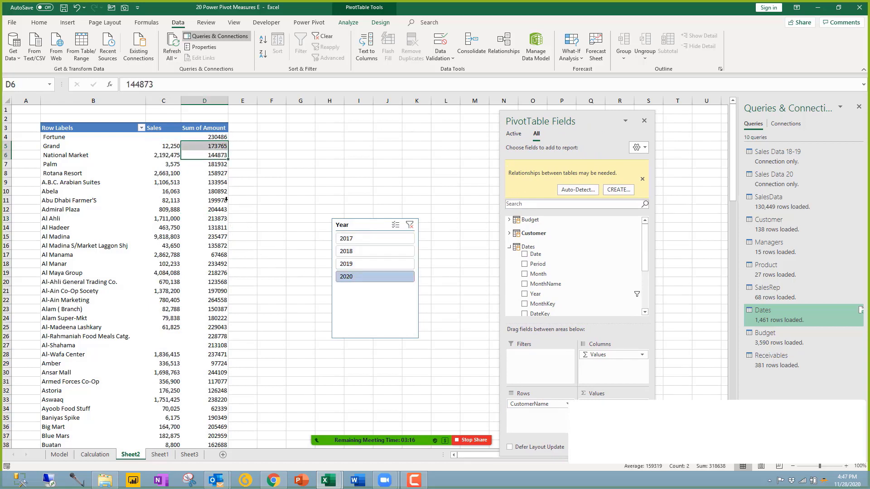
{"action": "left_click", "coordinate": [220, 225]}
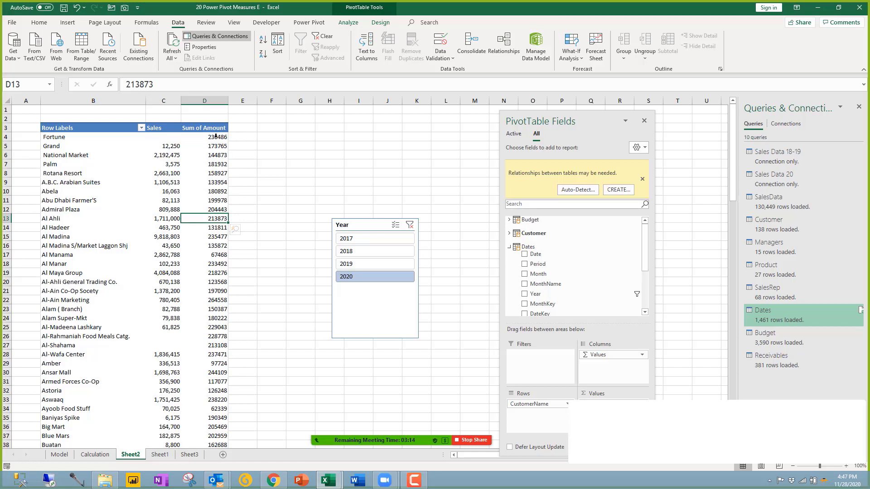
{"action": "left_click_drag", "start_coordinate": [208, 137], "coordinate": [208, 228]}
{"action": "left_click_drag", "start_coordinate": [212, 283], "coordinate": [216, 327]}
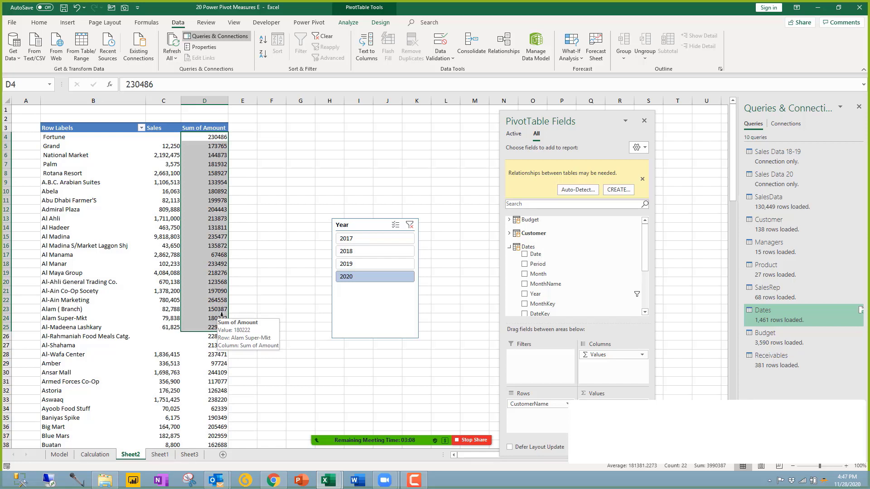
{"action": "left_click", "coordinate": [169, 354]}
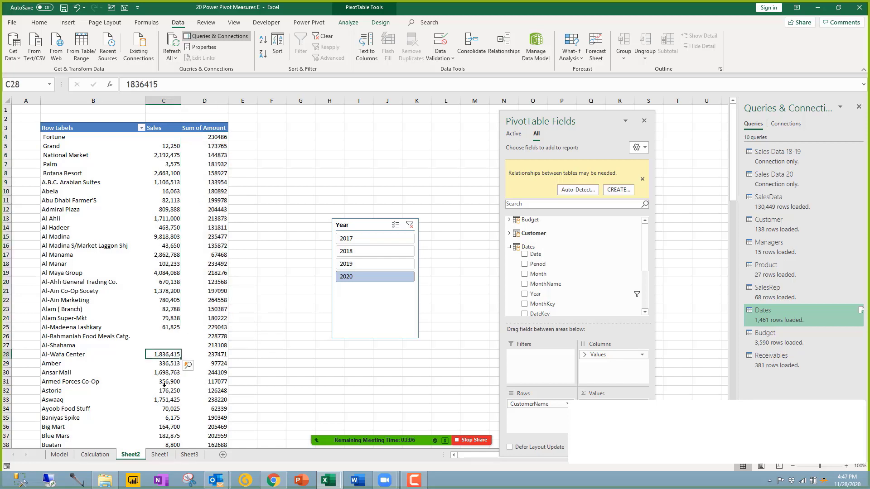
{"action": "left_click", "coordinate": [221, 355]}
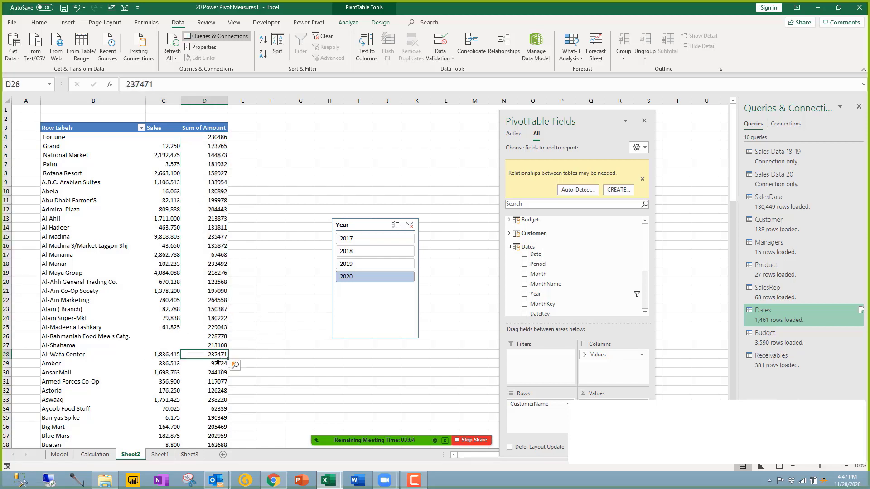
{"action": "right_click", "coordinate": [218, 356]}
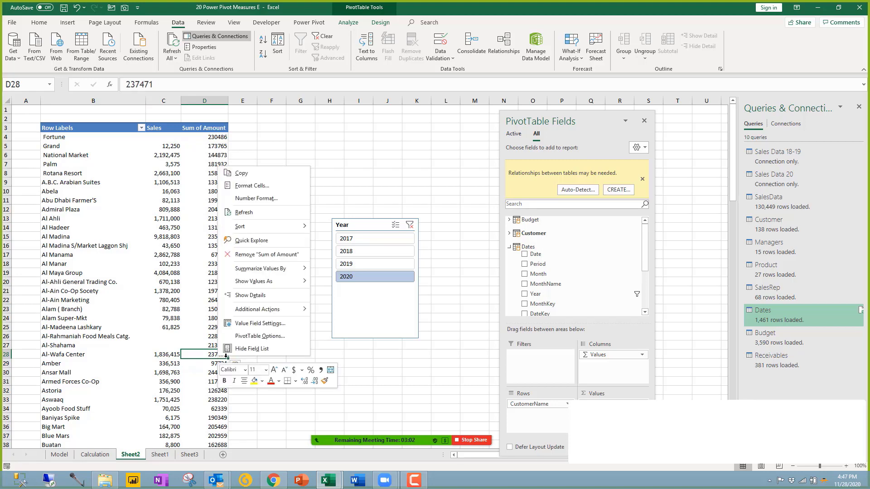
Step: Format Sum of Amount with the custom #,##0 thousands-separator number format
{"action": "left_click", "coordinate": [256, 199]}
{"action": "left_click", "coordinate": [176, 193]}
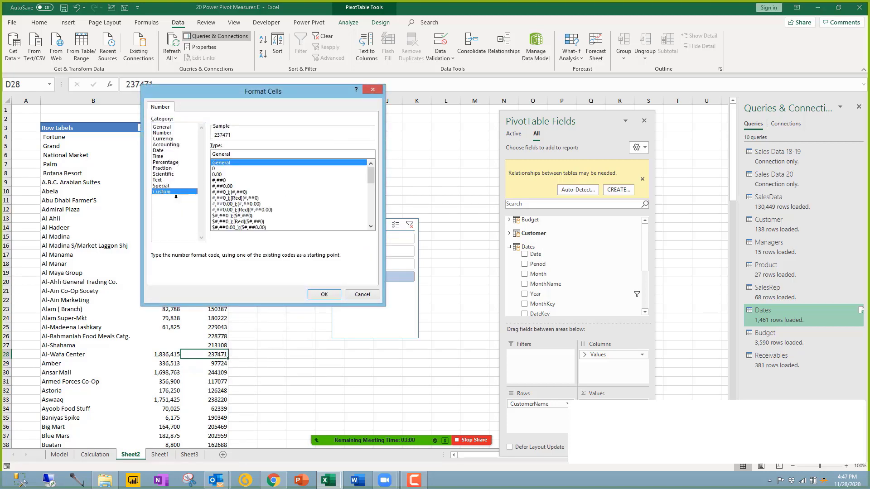
{"action": "left_click", "coordinate": [225, 179]}
{"action": "left_click", "coordinate": [324, 295]}
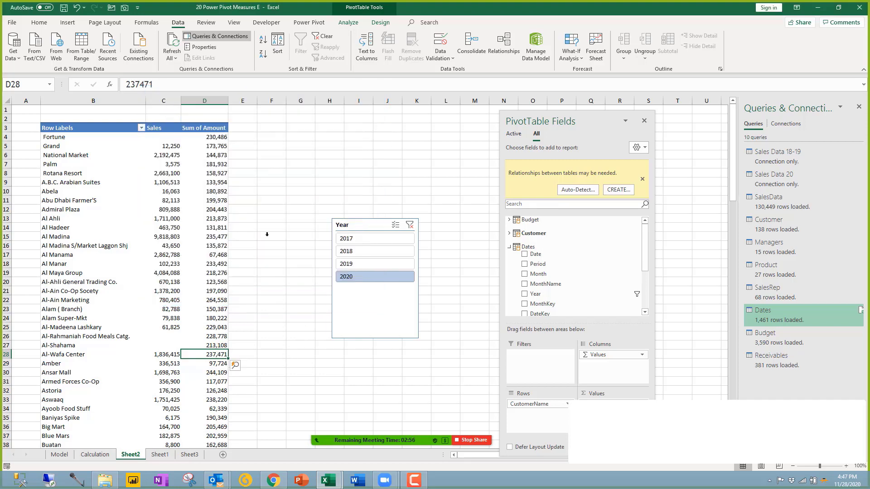
Step: Review the Grand, Al-Ahli and Al Madina figures, then switch to the Power Pivot diagram
{"action": "left_click", "coordinate": [172, 147]}
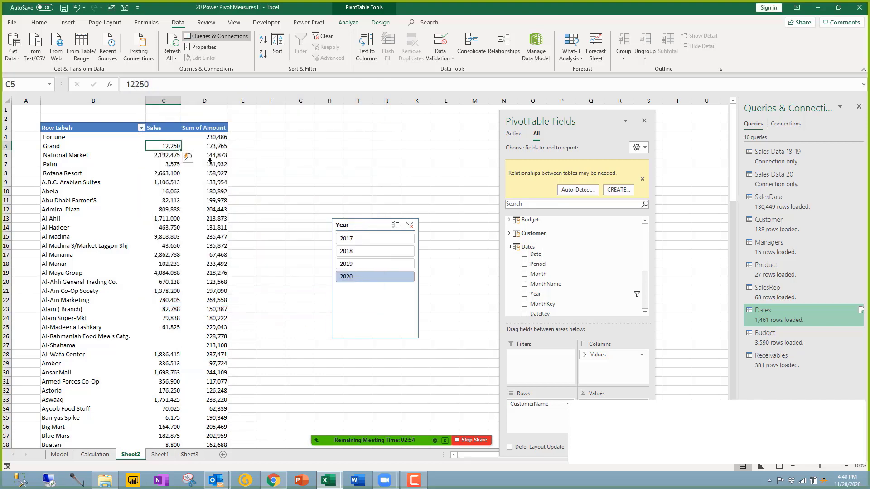
{"action": "key", "text": "Right"}
{"action": "mouse_move", "coordinate": [190, 162]}
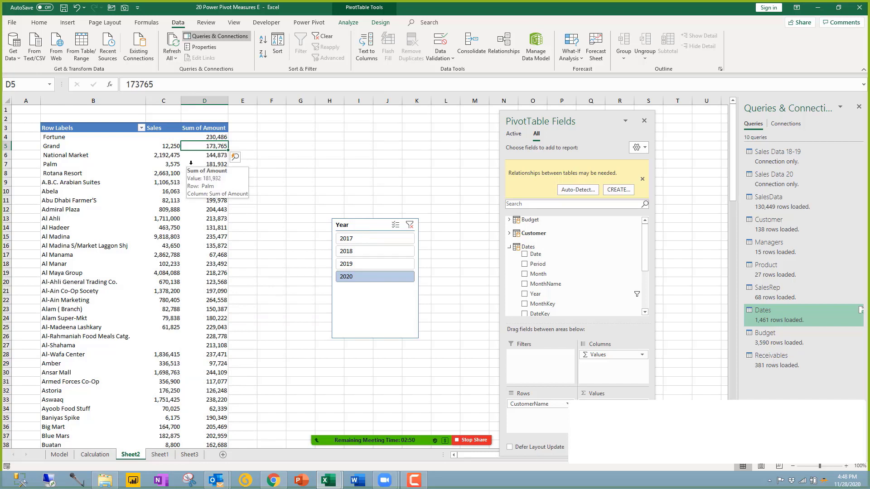
{"action": "left_click", "coordinate": [168, 280]}
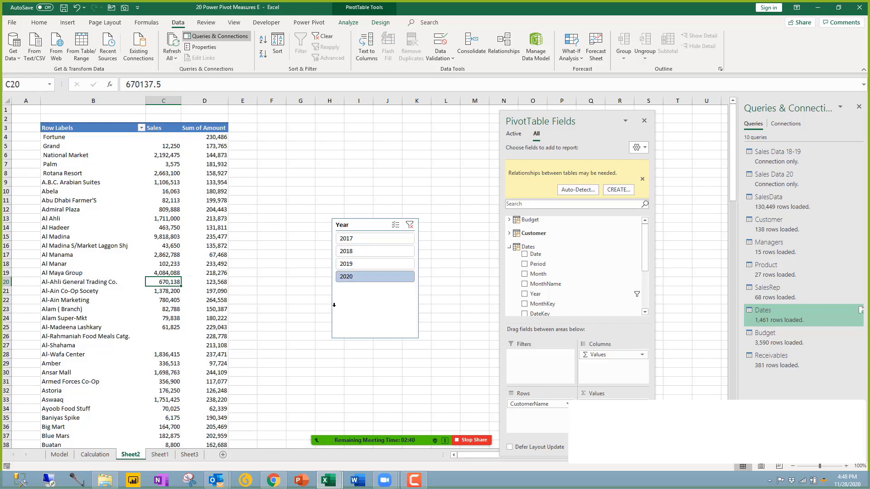
{"action": "mouse_move", "coordinate": [224, 183]}
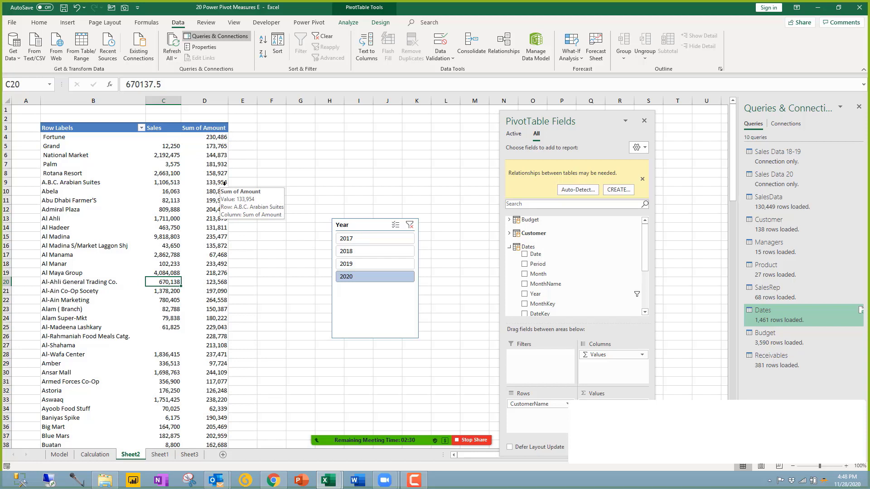
{"action": "mouse_move", "coordinate": [205, 208]}
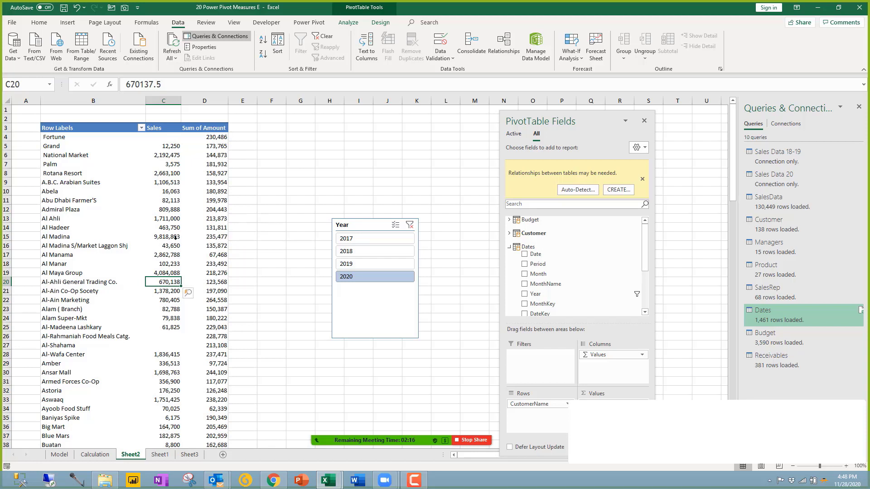
{"action": "key", "text": "Up"}
{"action": "key", "text": "Up"}
{"action": "key", "text": "Up"}
{"action": "key", "text": "Up"}
{"action": "key", "text": "Up"}
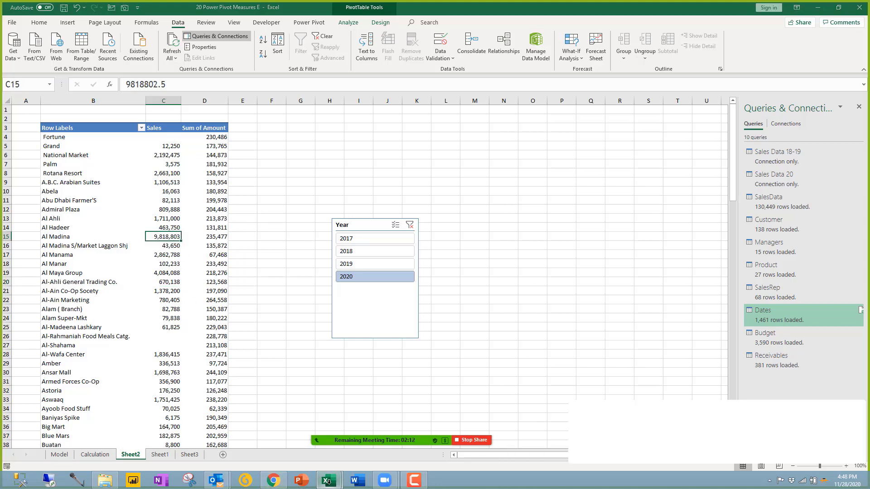
{"action": "mouse_move", "coordinate": [328, 479]}
{"action": "left_click", "coordinate": [398, 430]}
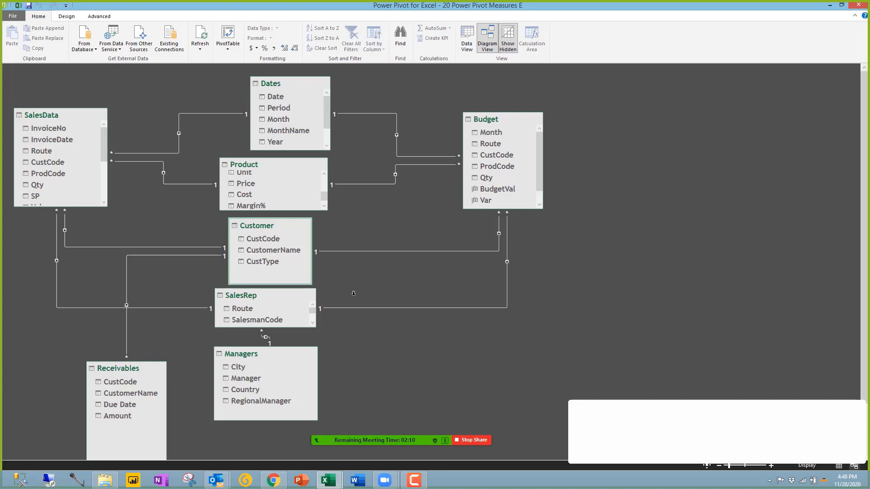
Step: Drag the Receivables table to the diagram's right side and select its CustCode relationship to Customer
{"action": "left_click_drag", "start_coordinate": [116, 367], "coordinate": [398, 320]}
{"action": "left_click_drag", "start_coordinate": [689, 233], "coordinate": [712, 207]}
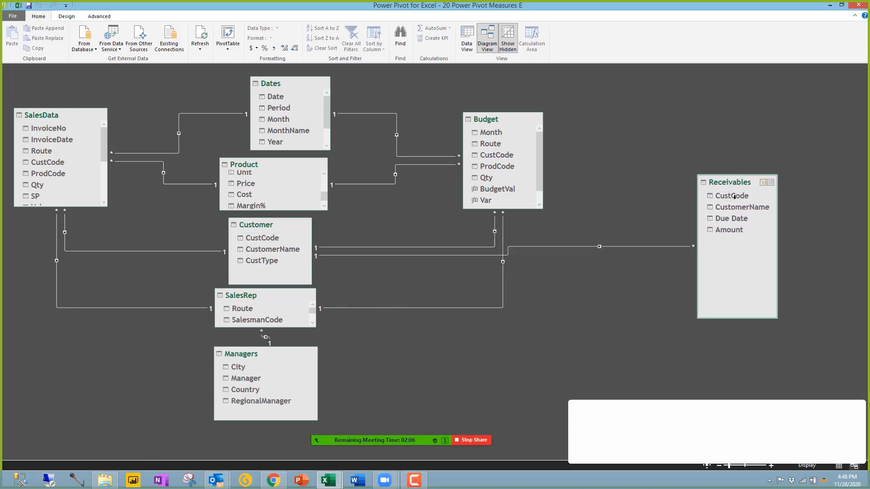
{"action": "left_click", "coordinate": [596, 246]}
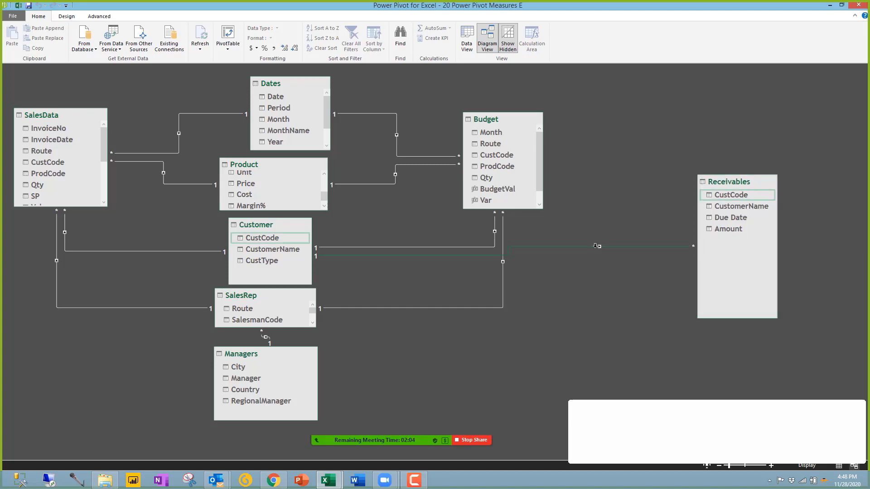
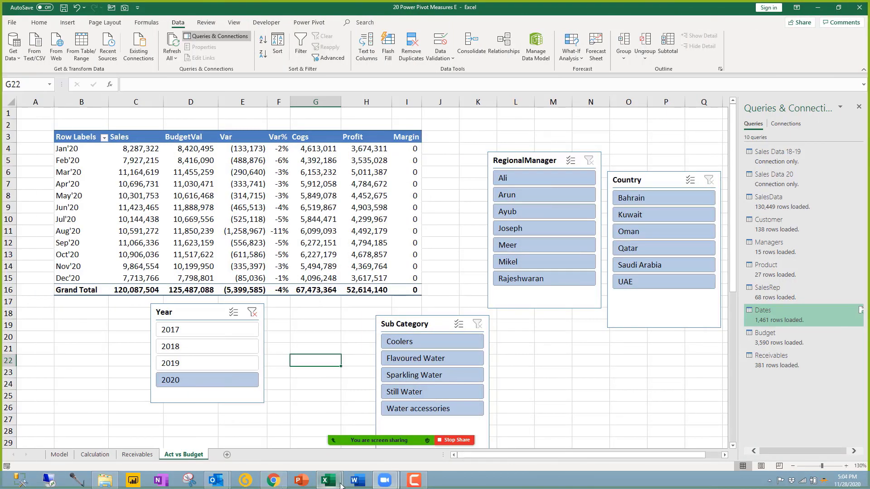
Step: From Power Pivot, create an empty PivotTable on a new worksheet (Sheet4) using the data model
{"action": "mouse_move", "coordinate": [341, 484]}
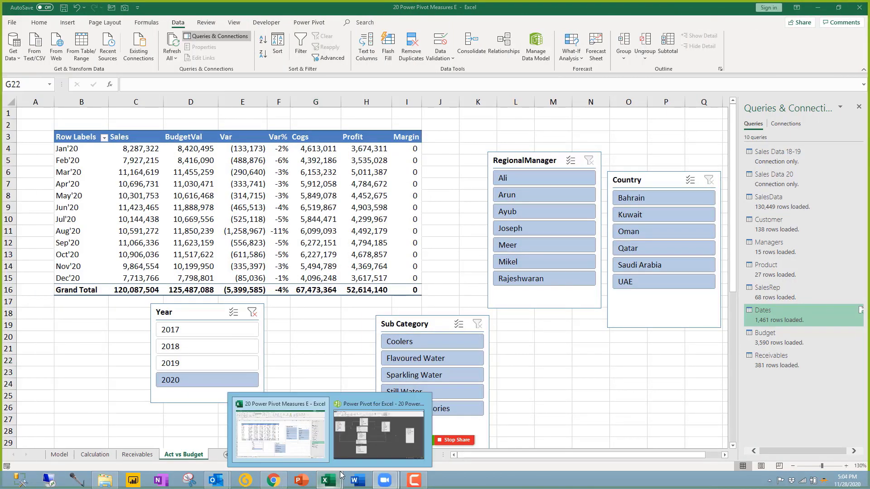
{"action": "left_click", "coordinate": [350, 407]}
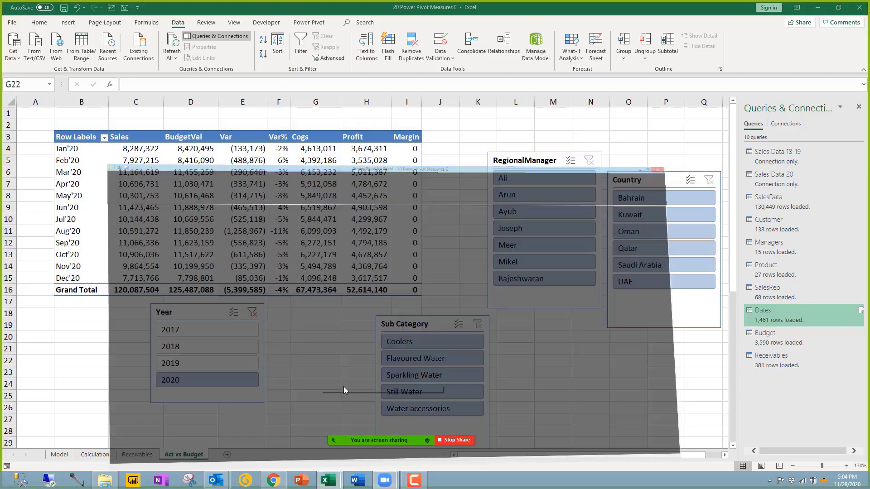
{"action": "left_click", "coordinate": [228, 45]}
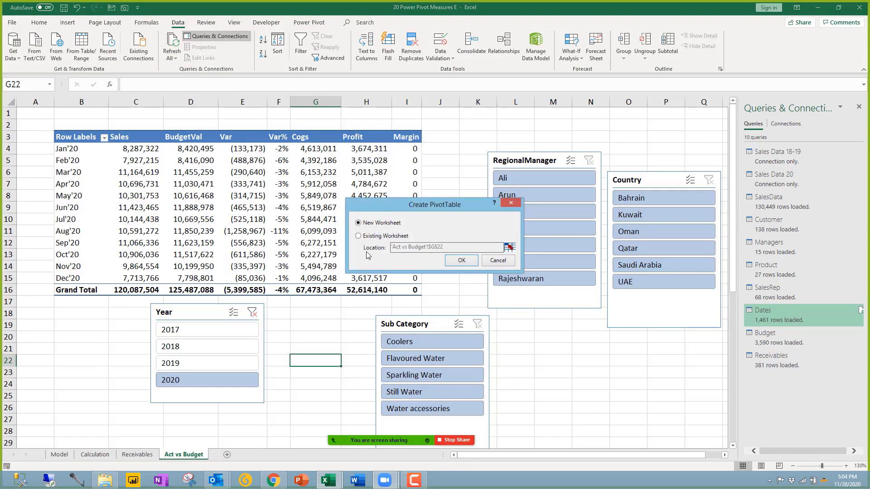
{"action": "left_click", "coordinate": [461, 260]}
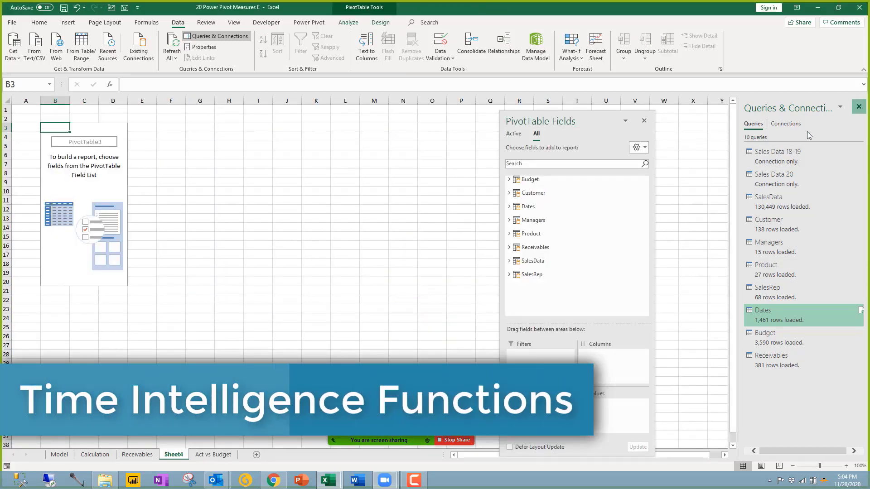
Step: Build the pivot with Dates MonthName on Rows and the SalesData Sales measure in Values
{"action": "left_click", "coordinate": [858, 108]}
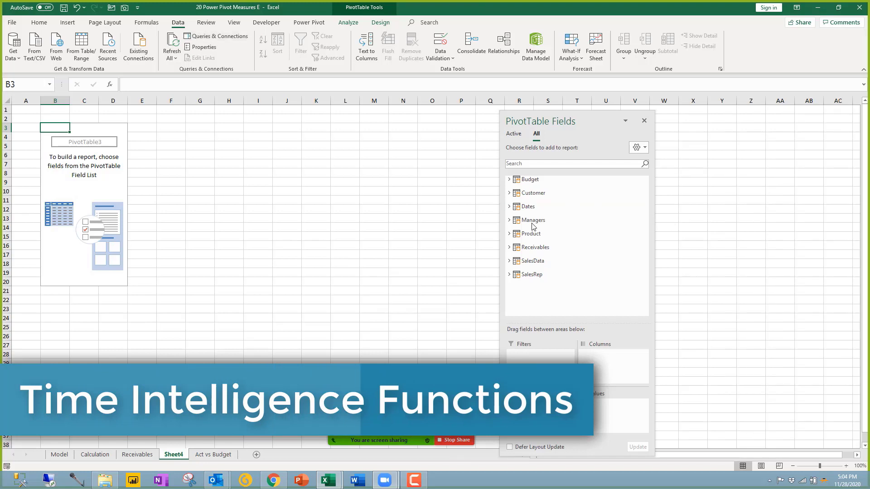
{"action": "left_click", "coordinate": [509, 261]}
{"action": "left_click", "coordinate": [509, 179]}
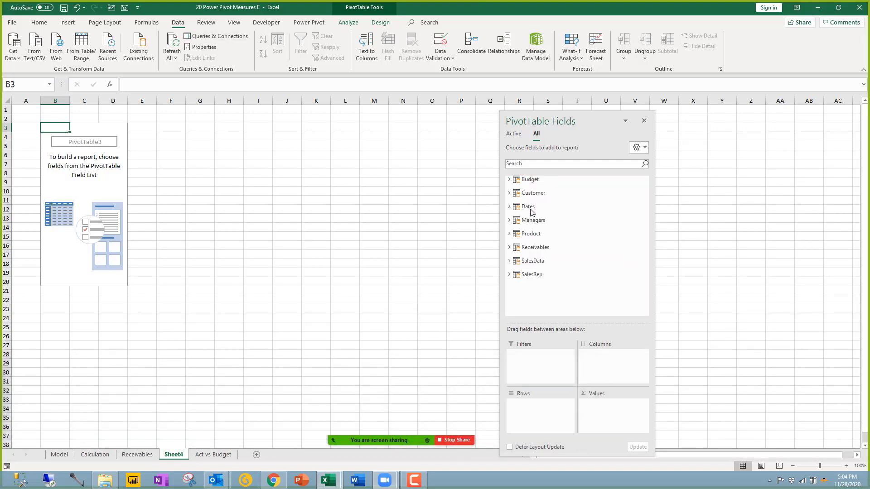
{"action": "left_click", "coordinate": [509, 207]}
{"action": "left_click_drag", "start_coordinate": [543, 246], "coordinate": [541, 412]}
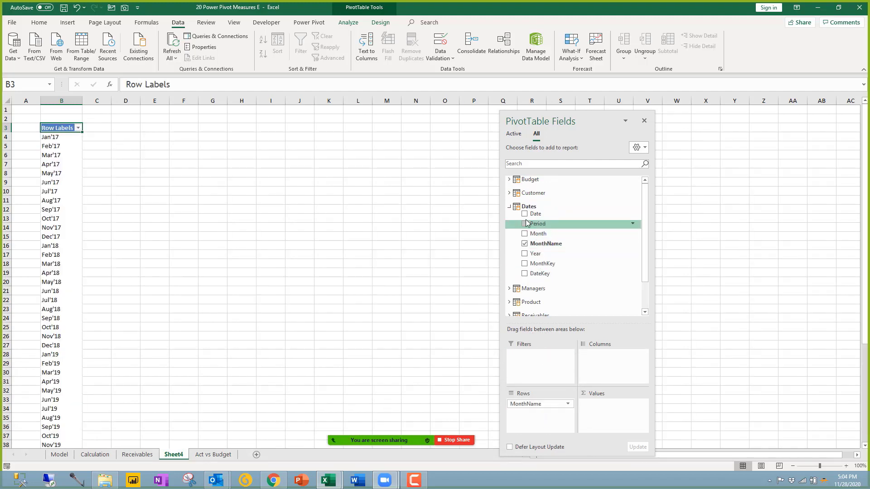
{"action": "left_click", "coordinate": [509, 206]}
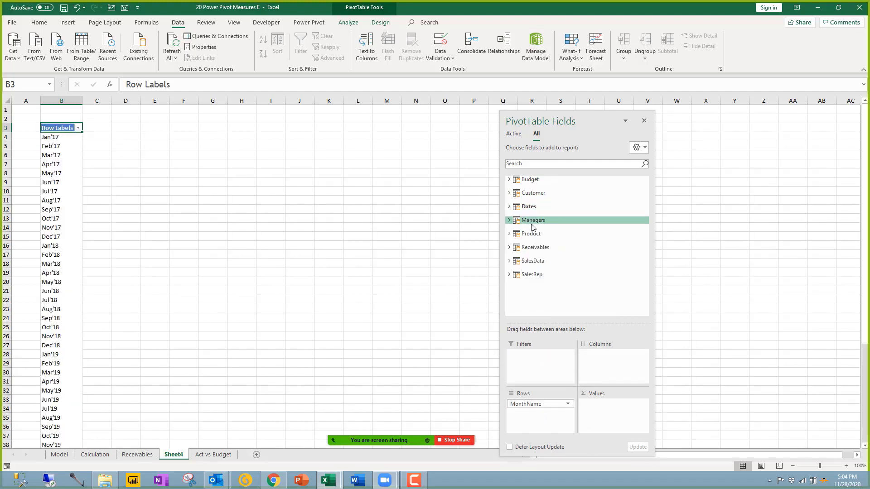
{"action": "left_click", "coordinate": [523, 260]}
{"action": "scroll", "coordinate": [562, 294], "scroll_direction": "down", "scroll_amount": 1}
{"action": "left_click_drag", "start_coordinate": [541, 265], "coordinate": [599, 415]}
Step: Check the monthly Sales values, then remove MonthName so only the 311,336,699 total remains
{"action": "left_click", "coordinate": [99, 183]}
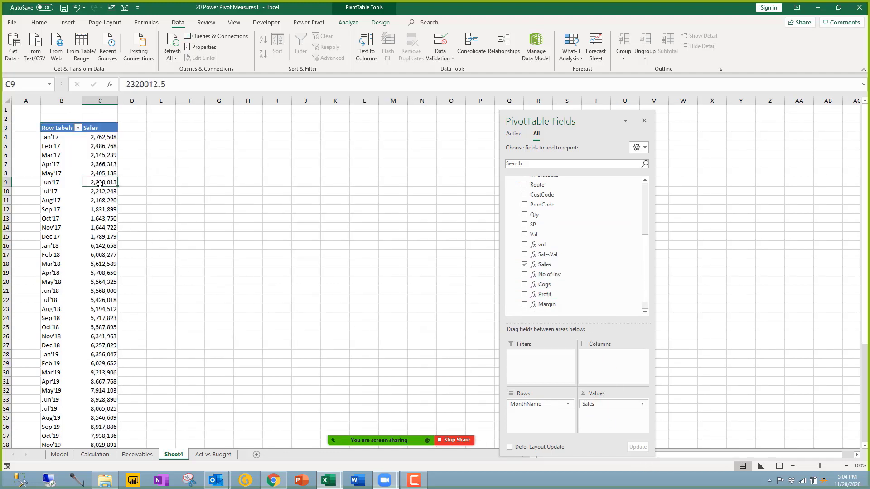
{"action": "scroll", "coordinate": [110, 375], "scroll_direction": "down", "scroll_amount": 6}
{"action": "scroll", "coordinate": [109, 378], "scroll_direction": "up", "scroll_amount": 6}
{"action": "left_click", "coordinate": [104, 263]}
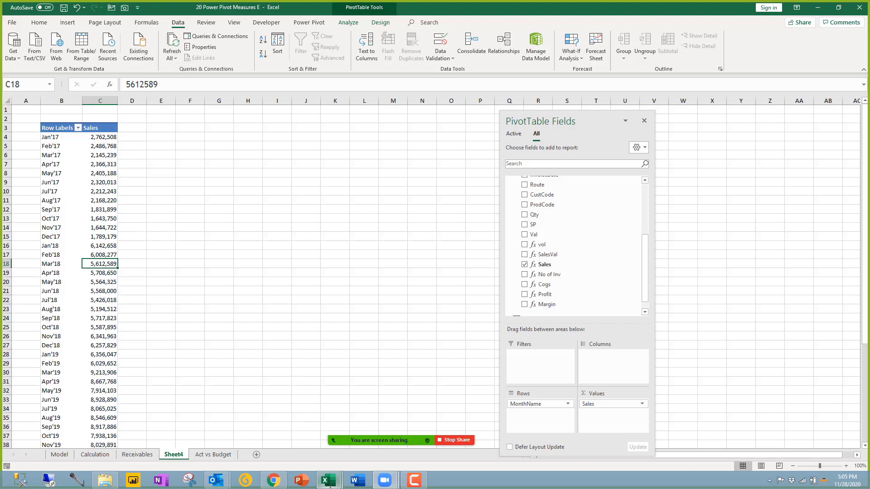
{"action": "mouse_move", "coordinate": [330, 486]}
{"action": "left_click_drag", "start_coordinate": [57, 137], "coordinate": [54, 275]}
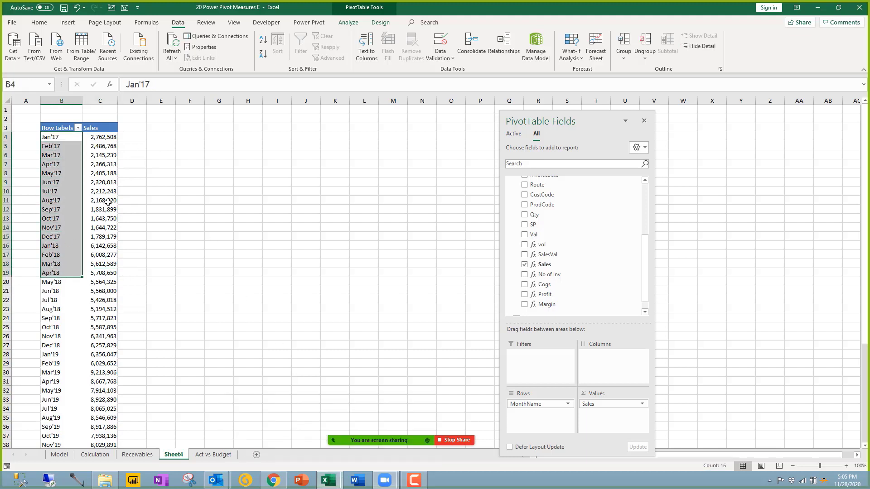
{"action": "left_click", "coordinate": [106, 200]}
{"action": "left_click", "coordinate": [100, 236]}
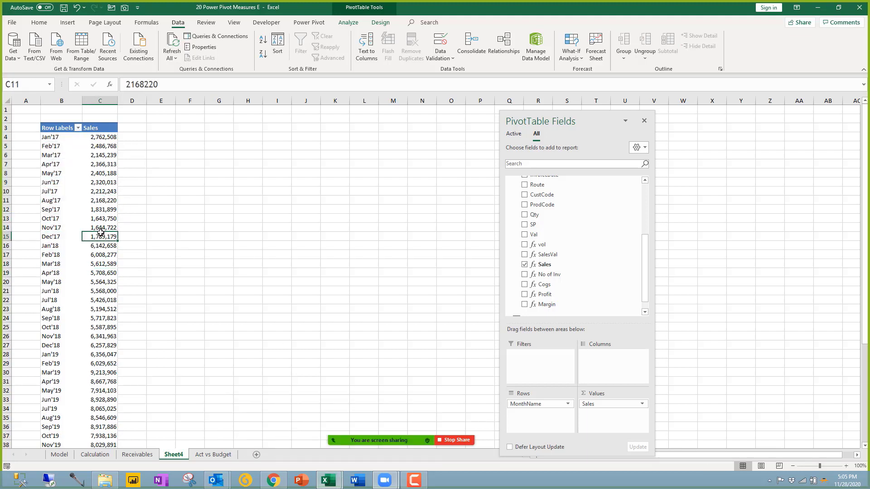
{"action": "left_click_drag", "start_coordinate": [548, 406], "coordinate": [262, 264]}
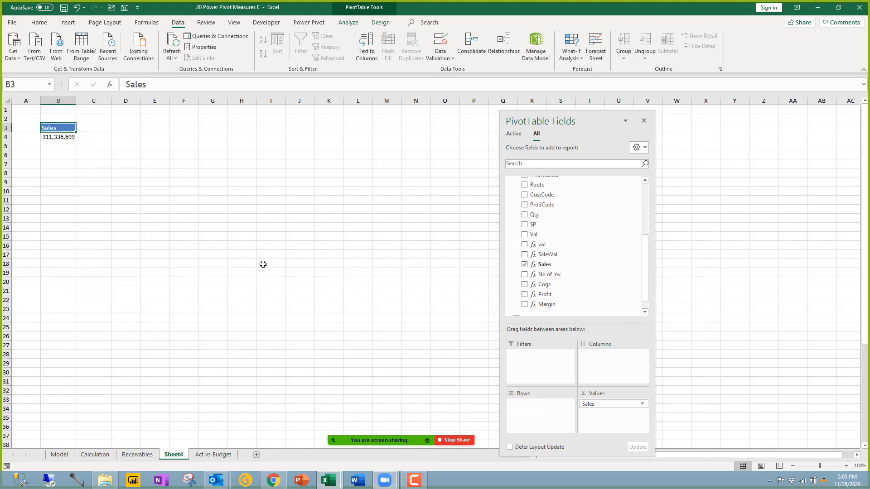
Step: Undo to restore the month rows, then take MonthName out of Rows again
{"action": "left_click", "coordinate": [68, 138]}
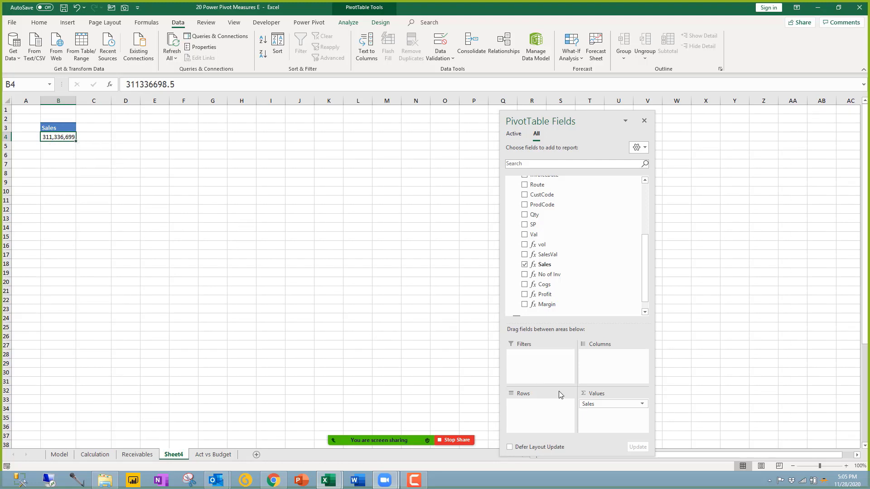
{"action": "left_click", "coordinate": [77, 7]}
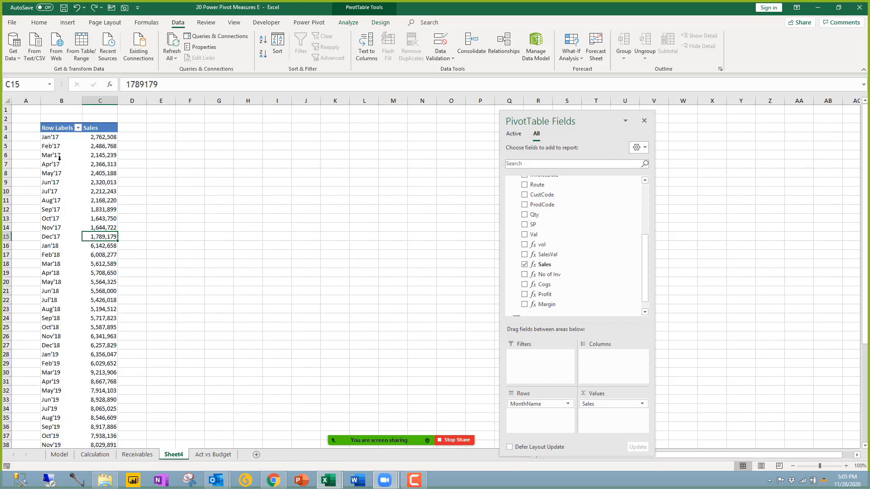
{"action": "left_click_drag", "start_coordinate": [58, 137], "coordinate": [79, 399]}
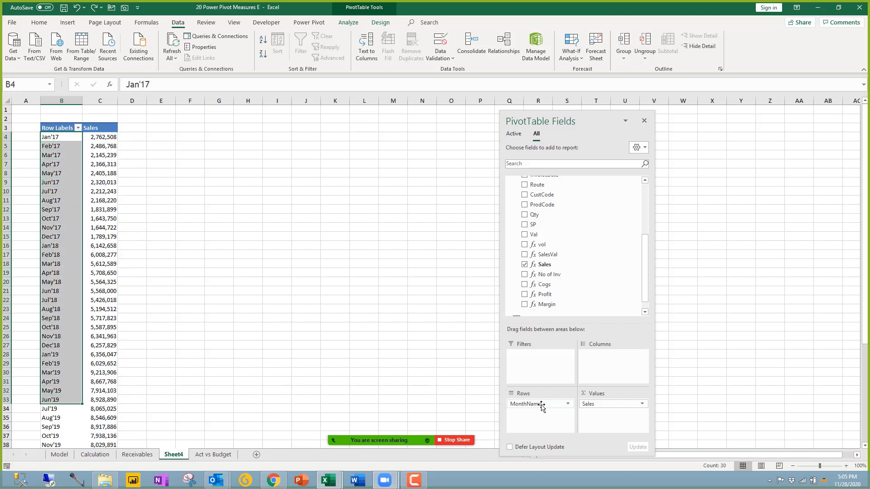
{"action": "left_click_drag", "start_coordinate": [542, 403], "coordinate": [428, 335]}
{"action": "left_click_drag", "start_coordinate": [650, 270], "coordinate": [598, 225]}
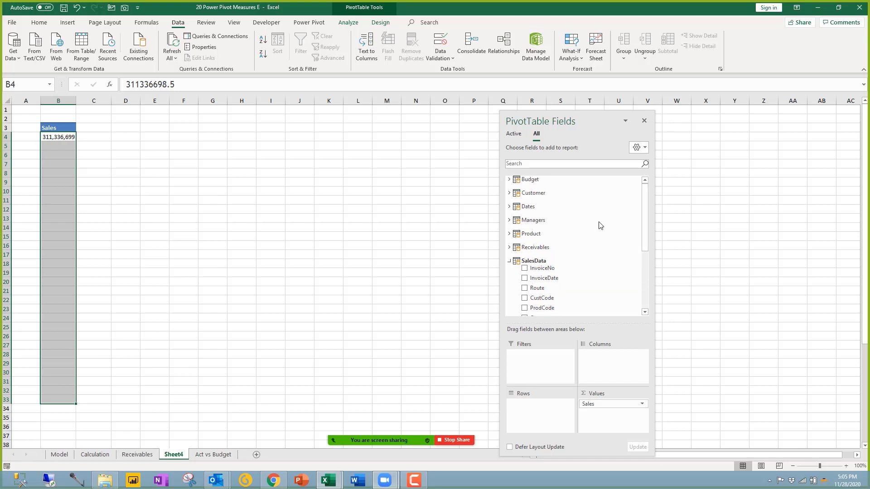
Step: Put Managers Country on Rows, showing Sales from Bahrain 8,574,725 to UAE 112,234,071
{"action": "left_click", "coordinate": [519, 225]}
{"action": "left_click_drag", "start_coordinate": [539, 247], "coordinate": [557, 410]}
{"action": "left_click", "coordinate": [105, 141]}
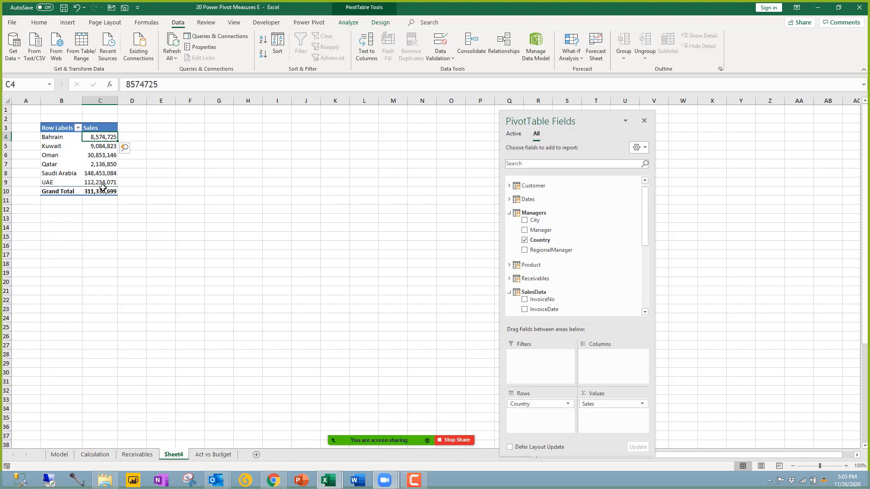
{"action": "mouse_move", "coordinate": [103, 188]}
{"action": "mouse_move", "coordinate": [102, 137]}
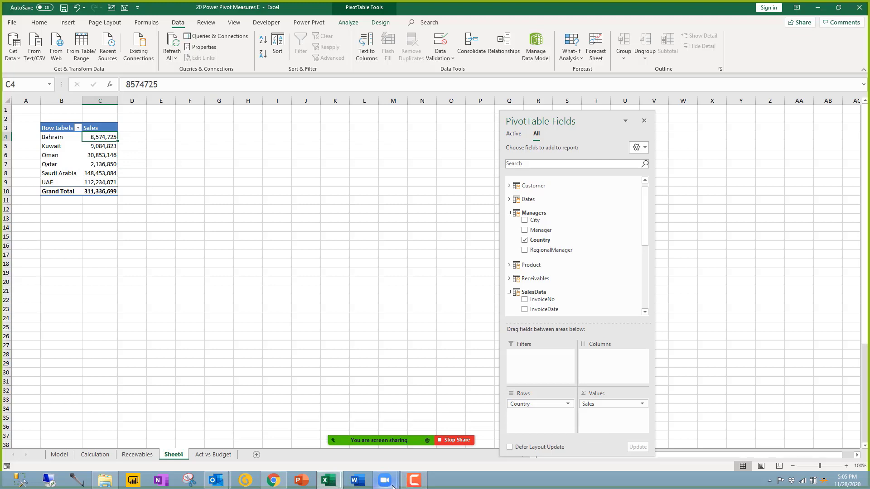
{"action": "mouse_move", "coordinate": [392, 486]}
{"action": "left_click", "coordinate": [328, 480]}
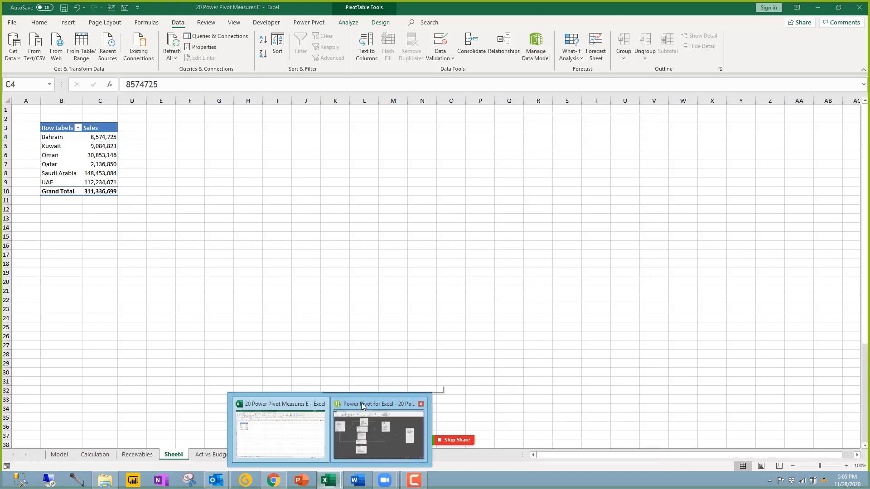
Step: In Data View on the SalesData table, start a measure typed as 'Sales MTD:=CALCULATE('
{"action": "left_click", "coordinate": [374, 425]}
{"action": "left_click", "coordinate": [467, 40]}
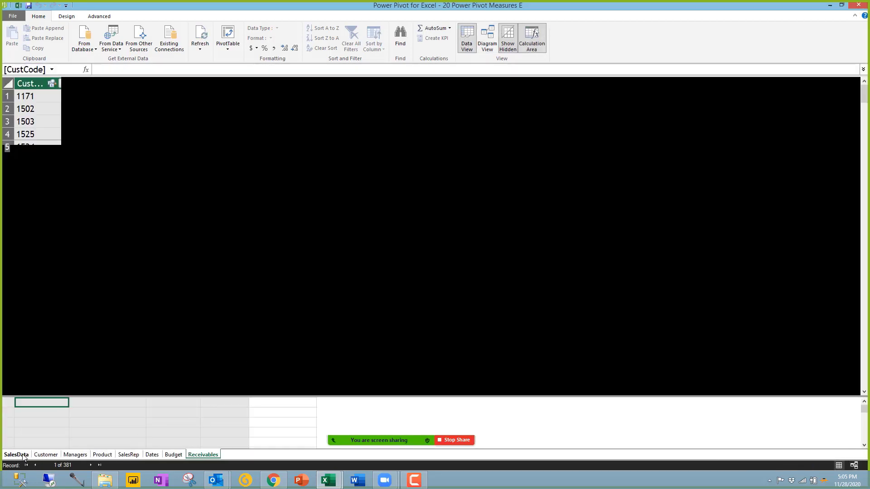
{"action": "left_click", "coordinate": [24, 455]}
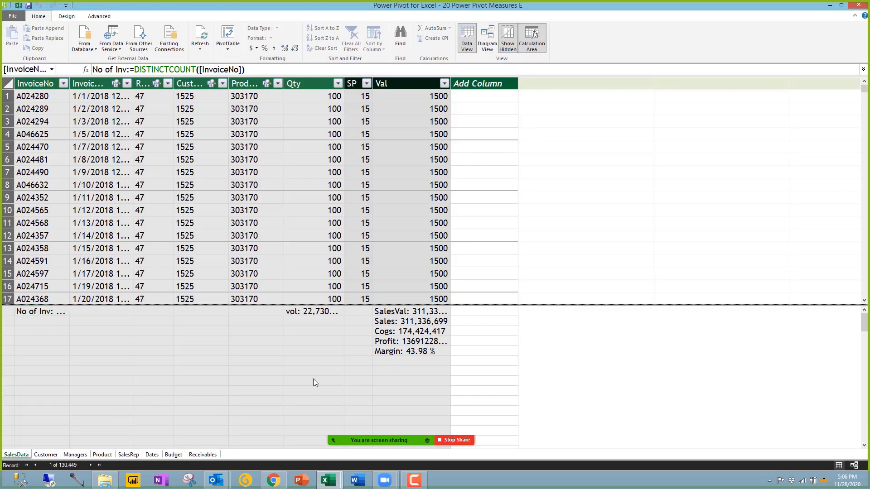
{"action": "left_click", "coordinate": [248, 334]}
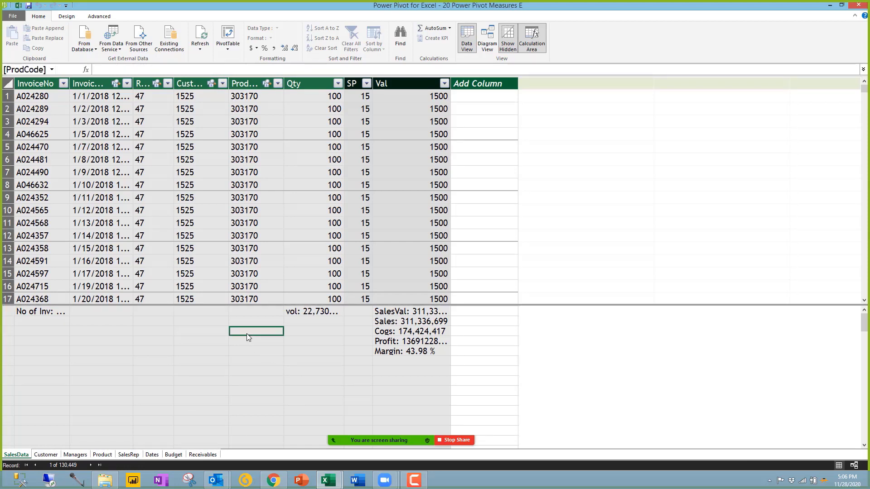
{"action": "type", "text": "Sales MT"}
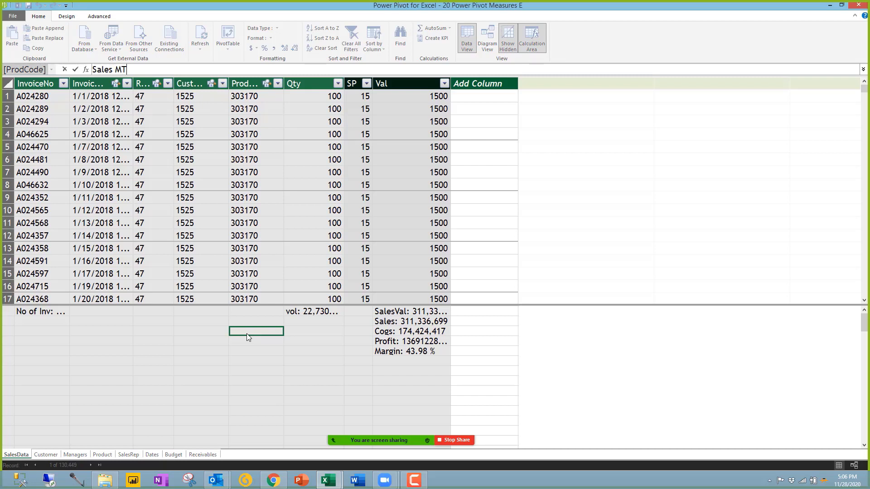
{"action": "type", "text": "D:="}
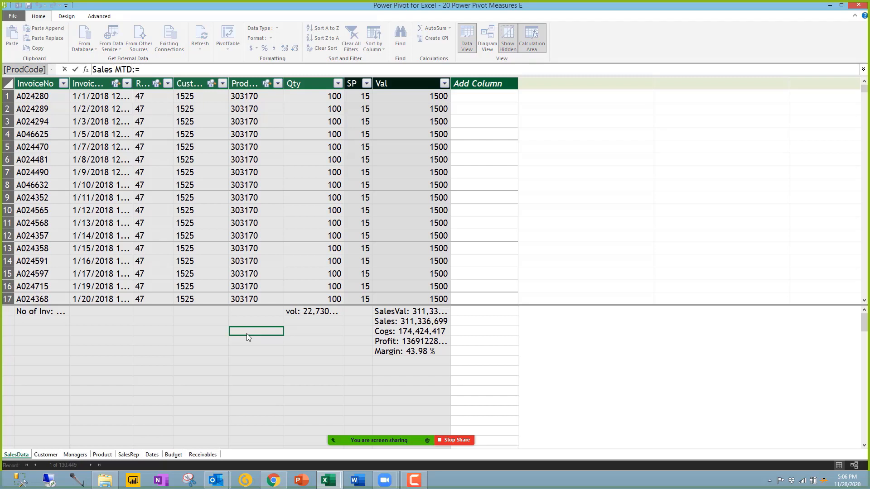
{"action": "type", "text": "cal"}
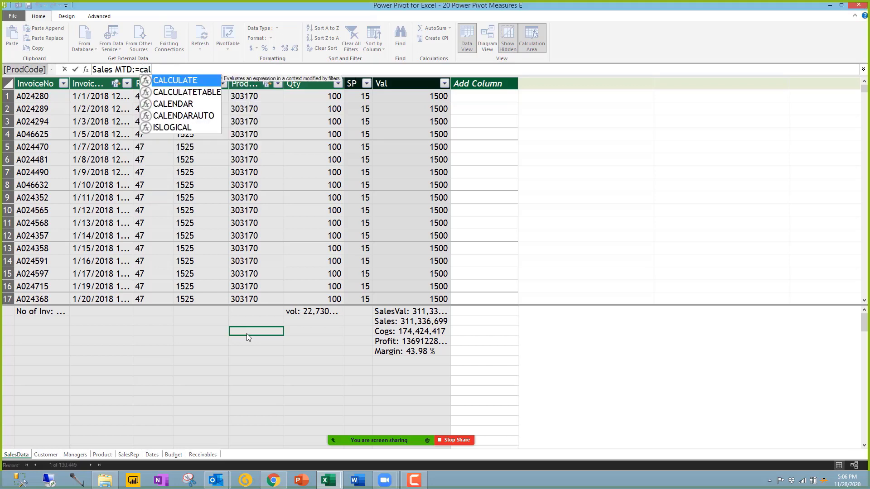
{"action": "key", "text": "Tab"}
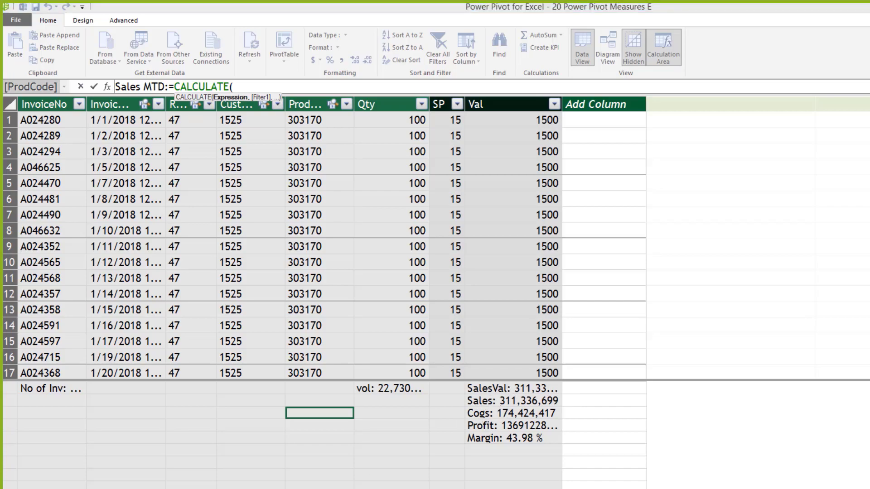
{"action": "key", "text": "alt+Tab"}
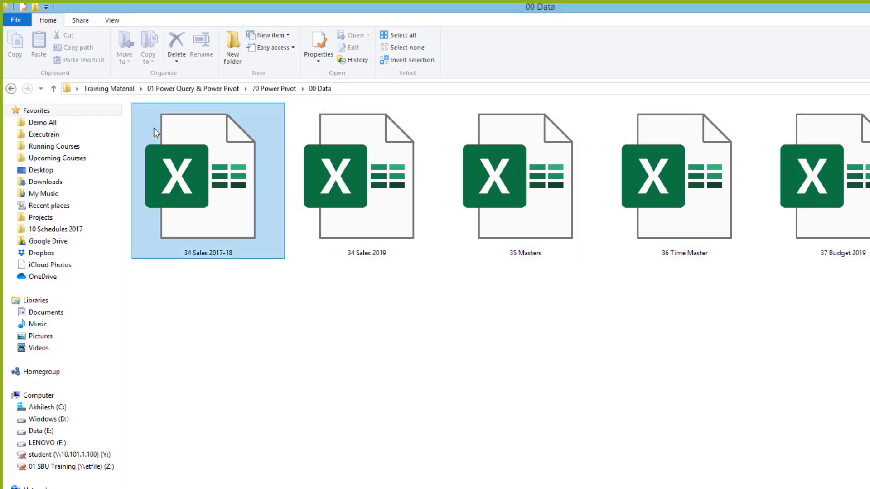
Step: Look over the sample solution workbooks in the 70 Power Pivot folder, then return to Power Pivot
{"action": "left_click", "coordinate": [272, 89]}
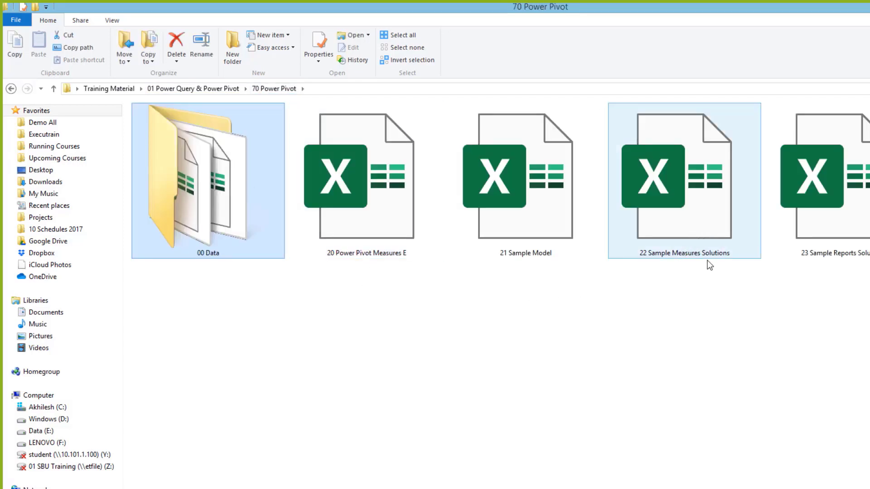
{"action": "left_click", "coordinate": [839, 235]}
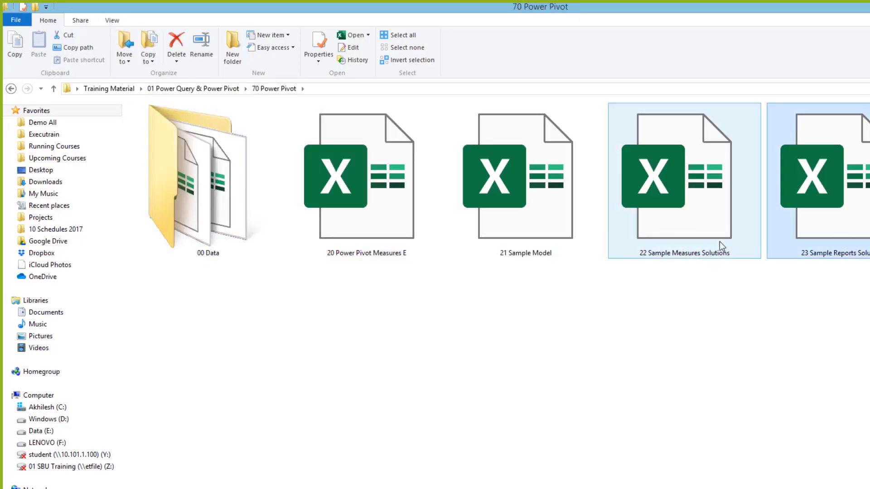
{"action": "left_click", "coordinate": [719, 241]}
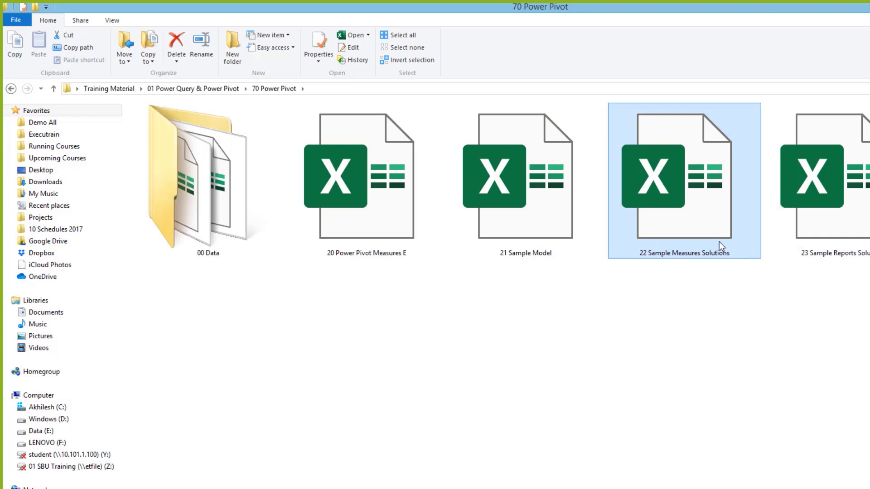
{"action": "key", "text": "alt+Tab"}
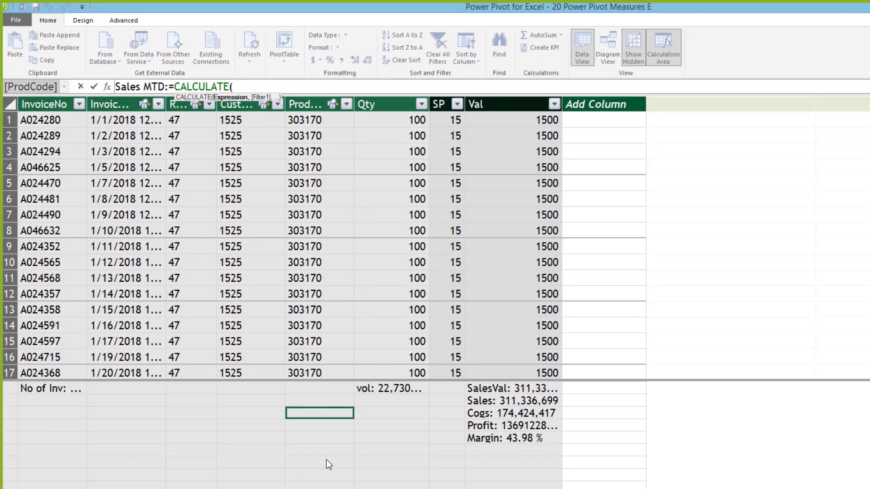
Step: Complete and commit the formula Sales MTD:=CALCULATE([Sales],DATESMTD(Dates[Date]))
{"action": "left_click", "coordinate": [158, 87]}
{"action": "left_click", "coordinate": [245, 87]}
{"action": "left_click", "coordinate": [498, 403]}
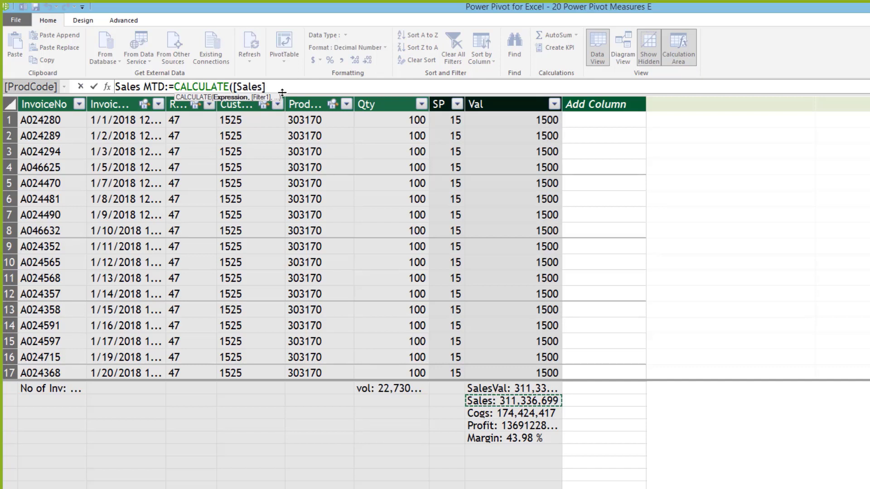
{"action": "left_click_drag", "start_coordinate": [266, 87], "coordinate": [233, 86]}
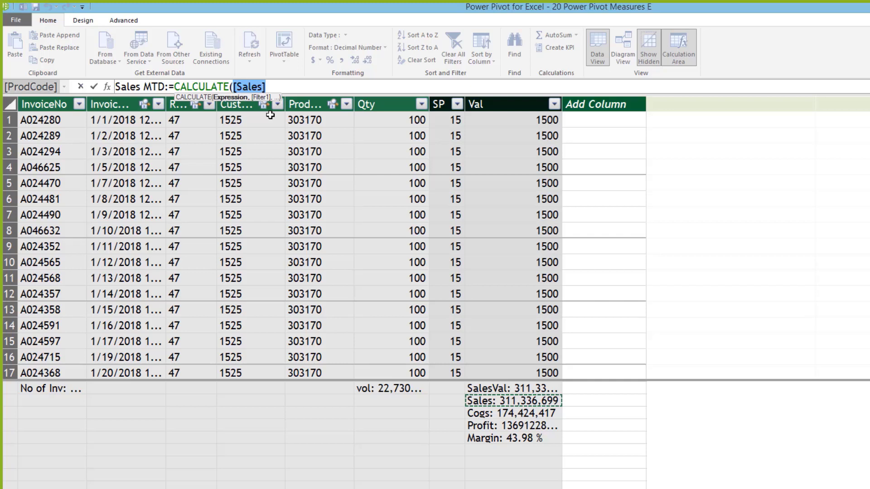
{"action": "left_click", "coordinate": [292, 86]}
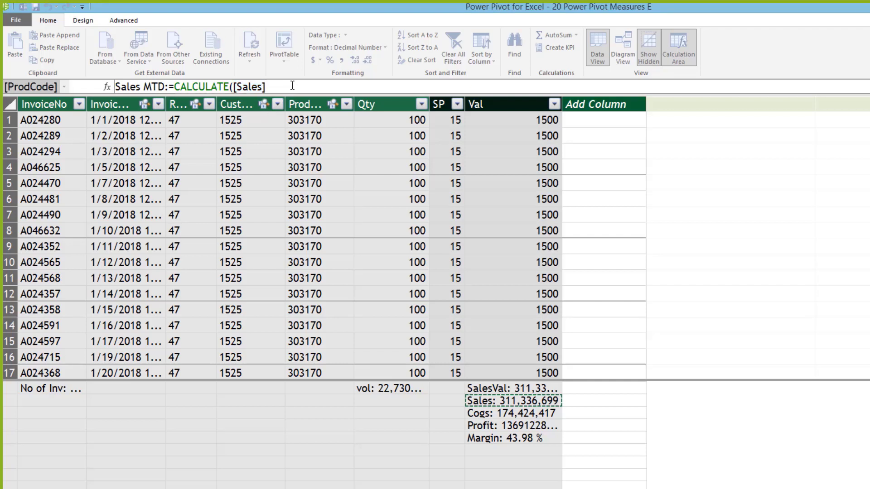
{"action": "type", "text": ","}
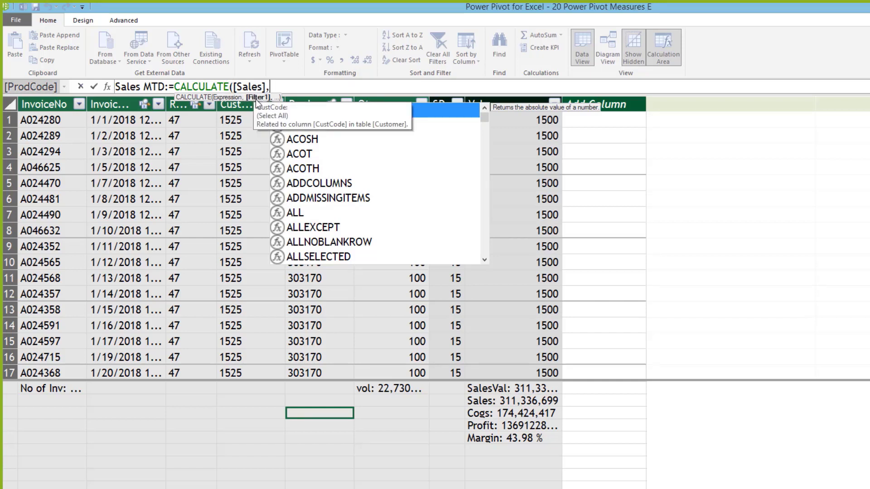
{"action": "type", "text": "dates"}
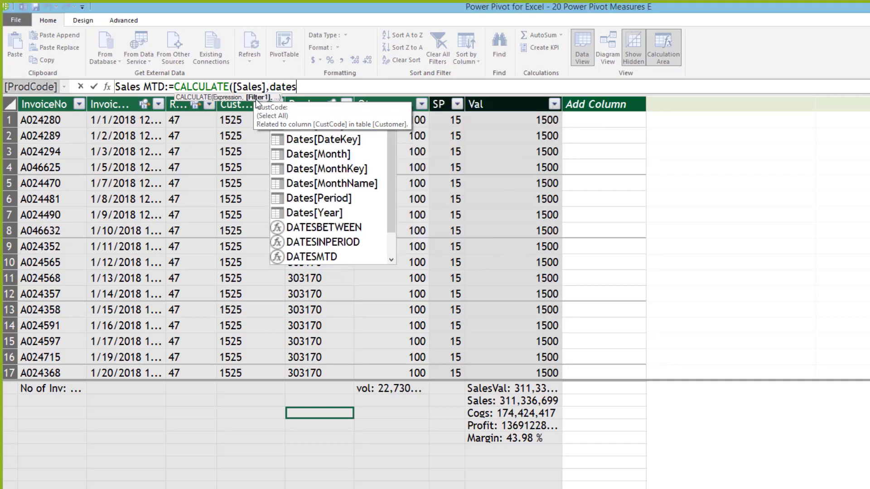
{"action": "type", "text": "m"}
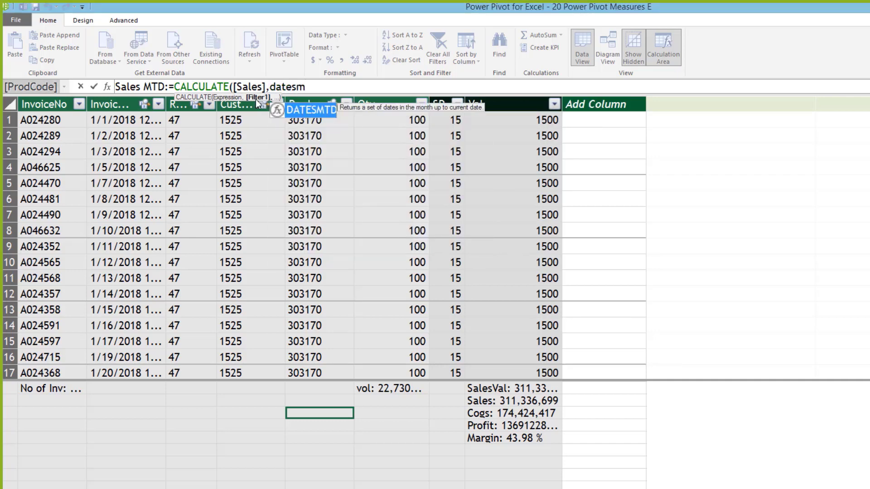
{"action": "double_click", "coordinate": [325, 112]}
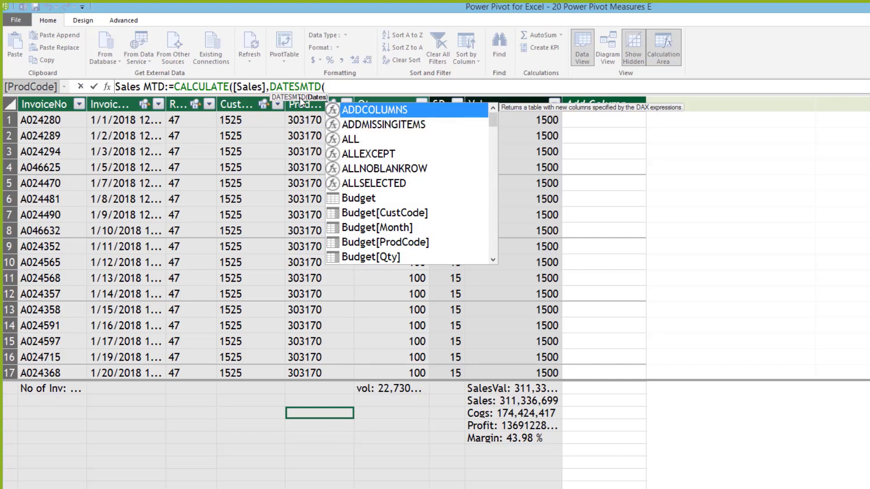
{"action": "type", "text": "dat"}
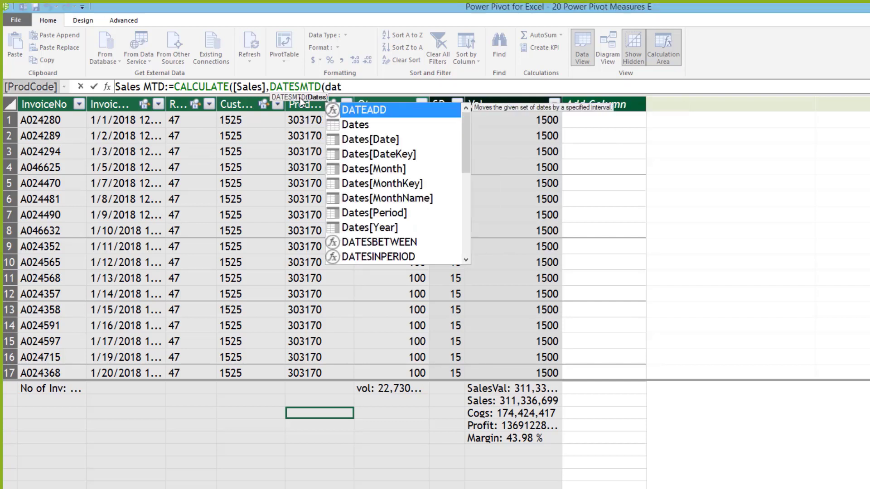
{"action": "double_click", "coordinate": [388, 144]}
{"action": "type", "text": ")"}
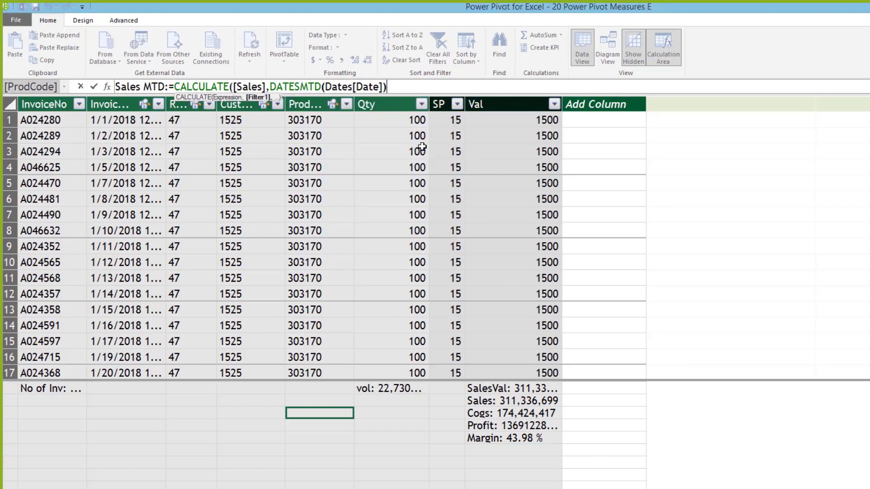
{"action": "type", "text": ")"}
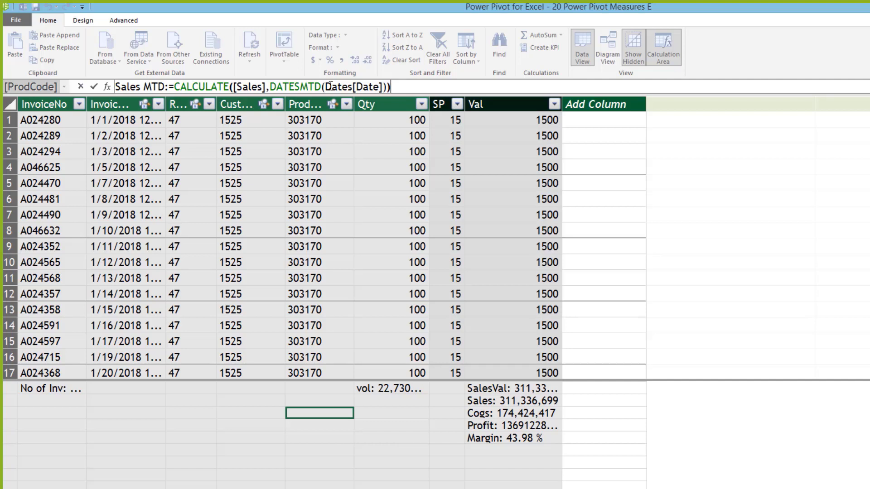
{"action": "key", "text": "Return"}
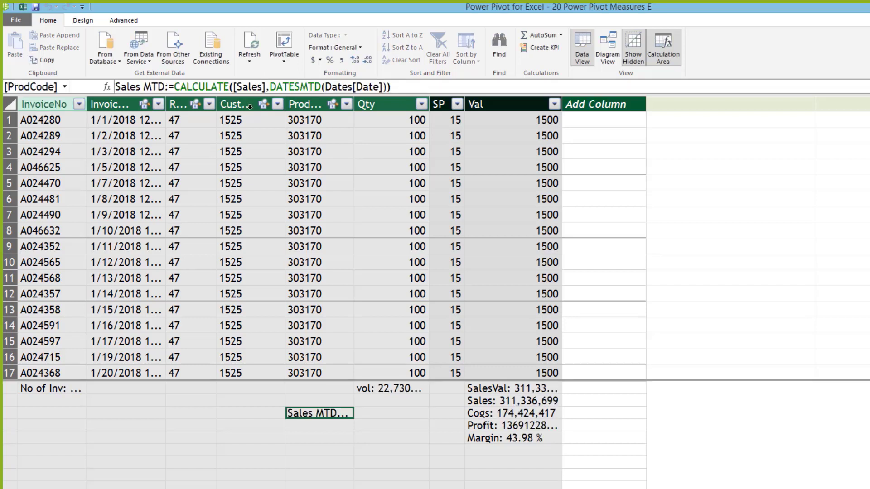
Step: Widen ProdCode and format Sales MTD with Comma Style and no decimals, showing 7,713,766
{"action": "left_click_drag", "start_coordinate": [358, 104], "coordinate": [417, 104]}
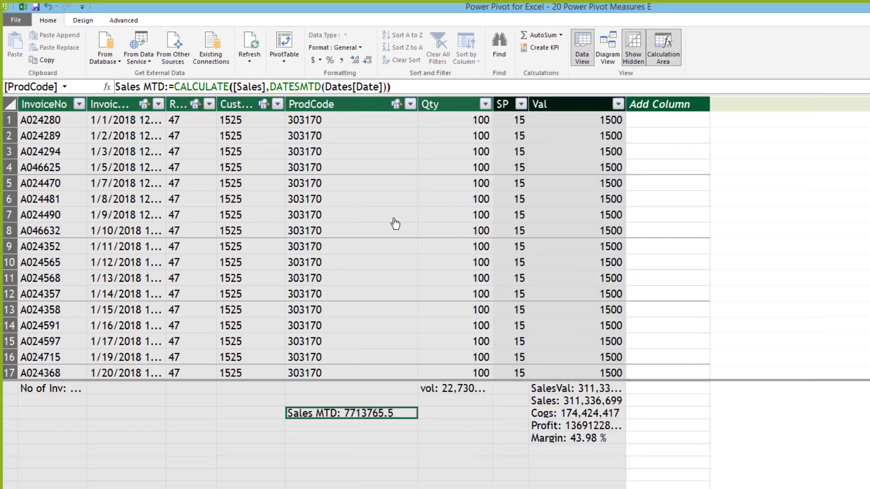
{"action": "left_click", "coordinate": [269, 85]}
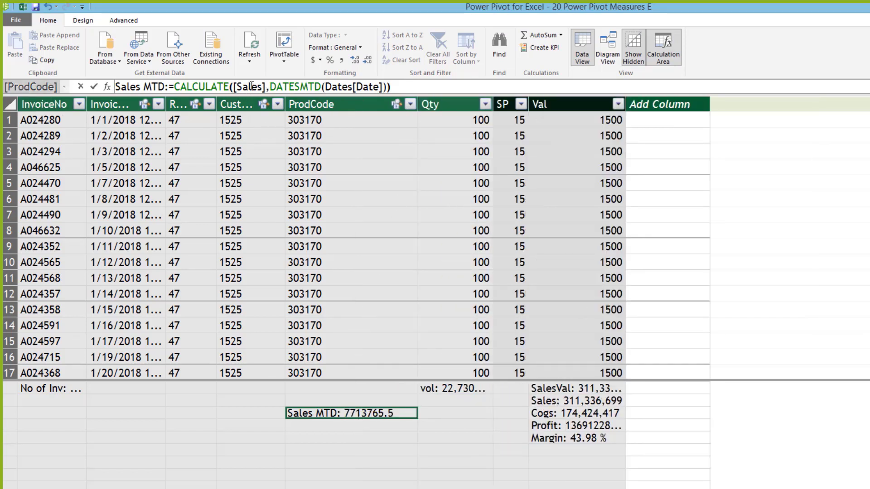
{"action": "key", "text": "shift+Left"}
{"action": "key", "text": "shift+Left"}
{"action": "key", "text": "shift+Left"}
{"action": "key", "text": "shift+Left"}
{"action": "key", "text": "shift+Left"}
{"action": "key", "text": "shift+Left"}
{"action": "key", "text": "shift+Left"}
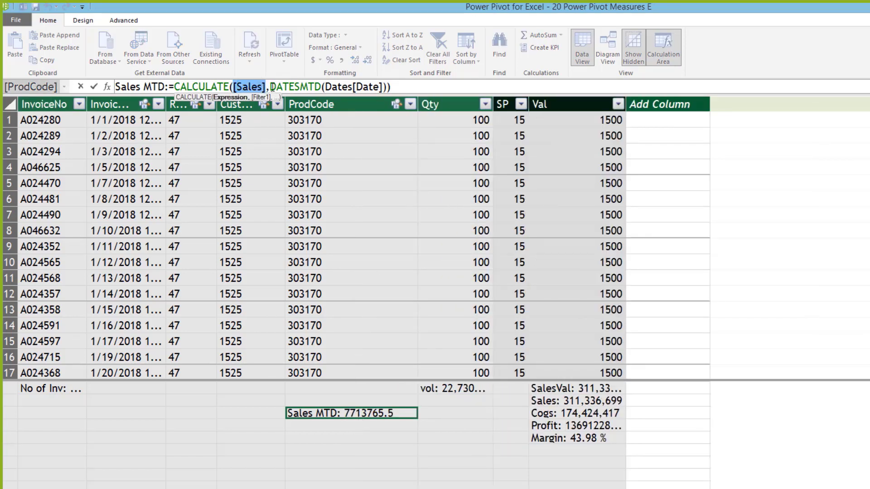
{"action": "left_click_drag", "start_coordinate": [270, 86], "coordinate": [384, 88]}
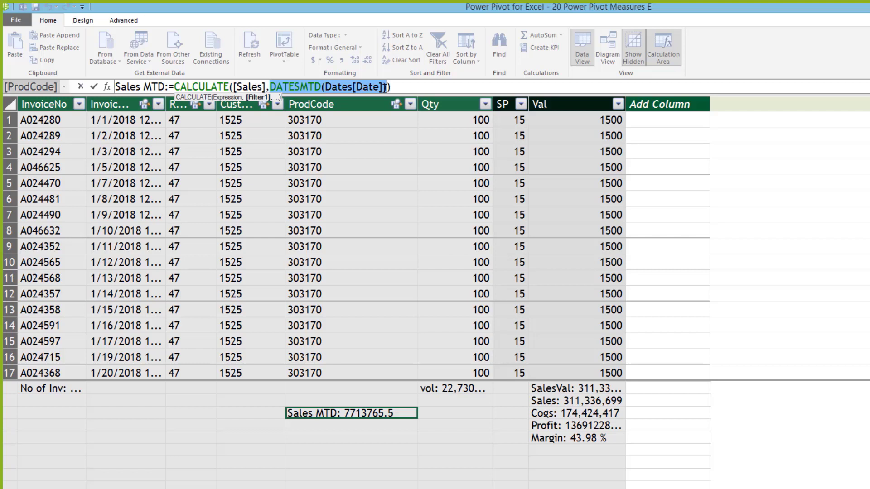
{"action": "key", "text": "Return"}
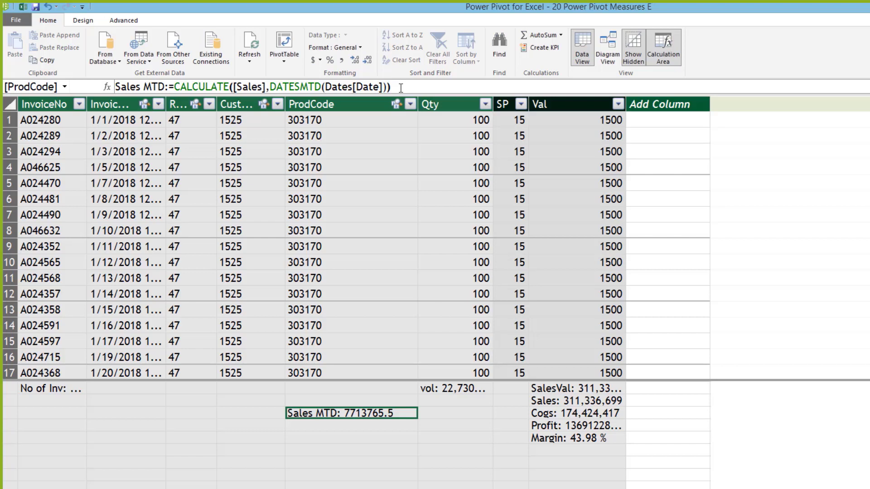
{"action": "left_click", "coordinate": [342, 61]}
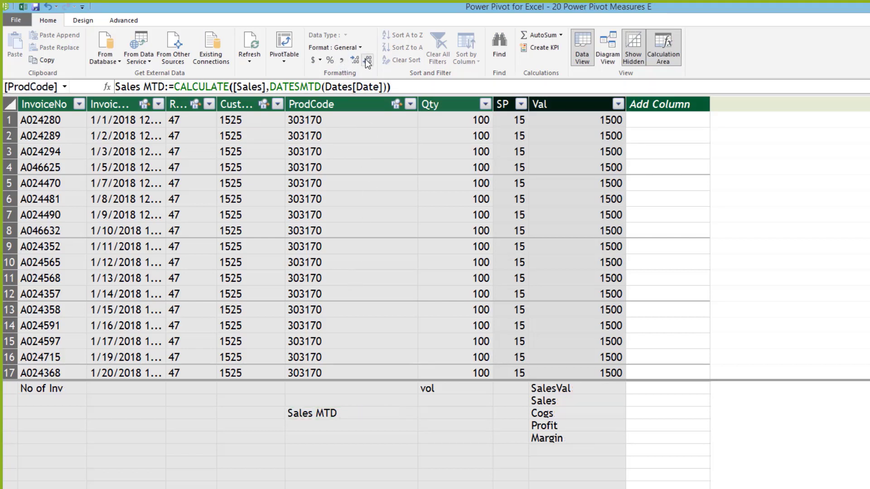
{"action": "left_click", "coordinate": [365, 59]}
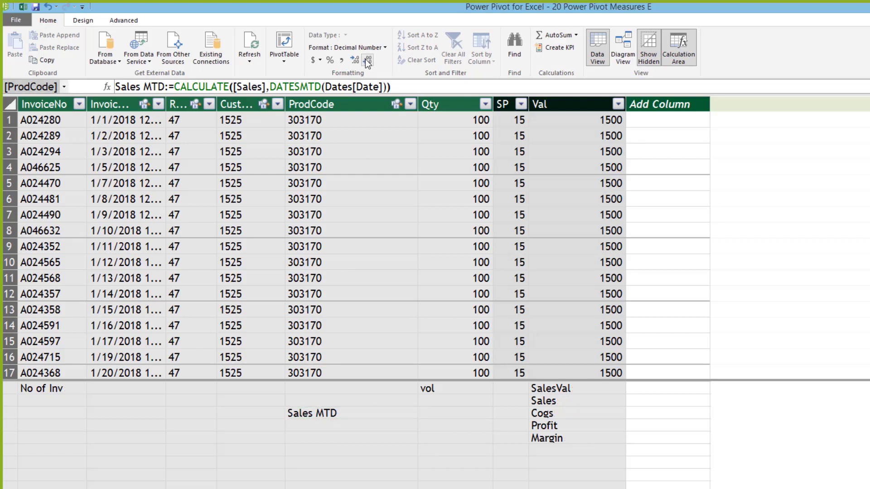
{"action": "left_click", "coordinate": [367, 60]}
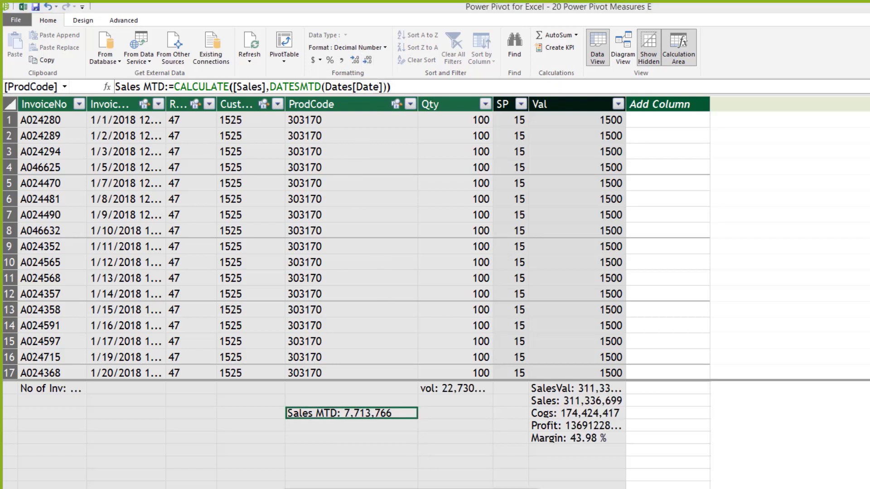
Step: Add the Sales MTD measure as a second value column in the country pivot
{"action": "left_click", "coordinate": [453, 482]}
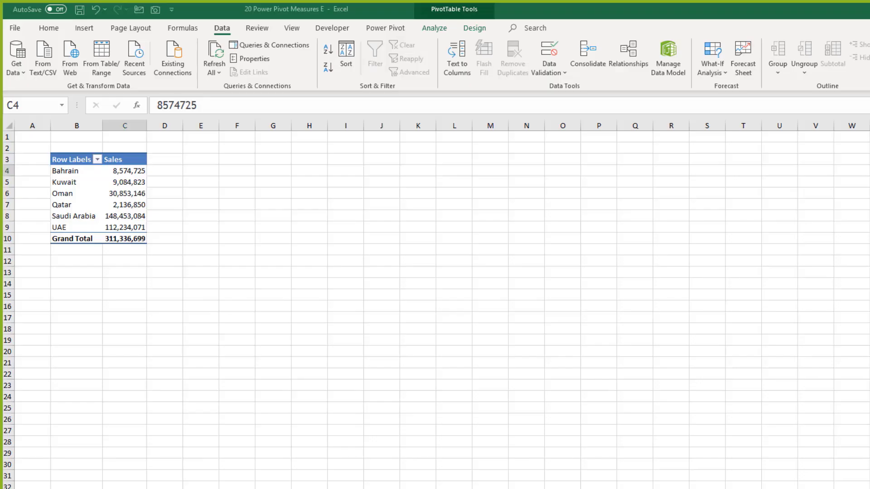
{"action": "left_click", "coordinate": [141, 206]}
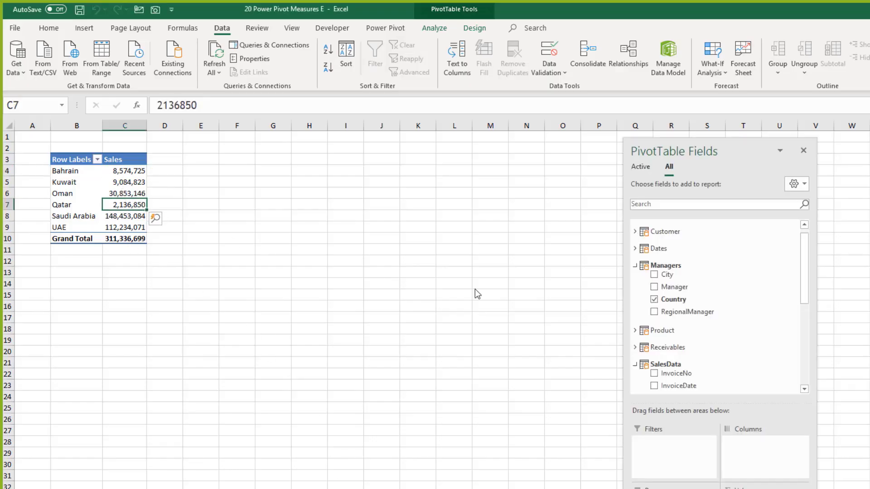
{"action": "left_click", "coordinate": [635, 266]}
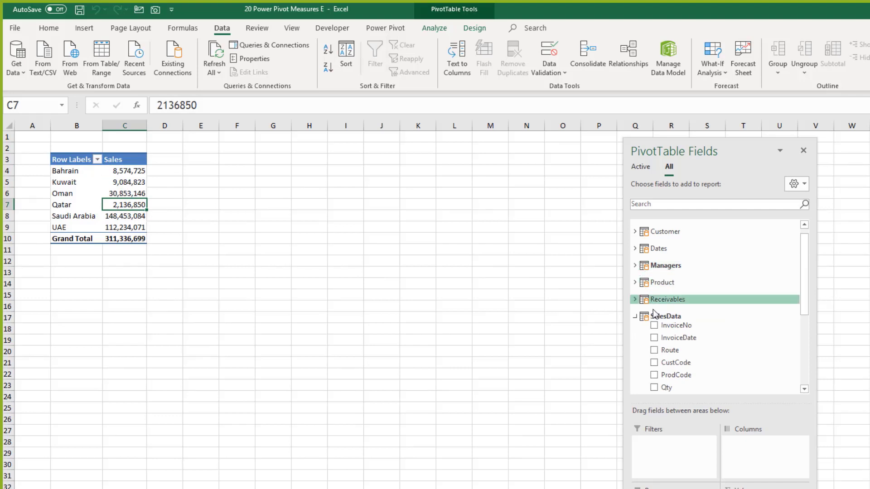
{"action": "left_click_drag", "start_coordinate": [802, 304], "coordinate": [807, 366]}
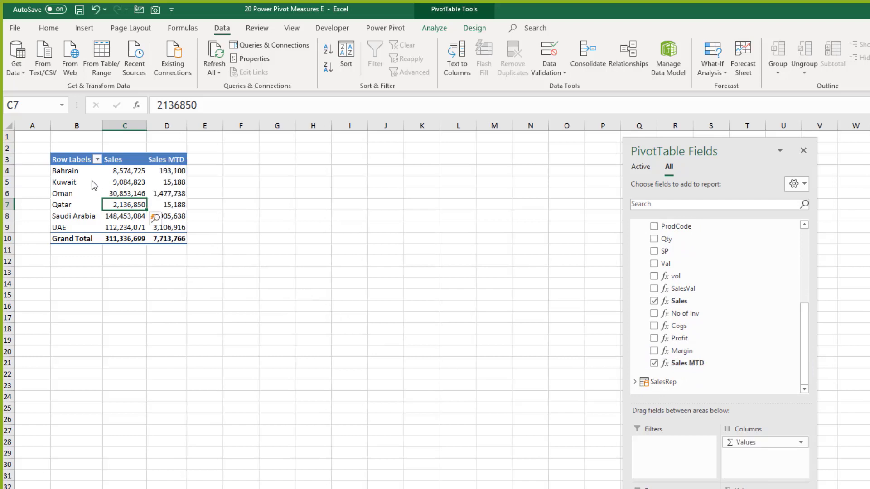
Step: Check the UAE Sales and Sales MTD values, then copy the pivot range B3:D10
{"action": "left_click", "coordinate": [80, 175]}
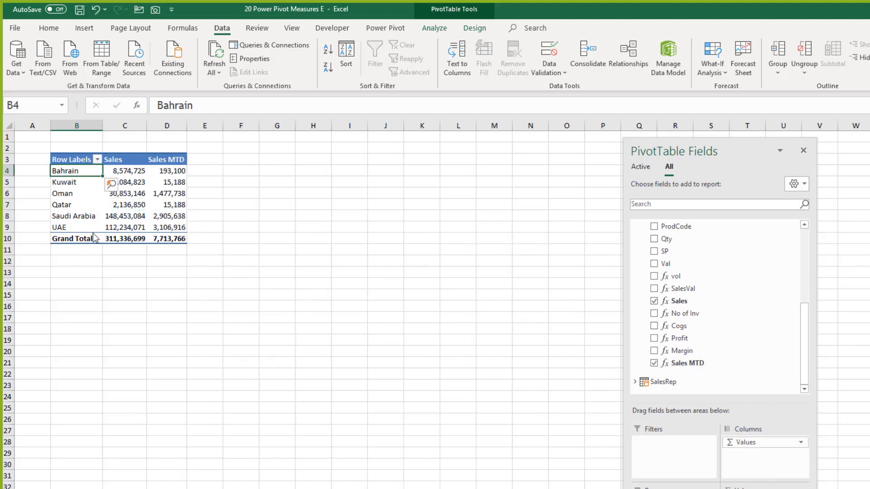
{"action": "left_click", "coordinate": [134, 227]}
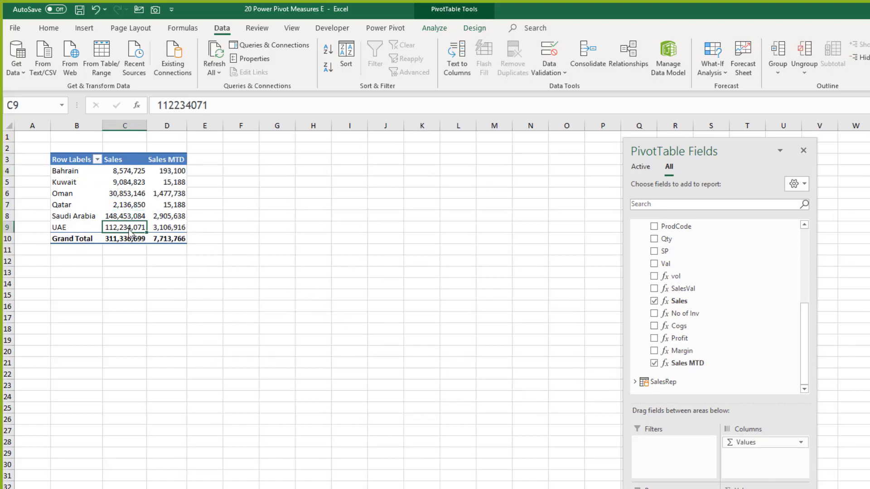
{"action": "left_click", "coordinate": [174, 229]}
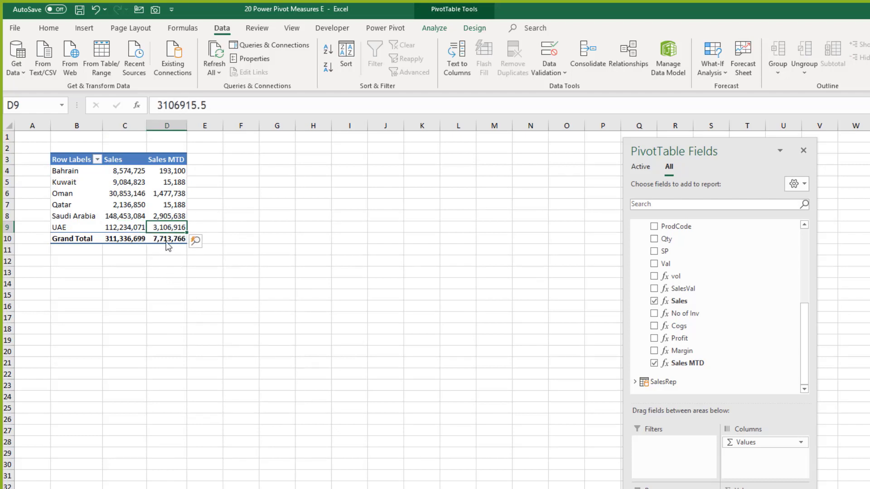
{"action": "left_click_drag", "start_coordinate": [76, 165], "coordinate": [180, 237]}
{"action": "key", "text": "ctrl+c"}
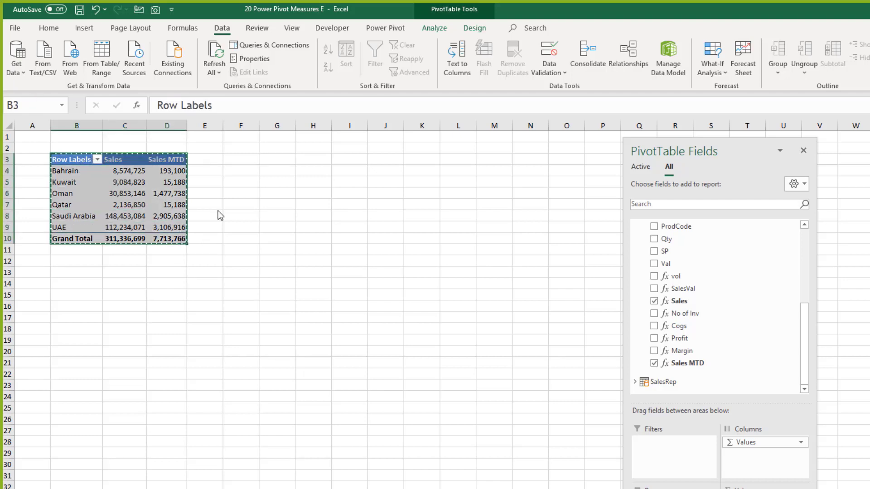
Step: Paste the pivot copy at H3 and remove Managers and Sales, leaving only Sales MTD
{"action": "left_click", "coordinate": [301, 163]}
{"action": "key", "text": "ctrl+v"}
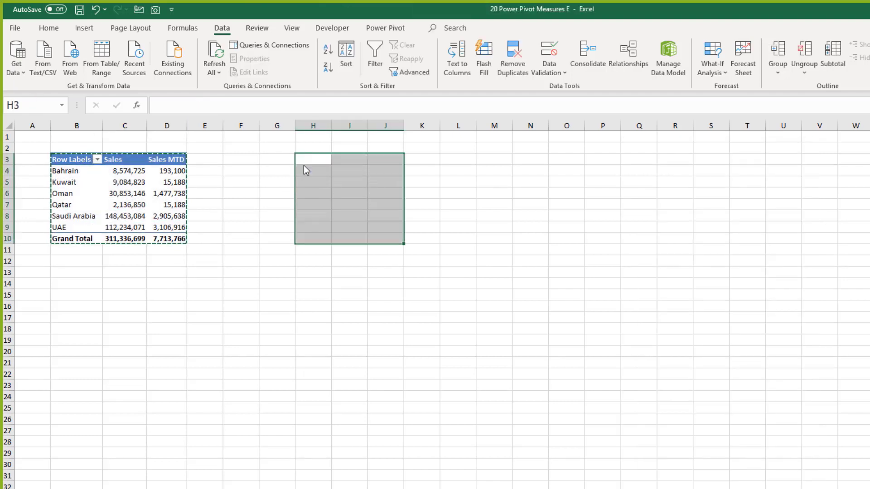
{"action": "left_click", "coordinate": [346, 193]}
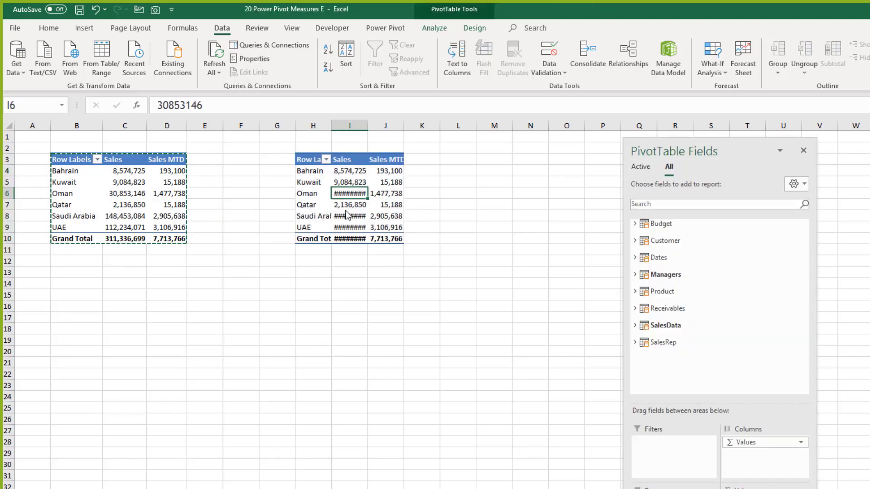
{"action": "left_click_drag", "start_coordinate": [670, 487], "coordinate": [534, 458]}
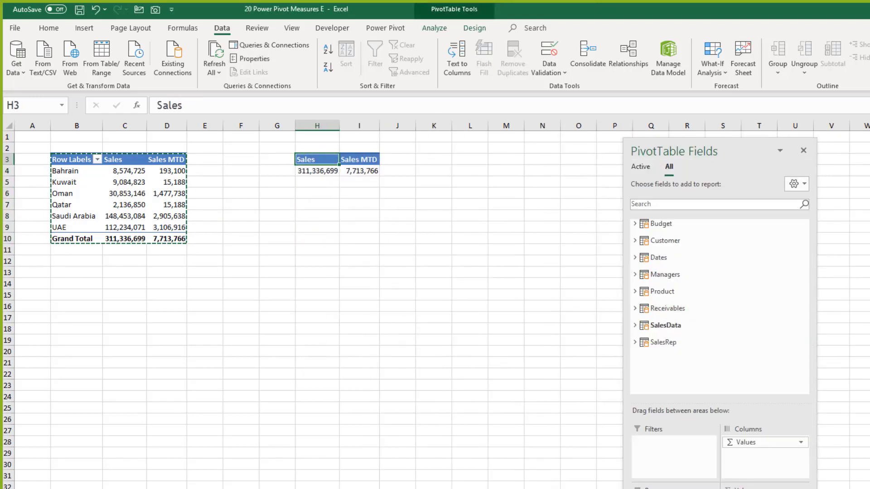
{"action": "left_click_drag", "start_coordinate": [609, 460], "coordinate": [594, 433]}
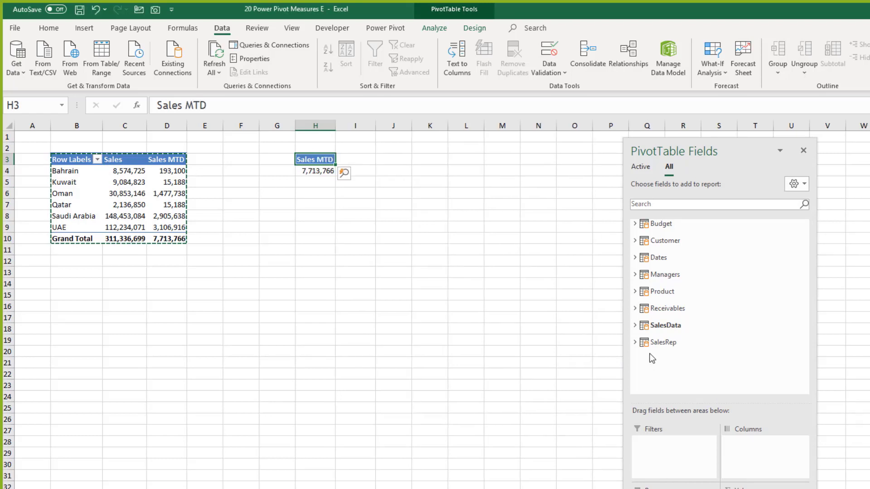
Step: Add Dates MonthName to the H3 pivot's rows, listing Sales MTD from Jan'17 2,762,508
{"action": "left_click", "coordinate": [635, 325]}
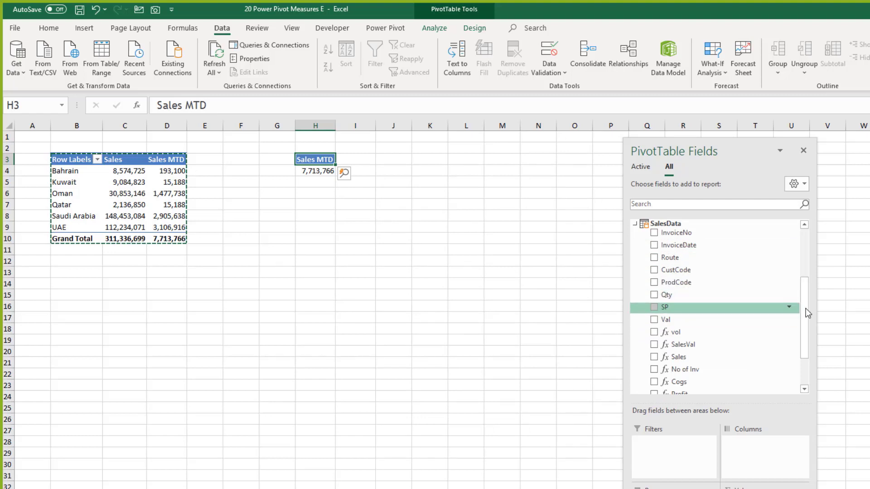
{"action": "left_click_drag", "start_coordinate": [805, 308], "coordinate": [812, 349]}
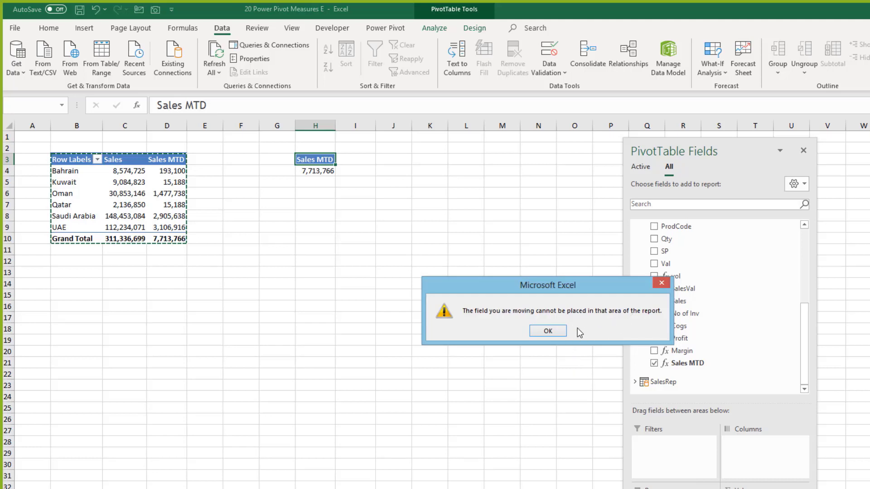
{"action": "left_click", "coordinate": [661, 283]}
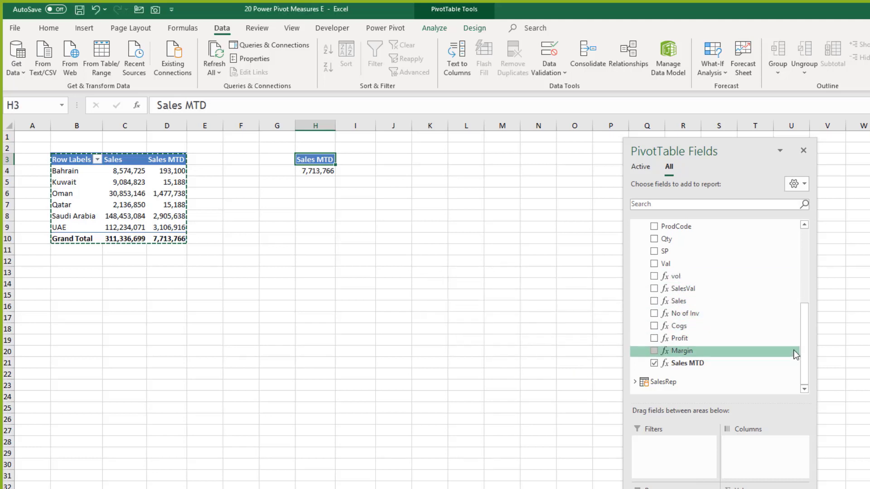
{"action": "left_click_drag", "start_coordinate": [803, 340], "coordinate": [803, 278]}
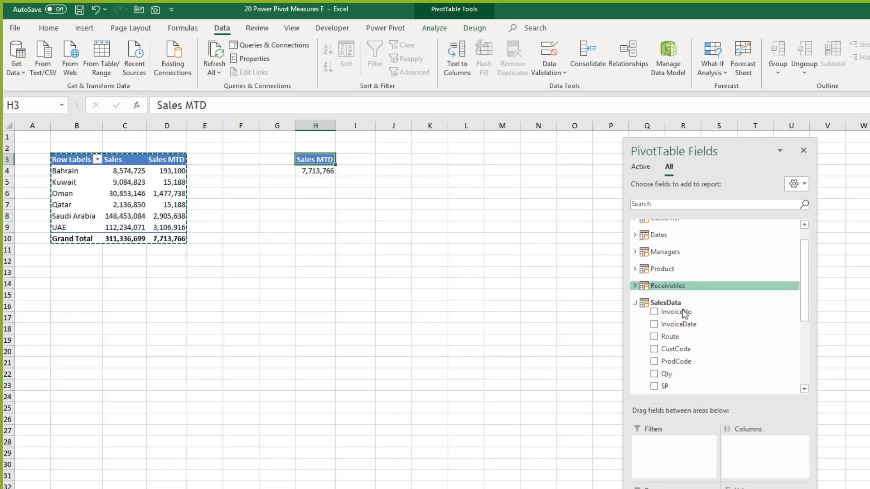
{"action": "left_click", "coordinate": [634, 303]}
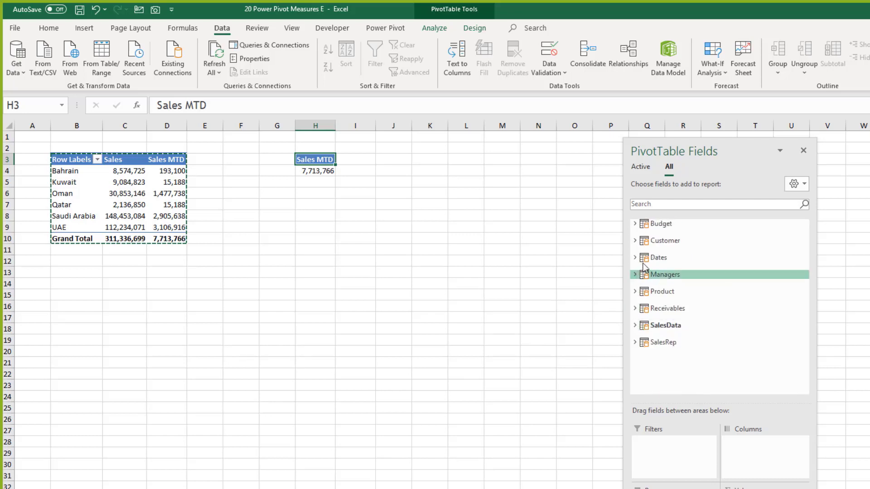
{"action": "left_click", "coordinate": [645, 259]}
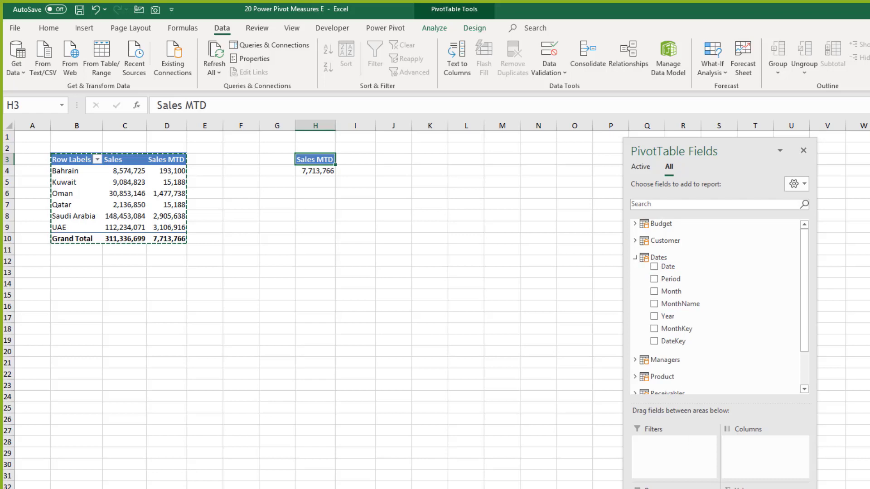
{"action": "left_click", "coordinate": [654, 304]}
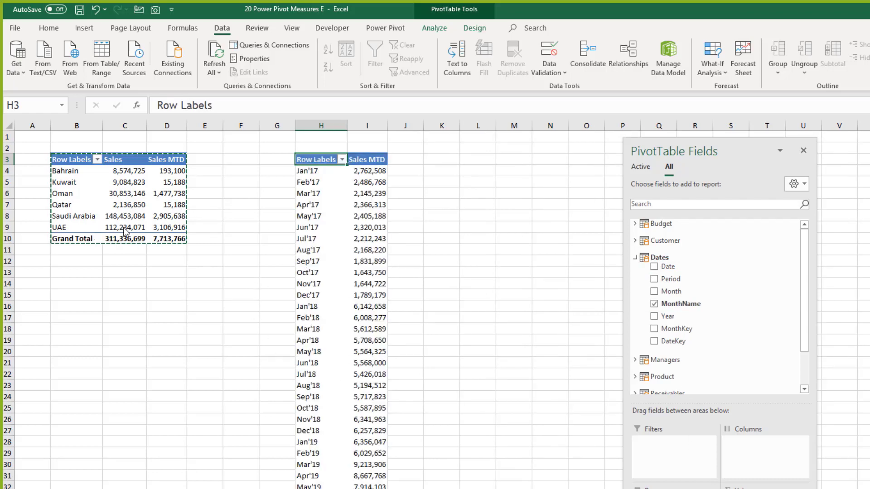
{"action": "left_click", "coordinate": [168, 240]}
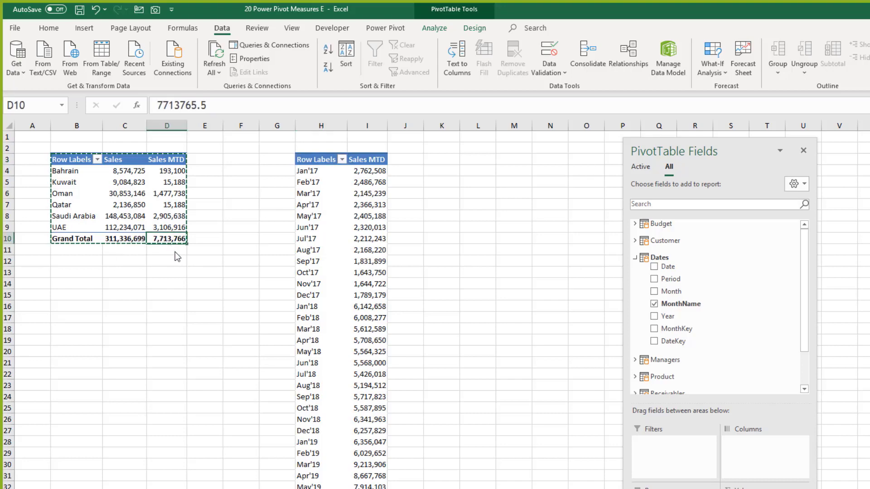
Step: Review both pivots' values, including the Dec'20 Sales MTD, Qatar's Sales and the D10 total
{"action": "scroll", "coordinate": [359, 399], "scroll_direction": "down", "scroll_amount": 6}
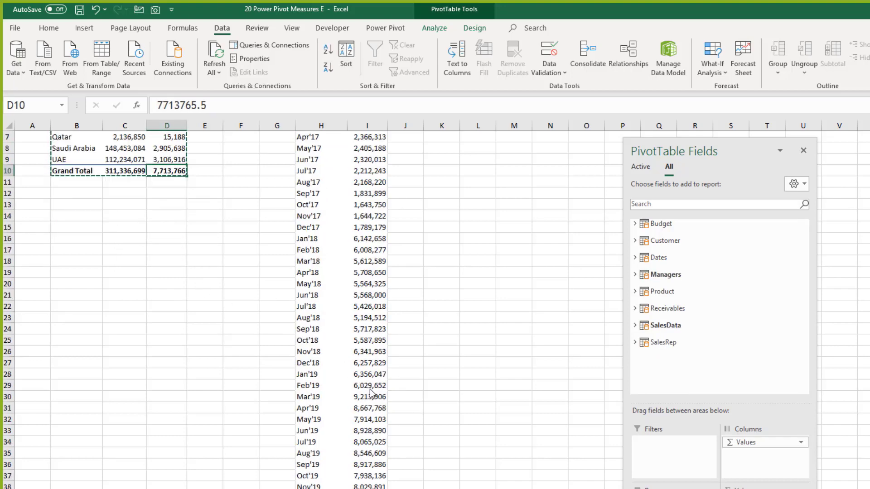
{"action": "left_click", "coordinate": [368, 487]}
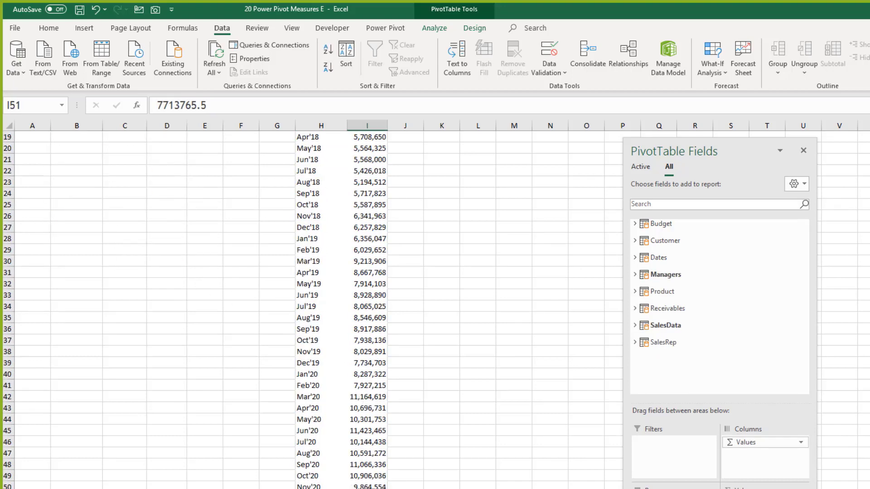
{"action": "scroll", "coordinate": [216, 405], "scroll_direction": "up", "scroll_amount": 6}
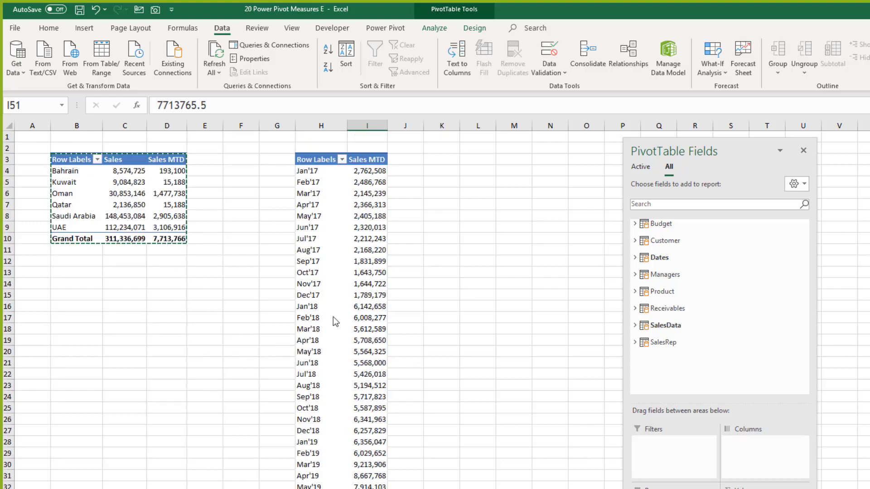
{"action": "scroll", "coordinate": [342, 376], "scroll_direction": "down", "scroll_amount": 6}
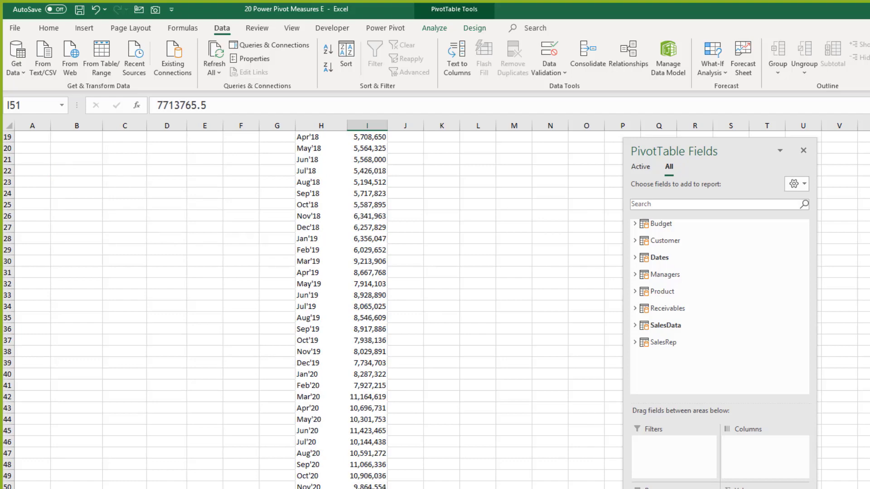
{"action": "scroll", "coordinate": [297, 358], "scroll_direction": "up", "scroll_amount": 6}
{"action": "left_click", "coordinate": [160, 285]}
{"action": "left_click", "coordinate": [135, 206]}
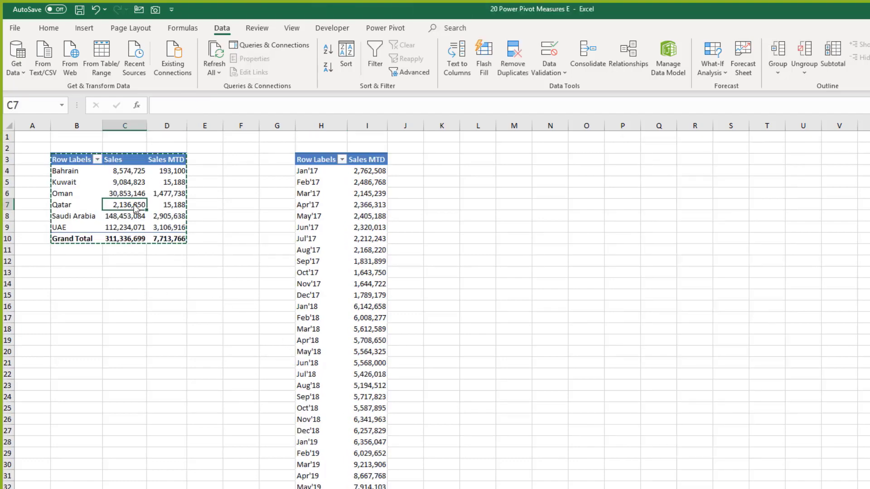
{"action": "scroll", "coordinate": [317, 355], "scroll_direction": "down", "scroll_amount": 8}
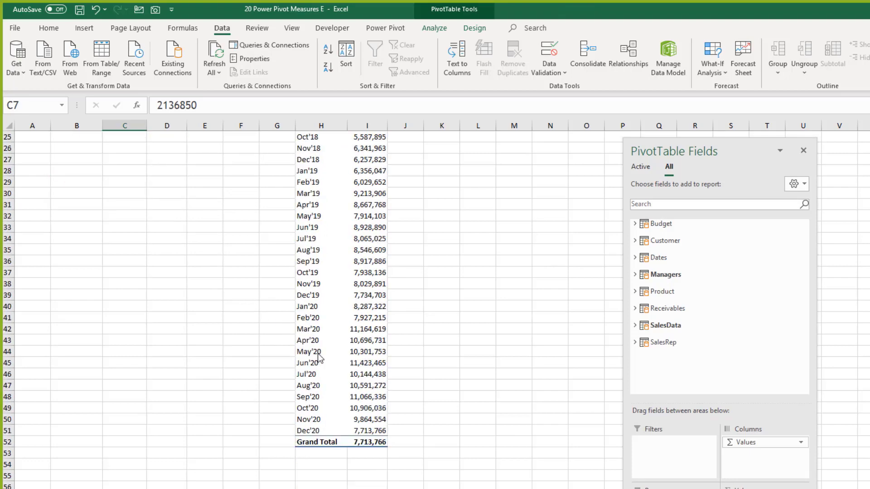
{"action": "scroll", "coordinate": [320, 355], "scroll_direction": "up", "scroll_amount": 8}
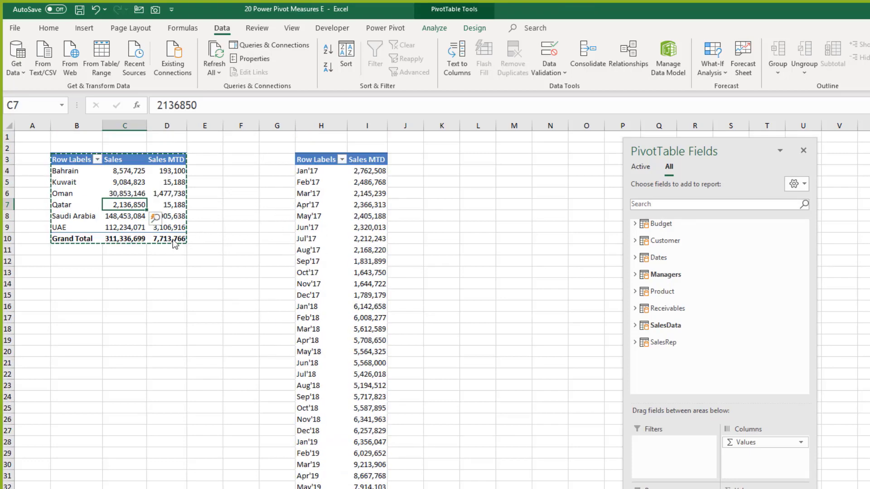
{"action": "scroll", "coordinate": [366, 244], "scroll_direction": "down", "scroll_amount": 1}
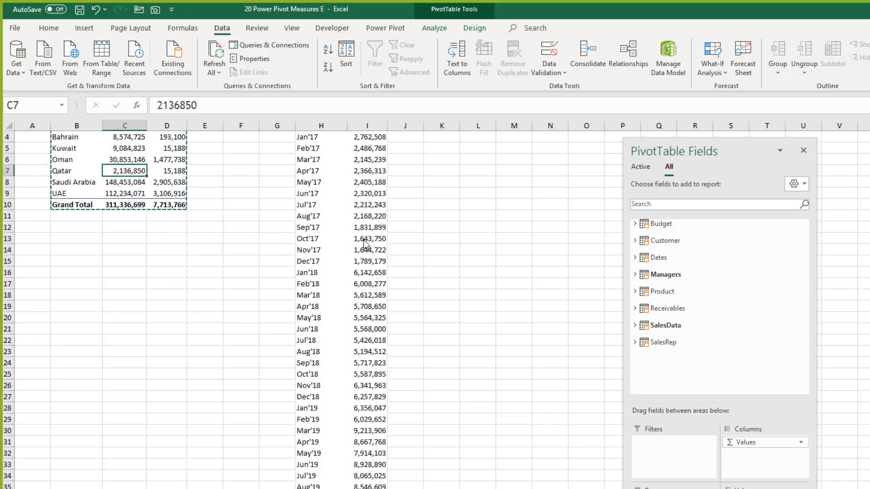
{"action": "scroll", "coordinate": [366, 245], "scroll_direction": "down", "scroll_amount": 10}
{"action": "left_click", "coordinate": [371, 331]}
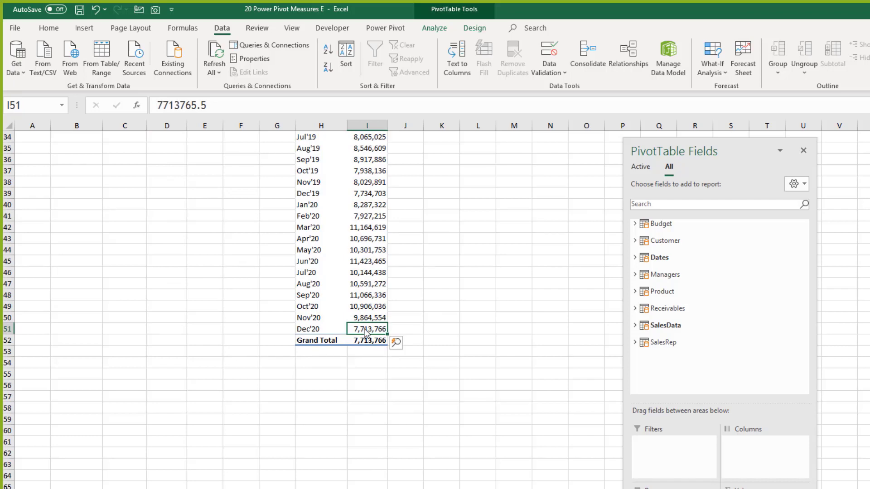
{"action": "mouse_move", "coordinate": [367, 335]}
{"action": "scroll", "coordinate": [363, 335], "scroll_direction": "up", "scroll_amount": 11}
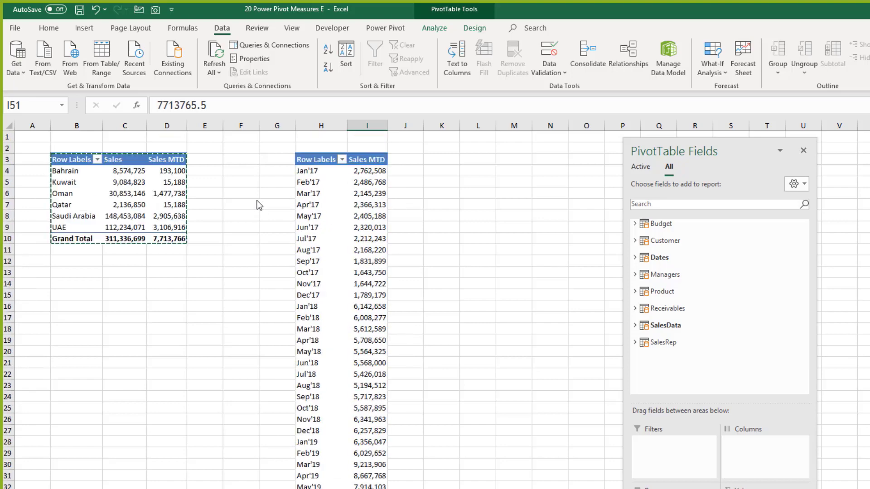
{"action": "left_click", "coordinate": [172, 238]}
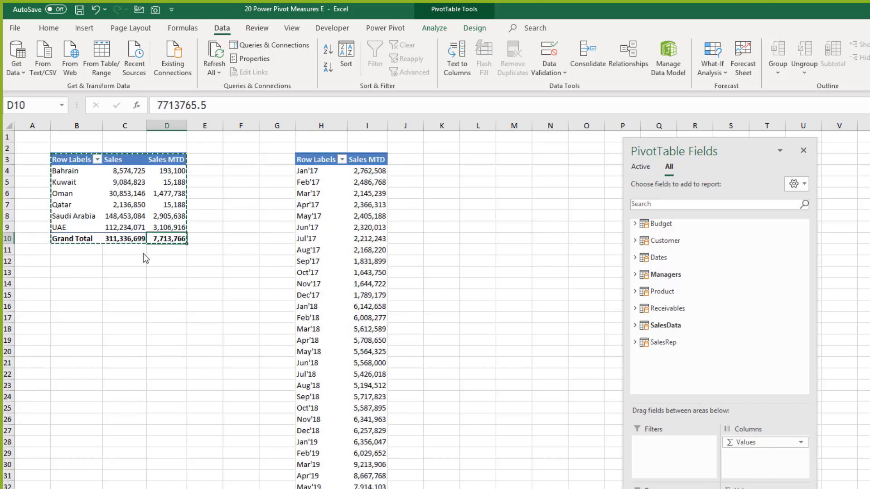
{"action": "left_click", "coordinate": [132, 201]}
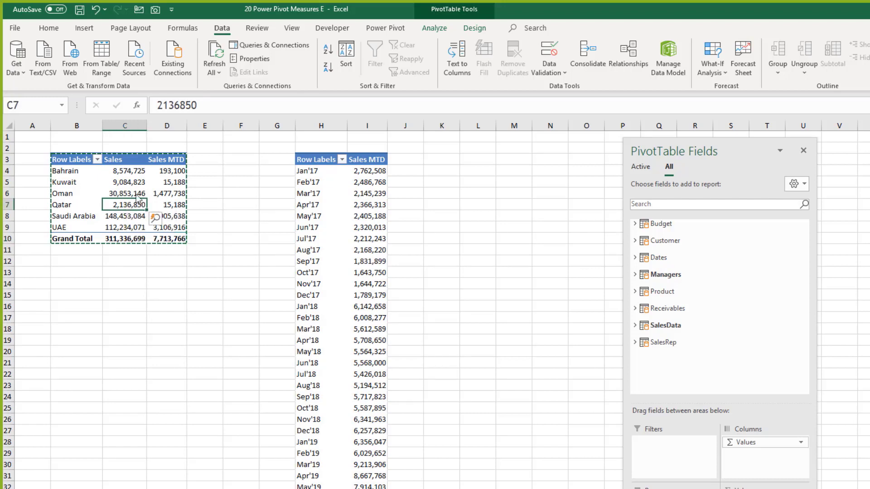
{"action": "left_click", "coordinate": [90, 183]}
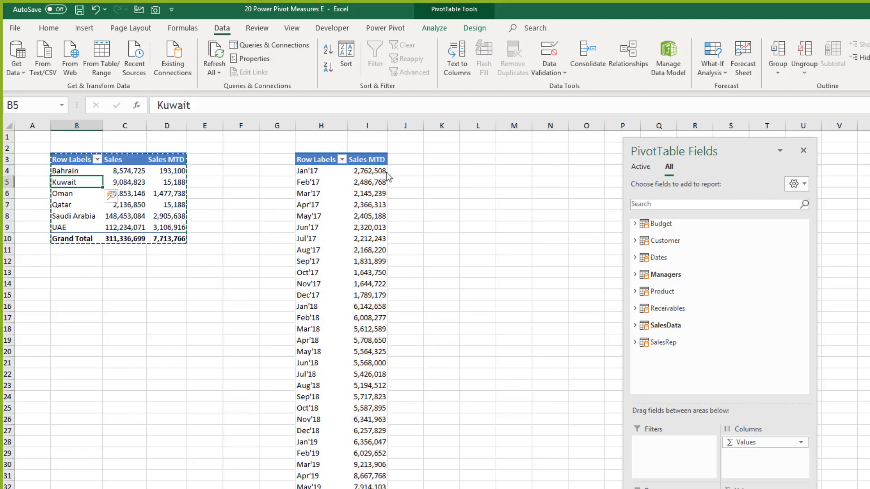
Step: Insert a MonthName slicer from the Dates table and position it under the country pivot
{"action": "left_click", "coordinate": [652, 260]}
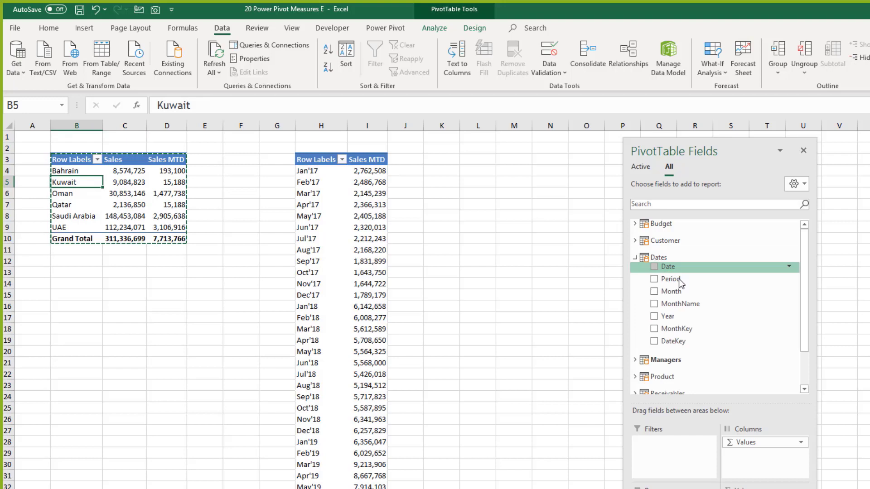
{"action": "right_click", "coordinate": [690, 304]}
{"action": "left_click", "coordinate": [627, 360]}
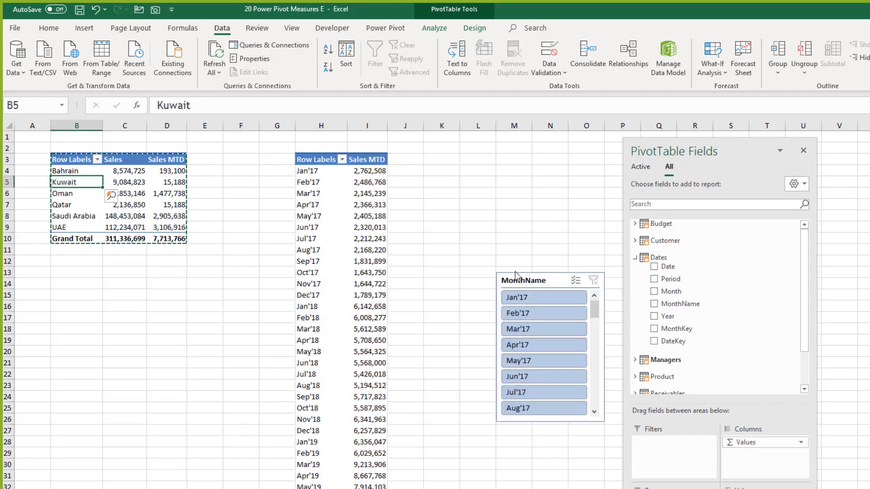
{"action": "left_click_drag", "start_coordinate": [550, 292], "coordinate": [126, 302]}
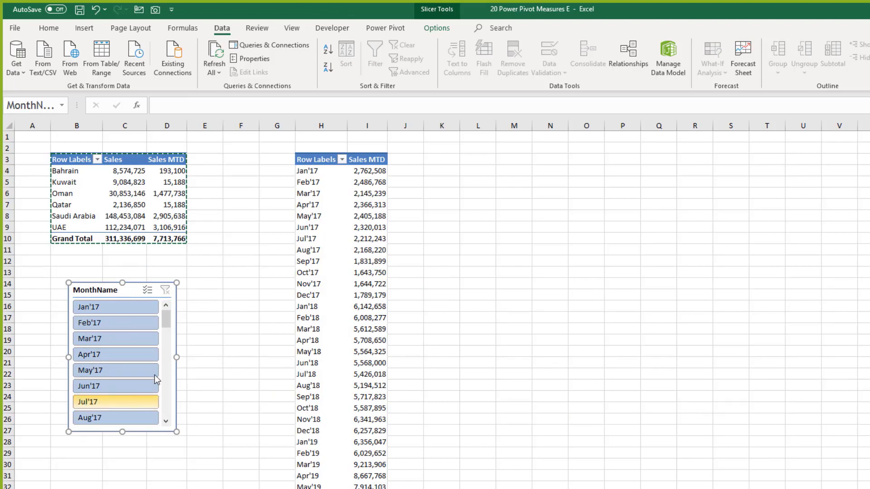
{"action": "left_click_drag", "start_coordinate": [166, 321], "coordinate": [166, 402]}
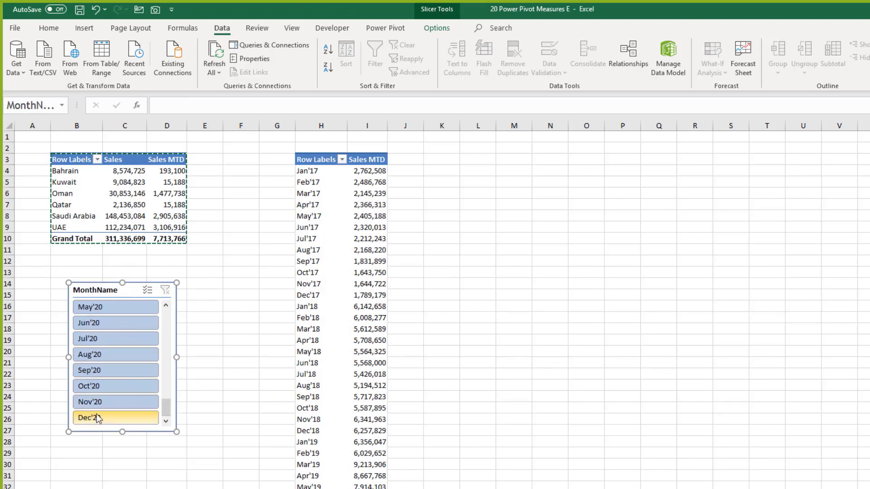
Step: Pick Aug'20 in the MonthName slicer, clear that filter, then delete the slicer
{"action": "left_click", "coordinate": [90, 355]}
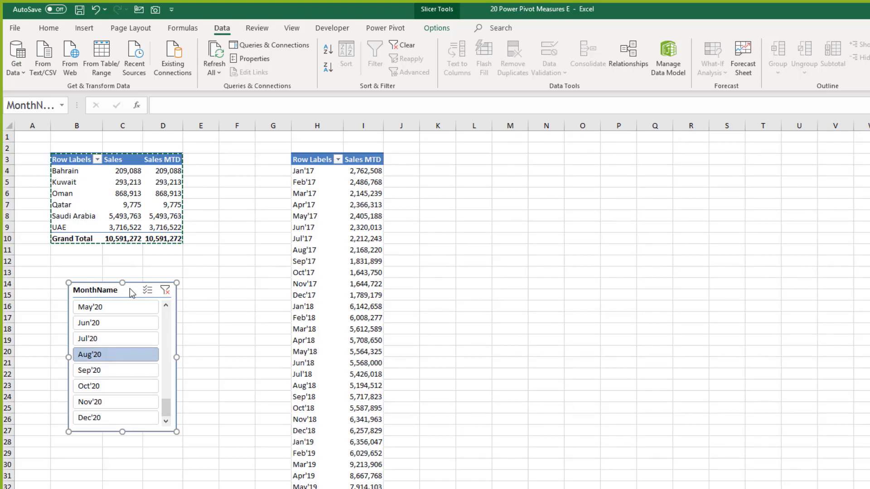
{"action": "left_click", "coordinate": [165, 290]}
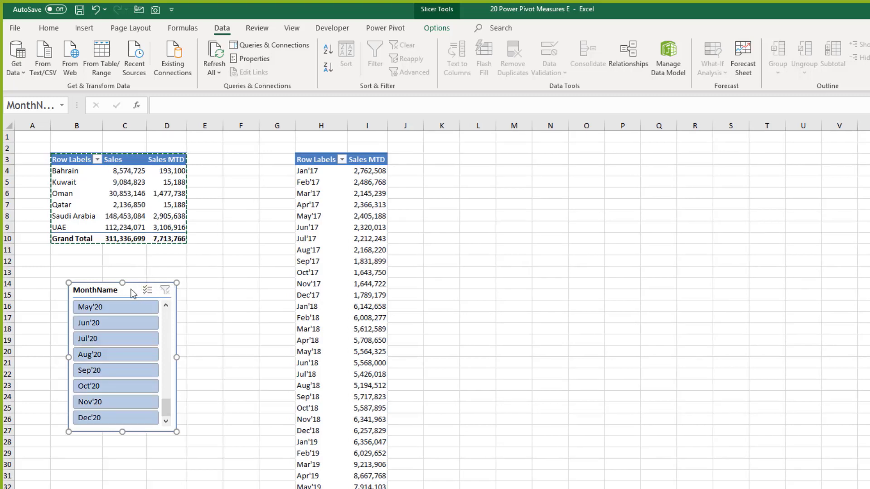
{"action": "key", "text": "Delete"}
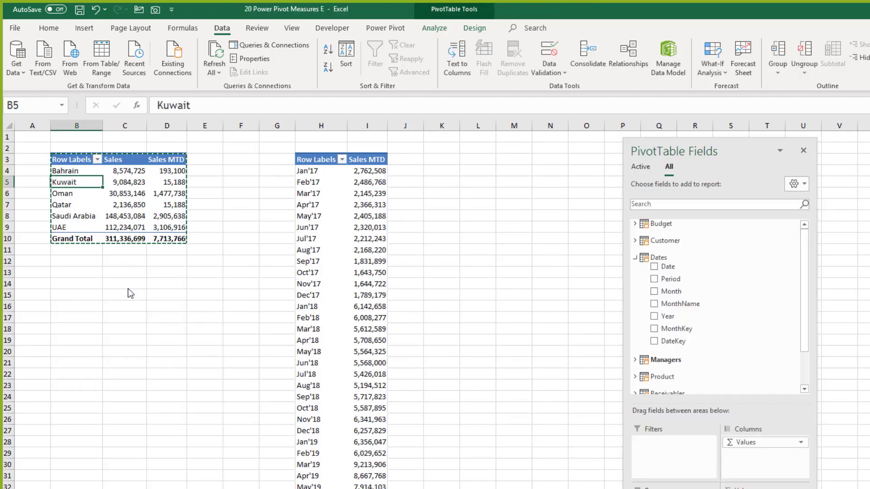
Step: Undo adding Sales MTD so the country pivot shows only Sales, totalling 311,336,699
{"action": "left_click", "coordinate": [141, 197]}
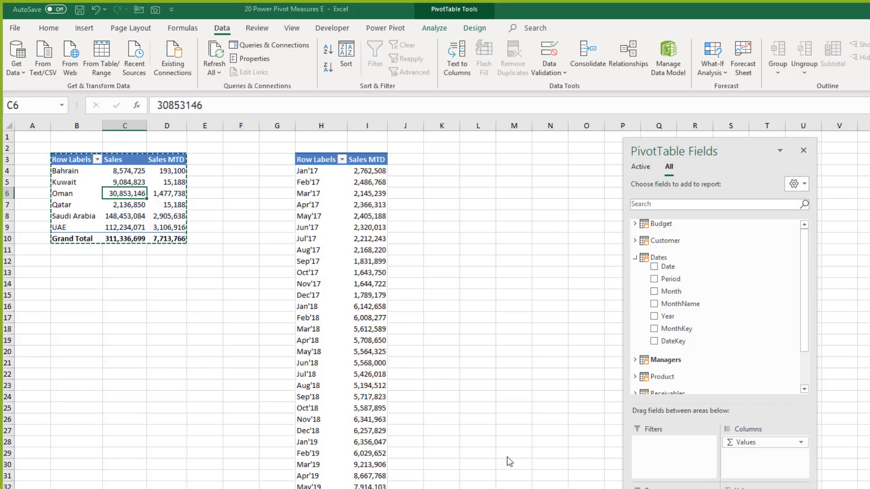
{"action": "key", "text": "ctrl+z"}
{"action": "left_click_drag", "start_coordinate": [132, 171], "coordinate": [141, 240]}
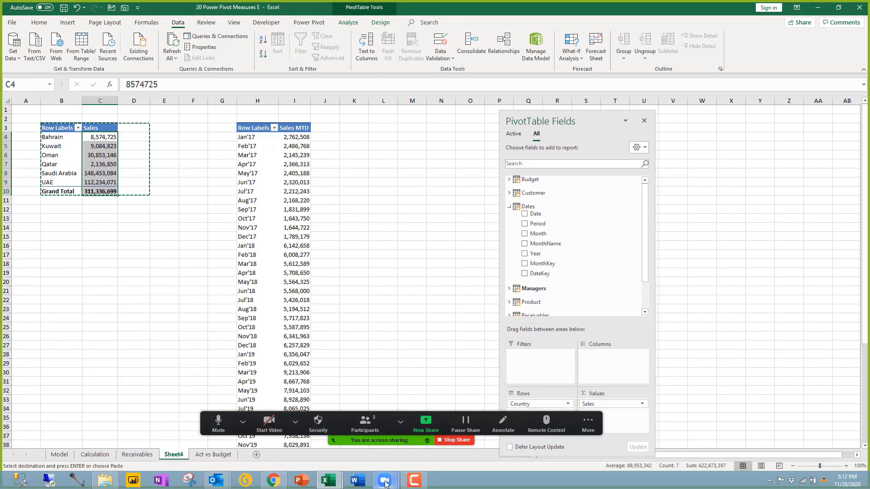
Step: Remove the Sales field from the country pivot's Values
{"action": "mouse_move", "coordinate": [385, 481]}
{"action": "left_click", "coordinate": [429, 423]}
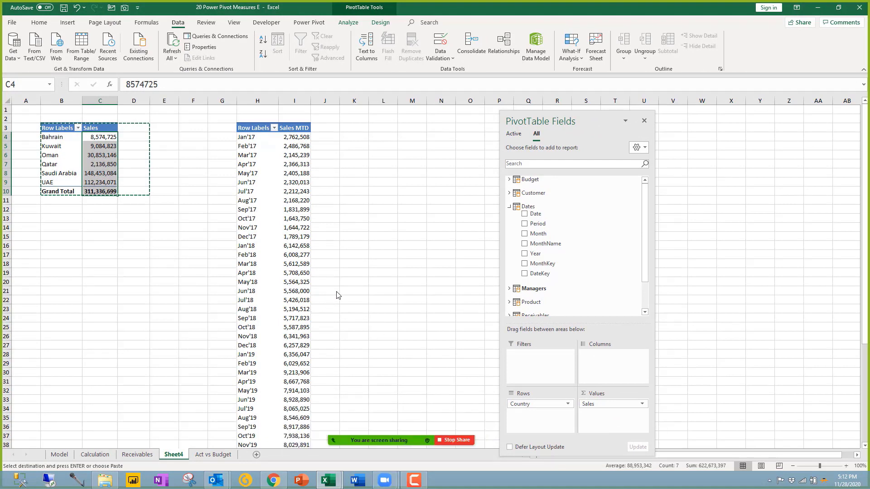
{"action": "left_click", "coordinate": [336, 292]}
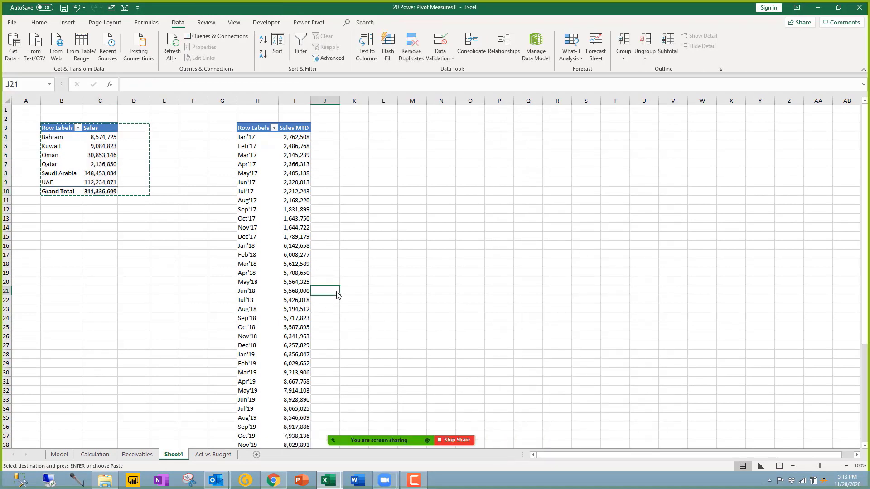
{"action": "left_click", "coordinate": [110, 158]}
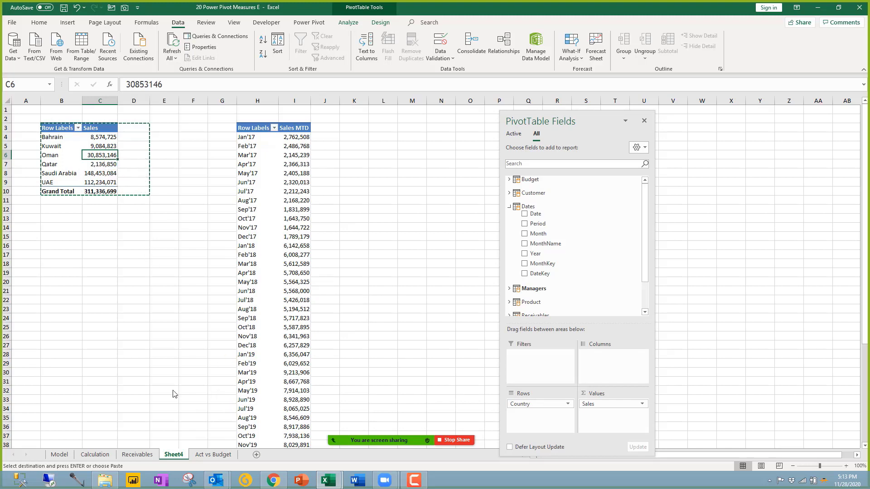
{"action": "left_click", "coordinate": [97, 139]}
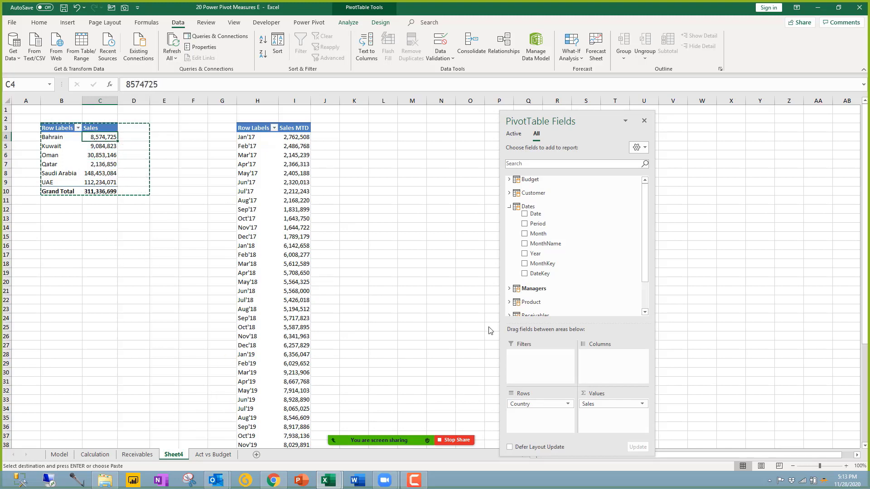
{"action": "left_click_drag", "start_coordinate": [612, 404], "coordinate": [115, 179]}
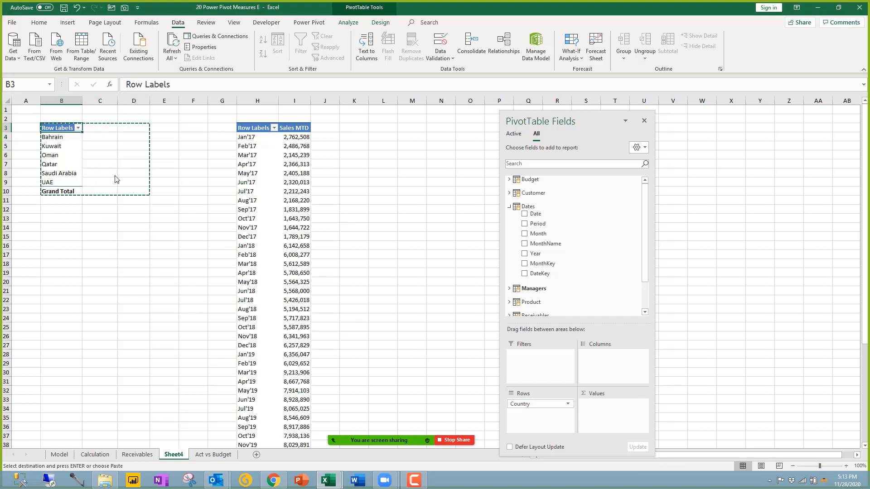
Step: Delete the country pivot from Sheet4, keeping only the monthly pivot at H3
{"action": "left_click_drag", "start_coordinate": [63, 129], "coordinate": [75, 196]}
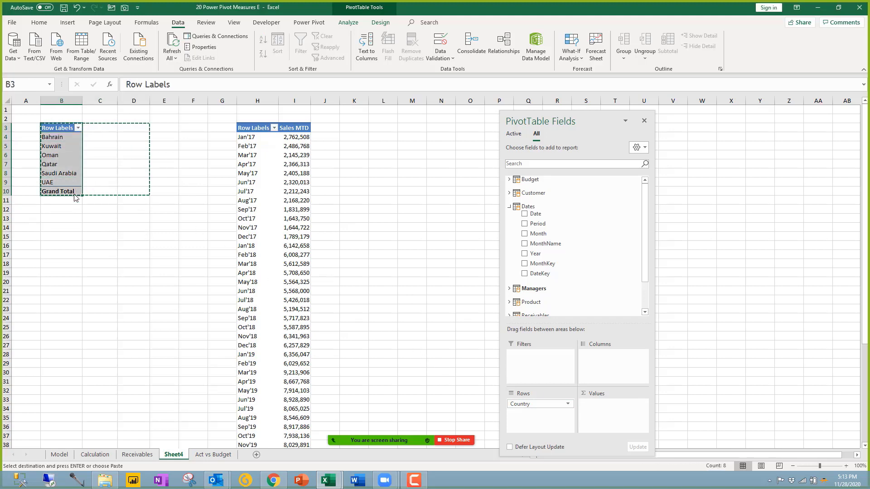
{"action": "key", "text": "Delete"}
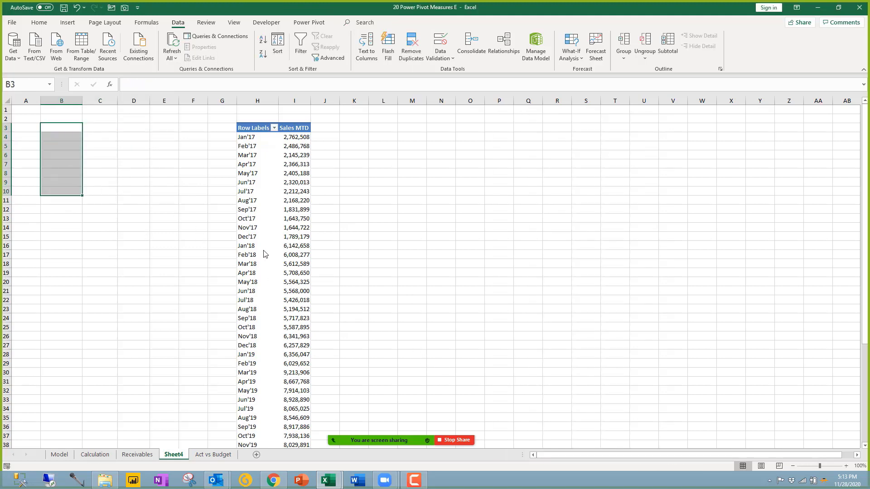
{"action": "left_click", "coordinate": [271, 255]}
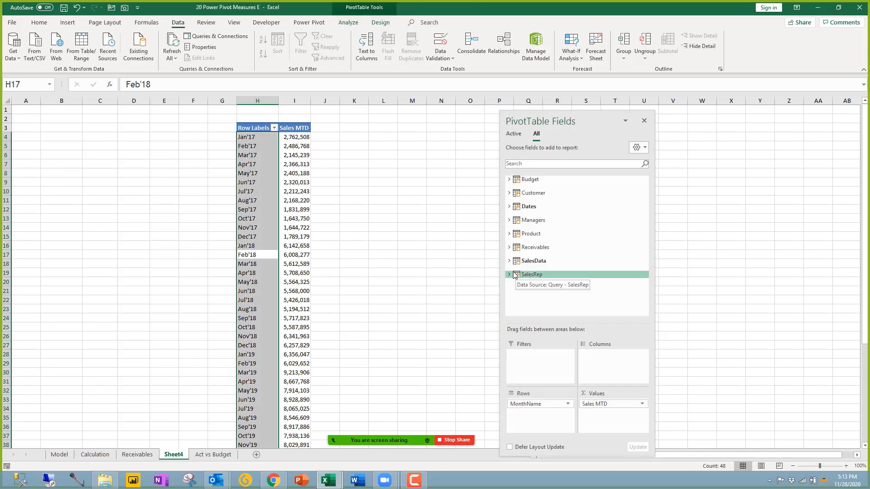
{"action": "left_click", "coordinate": [327, 480]}
Step: Start a Sales YTD measure as CALCULATE([Sales], ...) in an empty Power Pivot calculation cell
{"action": "left_click", "coordinate": [358, 436]}
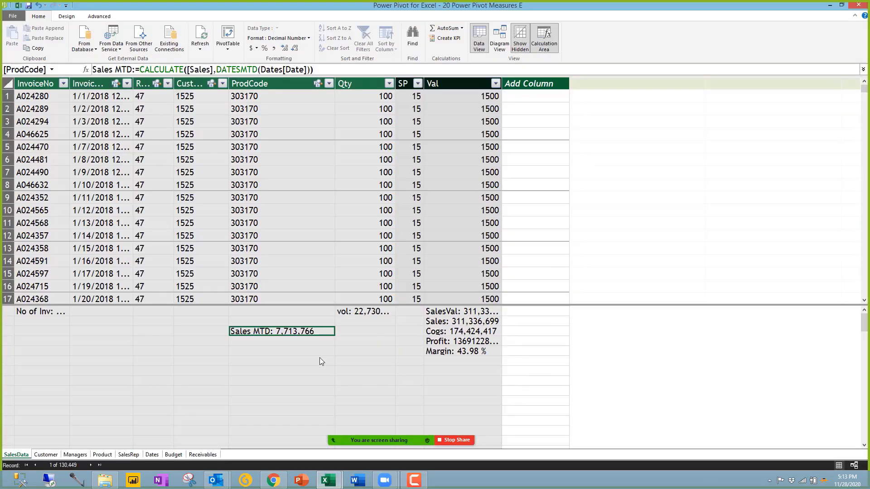
{"action": "left_click", "coordinate": [278, 342]}
{"action": "type", "text": "Sale"}
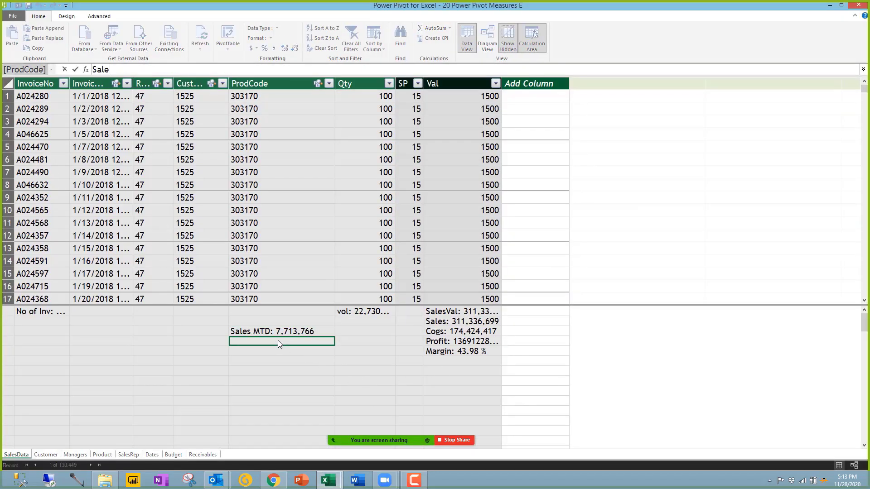
{"action": "type", "text": "s YTD:="}
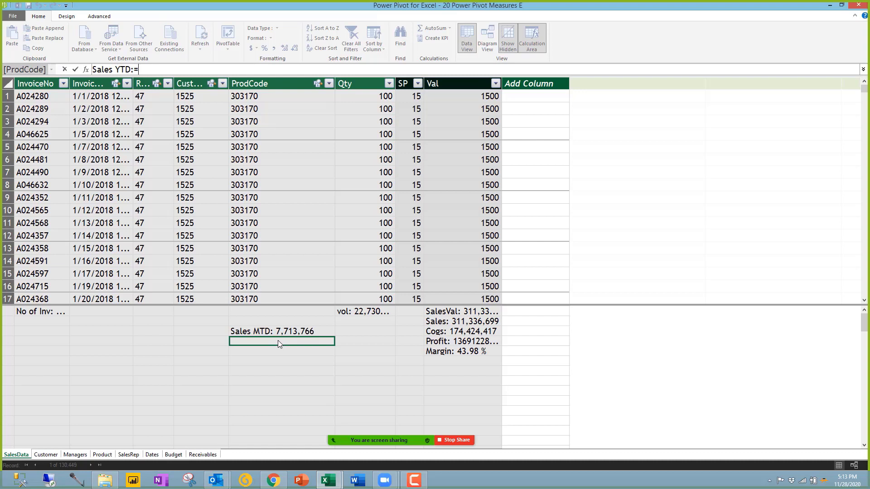
{"action": "type", "text": "cal"}
{"action": "key", "text": "Tab"}
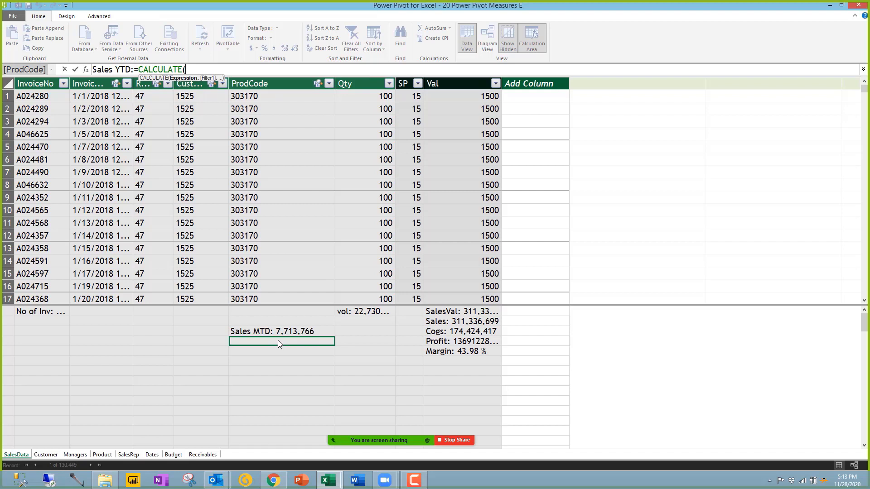
{"action": "left_click", "coordinate": [453, 322]}
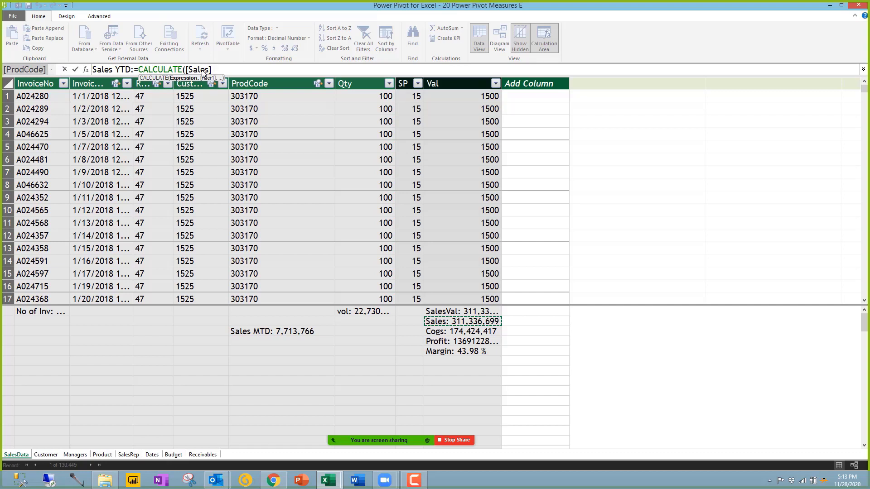
{"action": "type", "text": ","}
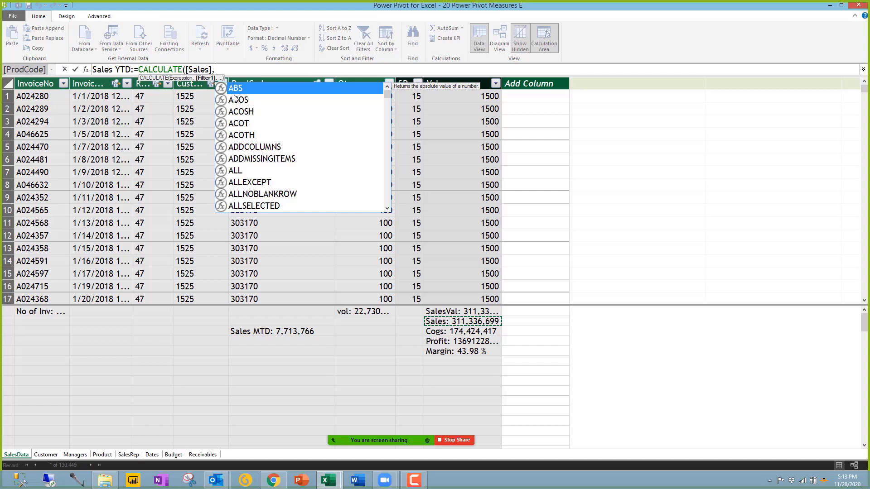
{"action": "type", "text": "dates"}
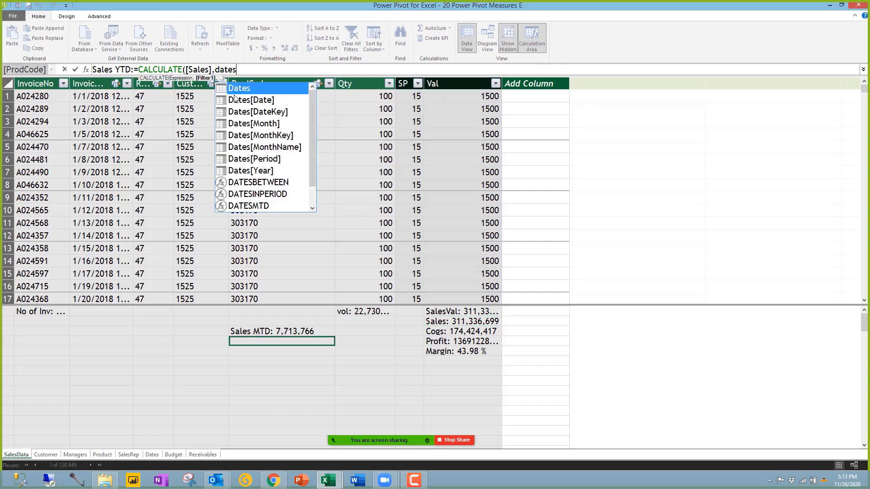
{"action": "key", "text": "Down"}
{"action": "key", "text": "Down"}
{"action": "key", "text": "Down"}
{"action": "key", "text": "Down"}
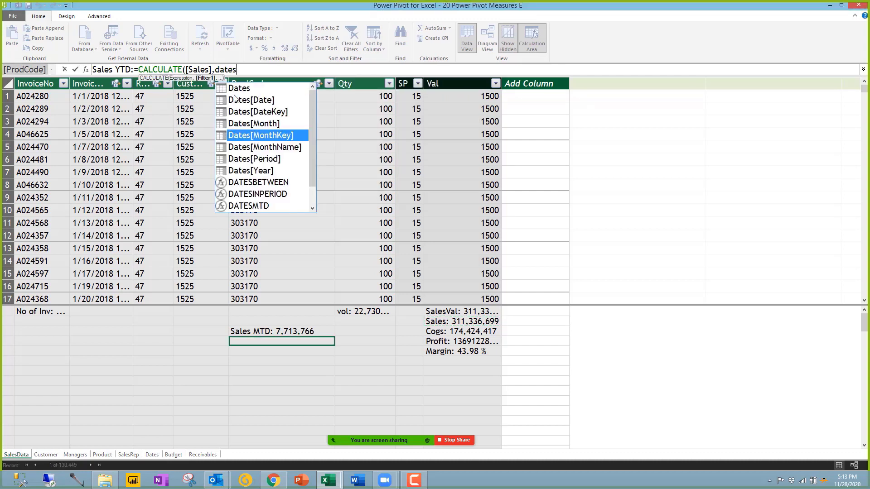
{"action": "key", "text": "Down"}
{"action": "key", "text": "Up"}
{"action": "key", "text": "Up"}
{"action": "key", "text": "Up"}
{"action": "key", "text": "Up"}
{"action": "key", "text": "Tab"}
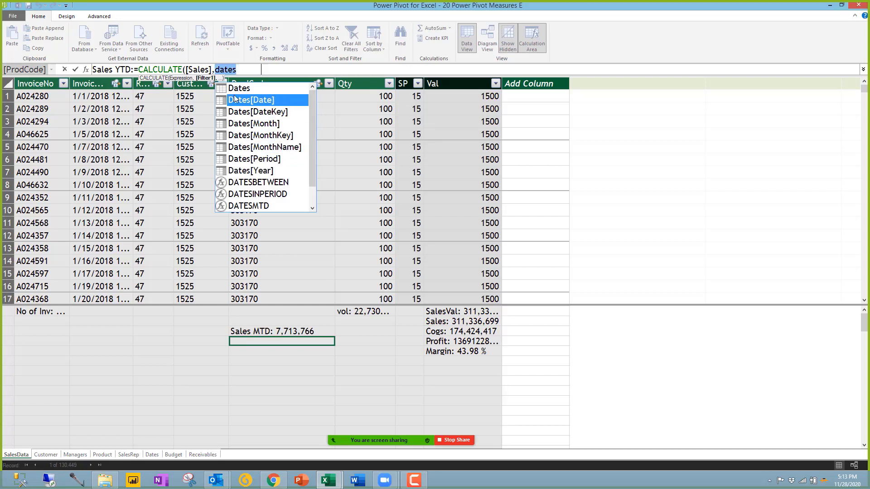
Step: Finish the formula with DATESYTD(Dates[Date]) and commit the Sales YTD measure
{"action": "key", "text": "BackSpace"}
{"action": "key", "text": "BackSpace"}
{"action": "key", "text": "BackSpace"}
{"action": "key", "text": "BackSpace"}
{"action": "key", "text": "BackSpace"}
{"action": "key", "text": "BackSpace"}
{"action": "key", "text": "BackSpace"}
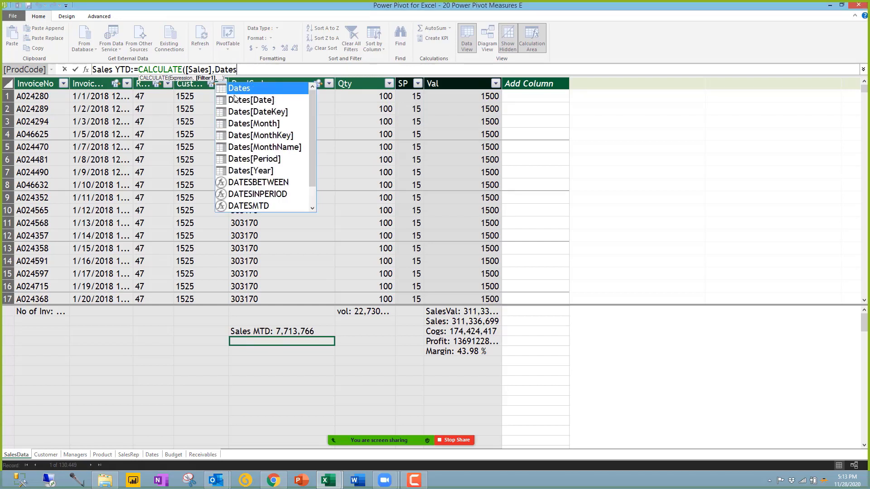
{"action": "type", "text": "y"}
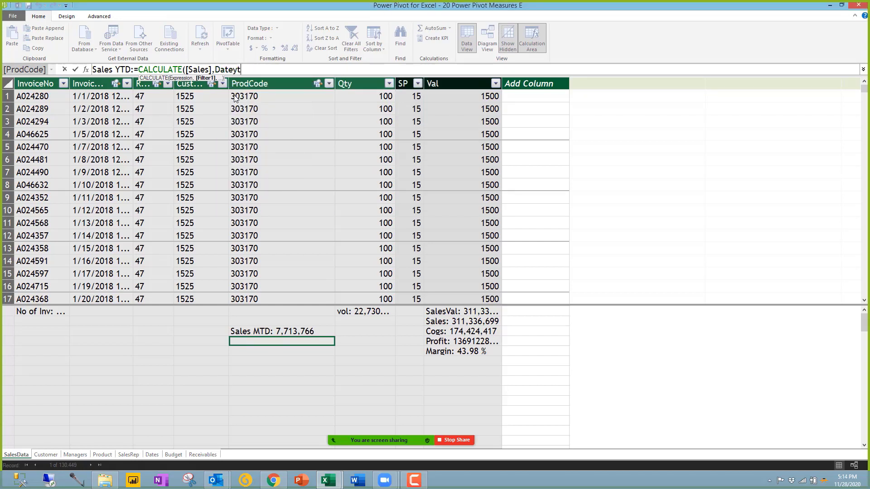
{"action": "key", "text": "BackSpace"}
{"action": "type", "text": "s"}
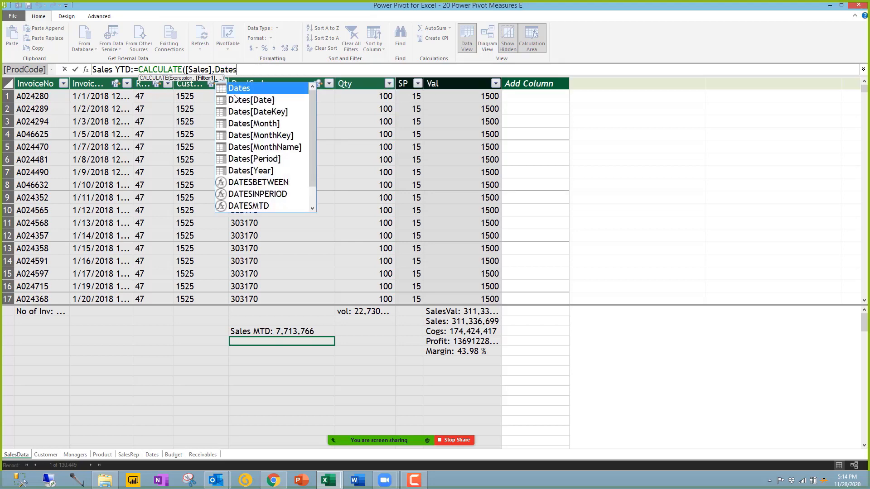
{"action": "type", "text": "ytd"}
{"action": "key", "text": "Tab"}
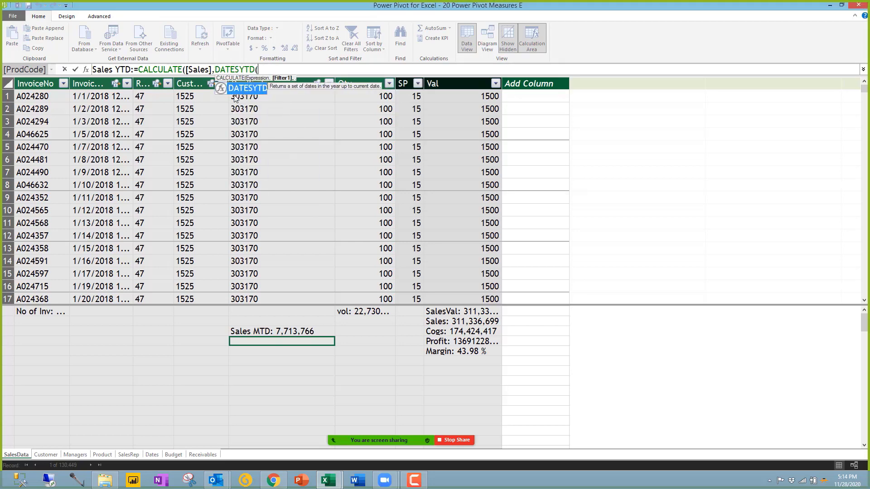
{"action": "type", "text": "("}
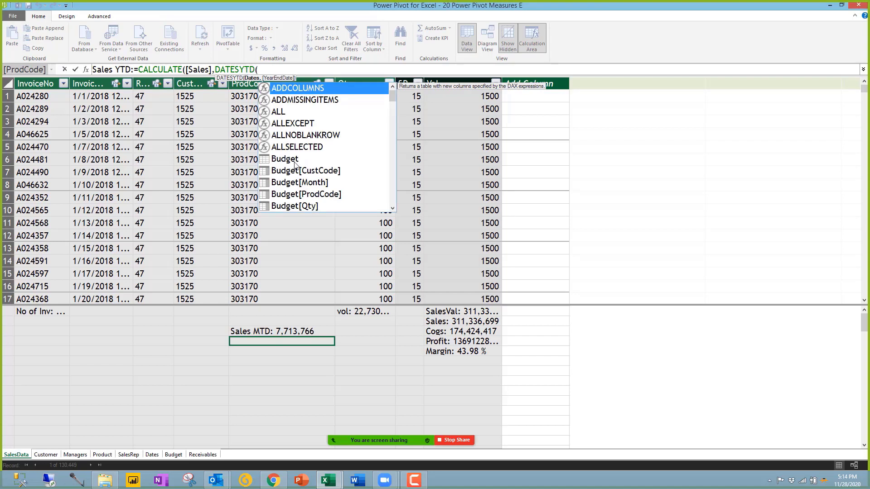
{"action": "type", "text": "date"}
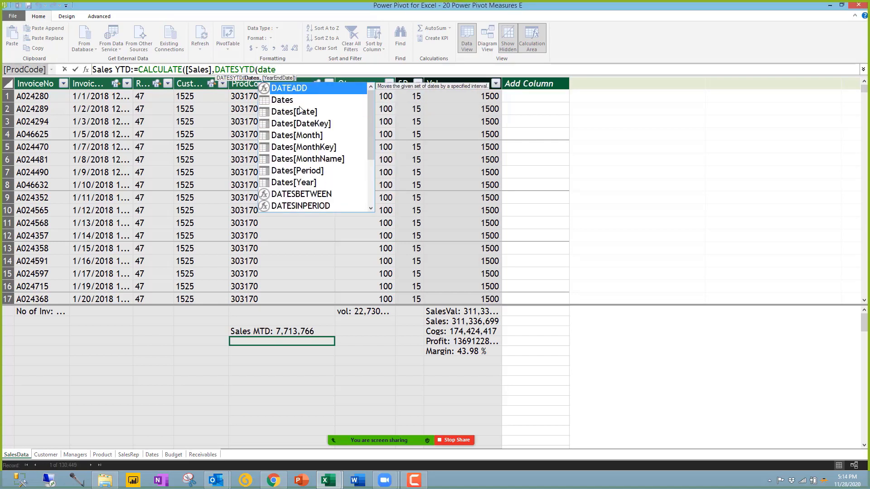
{"action": "double_click", "coordinate": [299, 111]}
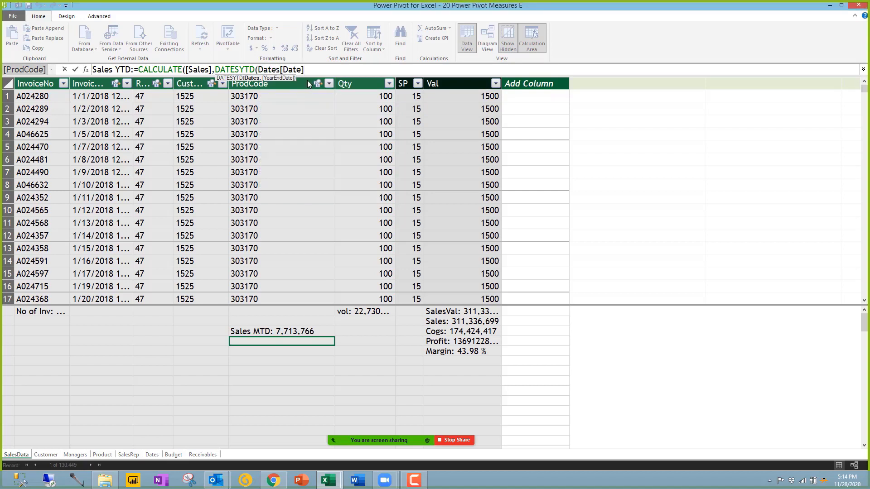
{"action": "type", "text": "))"}
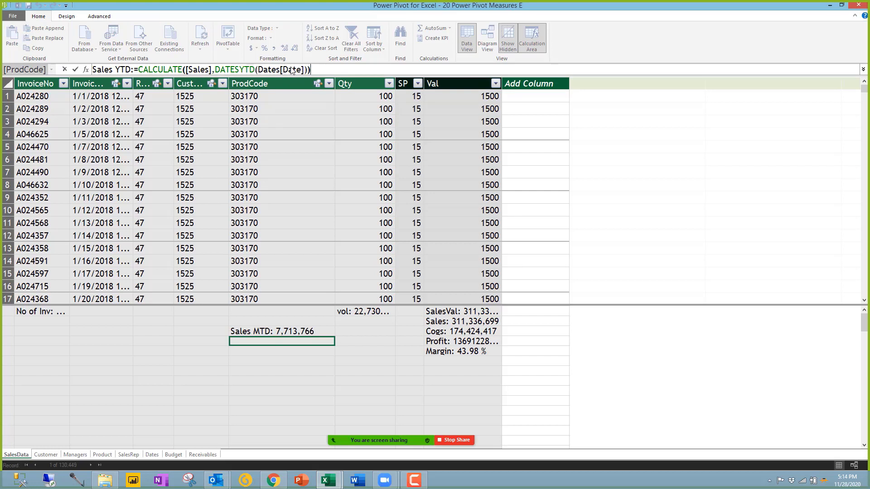
{"action": "key", "text": "Return"}
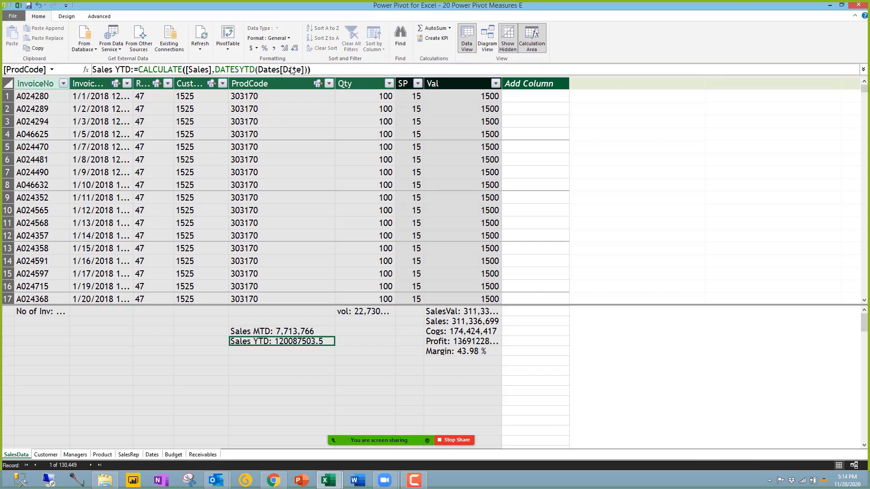
Step: Format Sales YTD as a Decimal Number with no decimal places, showing 120,087,504
{"action": "left_click", "coordinate": [274, 48]}
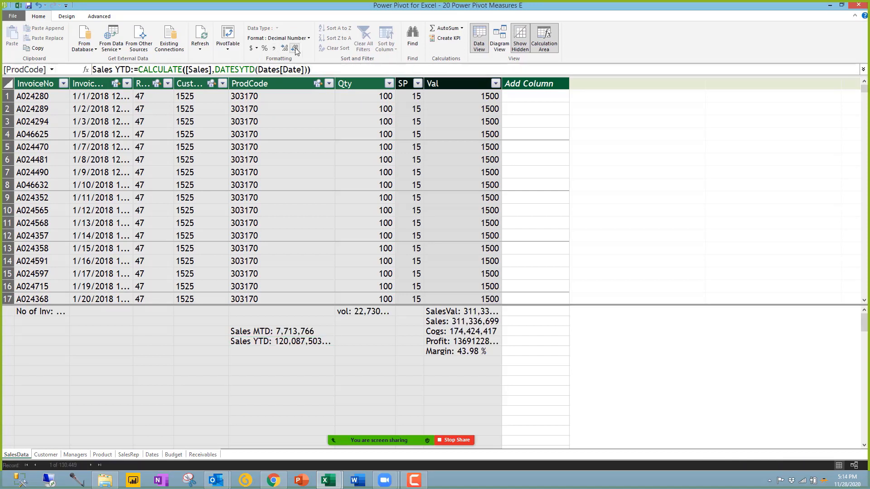
{"action": "left_click", "coordinate": [295, 47]}
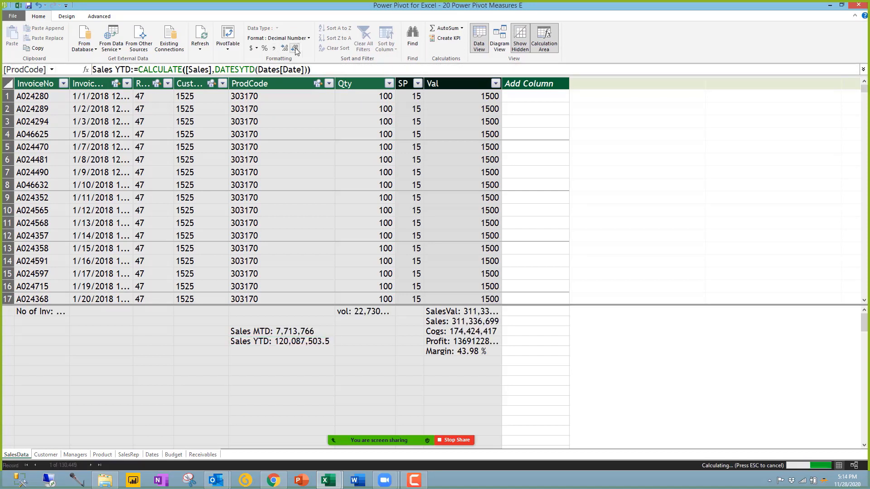
{"action": "left_click", "coordinate": [295, 48]}
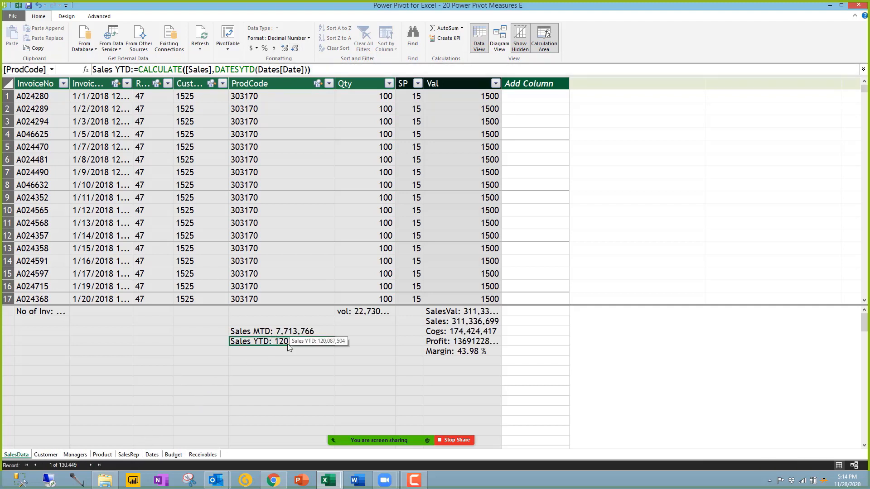
{"action": "left_click", "coordinate": [829, 6]}
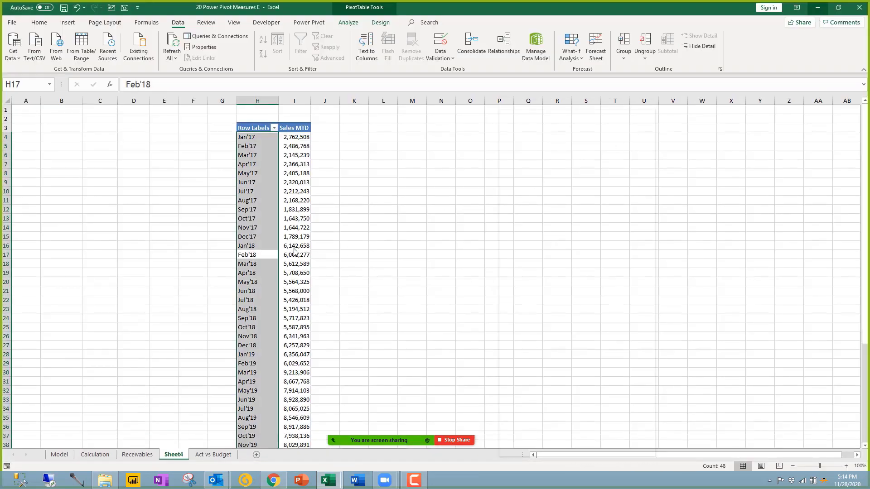
Step: Add the Sales YTD measure to the month pivot beside Sales MTD
{"action": "left_click", "coordinate": [294, 249]}
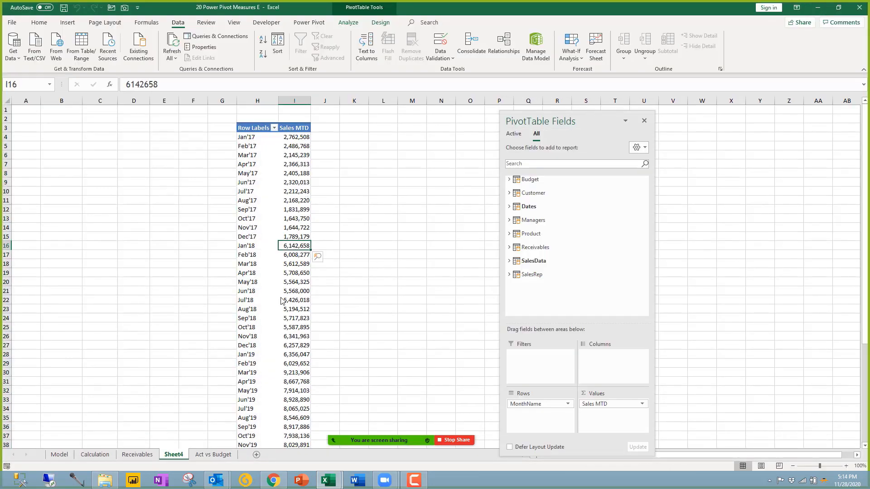
{"action": "left_click", "coordinate": [530, 260]}
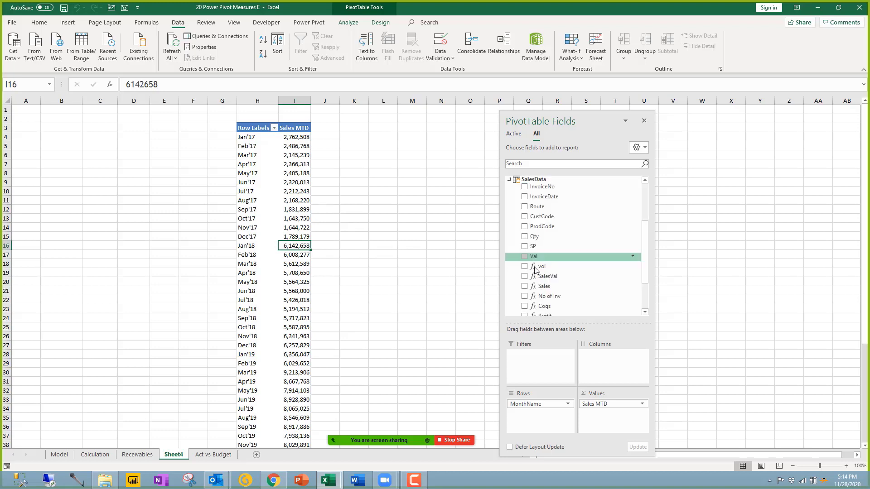
{"action": "scroll", "coordinate": [561, 306], "scroll_direction": "down", "scroll_amount": 5}
{"action": "left_click", "coordinate": [549, 302]}
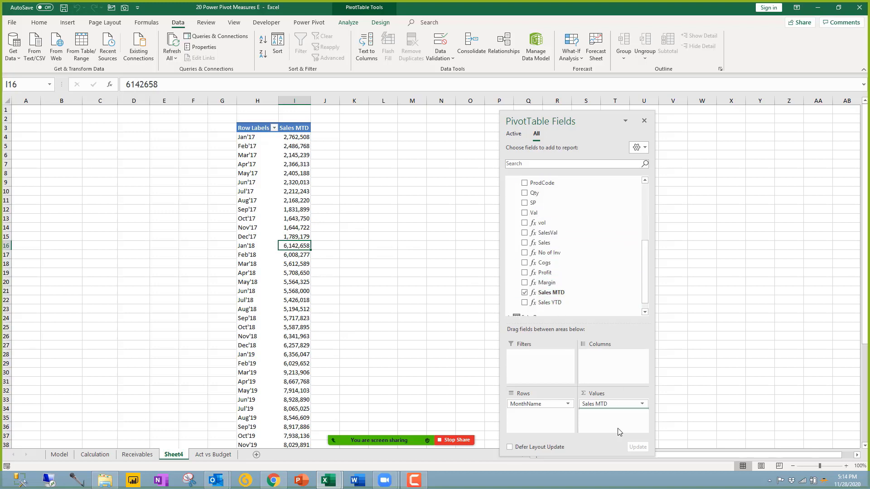
Step: Check that Sales YTD accumulates Sales MTD monthly and restarts each January
{"action": "left_click", "coordinate": [327, 138]}
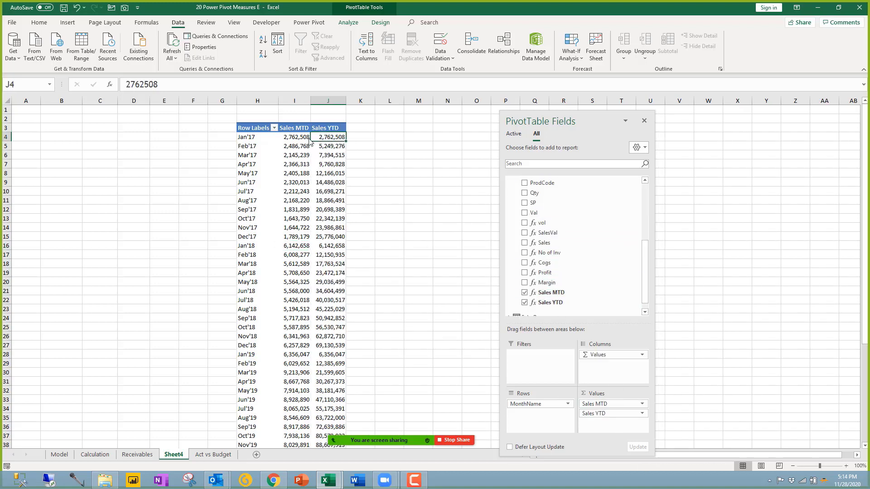
{"action": "left_click", "coordinate": [300, 139]}
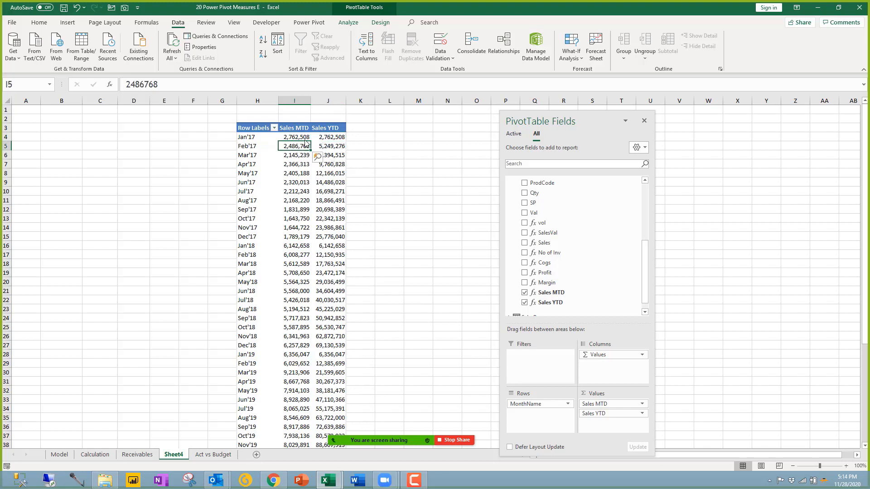
{"action": "left_click", "coordinate": [332, 148]}
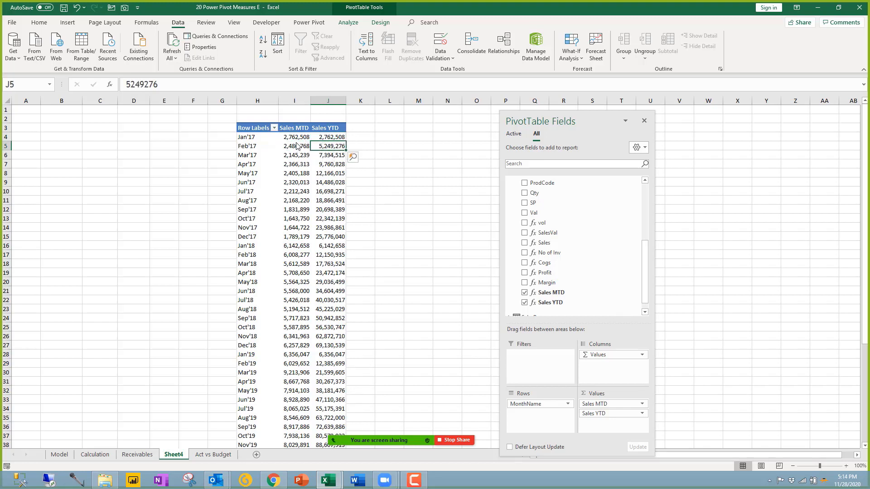
{"action": "left_click_drag", "start_coordinate": [298, 138], "coordinate": [303, 148]}
{"action": "left_click", "coordinate": [333, 158]}
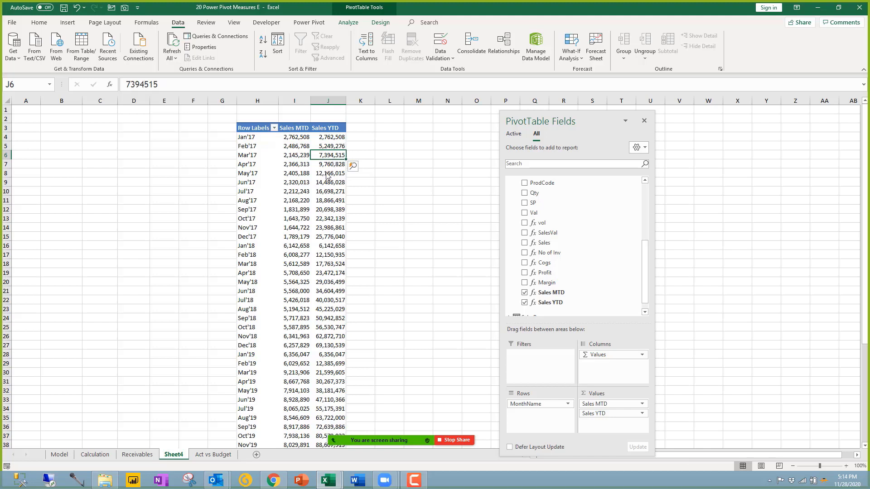
{"action": "left_click_drag", "start_coordinate": [327, 140], "coordinate": [330, 239]}
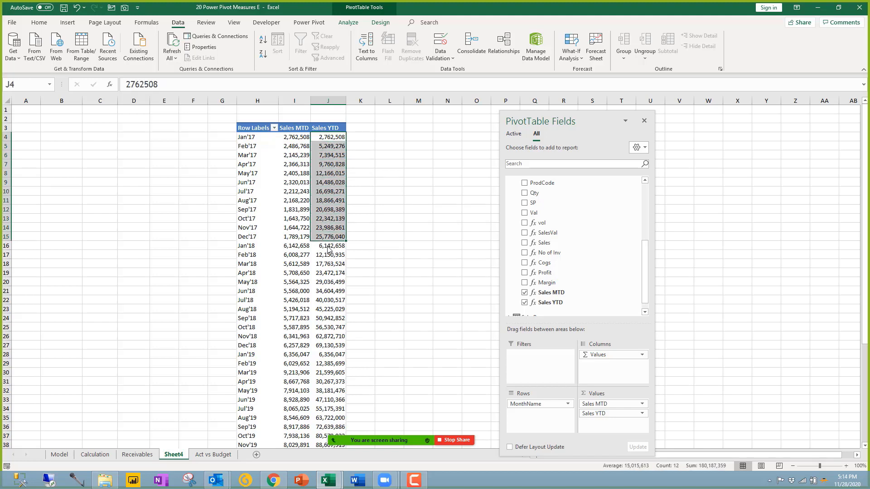
{"action": "left_click", "coordinate": [329, 250]}
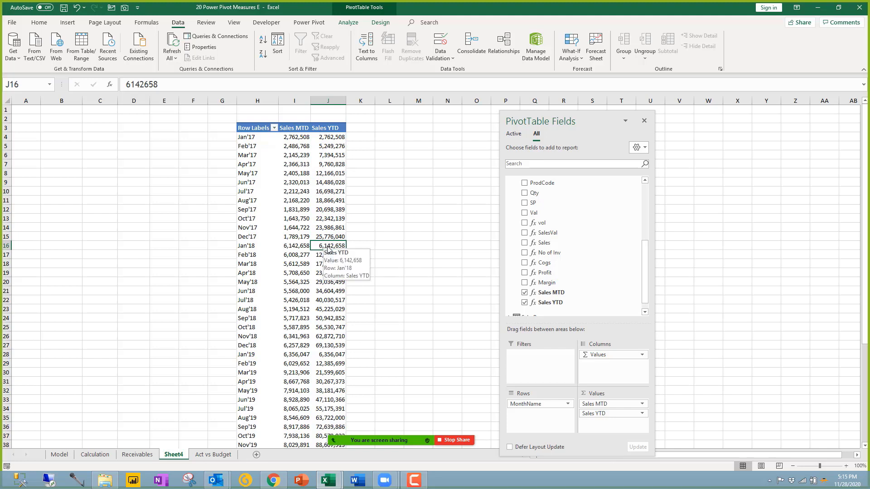
{"action": "left_click_drag", "start_coordinate": [329, 249], "coordinate": [332, 426]}
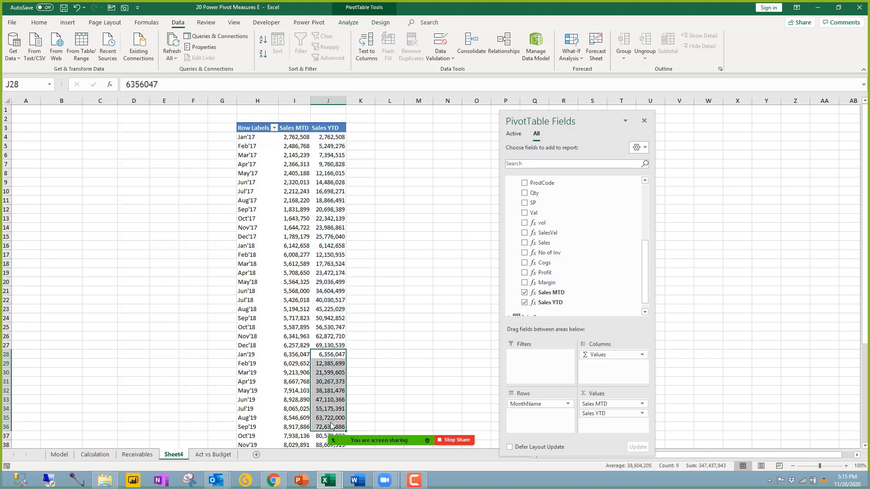
{"action": "left_click", "coordinate": [92, 133]}
Step: Select the entire month pivot with Ctrl+A and copy it
{"action": "left_click", "coordinate": [239, 164]}
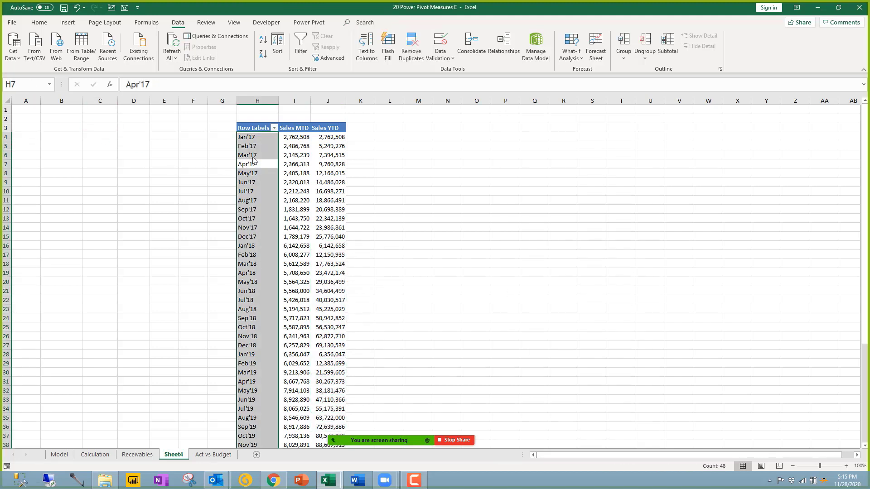
{"action": "key", "text": "ctrl+a"}
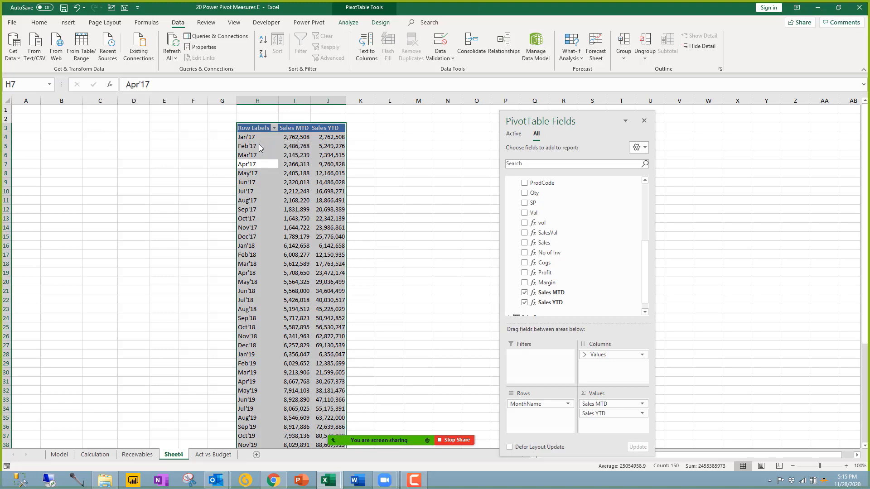
{"action": "key", "text": "ctrl+c"}
{"action": "left_click", "coordinate": [95, 168]}
{"action": "left_click", "coordinate": [60, 131]}
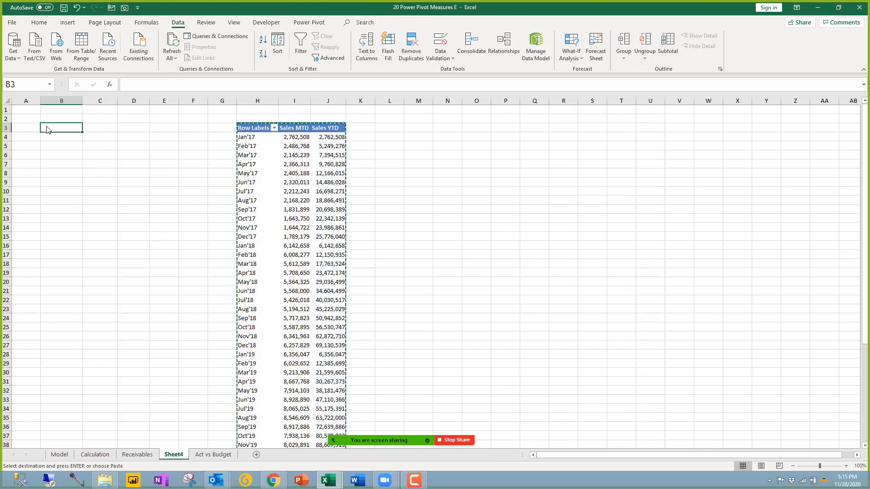
Step: Paste the pivot at B3 and replace its month rows with Managers' Country
{"action": "key", "text": "ctrl+v"}
{"action": "left_click", "coordinate": [85, 164]}
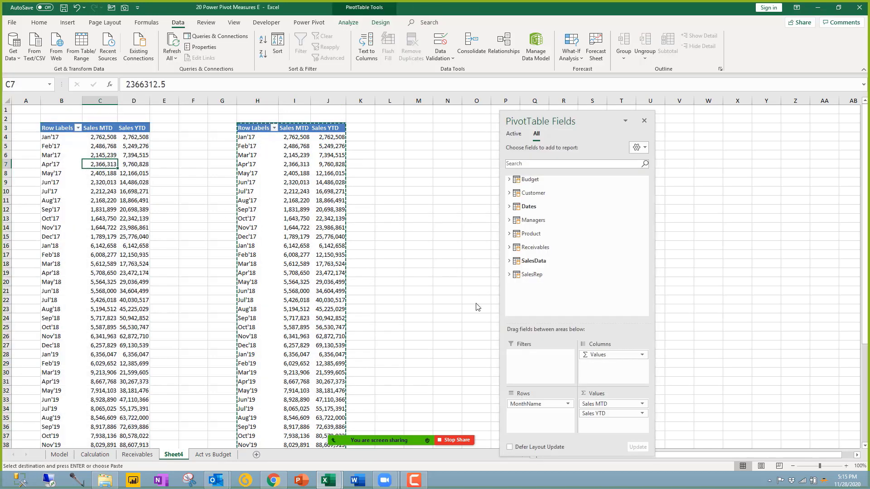
{"action": "key", "text": "ctrl+z"}
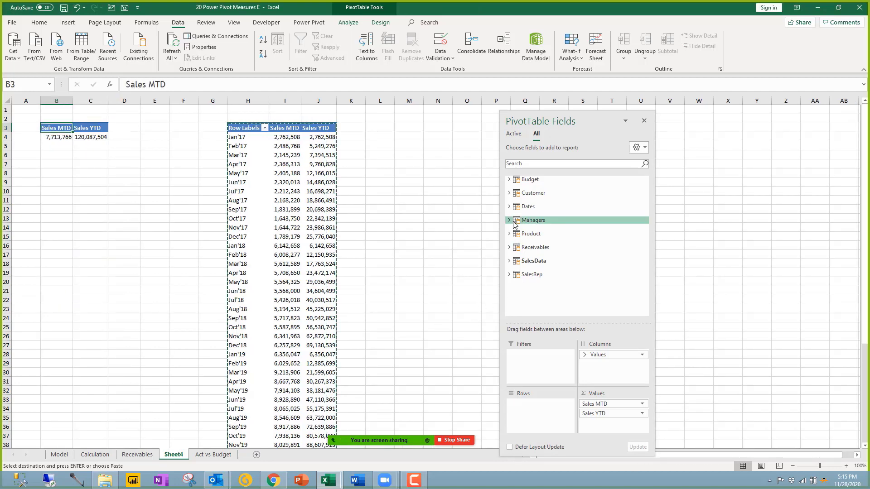
{"action": "left_click", "coordinate": [512, 262]}
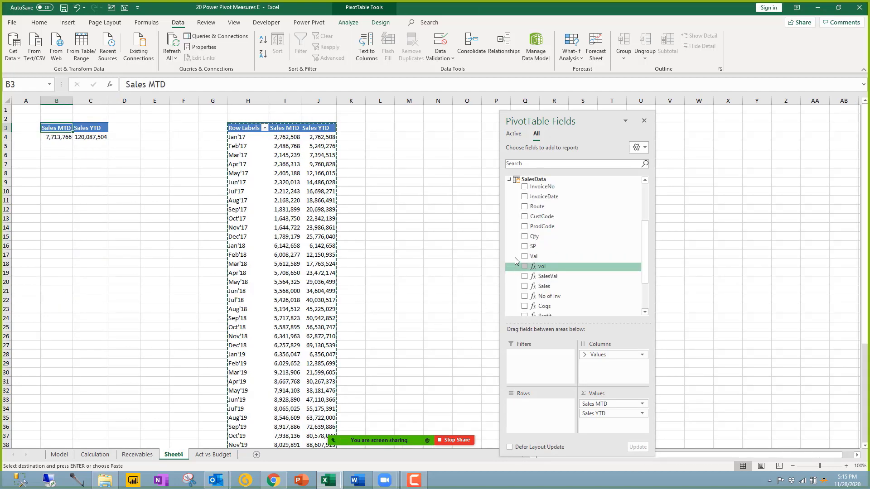
{"action": "left_click", "coordinate": [510, 180]}
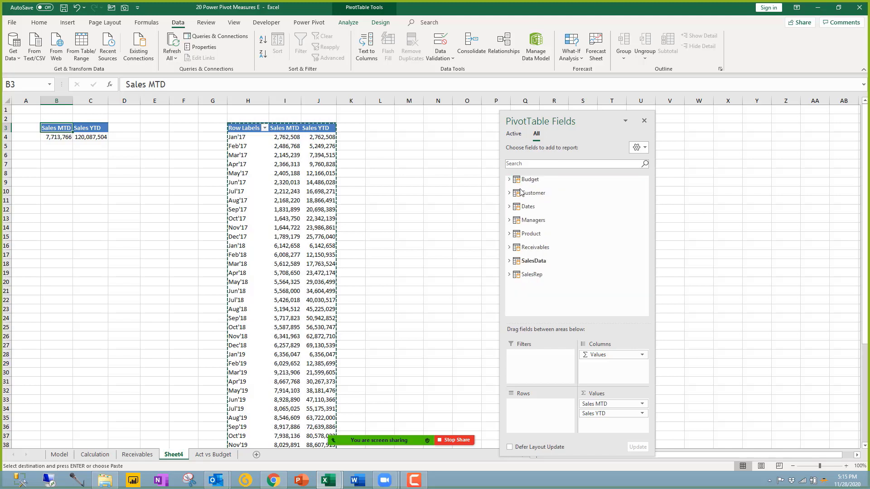
{"action": "left_click", "coordinate": [525, 220]}
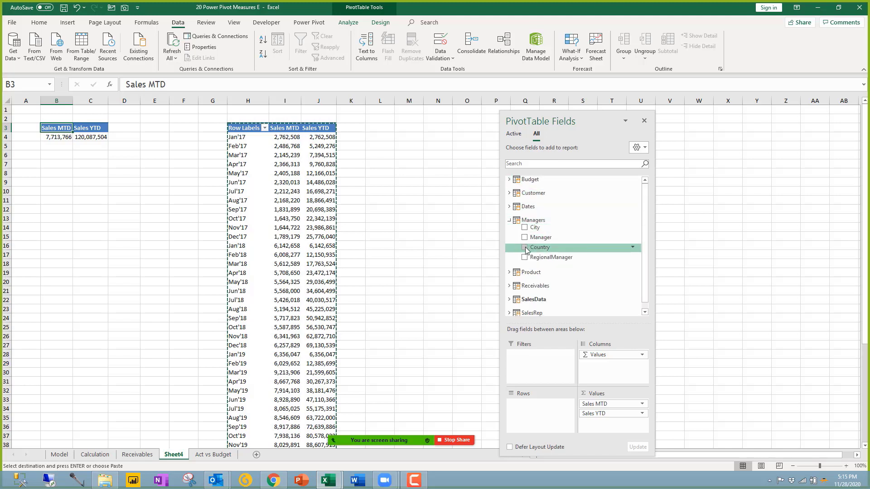
{"action": "left_click", "coordinate": [525, 248]}
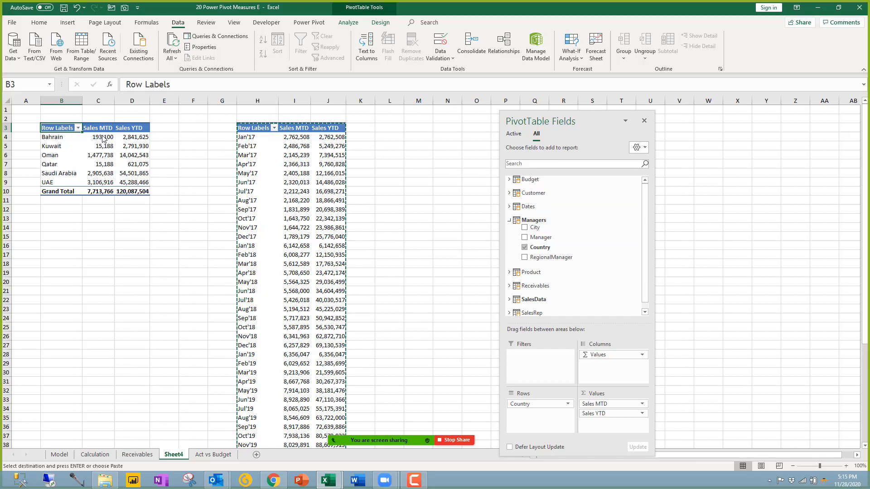
Step: Review Sales MTD and Sales YTD by country, totalling 7,713,766 and 120,087,504
{"action": "left_click_drag", "start_coordinate": [105, 138], "coordinate": [107, 195]}
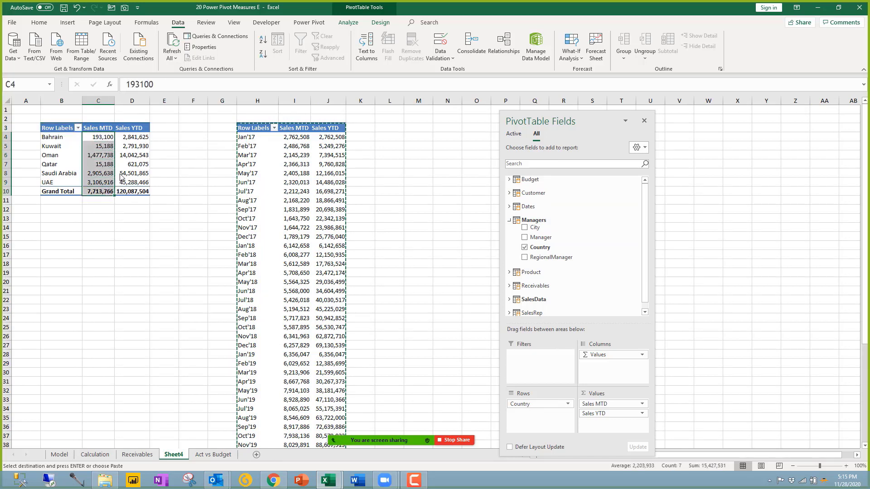
{"action": "left_click_drag", "start_coordinate": [138, 137], "coordinate": [138, 195]}
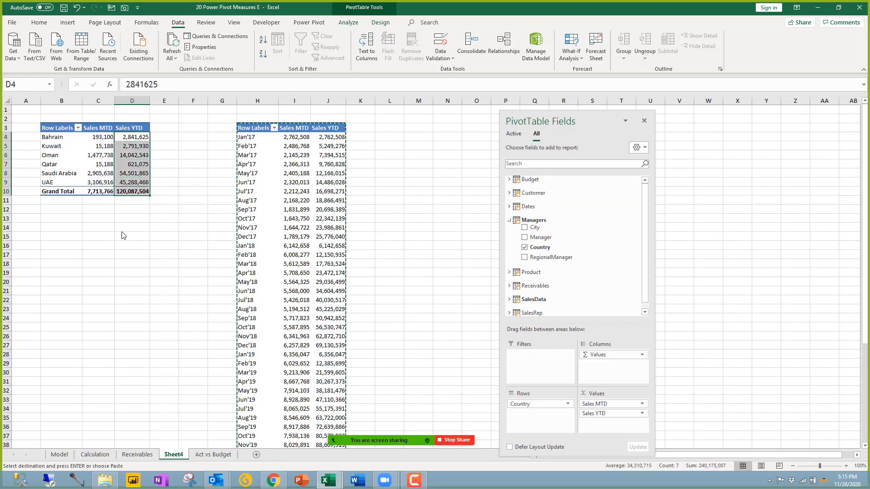
{"action": "left_click", "coordinate": [108, 156]}
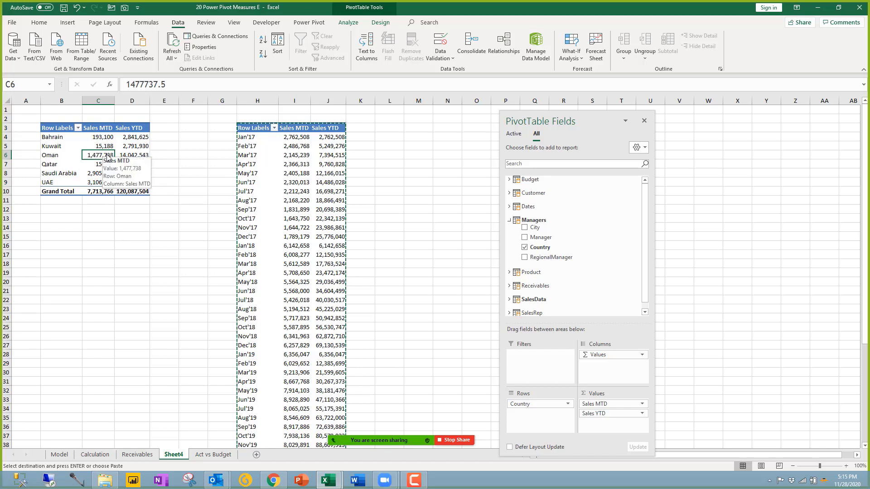
{"action": "left_click", "coordinate": [509, 221]}
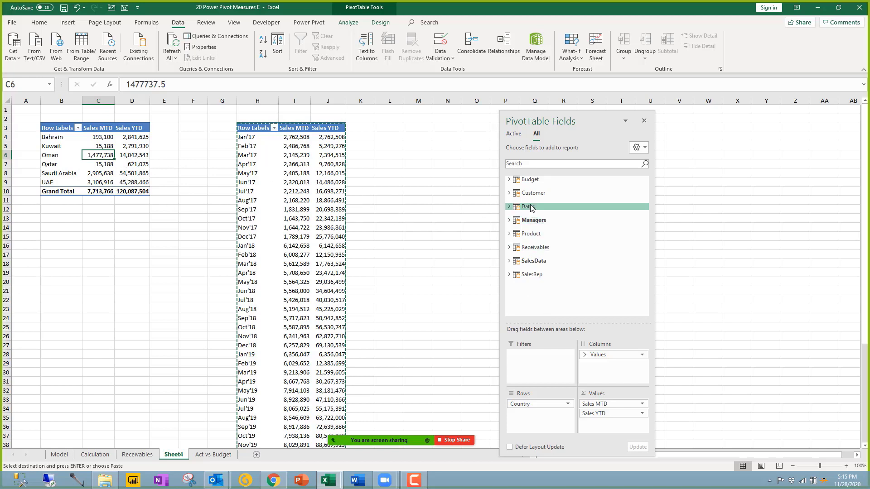
Step: Add a MonthName slicer and filter the country pivot to Oct'20
{"action": "left_click", "coordinate": [531, 207]}
{"action": "right_click", "coordinate": [553, 245]}
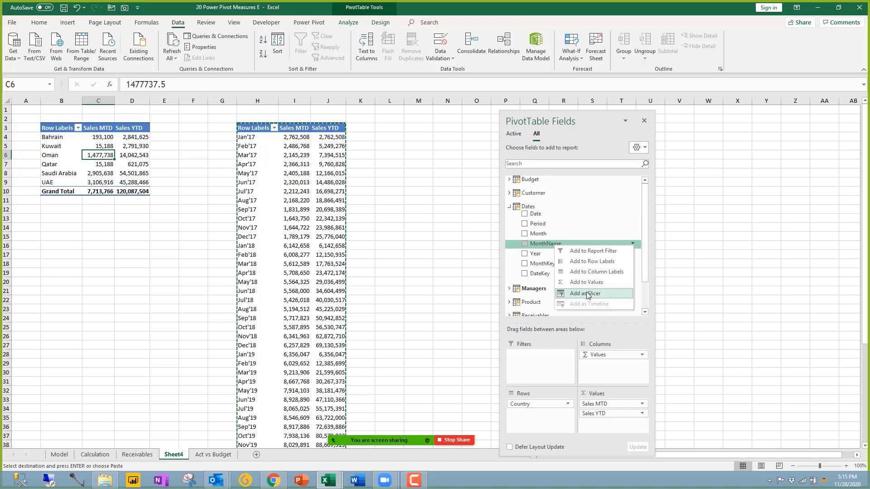
{"action": "left_click", "coordinate": [587, 294]}
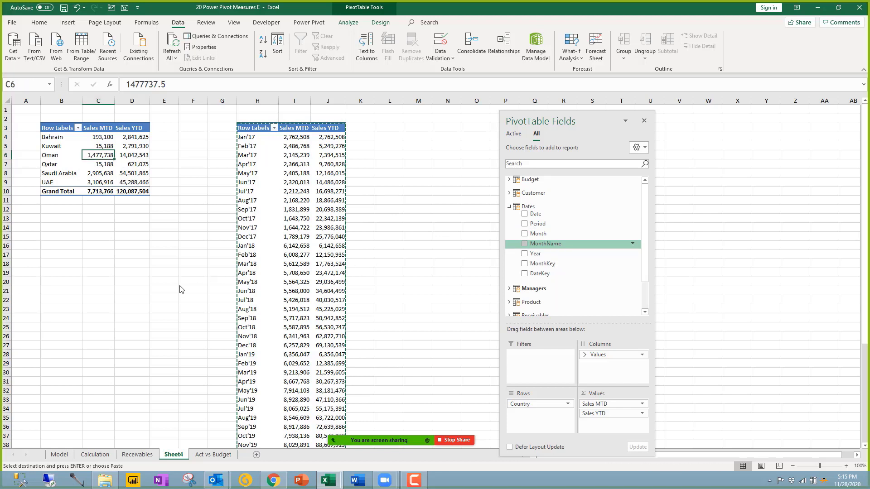
{"action": "scroll", "coordinate": [476, 294], "scroll_direction": "down", "scroll_amount": 1}
{"action": "scroll", "coordinate": [476, 293], "scroll_direction": "down", "scroll_amount": 12}
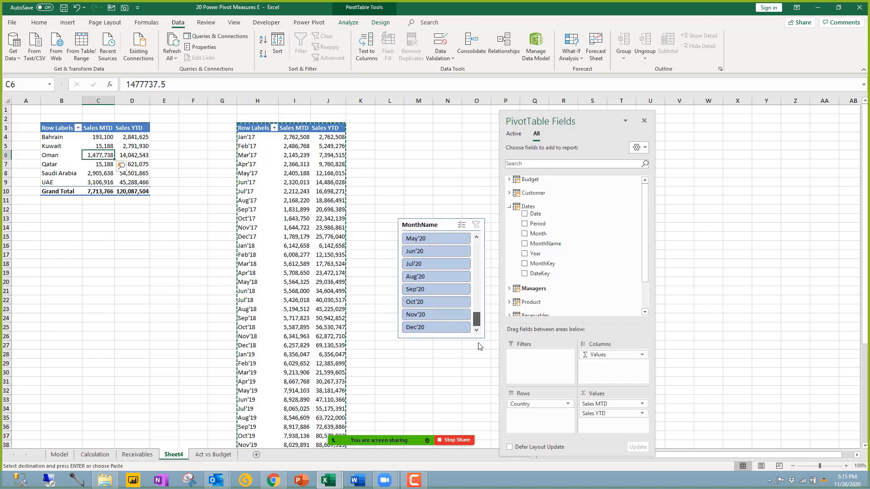
{"action": "left_click", "coordinate": [423, 301]}
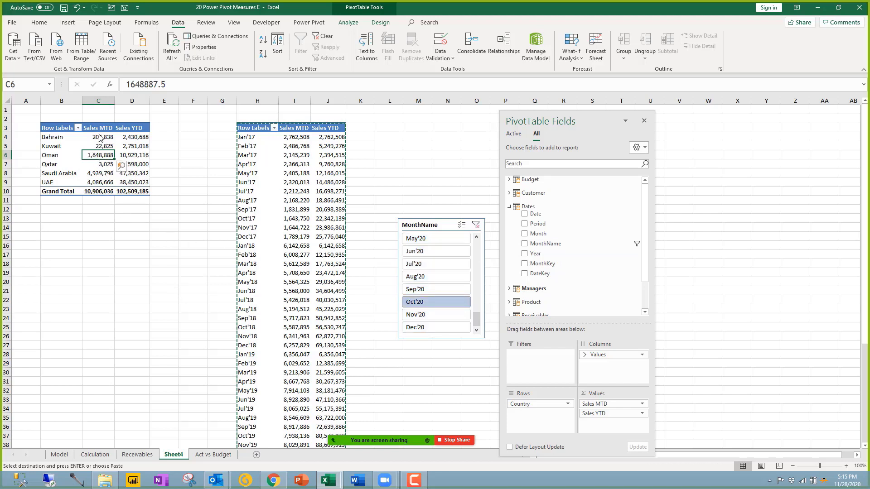
Step: Compare the filtered totals, 10,906,036 MTD and 102,509,185 YTD, with the month pivot's Oct'20 row
{"action": "left_click_drag", "start_coordinate": [100, 137], "coordinate": [99, 191]}
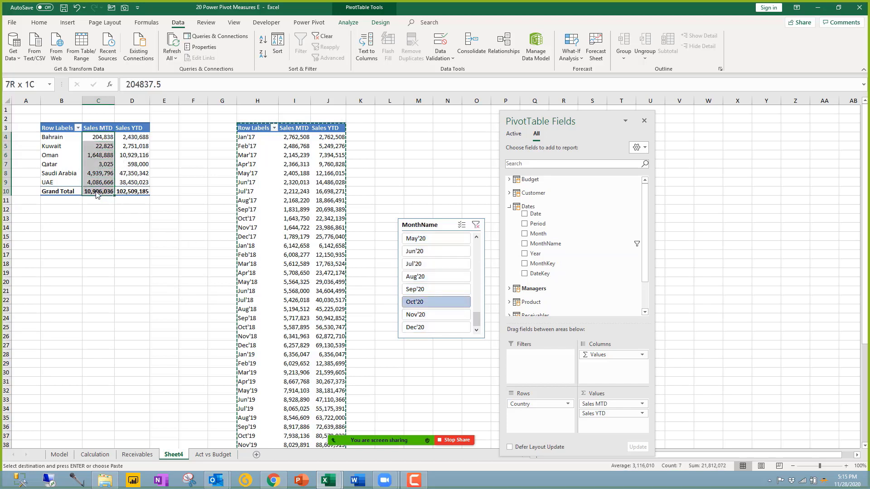
{"action": "left_click", "coordinate": [142, 194]}
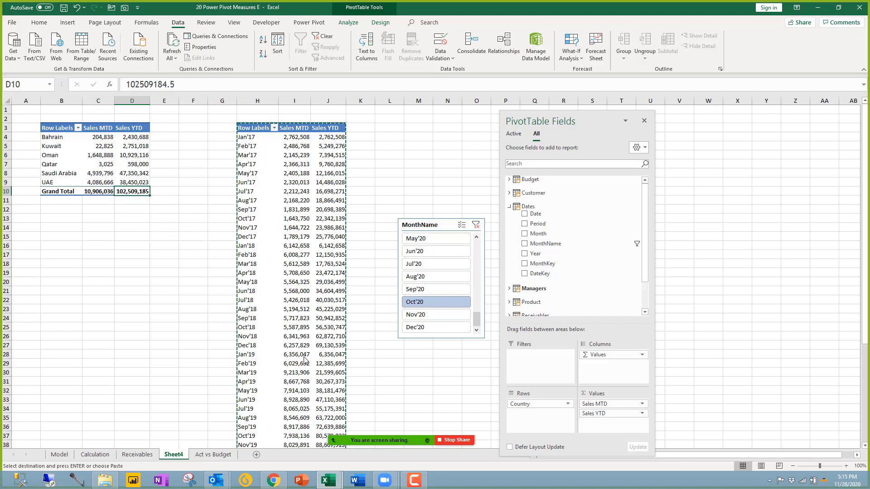
{"action": "left_click", "coordinate": [284, 247]}
{"action": "scroll", "coordinate": [306, 279], "scroll_direction": "down", "scroll_amount": 2}
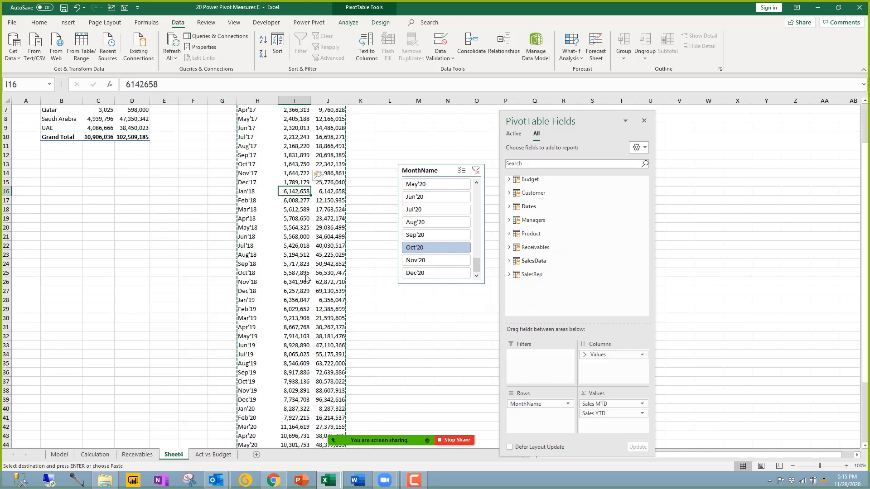
{"action": "scroll", "coordinate": [307, 278], "scroll_direction": "down", "scroll_amount": 4}
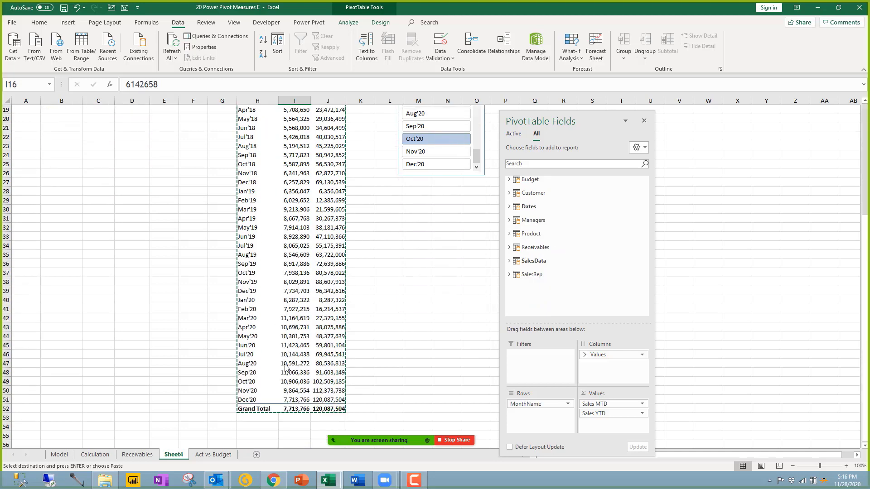
{"action": "left_click", "coordinate": [295, 383]}
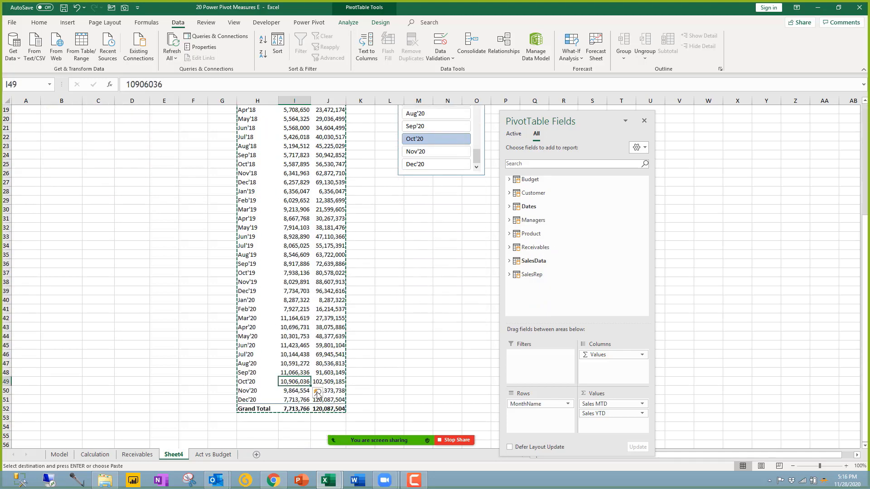
{"action": "left_click", "coordinate": [334, 382]}
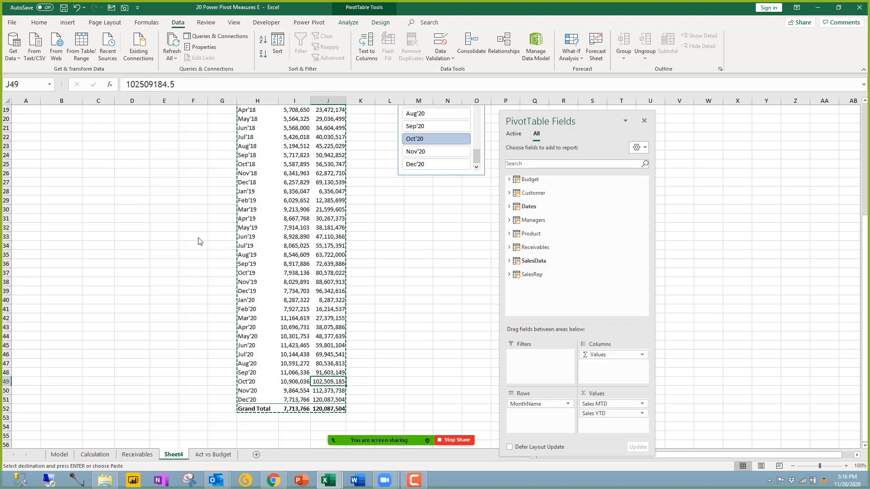
{"action": "scroll", "coordinate": [158, 182], "scroll_direction": "up", "scroll_amount": 6}
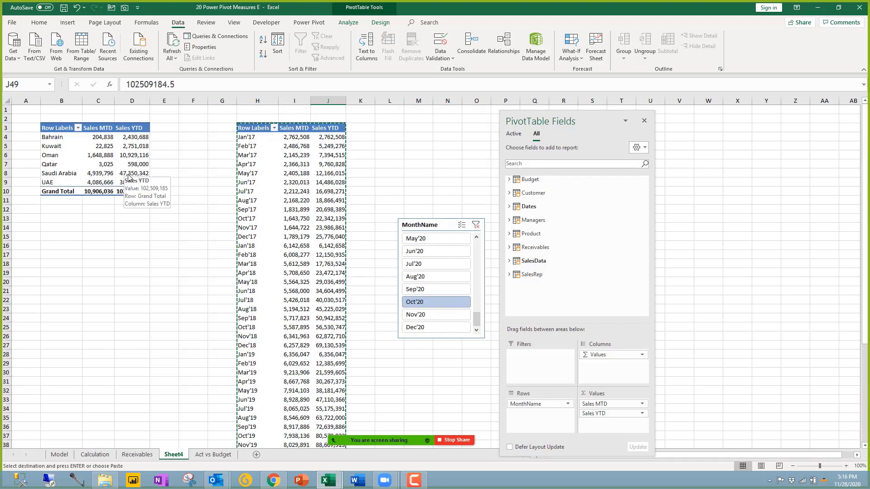
Step: Move the MonthName slicer below the country pivot and review the figures
{"action": "left_click", "coordinate": [436, 231]}
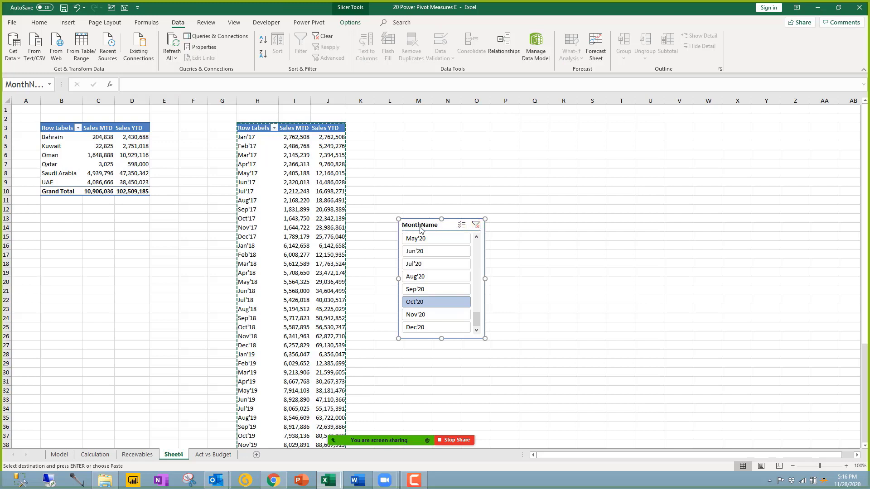
{"action": "left_click_drag", "start_coordinate": [420, 227], "coordinate": [416, 223]}
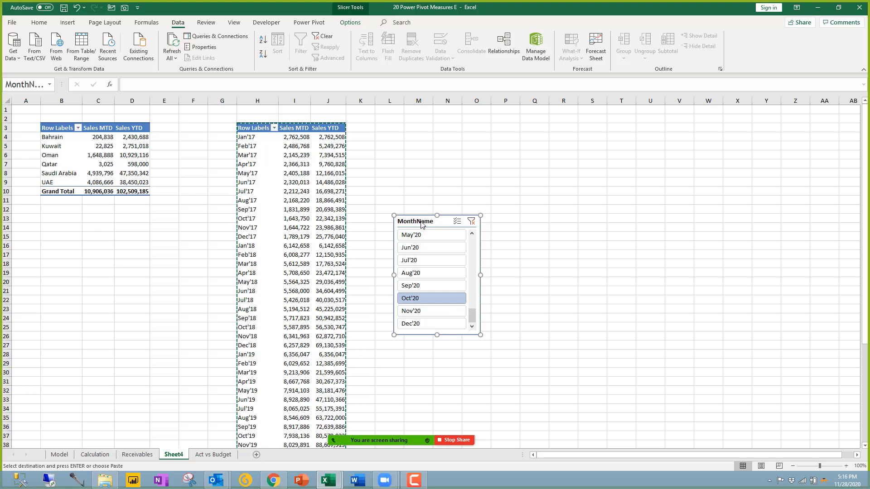
{"action": "left_click_drag", "start_coordinate": [421, 222], "coordinate": [108, 219]}
{"action": "left_click", "coordinate": [261, 142]}
{"action": "left_click_drag", "start_coordinate": [260, 142], "coordinate": [267, 358]}
{"action": "left_click", "coordinate": [120, 221]}
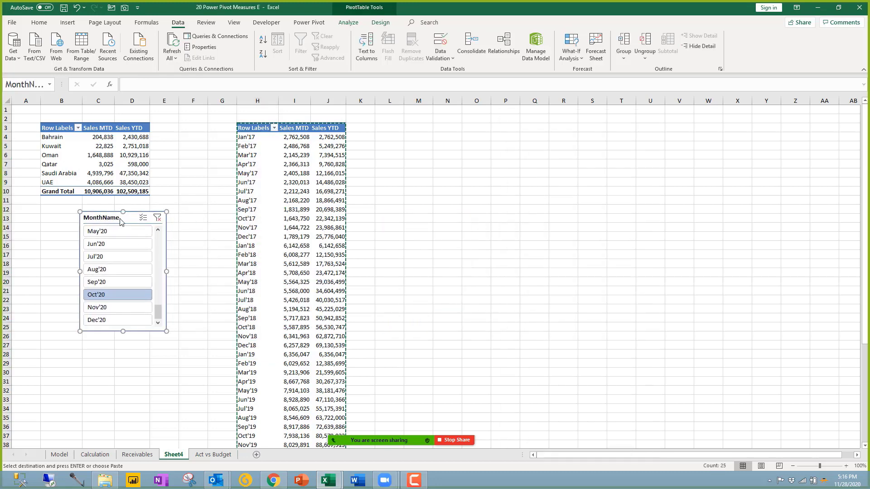
{"action": "left_click", "coordinate": [136, 155]}
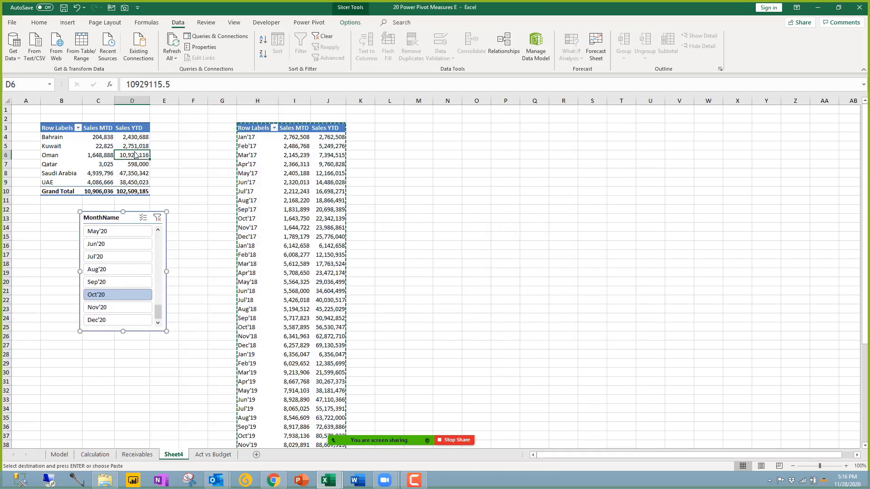
{"action": "left_click", "coordinate": [117, 219]}
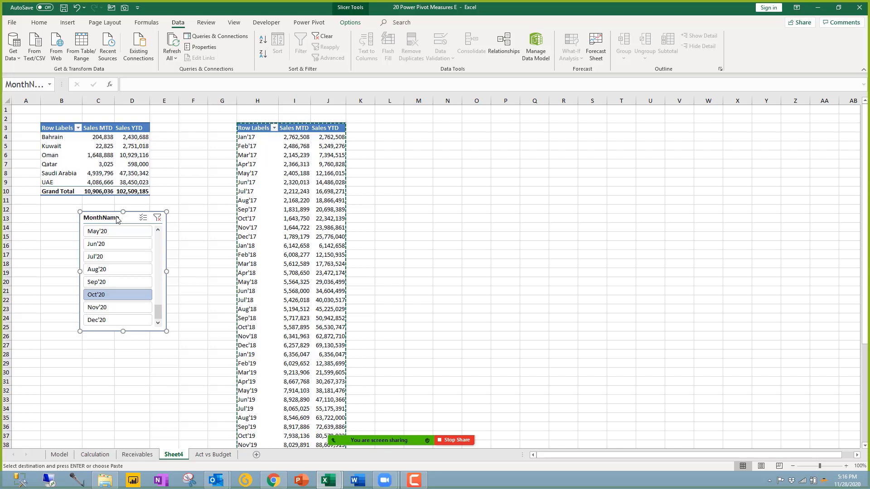
Step: Delete the MonthName slicer and the country pivot in B3:D10
{"action": "key", "text": "Delete"}
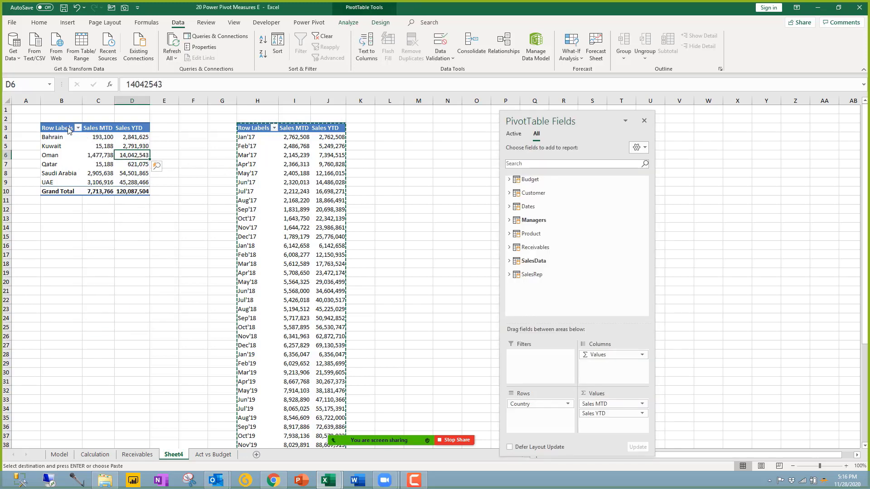
{"action": "left_click_drag", "start_coordinate": [68, 129], "coordinate": [139, 192]}
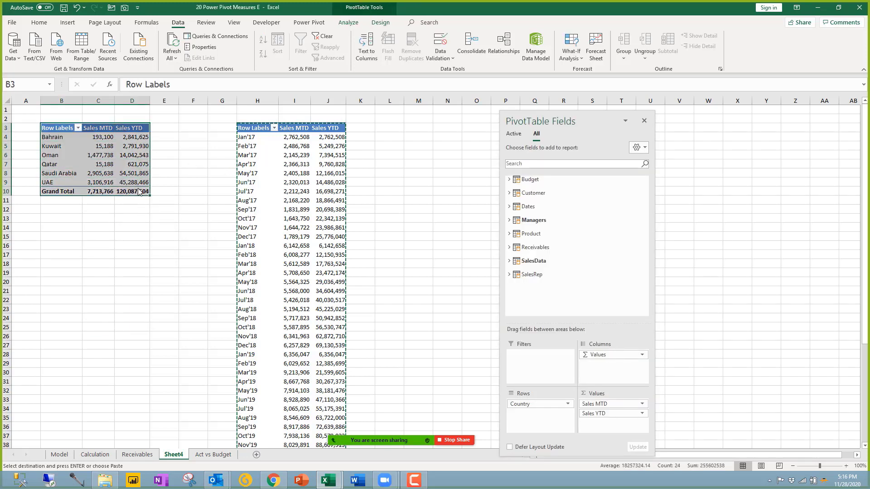
{"action": "key", "text": "Delete"}
Step: Check the monthly pivot's Oct'20 Sales MTD, then return to Power Pivot's SalesData table
{"action": "left_click", "coordinate": [290, 183]}
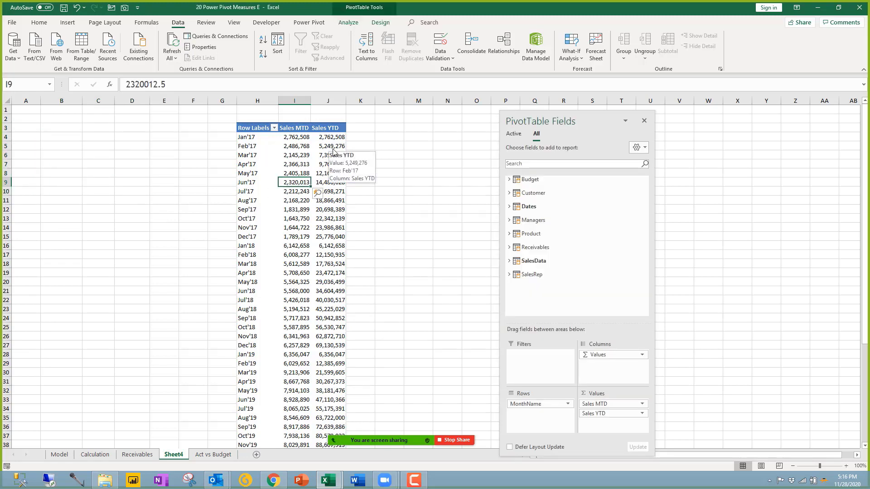
{"action": "scroll", "coordinate": [302, 387], "scroll_direction": "down", "scroll_amount": 8}
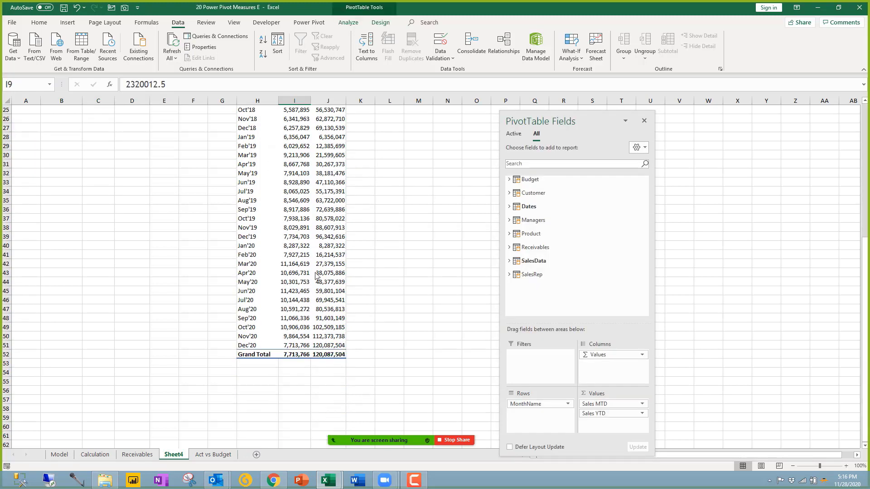
{"action": "left_click", "coordinate": [297, 327]}
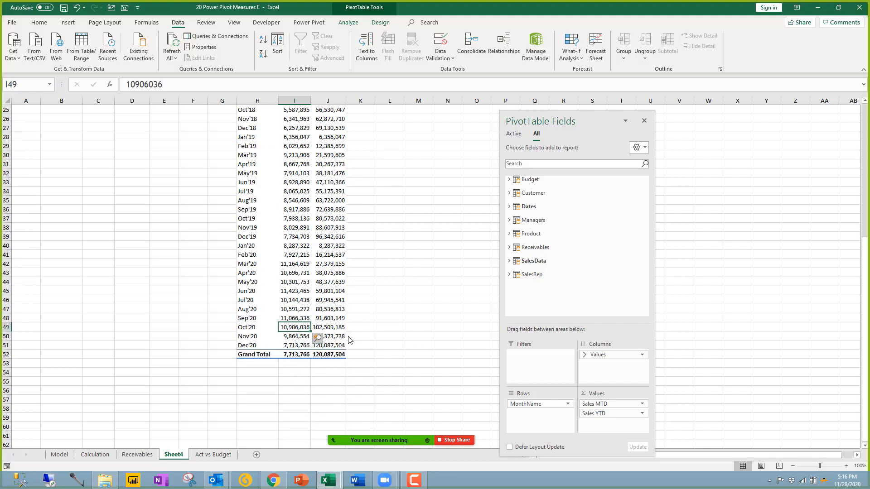
{"action": "left_click", "coordinate": [359, 329]}
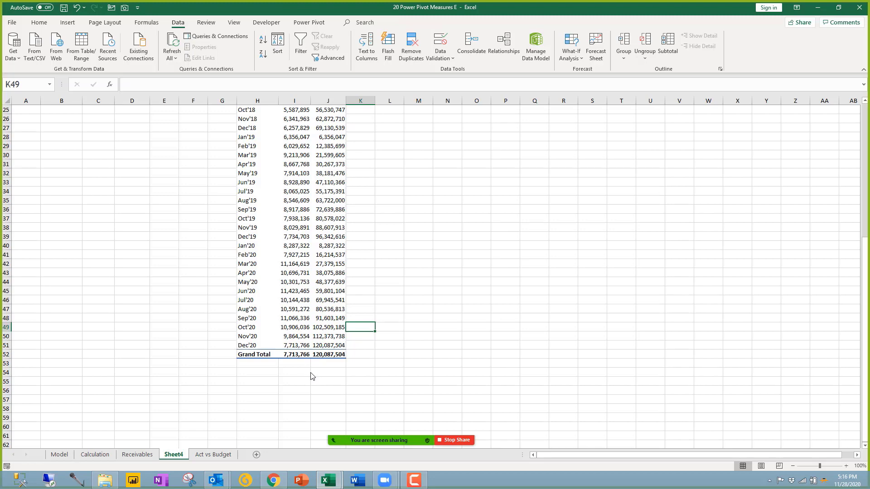
{"action": "scroll", "coordinate": [311, 376], "scroll_direction": "up", "scroll_amount": 8}
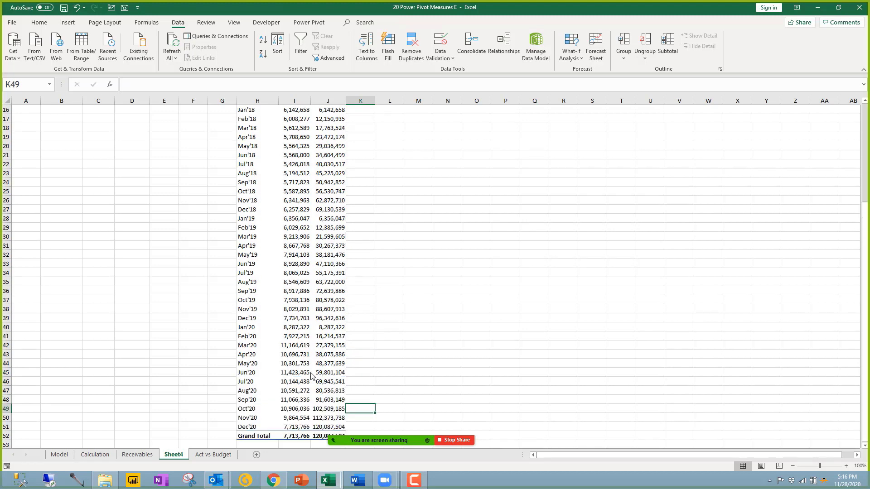
{"action": "mouse_move", "coordinate": [328, 480]}
{"action": "left_click", "coordinate": [345, 447]}
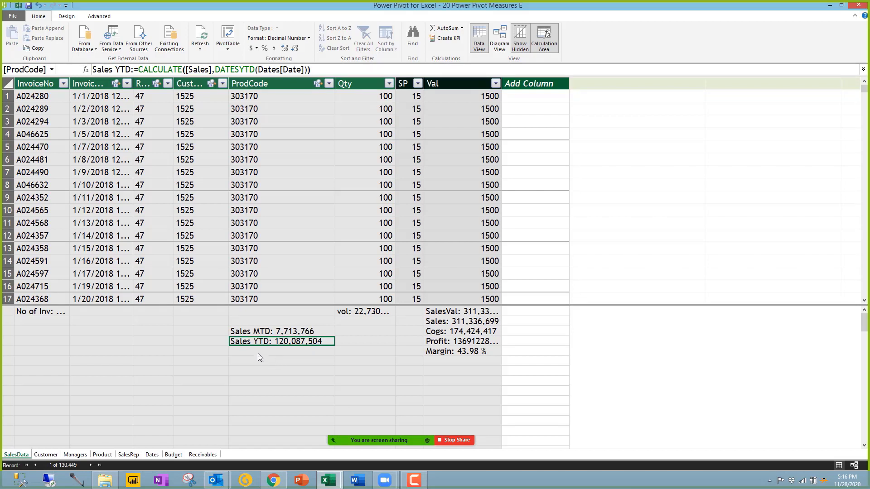
{"action": "left_click", "coordinate": [261, 352]}
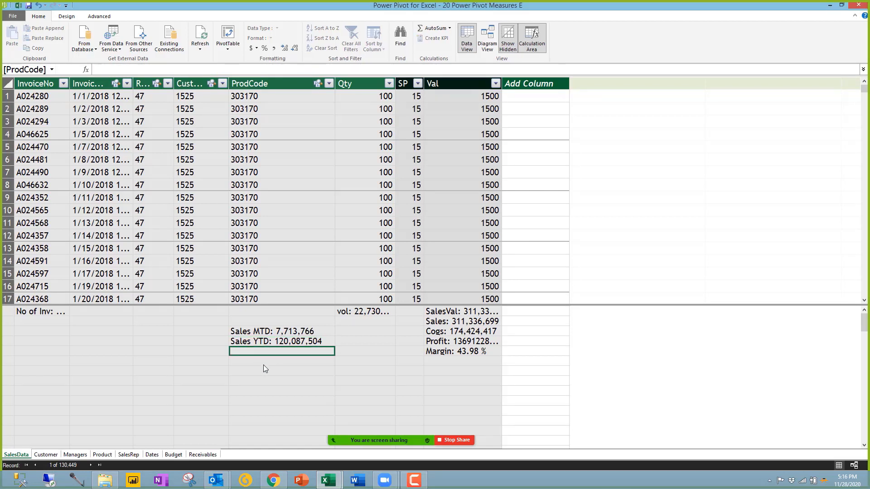
Step: Create measure Sales MTD LY:=CALCULATE([Sales MTD],SAMEPERIODLASTYEAR(Dates[Date]))
{"action": "type", "text": "SAle"}
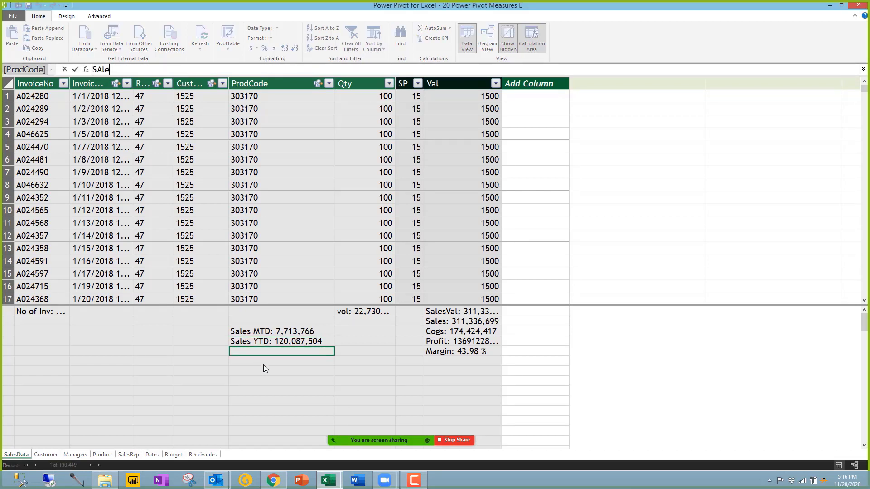
{"action": "type", "text": "s MTD LY:="}
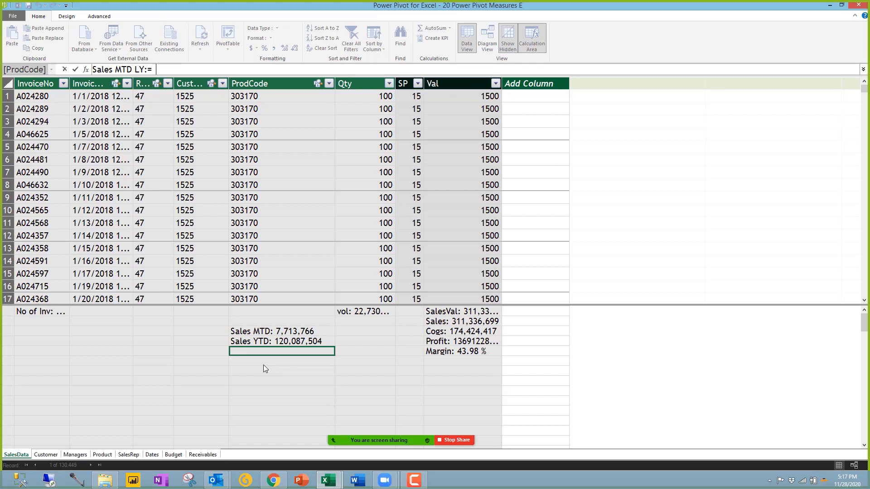
{"action": "type", "text": "CALCULATE("}
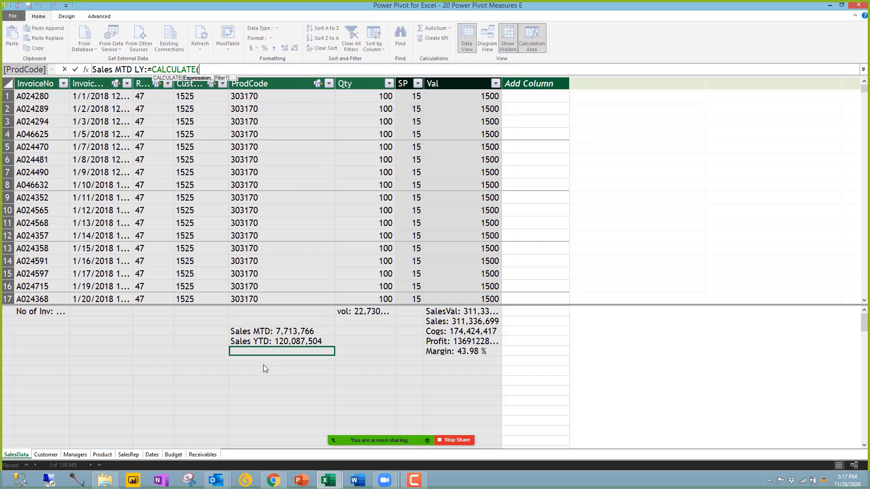
{"action": "left_click", "coordinate": [270, 332]}
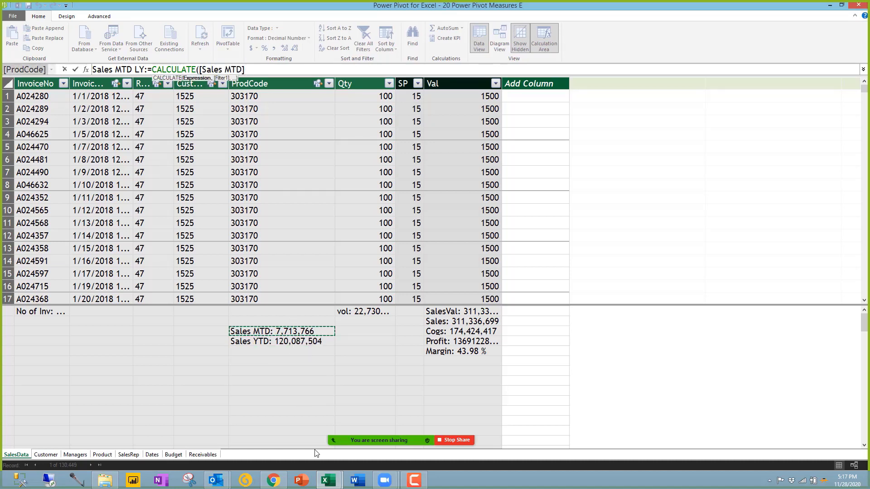
{"action": "type", "text": ","}
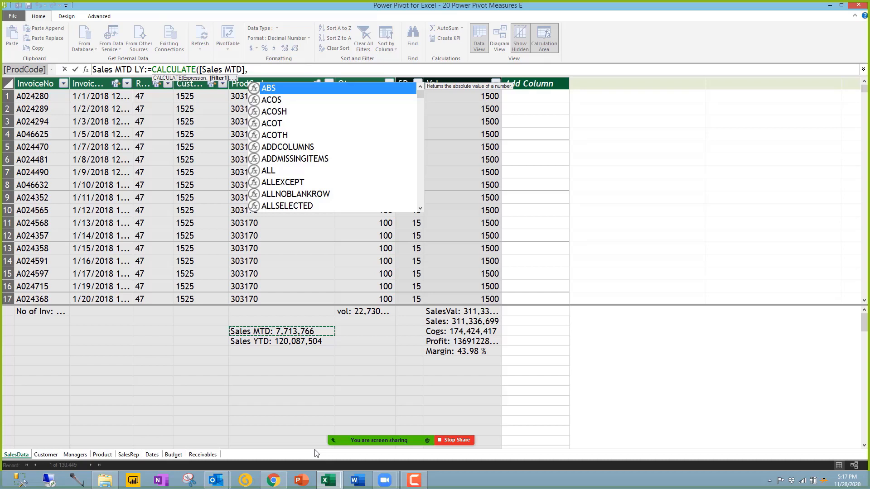
{"action": "type", "text": "sam"}
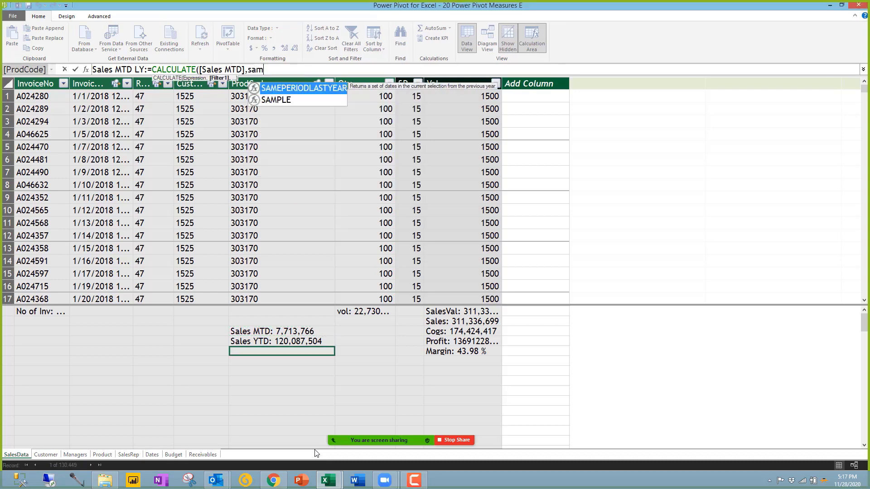
{"action": "key", "text": "Tab"}
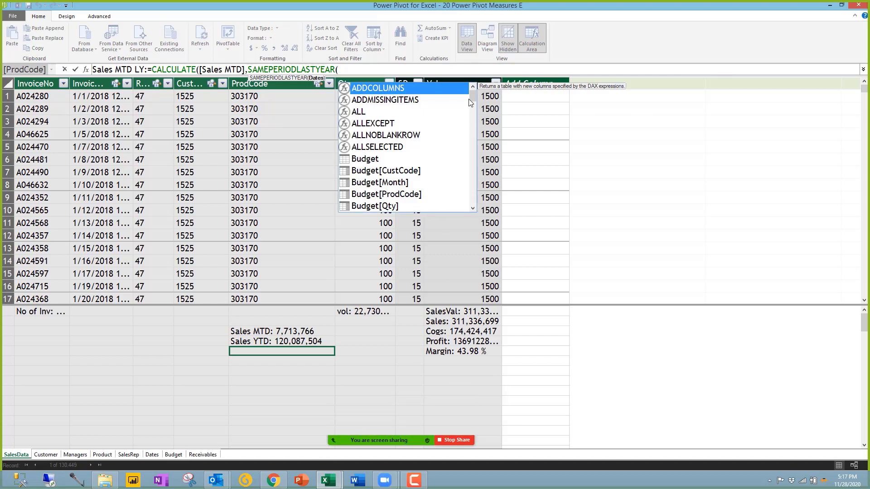
{"action": "left_click_drag", "start_coordinate": [474, 97], "coordinate": [471, 116]}
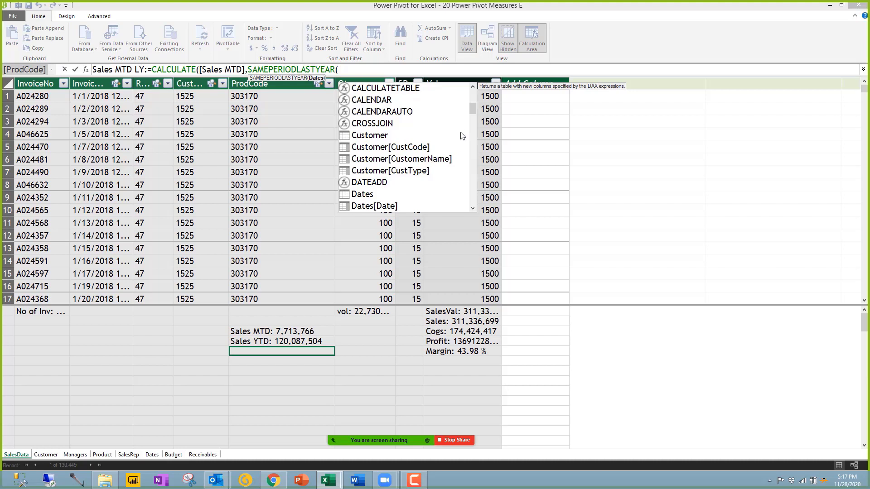
{"action": "left_click", "coordinate": [388, 208]}
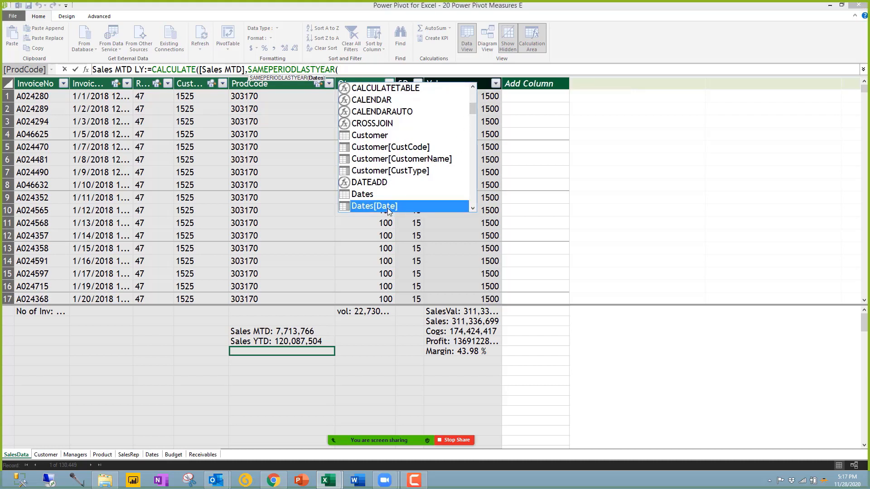
{"action": "double_click", "coordinate": [387, 208]}
{"action": "type", "text": "))"}
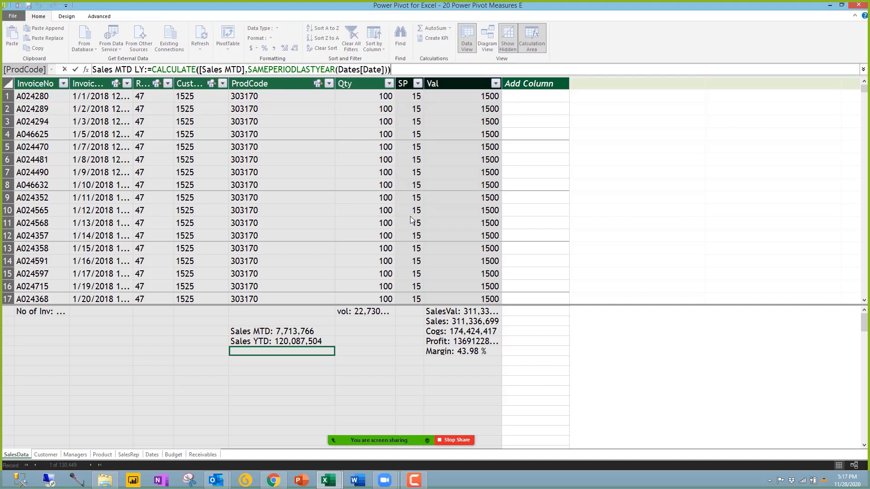
{"action": "key", "text": "Return"}
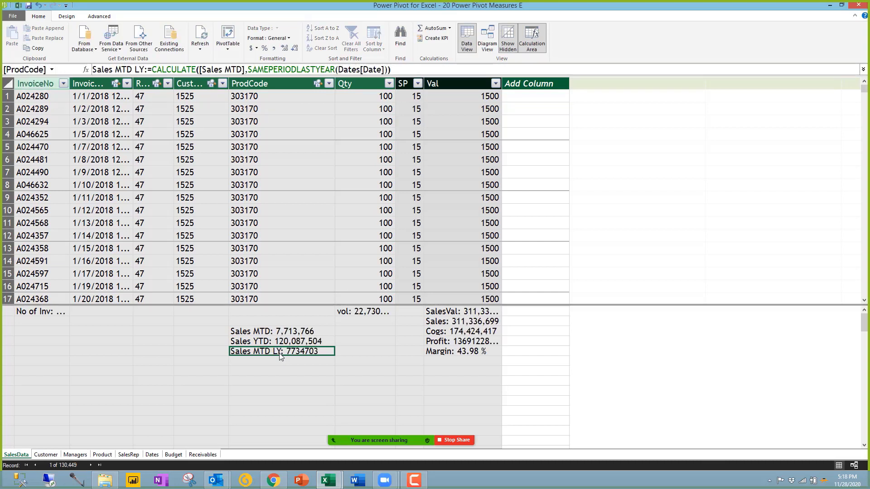
Step: Give Sales MTD LY thousands separators and no decimals (7,734,703), then return to Excel
{"action": "left_click", "coordinate": [275, 48]}
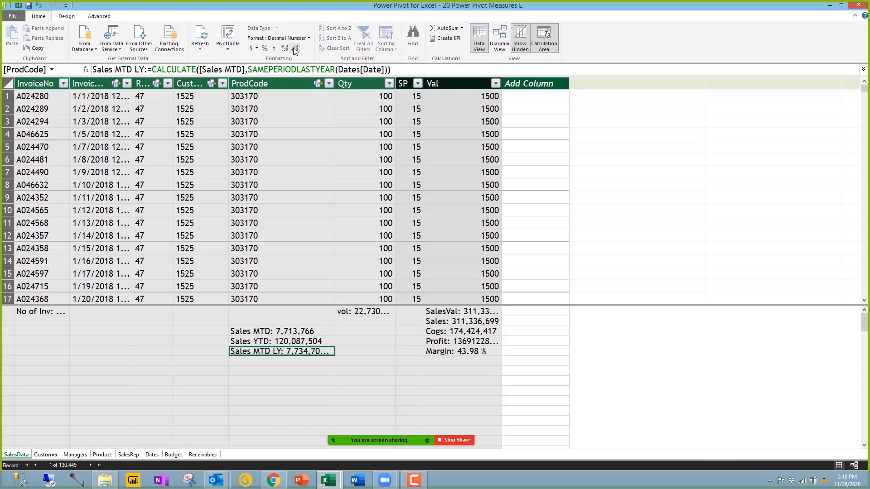
{"action": "left_click", "coordinate": [293, 49]}
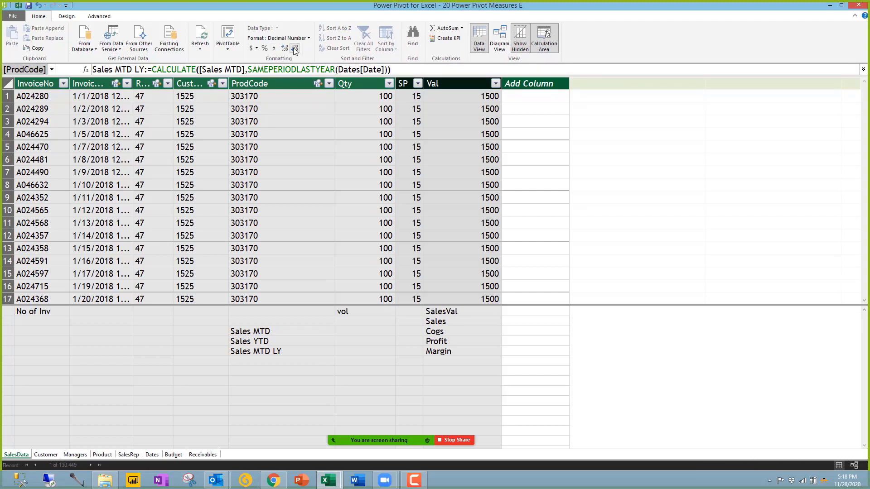
{"action": "left_click", "coordinate": [292, 47]}
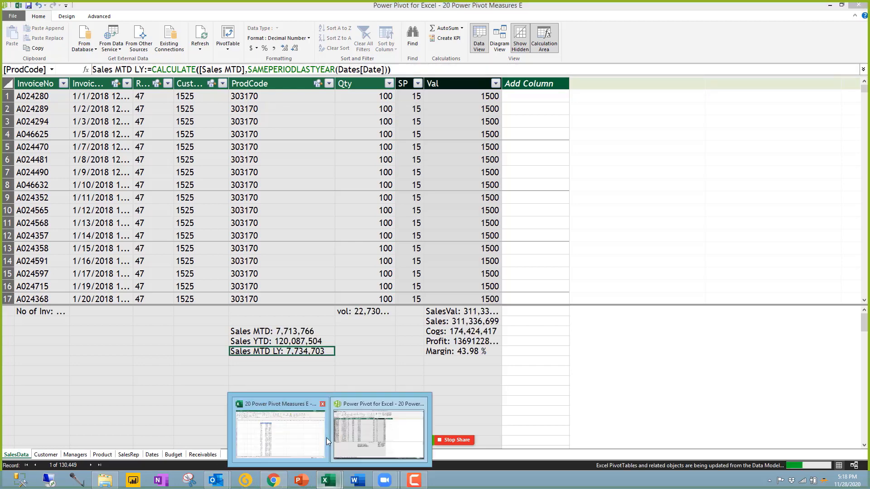
{"action": "left_click", "coordinate": [297, 430]}
{"action": "left_click", "coordinate": [294, 218]}
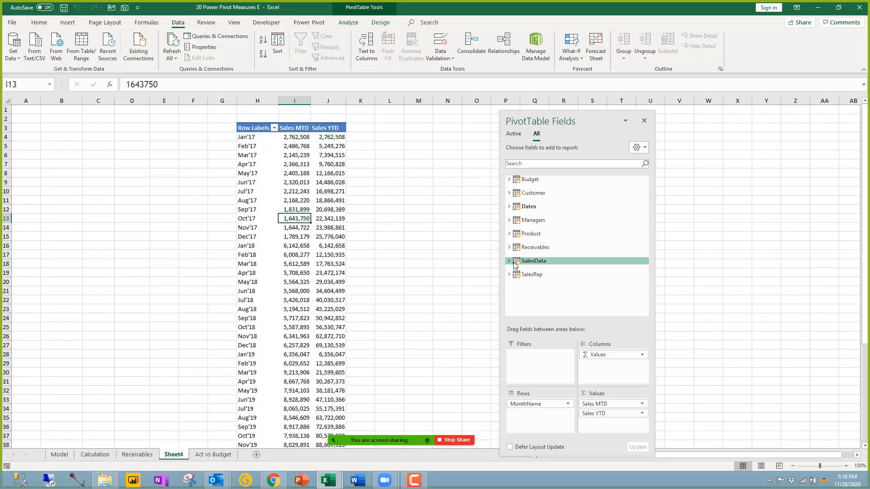
{"action": "left_click", "coordinate": [533, 261]}
{"action": "scroll", "coordinate": [564, 299], "scroll_direction": "down", "scroll_amount": 5}
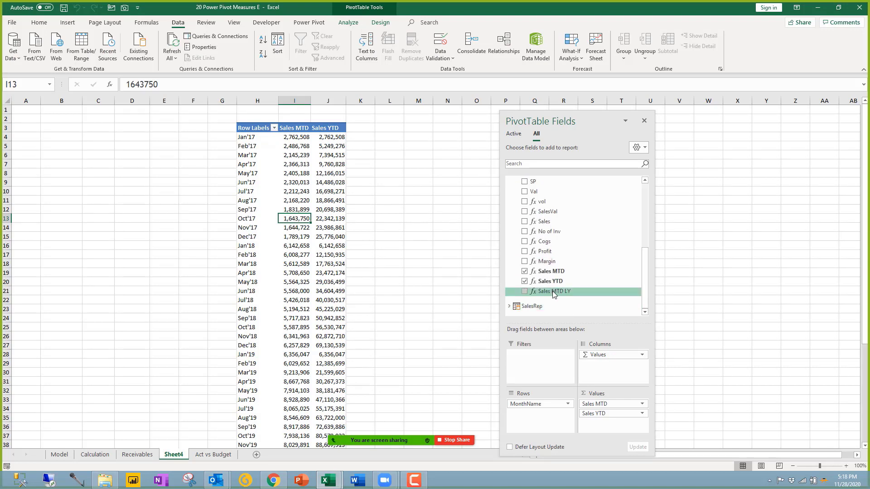
{"action": "left_click_drag", "start_coordinate": [552, 291], "coordinate": [590, 410]}
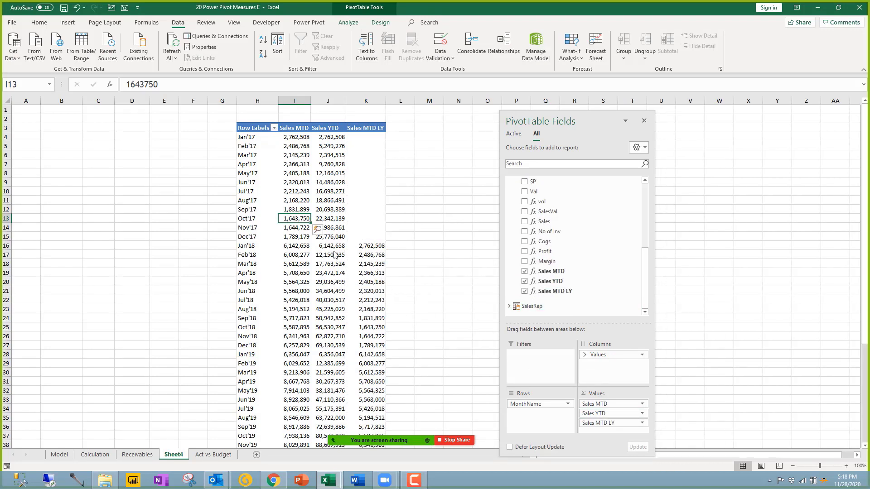
{"action": "left_click", "coordinate": [283, 248]}
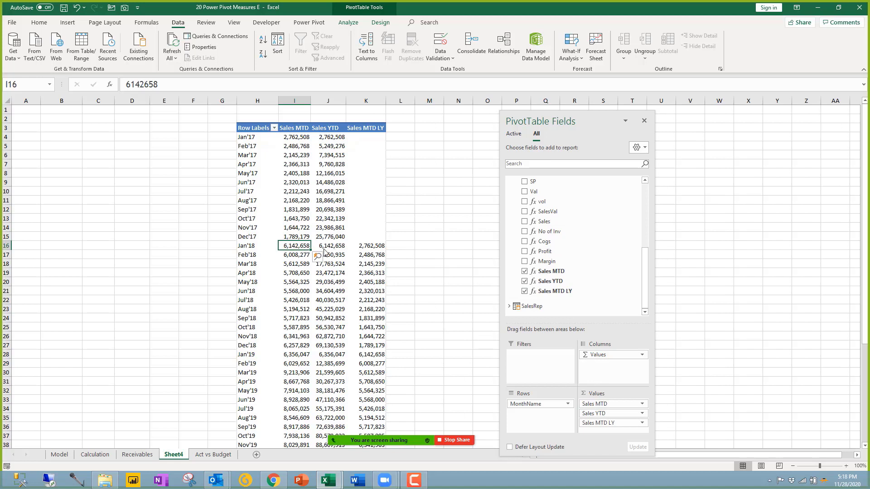
{"action": "left_click", "coordinate": [365, 251]}
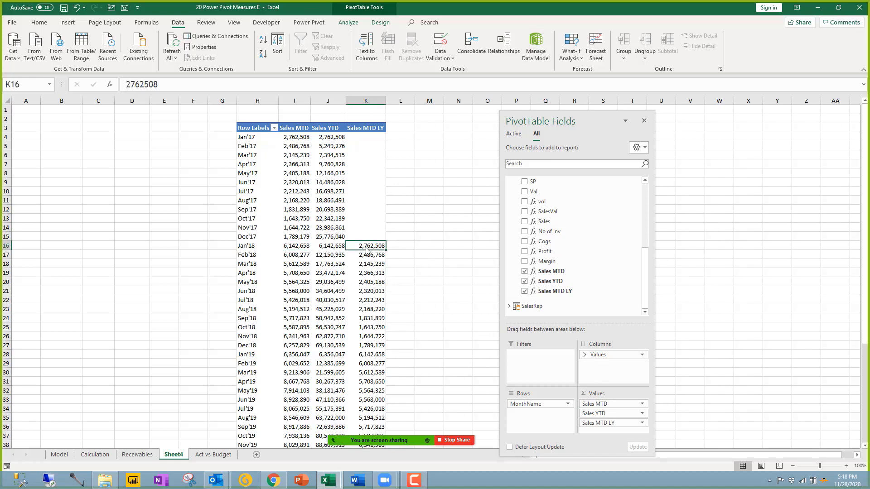
{"action": "left_click", "coordinate": [296, 139]}
{"action": "left_click", "coordinate": [372, 246]}
{"action": "left_click", "coordinate": [308, 140]}
{"action": "left_click", "coordinate": [372, 246]}
{"action": "left_click_drag", "start_coordinate": [366, 137], "coordinate": [374, 241]}
{"action": "scroll", "coordinate": [290, 302], "scroll_direction": "down", "scroll_amount": 11}
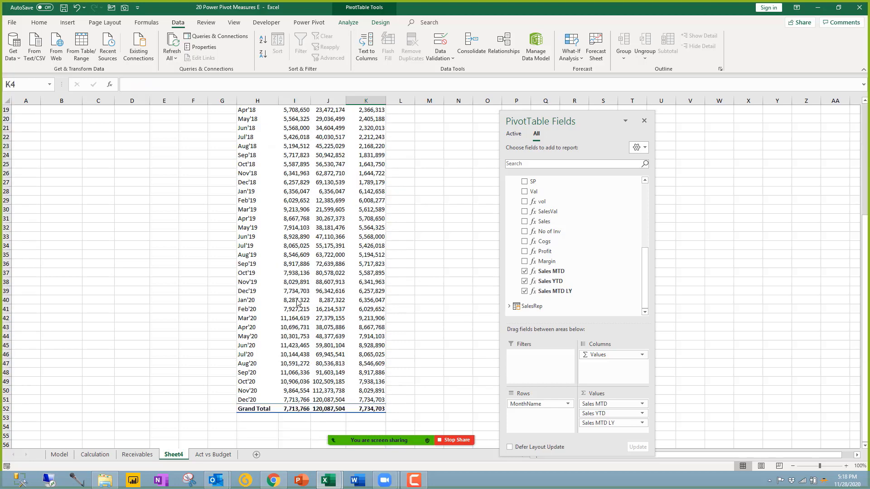
{"action": "scroll", "coordinate": [311, 315], "scroll_direction": "up", "scroll_amount": 1}
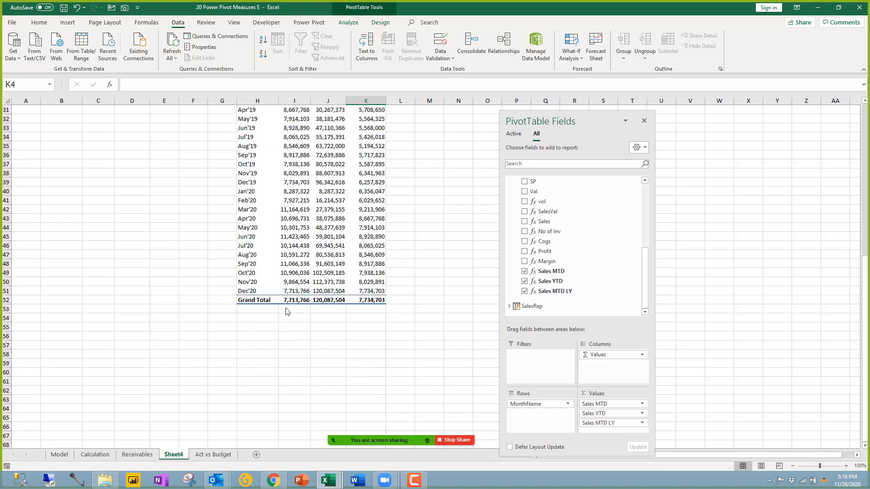
{"action": "left_click", "coordinate": [302, 275]}
{"action": "left_click", "coordinate": [376, 273]}
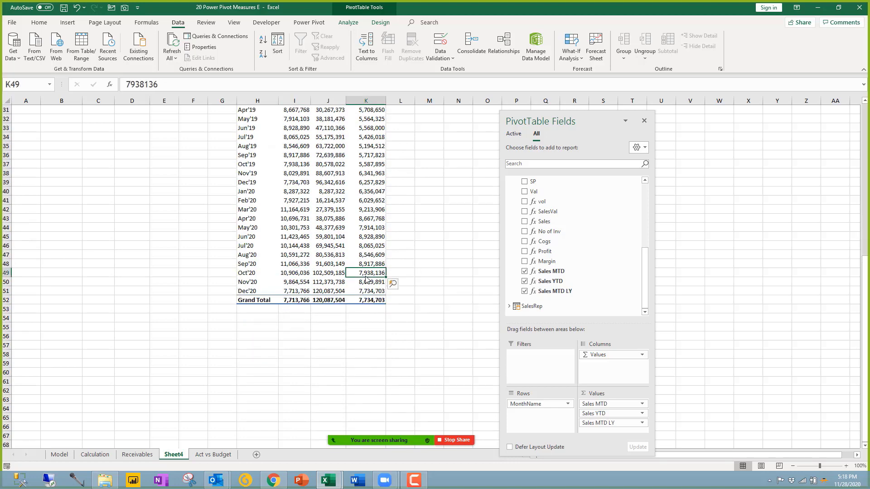
{"action": "left_click", "coordinate": [299, 166]}
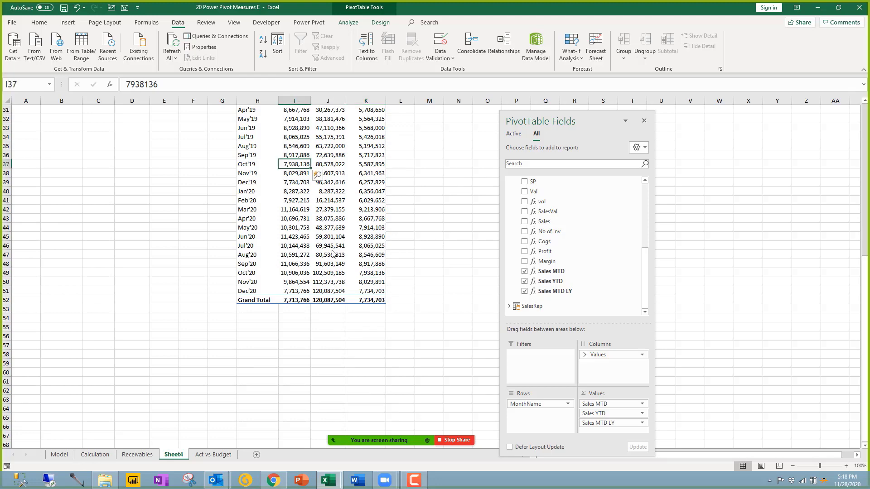
{"action": "left_click", "coordinate": [372, 274]}
{"action": "scroll", "coordinate": [317, 240], "scroll_direction": "up", "scroll_amount": 10}
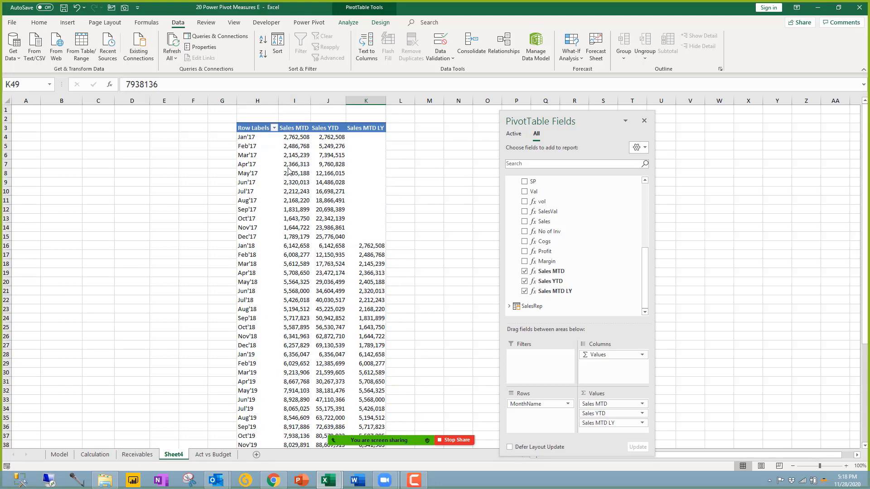
{"action": "left_click", "coordinate": [256, 157]}
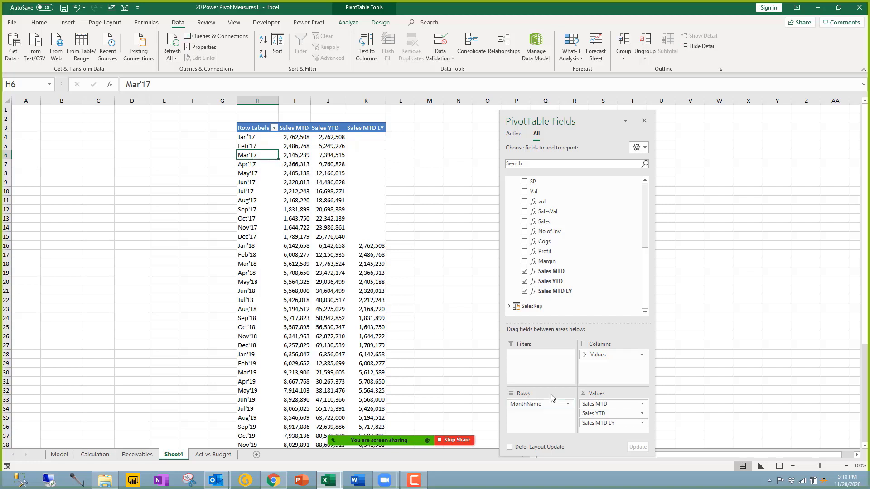
{"action": "left_click_drag", "start_coordinate": [549, 403], "coordinate": [308, 313]}
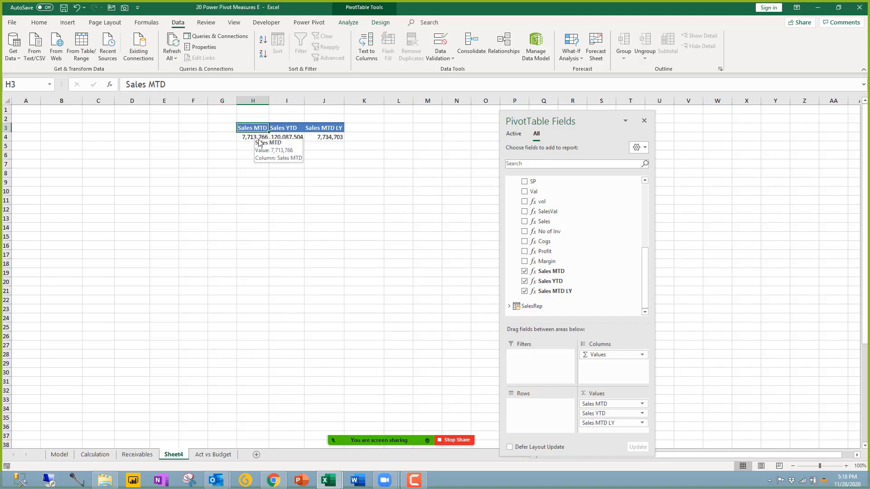
{"action": "left_click", "coordinate": [284, 139]}
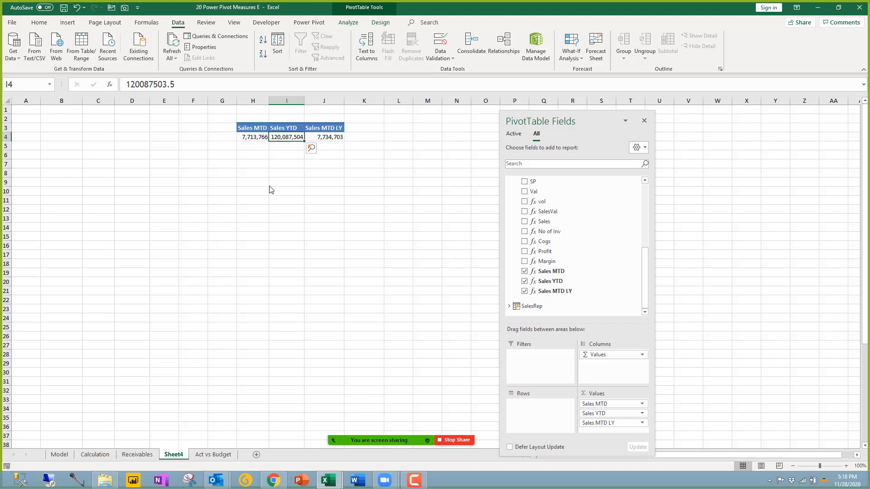
{"action": "left_click", "coordinate": [333, 139]}
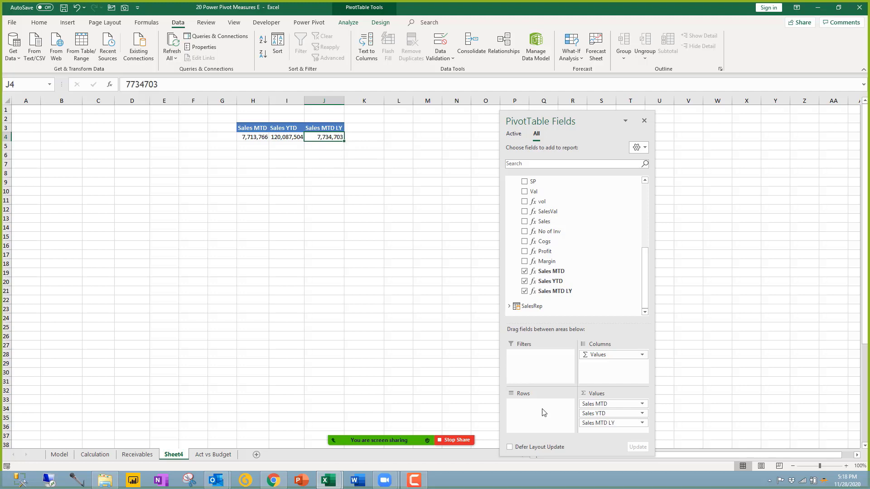
{"action": "left_click", "coordinate": [76, 7]}
{"action": "left_click", "coordinate": [272, 282]}
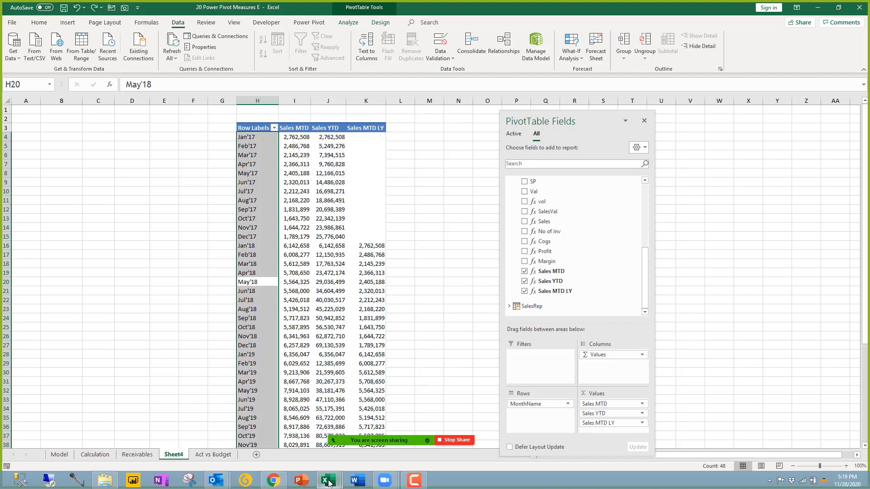
Step: Create measure SalesYTD:=CALCULATE([Sales YTD],SAMEPERIODLASTYEAR(Dates[Date])) in Power Pivot
{"action": "mouse_move", "coordinate": [329, 484]}
{"action": "left_click", "coordinate": [374, 435]}
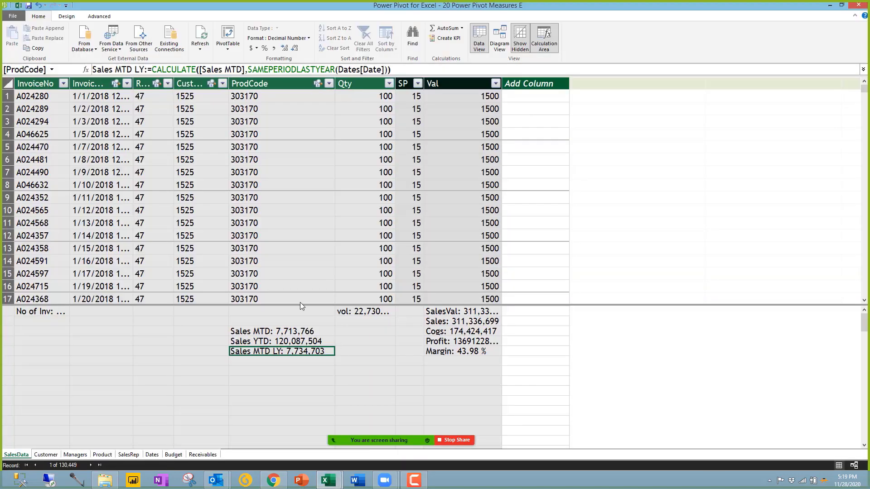
{"action": "left_click", "coordinate": [275, 361]}
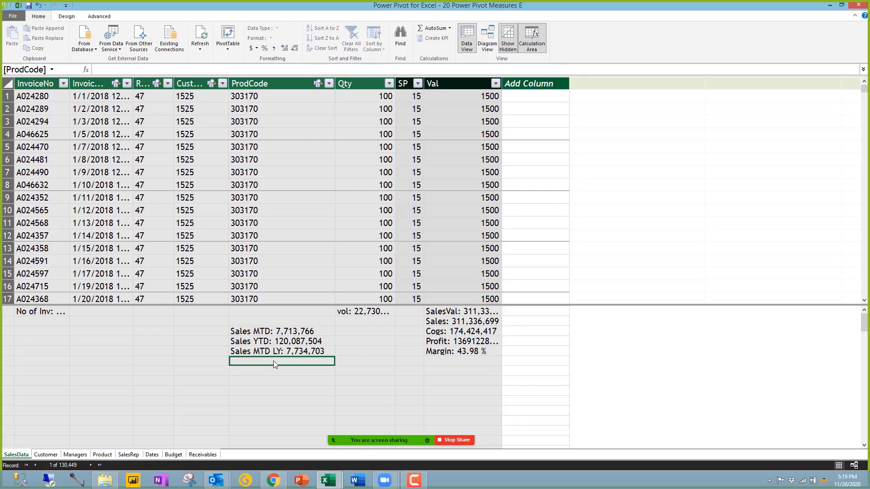
{"action": "type", "text": "Sales"}
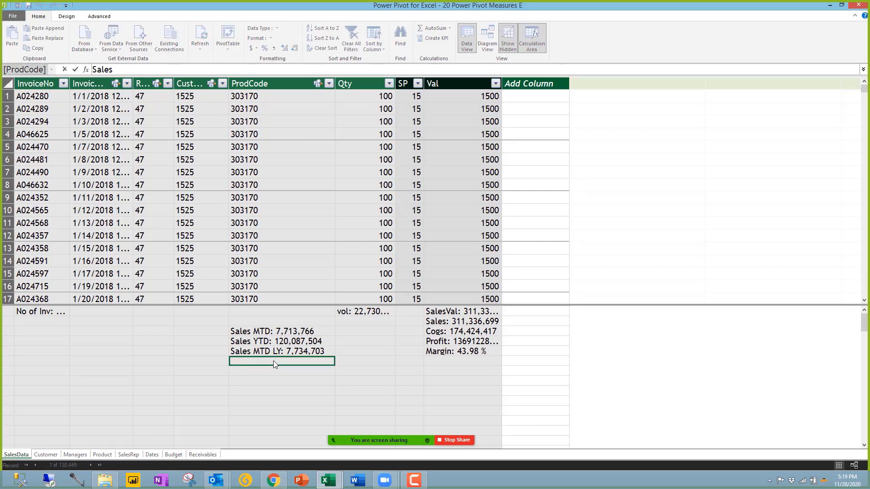
{"action": "type", "text": "YTD:=ca"}
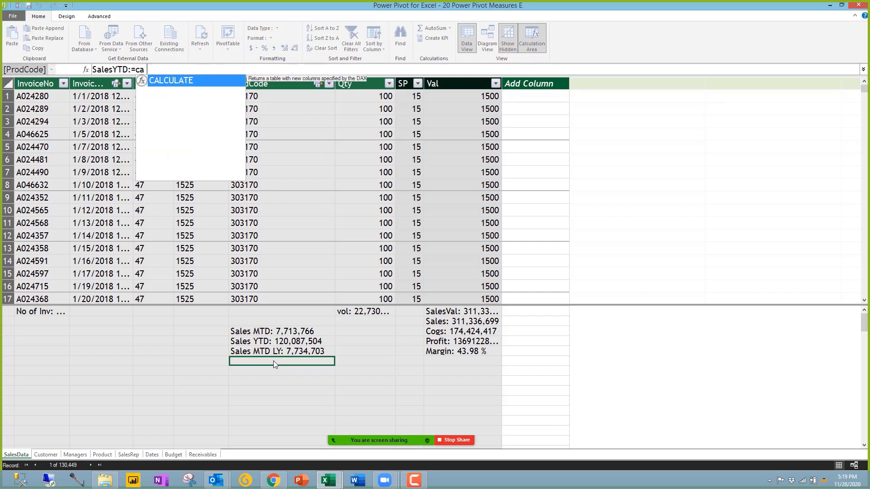
{"action": "key", "text": "Tab"}
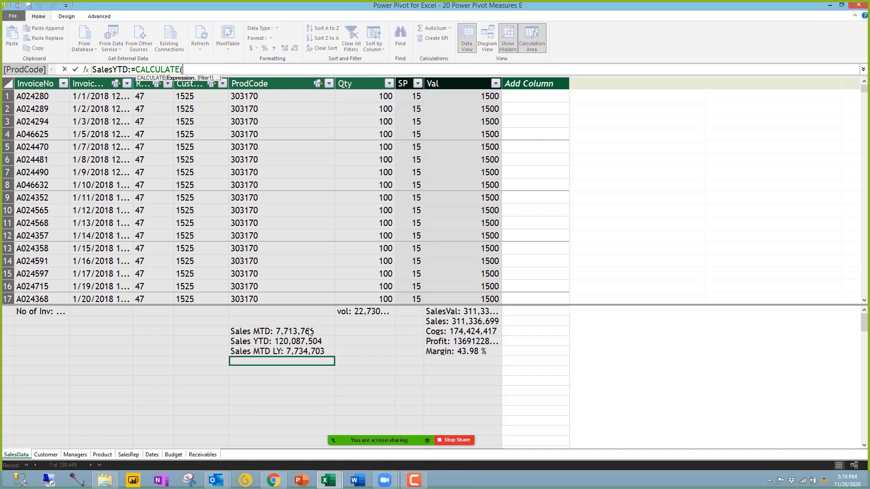
{"action": "left_click", "coordinate": [273, 343]}
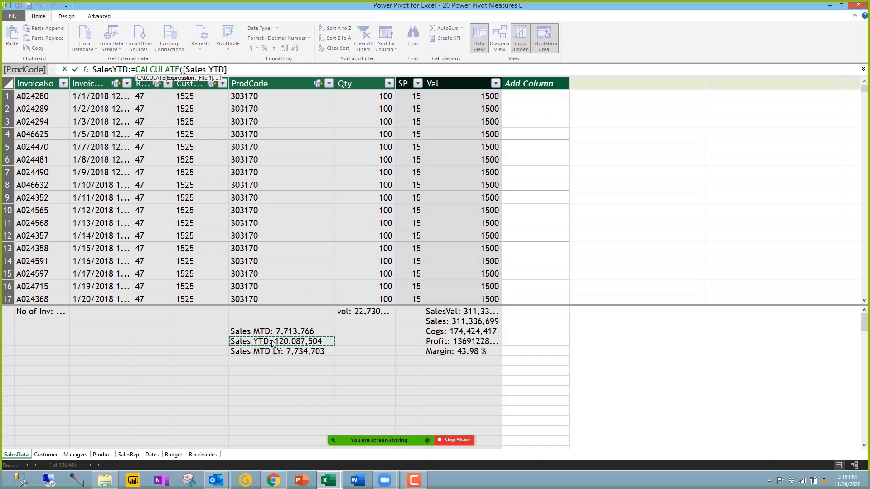
{"action": "type", "text": ","}
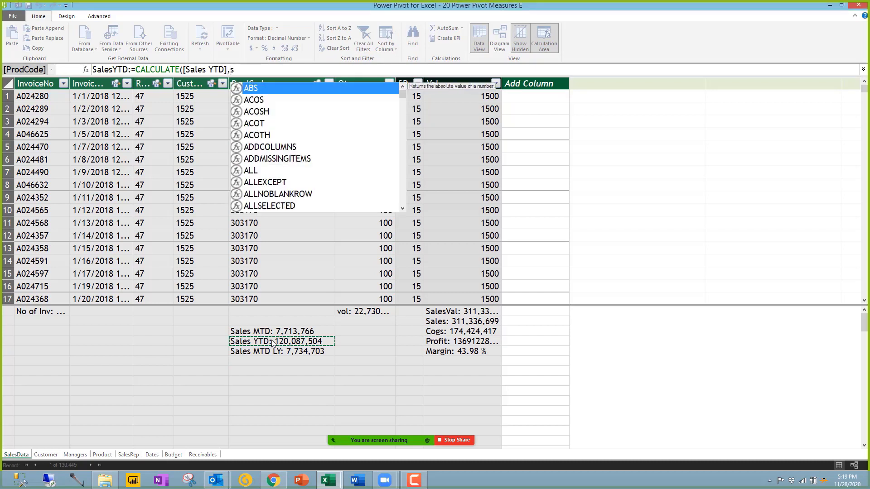
{"action": "type", "text": "sames"}
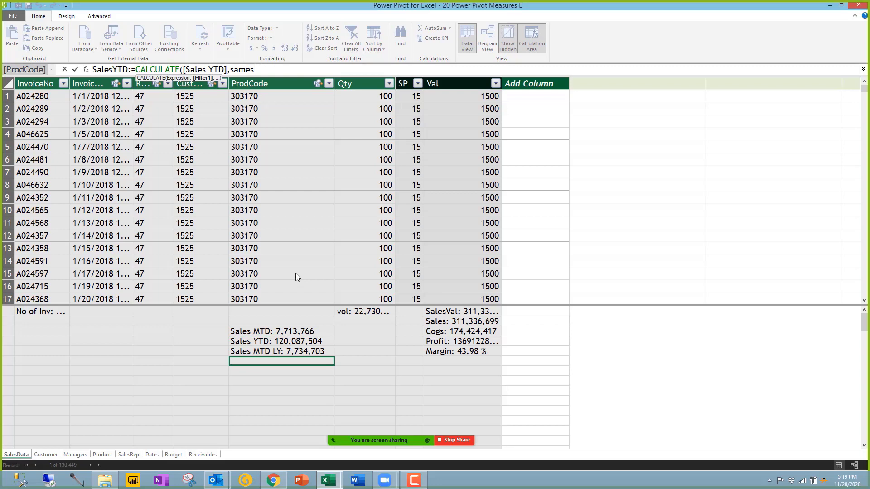
{"action": "key", "text": "Tab"}
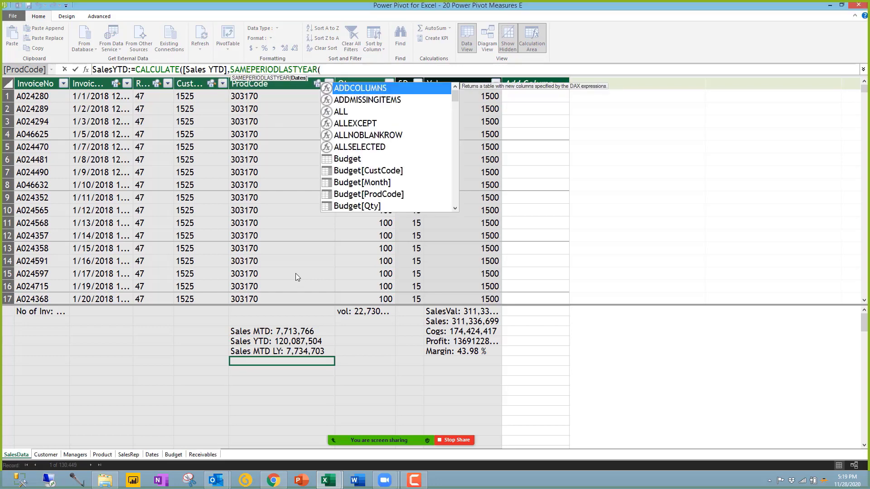
{"action": "type", "text": "date"}
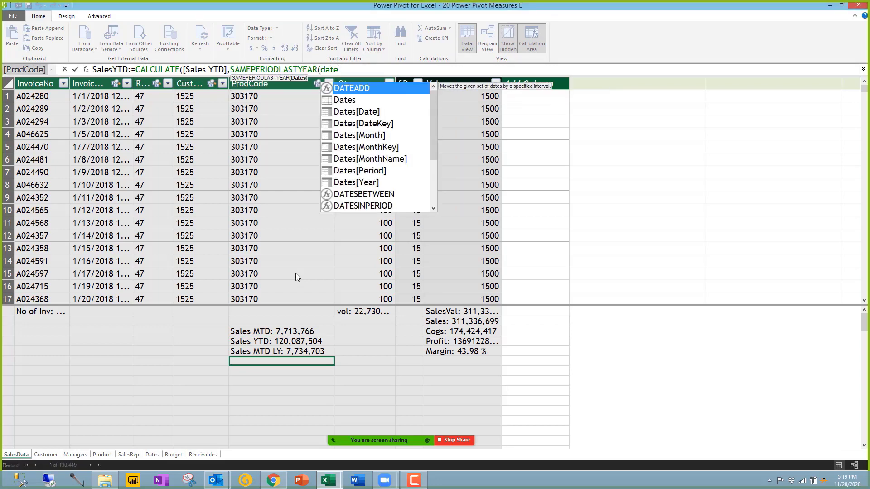
{"action": "double_click", "coordinate": [373, 111]}
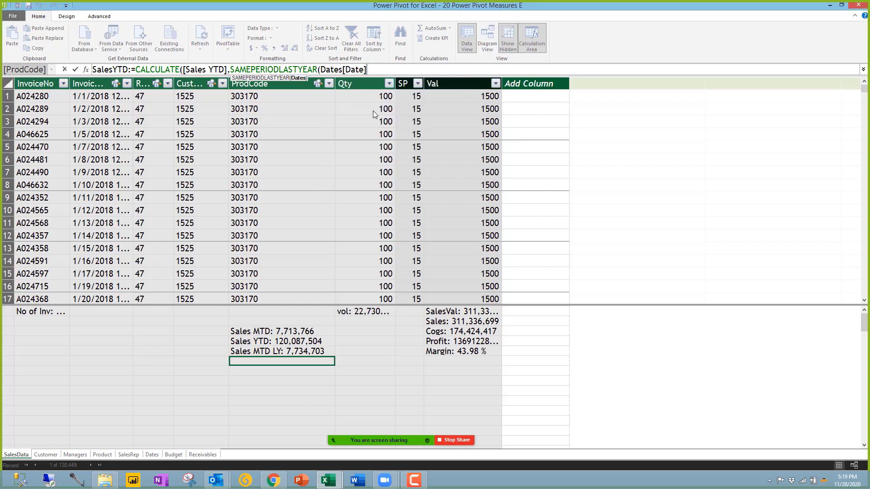
{"action": "type", "text": ")"}
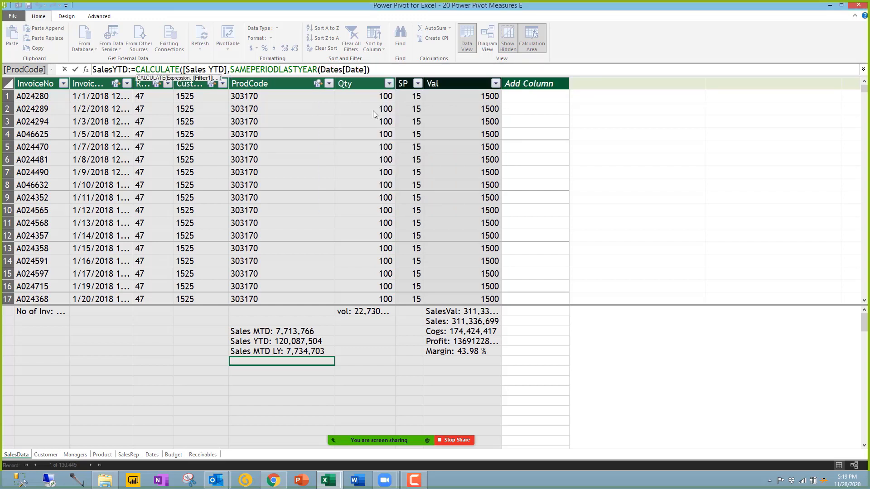
{"action": "type", "text": ")"}
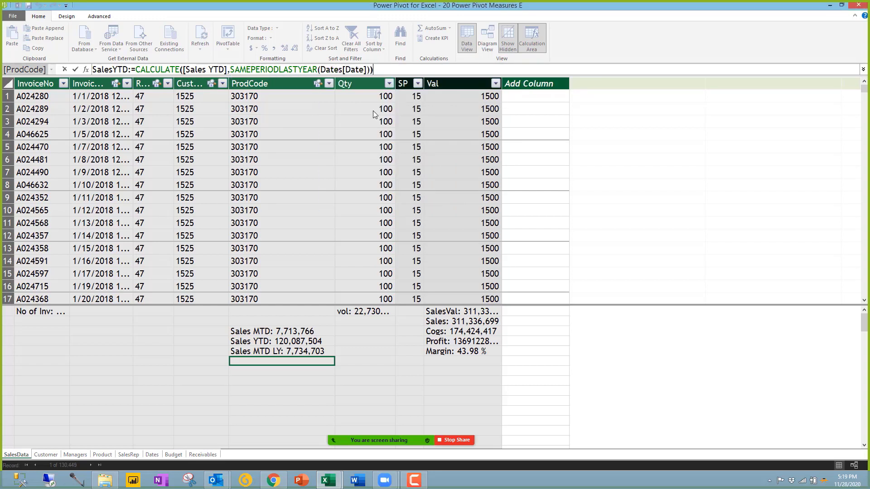
{"action": "key", "text": "Return"}
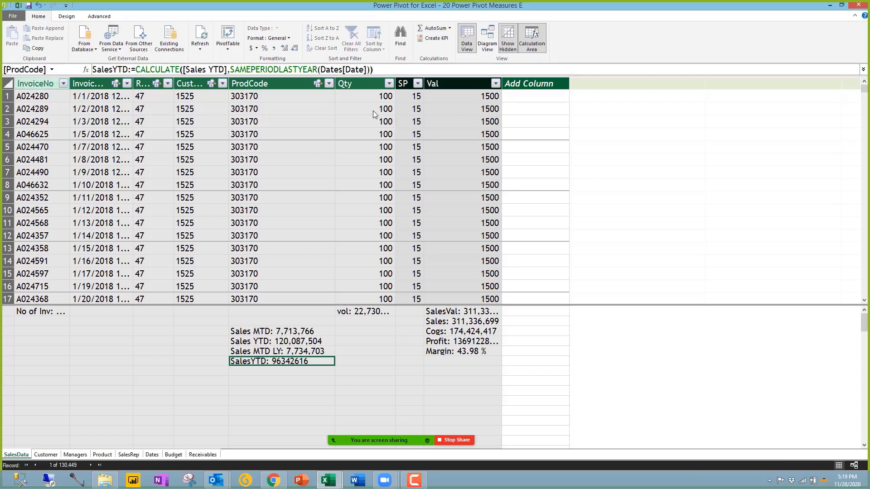
Step: Format SalesYTD with thousands separators and no decimals, showing 96,342,616
{"action": "left_click", "coordinate": [275, 50]}
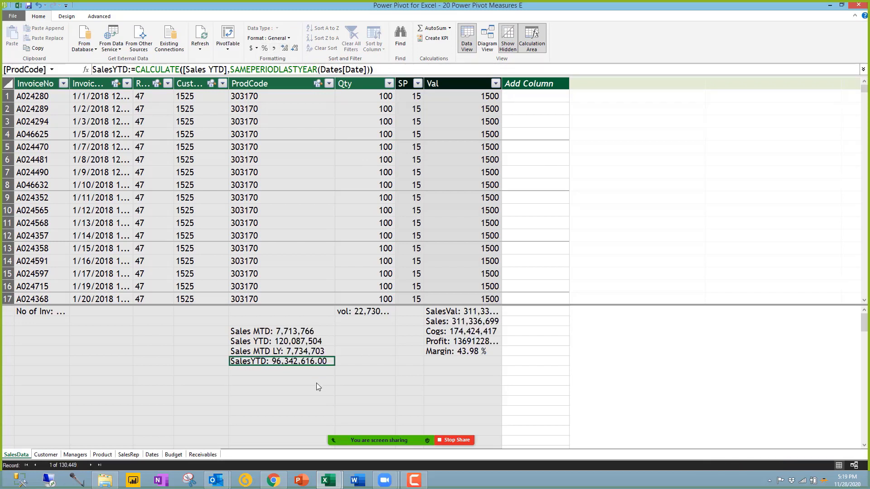
{"action": "left_click", "coordinate": [305, 370]}
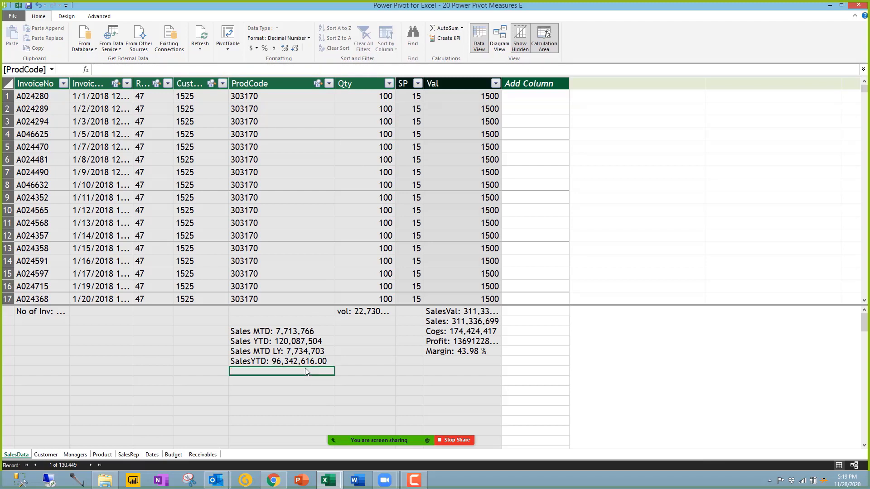
{"action": "left_click", "coordinate": [310, 361]}
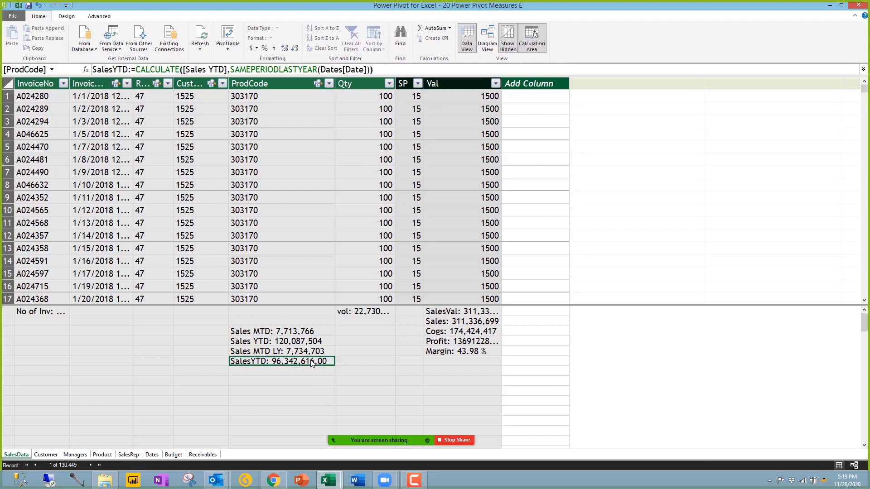
{"action": "left_click", "coordinate": [295, 48]}
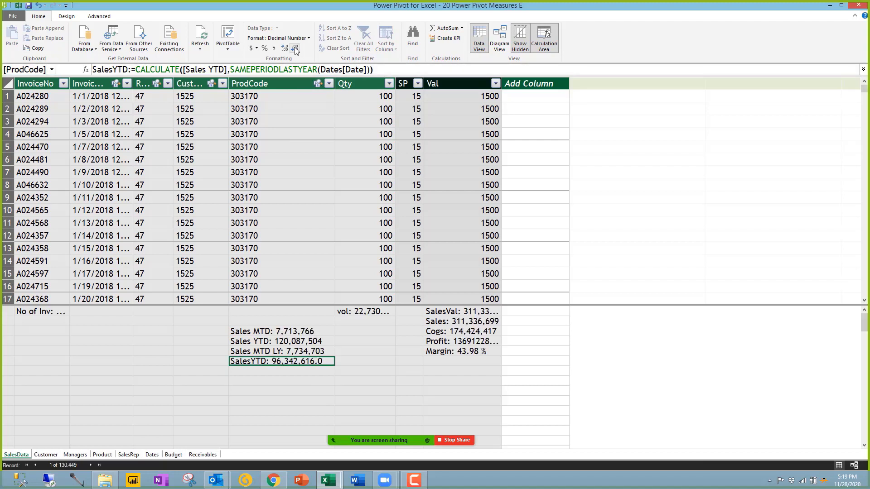
{"action": "left_click", "coordinate": [294, 48]}
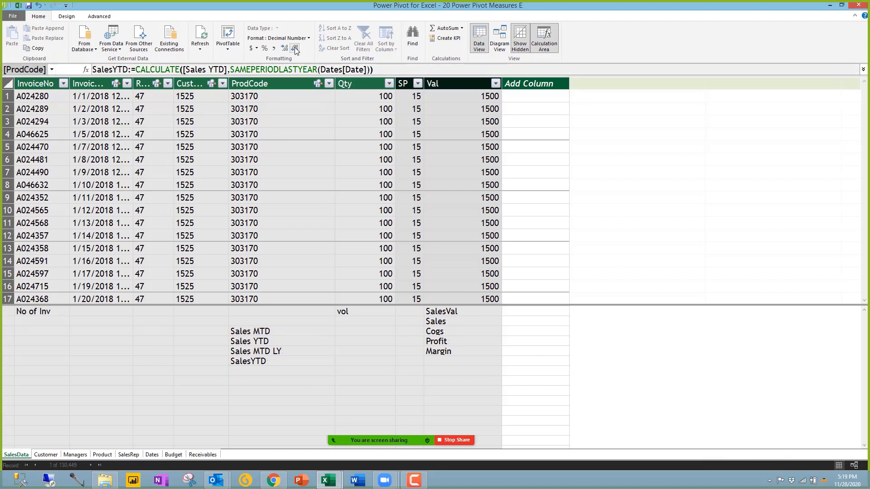
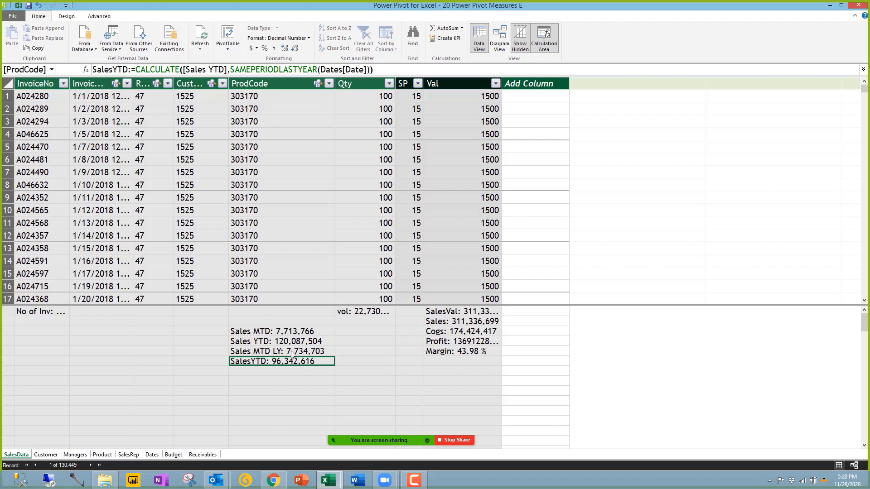
Step: Back in the Power Pivot Measures E workbook, add SalesYTD to the monthly PivotTable's values
{"action": "left_click", "coordinate": [298, 371]}
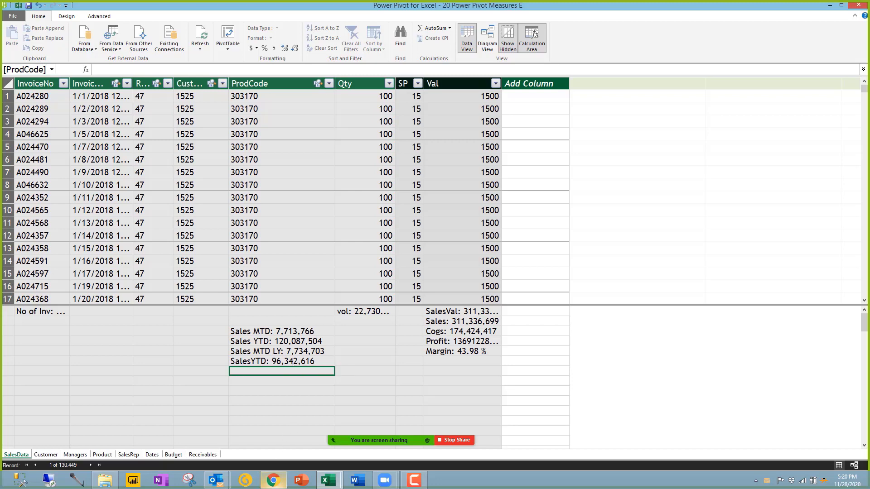
{"action": "left_click", "coordinate": [327, 480]}
{"action": "left_click", "coordinate": [307, 414]}
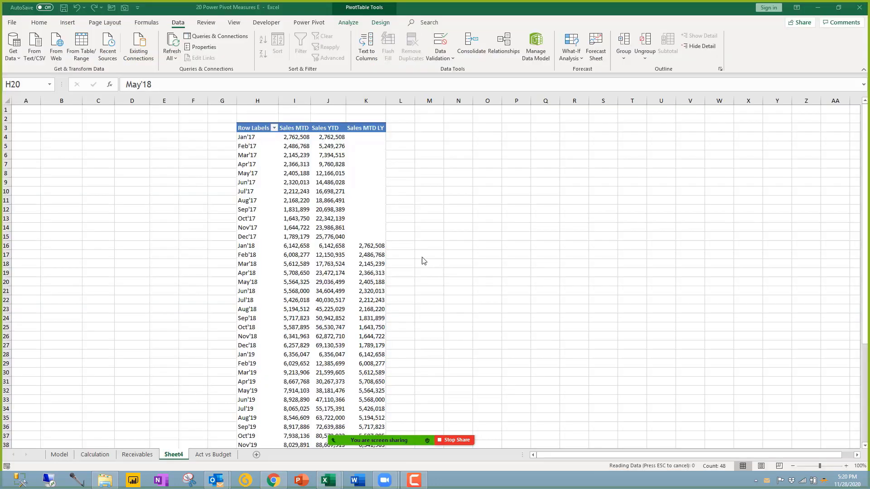
{"action": "left_click", "coordinate": [362, 220]}
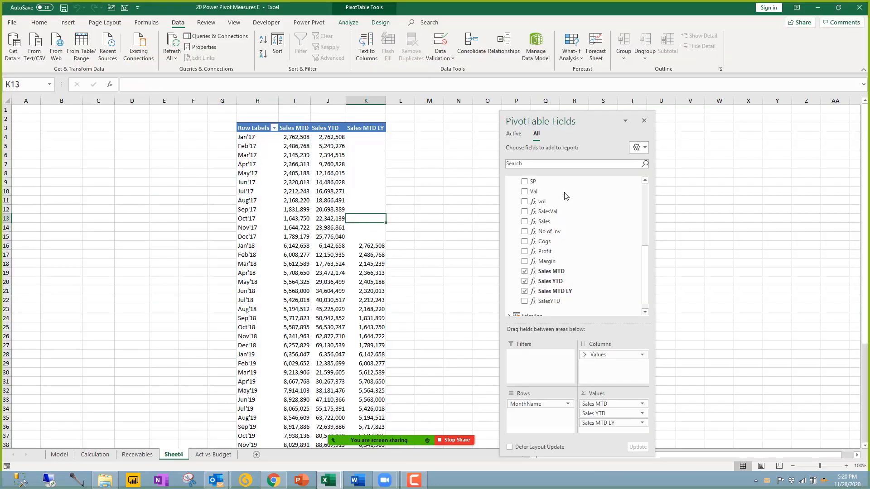
{"action": "left_click_drag", "start_coordinate": [559, 301], "coordinate": [621, 431]}
Step: Compare Oct'18 SalesYTD with Sales YTD, Sales MTD and Oct'17's 22,342,139
{"action": "left_click", "coordinate": [333, 327]}
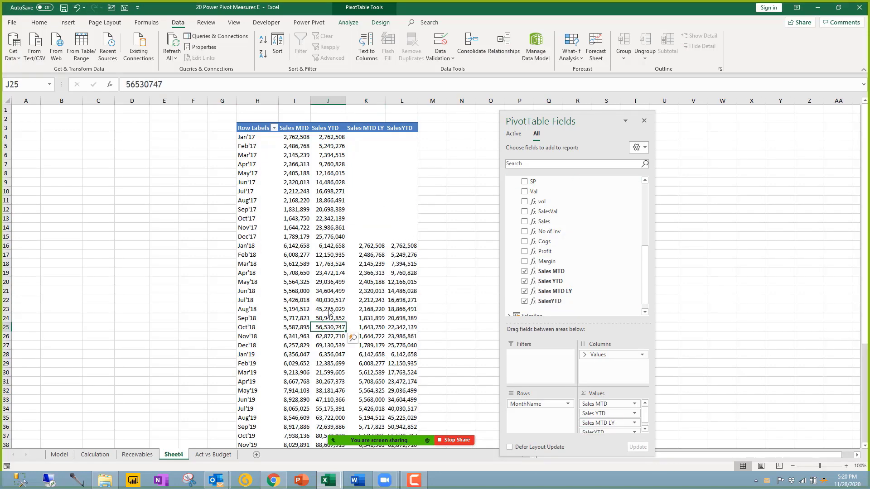
{"action": "scroll", "coordinate": [330, 313], "scroll_direction": "down", "scroll_amount": 1}
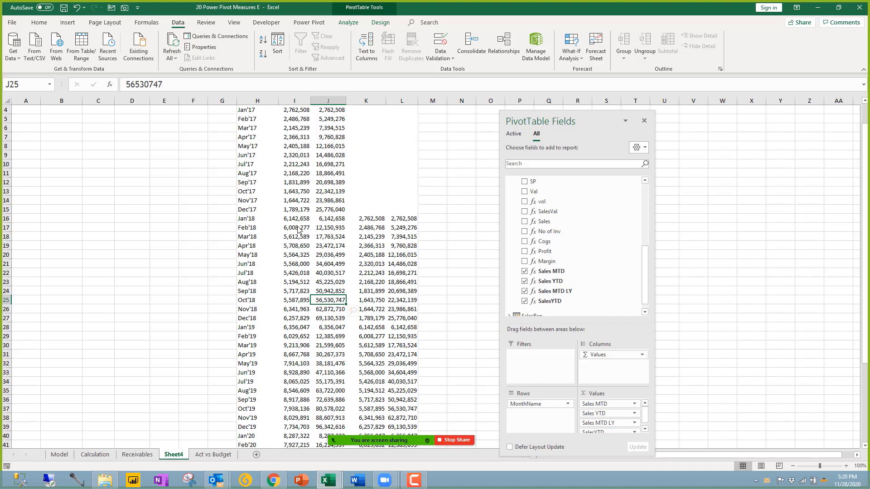
{"action": "left_click", "coordinate": [294, 302]}
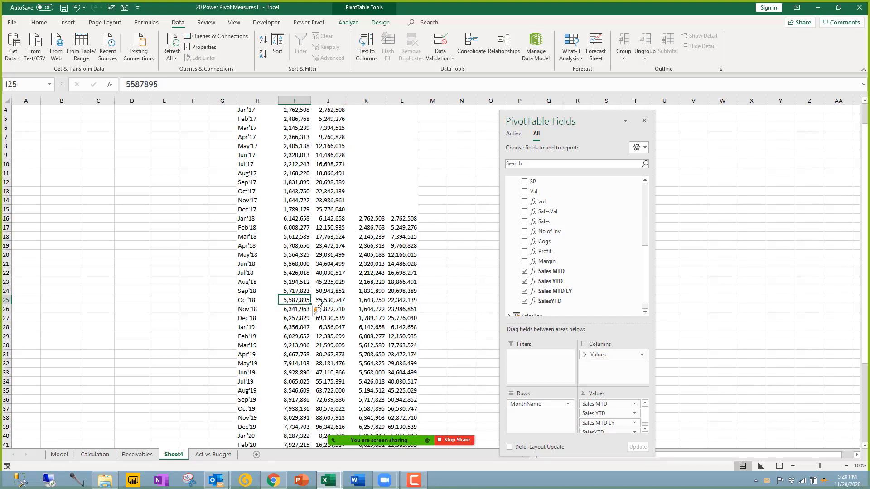
{"action": "left_click", "coordinate": [323, 303]}
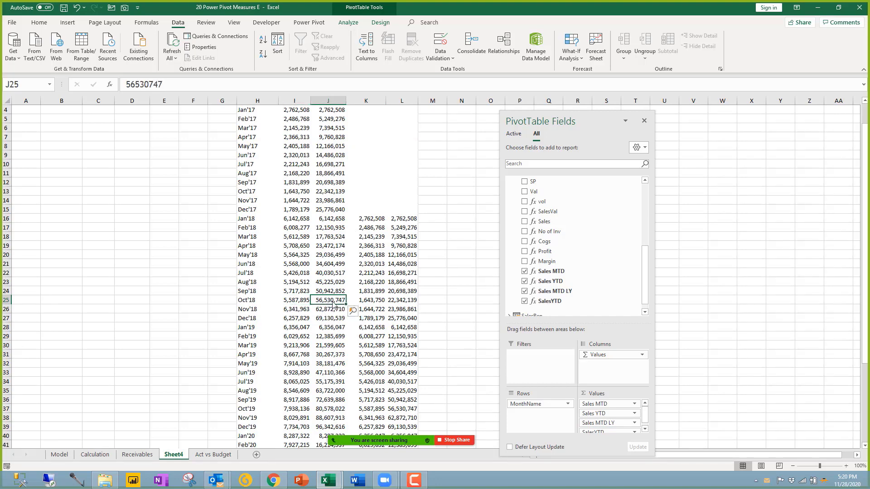
{"action": "left_click", "coordinate": [400, 305]}
{"action": "left_click", "coordinate": [321, 194]}
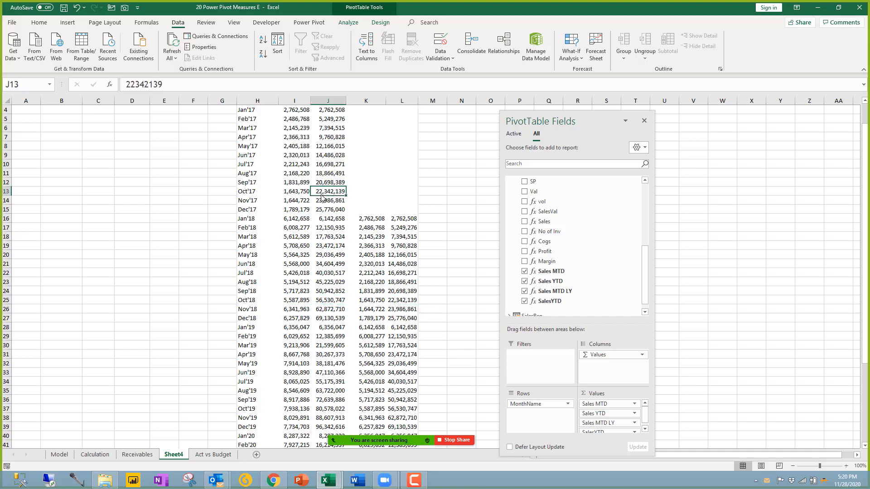
{"action": "left_click", "coordinate": [407, 303]}
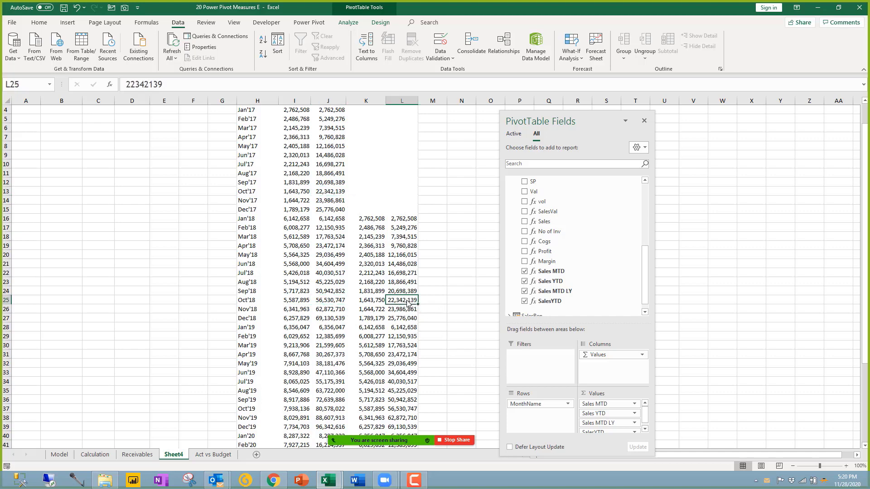
{"action": "scroll", "coordinate": [371, 308], "scroll_direction": "up", "scroll_amount": 1}
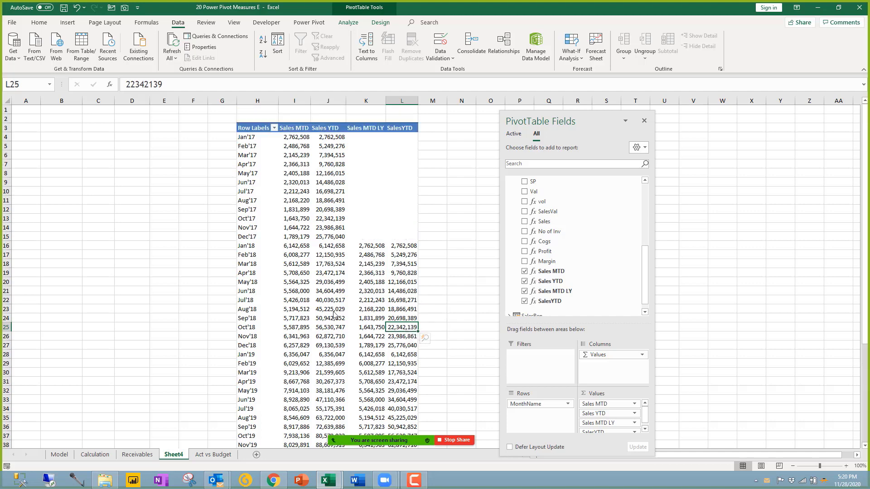
{"action": "left_click", "coordinate": [319, 295]}
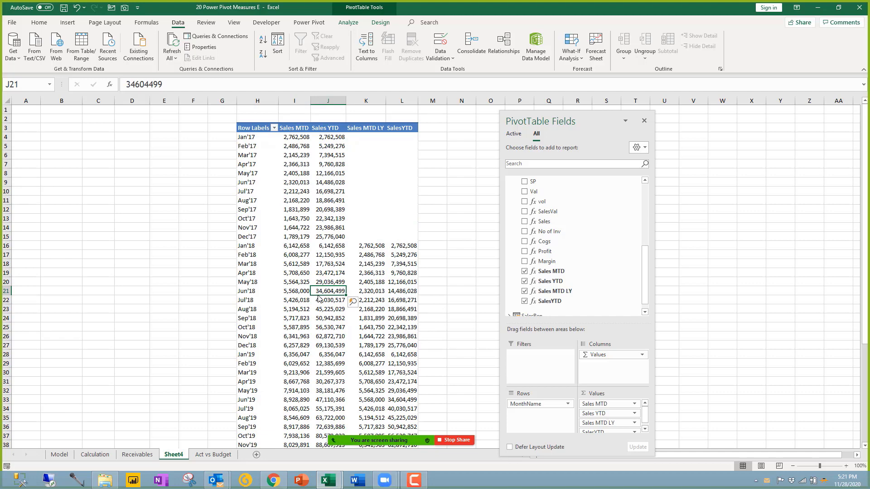
Step: Save the workbook and select the entire PivotTable
{"action": "left_click", "coordinate": [218, 291]}
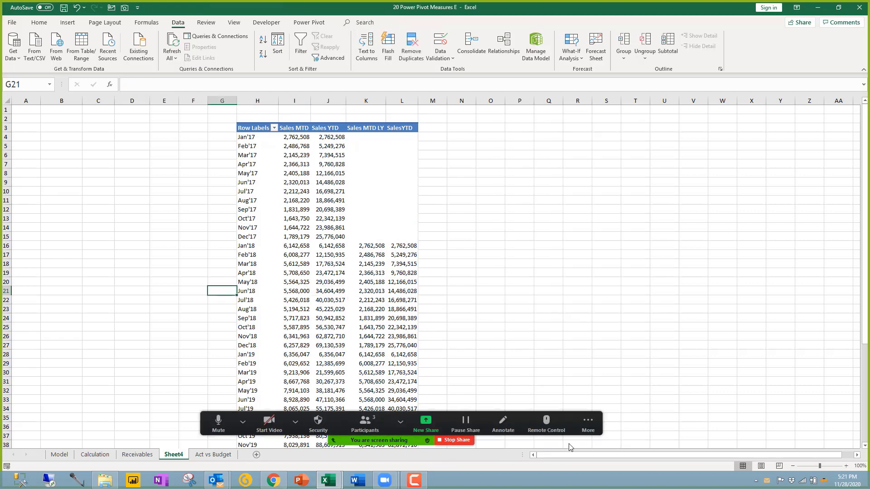
{"action": "left_click", "coordinate": [287, 211]}
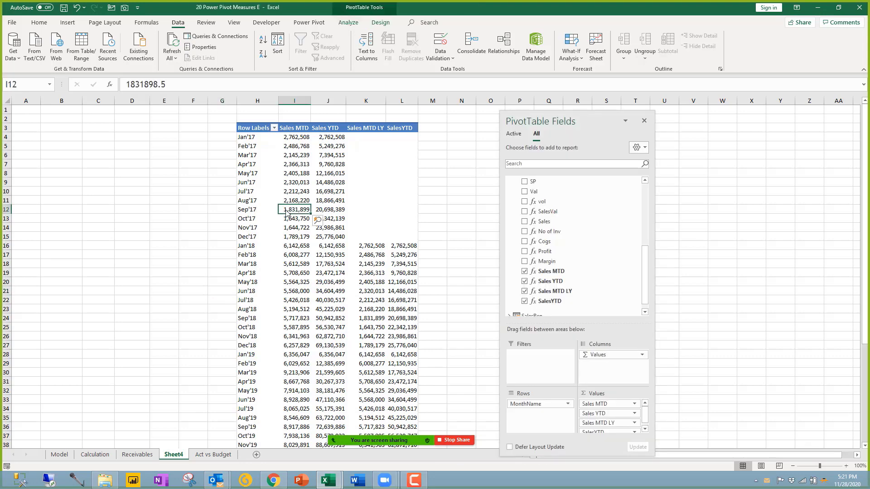
{"action": "key", "text": "ctrl+s"}
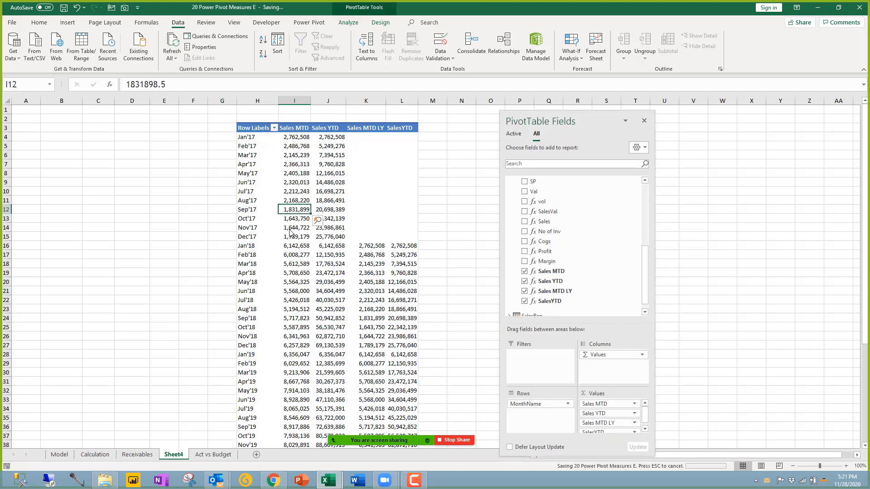
{"action": "left_click", "coordinate": [298, 254]}
{"action": "key", "text": "ctrl+a"}
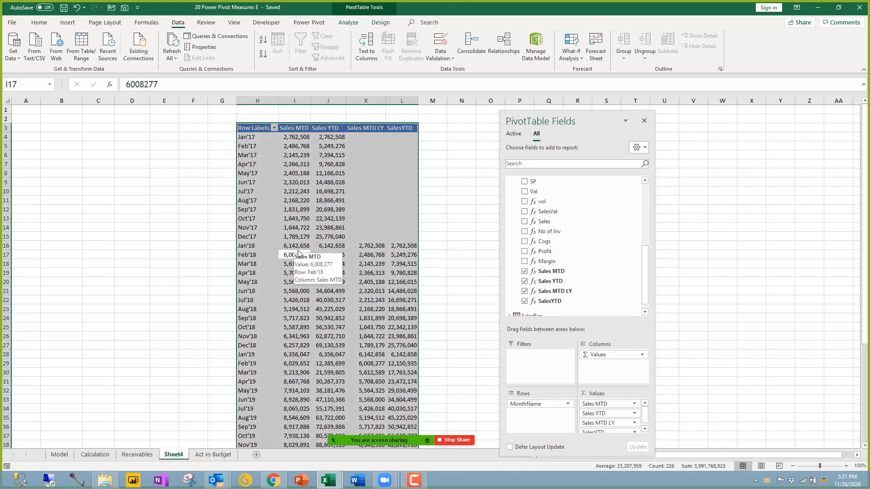
Step: Copy the whole PivotTable and paste the copy at cell A2
{"action": "left_click", "coordinate": [49, 120]}
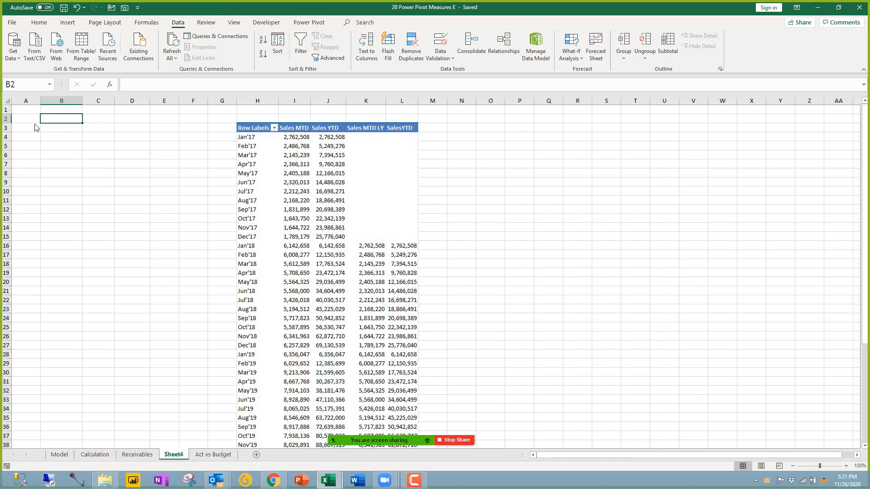
{"action": "left_click", "coordinate": [33, 120]}
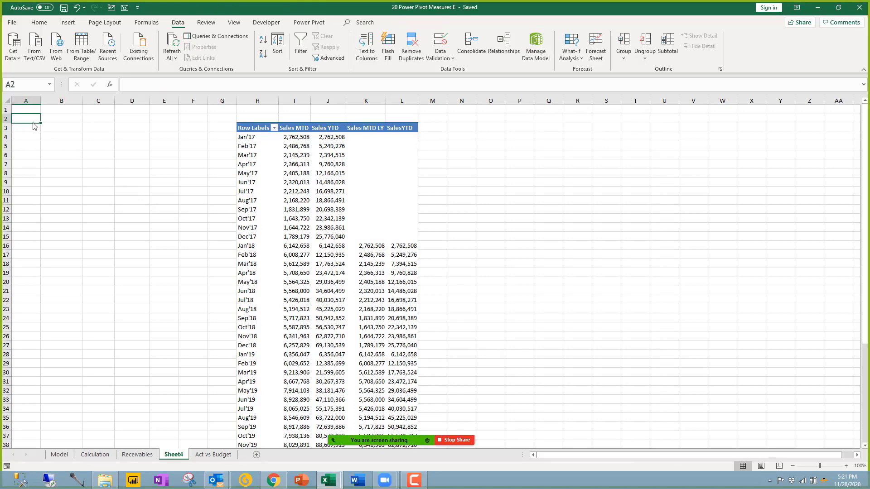
{"action": "left_click", "coordinate": [239, 146]}
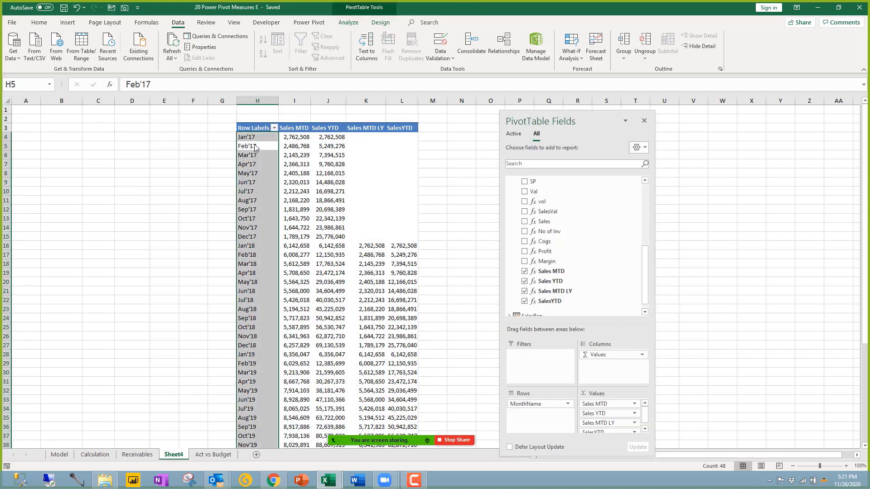
{"action": "key", "text": "ctrl+a"}
{"action": "key", "text": "ctrl+c"}
{"action": "left_click", "coordinate": [31, 122]}
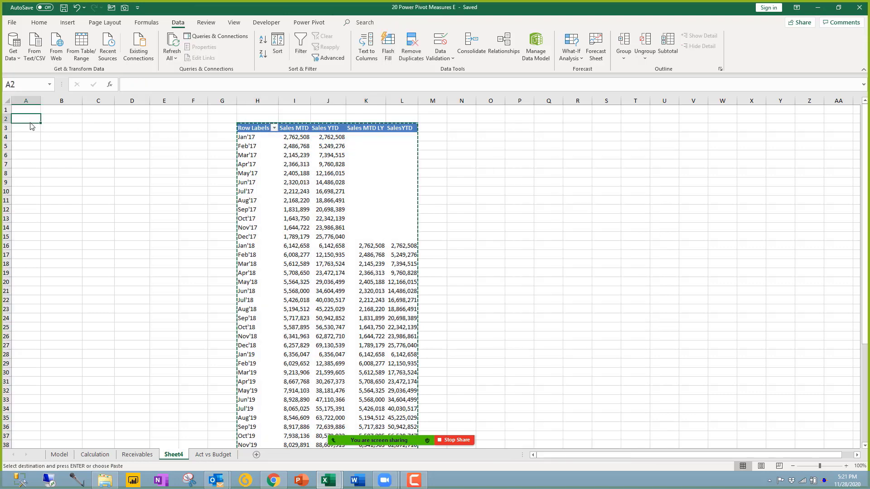
{"action": "key", "text": "ctrl+v"}
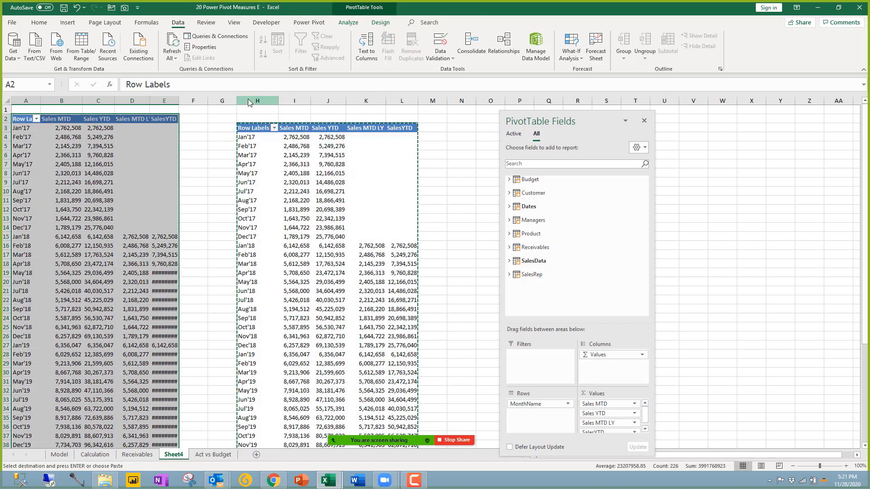
Step: Delete the original PivotTable's columns and remove the month rows from the copy
{"action": "left_click_drag", "start_coordinate": [253, 100], "coordinate": [407, 80]}
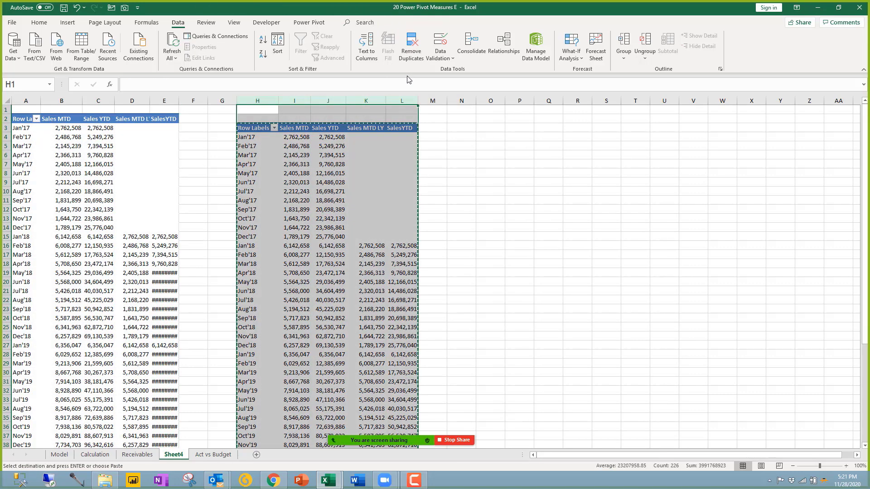
{"action": "key", "text": "ctrl+minus"}
{"action": "left_click_drag", "start_coordinate": [134, 220], "coordinate": [120, 227]}
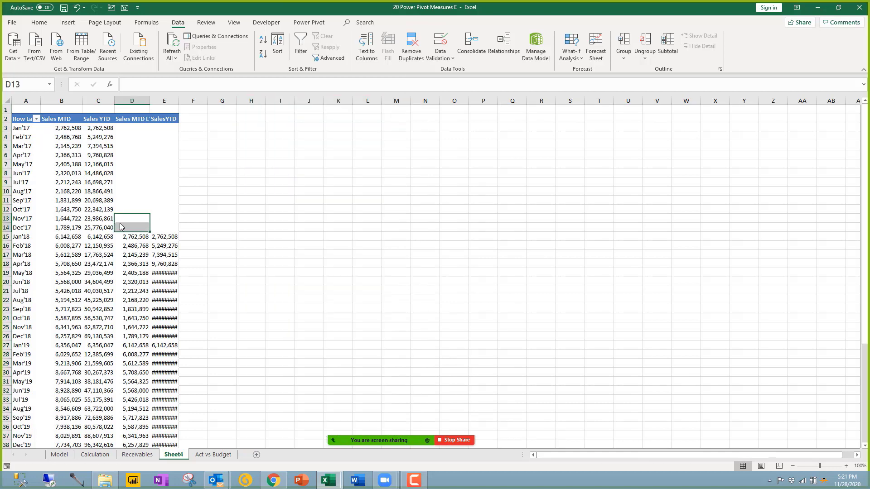
{"action": "left_click_drag", "start_coordinate": [530, 405], "coordinate": [385, 386]}
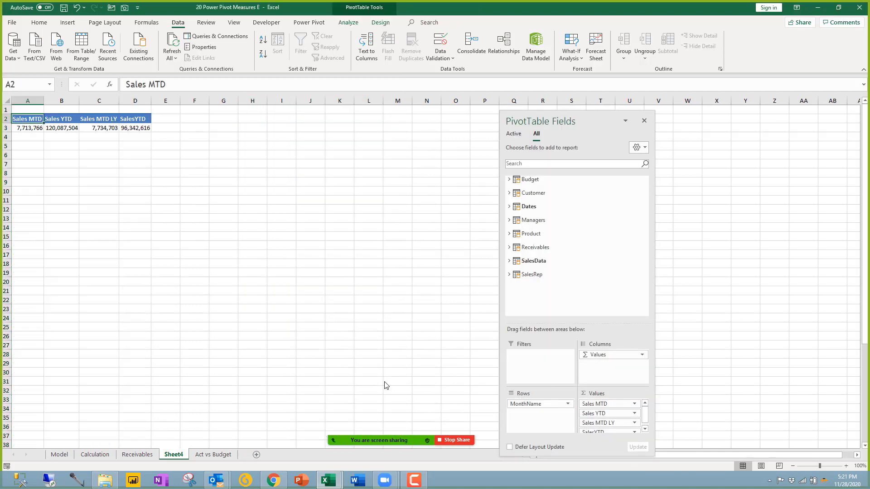
{"action": "left_click_drag", "start_coordinate": [31, 129], "coordinate": [143, 129]}
Step: Break the rows down by product Category, check the Dispenser totals, and expand the Dates fields
{"action": "left_click", "coordinate": [509, 194]}
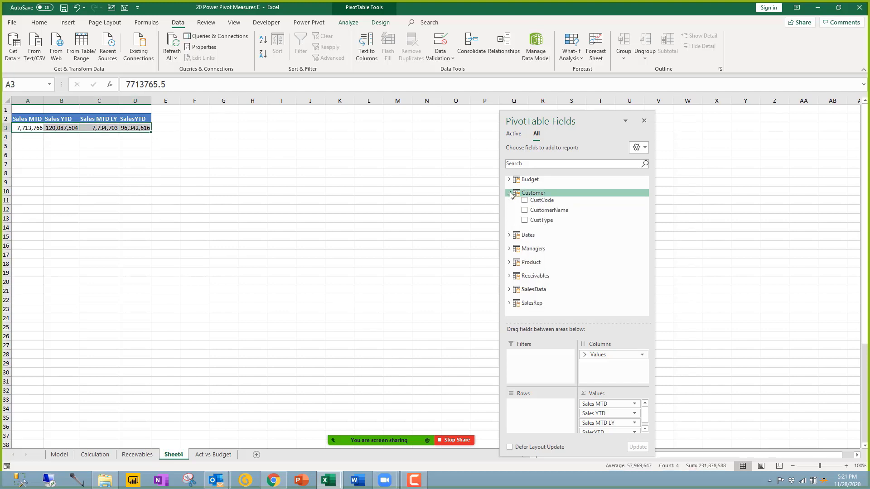
{"action": "left_click", "coordinate": [509, 193]}
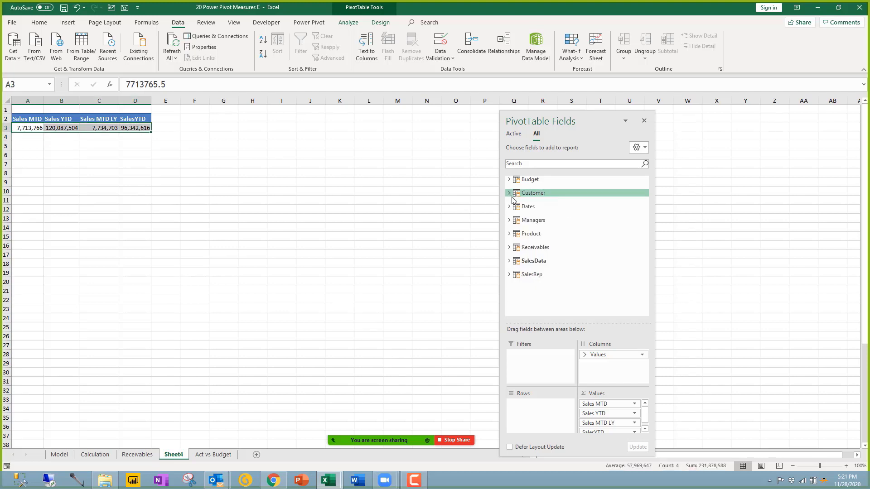
{"action": "left_click", "coordinate": [509, 233]}
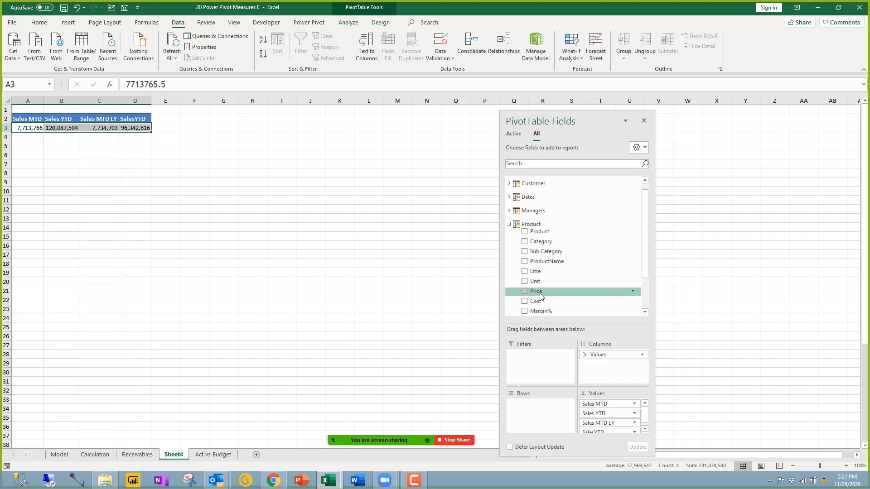
{"action": "left_click_drag", "start_coordinate": [541, 243], "coordinate": [541, 416]}
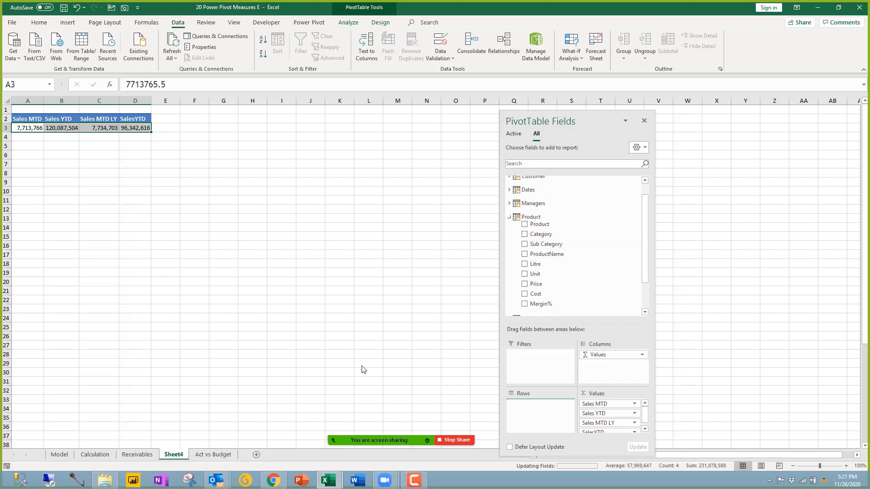
{"action": "left_click", "coordinate": [68, 128]}
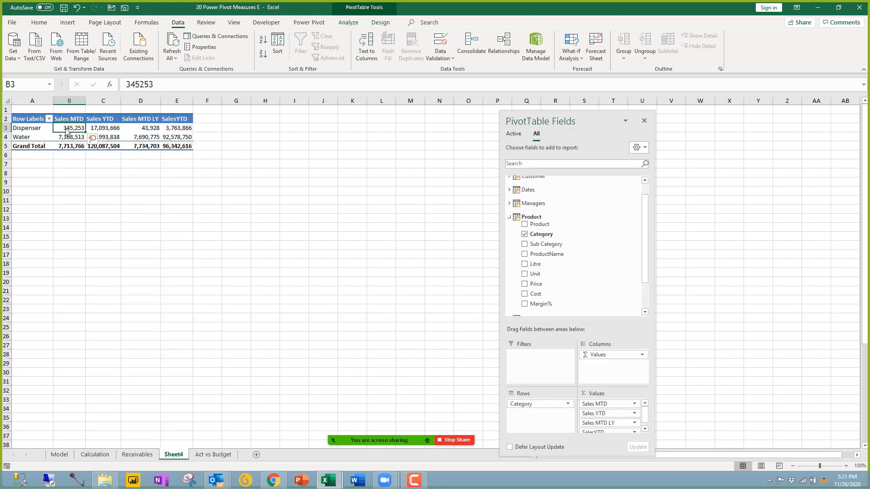
{"action": "left_click", "coordinate": [140, 130]}
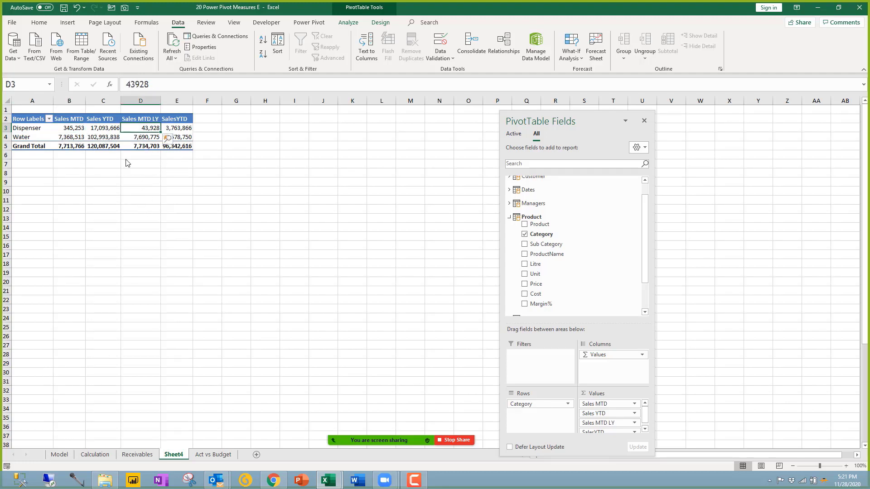
{"action": "left_click", "coordinate": [107, 148]}
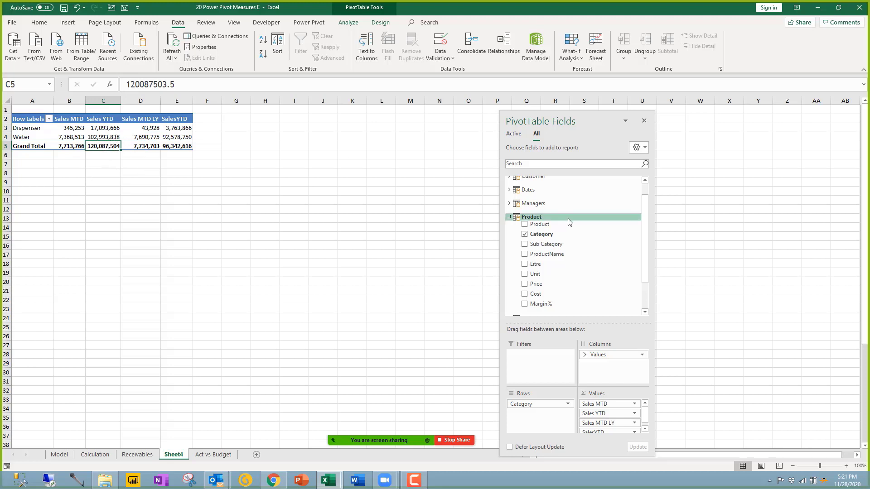
{"action": "left_click", "coordinate": [527, 190]}
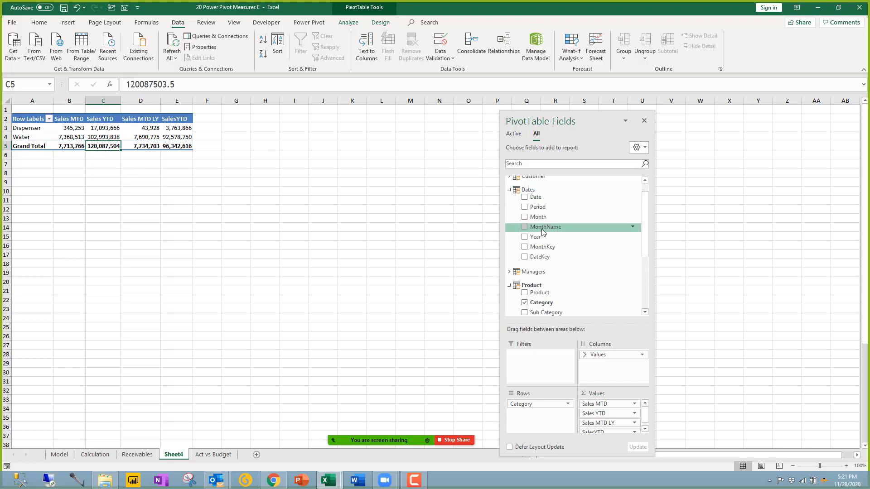
{"action": "right_click", "coordinate": [542, 232]}
Step: Add a MonthName slicer beside the pivot, enlarge it, and filter to Jul'20
{"action": "left_click", "coordinate": [565, 277]}
{"action": "left_click_drag", "start_coordinate": [417, 229], "coordinate": [337, 140]}
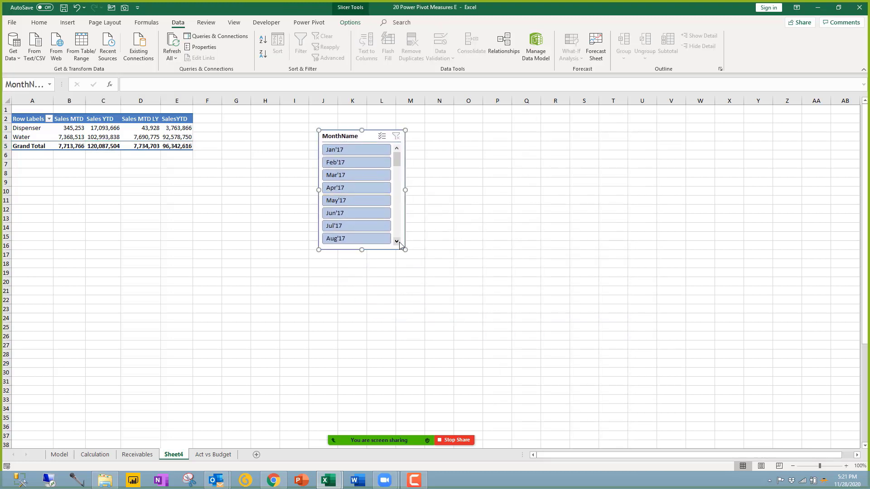
{"action": "left_click_drag", "start_coordinate": [406, 250], "coordinate": [445, 394]}
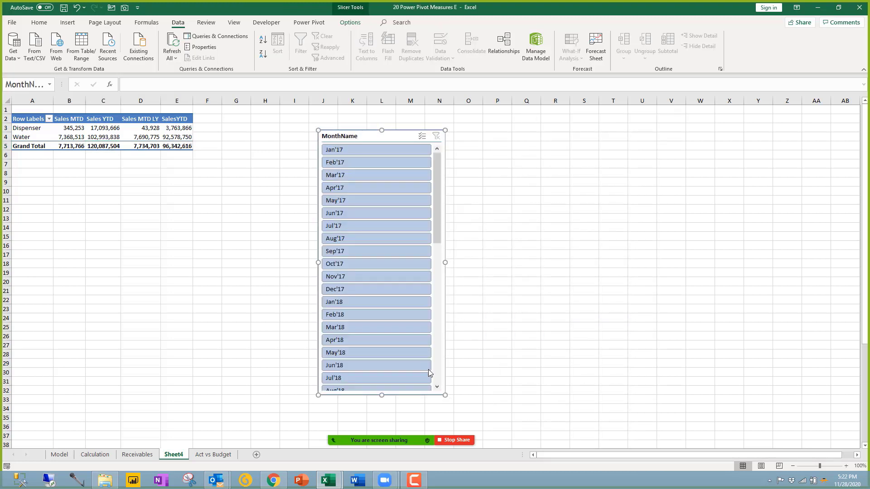
{"action": "scroll", "coordinate": [392, 333], "scroll_direction": "down", "scroll_amount": 4}
{"action": "scroll", "coordinate": [392, 332], "scroll_direction": "down", "scroll_amount": 5}
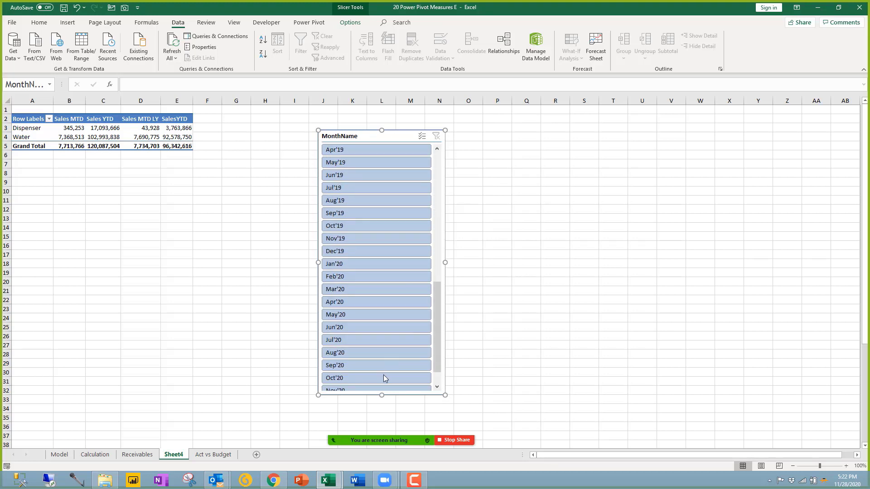
{"action": "left_click", "coordinate": [356, 341]}
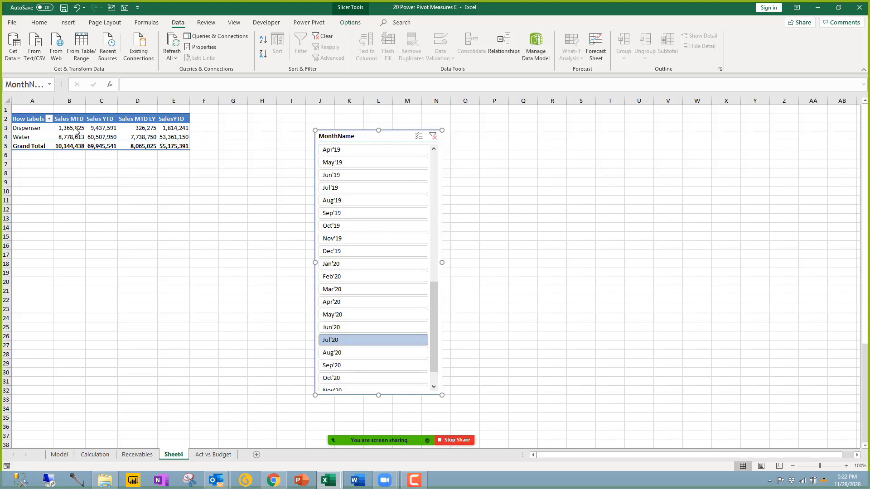
Step: Check the July 2020 grand totals: 10,144,438 Sales MTD and 55,175,391 SalesYTD
{"action": "left_click_drag", "start_coordinate": [77, 129], "coordinate": [72, 149]}
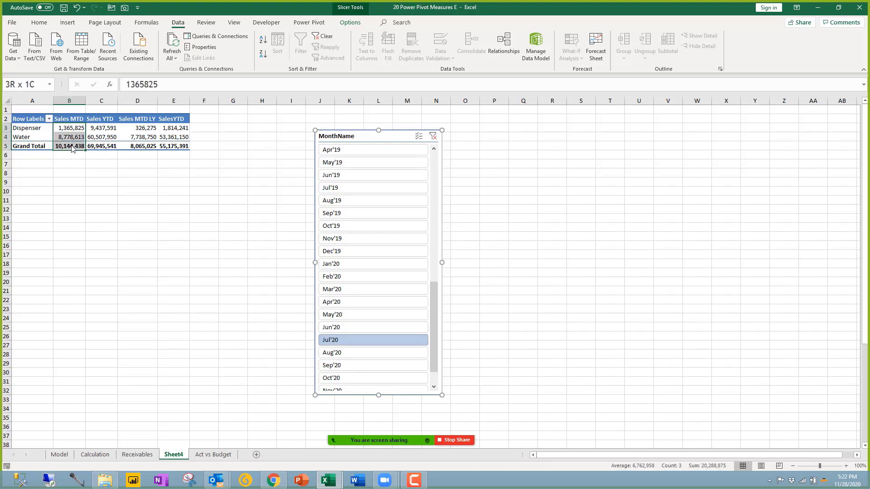
{"action": "left_click", "coordinate": [102, 146]}
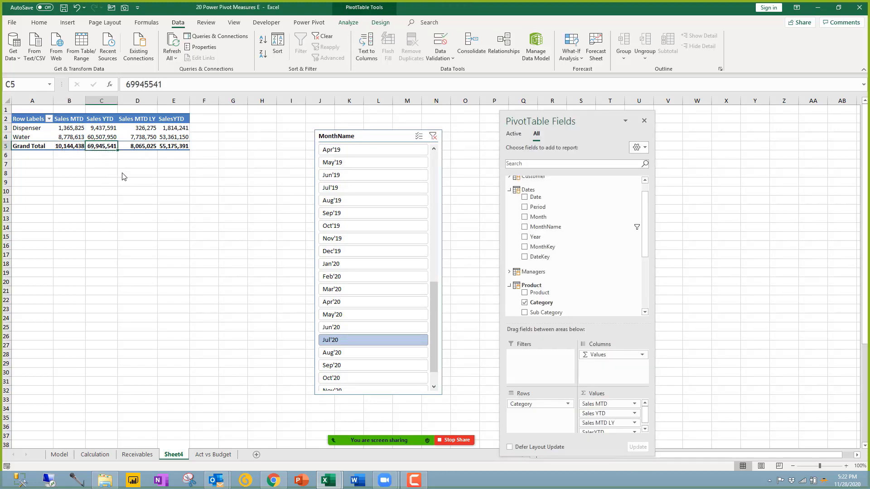
{"action": "left_click", "coordinate": [144, 148]}
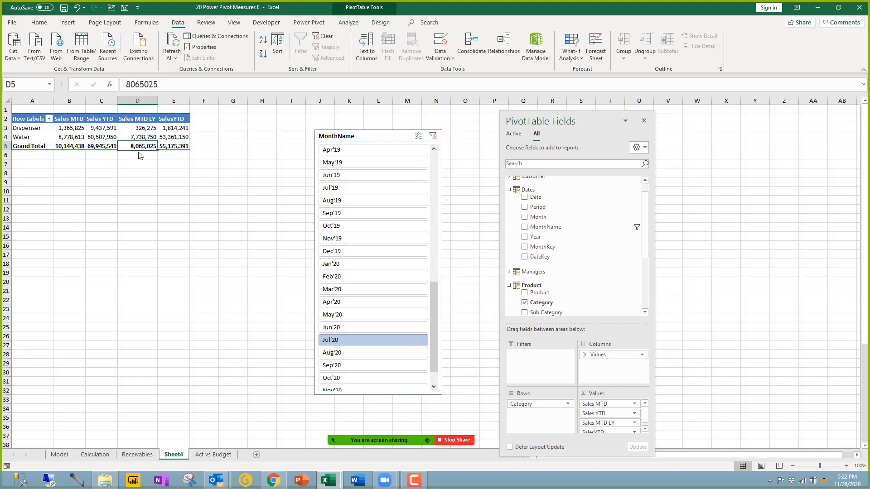
{"action": "left_click", "coordinate": [170, 150]}
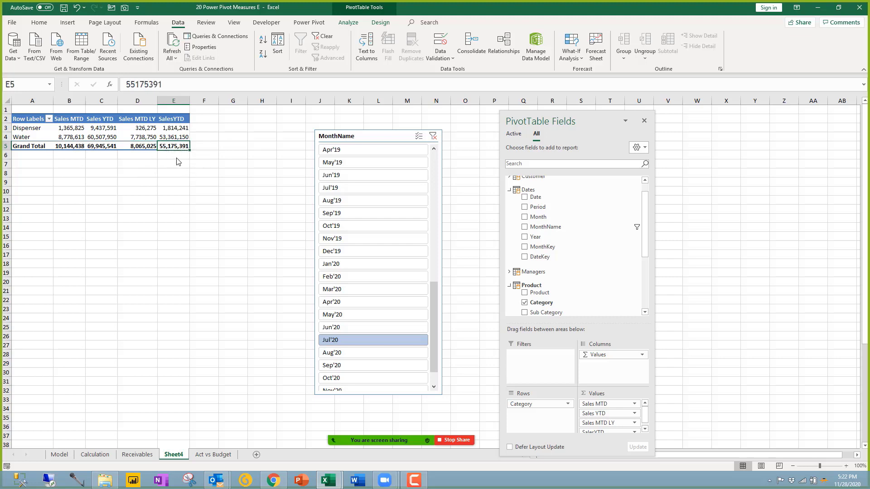
{"action": "left_click", "coordinate": [174, 121]}
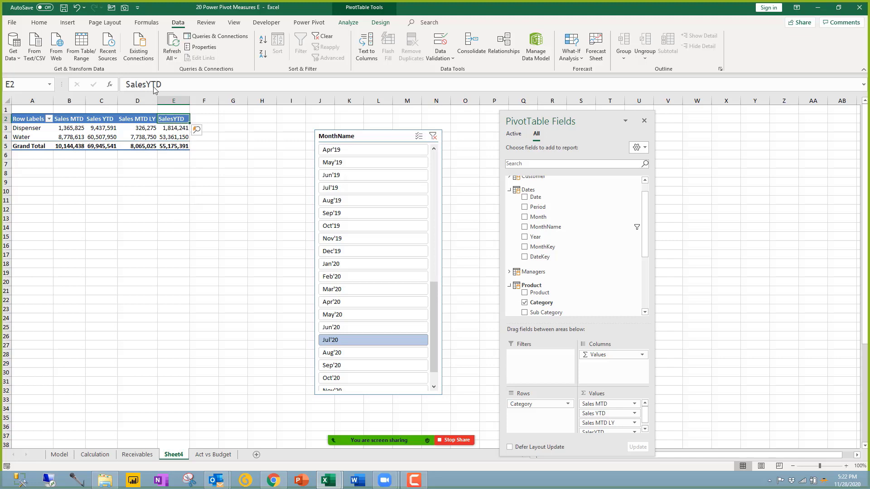
{"action": "left_click", "coordinate": [181, 146]}
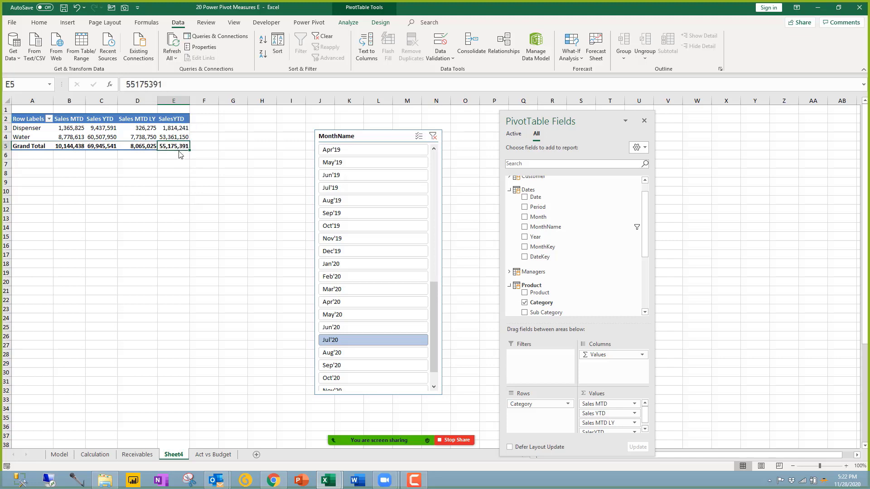
{"action": "left_click", "coordinate": [92, 190]}
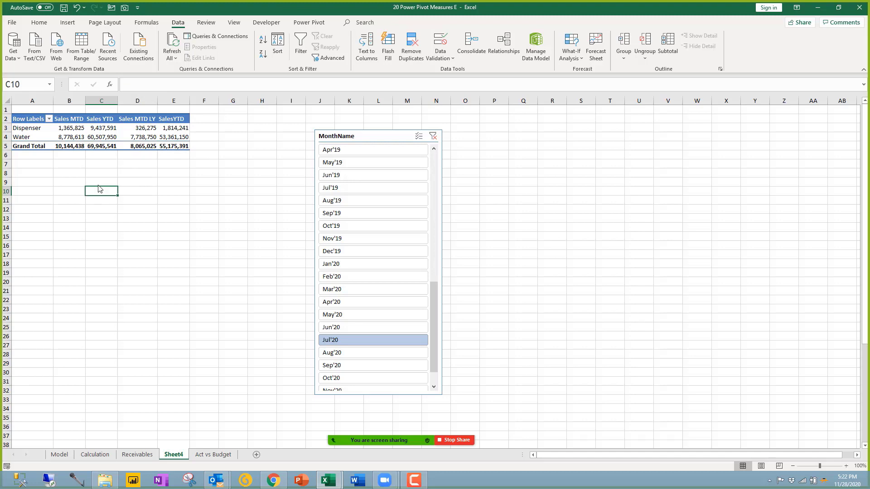
Step: In Power Pivot, view the Sales MTD, Sales MTD LY and SalesYTD formulas, dismissing the password prompt
{"action": "mouse_move", "coordinate": [333, 484]}
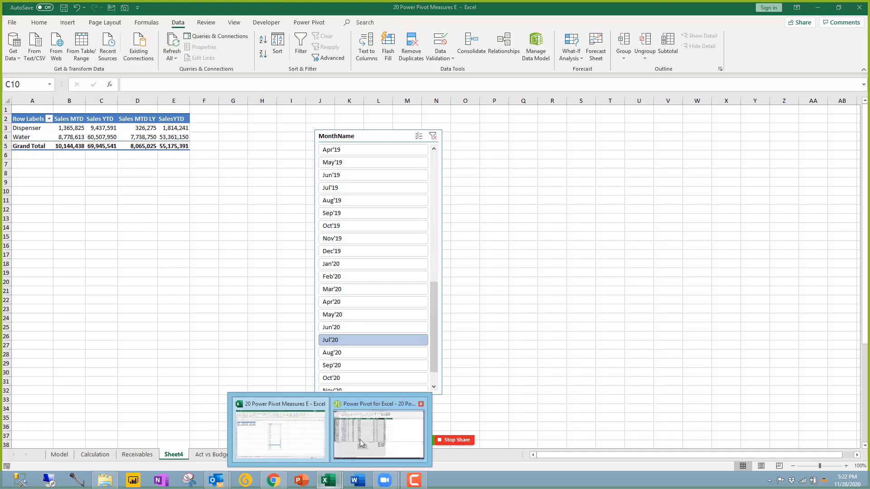
{"action": "left_click", "coordinate": [365, 431]}
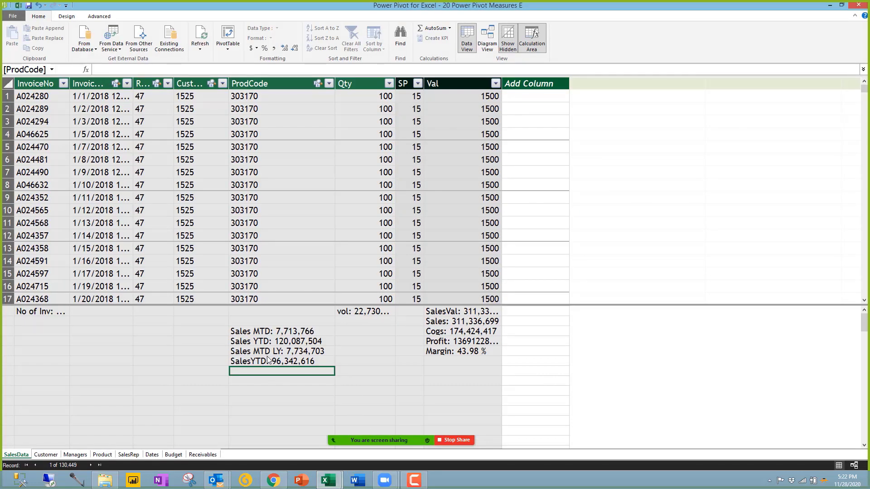
{"action": "left_click", "coordinate": [267, 334]}
{"action": "left_click", "coordinate": [270, 353]}
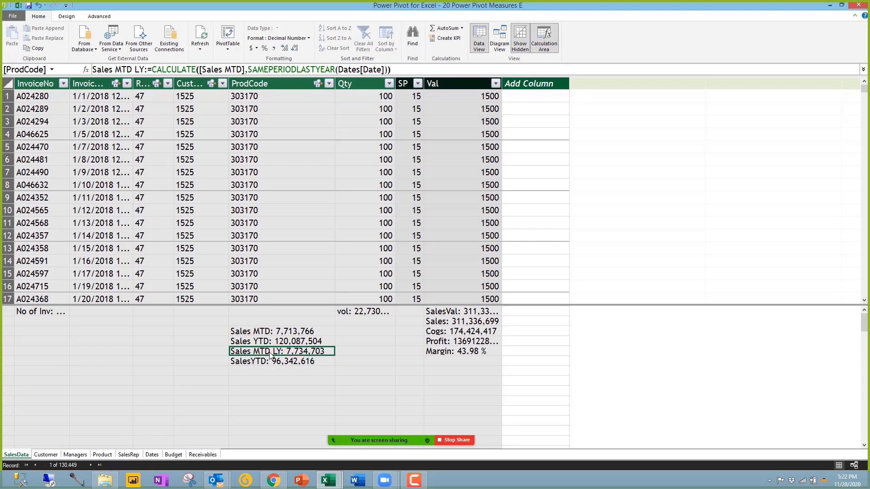
{"action": "left_click", "coordinate": [263, 363]}
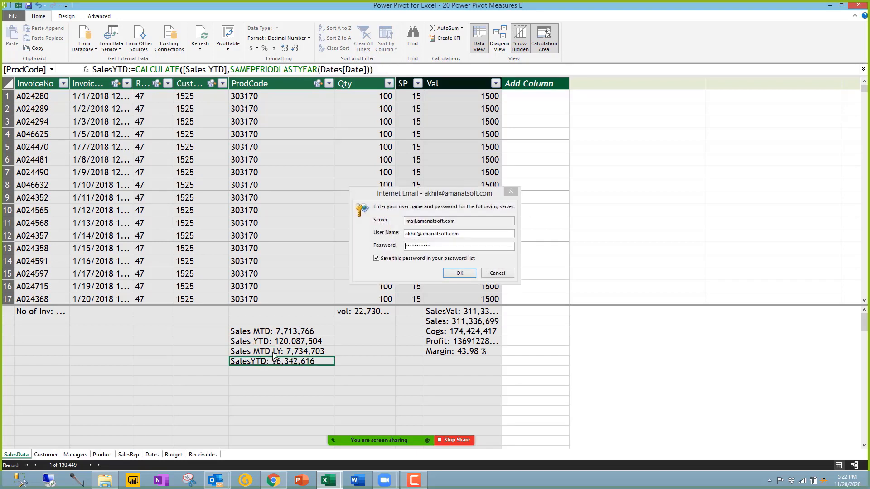
{"action": "left_click", "coordinate": [498, 274]}
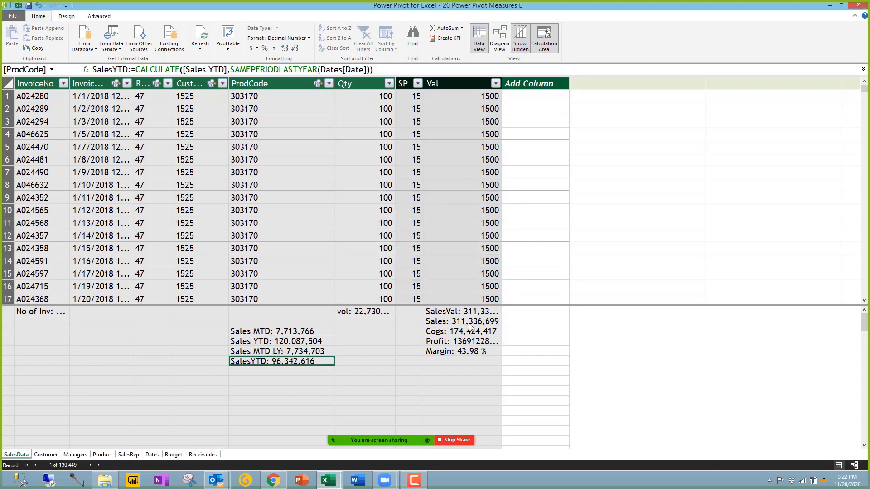
{"action": "left_click", "coordinate": [279, 372]}
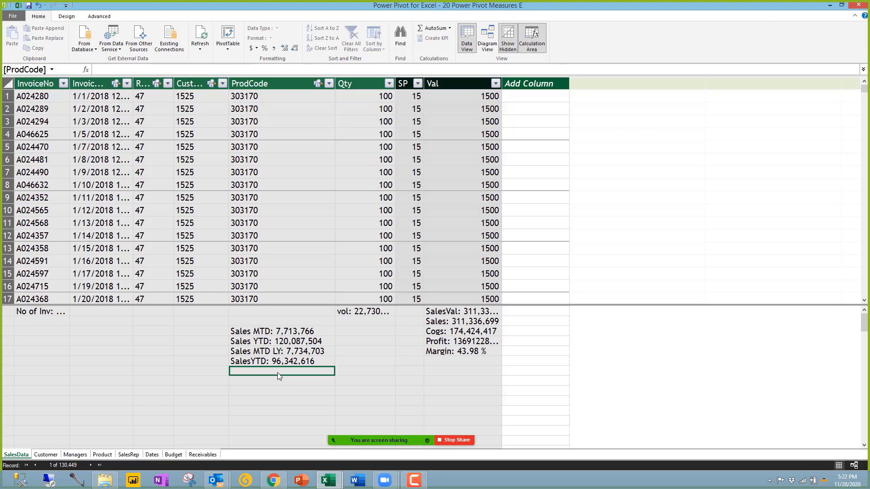
{"action": "left_click", "coordinate": [328, 480]}
Step: On the Calculation sheet, select the four count measure names
{"action": "left_click", "coordinate": [323, 439]}
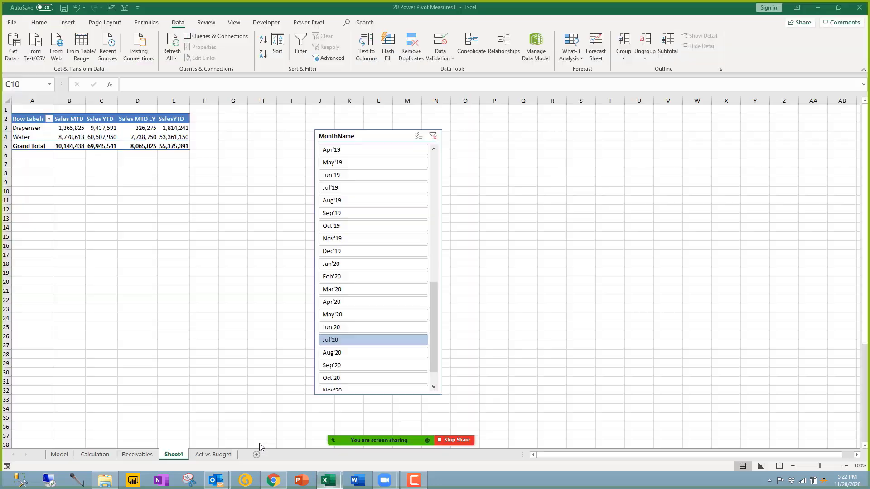
{"action": "left_click", "coordinate": [93, 454]}
{"action": "left_click", "coordinate": [111, 335]}
{"action": "scroll", "coordinate": [116, 302], "scroll_direction": "up", "scroll_amount": 9}
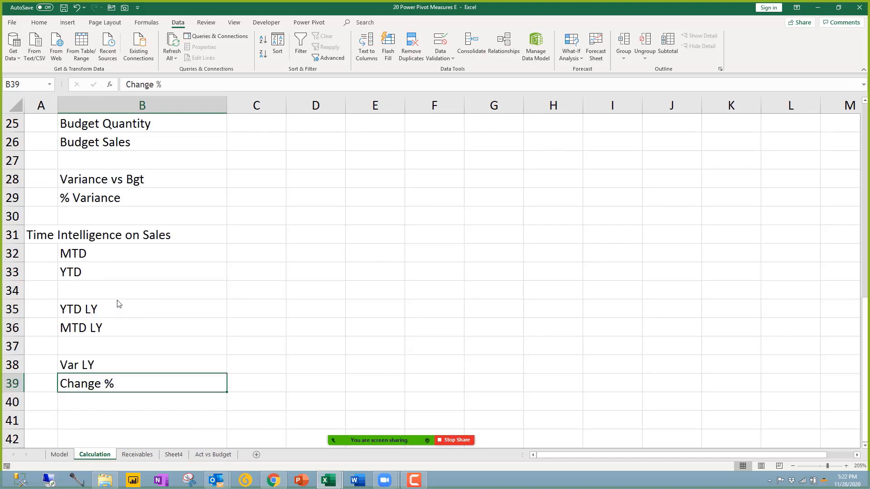
{"action": "left_click_drag", "start_coordinate": [125, 165], "coordinate": [145, 217]}
Step: Note 'Distinctcount' in C4 beside No of Routes
{"action": "left_click", "coordinate": [261, 180]}
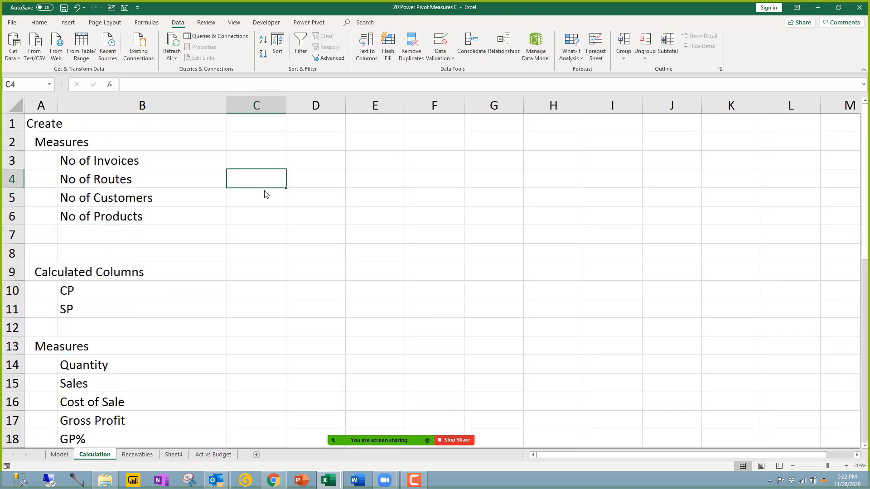
{"action": "type", "text": "Distinct"}
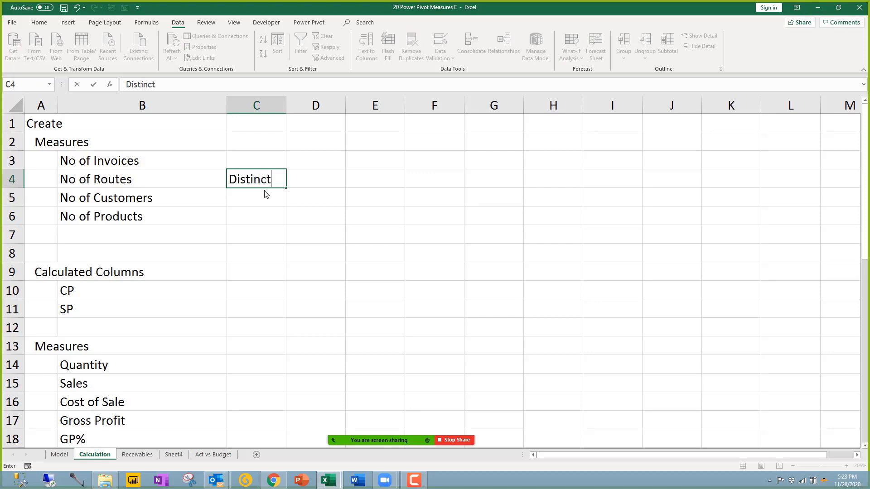
{"action": "key", "text": "Return"}
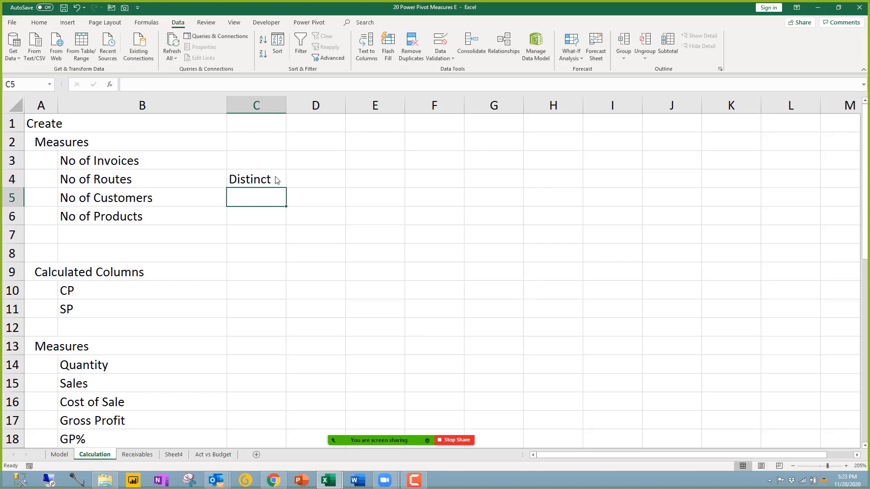
{"action": "left_click", "coordinate": [276, 179]}
{"action": "double_click", "coordinate": [276, 180]}
{"action": "type", "text": "count"}
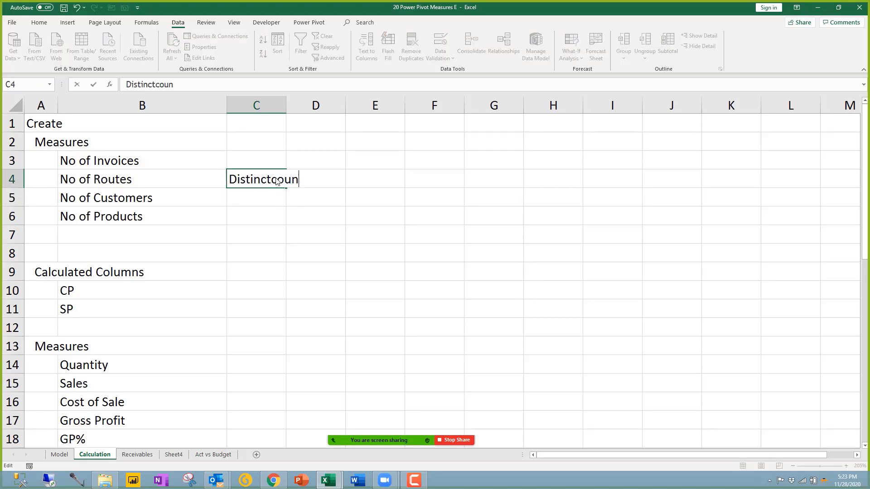
{"action": "key", "text": "Return"}
Step: Note 'related' beside CP, 'divide' beside GP% and '-' beside Gross Profit
{"action": "left_click", "coordinate": [266, 290]}
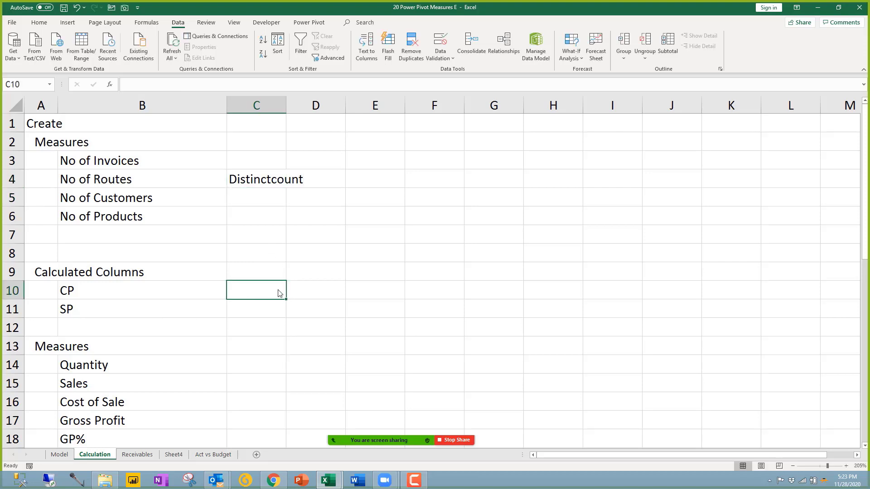
{"action": "type", "text": "related"}
{"action": "key", "text": "Return"}
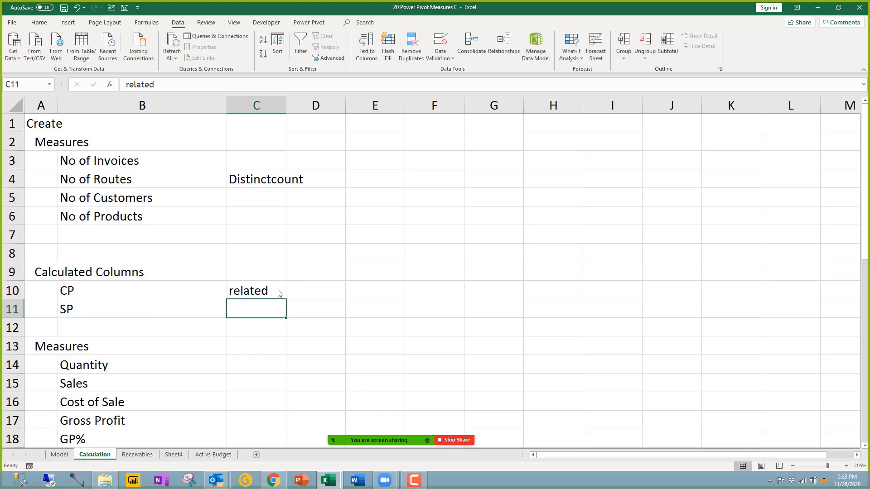
{"action": "left_click", "coordinate": [257, 365]}
{"action": "scroll", "coordinate": [257, 360], "scroll_direction": "down", "scroll_amount": 2}
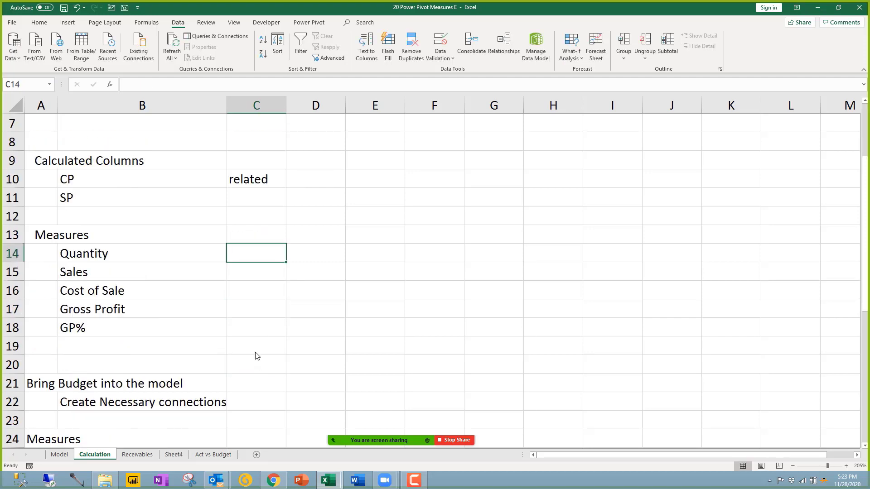
{"action": "left_click", "coordinate": [252, 330]}
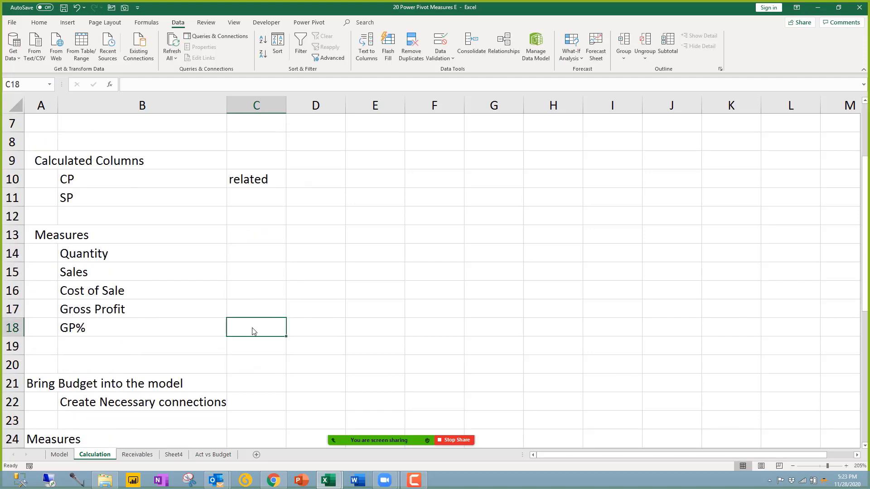
{"action": "type", "text": "divide"}
{"action": "key", "text": "Return"}
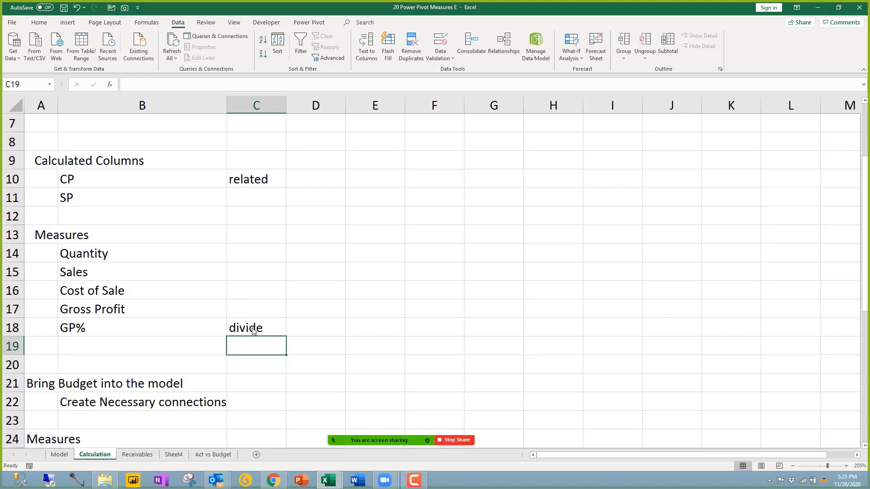
{"action": "left_click", "coordinate": [259, 309]}
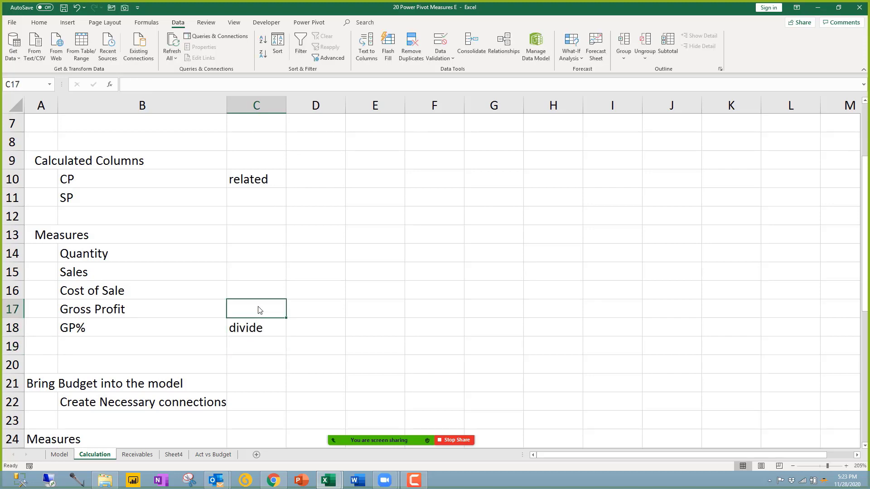
{"action": "type", "text": "-"}
{"action": "key", "text": "Return"}
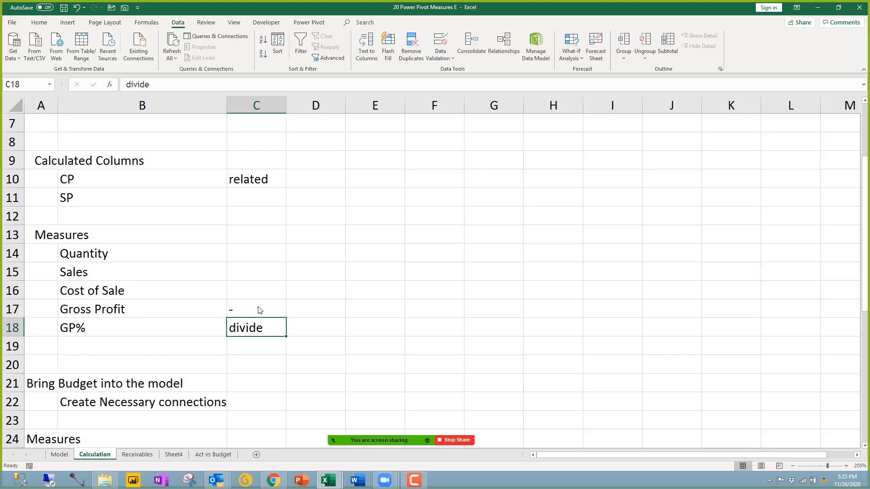
Step: Scroll to the budget measures and select their names in B25:B29
{"action": "scroll", "coordinate": [257, 357], "scroll_direction": "down", "scroll_amount": 2}
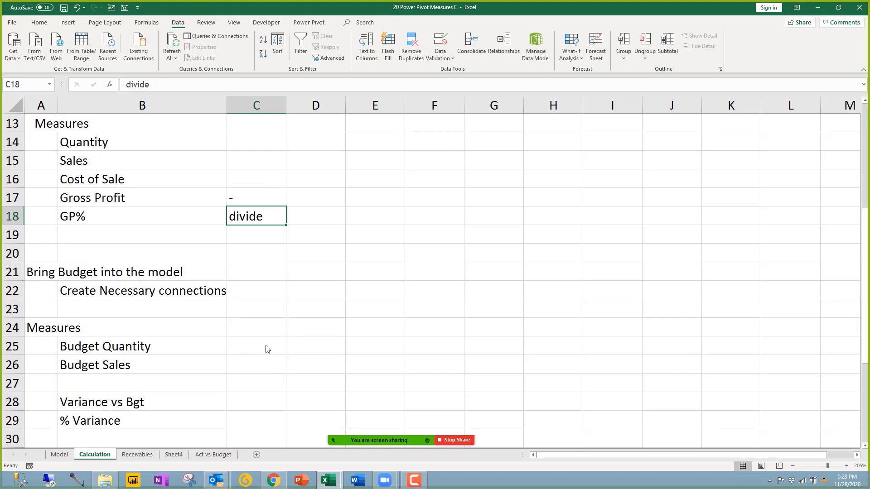
{"action": "left_click", "coordinate": [267, 347]}
{"action": "scroll", "coordinate": [261, 366], "scroll_direction": "down", "scroll_amount": 2}
{"action": "scroll", "coordinate": [267, 344], "scroll_direction": "up", "scroll_amount": 4}
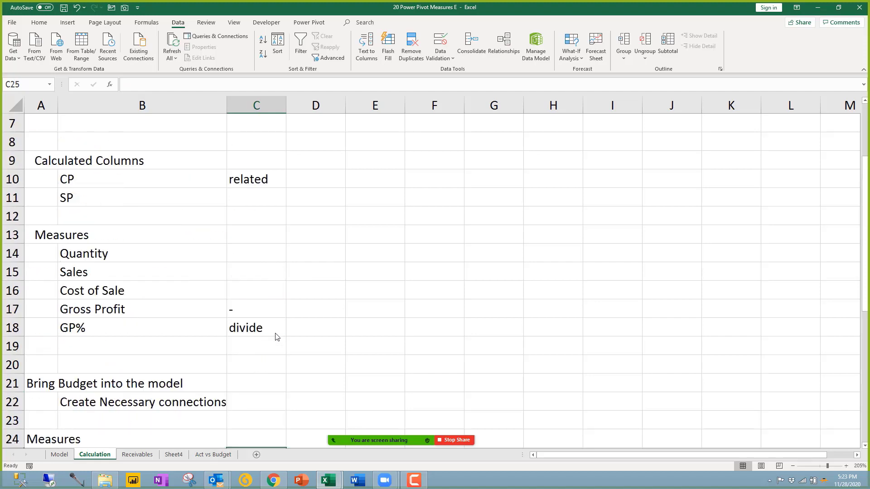
{"action": "left_click", "coordinate": [128, 181]}
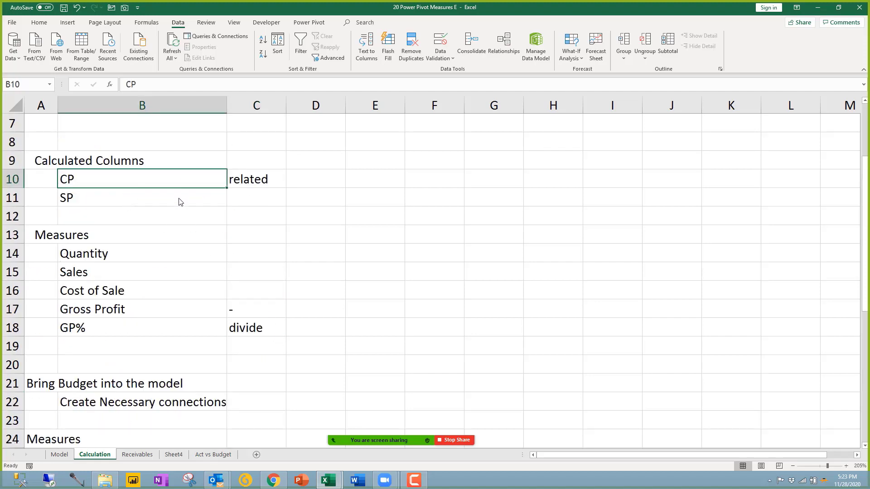
{"action": "scroll", "coordinate": [180, 201], "scroll_direction": "down", "scroll_amount": 7}
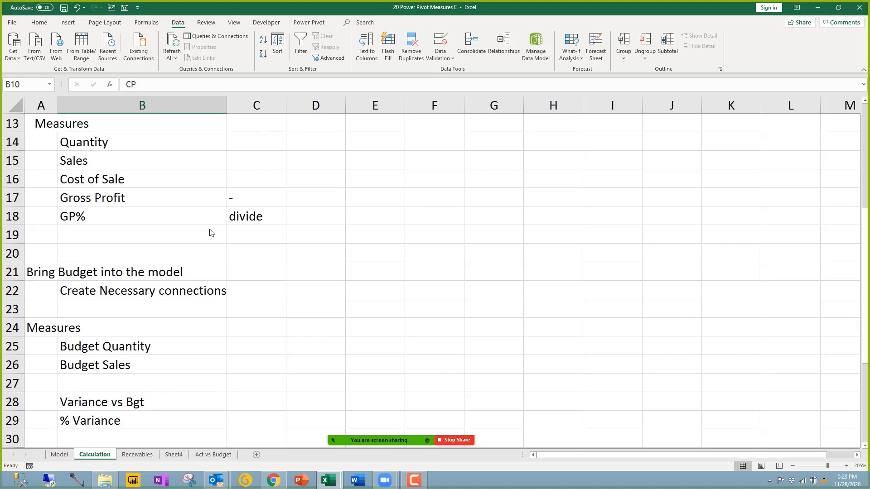
{"action": "scroll", "coordinate": [213, 235], "scroll_direction": "up", "scroll_amount": 2}
{"action": "left_click_drag", "start_coordinate": [138, 186], "coordinate": [134, 255]}
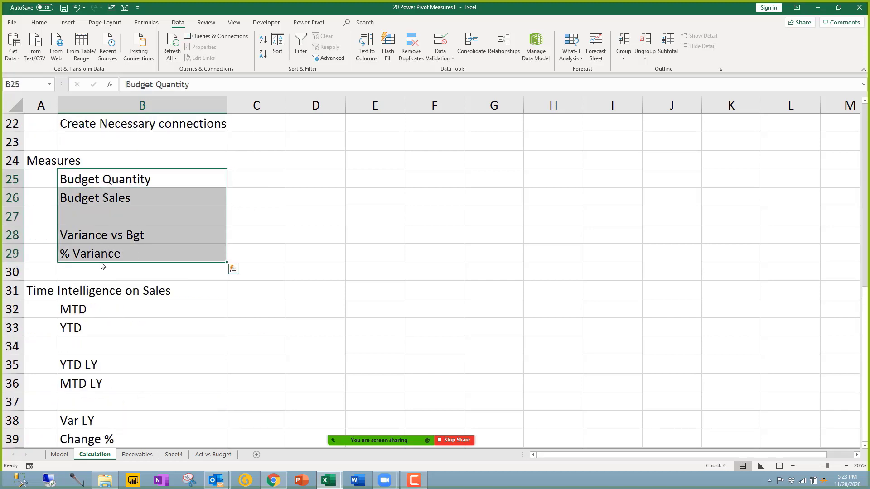
Step: Note 'sumx' beside Budget Sales, correcting the misspelled 'saumx'
{"action": "left_click", "coordinate": [124, 244]}
{"action": "left_click", "coordinate": [263, 179]}
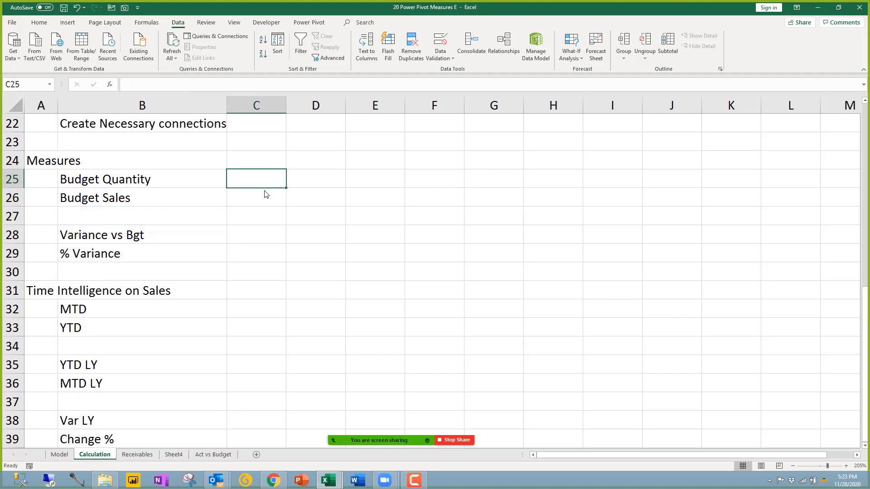
{"action": "left_click", "coordinate": [262, 199]}
{"action": "type", "text": "sa"}
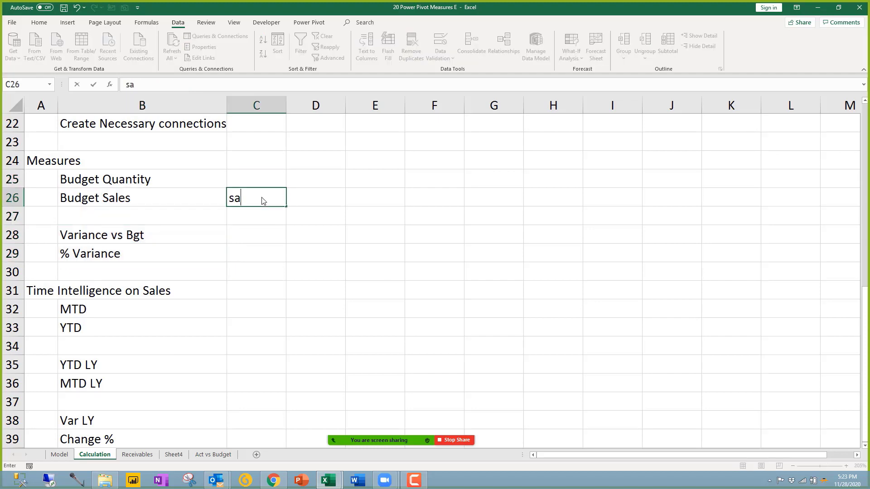
{"action": "type", "text": "umx"}
{"action": "key", "text": "Return"}
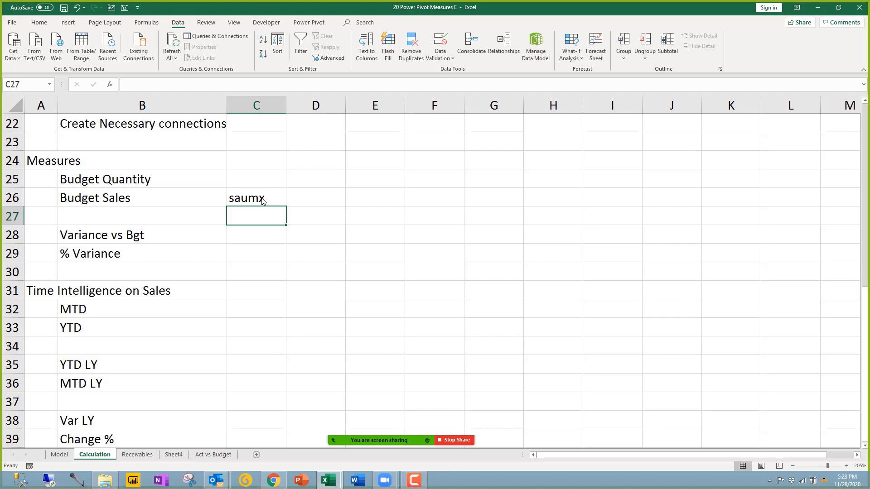
{"action": "left_click", "coordinate": [262, 199]}
{"action": "key", "text": "Delete"}
{"action": "type", "text": "sumx"}
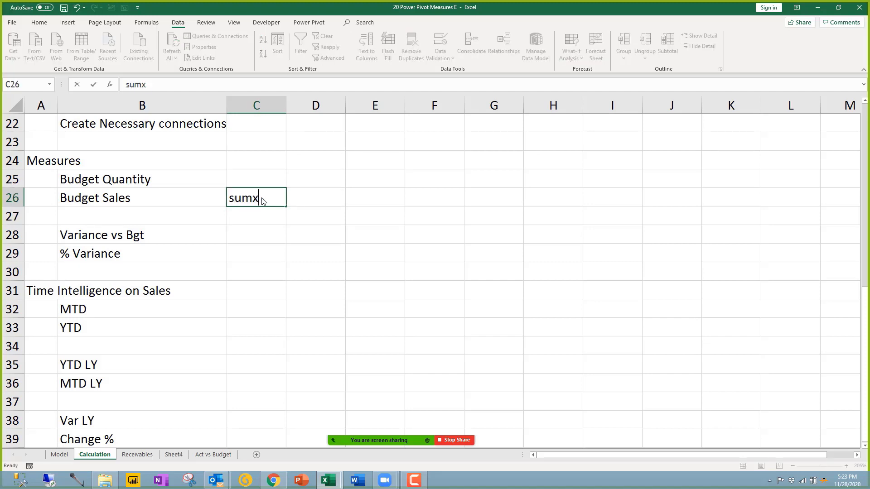
{"action": "key", "text": "Return"}
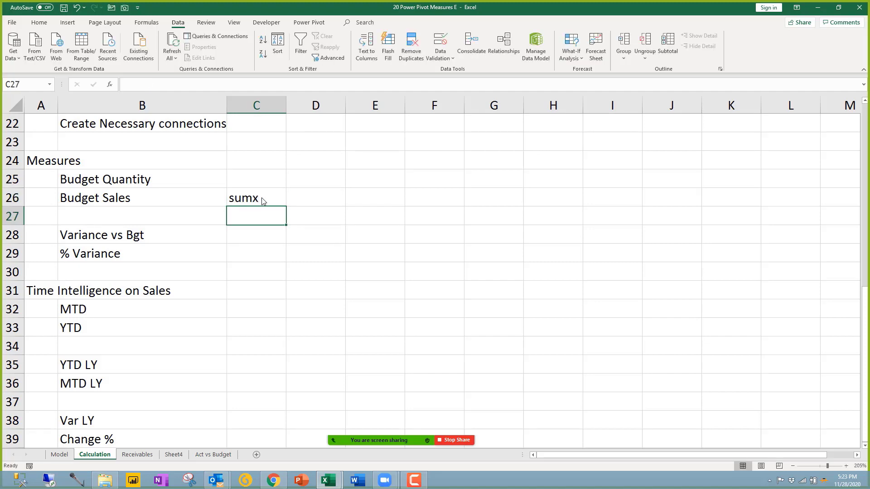
Step: Note 'Calculate' beside MTD and 'datesmtd' in column D
{"action": "left_click", "coordinate": [270, 312]}
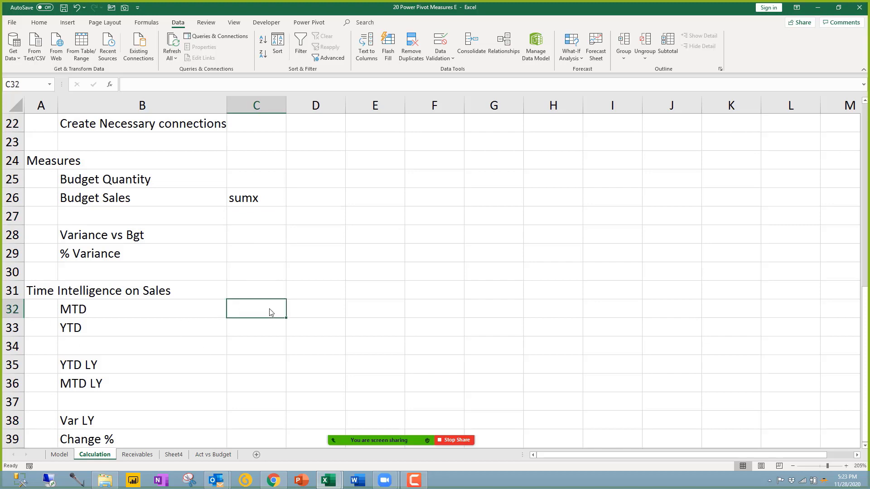
{"action": "type", "text": "Calcula"}
{"action": "key", "text": "BackSpace"}
{"action": "type", "text": "t"}
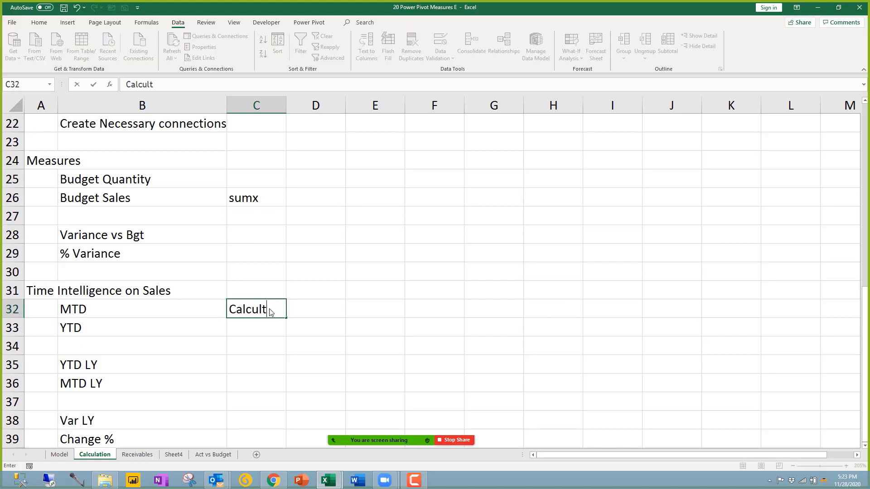
{"action": "key", "text": "BackSpace"}
{"action": "type", "text": "ate"}
{"action": "key", "text": "Tab"}
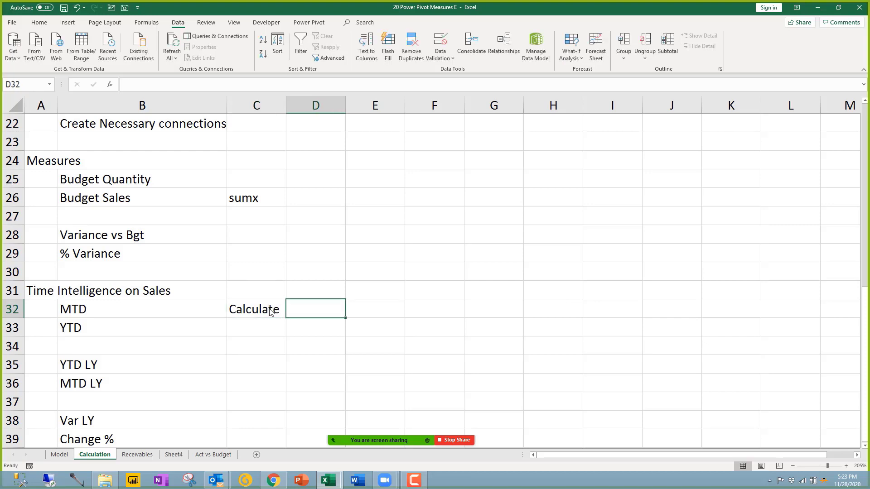
{"action": "type", "text": "datesm"}
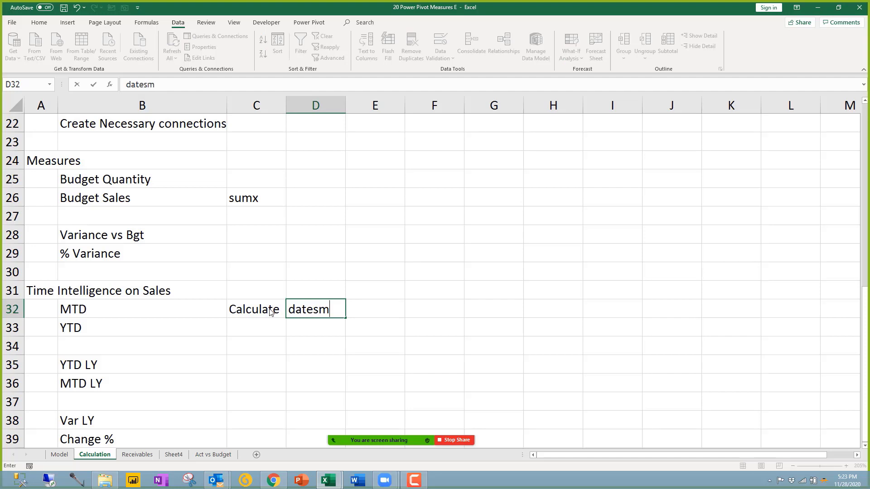
{"action": "type", "text": "td"}
{"action": "key", "text": "Return"}
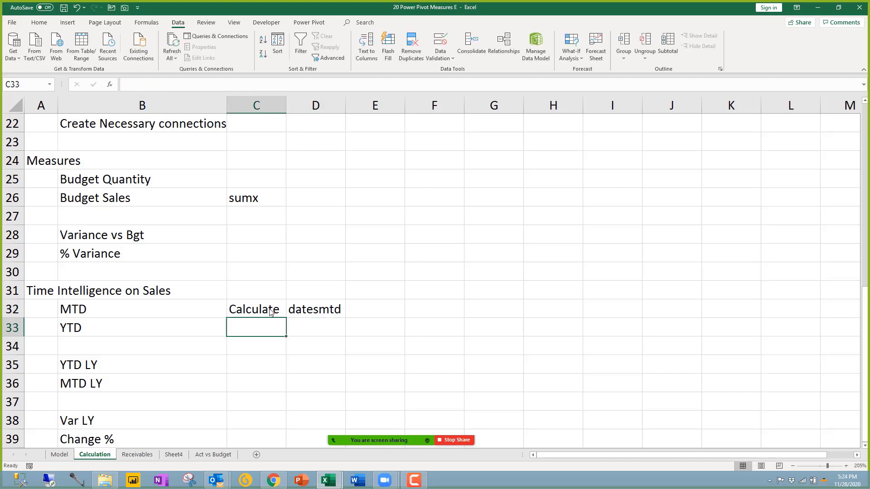
Step: Note 'datesytd' beside YTD and 'sameperiodlastyear' beside YTD LY in column D
{"action": "key", "text": "Right"}
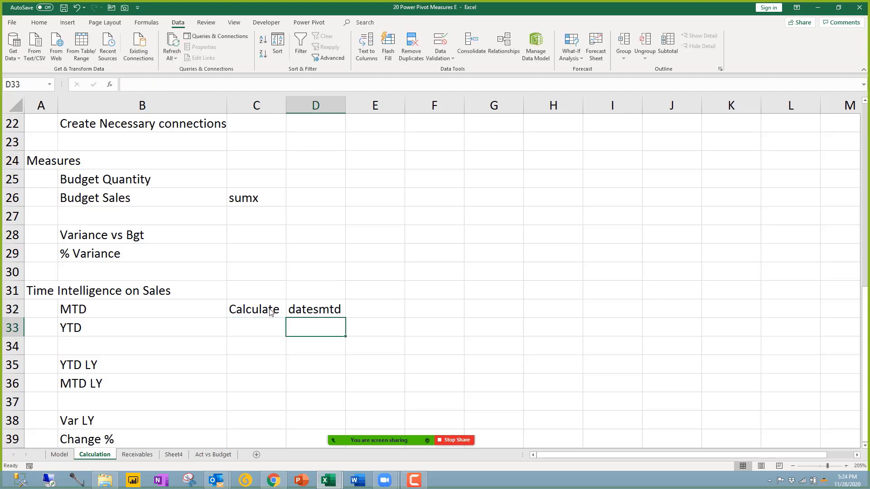
{"action": "type", "text": "d"}
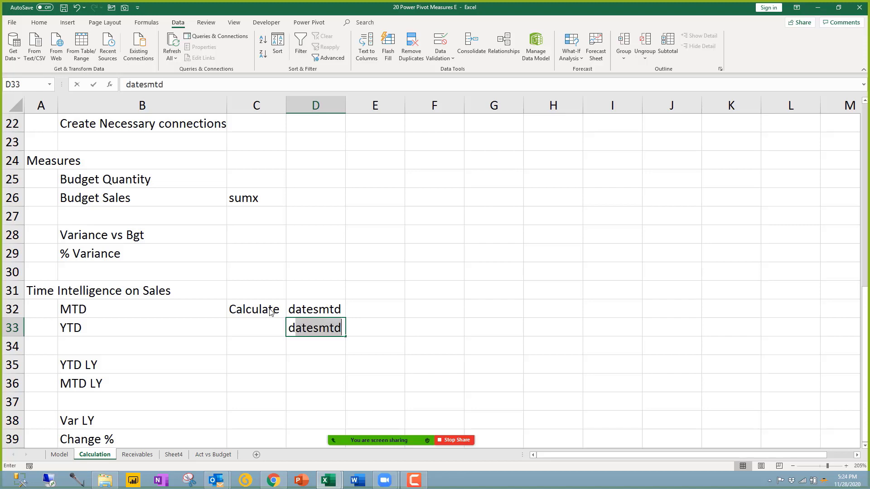
{"action": "type", "text": "atesytd"}
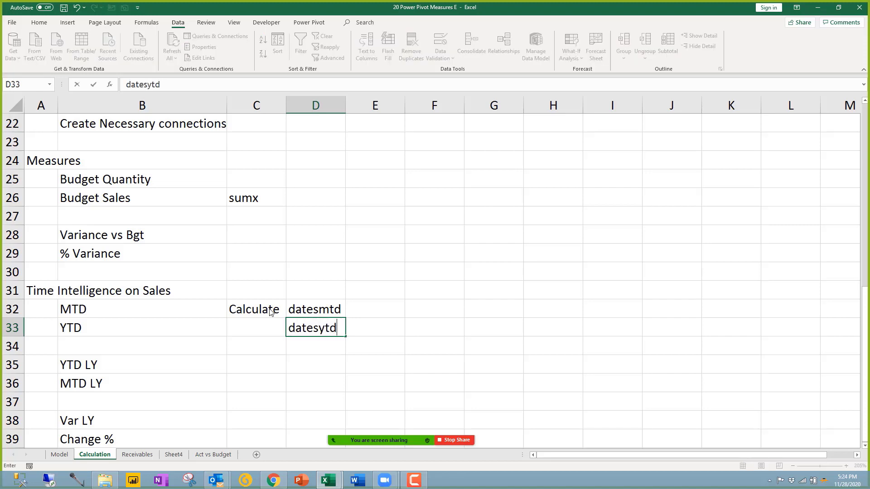
{"action": "key", "text": "Return"}
{"action": "key", "text": "Down"}
{"action": "key", "text": "Right"}
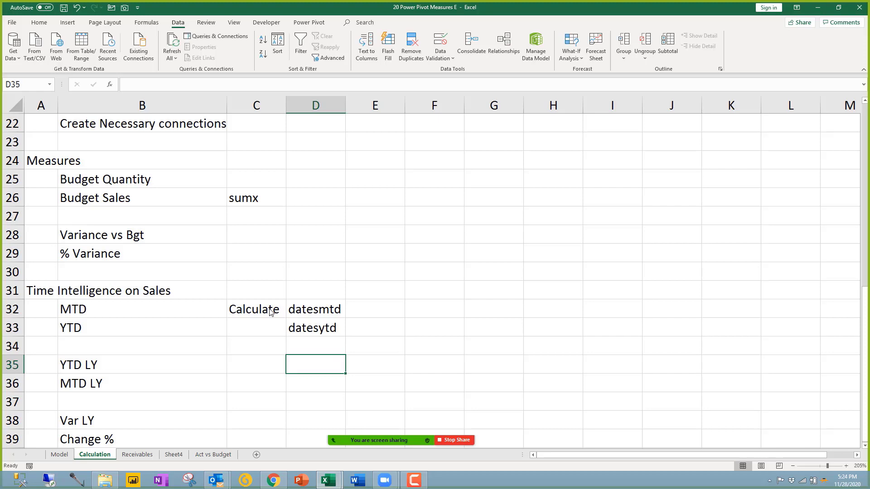
{"action": "type", "text": "sameper"}
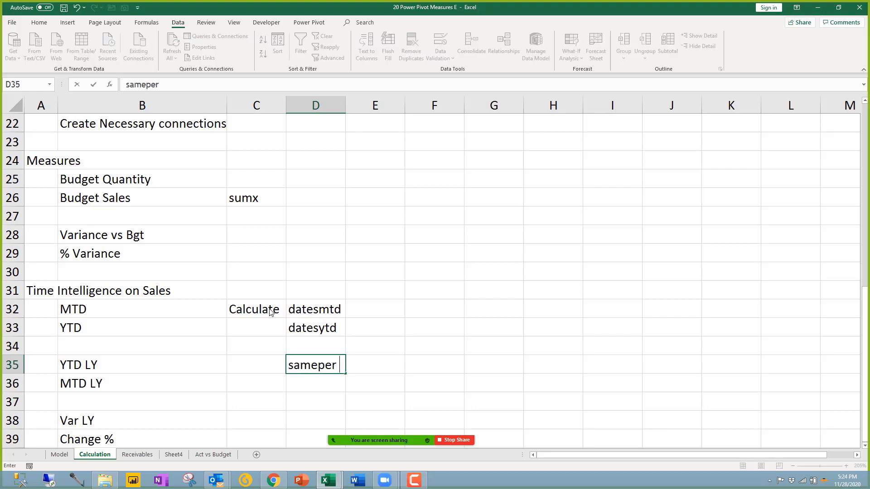
{"action": "type", "text": "iodlasty"}
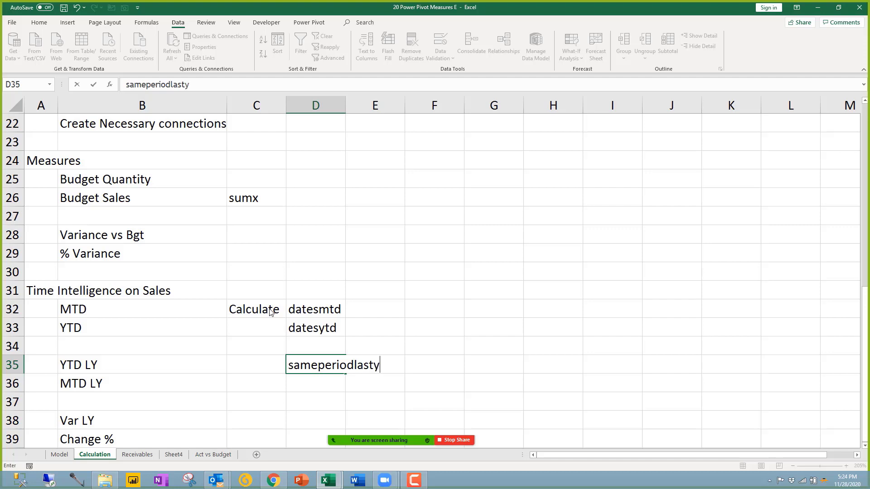
{"action": "type", "text": "ear"}
{"action": "key", "text": "Return"}
Step: Copy 'sameperiodlastyear' down to the MTD LY row and note 'dateadd' in D37
{"action": "left_click", "coordinate": [334, 366]}
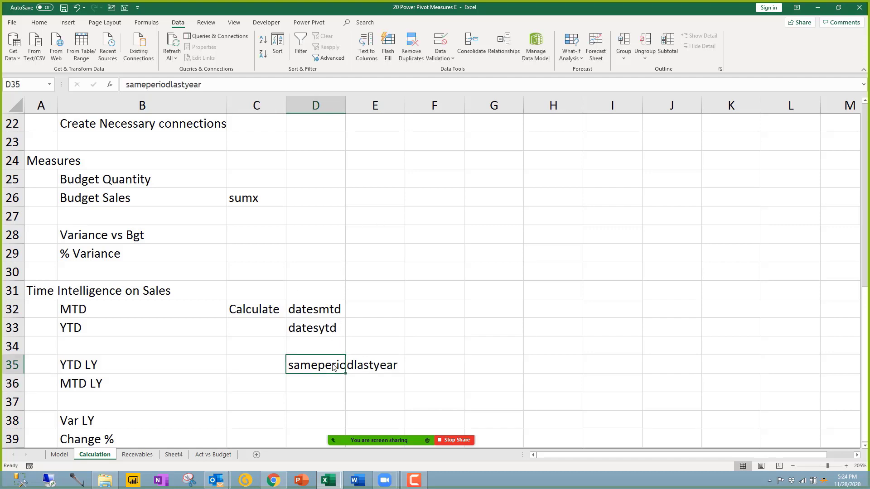
{"action": "left_click", "coordinate": [320, 386]}
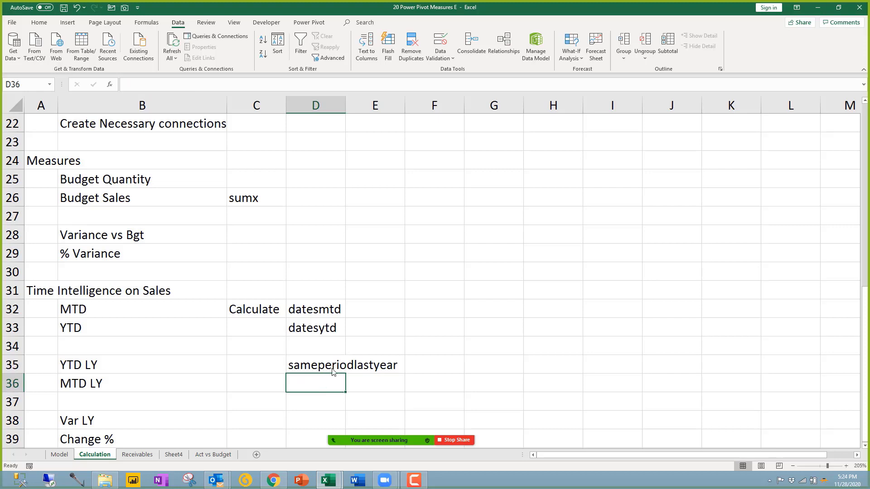
{"action": "left_click", "coordinate": [343, 373]}
{"action": "left_click_drag", "start_coordinate": [345, 376], "coordinate": [346, 392]}
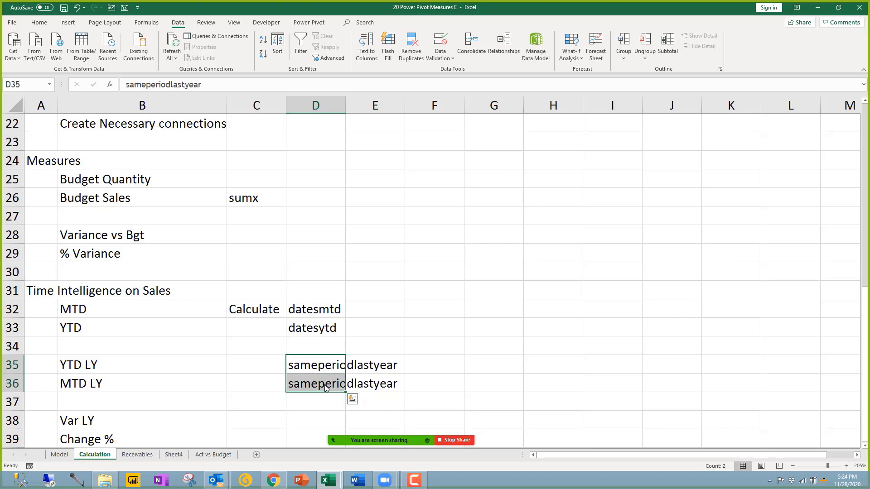
{"action": "left_click", "coordinate": [317, 384]}
{"action": "left_click", "coordinate": [329, 404]}
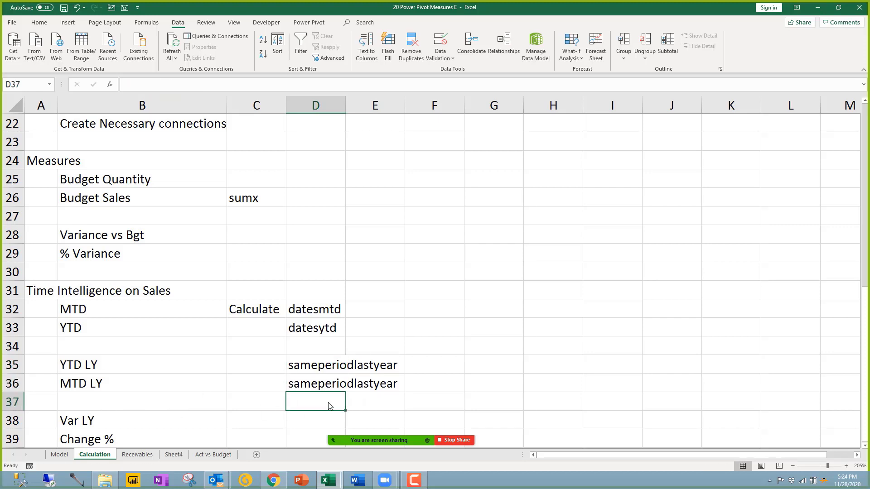
{"action": "type", "text": "date"}
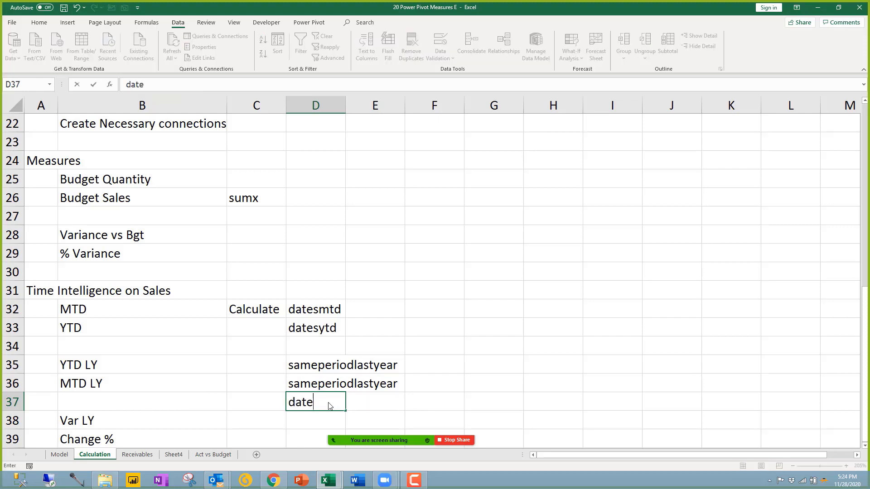
{"action": "type", "text": "add"}
{"action": "key", "text": "Return"}
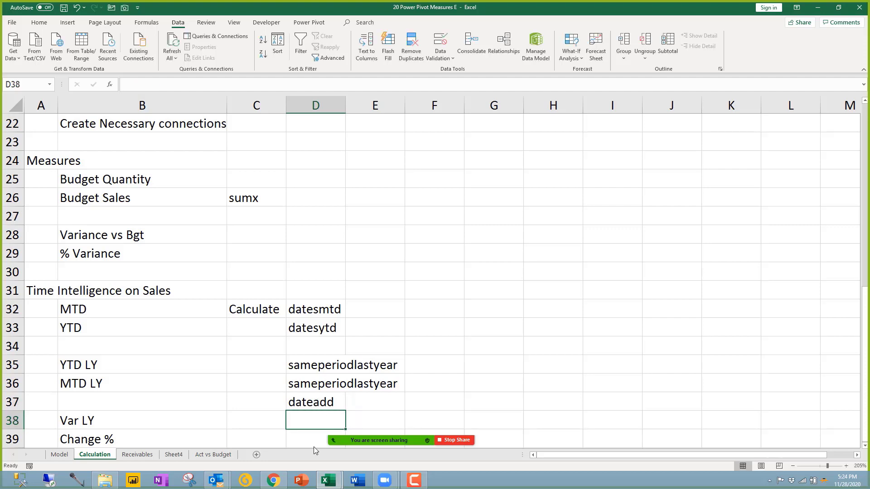
Step: Go to Sheet4's Sales MTD/YTD PivotTable and select the Water Sales YTD value
{"action": "left_click", "coordinate": [328, 480]}
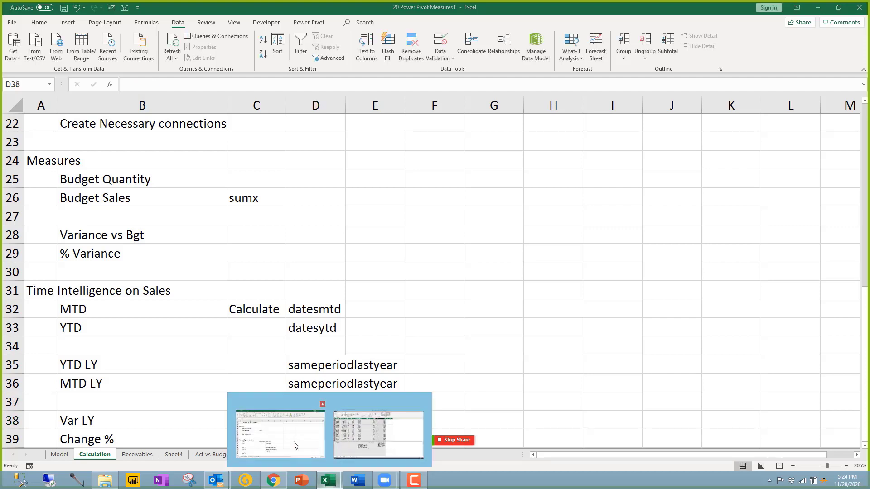
{"action": "left_click", "coordinate": [280, 435]}
{"action": "left_click", "coordinate": [215, 454]}
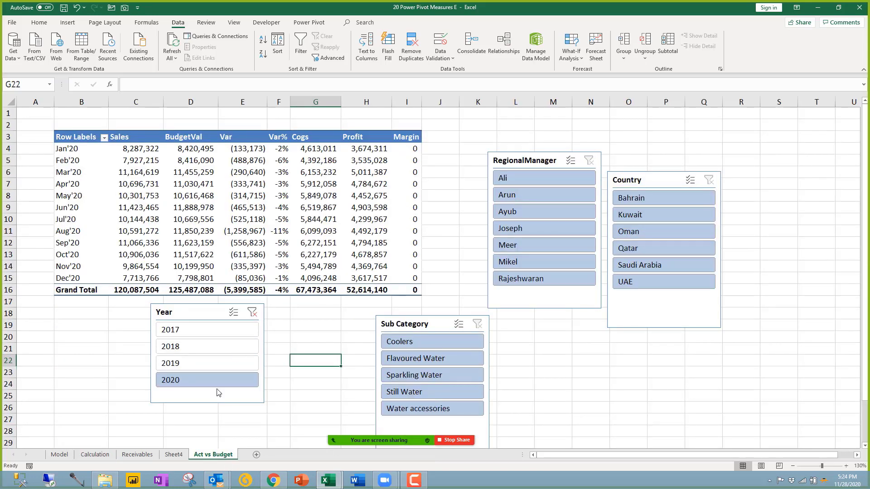
{"action": "left_click", "coordinate": [174, 455]}
{"action": "left_click", "coordinate": [104, 137]}
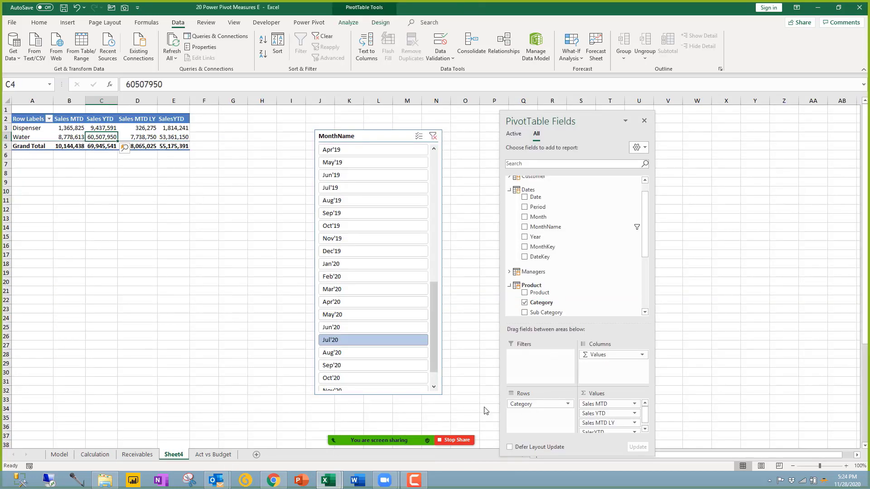
Step: Remove Category from rows, clear and delete the MonthName slicer, and put MonthName in Rows
{"action": "left_click_drag", "start_coordinate": [539, 403], "coordinate": [458, 415]}
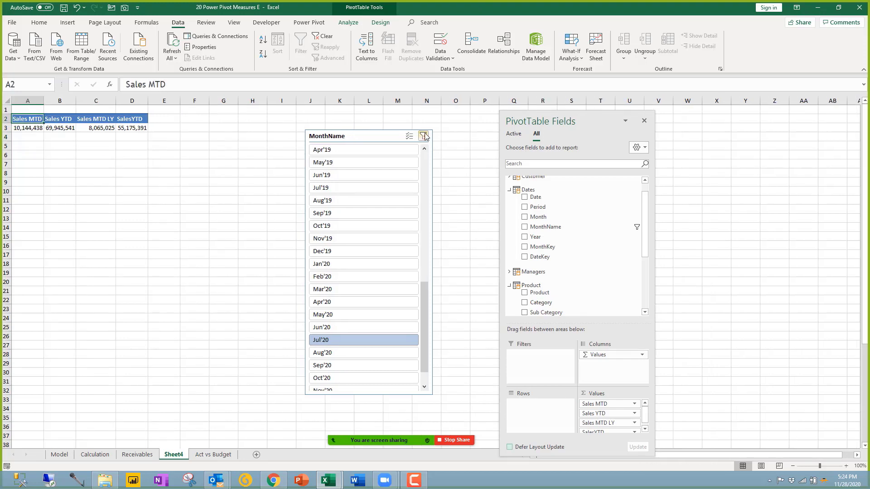
{"action": "left_click", "coordinate": [423, 135]}
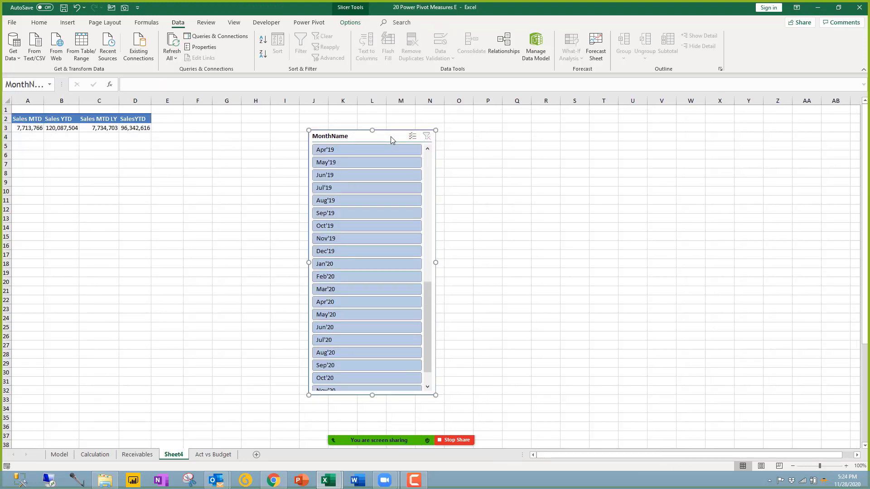
{"action": "key", "text": "Delete"}
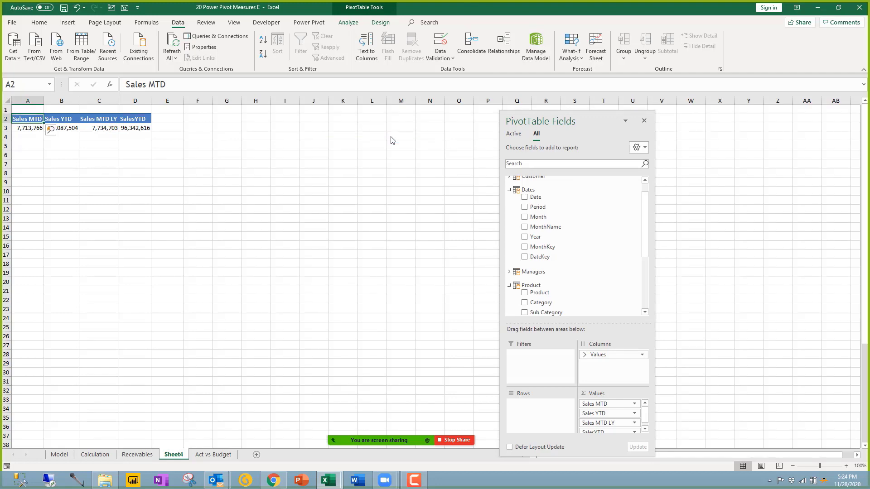
{"action": "left_click_drag", "start_coordinate": [537, 226], "coordinate": [558, 414]}
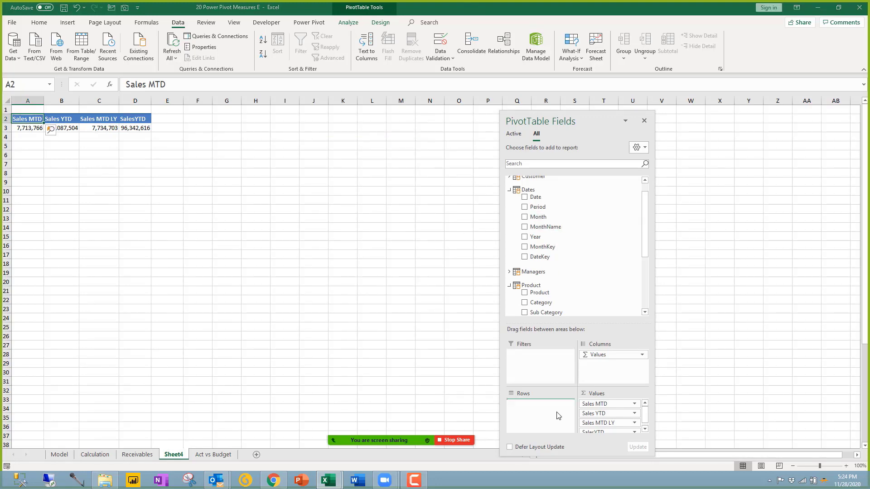
Step: Check the Sep'17 and Oct'18 Sales MTD values in the monthly pivot
{"action": "left_click", "coordinate": [82, 202]}
{"action": "scroll", "coordinate": [108, 209], "scroll_direction": "down", "scroll_amount": 2}
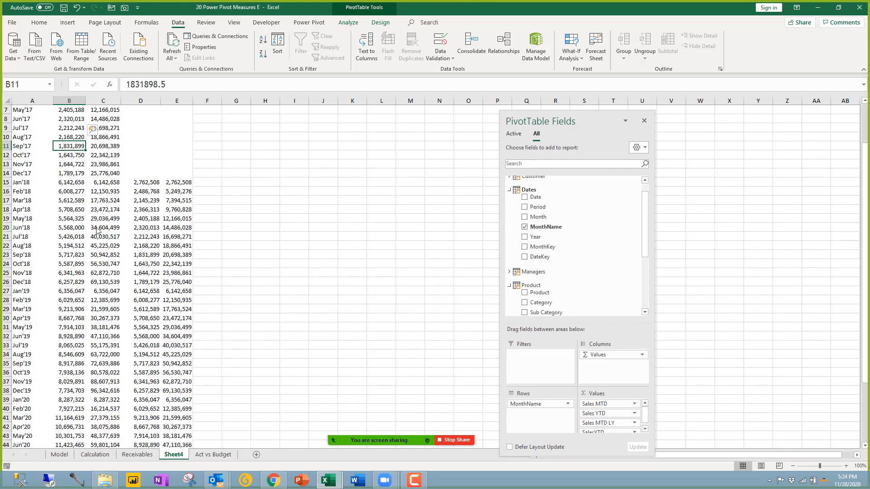
{"action": "scroll", "coordinate": [108, 209], "scroll_direction": "up", "scroll_amount": 2}
{"action": "mouse_move", "coordinate": [90, 257]}
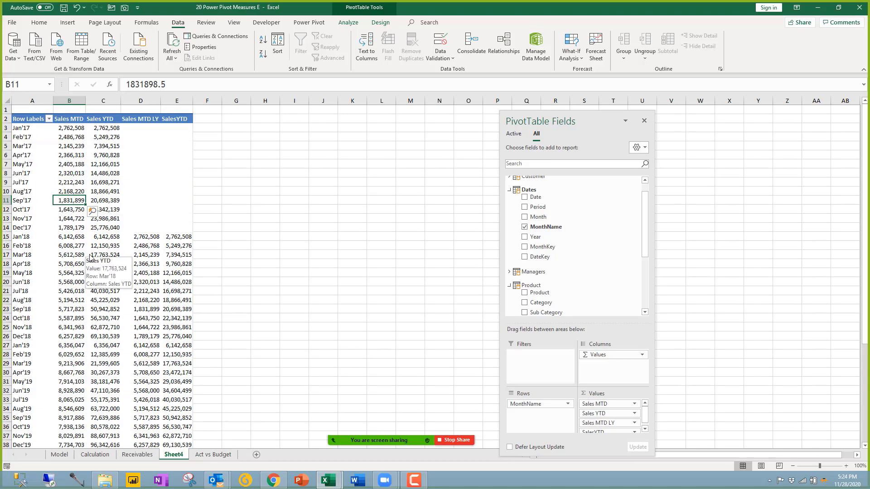
{"action": "left_click", "coordinate": [75, 317]}
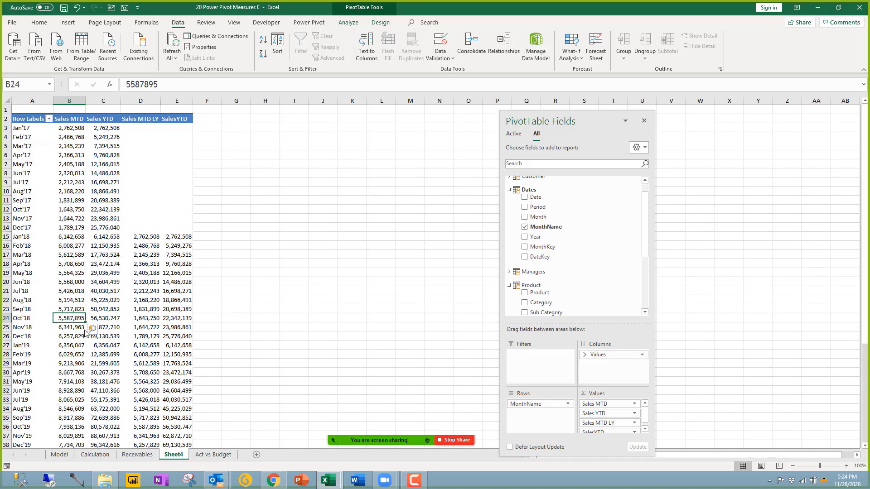
{"action": "mouse_move", "coordinate": [336, 485]}
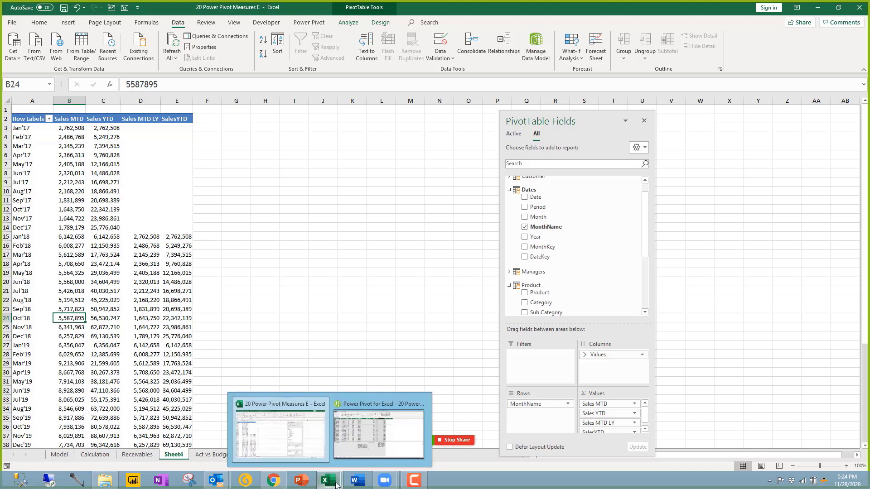
Step: In an empty Power Pivot calculation cell, enter Sales6mAgo:=CALCULATE([Sales MTD],DATEADD( so far
{"action": "left_click", "coordinate": [394, 439]}
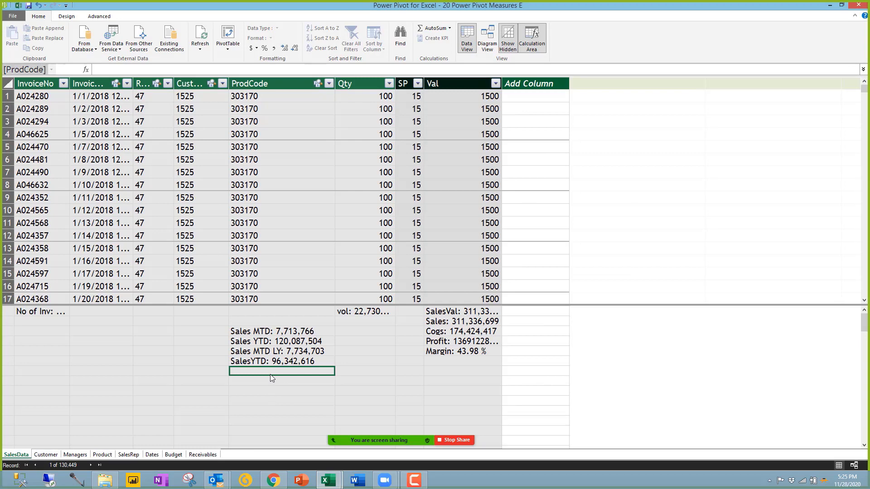
{"action": "type", "text": "=sales"}
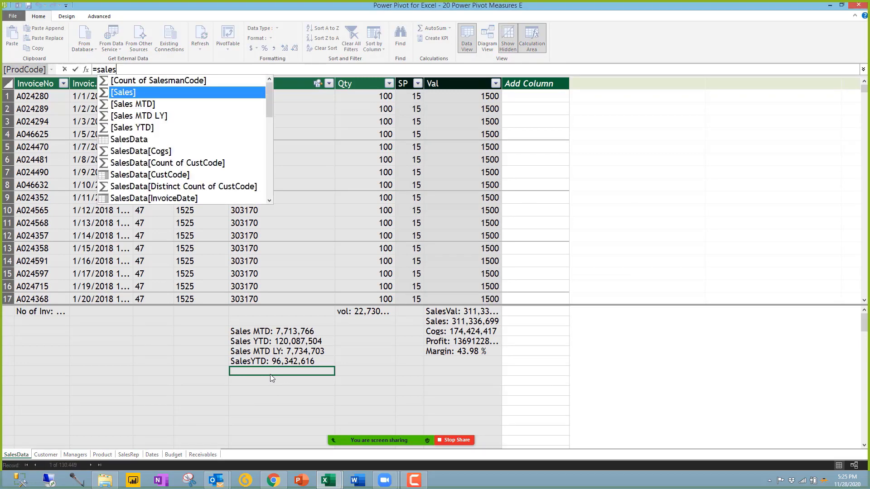
{"action": "key", "text": "BackSpace"}
{"action": "key", "text": "BackSpace"}
{"action": "key", "text": "BackSpace"}
{"action": "key", "text": "BackSpace"}
{"action": "key", "text": "BackSpace"}
{"action": "key", "text": "BackSpace"}
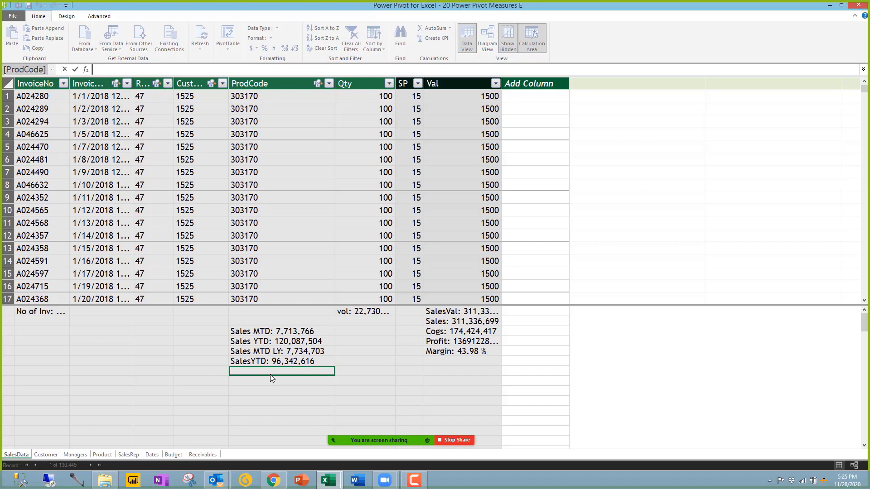
{"action": "type", "text": "Sale"}
{"action": "type", "text": "s6mAgo:="}
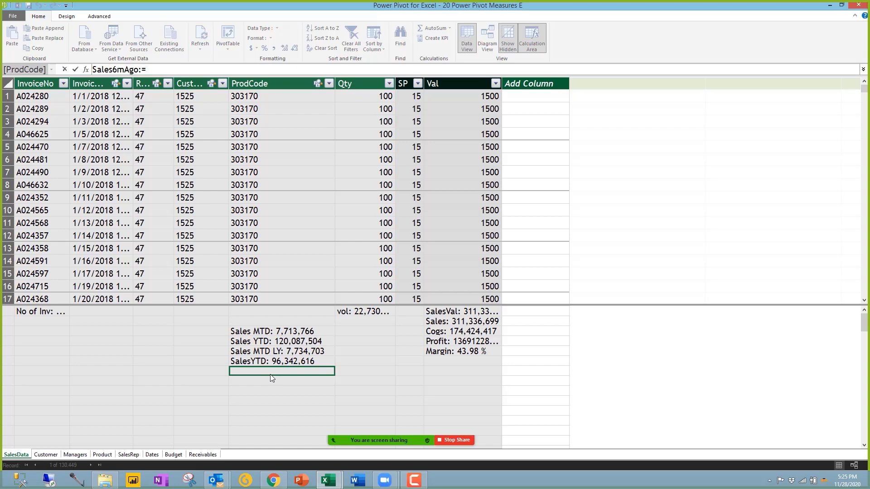
{"action": "type", "text": "CALCULATE("}
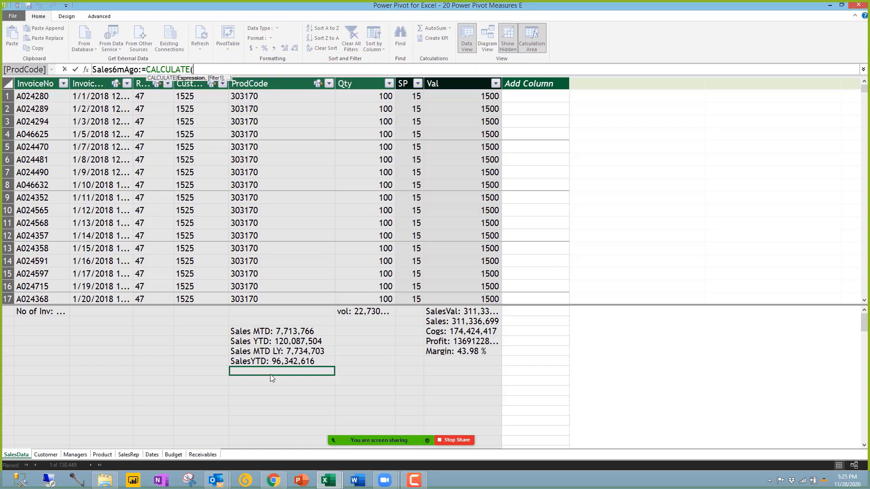
{"action": "left_click", "coordinate": [453, 322]}
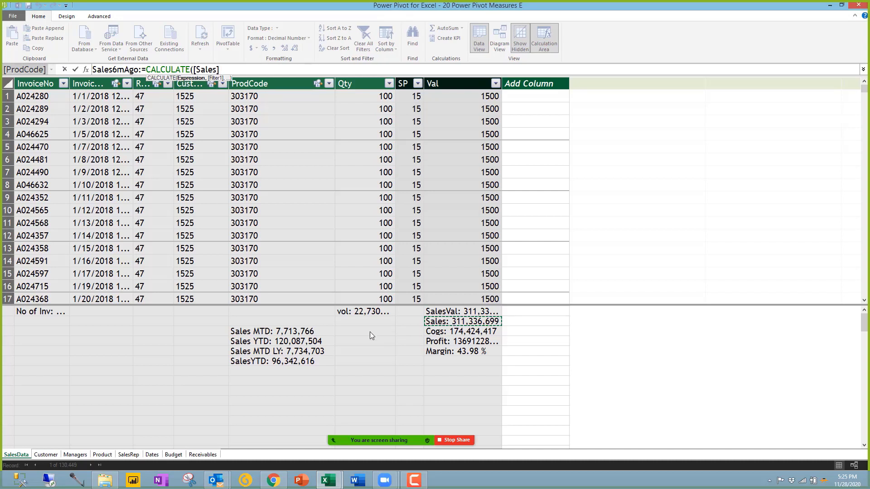
{"action": "left_click", "coordinate": [309, 332]}
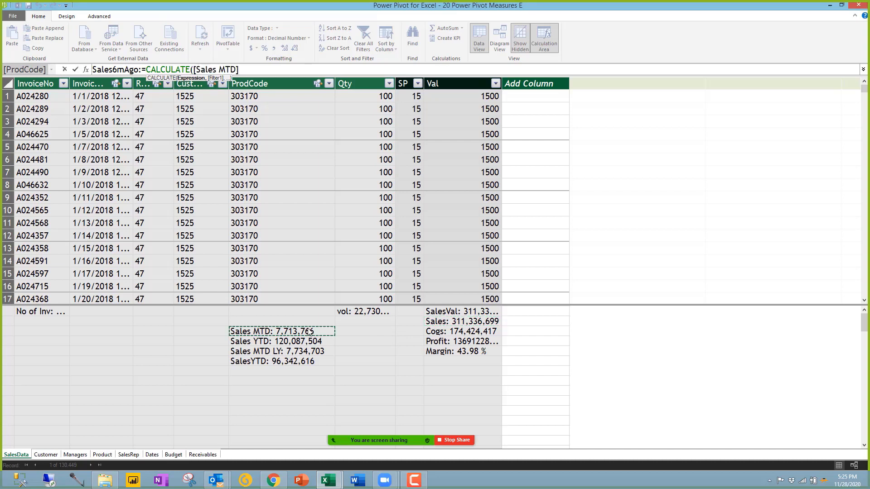
{"action": "type", "text": ","}
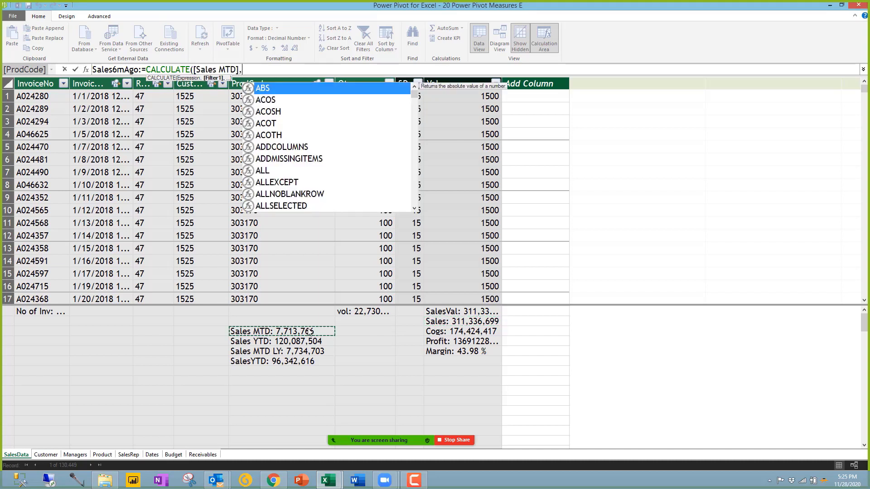
{"action": "type", "text": "date"}
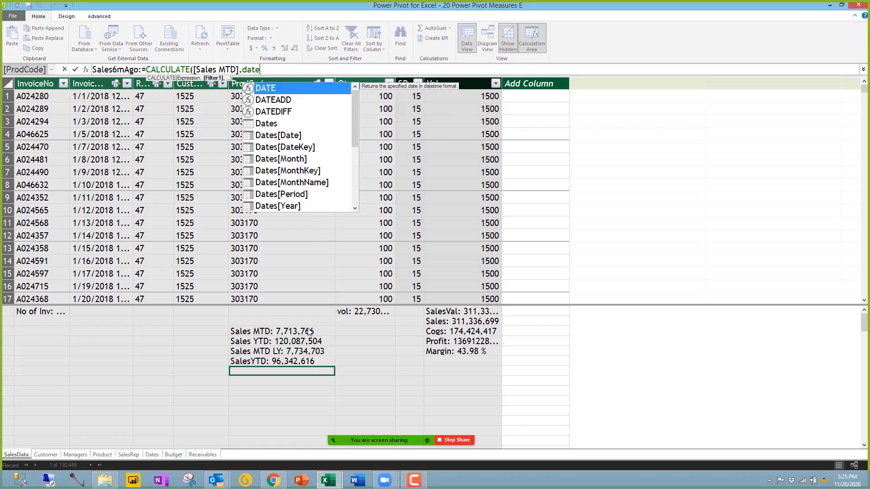
{"action": "key", "text": "Down"}
{"action": "key", "text": "Tab"}
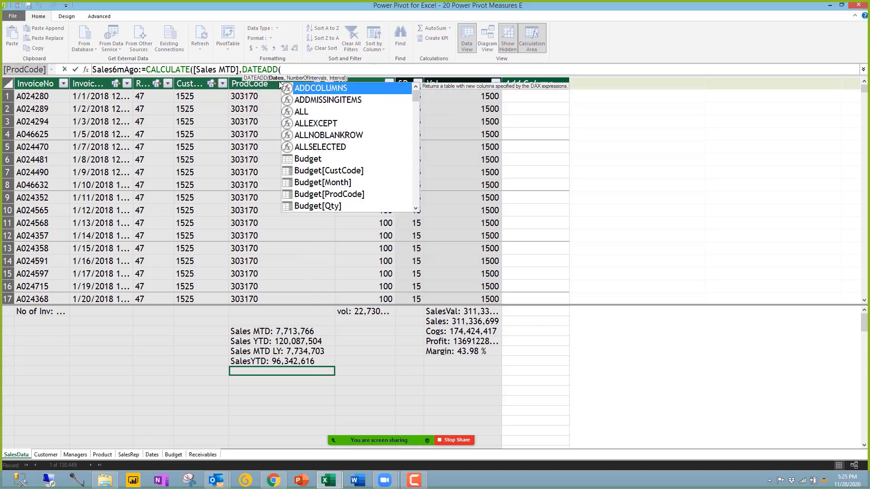
Step: Finish the formula with DATEADD(Dates[Date],6,MONTH) and commit the Sales6mAgo measure
{"action": "type", "text": "date"}
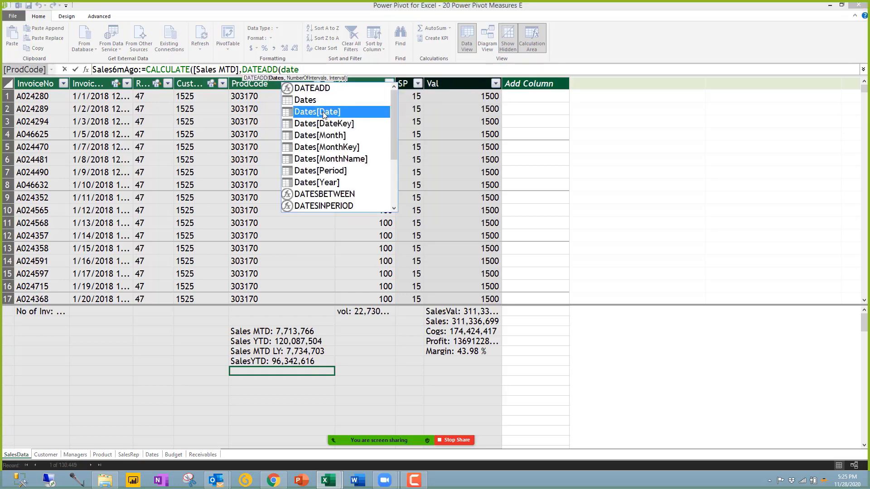
{"action": "double_click", "coordinate": [313, 111]}
{"action": "type", "text": ","}
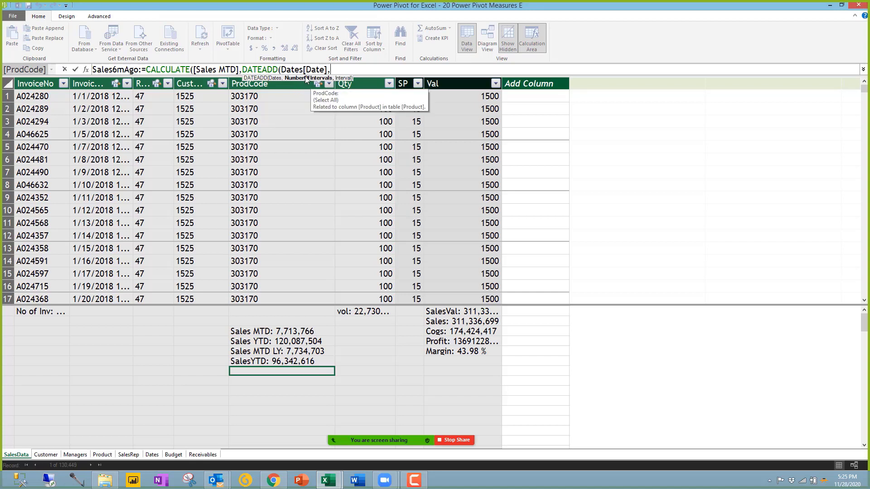
{"action": "type", "text": "6"}
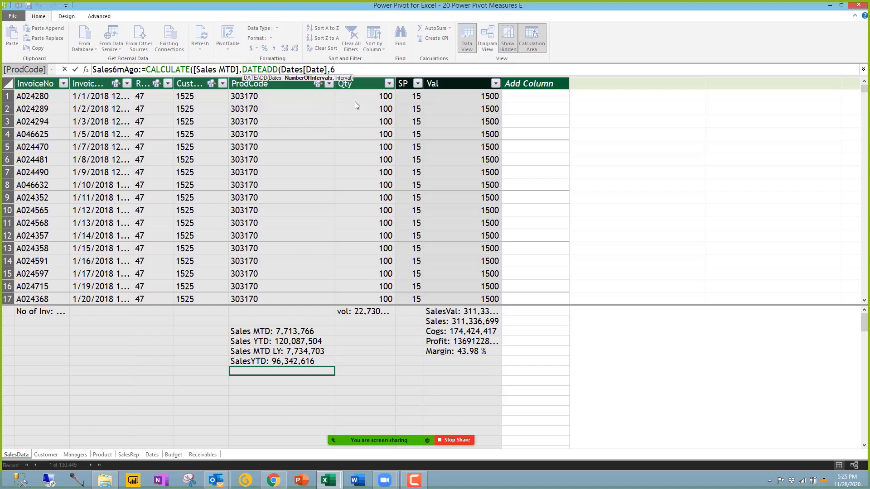
{"action": "type", "text": ","}
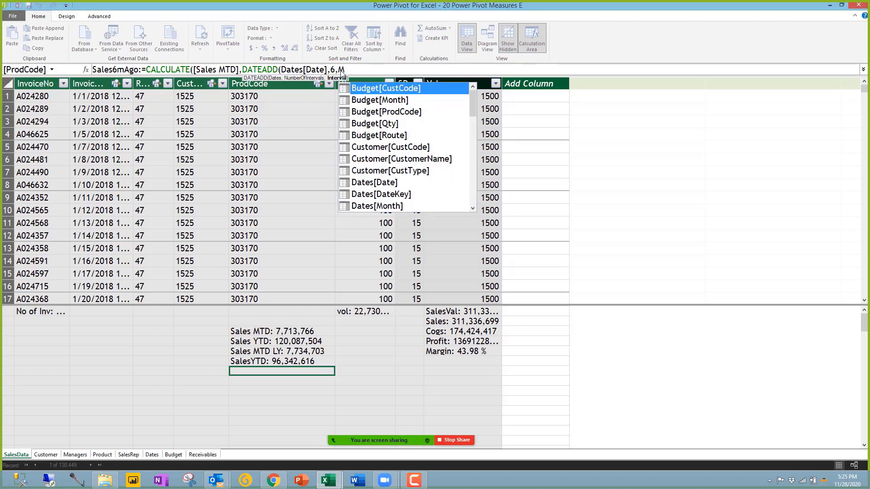
{"action": "type", "text": "Month"}
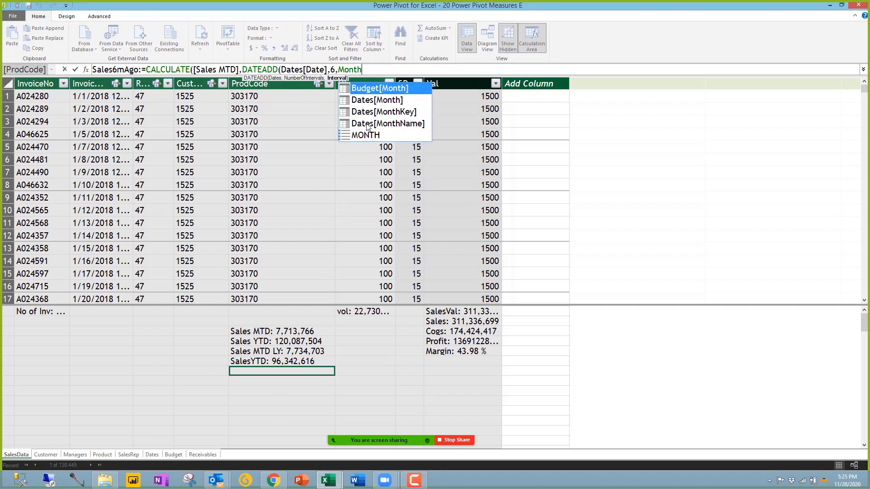
{"action": "double_click", "coordinate": [368, 134]}
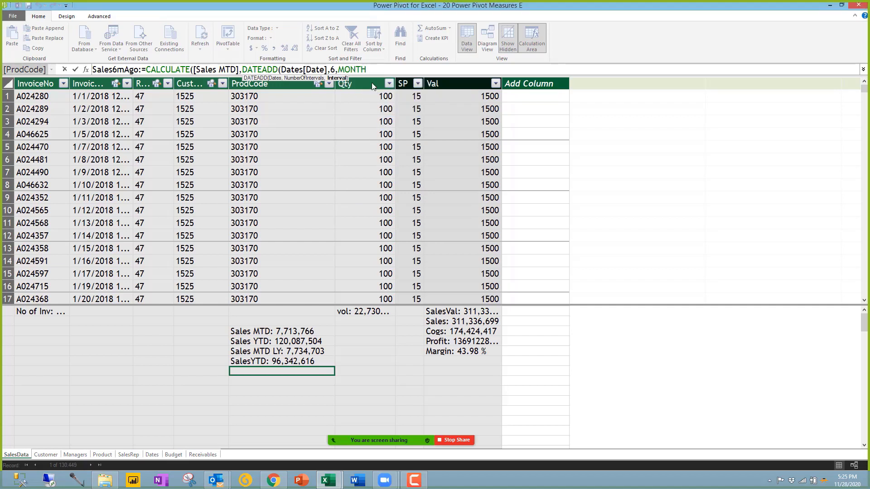
{"action": "type", "text": ")"}
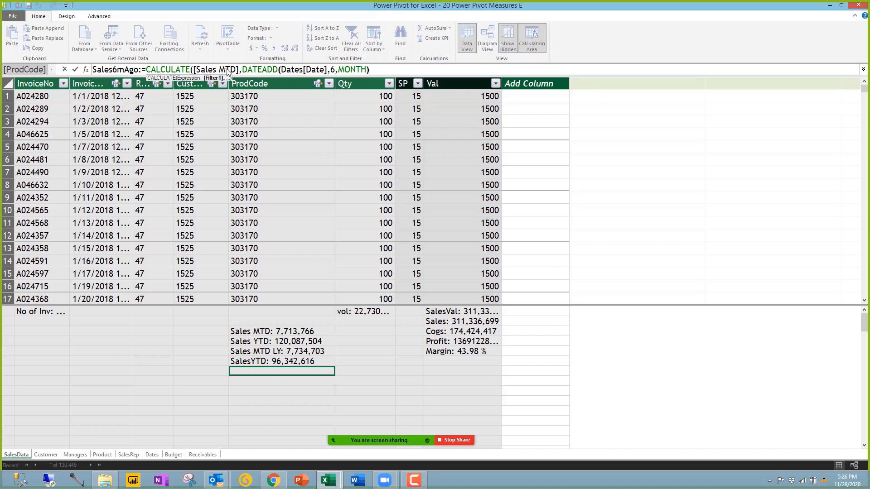
{"action": "double_click", "coordinate": [332, 69]}
{"action": "left_click_drag", "start_coordinate": [338, 69], "coordinate": [367, 69]}
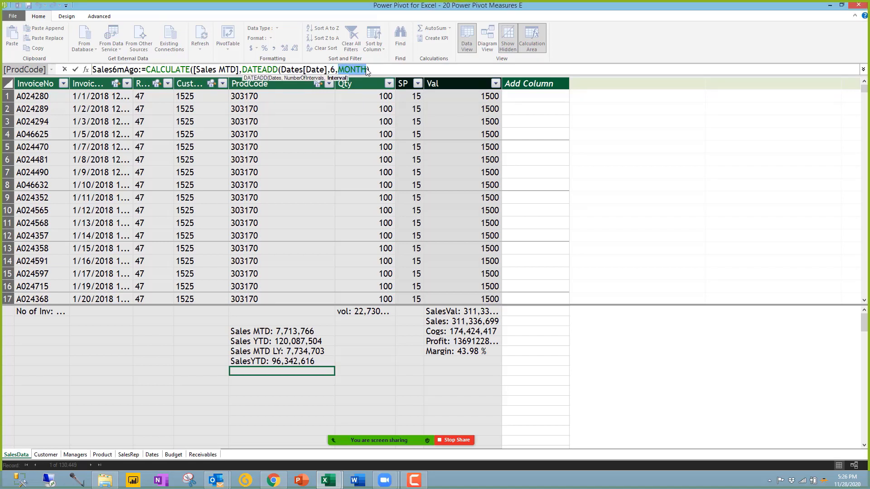
{"action": "left_click", "coordinate": [382, 74]}
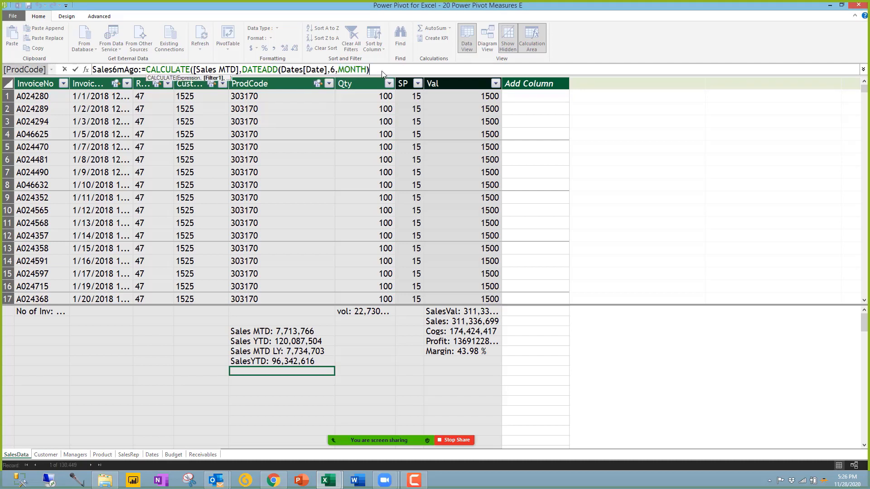
{"action": "type", "text": ")"}
{"action": "key", "text": "Return"}
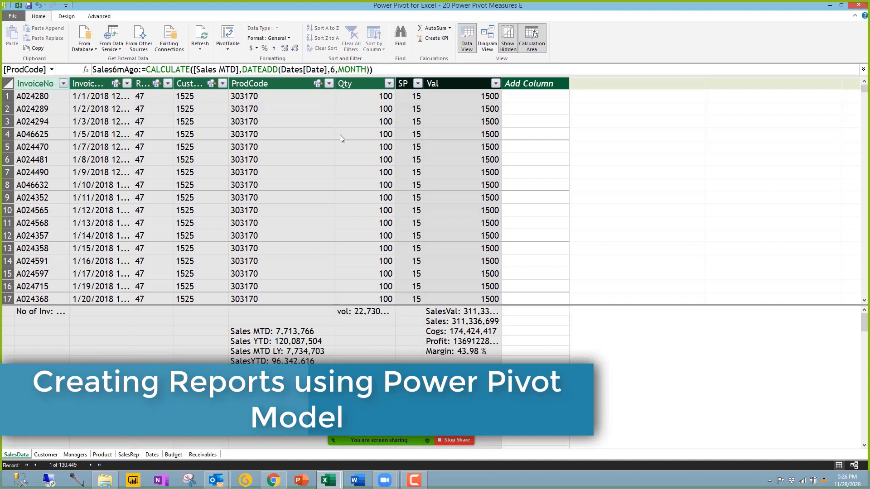
Step: Format Sales6mAgo with thousands separators and no decimal places
{"action": "left_click", "coordinate": [274, 48]}
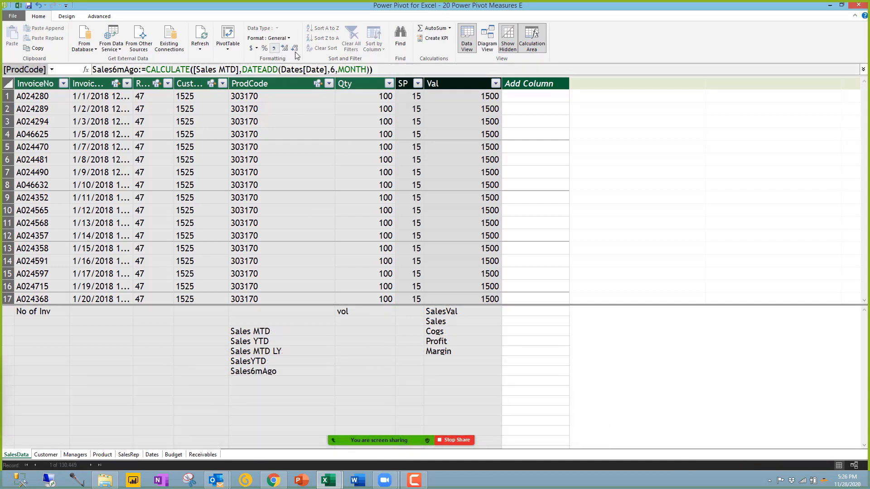
{"action": "left_click", "coordinate": [294, 48]}
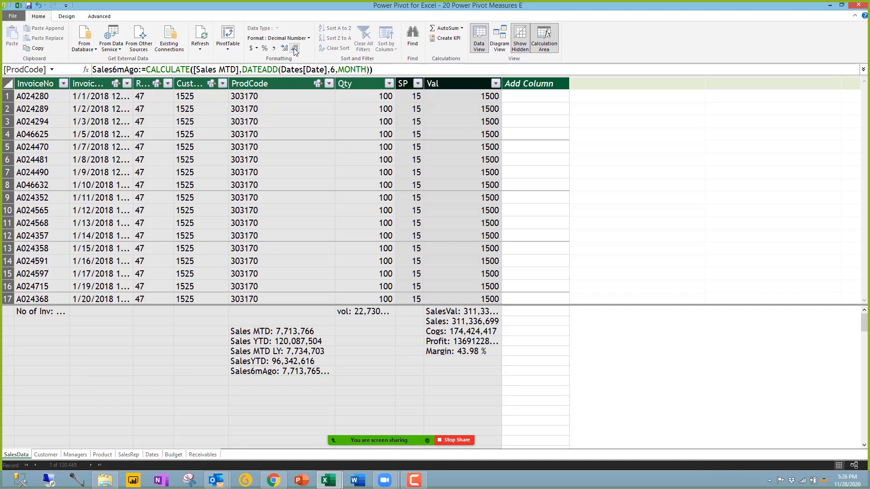
{"action": "left_click", "coordinate": [293, 48]}
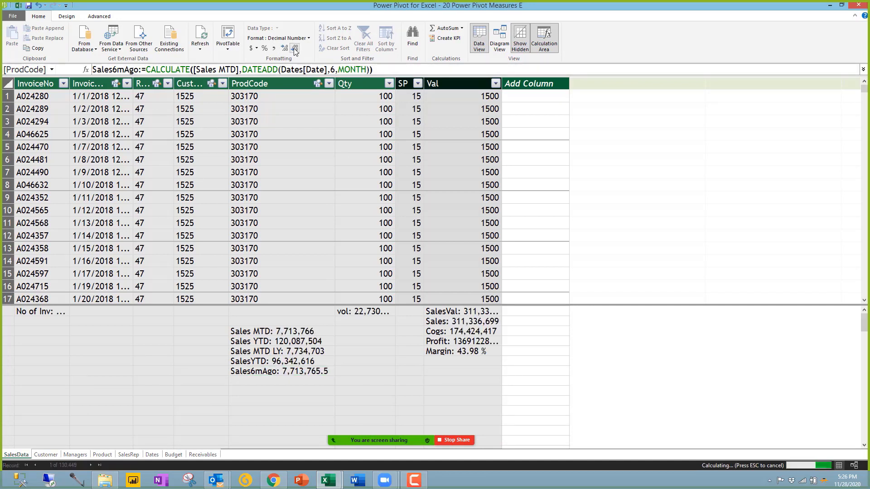
{"action": "left_click", "coordinate": [293, 48]}
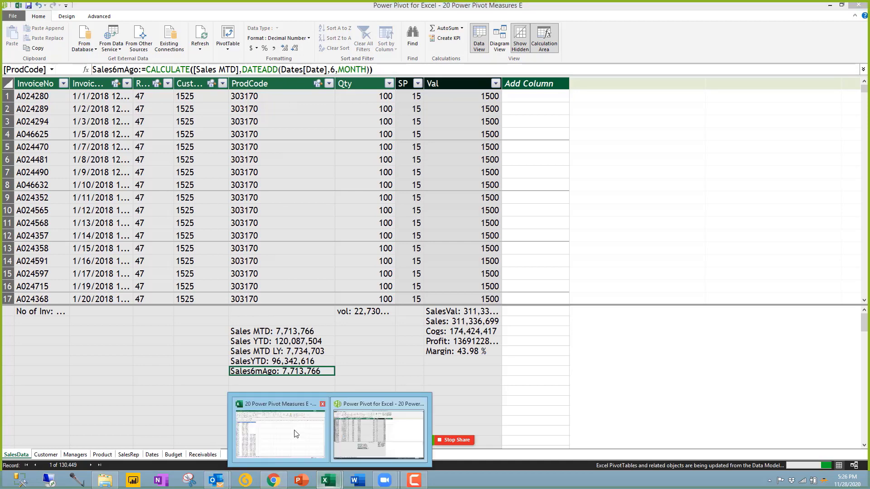
{"action": "key", "text": "alt+Tab"}
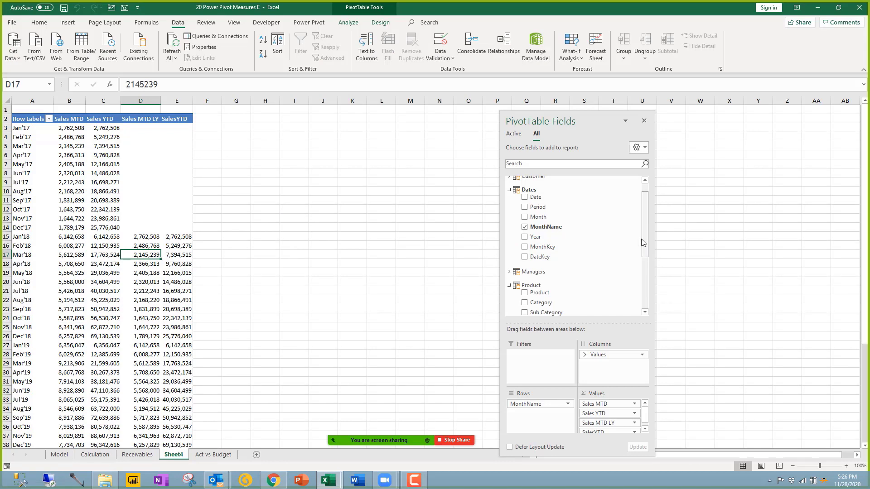
Step: Add the Sales6mAgo measure from SalesData to the Sheet4 pivot's values
{"action": "left_click_drag", "start_coordinate": [645, 243], "coordinate": [645, 296]}
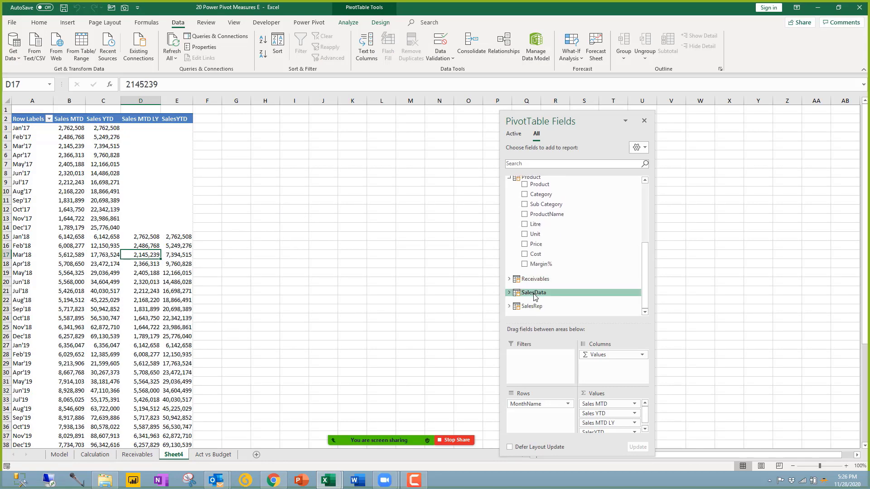
{"action": "left_click", "coordinate": [582, 295]}
{"action": "scroll", "coordinate": [582, 308], "scroll_direction": "down", "scroll_amount": 3}
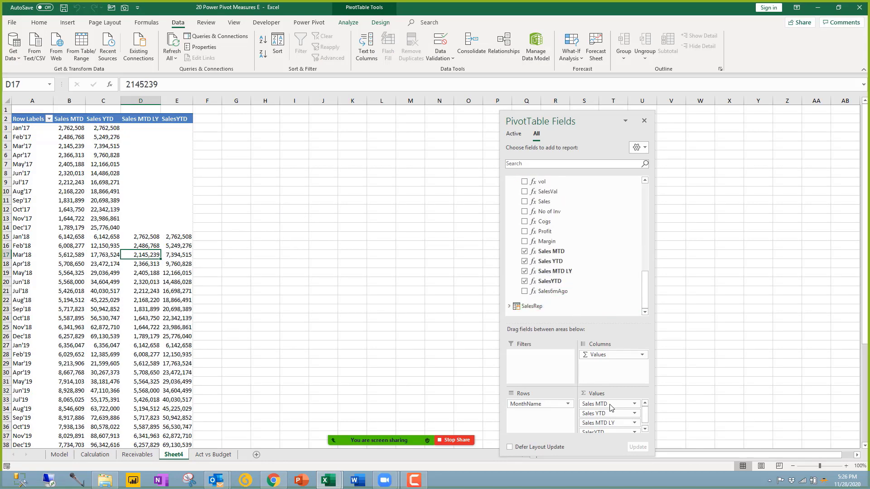
{"action": "scroll", "coordinate": [612, 410], "scroll_direction": "down", "scroll_amount": 1}
{"action": "left_click", "coordinate": [525, 291]}
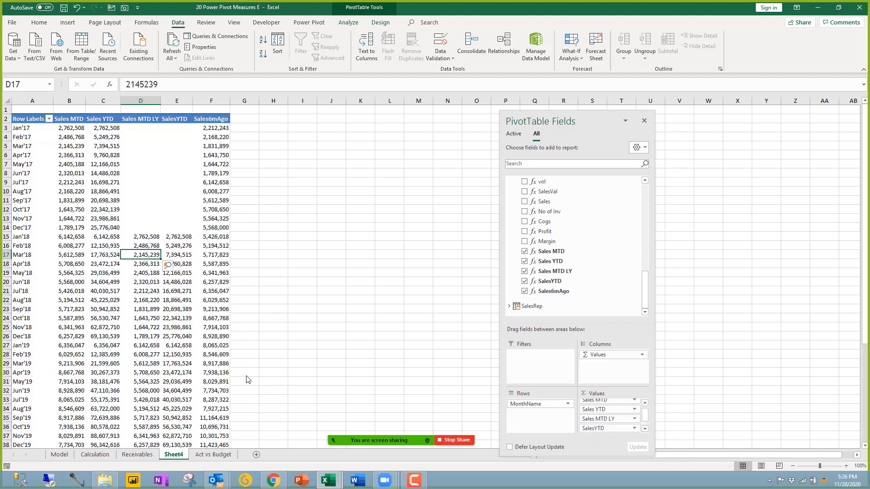
Step: Compare Sales6mAgo with Sales MTD for Mar'19, Dec'17 and Dec'20, then return to Power Pivot
{"action": "left_click", "coordinate": [209, 362]}
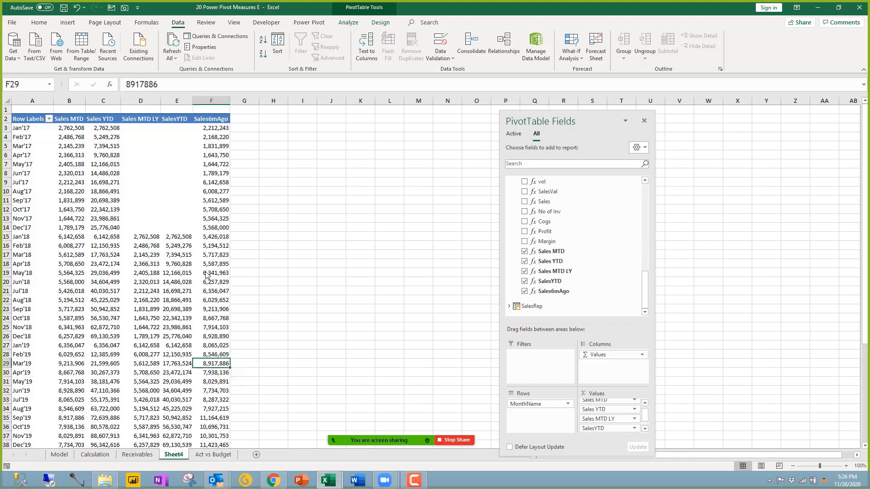
{"action": "scroll", "coordinate": [206, 284], "scroll_direction": "down", "scroll_amount": 5}
{"action": "scroll", "coordinate": [206, 285], "scroll_direction": "up", "scroll_amount": 6}
{"action": "left_click", "coordinate": [71, 230]}
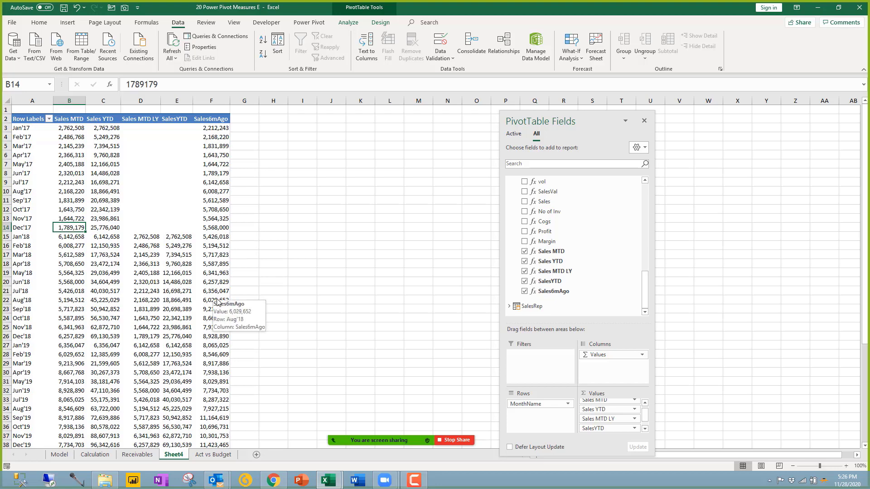
{"action": "scroll", "coordinate": [216, 305], "scroll_direction": "down", "scroll_amount": 5}
{"action": "scroll", "coordinate": [216, 304], "scroll_direction": "down", "scroll_amount": 3}
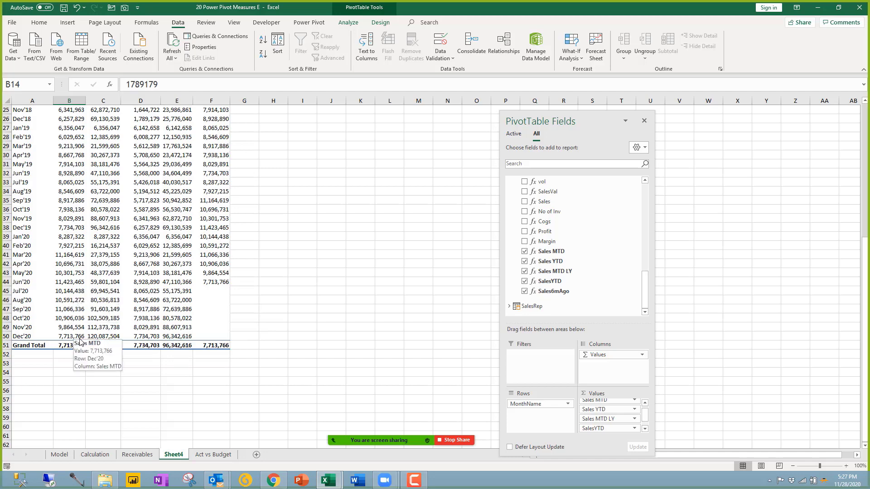
{"action": "left_click", "coordinate": [78, 339]}
{"action": "scroll", "coordinate": [78, 339], "scroll_direction": "up", "scroll_amount": 8}
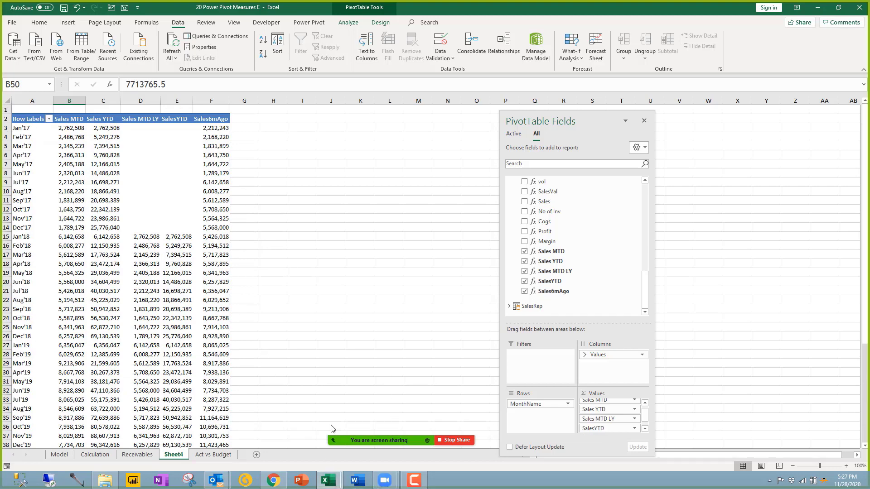
{"action": "mouse_move", "coordinate": [343, 484]}
{"action": "left_click", "coordinate": [383, 421]}
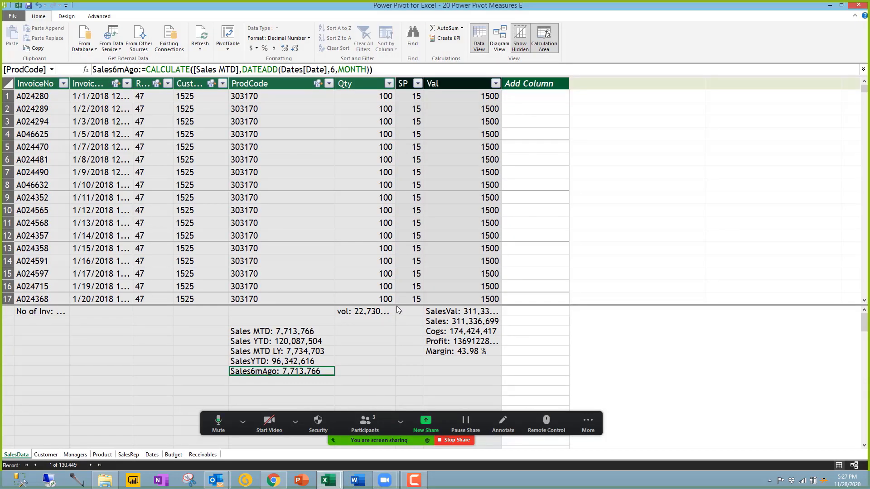
Step: Change the Sales6mAgo DATEADD offset from 6 to -6 months and return to Excel
{"action": "left_click", "coordinate": [333, 69]}
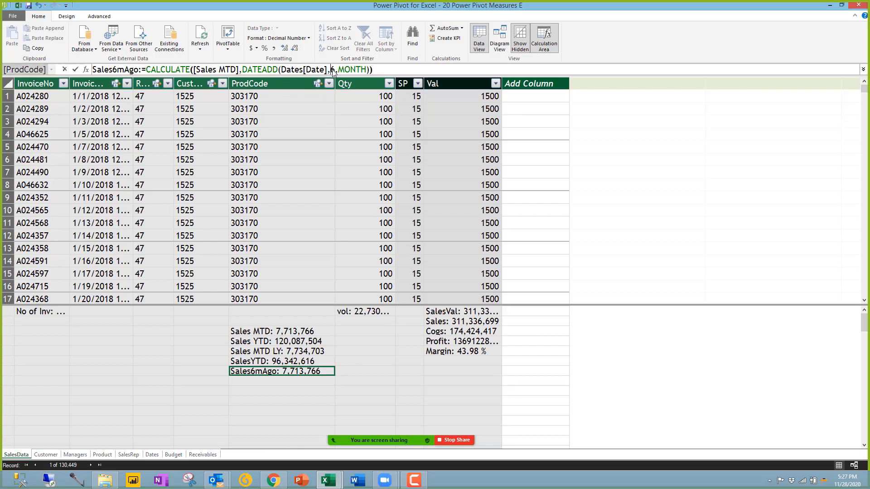
{"action": "type", "text": "-"}
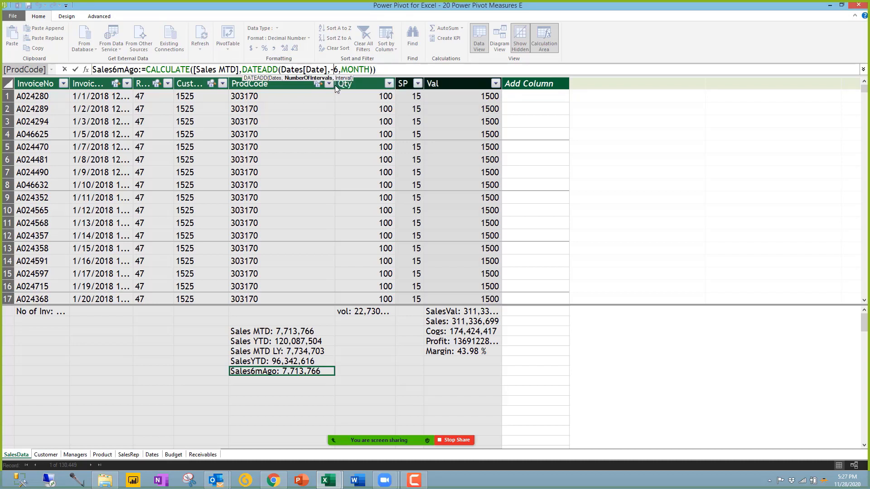
{"action": "key", "text": "Return"}
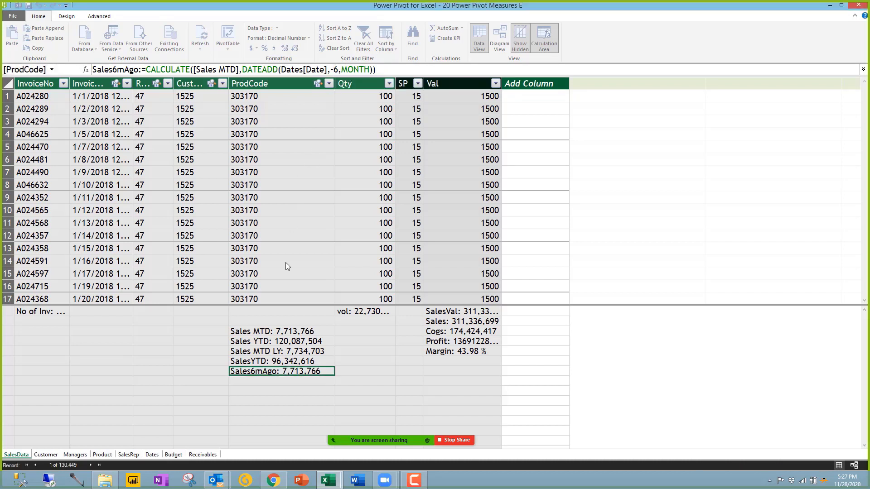
{"action": "mouse_move", "coordinate": [328, 479]}
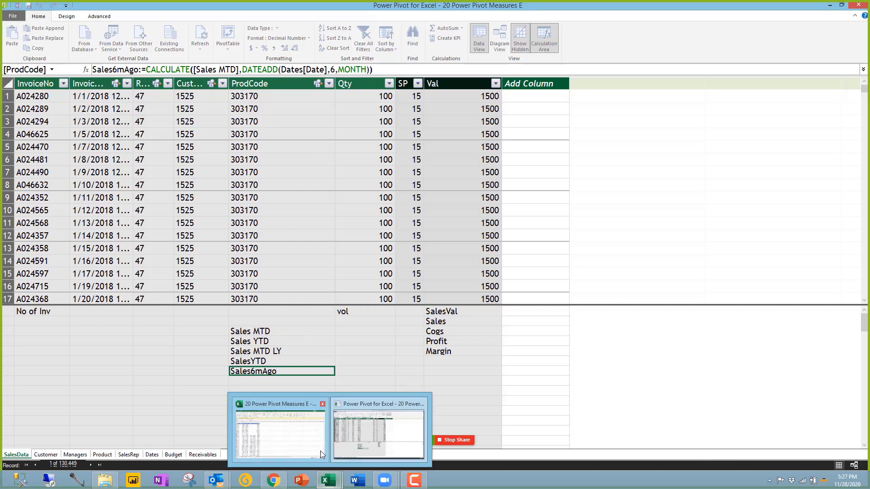
{"action": "left_click", "coordinate": [299, 434]}
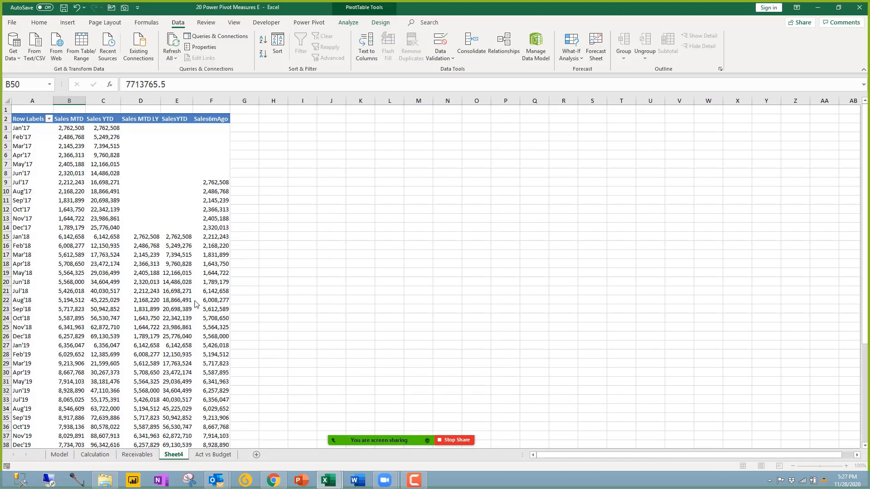
{"action": "left_click_drag", "start_coordinate": [211, 173], "coordinate": [208, 127]}
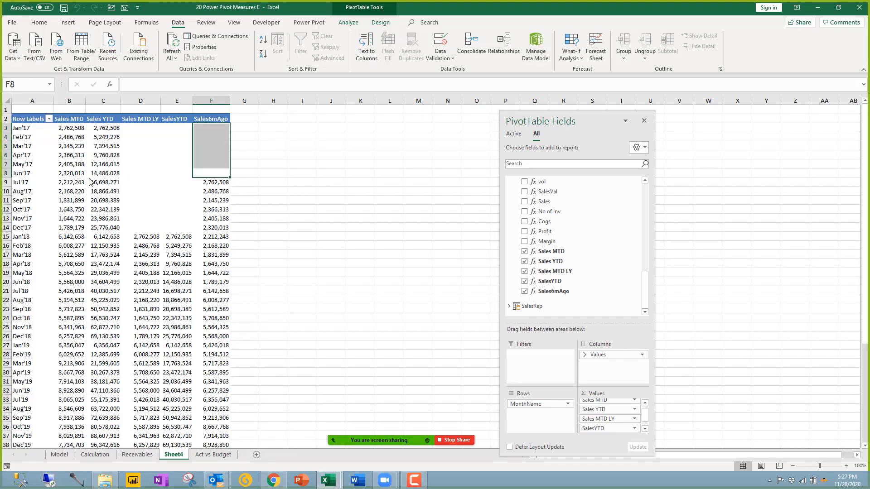
{"action": "left_click", "coordinate": [68, 183]}
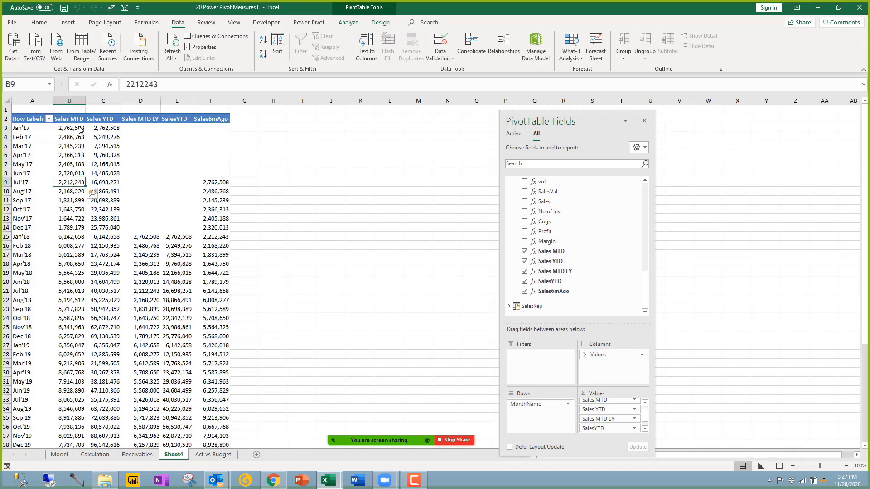
{"action": "left_click", "coordinate": [79, 129]}
{"action": "left_click", "coordinate": [81, 184]}
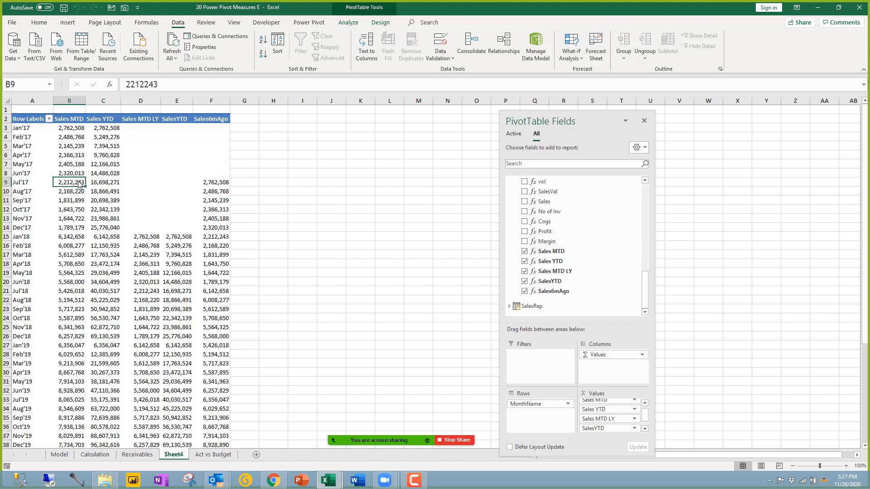
{"action": "left_click", "coordinate": [208, 183]}
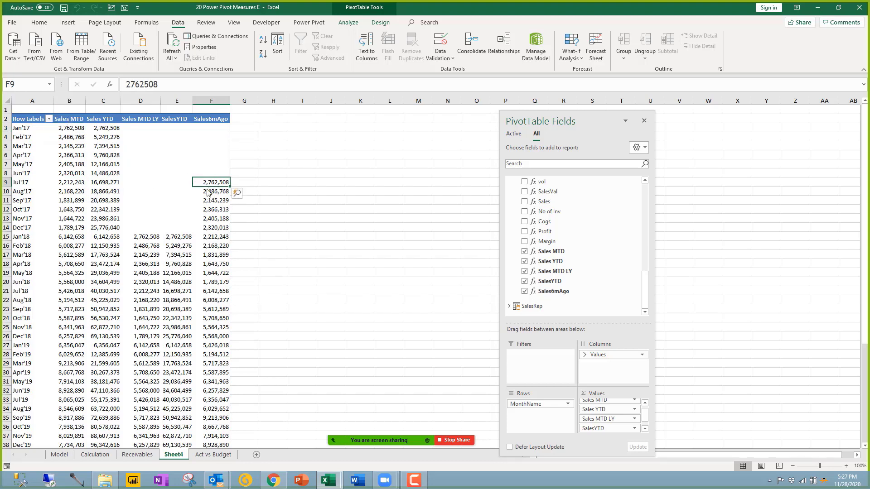
{"action": "mouse_move", "coordinate": [207, 192]}
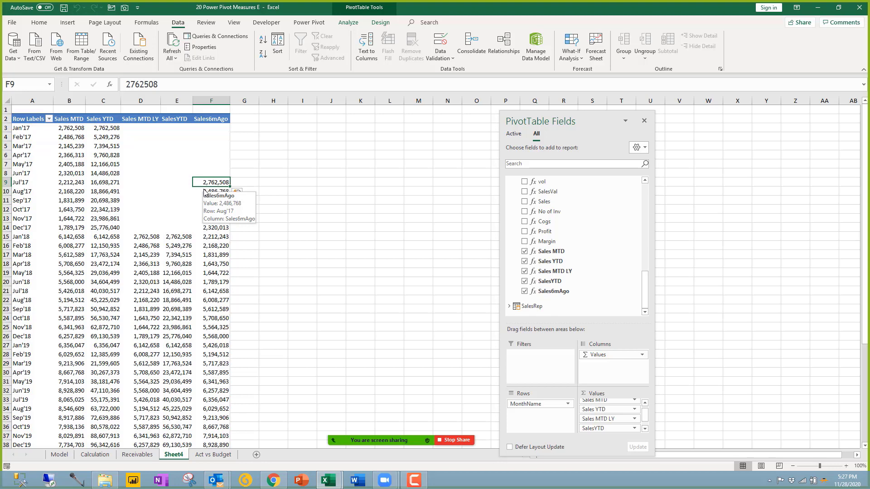
{"action": "left_click", "coordinate": [218, 255]}
{"action": "scroll", "coordinate": [215, 271], "scroll_direction": "down", "scroll_amount": 5}
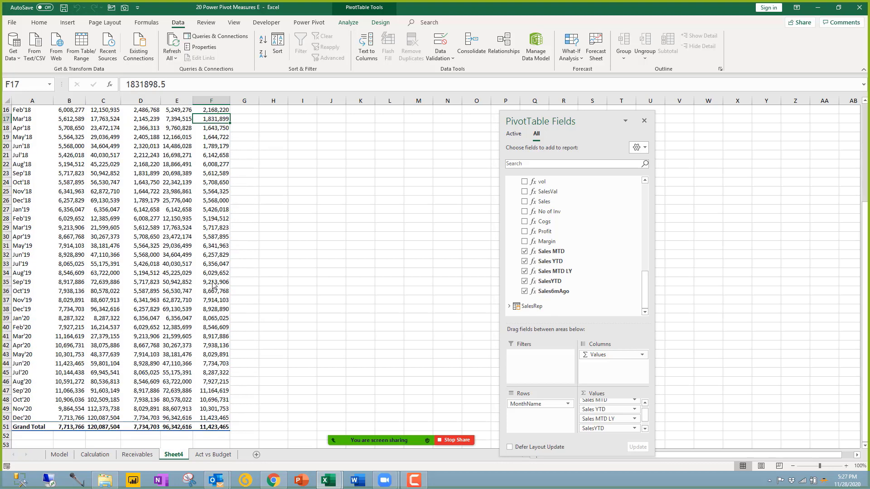
{"action": "scroll", "coordinate": [213, 284], "scroll_direction": "down", "scroll_amount": 2}
{"action": "scroll", "coordinate": [213, 285], "scroll_direction": "up", "scroll_amount": 7}
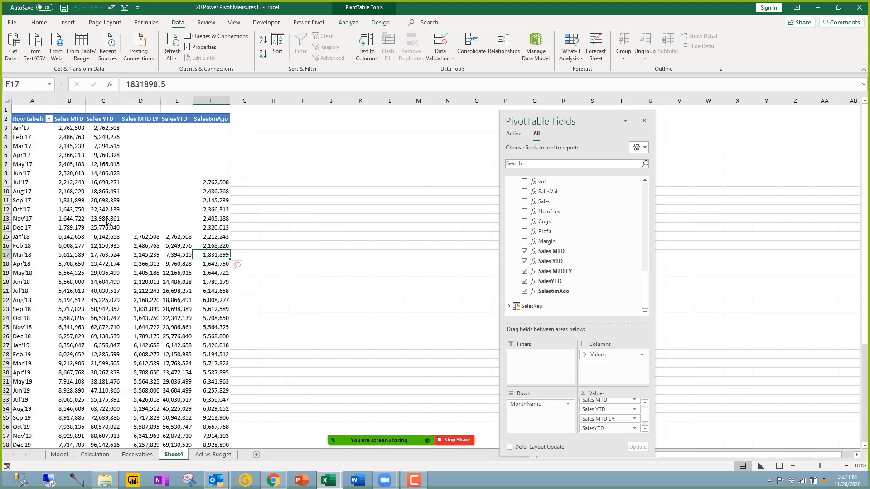
{"action": "left_click", "coordinate": [73, 120]}
{"action": "left_click", "coordinate": [106, 120]}
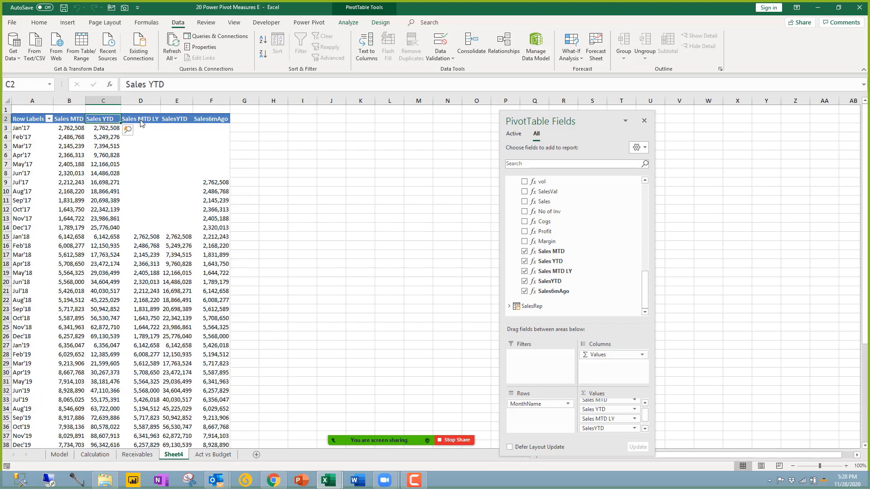
{"action": "left_click", "coordinate": [140, 119]}
{"action": "left_click", "coordinate": [176, 119]}
{"action": "left_click", "coordinate": [222, 120]}
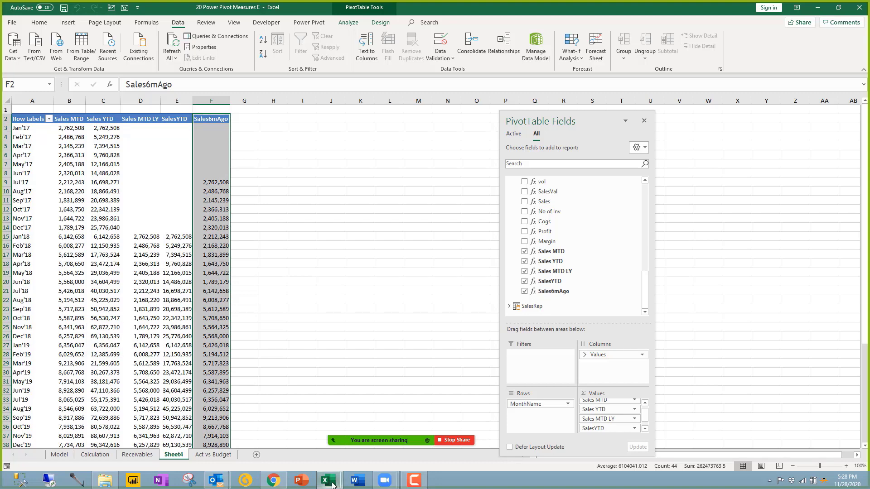
{"action": "mouse_move", "coordinate": [332, 485]}
{"action": "left_click", "coordinate": [376, 427]}
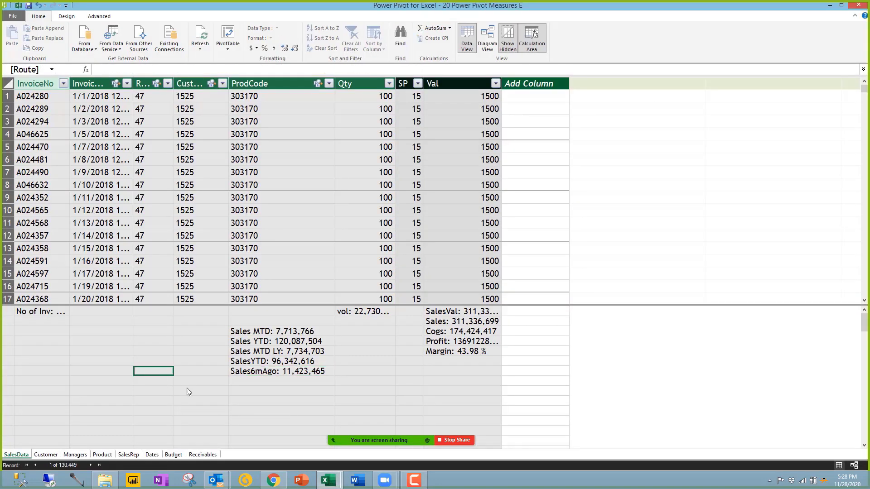
{"action": "left_click", "coordinate": [241, 380]}
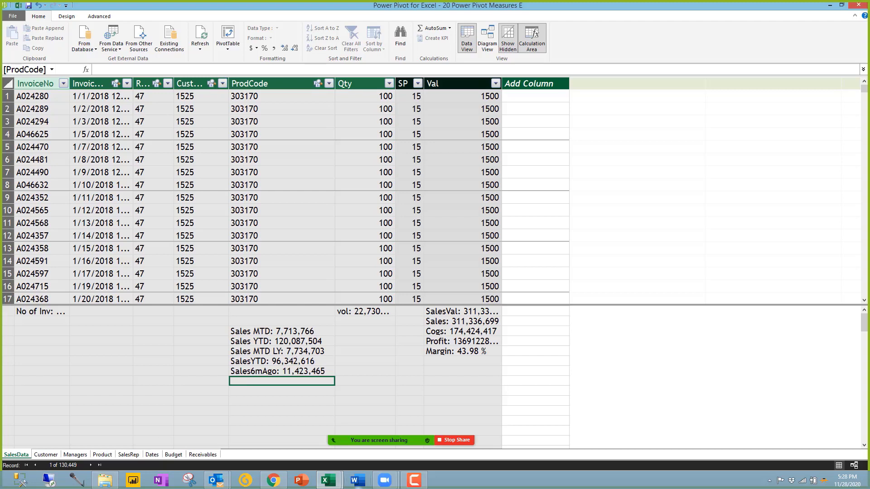
{"action": "mouse_move", "coordinate": [328, 480]}
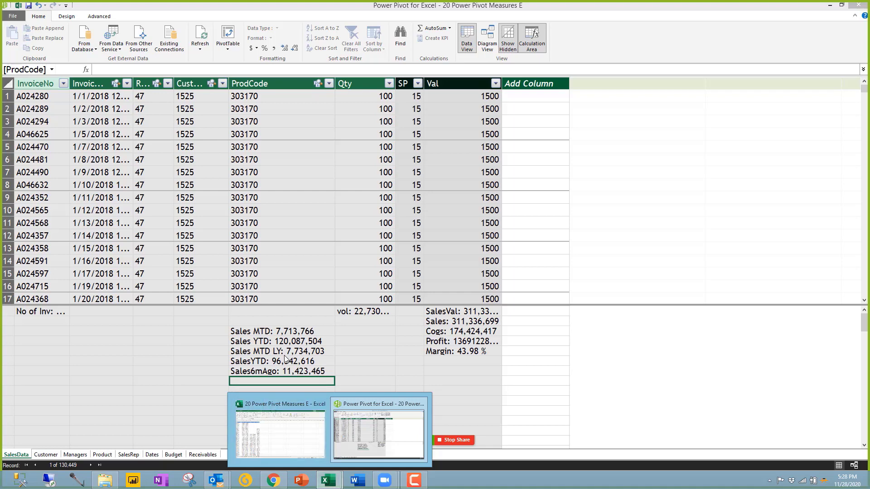
{"action": "left_click", "coordinate": [297, 441]}
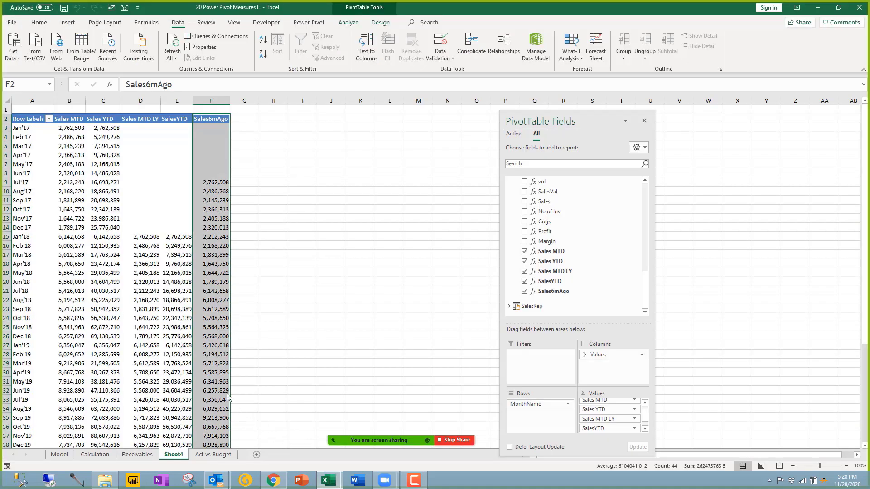
Step: Clear the Year slicer on the Receivables pivot so all years show
{"action": "left_click", "coordinate": [216, 384]}
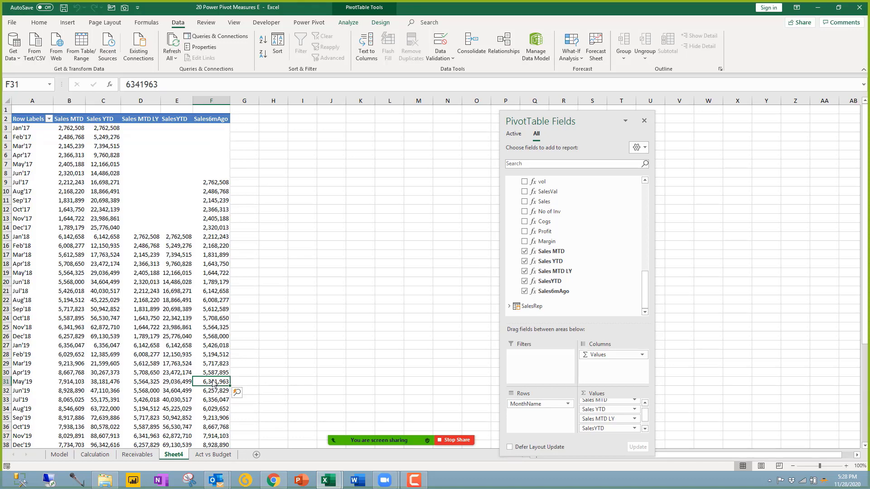
{"action": "left_click", "coordinate": [138, 455]}
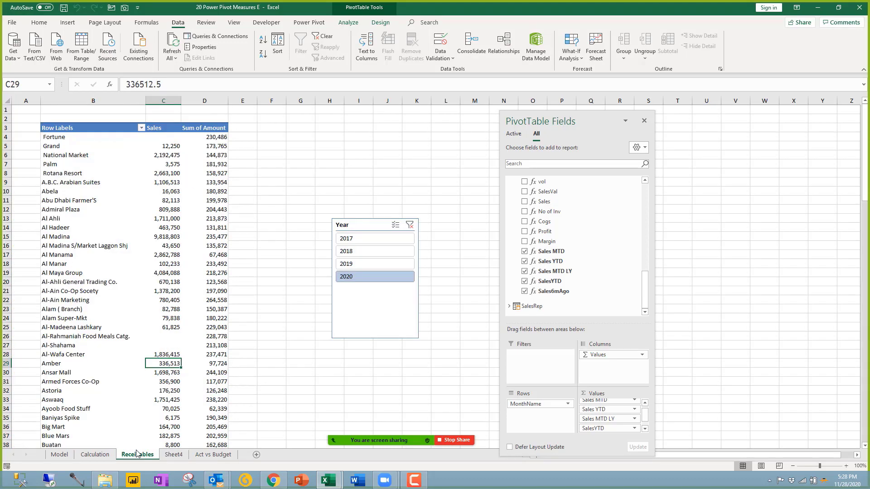
{"action": "left_click", "coordinate": [410, 225]}
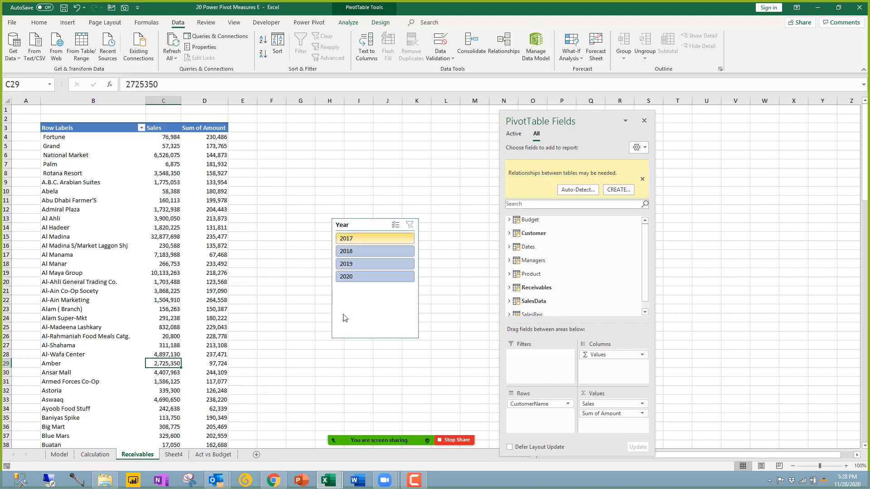
Step: Go to Sheet4 and select the pivot values in B13:F19
{"action": "left_click", "coordinate": [203, 453]}
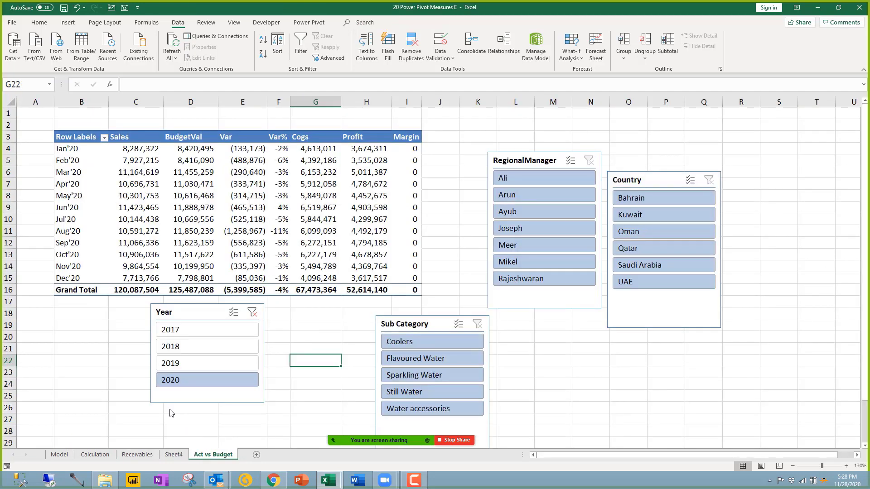
{"action": "left_click", "coordinate": [173, 454]}
{"action": "left_click_drag", "start_coordinate": [68, 218], "coordinate": [211, 273]}
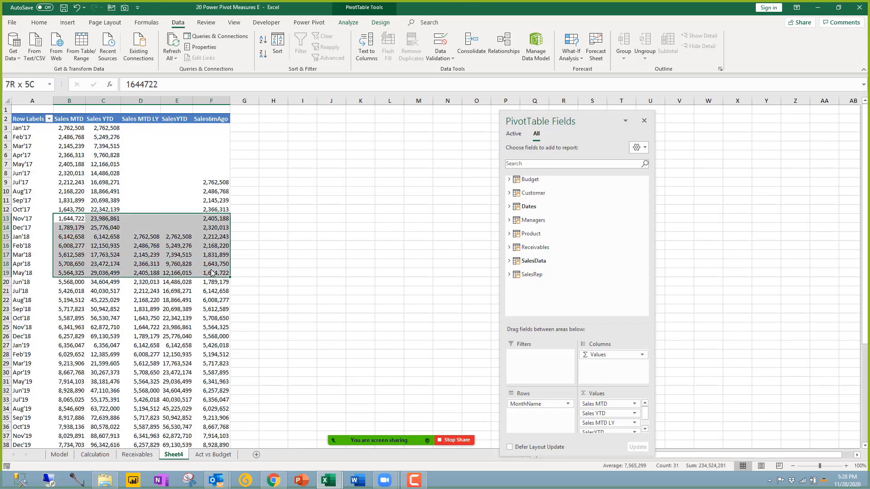
Step: Copy the whole monthly pivot table and paste it at J4
{"action": "left_click", "coordinate": [140, 247]}
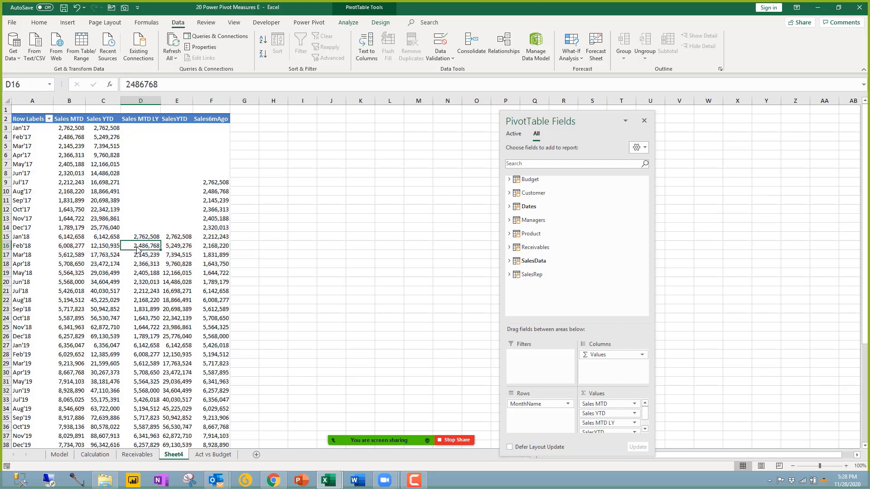
{"action": "left_click", "coordinate": [116, 273]}
{"action": "left_click", "coordinate": [383, 174]}
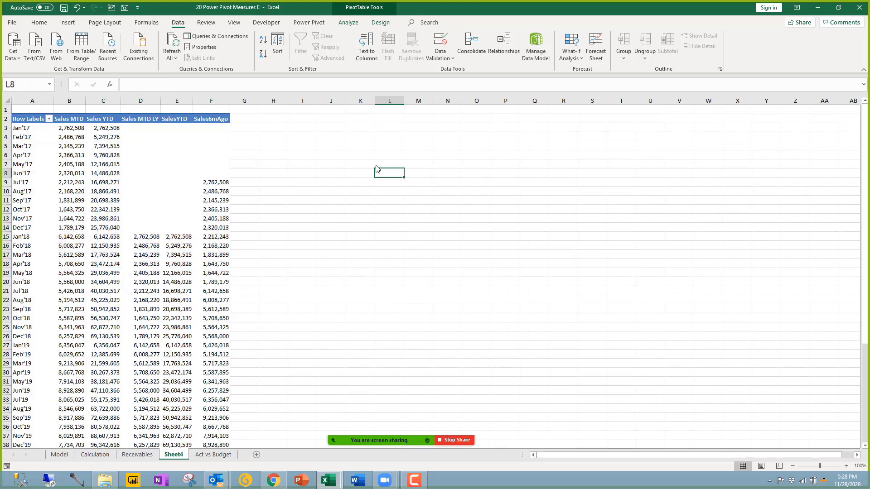
{"action": "left_click", "coordinate": [118, 155]}
{"action": "key", "text": "ctrl+a"}
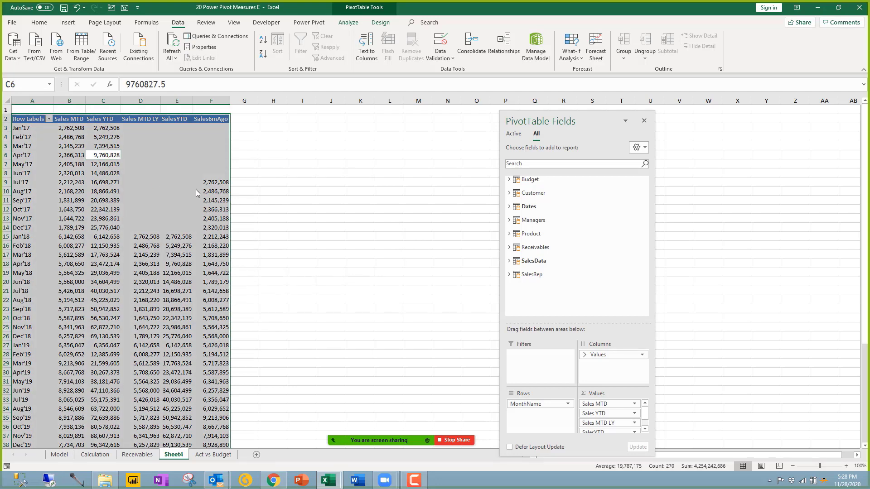
{"action": "key", "text": "ctrl+c"}
{"action": "left_click", "coordinate": [331, 137]}
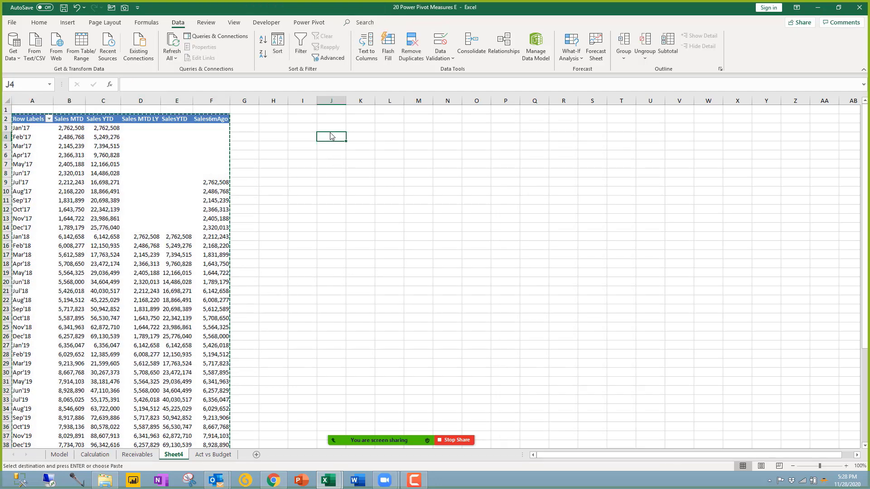
{"action": "key", "text": "ctrl+v"}
Step: Remove MonthName from rows and all value columns in the pasted pivot
{"action": "left_click", "coordinate": [361, 182]}
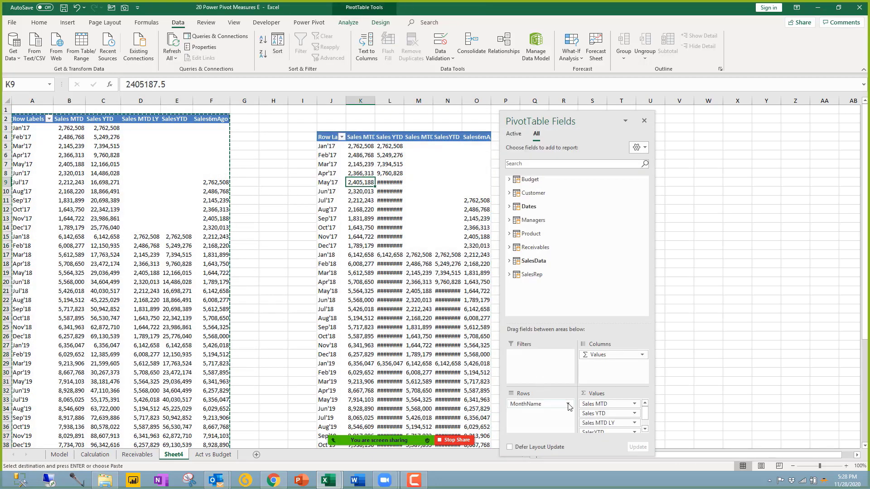
{"action": "left_click_drag", "start_coordinate": [560, 408], "coordinate": [337, 364]}
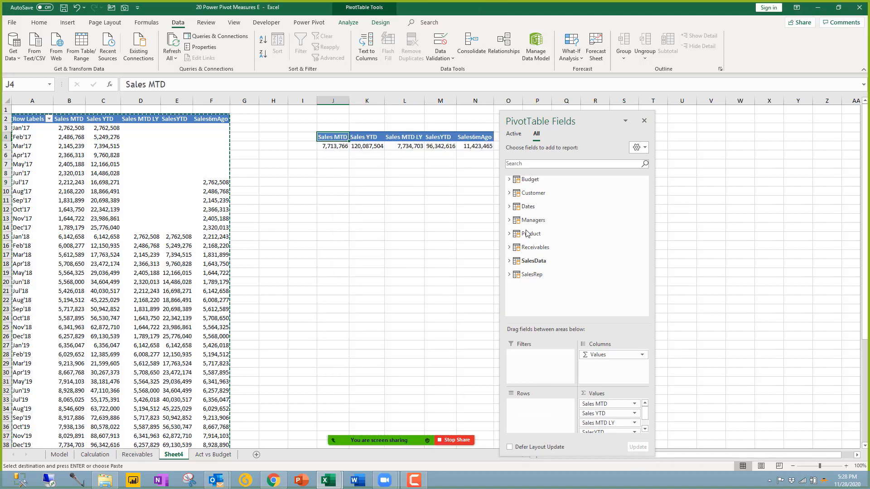
{"action": "left_click", "coordinate": [533, 194]}
{"action": "left_click", "coordinate": [533, 194]}
{"action": "left_click", "coordinate": [530, 222]}
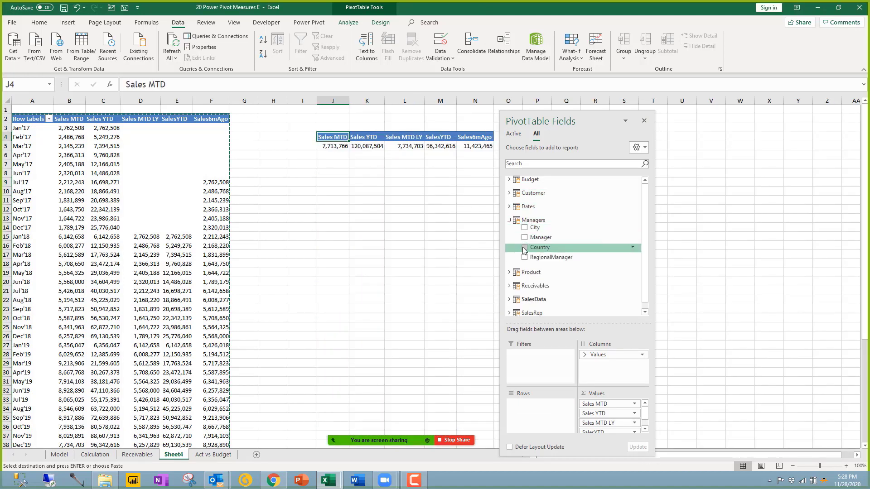
{"action": "left_click", "coordinate": [606, 404]}
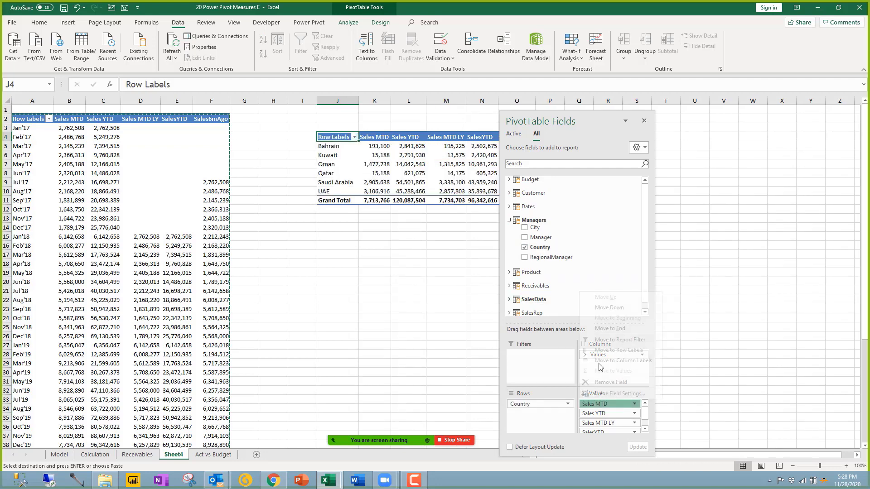
{"action": "key", "text": "Escape"}
{"action": "left_click_drag", "start_coordinate": [593, 355], "coordinate": [406, 337]}
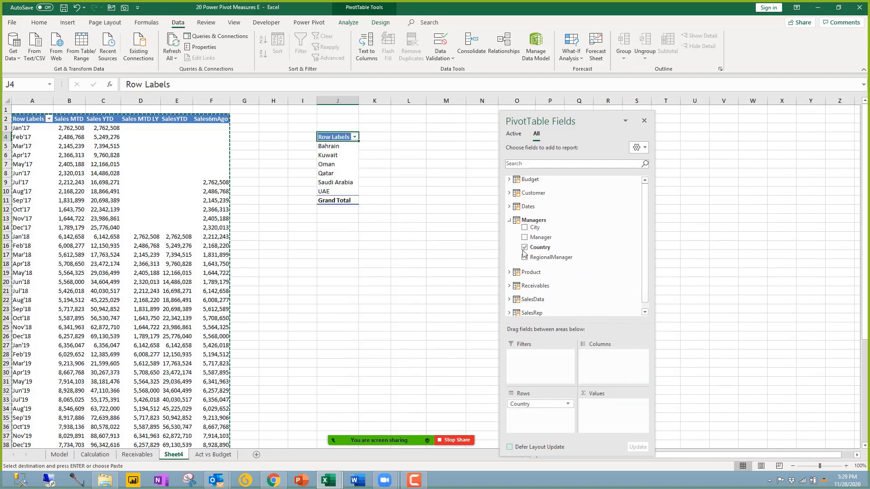
Step: Add the Sales measure as the value, giving Sales by Country totalling 311,336,699
{"action": "left_click", "coordinate": [509, 221]}
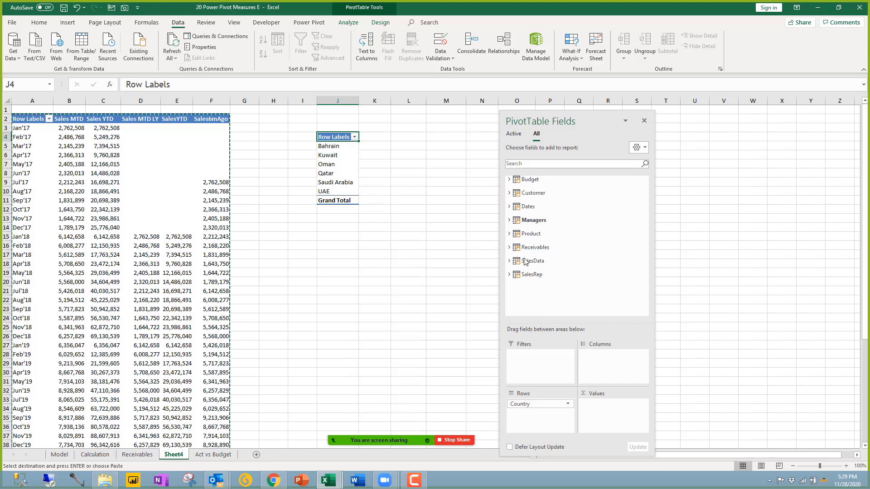
{"action": "left_click", "coordinate": [529, 261]}
{"action": "scroll", "coordinate": [546, 267], "scroll_direction": "down", "scroll_amount": 2}
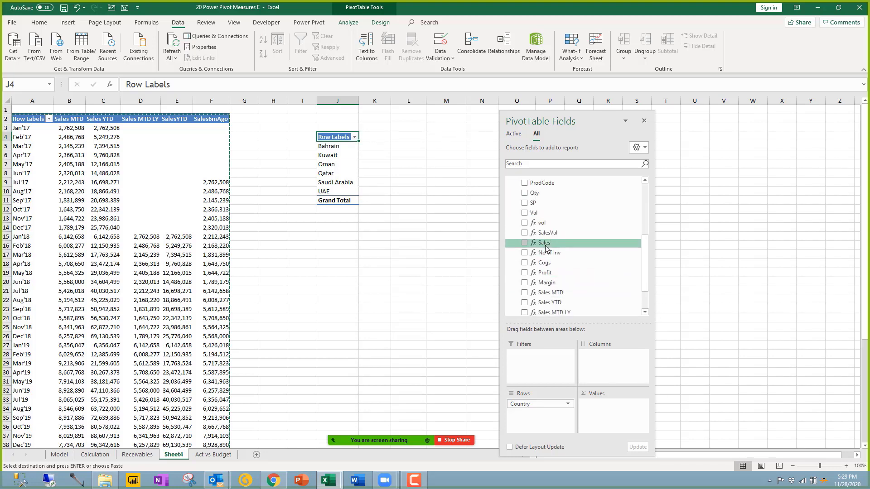
{"action": "left_click_drag", "start_coordinate": [611, 411], "coordinate": [611, 411]}
{"action": "left_click_drag", "start_coordinate": [342, 301], "coordinate": [378, 300]}
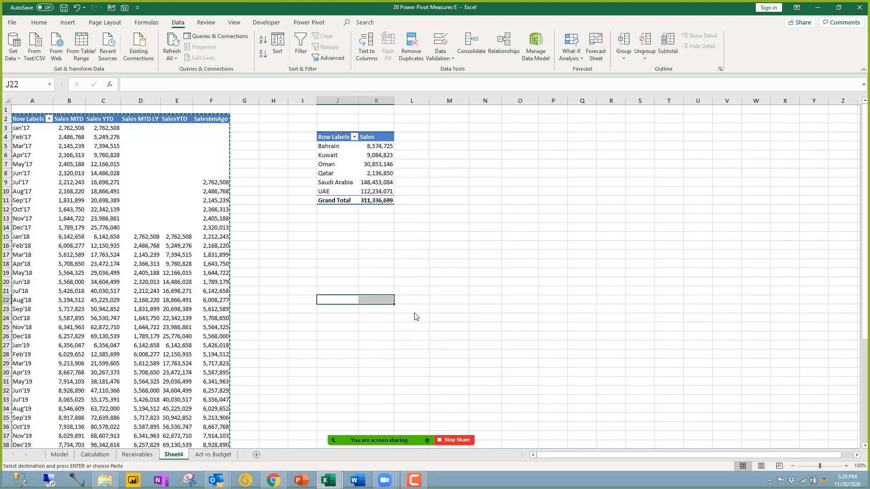
Step: Add a MonthName slicer and filter the Country pivot to Oct'20
{"action": "left_click", "coordinate": [388, 173]}
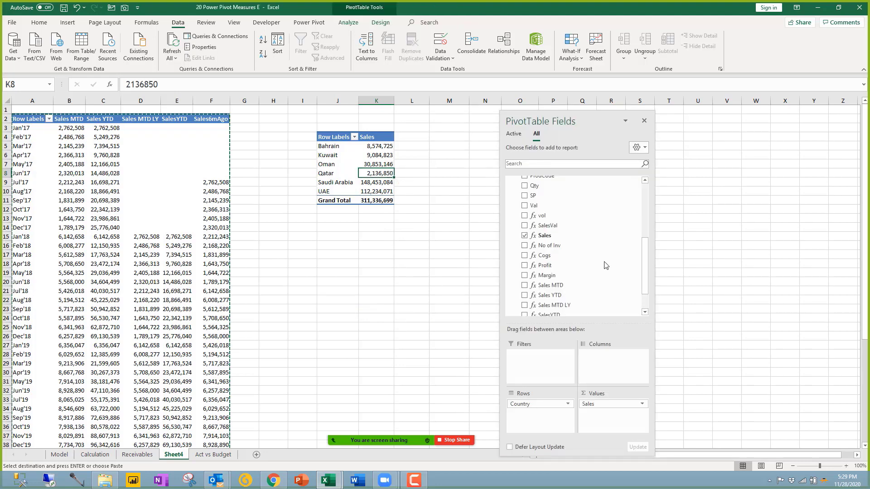
{"action": "left_click_drag", "start_coordinate": [646, 278], "coordinate": [649, 216]}
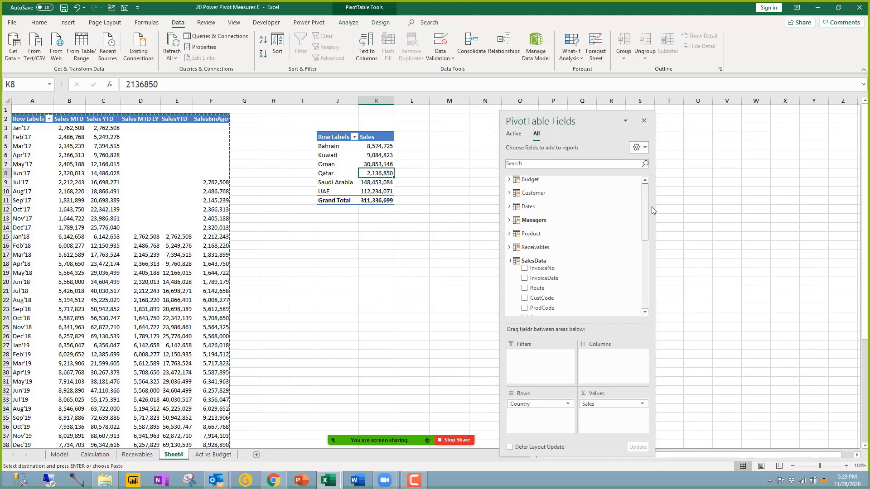
{"action": "left_click", "coordinate": [509, 261]}
{"action": "left_click", "coordinate": [521, 208]}
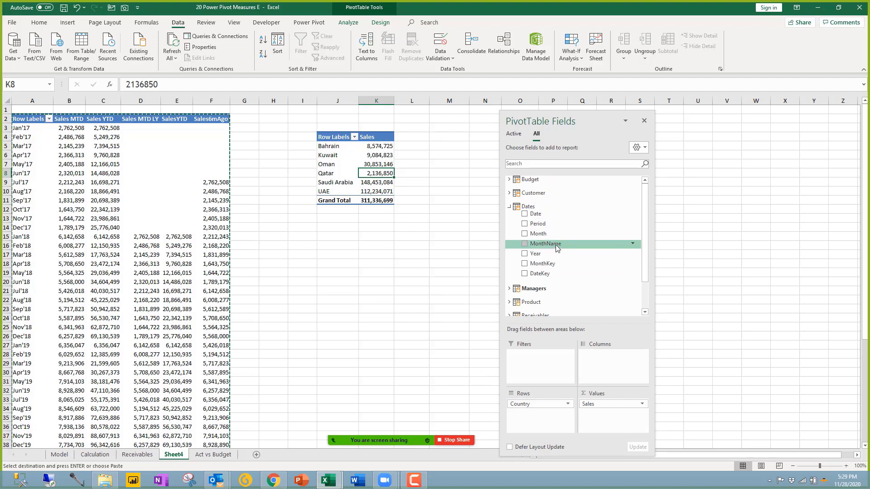
{"action": "right_click", "coordinate": [555, 244]}
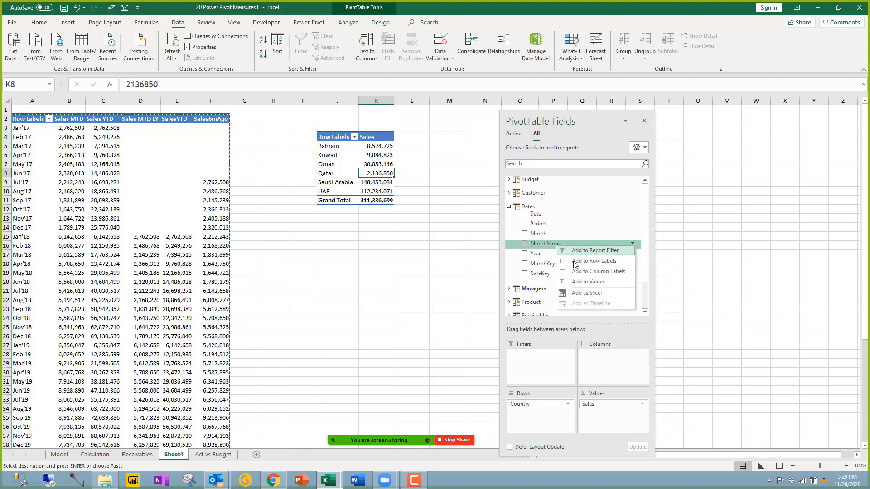
{"action": "left_click", "coordinate": [590, 297]}
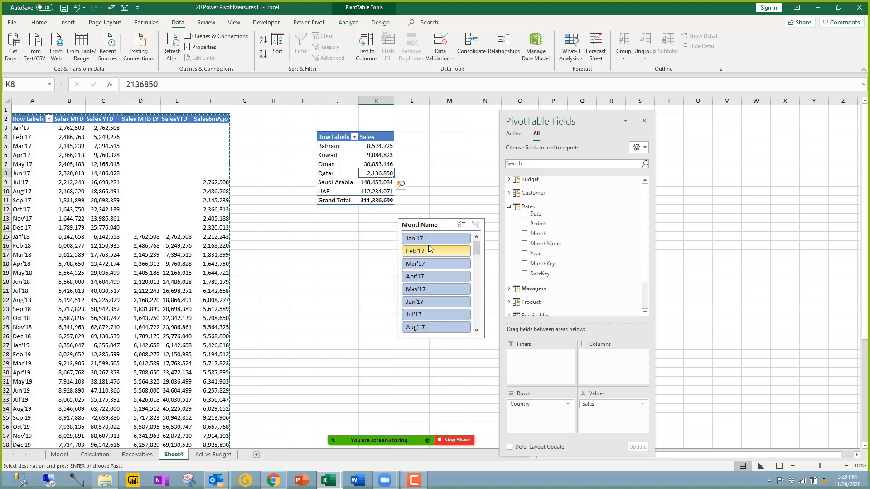
{"action": "left_click_drag", "start_coordinate": [449, 225], "coordinate": [522, 290]}
{"action": "left_click", "coordinate": [480, 267]}
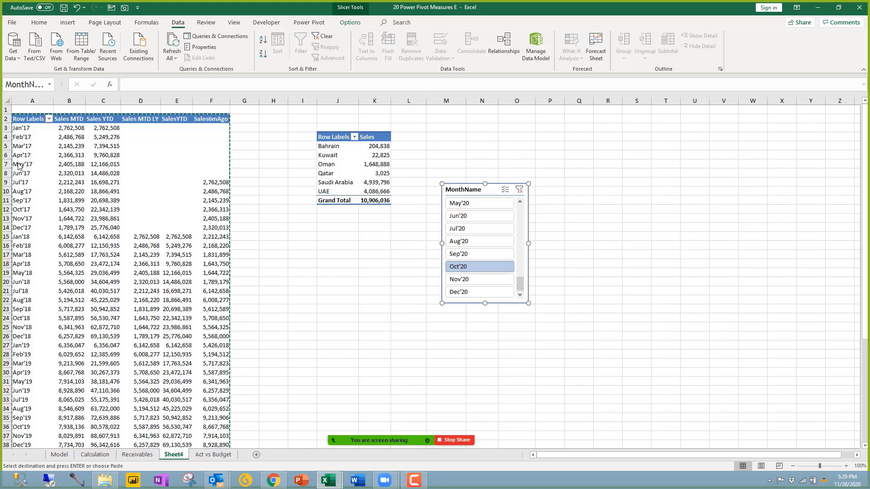
Step: Clear the MonthName slicer's filter and delete the slicer
{"action": "left_click", "coordinate": [67, 131]}
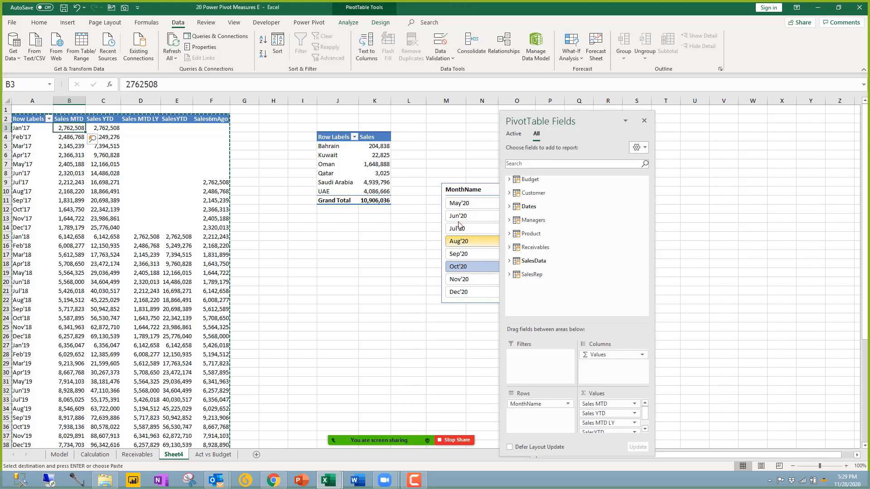
{"action": "left_click", "coordinate": [375, 174]}
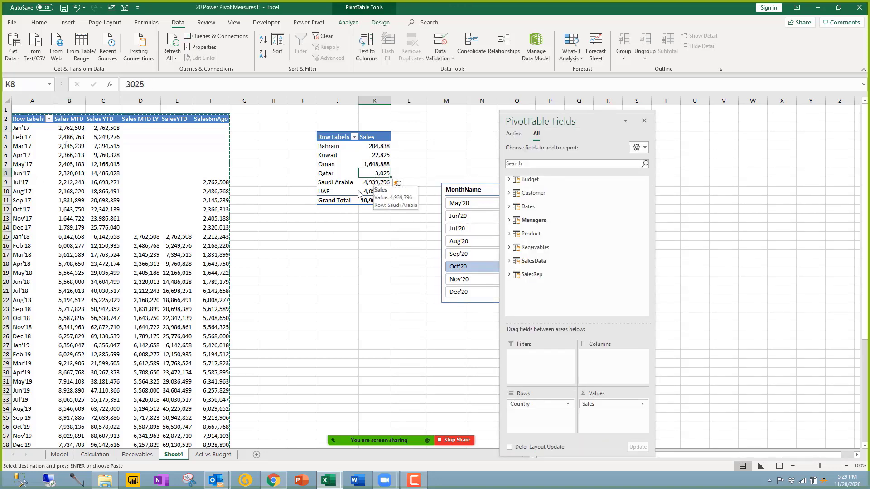
{"action": "left_click", "coordinate": [470, 189]}
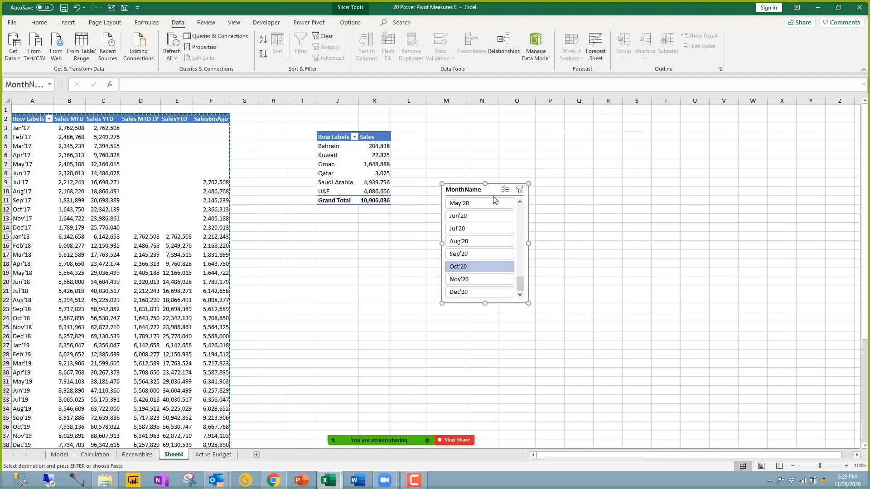
{"action": "left_click", "coordinate": [519, 191]}
{"action": "key", "text": "Delete"}
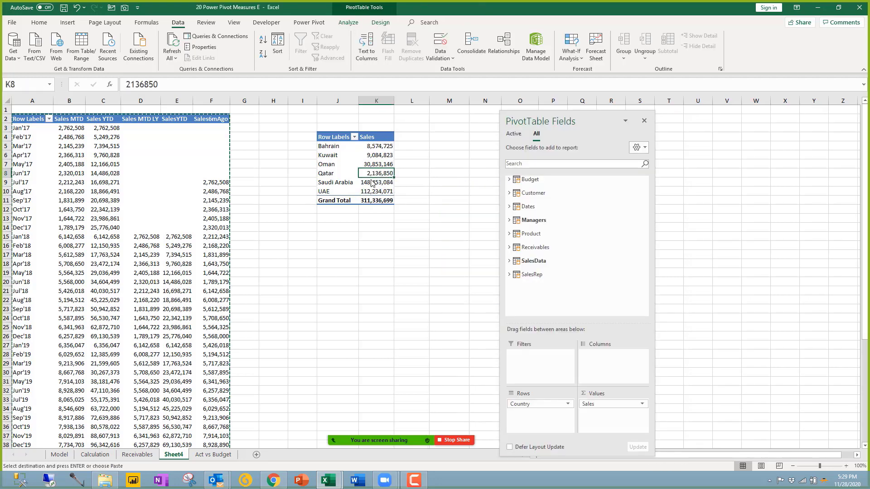
Step: Add Year and Month slicers from Dates and place them side by side beside the country pivot
{"action": "left_click", "coordinate": [515, 207]}
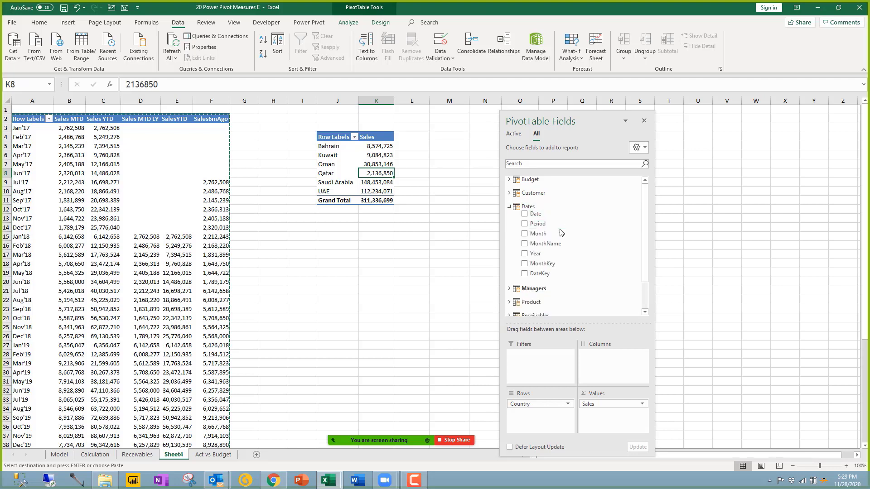
{"action": "right_click", "coordinate": [543, 254]}
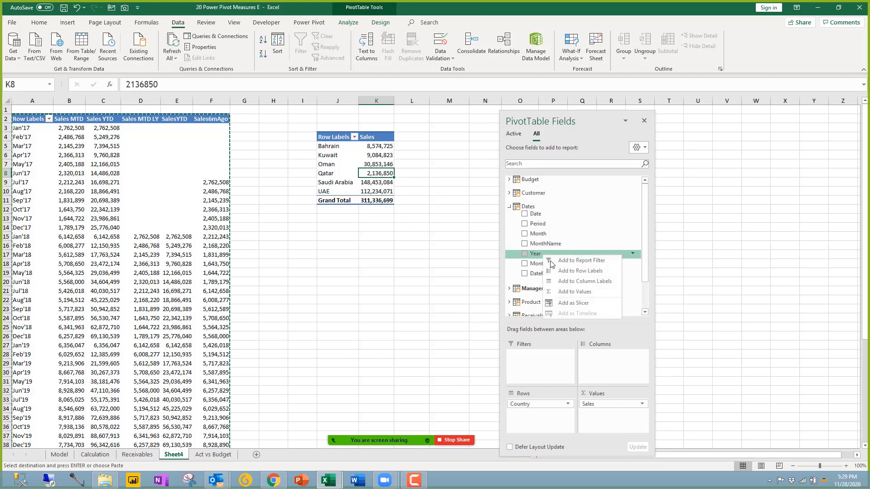
{"action": "left_click", "coordinate": [575, 303]}
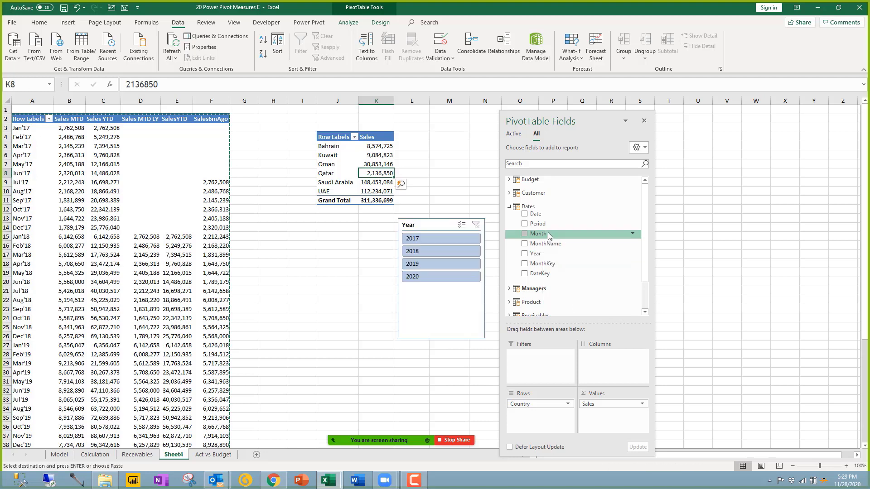
{"action": "right_click", "coordinate": [548, 234]}
{"action": "left_click", "coordinate": [578, 281]}
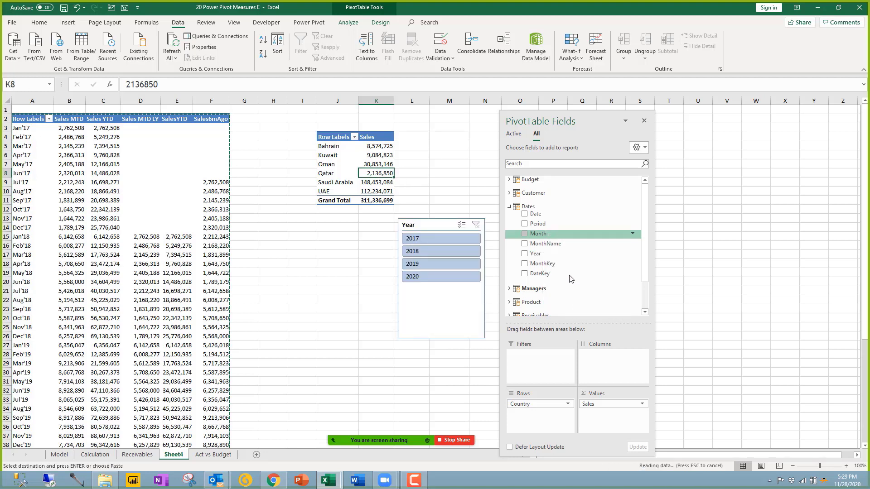
{"action": "left_click_drag", "start_coordinate": [582, 121], "coordinate": [720, 122]}
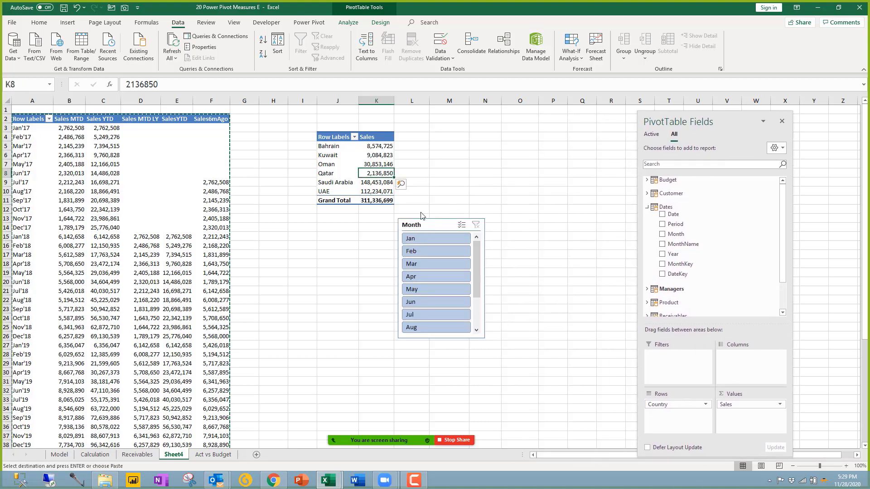
{"action": "left_click_drag", "start_coordinate": [428, 225], "coordinate": [557, 144]}
{"action": "left_click", "coordinate": [433, 228]}
{"action": "left_click_drag", "start_coordinate": [433, 228], "coordinate": [474, 147]}
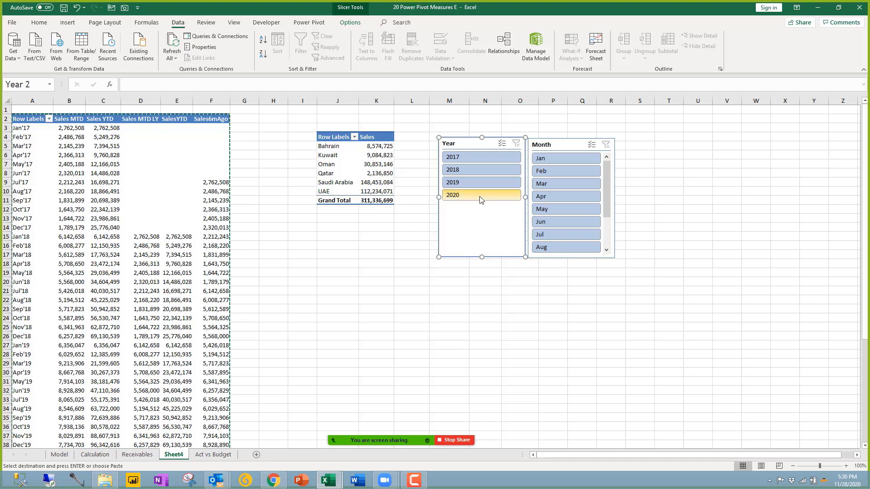
Step: Test the slicers by filtering to 2020 and Jan through Aug, checking the YTD values
{"action": "left_click", "coordinate": [481, 200]}
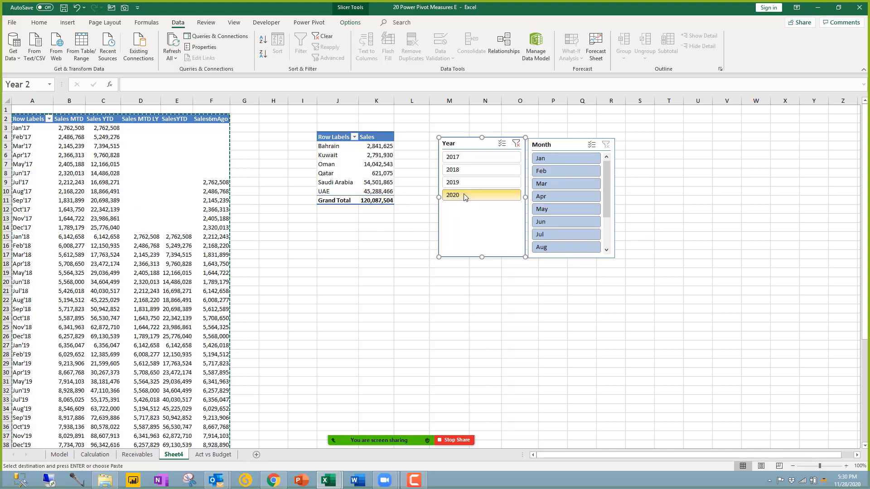
{"action": "left_click_drag", "start_coordinate": [572, 159], "coordinate": [584, 244]}
{"action": "left_click_drag", "start_coordinate": [604, 198], "coordinate": [564, 258]}
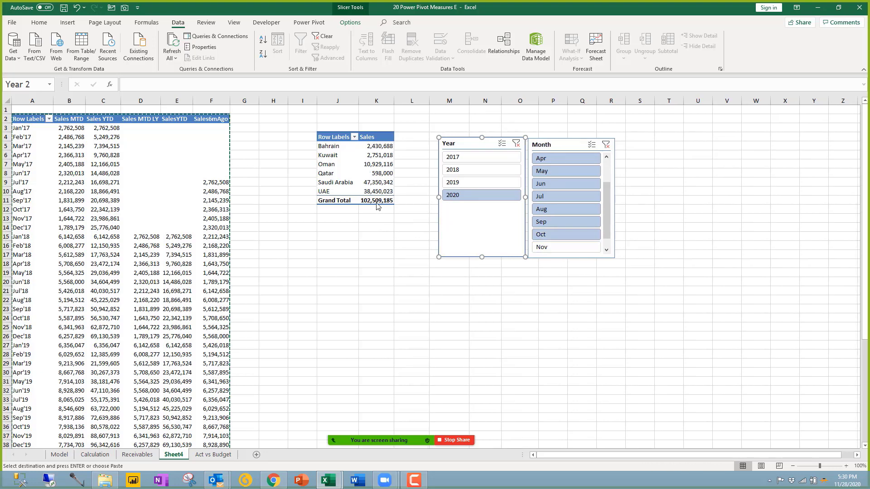
{"action": "left_click", "coordinate": [177, 291]}
{"action": "scroll", "coordinate": [177, 326], "scroll_direction": "down", "scroll_amount": 6}
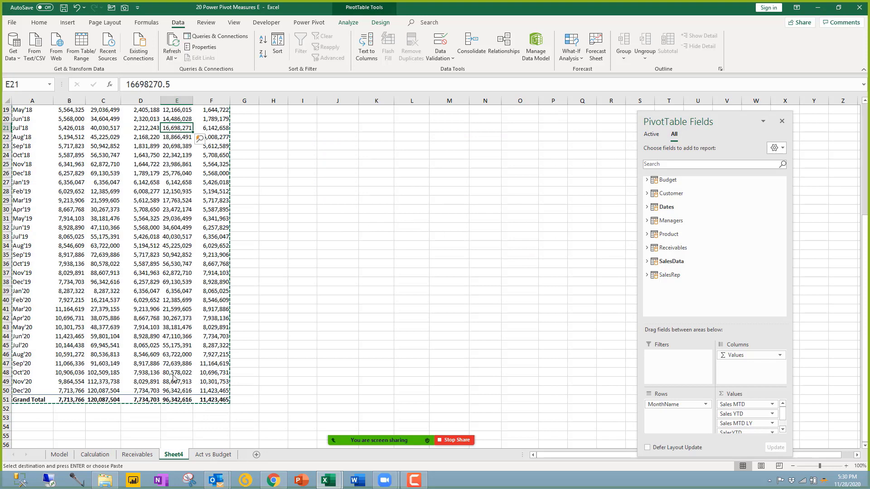
{"action": "left_click", "coordinate": [99, 373]}
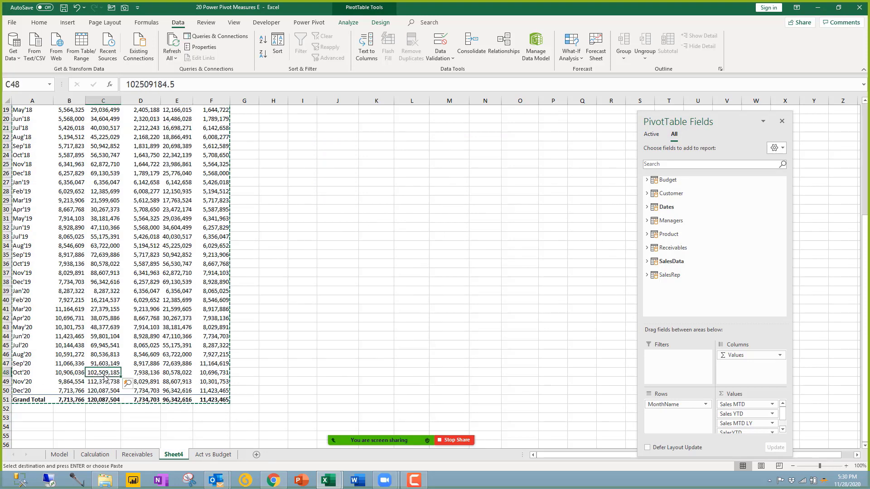
{"action": "scroll", "coordinate": [421, 185], "scroll_direction": "up", "scroll_amount": 6}
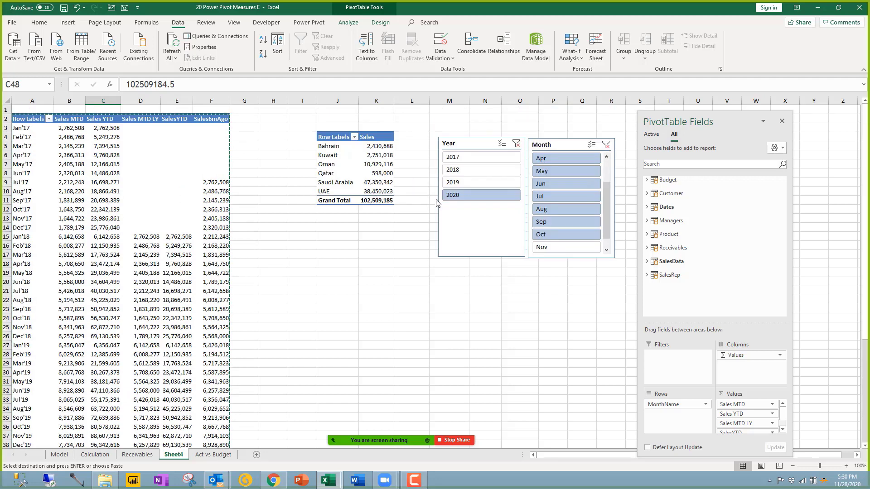
Step: Clear the filters on both the Year and Month slicers
{"action": "left_click", "coordinate": [517, 146]}
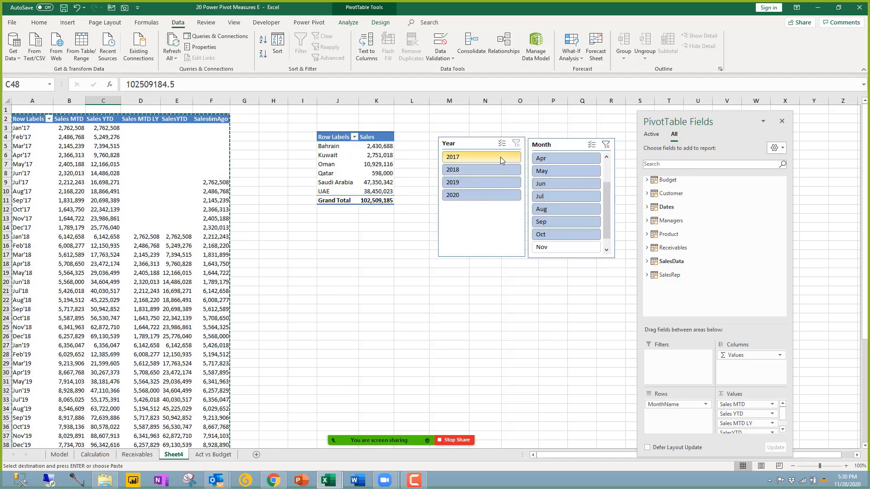
{"action": "left_click", "coordinate": [606, 149]}
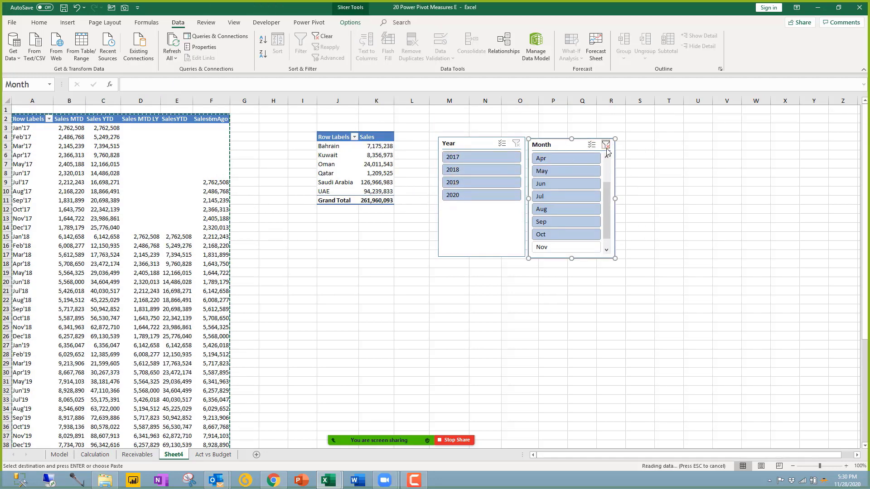
{"action": "left_click", "coordinate": [606, 145]}
{"action": "mouse_move", "coordinate": [608, 215]}
{"action": "left_mouse_down"}
{"action": "mouse_move", "coordinate": [607, 195]}
{"action": "mouse_move", "coordinate": [608, 222]}
{"action": "left_mouse_up"}
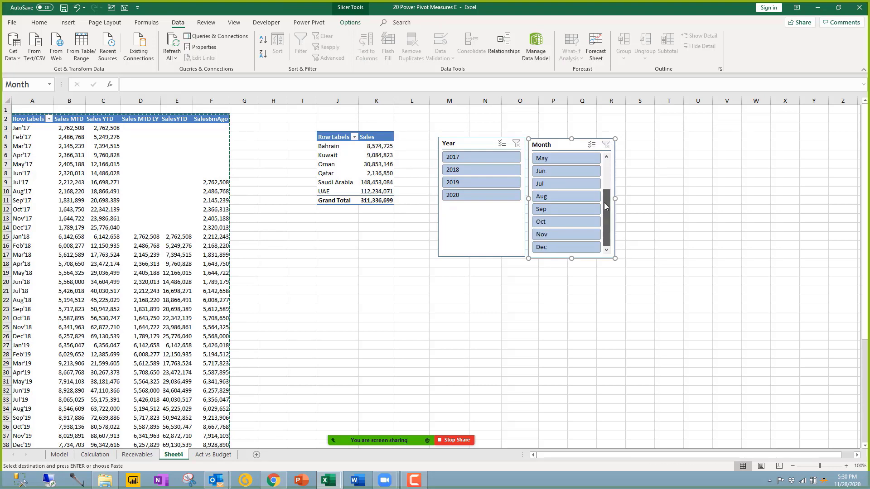
{"action": "left_click", "coordinate": [167, 275]}
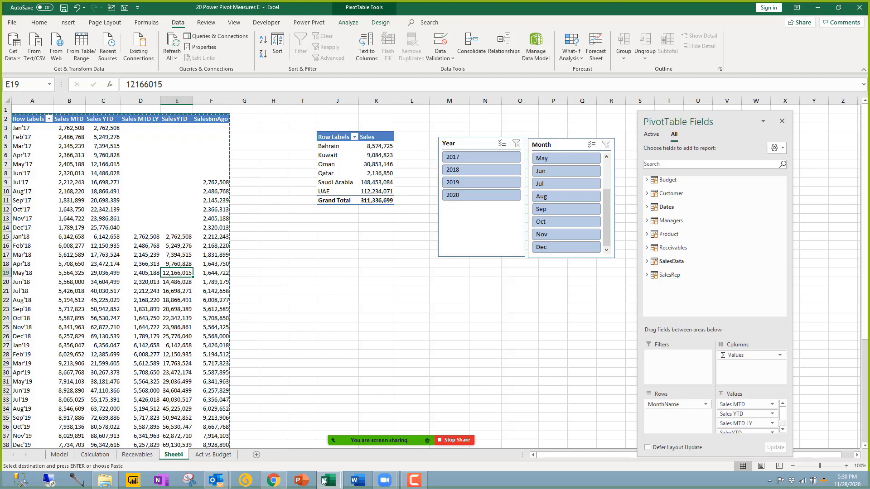
{"action": "mouse_move", "coordinate": [329, 485]}
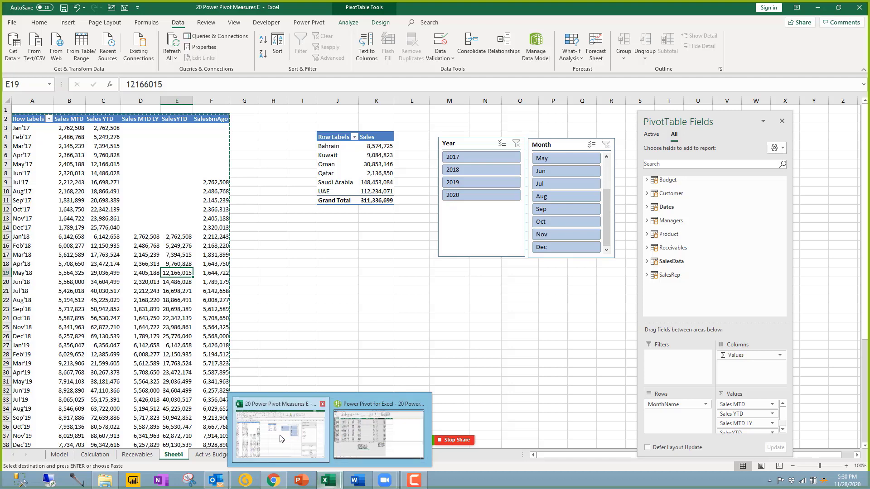
Step: Review the MTD, MTD LY, YTD LY, Var LY and Change % entries on Calculation, then open Receivables
{"action": "left_click", "coordinate": [95, 454]}
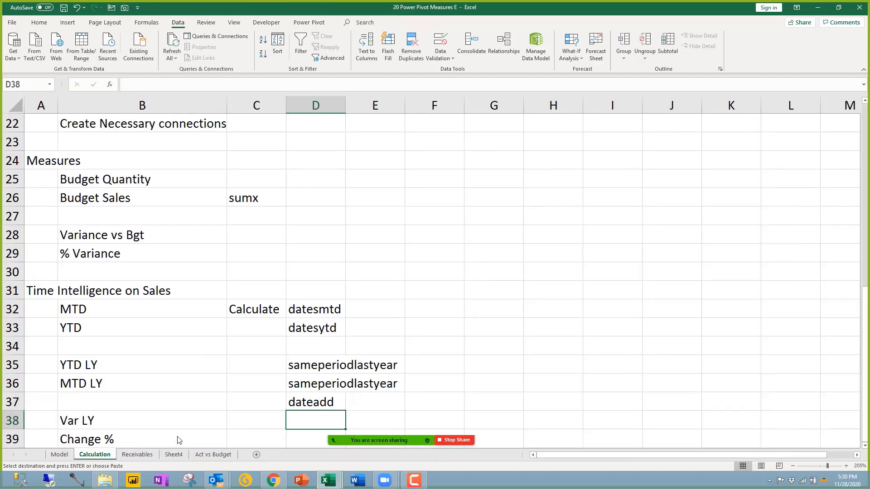
{"action": "left_click", "coordinate": [148, 372]}
{"action": "scroll", "coordinate": [151, 368], "scroll_direction": "down", "scroll_amount": 4}
{"action": "scroll", "coordinate": [152, 368], "scroll_direction": "up", "scroll_amount": 2}
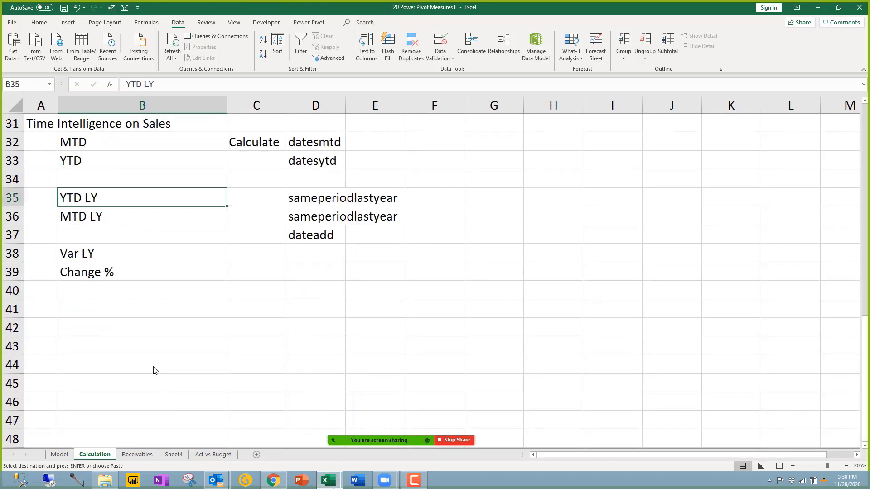
{"action": "left_click", "coordinate": [97, 315]}
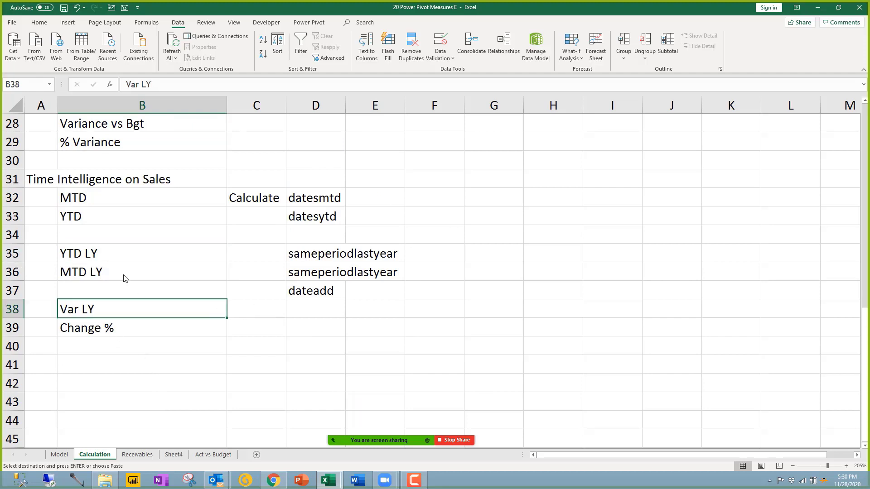
{"action": "left_click", "coordinate": [103, 278]}
{"action": "left_click", "coordinate": [103, 200]}
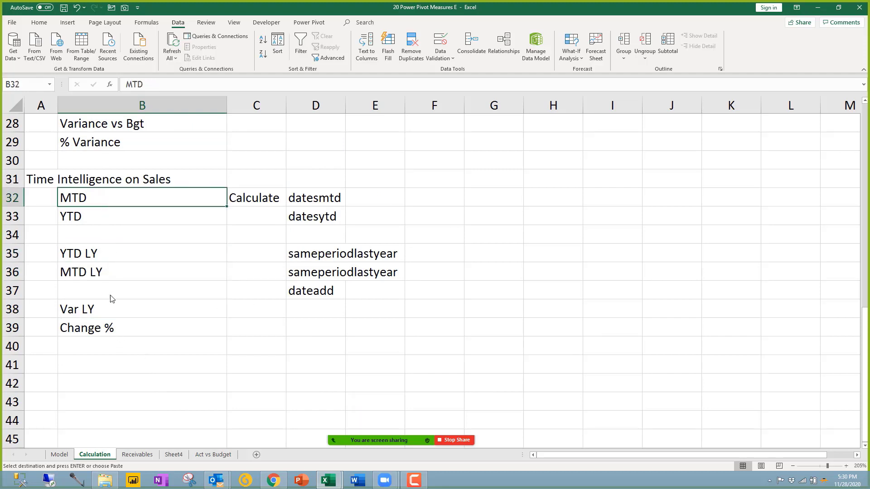
{"action": "left_click", "coordinate": [129, 330]}
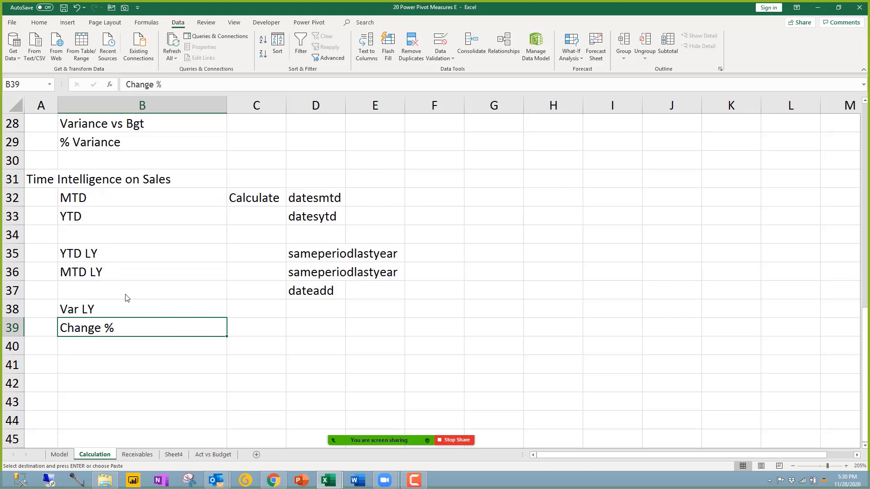
{"action": "left_click", "coordinate": [107, 258]}
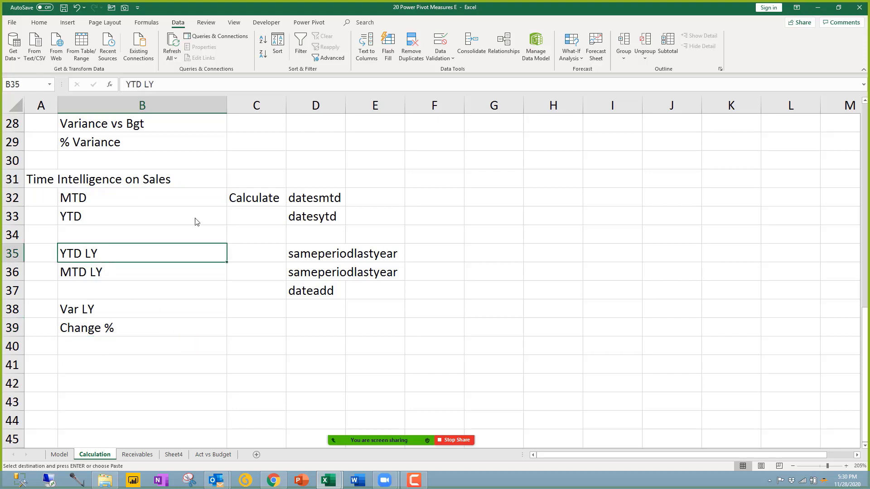
{"action": "left_click", "coordinate": [202, 334]}
{"action": "scroll", "coordinate": [278, 365], "scroll_direction": "down", "scroll_amount": 4}
{"action": "scroll", "coordinate": [288, 344], "scroll_direction": "up", "scroll_amount": 6}
{"action": "scroll", "coordinate": [285, 342], "scroll_direction": "up", "scroll_amount": 7}
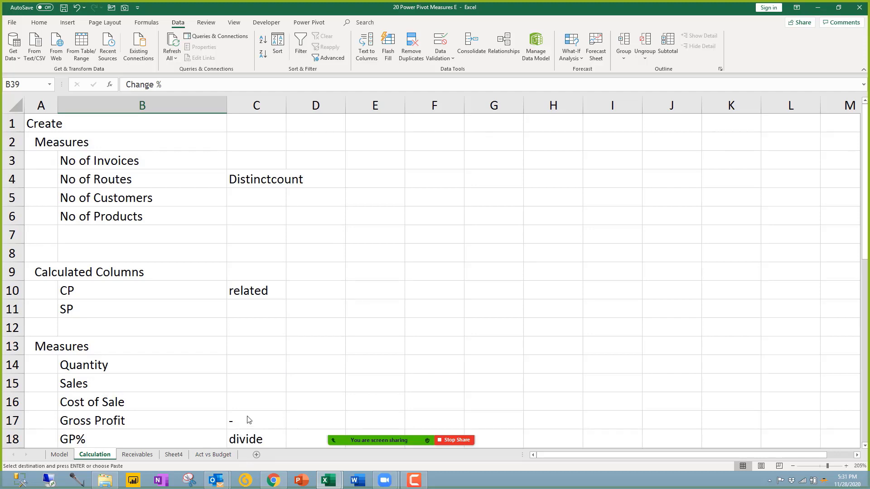
{"action": "left_click", "coordinate": [248, 386]}
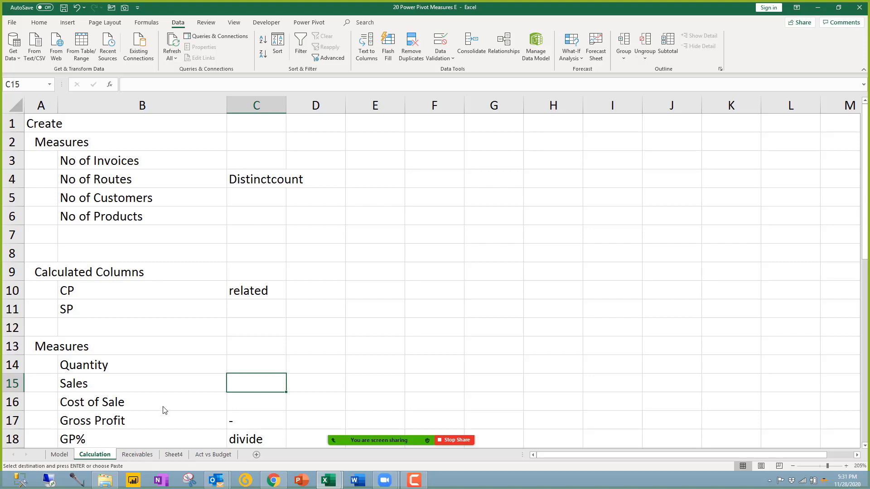
{"action": "left_click", "coordinate": [150, 454]}
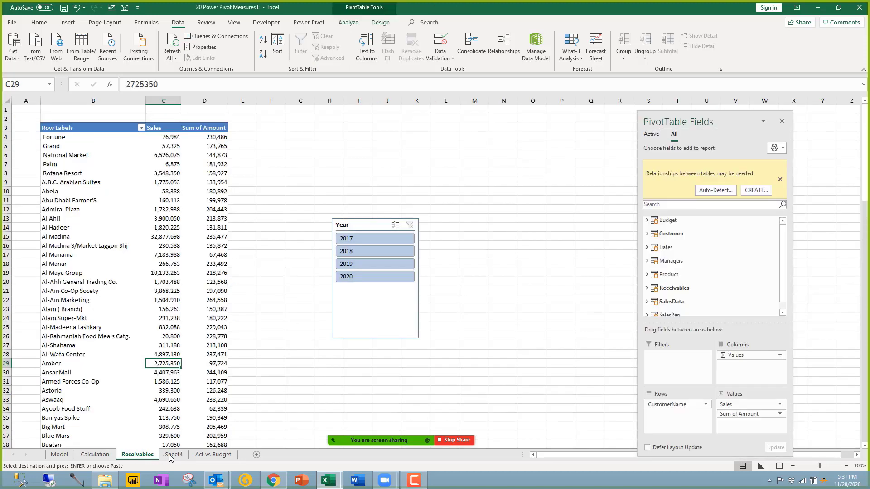
Step: Delete the Receivables, Sheet4 and Act vs Budget sheets together
{"action": "left_click", "coordinate": [171, 455]}
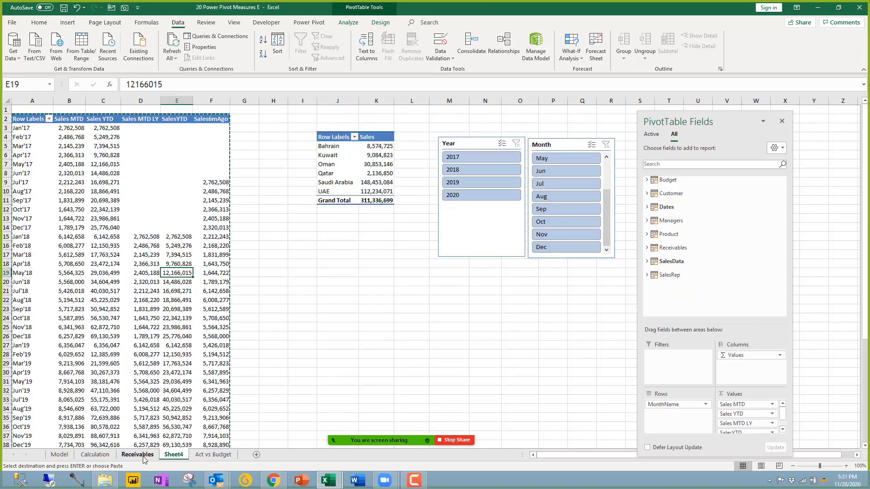
{"action": "left_click", "coordinate": [142, 455]}
{"action": "left_click", "coordinate": [209, 456], "text": "shift"}
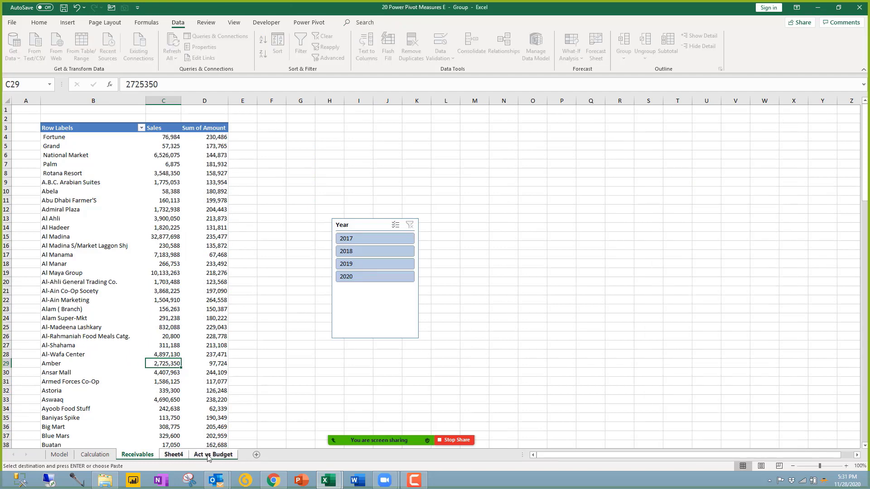
{"action": "right_click", "coordinate": [207, 458]}
{"action": "left_click", "coordinate": [227, 343]}
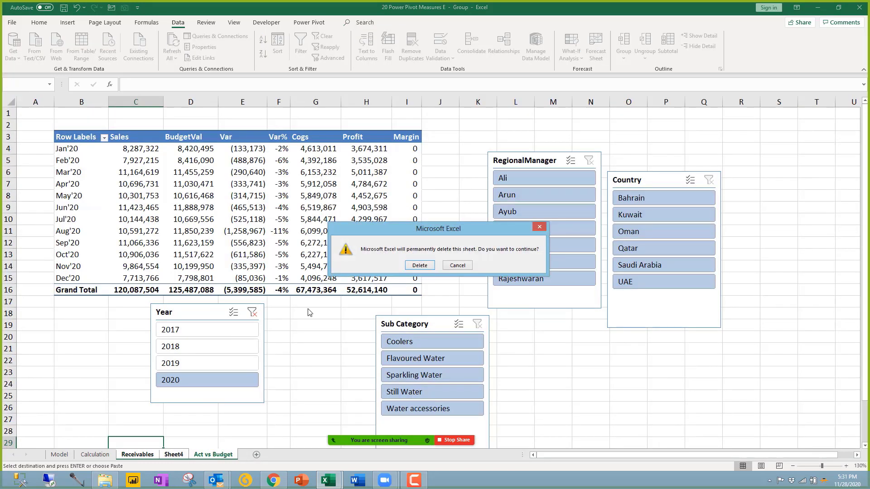
{"action": "left_click", "coordinate": [419, 266]}
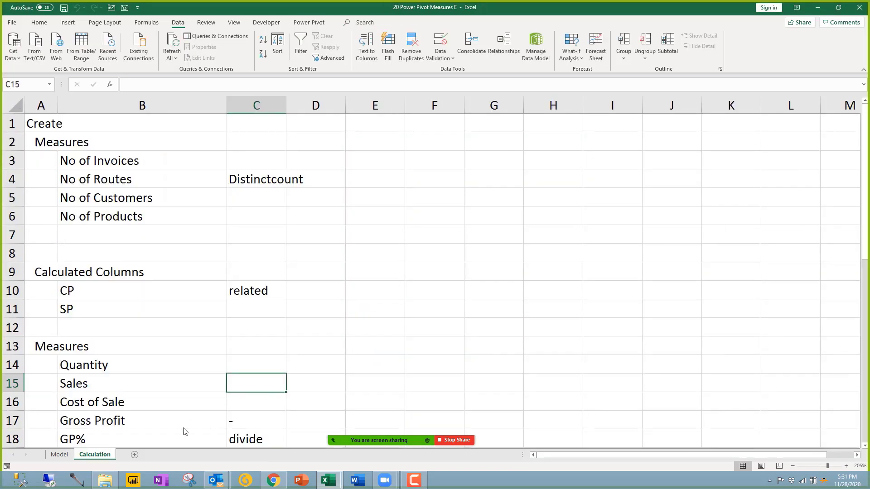
Step: Add a new blank Sheet5 after Calculation
{"action": "left_click", "coordinate": [185, 216]}
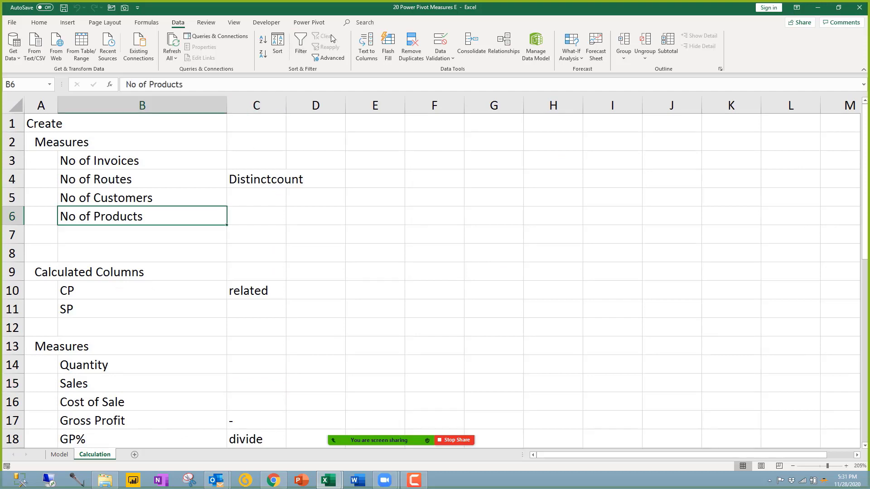
{"action": "left_click", "coordinate": [134, 454]}
{"action": "left_click", "coordinate": [192, 243]}
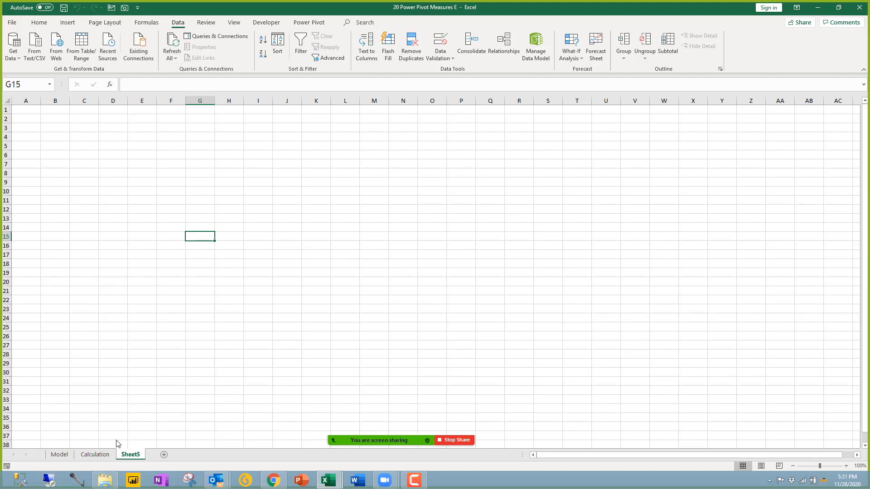
Step: Enter the headings 'Monthly Sales Trend' and 'Monthly Sales YTD vs Last Year' in column B
{"action": "left_click", "coordinate": [51, 111]}
{"action": "type", "text": "MO"}
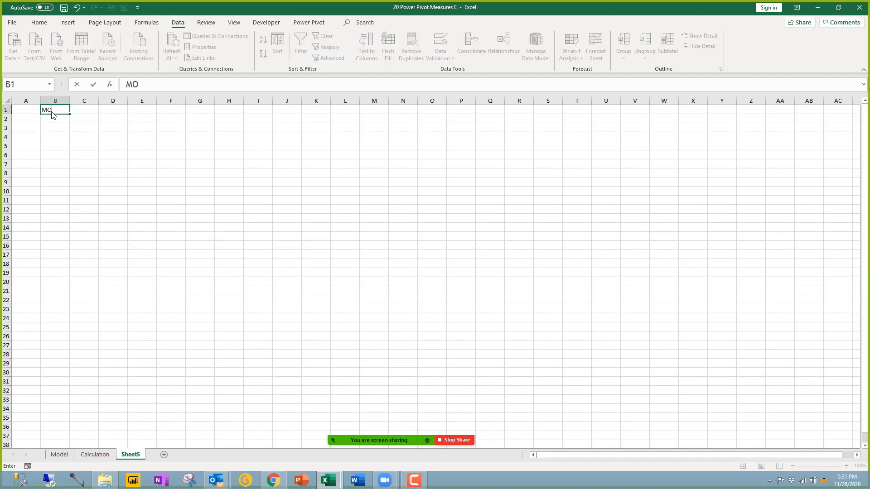
{"action": "type", "text": "nthly Sales Trend"}
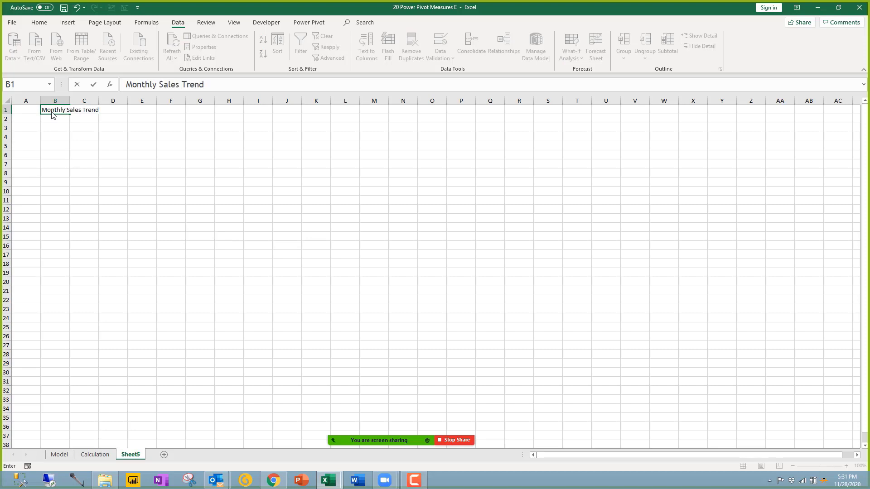
{"action": "key", "text": "Return"}
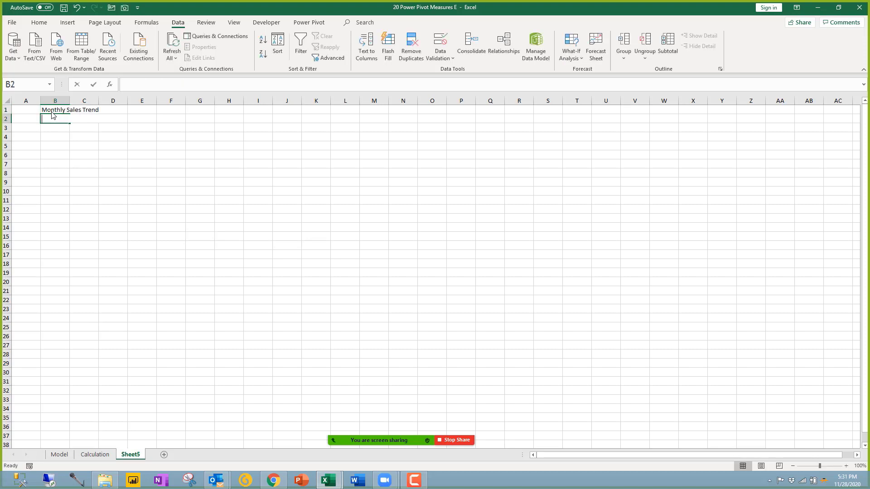
{"action": "type", "text": "Monthly Sale"}
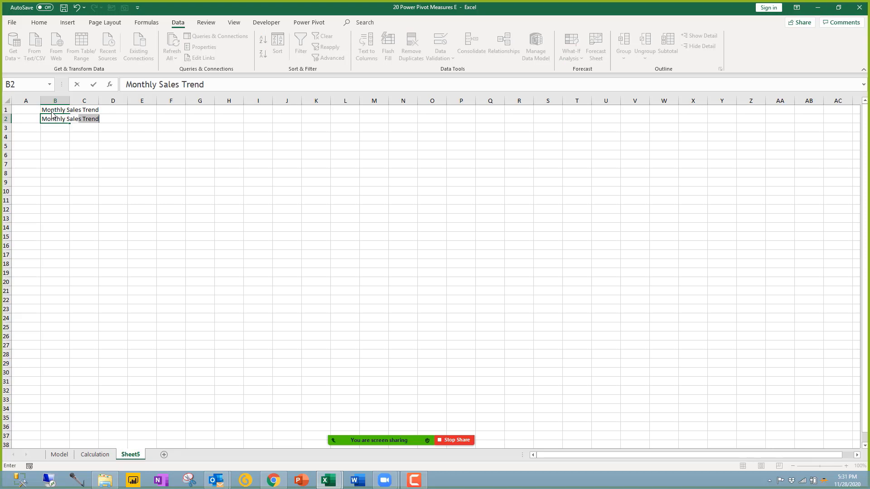
{"action": "type", "text": "s YTD vs Las"}
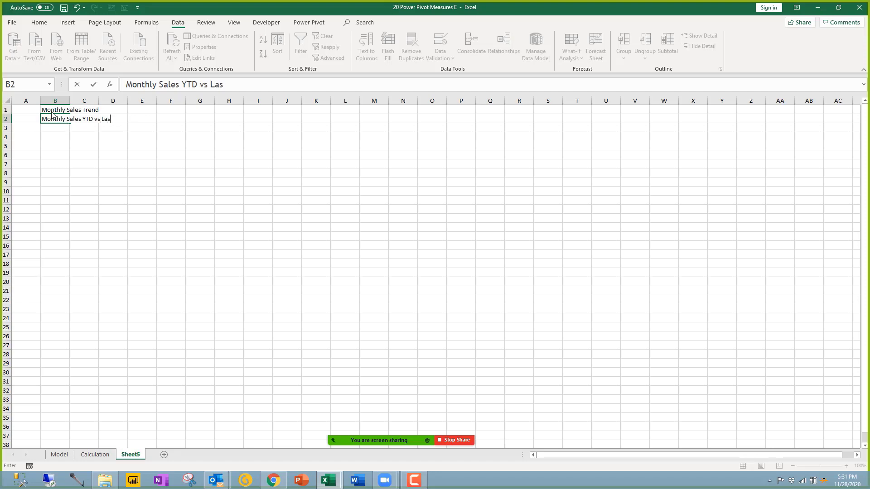
{"action": "type", "text": "t Year"}
{"action": "key", "text": "Return"}
{"action": "key", "text": "Return"}
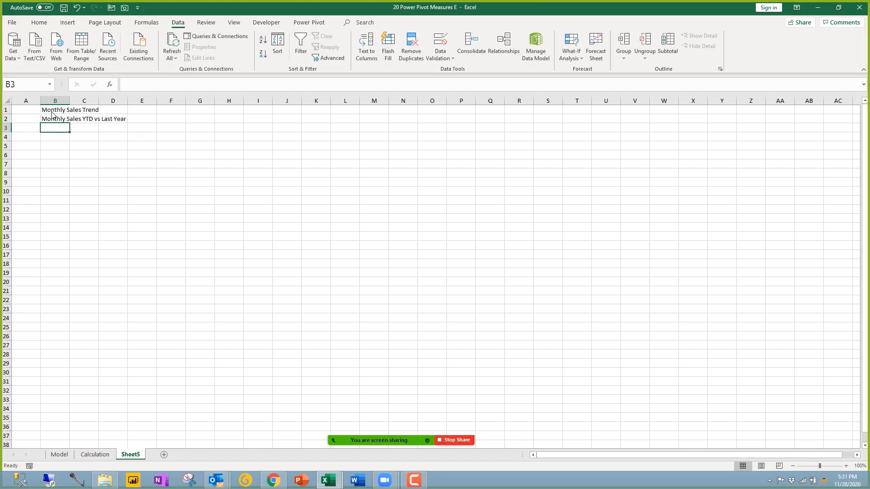
Step: Add the 'Country wise sales' heading below them
{"action": "type", "text": "Countr"}
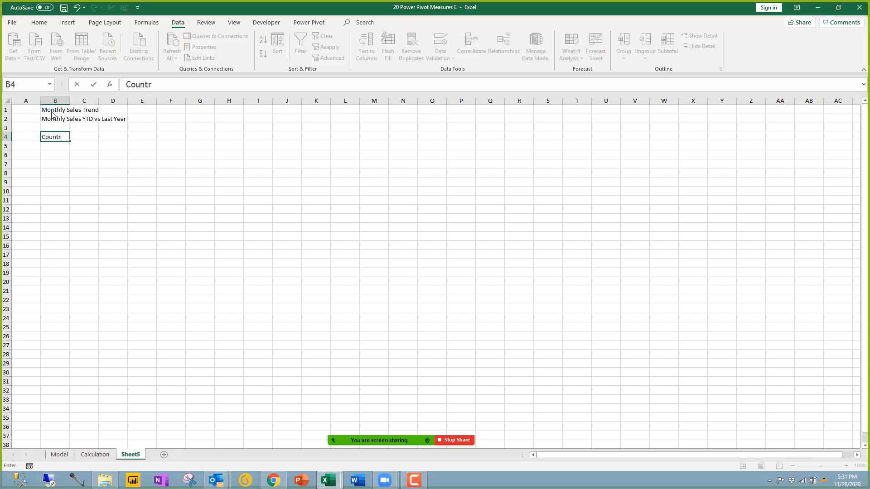
{"action": "type", "text": "y wise sales"}
{"action": "key", "text": "Return"}
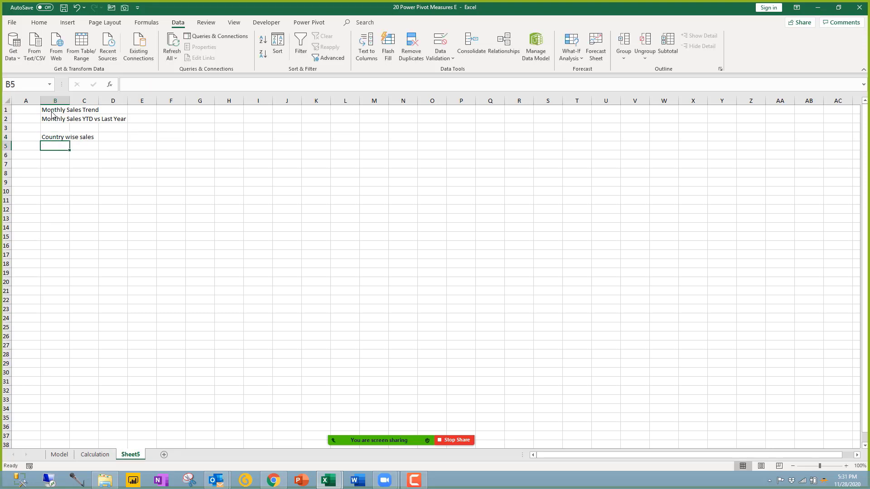
{"action": "key", "text": "Down"}
{"action": "key", "text": "Down"}
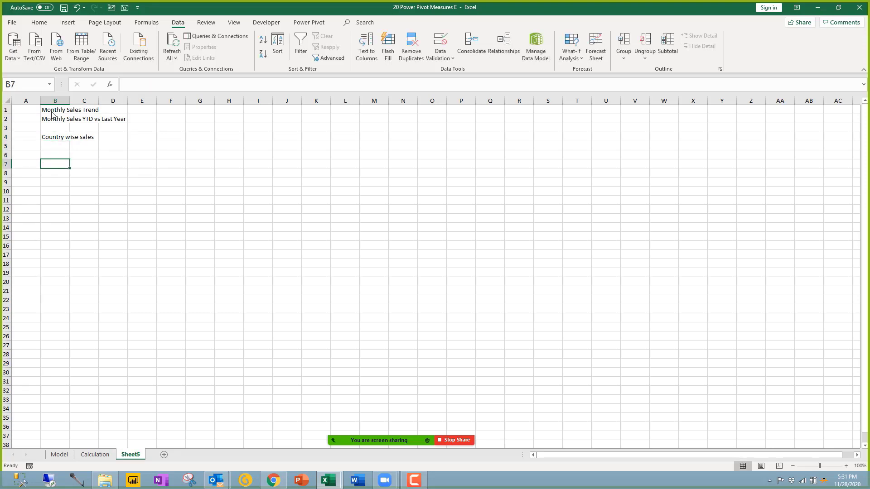
Step: Add the 'Product' heading in cell B6
{"action": "type", "text": "pr"}
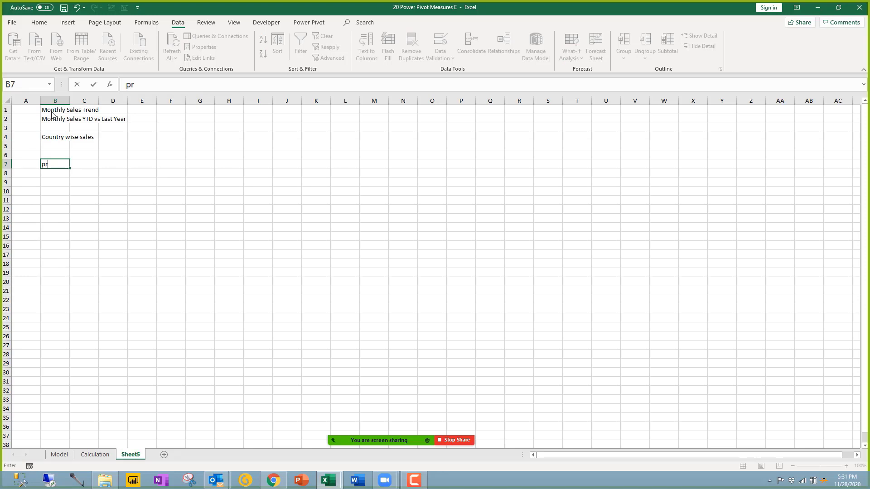
{"action": "key", "text": "Escape"}
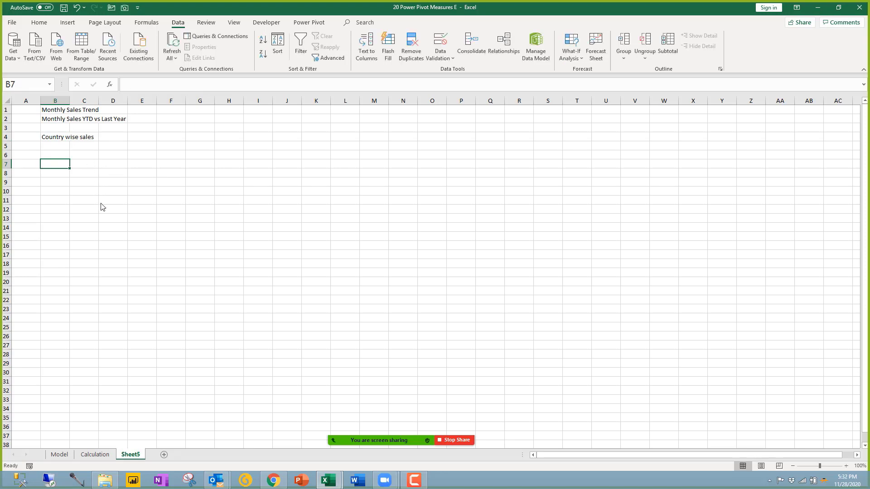
{"action": "scroll", "coordinate": [103, 207], "scroll_direction": "up", "scroll_amount": 5}
{"action": "left_click", "coordinate": [96, 197]}
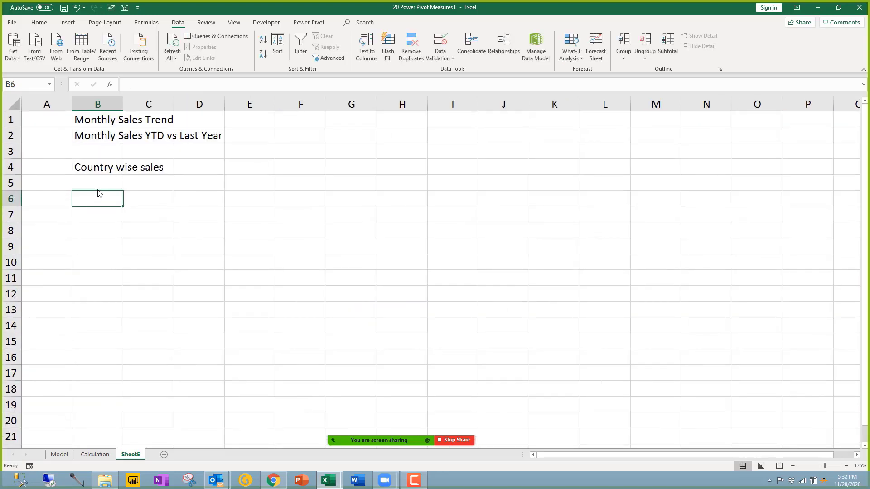
{"action": "type", "text": "Pro"}
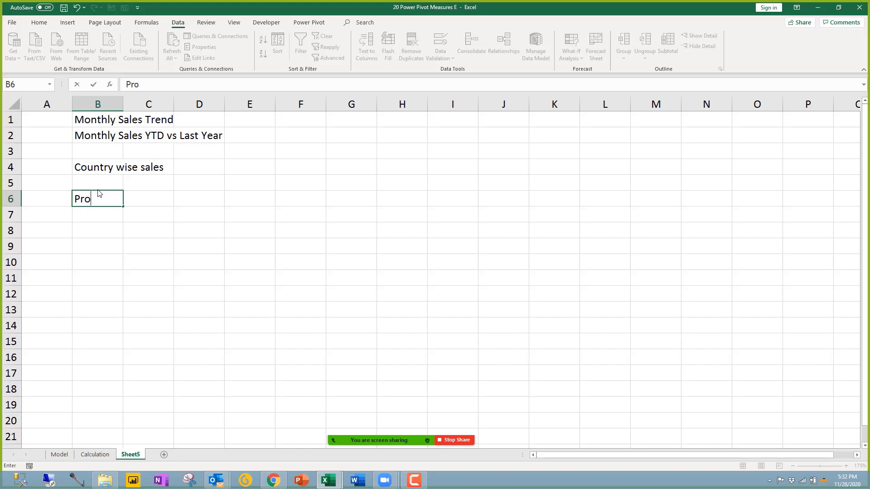
{"action": "type", "text": "du"}
{"action": "type", "text": "on"}
{"action": "key", "text": "BackSpace"}
{"action": "key", "text": "BackSpace"}
{"action": "key", "text": "BackSpace"}
{"action": "key", "text": "Return"}
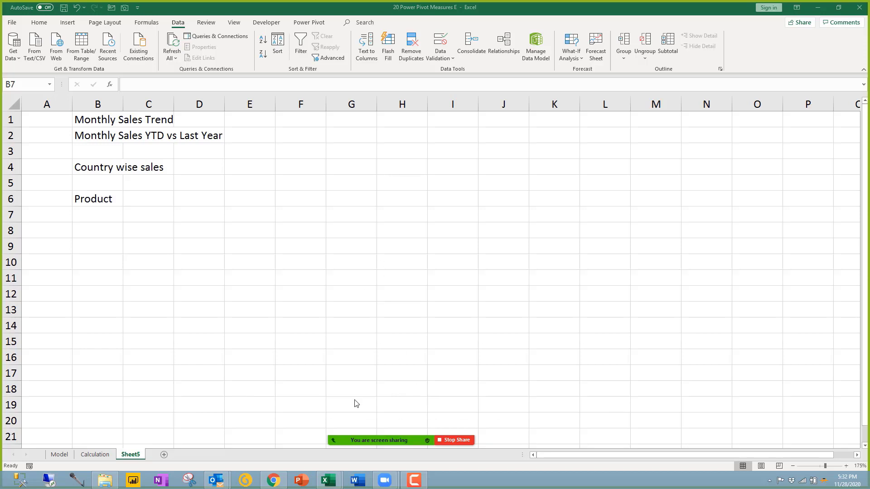
Step: Insert a data-model PivotTable from Power Pivot onto a new worksheet
{"action": "mouse_move", "coordinate": [337, 478]}
{"action": "left_click", "coordinate": [353, 417]}
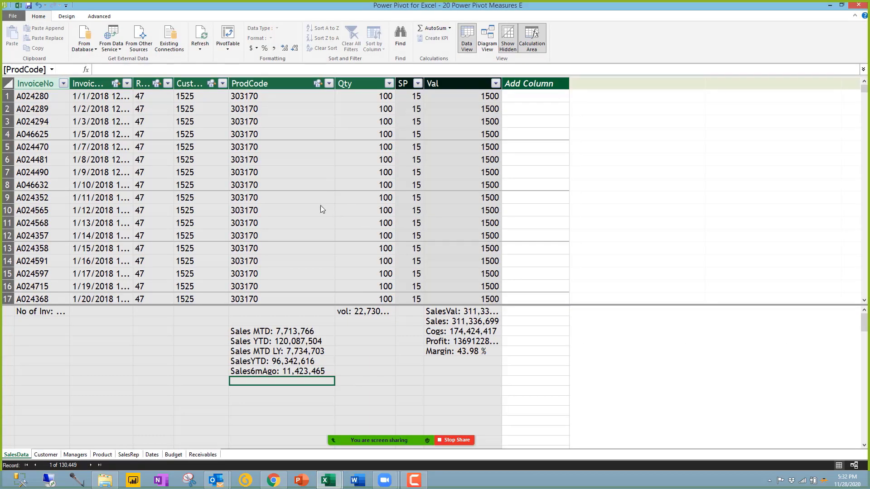
{"action": "left_click", "coordinate": [319, 200]}
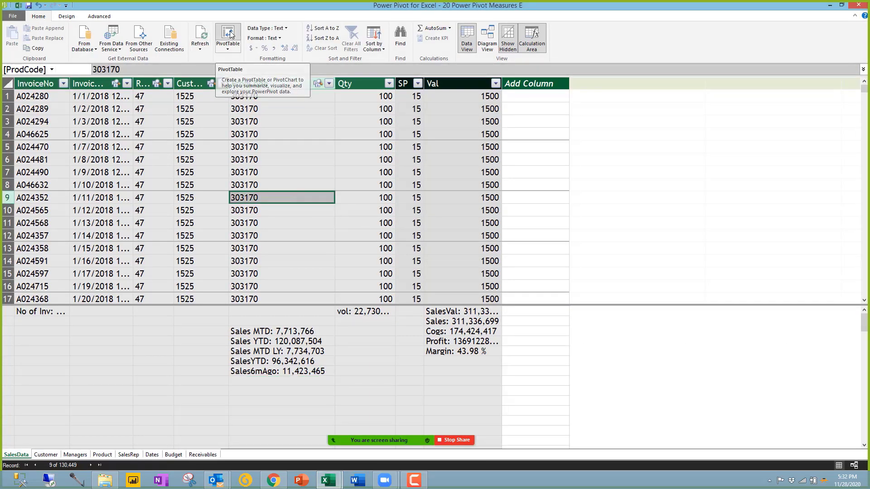
{"action": "left_click", "coordinate": [229, 34]}
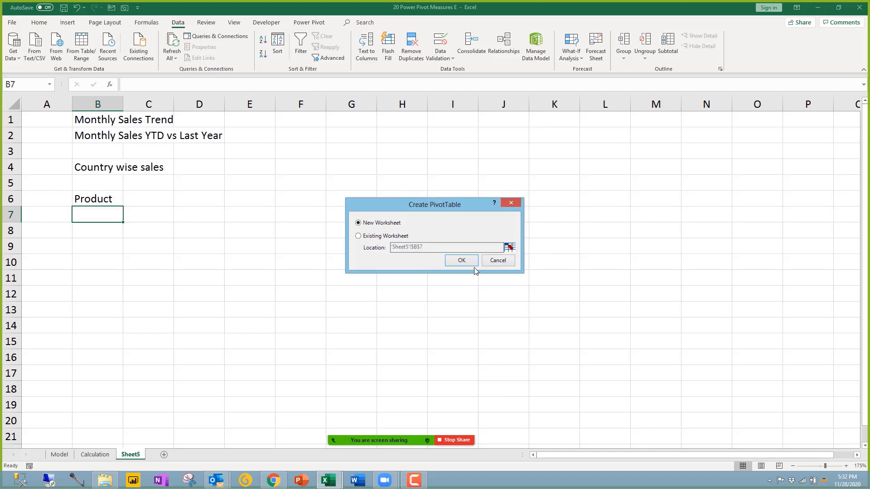
{"action": "left_click", "coordinate": [461, 260]}
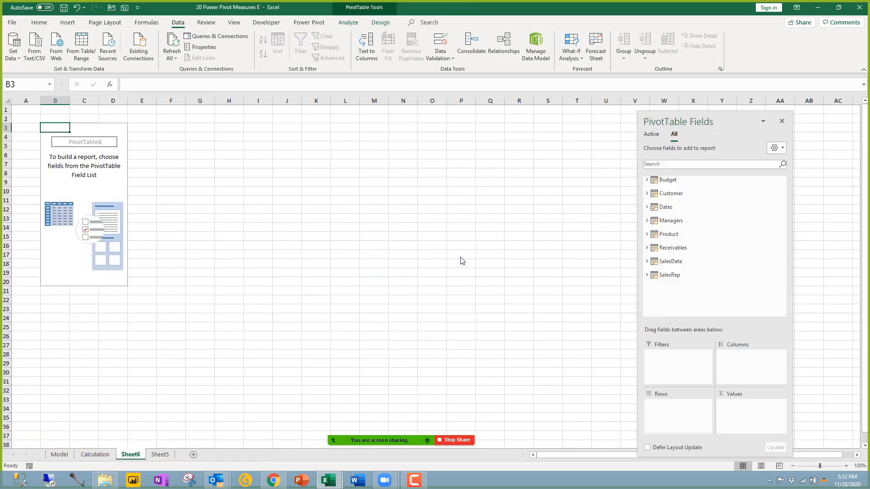
Step: Check the empty PivotTable's name, PivotTable8, on Sheet6 and leave it unchanged
{"action": "left_click", "coordinate": [100, 184]}
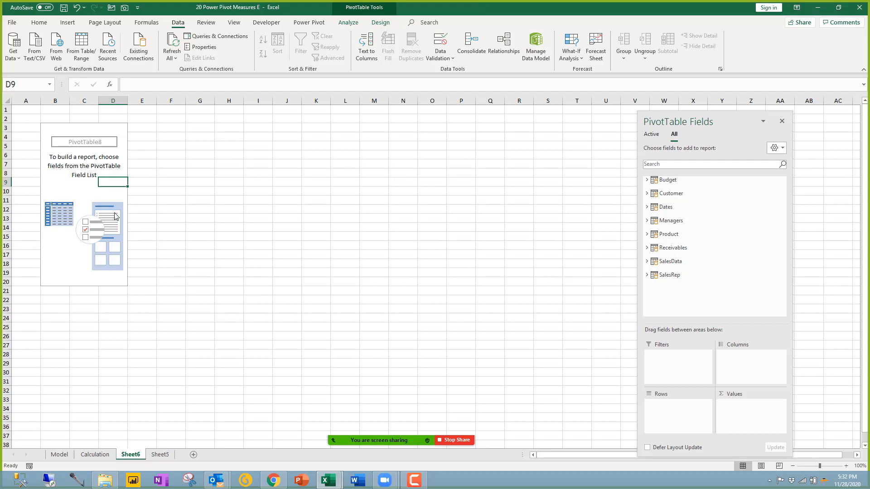
{"action": "scroll", "coordinate": [116, 222], "scroll_direction": "up", "scroll_amount": 3, "text": "ctrl"}
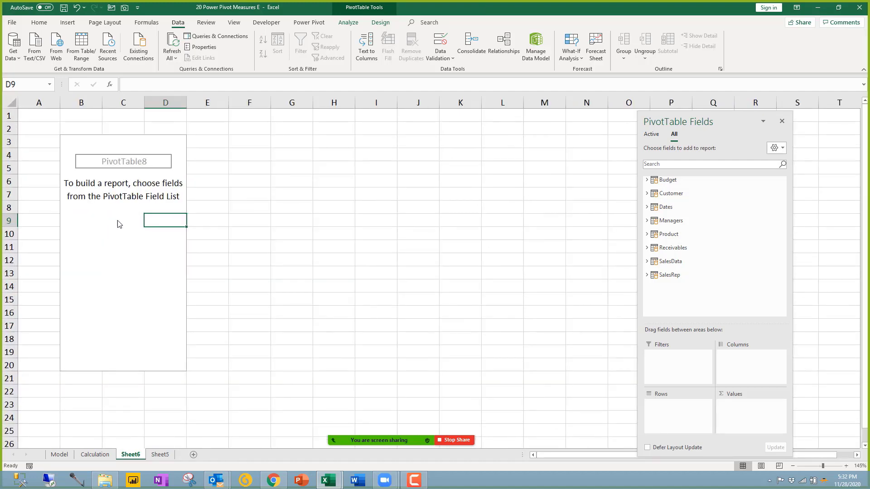
{"action": "left_click", "coordinate": [129, 235]}
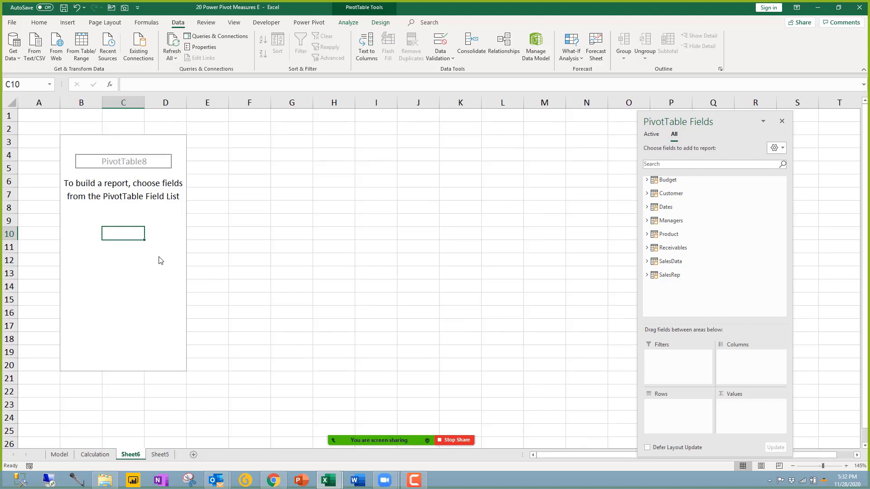
{"action": "left_click", "coordinate": [134, 165]}
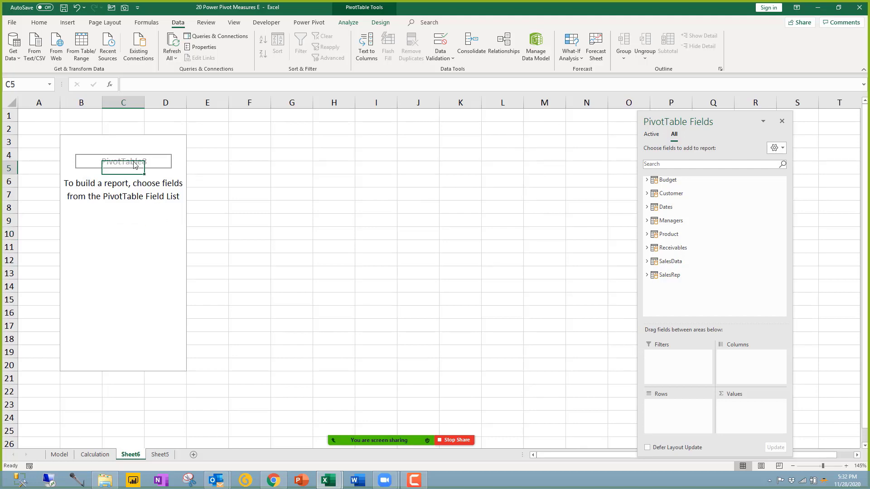
{"action": "left_click", "coordinate": [354, 28]}
{"action": "left_click", "coordinate": [29, 47]}
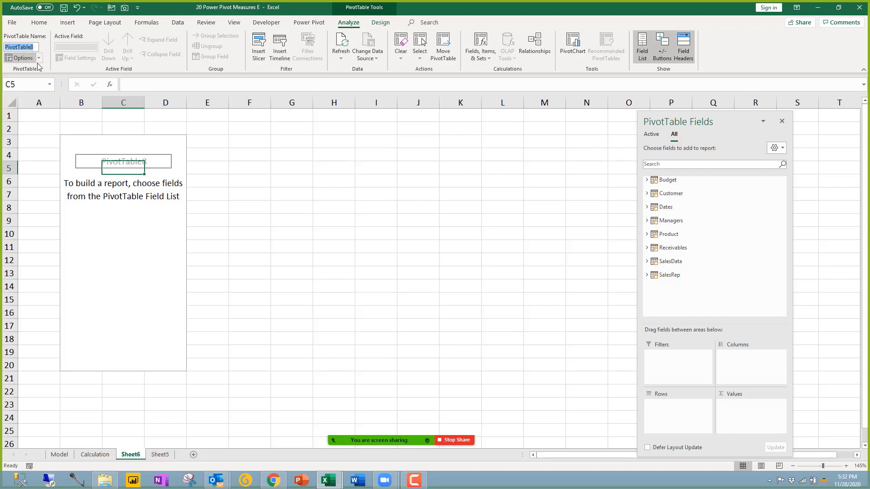
{"action": "left_click", "coordinate": [135, 206]}
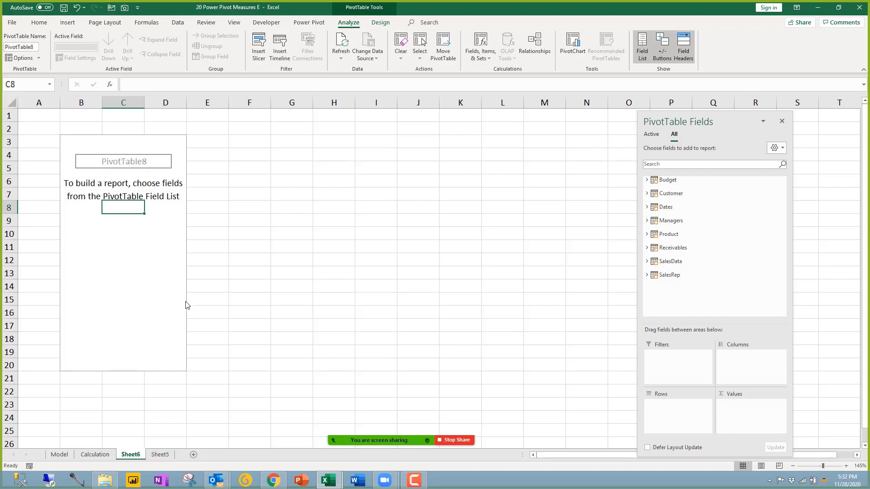
{"action": "mouse_move", "coordinate": [402, 426]}
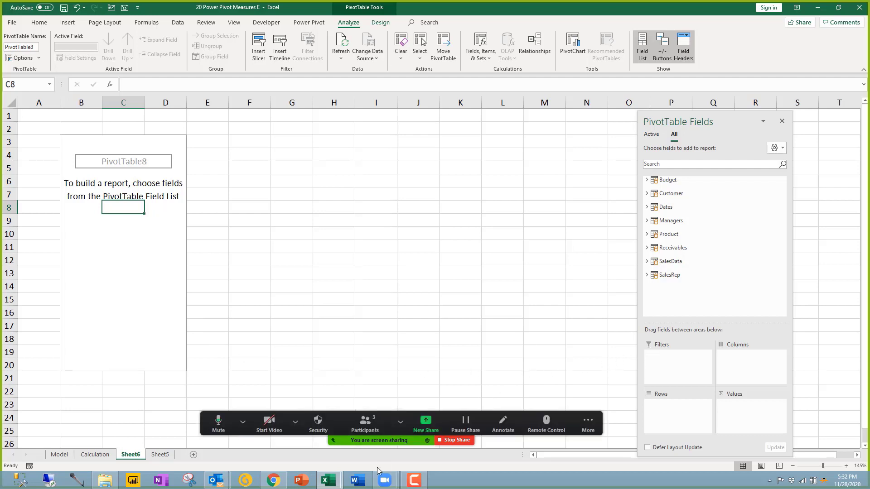
{"action": "left_click", "coordinate": [140, 258]}
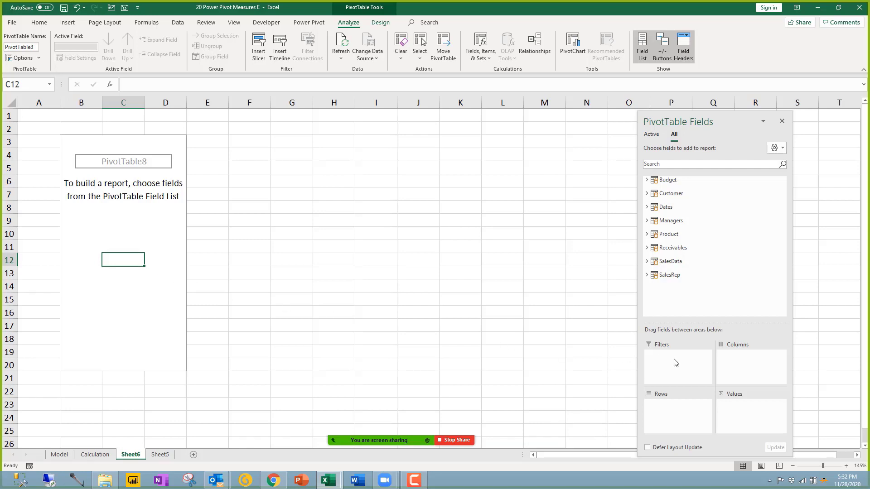
Step: Put the Dates table's Year and Month fields into the PivotTable rows
{"action": "left_click", "coordinate": [666, 262]}
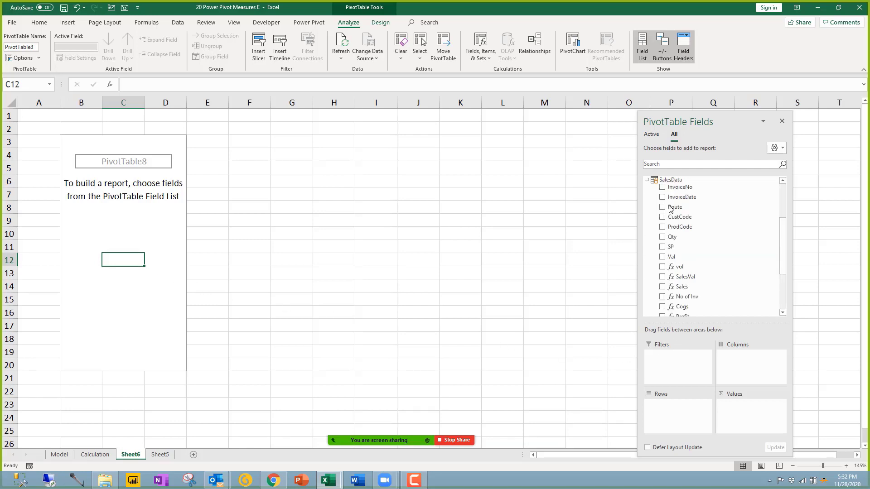
{"action": "left_click", "coordinate": [658, 180]}
{"action": "left_click", "coordinate": [666, 207]}
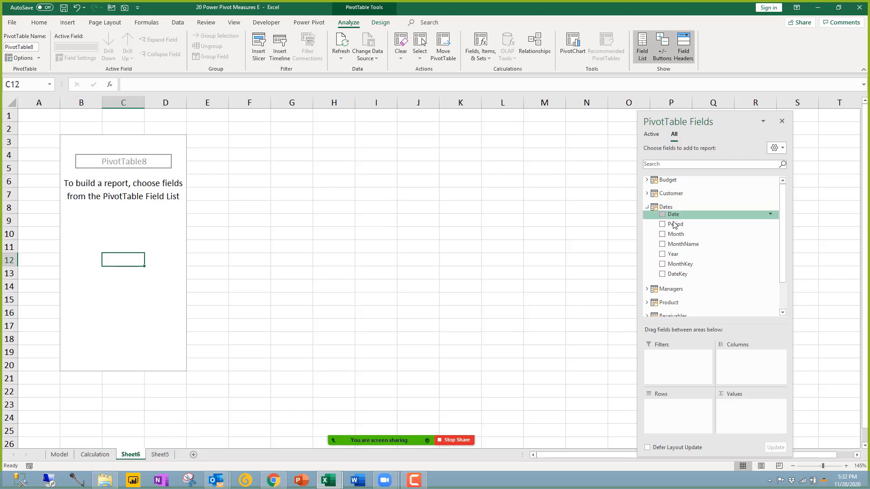
{"action": "left_click_drag", "start_coordinate": [676, 254], "coordinate": [676, 421]}
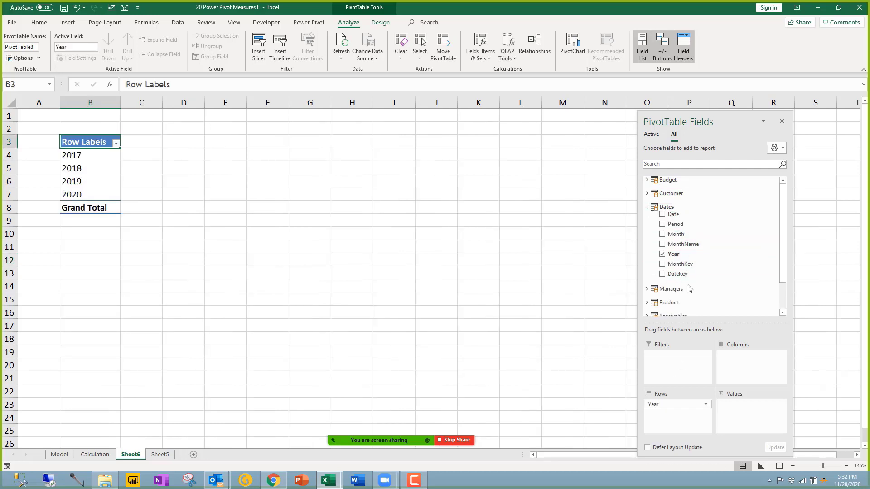
{"action": "left_click", "coordinate": [662, 234]}
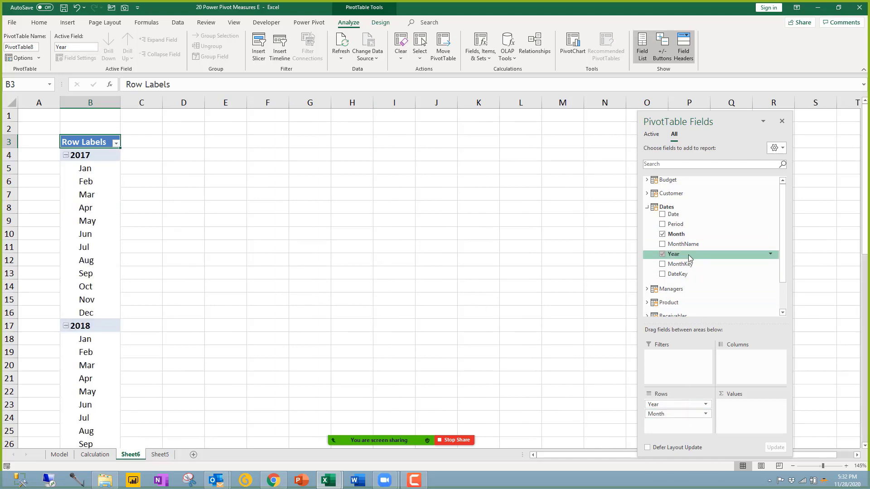
{"action": "double_click", "coordinate": [665, 207]}
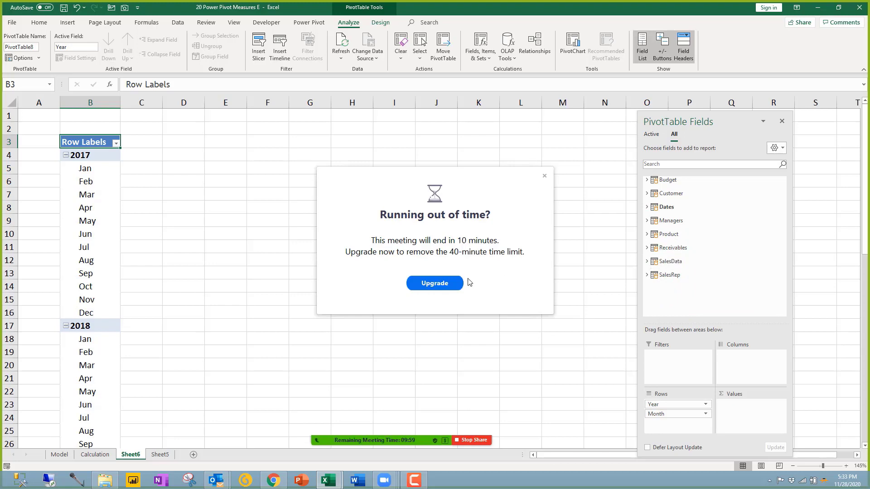
{"action": "left_click", "coordinate": [544, 176]}
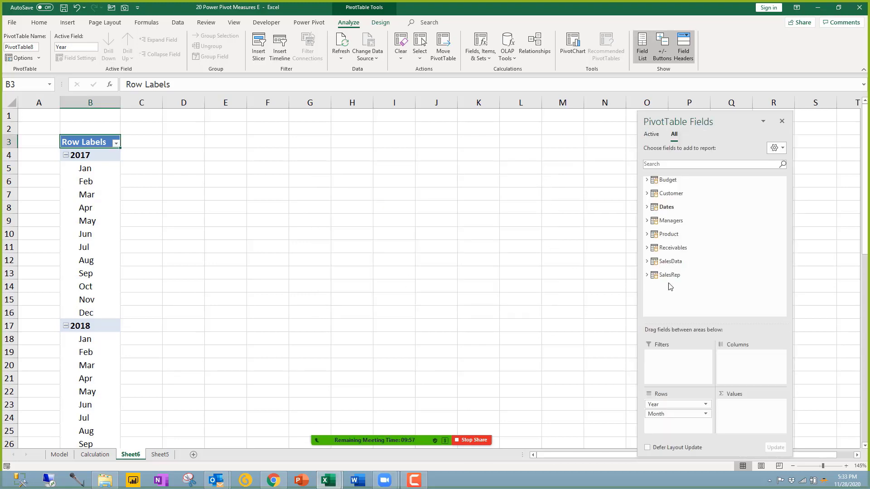
Step: Add the SalesData table's Sales measure as the PivotTable values
{"action": "left_click", "coordinate": [662, 263]}
{"action": "scroll", "coordinate": [662, 267], "scroll_direction": "down", "scroll_amount": 2}
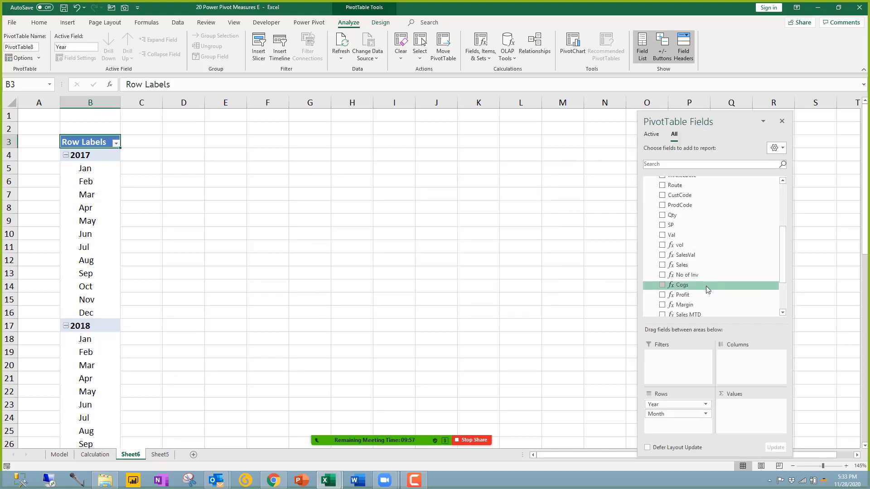
{"action": "left_click", "coordinate": [662, 265]}
{"action": "left_click", "coordinate": [156, 222]}
{"action": "scroll", "coordinate": [168, 229], "scroll_direction": "down", "scroll_amount": 1}
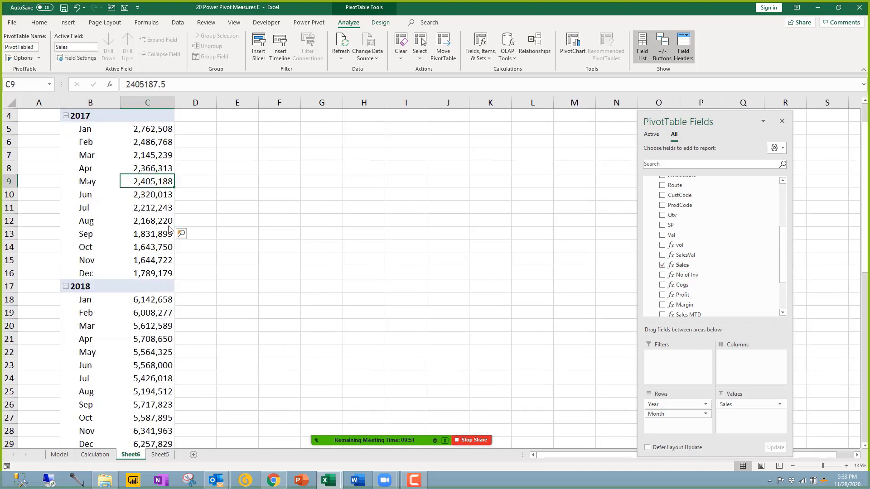
{"action": "scroll", "coordinate": [169, 228], "scroll_direction": "down", "scroll_amount": 5}
{"action": "scroll", "coordinate": [168, 229], "scroll_direction": "up", "scroll_amount": 6}
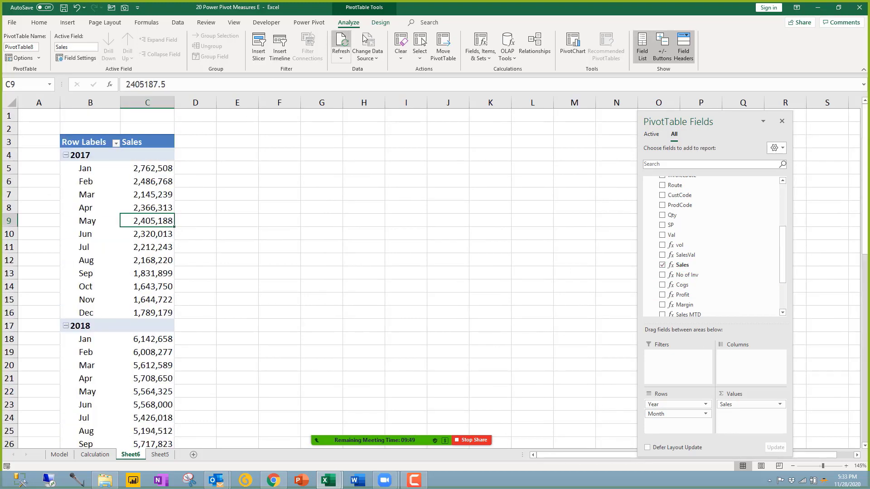
Step: Rename the PivotTable to SalesTrend and spot-check the 2017 Sales values
{"action": "left_click", "coordinate": [380, 22]}
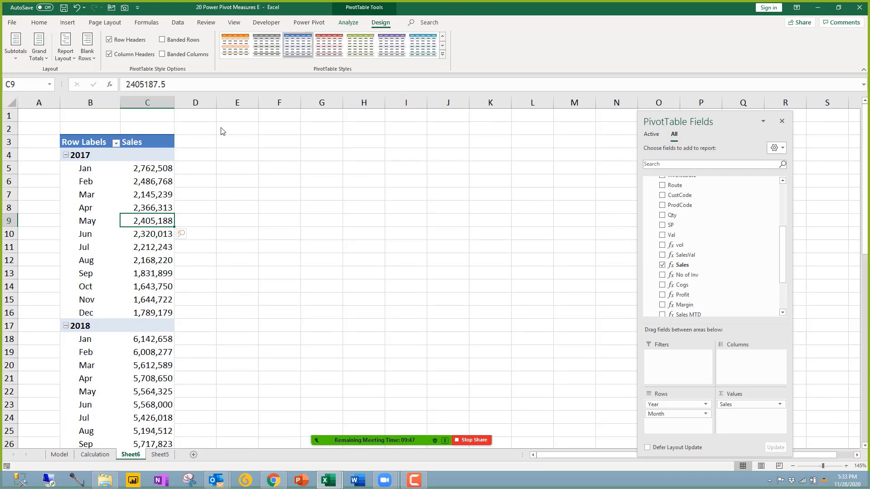
{"action": "left_click", "coordinate": [348, 23]}
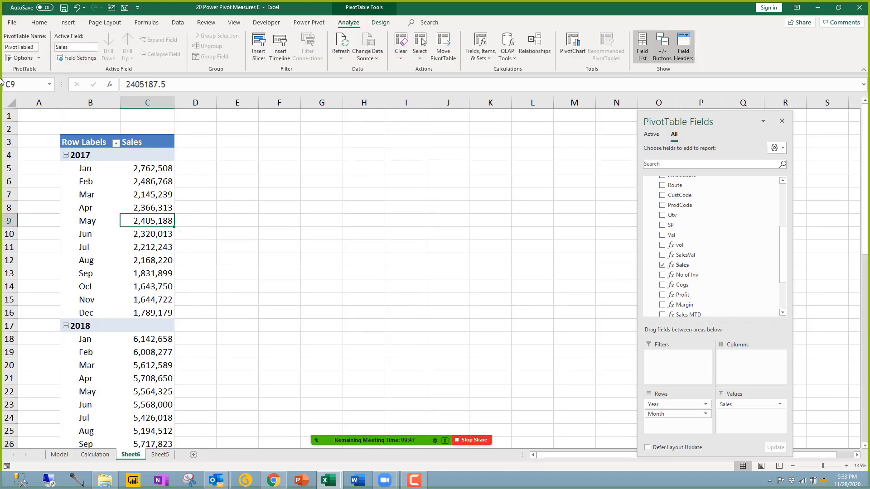
{"action": "left_click", "coordinate": [28, 48]}
{"action": "type", "text": "SalesTrend"}
{"action": "key", "text": "Return"}
{"action": "left_click", "coordinate": [142, 240]}
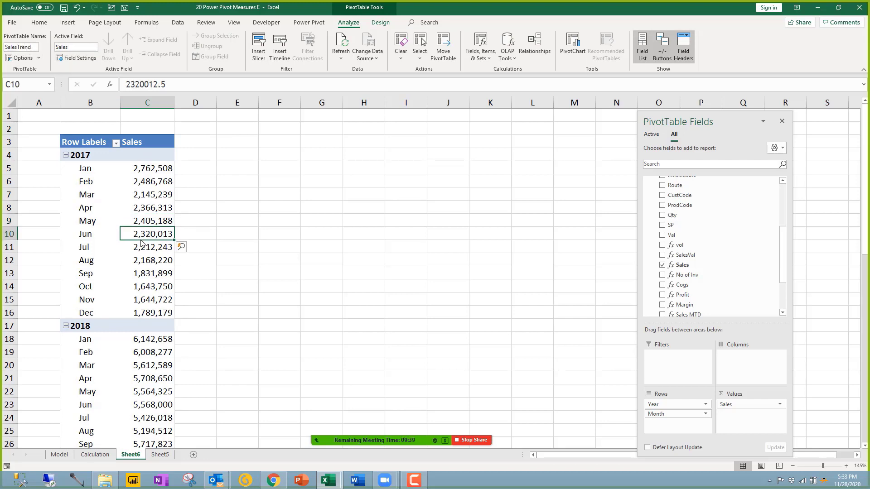
{"action": "left_click", "coordinate": [137, 199]}
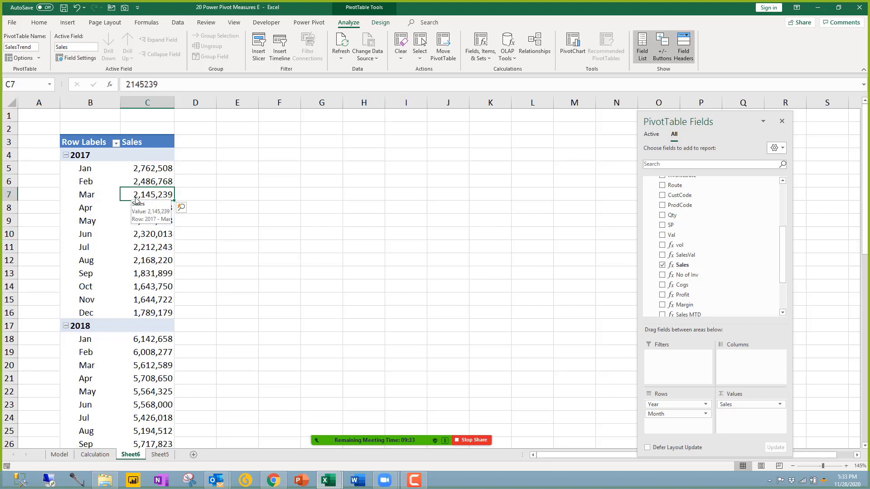
Step: Copy the whole Sales PivotTable and paste it at F3
{"action": "key", "text": "ctrl+a"}
{"action": "key", "text": "ctrl+c"}
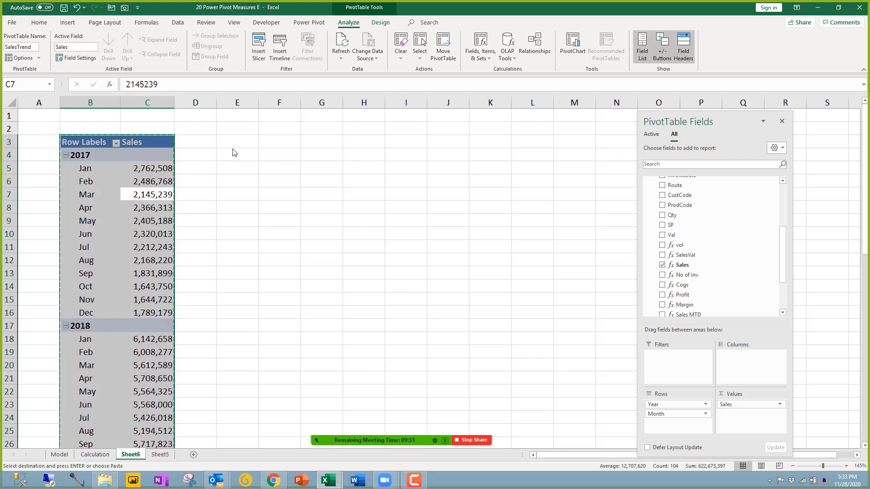
{"action": "left_click", "coordinate": [269, 143]}
{"action": "key", "text": "ctrl+v"}
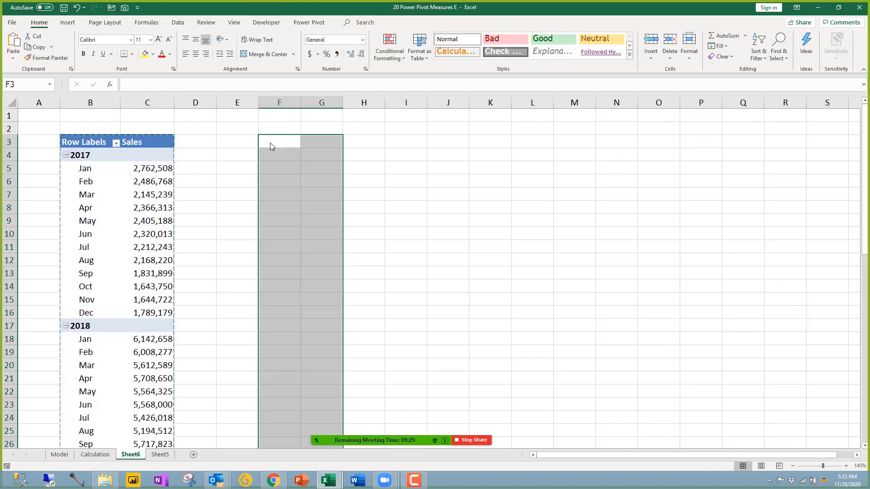
Step: Rename the pasted PivotTable to YTD_Comp
{"action": "left_click", "coordinate": [317, 194]}
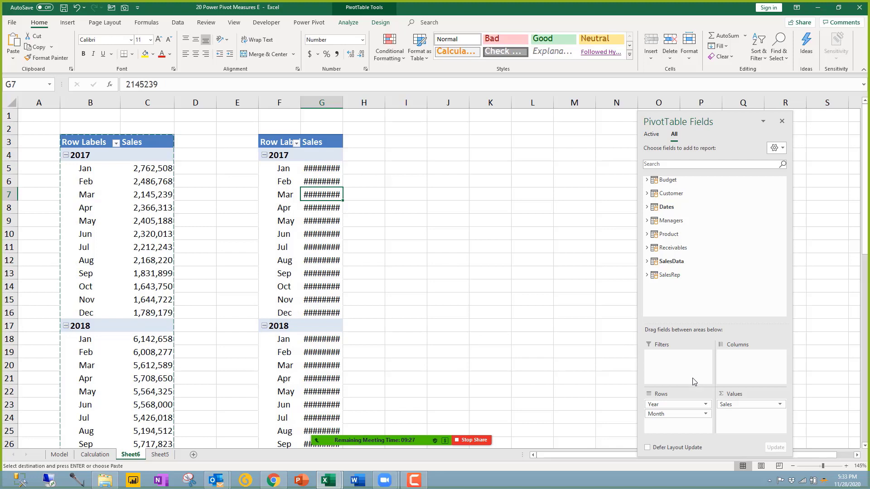
{"action": "left_click", "coordinate": [350, 23]}
{"action": "left_click", "coordinate": [36, 48]}
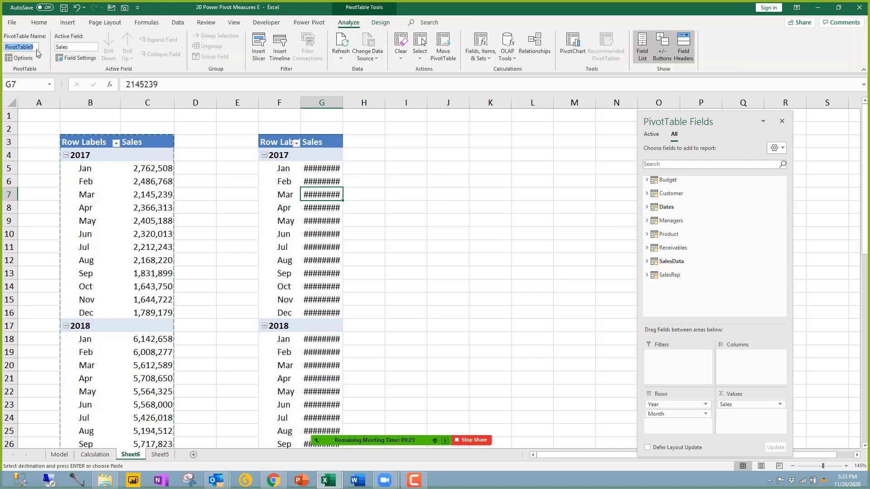
{"action": "type", "text": "YTD_Comp"}
Step: Try moving Month before Year in the copy's rows, then undo it
{"action": "left_click", "coordinate": [276, 233]}
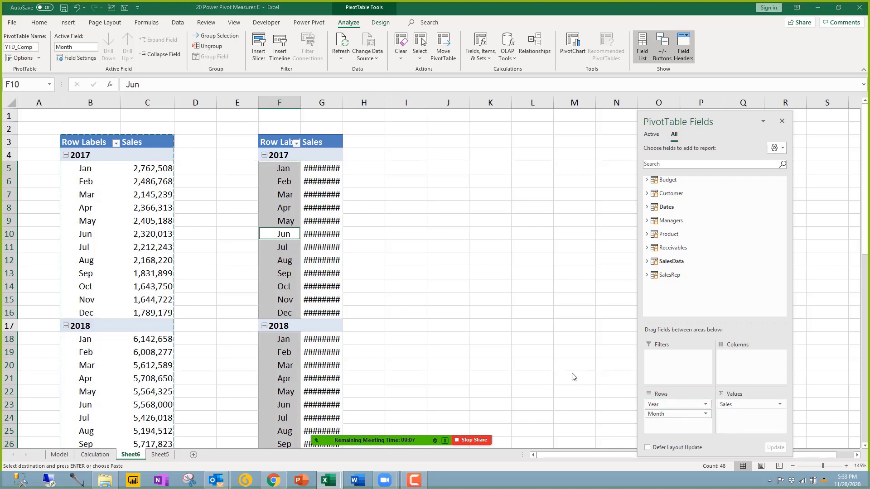
{"action": "left_click_drag", "start_coordinate": [657, 416], "coordinate": [664, 407]}
{"action": "key", "text": "ctrl+z"}
{"action": "left_click", "coordinate": [356, 235]}
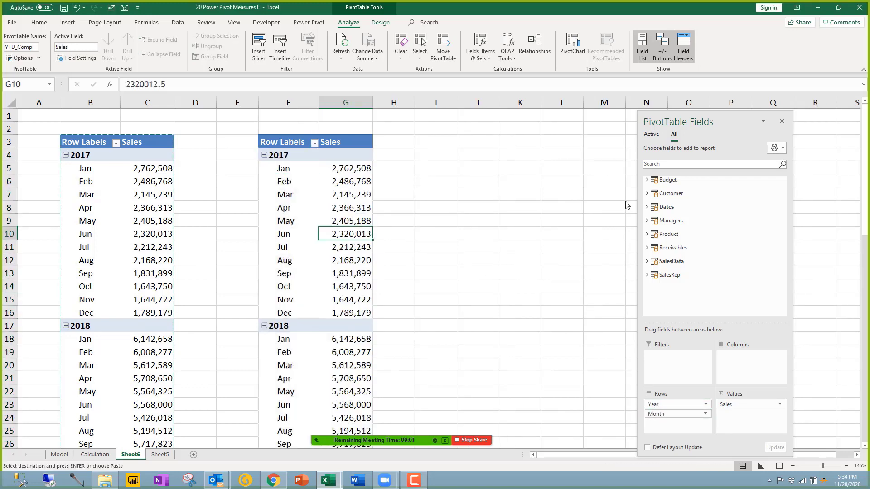
Step: Replace Sales in YTD_Comp with the Sales YTD and SalesYTD measures
{"action": "left_click", "coordinate": [654, 265]}
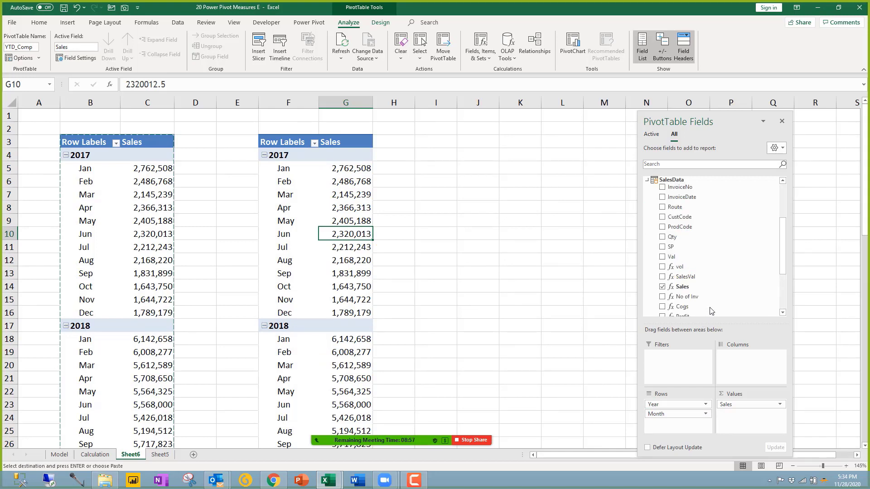
{"action": "scroll", "coordinate": [709, 311], "scroll_direction": "down", "scroll_amount": 4}
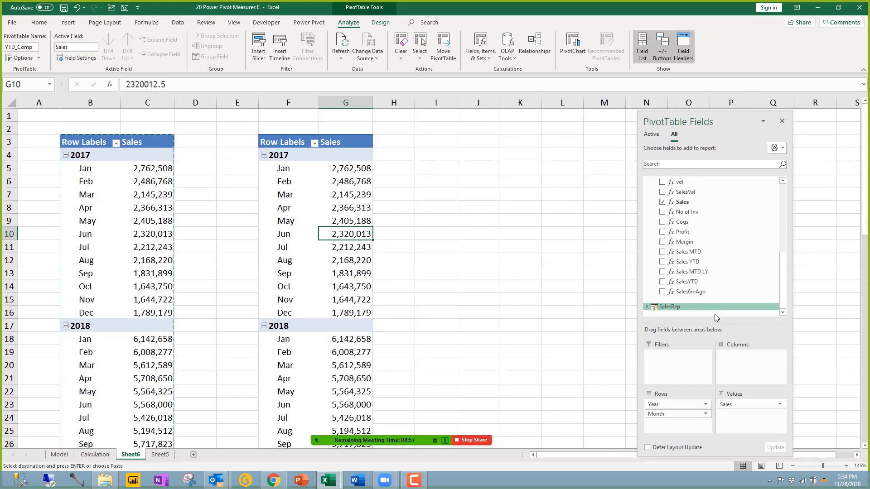
{"action": "left_click", "coordinate": [662, 202]}
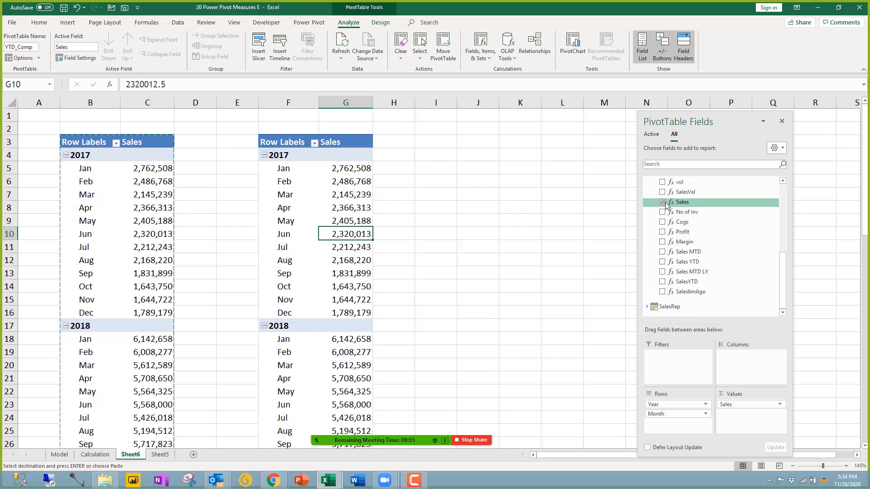
{"action": "left_click", "coordinate": [662, 263]}
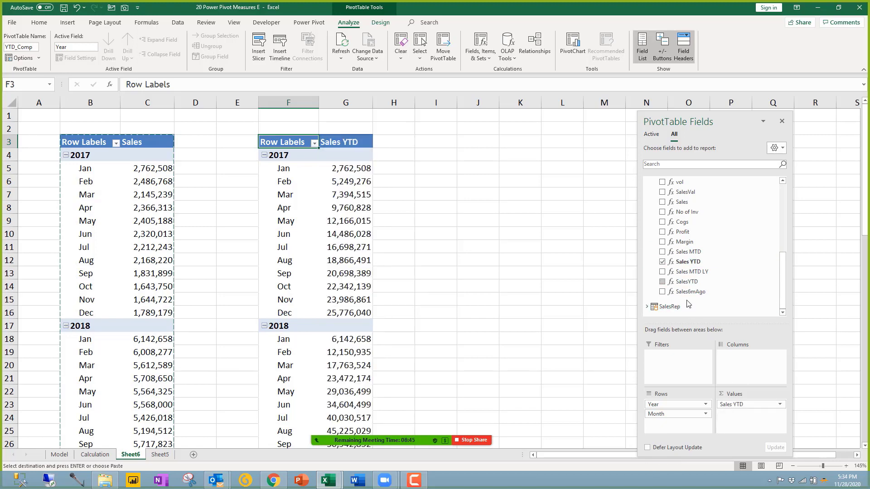
{"action": "left_click", "coordinate": [663, 281]}
Step: Rename the SalesYTD value column to SalesLYYTD and check its blank 2017 values
{"action": "left_click", "coordinate": [398, 146]}
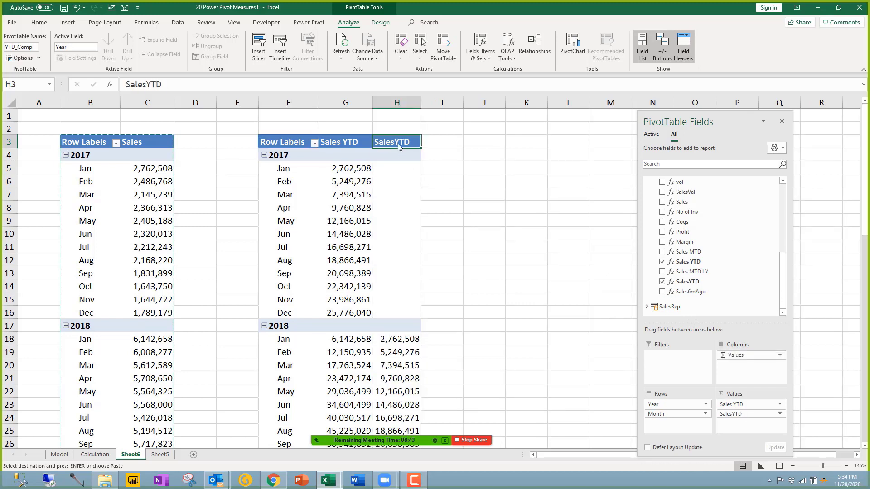
{"action": "double_click", "coordinate": [398, 146]}
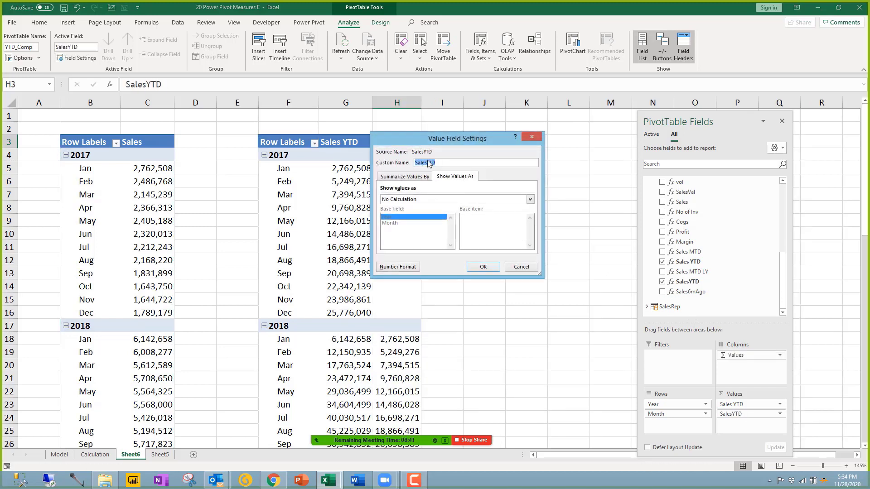
{"action": "left_click", "coordinate": [428, 163]}
{"action": "type", "text": "LY"}
{"action": "key", "text": "Return"}
{"action": "left_click", "coordinate": [409, 233]}
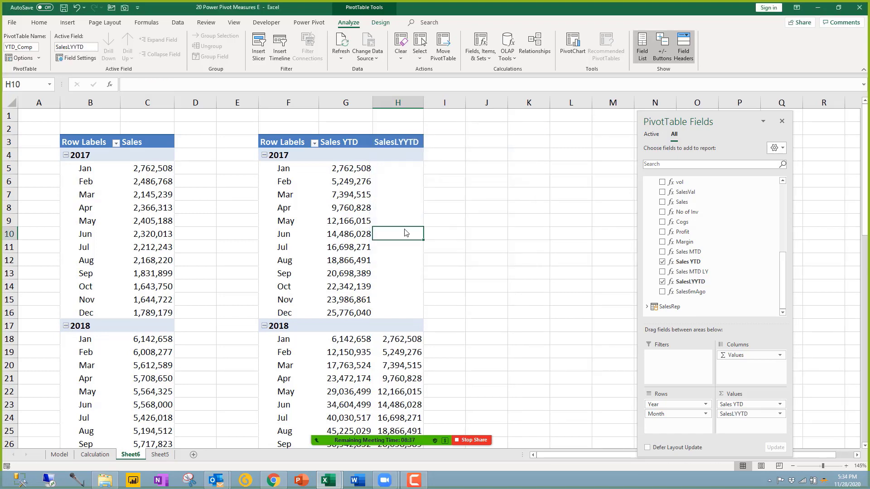
{"action": "scroll", "coordinate": [409, 234], "scroll_direction": "down", "scroll_amount": 5}
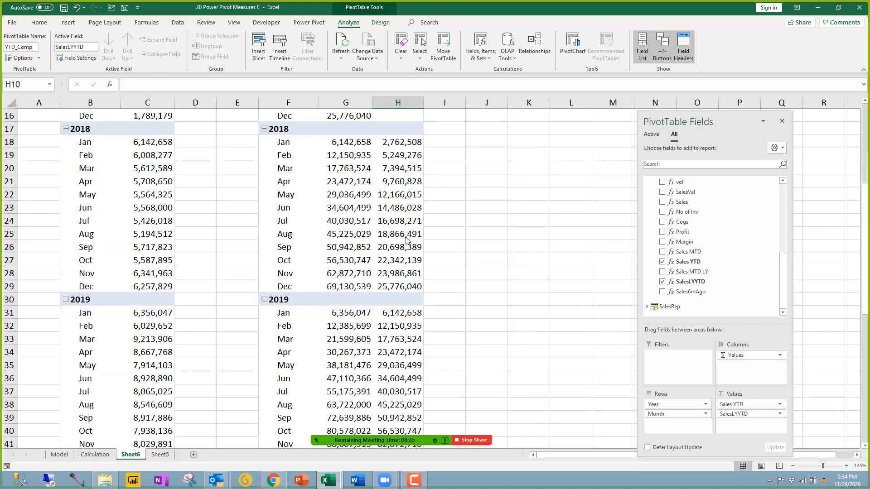
{"action": "scroll", "coordinate": [406, 241], "scroll_direction": "up", "scroll_amount": 5}
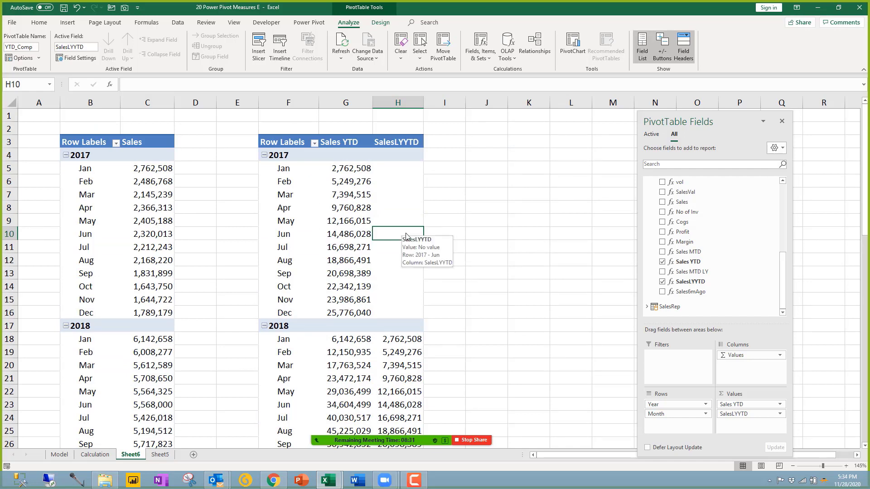
{"action": "left_click", "coordinate": [137, 220]}
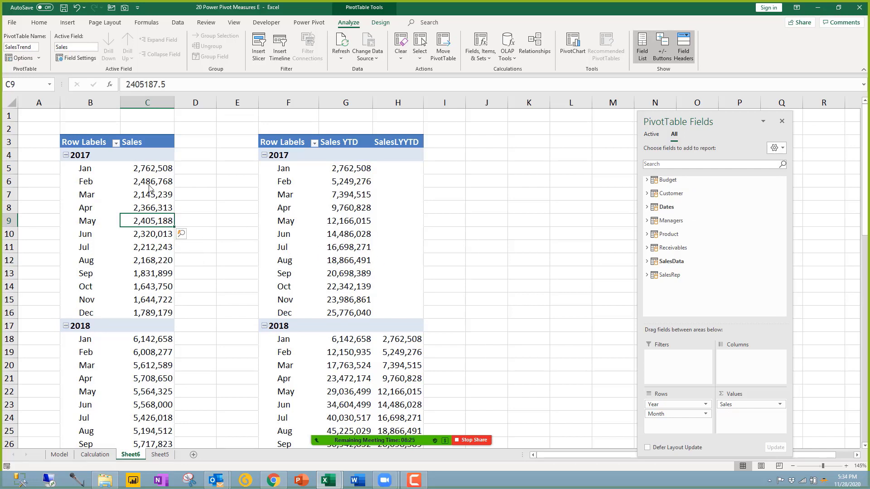
Step: Check monthly Sales and February 2018 YTD against last year's YTD across both pivots
{"action": "left_click", "coordinate": [355, 264]}
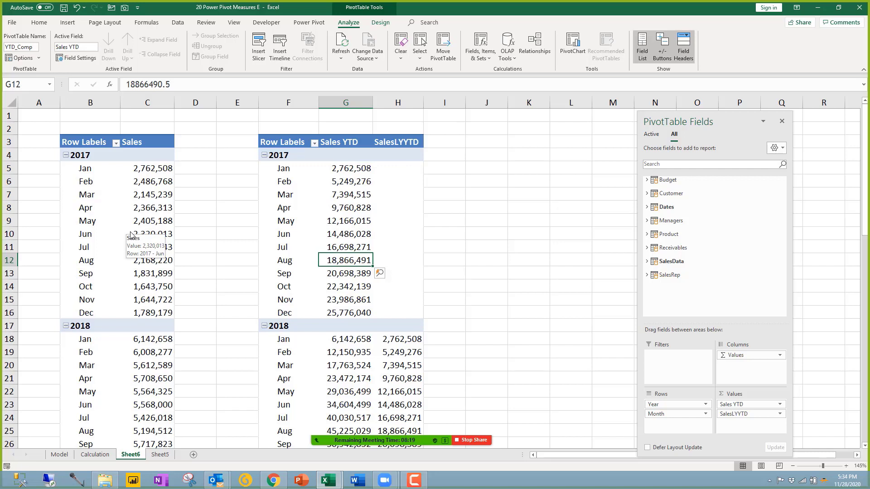
{"action": "left_click_drag", "start_coordinate": [147, 173], "coordinate": [148, 444]}
{"action": "left_click_drag", "start_coordinate": [351, 365], "coordinate": [388, 358]}
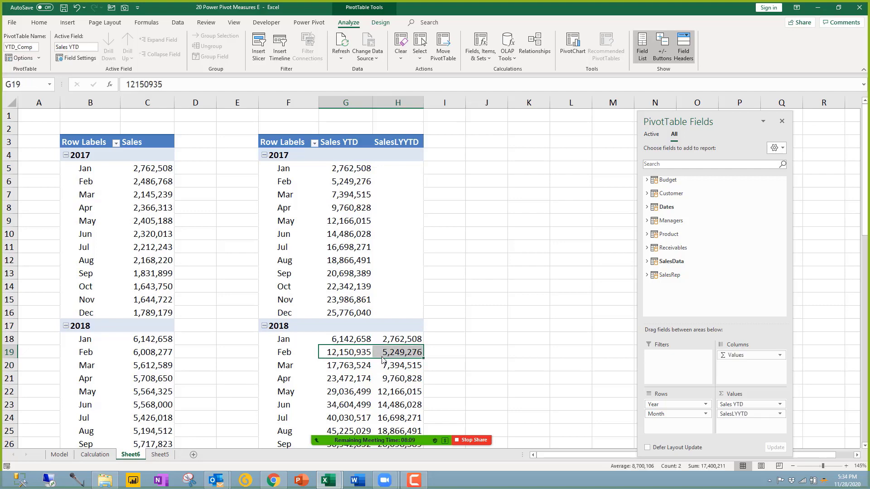
{"action": "scroll", "coordinate": [382, 360], "scroll_direction": "down", "scroll_amount": 4}
{"action": "scroll", "coordinate": [382, 361], "scroll_direction": "up", "scroll_amount": 4}
{"action": "scroll", "coordinate": [382, 360], "scroll_direction": "down", "scroll_amount": 11}
{"action": "scroll", "coordinate": [367, 335], "scroll_direction": "up", "scroll_amount": 5}
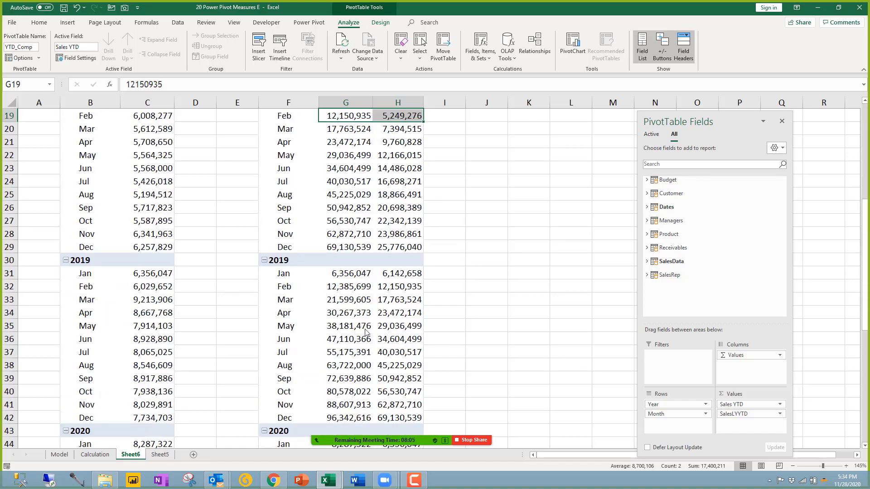
{"action": "scroll", "coordinate": [367, 333], "scroll_direction": "up", "scroll_amount": 6}
Step: Deselect the pivots and return to Sheet5's list of report headings
{"action": "left_click", "coordinate": [204, 261]}
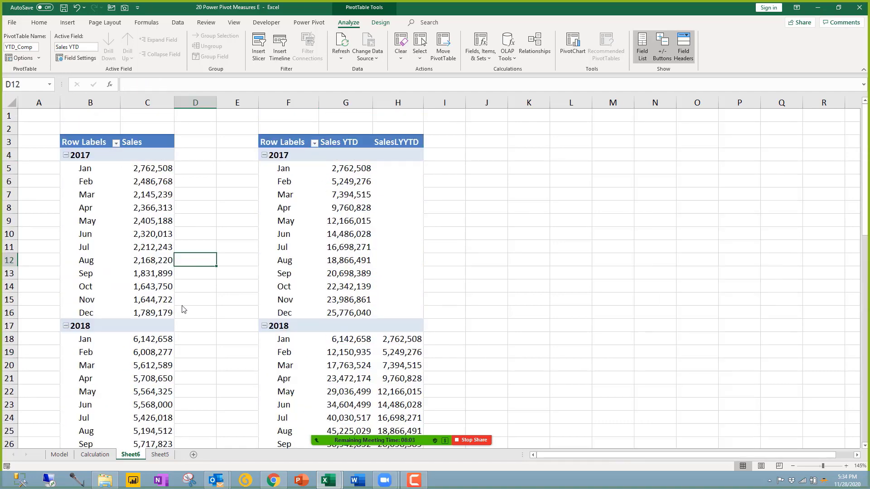
{"action": "left_click", "coordinate": [160, 454]}
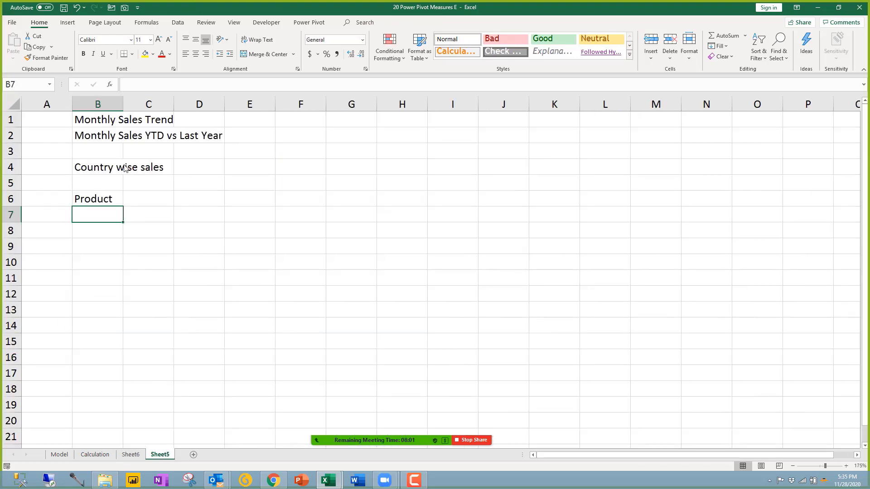
{"action": "left_click", "coordinate": [106, 172]}
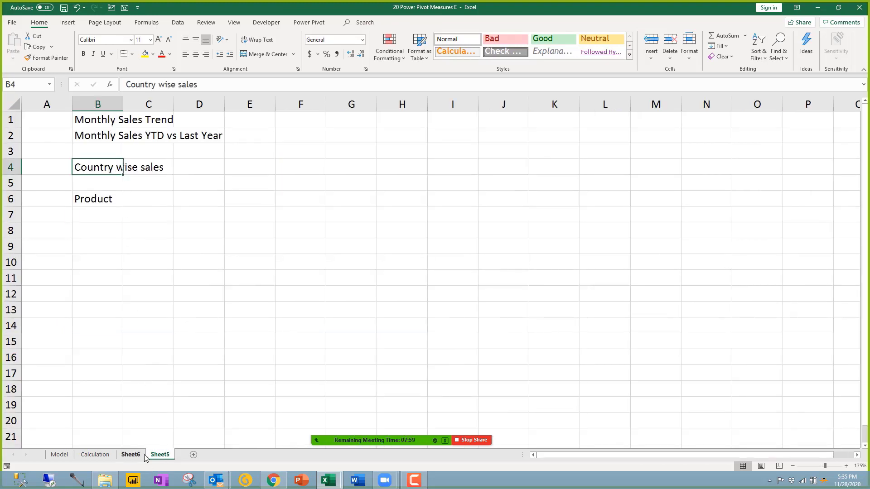
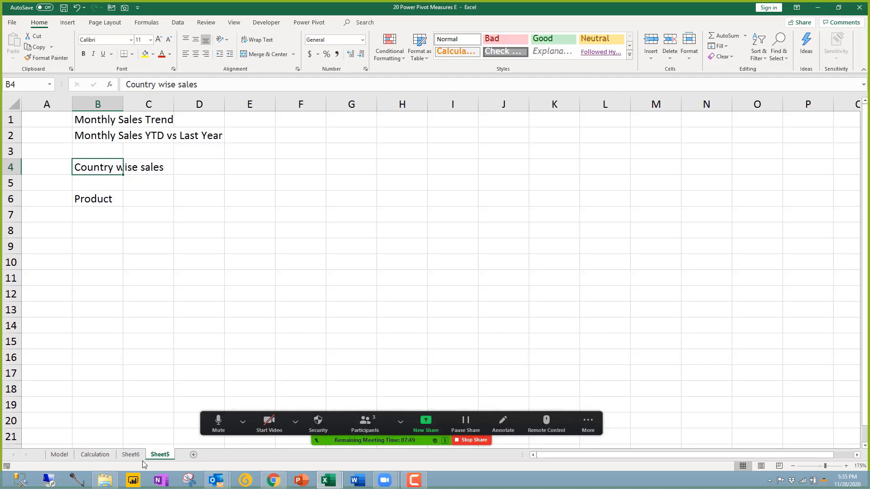
Step: Copy the Sales YTD pivot on Sheet6 and paste it at L3
{"action": "left_click", "coordinate": [140, 456]}
{"action": "left_click", "coordinate": [368, 246]}
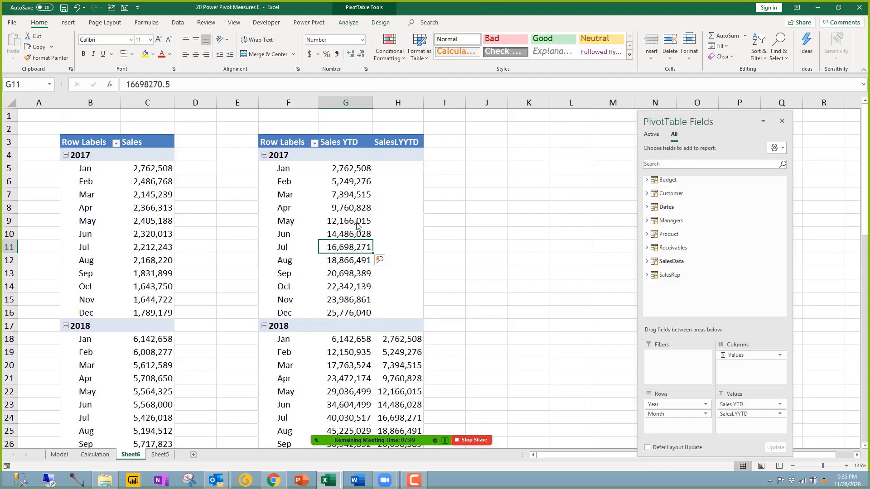
{"action": "key", "text": "ctrl+a"}
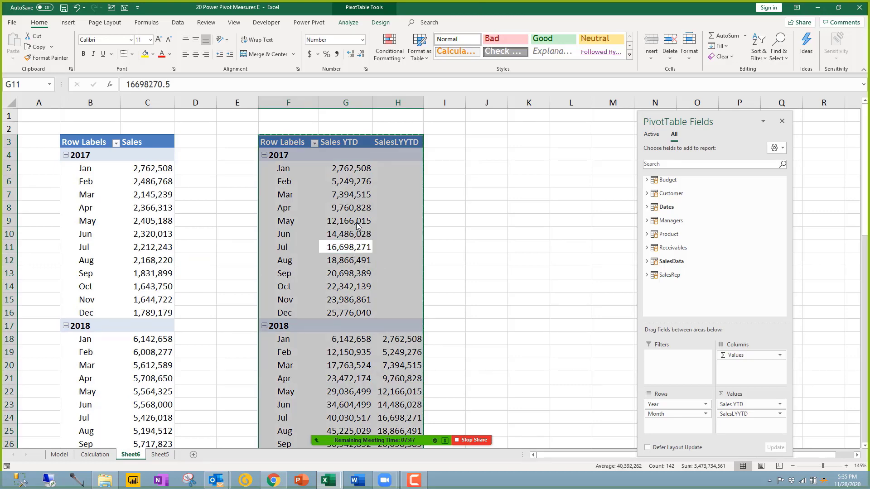
{"action": "key", "text": "ctrl+c"}
{"action": "left_click", "coordinate": [561, 145]}
{"action": "key", "text": "ctrl+v"}
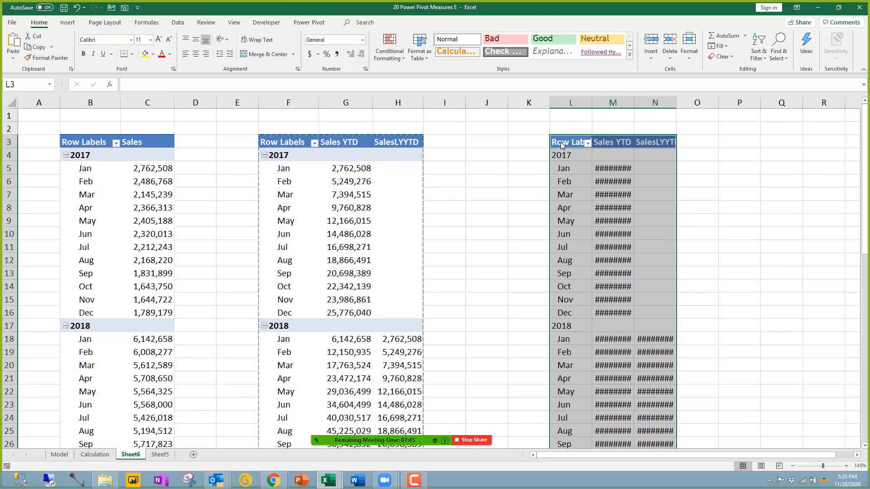
Step: Dismiss the SAMEPERIODLASTYEAR error and remove SalesLYYTD, Month and Year from the copy
{"action": "left_click_drag", "start_coordinate": [623, 186], "coordinate": [621, 196]}
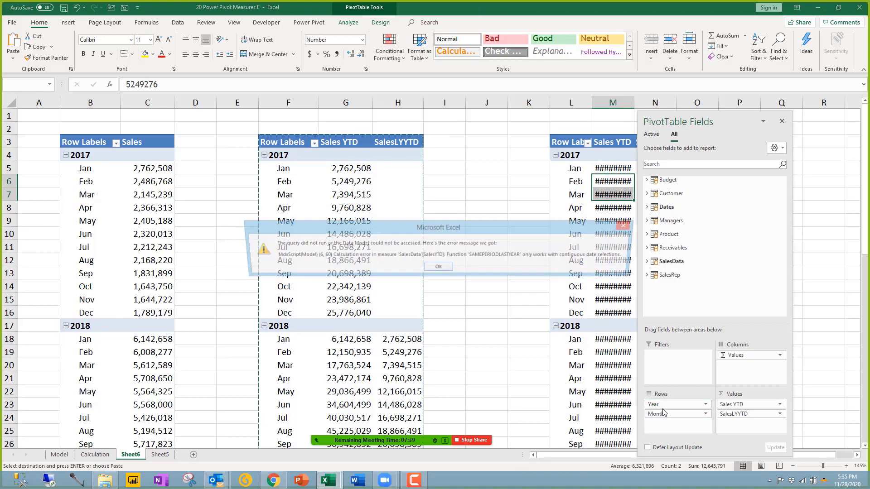
{"action": "left_click", "coordinate": [631, 227]}
{"action": "left_click_drag", "start_coordinate": [743, 418], "coordinate": [569, 417]}
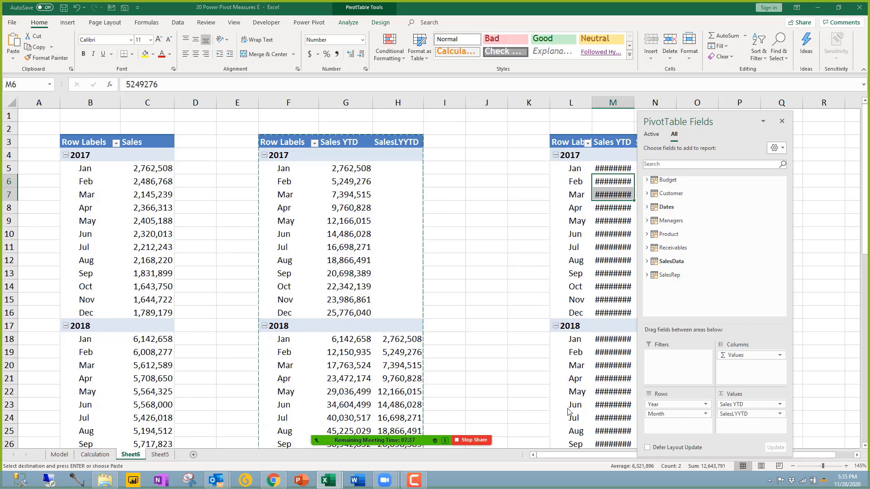
{"action": "left_click_drag", "start_coordinate": [677, 413], "coordinate": [549, 394]}
{"action": "left_click", "coordinate": [498, 197]}
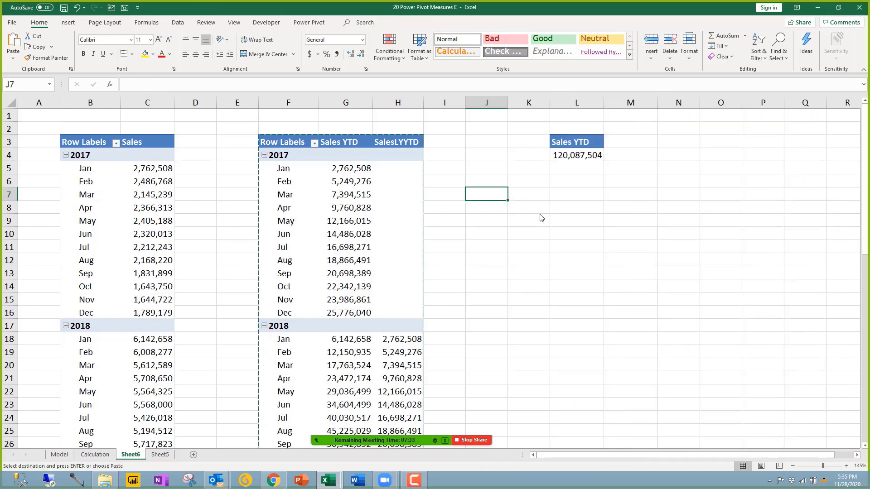
Step: Add Sales MTD to the copied pivot's values, with Sales YTD after it
{"action": "left_click", "coordinate": [576, 158]}
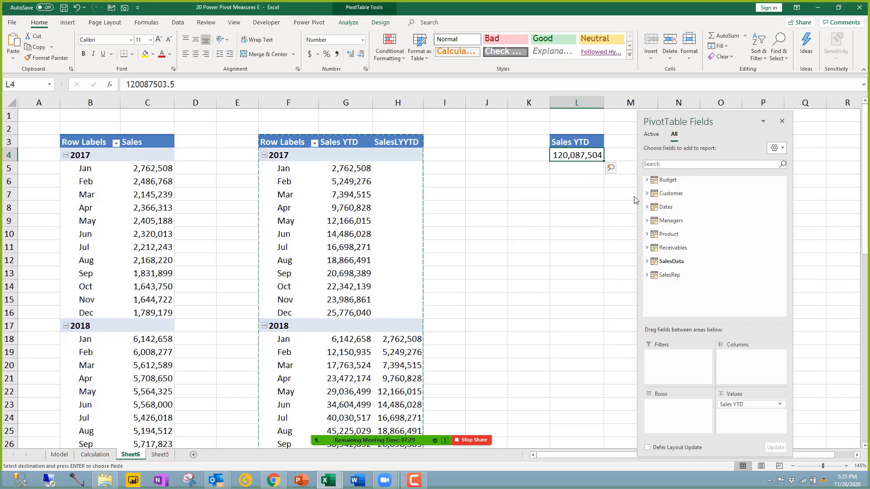
{"action": "left_click", "coordinate": [647, 261]}
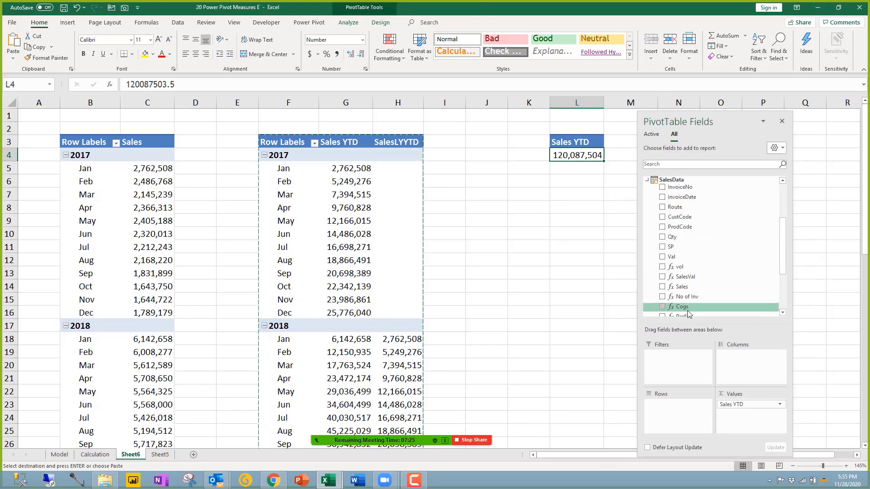
{"action": "scroll", "coordinate": [687, 313], "scroll_direction": "down", "scroll_amount": 2}
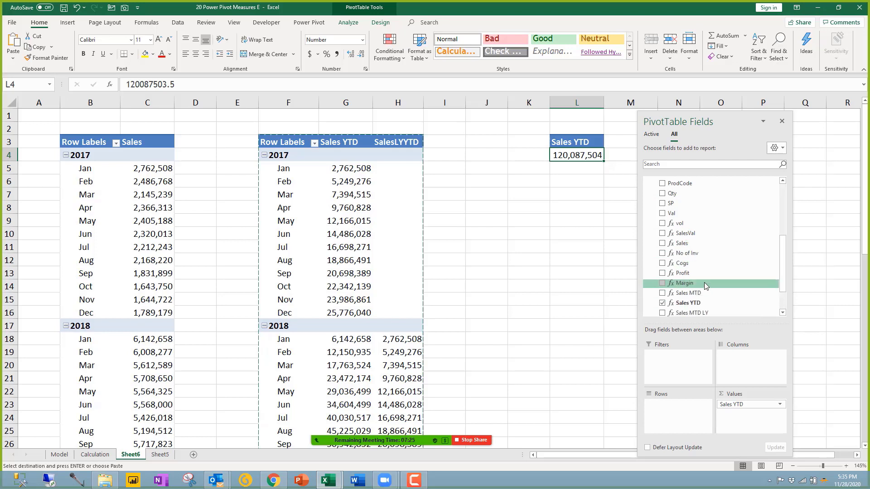
{"action": "left_click", "coordinate": [662, 293]}
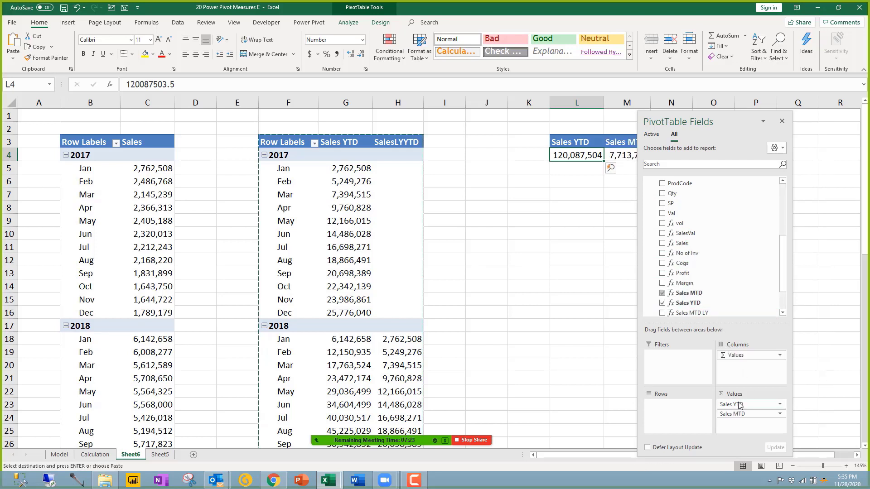
{"action": "left_click_drag", "start_coordinate": [743, 432], "coordinate": [744, 428]}
{"action": "left_click", "coordinate": [531, 297]}
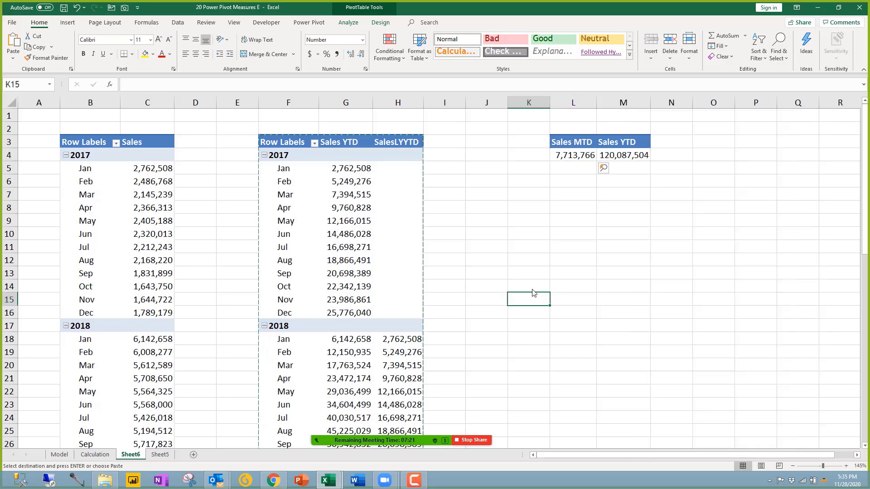
Step: Break the copy down by Managers Country, totalling 7,713,766 MTD and 120,087,504 YTD
{"action": "left_click", "coordinate": [587, 157]}
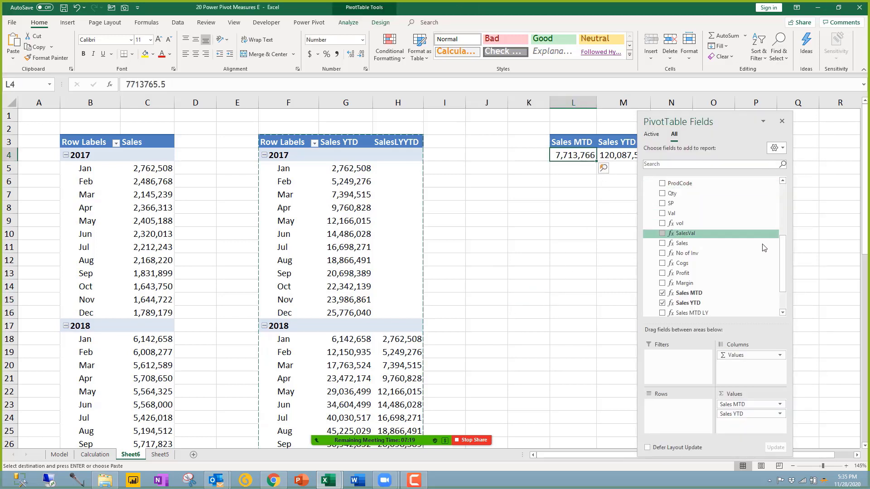
{"action": "scroll", "coordinate": [782, 213], "scroll_direction": "up", "scroll_amount": 2}
{"action": "left_click", "coordinate": [647, 262]}
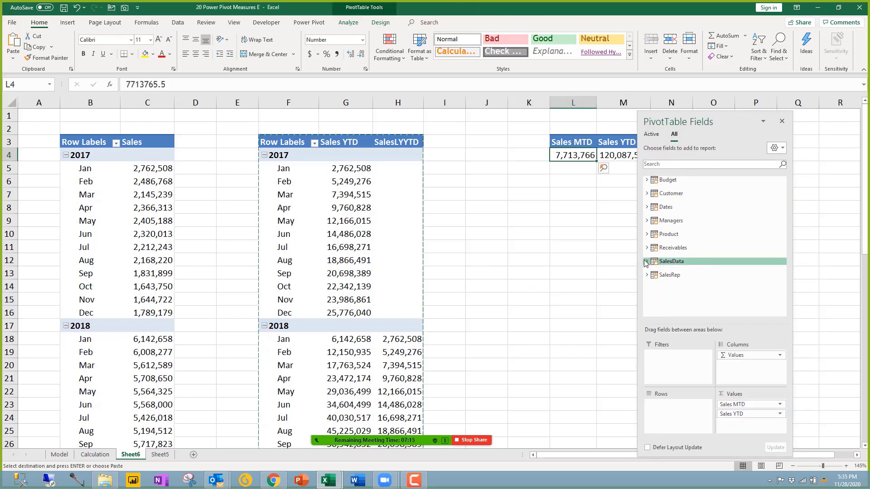
{"action": "left_click", "coordinate": [646, 221]}
{"action": "left_click_drag", "start_coordinate": [677, 393], "coordinate": [677, 408]}
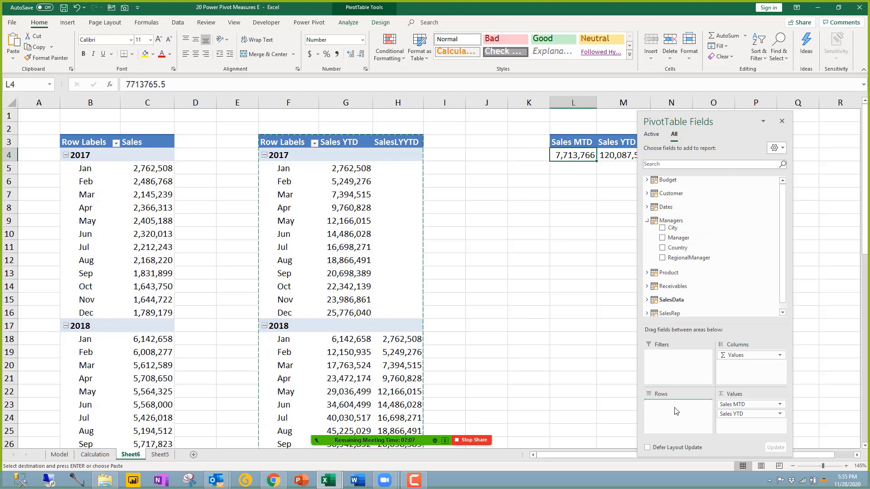
{"action": "left_click", "coordinate": [589, 287]}
{"action": "left_click", "coordinate": [633, 194]}
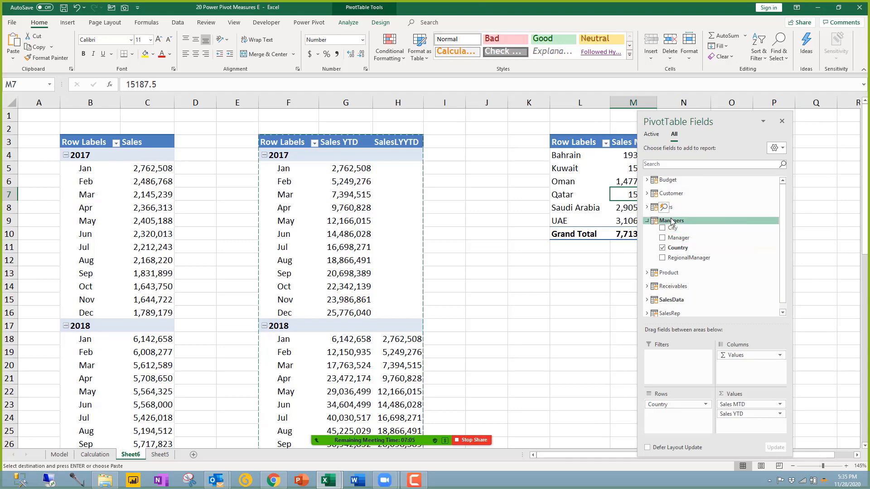
{"action": "left_click", "coordinate": [608, 274]}
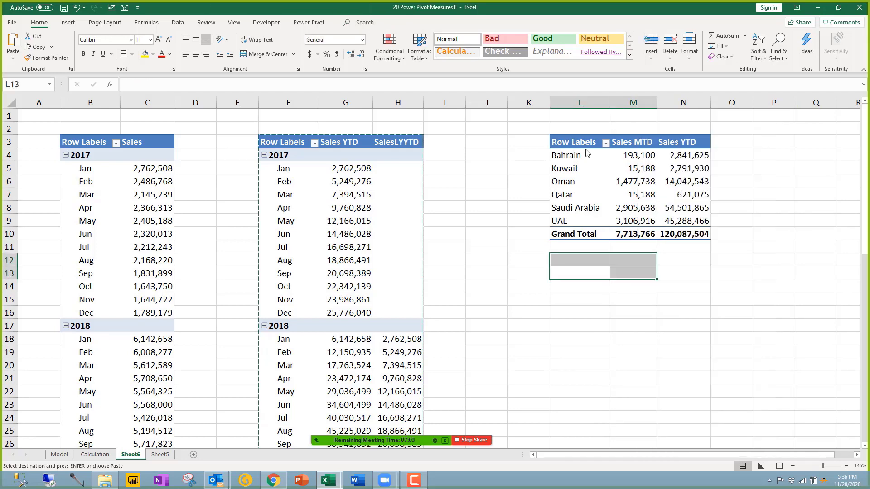
Step: Copy the country pivot and paste it at L14
{"action": "left_click_drag", "start_coordinate": [587, 147], "coordinate": [693, 234]}
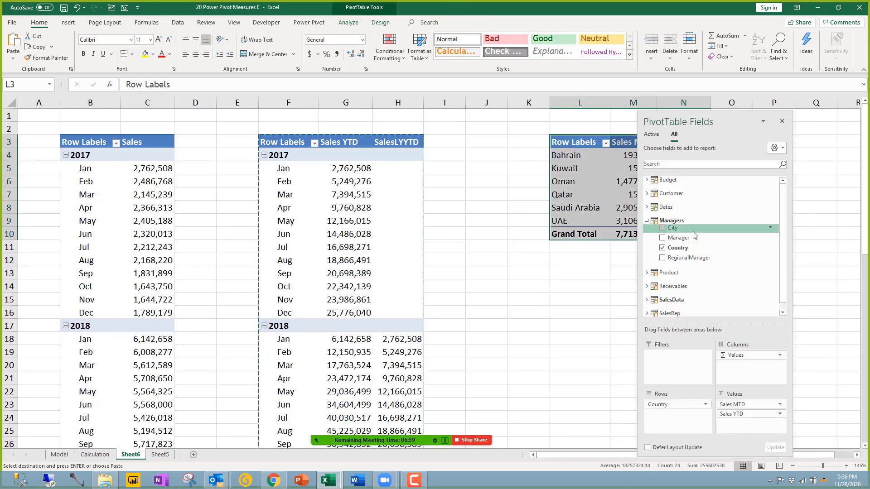
{"action": "key", "text": "ctrl+c"}
{"action": "left_click", "coordinate": [578, 289]}
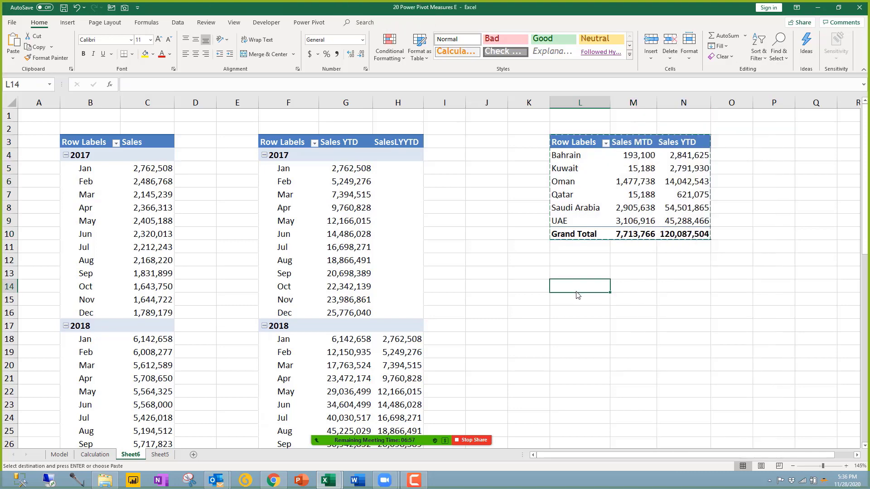
{"action": "key", "text": "ctrl+v"}
Step: Replace Country with Product Sub Category in the new copy's rows
{"action": "left_click", "coordinate": [624, 325]}
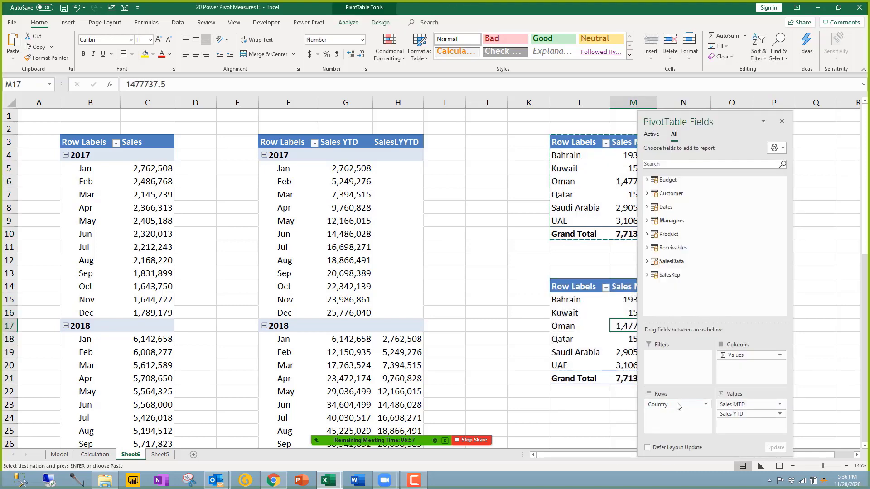
{"action": "left_click_drag", "start_coordinate": [678, 406], "coordinate": [548, 398]}
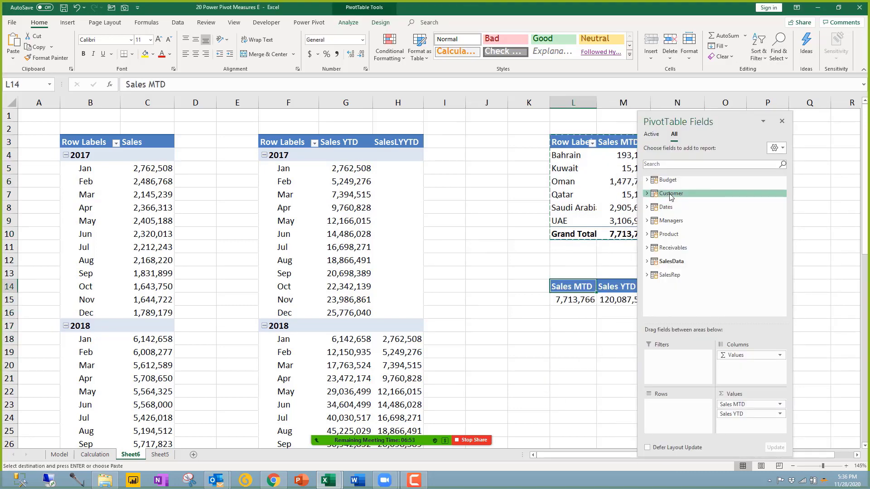
{"action": "left_click", "coordinate": [671, 234]}
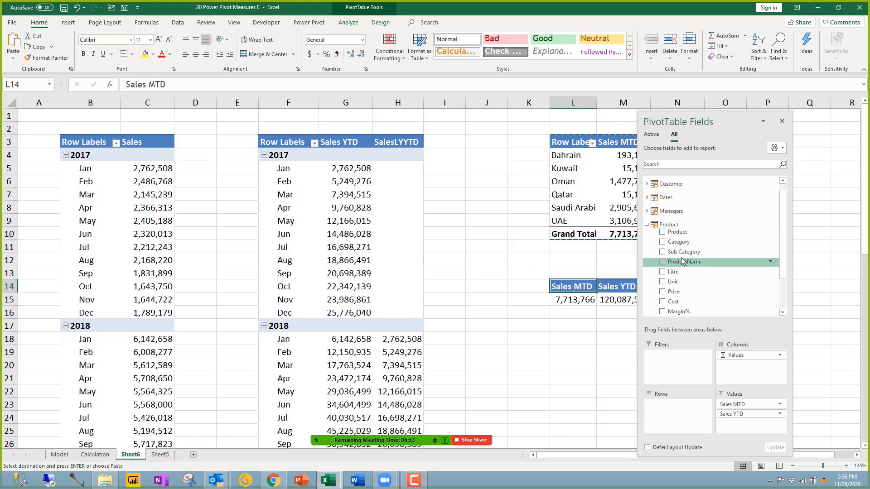
{"action": "left_click_drag", "start_coordinate": [683, 251], "coordinate": [686, 410]}
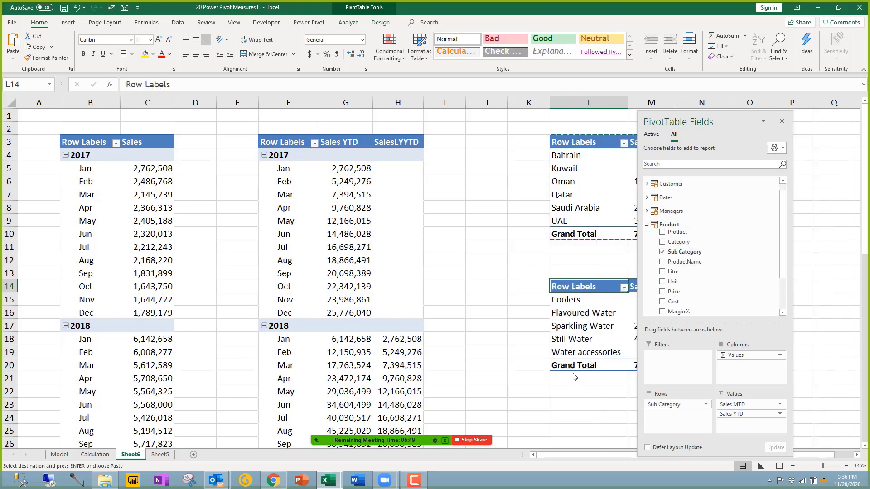
{"action": "left_click", "coordinate": [576, 393]}
{"action": "left_click", "coordinate": [785, 224]}
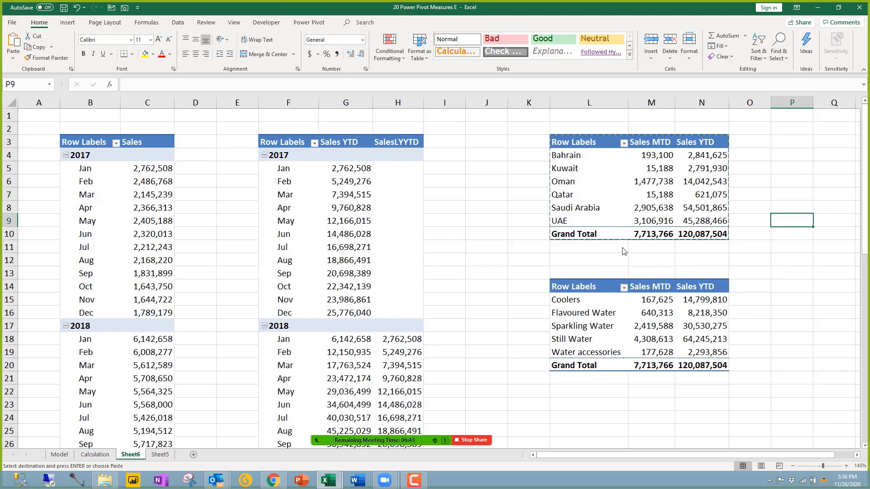
{"action": "left_click", "coordinate": [594, 317]}
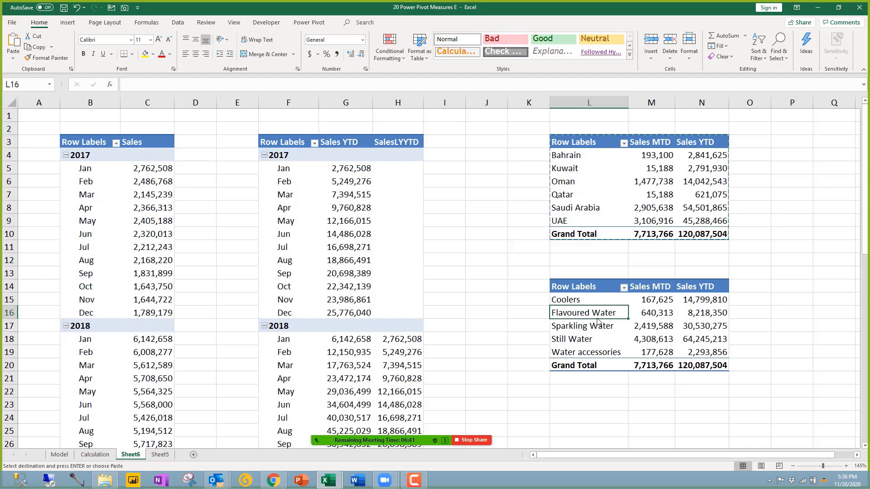
Step: Rename the country sales pivot to Country
{"action": "left_click", "coordinate": [609, 198]}
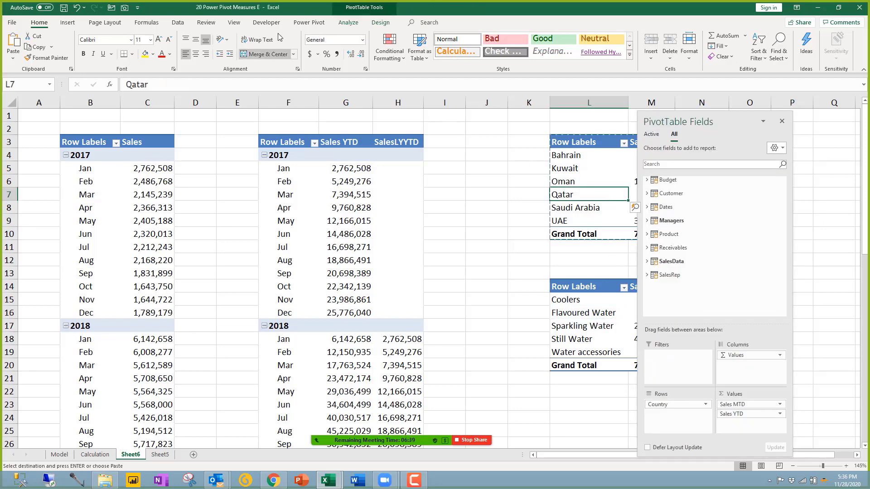
{"action": "left_click", "coordinate": [349, 22]}
{"action": "left_click", "coordinate": [32, 47]}
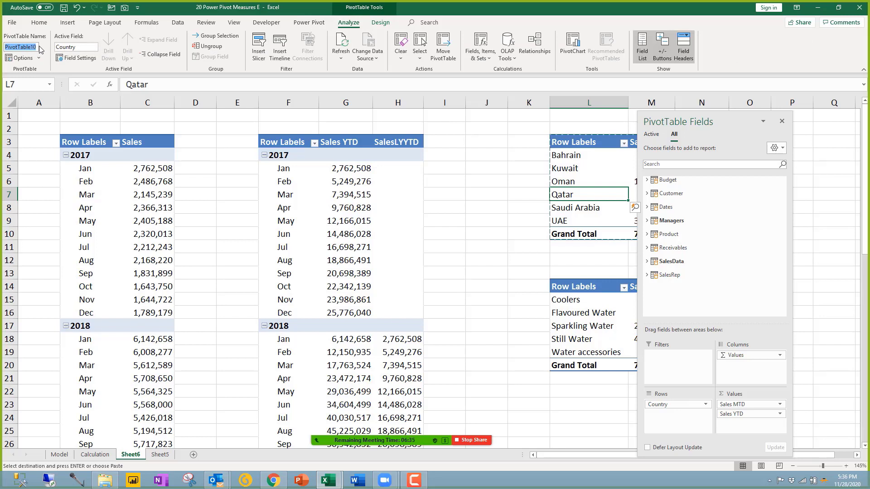
{"action": "type", "text": "Country"}
Step: Rename the sub-category pivot to Product and save the workbook
{"action": "left_click", "coordinate": [614, 301]}
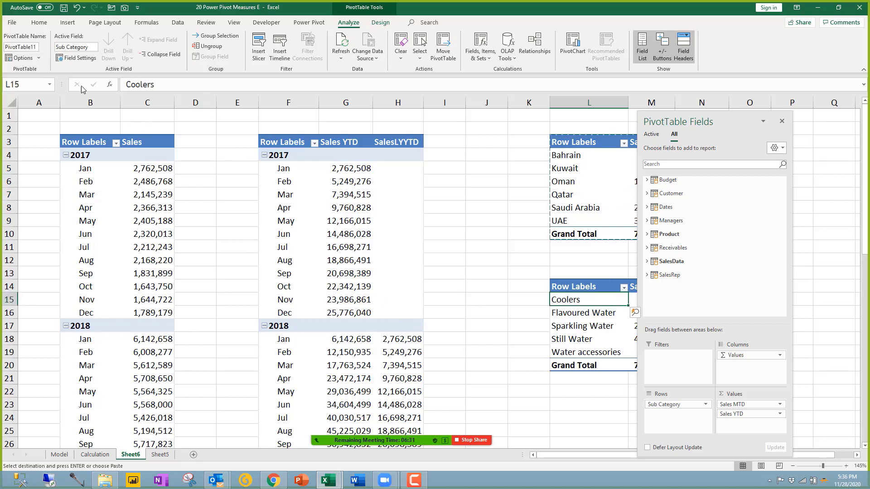
{"action": "left_click", "coordinate": [37, 47]}
{"action": "type", "text": "Product"}
{"action": "left_click", "coordinate": [232, 206]}
{"action": "key", "text": "ctrl+s"}
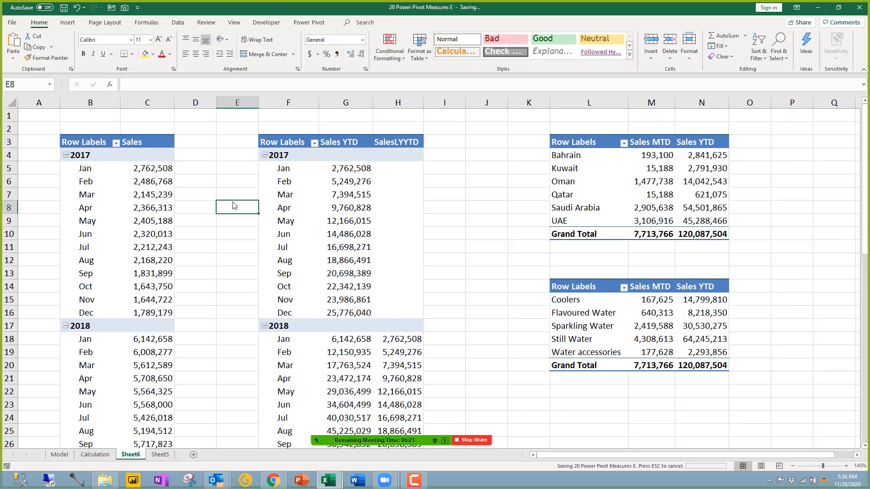
Step: Add a RegionalManager slicer from the Managers table for the monthly sales pivot
{"action": "left_click", "coordinate": [226, 259]}
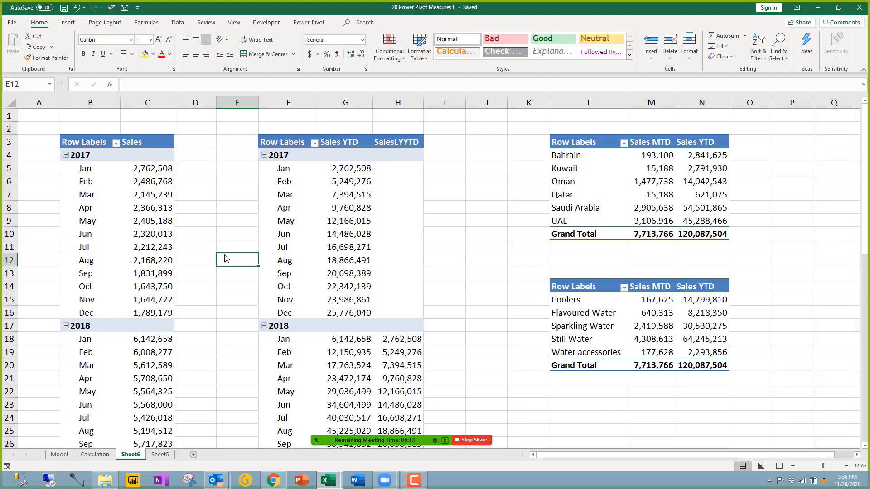
{"action": "left_click", "coordinate": [343, 232]}
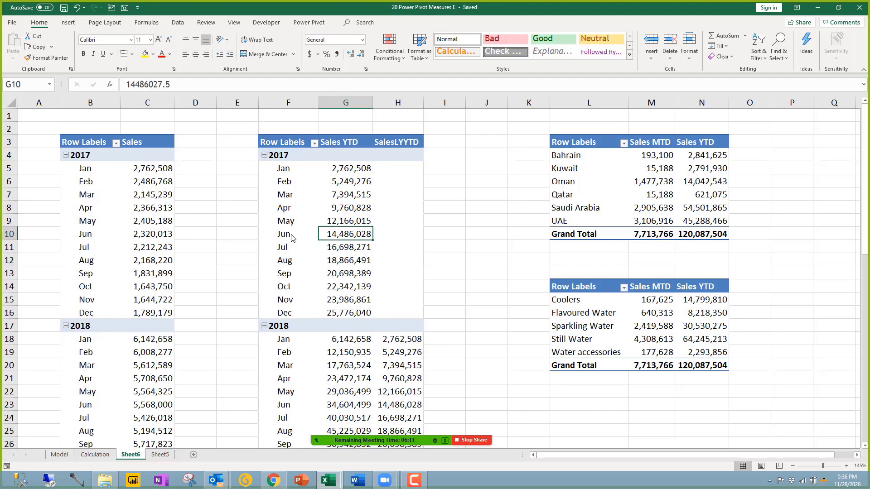
{"action": "left_click_drag", "start_coordinate": [119, 213], "coordinate": [129, 210]}
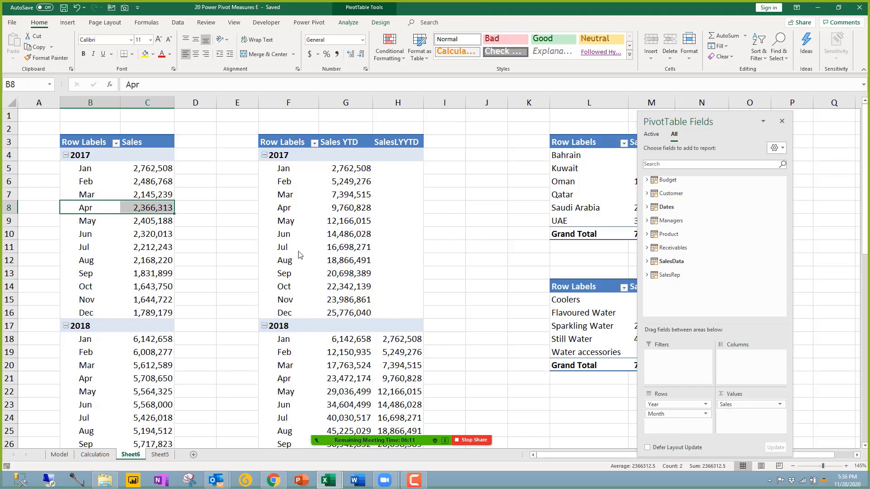
{"action": "left_click", "coordinate": [679, 221]}
{"action": "right_click", "coordinate": [678, 250]}
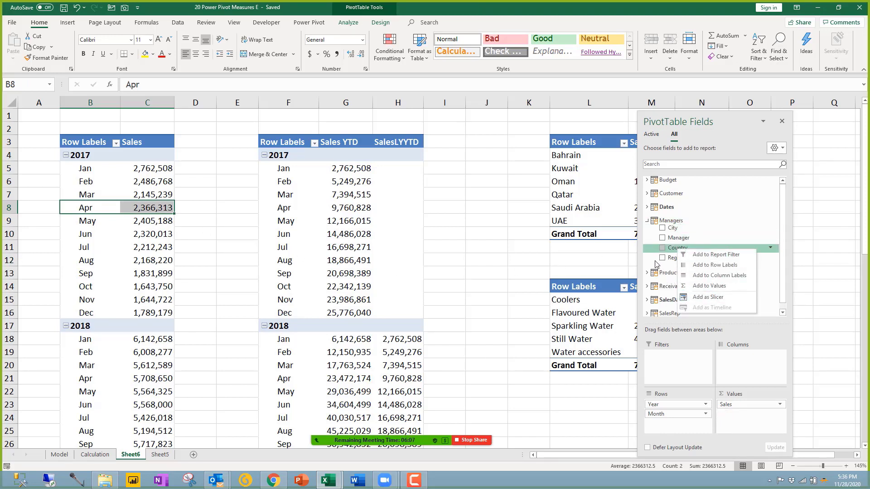
{"action": "left_click", "coordinate": [654, 262]}
{"action": "right_click", "coordinate": [683, 260]}
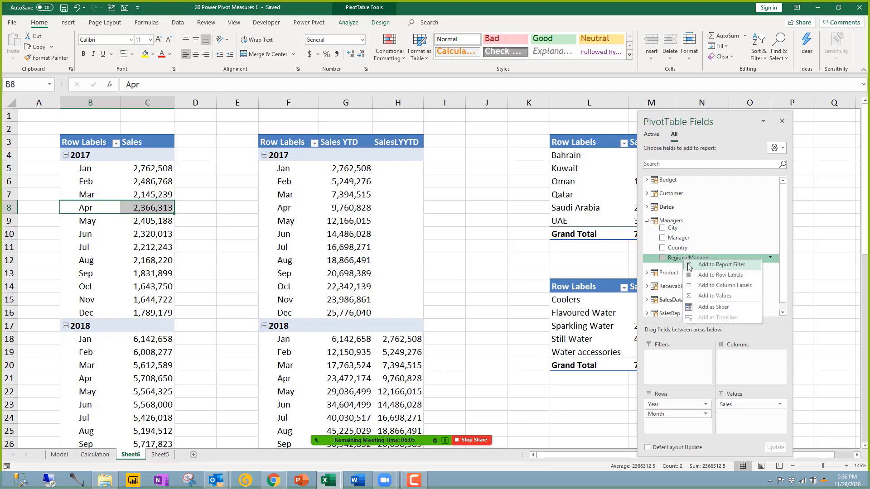
{"action": "left_click", "coordinate": [713, 308]}
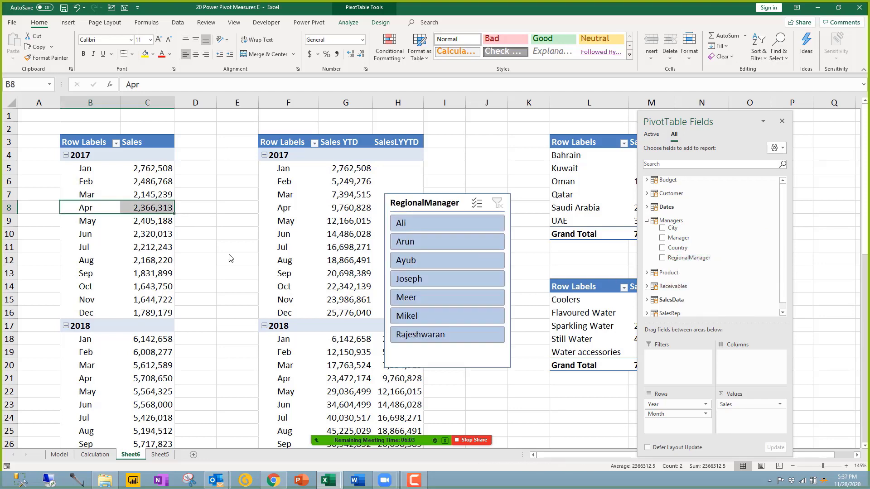
Step: Resize and place the slicer over columns D–E, test Arun and Joseph filters, then clear them
{"action": "left_click_drag", "start_coordinate": [451, 209], "coordinate": [490, 228]}
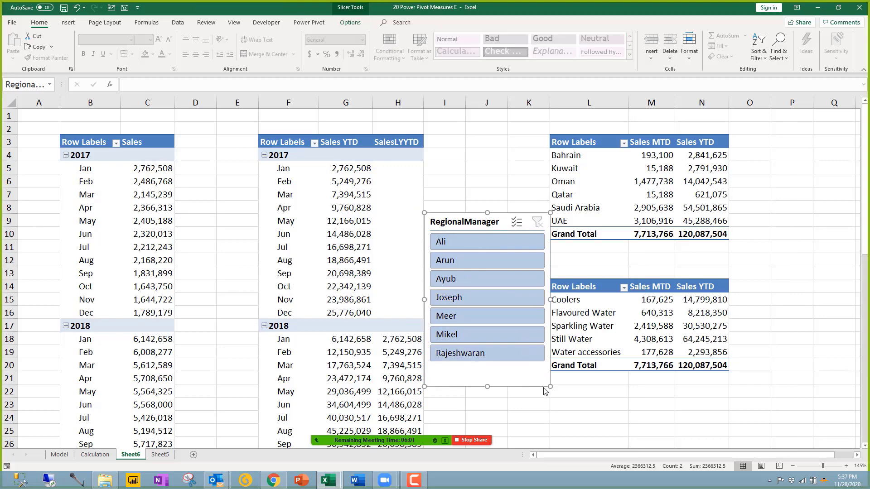
{"action": "left_click_drag", "start_coordinate": [550, 387], "coordinate": [515, 354]}
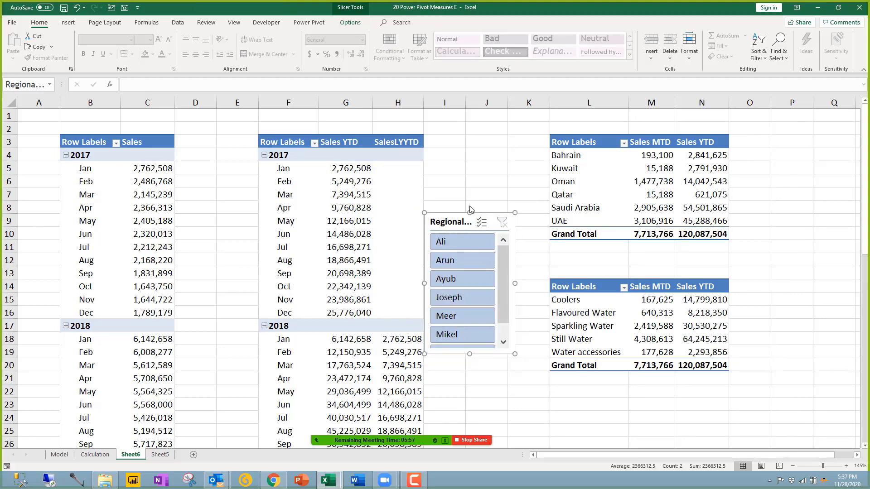
{"action": "left_click_drag", "start_coordinate": [470, 209], "coordinate": [482, 179]}
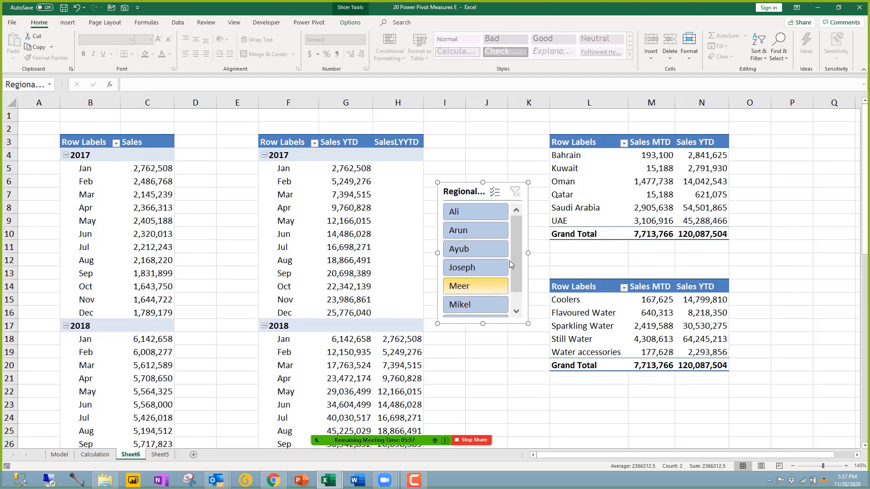
{"action": "scroll", "coordinate": [518, 286], "scroll_direction": "down", "scroll_amount": 1}
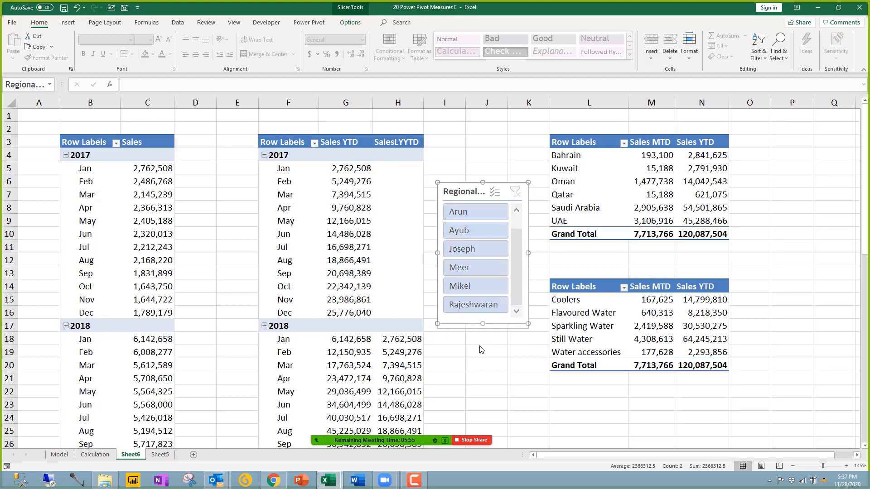
{"action": "left_click_drag", "start_coordinate": [480, 349], "coordinate": [485, 346]}
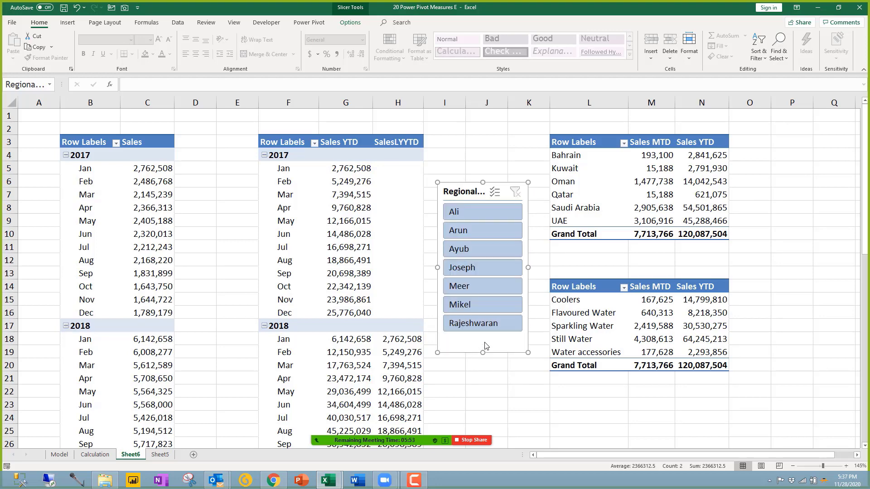
{"action": "left_click", "coordinate": [473, 233]}
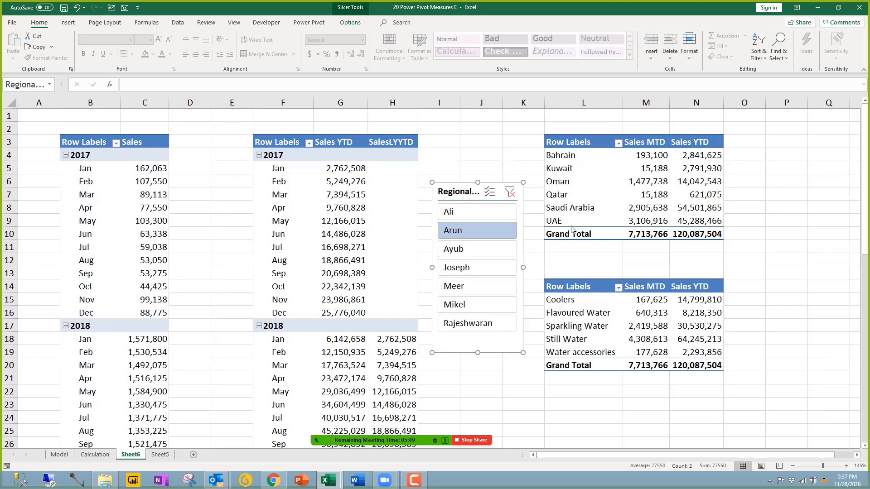
{"action": "left_click", "coordinate": [510, 192]}
{"action": "left_click_drag", "start_coordinate": [475, 193], "coordinate": [212, 213]}
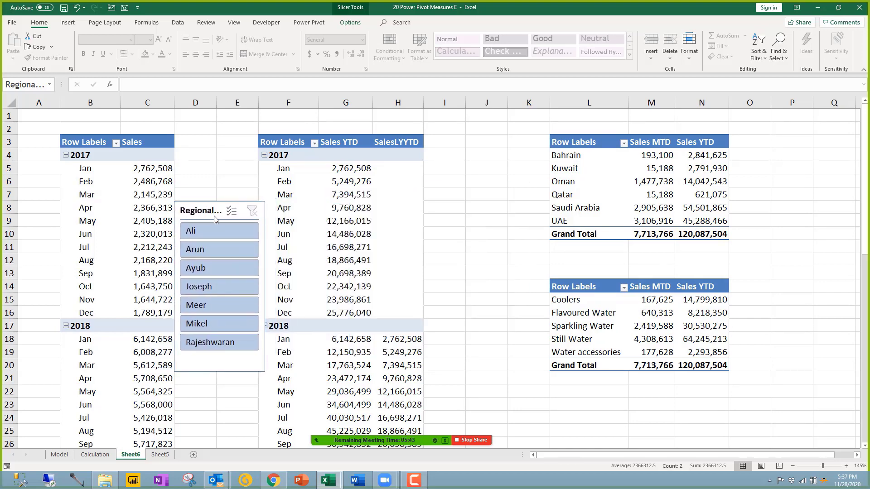
{"action": "left_click", "coordinate": [213, 286]}
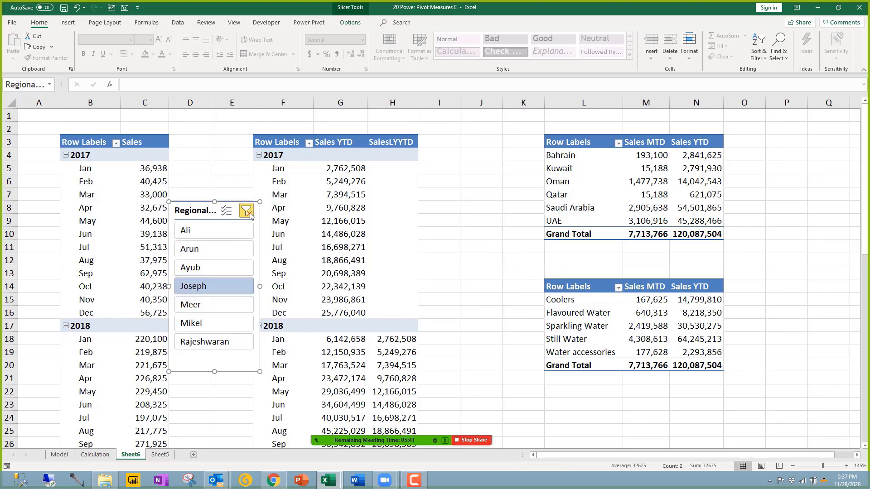
{"action": "left_click", "coordinate": [253, 213]}
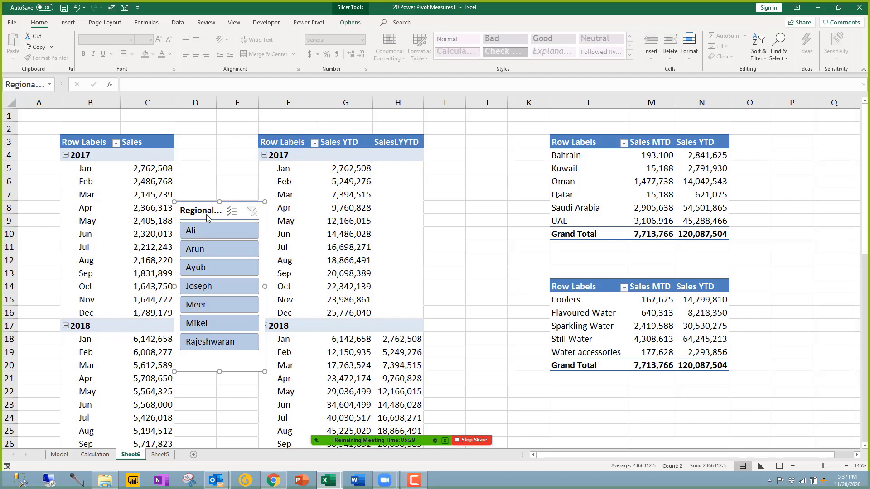
{"action": "left_click", "coordinate": [353, 23]}
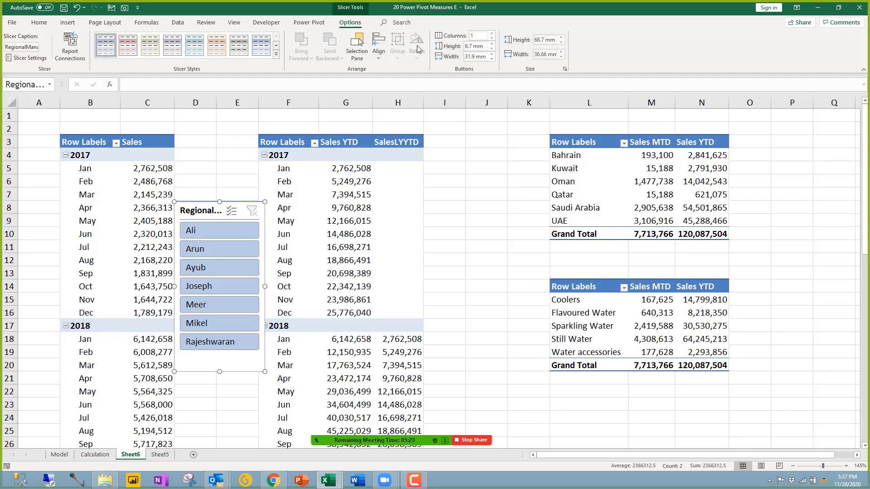
Step: Link the slicer to YTD_Comp, Product and Country alongside SalesTrend in Report Connections
{"action": "left_click", "coordinate": [72, 51]}
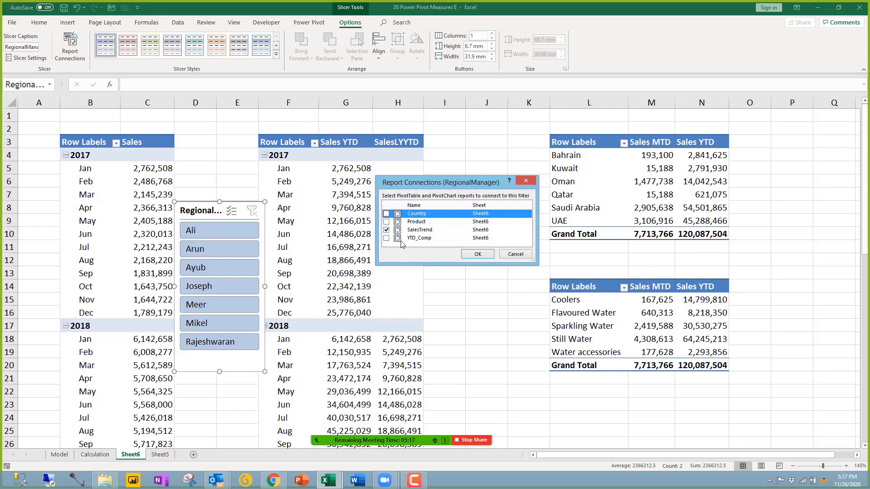
{"action": "left_click", "coordinate": [386, 238]}
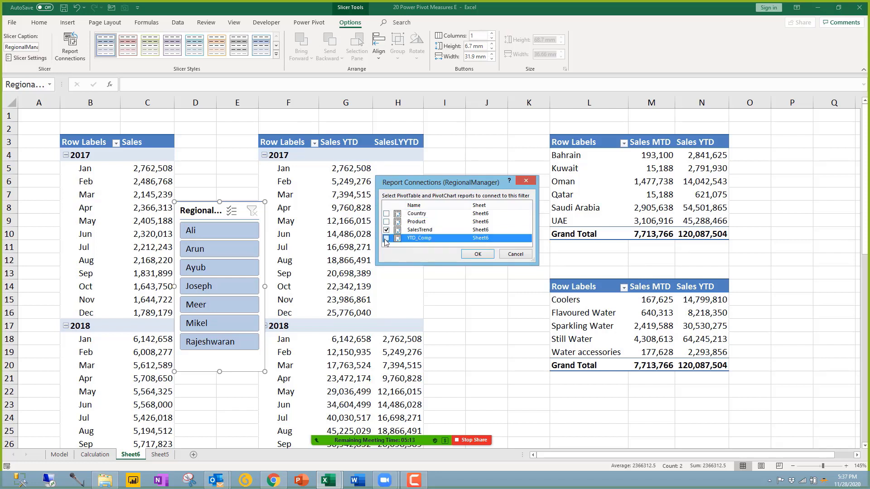
{"action": "left_click", "coordinate": [386, 221]}
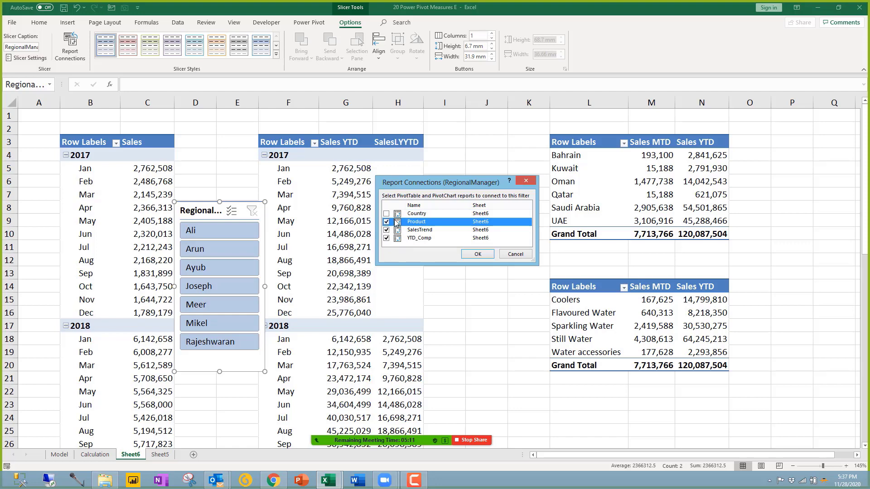
{"action": "left_click", "coordinate": [386, 214]}
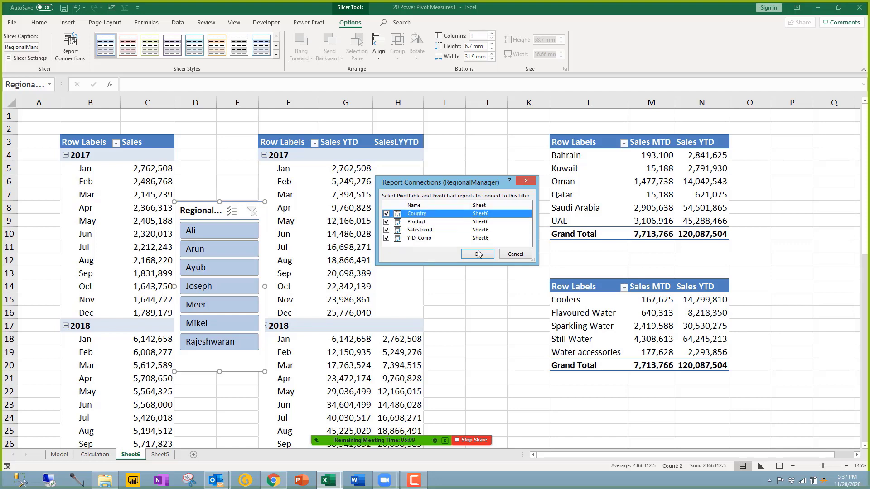
{"action": "left_click", "coordinate": [478, 254]}
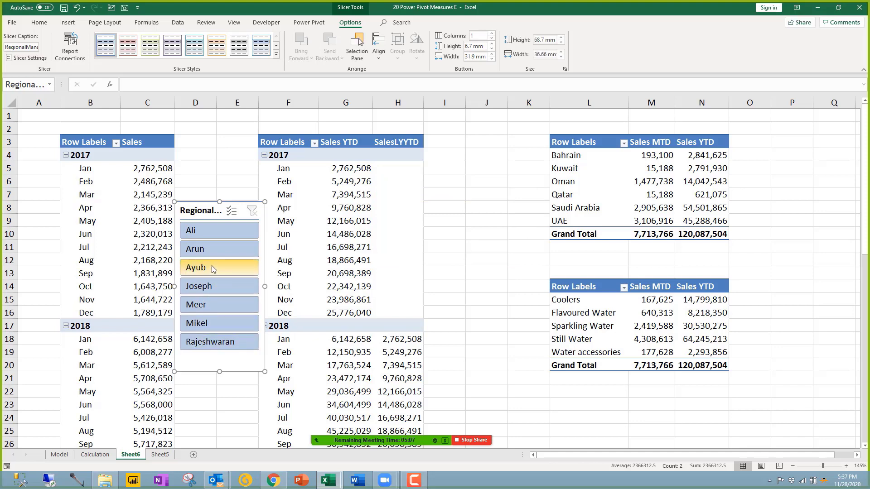
Step: Move the slicer up, step through managers to Saudi Arabia's, and view its connected pivots
{"action": "left_click", "coordinate": [210, 251]}
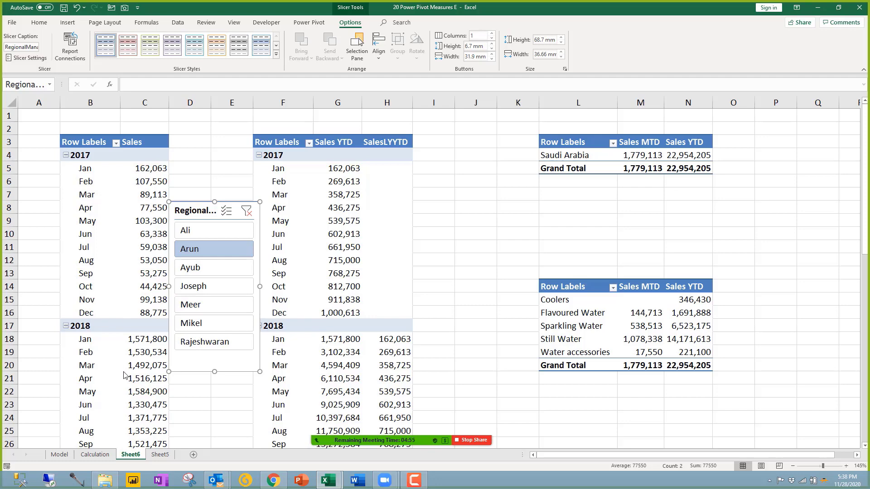
{"action": "left_click_drag", "start_coordinate": [209, 209], "coordinate": [216, 160]}
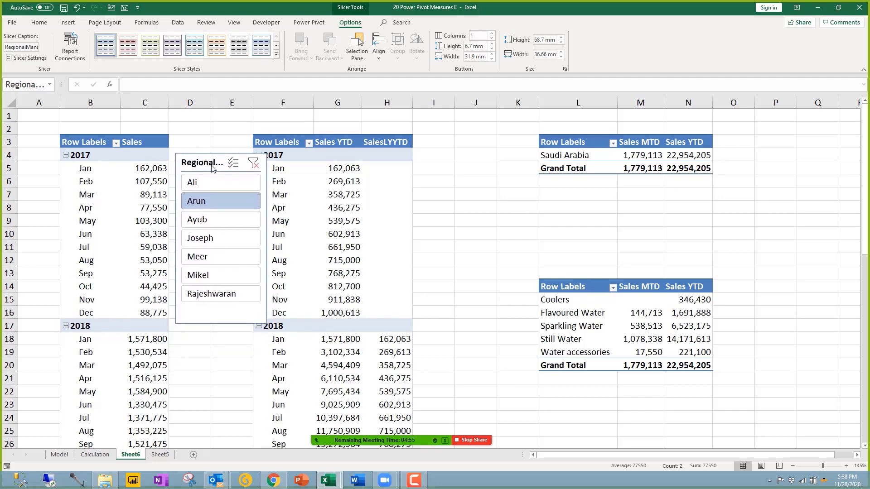
{"action": "left_click", "coordinate": [213, 241]}
{"action": "left_click", "coordinate": [205, 259]}
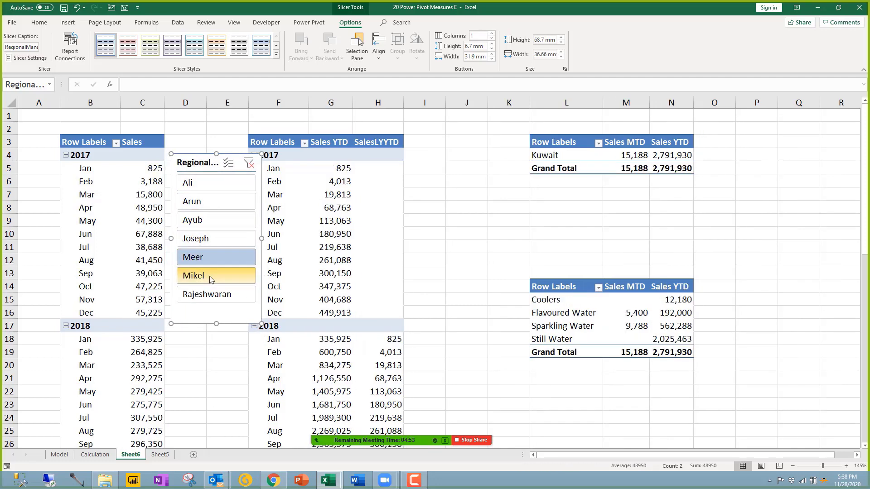
{"action": "left_click", "coordinate": [211, 277]}
{"action": "left_click", "coordinate": [213, 298]}
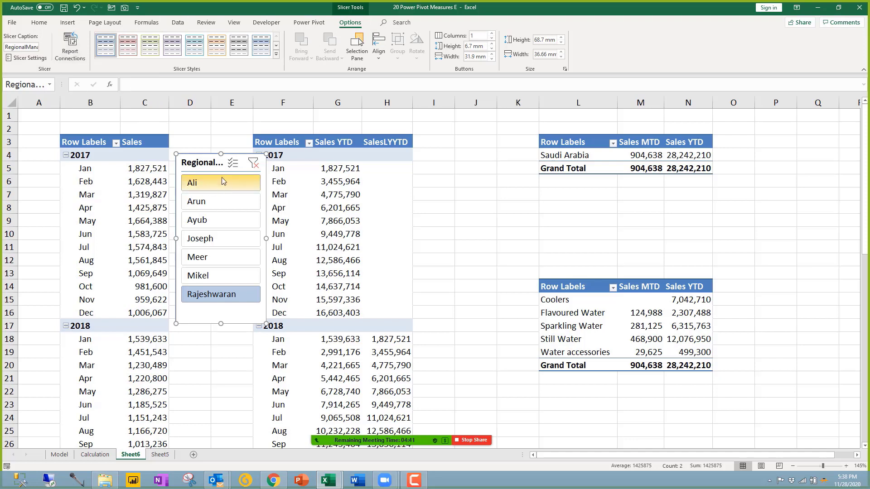
{"action": "left_click", "coordinate": [71, 45]}
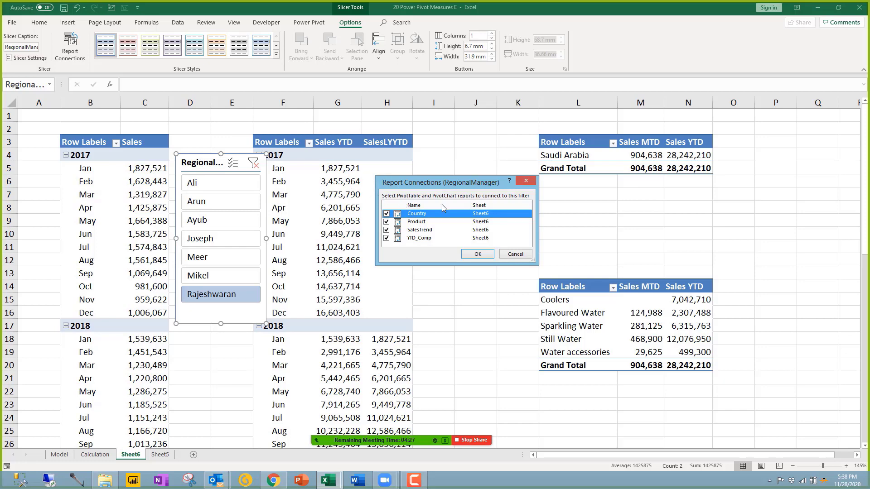
Step: Close the connections list and check the names of the SalesTrend, YTD_Comp, Country and Product pivots
{"action": "left_click", "coordinate": [513, 255]}
{"action": "left_click", "coordinate": [115, 186]}
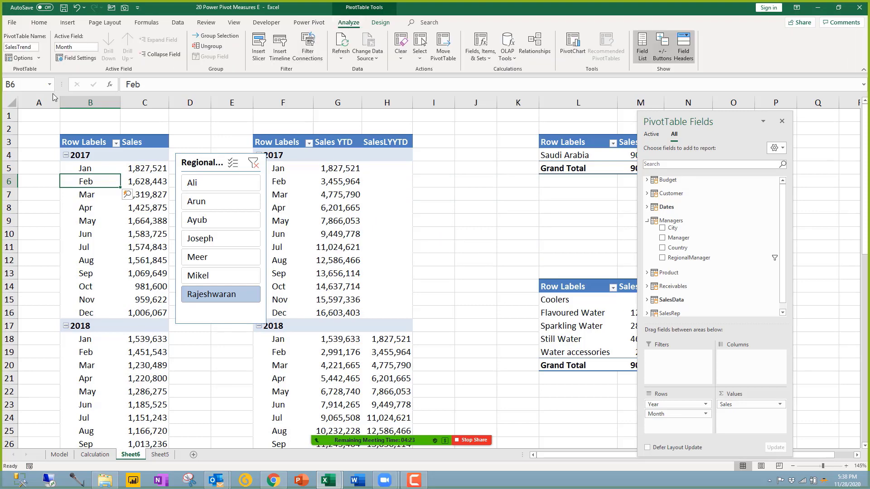
{"action": "left_click", "coordinate": [25, 85]}
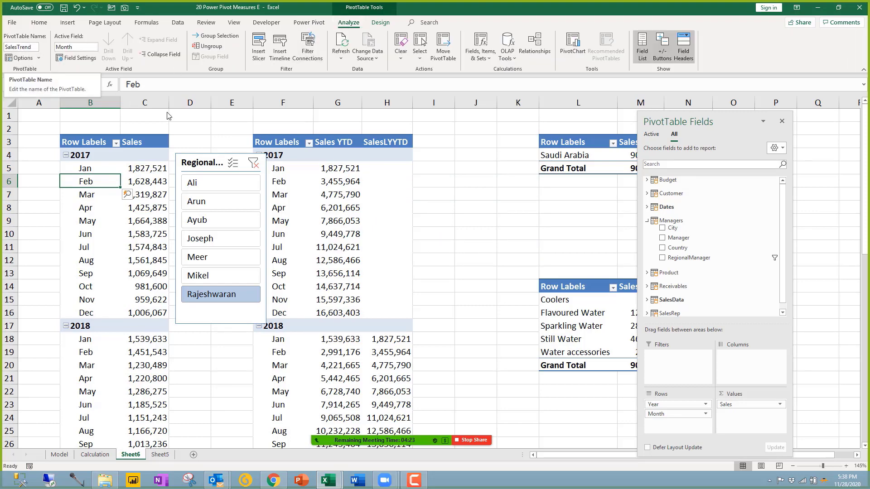
{"action": "type", "text": "F5"}
{"action": "key", "text": "Return"}
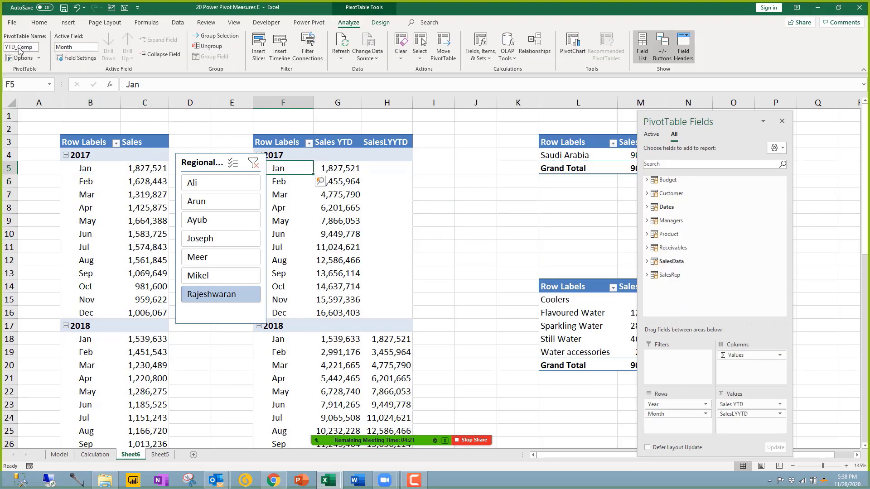
{"action": "left_click", "coordinate": [581, 160]}
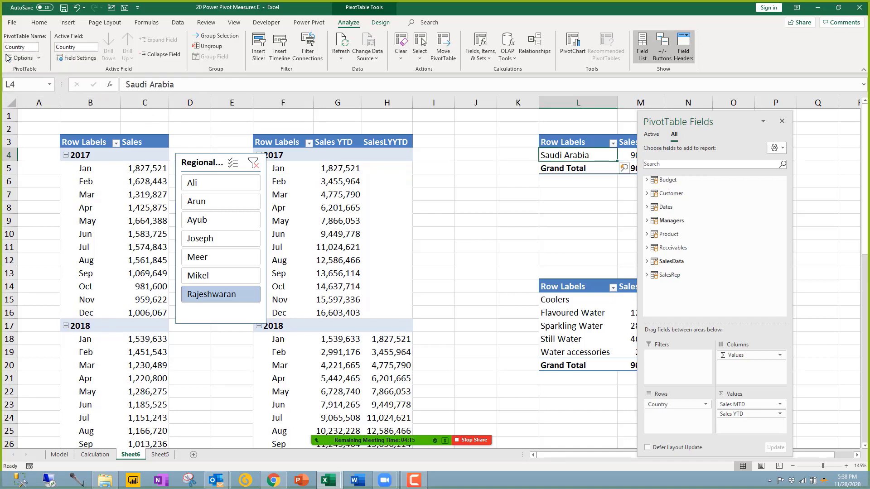
{"action": "left_click", "coordinate": [32, 48]}
{"action": "left_click", "coordinate": [569, 313]}
{"action": "left_click", "coordinate": [781, 121]}
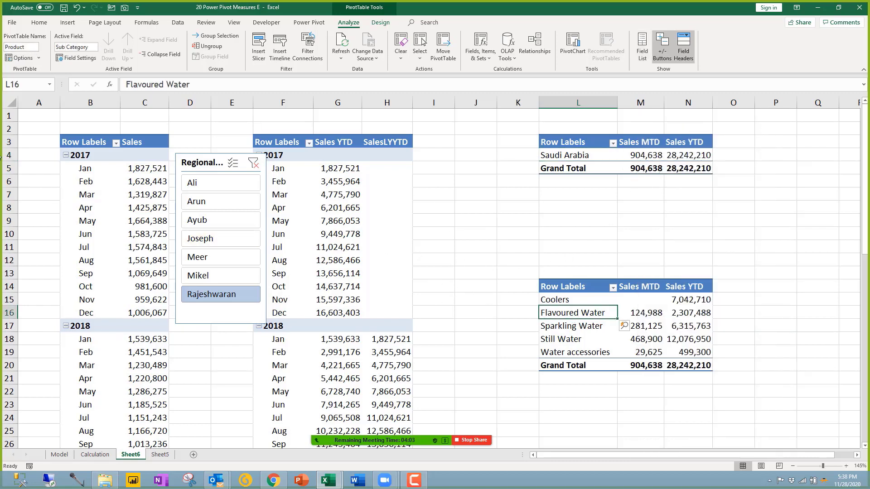
{"action": "left_click", "coordinate": [119, 197]}
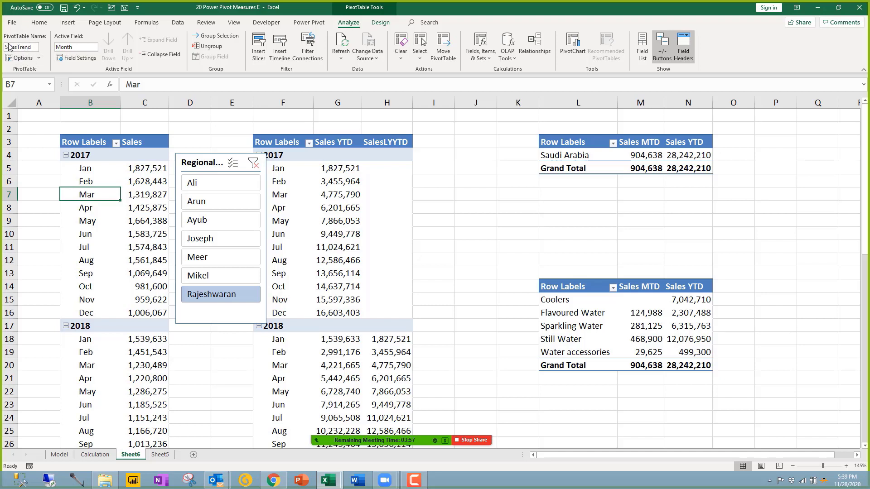
{"action": "left_click", "coordinate": [35, 48]}
{"action": "left_click", "coordinate": [35, 49]}
Step: Inspect the filtered monthly and Product pivot values, such as Still Water at 468,900
{"action": "left_click", "coordinate": [120, 182]}
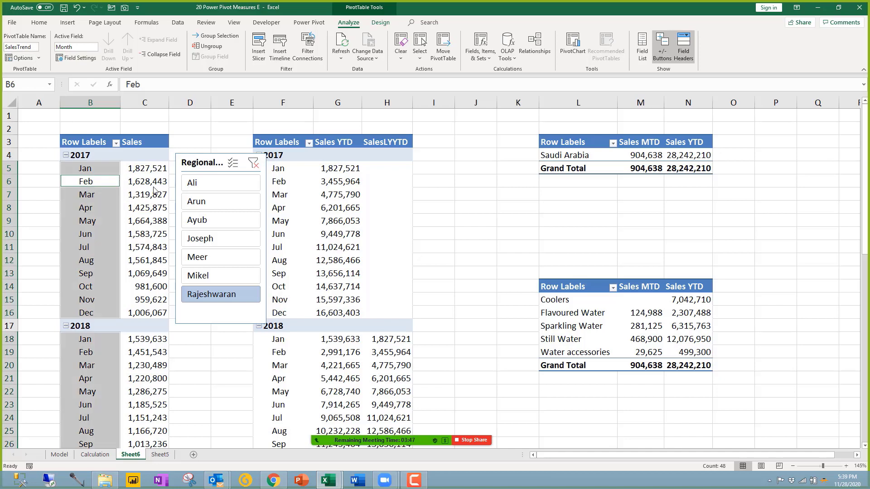
{"action": "left_click", "coordinate": [139, 209]}
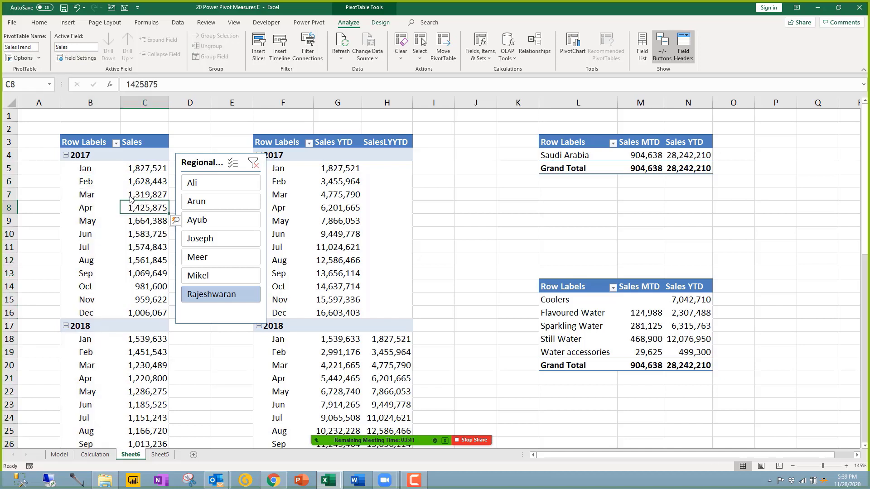
{"action": "left_click", "coordinate": [103, 198]}
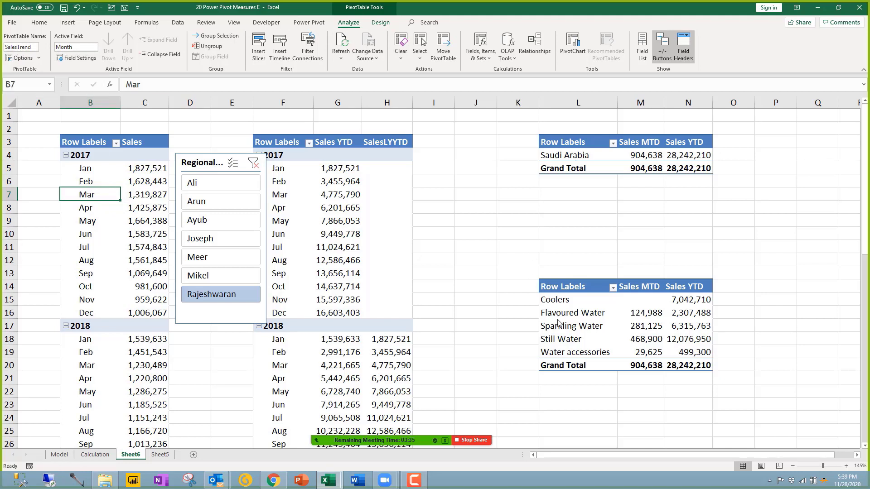
{"action": "left_click", "coordinate": [578, 332]}
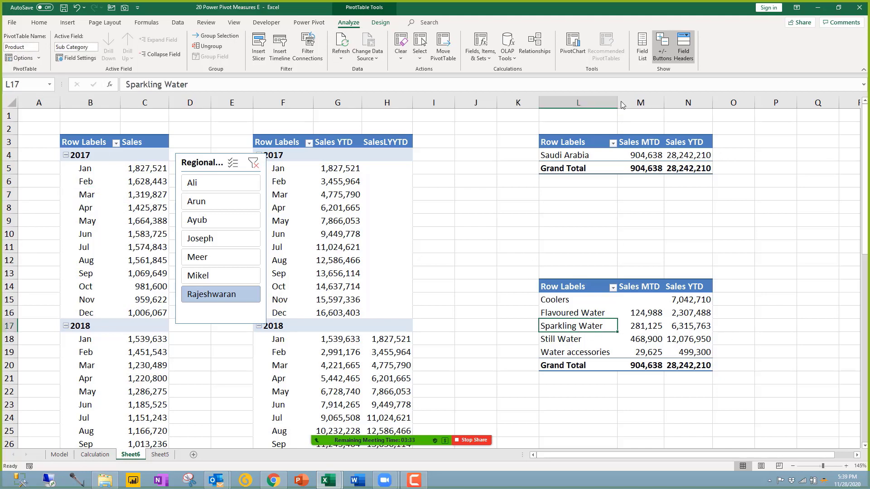
{"action": "left_click", "coordinate": [648, 49]}
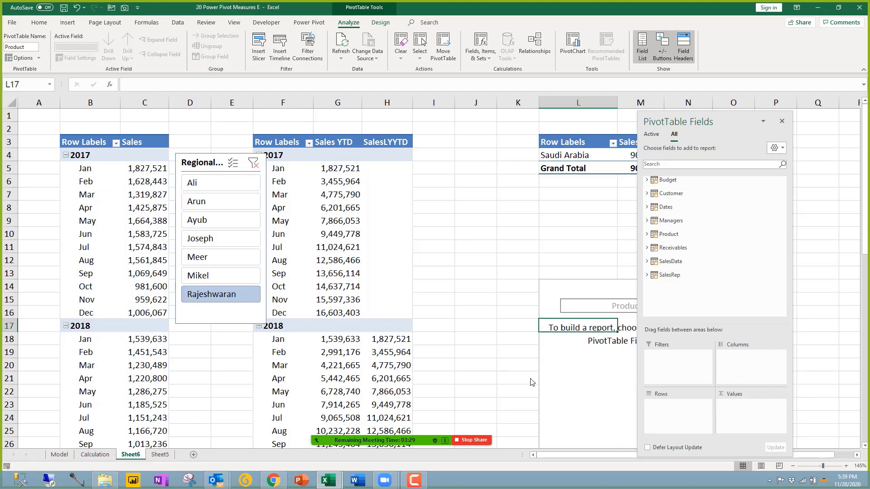
{"action": "left_click", "coordinate": [502, 354]}
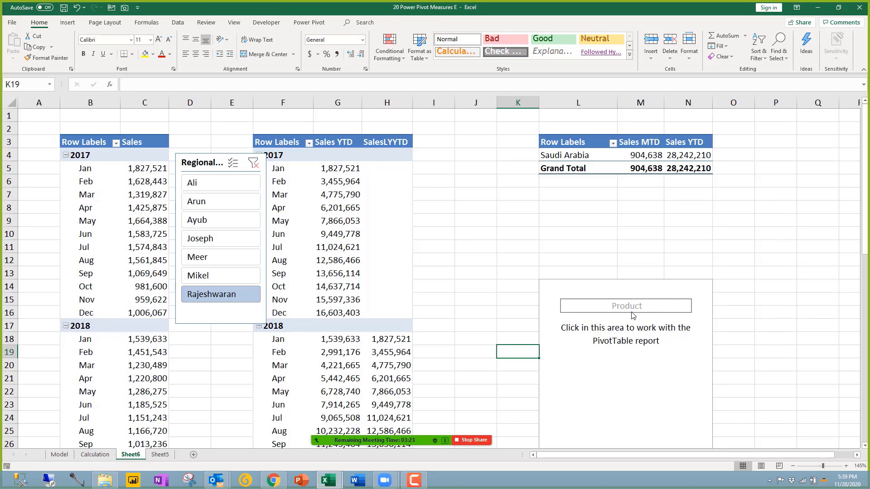
{"action": "left_click", "coordinate": [77, 8]}
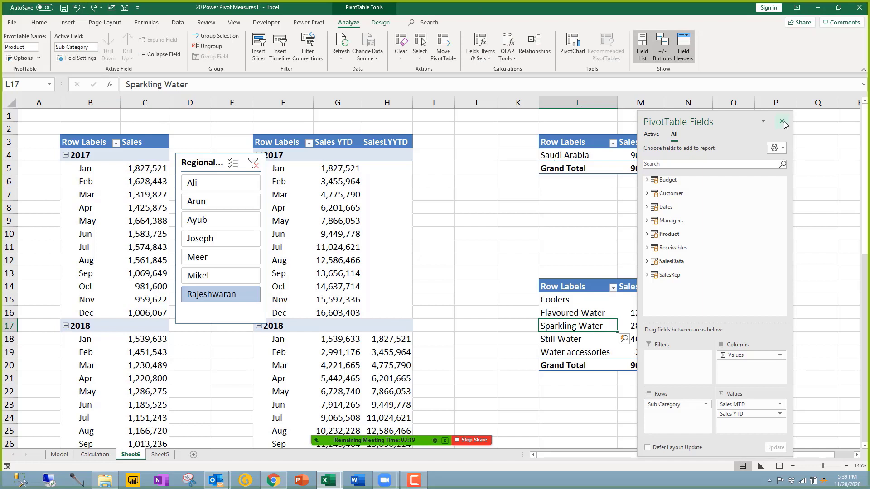
{"action": "left_click", "coordinate": [782, 122]}
{"action": "left_click", "coordinate": [647, 353]}
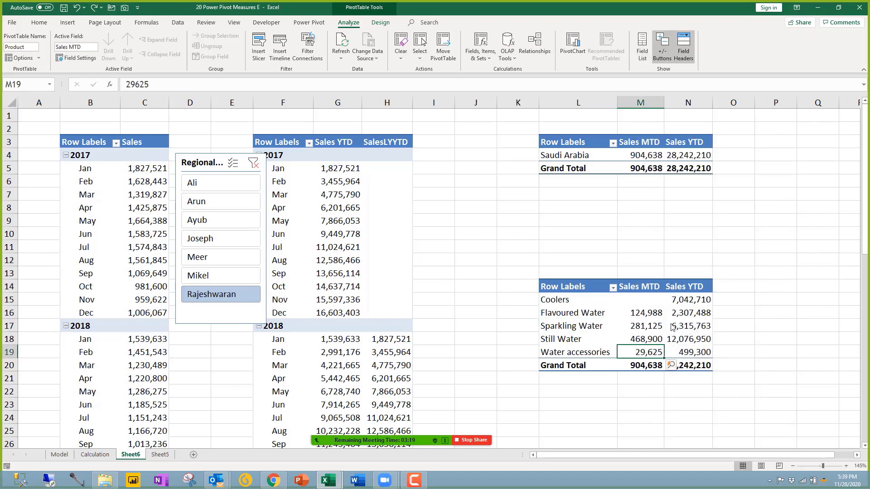
{"action": "mouse_move", "coordinate": [640, 356]}
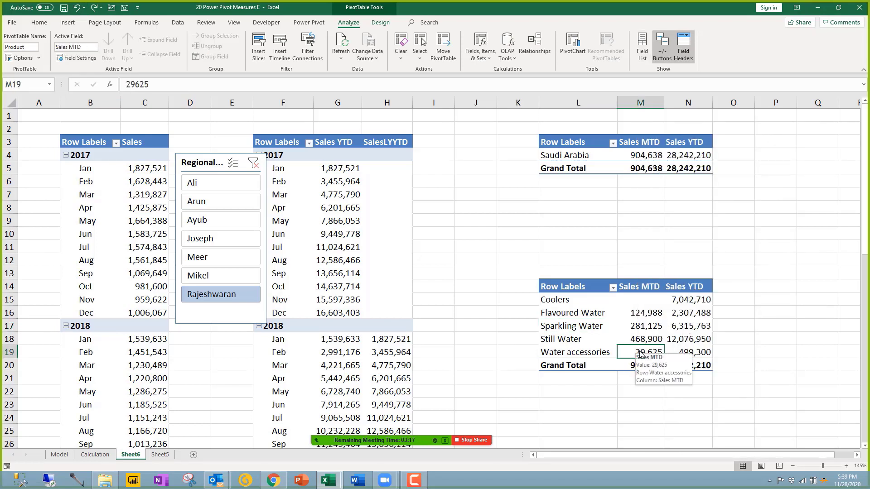
{"action": "left_click", "coordinate": [647, 326]}
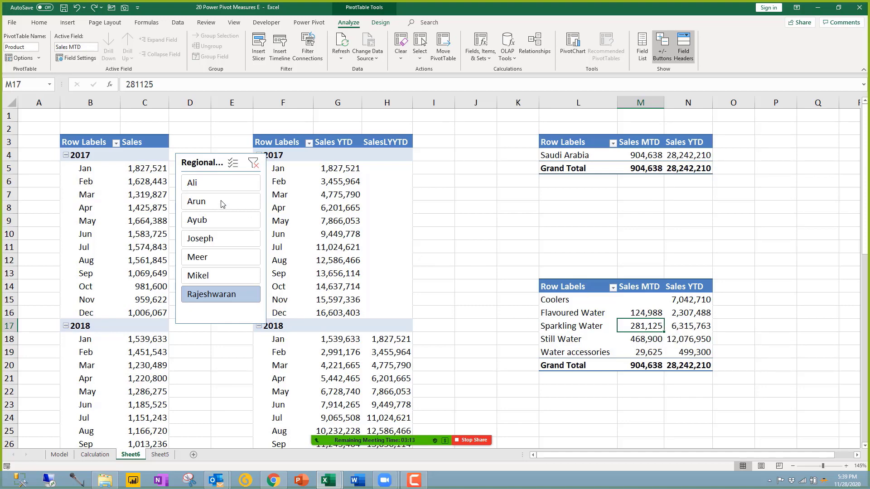
{"action": "left_click", "coordinate": [216, 163]}
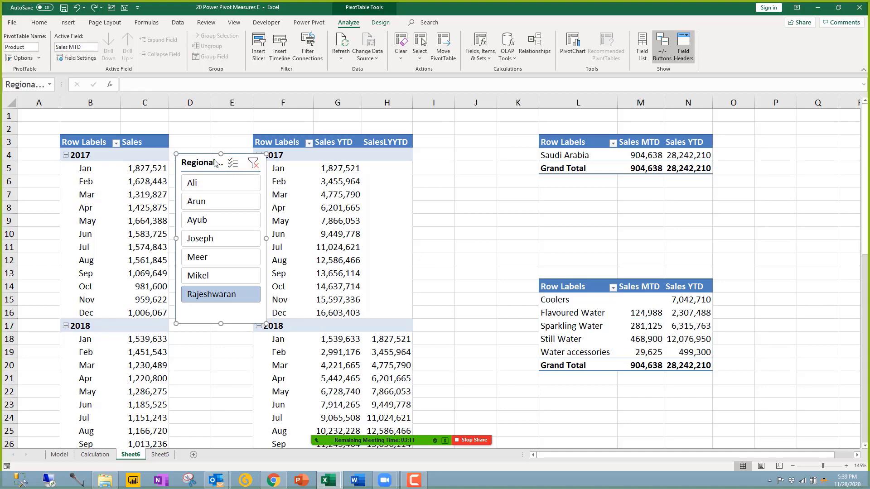
{"action": "mouse_move", "coordinate": [623, 328]}
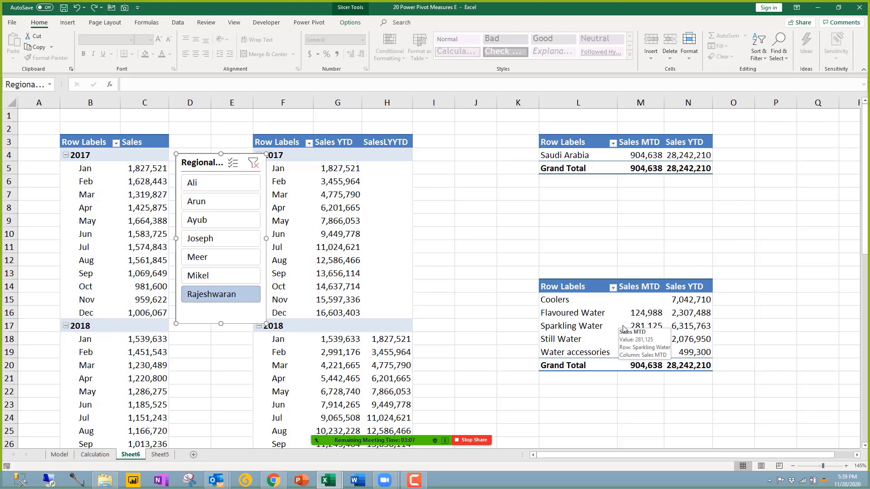
{"action": "left_click", "coordinate": [599, 317]}
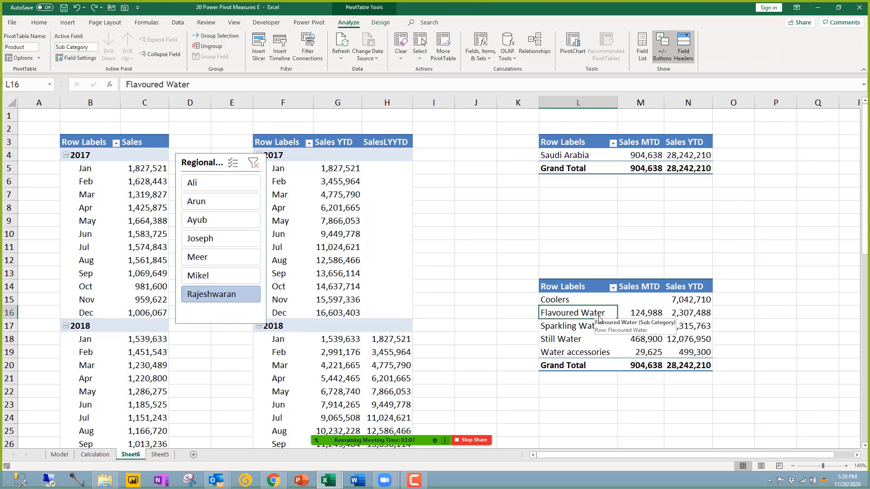
Step: Shift the slicer left, narrow it, and clear its filter to show all managers
{"action": "mouse_move", "coordinate": [207, 168]}
{"action": "left_mouse_down"}
{"action": "mouse_move", "coordinate": [196, 169]}
{"action": "mouse_move", "coordinate": [204, 172]}
{"action": "left_mouse_up"}
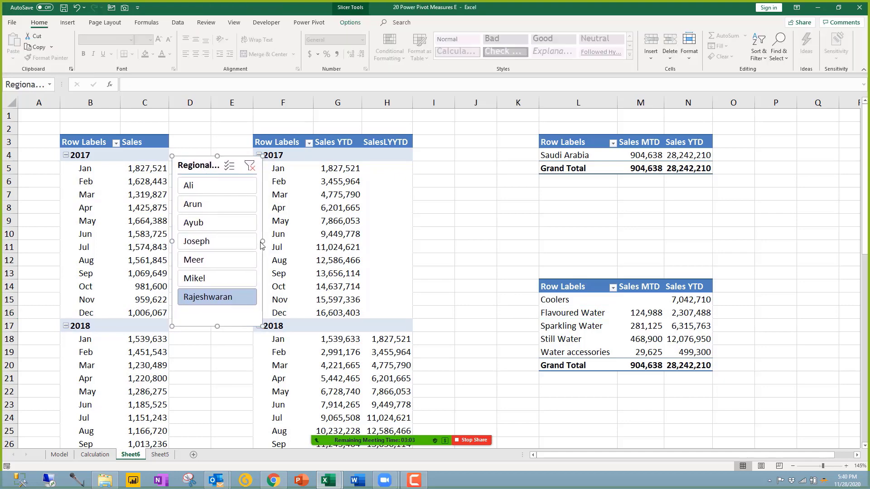
{"action": "left_click_drag", "start_coordinate": [261, 242], "coordinate": [250, 240]}
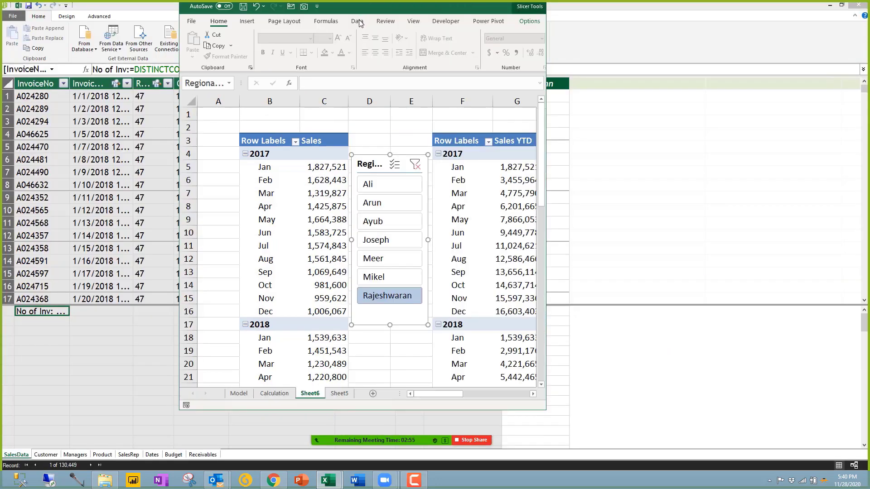
{"action": "double_click", "coordinate": [354, 10]}
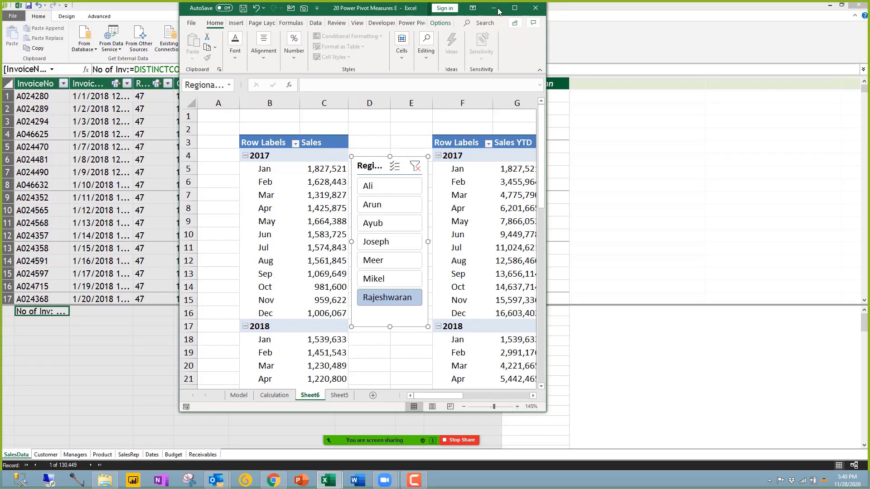
{"action": "left_click", "coordinate": [515, 8]}
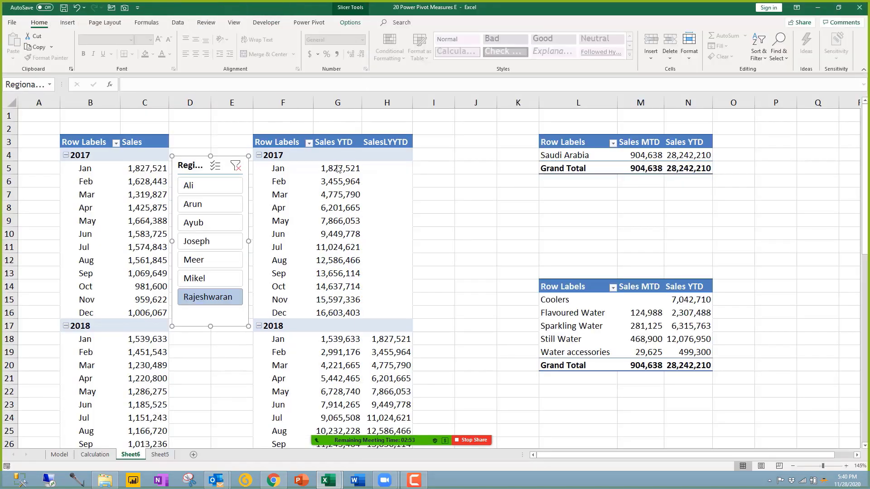
{"action": "mouse_move", "coordinate": [350, 248]}
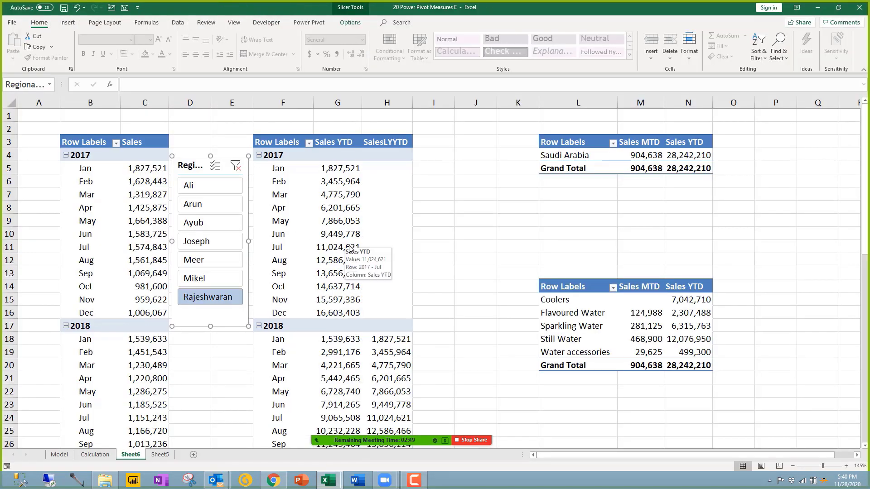
{"action": "left_click", "coordinate": [345, 234]}
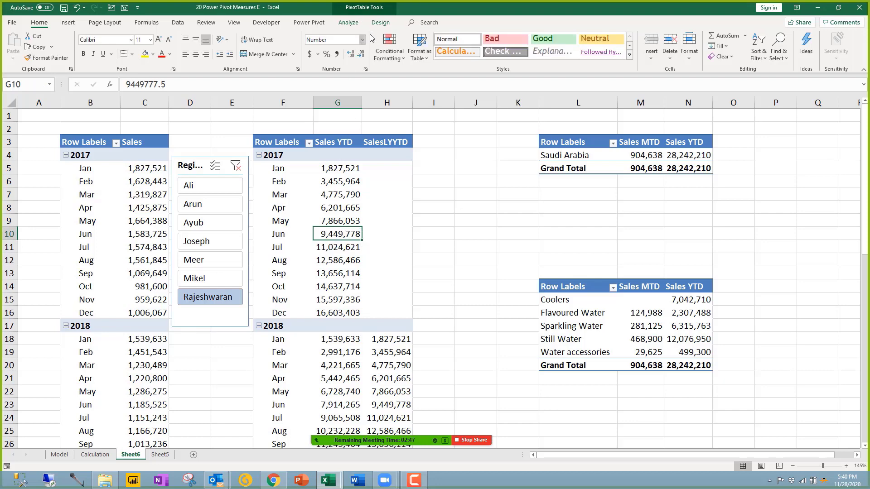
{"action": "left_click", "coordinate": [349, 23]}
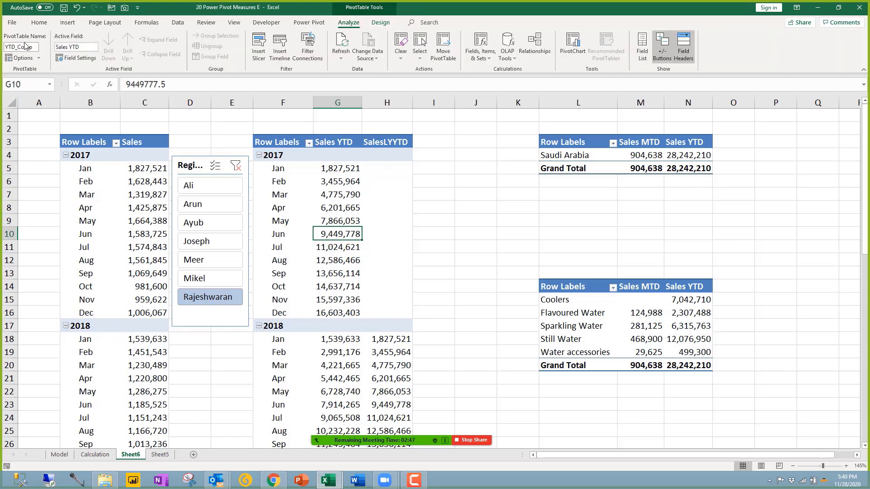
{"action": "left_click", "coordinate": [236, 166]}
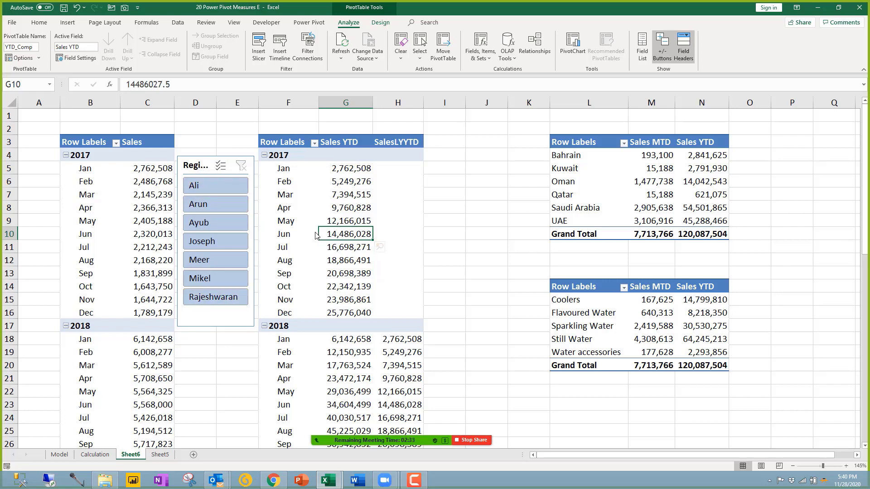
Step: Review the slicer's Report Connections and cancel without changes
{"action": "left_click", "coordinate": [331, 198]}
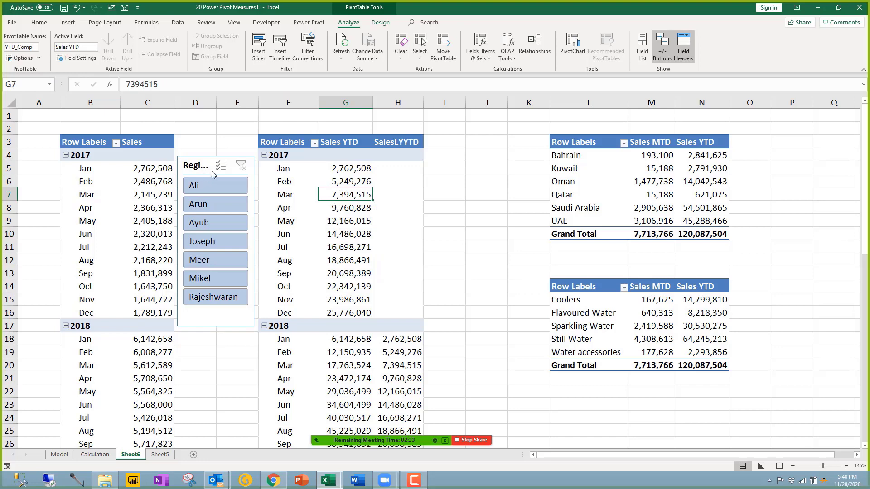
{"action": "left_click", "coordinate": [197, 168]}
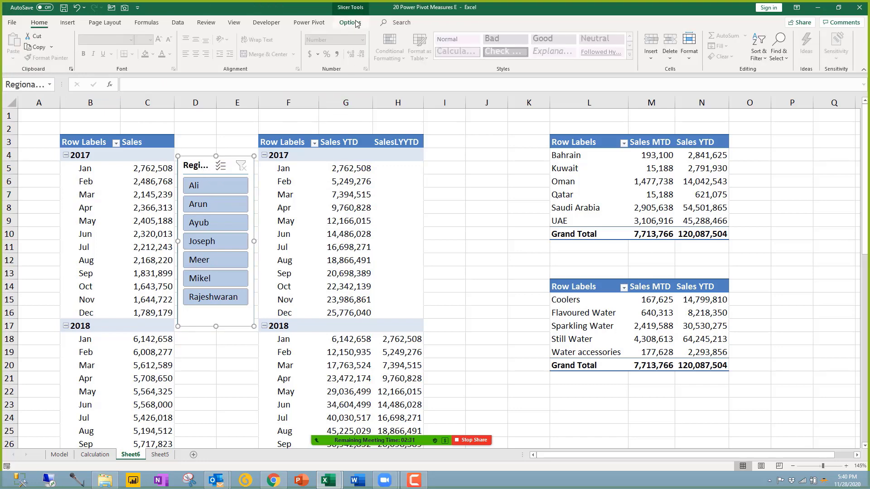
{"action": "left_click", "coordinate": [351, 23]}
{"action": "left_click", "coordinate": [70, 48]}
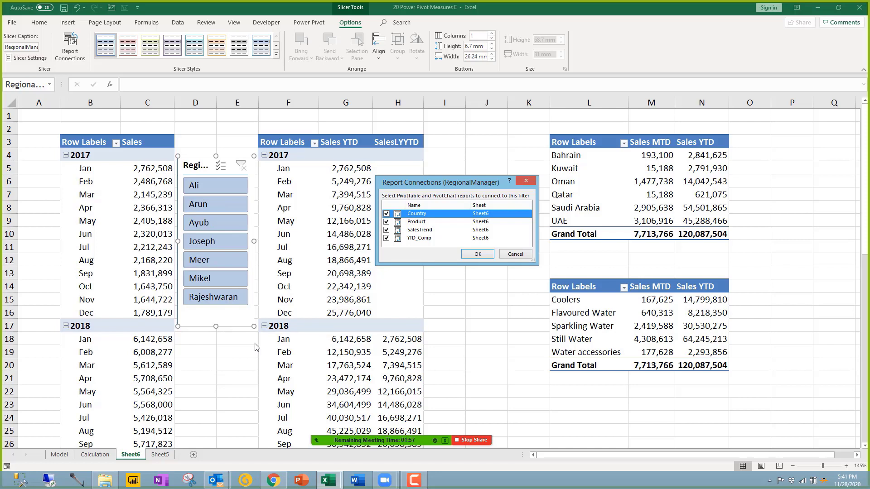
{"action": "left_click", "coordinate": [515, 254]}
Step: Copy the Product pivot in L14:N20
{"action": "left_click", "coordinate": [525, 260]}
{"action": "left_click_drag", "start_coordinate": [583, 290], "coordinate": [700, 369]}
{"action": "key", "text": "ctrl+c"}
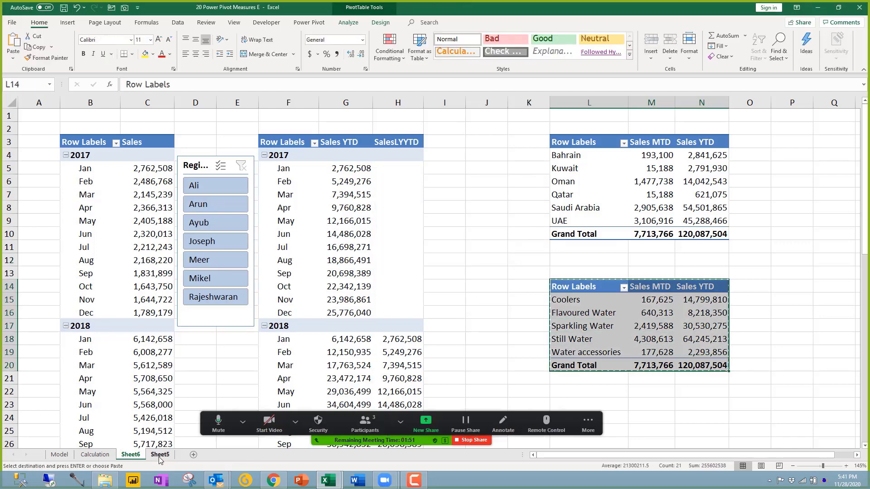
Step: Paste the copied product PivotTable onto Sheet5 at cell F5
{"action": "left_click", "coordinate": [160, 454]}
{"action": "left_click", "coordinate": [297, 183]}
{"action": "key", "text": "ctrl+v"}
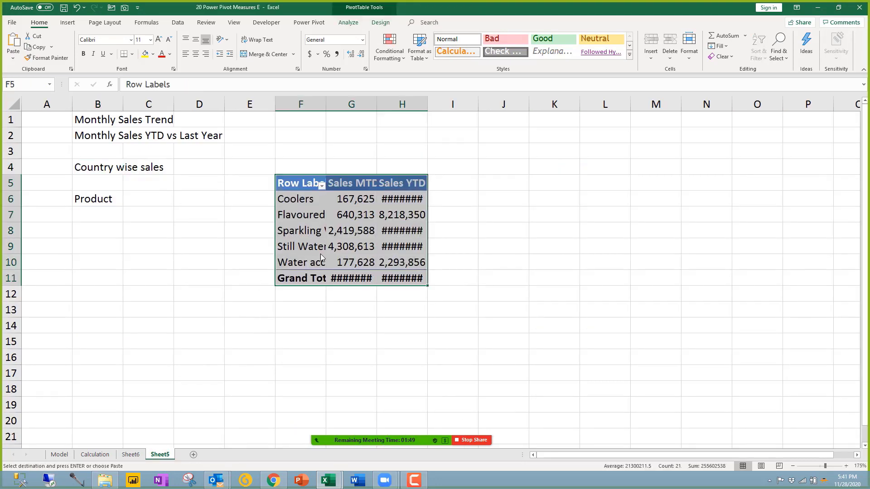
Step: Select the pasted PivotTable, view its PivotTable Analyze options, then return to Sheet6
{"action": "left_click", "coordinate": [301, 177]}
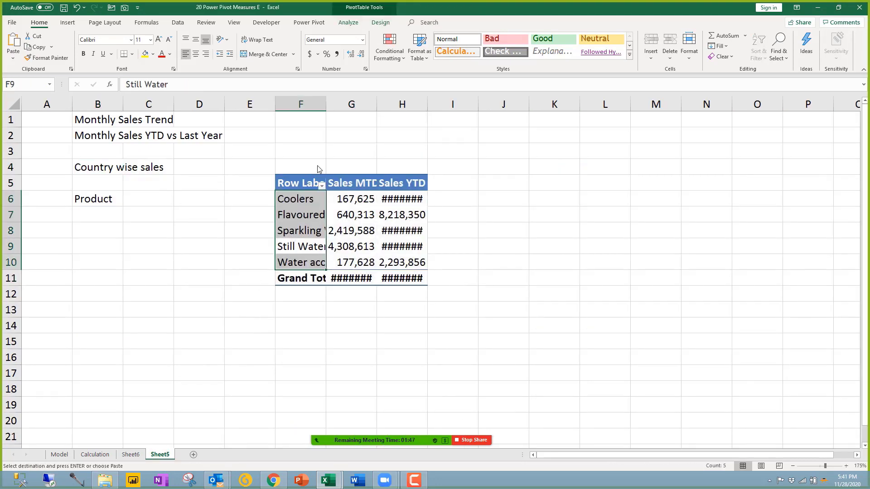
{"action": "left_click", "coordinate": [348, 22]}
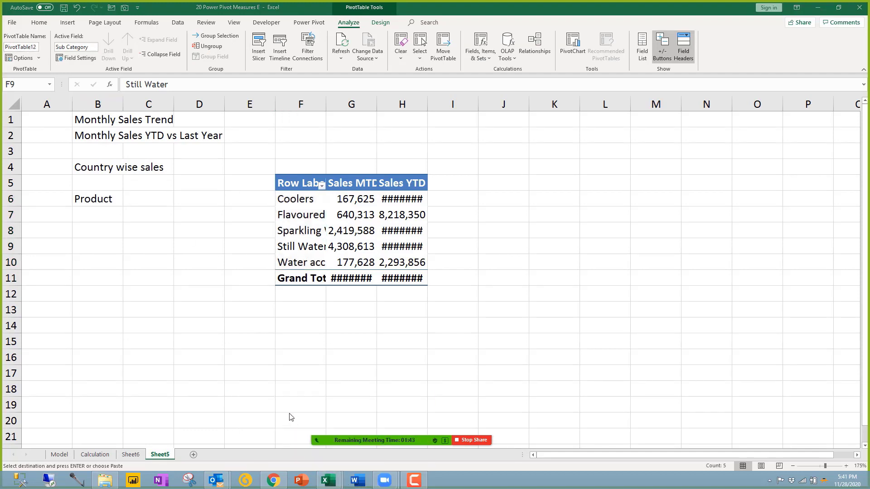
{"action": "left_click", "coordinate": [131, 455]}
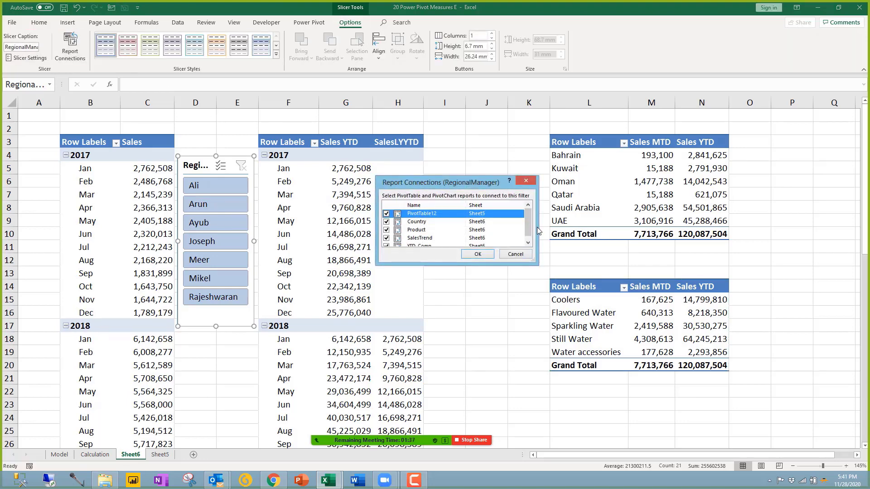
Step: Connect PivotTable12 to the RegionalManager slicer, confirm with OK, and deselect the slicer
{"action": "left_click", "coordinate": [385, 214]}
{"action": "left_click", "coordinate": [477, 253]}
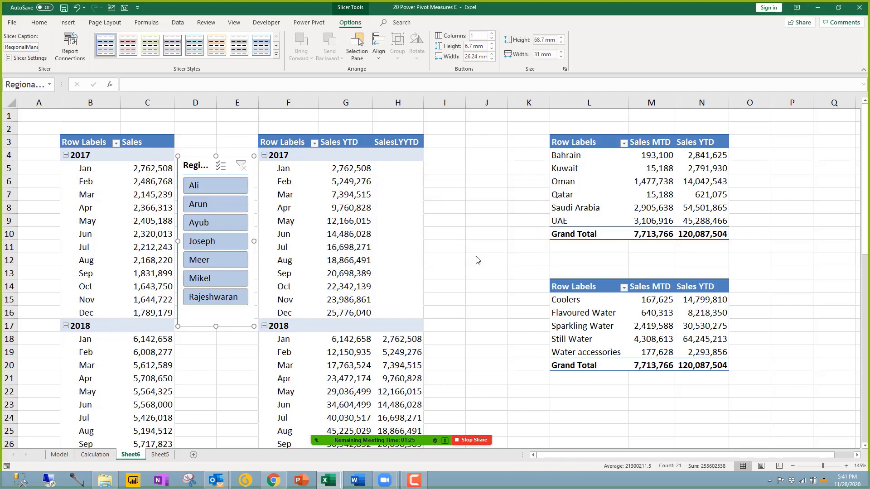
{"action": "left_click", "coordinate": [476, 260]}
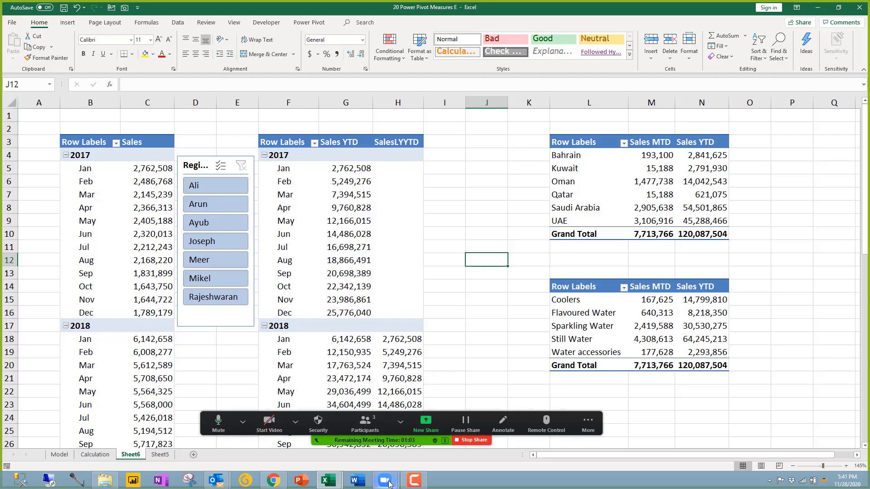
{"action": "left_click", "coordinate": [371, 409]}
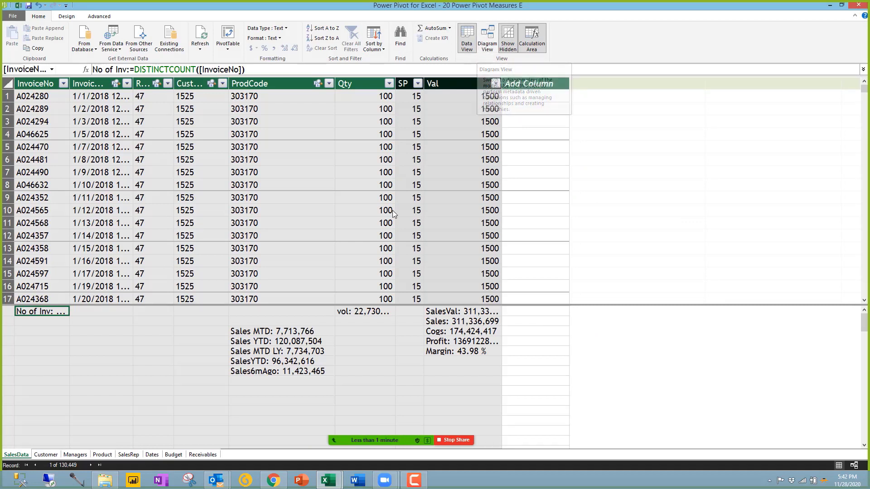
{"action": "left_click", "coordinate": [447, 342]}
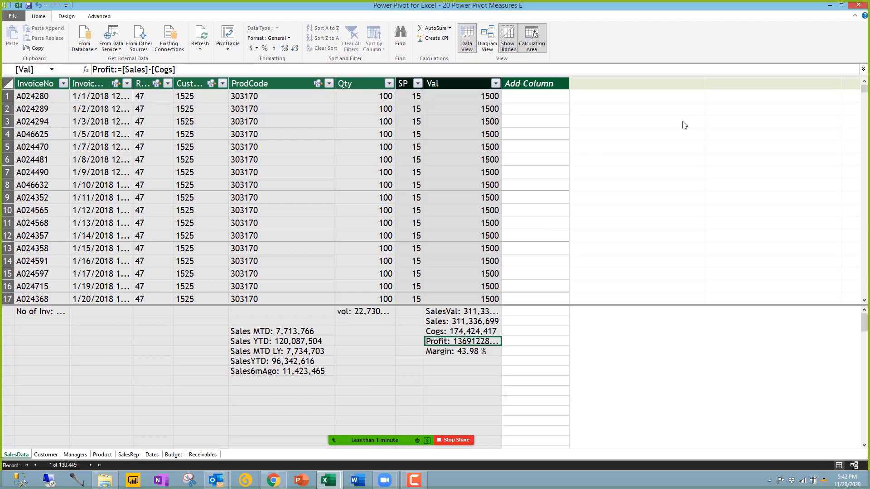
{"action": "left_click", "coordinate": [829, 6]}
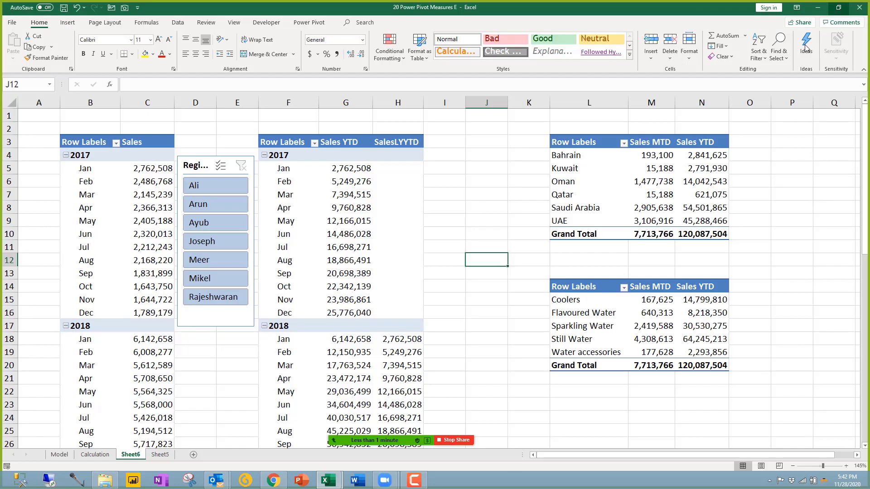
{"action": "left_click", "coordinate": [464, 298]}
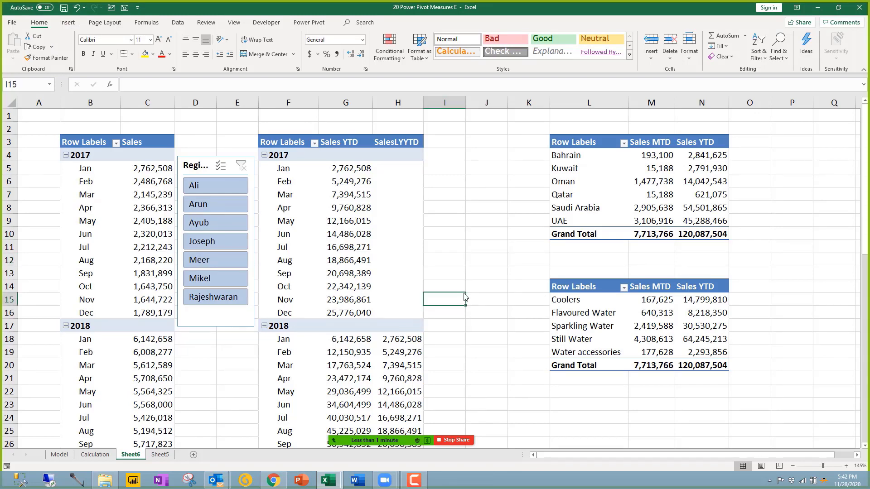